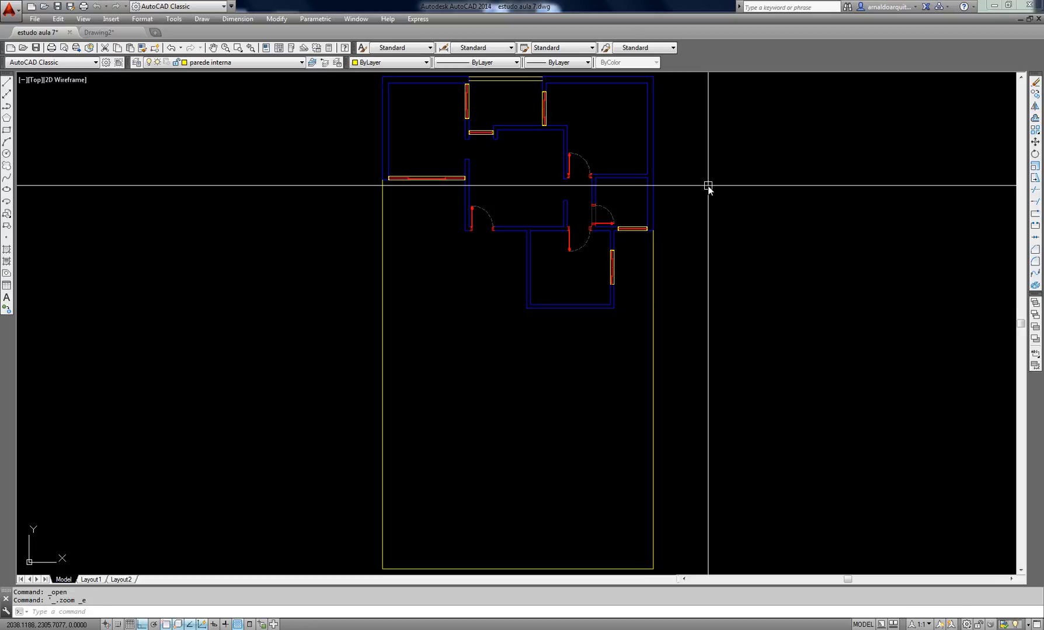
Examine the windows, doors and internal walls in the upper part of the floor plan
{"action": "scroll", "coordinate": [528, 133], "scroll_direction": "up", "scroll_amount": 2}
{"action": "middle_click_drag", "start_coordinate": [528, 133], "coordinate": [525, 208]}
{"action": "scroll", "coordinate": [528, 232], "scroll_direction": "up", "scroll_amount": 2}
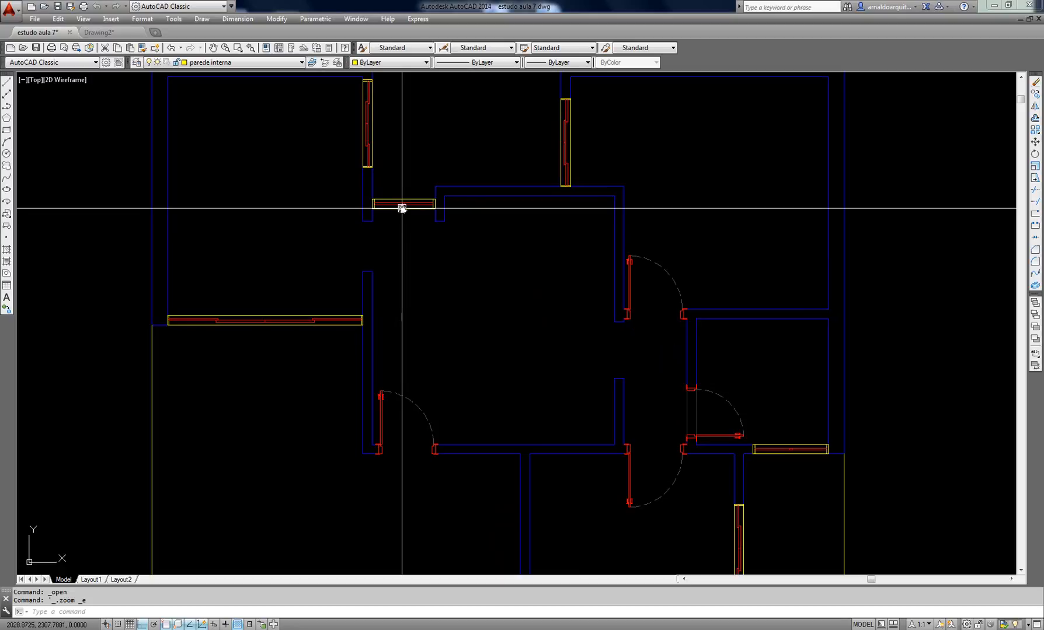
{"action": "mouse_move", "coordinate": [406, 206]}
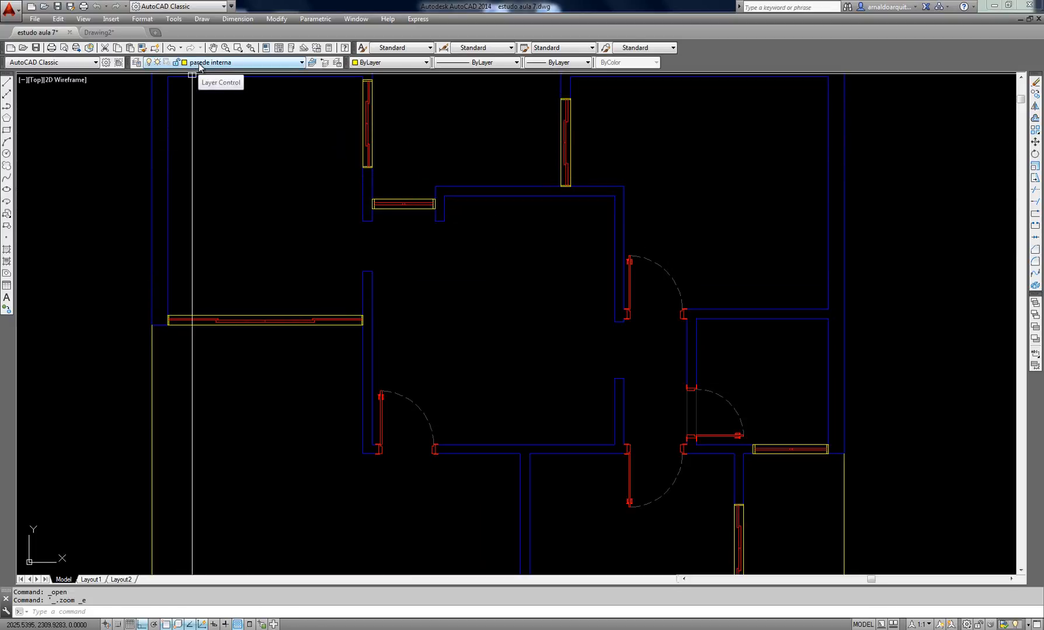
{"action": "middle_click_drag", "start_coordinate": [568, 219], "coordinate": [558, 270]}
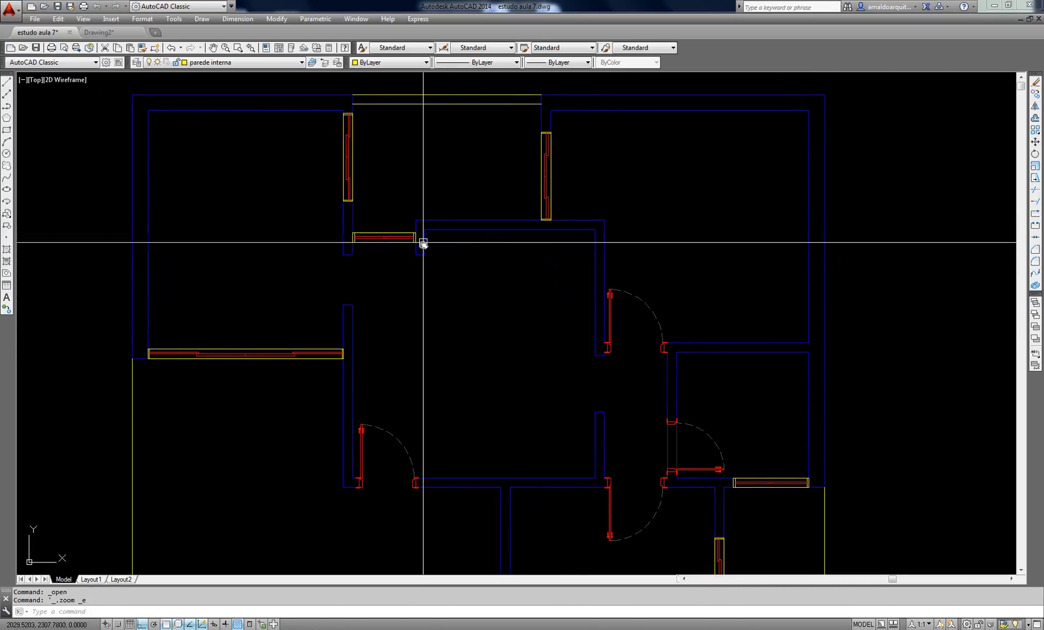
{"action": "scroll", "coordinate": [423, 243], "scroll_direction": "up", "scroll_amount": 3}
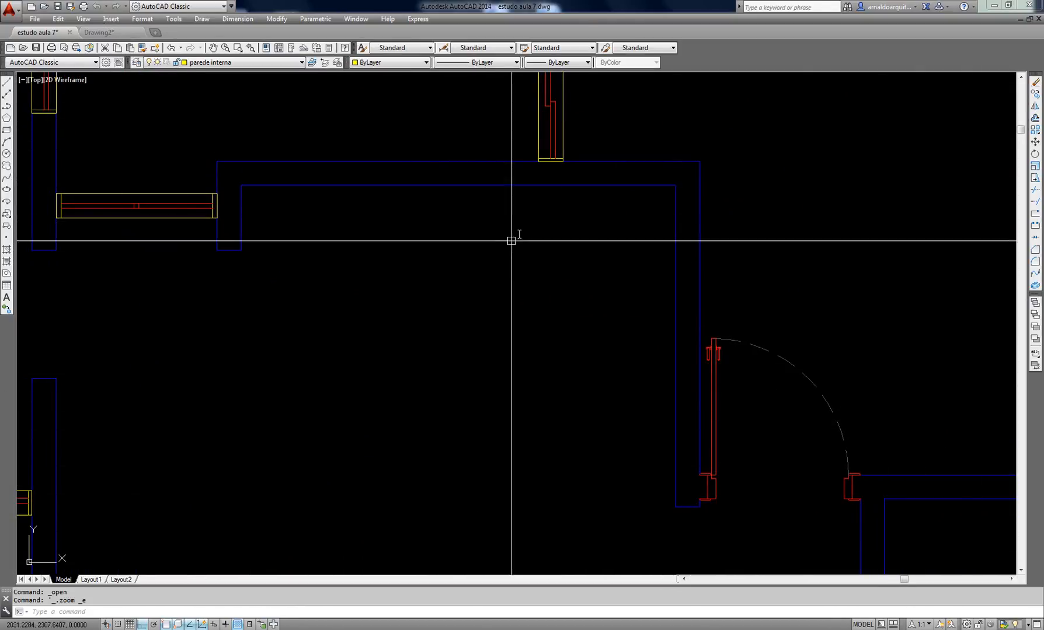
{"action": "scroll", "coordinate": [519, 234], "scroll_direction": "down", "scroll_amount": 2}
{"action": "middle_click_drag", "start_coordinate": [385, 240], "coordinate": [815, 307]}
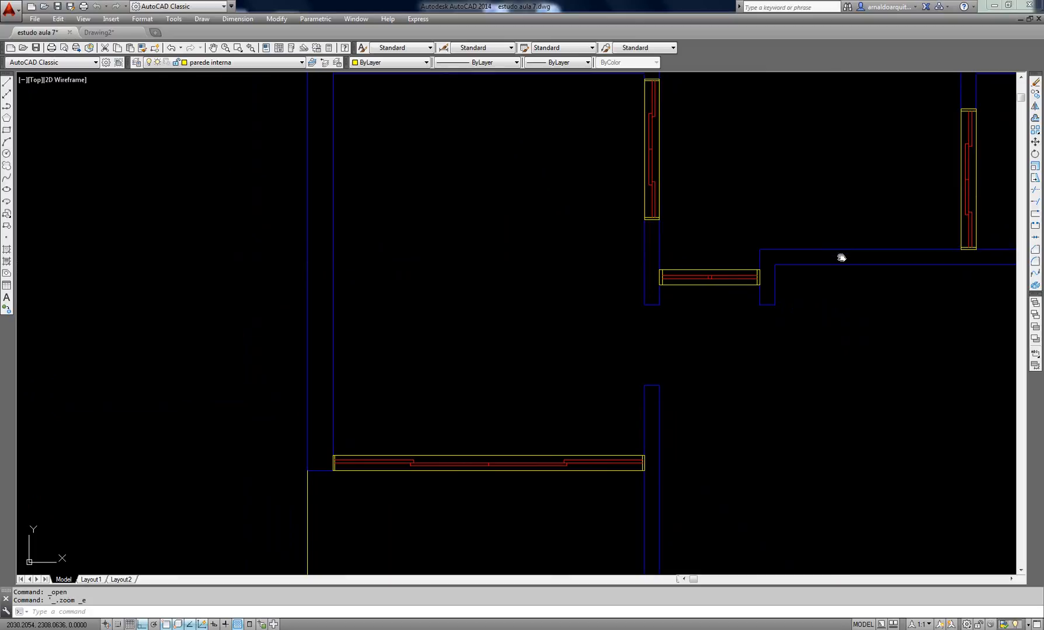
{"action": "type", "text": "B"}
{"action": "key", "text": "Return"}
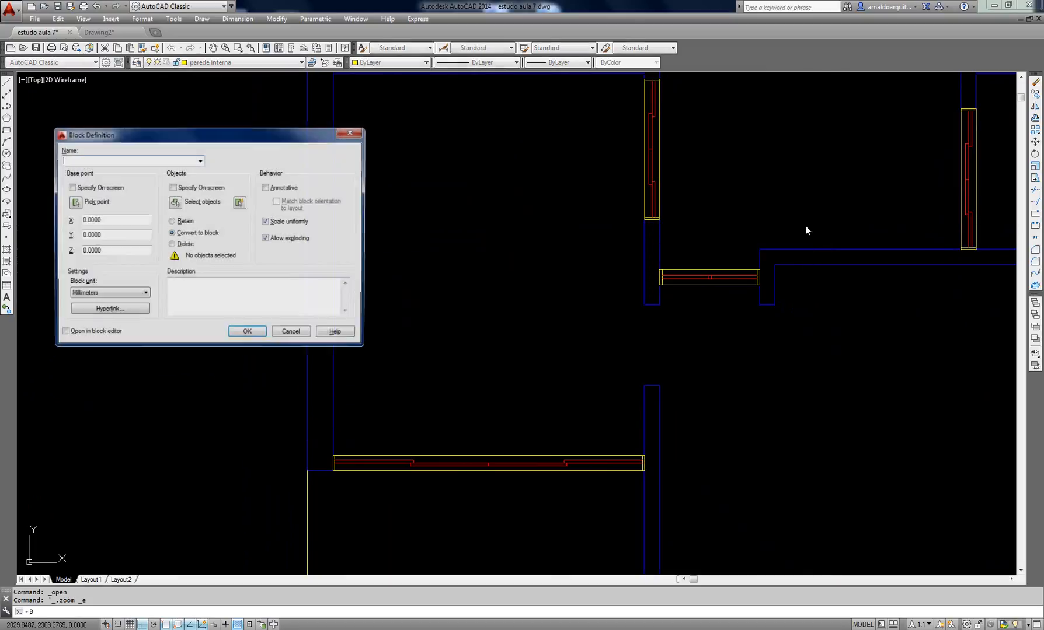
{"action": "key", "text": "Escape"}
{"action": "key", "text": "Escape"}
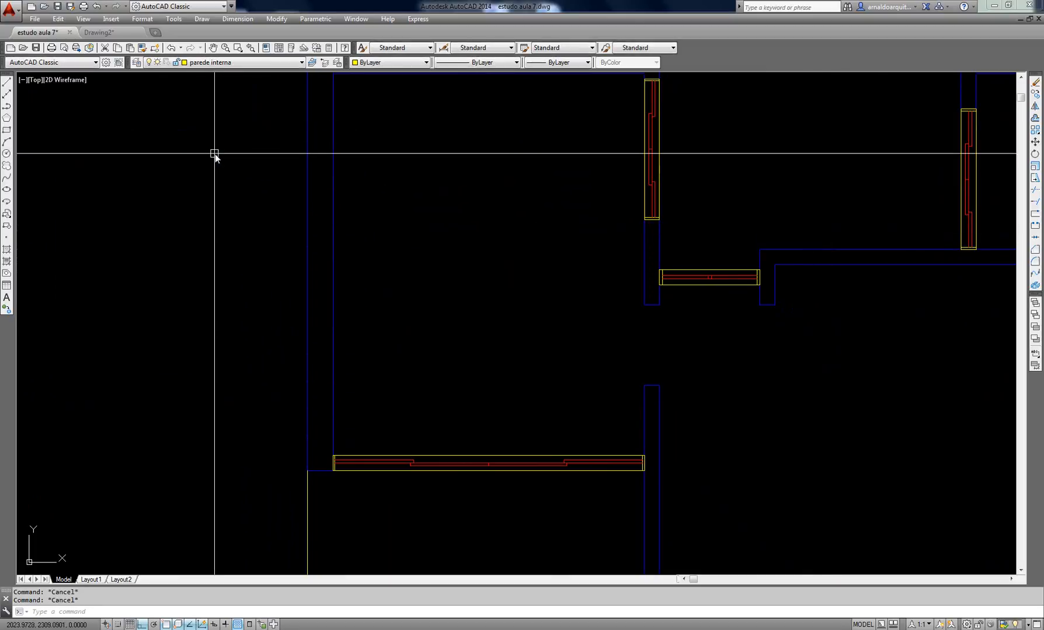
Try to create a boundary polyline from a point inside the horizontal internal wall beside the small window
{"action": "type", "text": "bo"}
{"action": "key", "text": "Return"}
{"action": "key", "text": "Return"}
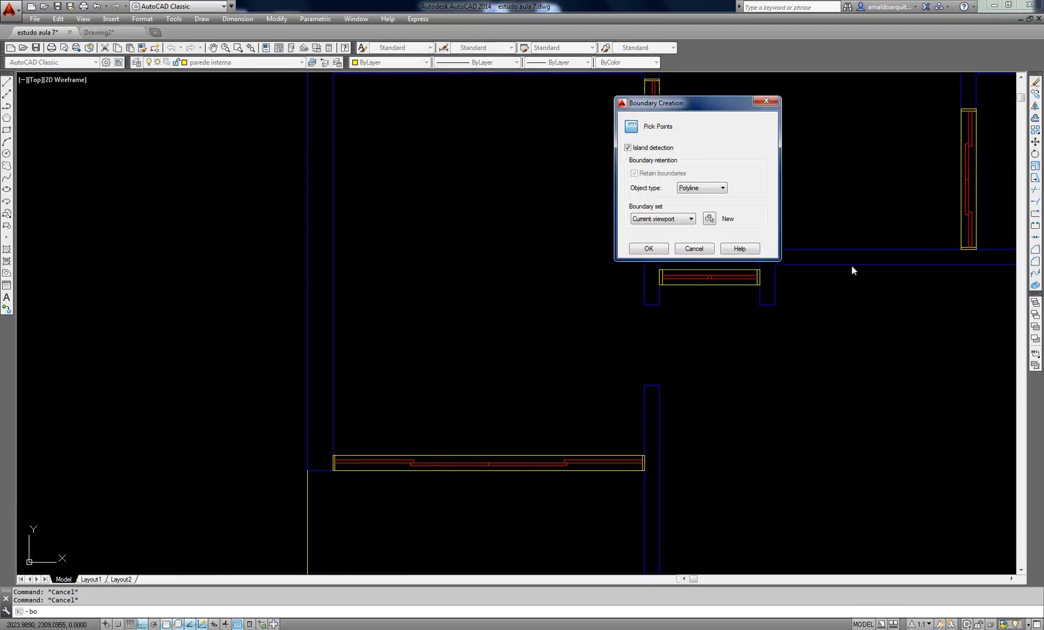
{"action": "left_click", "coordinate": [834, 261]}
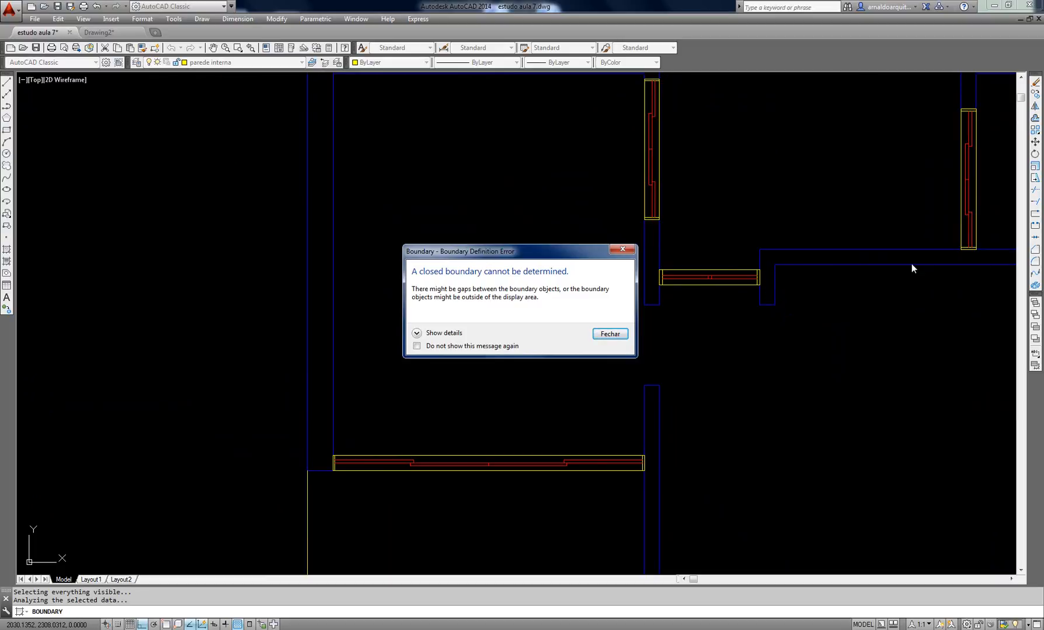
{"action": "left_click_drag", "start_coordinate": [550, 250], "coordinate": [513, 197]}
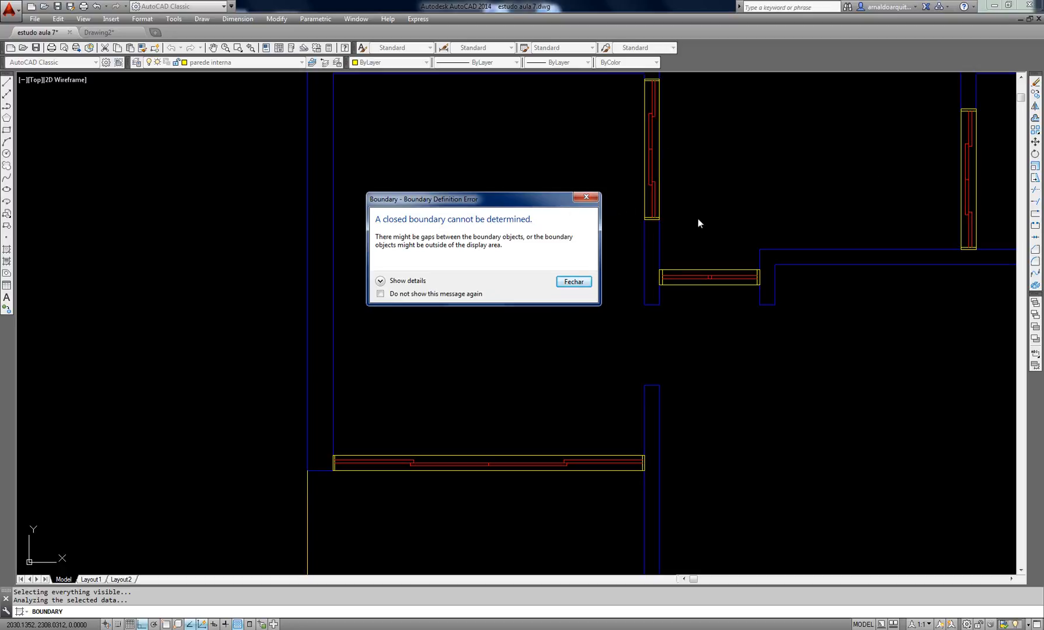
{"action": "left_click", "coordinate": [589, 198]}
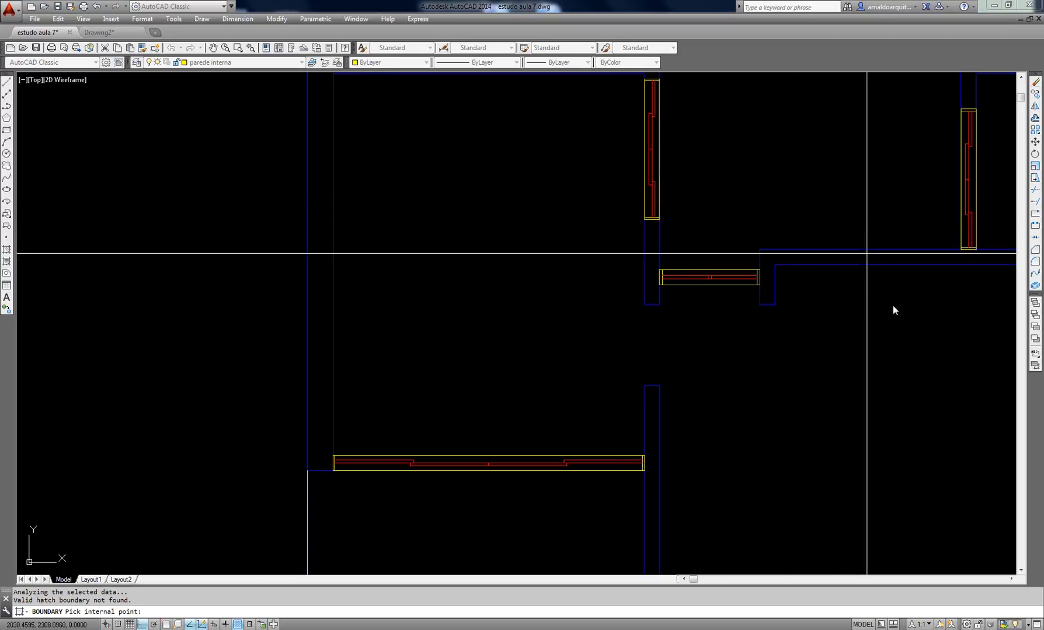
{"action": "mouse_move", "coordinate": [862, 258]}
{"action": "middle_mouse_down"}
{"action": "mouse_move", "coordinate": [678, 252]}
{"action": "mouse_move", "coordinate": [457, 225]}
{"action": "middle_mouse_up"}
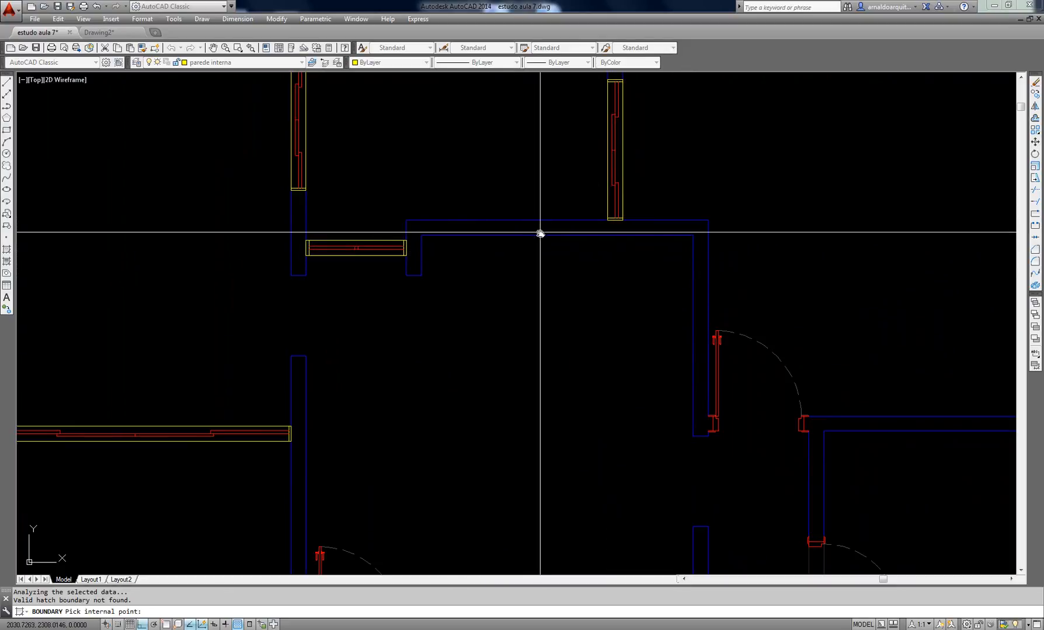
{"action": "key", "text": "Escape"}
{"action": "key", "text": "Escape"}
Draw a small rectangle across the lower line of the horizontal internal wall
{"action": "scroll", "coordinate": [453, 232], "scroll_direction": "up", "scroll_amount": 2}
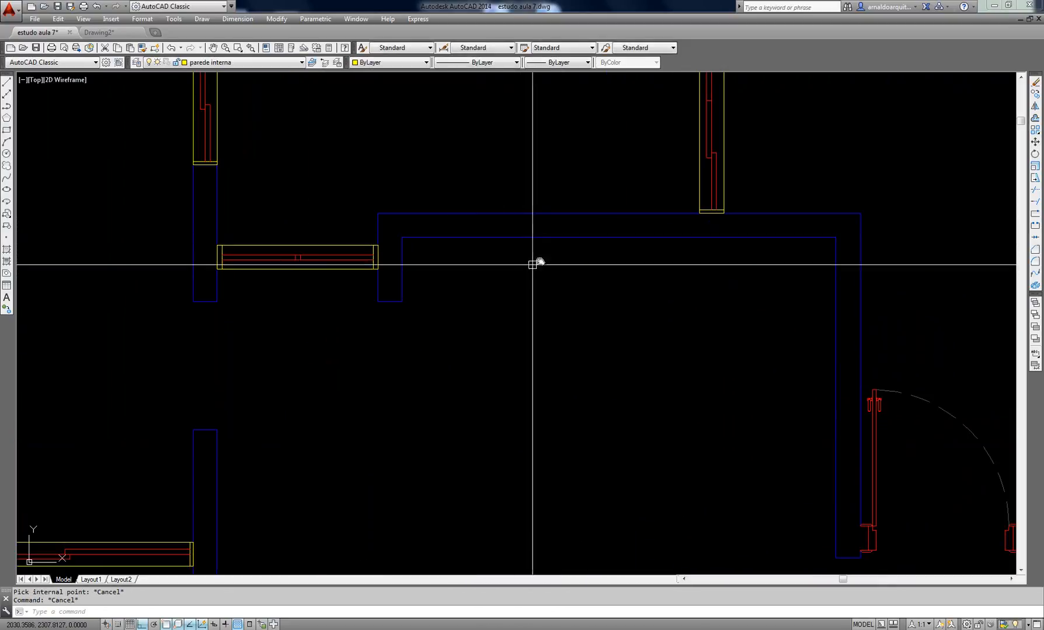
{"action": "key", "text": "Escape"}
{"action": "type", "text": "rec"}
{"action": "key", "text": "Return"}
{"action": "scroll", "coordinate": [541, 229], "scroll_direction": "up", "scroll_amount": 1}
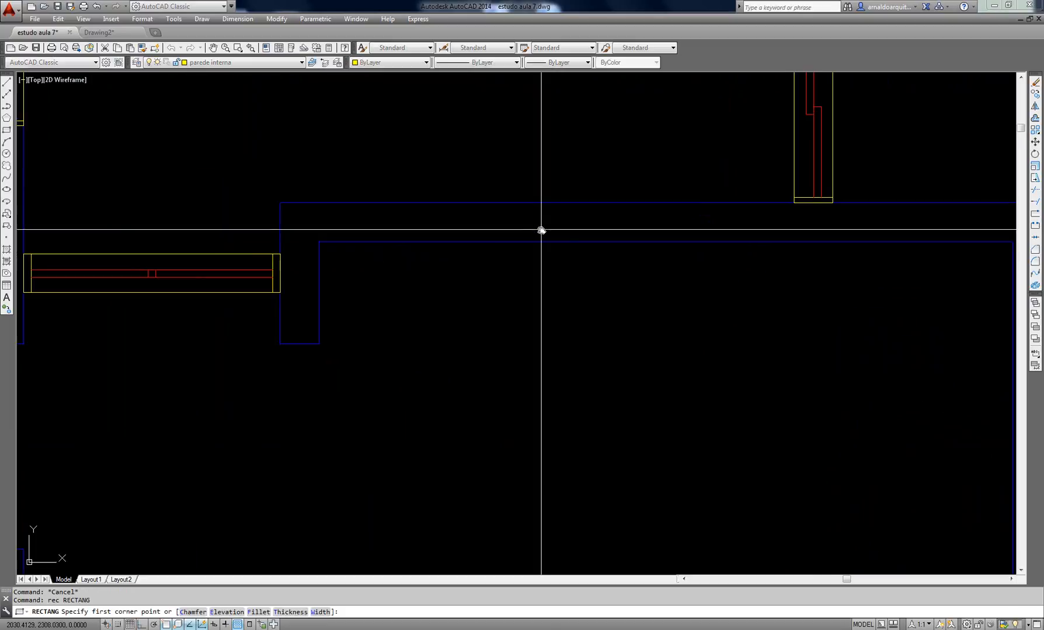
{"action": "left_click", "coordinate": [564, 222]}
{"action": "left_click", "coordinate": [650, 250]}
{"action": "key", "text": "Escape"}
{"action": "key", "text": "Escape"}
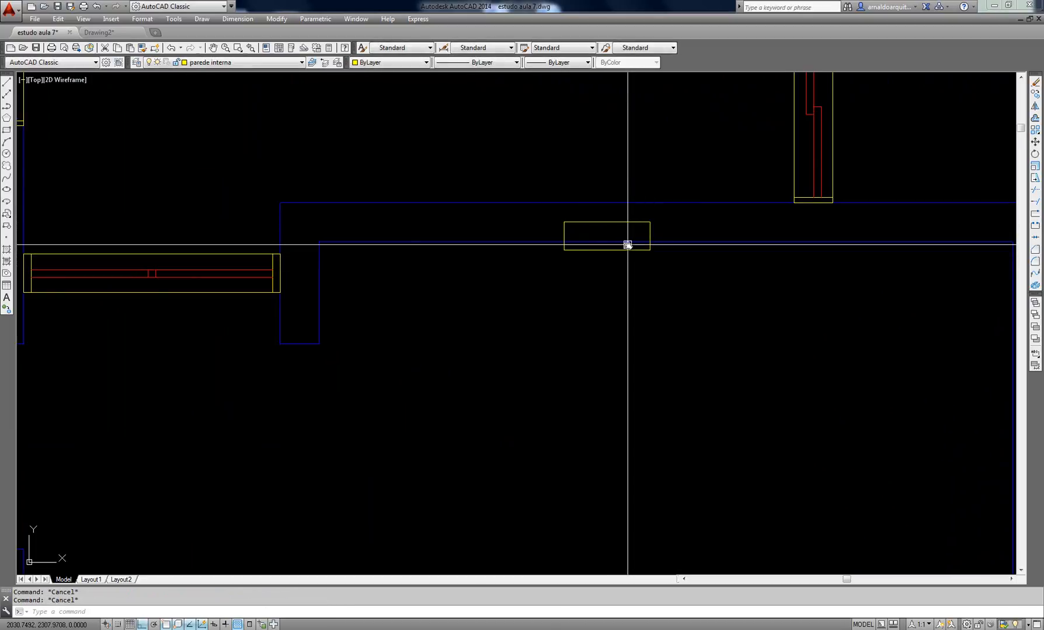
{"action": "type", "text": "tr"}
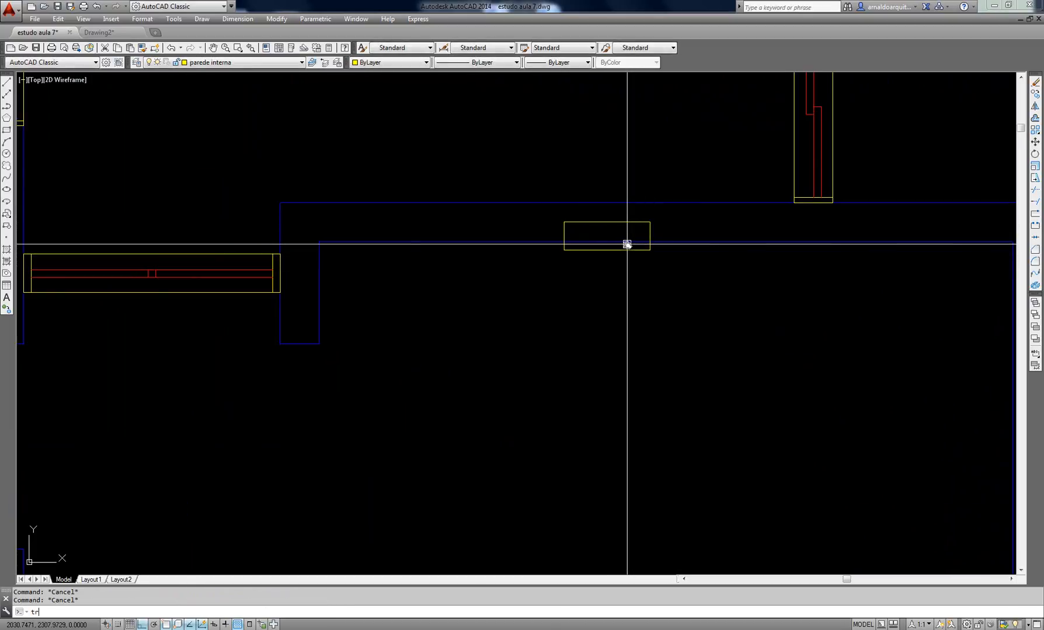
{"action": "key", "text": "Return"}
{"action": "key", "text": "Return"}
{"action": "key", "text": "Escape"}
{"action": "type", "text": "u"}
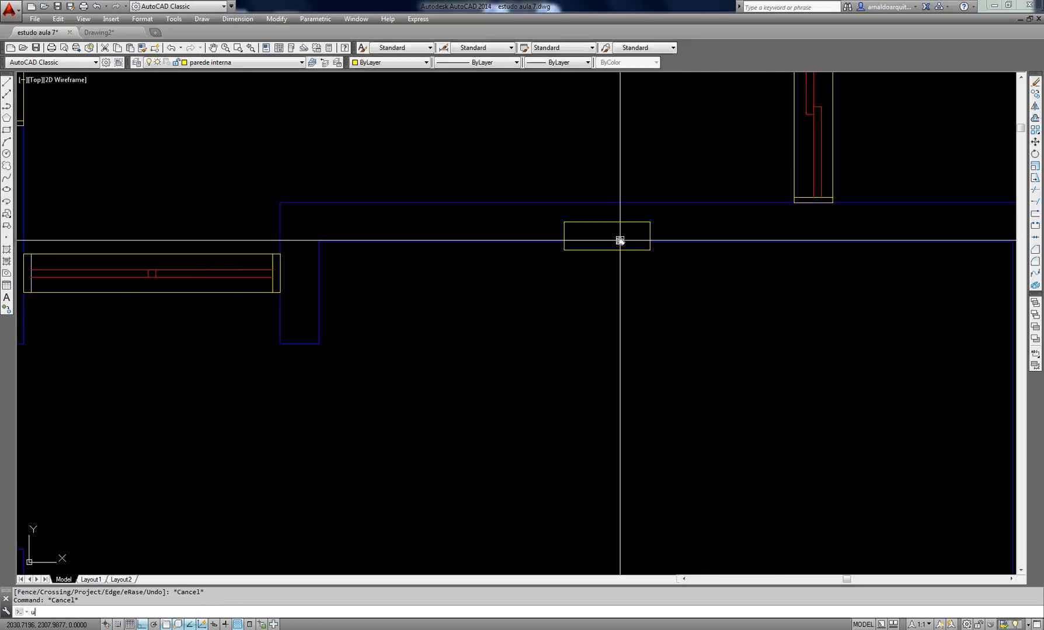
{"action": "key", "text": "Return"}
Erase the small rectangle that crosses the horizontal internal wall
{"action": "left_click", "coordinate": [607, 224]}
{"action": "type", "text": "e"}
{"action": "key", "text": "Return"}
{"action": "key", "text": "Escape"}
Shorten the vertical wall line beside the small window from its upper end, opening a small gap at the wall corner
{"action": "scroll", "coordinate": [268, 202], "scroll_direction": "up", "scroll_amount": 2}
{"action": "middle_click_drag", "start_coordinate": [268, 202], "coordinate": [356, 200]}
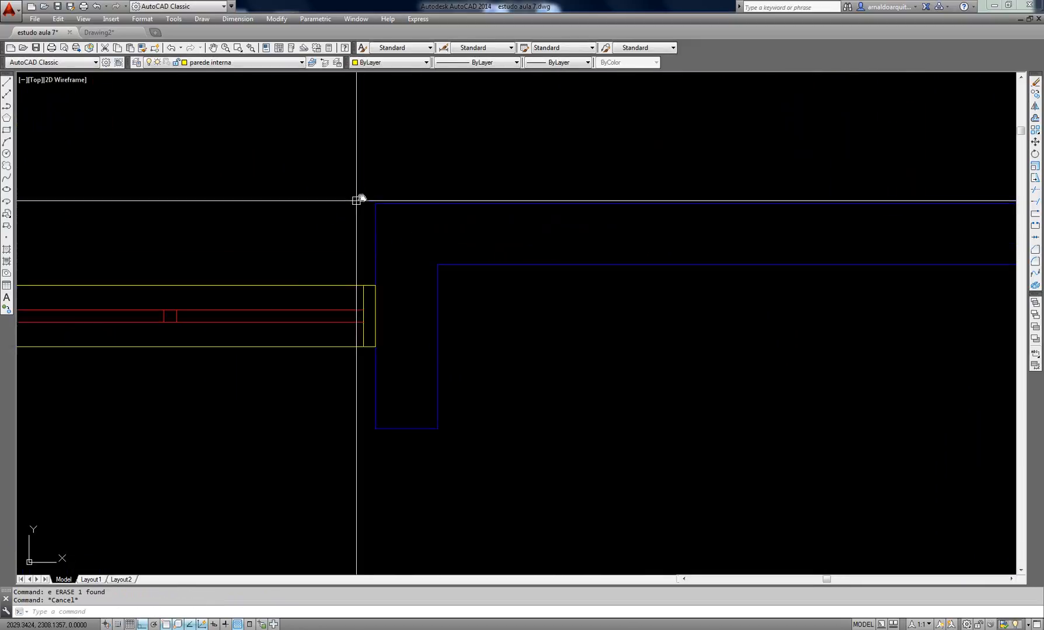
{"action": "scroll", "coordinate": [400, 214], "scroll_direction": "up", "scroll_amount": 3}
{"action": "key", "text": "Escape"}
{"action": "left_click", "coordinate": [402, 226]}
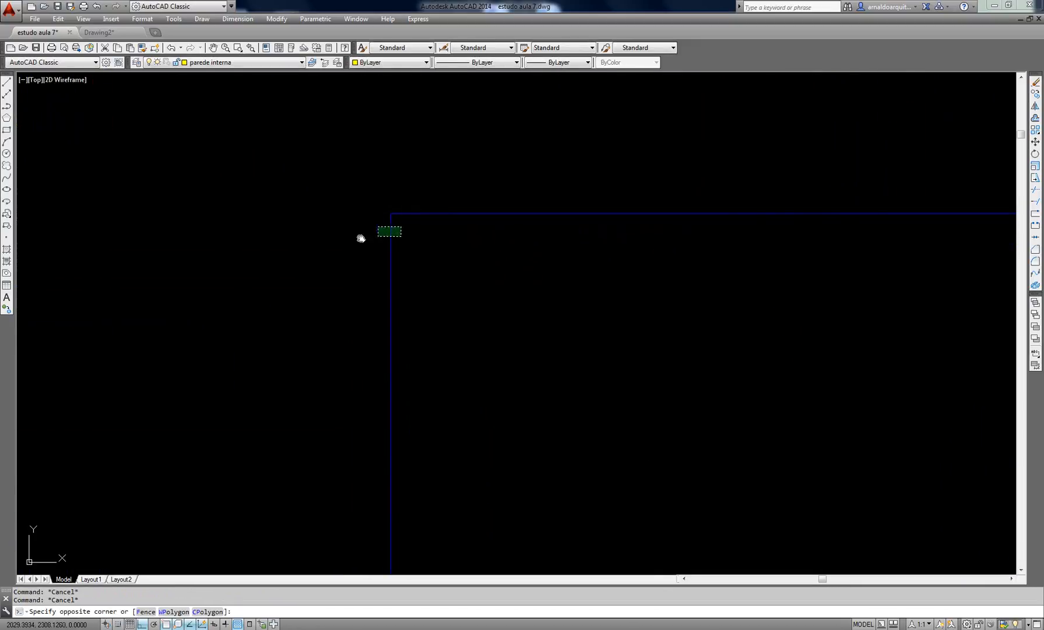
{"action": "left_click", "coordinate": [362, 236]}
{"action": "left_click", "coordinate": [391, 215]}
{"action": "key", "text": "Escape"}
{"action": "scroll", "coordinate": [497, 195], "scroll_direction": "down", "scroll_amount": 10}
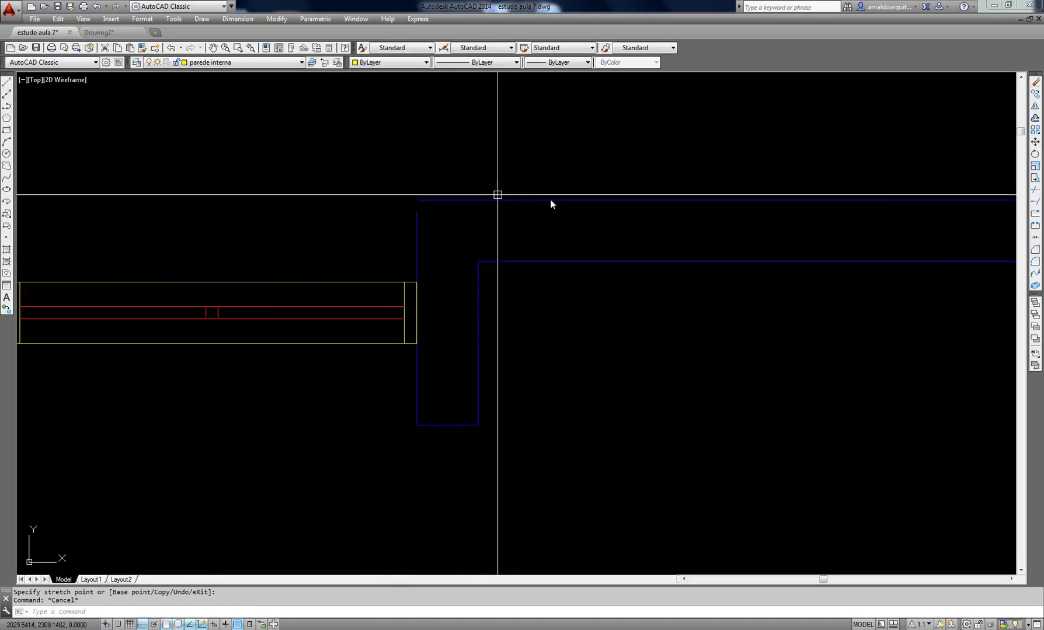
Erase the two yellow horizontal lines that span the opening at the top of the plan
{"action": "middle_click_drag", "start_coordinate": [559, 207], "coordinate": [513, 201]}
{"action": "scroll", "coordinate": [513, 201], "scroll_direction": "up", "scroll_amount": 2}
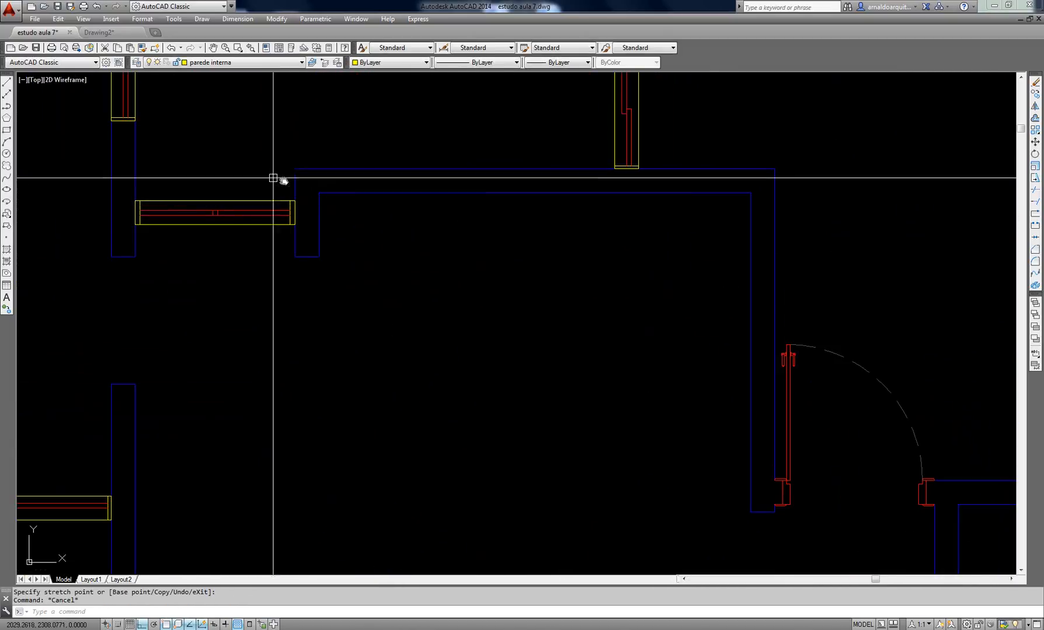
{"action": "scroll", "coordinate": [286, 178], "scroll_direction": "up", "scroll_amount": 2}
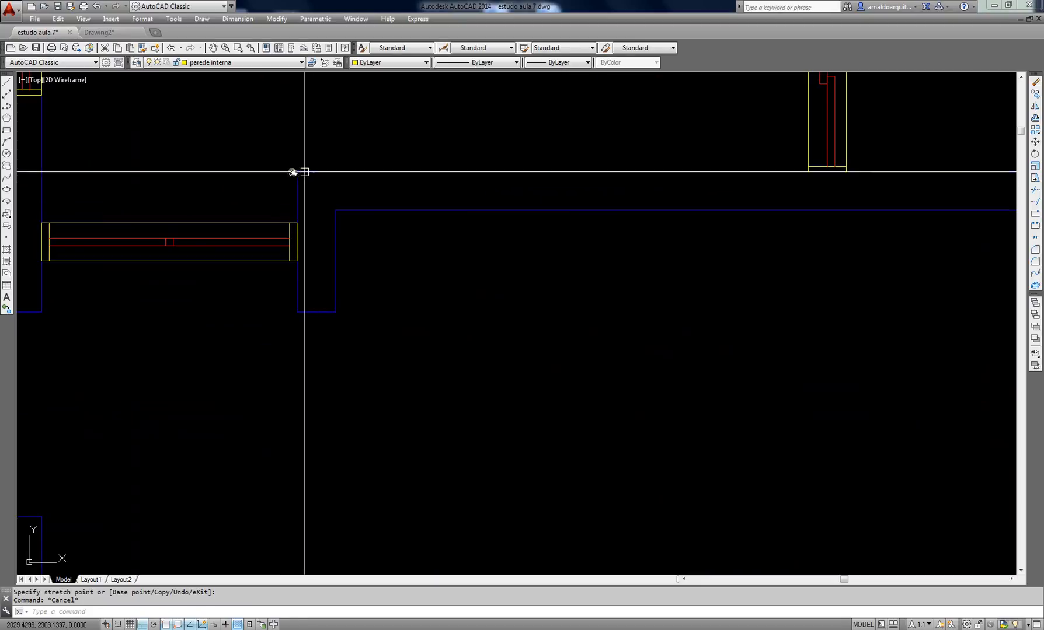
{"action": "scroll", "coordinate": [416, 212], "scroll_direction": "down", "scroll_amount": 2}
{"action": "middle_click_drag", "start_coordinate": [416, 212], "coordinate": [455, 439]}
{"action": "key", "text": "Escape"}
{"action": "left_click", "coordinate": [436, 185]}
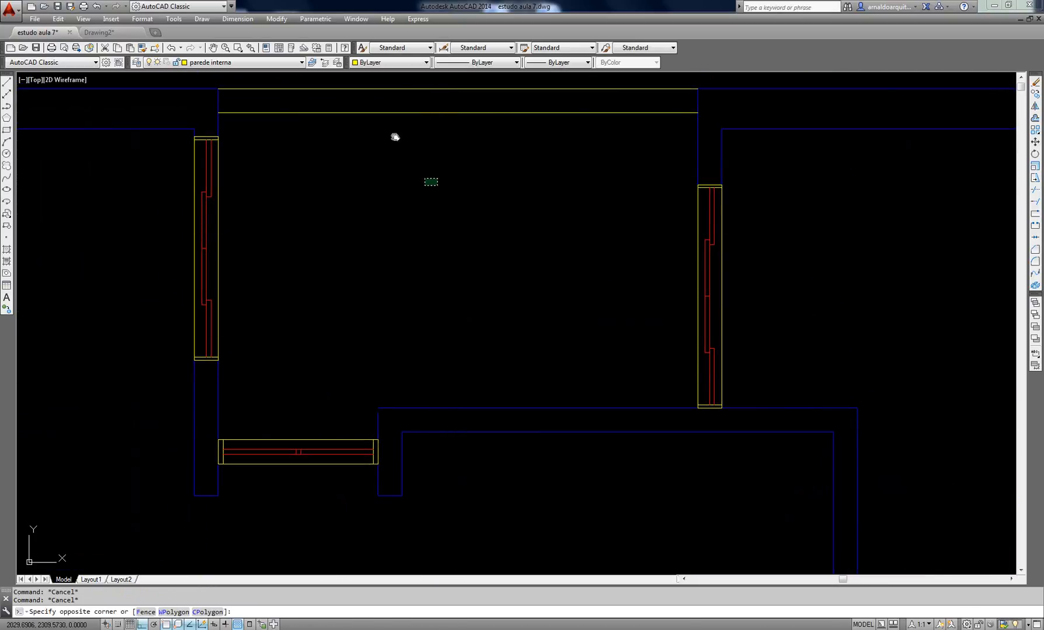
{"action": "left_click", "coordinate": [368, 86]}
{"action": "type", "text": "e"}
{"action": "key", "text": "Escape"}
Examine the internal wall's outline from the open corner to the door for closure
{"action": "mouse_move", "coordinate": [600, 300]}
{"action": "middle_mouse_down"}
{"action": "mouse_move", "coordinate": [404, 204]}
{"action": "mouse_move", "coordinate": [372, 170]}
{"action": "mouse_move", "coordinate": [425, 343]}
{"action": "mouse_move", "coordinate": [467, 306]}
{"action": "middle_mouse_up"}
{"action": "scroll", "coordinate": [363, 177], "scroll_direction": "down", "scroll_amount": 2}
{"action": "scroll", "coordinate": [471, 294], "scroll_direction": "down", "scroll_amount": 2}
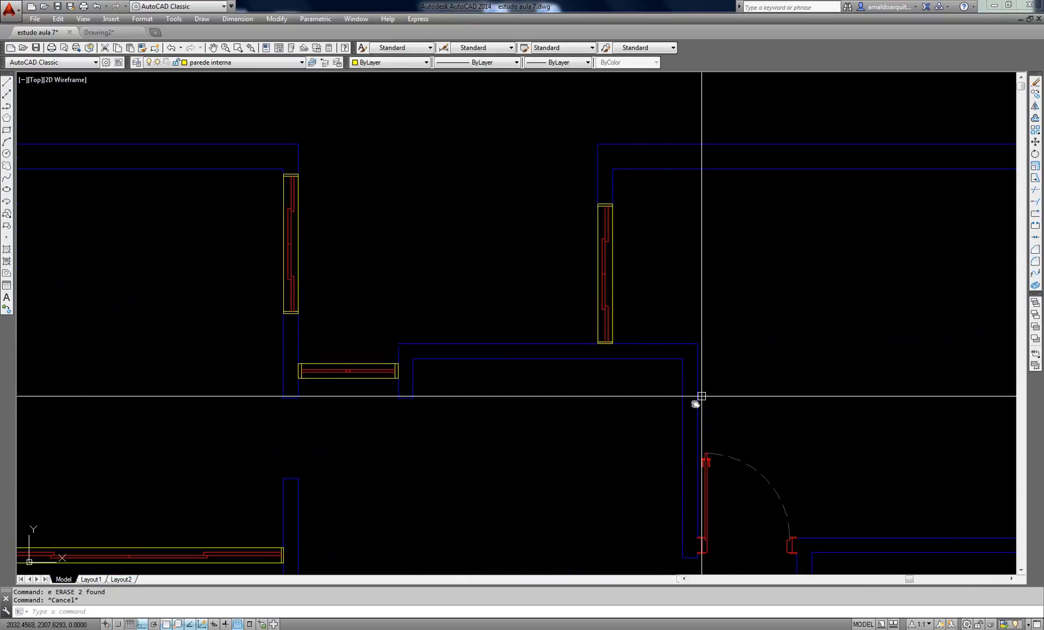
{"action": "middle_click_drag", "start_coordinate": [670, 424], "coordinate": [657, 325]}
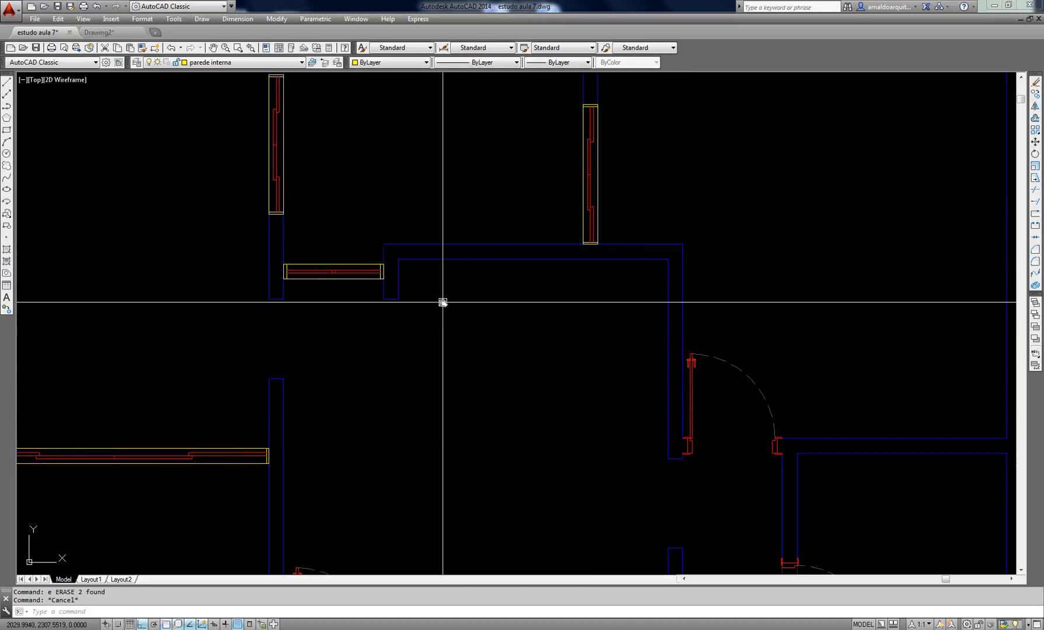
{"action": "scroll", "coordinate": [575, 289], "scroll_direction": "up", "scroll_amount": 2}
{"action": "middle_click_drag", "start_coordinate": [571, 254], "coordinate": [576, 252]}
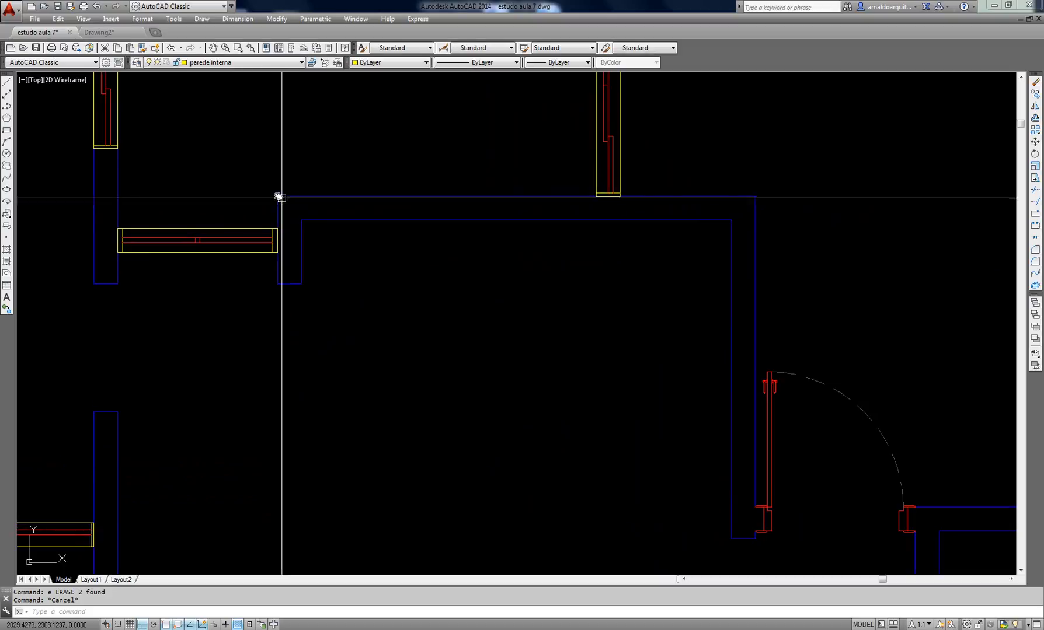
{"action": "middle_click_drag", "start_coordinate": [249, 235], "coordinate": [198, 204]}
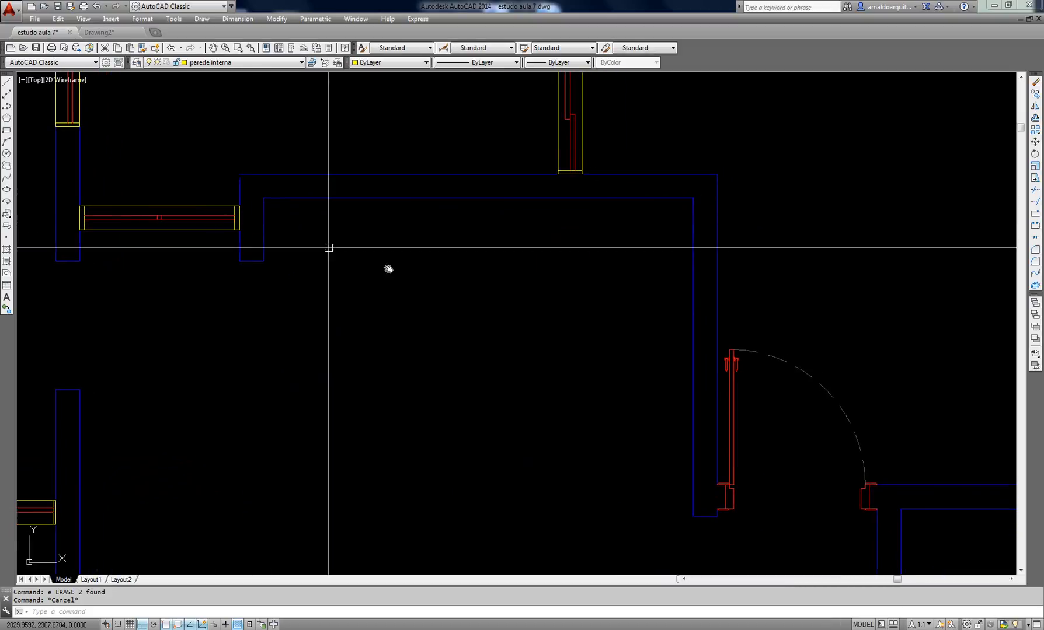
{"action": "middle_click_drag", "start_coordinate": [326, 282], "coordinate": [736, 295]}
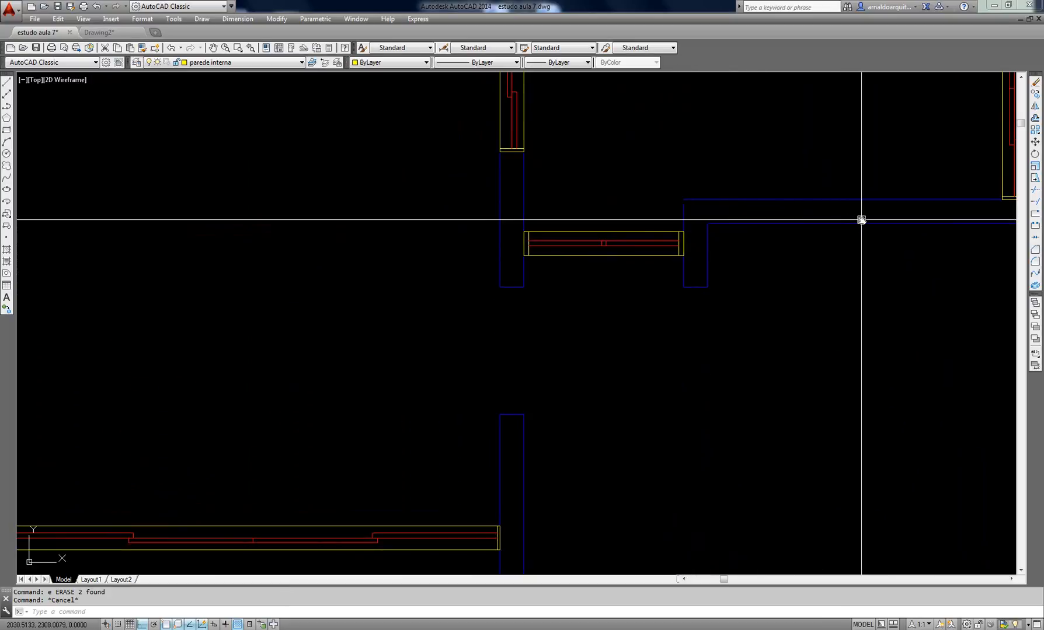
Try again to create a boundary polyline inside the internal wall with the open corner
{"action": "mouse_move", "coordinate": [799, 338]}
{"action": "middle_mouse_down"}
{"action": "mouse_move", "coordinate": [633, 295]}
{"action": "mouse_move", "coordinate": [489, 292]}
{"action": "middle_mouse_up"}
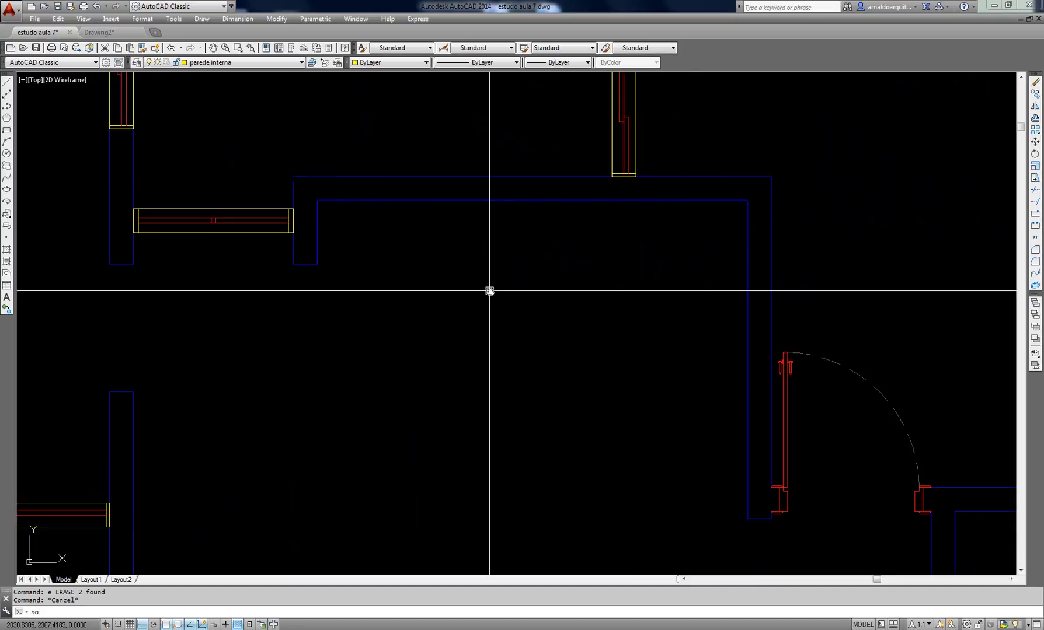
{"action": "key", "text": "Return"}
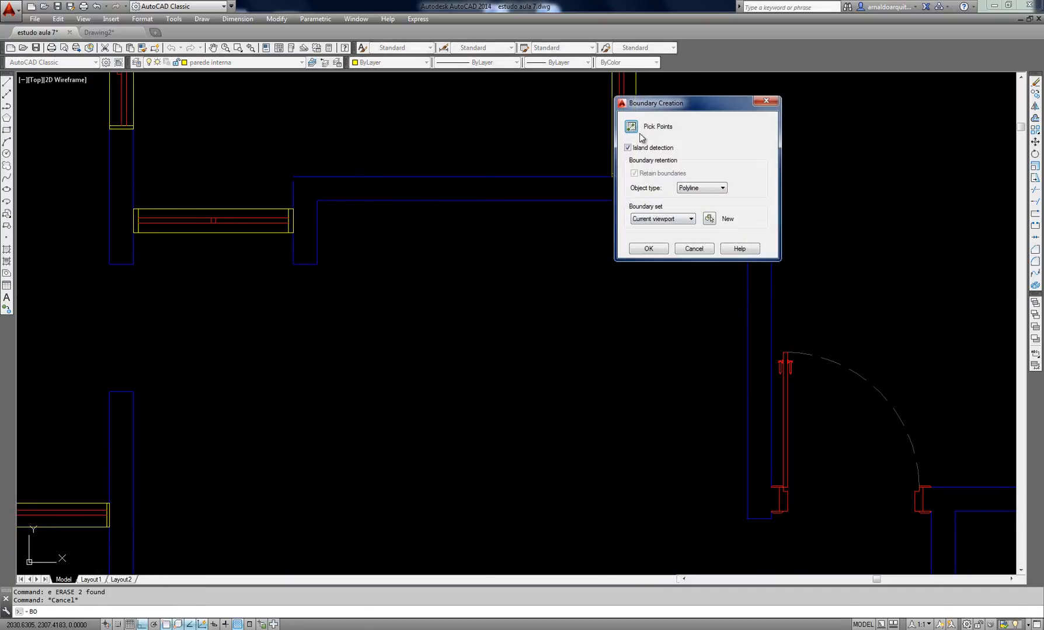
{"action": "left_click", "coordinate": [631, 127]}
{"action": "left_click", "coordinate": [599, 182]}
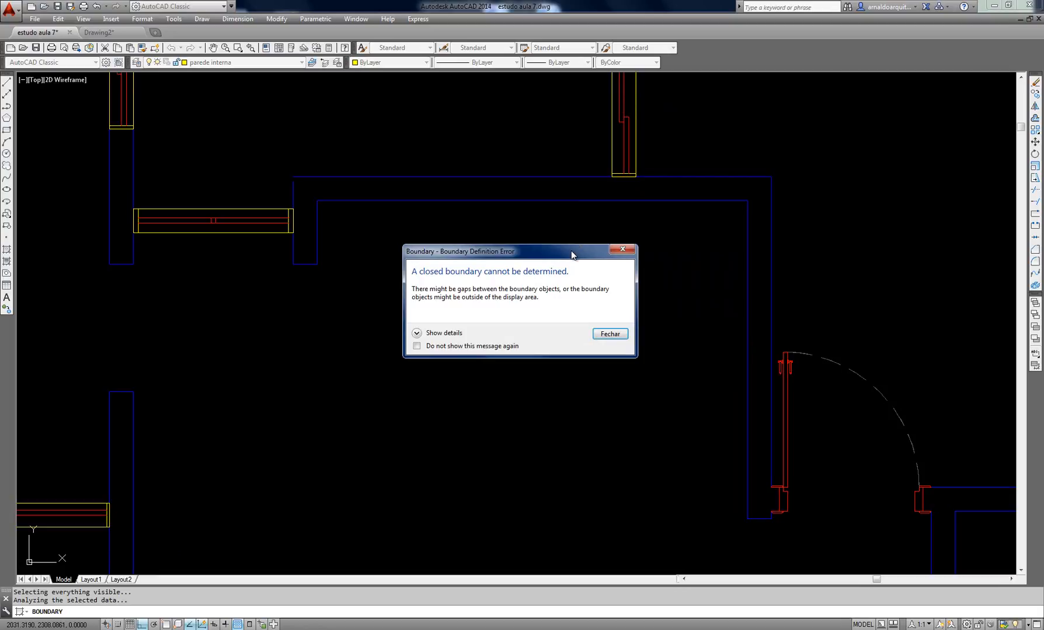
{"action": "left_click_drag", "start_coordinate": [571, 255], "coordinate": [585, 272]}
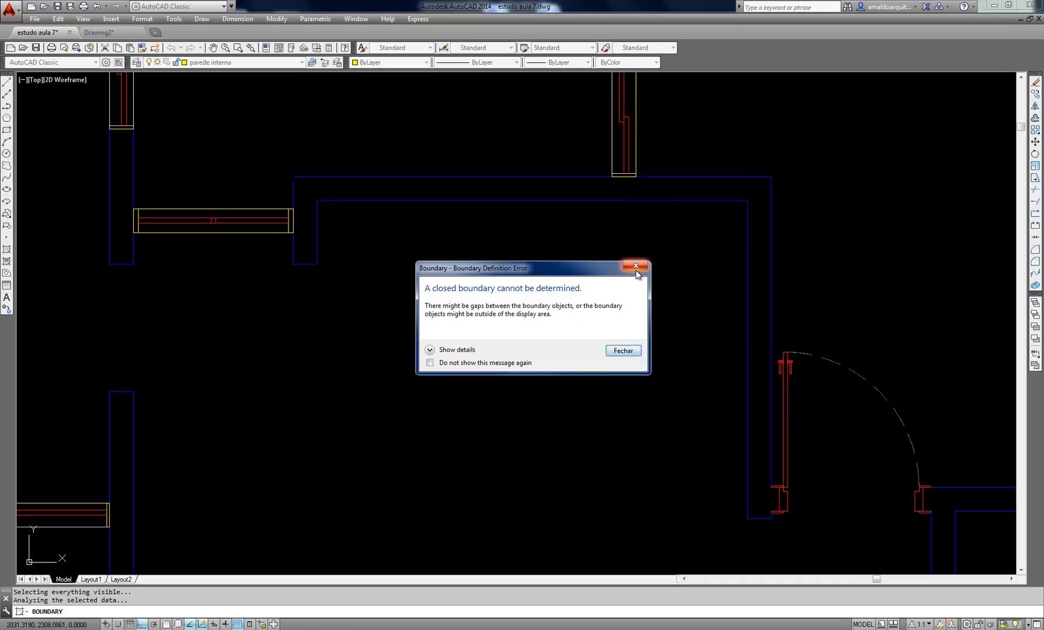
{"action": "left_click", "coordinate": [623, 350]}
{"action": "scroll", "coordinate": [415, 263], "scroll_direction": "up", "scroll_amount": 6}
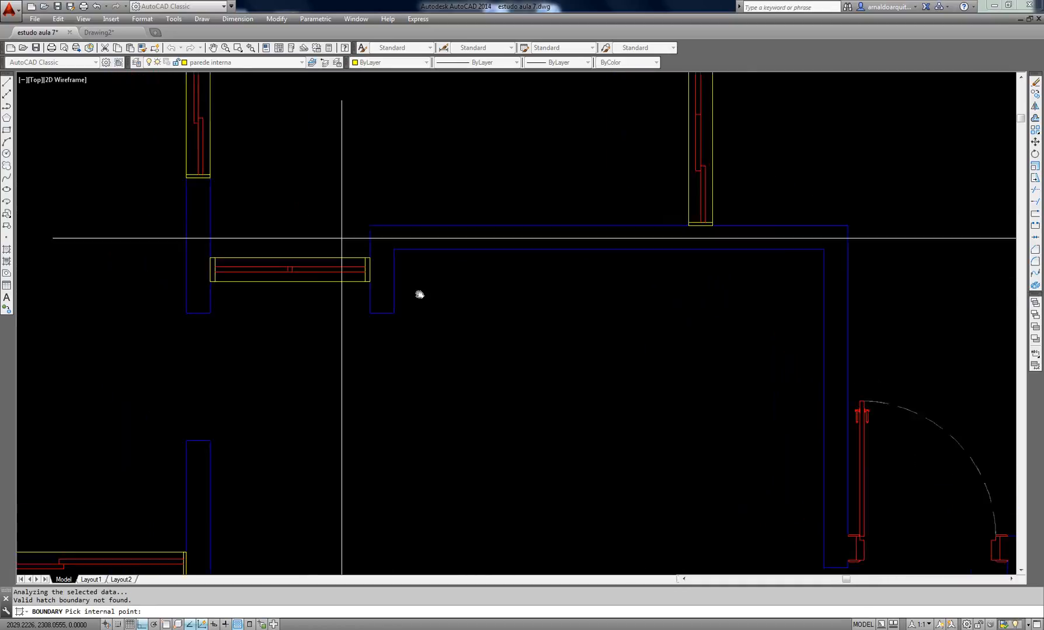
{"action": "key", "text": "Escape"}
{"action": "scroll", "coordinate": [414, 263], "scroll_direction": "down", "scroll_amount": 6}
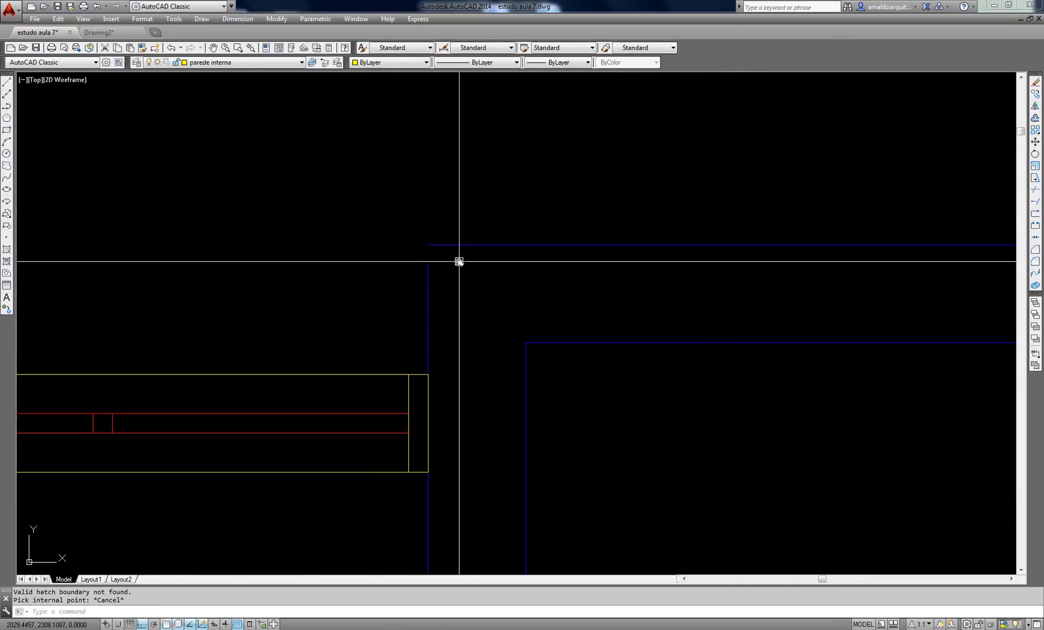
{"action": "middle_click_drag", "start_coordinate": [414, 221], "coordinate": [500, 238]}
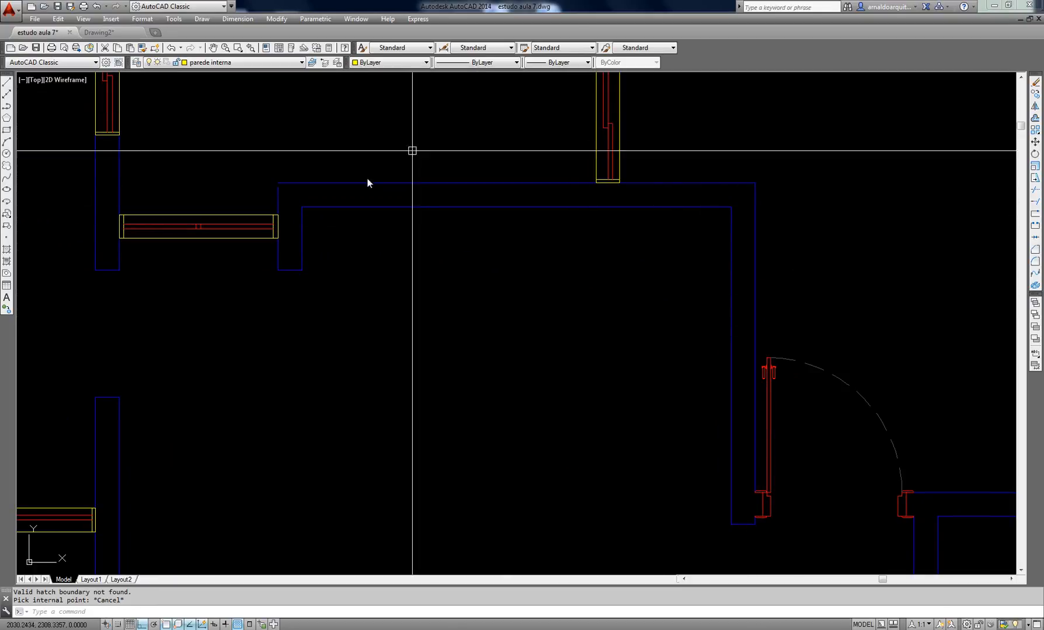
Close the open wall corner beside the small window by filleting its two lines with radius 0
{"action": "key", "text": "Escape"}
{"action": "key", "text": "Return"}
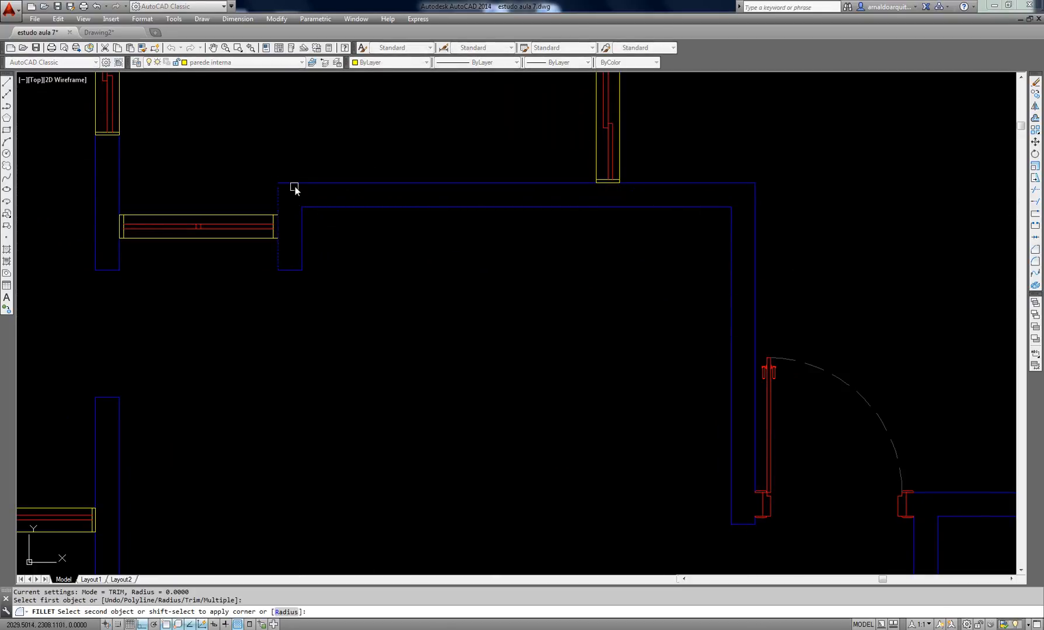
{"action": "left_click", "coordinate": [294, 187]}
{"action": "key", "text": "Return"}
{"action": "key", "text": "Escape"}
{"action": "key", "text": "Escape"}
{"action": "middle_click_drag", "start_coordinate": [499, 265], "coordinate": [489, 259]}
{"action": "key", "text": "Escape"}
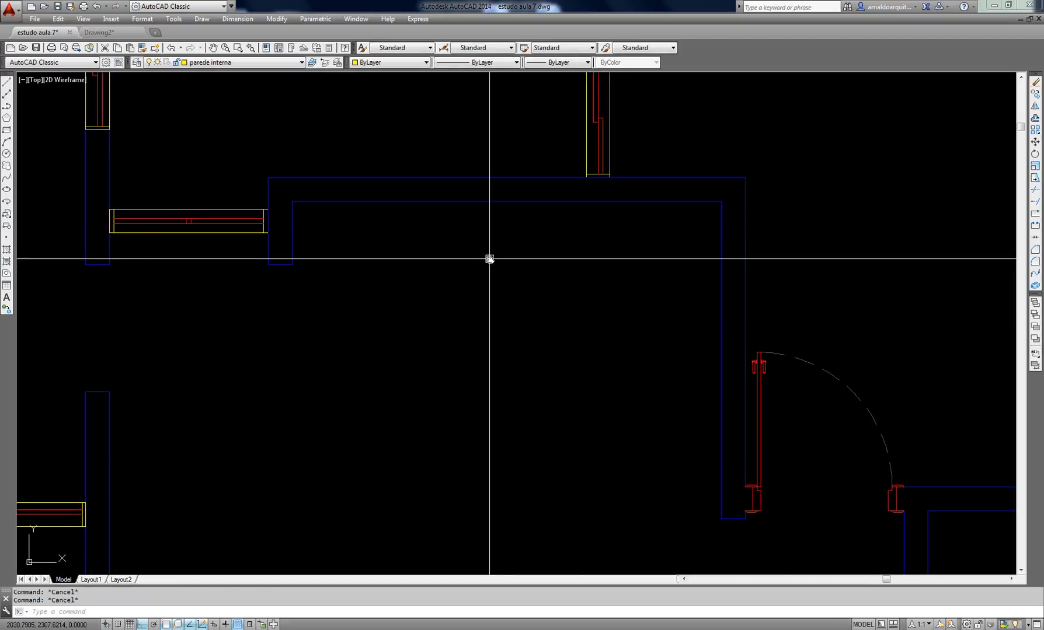
{"action": "type", "text": "bo"}
{"action": "key", "text": "Return"}
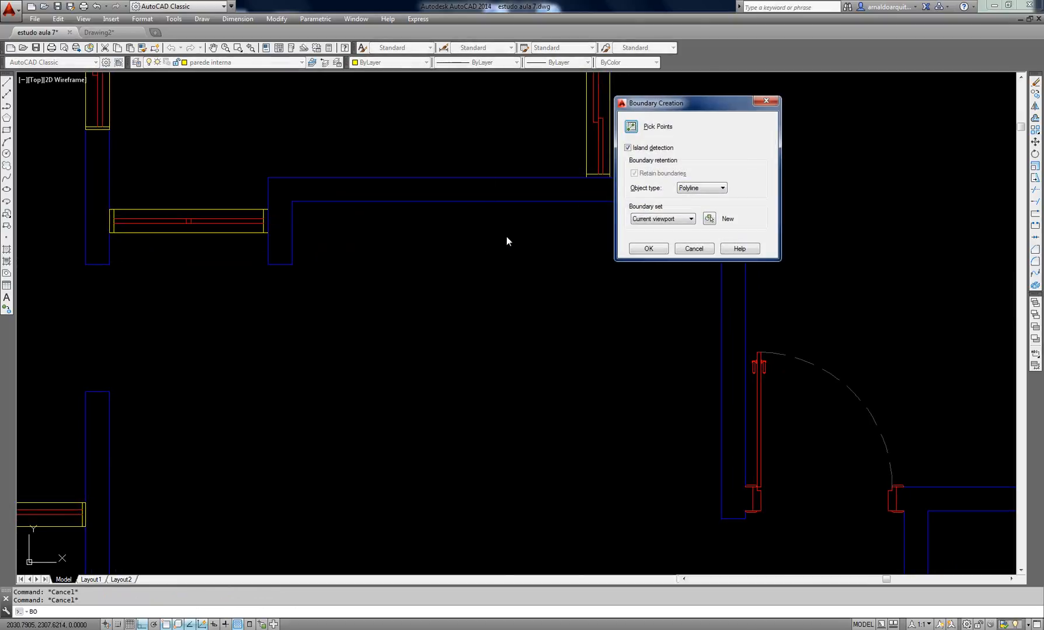
{"action": "key", "text": "Return"}
{"action": "left_click", "coordinate": [503, 194]}
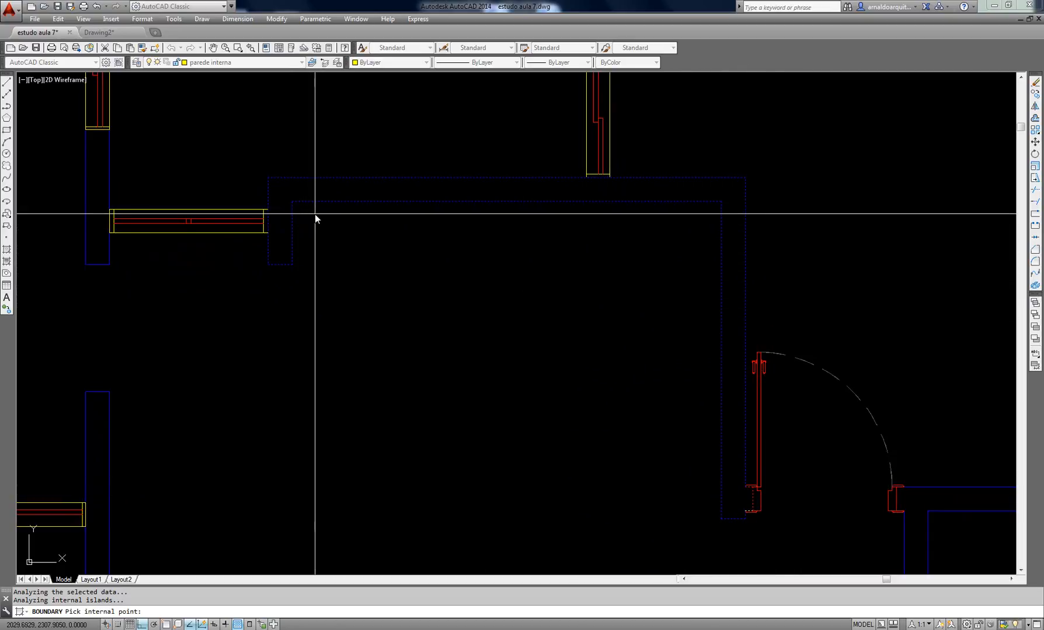
{"action": "key", "text": "Escape"}
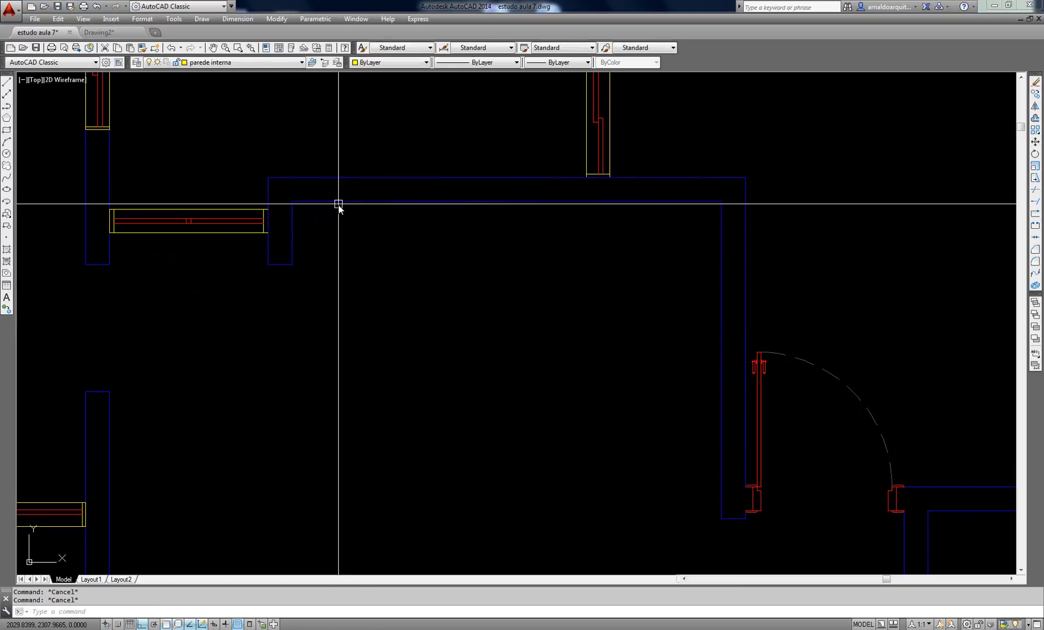
Create a boundary polyline inside the internal wall with the closed corner, with island detection and the current viewport as boundary set
{"action": "type", "text": "bo"}
{"action": "key", "text": "Return"}
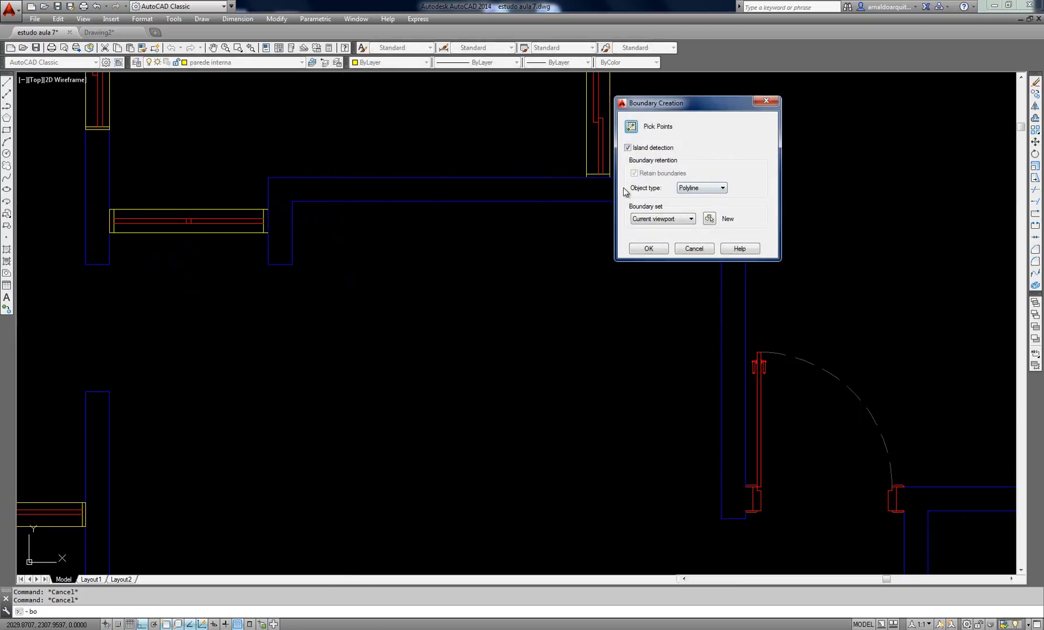
{"action": "left_click", "coordinate": [644, 250]}
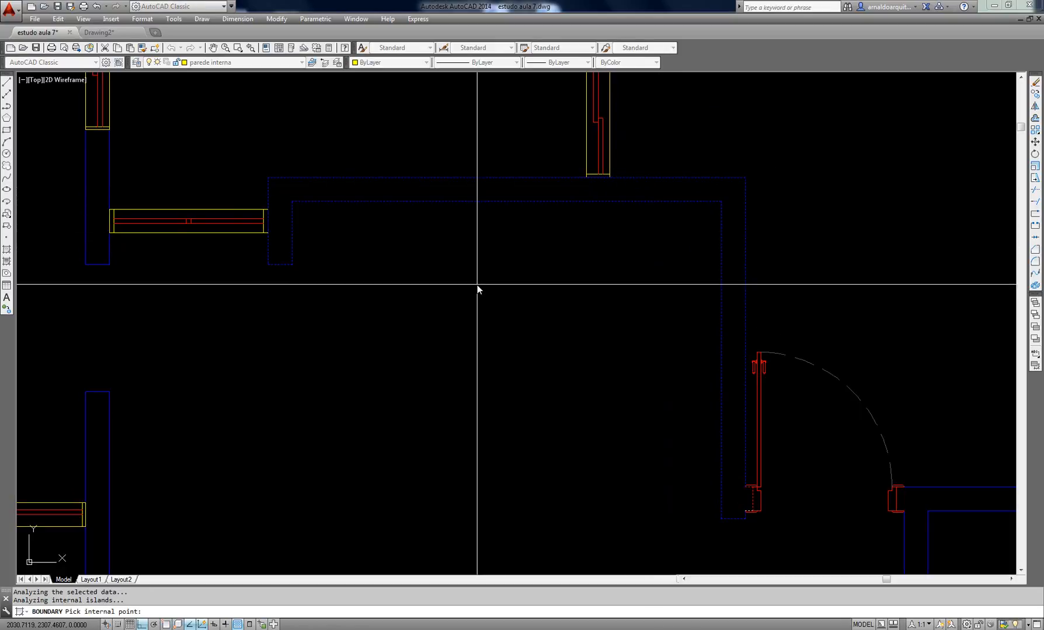
{"action": "key", "text": "Return"}
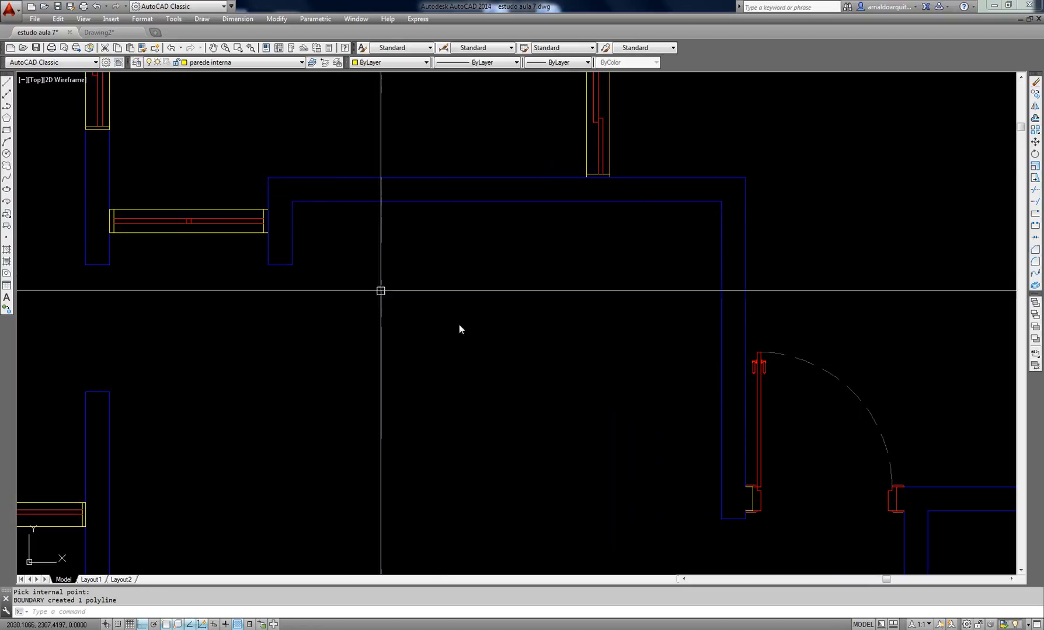
Examine the extent of the boundary polyline along the internal wall from the small window to the door
{"action": "mouse_move", "coordinate": [467, 264]}
{"action": "middle_mouse_down"}
{"action": "mouse_move", "coordinate": [431, 232]}
{"action": "mouse_move", "coordinate": [440, 250]}
{"action": "middle_mouse_up"}
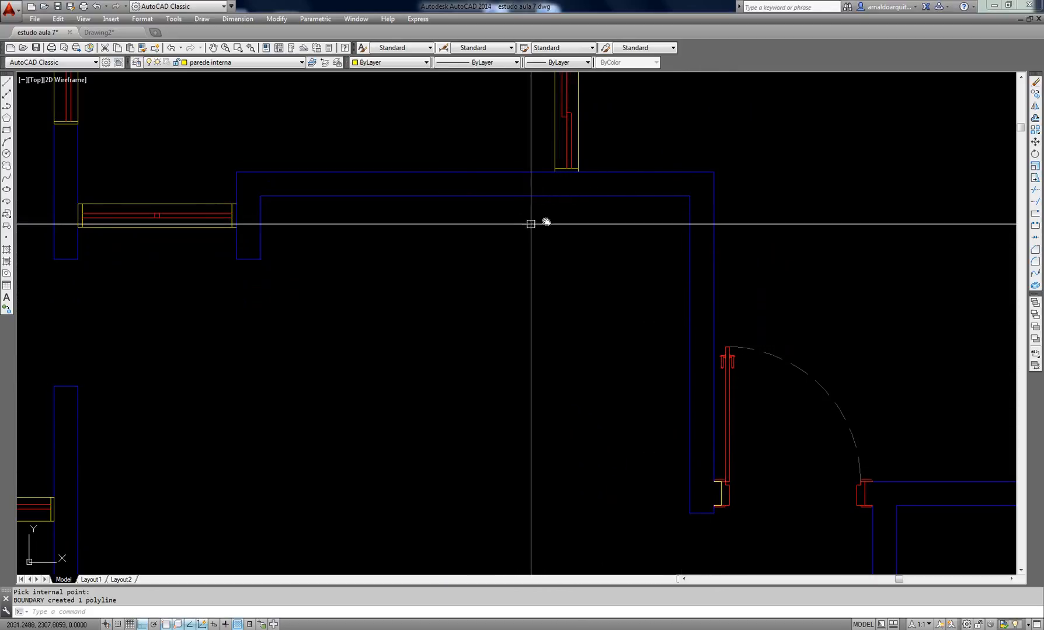
{"action": "left_click", "coordinate": [604, 197]}
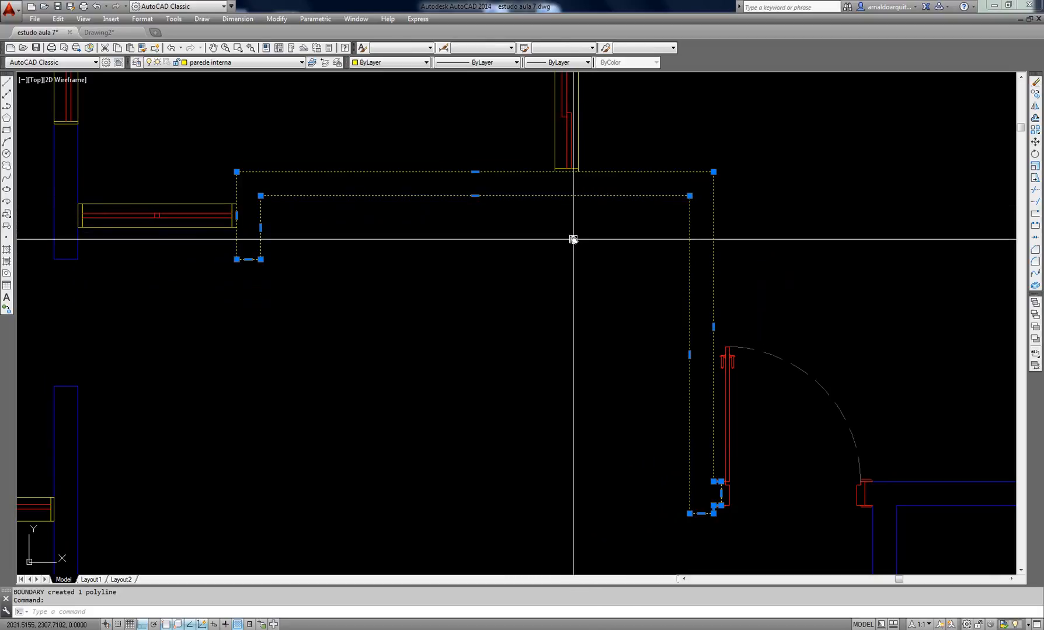
{"action": "key", "text": "Escape"}
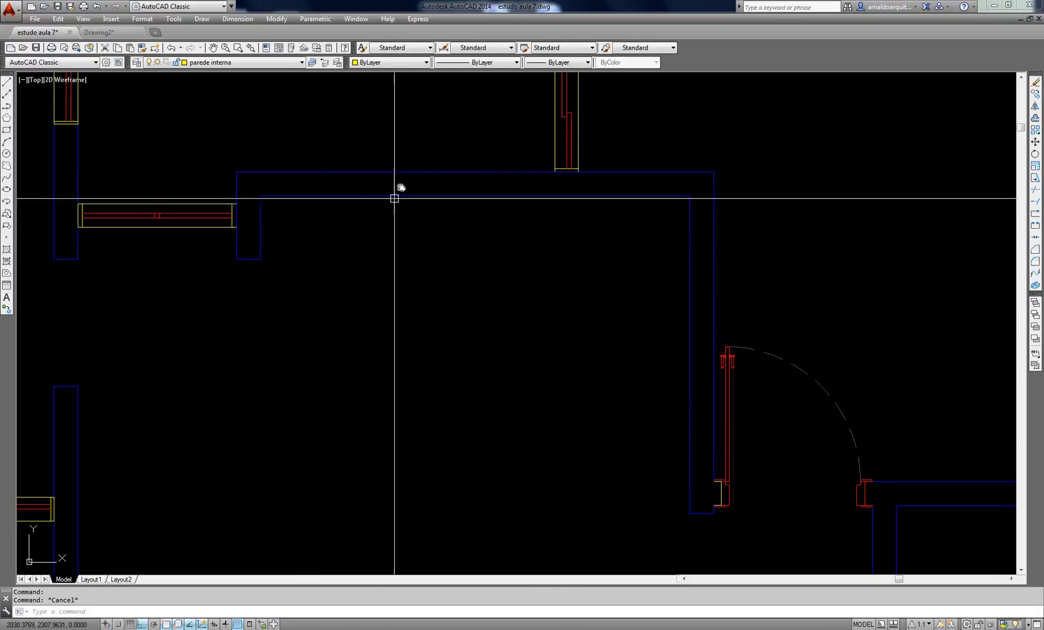
{"action": "left_click", "coordinate": [379, 195]}
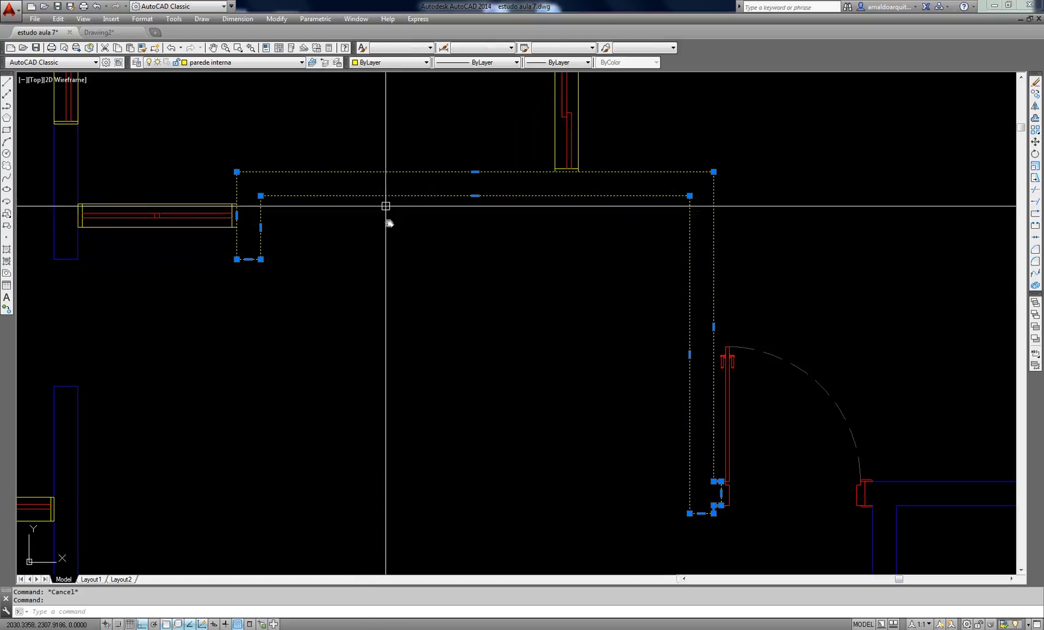
{"action": "key", "text": "Escape"}
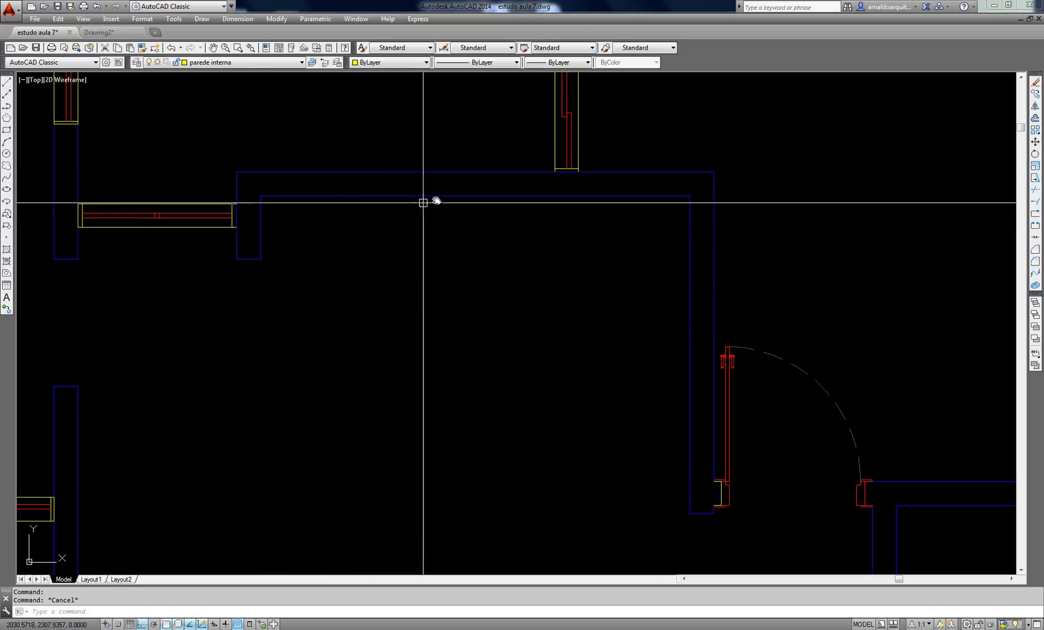
{"action": "left_click", "coordinate": [495, 197]}
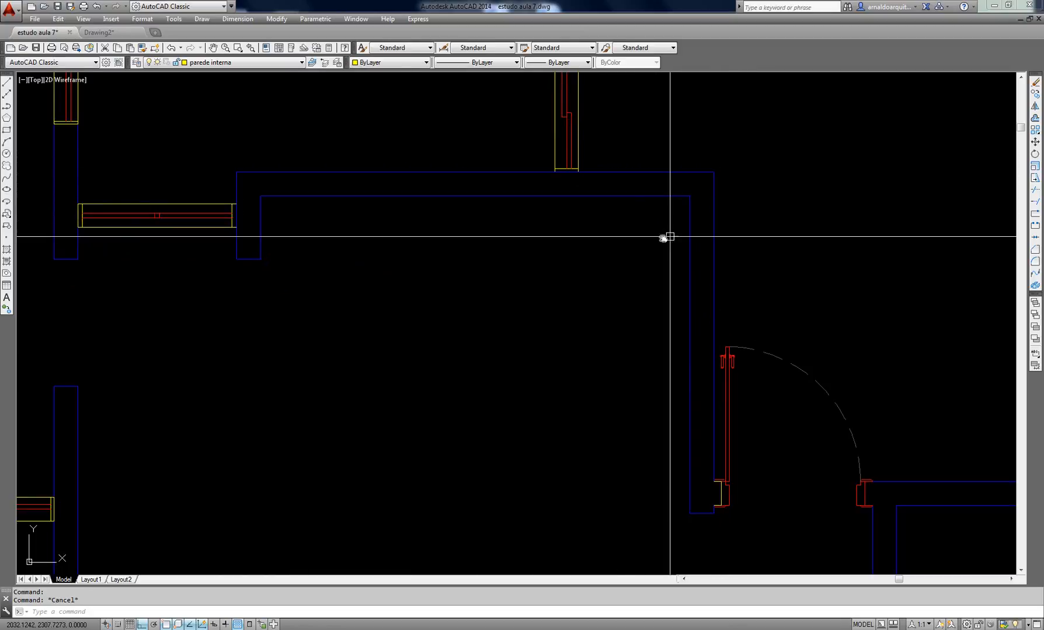
{"action": "middle_click_drag", "start_coordinate": [580, 256], "coordinate": [582, 263]}
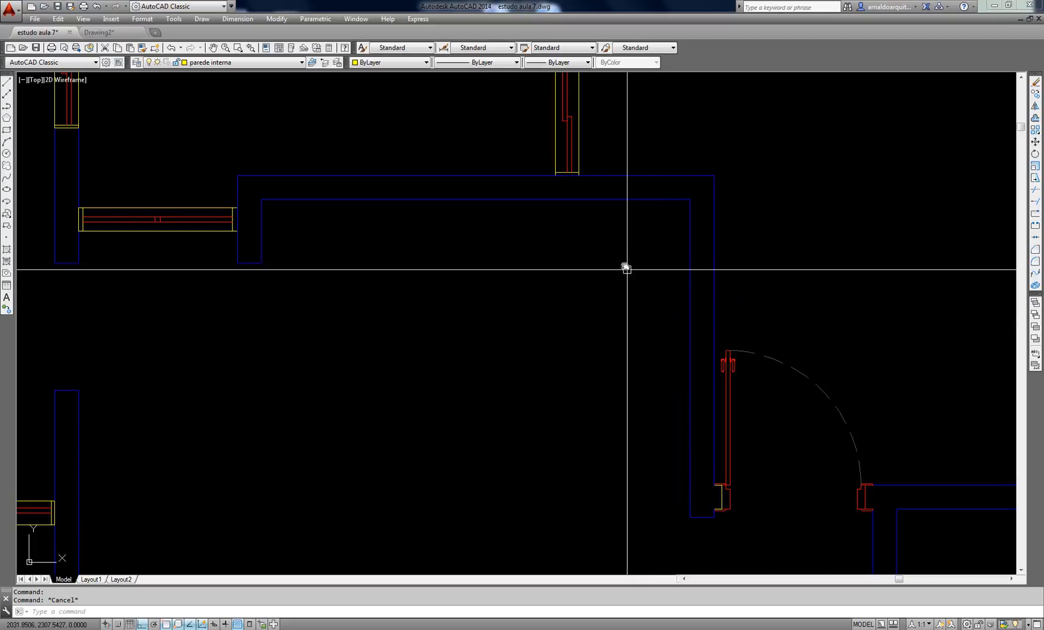
Erase the boundary polyline that runs around the internal wall
{"action": "left_click", "coordinate": [639, 195]}
{"action": "type", "text": "e"}
{"action": "key", "text": "Return"}
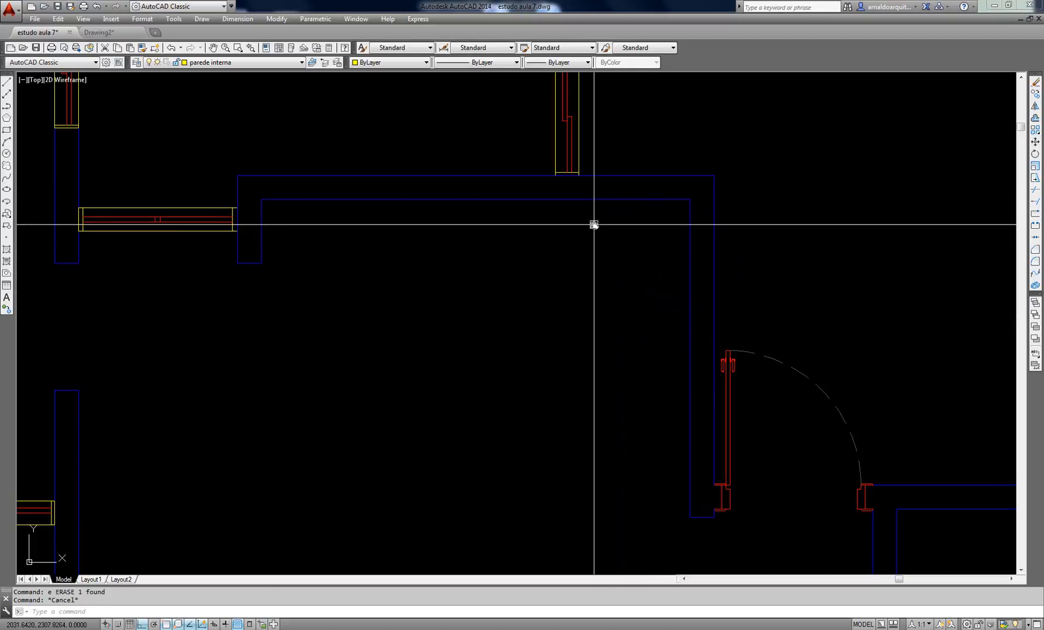
Create the boundary polyline inside the internal wall between the small window and the door again
{"action": "scroll", "coordinate": [642, 268], "scroll_direction": "down", "scroll_amount": 2}
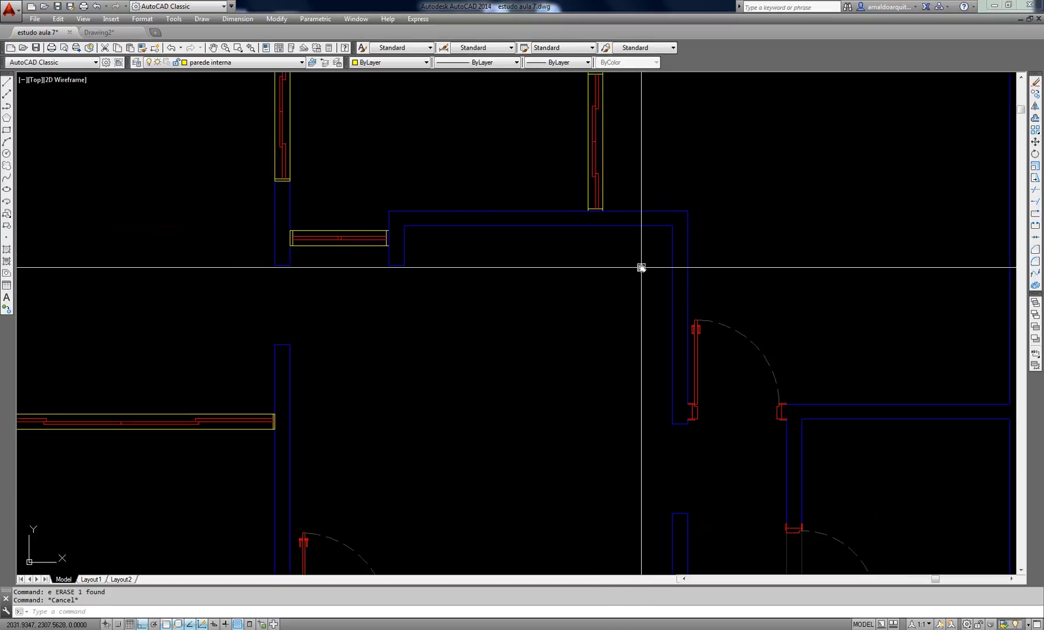
{"action": "scroll", "coordinate": [641, 267], "scroll_direction": "down", "scroll_amount": 2}
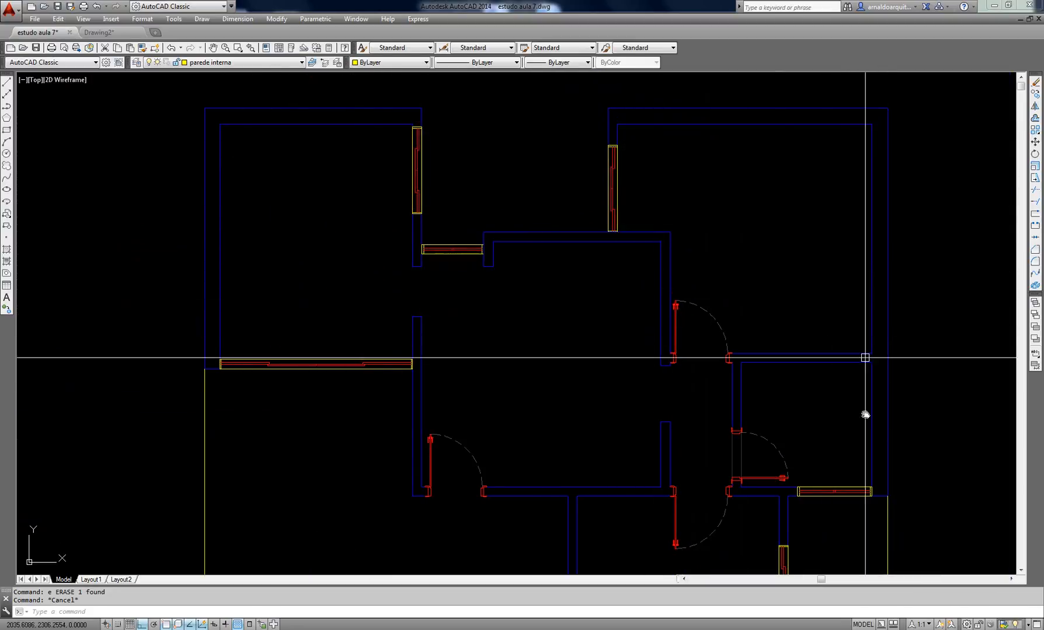
{"action": "middle_click_drag", "start_coordinate": [866, 461], "coordinate": [835, 408]}
{"action": "scroll", "coordinate": [610, 192], "scroll_direction": "up", "scroll_amount": 3}
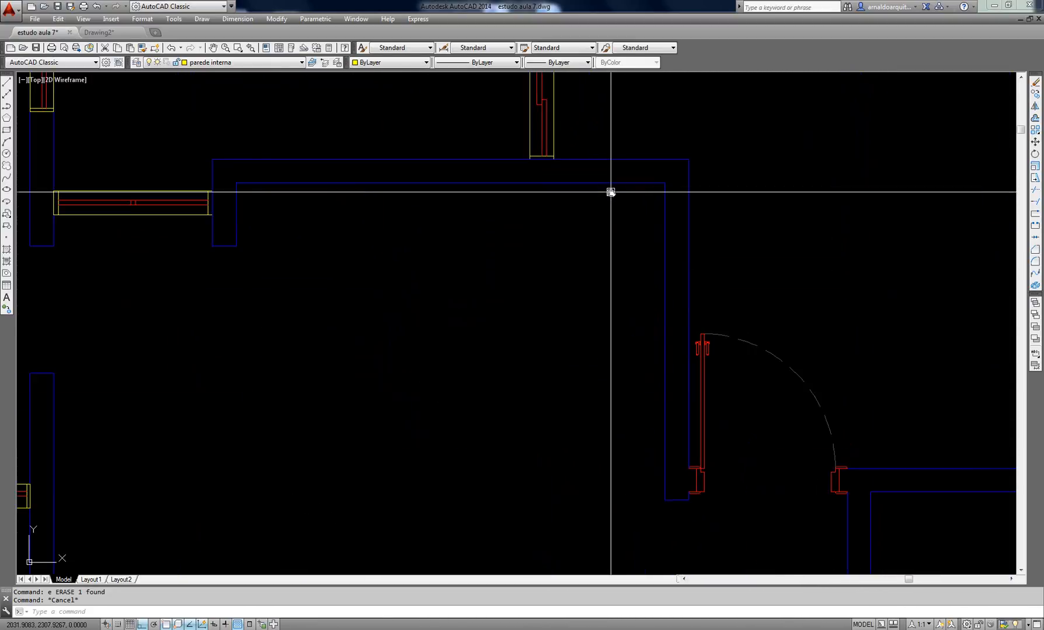
{"action": "middle_click_drag", "start_coordinate": [610, 192], "coordinate": [608, 195]}
{"action": "key", "text": "Escape"}
{"action": "type", "text": "bo"}
{"action": "key", "text": "Return"}
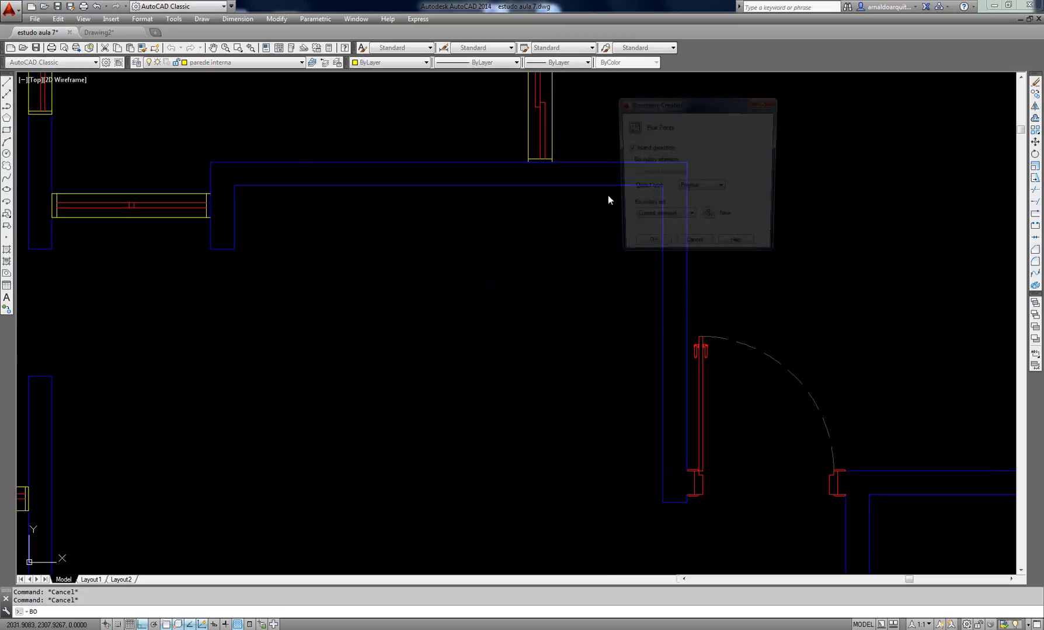
{"action": "key", "text": "Return"}
{"action": "left_click", "coordinate": [602, 176]}
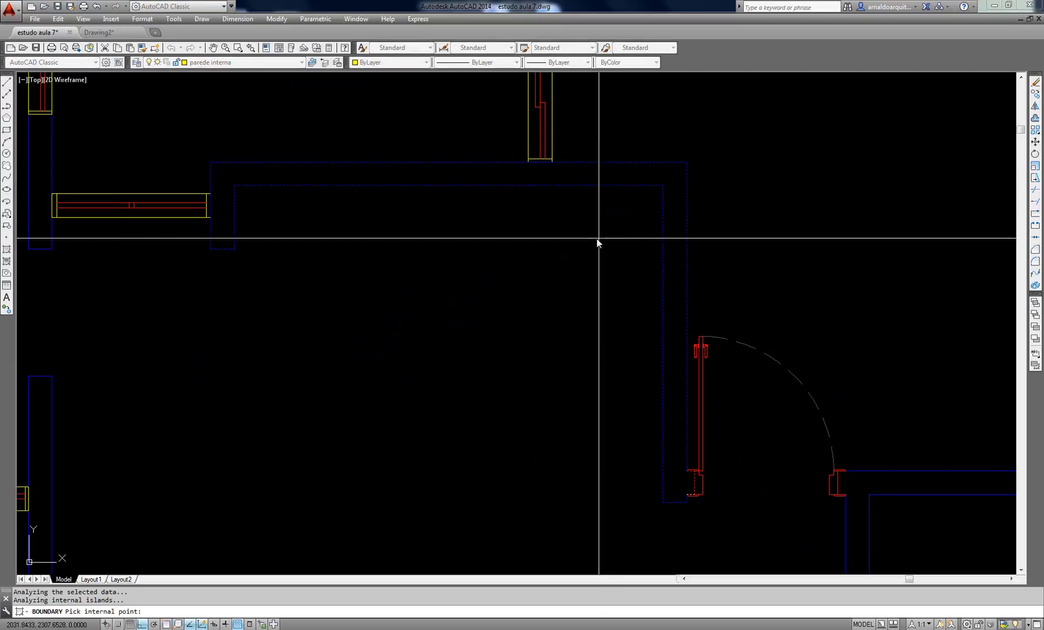
{"action": "key", "text": "Return"}
Offset the internal wall's boundary polyline .025 towards the inside of the wall
{"action": "middle_click_drag", "start_coordinate": [594, 178], "coordinate": [595, 177]}
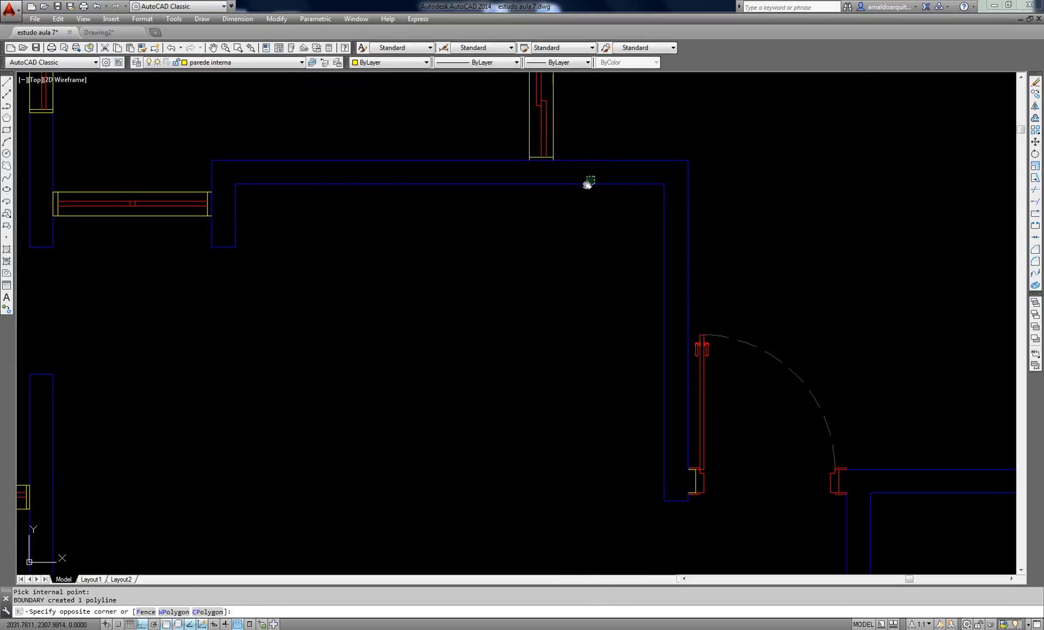
{"action": "left_click", "coordinate": [261, 248]}
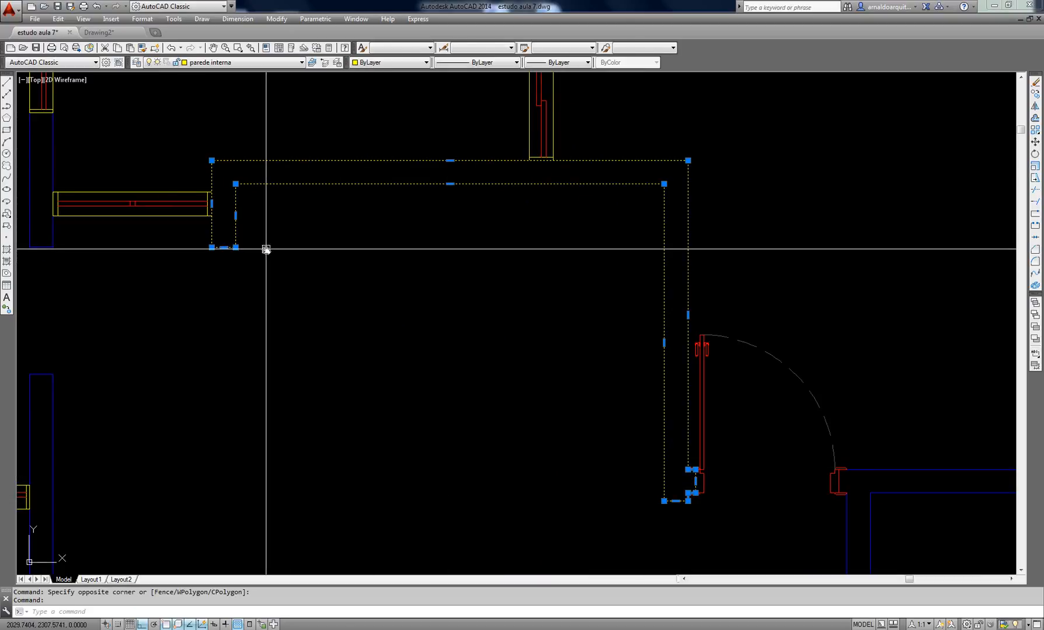
{"action": "key", "text": "Escape"}
{"action": "key", "text": "Escape"}
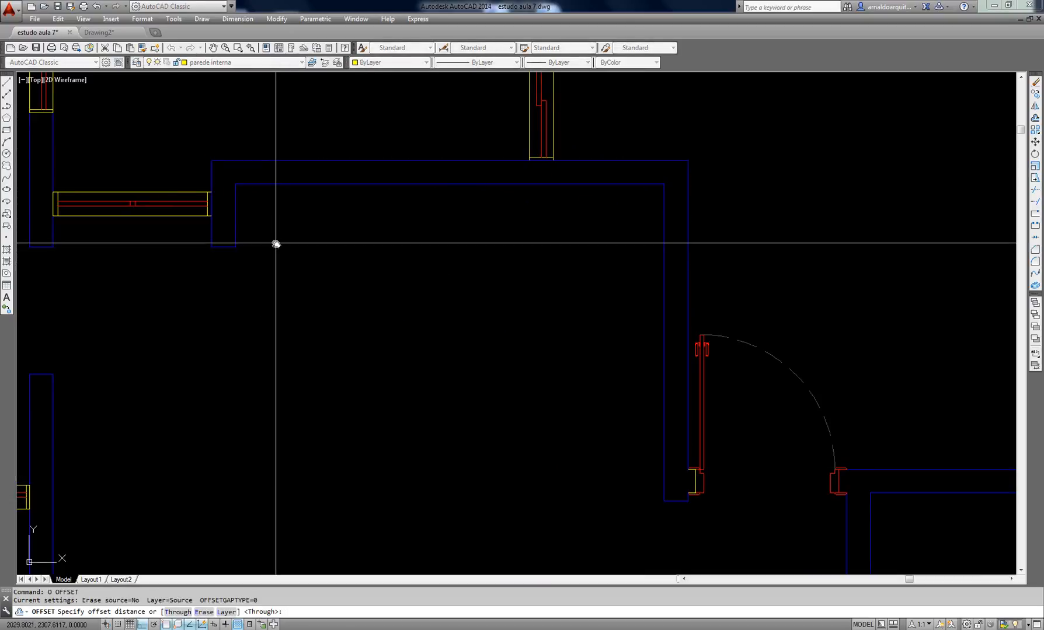
{"action": "type", "text": "25"}
{"action": "key", "text": "Return"}
{"action": "left_click", "coordinate": [300, 185]}
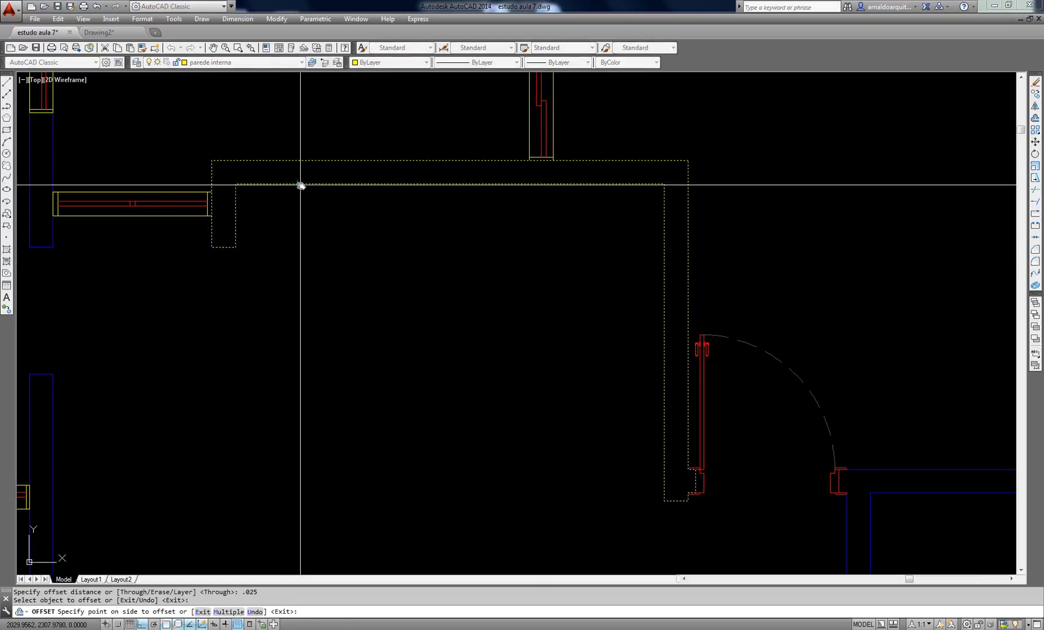
{"action": "scroll", "coordinate": [312, 179], "scroll_direction": "up", "scroll_amount": 8}
{"action": "left_click", "coordinate": [323, 160]}
{"action": "scroll", "coordinate": [322, 160], "scroll_direction": "down", "scroll_amount": 8}
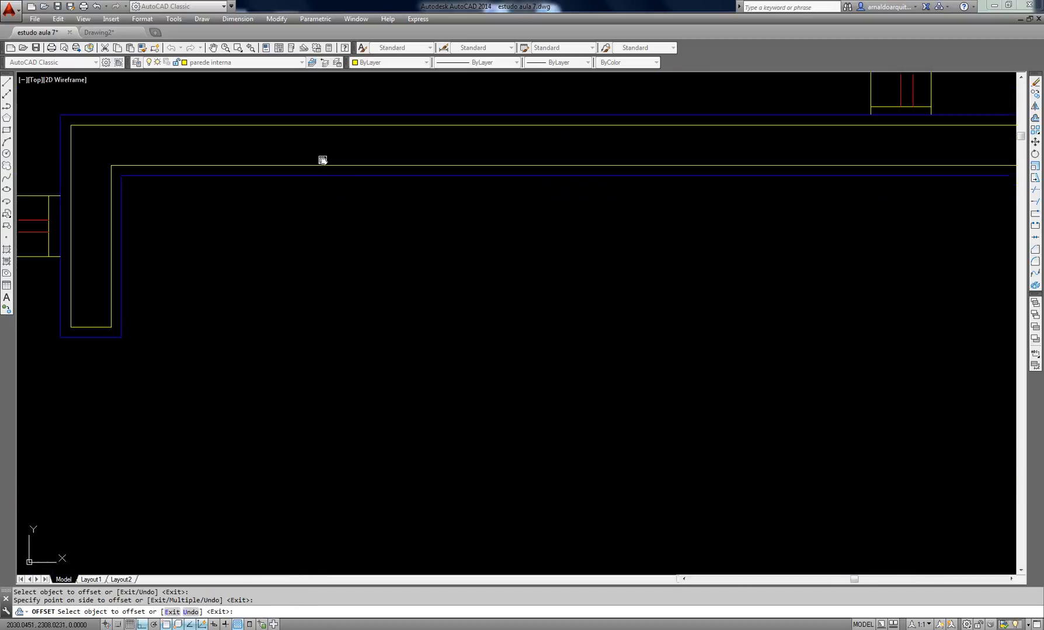
{"action": "key", "text": "Escape"}
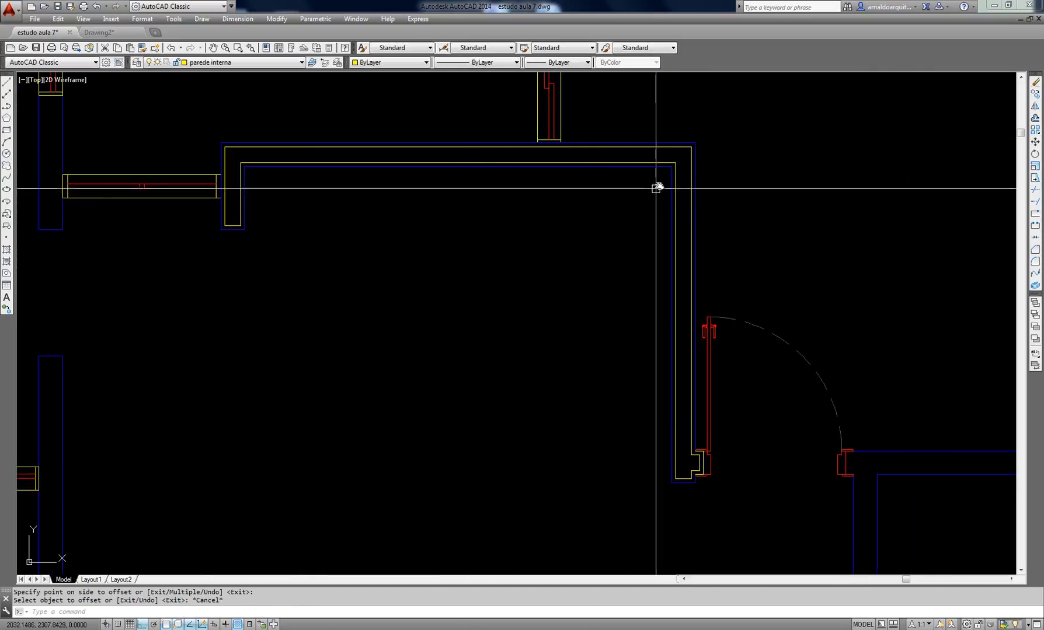
Erase the original boundary polyline on the wall outline, keeping the inward offset copy
{"action": "left_click", "coordinate": [476, 168]}
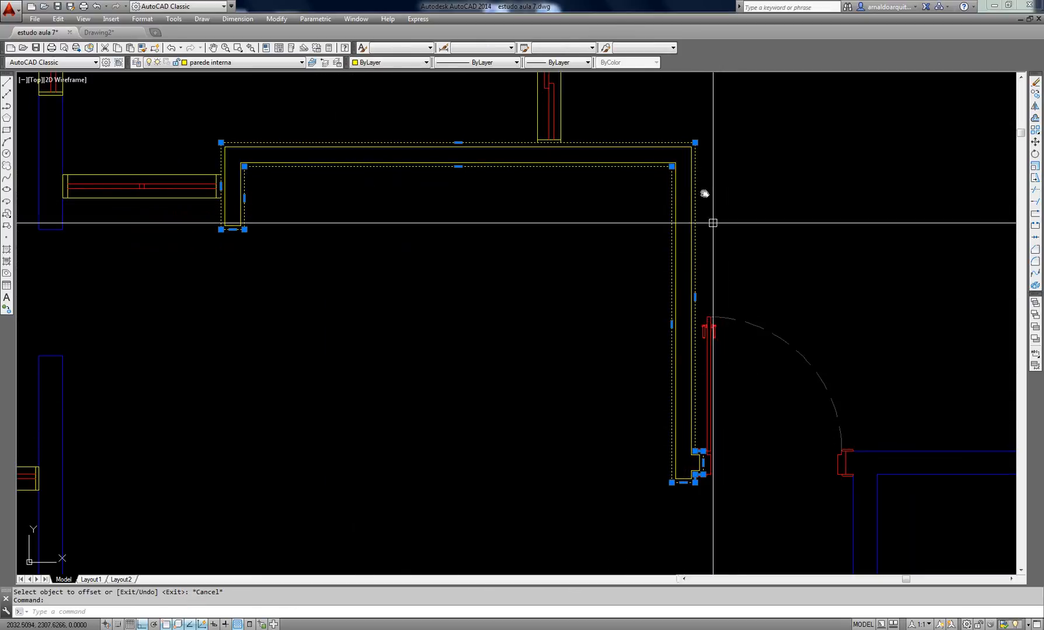
{"action": "scroll", "coordinate": [229, 159], "scroll_direction": "up", "scroll_amount": 2}
{"action": "middle_click_drag", "start_coordinate": [459, 186], "coordinate": [342, 173]}
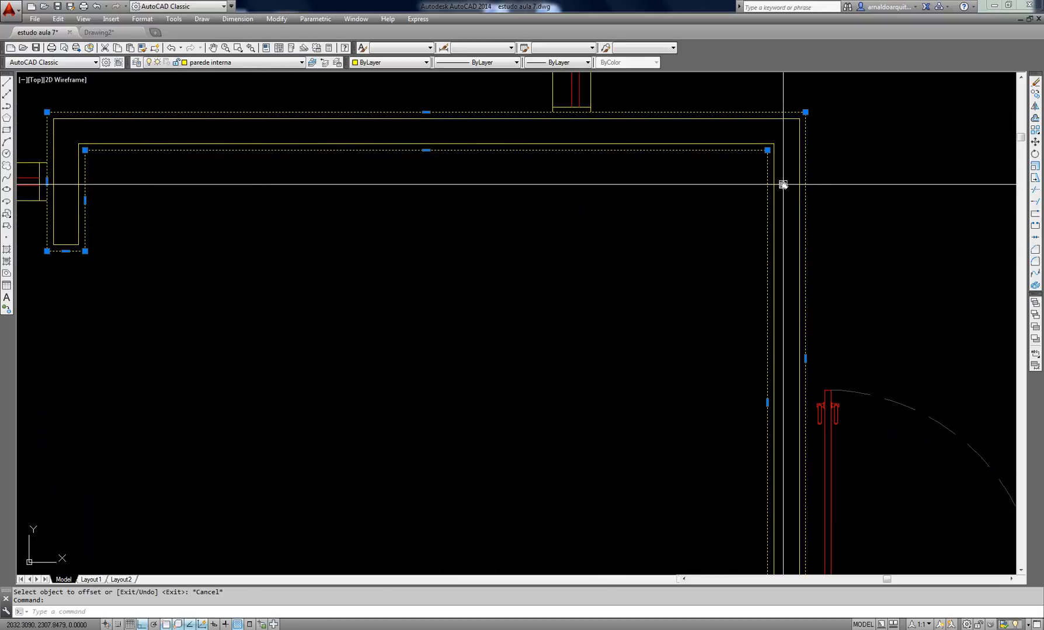
{"action": "scroll", "coordinate": [759, 185], "scroll_direction": "down", "scroll_amount": 2}
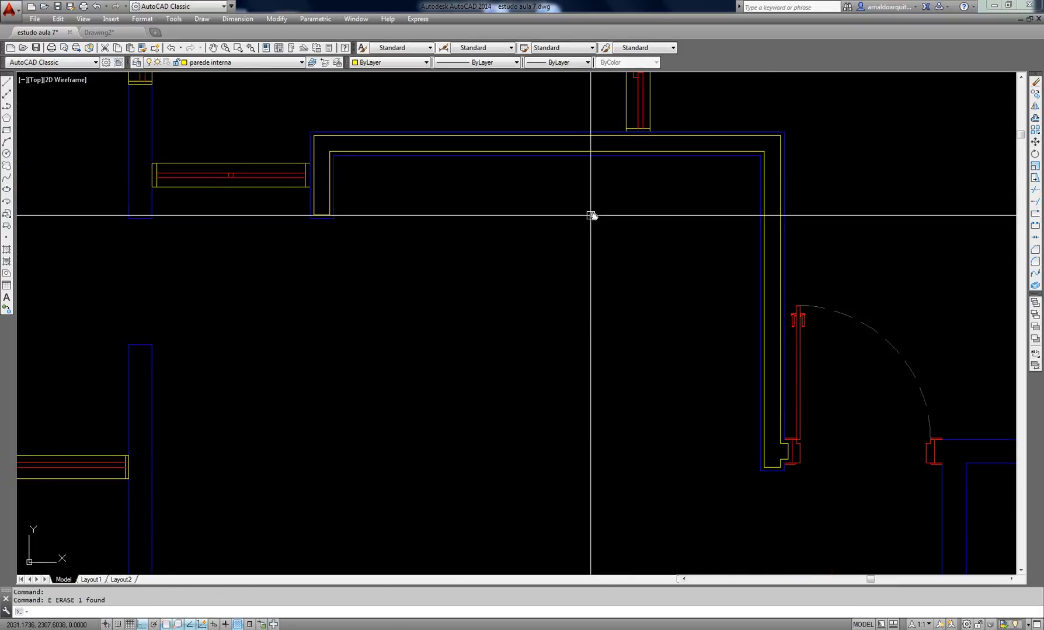
Examine the offset polyline inside the internal wall and its place in the whole floor plan
{"action": "middle_click_drag", "start_coordinate": [591, 215], "coordinate": [539, 214]}
{"action": "left_click", "coordinate": [445, 150]}
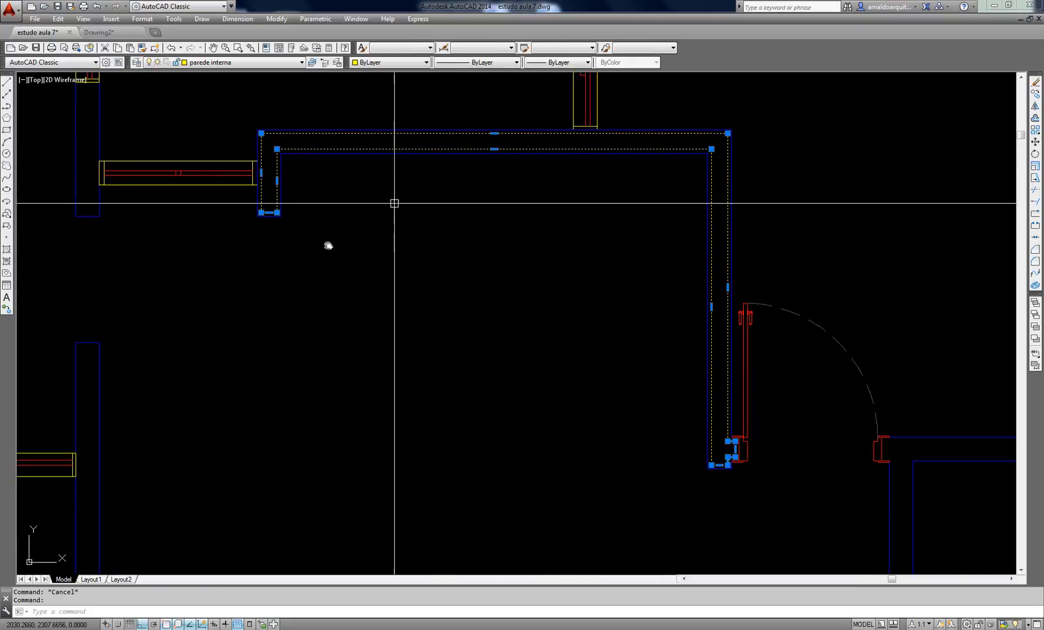
{"action": "key", "text": "Escape"}
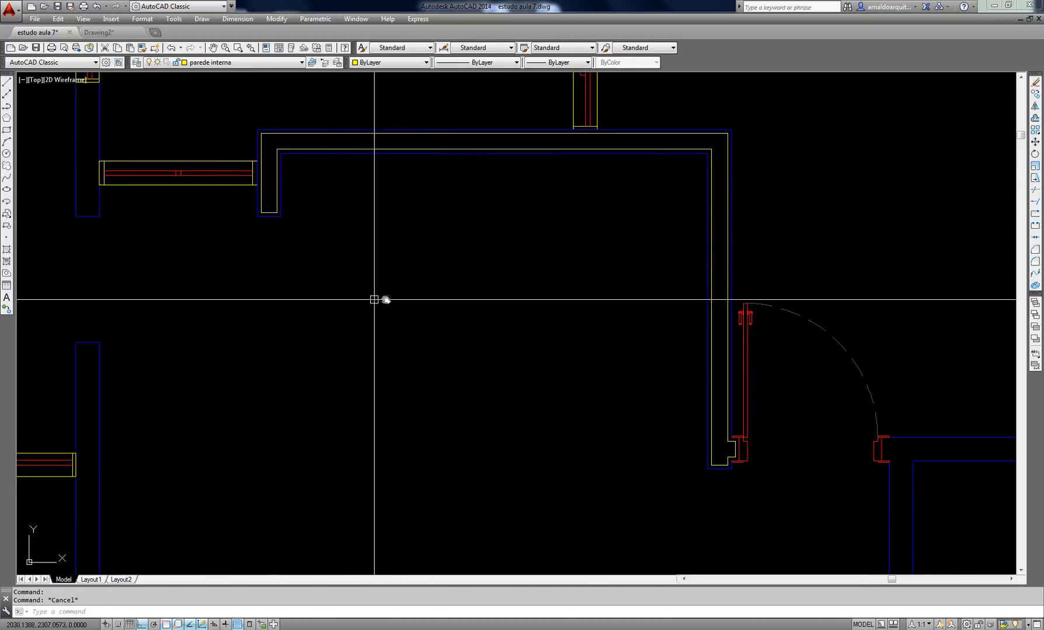
{"action": "scroll", "coordinate": [435, 302], "scroll_direction": "down", "scroll_amount": 5}
{"action": "middle_click_drag", "start_coordinate": [501, 361], "coordinate": [534, 305]}
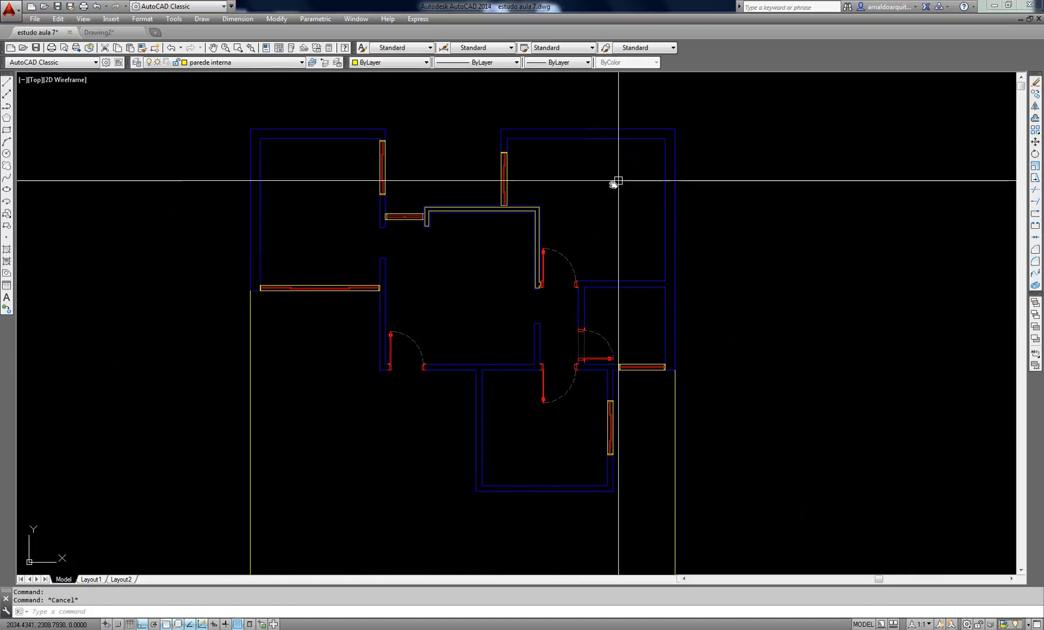
{"action": "middle_click_drag", "start_coordinate": [615, 179], "coordinate": [642, 164]}
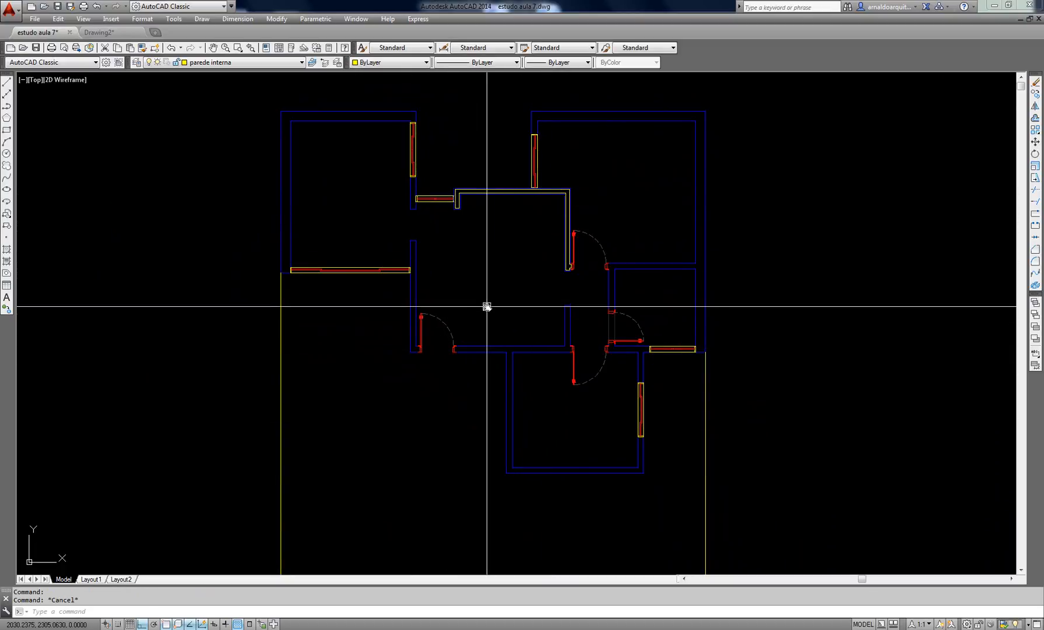
{"action": "middle_click_drag", "start_coordinate": [487, 307], "coordinate": [450, 304]}
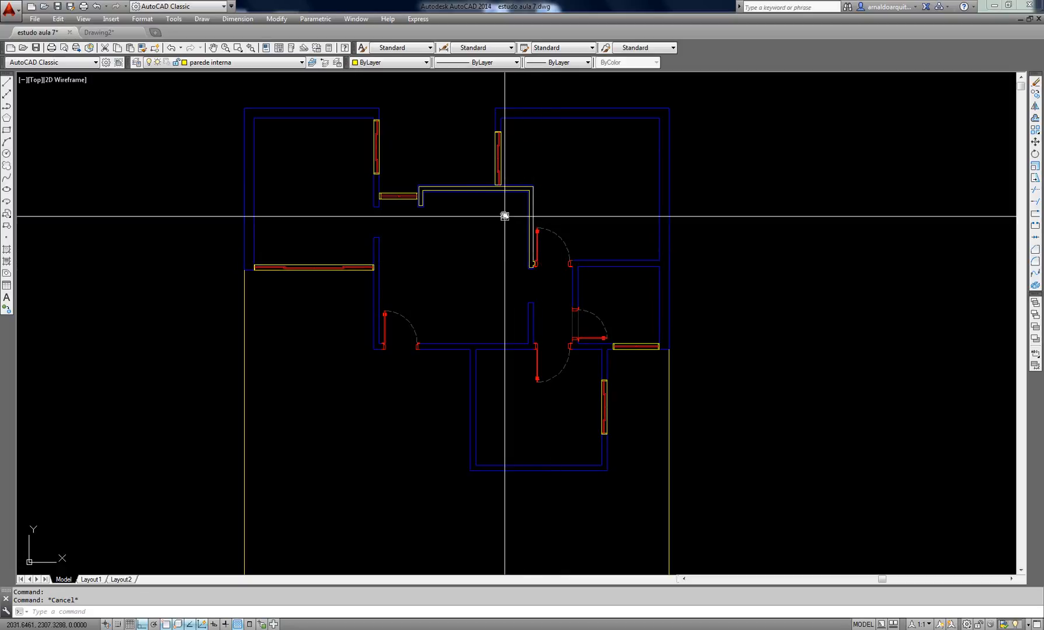
Erase the offset polyline inside the internal wall between the small window and the door
{"action": "scroll", "coordinate": [503, 216], "scroll_direction": "up", "scroll_amount": 8}
{"action": "type", "text": "e"}
{"action": "key", "text": "Return"}
{"action": "scroll", "coordinate": [578, 235], "scroll_direction": "down", "scroll_amount": 8}
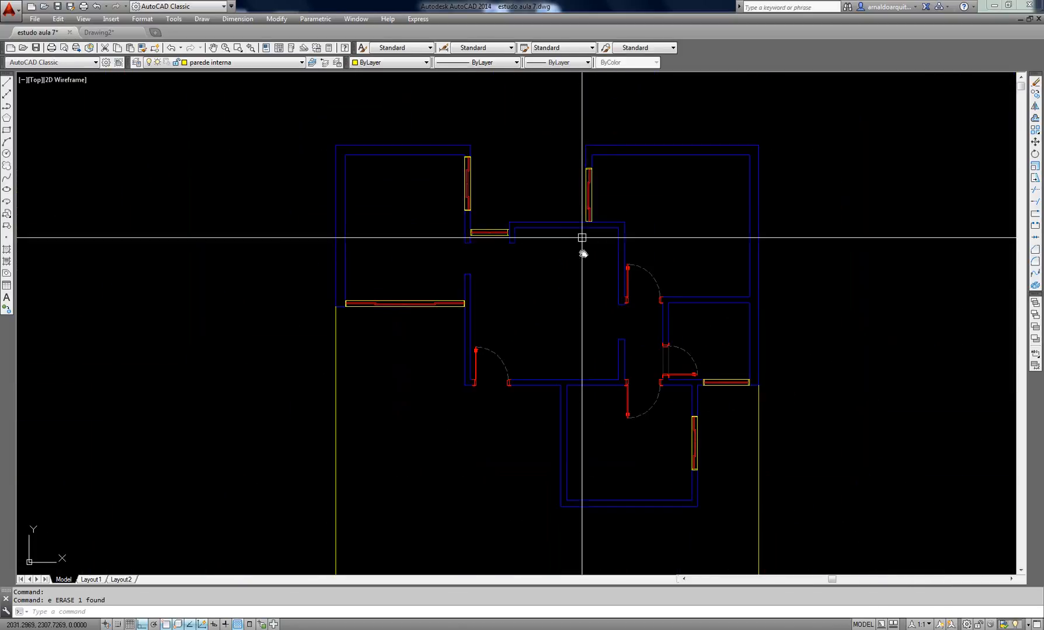
{"action": "key", "text": "Escape"}
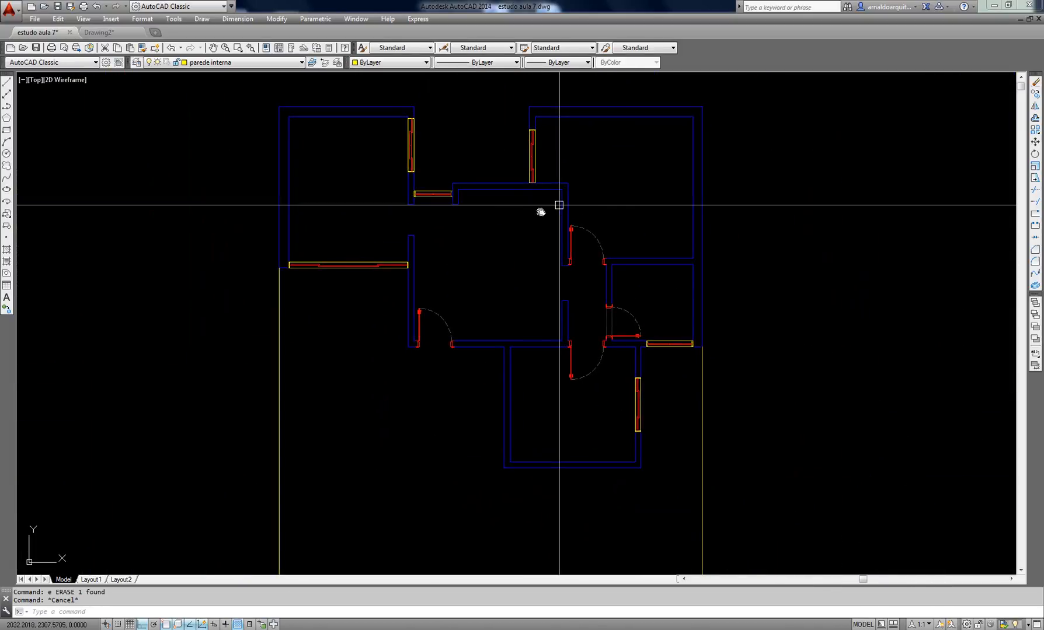
{"action": "middle_click_drag", "start_coordinate": [529, 211], "coordinate": [534, 222]}
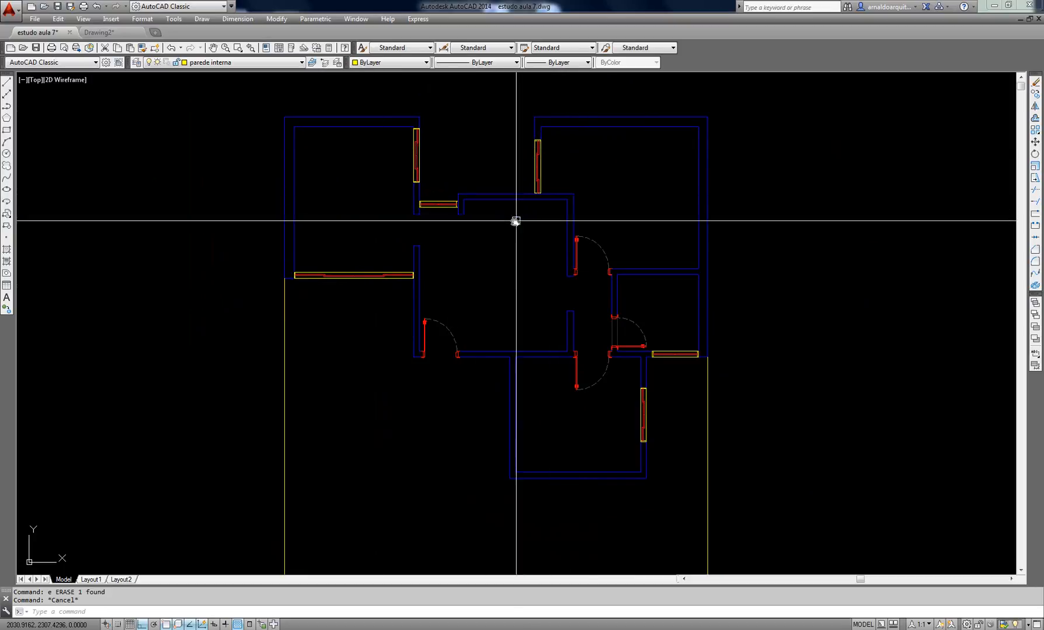
Create closed boundary polylines inside all of the floor plan's wall segments in one Boundary command
{"action": "middle_click_drag", "start_coordinate": [514, 221], "coordinate": [497, 221]}
{"action": "key", "text": "Escape"}
{"action": "type", "text": "bo"}
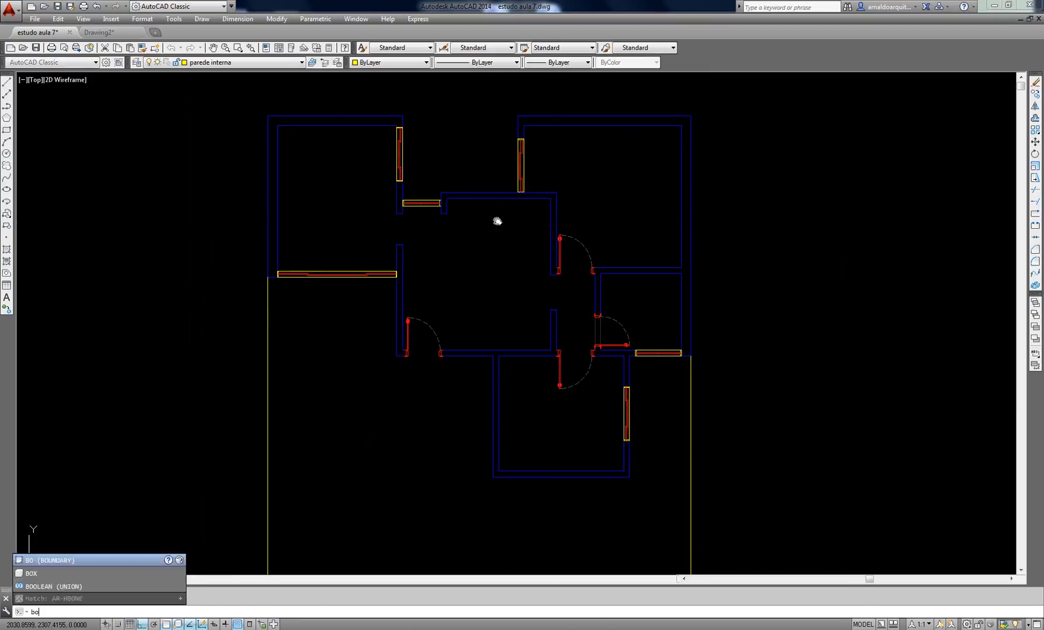
{"action": "key", "text": "Return"}
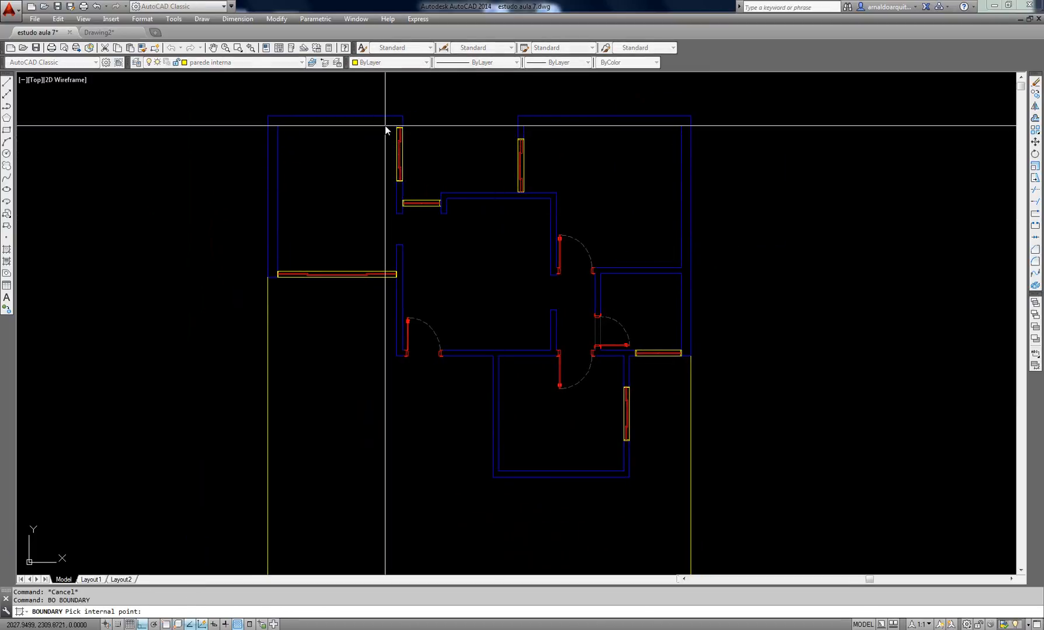
{"action": "middle_click_drag", "start_coordinate": [536, 217], "coordinate": [519, 217]}
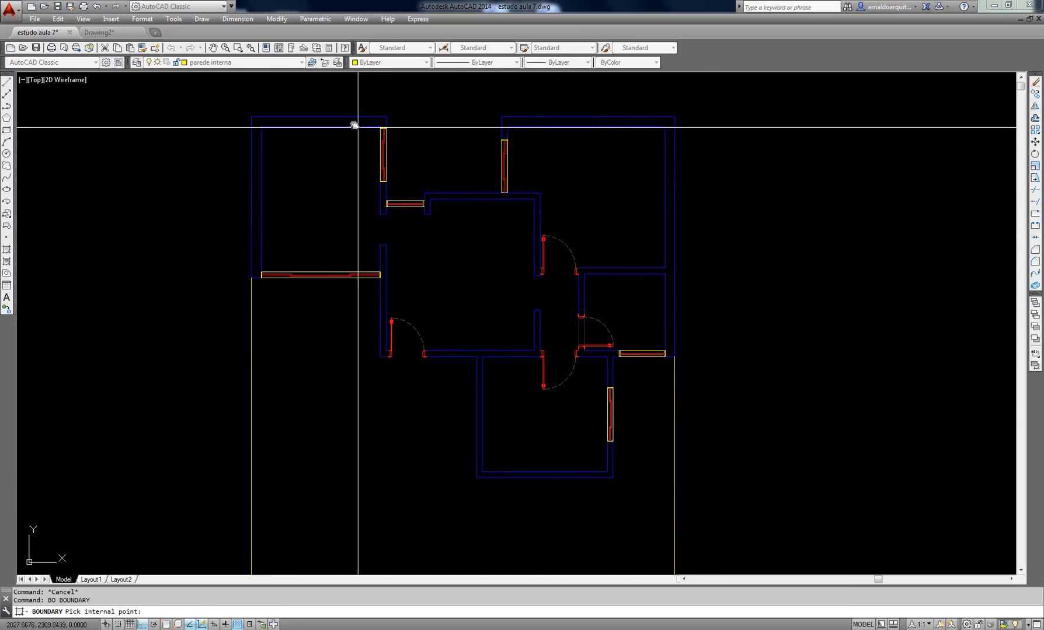
{"action": "left_click", "coordinate": [367, 137]}
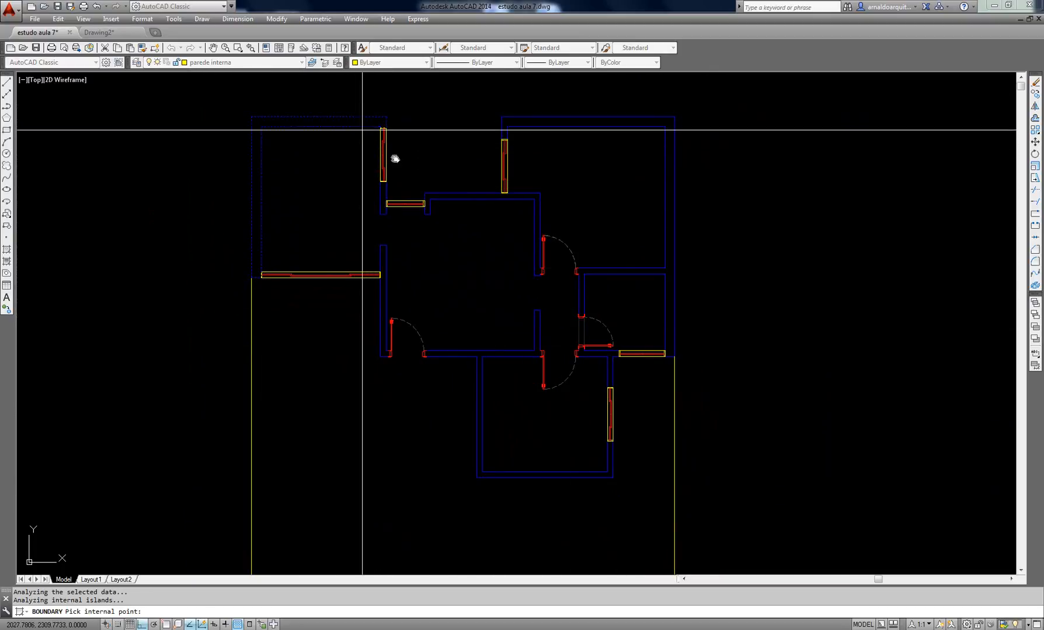
{"action": "left_click", "coordinate": [384, 200]}
{"action": "left_click", "coordinate": [383, 258]}
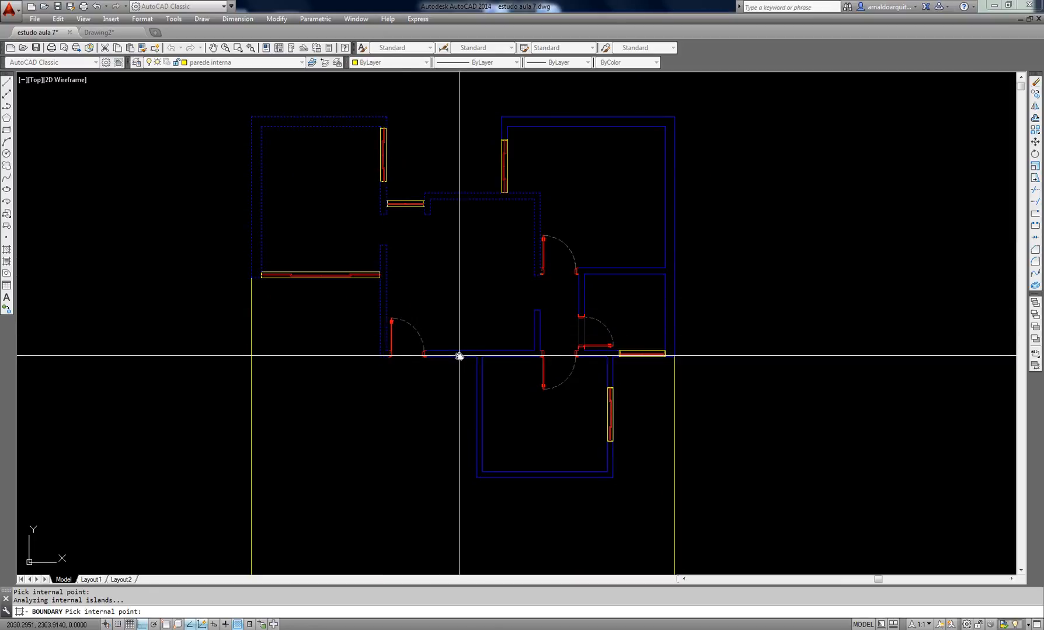
{"action": "left_click", "coordinate": [582, 299]}
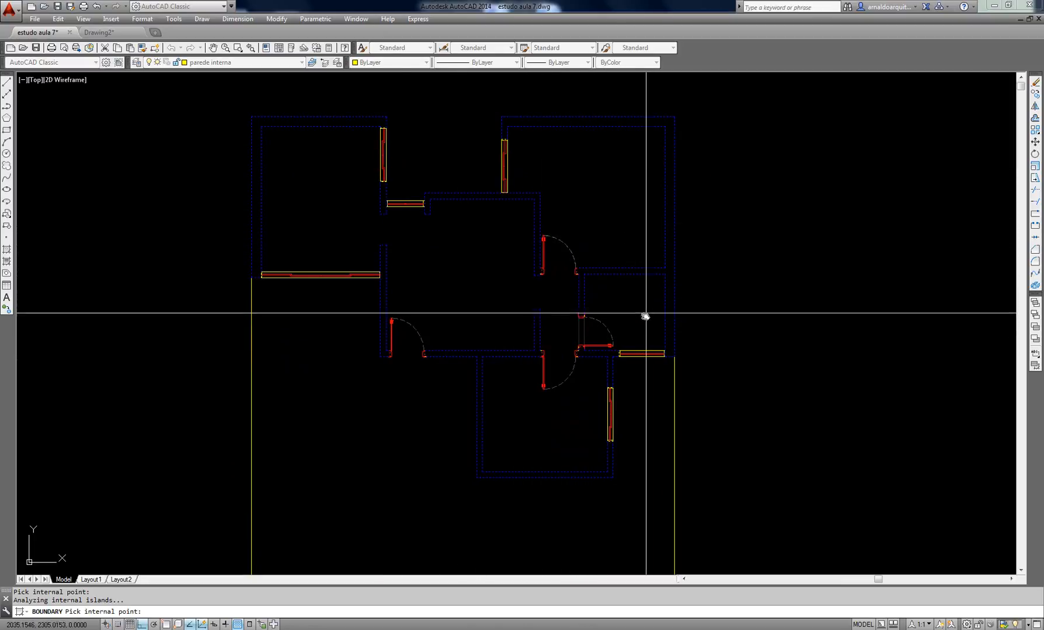
{"action": "key", "text": "Return"}
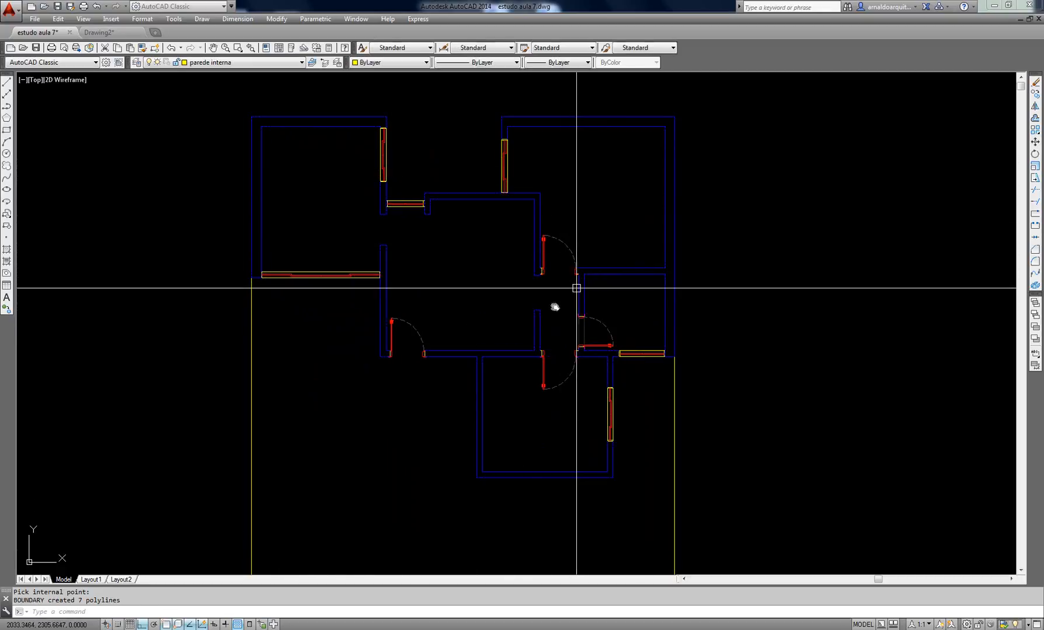
Select the new boundary polylines around the walls to check each closed outline, and clear the selection
{"action": "left_click", "coordinate": [509, 352]}
{"action": "left_click", "coordinate": [482, 199]}
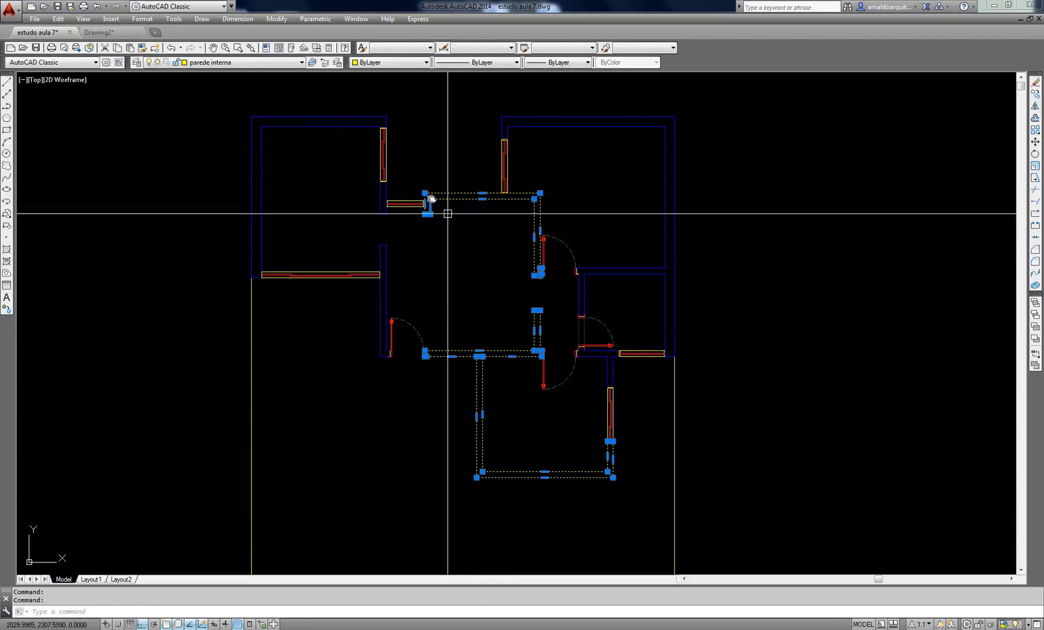
{"action": "left_click", "coordinate": [362, 126]}
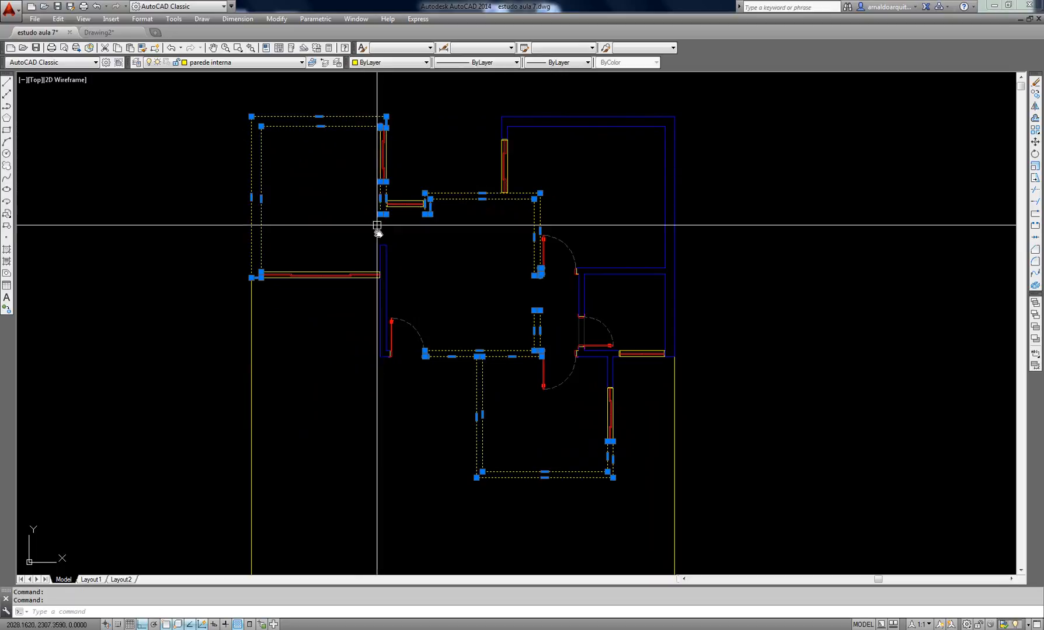
{"action": "left_click", "coordinate": [384, 251]}
{"action": "left_click", "coordinate": [582, 295]}
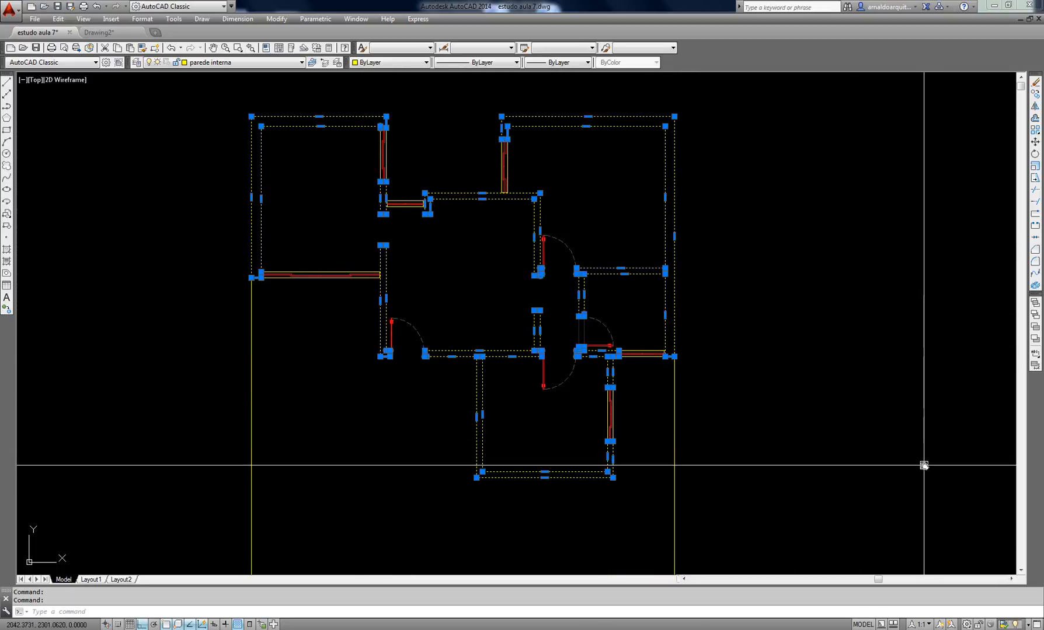
{"action": "key", "text": "Escape"}
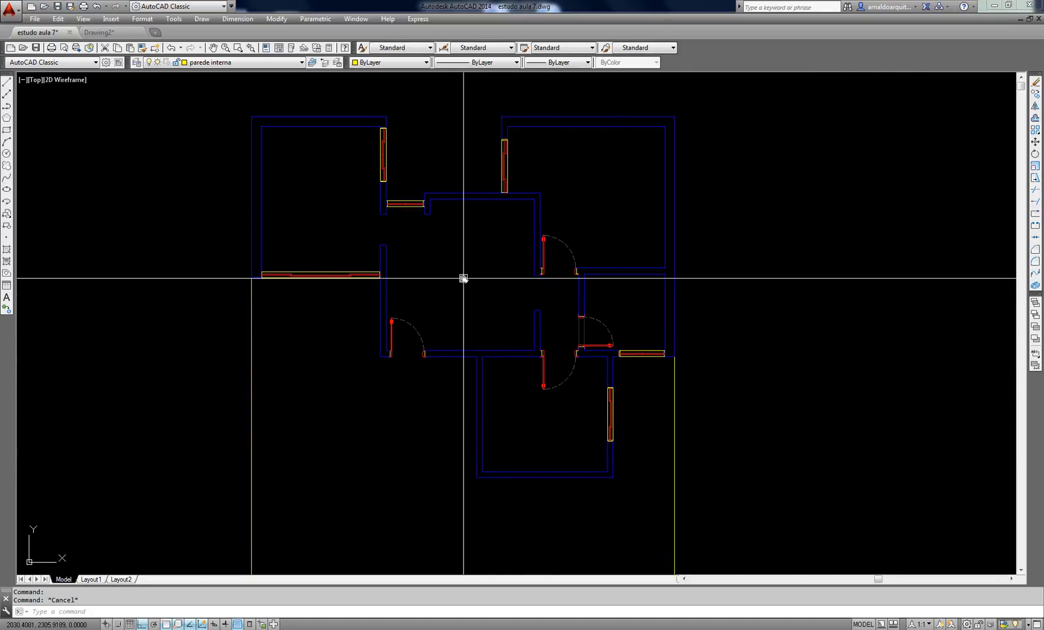
{"action": "type", "text": "o"}
{"action": "key", "text": "Return"}
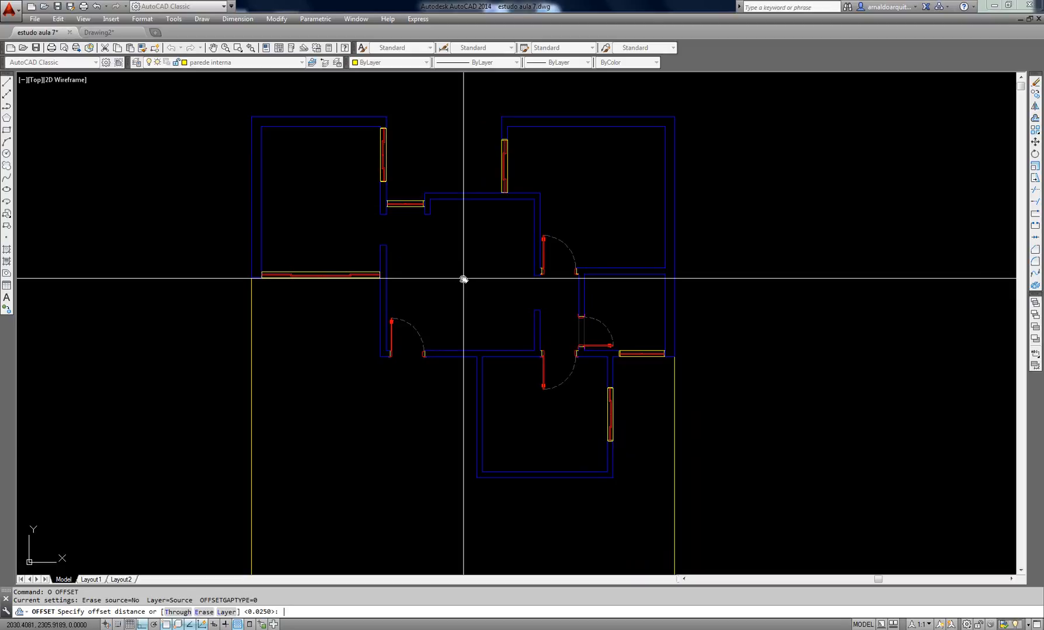
{"action": "key", "text": "Escape"}
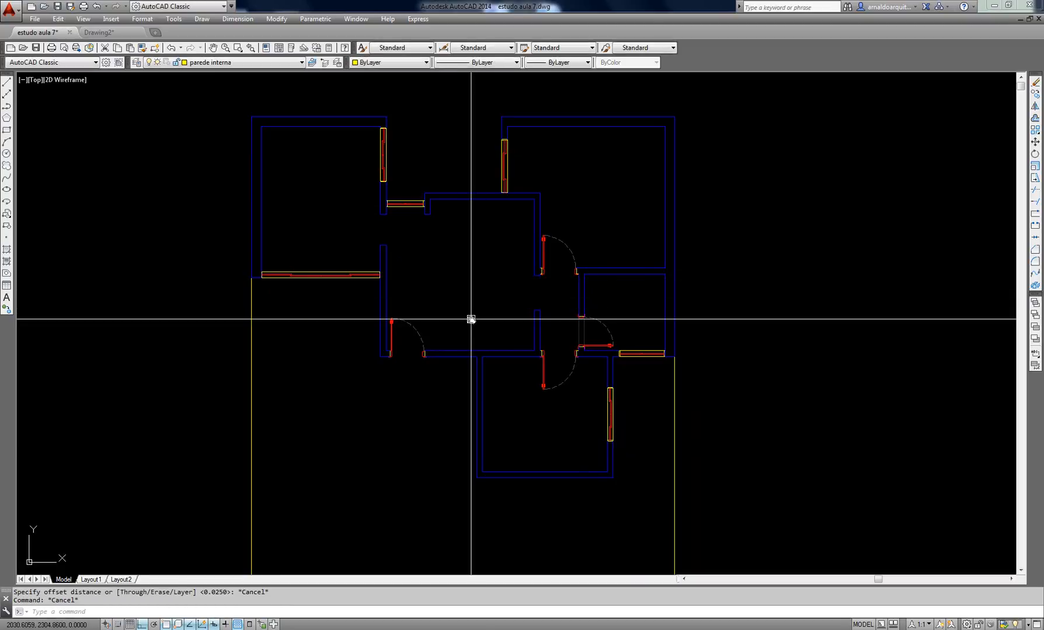
{"action": "middle_click_drag", "start_coordinate": [471, 319], "coordinate": [471, 309]}
{"action": "type", "text": "o"}
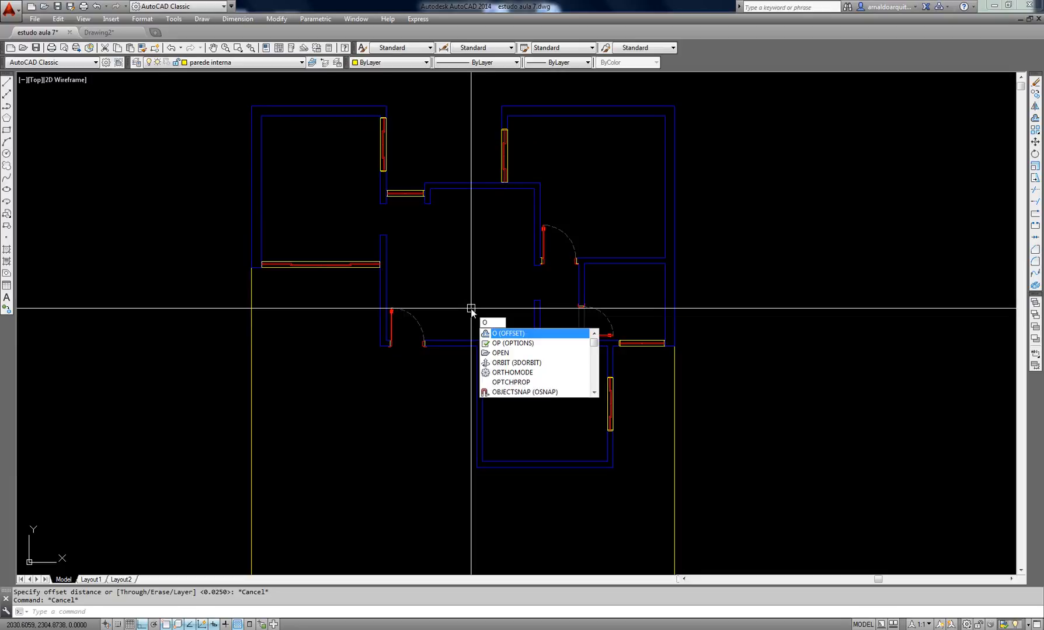
{"action": "key", "text": "Return"}
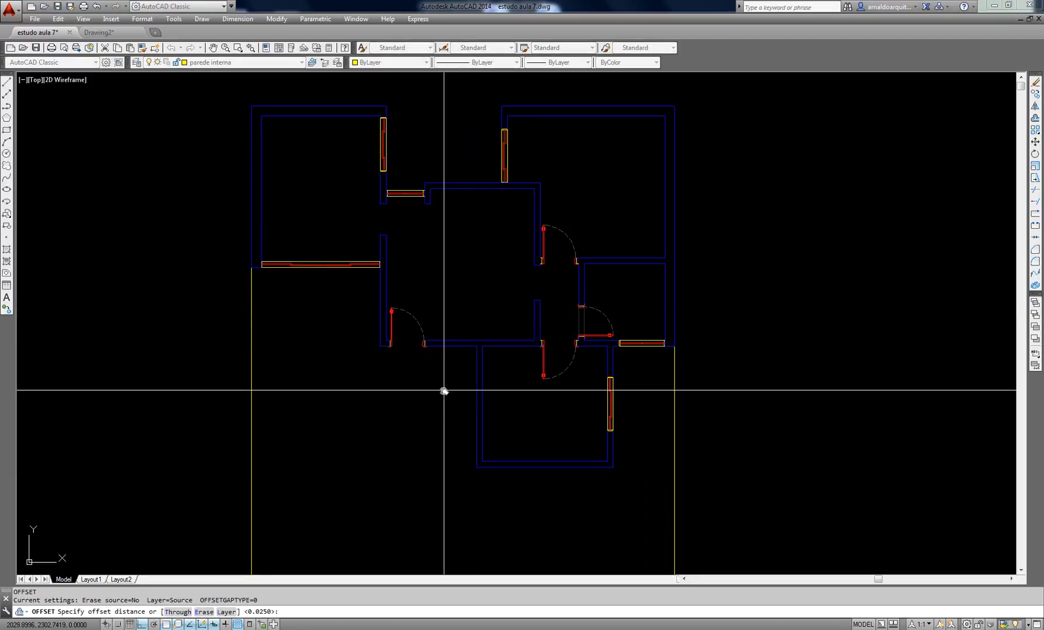
{"action": "middle_click_drag", "start_coordinate": [443, 392], "coordinate": [448, 377]}
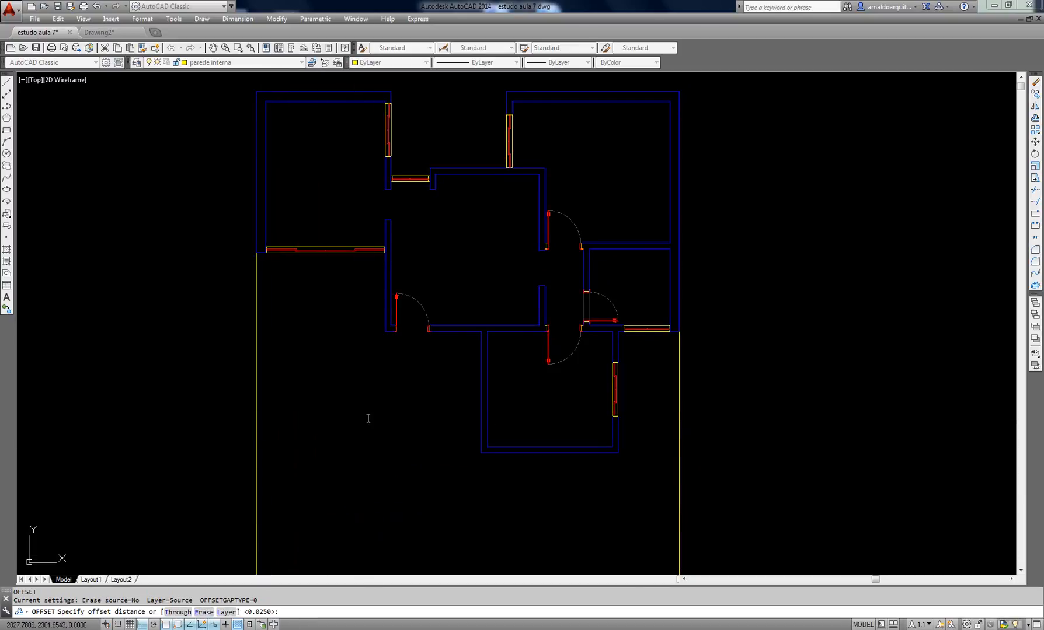
{"action": "key", "text": "Escape"}
{"action": "key", "text": "Escape"}
Draw a horizontal line in the empty area to the right of the floor plan
{"action": "mouse_move", "coordinate": [601, 354]}
{"action": "middle_mouse_down"}
{"action": "mouse_move", "coordinate": [347, 390]}
{"action": "mouse_move", "coordinate": [435, 412]}
{"action": "middle_mouse_up"}
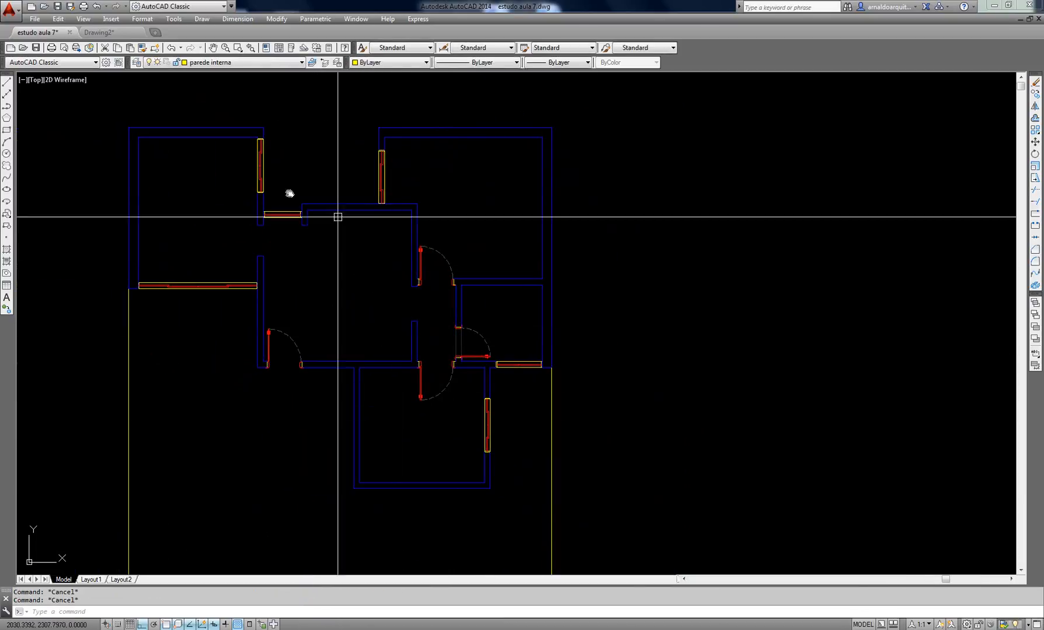
{"action": "middle_click_drag", "start_coordinate": [641, 256], "coordinate": [421, 226]}
{"action": "type", "text": "l"}
{"action": "key", "text": "Return"}
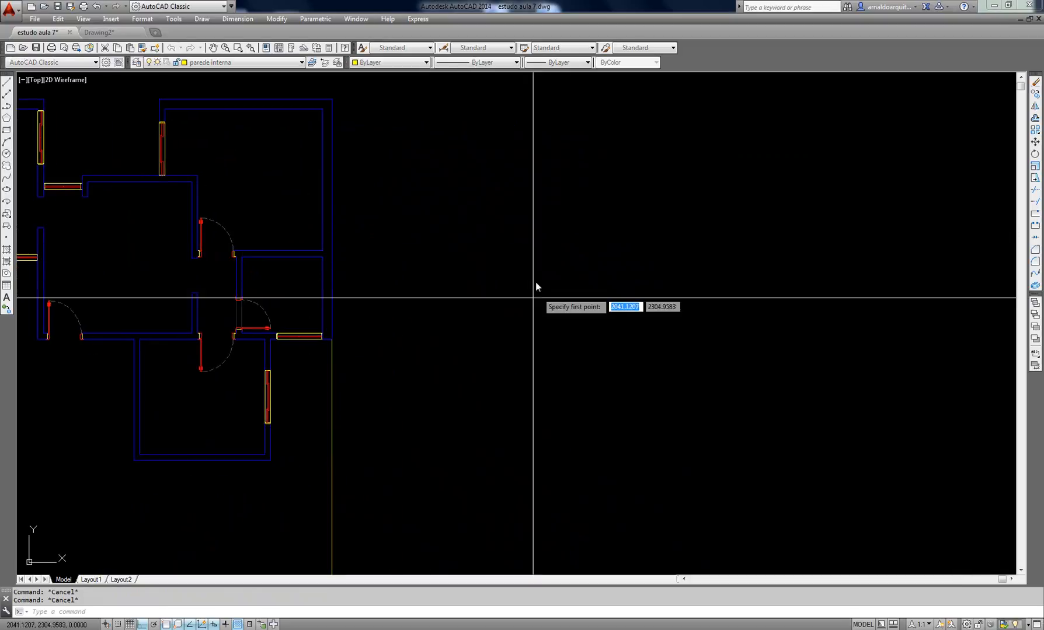
{"action": "left_click", "coordinate": [511, 264]}
{"action": "left_click", "coordinate": [650, 274]}
{"action": "key", "text": "Escape"}
Copy the horizontal line about 4.37 units along its own direction to the right, leaving a gap between the two
{"action": "scroll", "coordinate": [611, 294], "scroll_direction": "up", "scroll_amount": 2}
{"action": "mouse_move", "coordinate": [611, 292]}
{"action": "middle_mouse_down"}
{"action": "mouse_move", "coordinate": [585, 326]}
{"action": "mouse_move", "coordinate": [566, 331]}
{"action": "mouse_move", "coordinate": [531, 305]}
{"action": "mouse_move", "coordinate": [432, 294]}
{"action": "middle_mouse_up"}
{"action": "key", "text": "Escape"}
{"action": "scroll", "coordinate": [565, 314], "scroll_direction": "up", "scroll_amount": 2}
{"action": "key", "text": "Return"}
{"action": "key", "text": "Escape"}
{"action": "type", "text": "c"}
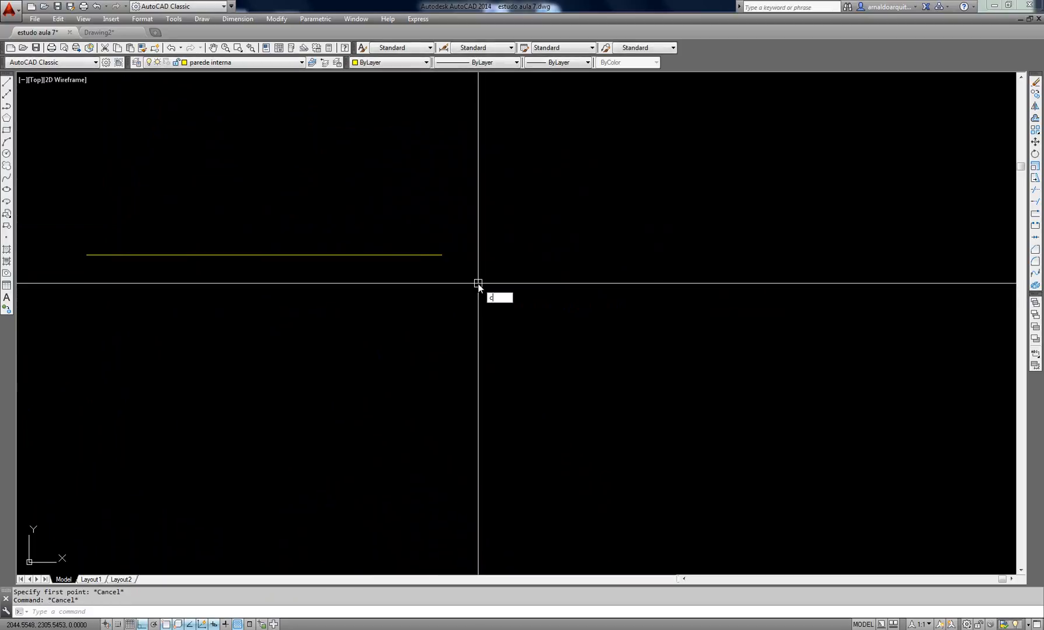
{"action": "type", "text": "o"}
{"action": "key", "text": "Return"}
{"action": "left_click", "coordinate": [522, 207]}
{"action": "left_click", "coordinate": [382, 291]}
{"action": "scroll", "coordinate": [367, 343], "scroll_direction": "down", "scroll_amount": 2}
{"action": "key", "text": "Return"}
{"action": "left_click", "coordinate": [399, 356]}
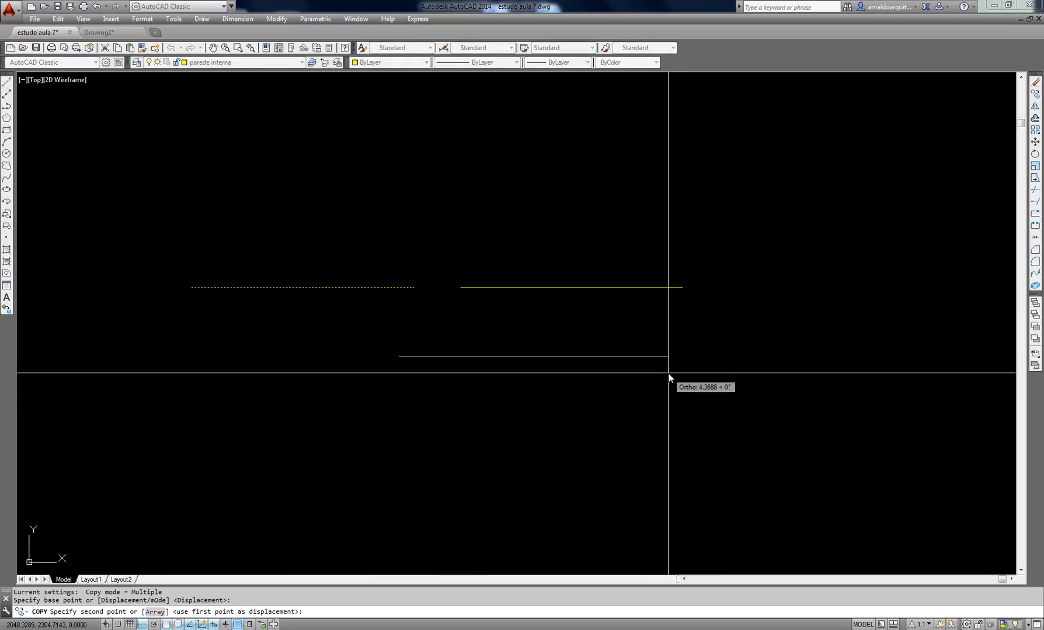
{"action": "left_click", "coordinate": [669, 373]}
{"action": "key", "text": "Escape"}
{"action": "mouse_move", "coordinate": [445, 313]}
{"action": "middle_mouse_down"}
{"action": "mouse_move", "coordinate": [510, 289]}
{"action": "mouse_move", "coordinate": [573, 328]}
{"action": "mouse_move", "coordinate": [531, 324]}
{"action": "middle_mouse_up"}
{"action": "key", "text": "Escape"}
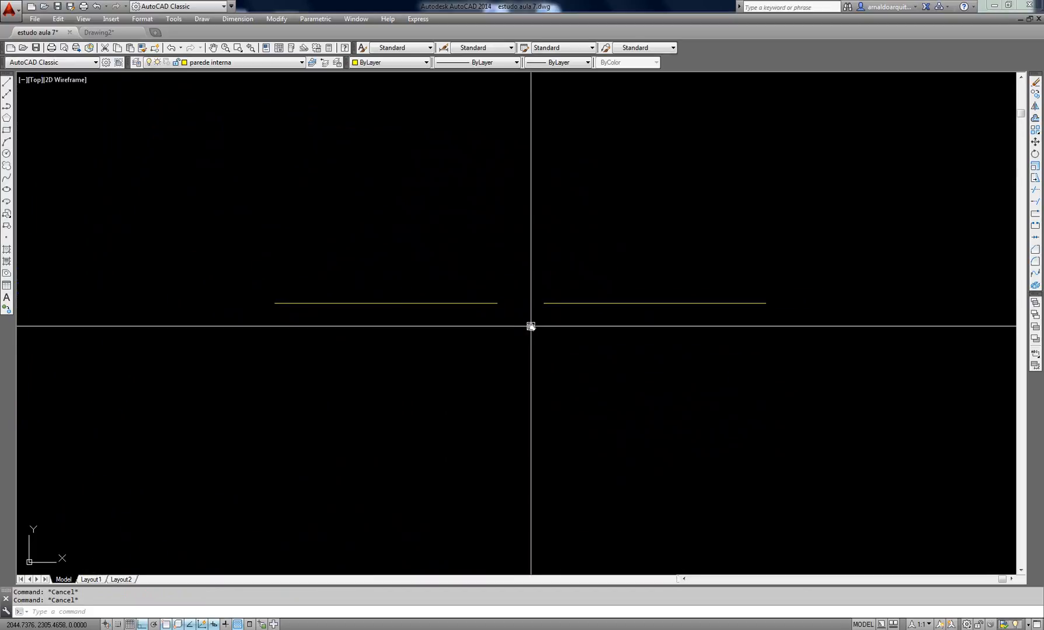
Offset the left-hand line .15 upward
{"action": "key", "text": "Return"}
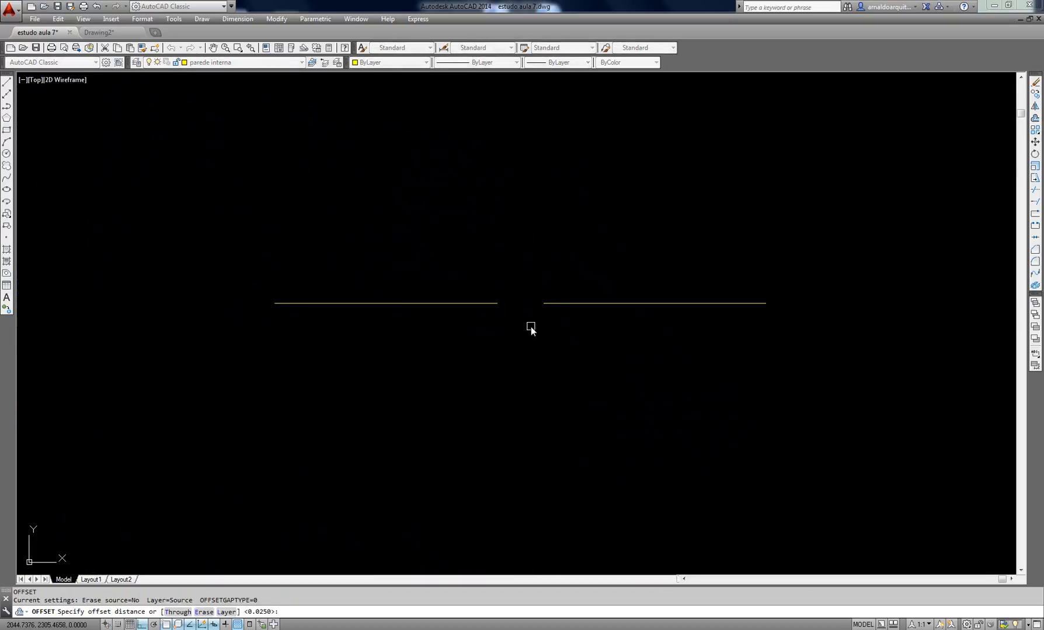
{"action": "key", "text": "Escape"}
{"action": "key", "text": "Return"}
{"action": "type", "text": ".15"}
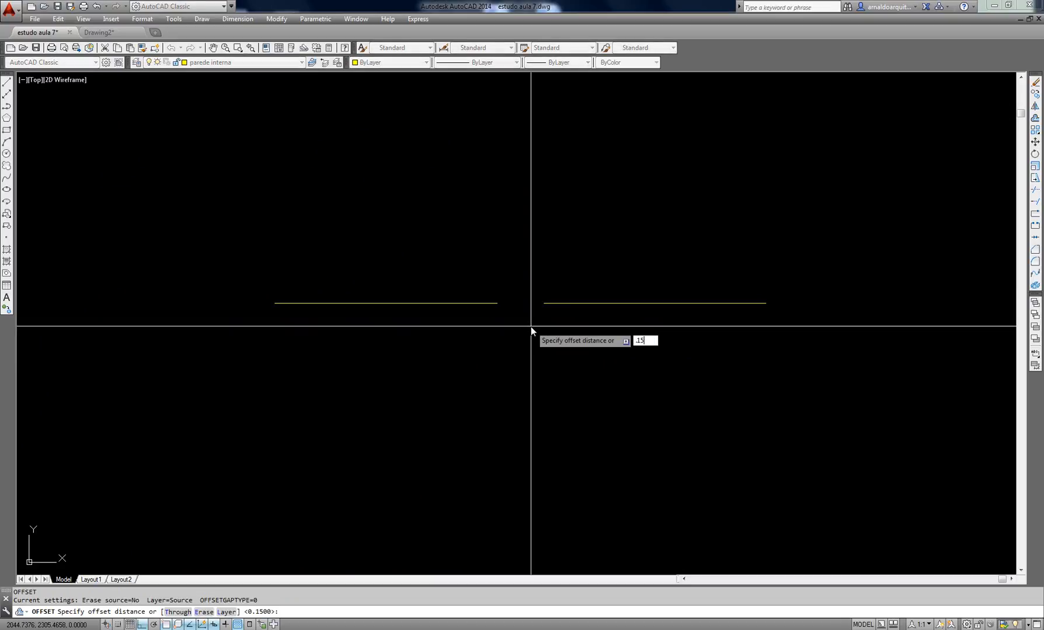
{"action": "key", "text": "Return"}
{"action": "left_click", "coordinate": [490, 305]}
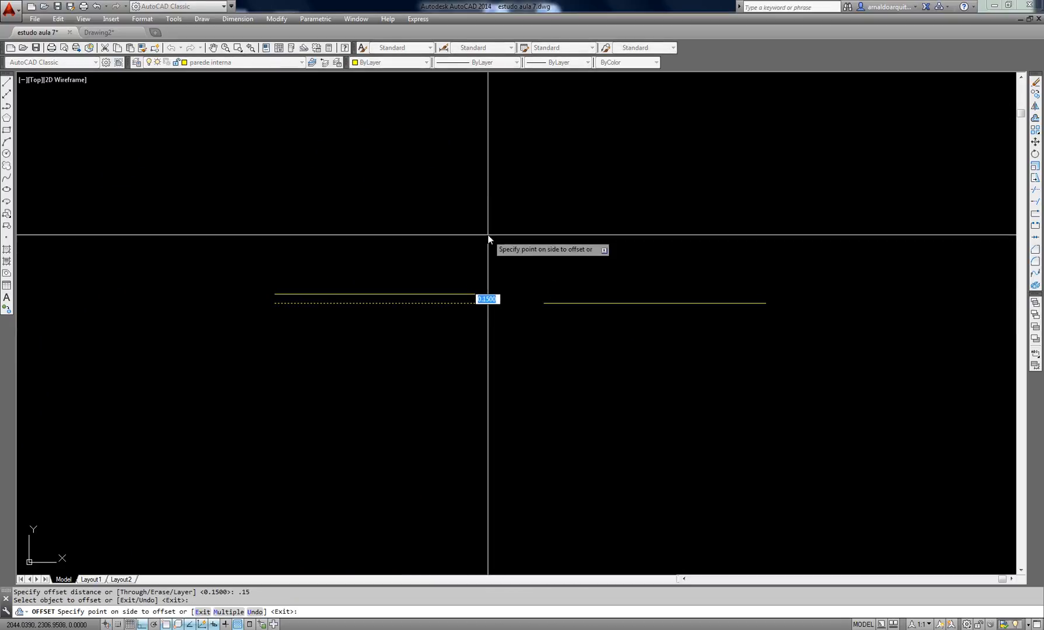
{"action": "left_click", "coordinate": [487, 235]}
{"action": "key", "text": "Escape"}
Examine the left-hand original line and its offset copy by selecting each in turn
{"action": "left_click", "coordinate": [472, 303]}
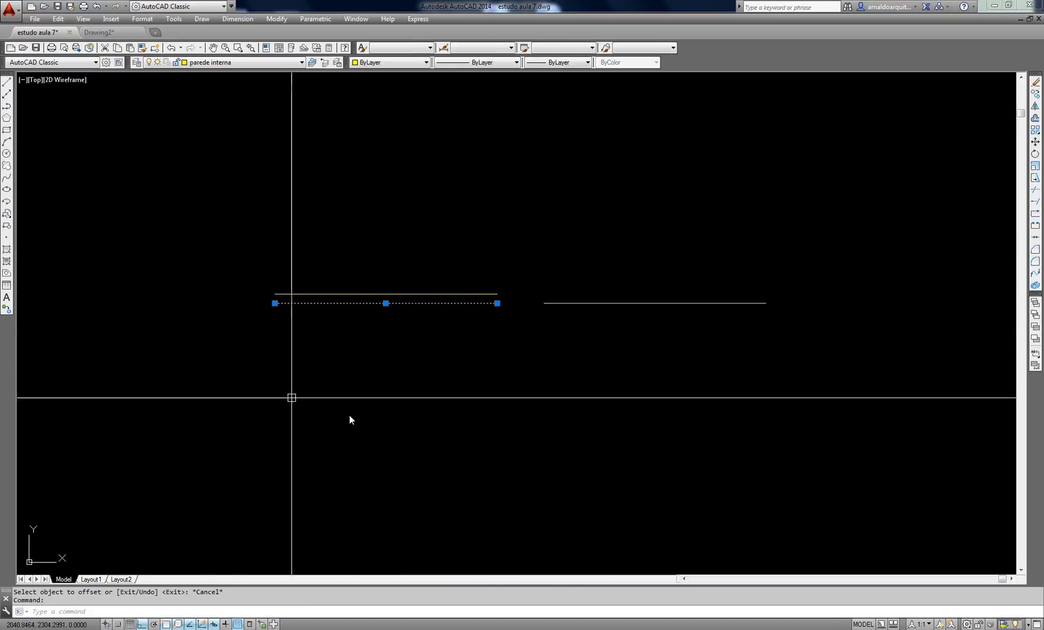
{"action": "key", "text": "Escape"}
{"action": "left_click", "coordinate": [422, 293]}
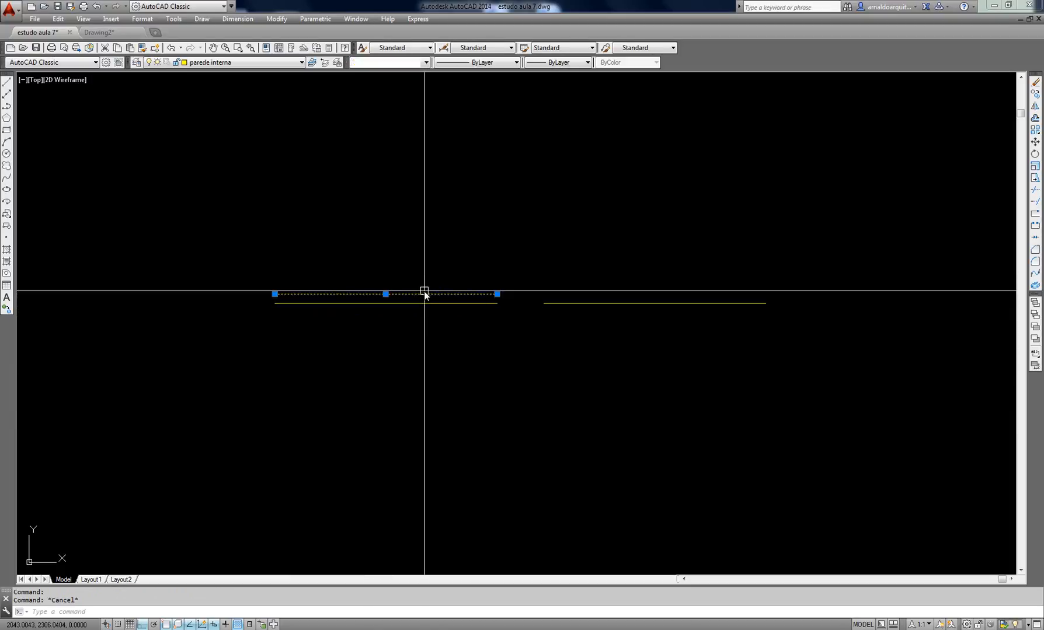
{"action": "scroll", "coordinate": [398, 349], "scroll_direction": "up", "scroll_amount": 2}
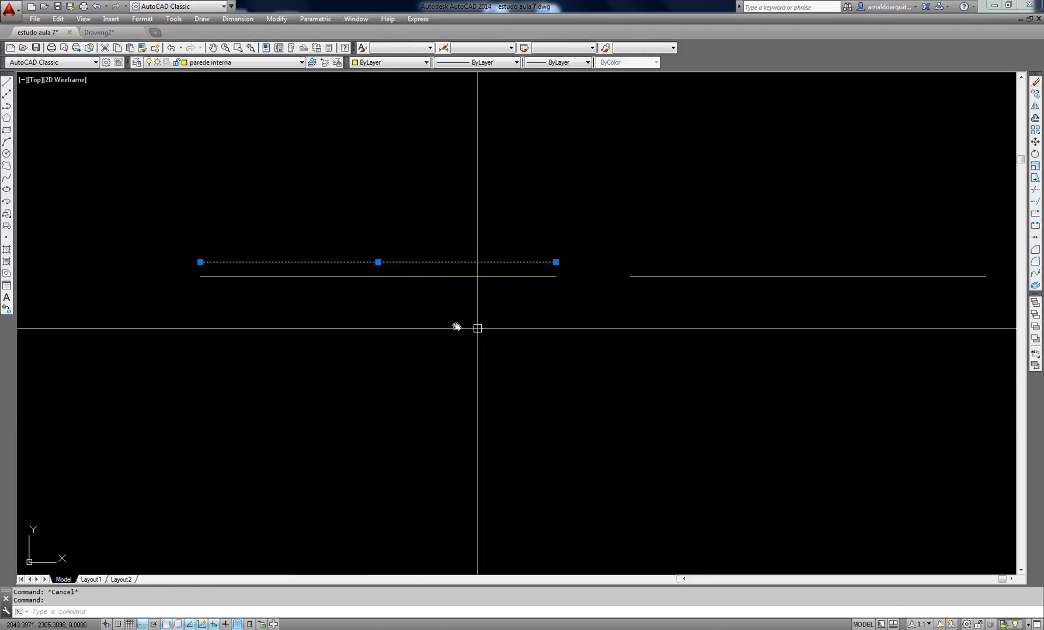
{"action": "middle_click_drag", "start_coordinate": [476, 326], "coordinate": [463, 281]}
{"action": "key", "text": "Escape"}
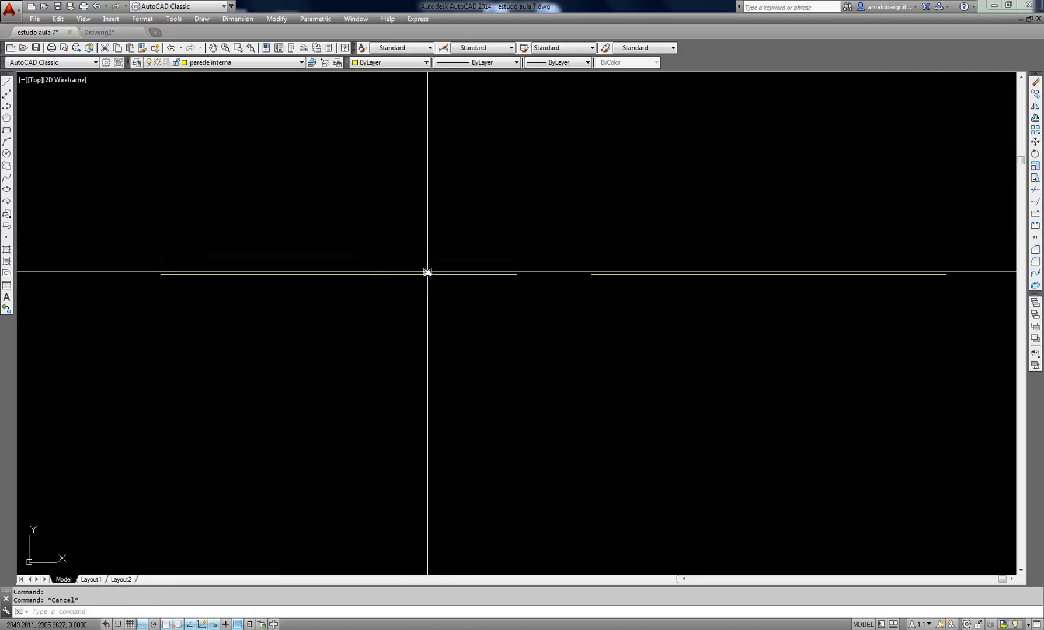
{"action": "mouse_move", "coordinate": [522, 311]}
{"action": "middle_mouse_down"}
{"action": "mouse_move", "coordinate": [507, 307]}
{"action": "mouse_move", "coordinate": [515, 300]}
{"action": "middle_mouse_up"}
{"action": "key", "text": "Return"}
{"action": "key", "text": "Escape"}
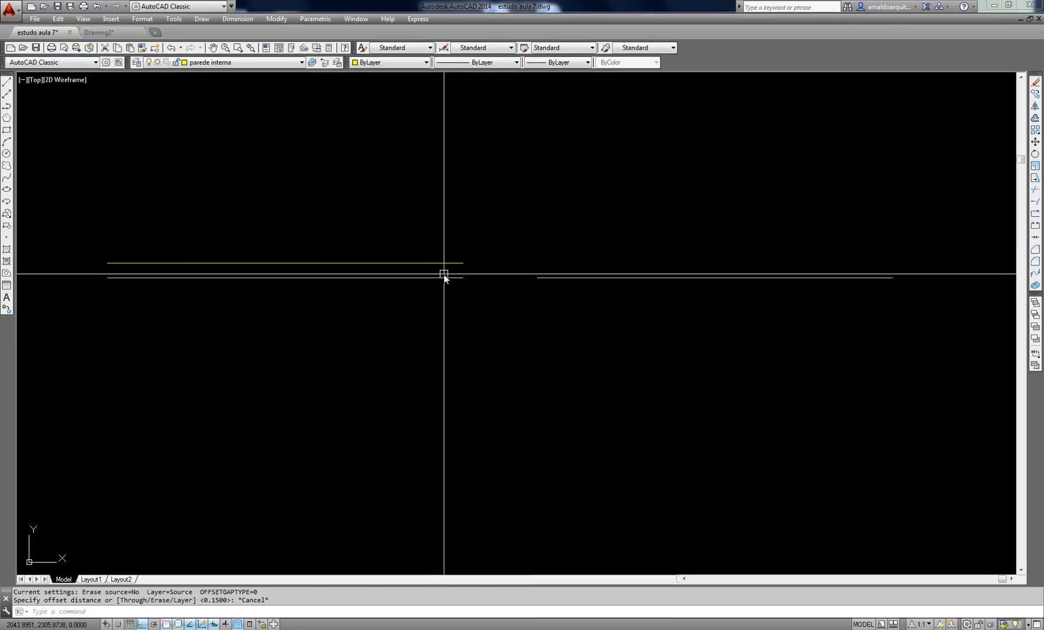
{"action": "left_click", "coordinate": [428, 280]}
{"action": "key", "text": "Escape"}
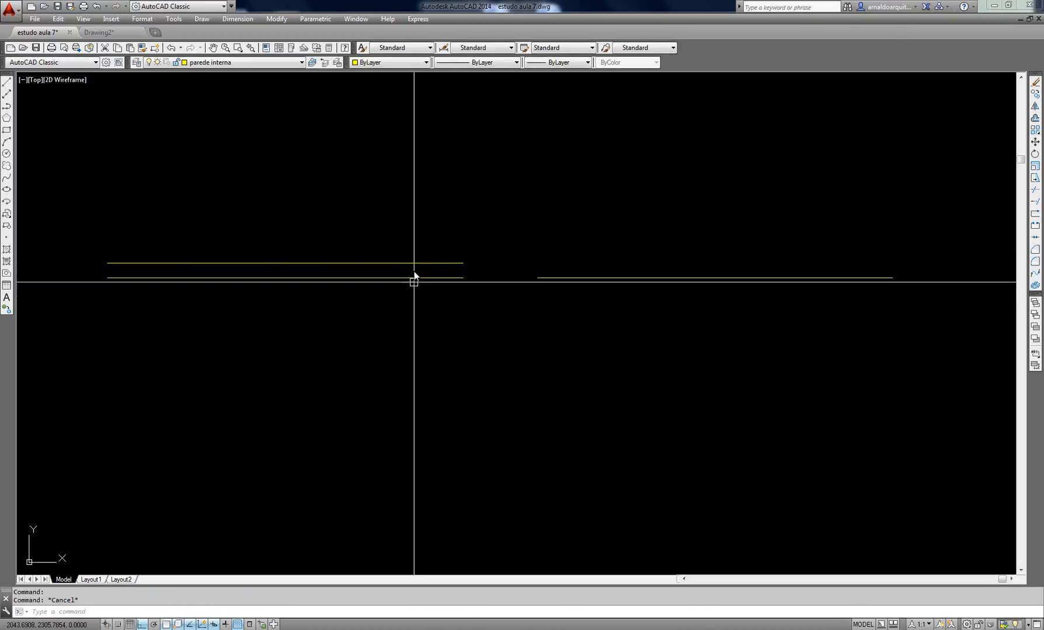
{"action": "left_click", "coordinate": [415, 263]}
{"action": "key", "text": "Escape"}
{"action": "left_click", "coordinate": [325, 284]}
{"action": "left_click", "coordinate": [311, 281]}
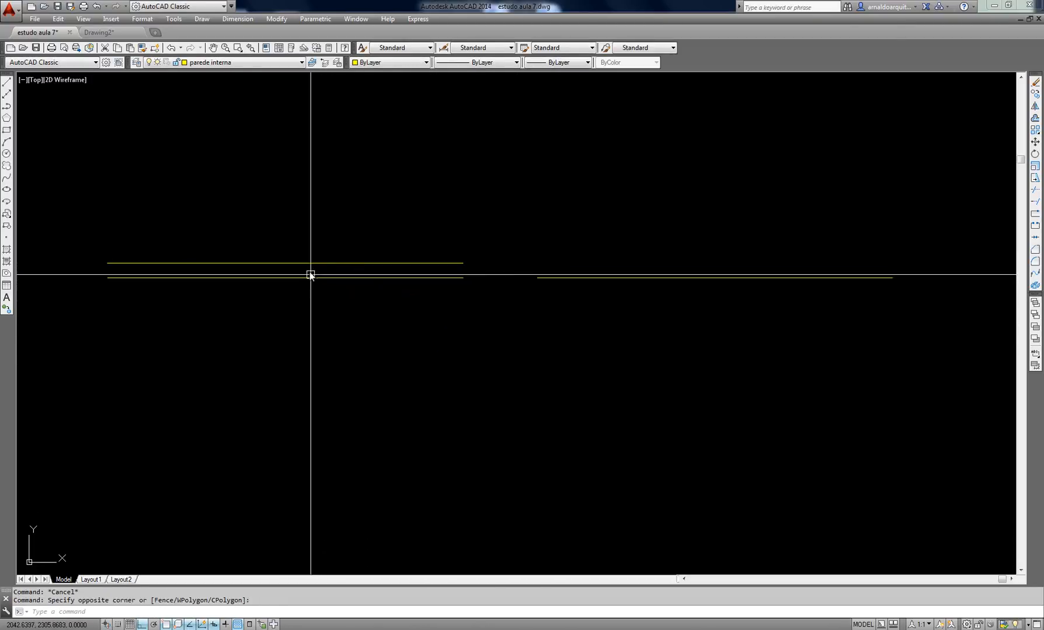
{"action": "left_click", "coordinate": [310, 273]}
{"action": "left_click", "coordinate": [290, 297]}
{"action": "key", "text": "Escape"}
{"action": "key", "text": "Escape"}
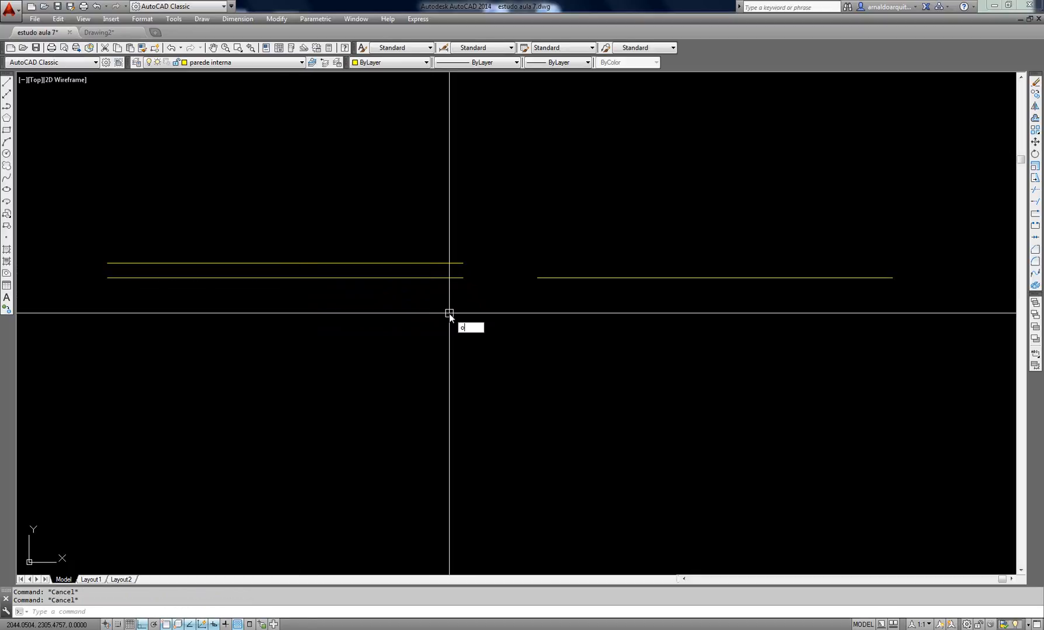
Offset the right-hand sample line .15 upward with the source object erased after offsetting
{"action": "key", "text": "Return"}
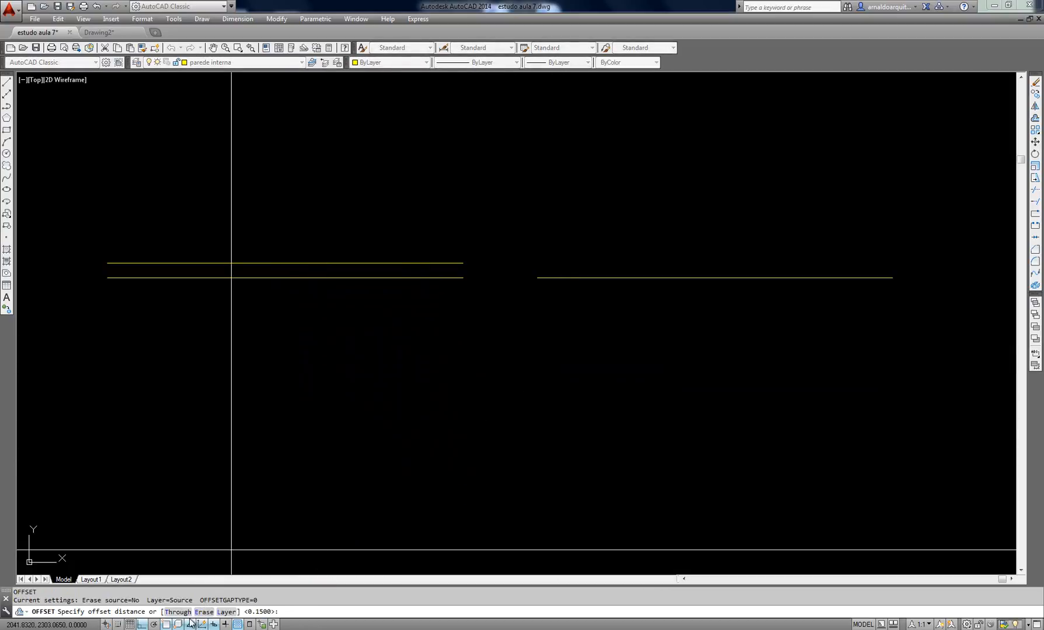
{"action": "type", "text": "e"}
{"action": "key", "text": "Return"}
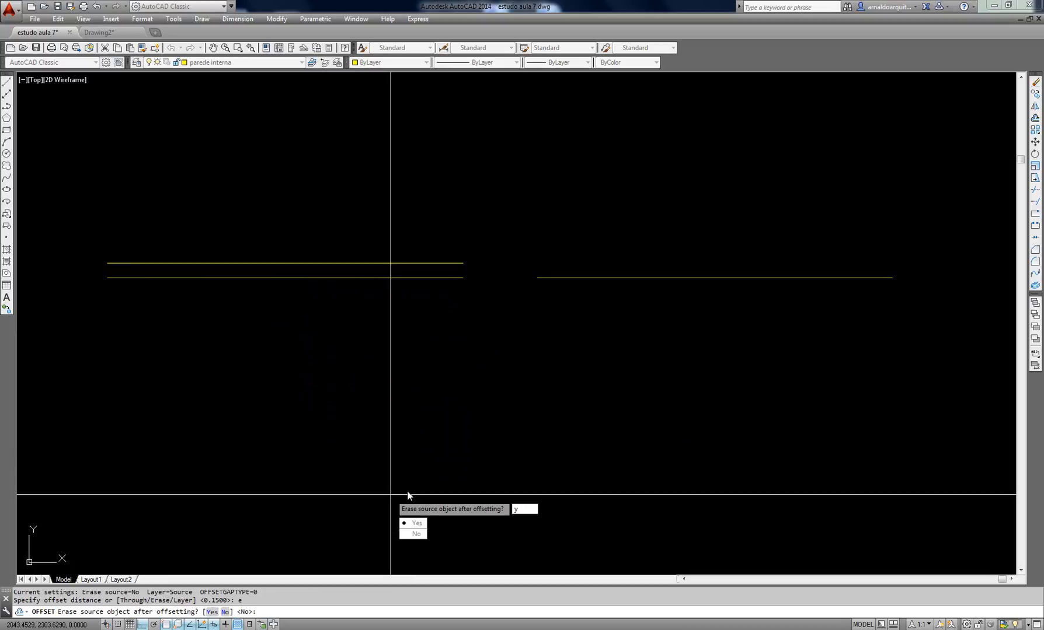
{"action": "key", "text": "Return"}
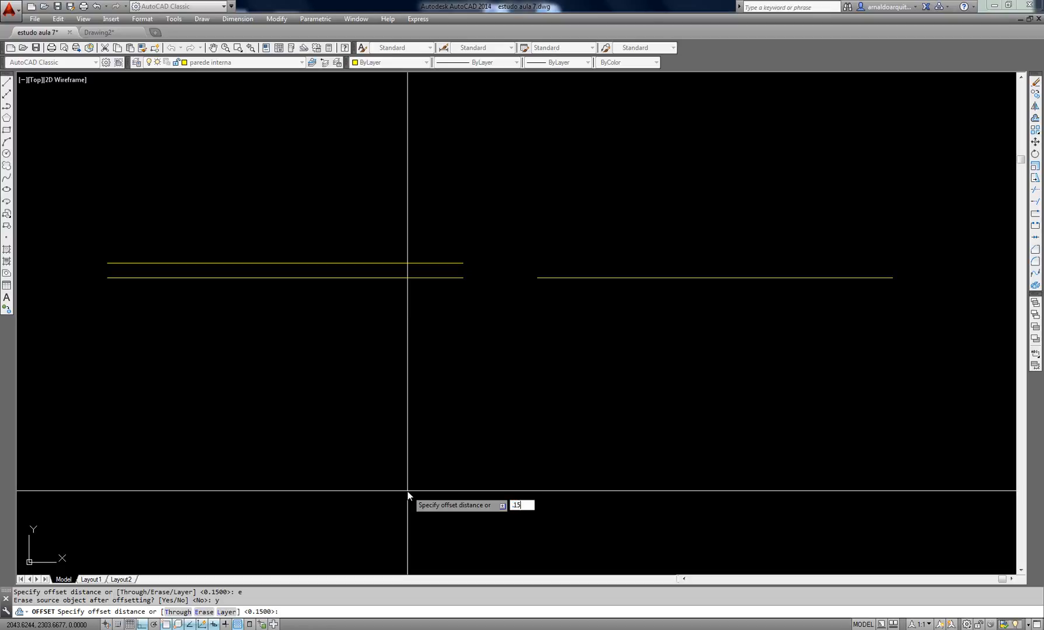
{"action": "key", "text": "Return"}
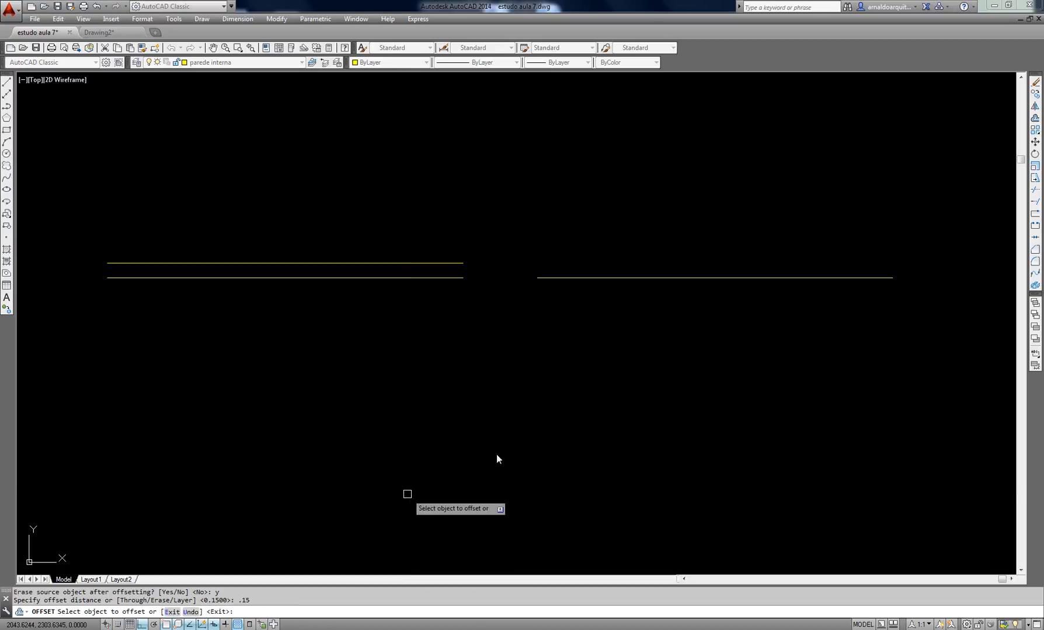
{"action": "left_click", "coordinate": [642, 278]}
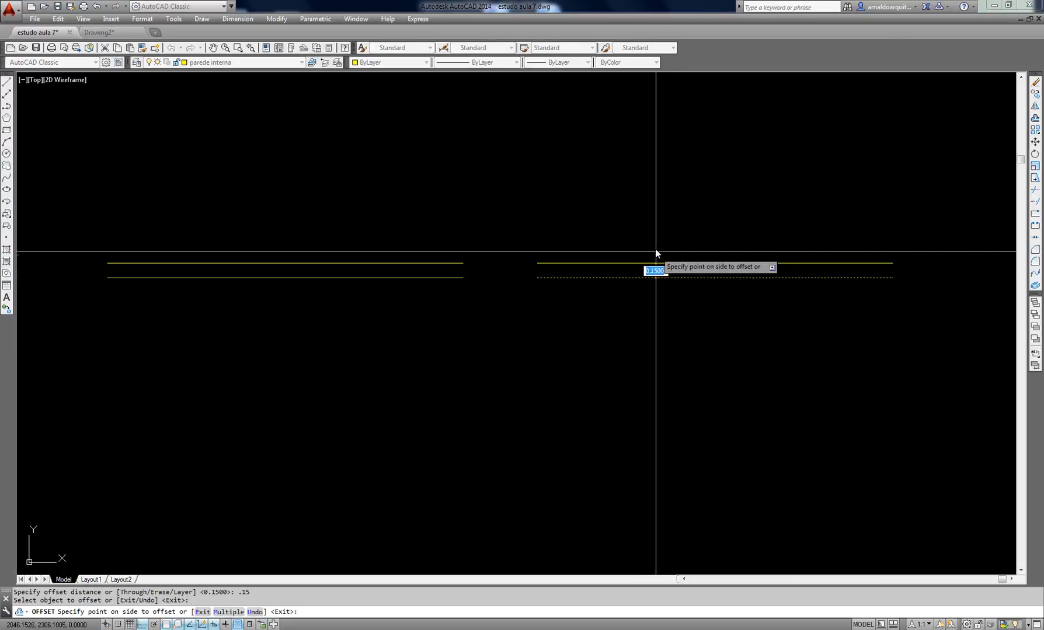
{"action": "left_click", "coordinate": [656, 214]}
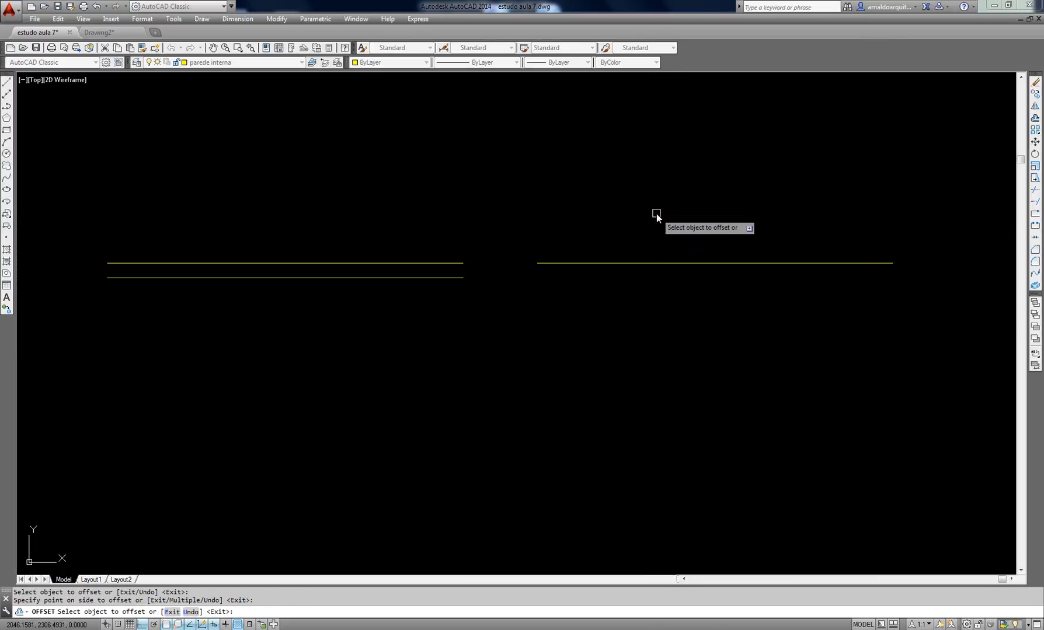
Shift the right-hand sample line by repeated .15 offsets, once downward and the rest upward, erasing the source each time
{"action": "left_click", "coordinate": [665, 264]}
{"action": "left_click", "coordinate": [660, 297]}
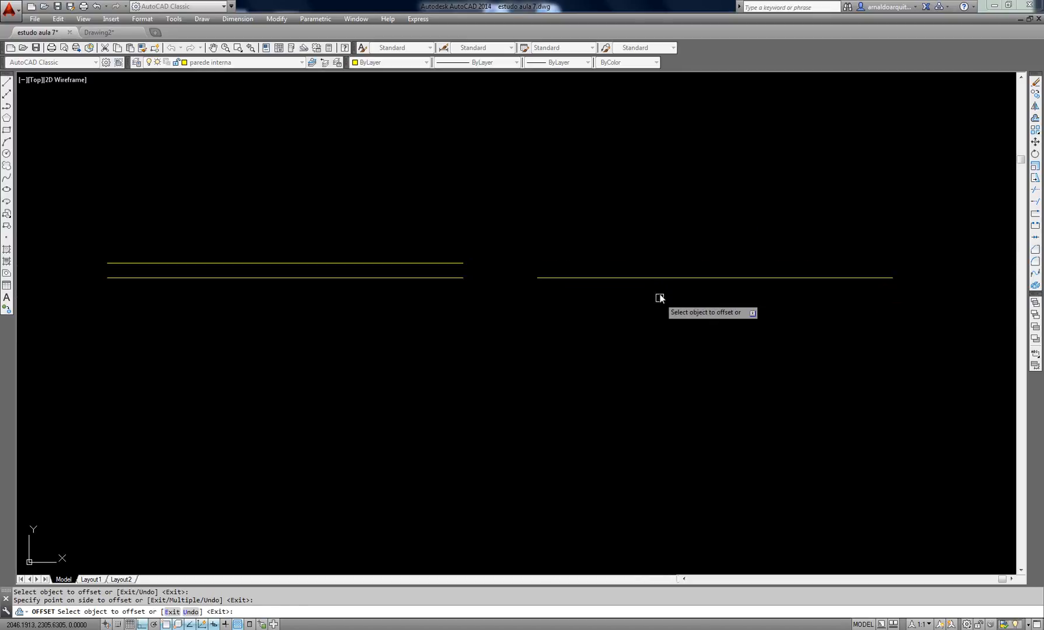
{"action": "left_click", "coordinate": [662, 279]}
{"action": "left_click", "coordinate": [658, 250]}
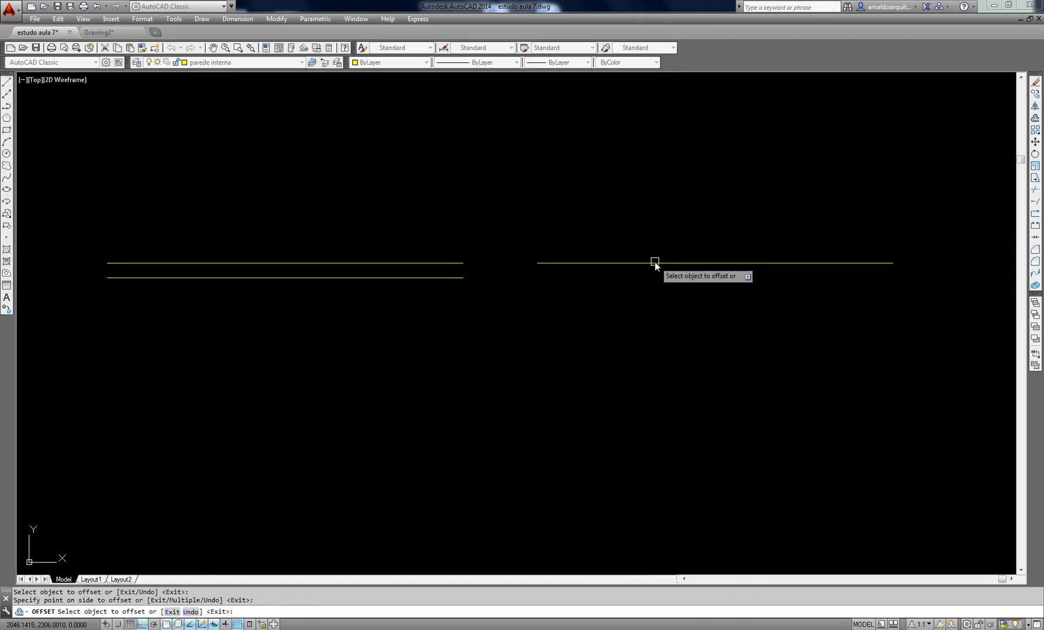
{"action": "left_click", "coordinate": [655, 261]}
{"action": "left_click", "coordinate": [659, 230]}
{"action": "left_click", "coordinate": [657, 247]}
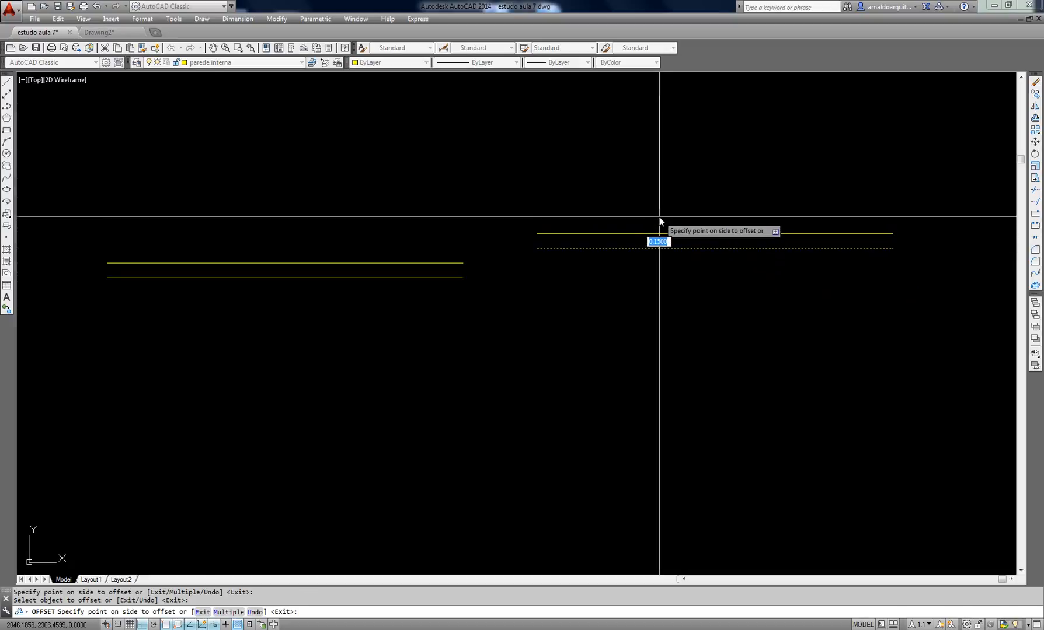
{"action": "left_click", "coordinate": [659, 216]}
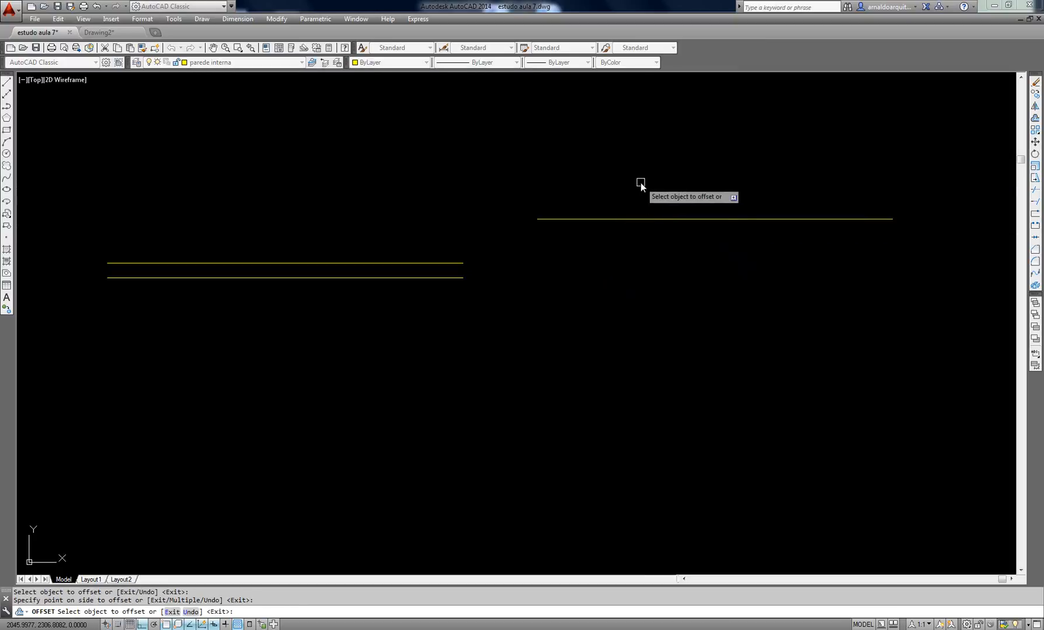
Offset the right-hand sample line 1.2 downward, still erasing the source
{"action": "key", "text": "Escape"}
{"action": "middle_click_drag", "start_coordinate": [633, 208], "coordinate": [615, 226]}
{"action": "key", "text": "Return"}
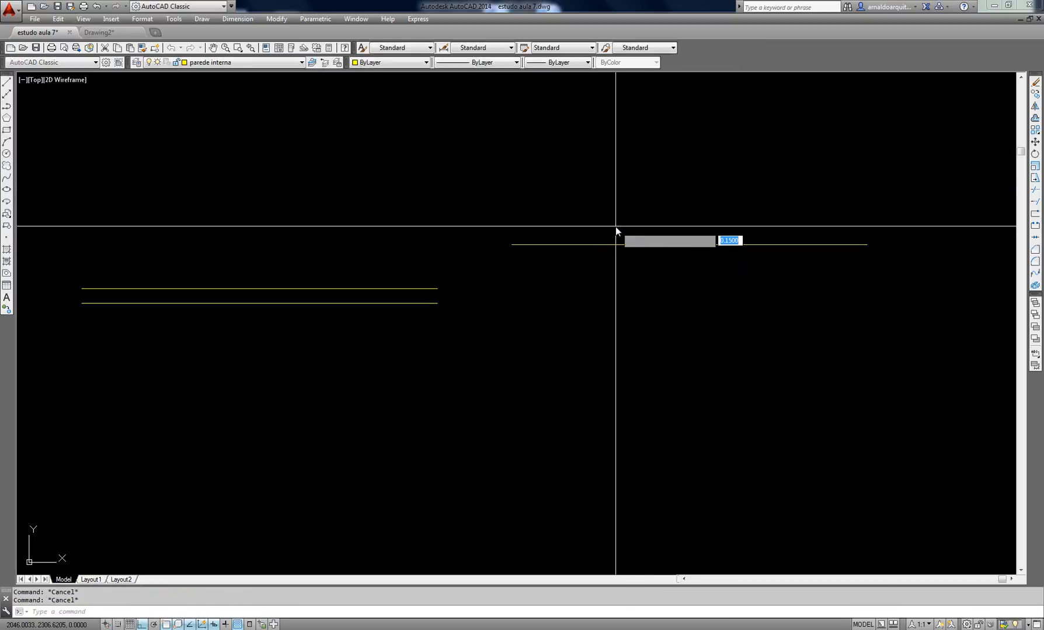
{"action": "type", "text": "1.2"}
{"action": "key", "text": "Return"}
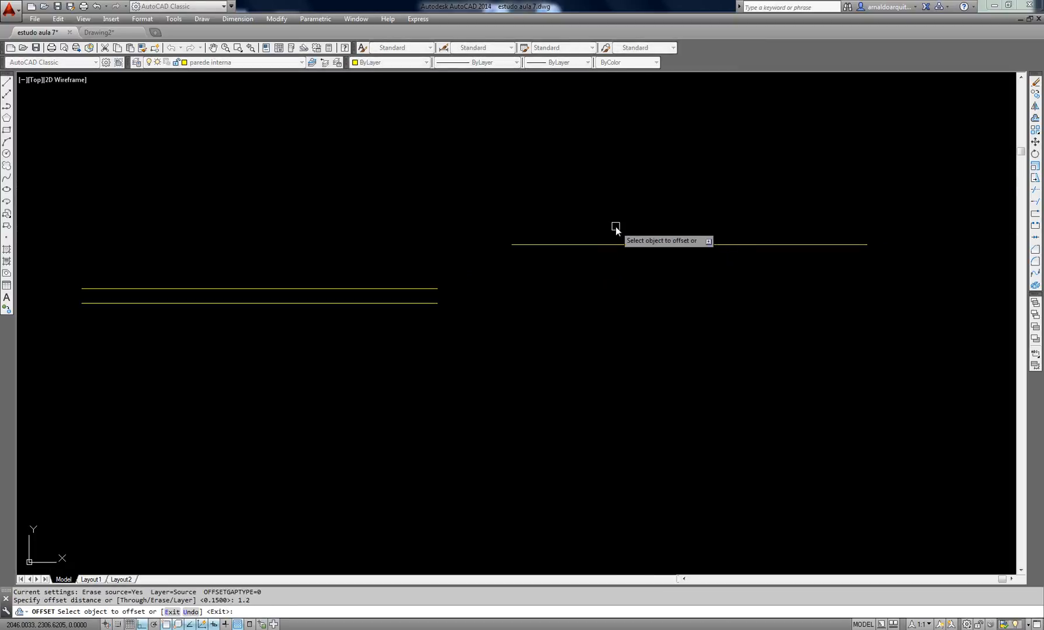
{"action": "scroll", "coordinate": [577, 224], "scroll_direction": "down", "scroll_amount": 2}
{"action": "left_click", "coordinate": [583, 224]}
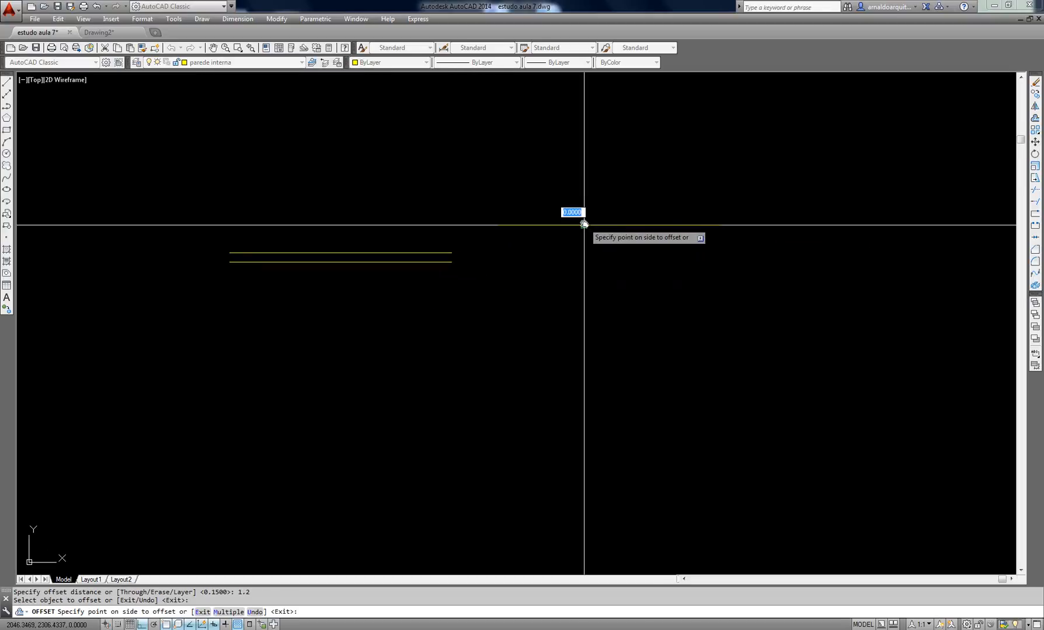
{"action": "left_click", "coordinate": [598, 343]}
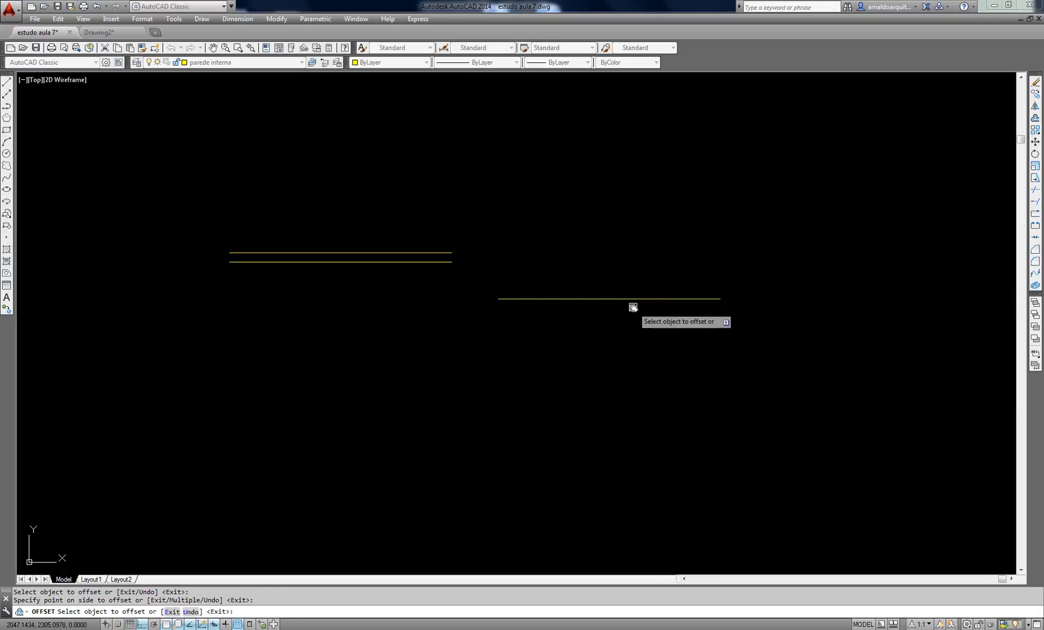
Delete the right-hand sample line and the two parallel sample lines beside it
{"action": "key", "text": "Escape"}
{"action": "left_click", "coordinate": [578, 234]}
{"action": "left_click", "coordinate": [482, 322]}
{"action": "key", "text": "Delete"}
{"action": "left_click", "coordinate": [478, 224]}
{"action": "left_click", "coordinate": [392, 282]}
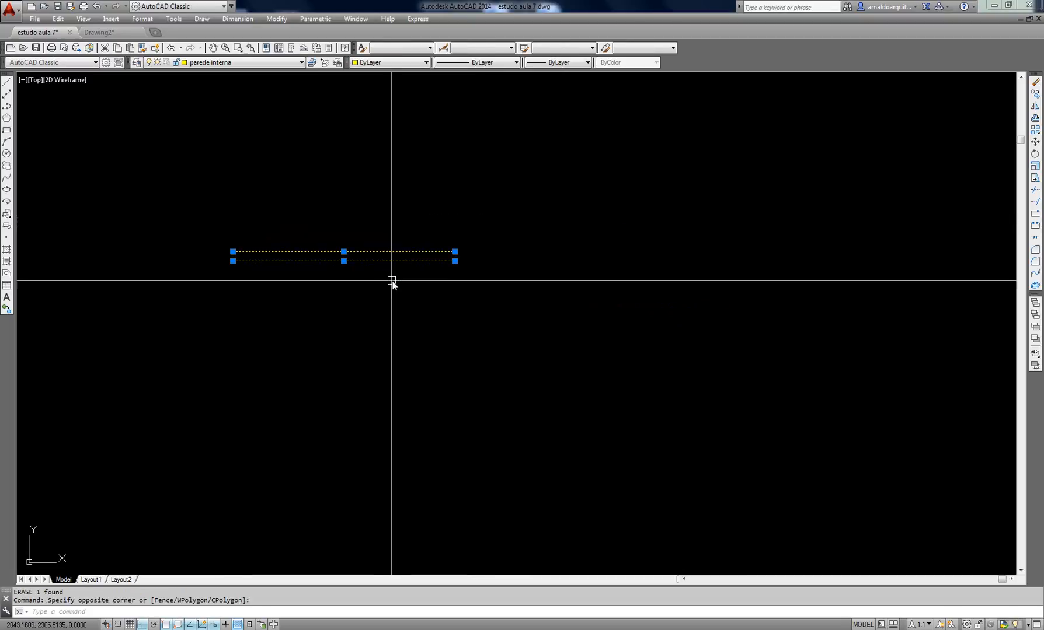
{"action": "key", "text": "Delete"}
{"action": "key", "text": "Escape"}
Back at the floor plan, set Offset to keep source objects with a 1.2 distance, and leave the command without offsetting
{"action": "middle_click_drag", "start_coordinate": [393, 302], "coordinate": [870, 287]}
{"action": "key", "text": "Escape"}
{"action": "middle_click_drag", "start_coordinate": [345, 293], "coordinate": [496, 286]}
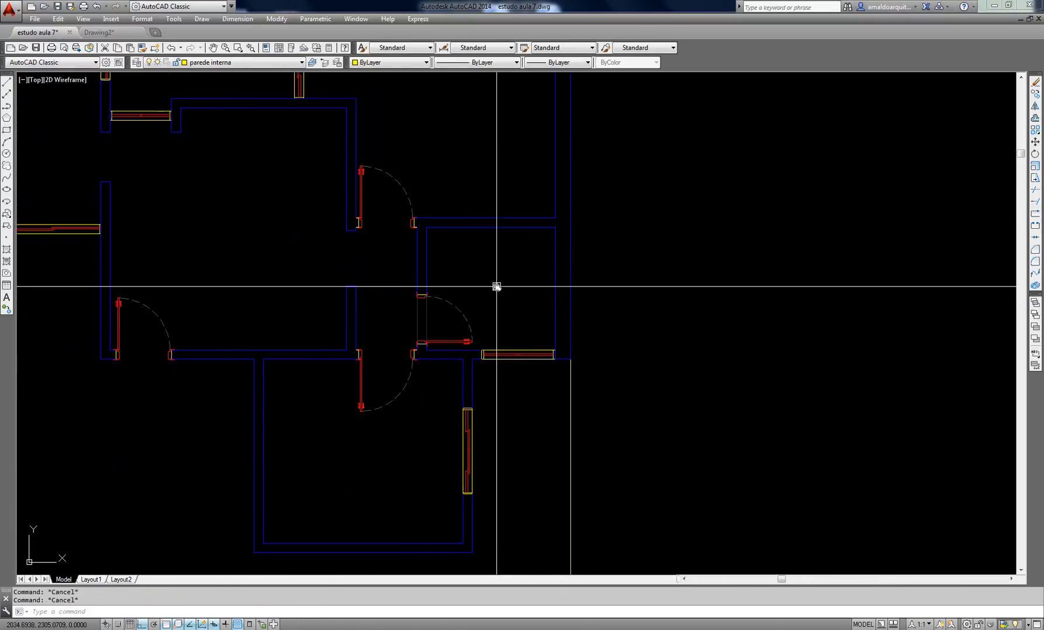
{"action": "key", "text": "Return"}
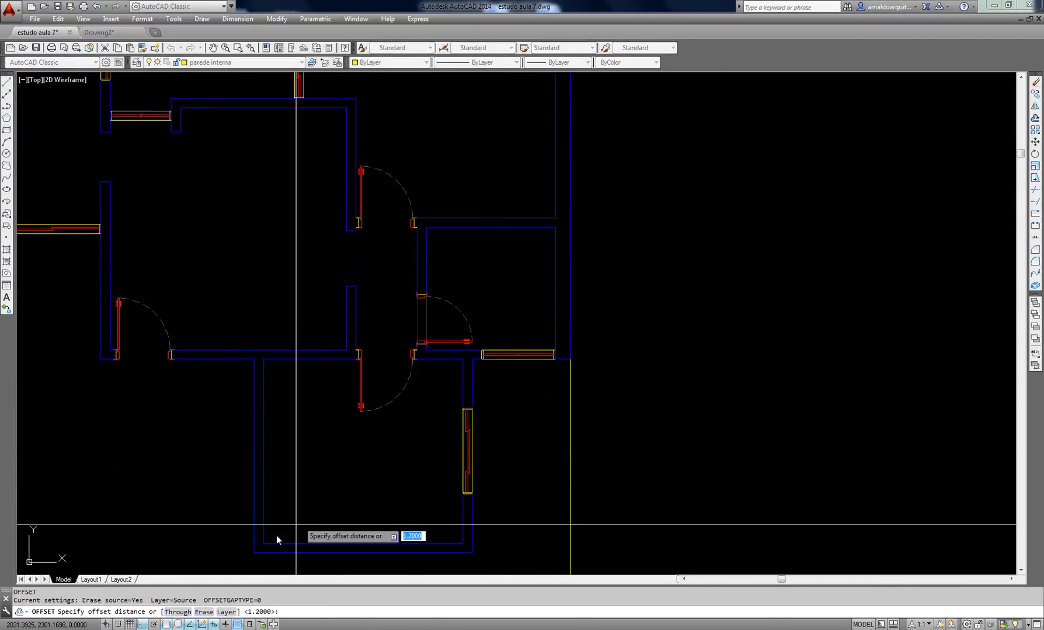
{"action": "type", "text": "e"}
{"action": "key", "text": "Return"}
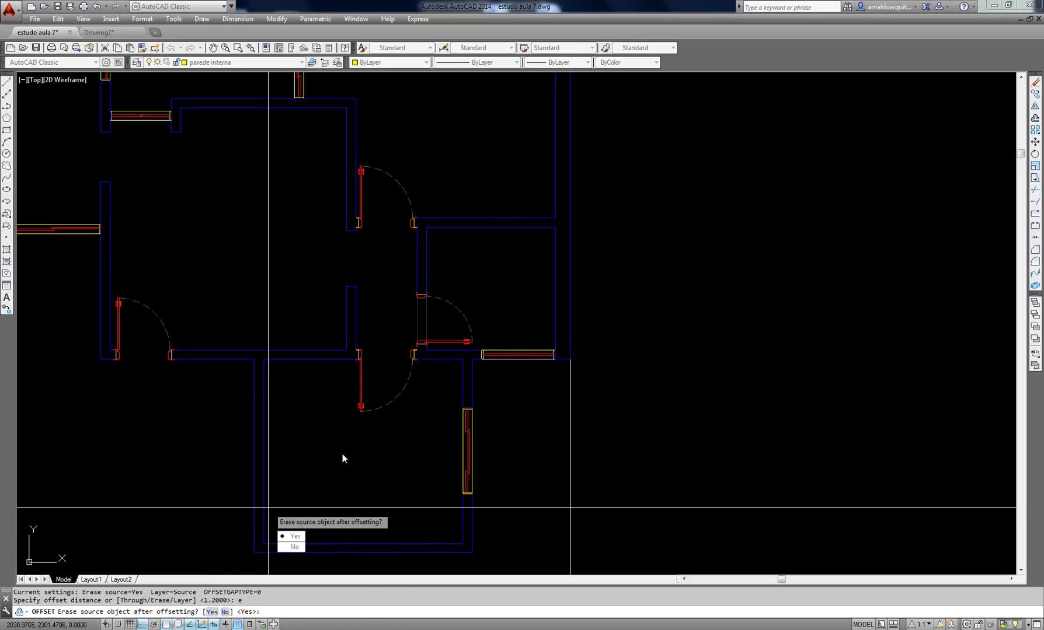
{"action": "left_click", "coordinate": [287, 538]}
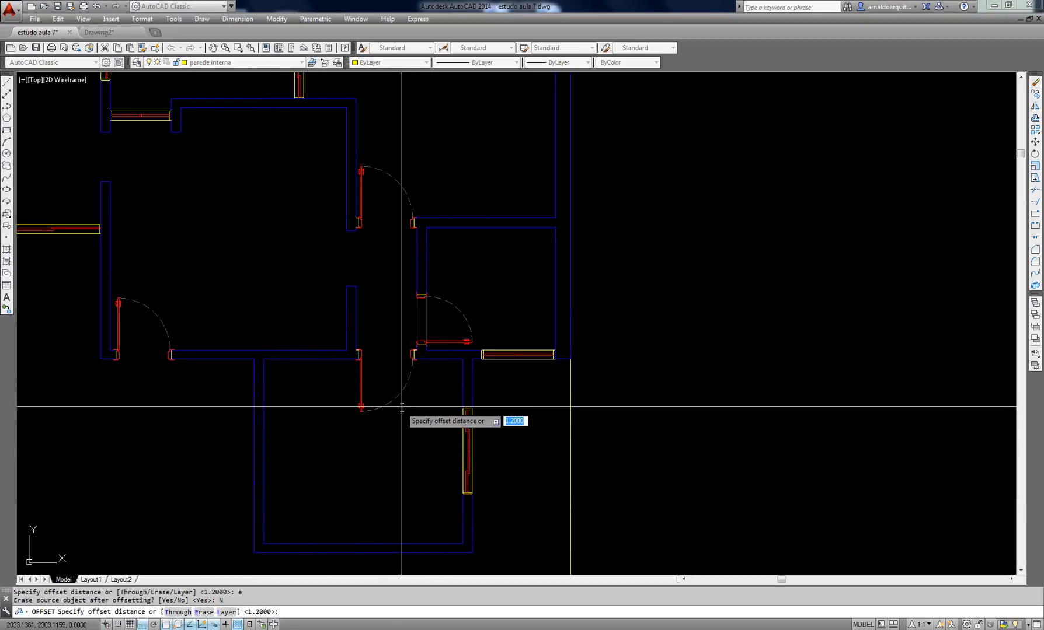
{"action": "key", "text": "Return"}
{"action": "middle_click_drag", "start_coordinate": [333, 347], "coordinate": [423, 339]}
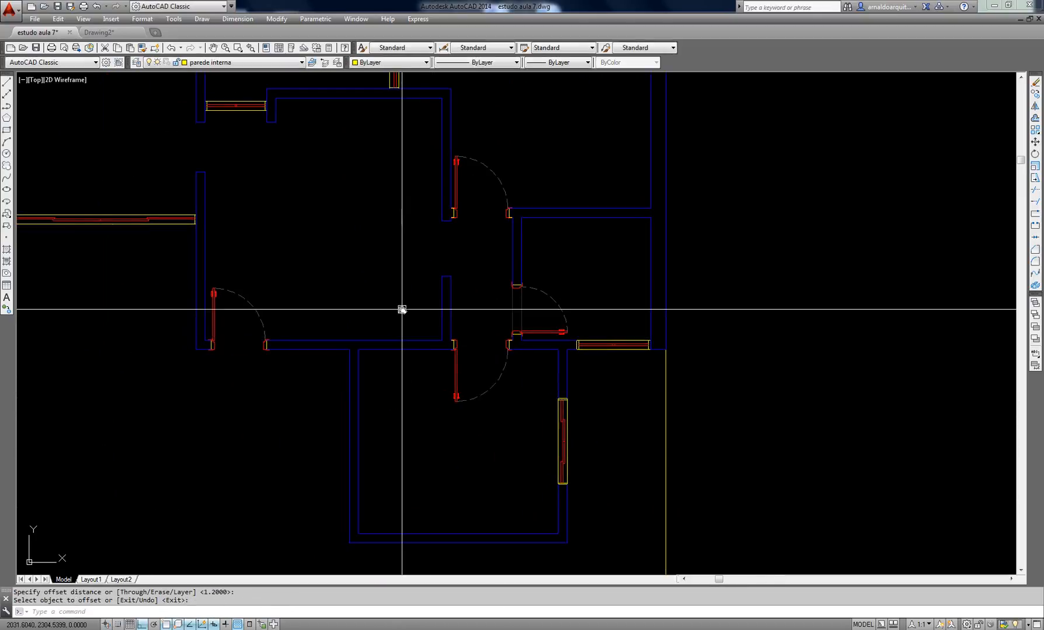
{"action": "middle_click_drag", "start_coordinate": [408, 295], "coordinate": [506, 319]}
{"action": "key", "text": "Escape"}
{"action": "key", "text": "Escape"}
{"action": "middle_click_drag", "start_coordinate": [477, 252], "coordinate": [491, 298]}
{"action": "scroll", "coordinate": [492, 298], "scroll_direction": "down", "scroll_amount": 3}
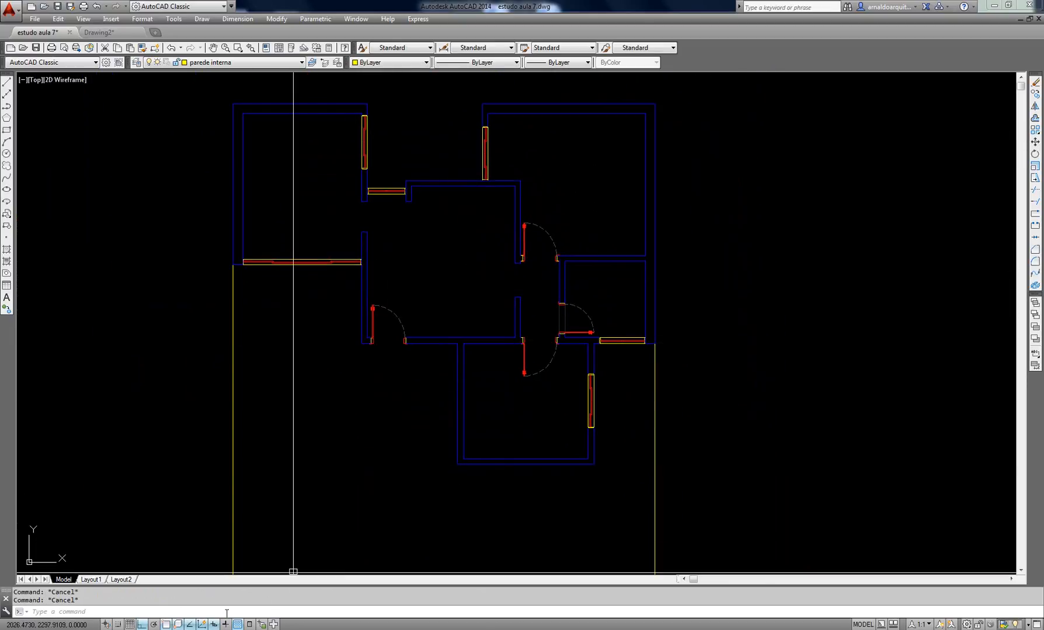
Examine the closed wall boundaries around the central and lower rooms by selecting them
{"action": "left_click", "coordinate": [477, 334]}
{"action": "left_click", "coordinate": [474, 334]}
{"action": "left_click", "coordinate": [474, 337]}
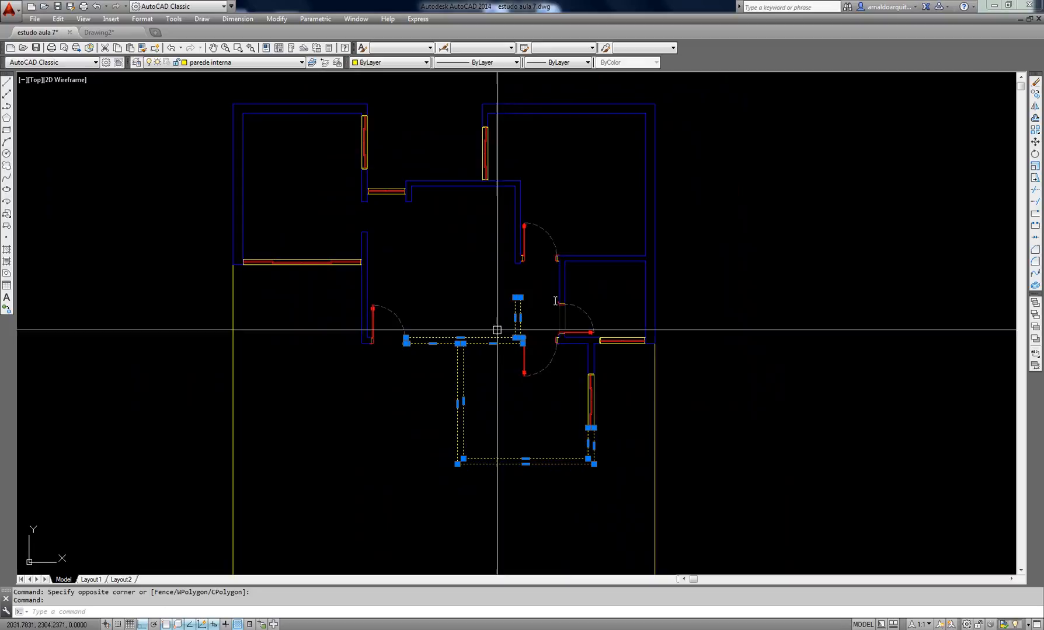
{"action": "left_click", "coordinate": [581, 256]}
{"action": "key", "text": "Escape"}
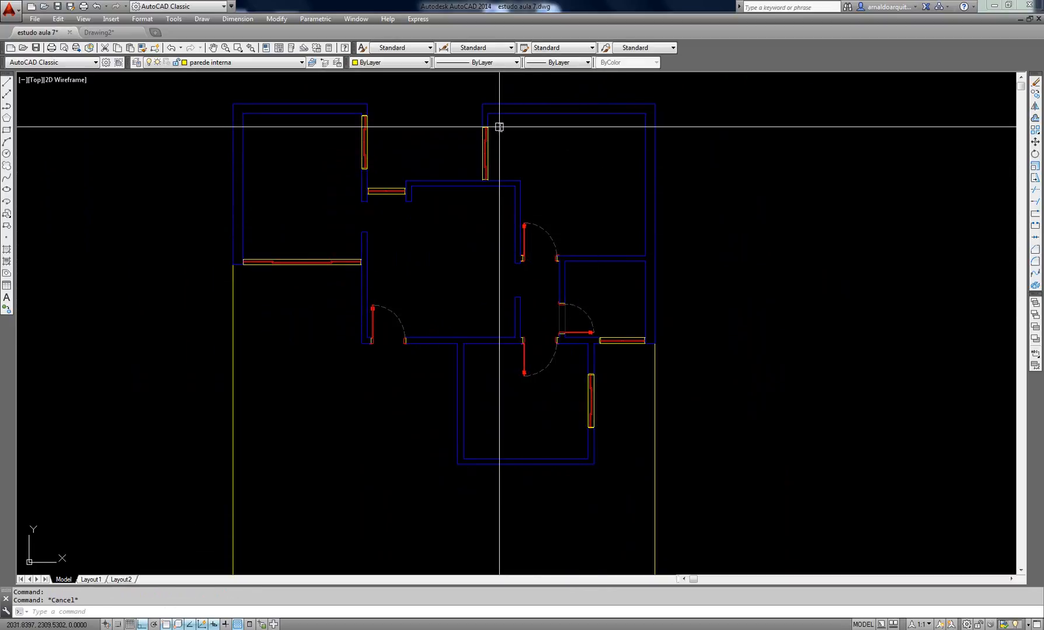
Set Offset to erase source objects and use a distance of .025
{"action": "middle_click_drag", "start_coordinate": [487, 197], "coordinate": [492, 205]}
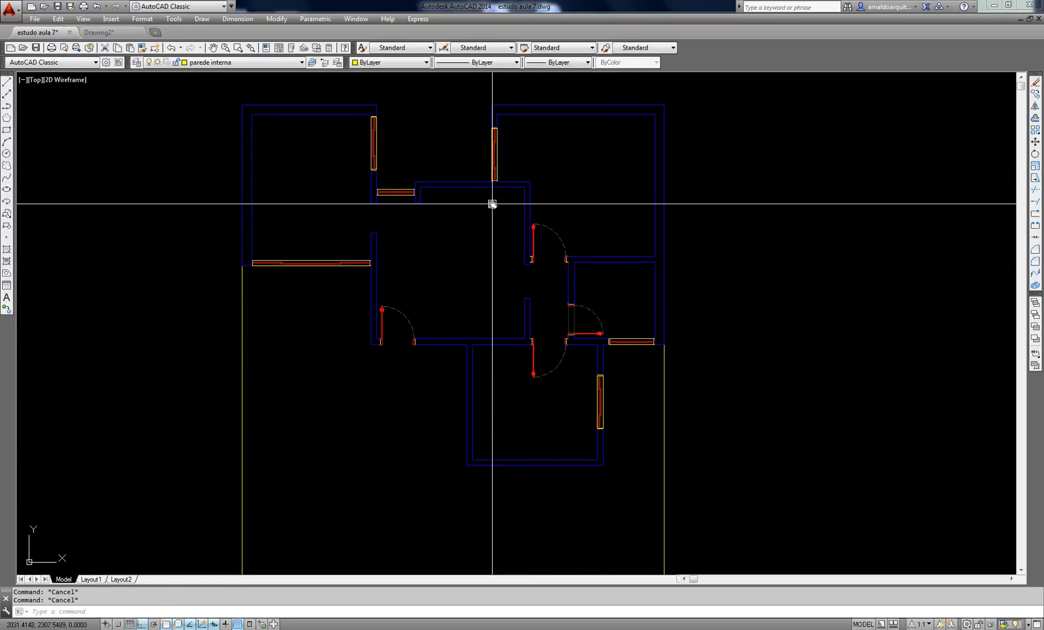
{"action": "type", "text": "o"}
{"action": "key", "text": "Return"}
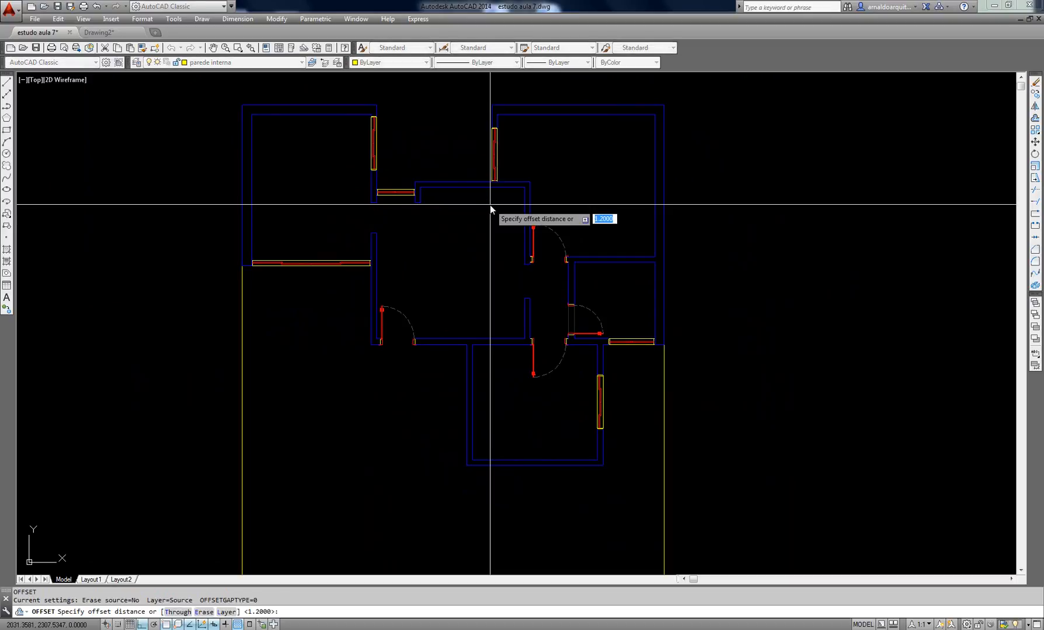
{"action": "type", "text": "e"}
{"action": "key", "text": "Return"}
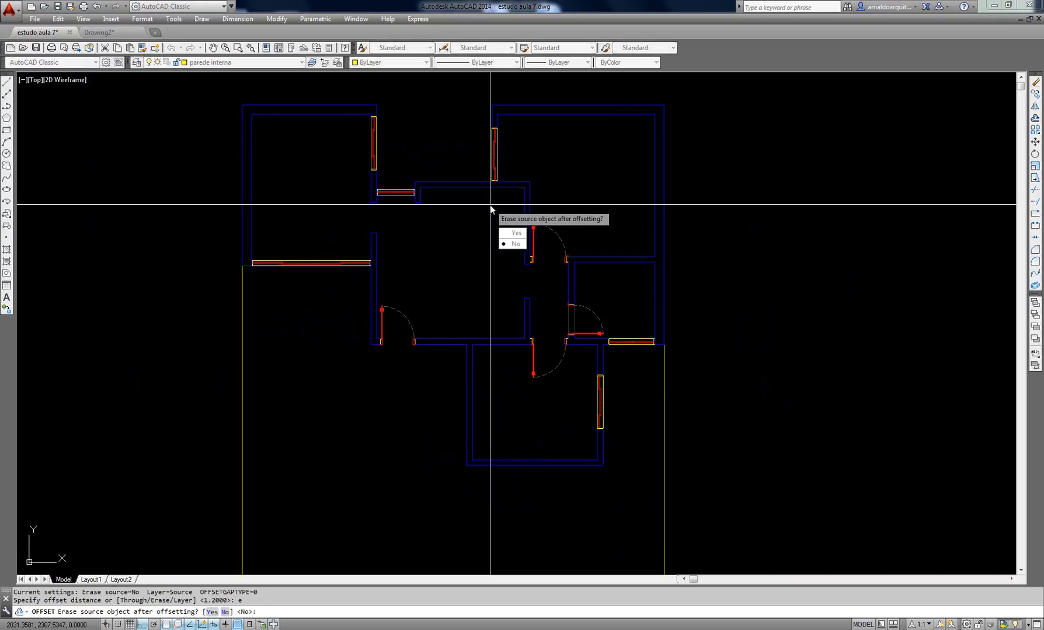
{"action": "type", "text": "y"}
{"action": "key", "text": "Return"}
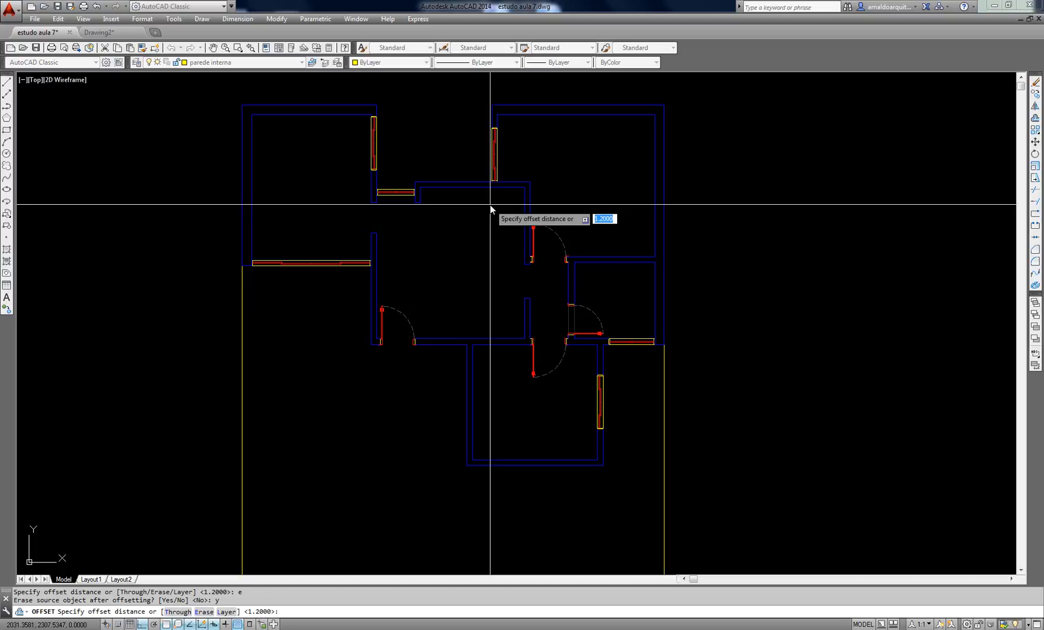
{"action": "type", "text": ".025"}
{"action": "key", "text": "Return"}
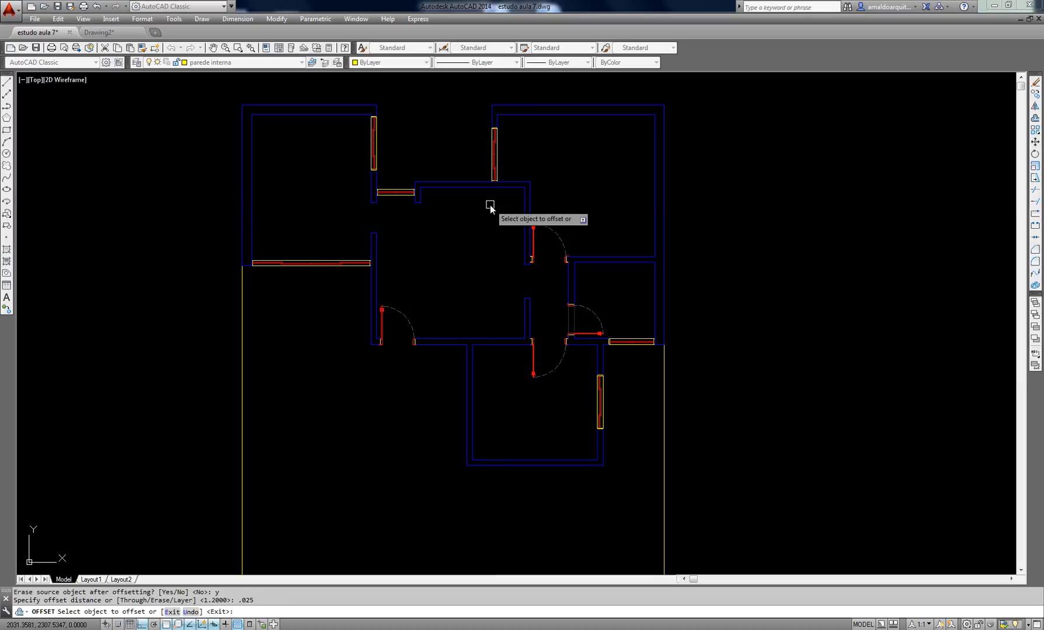
Offset the closed boundary of the upper-left room's L-shaped outer wall .025 toward the inside of the wall
{"action": "middle_click_drag", "start_coordinate": [327, 123], "coordinate": [398, 169]}
{"action": "scroll", "coordinate": [398, 169], "scroll_direction": "up", "scroll_amount": 2}
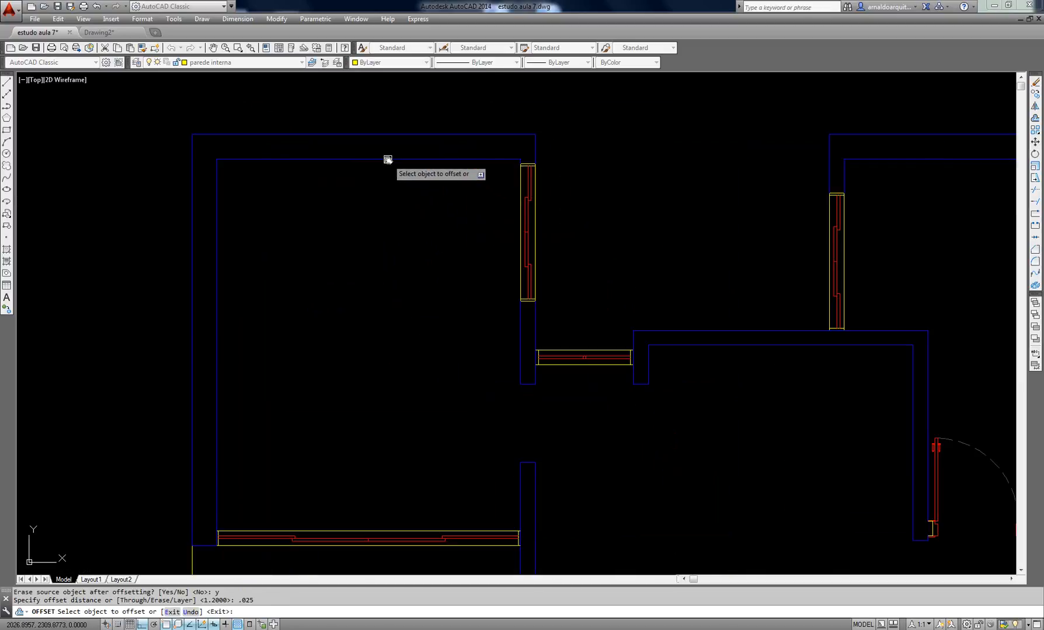
{"action": "scroll", "coordinate": [379, 146], "scroll_direction": "up", "scroll_amount": 2}
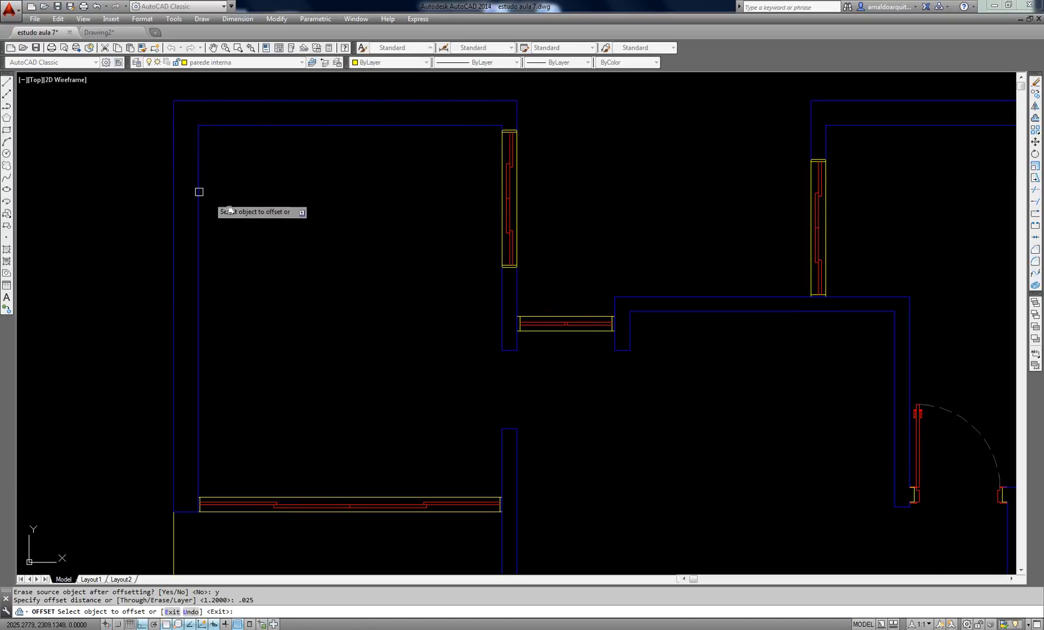
{"action": "middle_click_drag", "start_coordinate": [433, 266], "coordinate": [432, 266]}
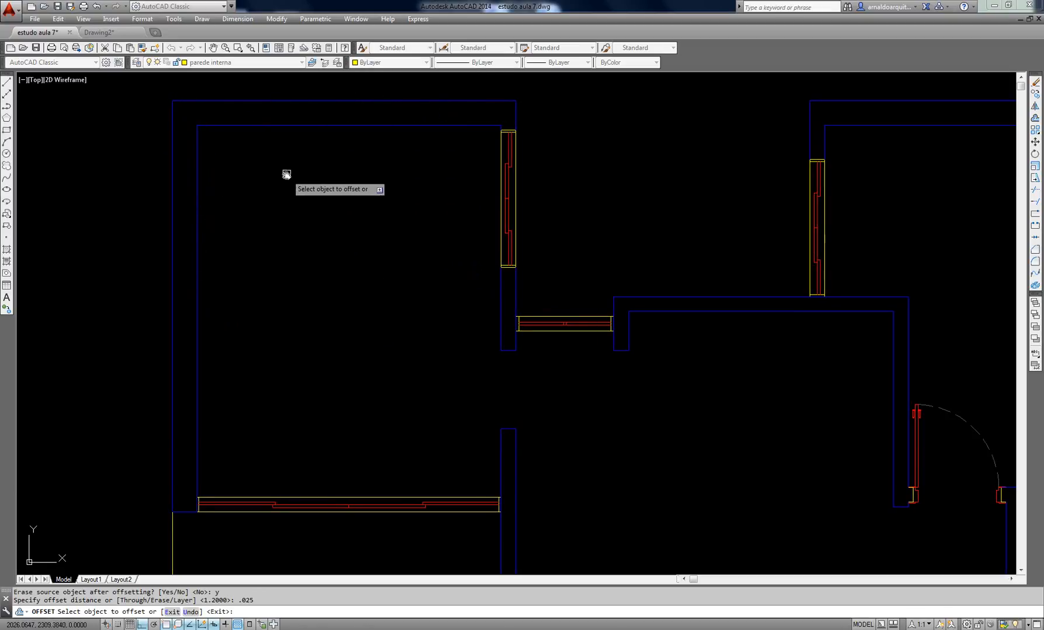
{"action": "left_click", "coordinate": [313, 103]}
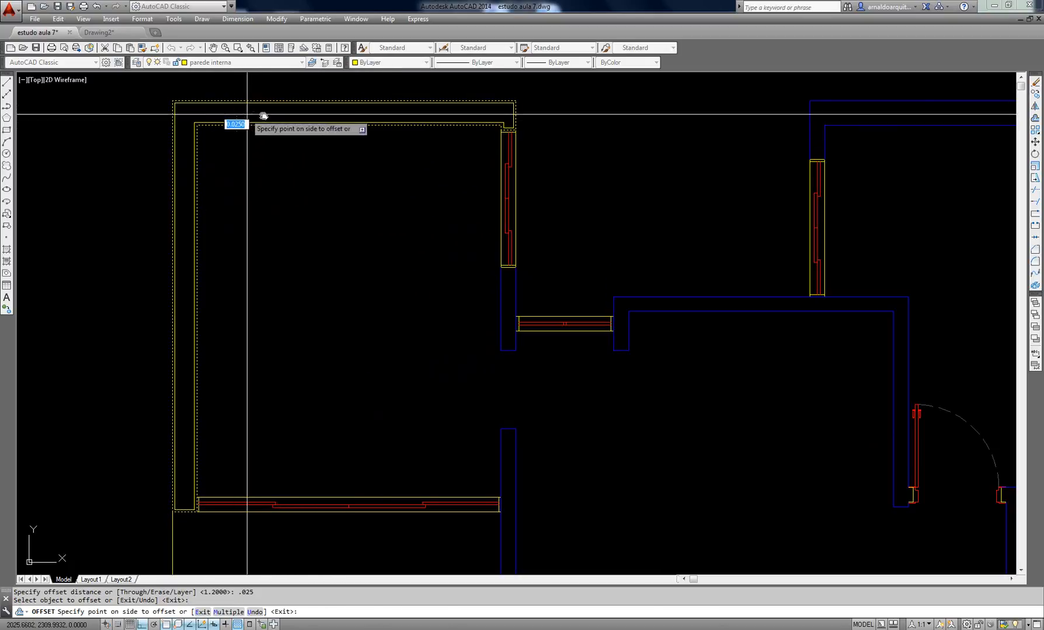
{"action": "scroll", "coordinate": [327, 98], "scroll_direction": "up", "scroll_amount": 2}
{"action": "scroll", "coordinate": [354, 100], "scroll_direction": "up", "scroll_amount": 2}
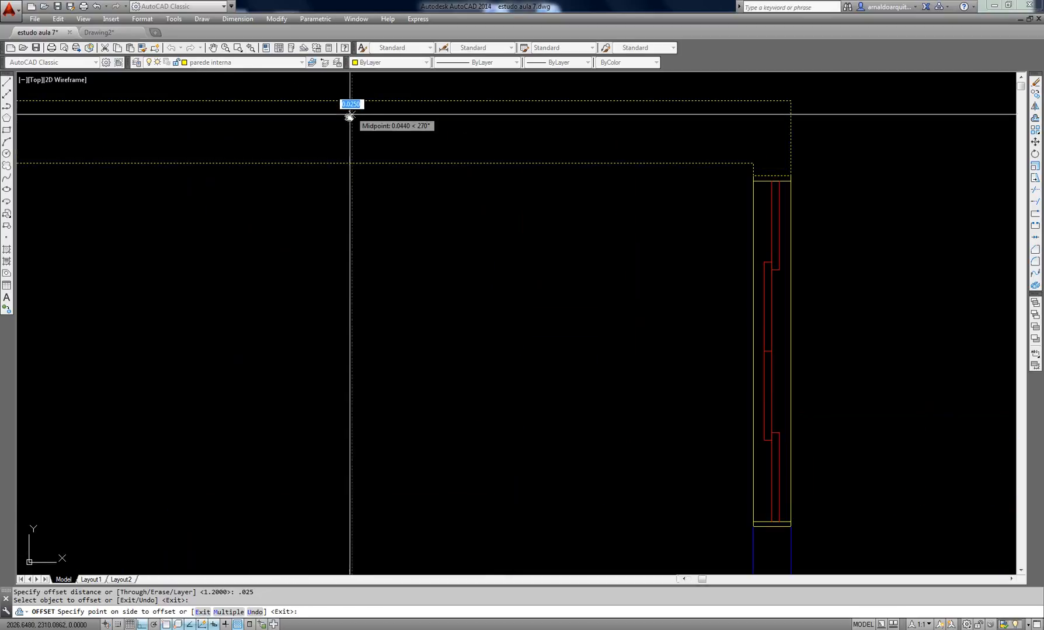
{"action": "left_click", "coordinate": [348, 125]}
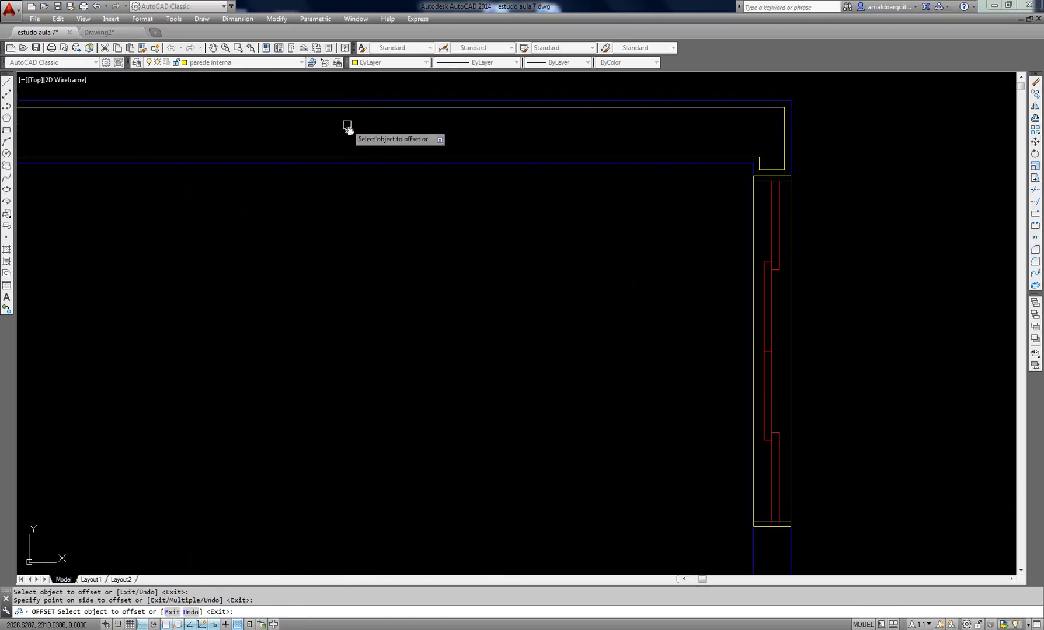
{"action": "scroll", "coordinate": [433, 179], "scroll_direction": "down", "scroll_amount": 3}
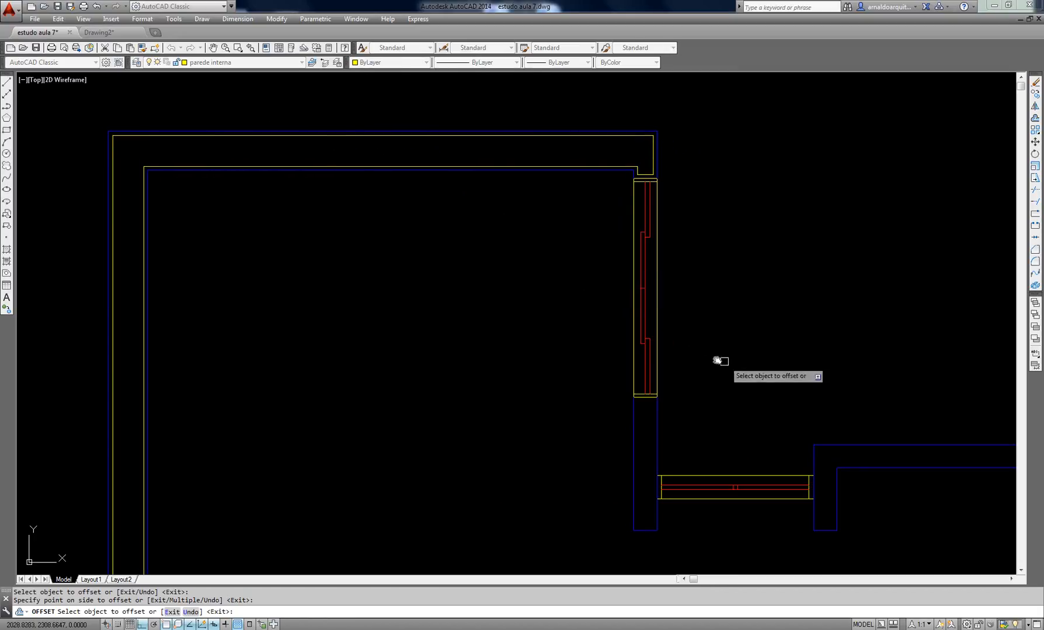
Offset the closed boundary of the short wall below the upper-left room's side window .025 toward its inside
{"action": "middle_click_drag", "start_coordinate": [720, 361], "coordinate": [551, 169]}
{"action": "scroll", "coordinate": [526, 192], "scroll_direction": "down", "scroll_amount": 2}
{"action": "scroll", "coordinate": [505, 204], "scroll_direction": "up", "scroll_amount": 2}
{"action": "left_click", "coordinate": [508, 206]}
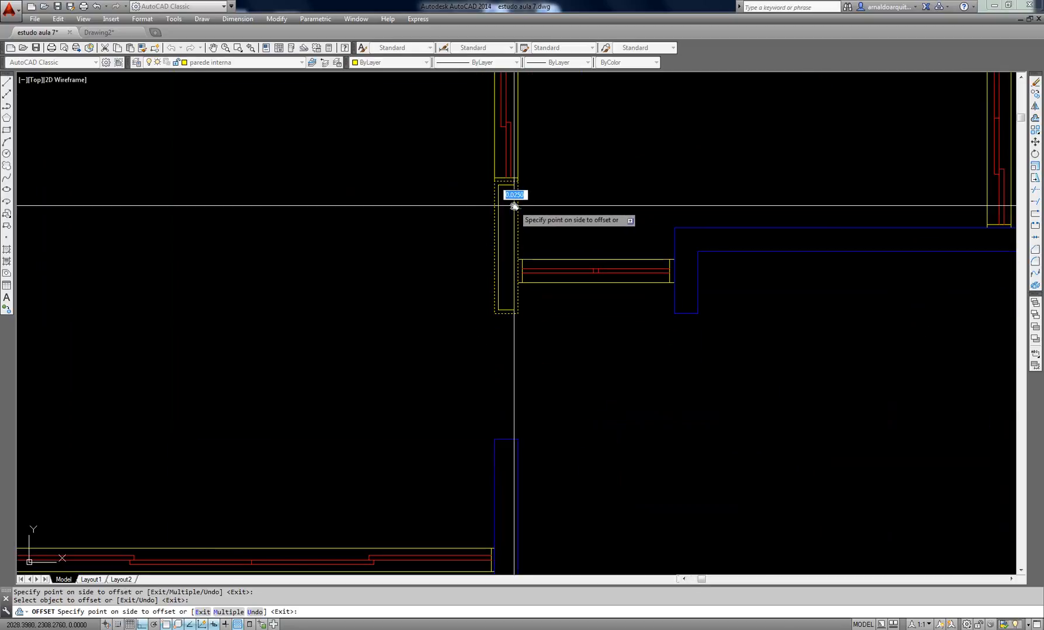
{"action": "left_click", "coordinate": [509, 204]}
Offset the closed boundary of the central room's upper wall, beside the small horizontal window, .025 toward the inside of the wall
{"action": "middle_click_drag", "start_coordinate": [675, 234], "coordinate": [533, 203]}
{"action": "scroll", "coordinate": [532, 203], "scroll_direction": "up", "scroll_amount": 2}
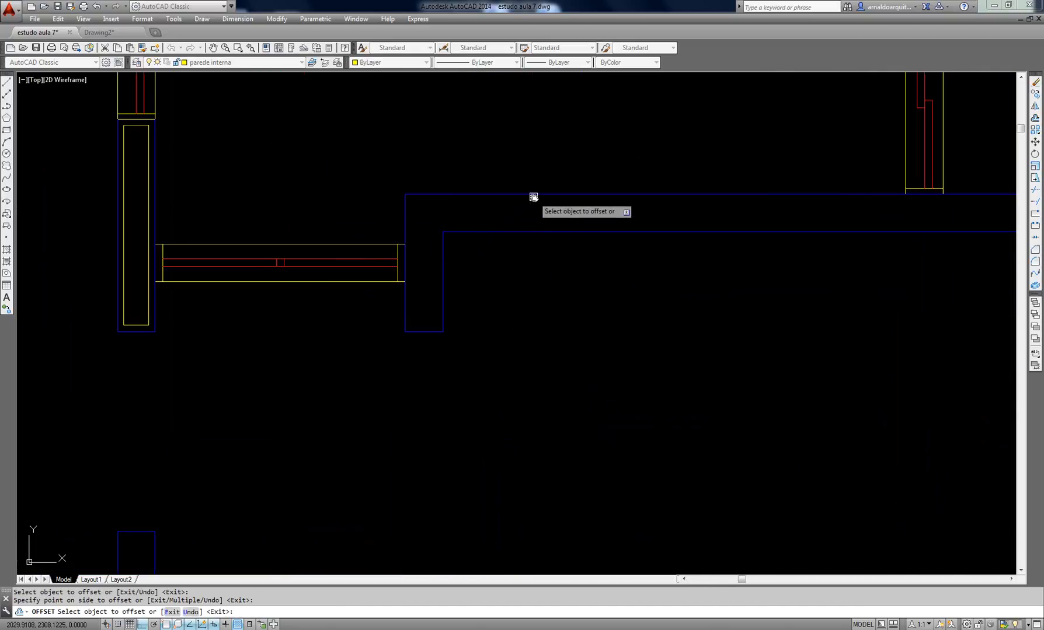
{"action": "left_click", "coordinate": [532, 201]}
{"action": "left_click", "coordinate": [501, 229]}
{"action": "scroll", "coordinate": [501, 229], "scroll_direction": "down", "scroll_amount": 3}
{"action": "scroll", "coordinate": [430, 230], "scroll_direction": "up", "scroll_amount": 3}
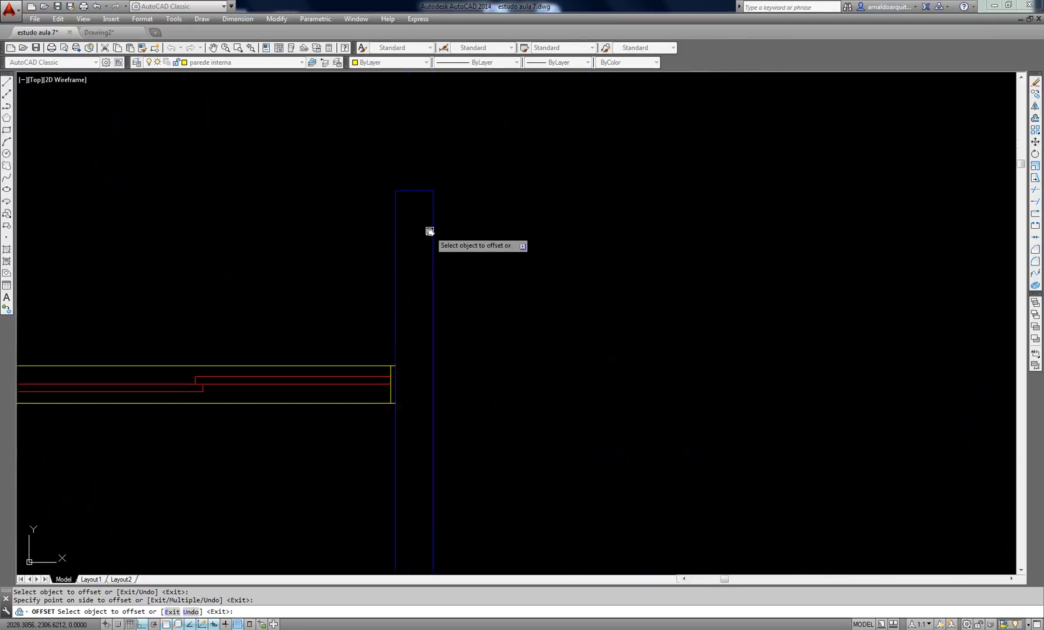
Offset the closed boundary of the vertical wall at the end of the upper-left room's wide window .025 inward
{"action": "scroll", "coordinate": [432, 225], "scroll_direction": "up", "scroll_amount": 2}
{"action": "left_click", "coordinate": [434, 220]}
{"action": "left_click", "coordinate": [409, 226]}
{"action": "scroll", "coordinate": [532, 261], "scroll_direction": "down", "scroll_amount": 4}
{"action": "scroll", "coordinate": [462, 268], "scroll_direction": "up", "scroll_amount": 6}
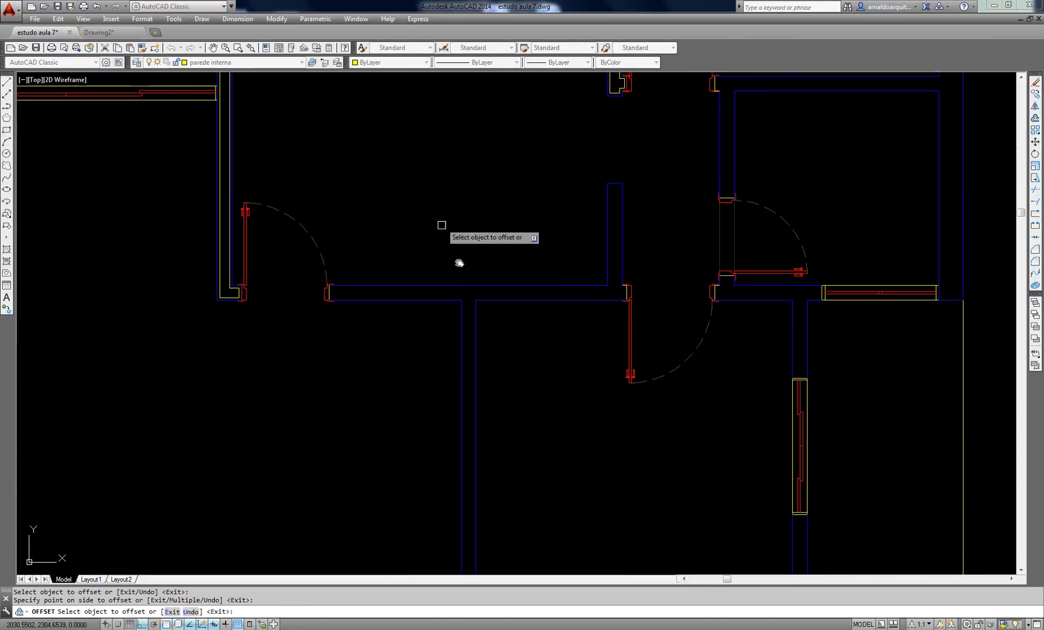
Offset the boundaries of the wall between the central and lower rooms and the branching wall below the small room .025 inward
{"action": "scroll", "coordinate": [471, 309], "scroll_direction": "down", "scroll_amount": 5}
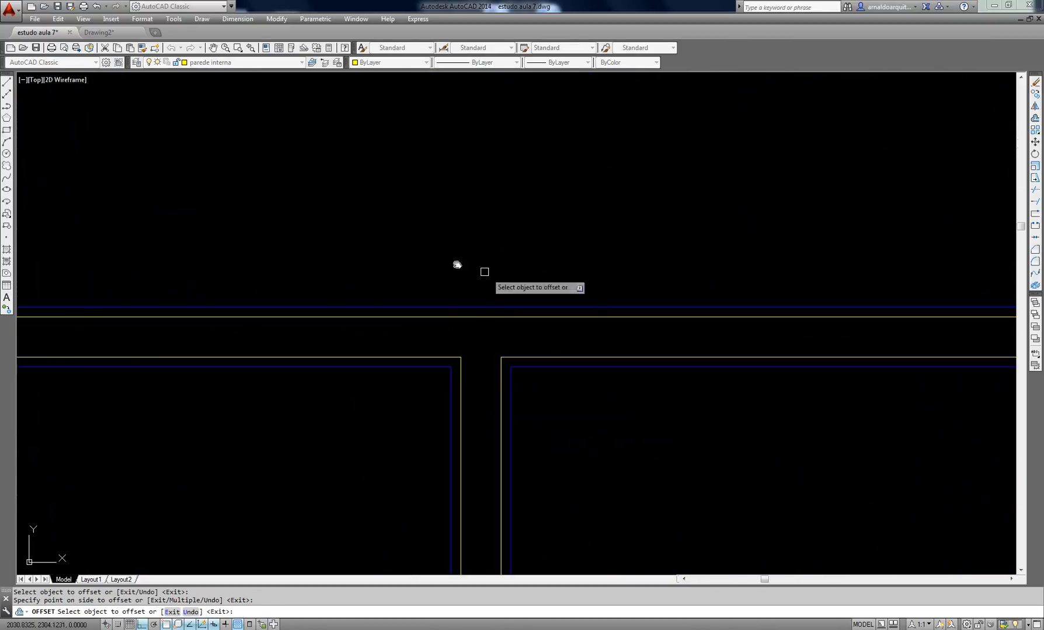
{"action": "scroll", "coordinate": [599, 283], "scroll_direction": "up", "scroll_amount": 5}
{"action": "scroll", "coordinate": [599, 283], "scroll_direction": "up", "scroll_amount": 3}
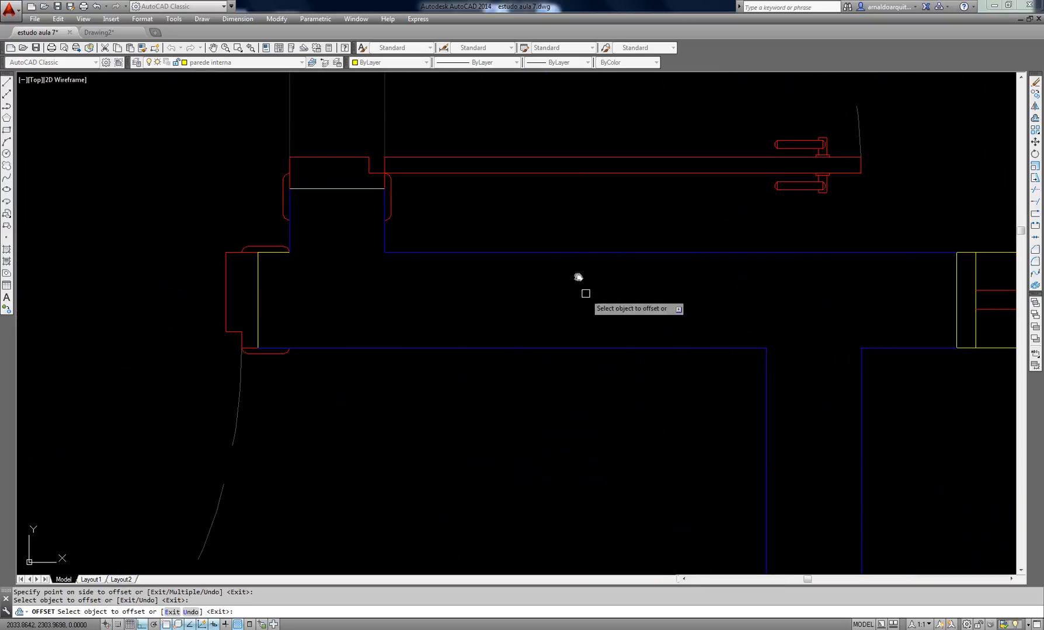
{"action": "left_click", "coordinate": [578, 252]}
{"action": "left_click", "coordinate": [566, 280]}
{"action": "scroll", "coordinate": [473, 135], "scroll_direction": "down", "scroll_amount": 4}
{"action": "scroll", "coordinate": [496, 233], "scroll_direction": "up", "scroll_amount": 6}
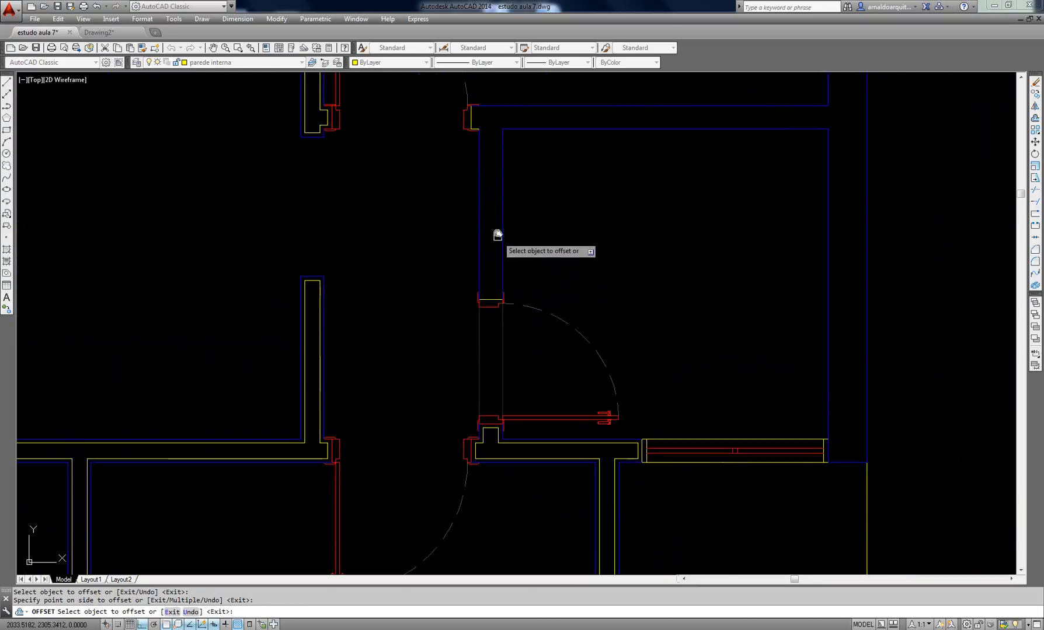
Offset the closed boundary of the wall around the upper-right room and the small room .025 inward, and leave the command
{"action": "left_click", "coordinate": [493, 221]}
{"action": "left_click", "coordinate": [492, 221]}
{"action": "scroll", "coordinate": [673, 233], "scroll_direction": "down", "scroll_amount": 4}
{"action": "scroll", "coordinate": [687, 261], "scroll_direction": "up", "scroll_amount": 6}
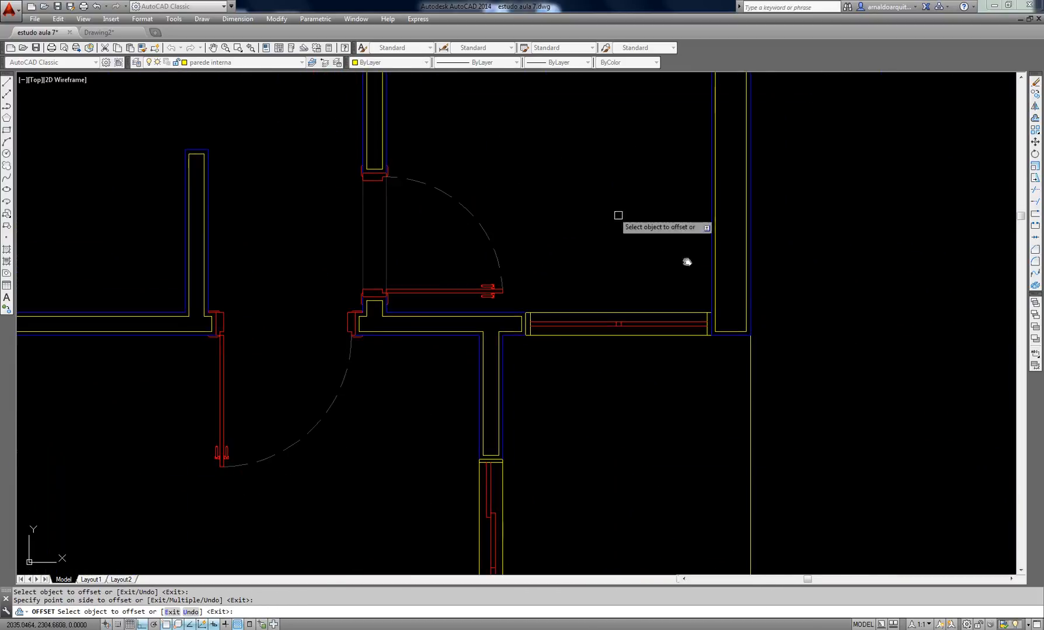
{"action": "scroll", "coordinate": [531, 179], "scroll_direction": "down", "scroll_amount": 4}
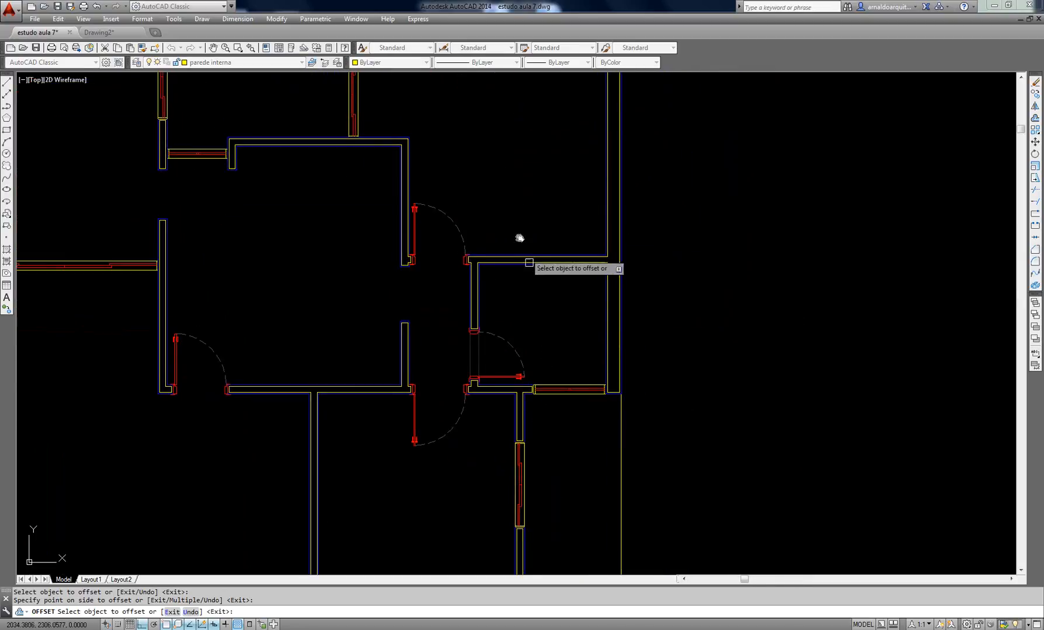
{"action": "scroll", "coordinate": [564, 352], "scroll_direction": "up", "scroll_amount": 5}
{"action": "key", "text": "Return"}
{"action": "key", "text": "Escape"}
Examine the offset wall outlines across the whole floor plan
{"action": "scroll", "coordinate": [604, 415], "scroll_direction": "down", "scroll_amount": 4}
{"action": "scroll", "coordinate": [718, 461], "scroll_direction": "up", "scroll_amount": 4}
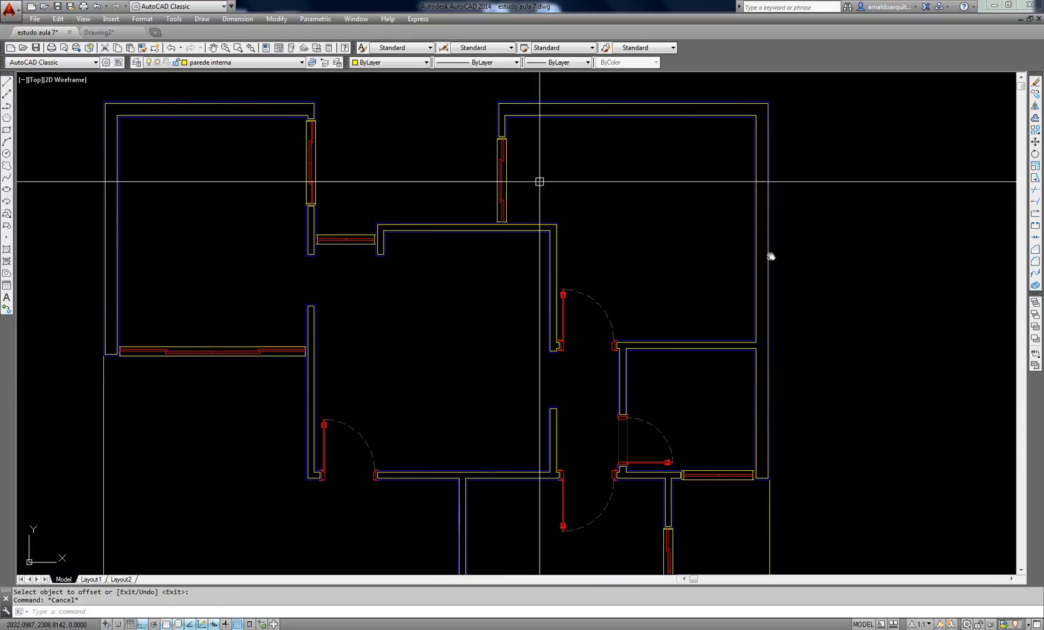
{"action": "scroll", "coordinate": [636, 326], "scroll_direction": "down", "scroll_amount": 2}
{"action": "middle_click_drag", "start_coordinate": [723, 369], "coordinate": [651, 319]}
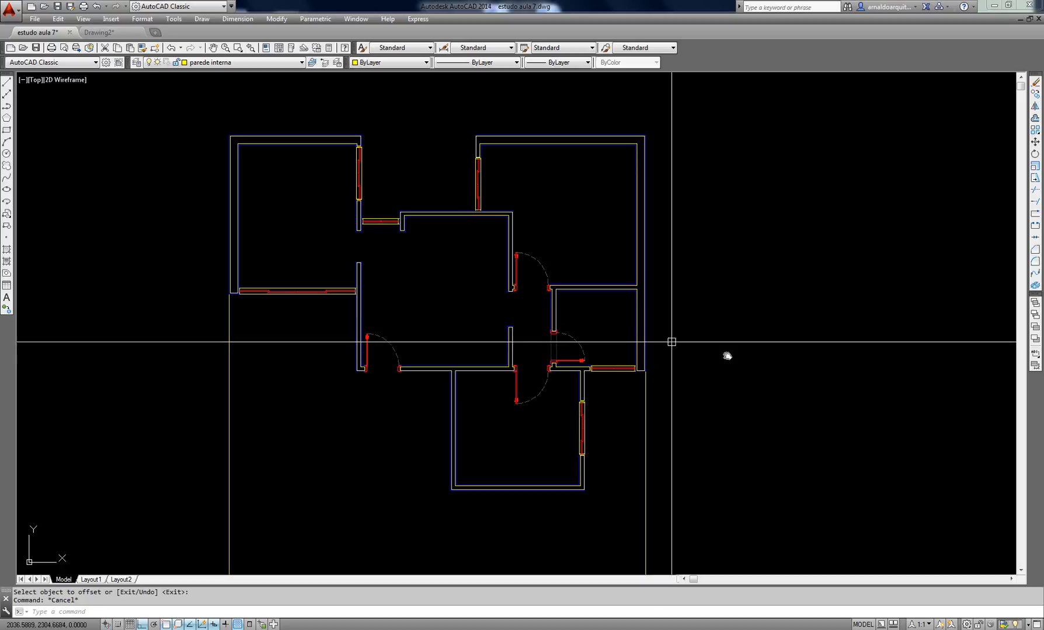
{"action": "scroll", "coordinate": [481, 220], "scroll_direction": "up", "scroll_amount": 2}
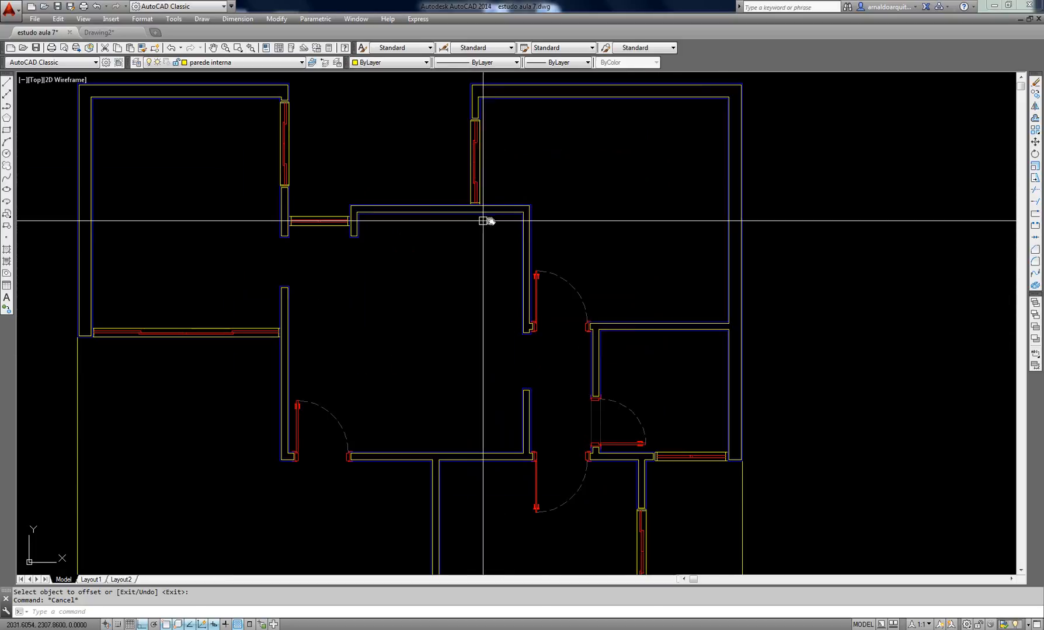
{"action": "middle_click_drag", "start_coordinate": [547, 265], "coordinate": [641, 333]}
{"action": "middle_click_drag", "start_coordinate": [416, 326], "coordinate": [380, 252]}
{"action": "scroll", "coordinate": [624, 327], "scroll_direction": "up", "scroll_amount": 4}
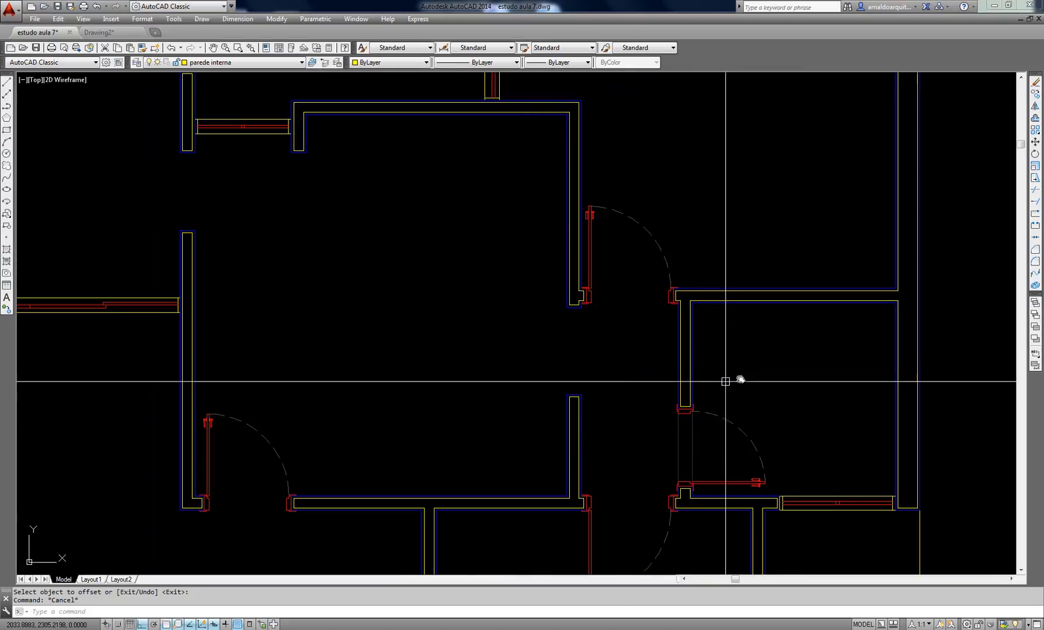
{"action": "scroll", "coordinate": [628, 254], "scroll_direction": "down", "scroll_amount": 4}
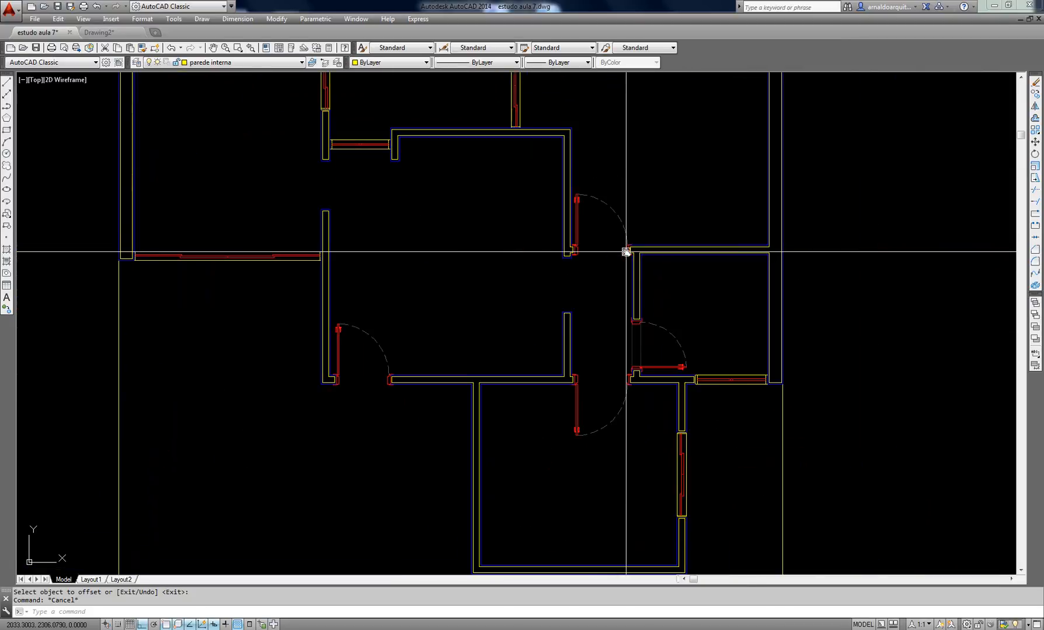
{"action": "middle_click_drag", "start_coordinate": [650, 293], "coordinate": [634, 269]}
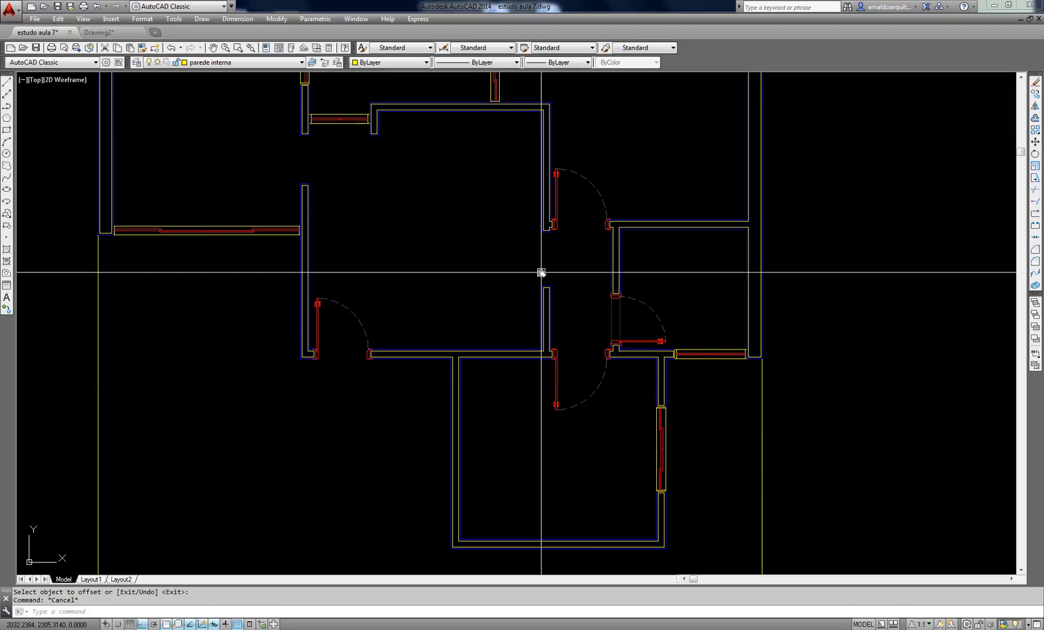
{"action": "type", "text": "o"}
{"action": "key", "text": "Return"}
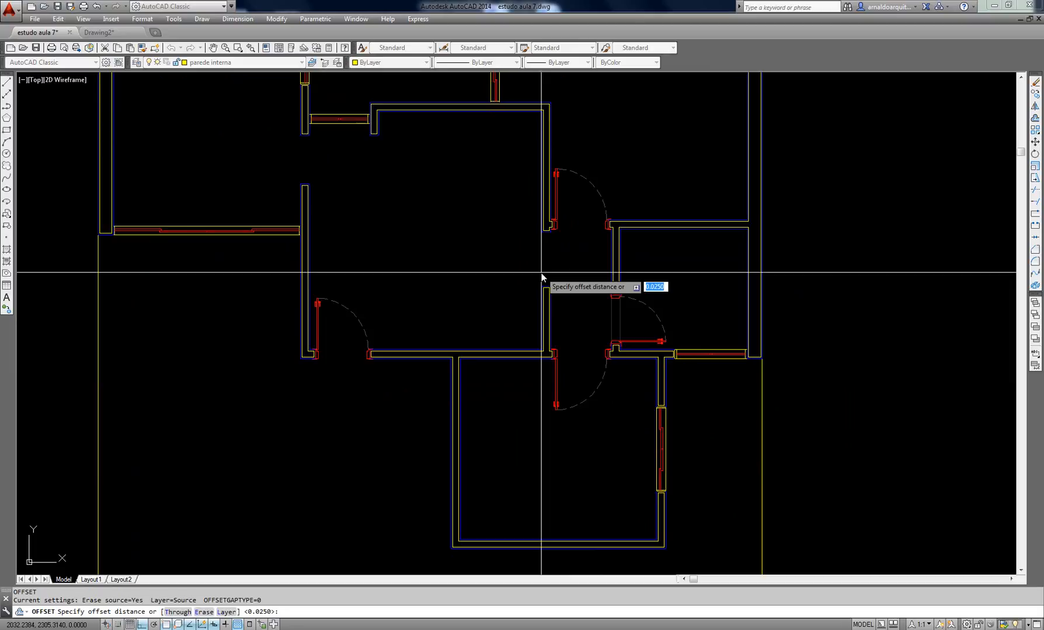
{"action": "middle_click_drag", "start_coordinate": [777, 229], "coordinate": [516, 247]}
{"action": "key", "text": "Escape"}
Draw a horizontal sample line in the empty area beside the floor plan
{"action": "type", "text": "l"}
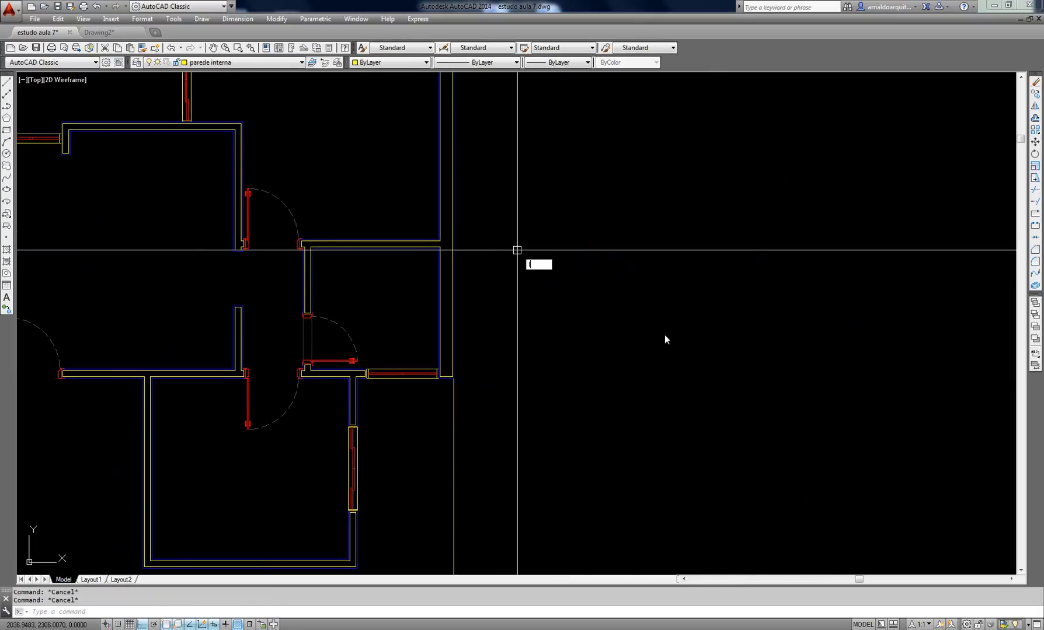
{"action": "key", "text": "Return"}
{"action": "left_click", "coordinate": [771, 315]}
{"action": "key", "text": "Escape"}
{"action": "key", "text": "Escape"}
{"action": "key", "text": "Escape"}
Offset the sample line upward repeatedly at a distance of .15, with source erasing still on, and leave the command
{"action": "type", "text": "o"}
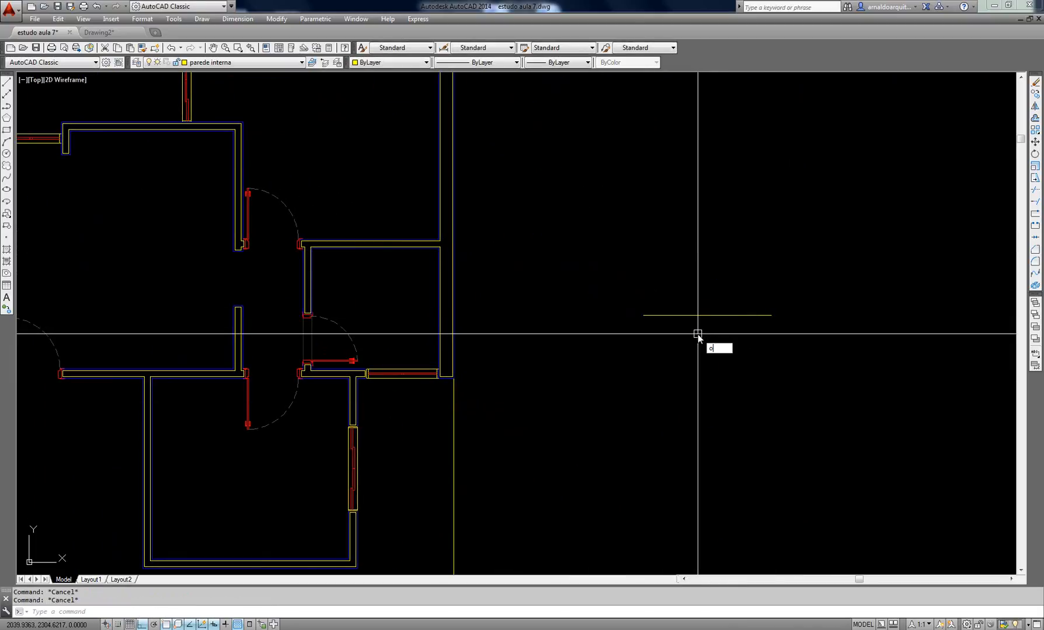
{"action": "key", "text": "Return"}
{"action": "type", "text": ".15"}
{"action": "key", "text": "Return"}
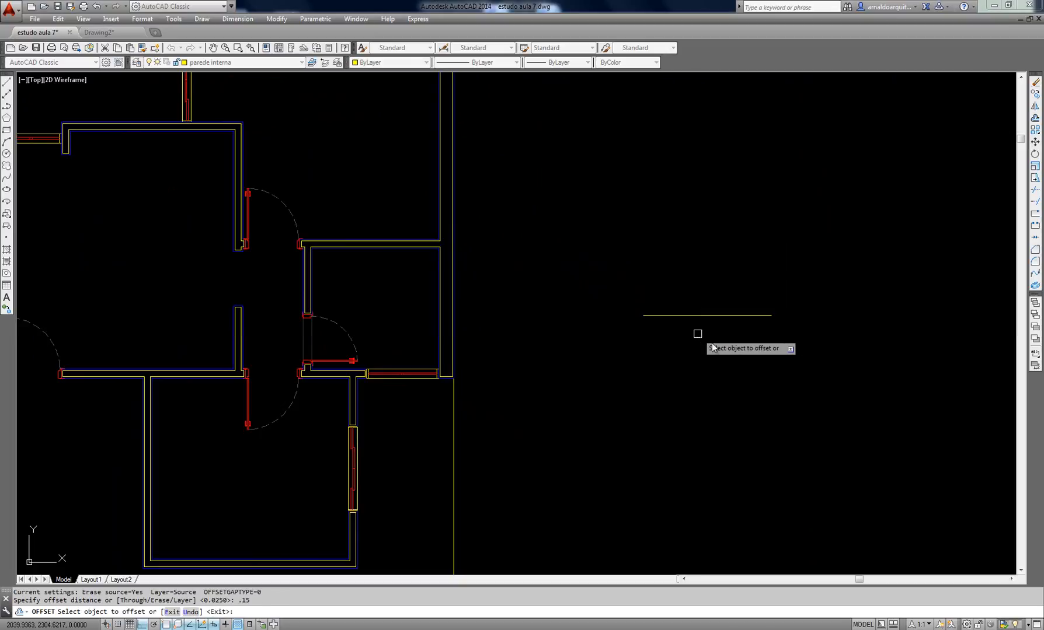
{"action": "left_click", "coordinate": [724, 316]}
{"action": "left_click", "coordinate": [735, 286]}
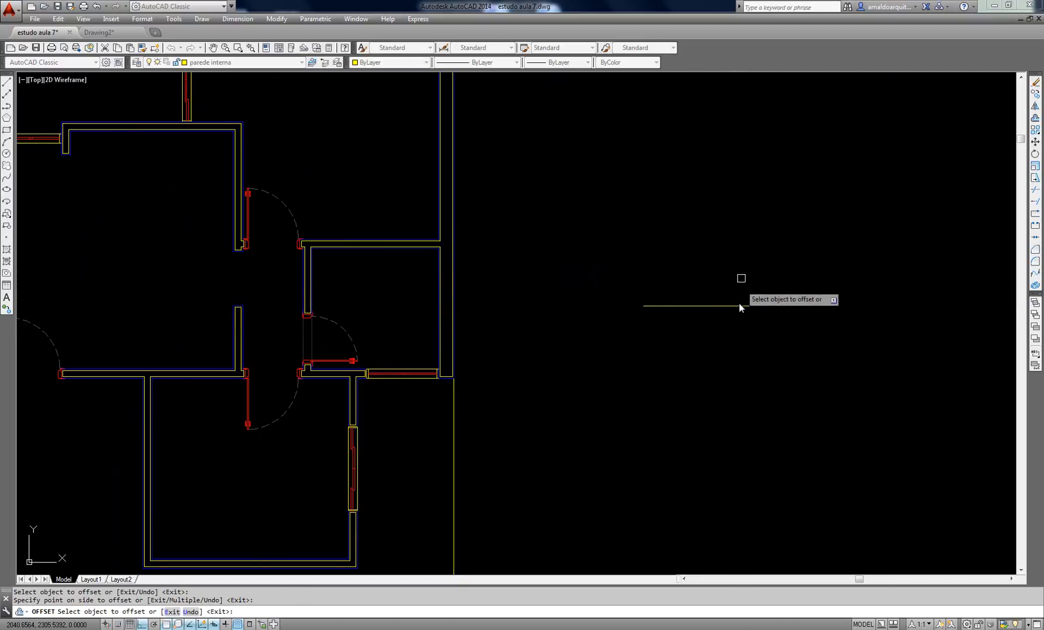
{"action": "left_click", "coordinate": [736, 306]}
{"action": "left_click", "coordinate": [737, 257]}
{"action": "left_click", "coordinate": [736, 297]}
{"action": "left_click", "coordinate": [728, 240]}
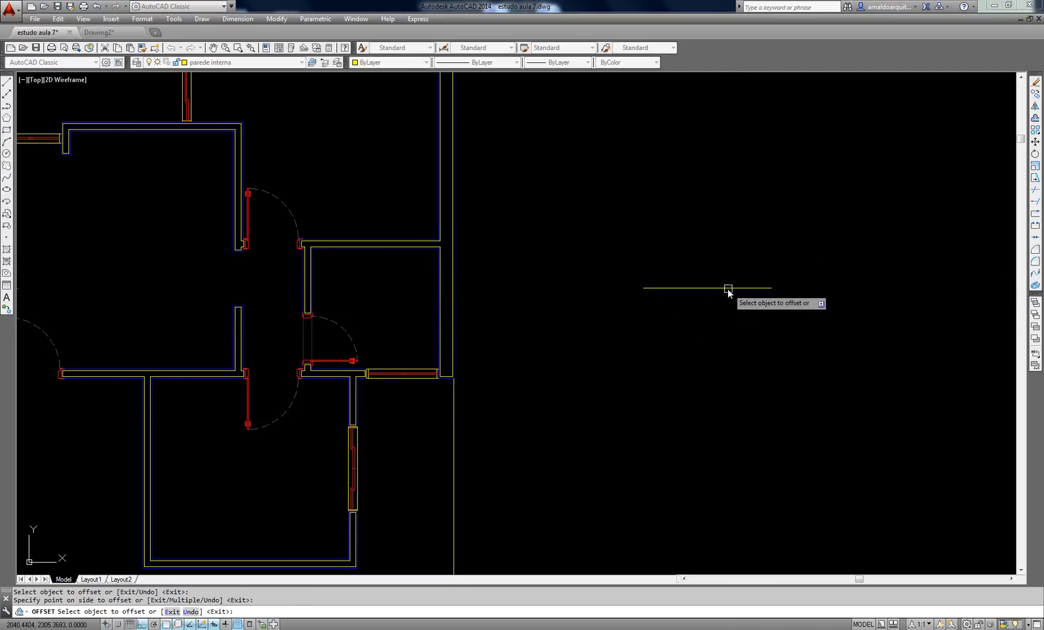
{"action": "left_click", "coordinate": [727, 289]}
{"action": "left_click", "coordinate": [725, 231]}
{"action": "left_click", "coordinate": [688, 279]}
{"action": "left_click", "coordinate": [689, 221]}
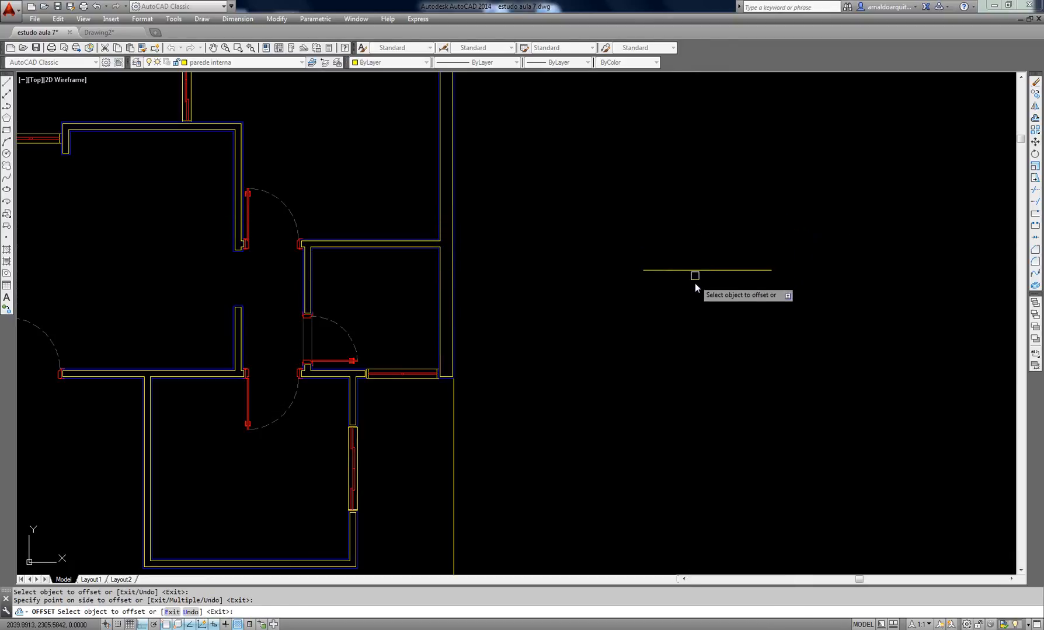
{"action": "left_click", "coordinate": [692, 273]}
{"action": "left_click", "coordinate": [682, 205]}
{"action": "left_click", "coordinate": [695, 260]}
{"action": "left_click", "coordinate": [689, 196]}
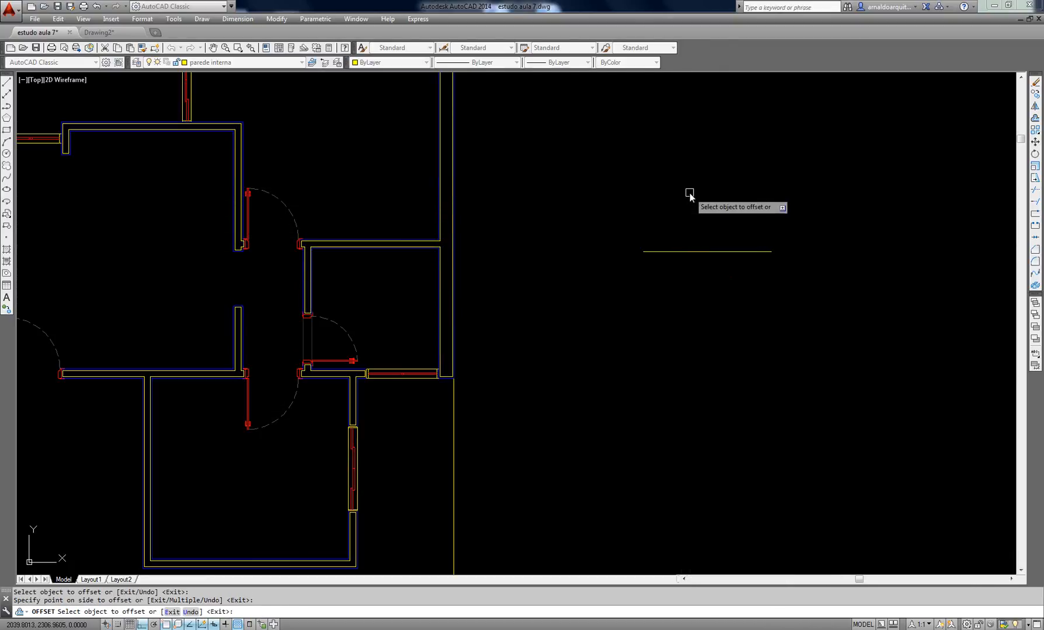
{"action": "key", "text": "Escape"}
{"action": "key", "text": "Escape"}
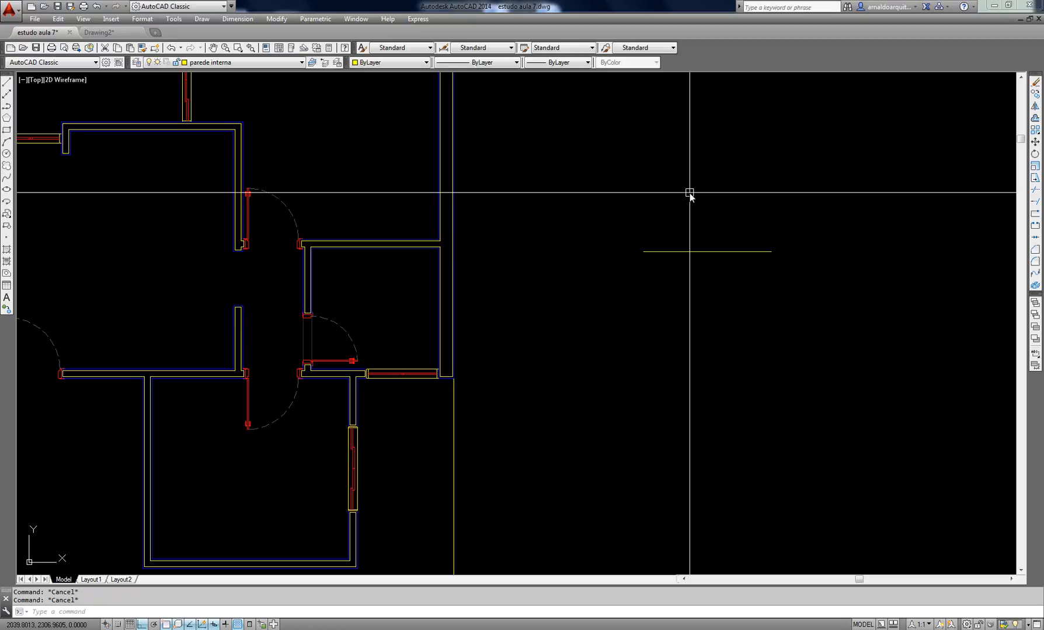
Set Offset to keep source objects and accept the .15 distance
{"action": "type", "text": "o"}
{"action": "key", "text": "Return"}
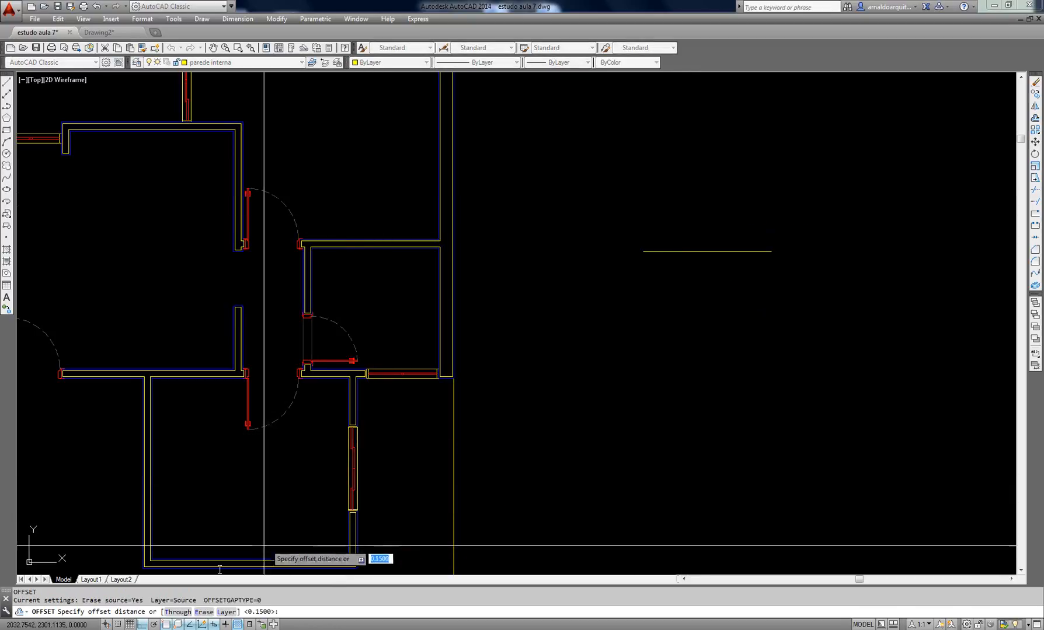
{"action": "type", "text": "e"}
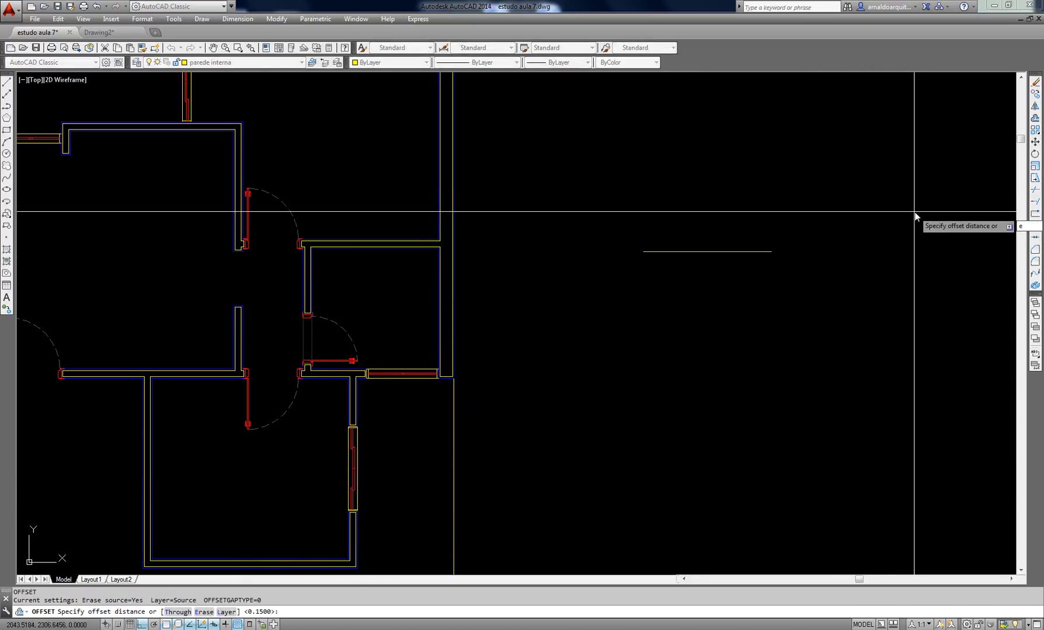
{"action": "key", "text": "Return"}
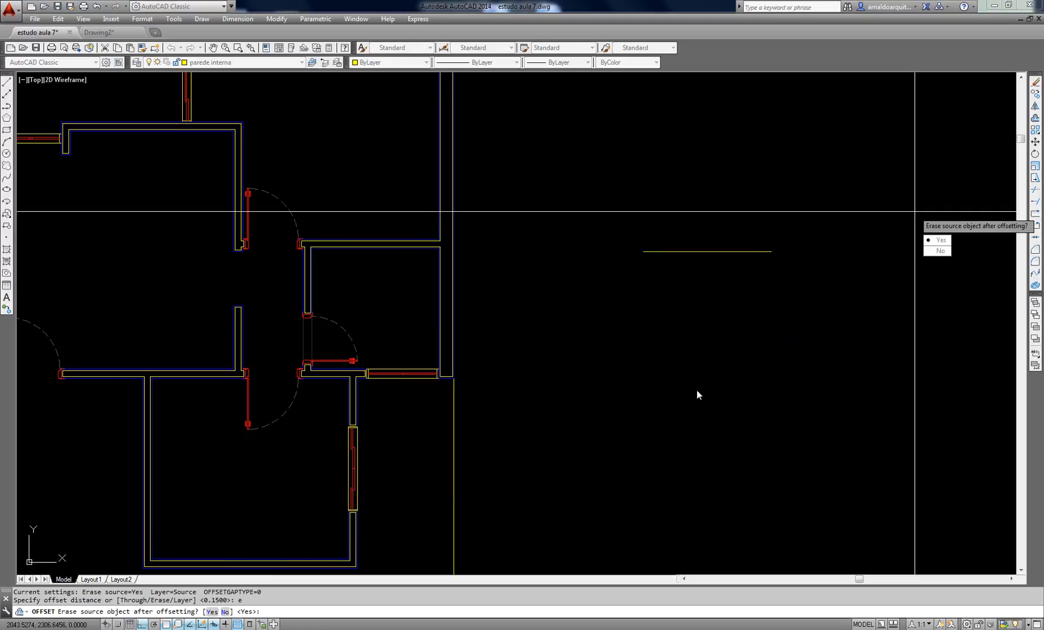
{"action": "type", "text": "n"}
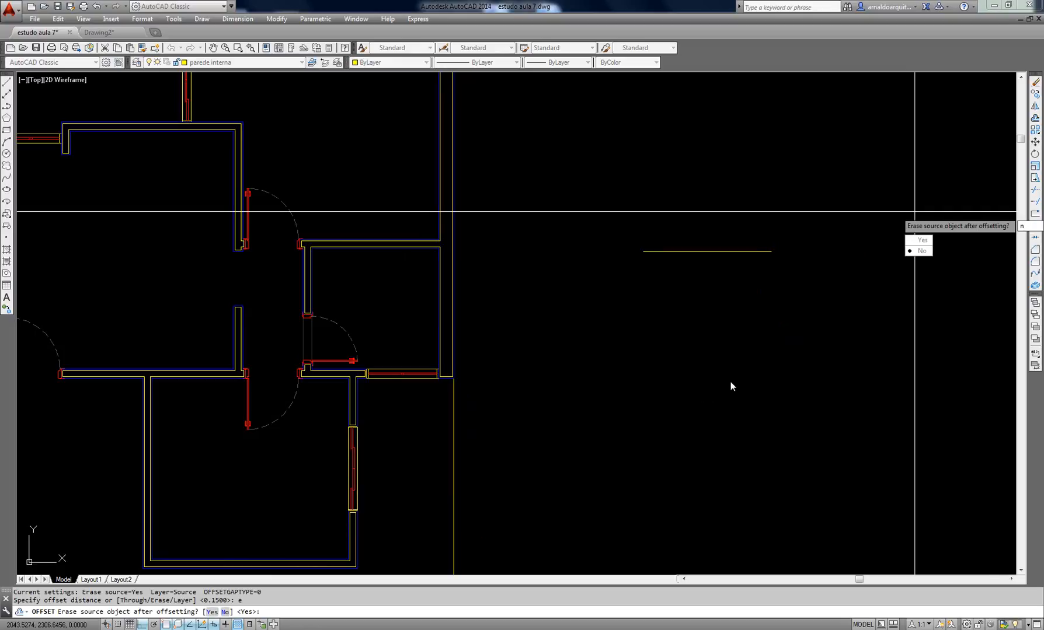
{"action": "key", "text": "Return"}
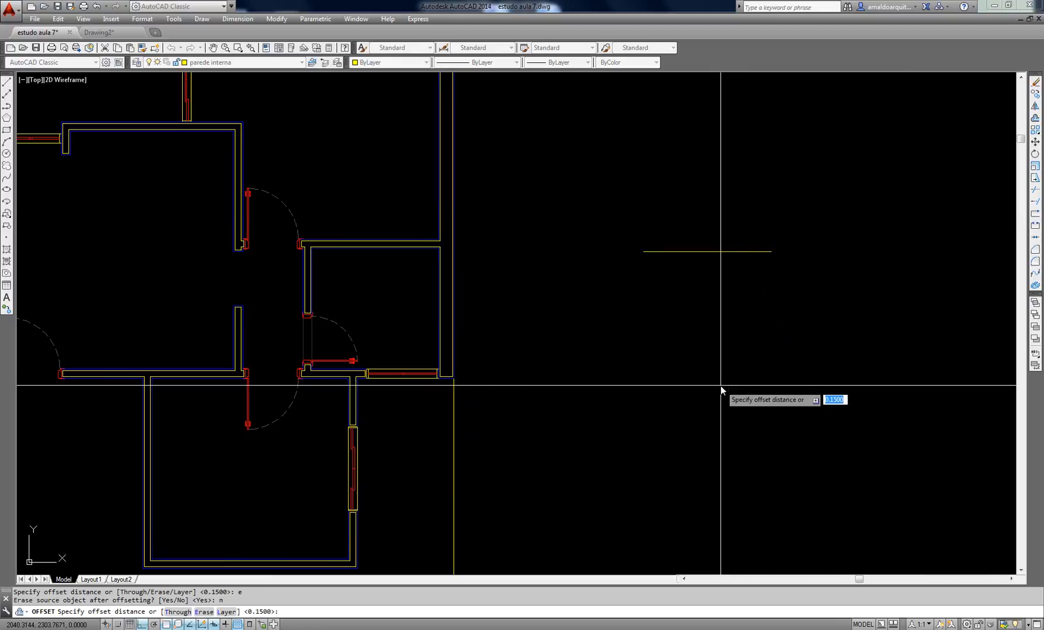
{"action": "key", "text": "Return"}
Offset the newest sample line .15 upward repeatedly to build a stack of parallel lines, and leave the command
{"action": "left_click", "coordinate": [709, 252]}
{"action": "left_click", "coordinate": [711, 234]}
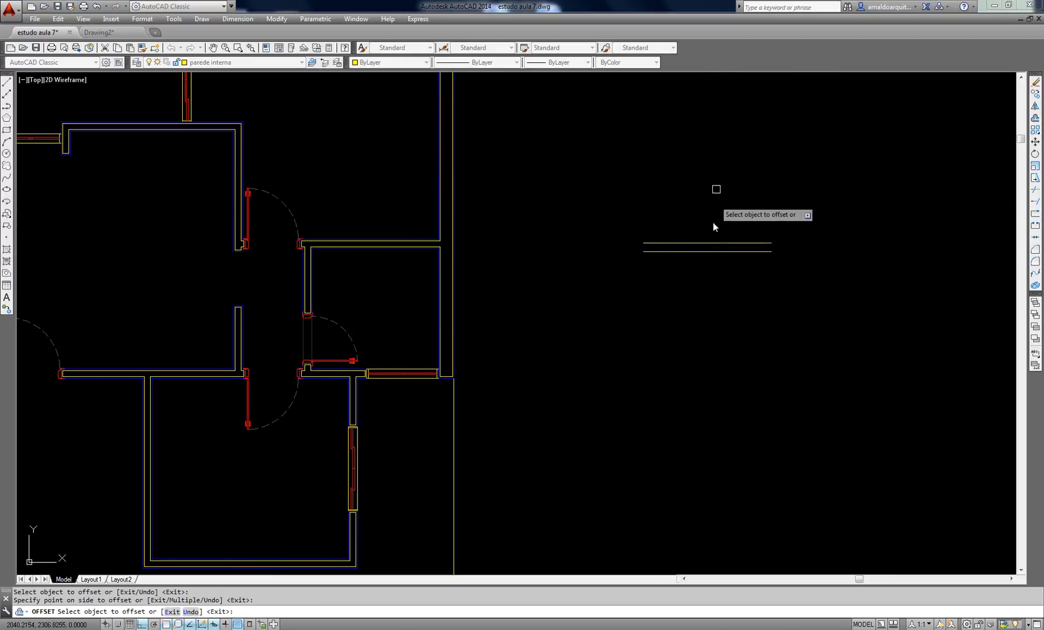
{"action": "left_click", "coordinate": [713, 242]}
{"action": "left_click", "coordinate": [713, 237]}
{"action": "left_click", "coordinate": [713, 233]}
{"action": "left_click", "coordinate": [716, 221]}
{"action": "left_click", "coordinate": [721, 225]}
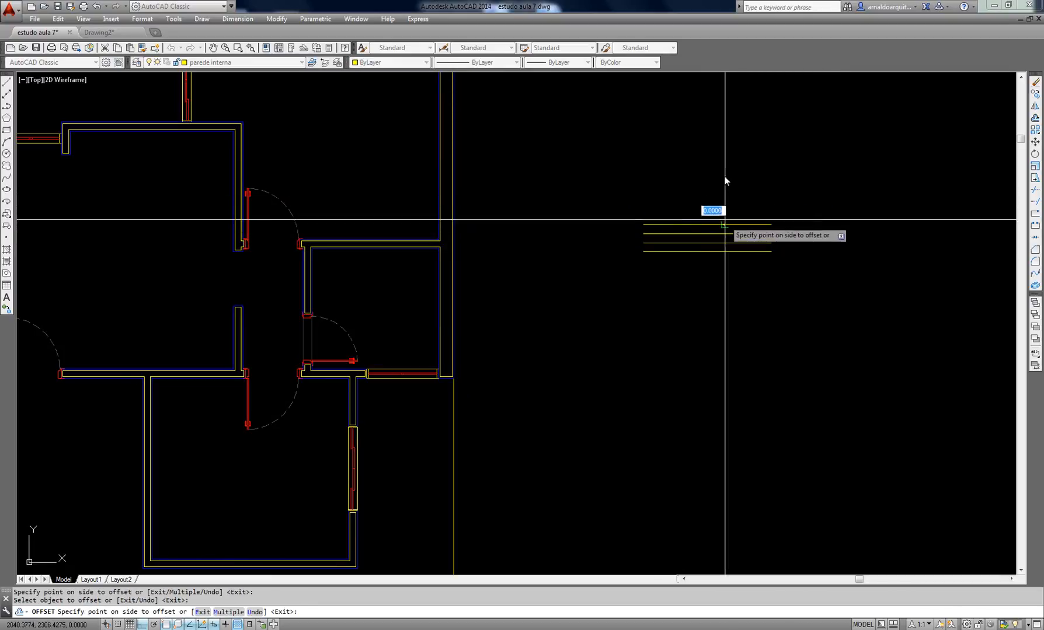
{"action": "left_click", "coordinate": [725, 221]}
{"action": "left_click", "coordinate": [727, 216]}
{"action": "left_click", "coordinate": [722, 208]}
{"action": "left_click", "coordinate": [718, 206]}
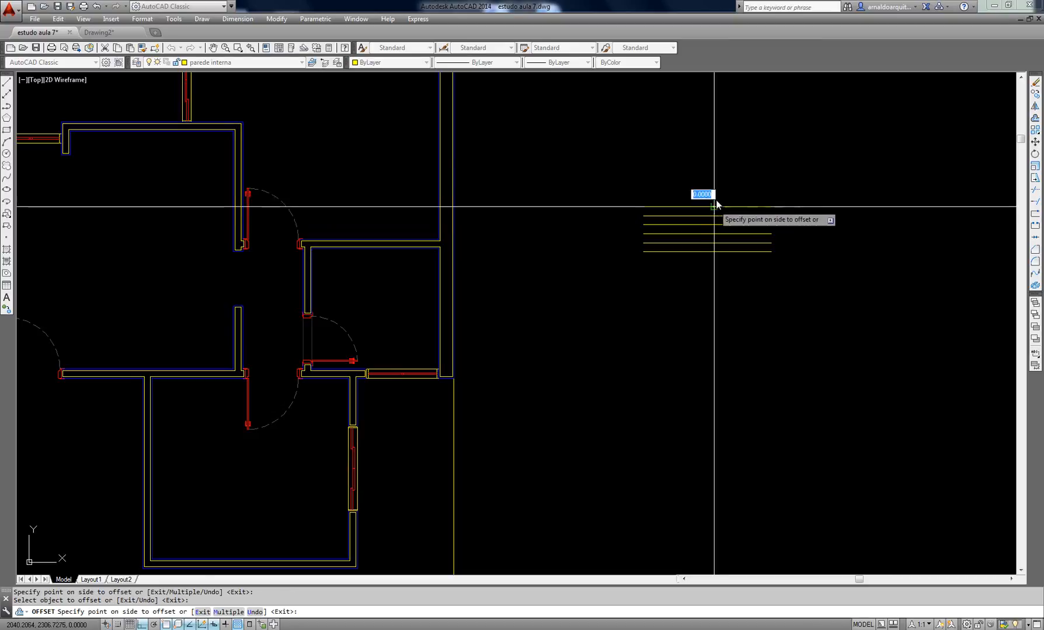
{"action": "left_click", "coordinate": [715, 197]}
{"action": "left_click", "coordinate": [715, 198]}
{"action": "left_click", "coordinate": [713, 166]}
{"action": "left_click", "coordinate": [711, 188]}
{"action": "left_click", "coordinate": [718, 169]}
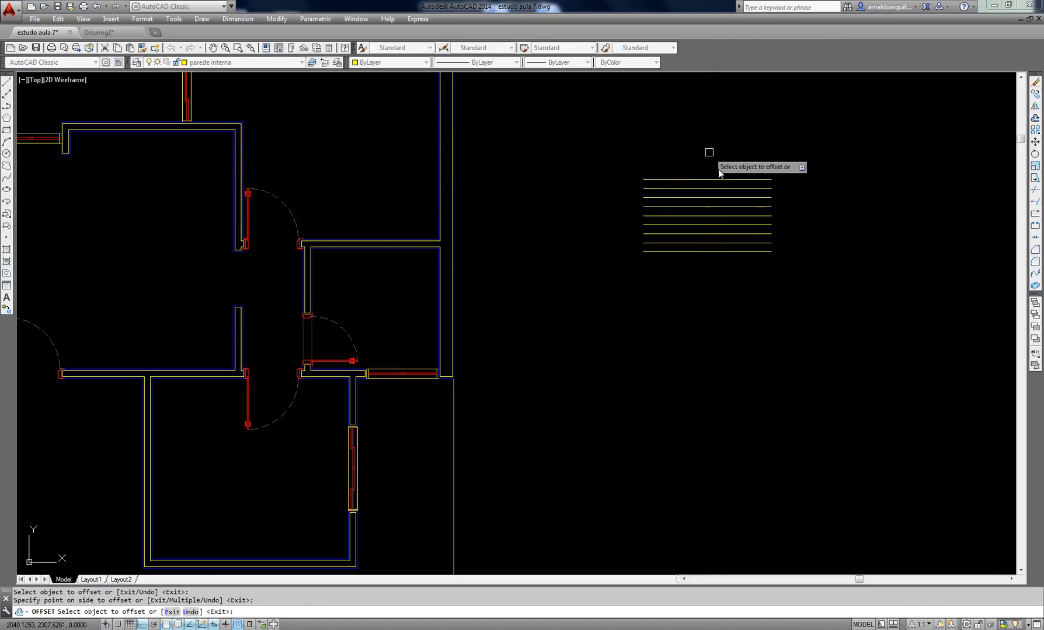
{"action": "left_click", "coordinate": [712, 179]}
{"action": "left_click", "coordinate": [710, 153]}
{"action": "key", "text": "Escape"}
Erase the whole stack of sample lines beside the floor plan
{"action": "middle_click_drag", "start_coordinate": [775, 207], "coordinate": [789, 205]}
{"action": "left_click", "coordinate": [816, 169]}
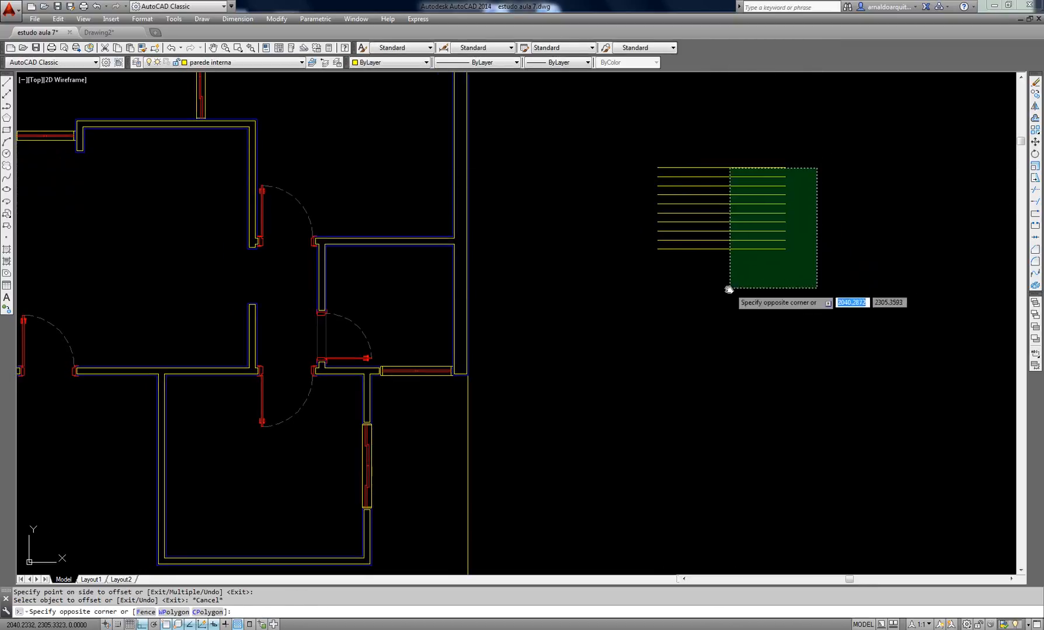
{"action": "left_click", "coordinate": [725, 289]}
{"action": "middle_click_drag", "start_coordinate": [649, 281], "coordinate": [660, 282]}
{"action": "key", "text": "Delete"}
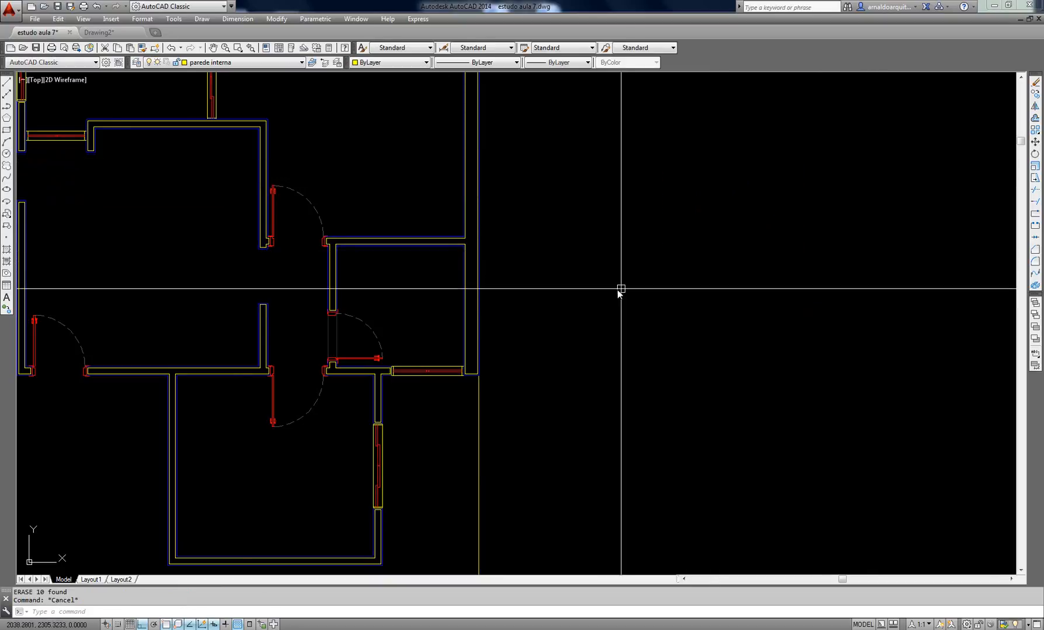
{"action": "scroll", "coordinate": [619, 289], "scroll_direction": "down", "scroll_amount": 2}
{"action": "middle_click_drag", "start_coordinate": [498, 293], "coordinate": [568, 290]}
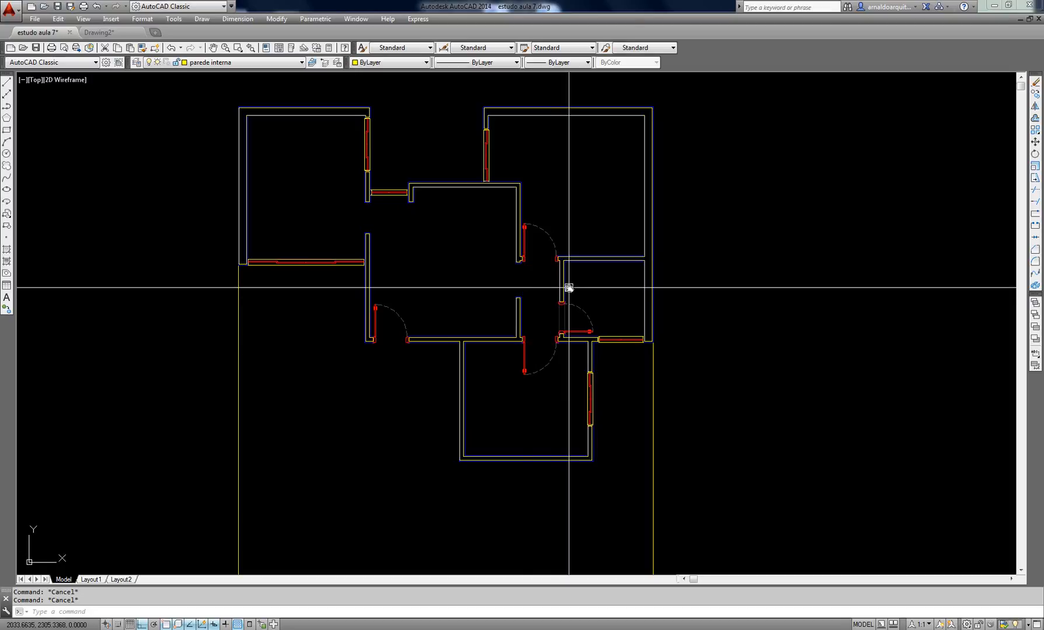
{"action": "middle_click_drag", "start_coordinate": [500, 261], "coordinate": [511, 274]}
{"action": "key", "text": "Return"}
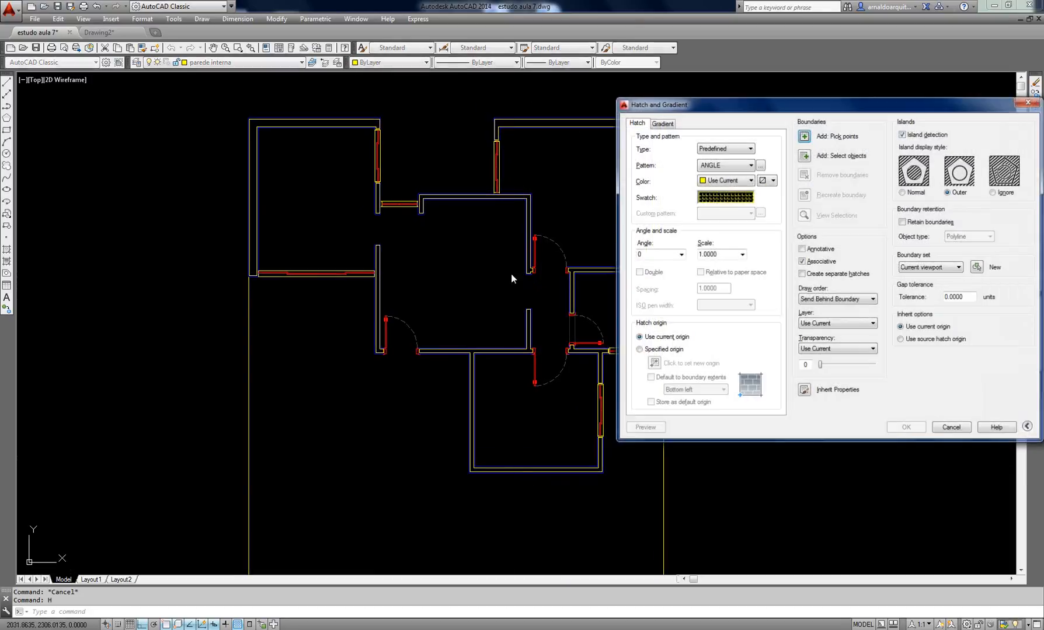
{"action": "key", "text": "Escape"}
{"action": "key", "text": "Escape"}
{"action": "middle_click_drag", "start_coordinate": [382, 136], "coordinate": [335, 132]}
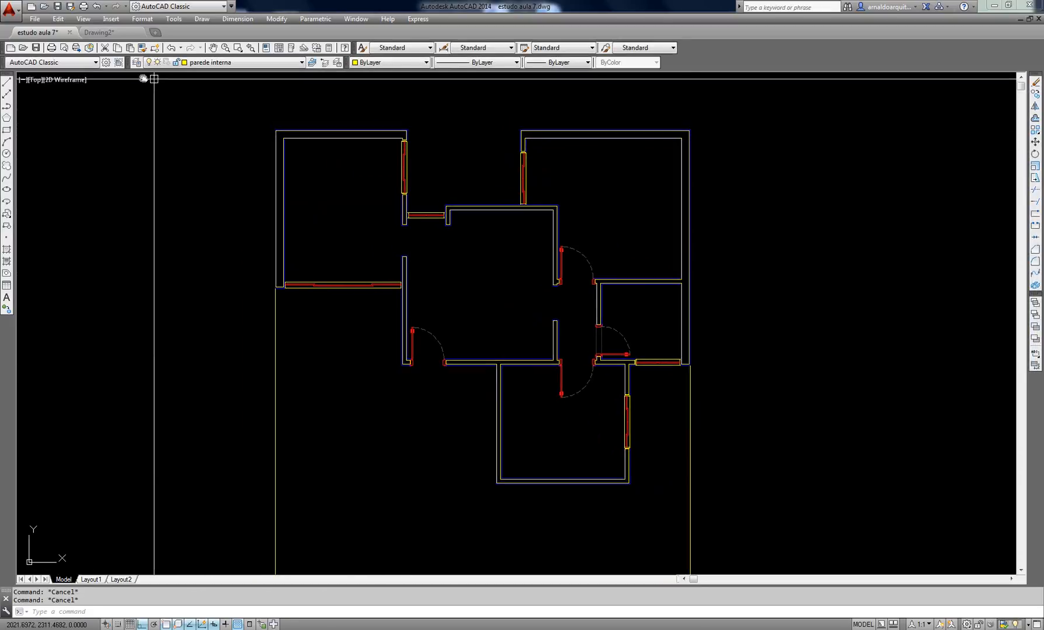
Create a layer named Hatch parde with color 253 and make it the current layer
{"action": "left_click", "coordinate": [136, 63]}
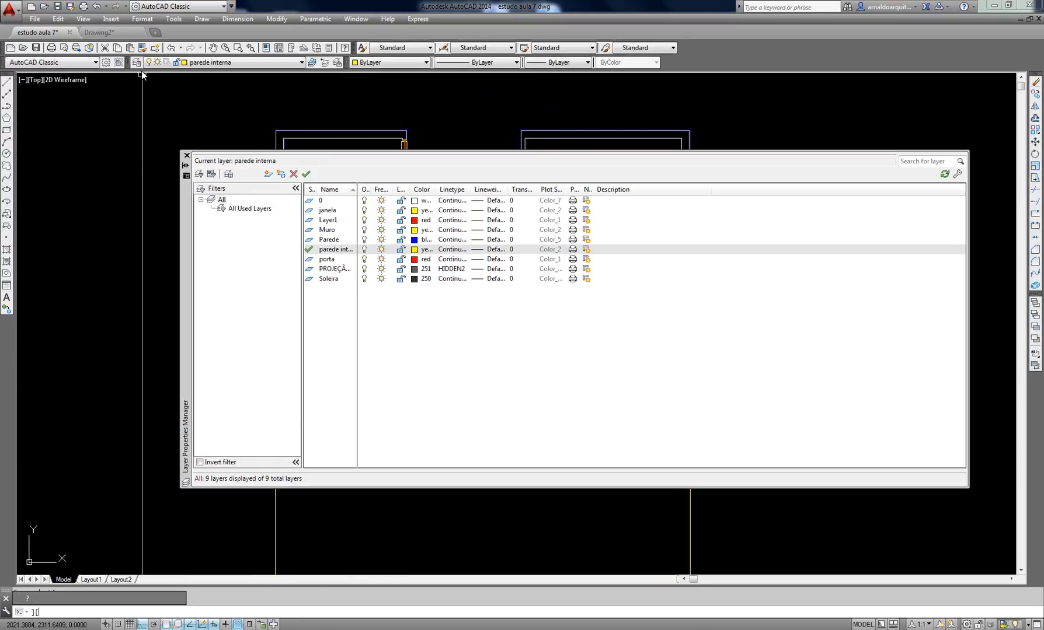
{"action": "left_click", "coordinate": [268, 174]}
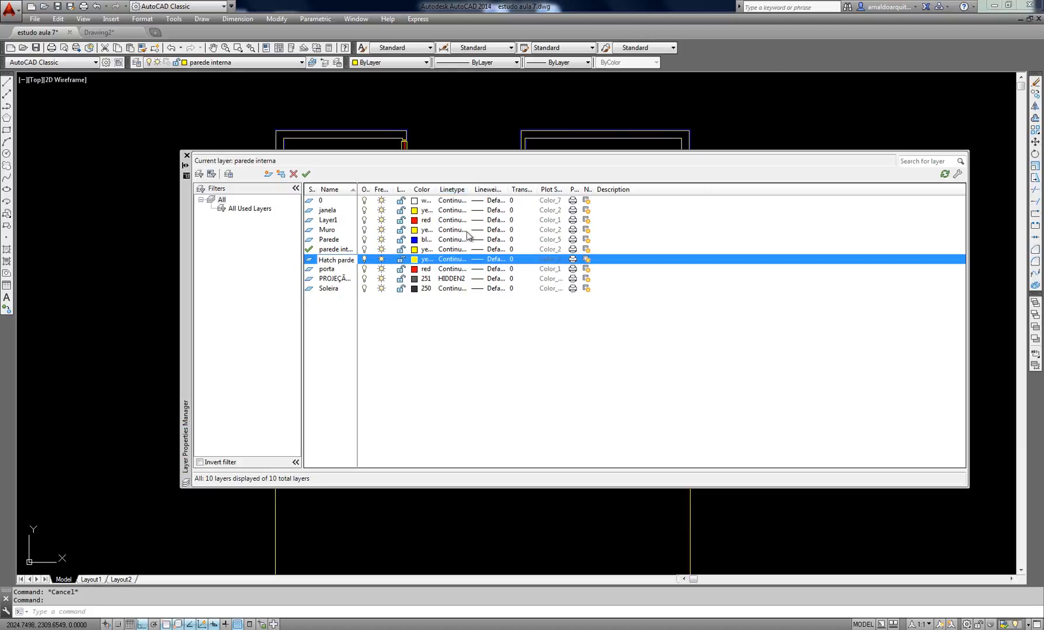
{"action": "left_click", "coordinate": [414, 260]}
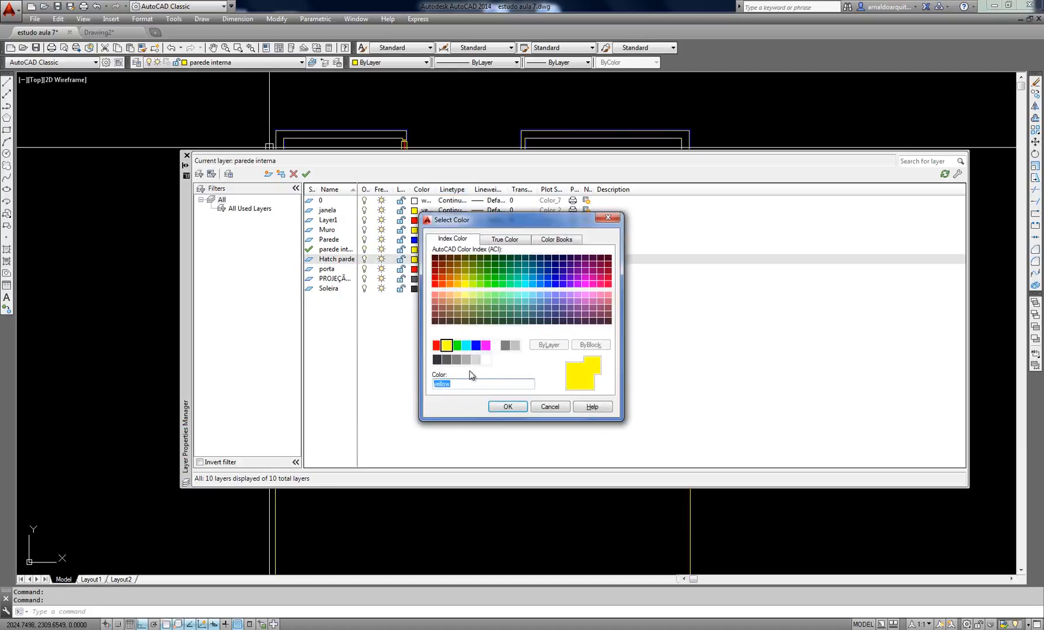
{"action": "left_click", "coordinate": [450, 360]}
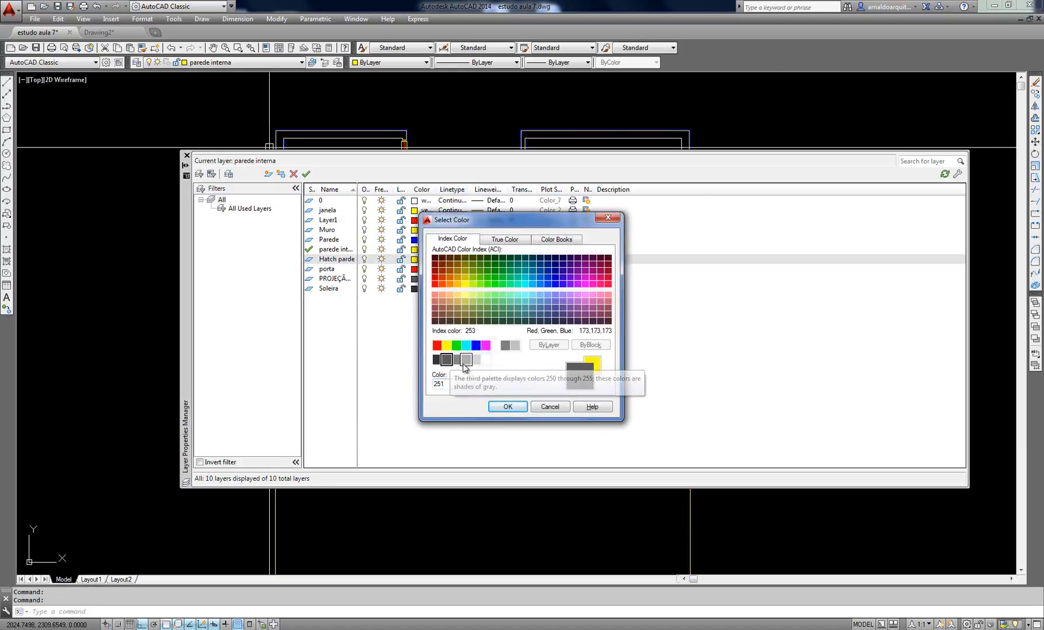
{"action": "left_click", "coordinate": [464, 360]}
{"action": "left_click", "coordinate": [457, 361]}
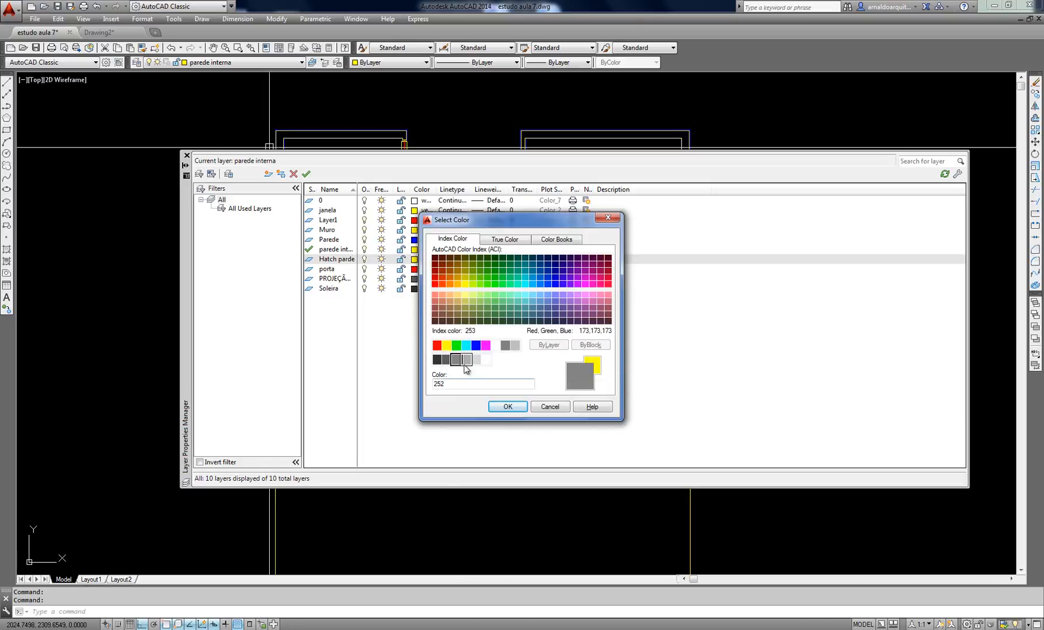
{"action": "left_click", "coordinate": [465, 362]}
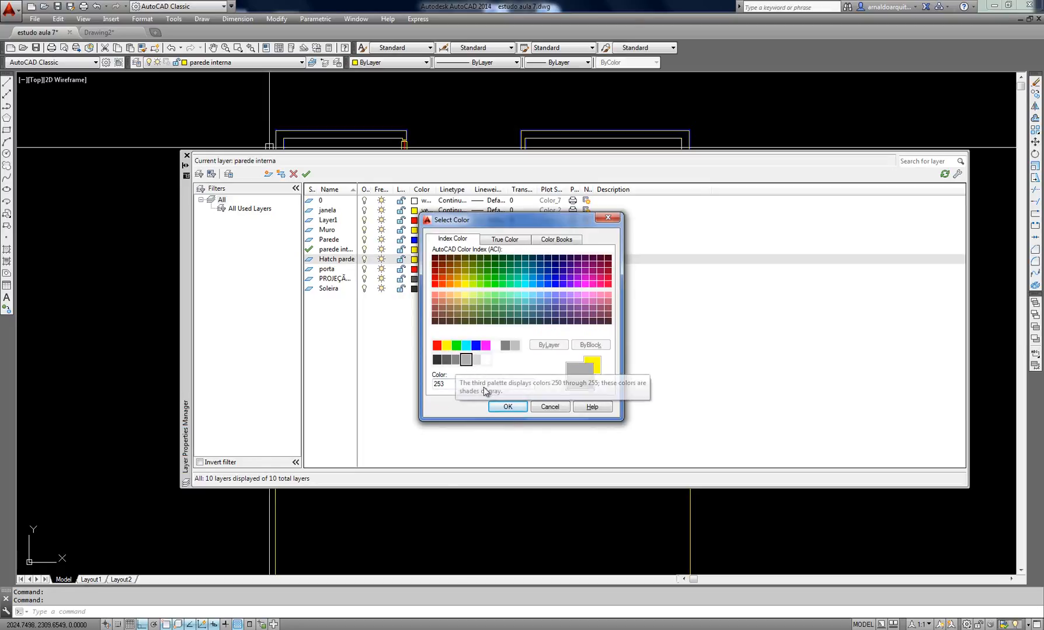
{"action": "left_click", "coordinate": [507, 408]}
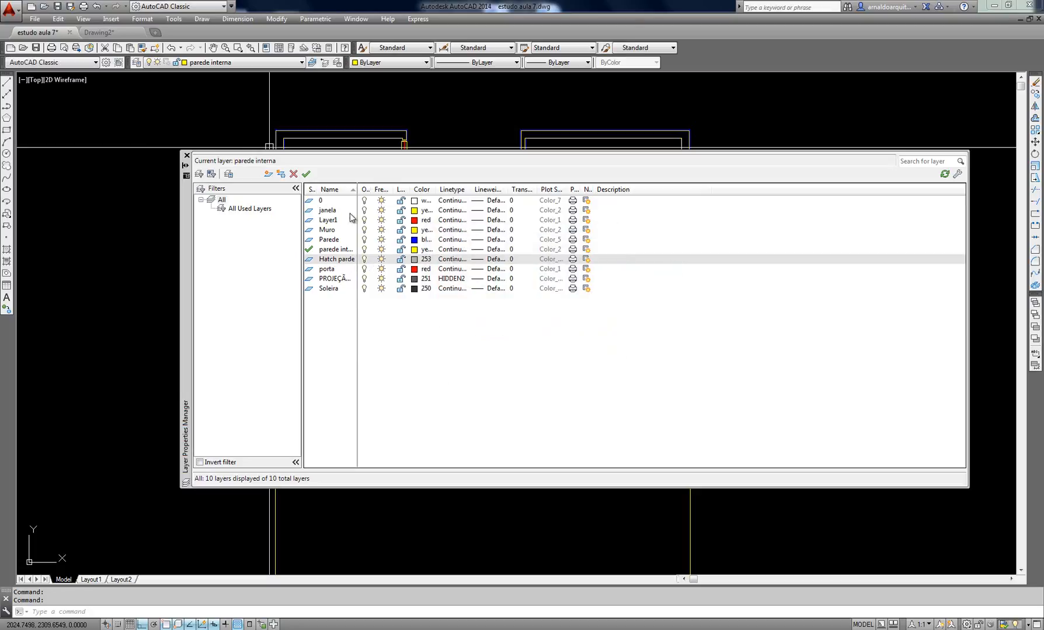
{"action": "left_click", "coordinate": [306, 175]}
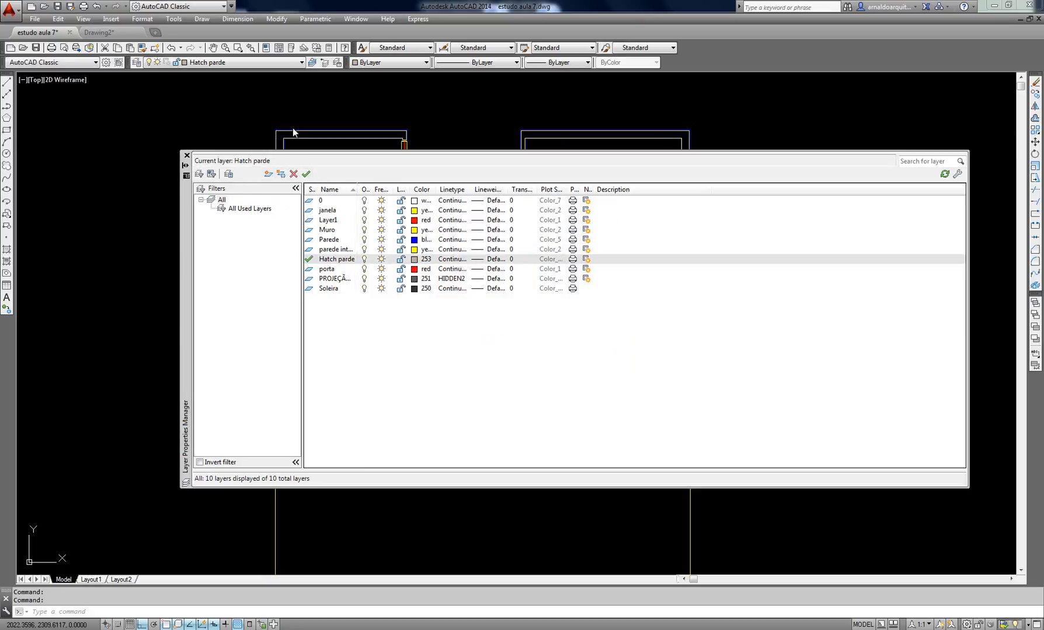
{"action": "left_click", "coordinate": [186, 157]}
Start a hatch and choose the predefined SOLID pattern for it
{"action": "middle_click_drag", "start_coordinate": [355, 157], "coordinate": [363, 203]}
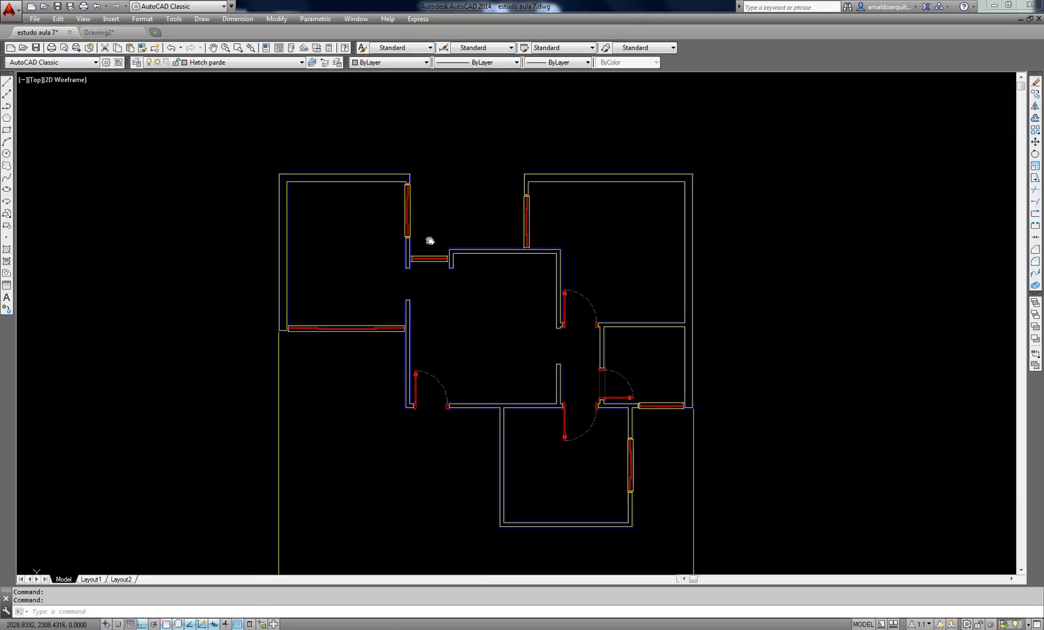
{"action": "key", "text": "Return"}
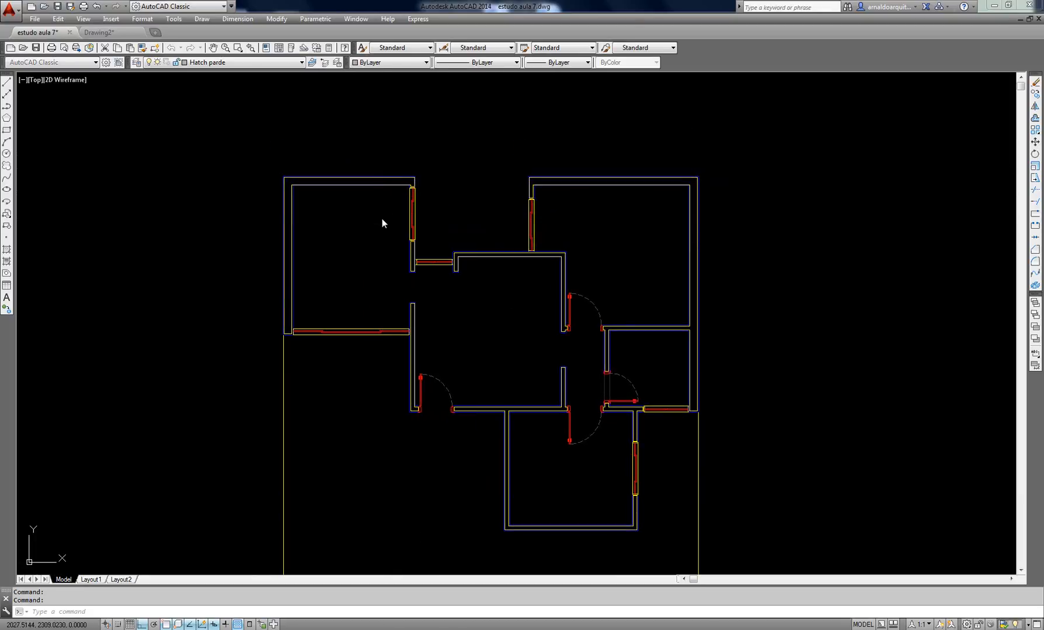
{"action": "mouse_move", "coordinate": [768, 100]}
{"action": "left_mouse_down"}
{"action": "mouse_move", "coordinate": [476, 109]}
{"action": "mouse_move", "coordinate": [633, 124]}
{"action": "left_mouse_up"}
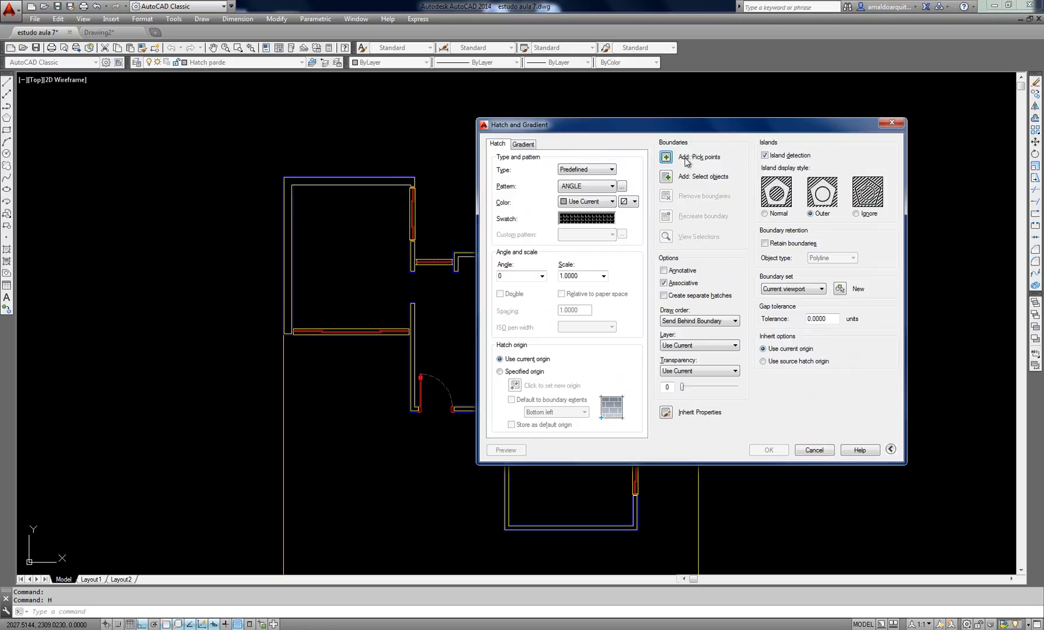
{"action": "left_click", "coordinate": [666, 158]}
{"action": "key", "text": "Escape"}
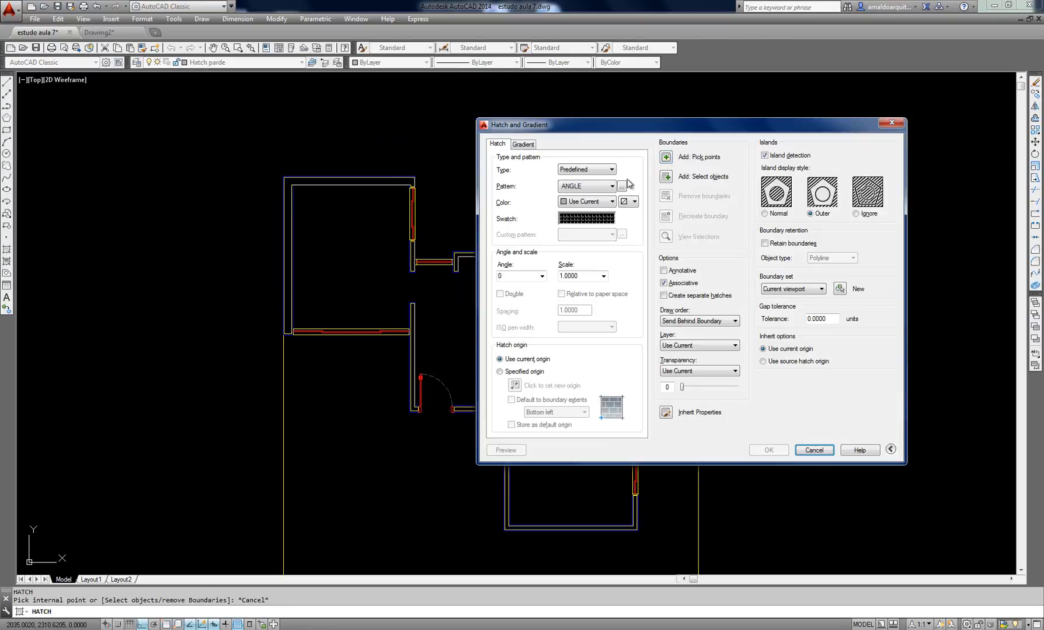
{"action": "left_click", "coordinate": [595, 186]}
{"action": "left_click", "coordinate": [591, 174]}
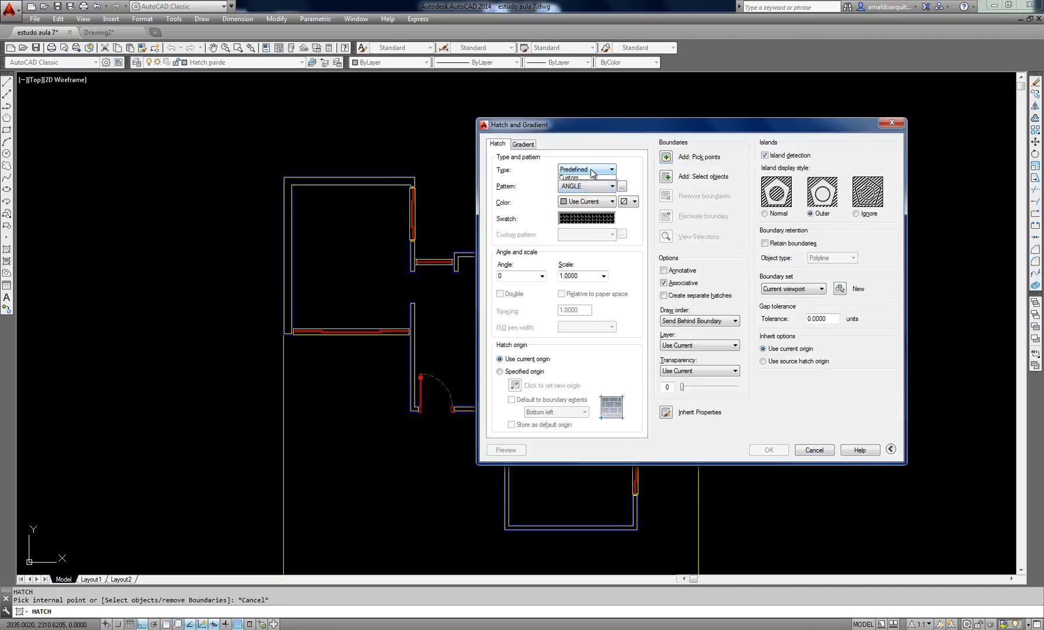
{"action": "left_click", "coordinate": [592, 174]}
{"action": "left_click", "coordinate": [593, 188]}
{"action": "scroll", "coordinate": [615, 209], "scroll_direction": "up", "scroll_amount": 1}
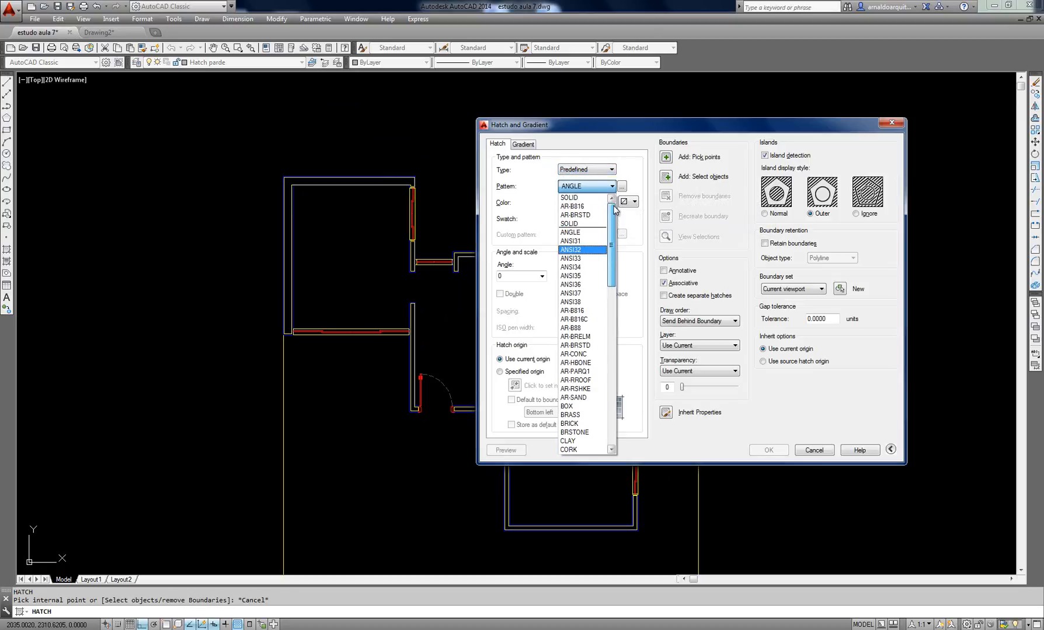
{"action": "left_click", "coordinate": [578, 197]}
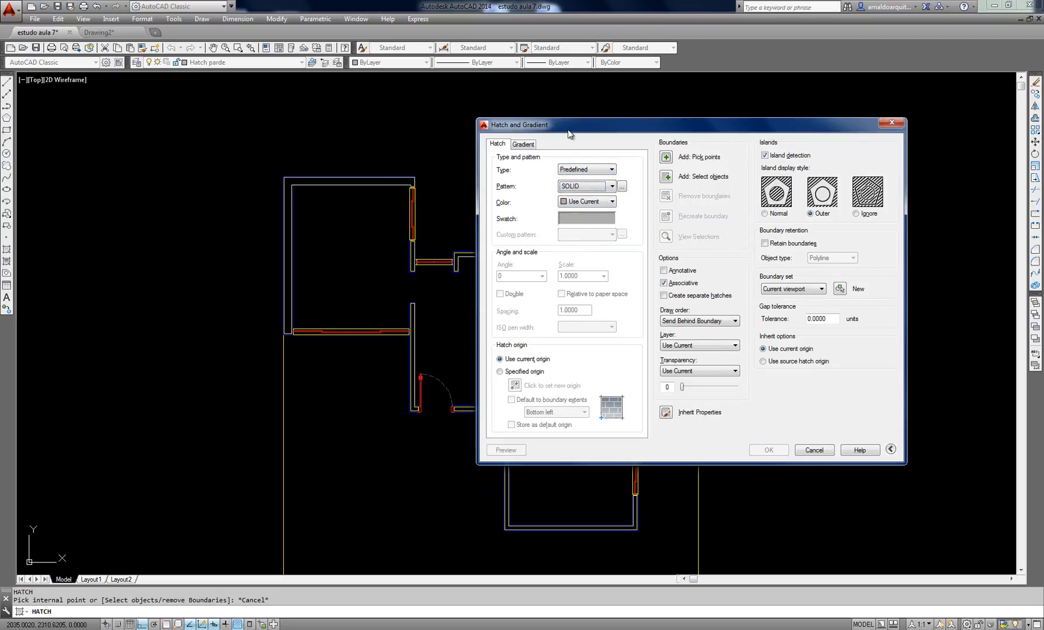
Look through the color choices offered for the solid hatch, keeping the hatch dialog clear of the floor plan
{"action": "left_click_drag", "start_coordinate": [569, 134], "coordinate": [582, 134]}
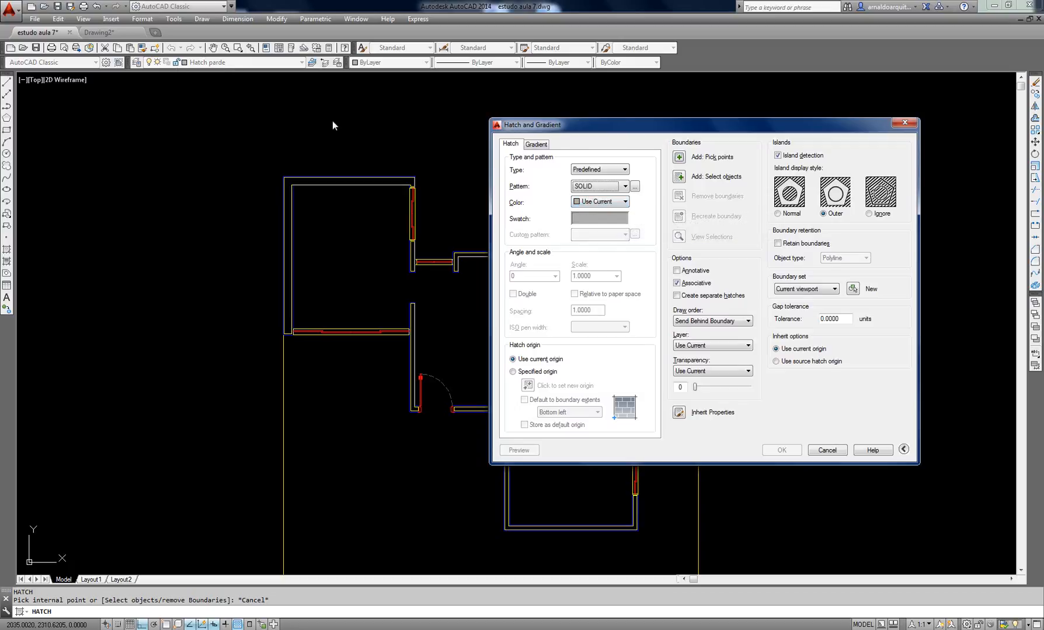
{"action": "left_click_drag", "start_coordinate": [633, 133], "coordinate": [638, 122]}
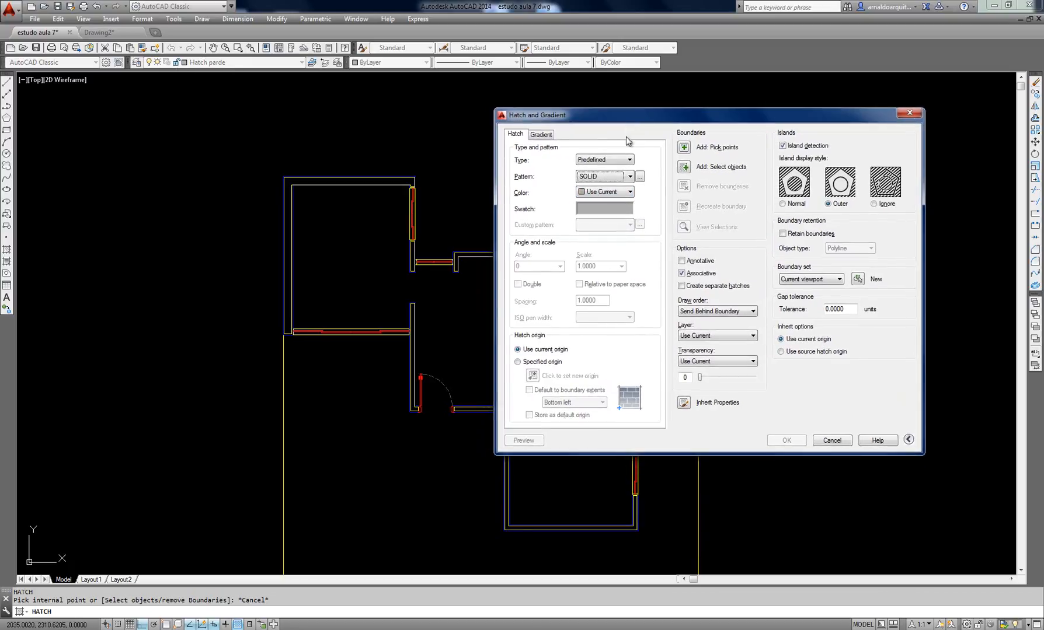
{"action": "left_click", "coordinate": [629, 192]}
{"action": "key", "text": "Down"}
{"action": "key", "text": "Down"}
{"action": "key", "text": "Down"}
{"action": "key", "text": "Down"}
{"action": "key", "text": "Down"}
{"action": "key", "text": "Down"}
{"action": "key", "text": "Down"}
{"action": "key", "text": "Down"}
{"action": "key", "text": "Down"}
{"action": "key", "text": "Down"}
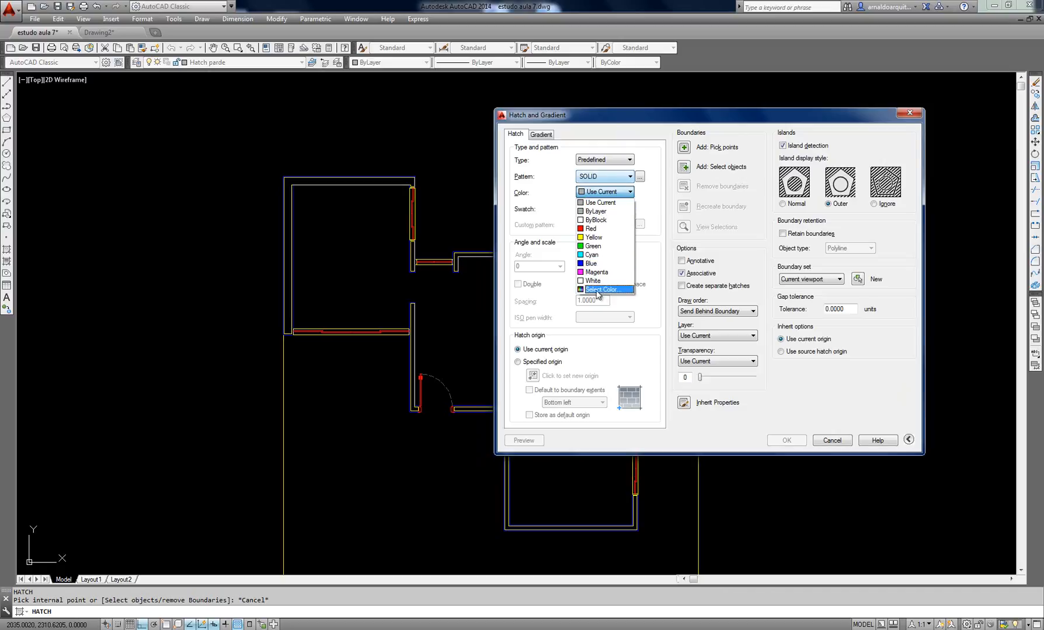
{"action": "left_click", "coordinate": [640, 115]}
{"action": "left_click_drag", "start_coordinate": [598, 113], "coordinate": [688, 112]}
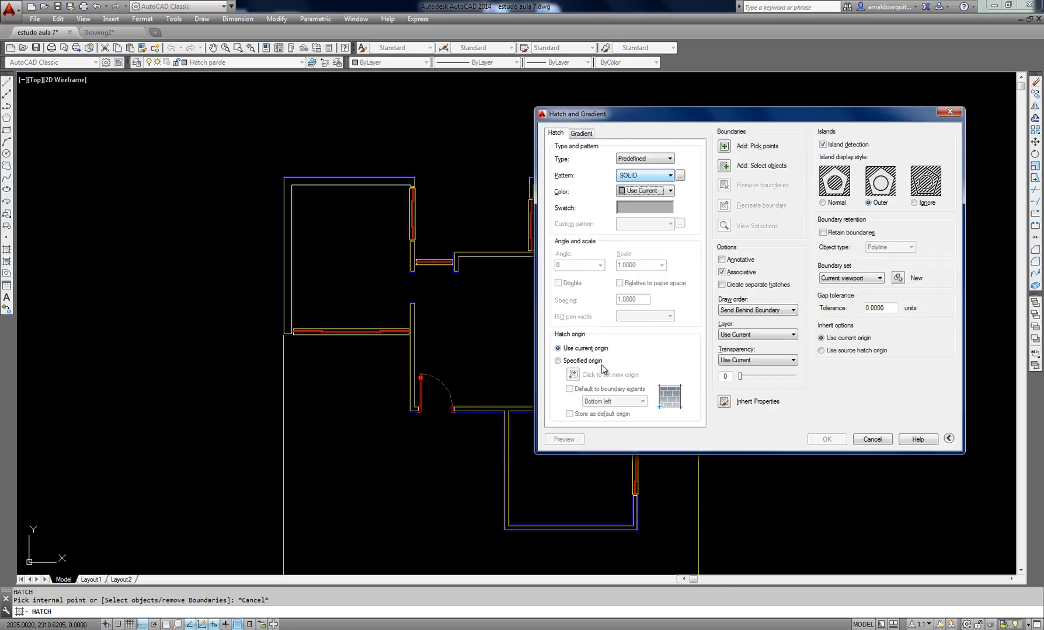
{"action": "left_click_drag", "start_coordinate": [766, 112], "coordinate": [765, 112]}
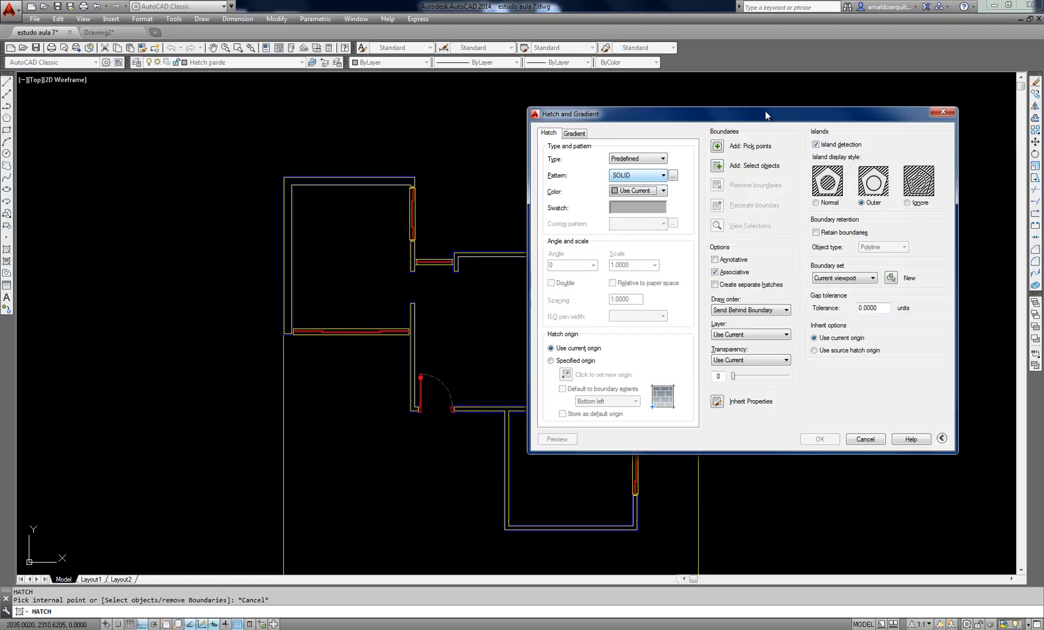
{"action": "left_click_drag", "start_coordinate": [765, 115], "coordinate": [722, 118]}
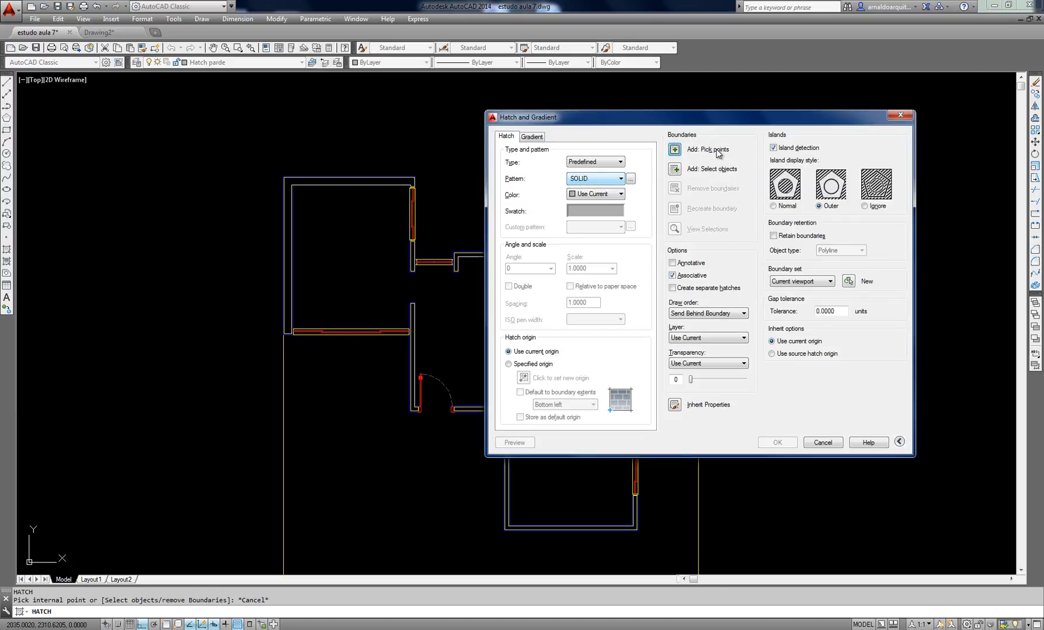
Try to hatch the inside of the upper-left room's wall with the SOLID pattern by picking an internal point
{"action": "left_click", "coordinate": [675, 150]}
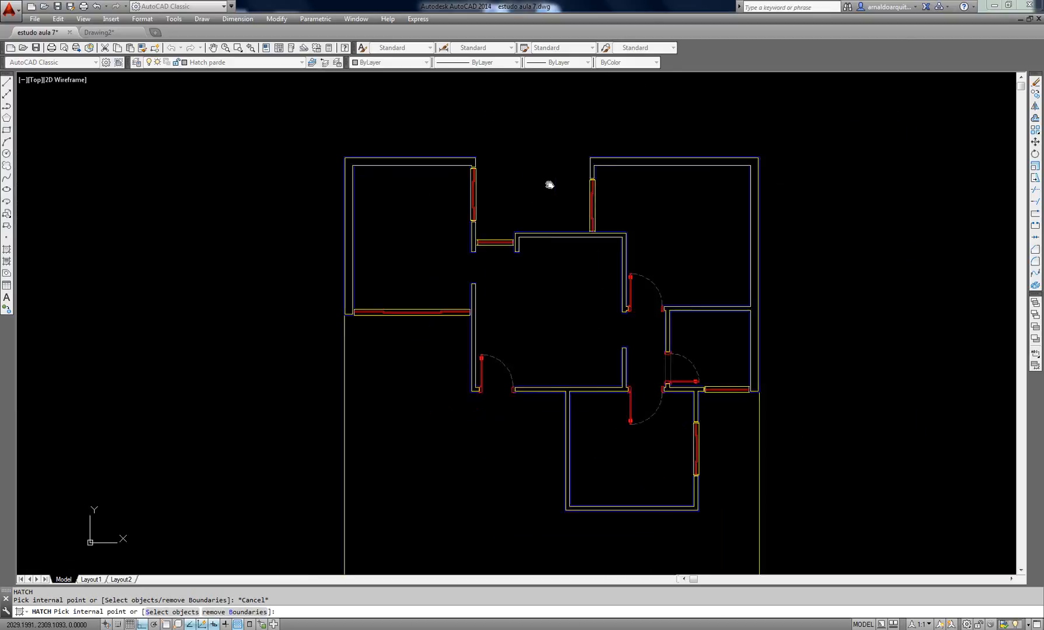
{"action": "scroll", "coordinate": [452, 177], "scroll_direction": "up", "scroll_amount": 5}
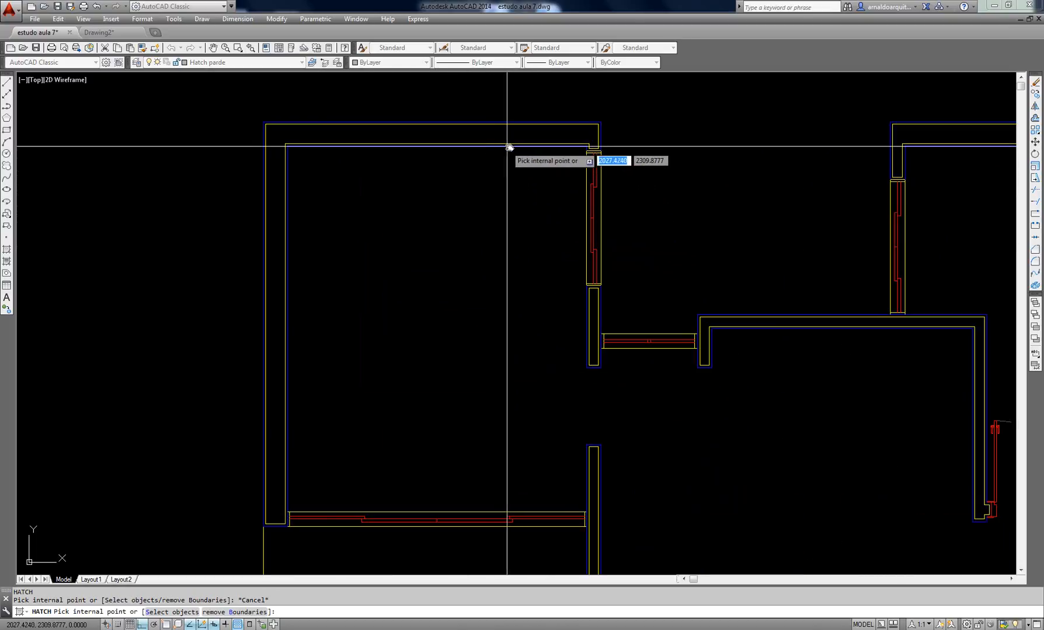
{"action": "mouse_move", "coordinate": [784, 151]}
{"action": "middle_mouse_down"}
{"action": "mouse_move", "coordinate": [969, 144]}
{"action": "mouse_move", "coordinate": [908, 168]}
{"action": "middle_mouse_up"}
{"action": "middle_click_drag", "start_coordinate": [808, 175], "coordinate": [847, 179]}
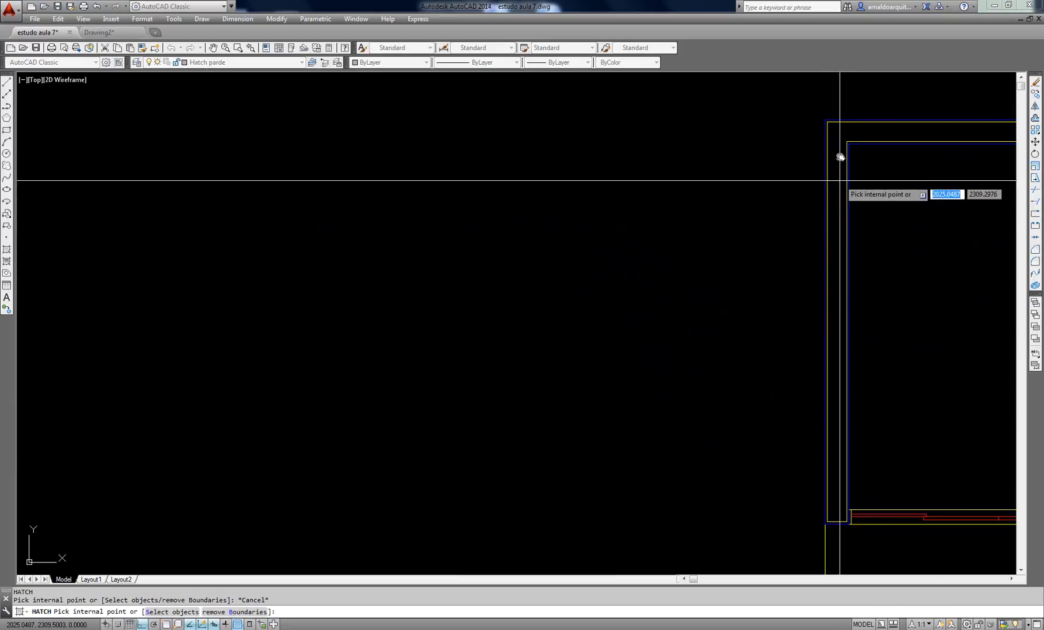
{"action": "left_click", "coordinate": [949, 133]}
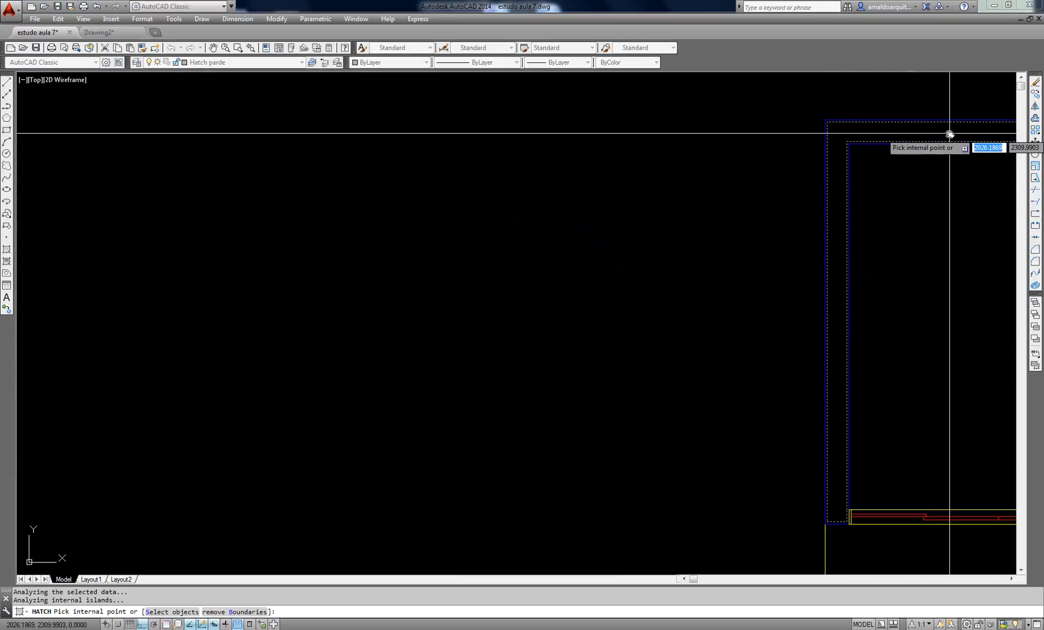
{"action": "key", "text": "Return"}
{"action": "left_click", "coordinate": [904, 114]}
{"action": "key", "text": "Escape"}
{"action": "key", "text": "Escape"}
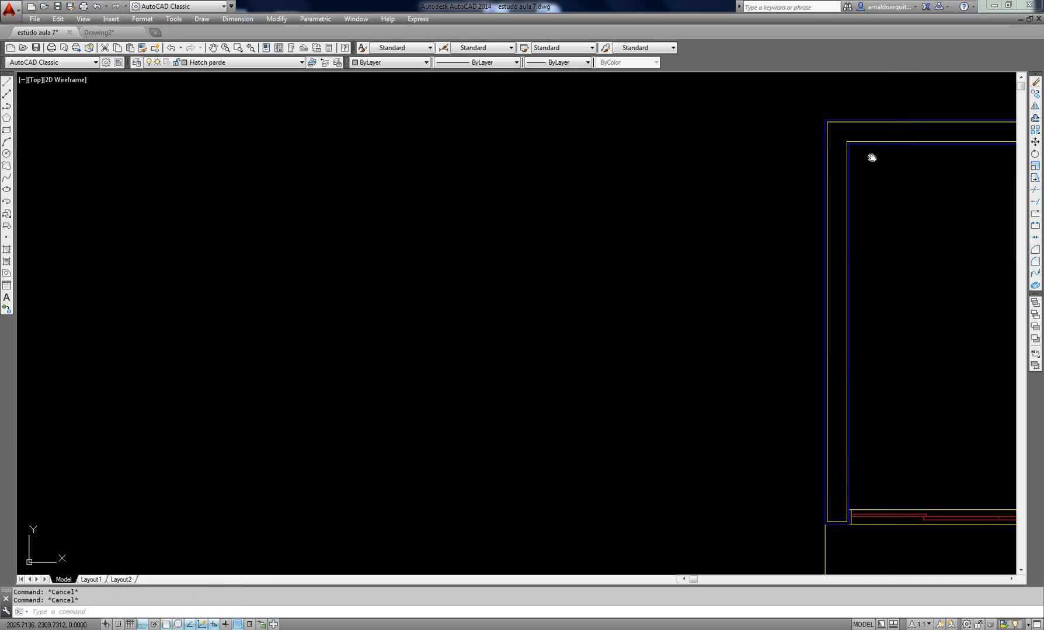
Hatch the inside of the upper-left room's wall with the ANGLE pattern at angle 0 and scale 1.0000
{"action": "middle_click_drag", "start_coordinate": [871, 158], "coordinate": [885, 159]}
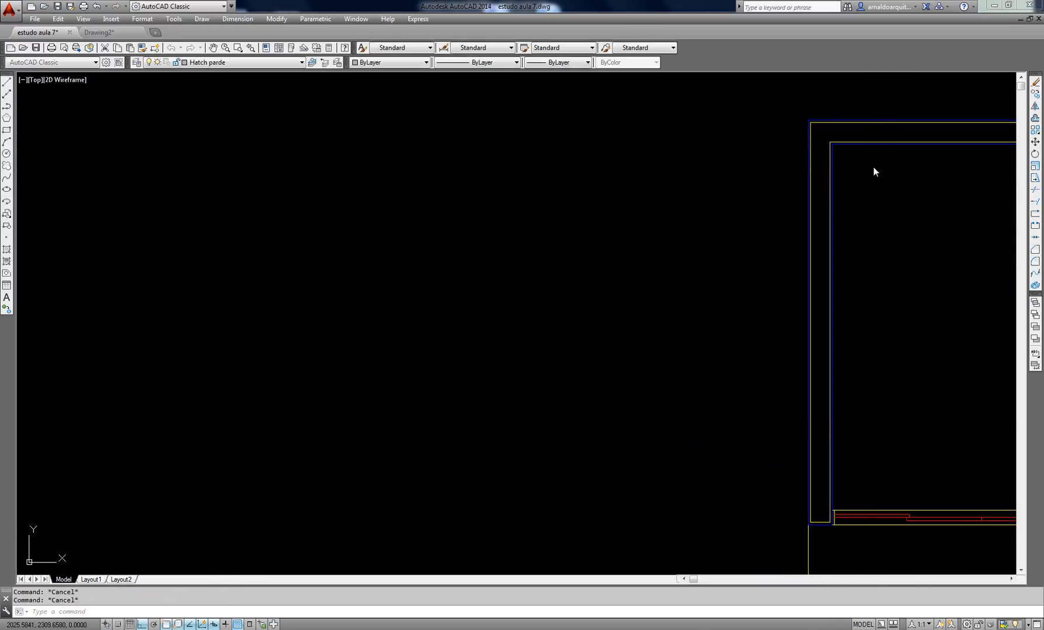
{"action": "type", "text": "h"}
{"action": "key", "text": "Return"}
{"action": "left_click", "coordinate": [700, 124]}
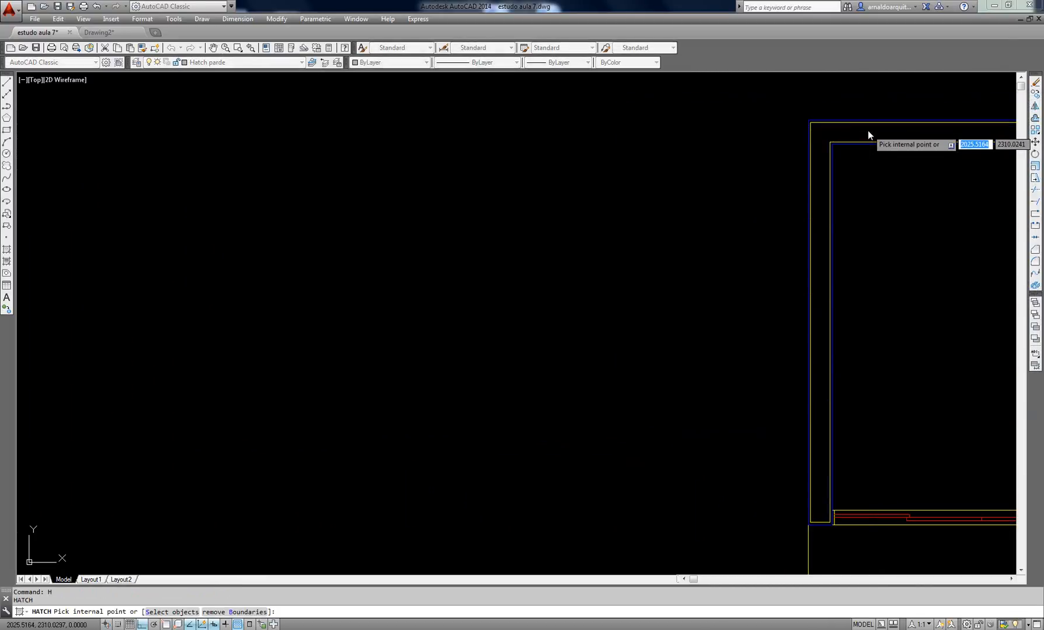
{"action": "left_click", "coordinate": [868, 132]}
{"action": "key", "text": "Return"}
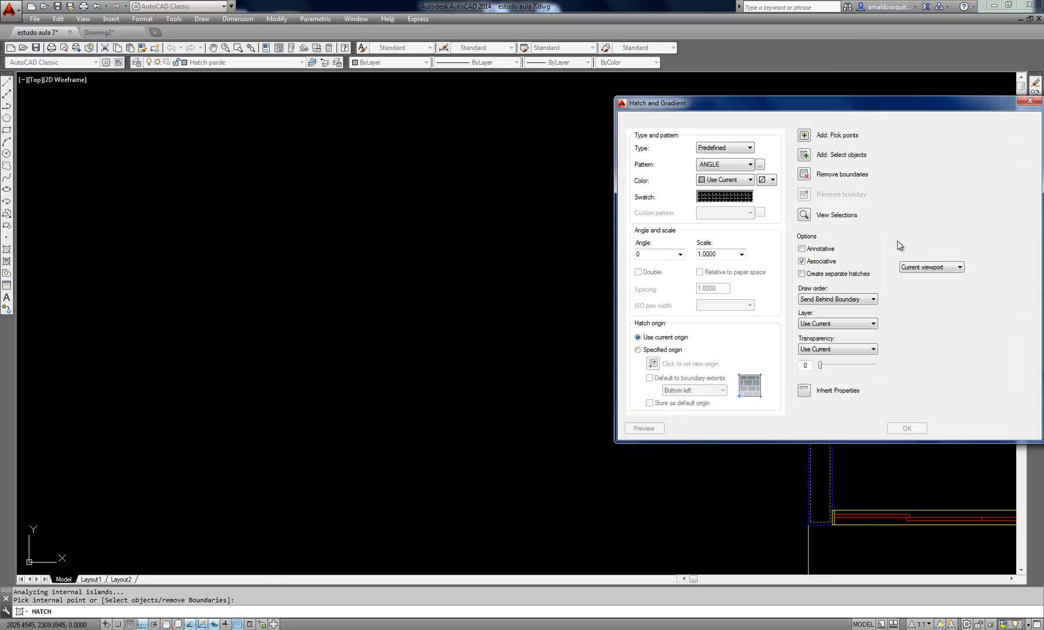
{"action": "left_click", "coordinate": [908, 429]}
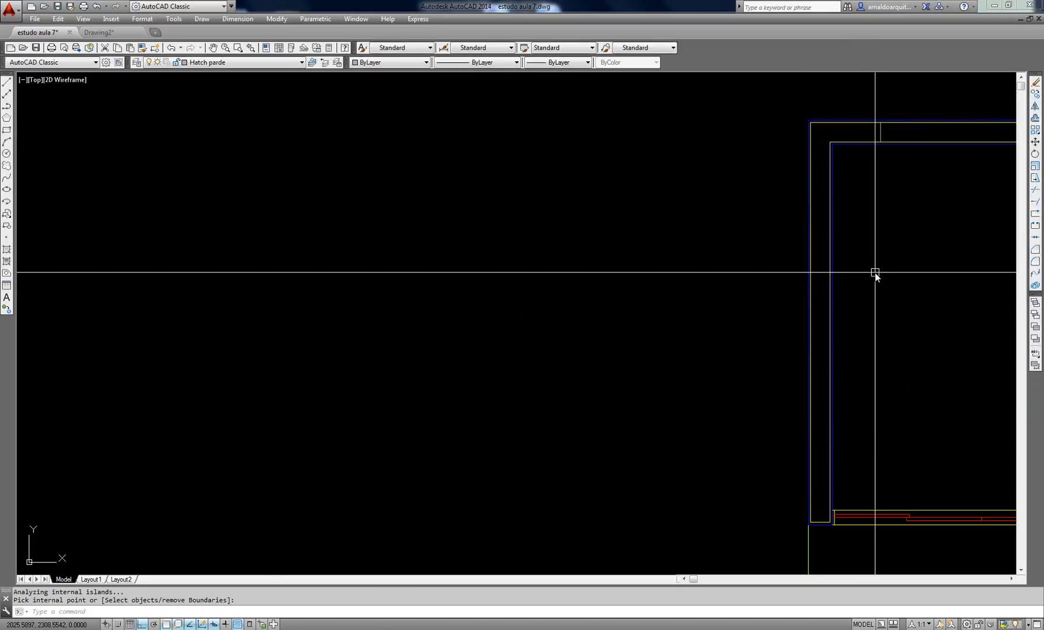
{"action": "mouse_move", "coordinate": [874, 274]}
{"action": "middle_mouse_down"}
{"action": "mouse_move", "coordinate": [747, 271]}
{"action": "mouse_move", "coordinate": [636, 178]}
{"action": "middle_mouse_up"}
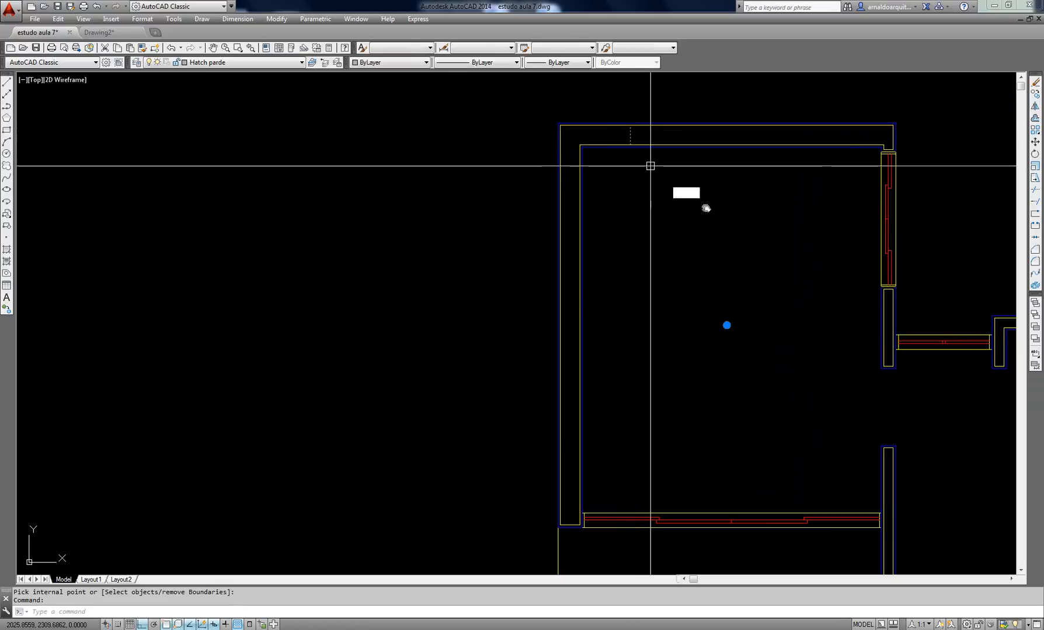
{"action": "key", "text": "Escape"}
{"action": "mouse_move", "coordinate": [989, 321]}
{"action": "middle_mouse_down"}
{"action": "mouse_move", "coordinate": [507, 245]}
{"action": "mouse_move", "coordinate": [724, 313]}
{"action": "mouse_move", "coordinate": [560, 170]}
{"action": "mouse_move", "coordinate": [607, 156]}
{"action": "mouse_move", "coordinate": [551, 125]}
{"action": "middle_mouse_up"}
{"action": "key", "text": "Escape"}
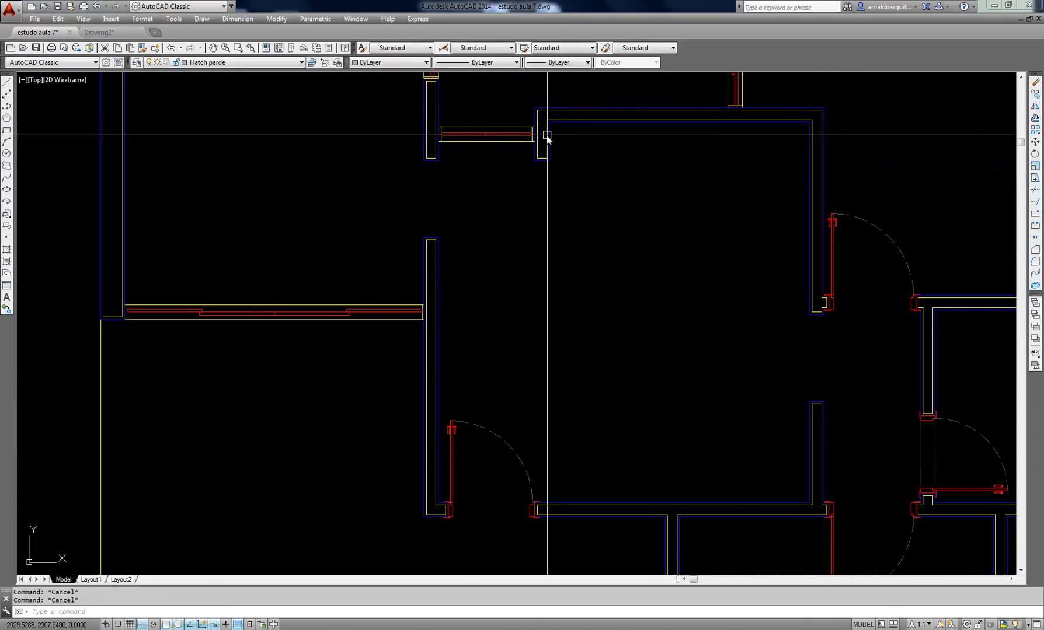
Hatch the inside of the connected walls around the right-hand rooms with the predefined SOLID pattern by picking internal points
{"action": "type", "text": "h"}
{"action": "key", "text": "Return"}
{"action": "left_click", "coordinate": [732, 165]}
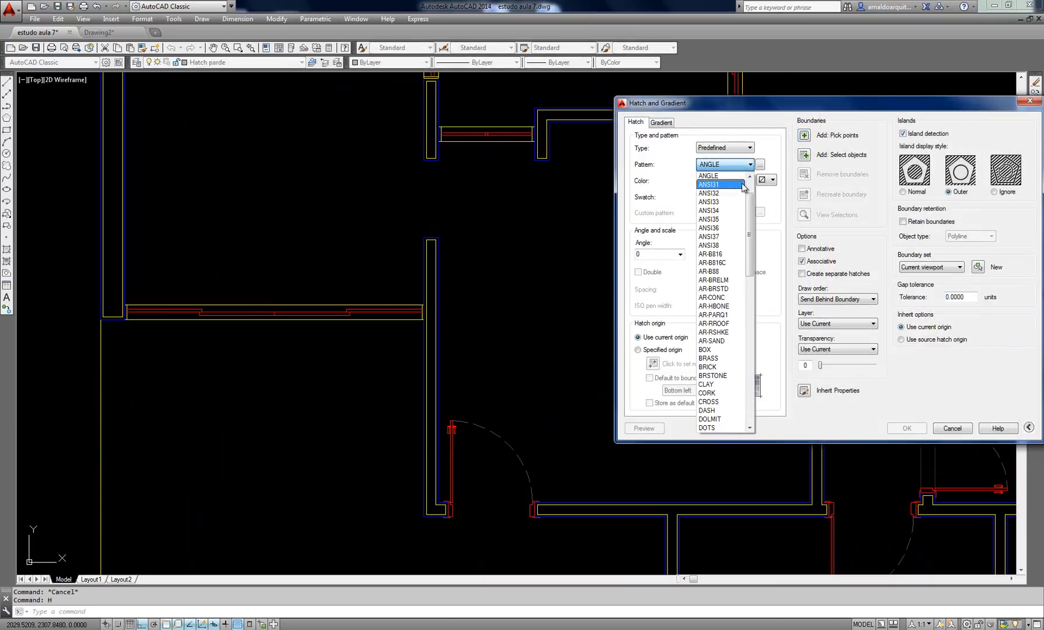
{"action": "left_click", "coordinate": [731, 177]}
{"action": "left_click", "coordinate": [803, 136]}
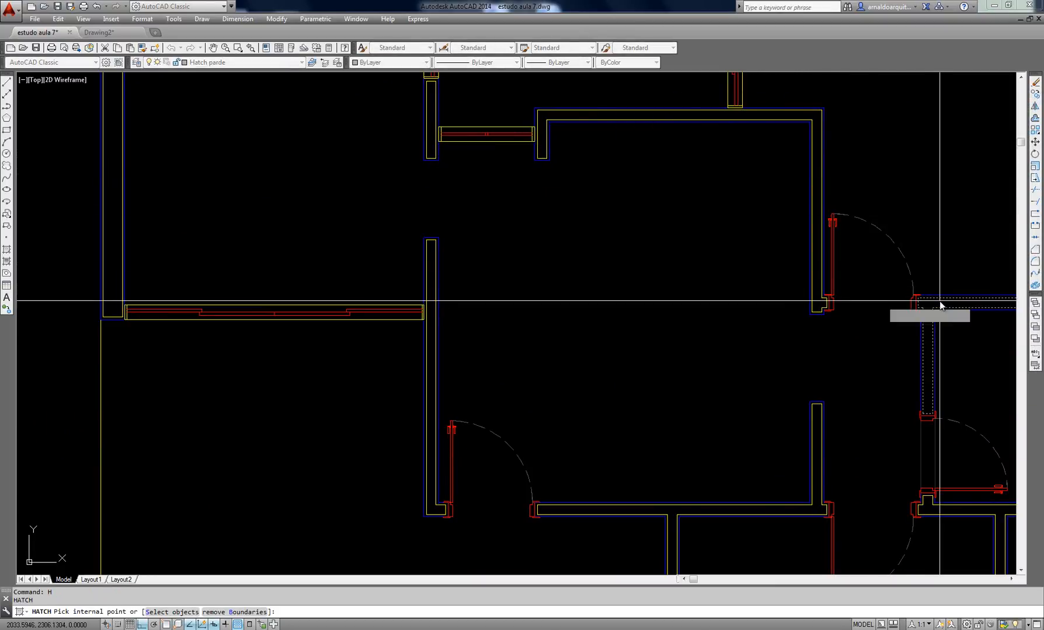
{"action": "left_click", "coordinate": [937, 306]}
{"action": "left_click", "coordinate": [953, 510]}
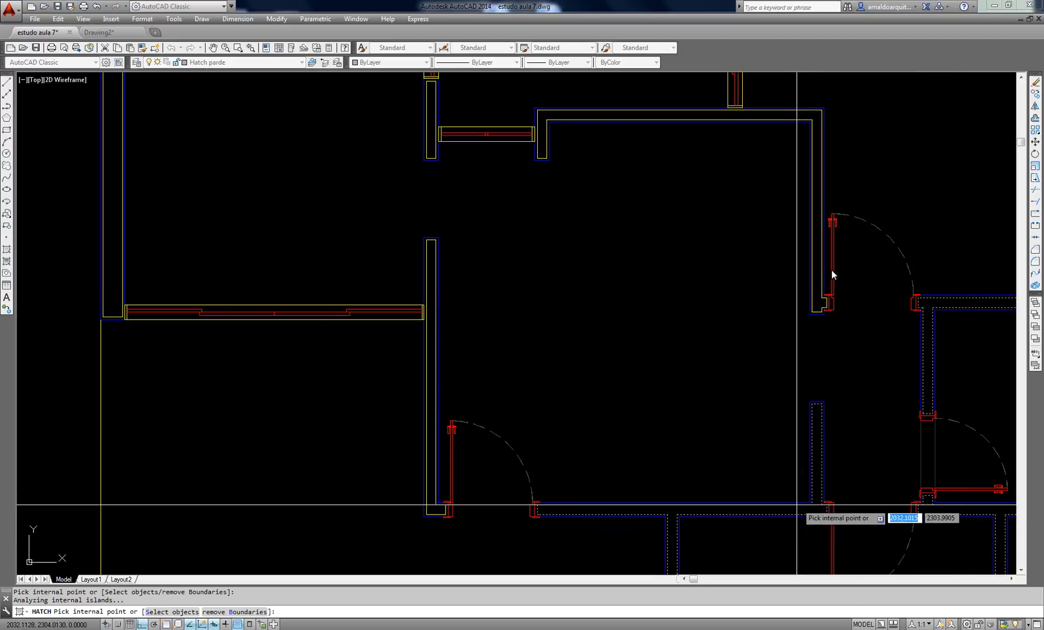
{"action": "key", "text": "Return"}
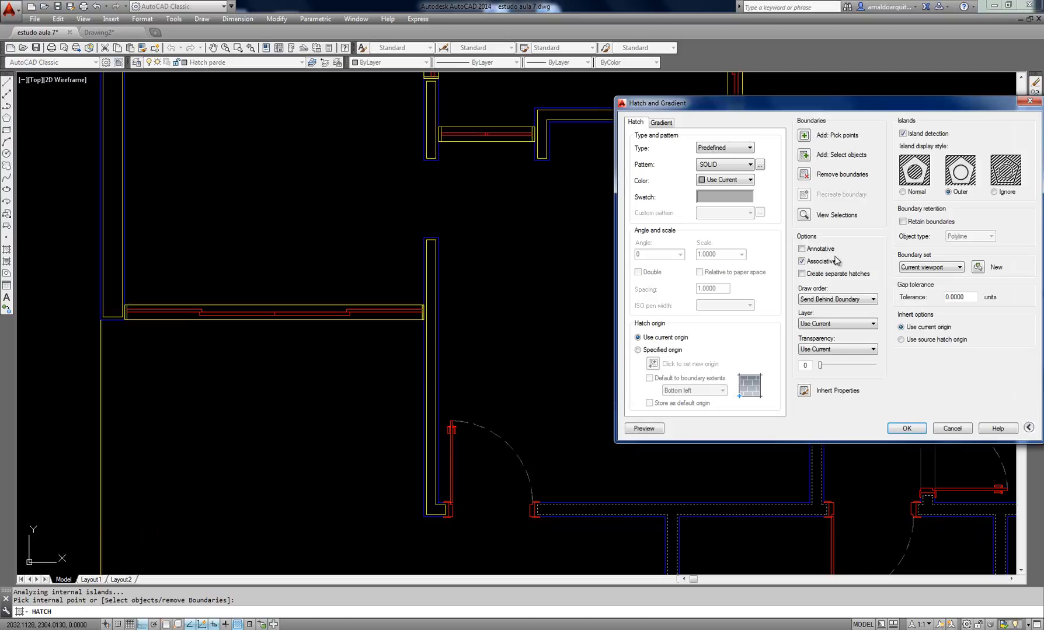
{"action": "left_click", "coordinate": [906, 428]}
Erase the solid hatch from the right-hand walls
{"action": "mouse_move", "coordinate": [782, 312]}
{"action": "middle_mouse_down"}
{"action": "mouse_move", "coordinate": [580, 191]}
{"action": "mouse_move", "coordinate": [543, 134]}
{"action": "middle_mouse_up"}
{"action": "scroll", "coordinate": [652, 193], "scroll_direction": "down", "scroll_amount": 2}
{"action": "mouse_move", "coordinate": [617, 137]}
{"action": "middle_mouse_down"}
{"action": "mouse_move", "coordinate": [715, 308]}
{"action": "mouse_move", "coordinate": [726, 305]}
{"action": "middle_mouse_up"}
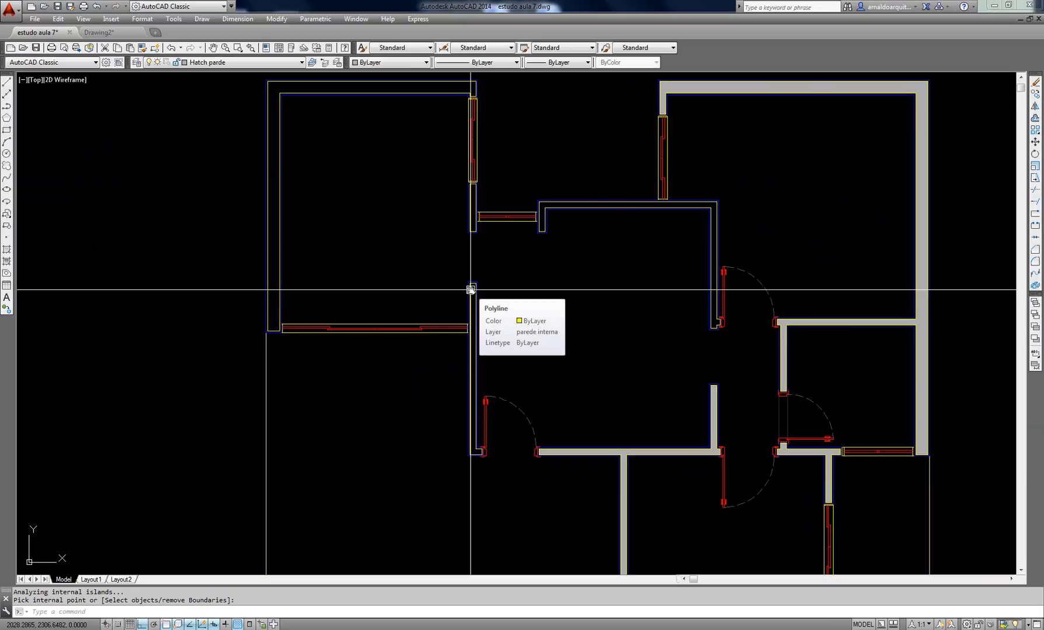
{"action": "middle_click_drag", "start_coordinate": [509, 289], "coordinate": [489, 254]}
{"action": "scroll", "coordinate": [519, 257], "scroll_direction": "down", "scroll_amount": 2}
{"action": "scroll", "coordinate": [668, 385], "scroll_direction": "up", "scroll_amount": 6}
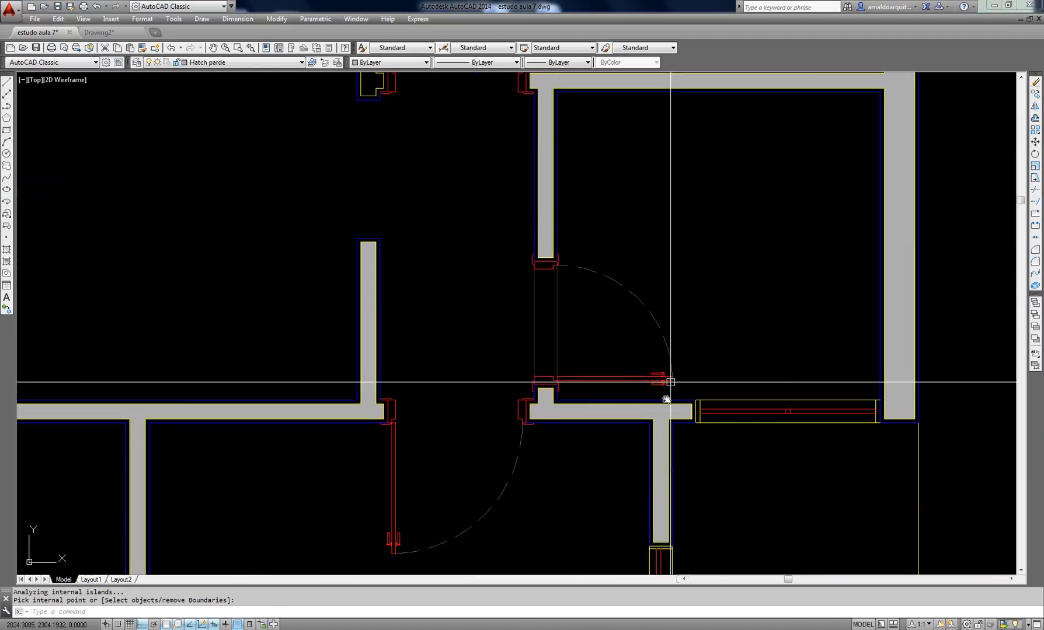
{"action": "key", "text": "Return"}
{"action": "left_click", "coordinate": [662, 418]}
{"action": "key", "text": "Delete"}
{"action": "scroll", "coordinate": [525, 233], "scroll_direction": "down", "scroll_amount": 5}
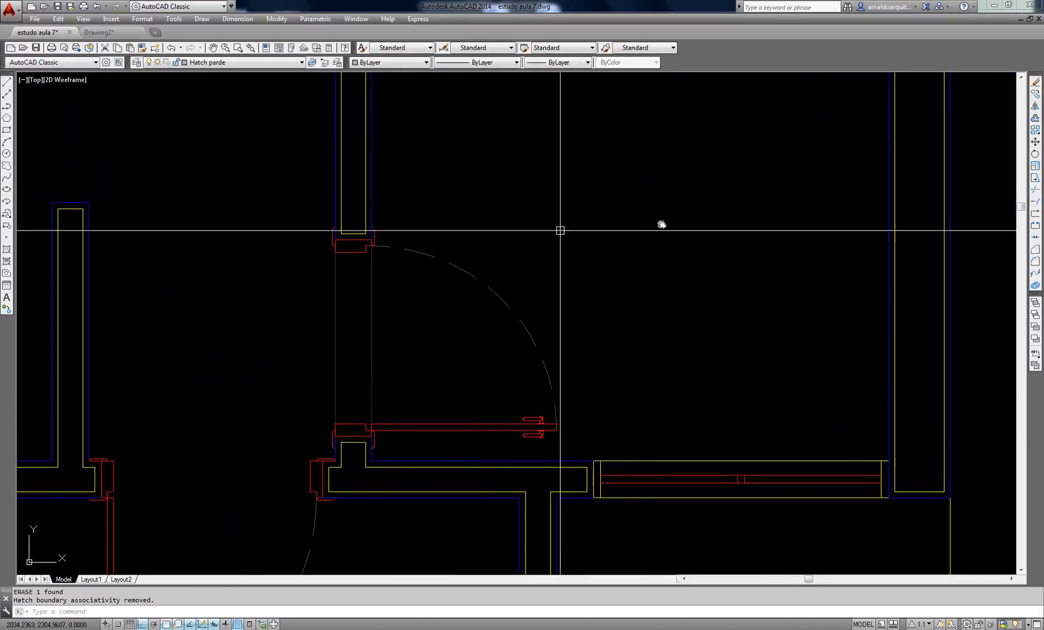
{"action": "mouse_move", "coordinate": [687, 233]}
{"action": "middle_mouse_down"}
{"action": "mouse_move", "coordinate": [761, 220]}
{"action": "mouse_move", "coordinate": [863, 225]}
{"action": "mouse_move", "coordinate": [778, 482]}
{"action": "middle_mouse_up"}
{"action": "scroll", "coordinate": [834, 226], "scroll_direction": "down", "scroll_amount": 3}
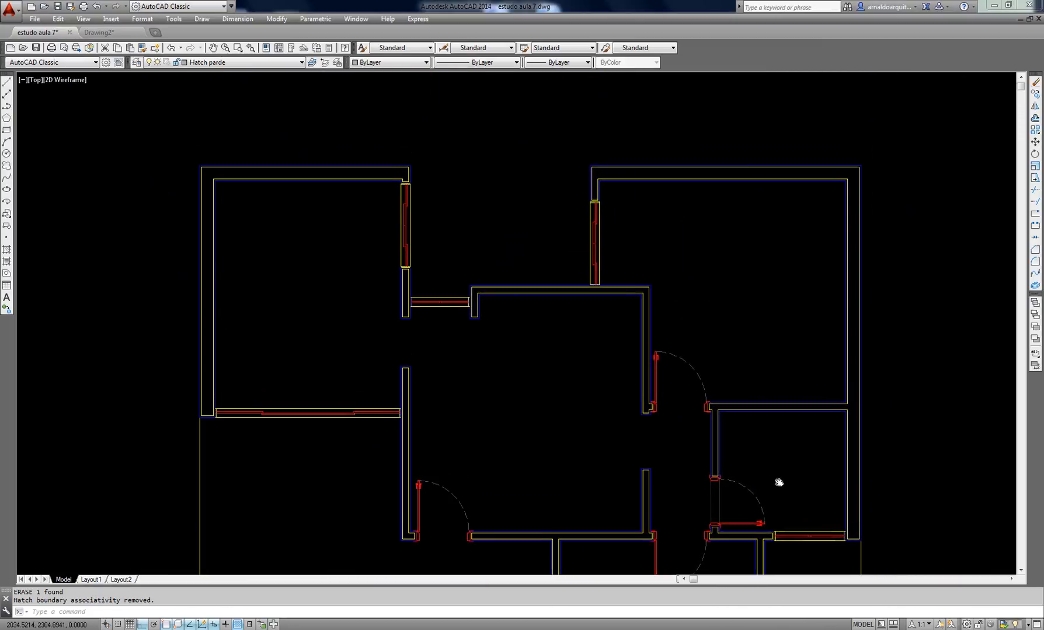
{"action": "key", "text": "Escape"}
{"action": "key", "text": "Escape"}
Erase the inner offset boundary inside the upper-left room's wall
{"action": "middle_click_drag", "start_coordinate": [645, 269], "coordinate": [938, 233]}
{"action": "scroll", "coordinate": [708, 140], "scroll_direction": "up", "scroll_amount": 9}
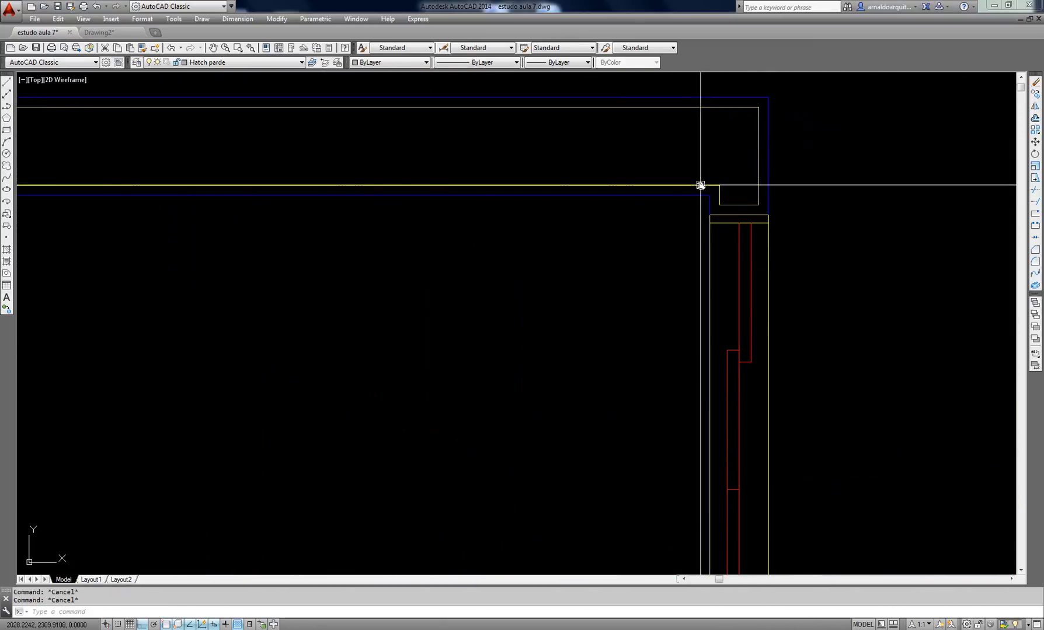
{"action": "left_click", "coordinate": [701, 185]}
{"action": "scroll", "coordinate": [806, 149], "scroll_direction": "down", "scroll_amount": 7}
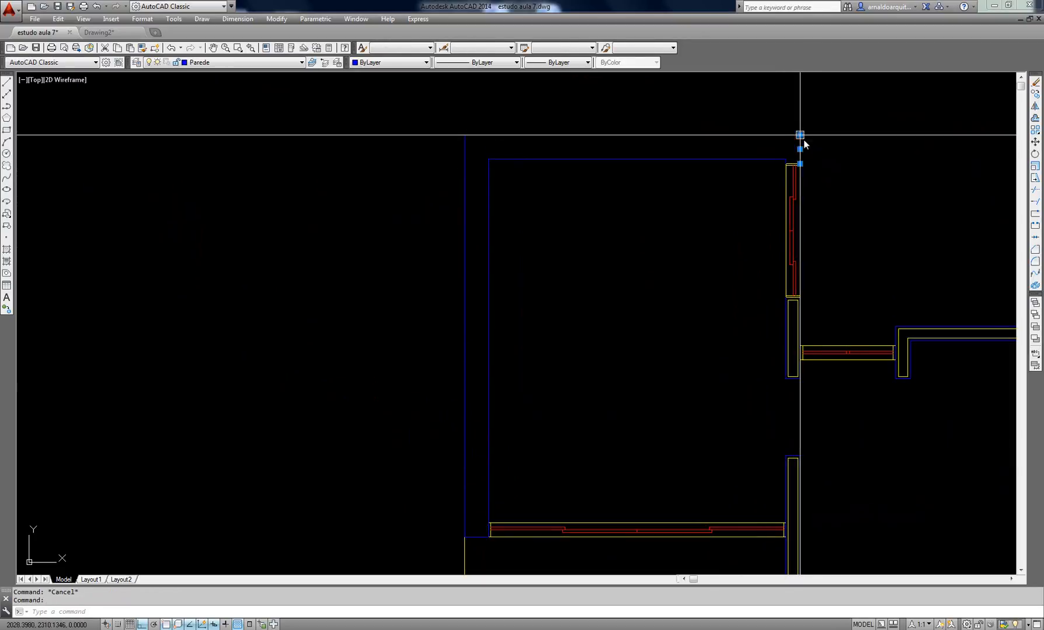
Stretch the upper end of the short wall end line above the upper-left room's window downward, opening a gap at the wall's corner
{"action": "scroll", "coordinate": [803, 145], "scroll_direction": "up", "scroll_amount": 4}
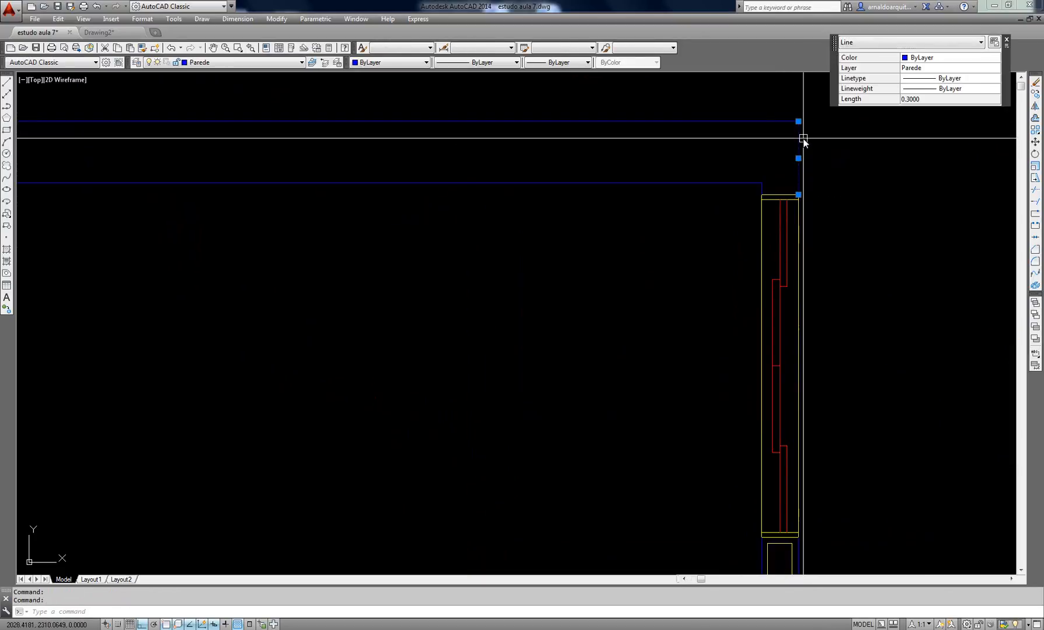
{"action": "left_click", "coordinate": [799, 122]}
{"action": "left_click", "coordinate": [804, 141]}
{"action": "key", "text": "Escape"}
{"action": "scroll", "coordinate": [823, 177], "scroll_direction": "down", "scroll_amount": 3}
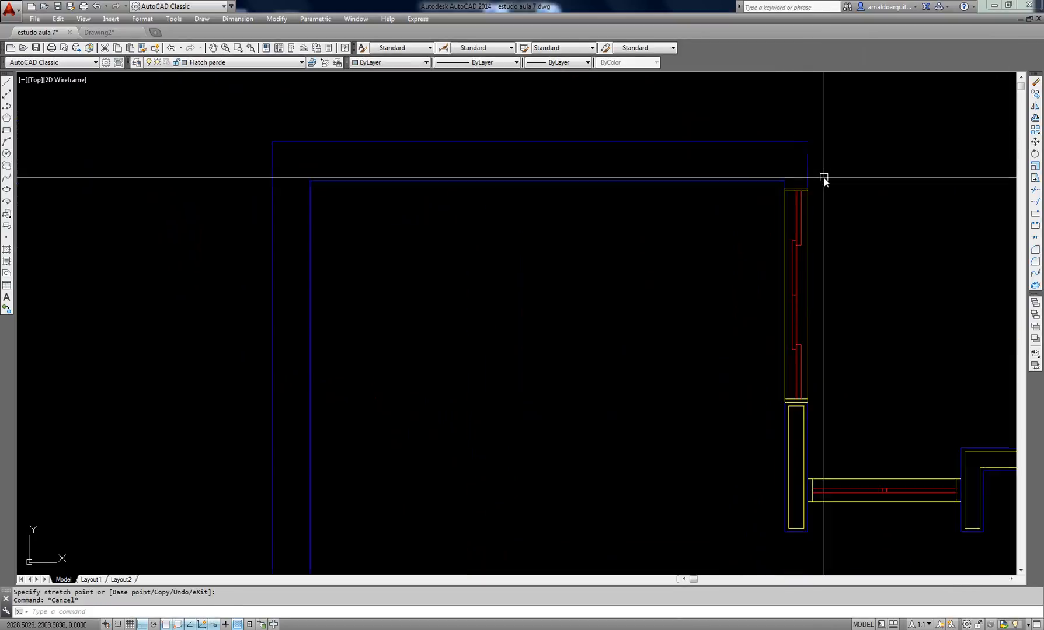
Try to hatch the upper-left room's wall with the SOLID pattern by picking a point inside the open outline
{"action": "scroll", "coordinate": [823, 178], "scroll_direction": "down", "scroll_amount": 4}
{"action": "scroll", "coordinate": [785, 226], "scroll_direction": "up", "scroll_amount": 2}
{"action": "middle_click_drag", "start_coordinate": [752, 177], "coordinate": [727, 200]}
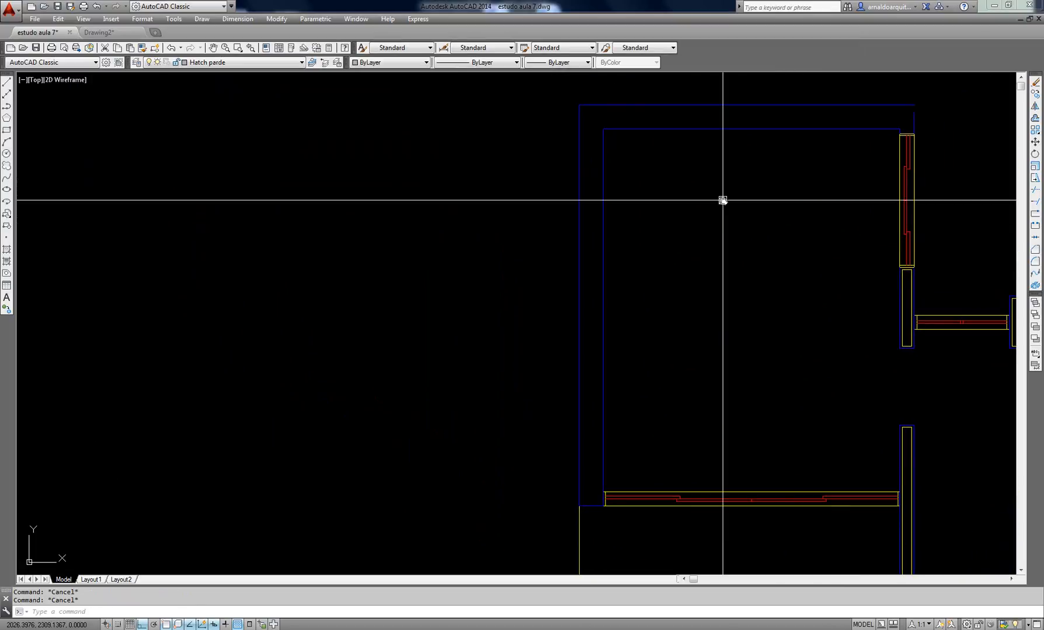
{"action": "type", "text": "h"}
{"action": "key", "text": "Return"}
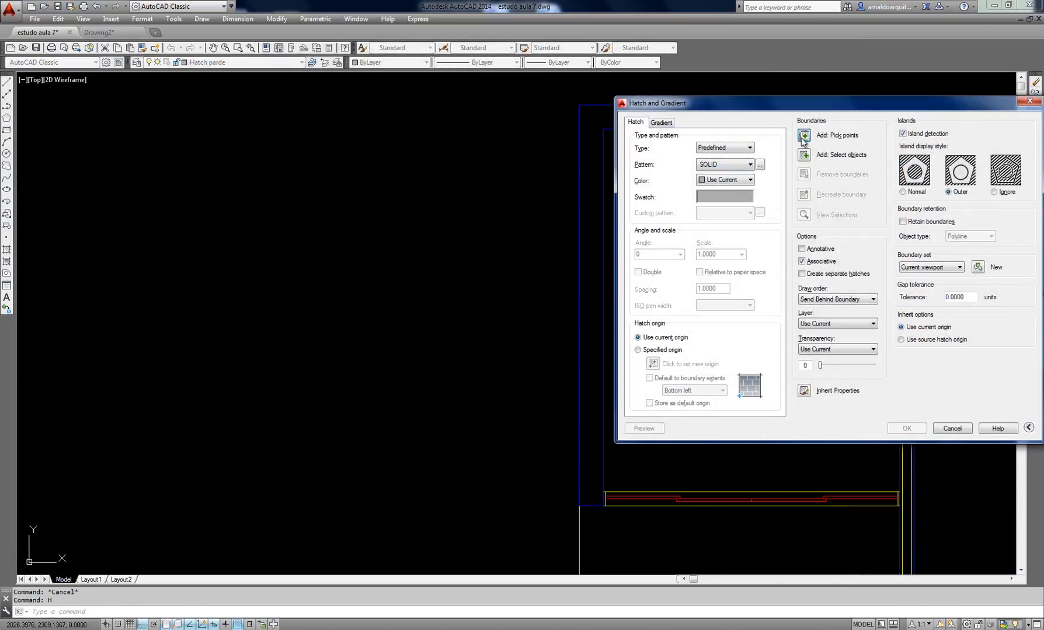
{"action": "left_click", "coordinate": [803, 136]}
{"action": "left_click", "coordinate": [798, 117]}
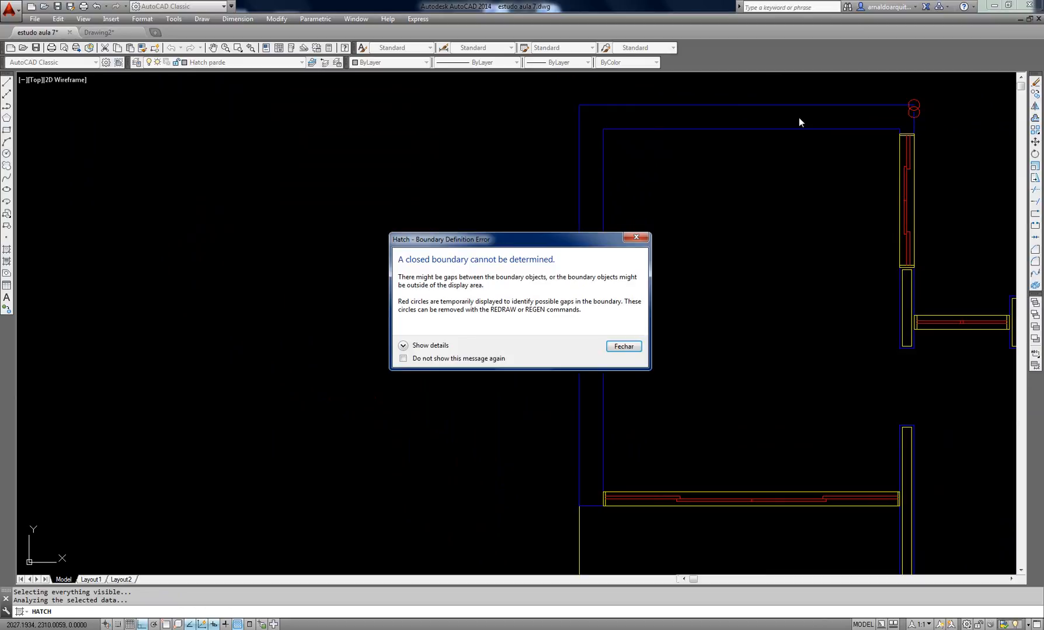
{"action": "key", "text": "Escape"}
{"action": "key", "text": "Escape"}
{"action": "key", "text": "Escape"}
Regenerate the drawing to clear the red gap markers at the wall corner
{"action": "mouse_move", "coordinate": [851, 155]}
{"action": "middle_mouse_down"}
{"action": "mouse_move", "coordinate": [640, 143]}
{"action": "mouse_move", "coordinate": [603, 150]}
{"action": "mouse_move", "coordinate": [570, 189]}
{"action": "middle_mouse_up"}
{"action": "key", "text": "Escape"}
{"action": "key", "text": "Escape"}
{"action": "type", "text": "re"}
{"action": "key", "text": "Return"}
{"action": "key", "text": "Escape"}
{"action": "key", "text": "Escape"}
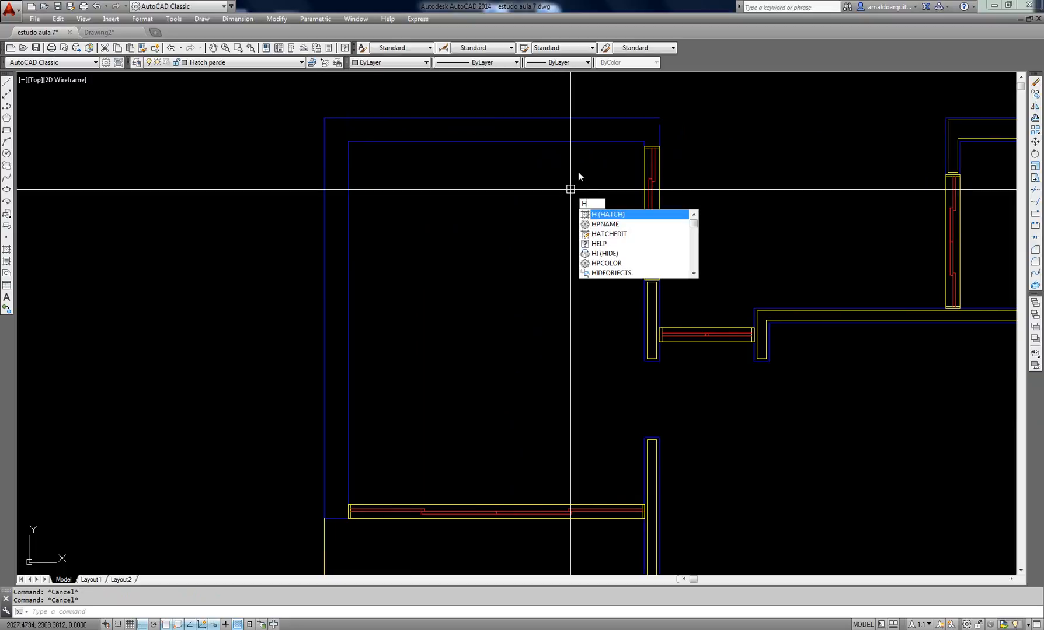
{"action": "key", "text": "Return"}
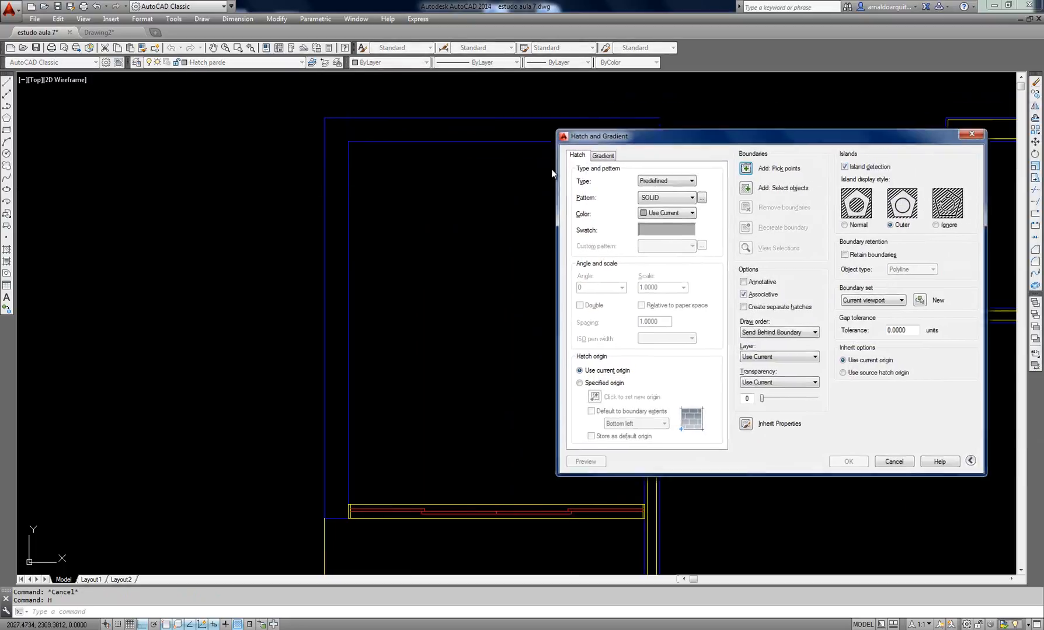
{"action": "key", "text": "Escape"}
Stretch the upper end of the wall end line upward to just short of the corner, leaving only a small gap
{"action": "scroll", "coordinate": [661, 120], "scroll_direction": "up", "scroll_amount": 5}
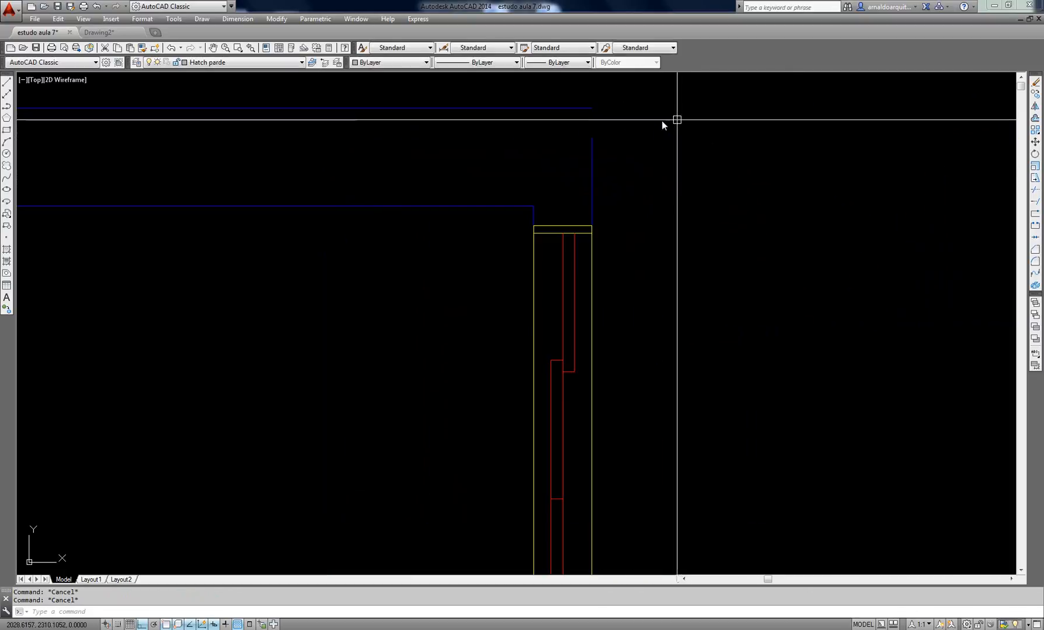
{"action": "left_click", "coordinate": [620, 146]}
{"action": "left_click", "coordinate": [602, 192]}
{"action": "middle_click_drag", "start_coordinate": [606, 199], "coordinate": [574, 279]}
{"action": "left_click", "coordinate": [577, 219]}
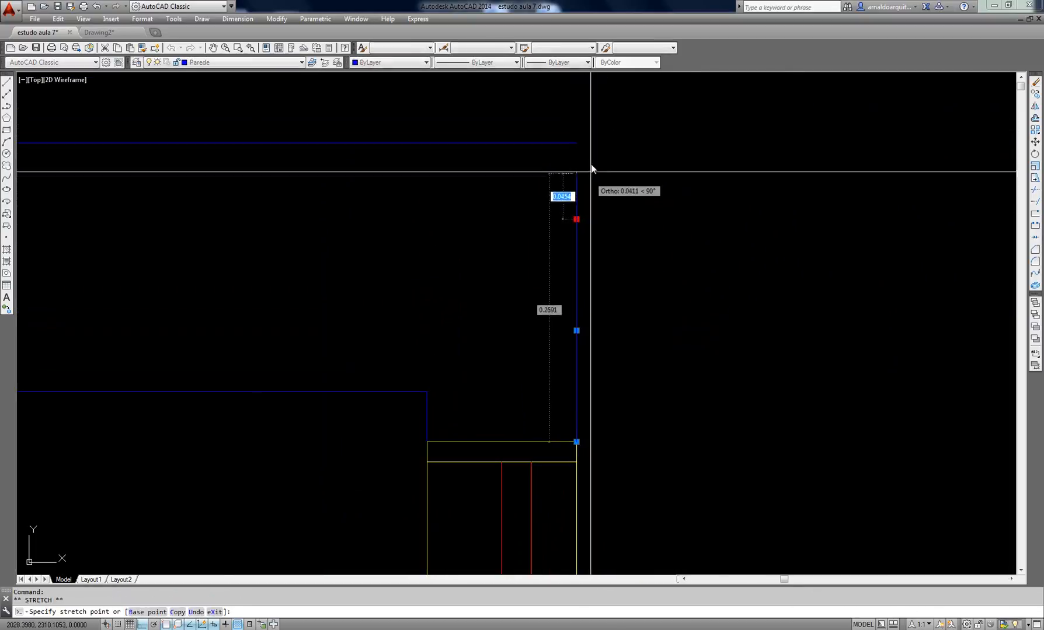
{"action": "left_click", "coordinate": [592, 151]}
{"action": "key", "text": "Escape"}
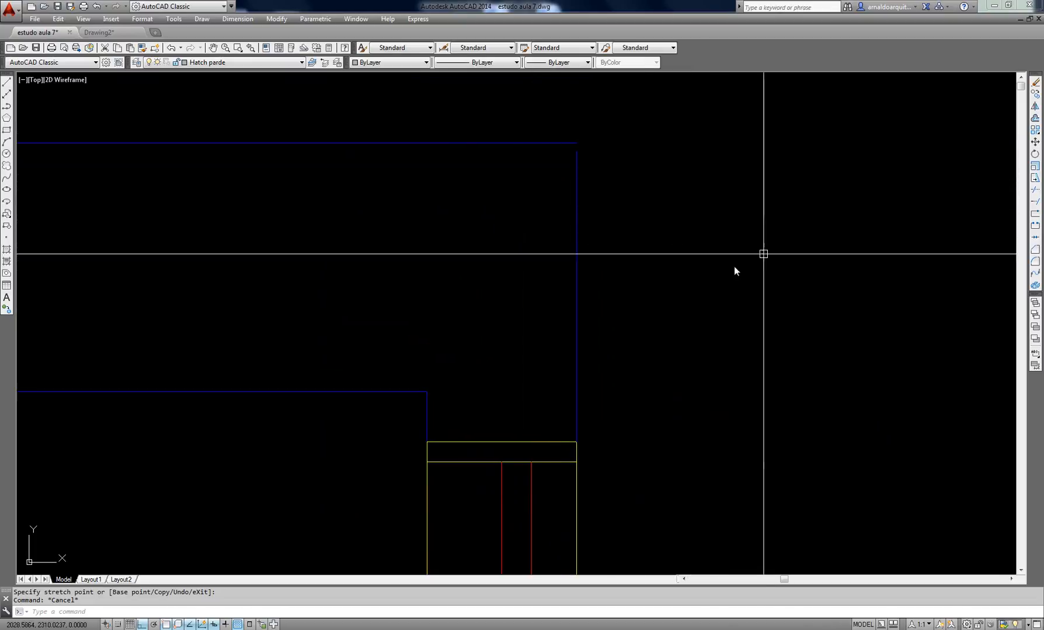
Try again to hatch the upper-left room's wall with the SOLID pattern, moving the boundary error aside before closing it
{"action": "scroll", "coordinate": [734, 266], "scroll_direction": "down", "scroll_amount": 6}
{"action": "scroll", "coordinate": [703, 161], "scroll_direction": "down", "scroll_amount": 4}
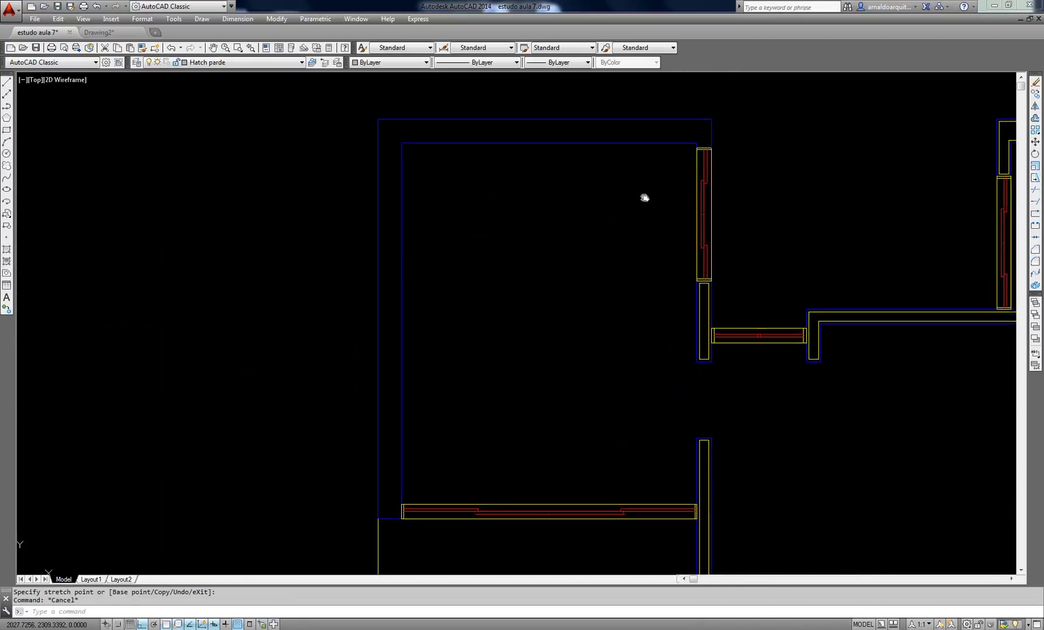
{"action": "key", "text": "Escape"}
{"action": "type", "text": "h"}
{"action": "key", "text": "Return"}
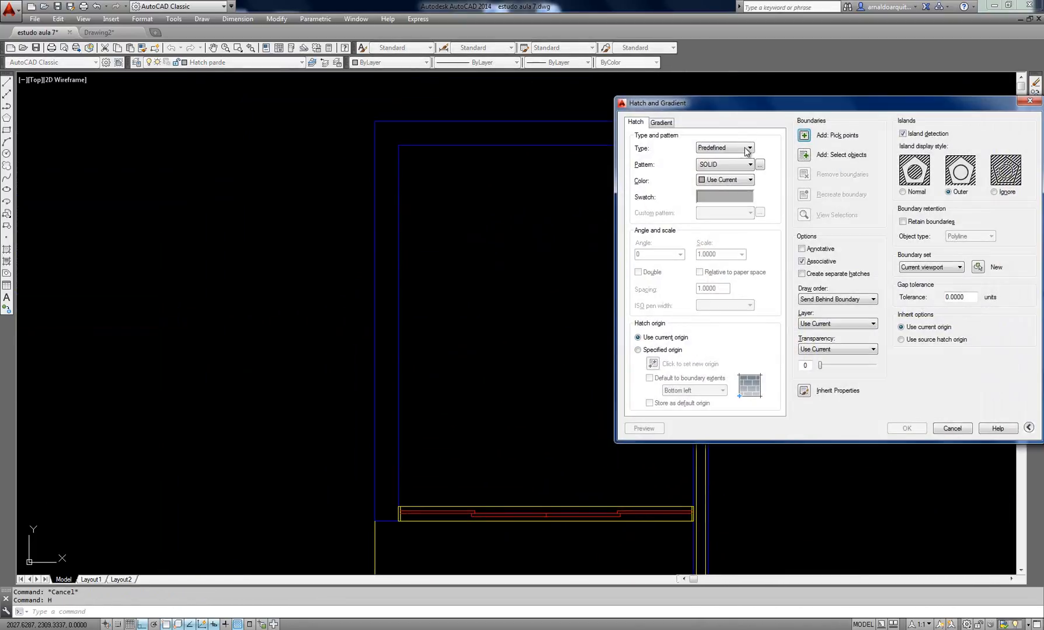
{"action": "left_click", "coordinate": [703, 133]}
{"action": "left_click", "coordinate": [657, 140]}
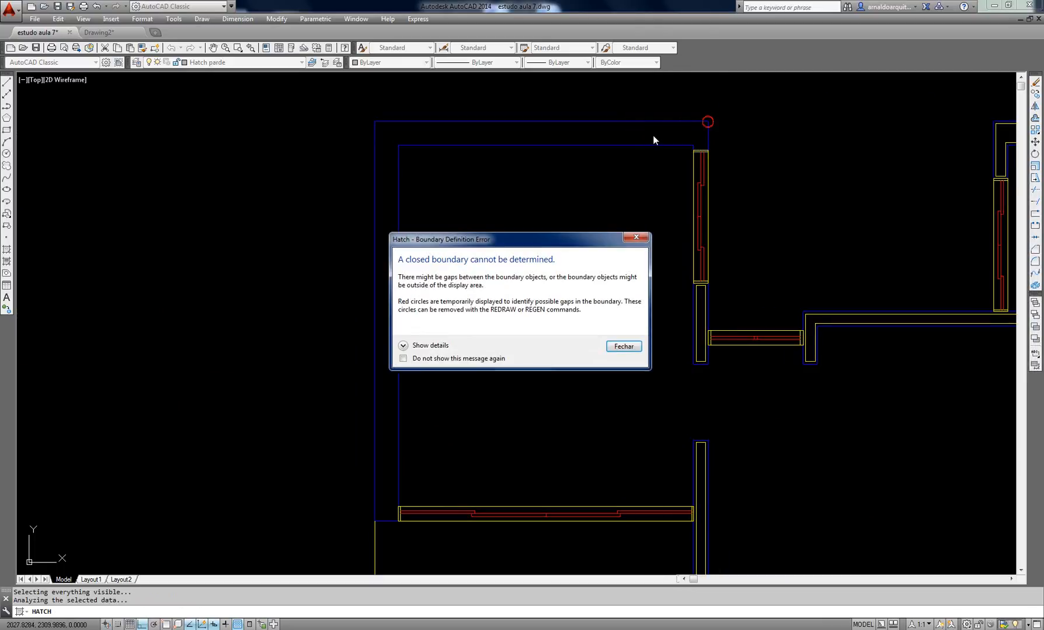
{"action": "left_click_drag", "start_coordinate": [593, 238], "coordinate": [265, 139]}
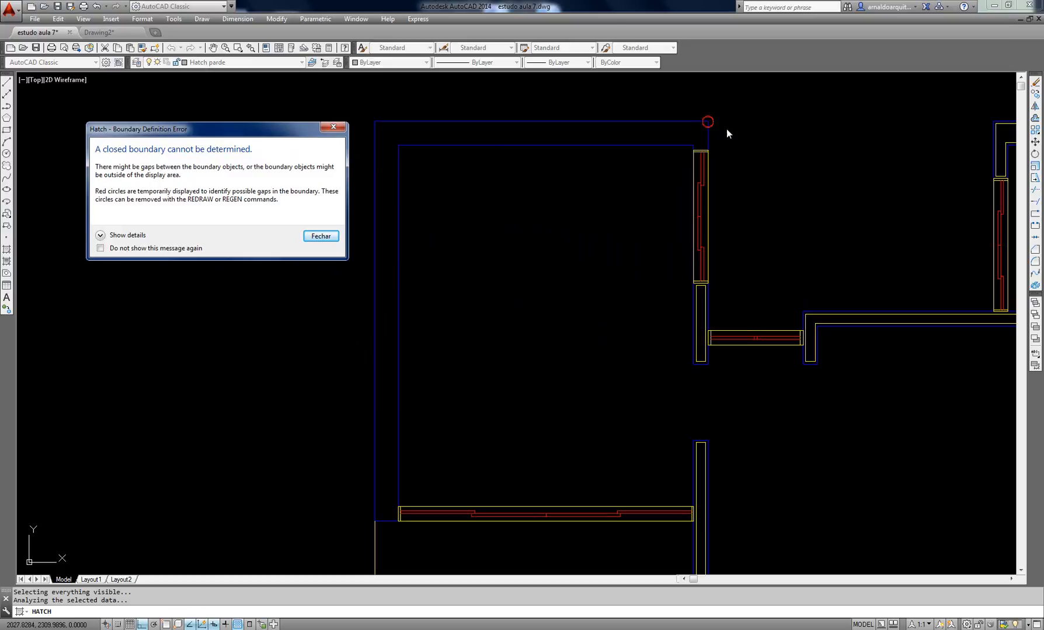
{"action": "left_click", "coordinate": [319, 236]}
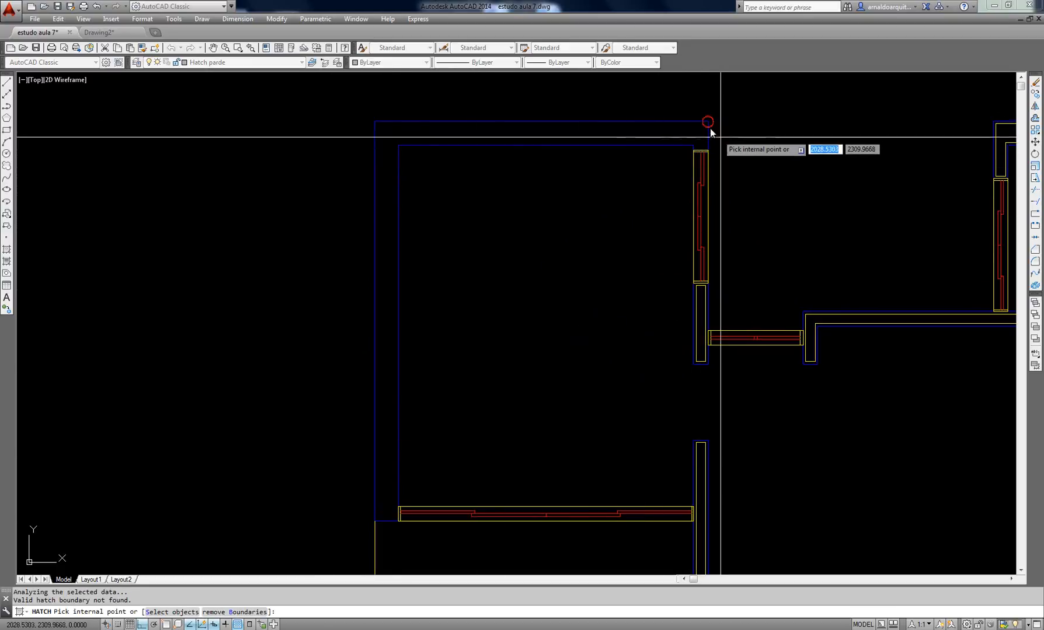
Examine the marked gap at the wall's open corner up close and cancel the hatch
{"action": "scroll", "coordinate": [711, 119], "scroll_direction": "up", "scroll_amount": 5}
{"action": "scroll", "coordinate": [710, 120], "scroll_direction": "up", "scroll_amount": 4}
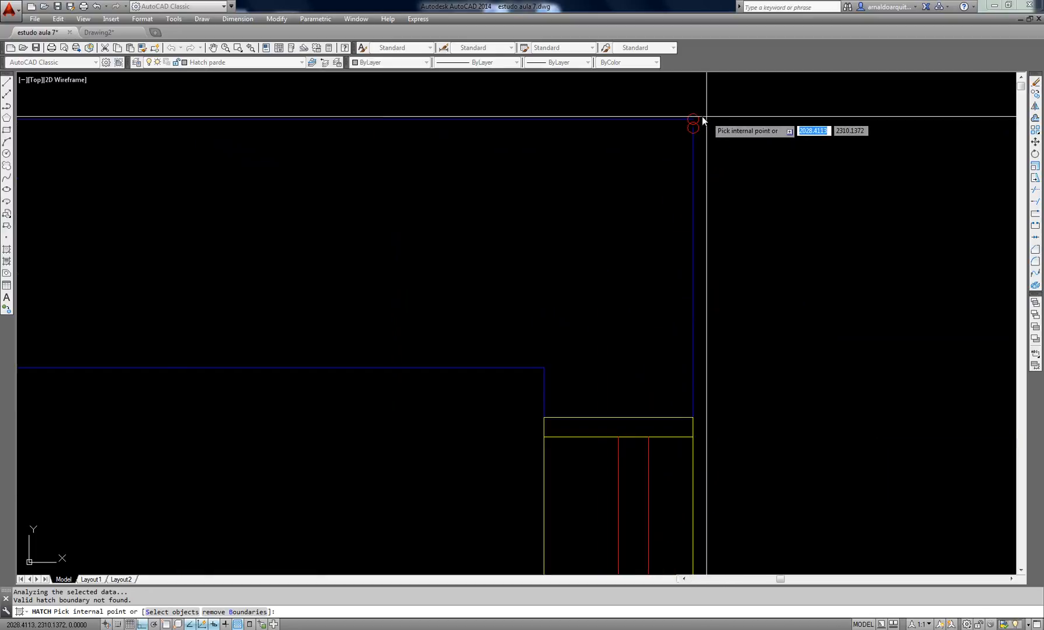
{"action": "middle_click_drag", "start_coordinate": [673, 162], "coordinate": [493, 242]}
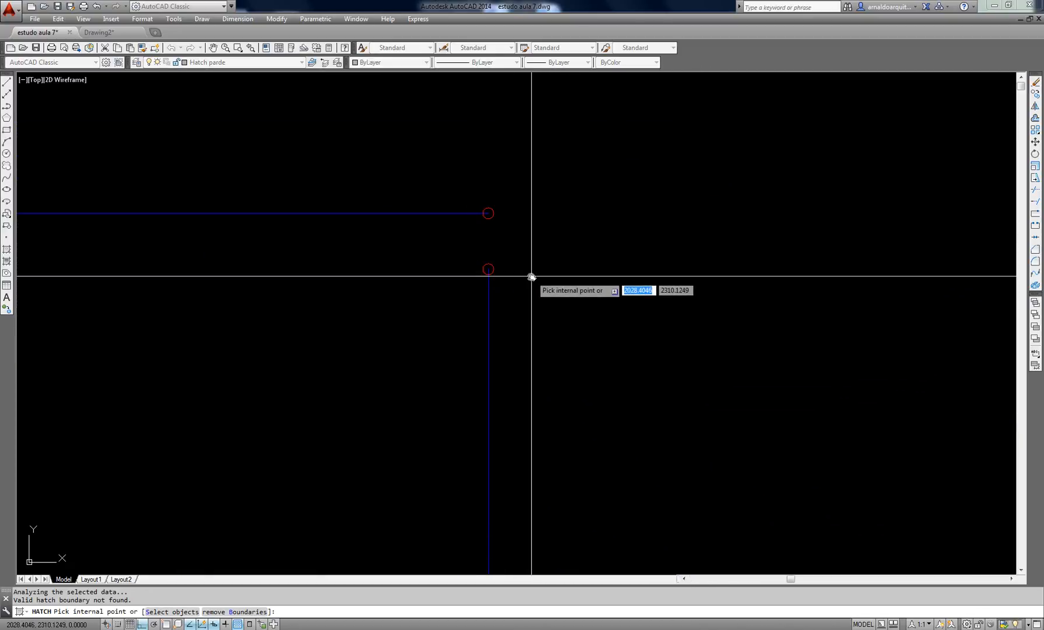
{"action": "key", "text": "Escape"}
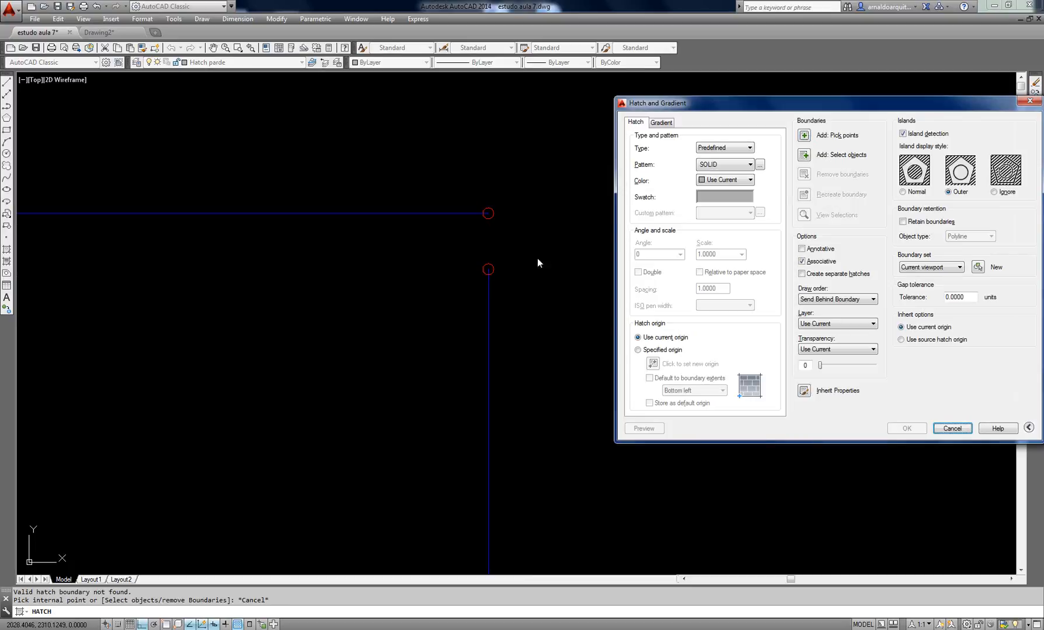
{"action": "mouse_move", "coordinate": [988, 104]}
{"action": "left_mouse_down"}
{"action": "mouse_move", "coordinate": [835, 105]}
{"action": "mouse_move", "coordinate": [849, 104]}
{"action": "left_mouse_up"}
{"action": "left_click", "coordinate": [881, 101]}
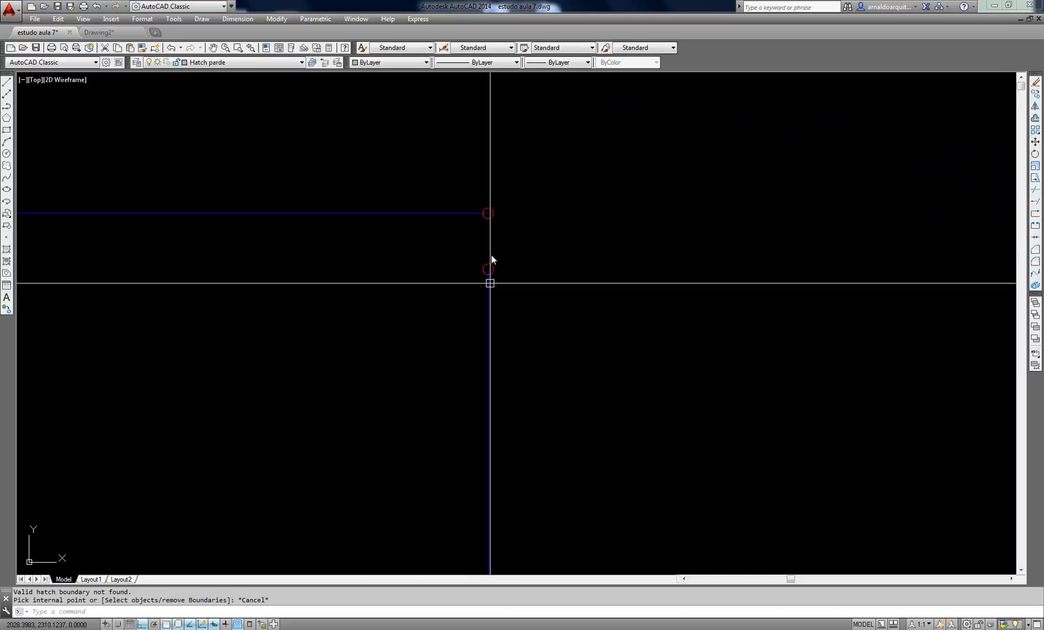
{"action": "key", "text": "Escape"}
{"action": "key", "text": "Escape"}
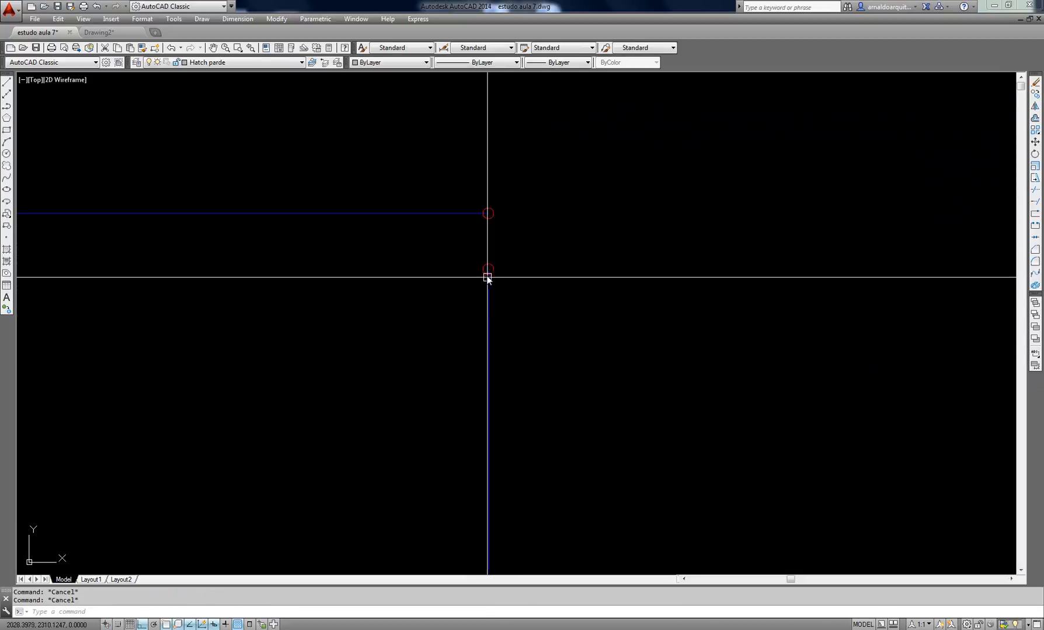
Try to select the red gap markers at the wall corner with selection windows
{"action": "left_click", "coordinate": [517, 201]}
{"action": "left_click", "coordinate": [517, 215]}
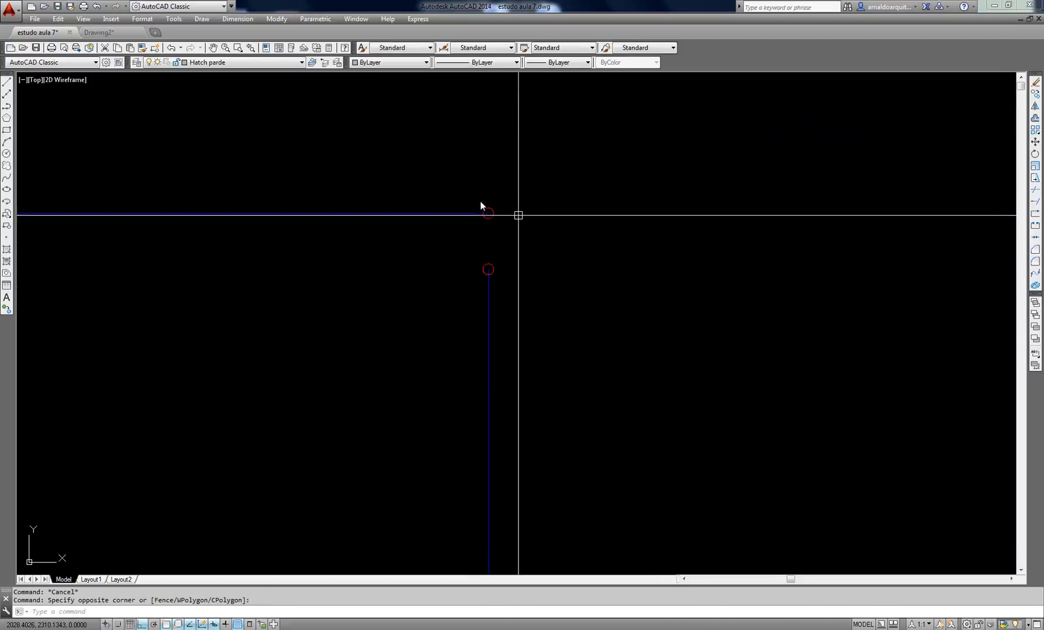
{"action": "left_click", "coordinate": [477, 201]}
{"action": "left_click", "coordinate": [548, 246]}
{"action": "left_click", "coordinate": [469, 200]}
{"action": "left_click", "coordinate": [545, 254]}
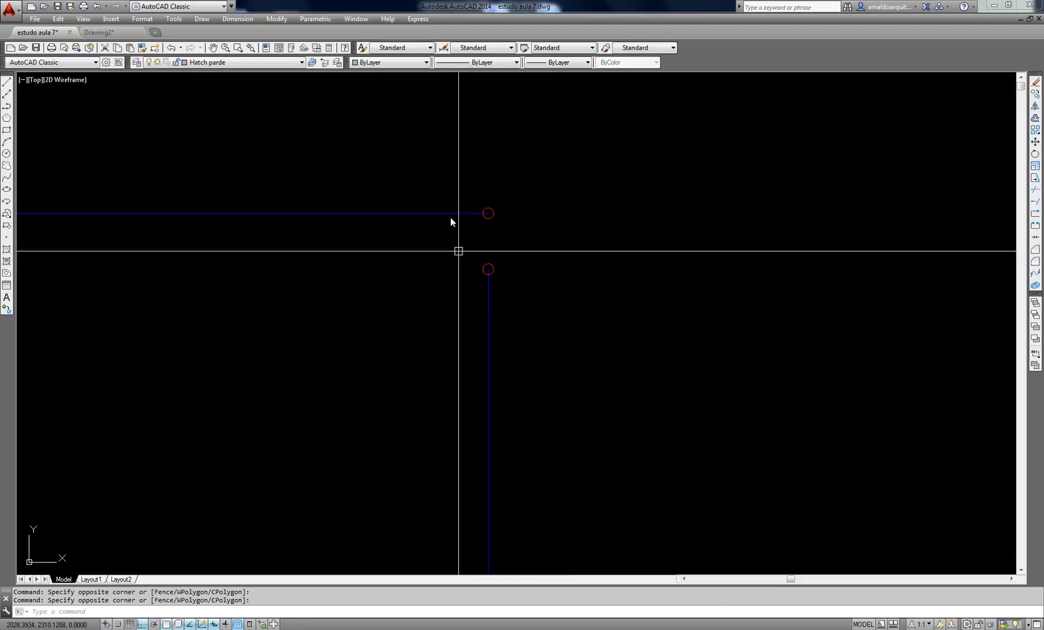
{"action": "left_click", "coordinate": [458, 191]}
{"action": "left_click", "coordinate": [552, 247]}
{"action": "left_click", "coordinate": [427, 189]}
{"action": "left_click", "coordinate": [608, 337]}
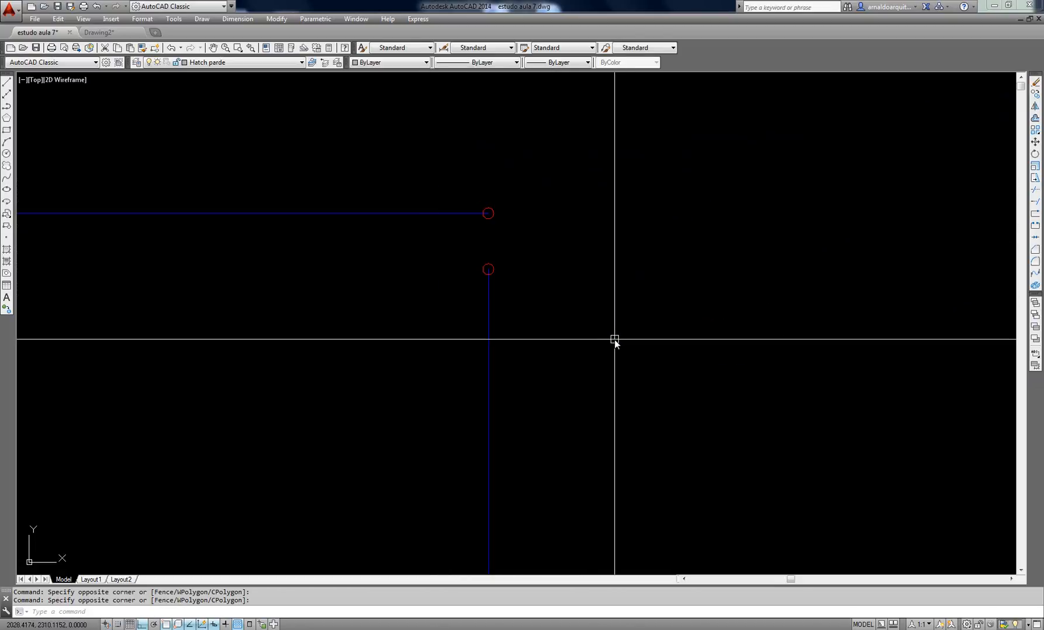
Regenerate the drawing to clear the red gap markers at the wall's open corner
{"action": "type", "text": "R"}
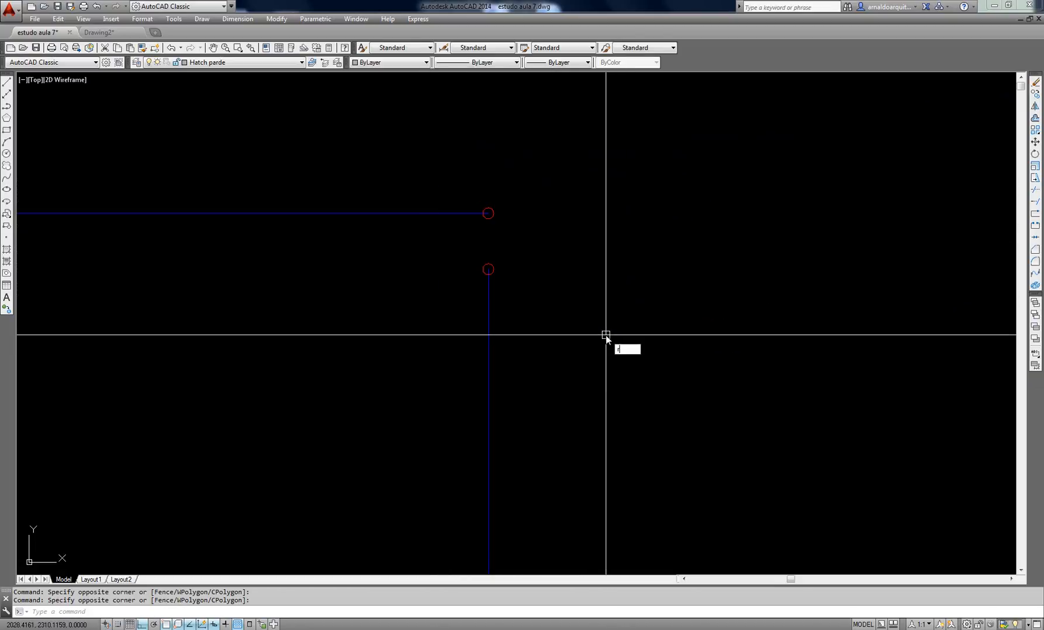
{"action": "type", "text": "E"}
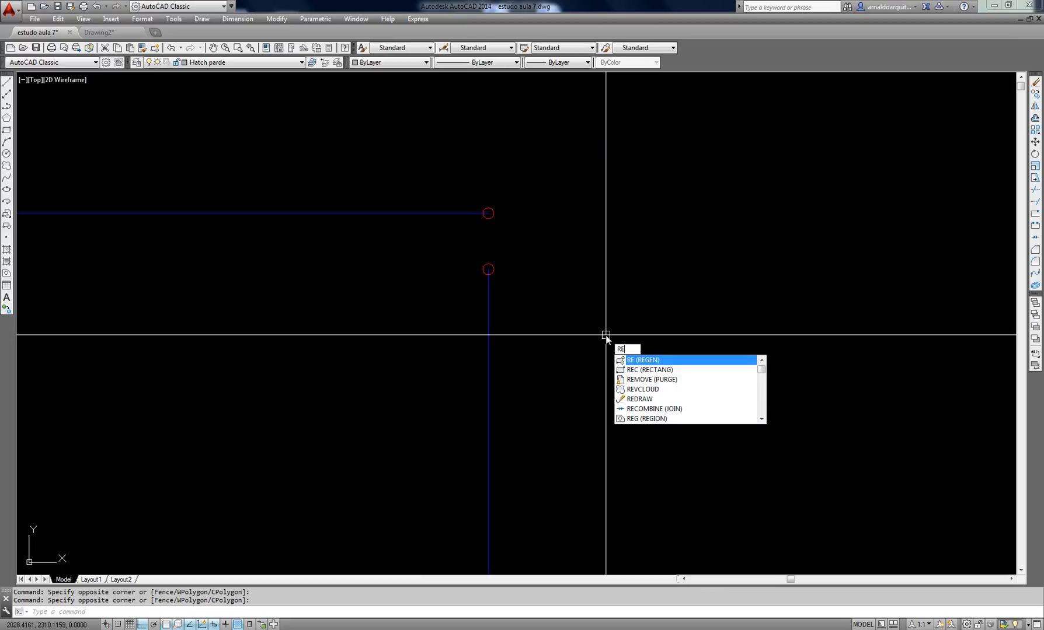
{"action": "key", "text": "Return"}
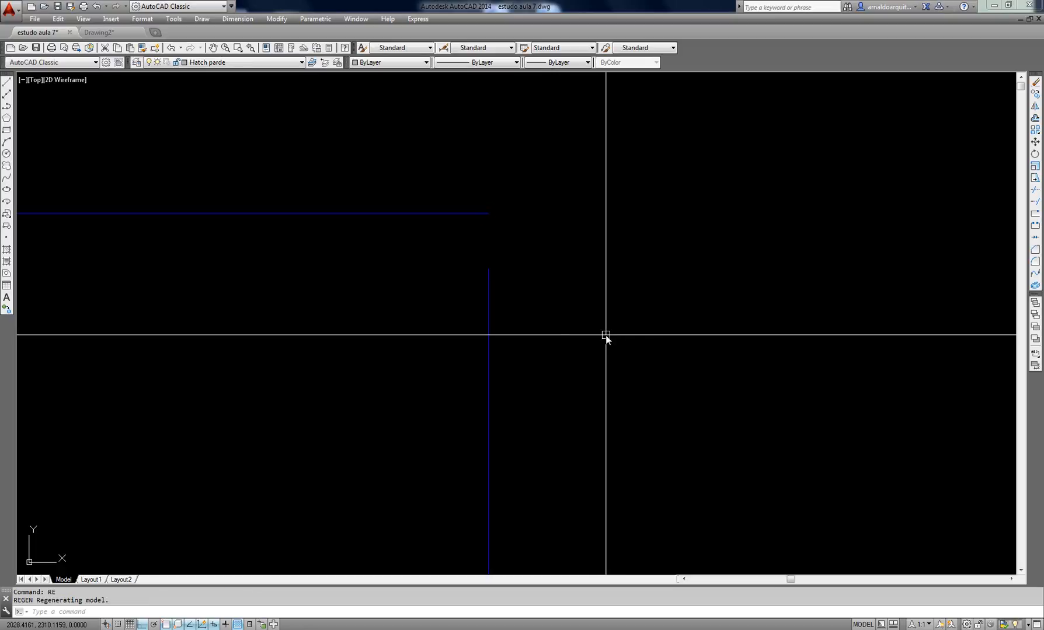
Fillet the wall's horizontal and vertical lines with radius 0 to close the gap at the open corner
{"action": "scroll", "coordinate": [576, 230], "scroll_direction": "down", "scroll_amount": 3}
{"action": "middle_click_drag", "start_coordinate": [576, 230], "coordinate": [640, 273]}
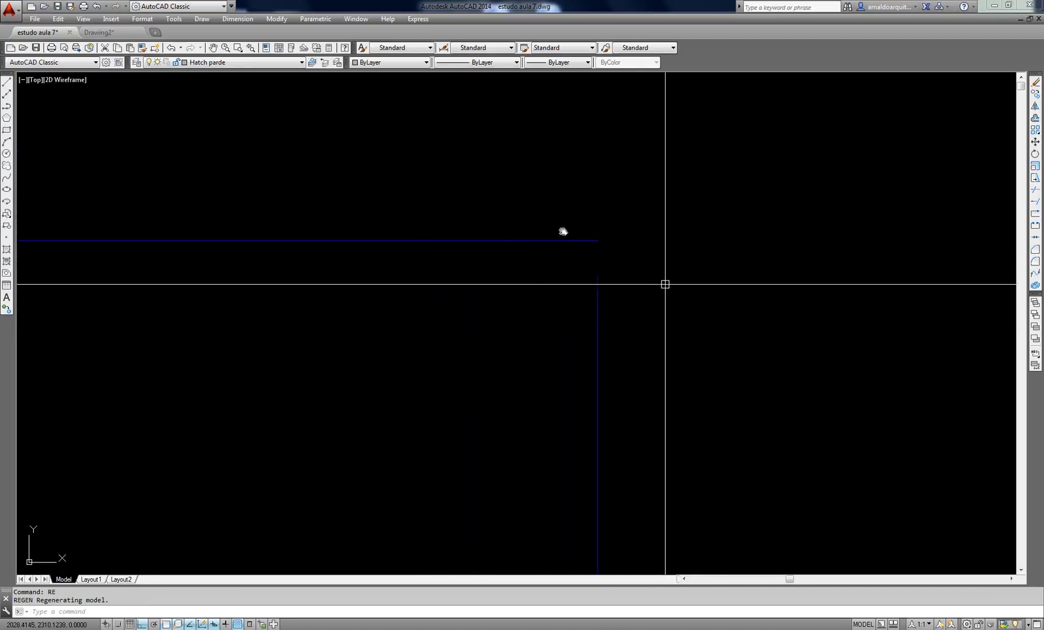
{"action": "type", "text": "f"}
{"action": "key", "text": "Return"}
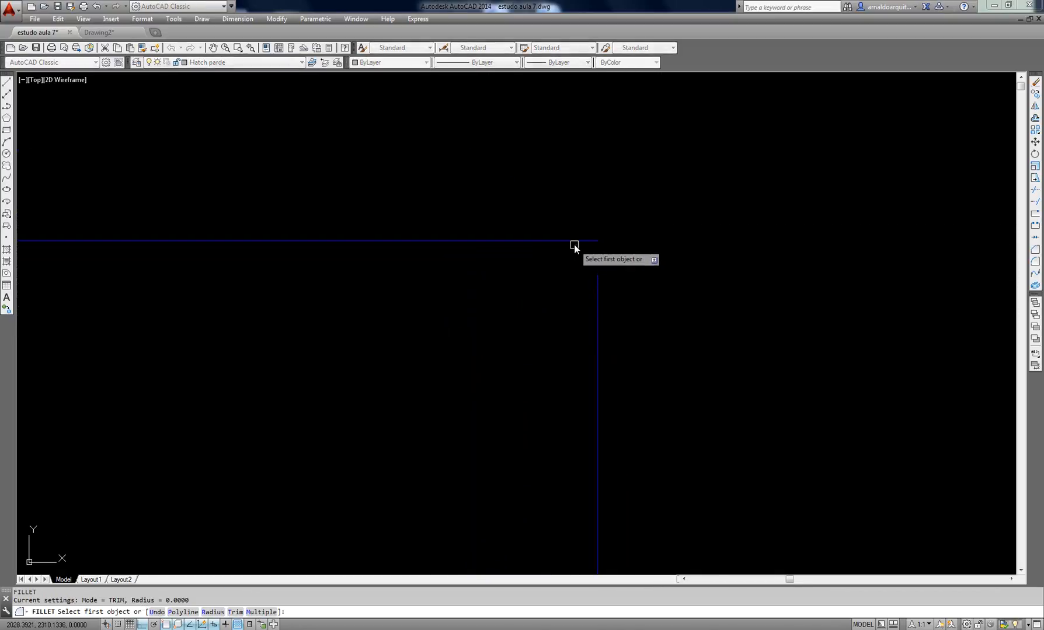
{"action": "left_click", "coordinate": [572, 240]}
{"action": "left_click", "coordinate": [597, 284]}
{"action": "key", "text": "Escape"}
{"action": "key", "text": "Escape"}
{"action": "scroll", "coordinate": [727, 219], "scroll_direction": "down", "scroll_amount": 5}
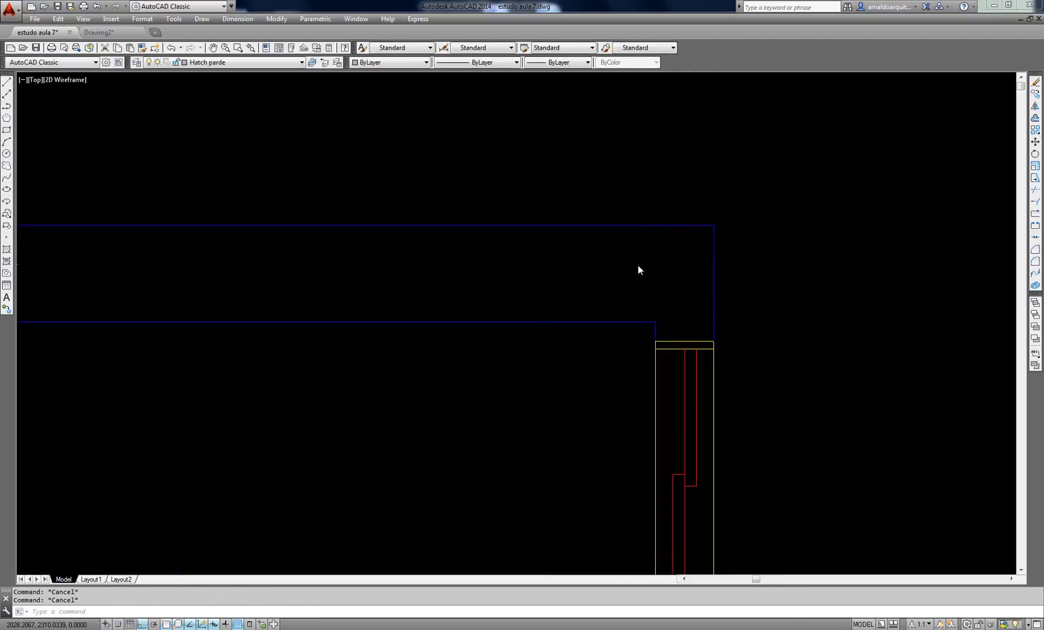
Hatch the closed wall around the upper-left room with the SOLID pattern
{"action": "scroll", "coordinate": [638, 266], "scroll_direction": "down", "scroll_amount": 3}
{"action": "middle_click_drag", "start_coordinate": [570, 284], "coordinate": [745, 159]}
{"action": "scroll", "coordinate": [653, 209], "scroll_direction": "down", "scroll_amount": 2}
{"action": "middle_click_drag", "start_coordinate": [657, 212], "coordinate": [650, 197]}
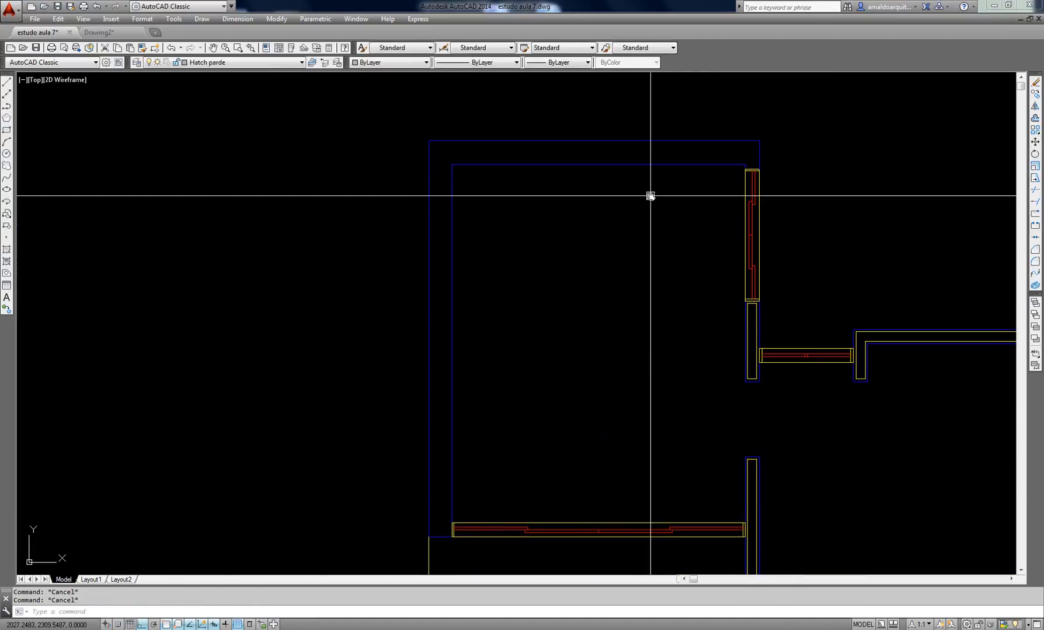
{"action": "type", "text": "h"}
{"action": "key", "text": "Return"}
{"action": "left_click_drag", "start_coordinate": [769, 109], "coordinate": [740, 108]}
{"action": "left_click", "coordinate": [775, 136]}
{"action": "left_click", "coordinate": [721, 152]}
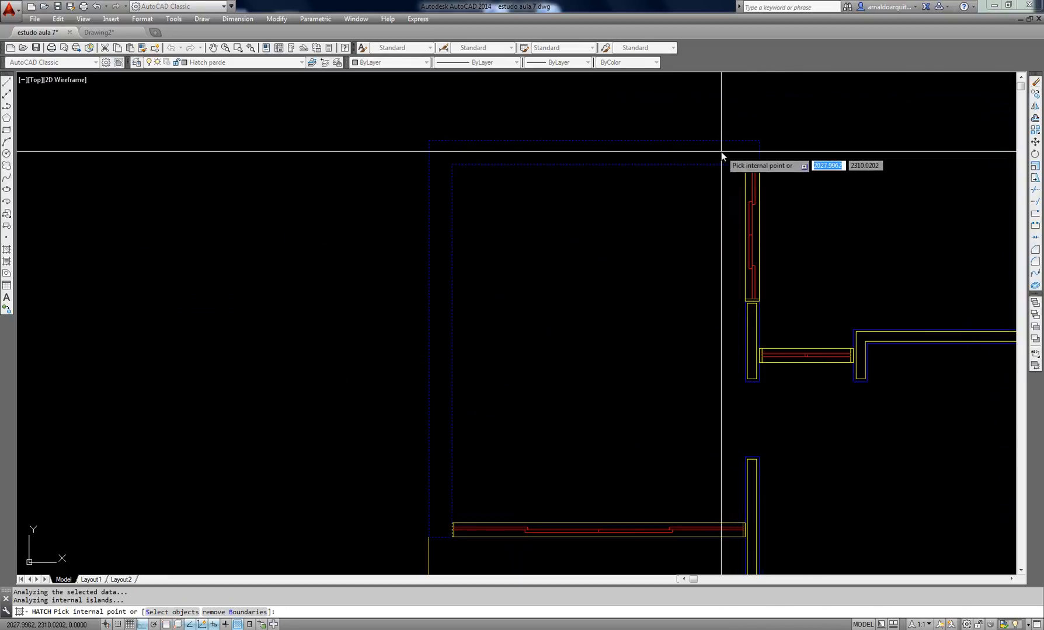
{"action": "key", "text": "Return"}
{"action": "key", "text": "Return"}
{"action": "key", "text": "Escape"}
{"action": "middle_click_drag", "start_coordinate": [703, 256], "coordinate": [687, 242]}
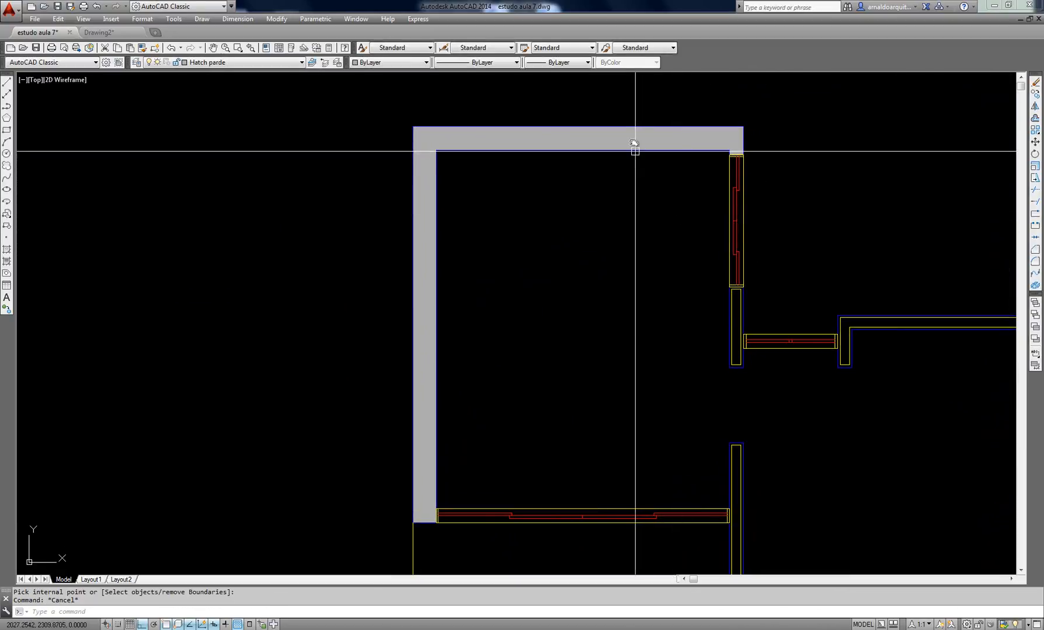
Delete the solid hatch from the upper-left room's wall
{"action": "left_click", "coordinate": [633, 139]}
{"action": "key", "text": "Delete"}
{"action": "key", "text": "Escape"}
{"action": "middle_click_drag", "start_coordinate": [799, 242], "coordinate": [738, 237]}
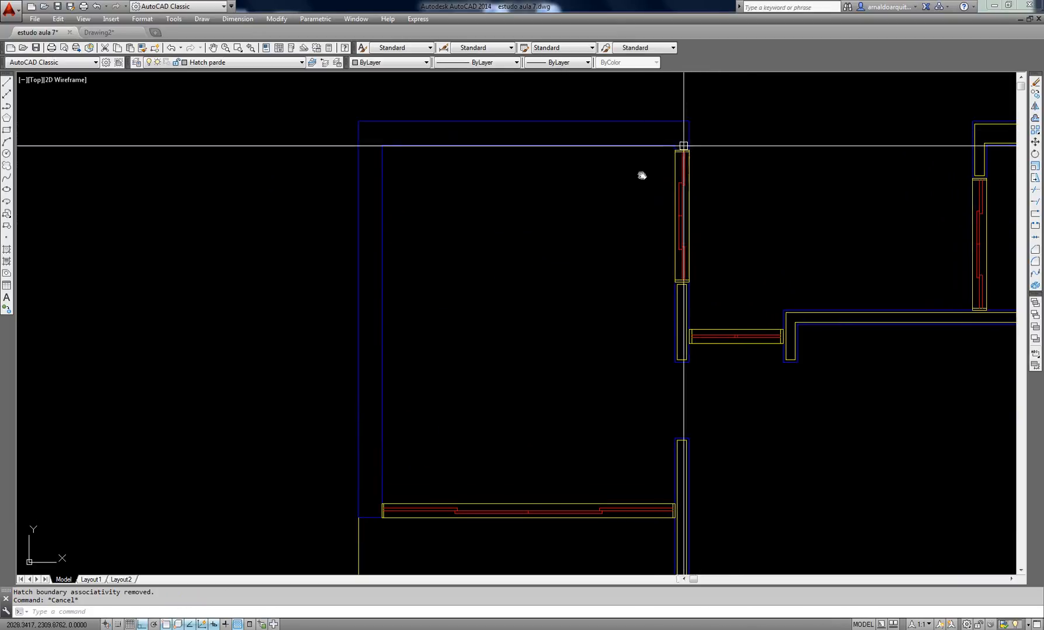
{"action": "mouse_move", "coordinate": [640, 172]}
{"action": "middle_mouse_down"}
{"action": "mouse_move", "coordinate": [823, 178]}
{"action": "mouse_move", "coordinate": [760, 184]}
{"action": "mouse_move", "coordinate": [398, 159]}
{"action": "mouse_move", "coordinate": [499, 70]}
{"action": "mouse_move", "coordinate": [596, 50]}
{"action": "middle_mouse_up"}
{"action": "middle_click_drag", "start_coordinate": [492, 262], "coordinate": [540, 163]}
{"action": "scroll", "coordinate": [488, 196], "scroll_direction": "up", "scroll_amount": 2}
{"action": "middle_click_drag", "start_coordinate": [489, 195], "coordinate": [531, 184]}
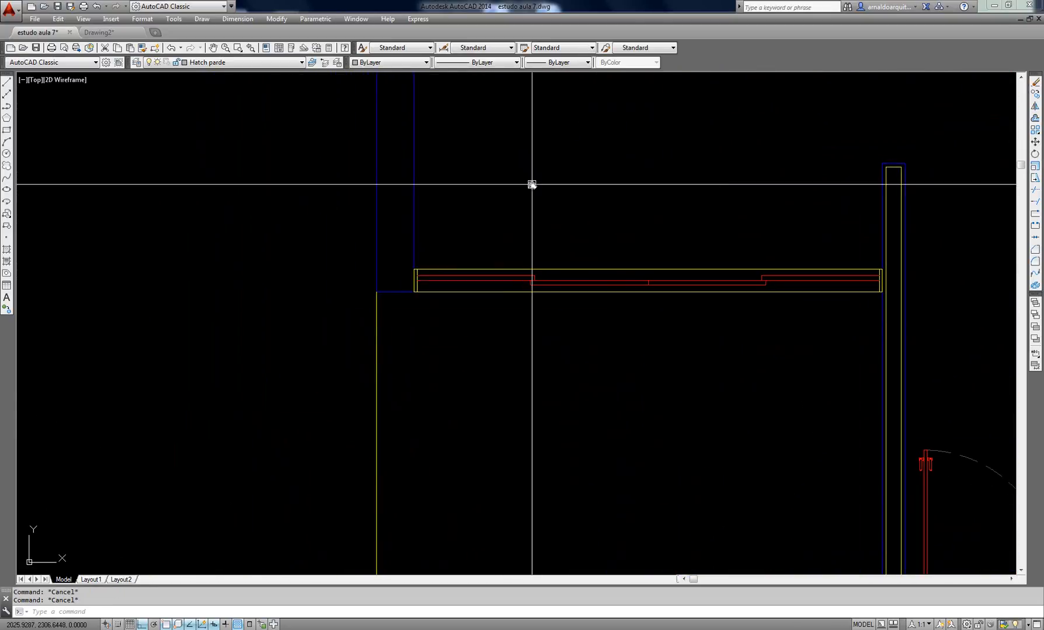
{"action": "key", "text": "BackSpace"}
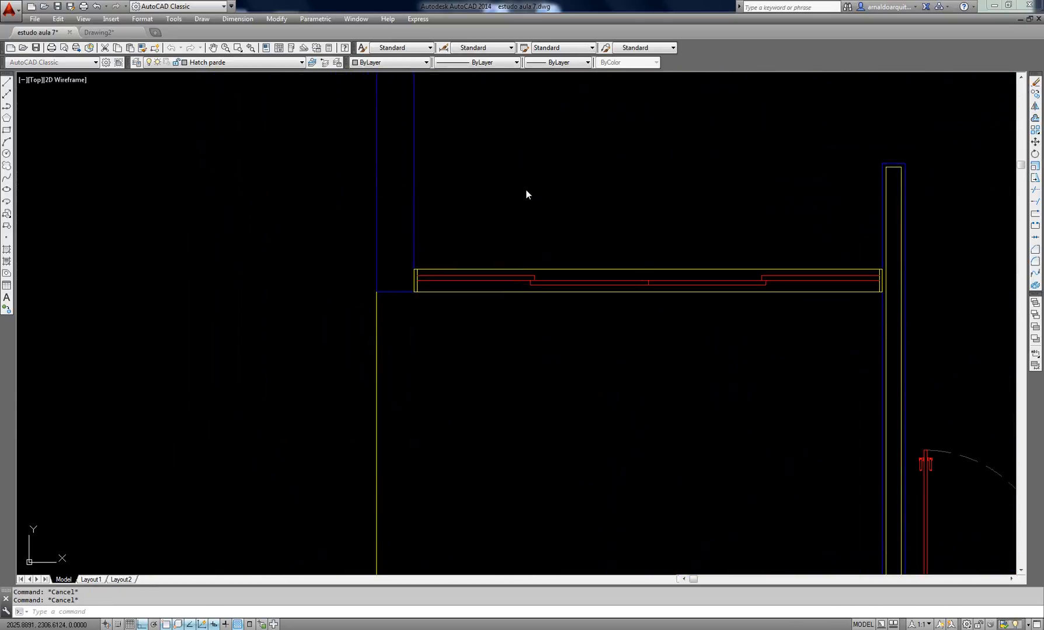
{"action": "type", "text": "h"}
{"action": "key", "text": "Return"}
{"action": "key", "text": "k"}
{"action": "left_click", "coordinate": [402, 231]}
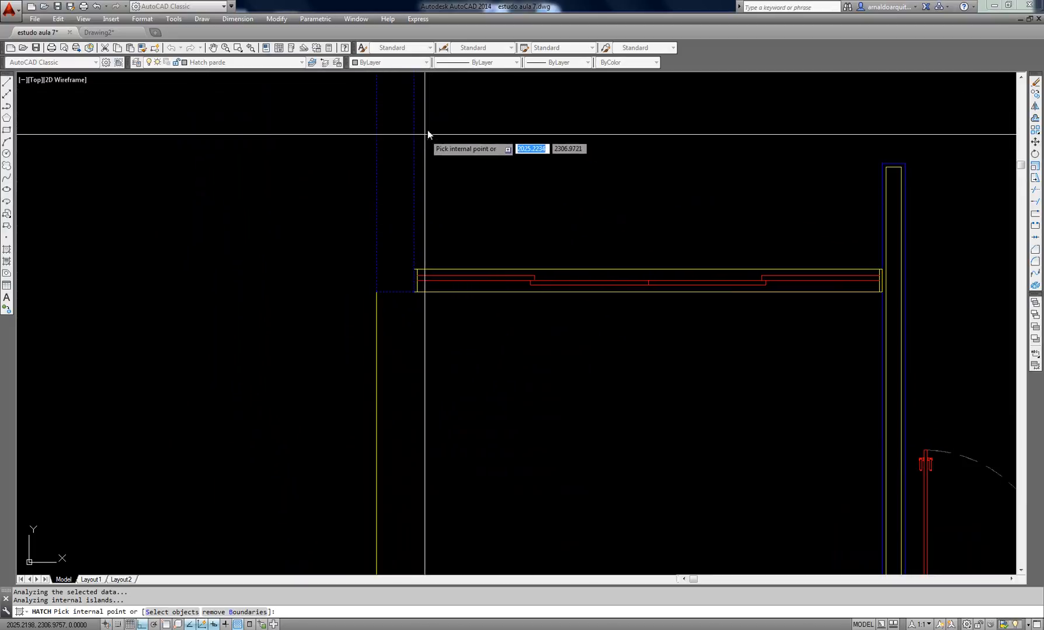
{"action": "middle_click_drag", "start_coordinate": [486, 123], "coordinate": [468, 321]}
{"action": "scroll", "coordinate": [582, 233], "scroll_direction": "down", "scroll_amount": 2}
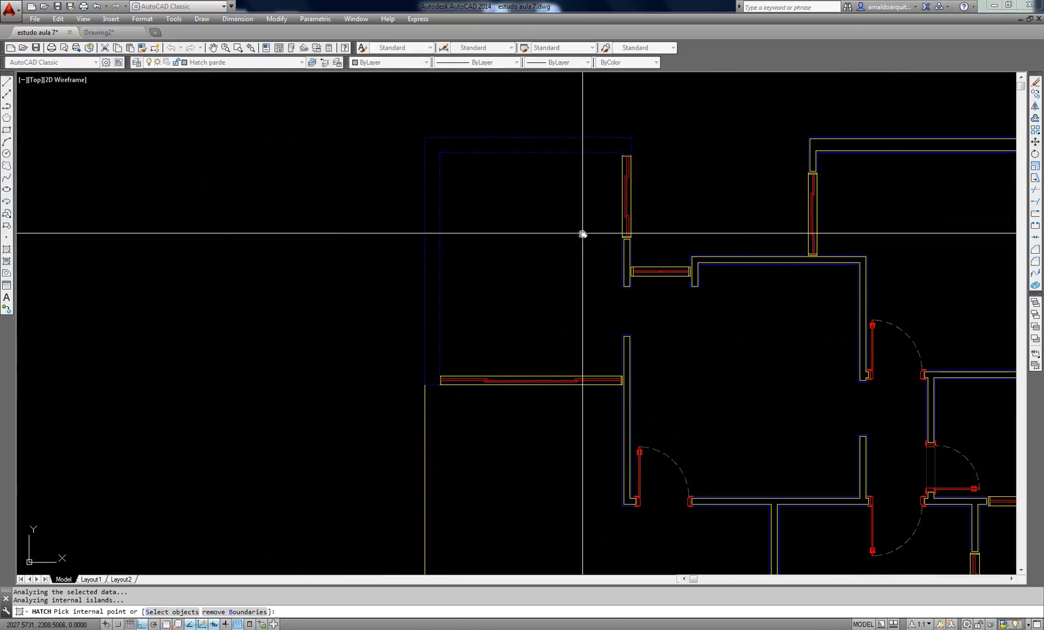
{"action": "middle_click_drag", "start_coordinate": [583, 234], "coordinate": [521, 232]}
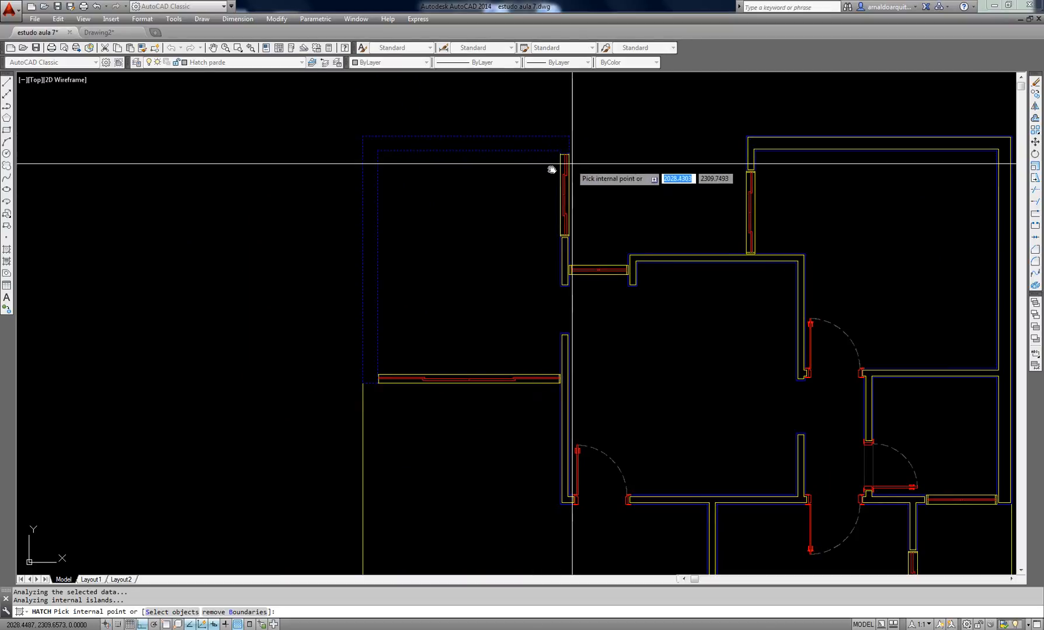
{"action": "key", "text": "Escape"}
{"action": "scroll", "coordinate": [531, 138], "scroll_direction": "up", "scroll_amount": 2}
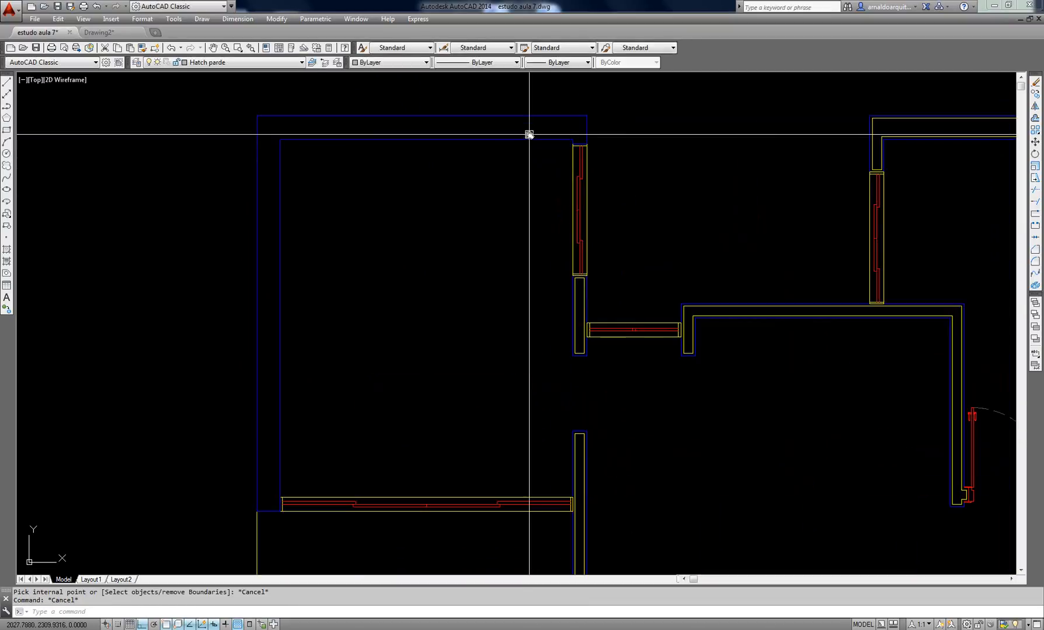
{"action": "middle_click_drag", "start_coordinate": [529, 134], "coordinate": [507, 136]}
{"action": "key", "text": "Escape"}
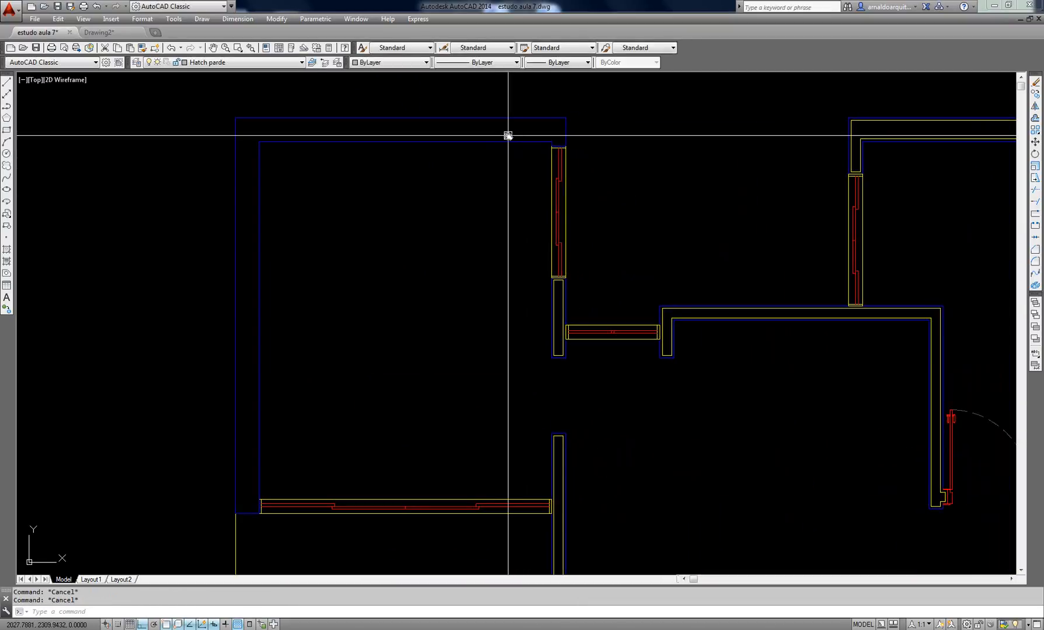
Create a polyline boundary with island detection from inside the upper-left room's wall
{"action": "key", "text": "Return"}
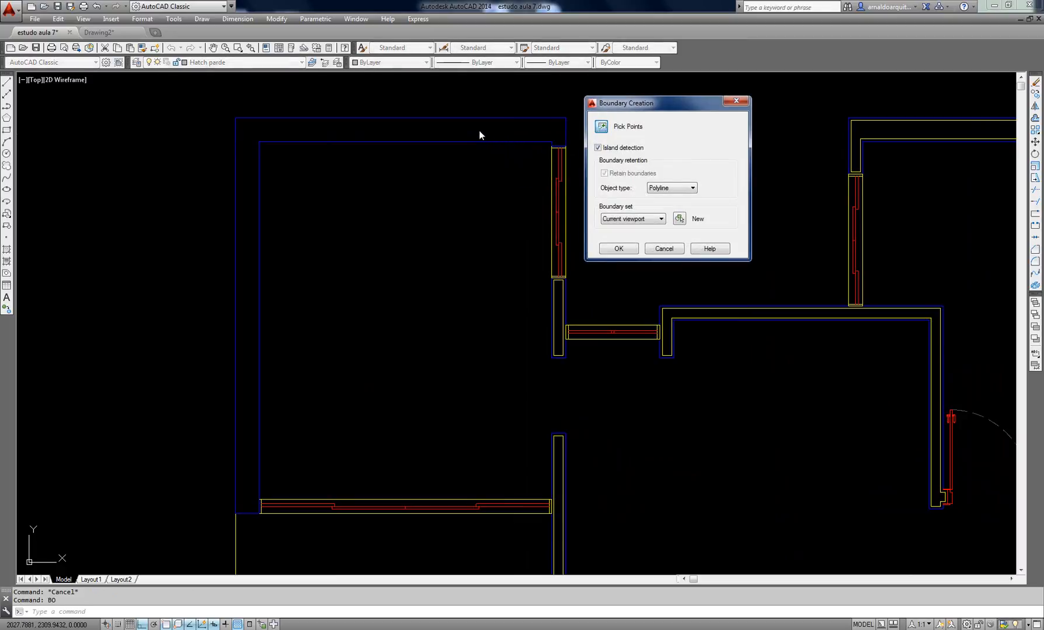
{"action": "key", "text": "Return"}
{"action": "left_click", "coordinate": [496, 159]}
{"action": "key", "text": "Return"}
{"action": "key", "text": "Escape"}
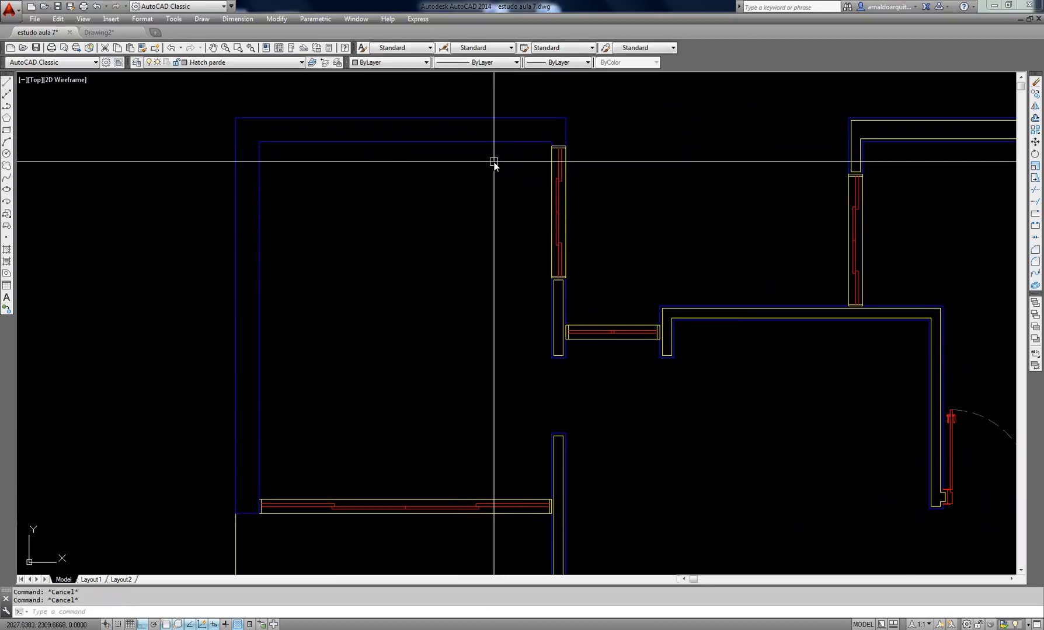
Offset the upper-left wall's boundary polyline inward by 0.025
{"action": "type", "text": "o"}
{"action": "key", "text": "Return"}
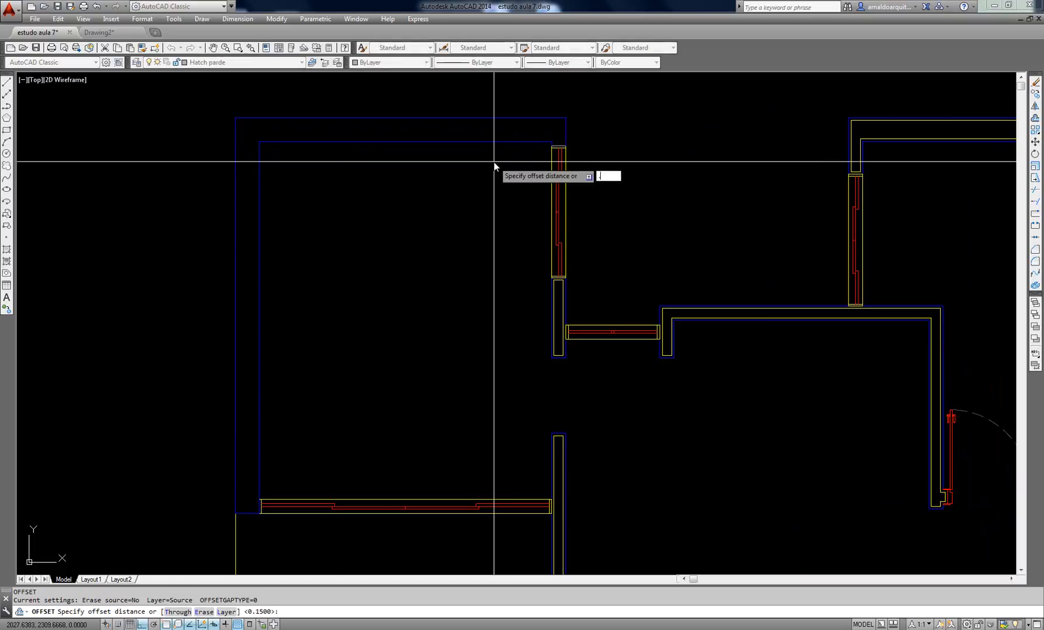
{"action": "key", "text": "Return"}
{"action": "left_click", "coordinate": [493, 142]}
{"action": "scroll", "coordinate": [499, 122], "scroll_direction": "up", "scroll_amount": 3}
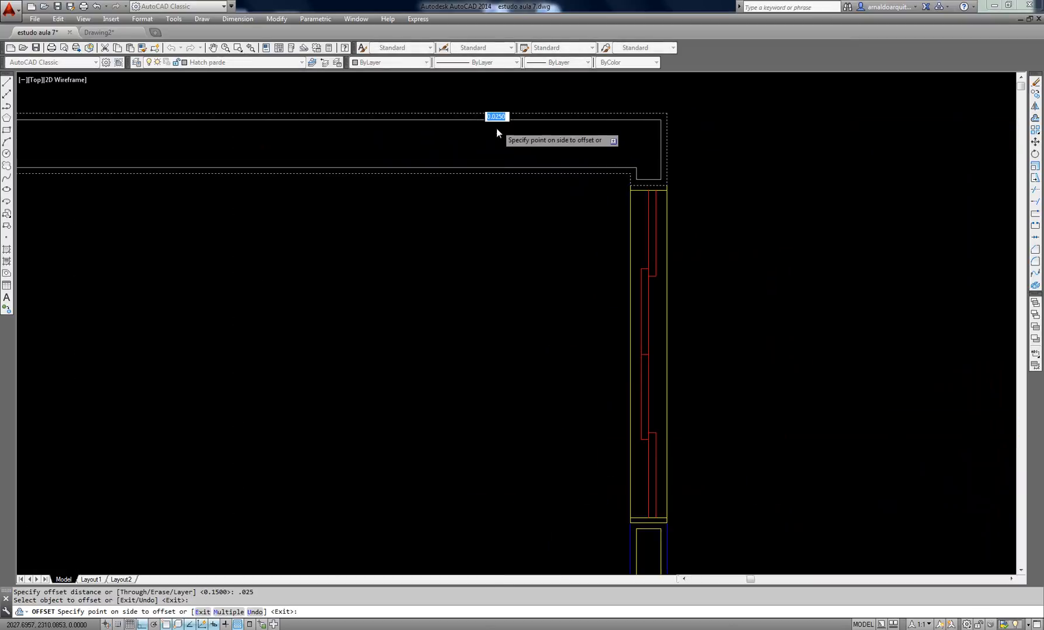
{"action": "left_click", "coordinate": [499, 132]}
{"action": "key", "text": "Escape"}
{"action": "key", "text": "Escape"}
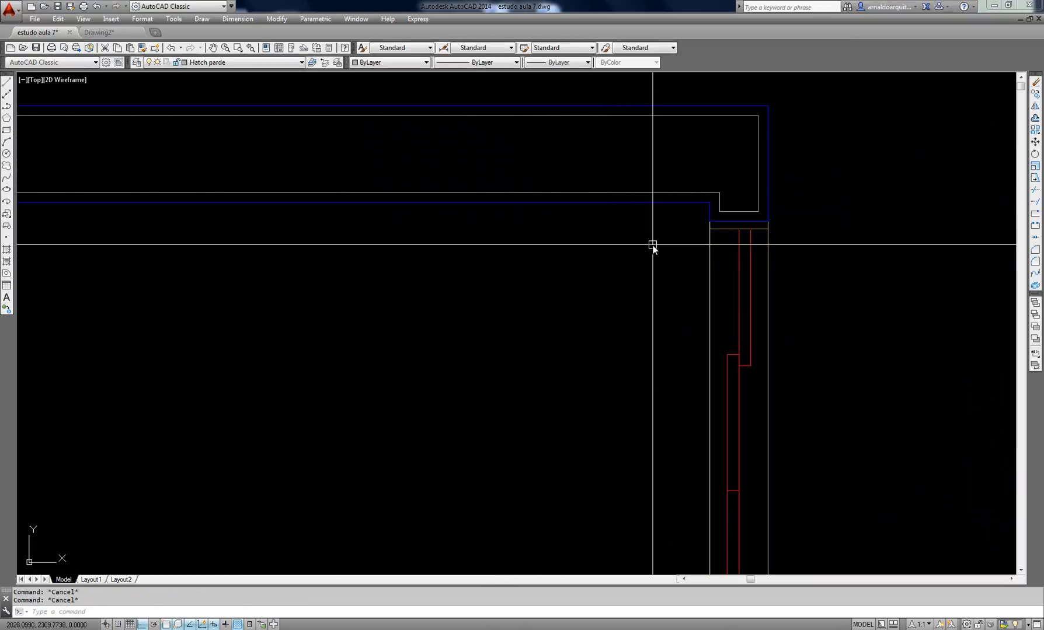
Match the new inner polyline of the upper-left wall to the properties of a neighbouring wall's yellow inner line
{"action": "type", "text": "ma"}
{"action": "key", "text": "Return"}
{"action": "scroll", "coordinate": [694, 270], "scroll_direction": "down", "scroll_amount": 4}
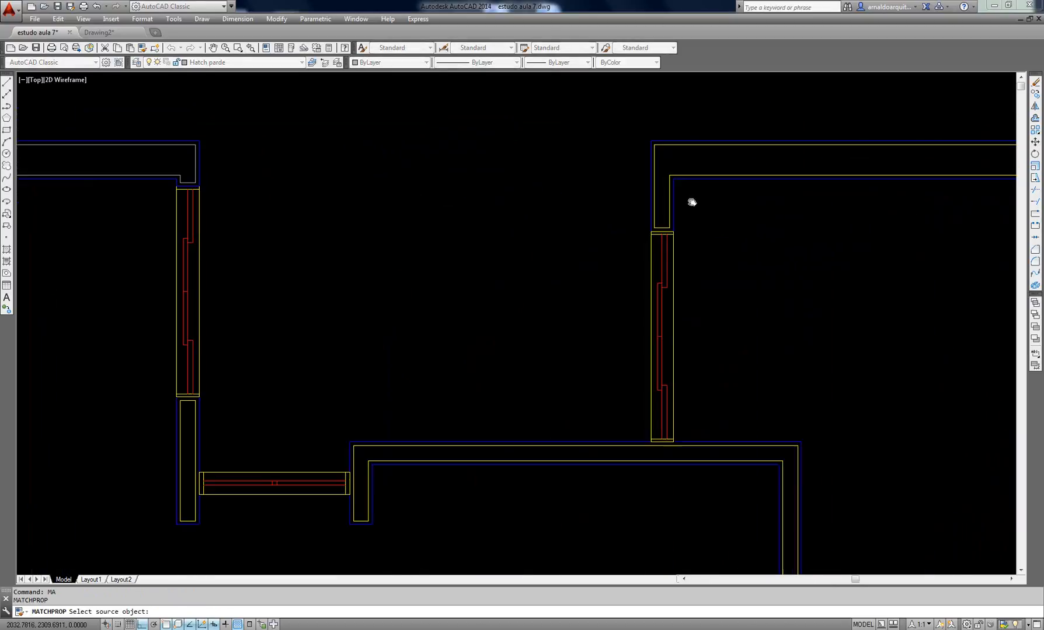
{"action": "scroll", "coordinate": [628, 207], "scroll_direction": "up", "scroll_amount": 2}
{"action": "scroll", "coordinate": [590, 149], "scroll_direction": "up", "scroll_amount": 3}
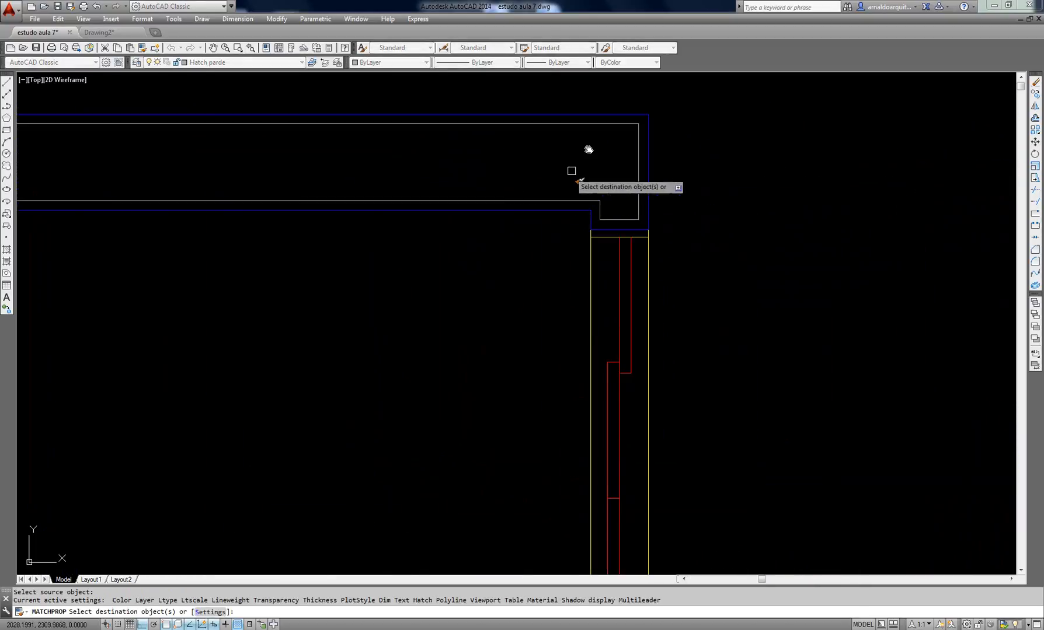
{"action": "key", "text": "Escape"}
Hatch the interiors of the upper-left, upper-right and central walls with SOLID, picking points inside their yellow inner outlines
{"action": "scroll", "coordinate": [583, 175], "scroll_direction": "down", "scroll_amount": 5}
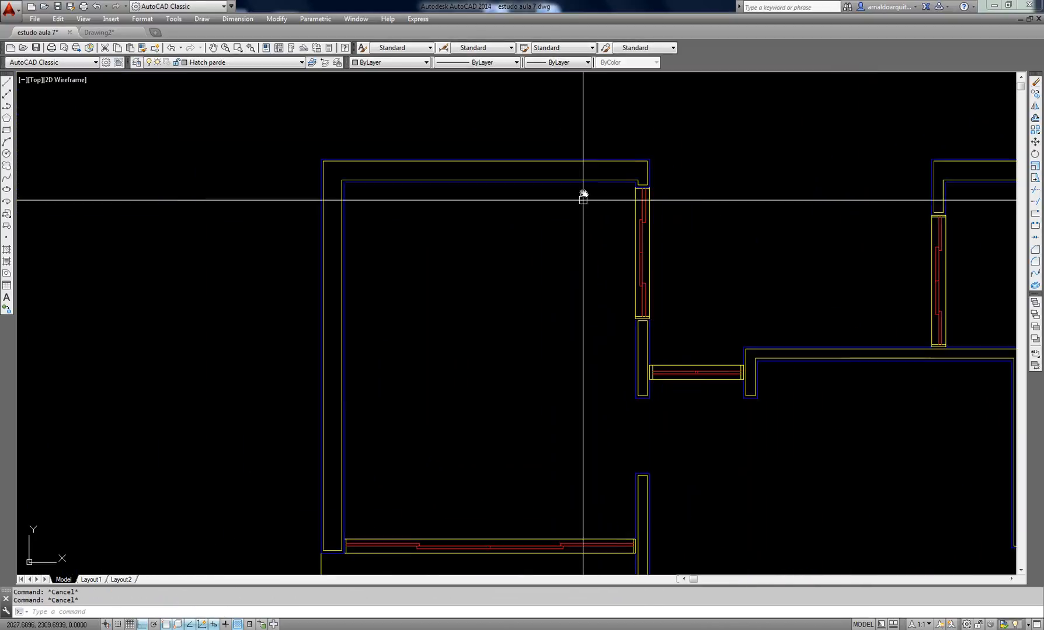
{"action": "middle_click_drag", "start_coordinate": [580, 196], "coordinate": [524, 133]}
{"action": "scroll", "coordinate": [555, 239], "scroll_direction": "down", "scroll_amount": 2}
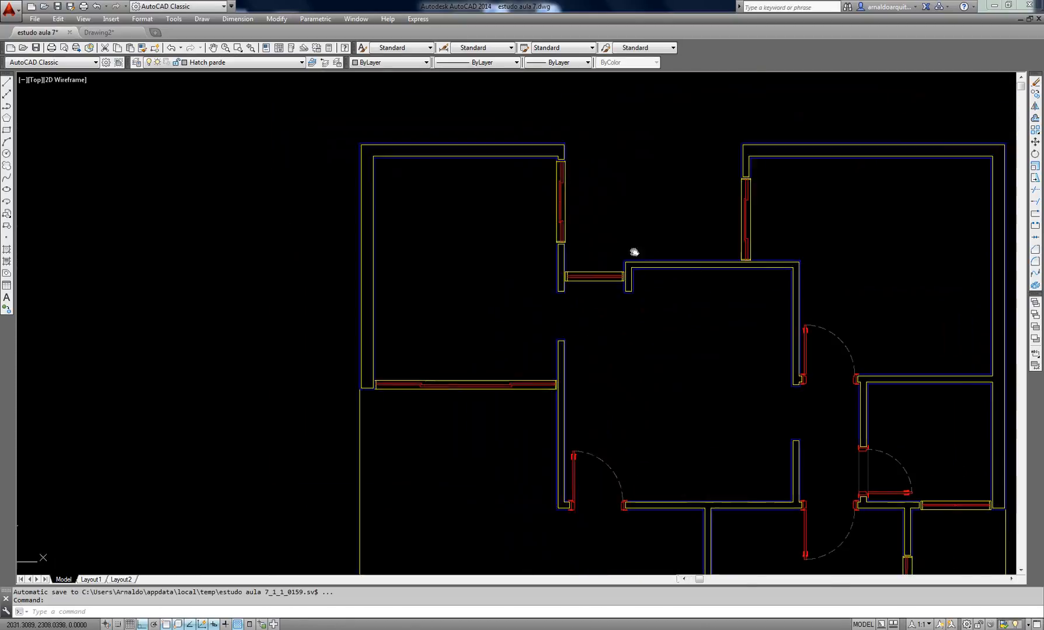
{"action": "middle_click_drag", "start_coordinate": [633, 257], "coordinate": [493, 226]}
{"action": "middle_click_drag", "start_coordinate": [323, 227], "coordinate": [470, 248]}
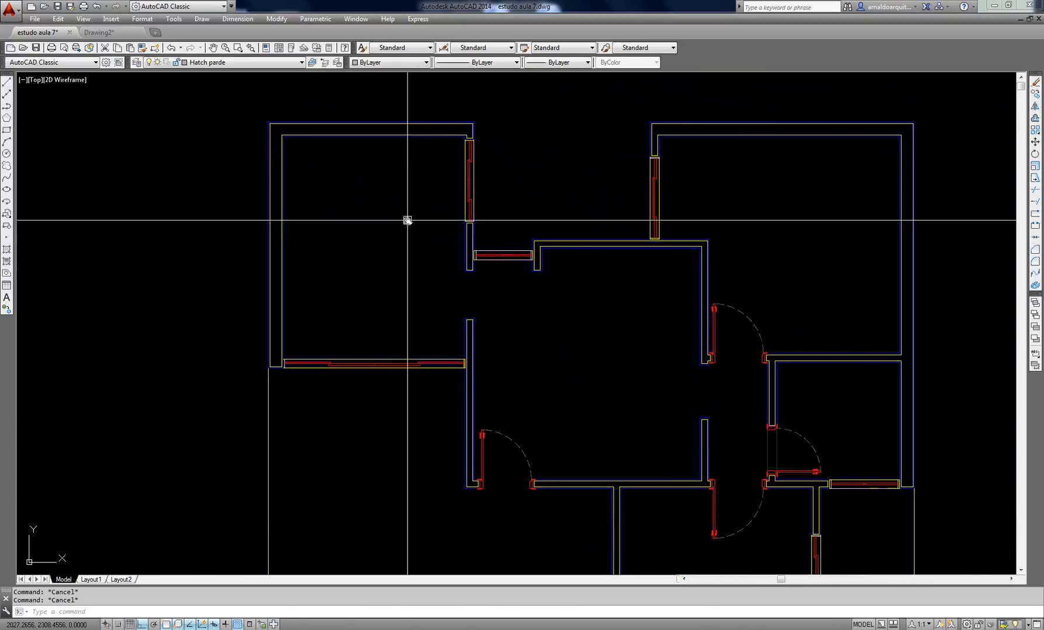
{"action": "key", "text": "Return"}
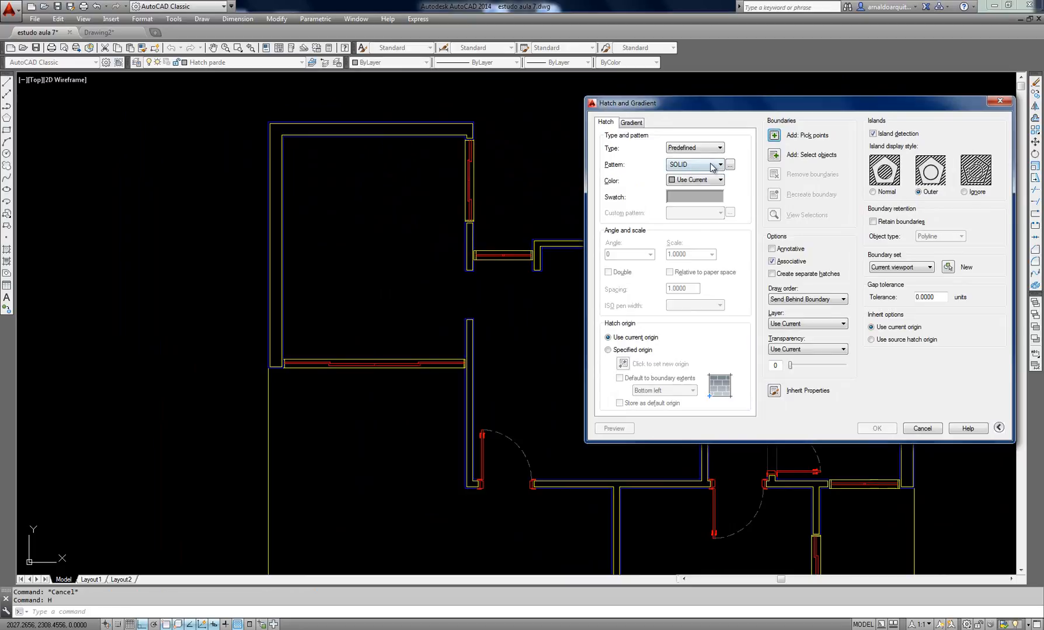
{"action": "left_click", "coordinate": [773, 136]}
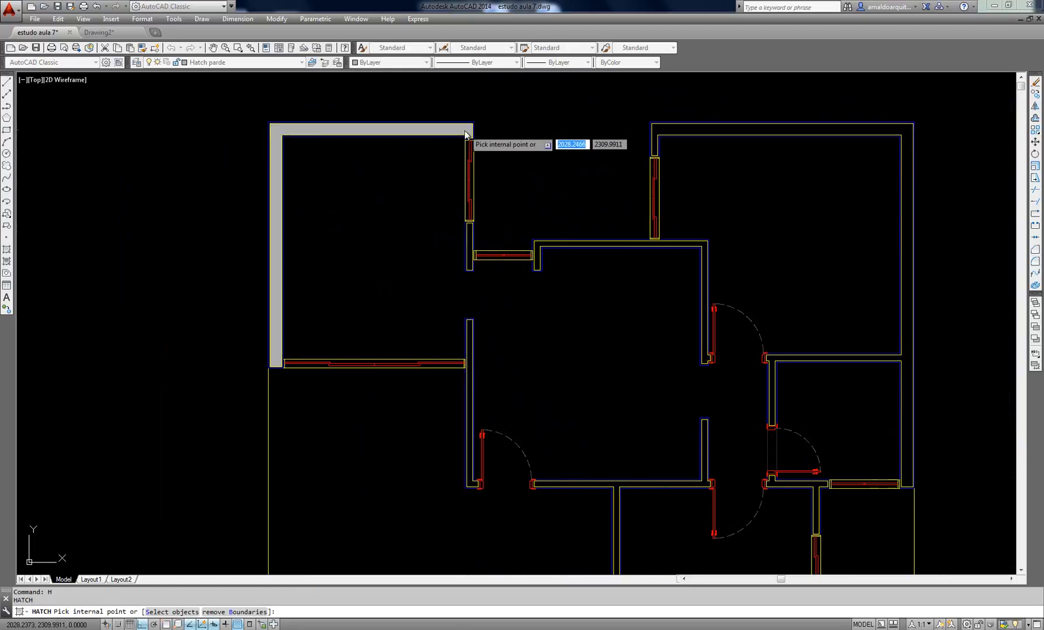
{"action": "left_click", "coordinate": [694, 139]}
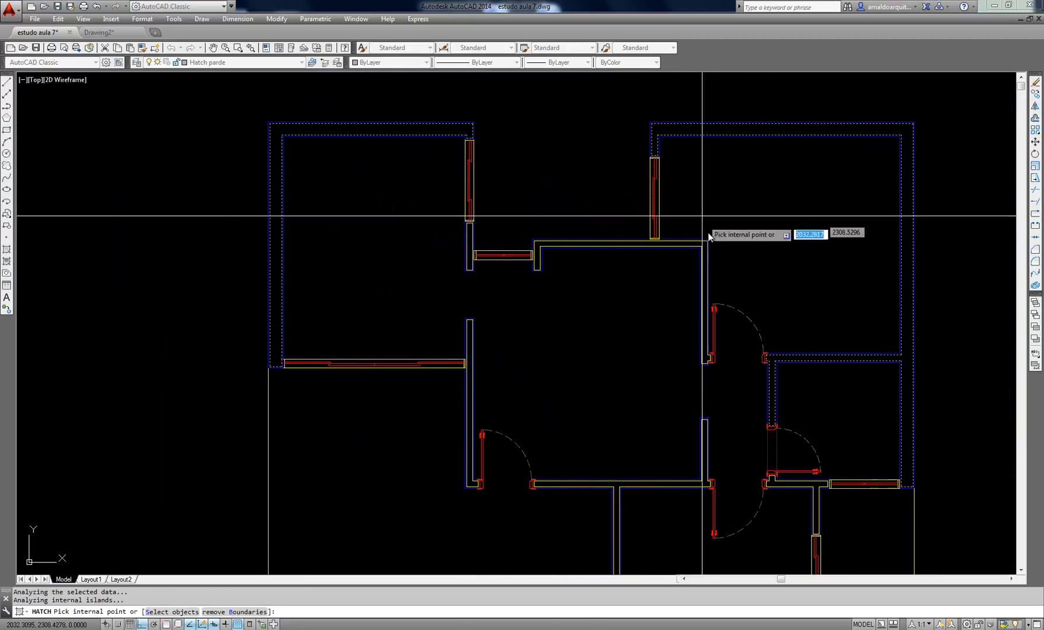
{"action": "left_click", "coordinate": [703, 265]}
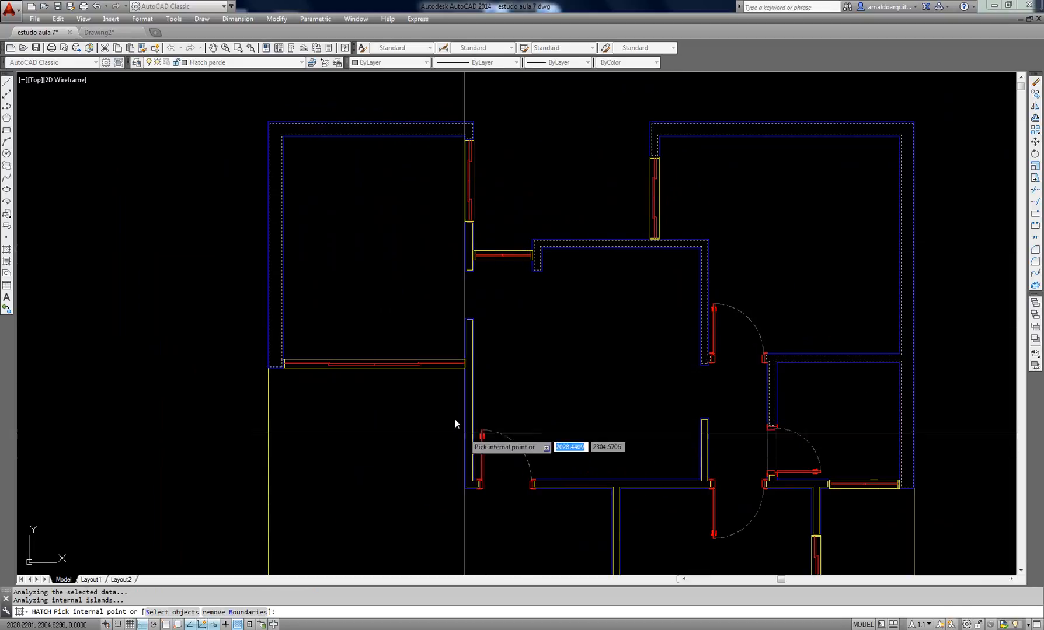
{"action": "left_click", "coordinate": [469, 406]}
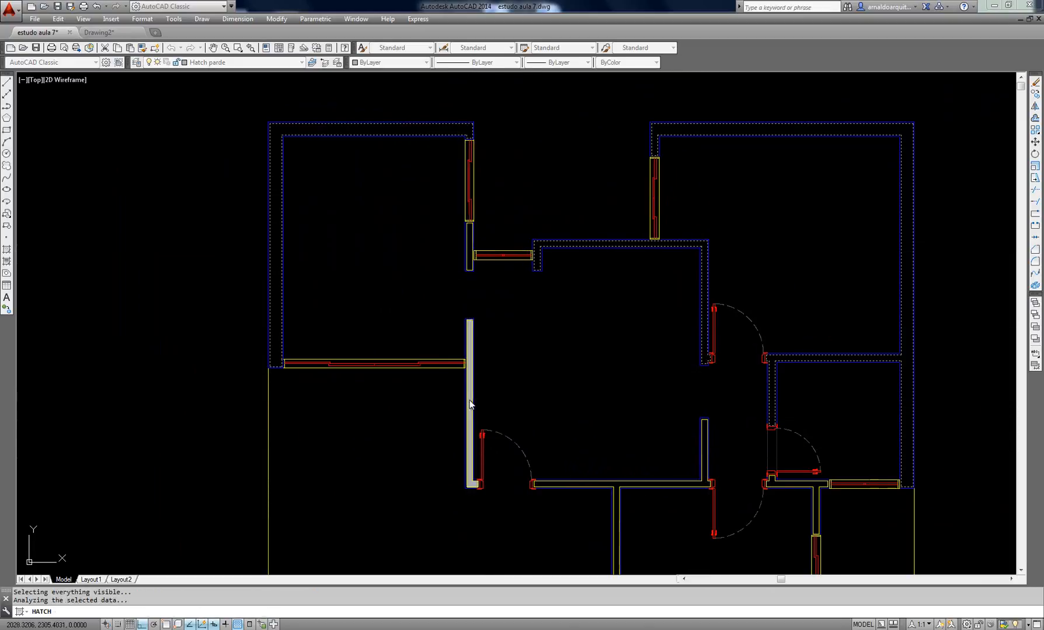
{"action": "left_click", "coordinate": [614, 487]}
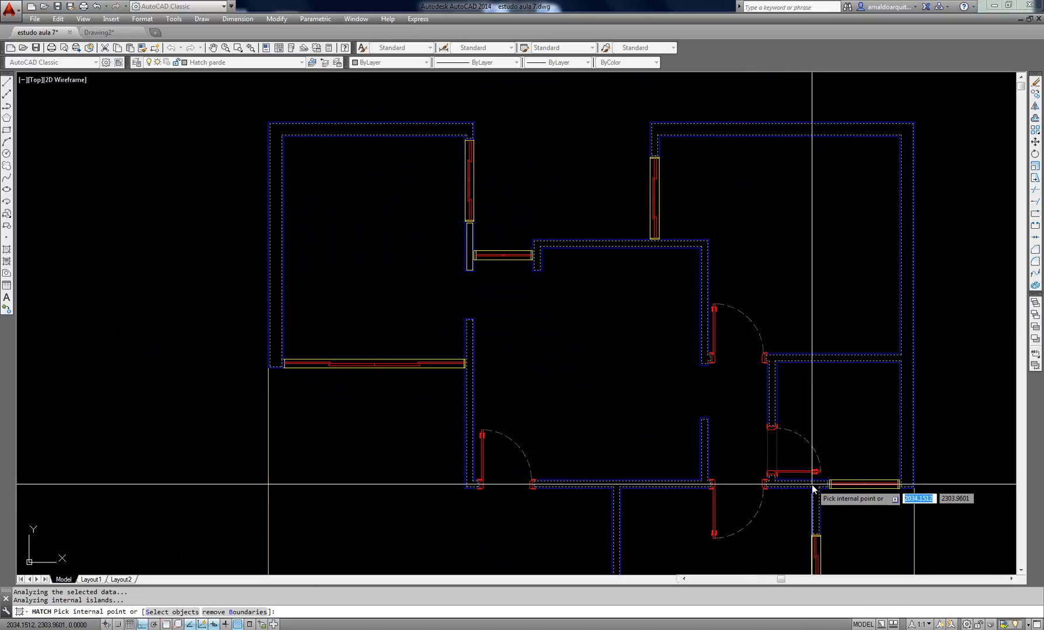
{"action": "key", "text": "Return"}
{"action": "left_click", "coordinate": [868, 437]}
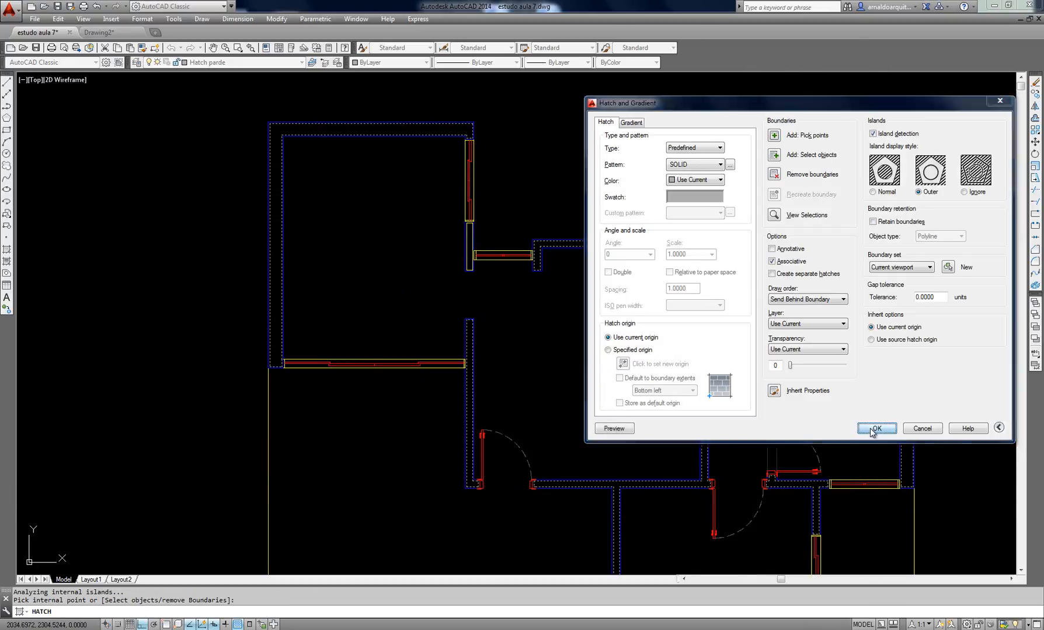
{"action": "scroll", "coordinate": [652, 239], "scroll_direction": "up", "scroll_amount": 4}
{"action": "scroll", "coordinate": [552, 313], "scroll_direction": "up", "scroll_amount": 2}
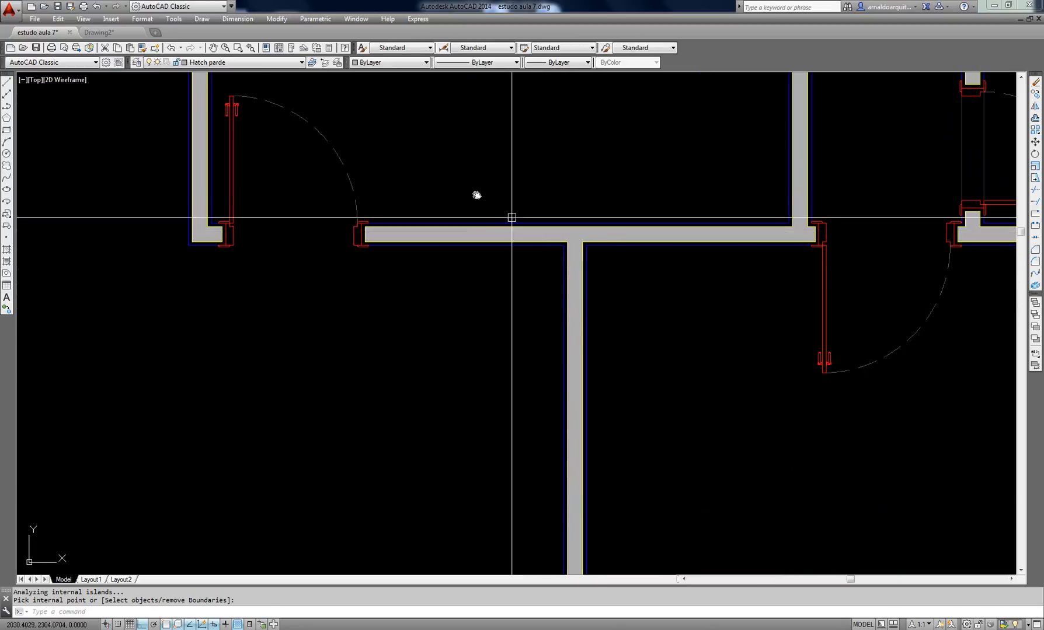
{"action": "middle_click_drag", "start_coordinate": [475, 195], "coordinate": [380, 303]}
{"action": "scroll", "coordinate": [680, 236], "scroll_direction": "down", "scroll_amount": 6}
{"action": "mouse_move", "coordinate": [680, 236]}
{"action": "middle_mouse_down"}
{"action": "mouse_move", "coordinate": [540, 242]}
{"action": "mouse_move", "coordinate": [484, 228]}
{"action": "middle_mouse_up"}
{"action": "key", "text": "Escape"}
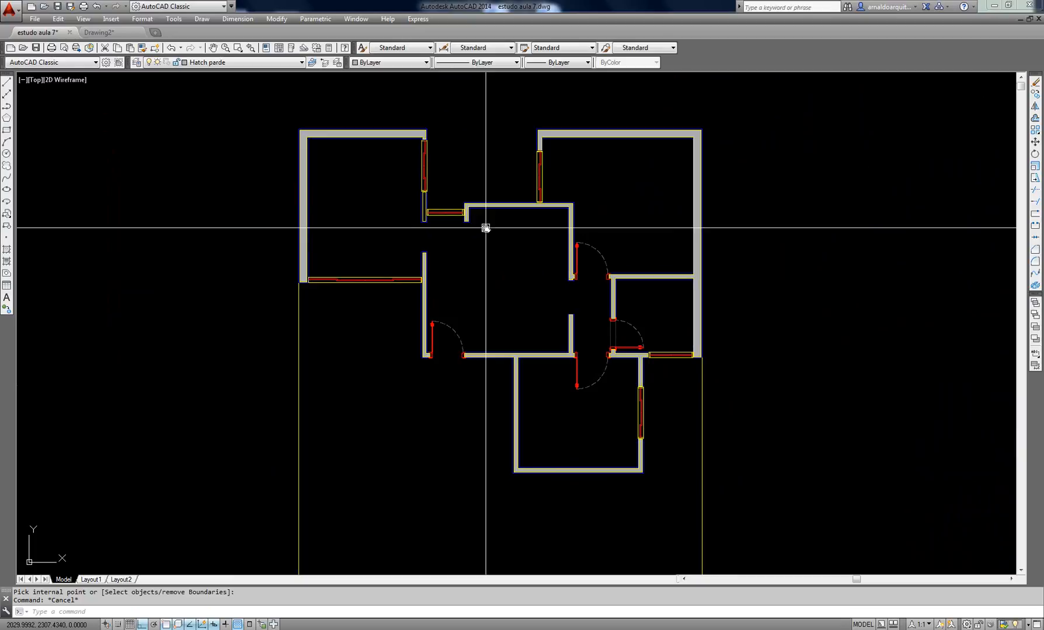
{"action": "left_click", "coordinate": [239, 62]}
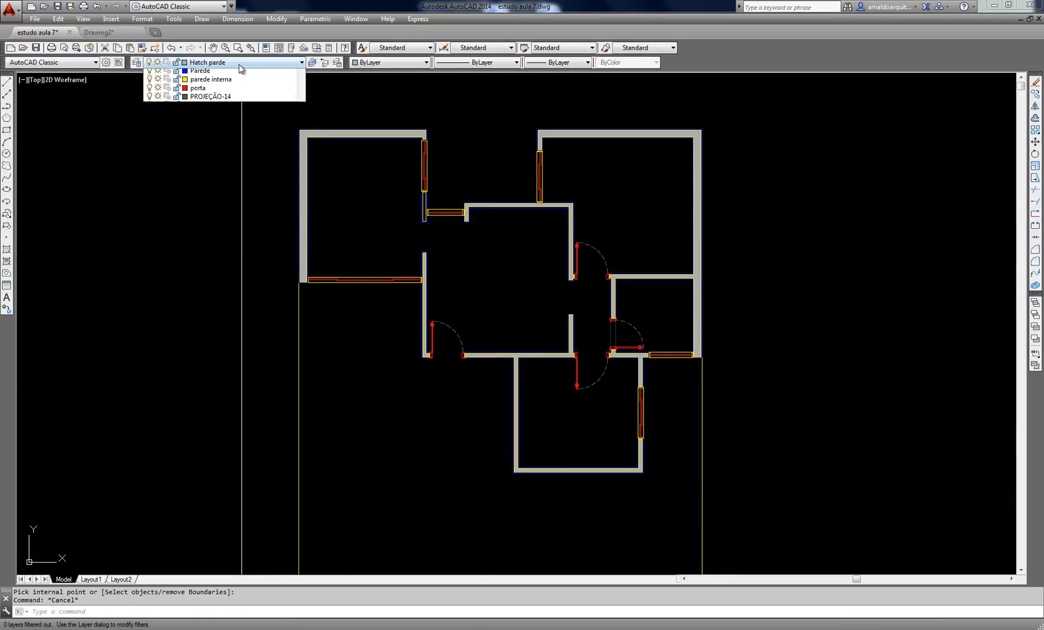
{"action": "left_click", "coordinate": [347, 182]}
Configure a new hatch as User defined with a double grid and 0.25 spacing for the small room right of the corridor
{"action": "scroll", "coordinate": [368, 174], "scroll_direction": "up", "scroll_amount": 2}
{"action": "middle_click_drag", "start_coordinate": [593, 280], "coordinate": [486, 243]}
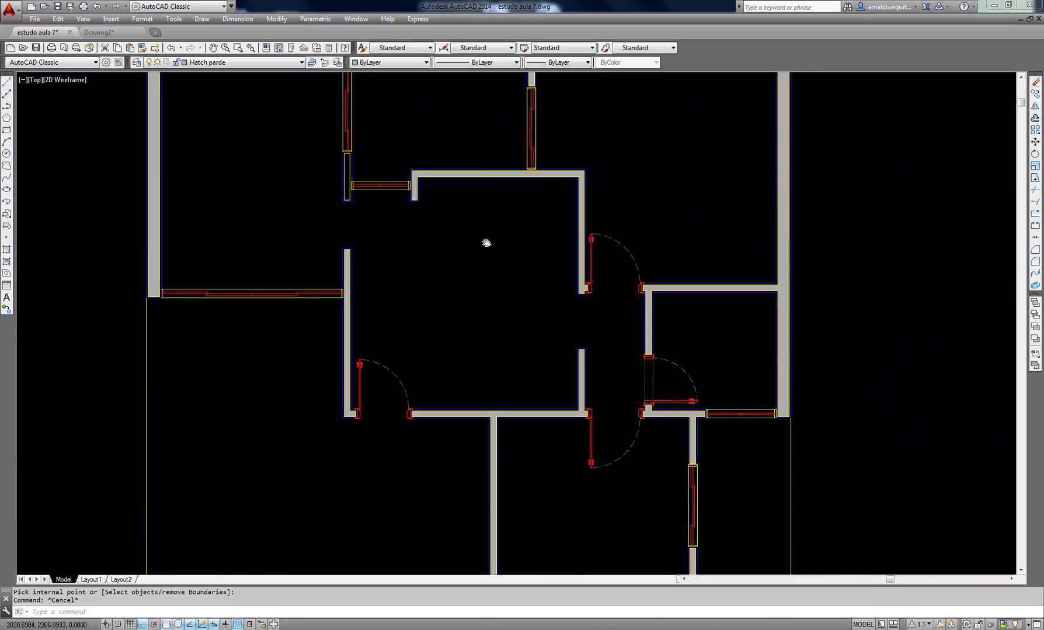
{"action": "scroll", "coordinate": [493, 244], "scroll_direction": "down", "scroll_amount": 4}
{"action": "scroll", "coordinate": [584, 275], "scroll_direction": "up", "scroll_amount": 7}
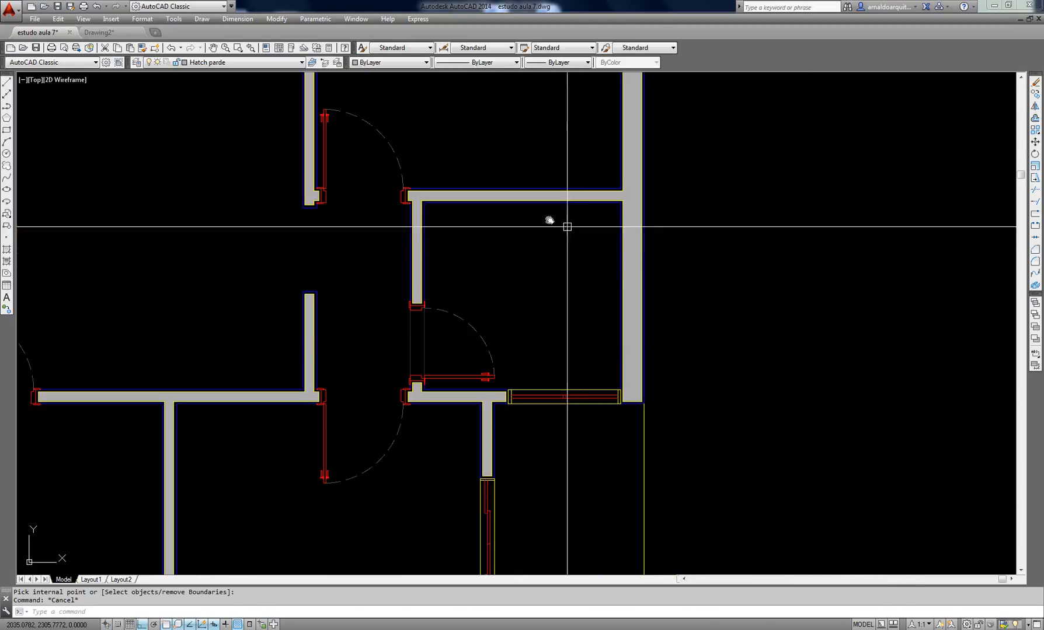
{"action": "left_click", "coordinate": [504, 300]}
{"action": "left_click", "coordinate": [555, 248]}
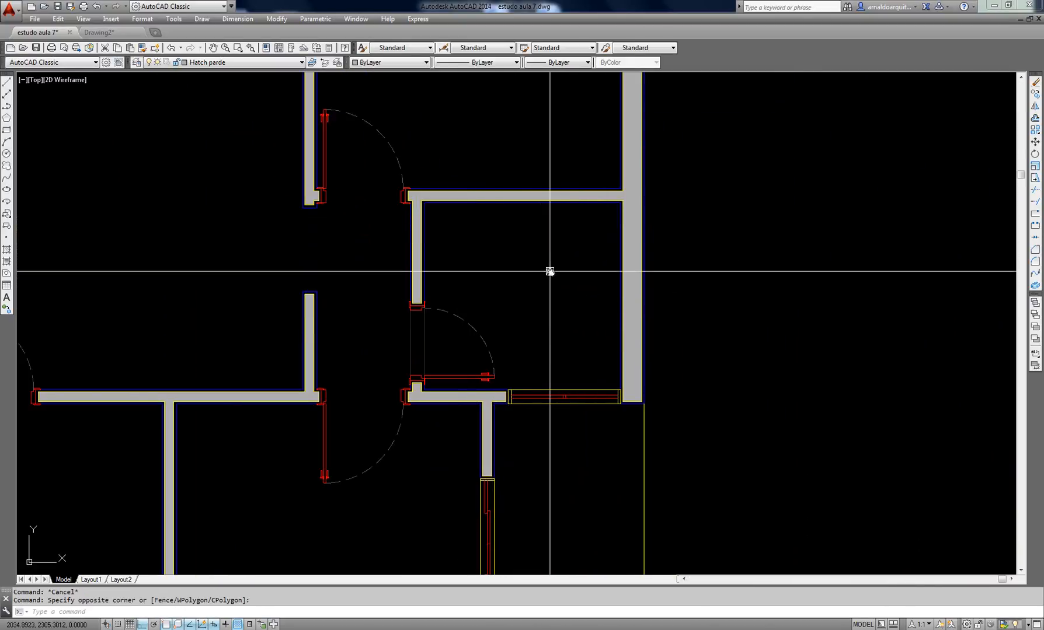
{"action": "type", "text": "h"}
{"action": "key", "text": "Return"}
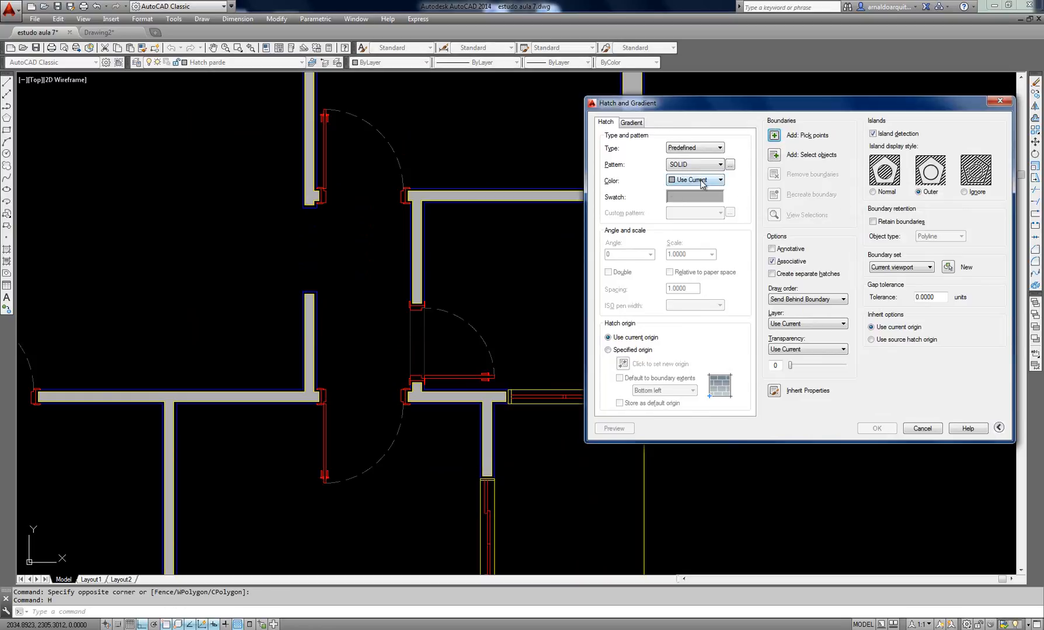
{"action": "left_click", "coordinate": [701, 164]}
{"action": "left_click", "coordinate": [700, 164]}
{"action": "left_click", "coordinate": [700, 148]}
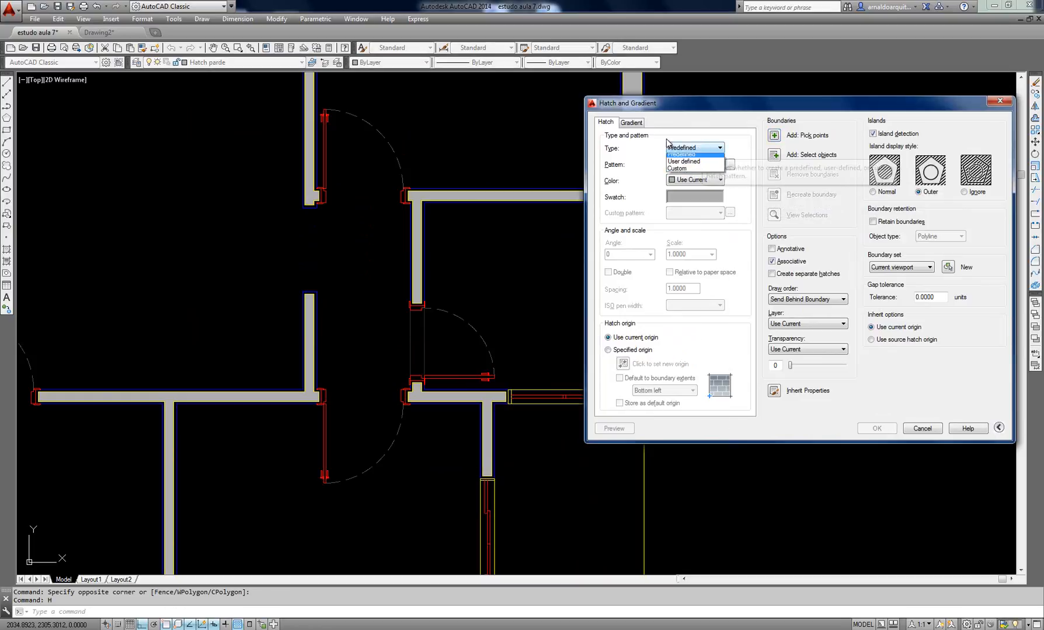
{"action": "left_click", "coordinate": [687, 165]}
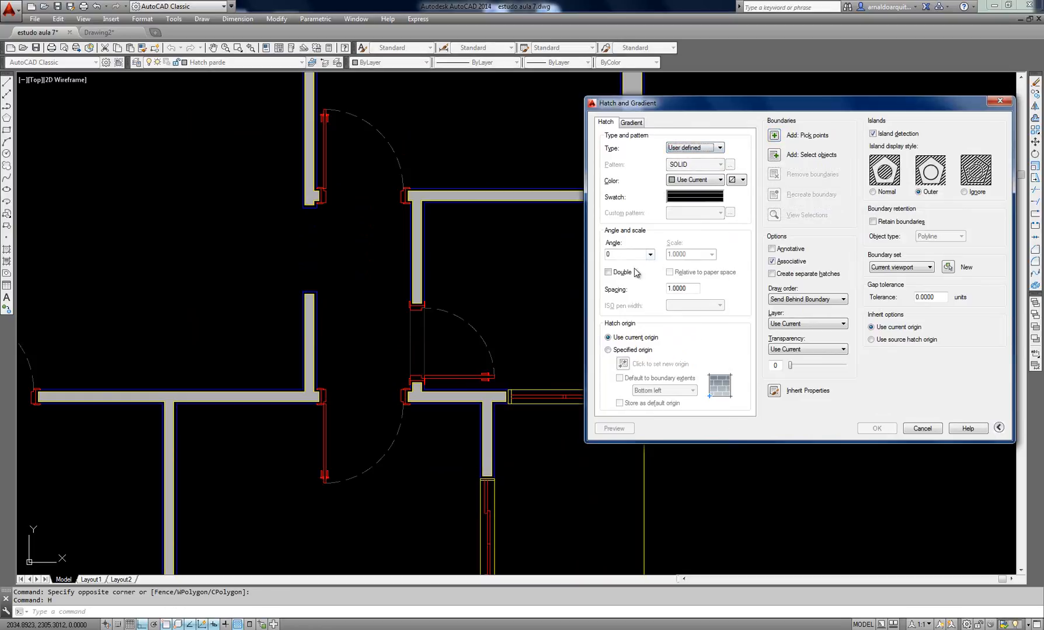
{"action": "left_click", "coordinate": [614, 275]}
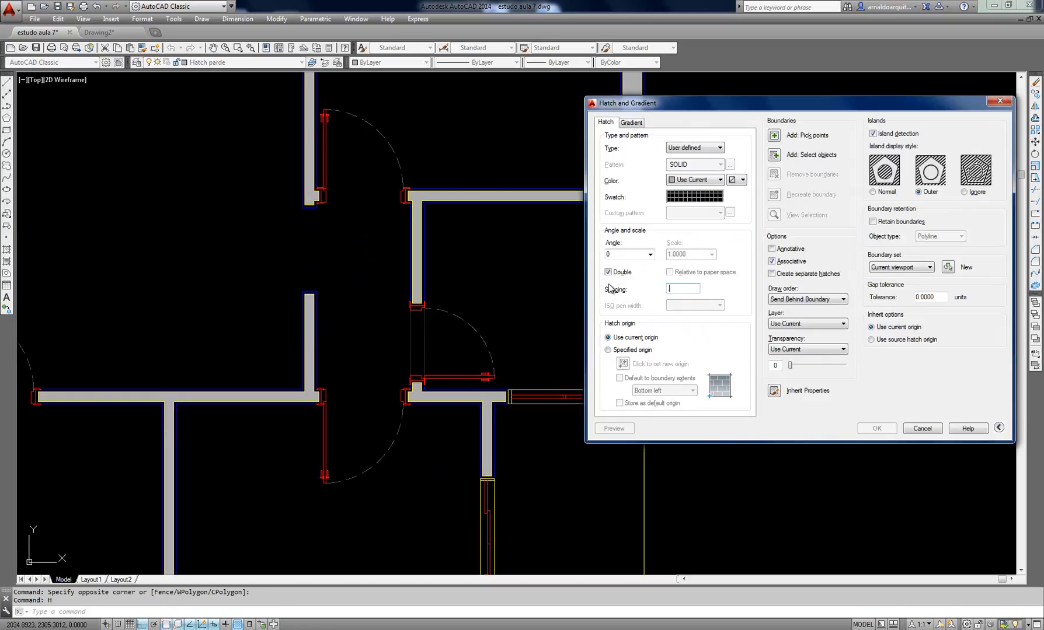
Apply the grid hatch to the small room's floor outside the door swing, picking a point inside the area
{"action": "left_click", "coordinate": [775, 136]}
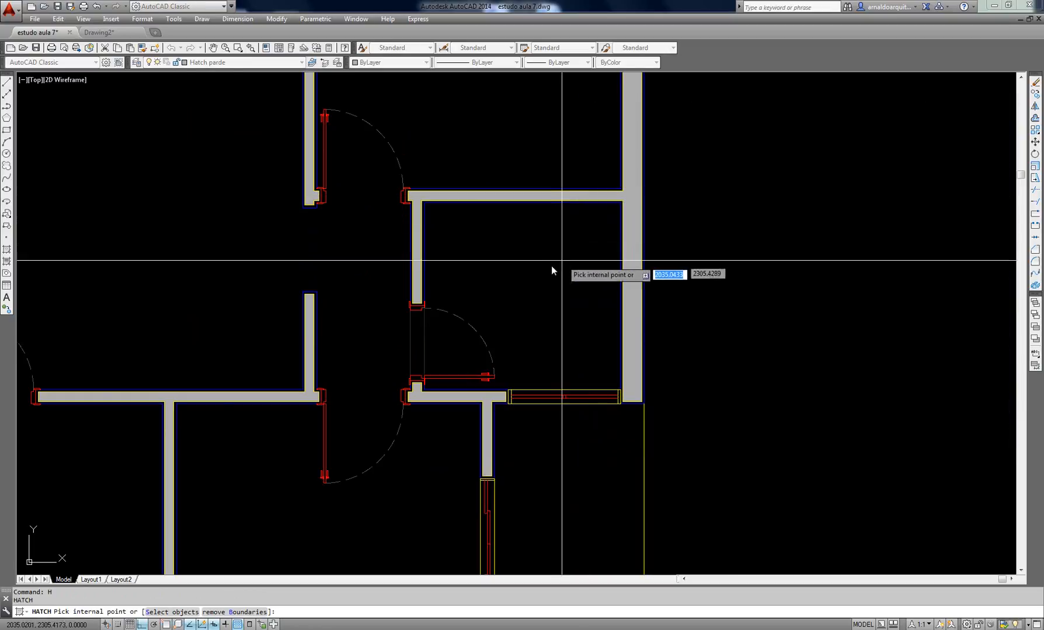
{"action": "left_click", "coordinate": [464, 346]}
{"action": "left_click", "coordinate": [618, 334]}
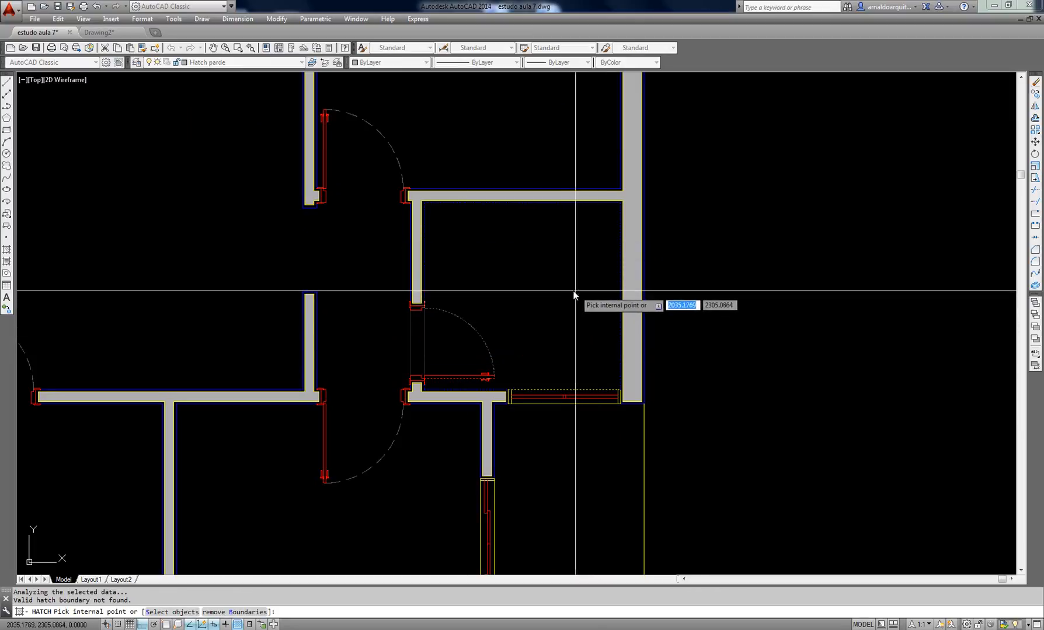
{"action": "left_click", "coordinate": [558, 291]}
{"action": "key", "text": "Return"}
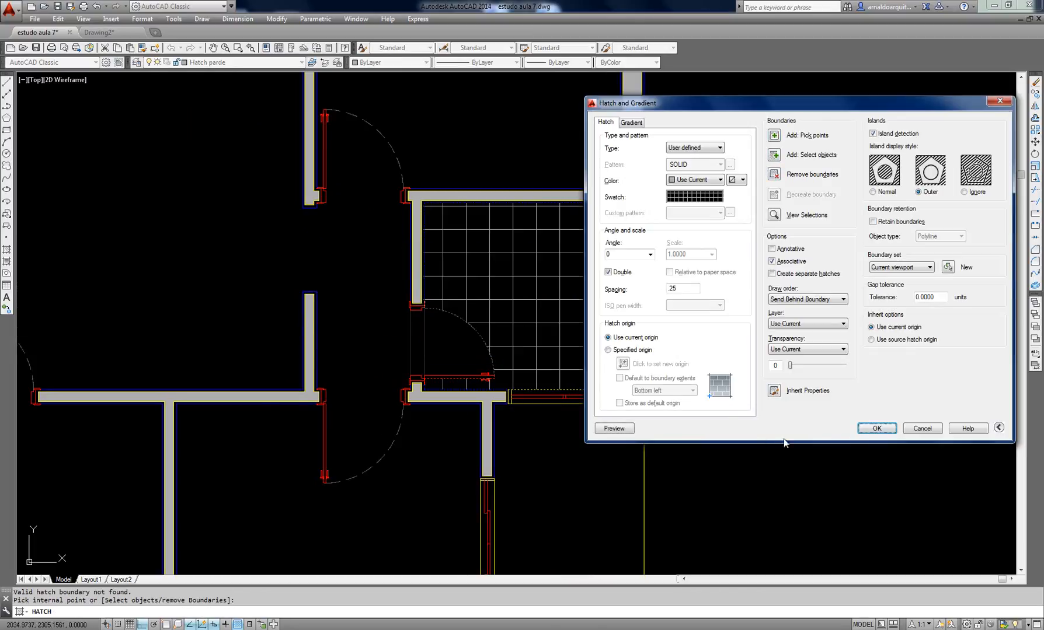
{"action": "left_click", "coordinate": [867, 432]}
Hatch the area inside the small room's door swing with the same double grid
{"action": "key", "text": "Return"}
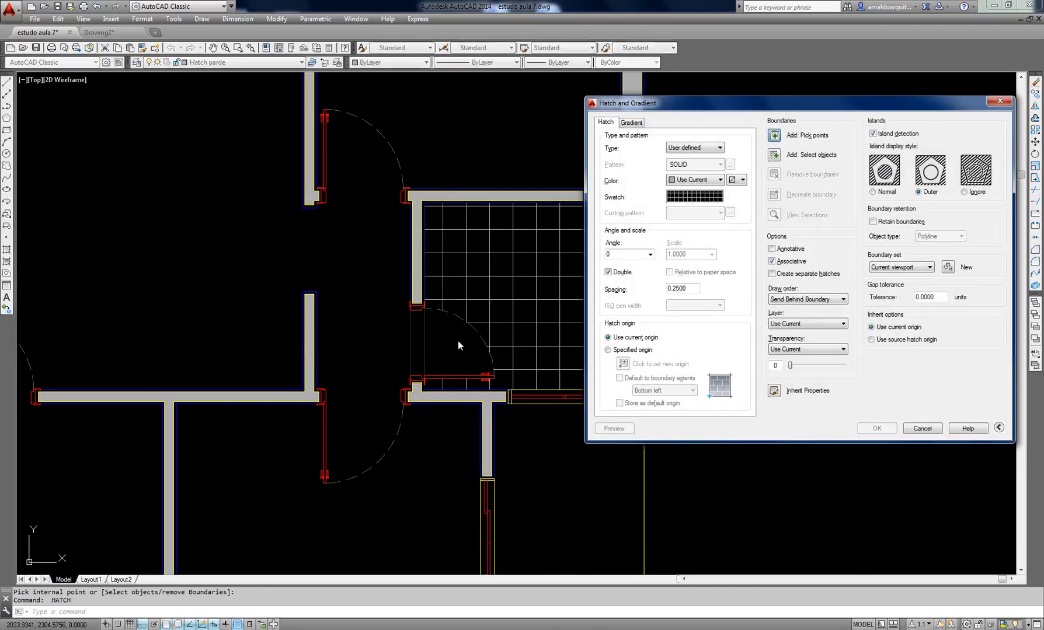
{"action": "key", "text": "Return"}
{"action": "left_click", "coordinate": [451, 335]}
{"action": "key", "text": "Return"}
{"action": "key", "text": "Return"}
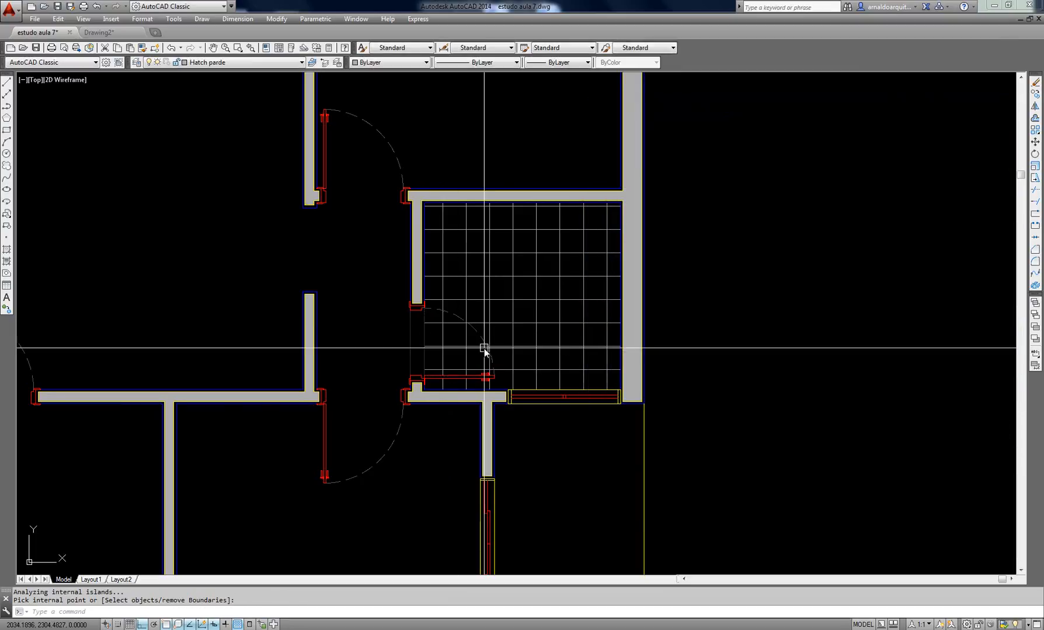
{"action": "key", "text": "Escape"}
Select the small room's two grid hatches to examine how they divide the floor, then clear the selection
{"action": "middle_click_drag", "start_coordinate": [520, 318], "coordinate": [477, 276]}
{"action": "scroll", "coordinate": [483, 297], "scroll_direction": "up", "scroll_amount": 2}
{"action": "left_click", "coordinate": [428, 267]}
{"action": "left_click", "coordinate": [381, 296]}
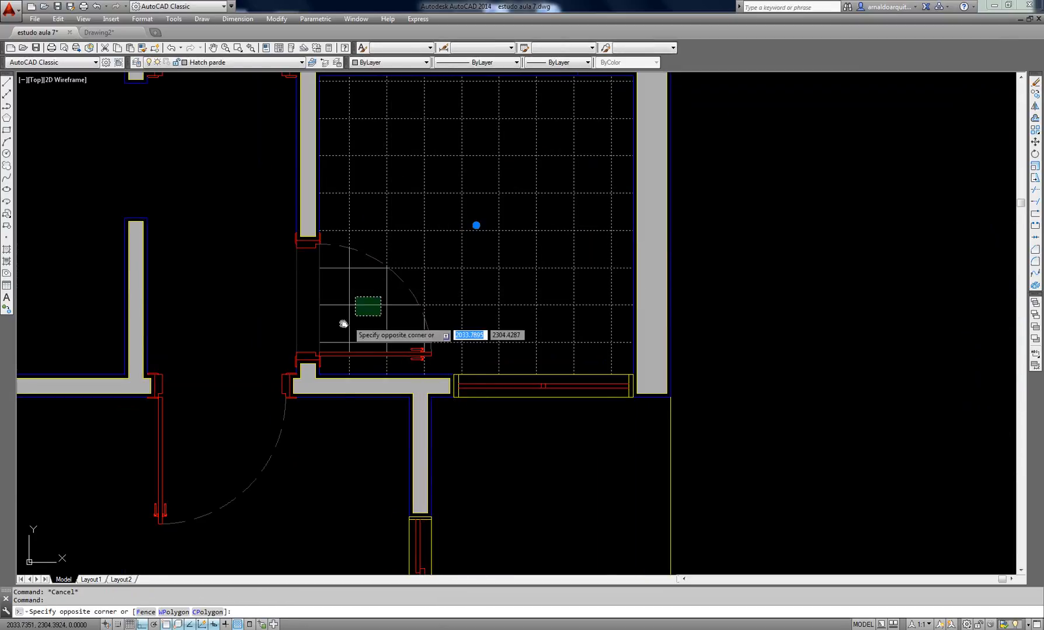
{"action": "left_click", "coordinate": [353, 315]}
{"action": "middle_click_drag", "start_coordinate": [509, 204], "coordinate": [537, 298]}
{"action": "key", "text": "Escape"}
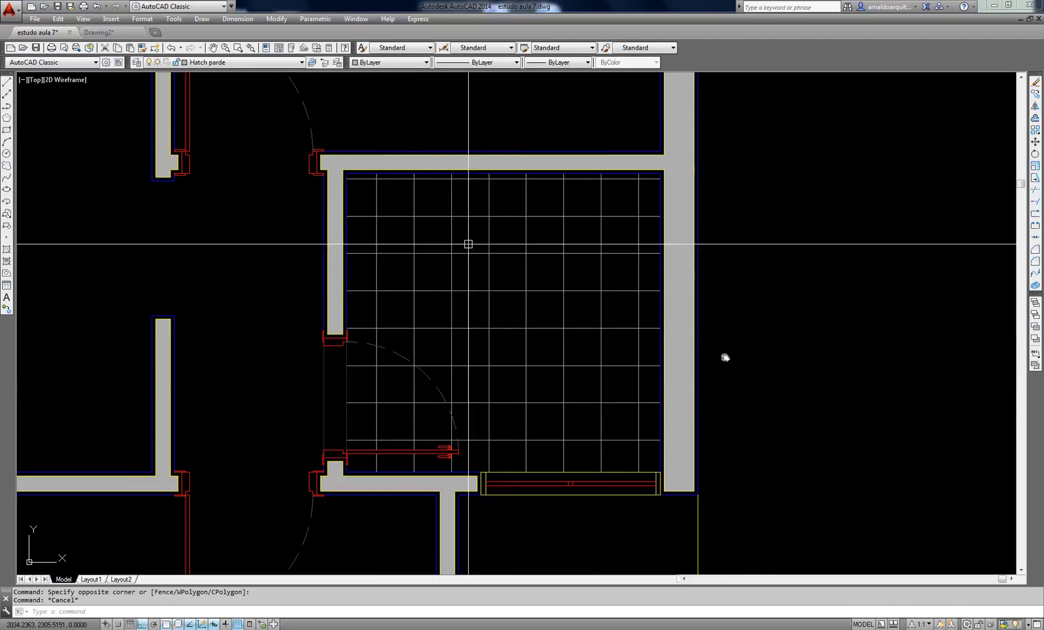
Hatch the short unfilled wall segment between the upper-left room's window and opening with the predefined SOLID pattern
{"action": "scroll", "coordinate": [589, 275], "scroll_direction": "down", "scroll_amount": 2}
{"action": "scroll", "coordinate": [588, 276], "scroll_direction": "down", "scroll_amount": 3}
{"action": "scroll", "coordinate": [496, 375], "scroll_direction": "up", "scroll_amount": 2}
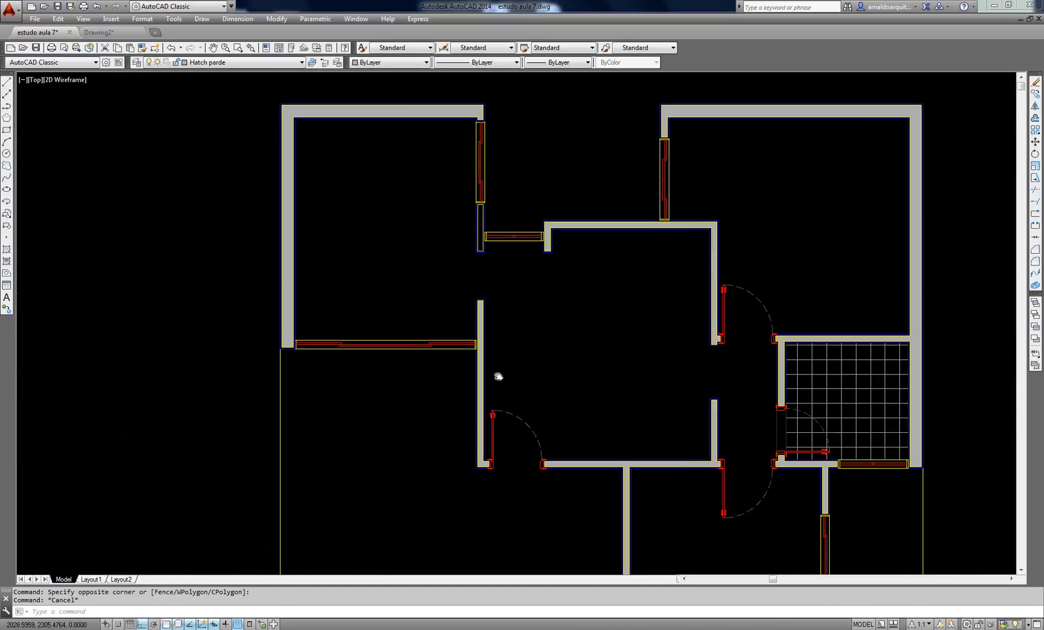
{"action": "scroll", "coordinate": [490, 232], "scroll_direction": "up", "scroll_amount": 5}
{"action": "type", "text": "h"}
{"action": "key", "text": "Return"}
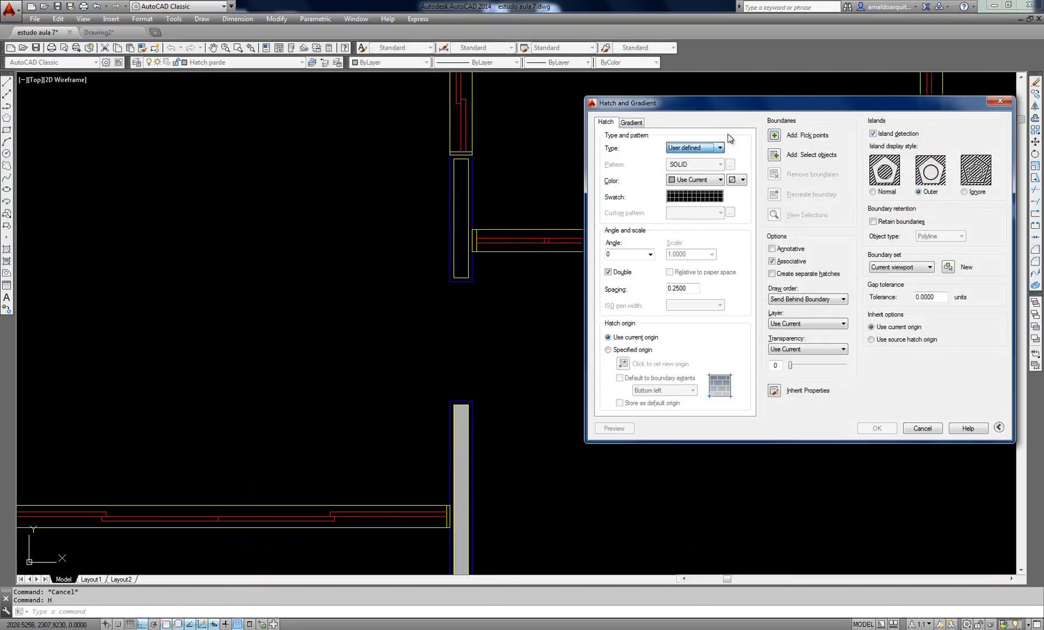
{"action": "left_click", "coordinate": [683, 157]}
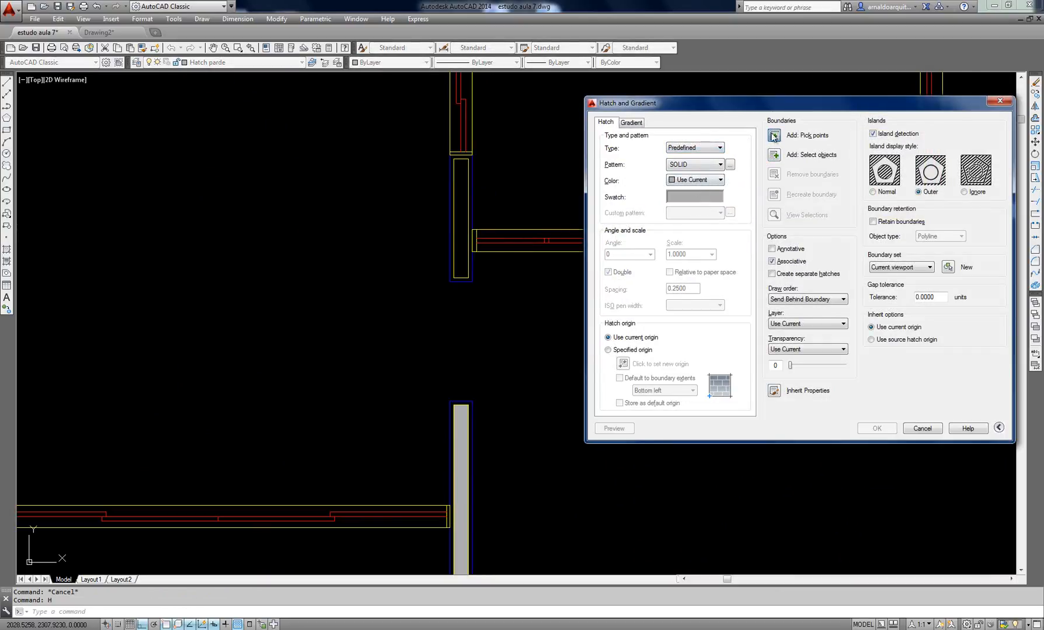
{"action": "left_click", "coordinate": [773, 135]}
{"action": "left_click", "coordinate": [462, 223]}
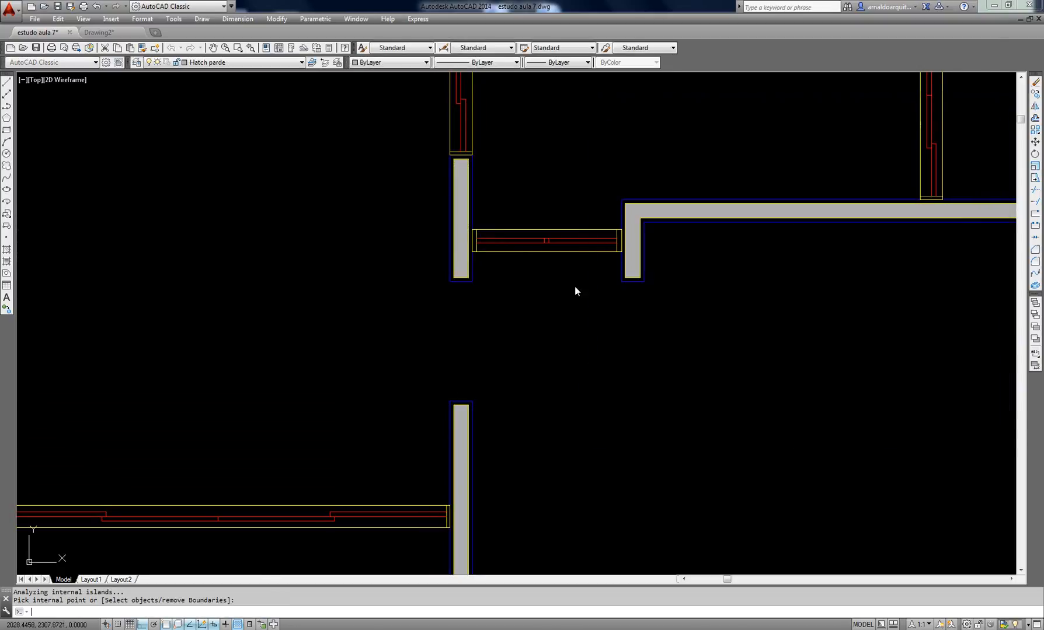
{"action": "key", "text": "Escape"}
{"action": "key", "text": "Escape"}
{"action": "scroll", "coordinate": [663, 319], "scroll_direction": "down", "scroll_amount": 5}
{"action": "middle_click_drag", "start_coordinate": [456, 242], "coordinate": [477, 279]}
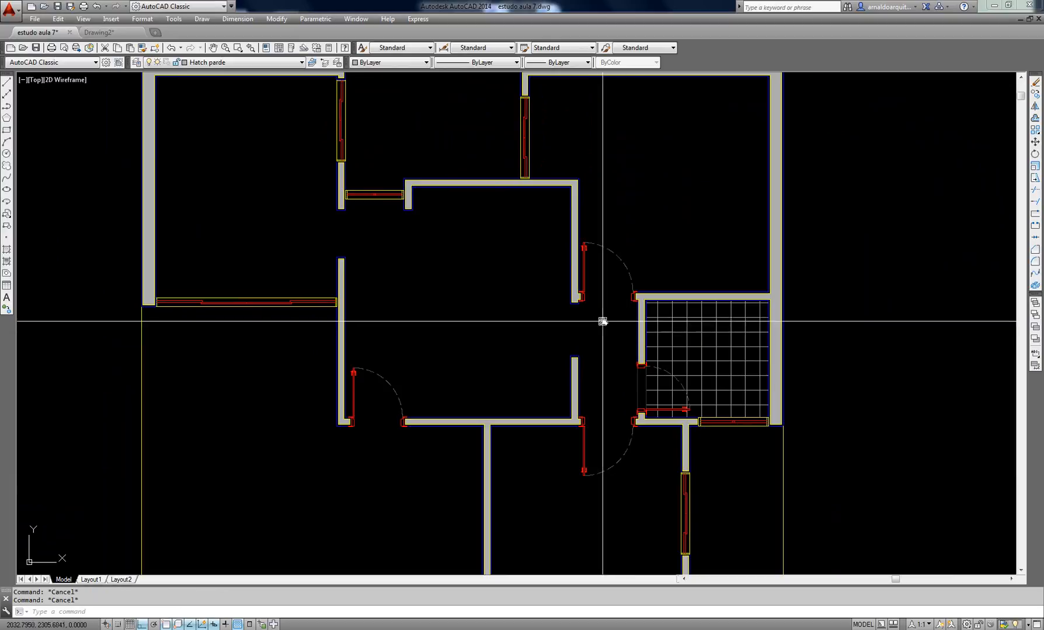
{"action": "middle_click_drag", "start_coordinate": [627, 311], "coordinate": [631, 310]}
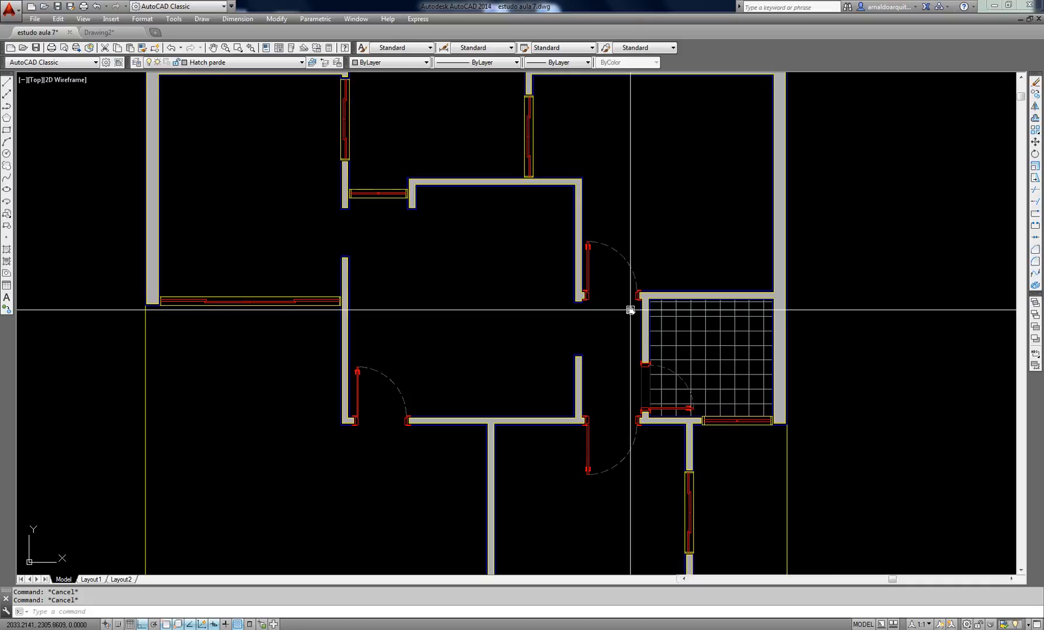
{"action": "scroll", "coordinate": [573, 300], "scroll_direction": "down", "scroll_amount": 2}
{"action": "scroll", "coordinate": [573, 291], "scroll_direction": "up", "scroll_amount": 2}
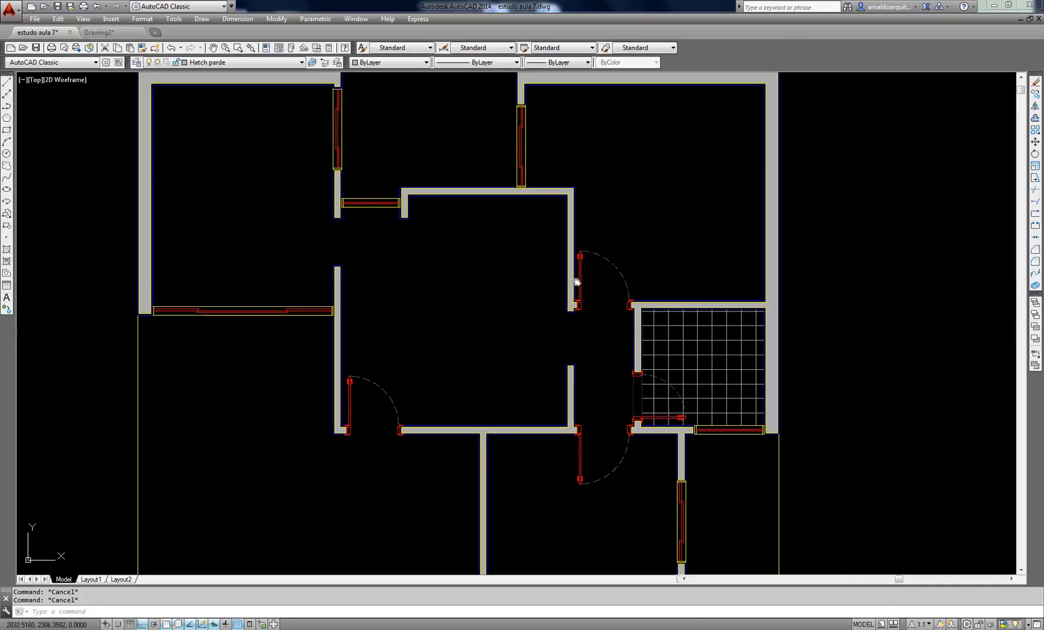
{"action": "scroll", "coordinate": [564, 156], "scroll_direction": "down", "scroll_amount": 2}
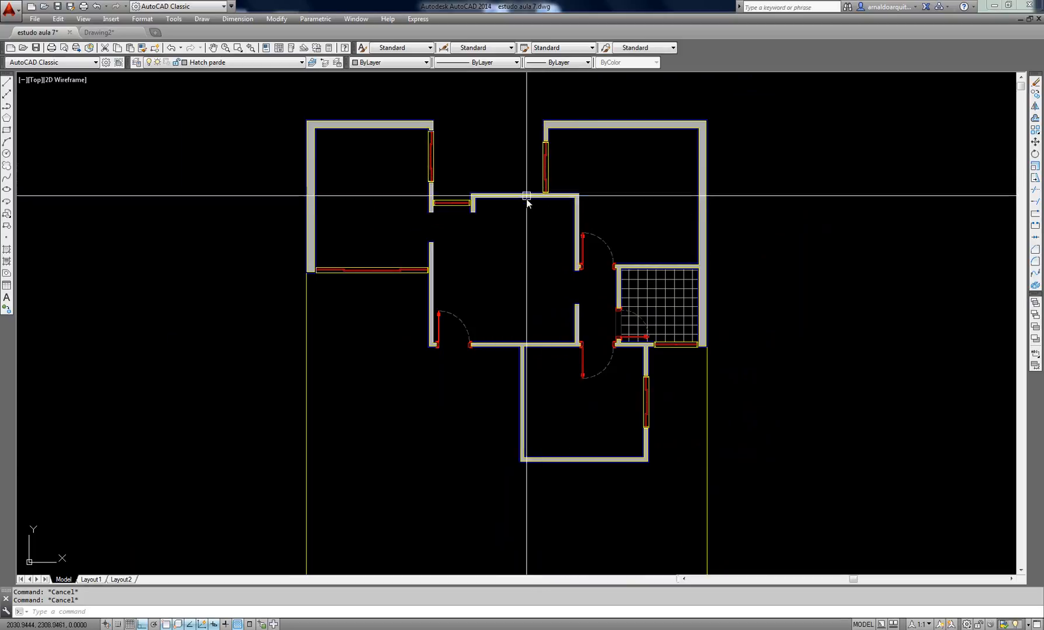
Start inserting a block and open the file selection for its source drawing
{"action": "type", "text": "i"}
{"action": "key", "text": "Return"}
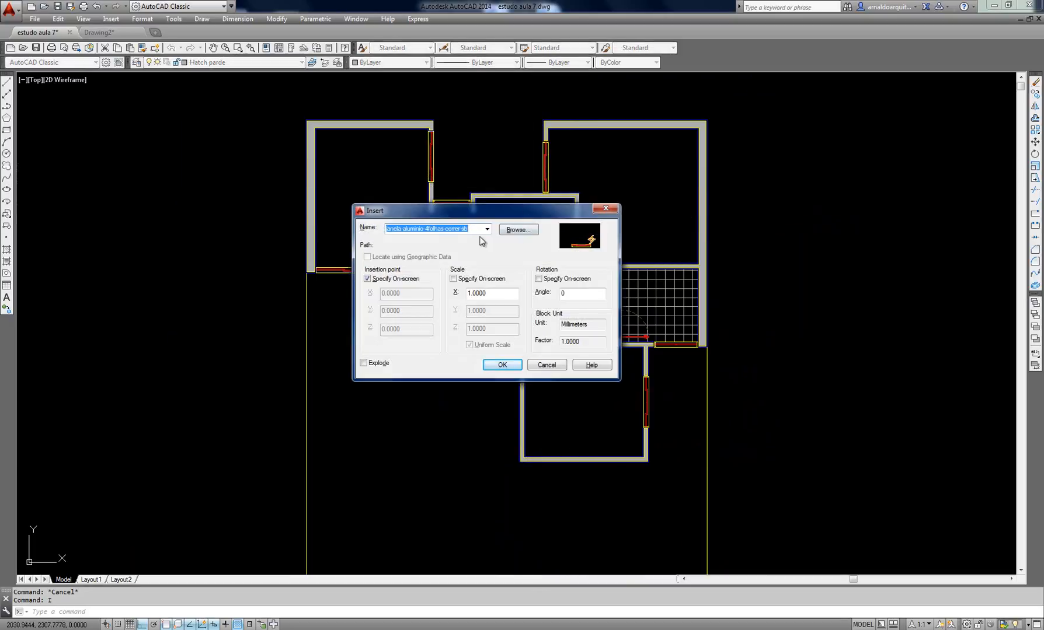
{"action": "left_click", "coordinate": [516, 231]}
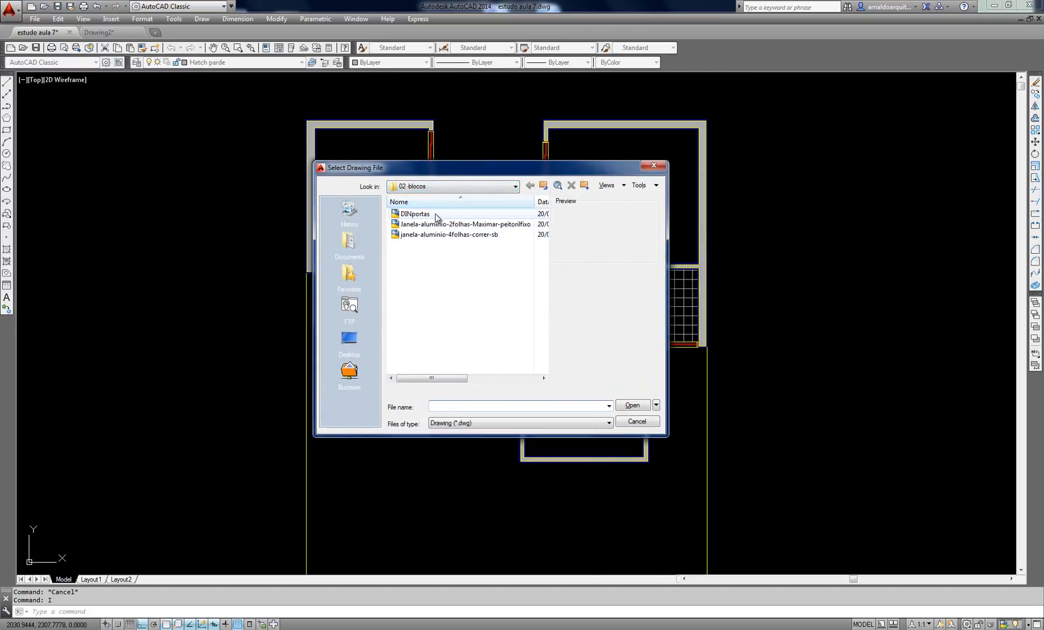
{"action": "left_click", "coordinate": [462, 187]}
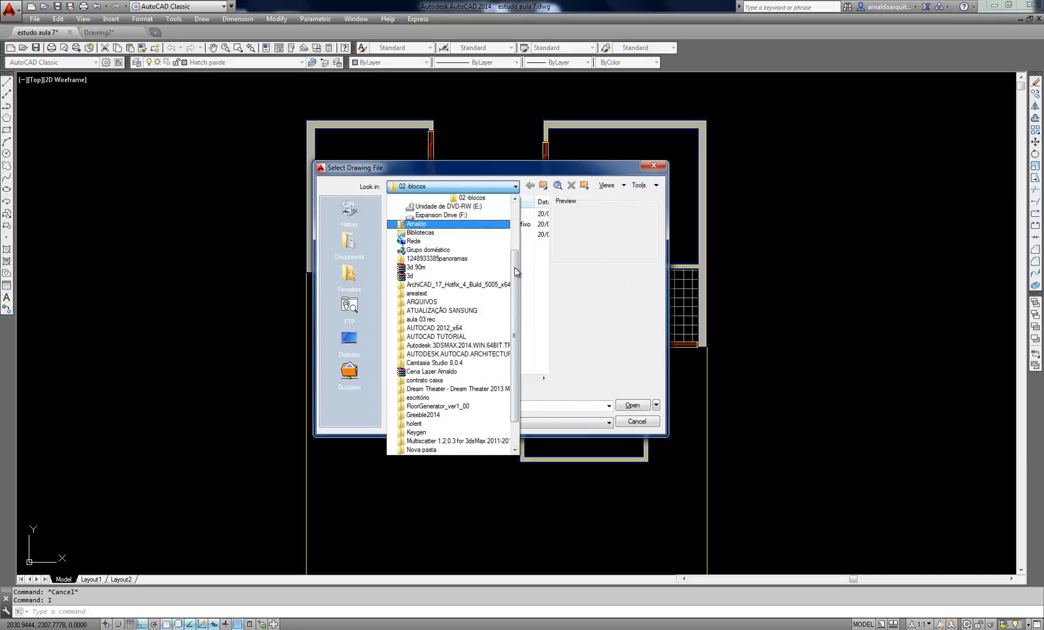
{"action": "scroll", "coordinate": [515, 272], "scroll_direction": "up", "scroll_amount": 3}
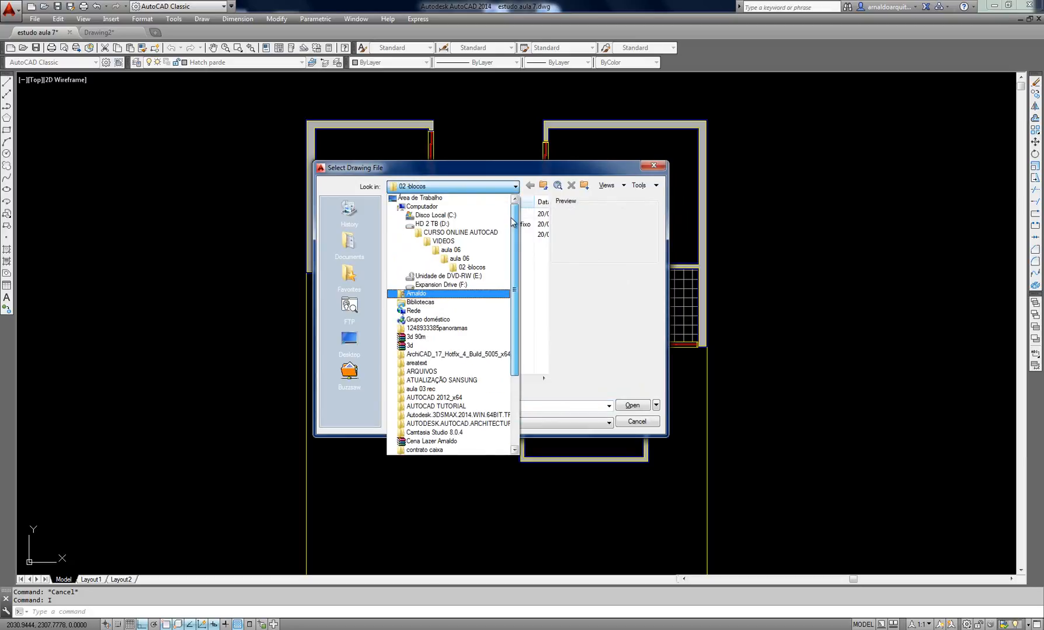
{"action": "left_click", "coordinate": [459, 223]}
{"action": "left_click", "coordinate": [457, 187]}
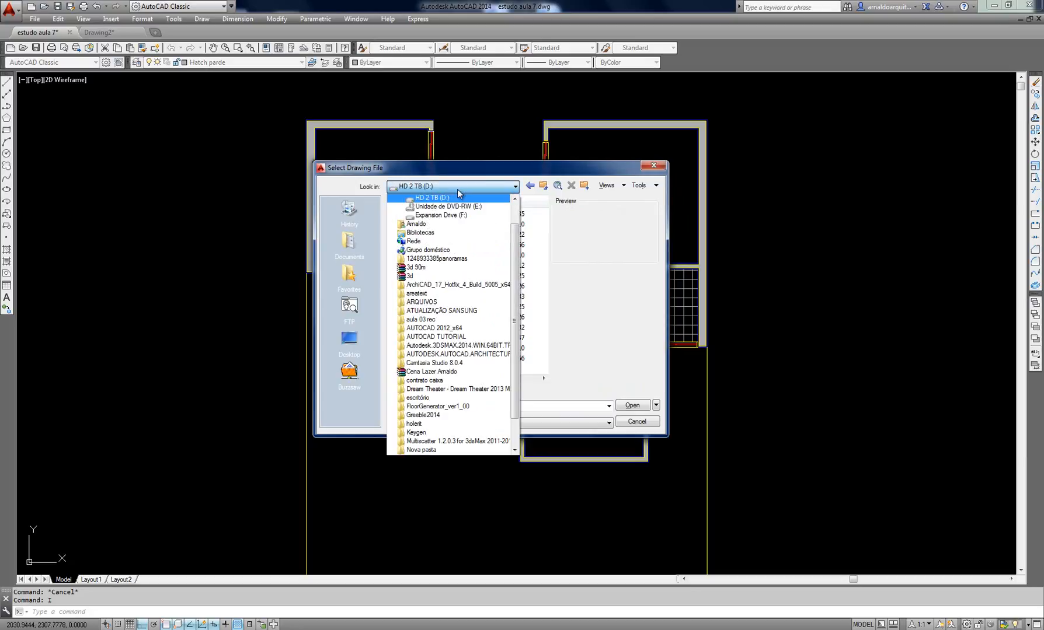
{"action": "scroll", "coordinate": [467, 211], "scroll_direction": "up", "scroll_amount": 1}
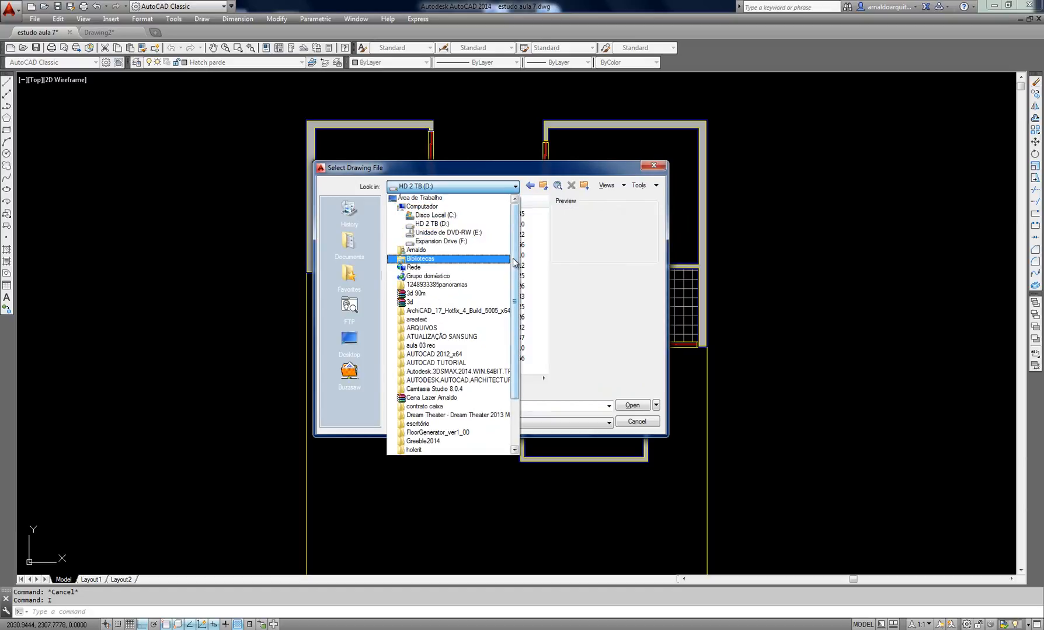
{"action": "left_click", "coordinate": [464, 225]}
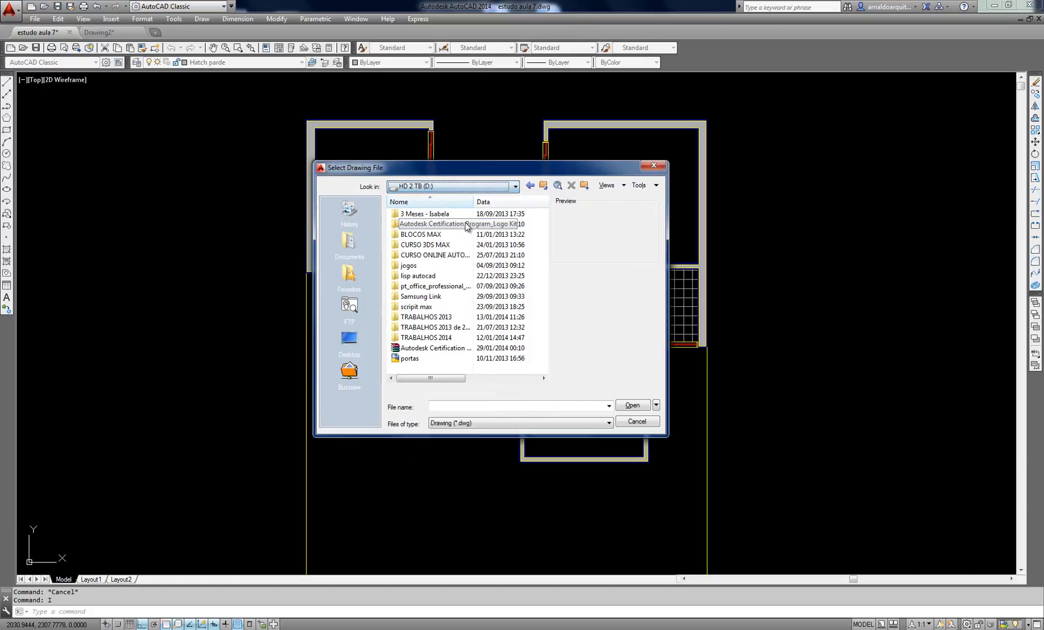
Open the BLOCOS folder in Documents and look through its block category folders and loose drawings
{"action": "left_click", "coordinate": [349, 246]}
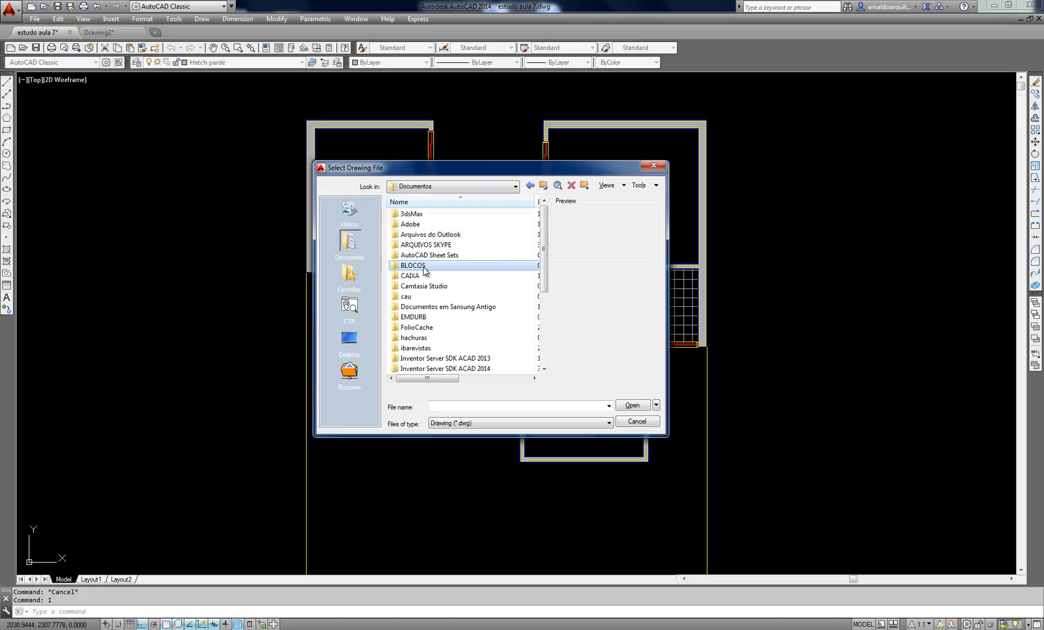
{"action": "double_click", "coordinate": [419, 266]}
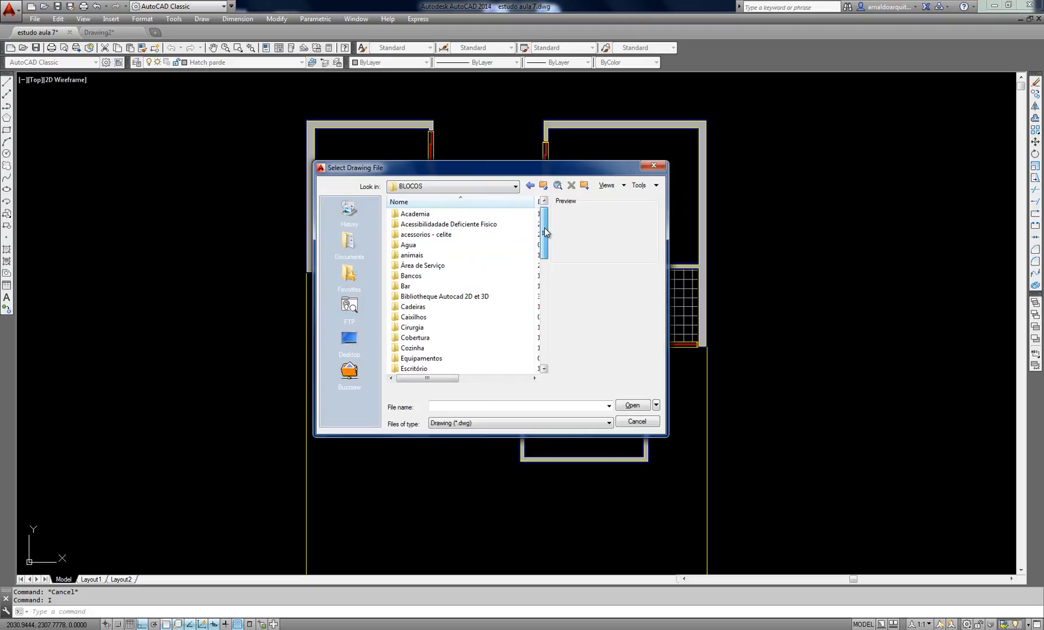
{"action": "left_click_drag", "start_coordinate": [544, 231], "coordinate": [540, 329]}
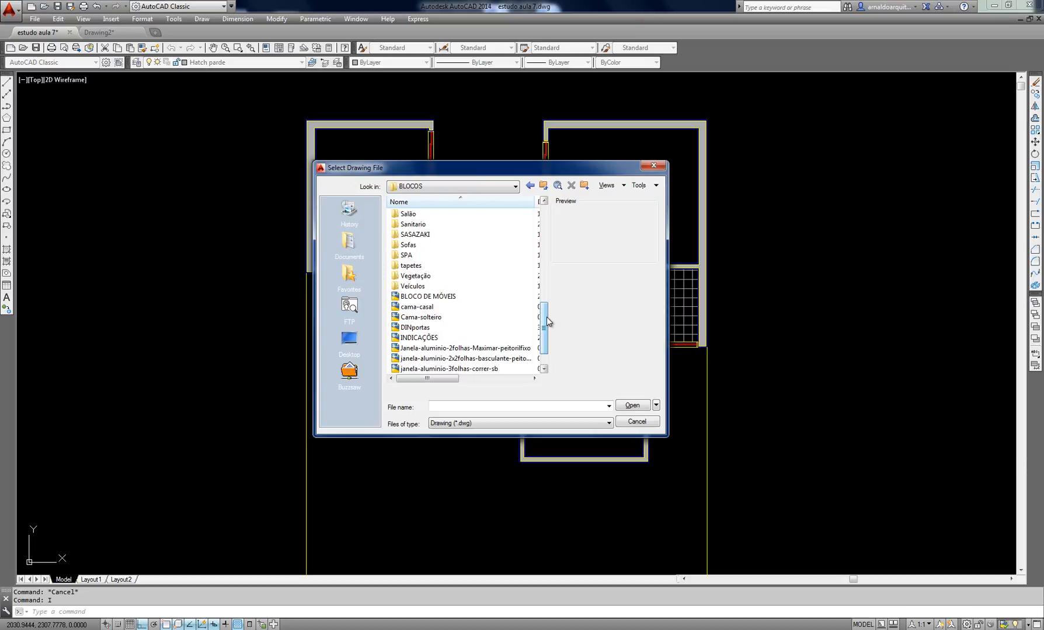
{"action": "scroll", "coordinate": [544, 337], "scroll_direction": "down", "scroll_amount": 1}
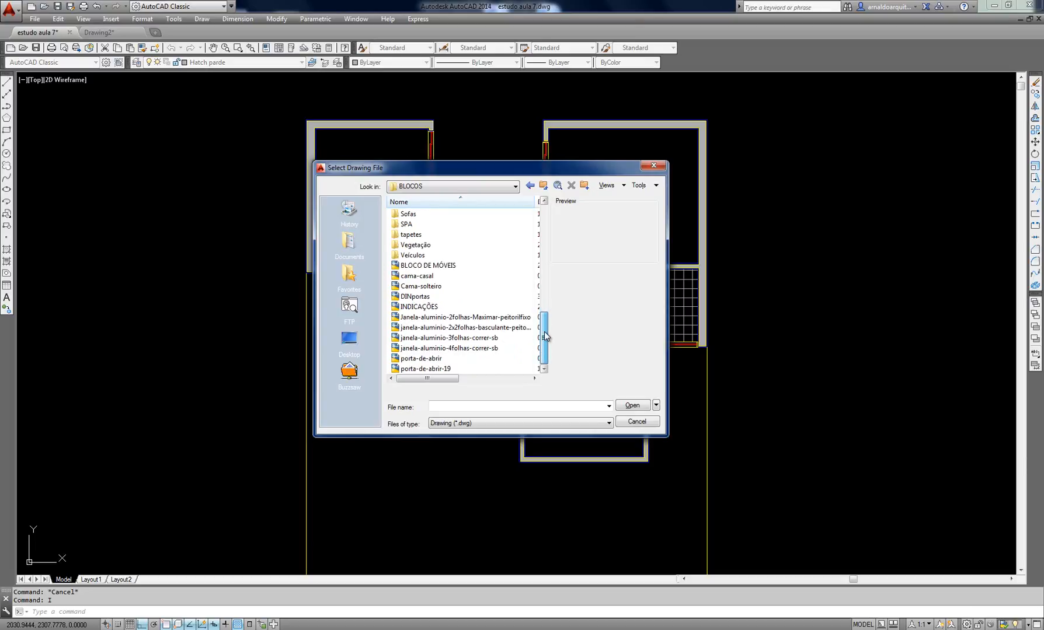
{"action": "scroll", "coordinate": [544, 333], "scroll_direction": "up", "scroll_amount": 1}
{"action": "scroll", "coordinate": [544, 330], "scroll_direction": "down", "scroll_amount": 1}
{"action": "left_click_drag", "start_coordinate": [542, 332], "coordinate": [468, 210]}
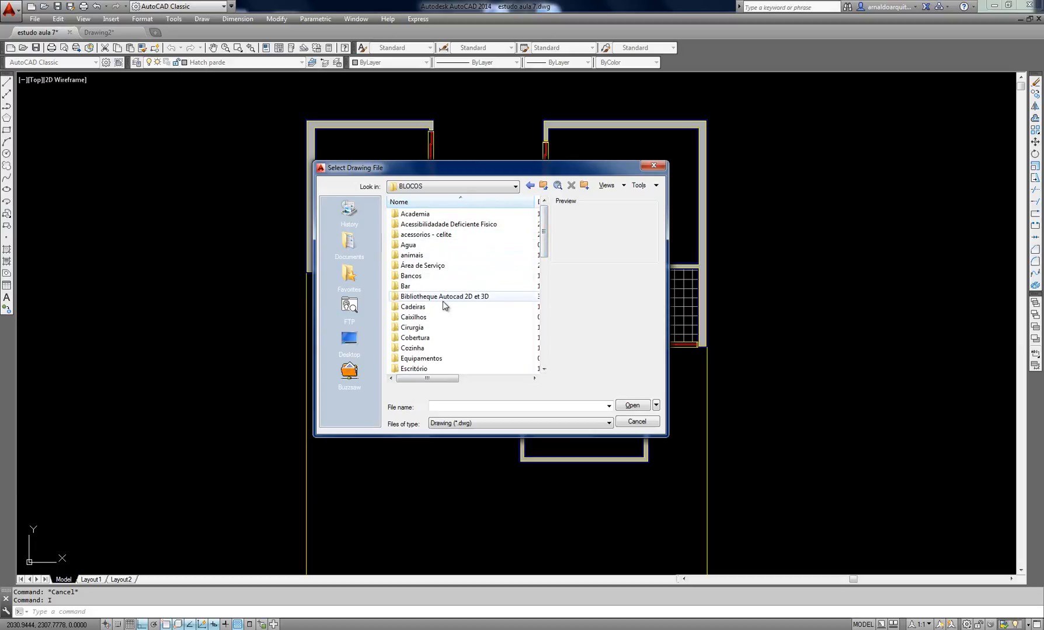
{"action": "left_click_drag", "start_coordinate": [543, 240], "coordinate": [547, 286]}
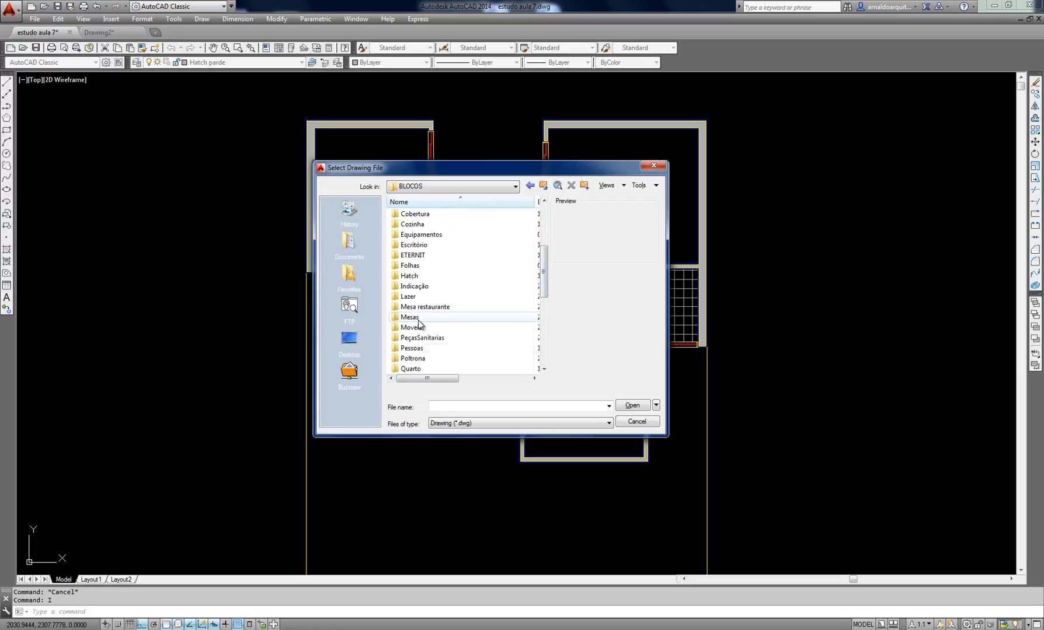
{"action": "scroll", "coordinate": [426, 345], "scroll_direction": "down", "scroll_amount": 2}
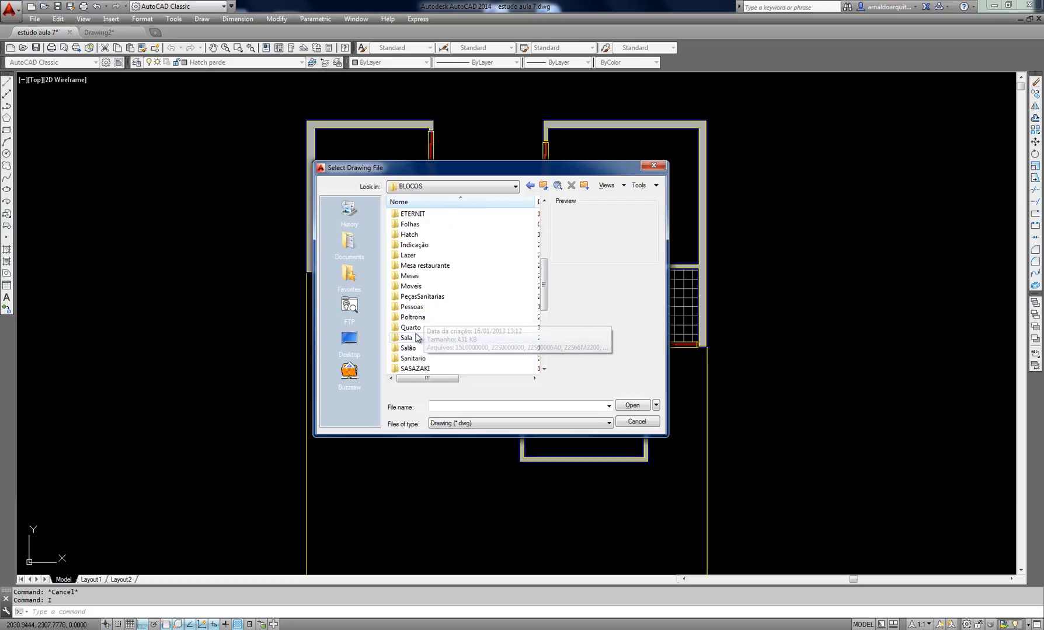
Open the Sala folder and preview its drawings one by one, from LZ2_Caixa_de_Som_VT to PRINTER1
{"action": "double_click", "coordinate": [416, 338]}
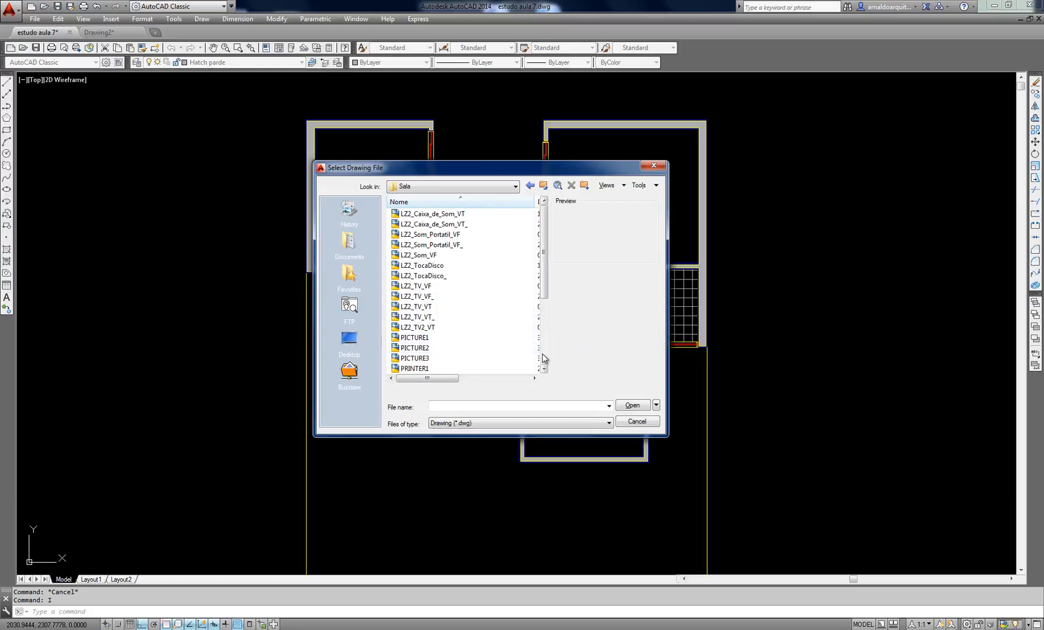
{"action": "mouse_move", "coordinate": [544, 224]}
{"action": "left_mouse_down"}
{"action": "mouse_move", "coordinate": [548, 285]}
{"action": "mouse_move", "coordinate": [546, 222]}
{"action": "left_mouse_up"}
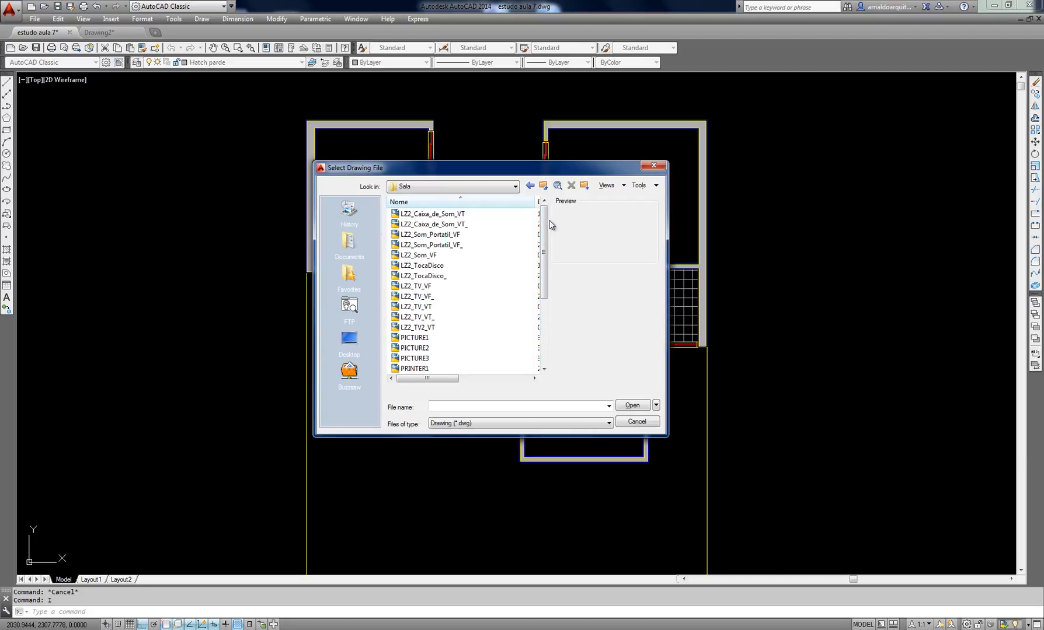
{"action": "left_click", "coordinate": [442, 217]}
{"action": "key", "text": "Down"}
{"action": "key", "text": "Down"}
{"action": "key", "text": "Down"}
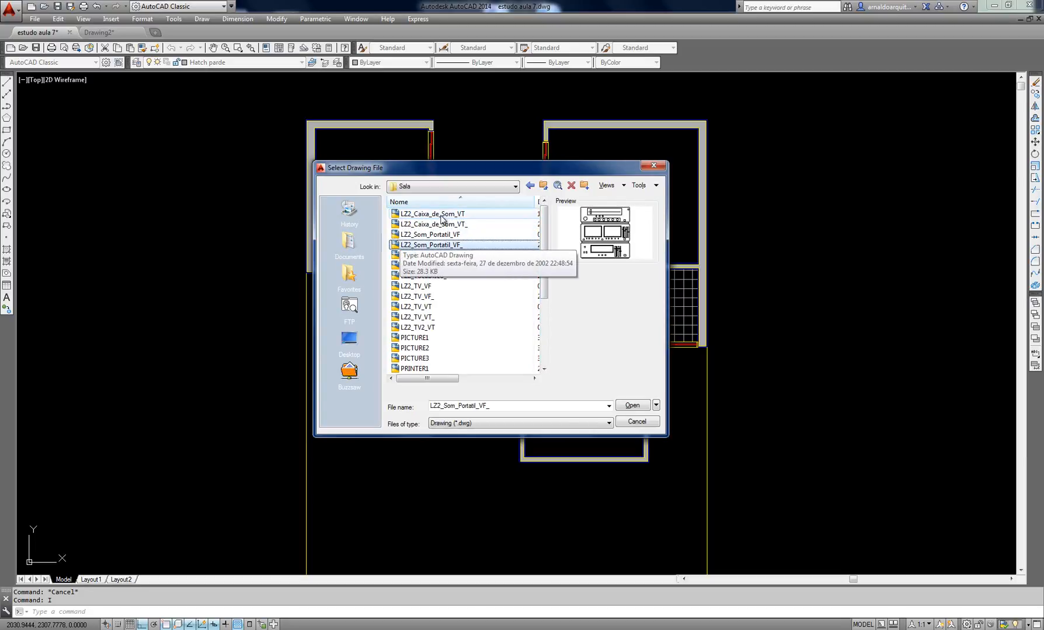
{"action": "key", "text": "Down"}
{"action": "key", "text": "Down"}
{"action": "key", "text": "Down"}
{"action": "key", "text": "Down"}
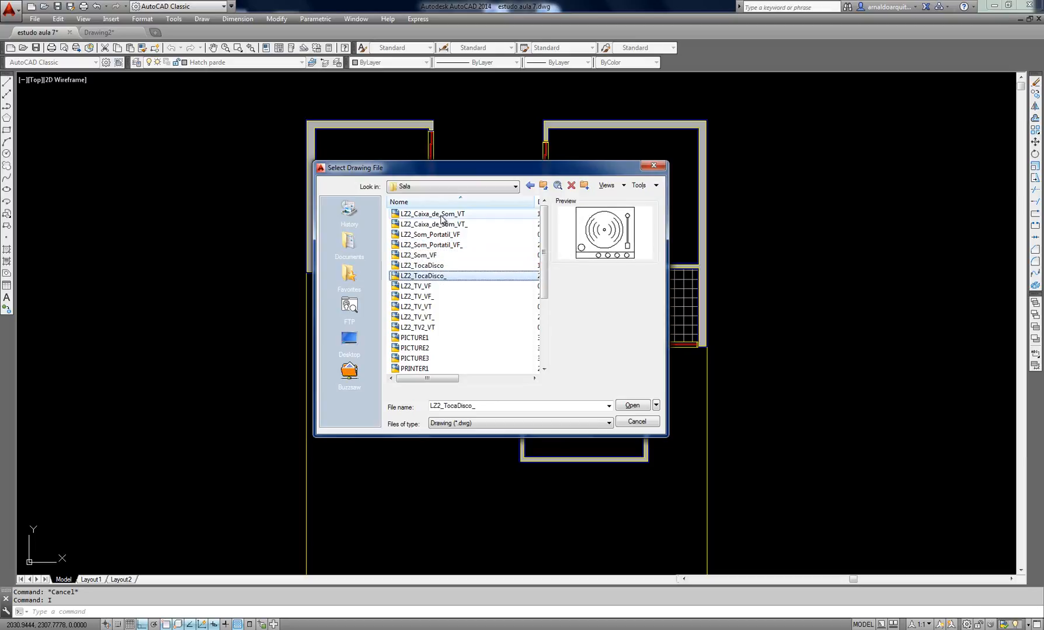
{"action": "key", "text": "Down"}
{"action": "key", "text": "Down"}
{"action": "key", "text": "Down"}
{"action": "key", "text": "Down"}
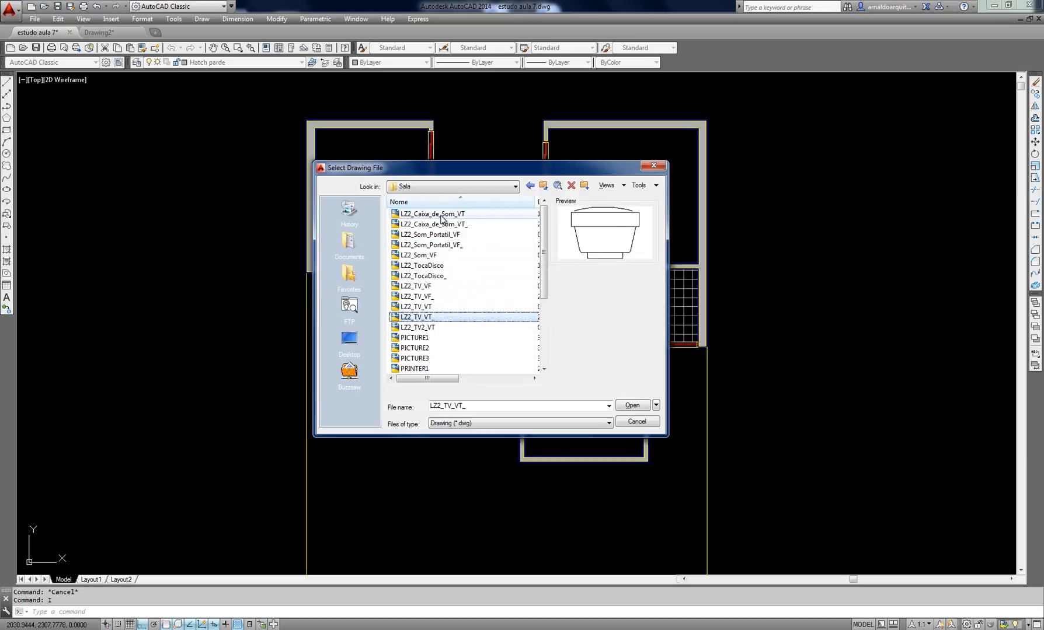
{"action": "key", "text": "Down"}
{"action": "key", "text": "Down"}
{"action": "key", "text": "Down"}
{"action": "key", "text": "Down"}
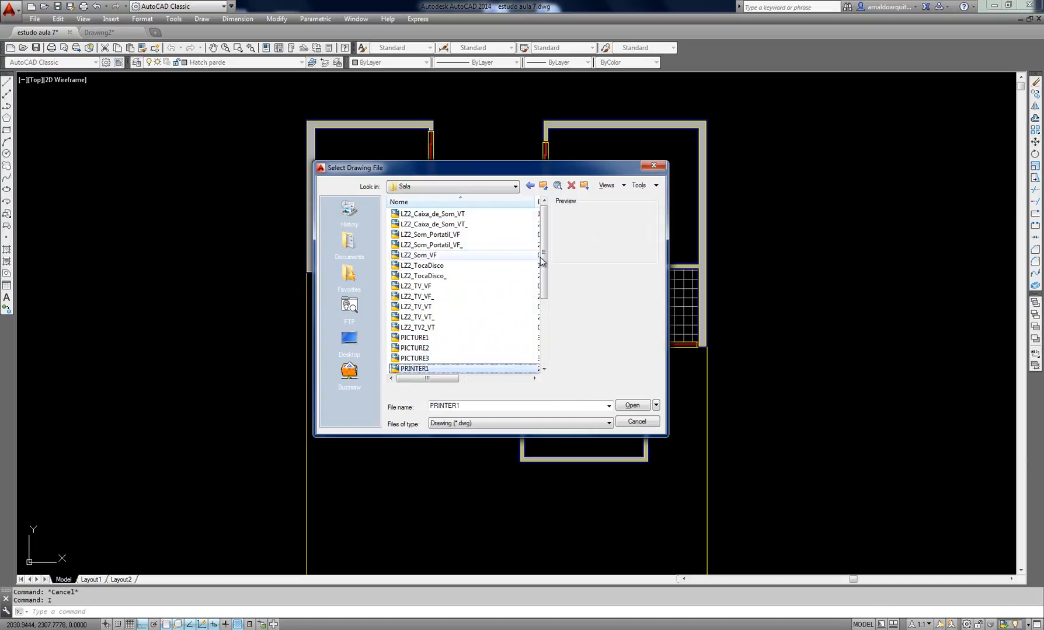
Preview the remaining Sala drawings from QUADRO-1 through TV-A1, and go back to the first drawing of the folder
{"action": "left_click_drag", "start_coordinate": [543, 265], "coordinate": [542, 319]}
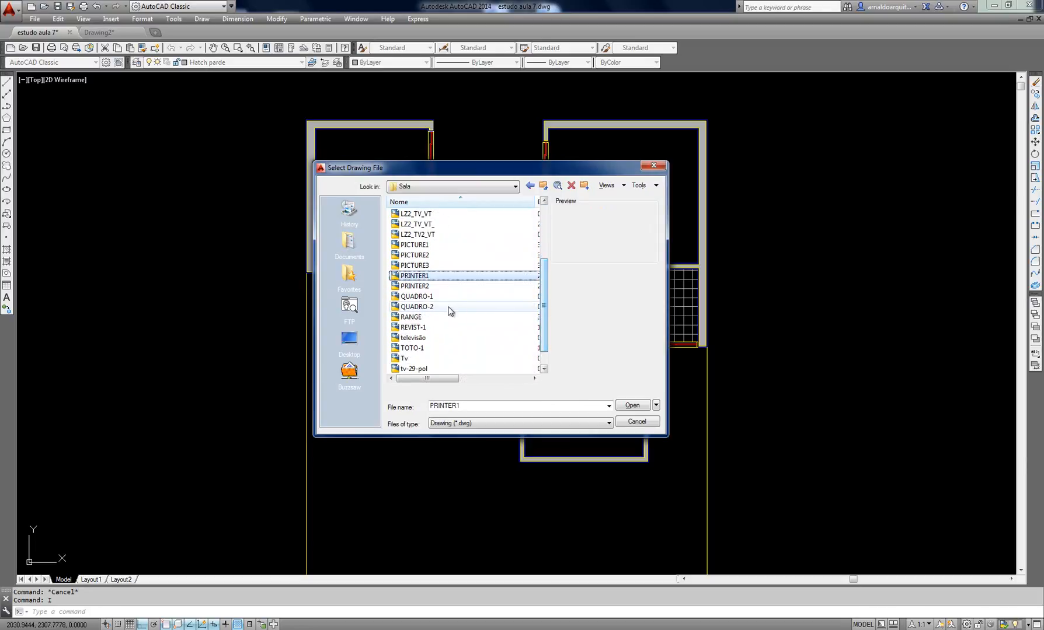
{"action": "left_click", "coordinate": [426, 296]}
{"action": "left_click", "coordinate": [428, 308]}
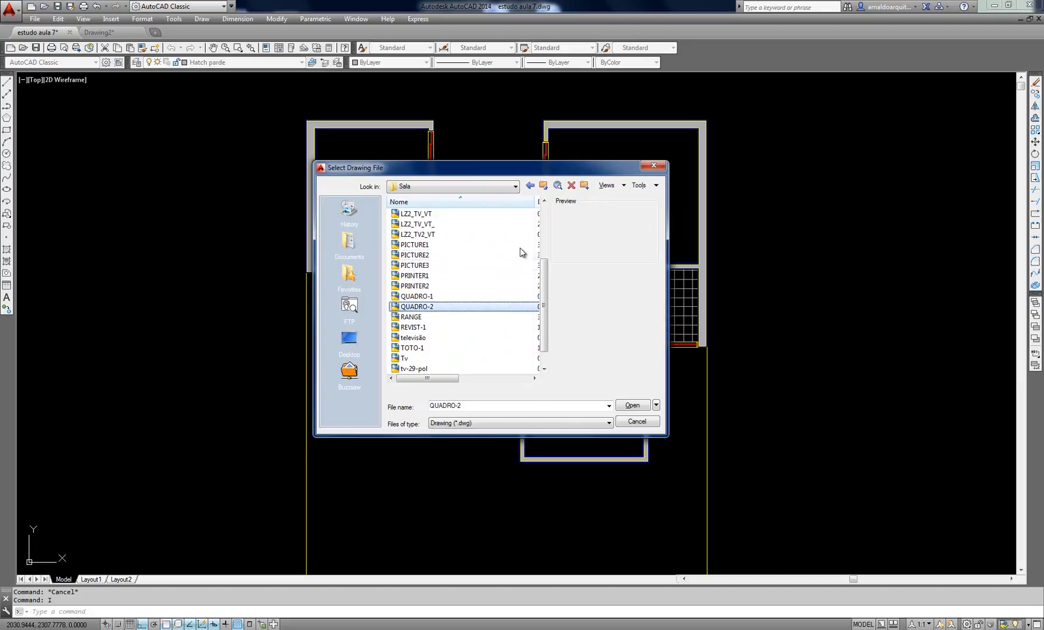
{"action": "left_click", "coordinate": [434, 318]}
{"action": "key", "text": "Down"}
{"action": "key", "text": "Down"}
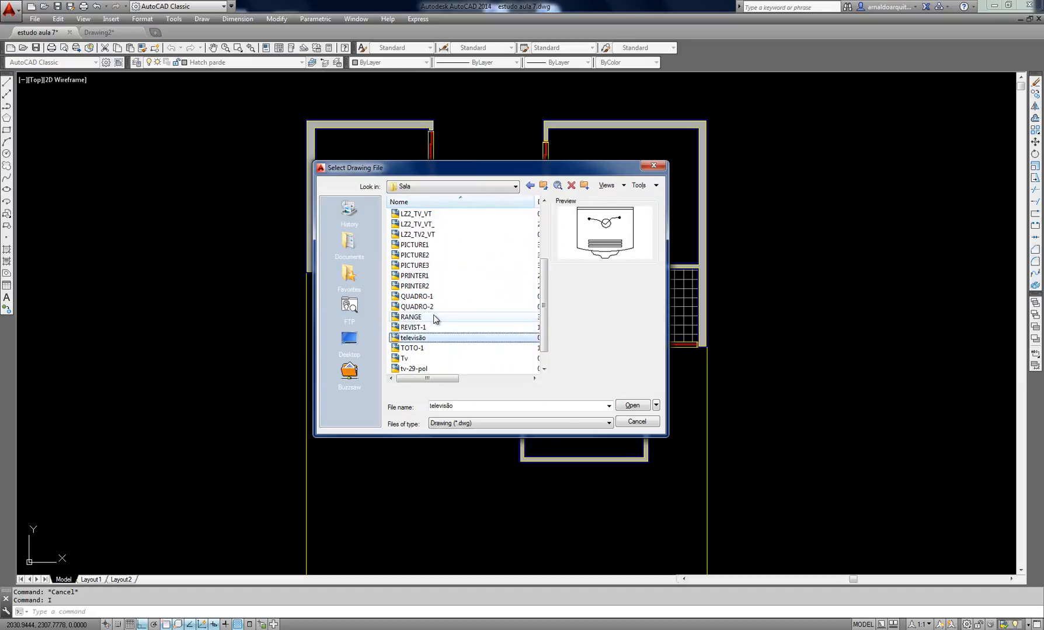
{"action": "key", "text": "Right"}
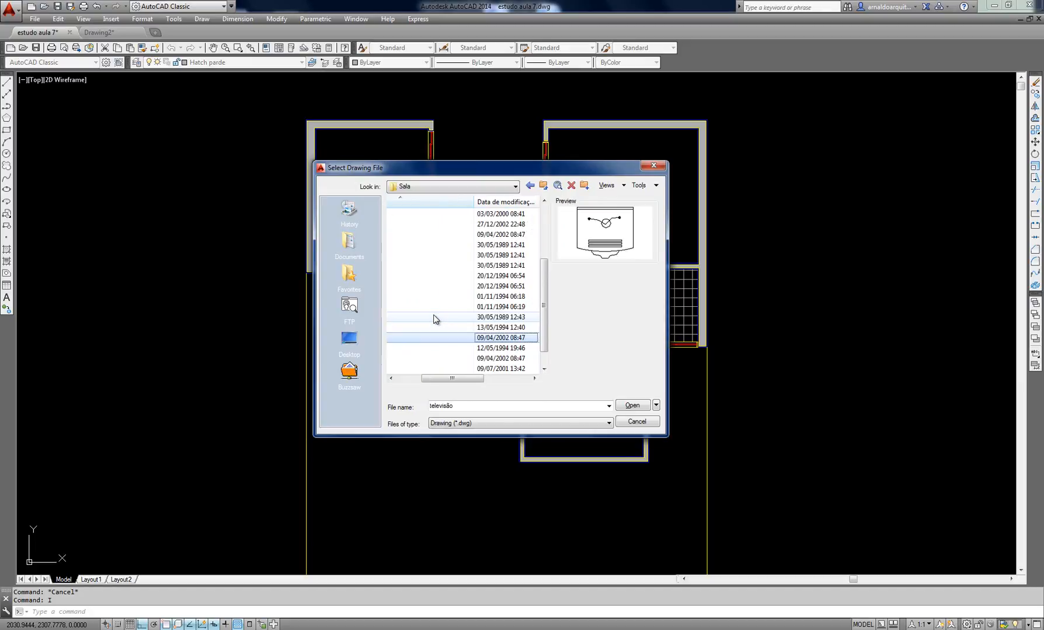
{"action": "key", "text": "Left"}
{"action": "key", "text": "Down"}
{"action": "key", "text": "Down"}
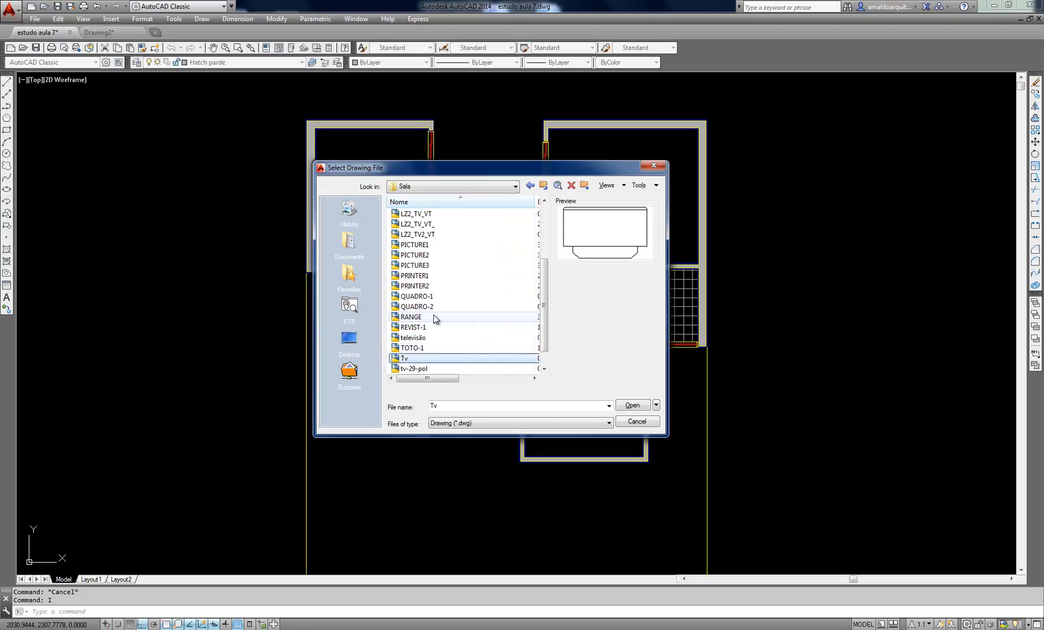
{"action": "key", "text": "Down"}
{"action": "key", "text": "Down"}
{"action": "key", "text": "Down"}
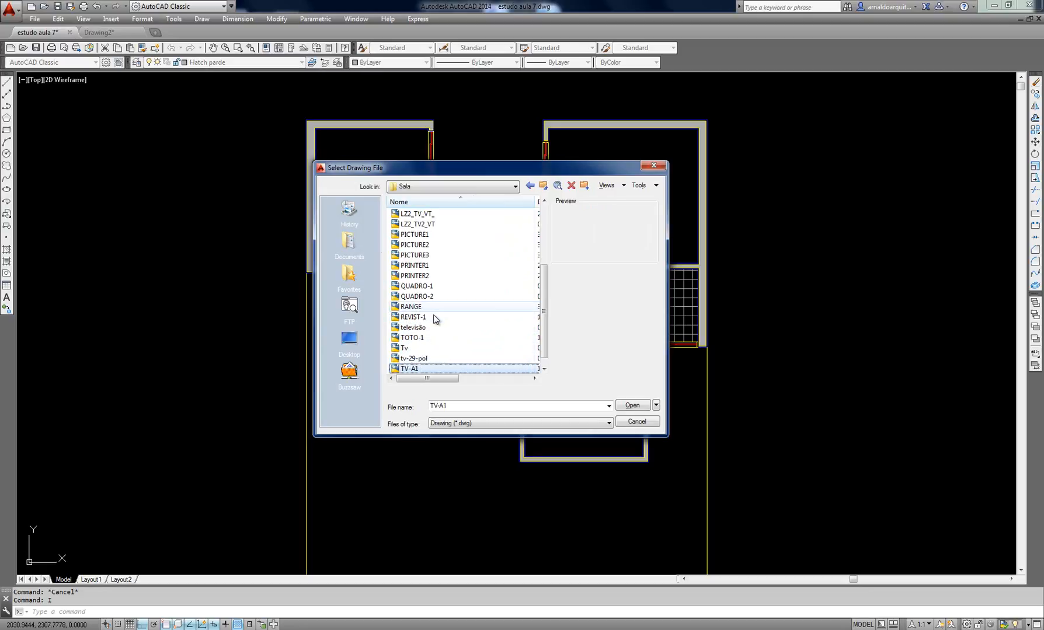
{"action": "key", "text": "Up"}
{"action": "key", "text": "Up"}
{"action": "key", "text": "Up"}
{"action": "key", "text": "Up"}
{"action": "key", "text": "Up"}
{"action": "key", "text": "Up"}
{"action": "key", "text": "Up"}
{"action": "key", "text": "Up"}
{"action": "key", "text": "Up"}
{"action": "key", "text": "Up"}
{"action": "key", "text": "Up"}
{"action": "key", "text": "Up"}
{"action": "key", "text": "Up"}
{"action": "key", "text": "Up"}
{"action": "key", "text": "Up"}
{"action": "key", "text": "Up"}
{"action": "key", "text": "Up"}
{"action": "key", "text": "Up"}
{"action": "key", "text": "Up"}
{"action": "key", "text": "Up"}
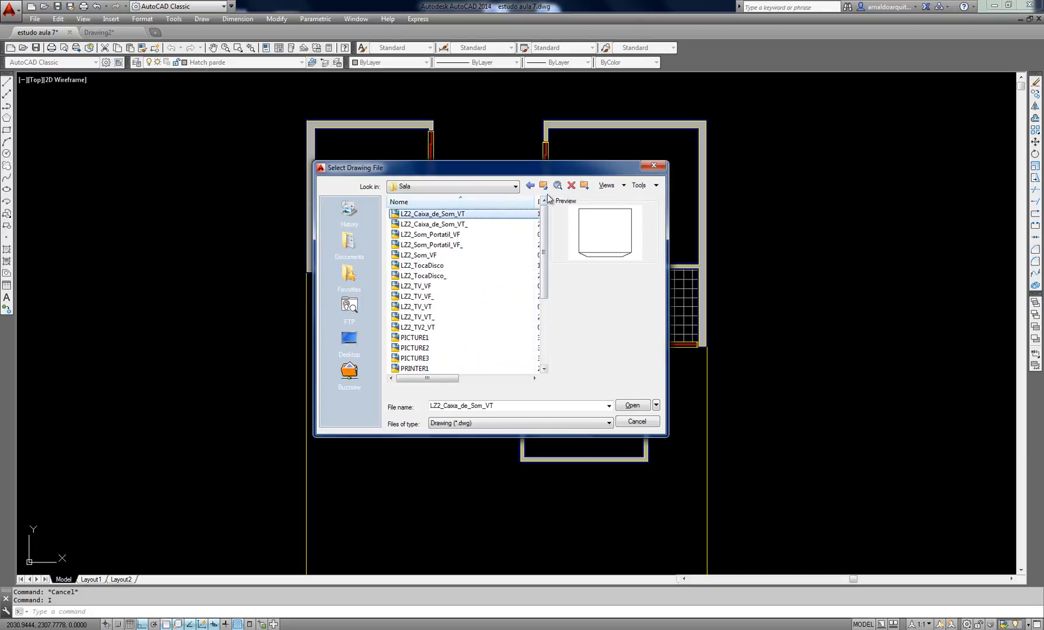
Switch from Sala to the Cozinha folder in BLOCOS and preview its drawings from Balcão4Gn1-12Gn2-1 to bebedouro
{"action": "key", "text": "BackSpace"}
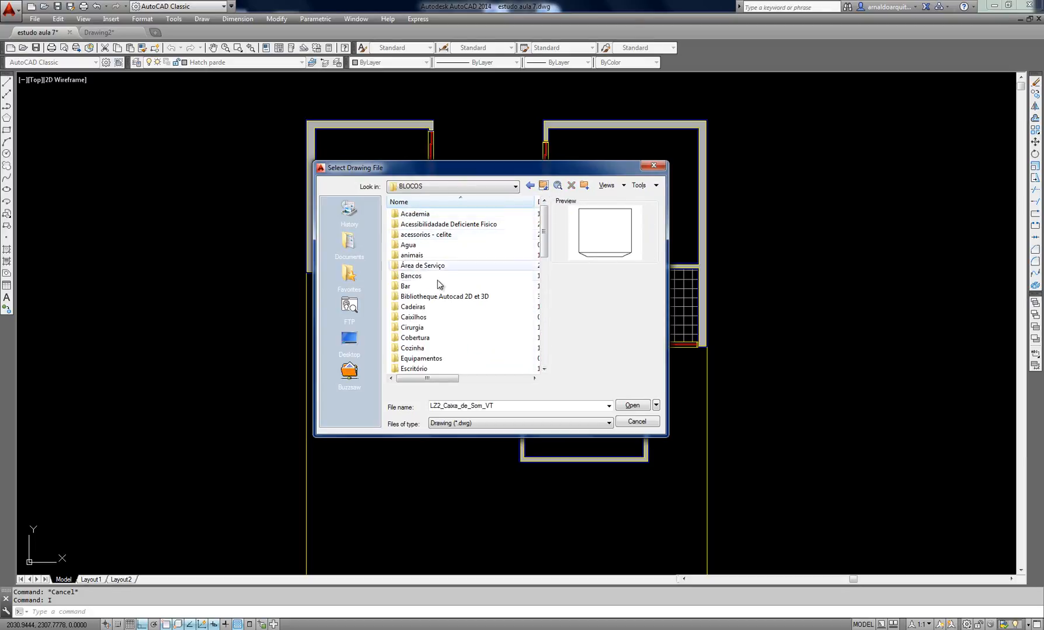
{"action": "left_click", "coordinate": [416, 349]}
{"action": "double_click", "coordinate": [416, 349]}
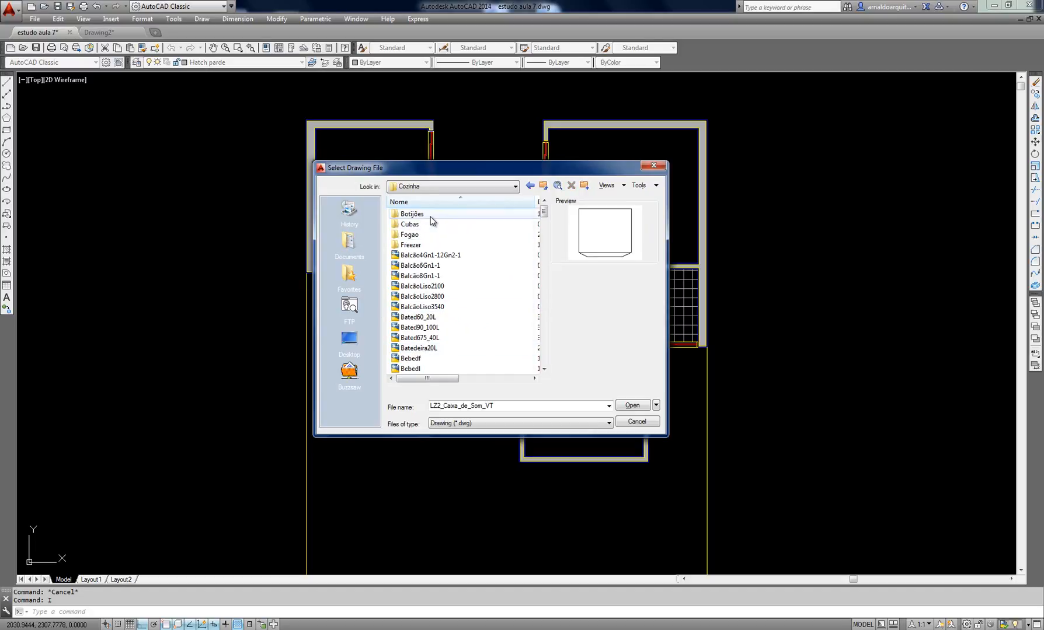
{"action": "left_click", "coordinate": [420, 256]}
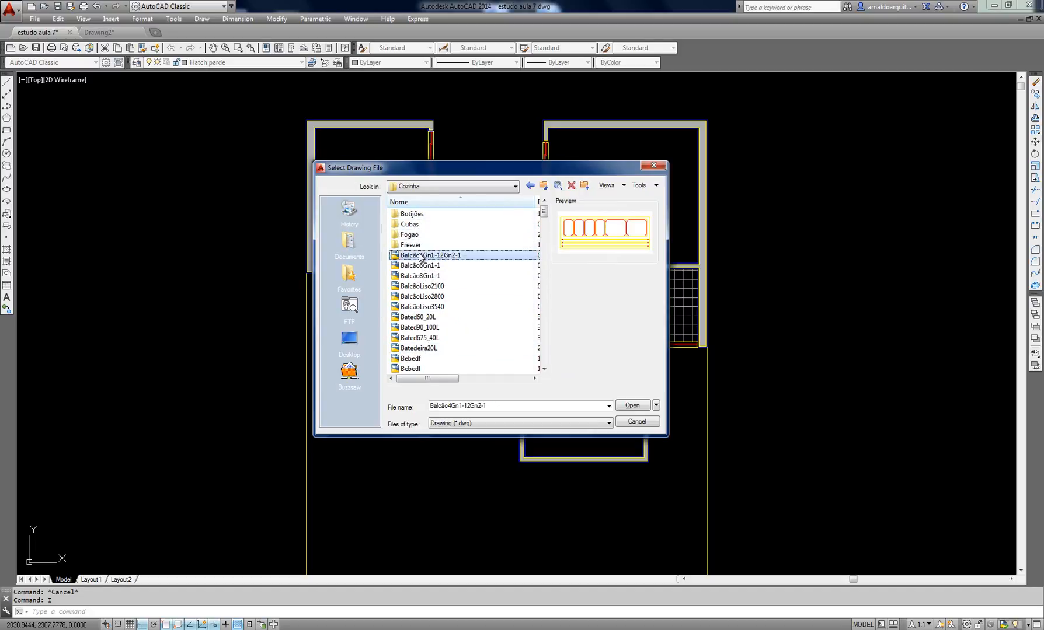
{"action": "key", "text": "Down"}
{"action": "key", "text": "Down"}
{"action": "key", "text": "Down"}
{"action": "key", "text": "Down"}
{"action": "key", "text": "Down"}
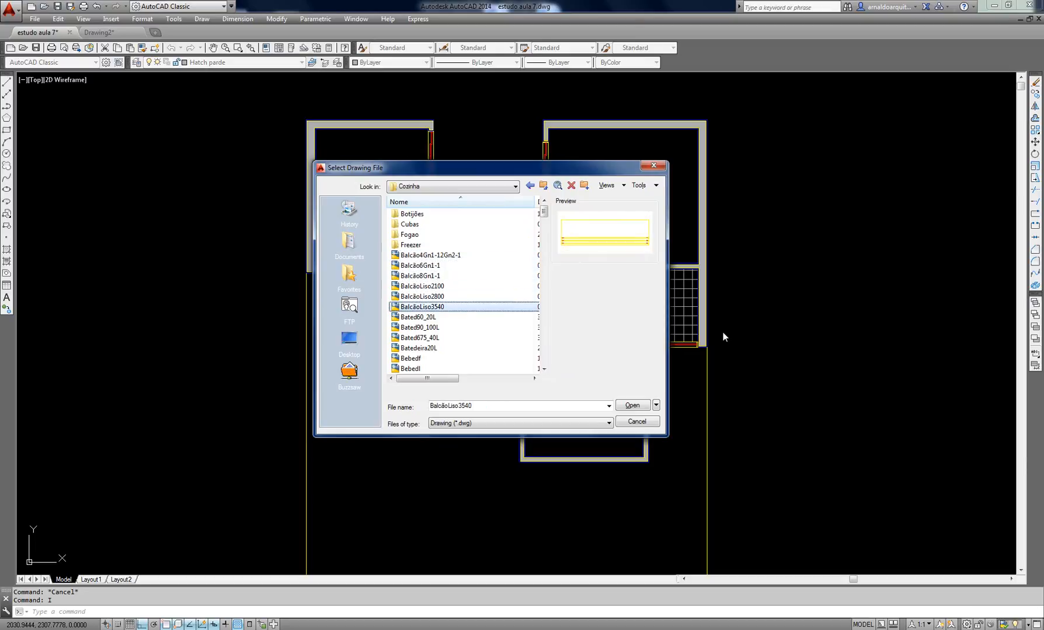
{"action": "key", "text": "Down"}
{"action": "key", "text": "Down"}
{"action": "key", "text": "Down"}
{"action": "key", "text": "Down"}
{"action": "key", "text": "Down"}
{"action": "key", "text": "Down"}
{"action": "key", "text": "Down"}
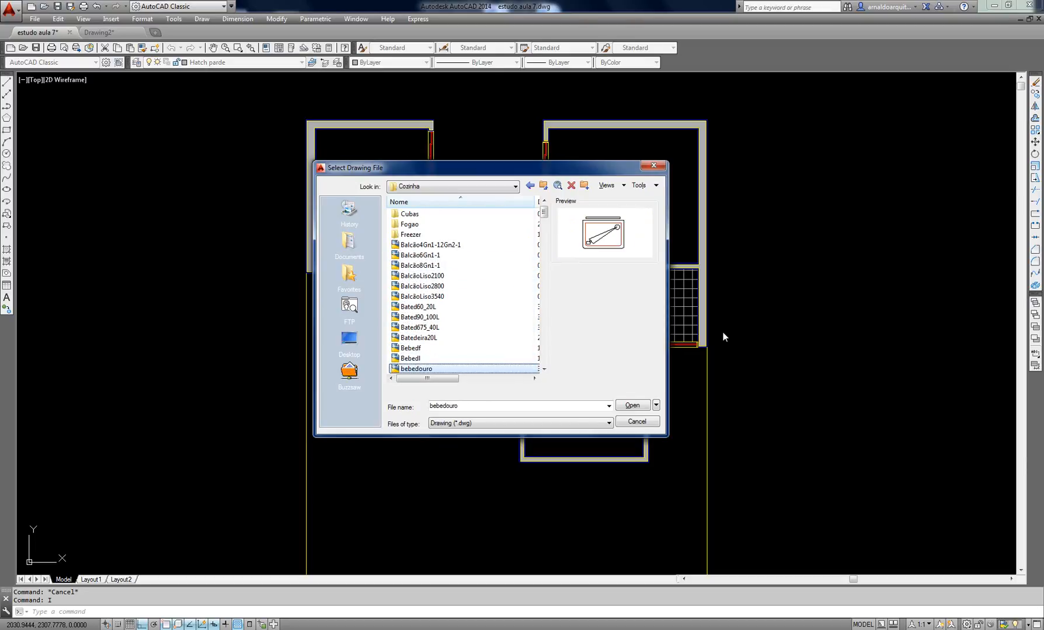
{"action": "scroll", "coordinate": [722, 337], "scroll_direction": "up", "scroll_amount": 1}
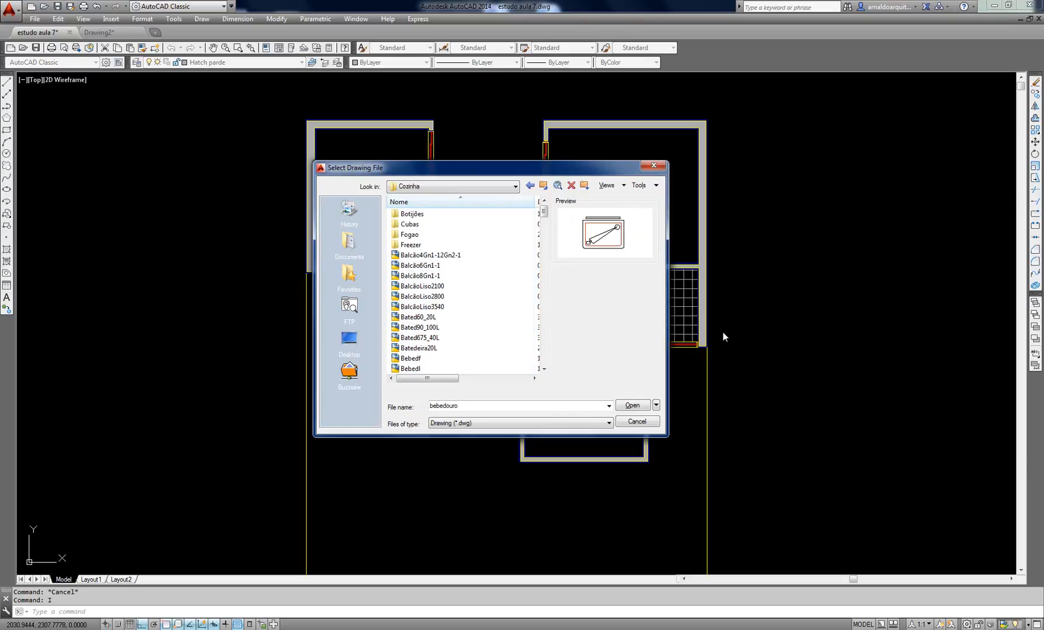
Open the Fogao subfolder, compare the previews of its stove drawings, and select Fogao4
{"action": "double_click", "coordinate": [425, 236]}
{"action": "left_click", "coordinate": [425, 215]}
{"action": "left_click", "coordinate": [426, 235]}
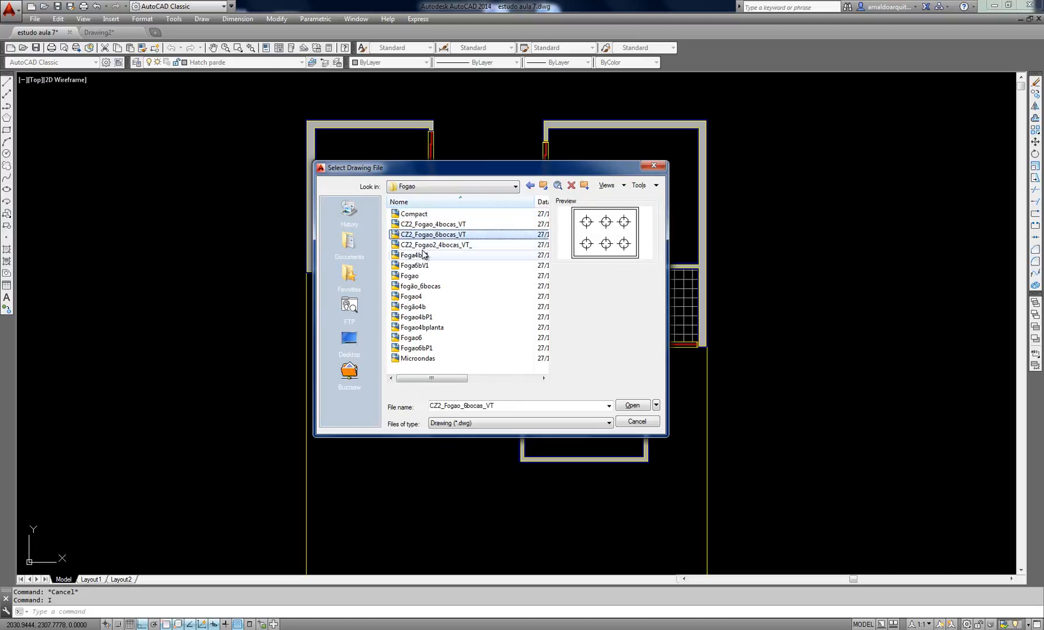
{"action": "left_click", "coordinate": [424, 255]}
{"action": "left_click", "coordinate": [418, 267]}
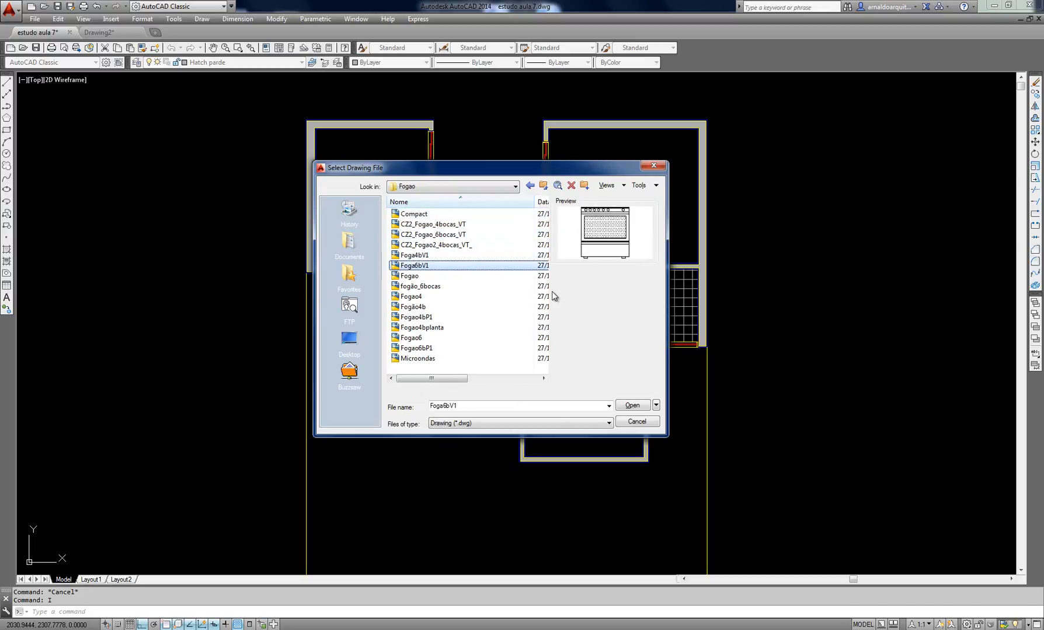
{"action": "key", "text": "Down"}
{"action": "key", "text": "Down"}
{"action": "key", "text": "Down"}
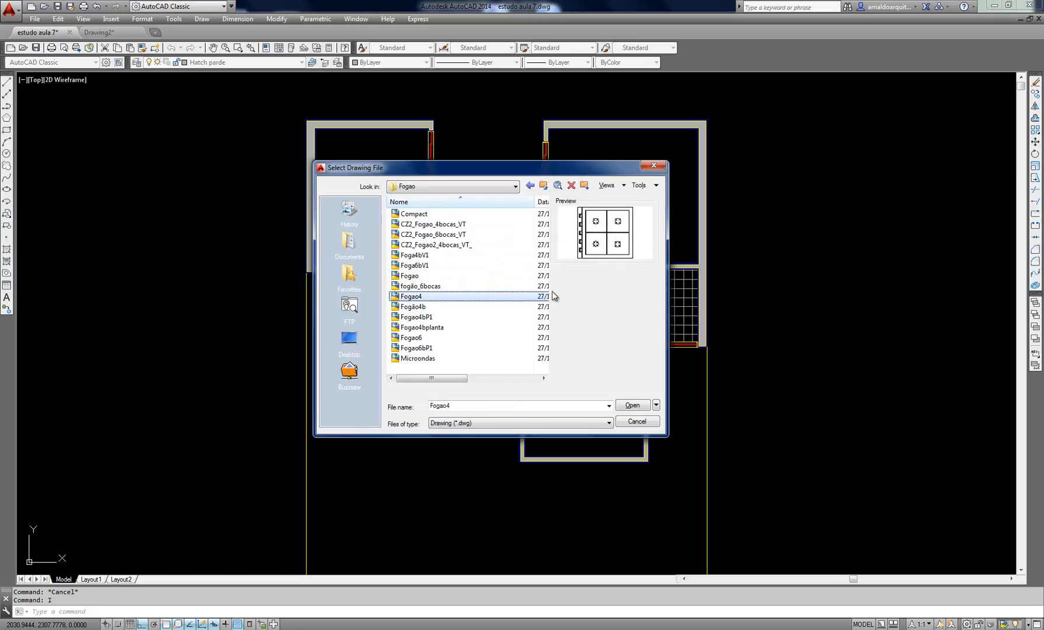
{"action": "left_click", "coordinate": [437, 306]}
{"action": "left_click", "coordinate": [431, 299]}
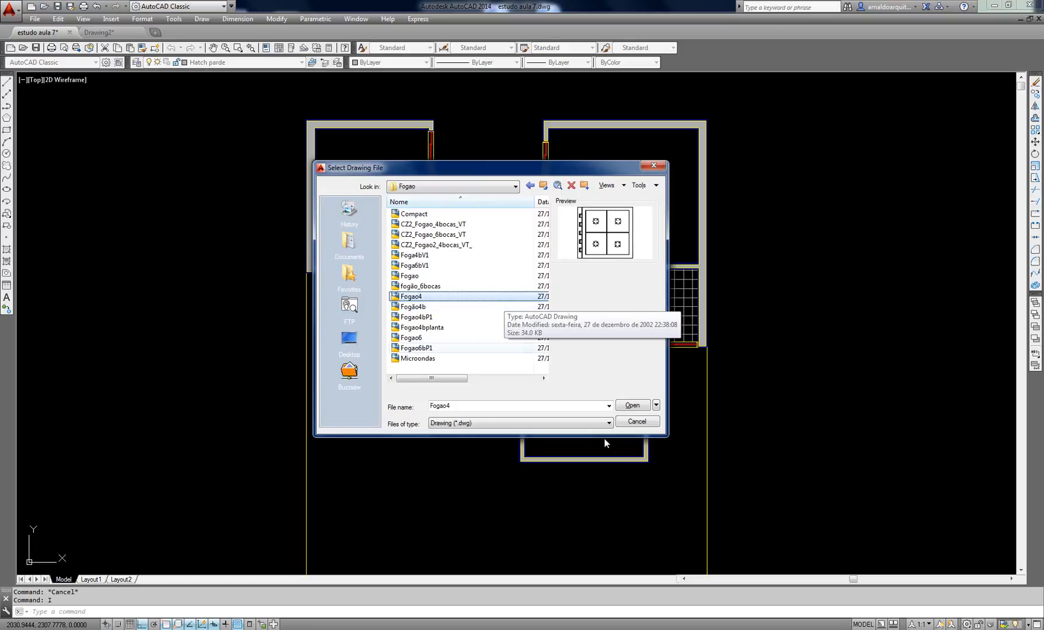
Load Fogao4 from the Fogao folder as the block to insert, and move the Insert dialog clear of the floor plan
{"action": "mouse_move", "coordinate": [533, 175]}
{"action": "left_mouse_down"}
{"action": "mouse_move", "coordinate": [364, 184]}
{"action": "mouse_move", "coordinate": [379, 185]}
{"action": "mouse_move", "coordinate": [306, 156]}
{"action": "mouse_move", "coordinate": [380, 134]}
{"action": "left_mouse_up"}
{"action": "left_click", "coordinate": [211, 257]}
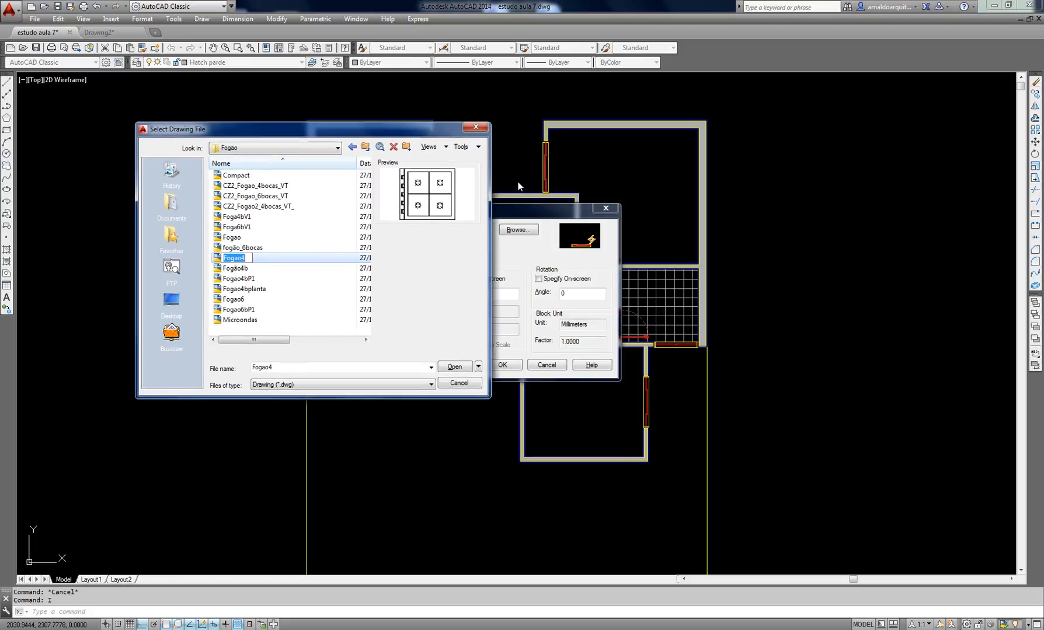
{"action": "left_click", "coordinate": [295, 287]}
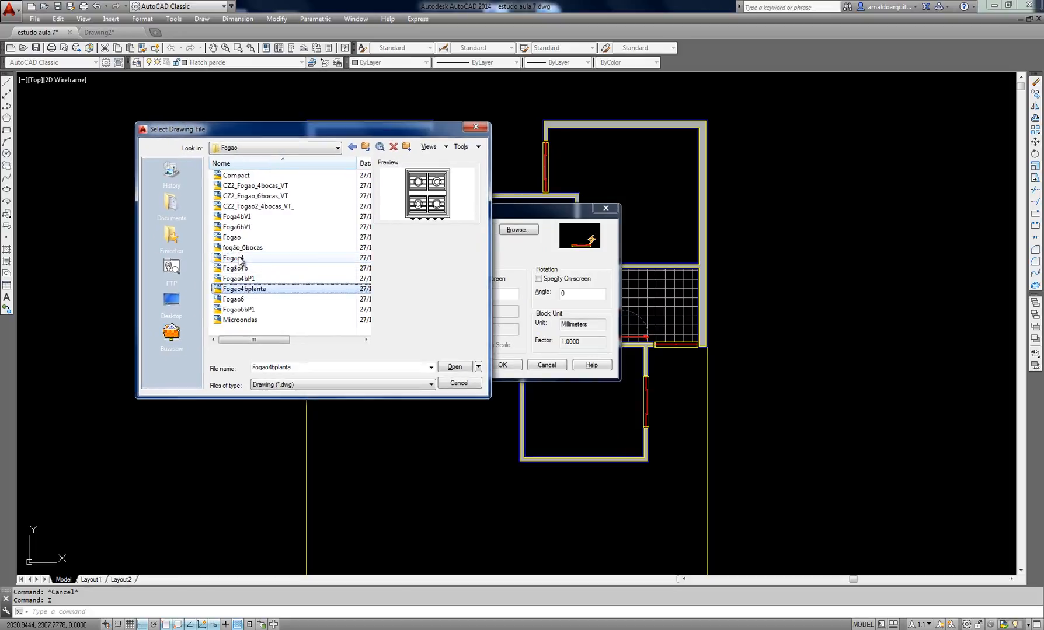
{"action": "left_click", "coordinate": [239, 258]}
{"action": "left_click", "coordinate": [455, 367]}
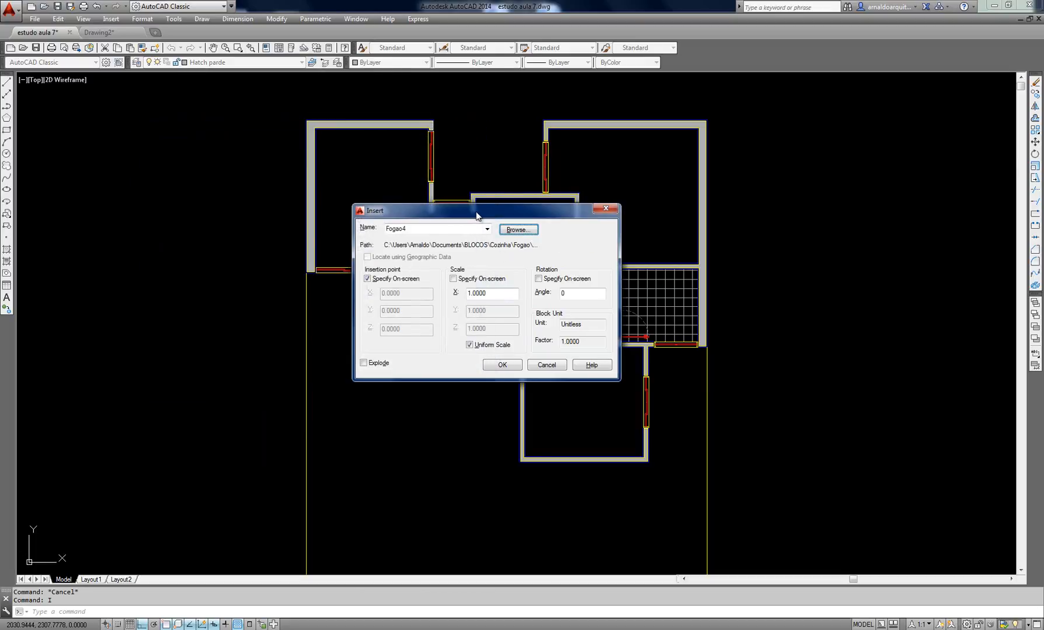
{"action": "left_click_drag", "start_coordinate": [476, 216], "coordinate": [810, 201]}
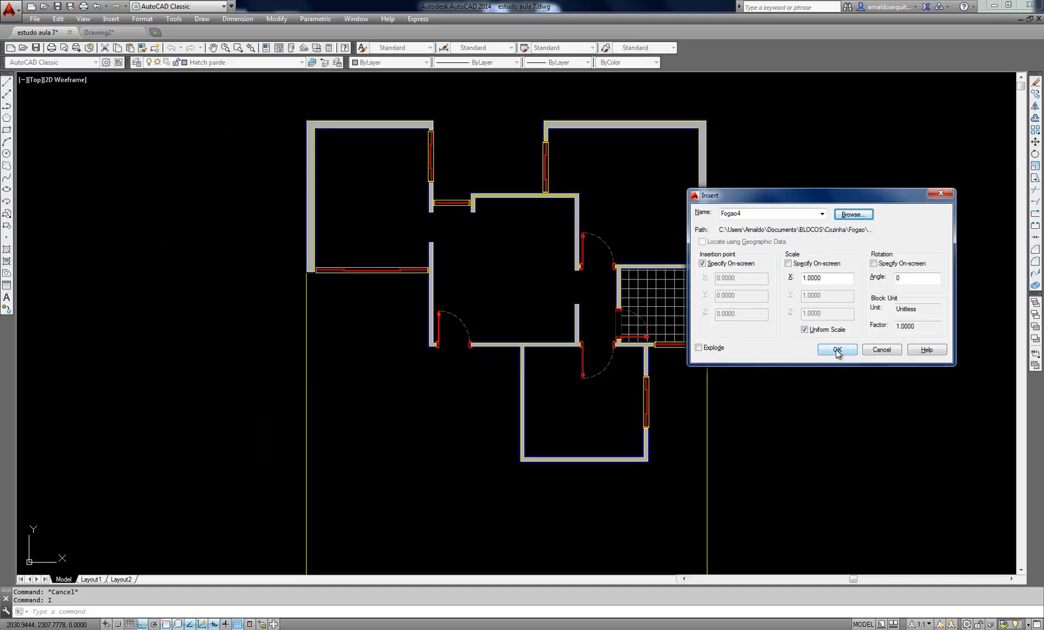
{"action": "left_click_drag", "start_coordinate": [778, 202], "coordinate": [814, 159]}
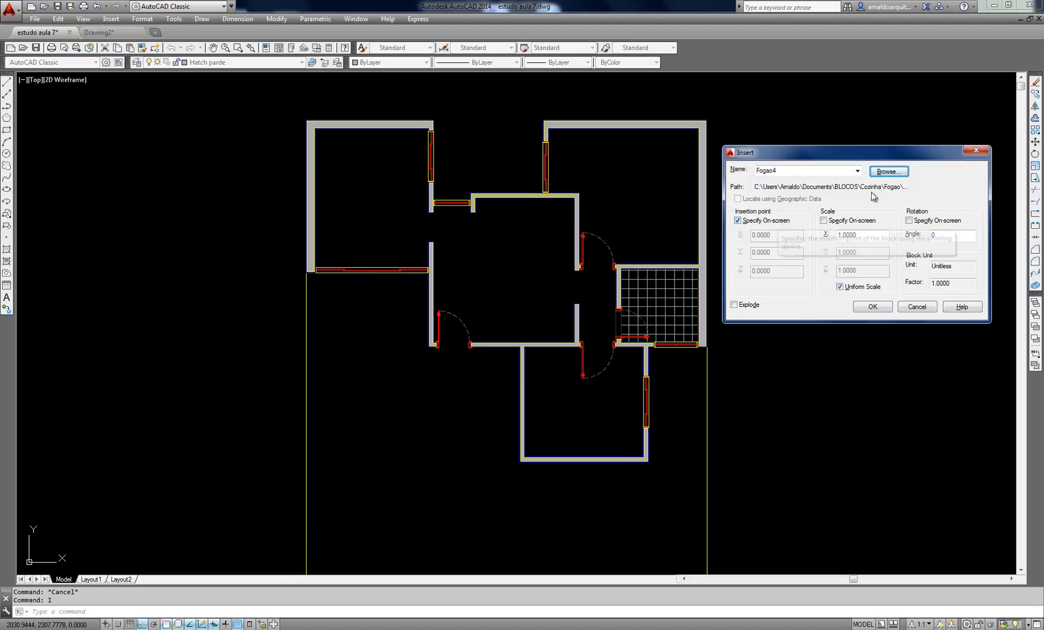
Insert the Fogao4 block at scale 1 and rotation 0 in the upper-left room, and check that it selects as one object
{"action": "left_click_drag", "start_coordinate": [870, 156], "coordinate": [865, 131]}
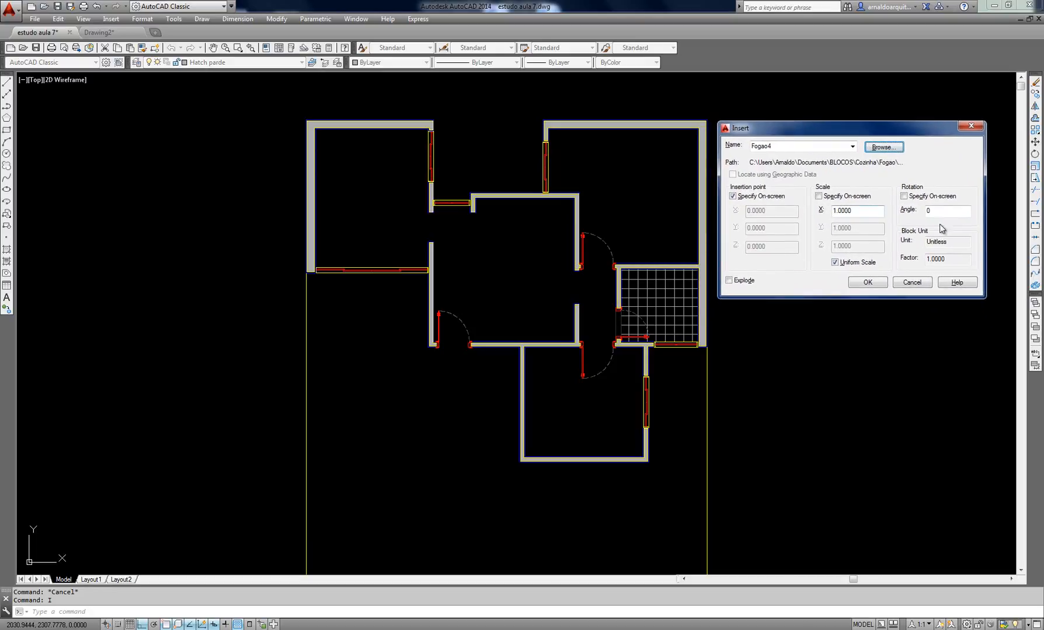
{"action": "left_click", "coordinate": [870, 284]}
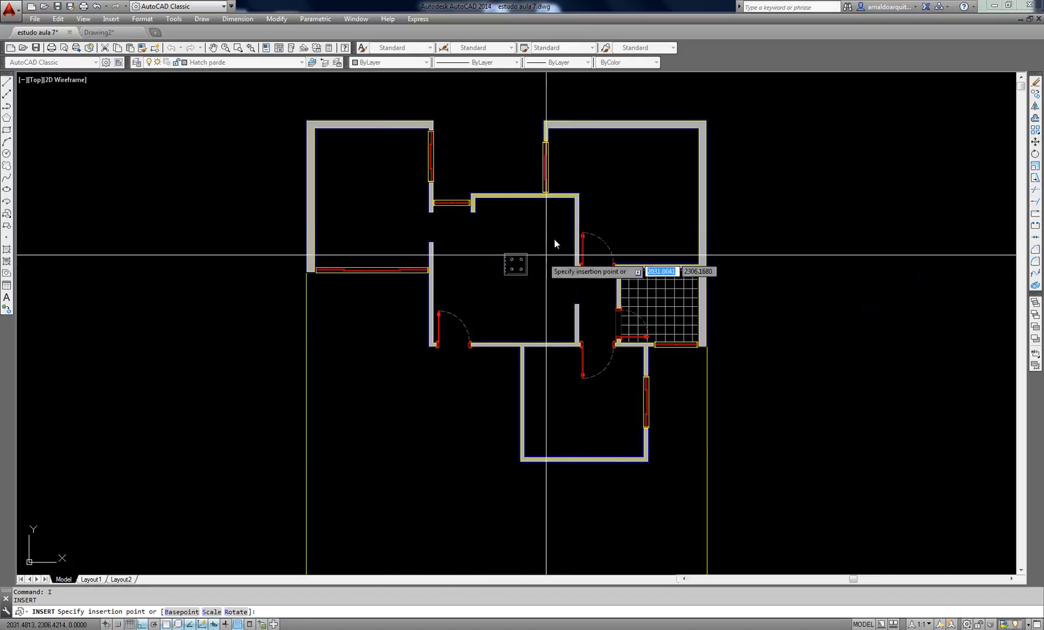
{"action": "left_click", "coordinate": [362, 201]}
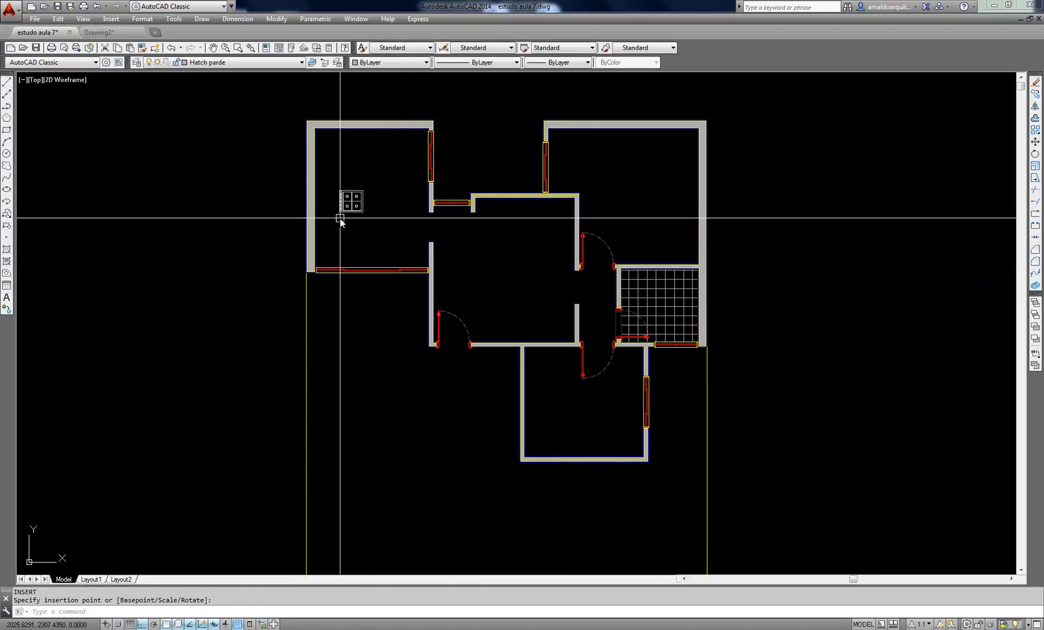
{"action": "scroll", "coordinate": [340, 217], "scroll_direction": "up", "scroll_amount": 6}
{"action": "left_click", "coordinate": [412, 211]}
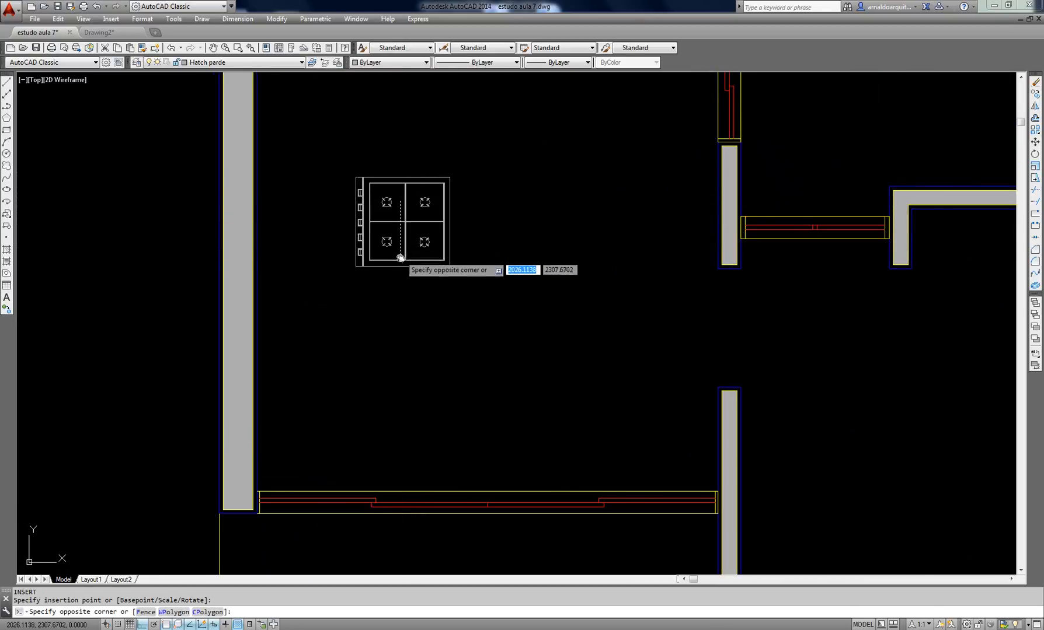
{"action": "left_click", "coordinate": [400, 258]}
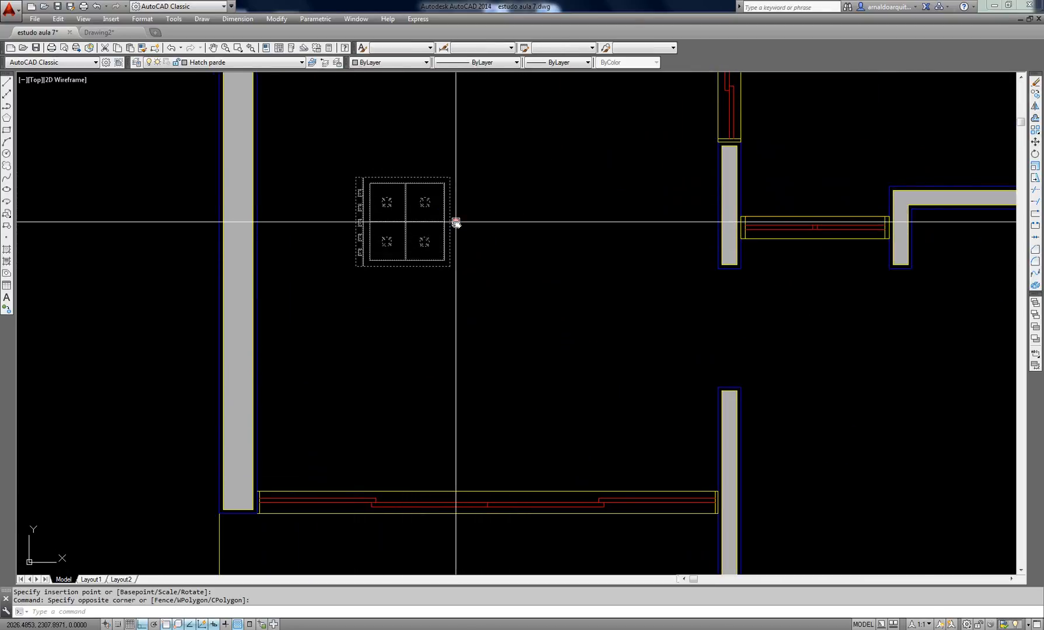
{"action": "middle_click_drag", "start_coordinate": [496, 216], "coordinate": [526, 265]}
{"action": "key", "text": "Escape"}
{"action": "key", "text": "Escape"}
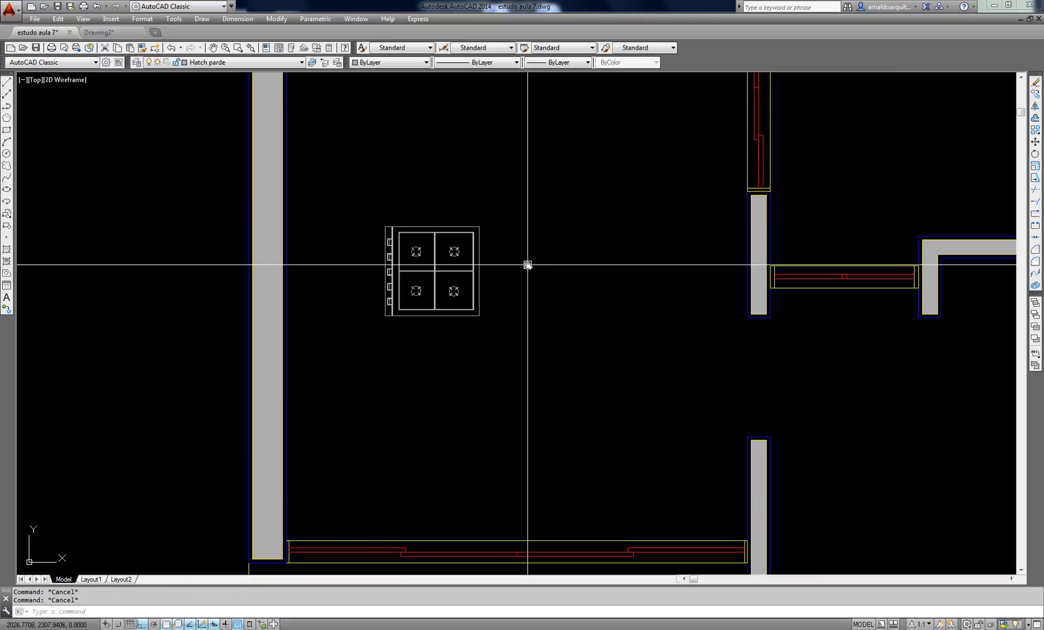
Rotate the stove block 180 degrees about its centre so its knobs face away from the outer wall
{"action": "type", "text": "ro"}
{"action": "key", "text": "Return"}
{"action": "left_click", "coordinate": [526, 265]}
{"action": "left_click", "coordinate": [422, 294]}
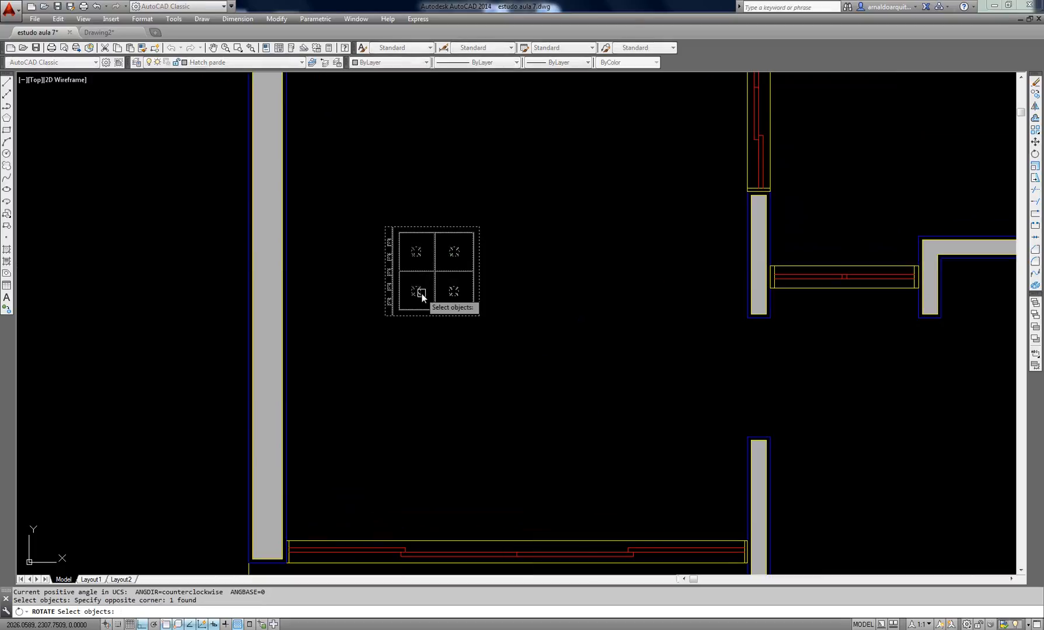
{"action": "key", "text": "Return"}
{"action": "left_click", "coordinate": [433, 271]}
{"action": "left_click", "coordinate": [333, 276]}
{"action": "key", "text": "Escape"}
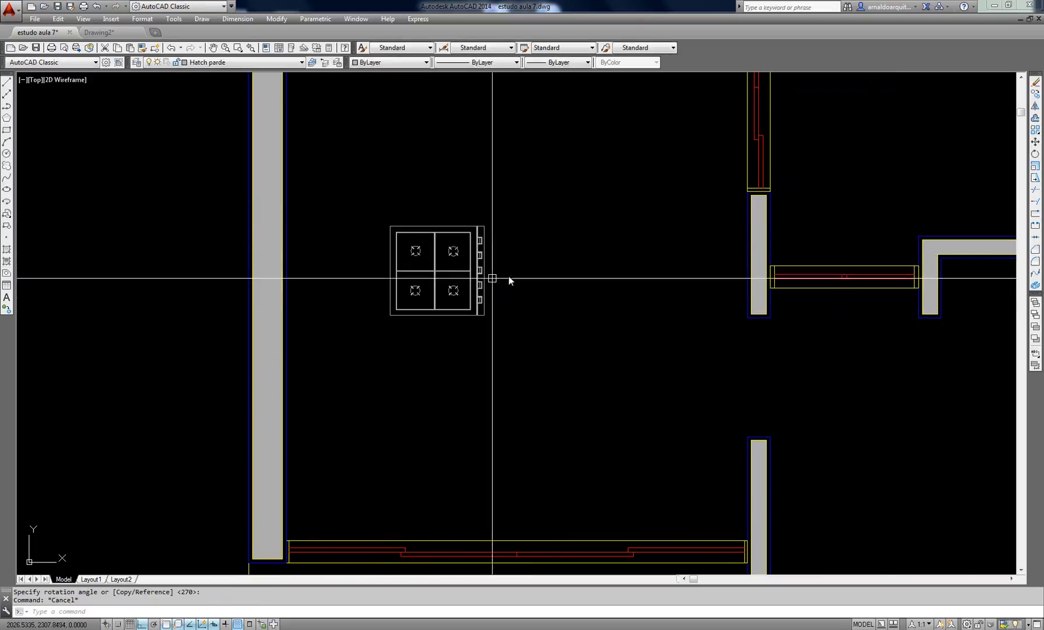
{"action": "key", "text": "Escape"}
Move the stove block so its back edge sits against the inner face of the room's left wall
{"action": "scroll", "coordinate": [524, 273], "scroll_direction": "up", "scroll_amount": 2}
{"action": "middle_click_drag", "start_coordinate": [525, 273], "coordinate": [550, 256]}
{"action": "type", "text": "m"}
{"action": "key", "text": "Return"}
{"action": "left_click", "coordinate": [600, 217]}
{"action": "left_click", "coordinate": [444, 286]}
{"action": "key", "text": "Return"}
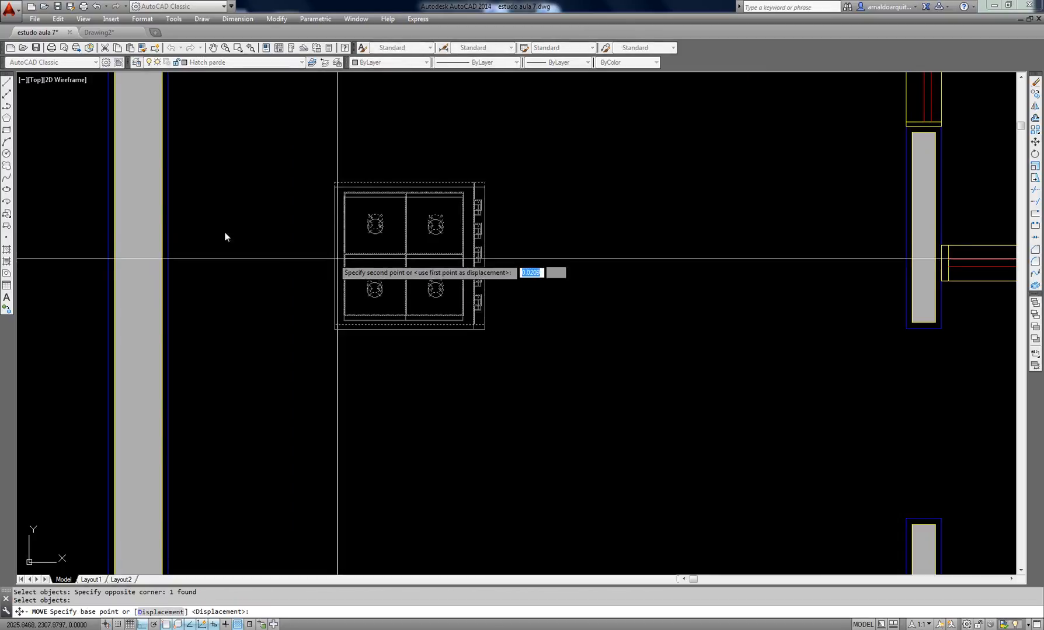
{"action": "left_click", "coordinate": [171, 226]}
{"action": "scroll", "coordinate": [385, 252], "scroll_direction": "down", "scroll_amount": 1}
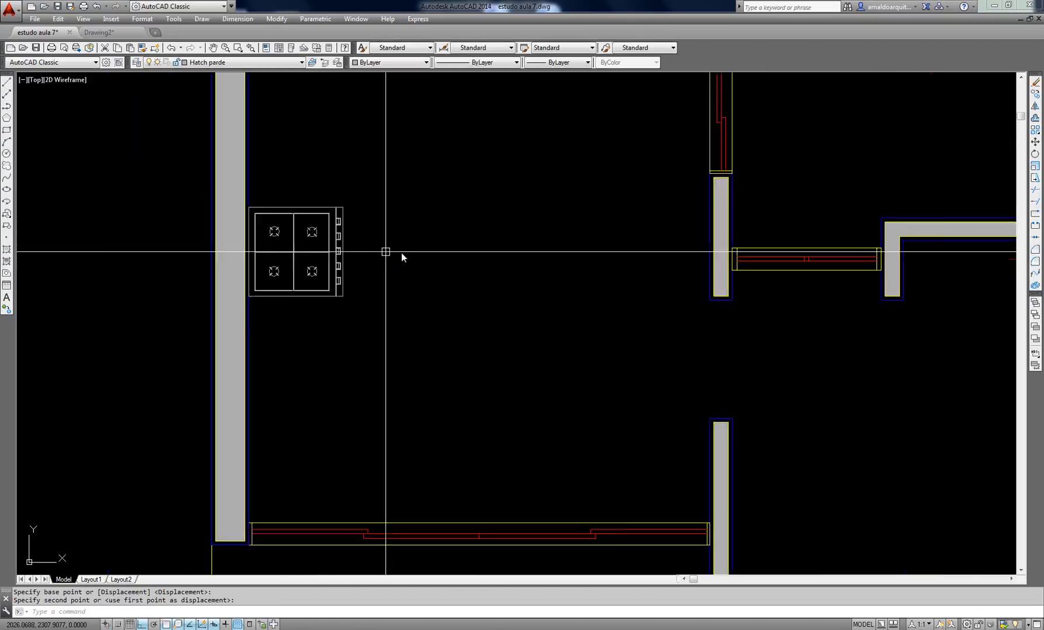
{"action": "scroll", "coordinate": [401, 253], "scroll_direction": "down", "scroll_amount": 2}
{"action": "middle_click_drag", "start_coordinate": [418, 270], "coordinate": [416, 320]}
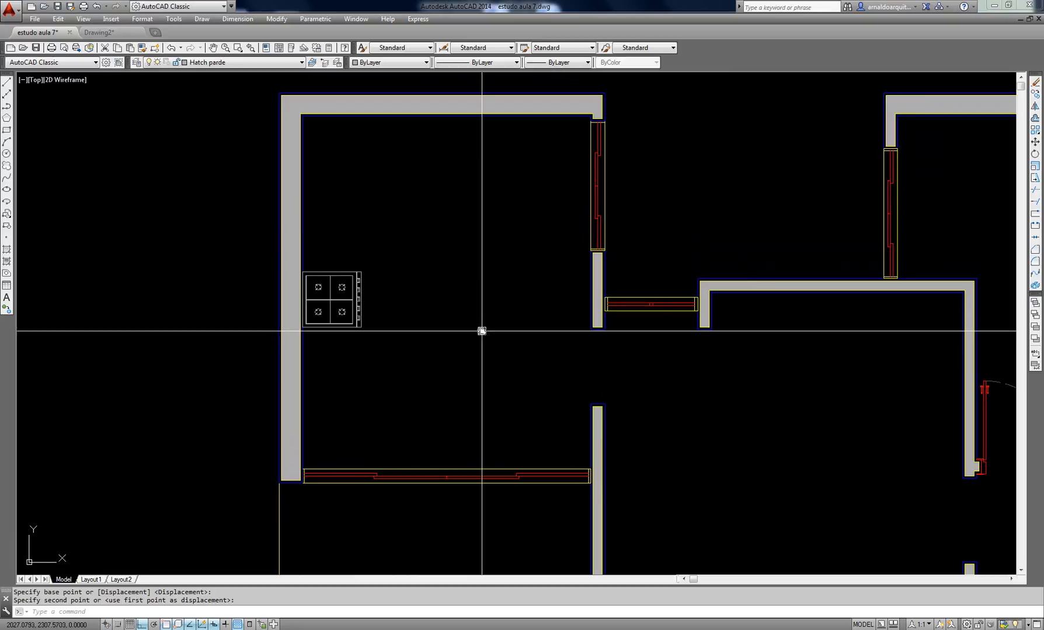
{"action": "middle_click_drag", "start_coordinate": [483, 334], "coordinate": [435, 315]}
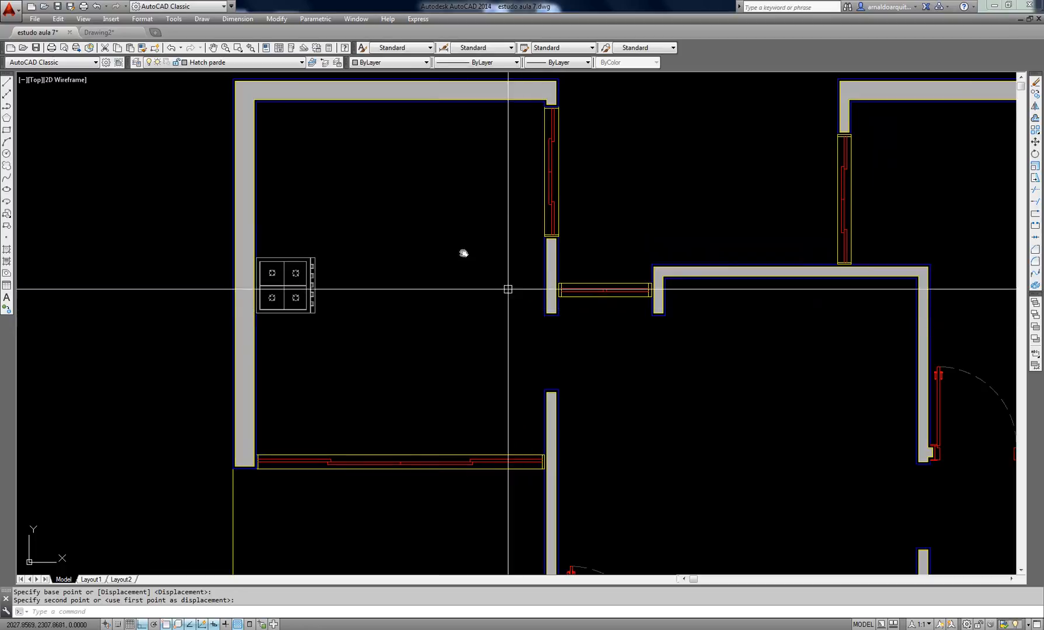
Delete the stove block from the upper-left room
{"action": "left_click", "coordinate": [393, 245]}
{"action": "left_click", "coordinate": [311, 319]}
{"action": "key", "text": "Delete"}
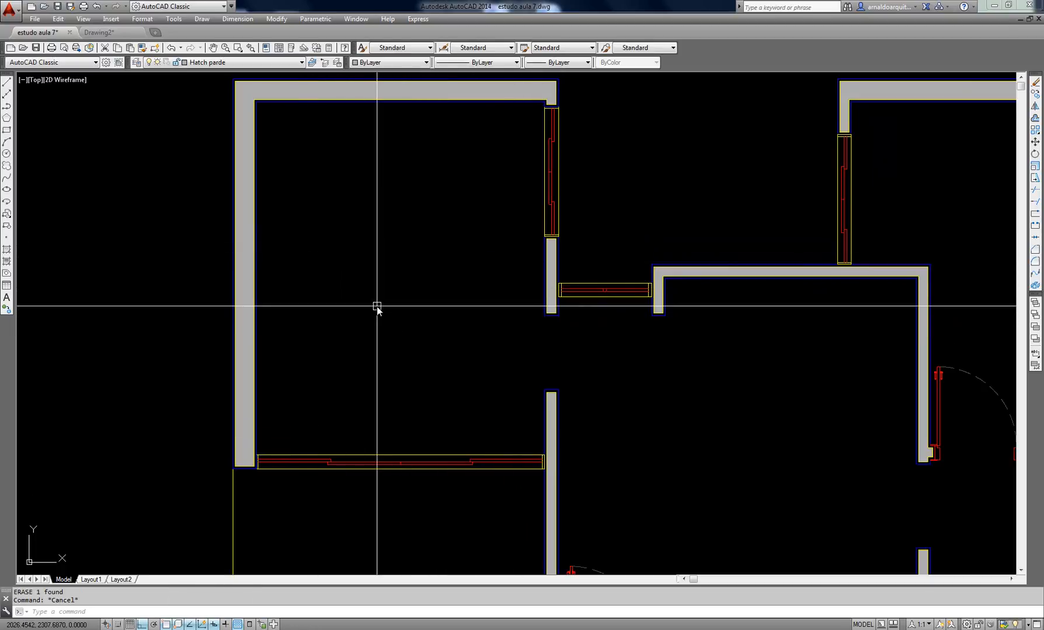
{"action": "scroll", "coordinate": [377, 306], "scroll_direction": "down", "scroll_amount": 2}
{"action": "middle_click_drag", "start_coordinate": [445, 303], "coordinate": [368, 222]}
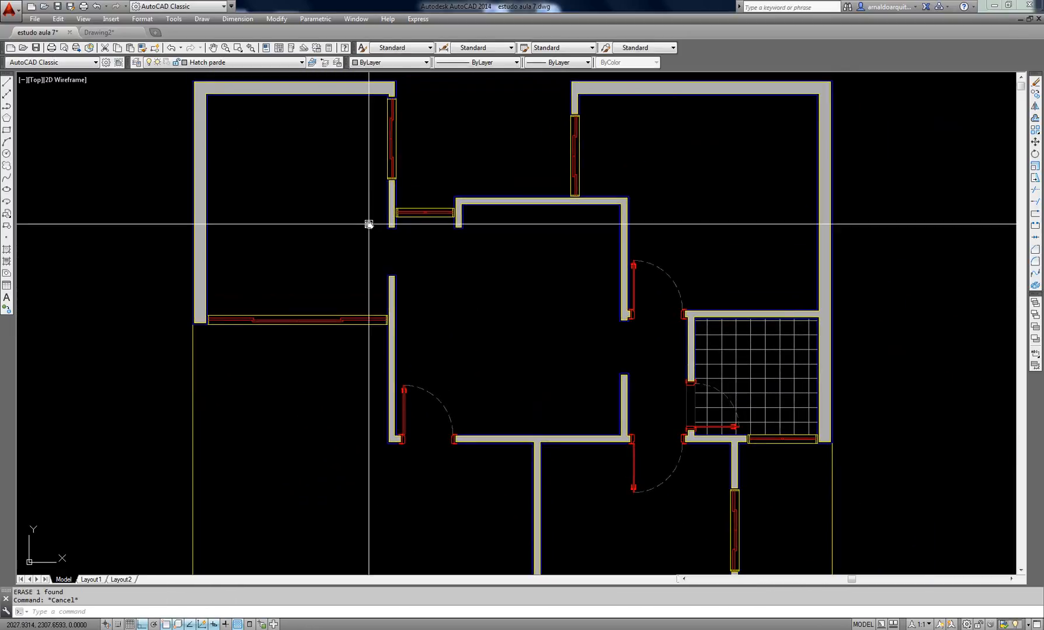
Open the BLOCO DE MÓVEIS drawing from the aula 07 folder
{"action": "left_click", "coordinate": [44, 9]}
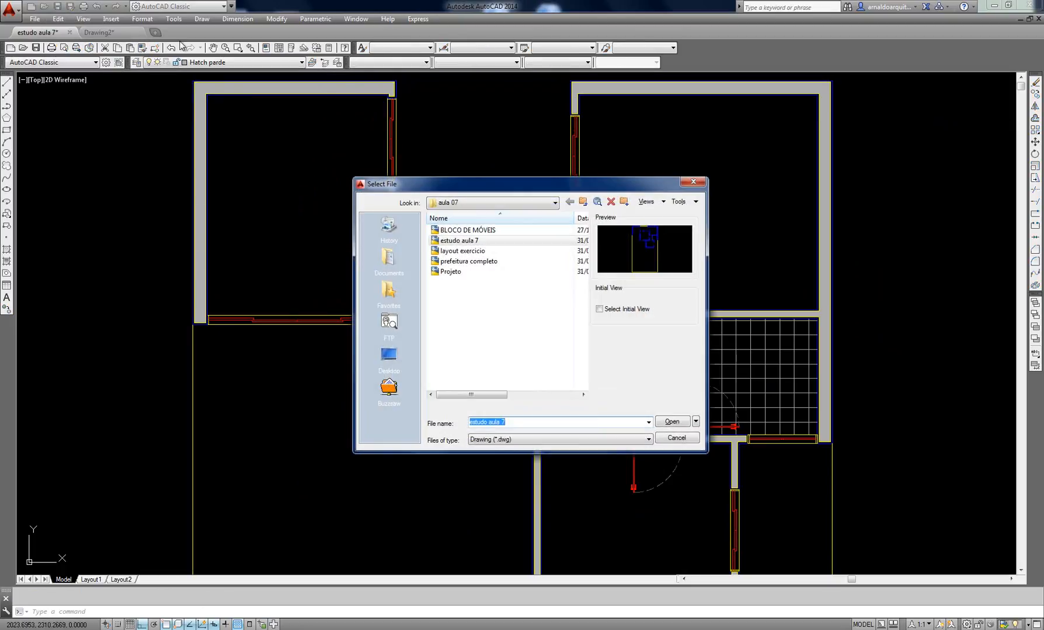
{"action": "left_click", "coordinate": [465, 231]}
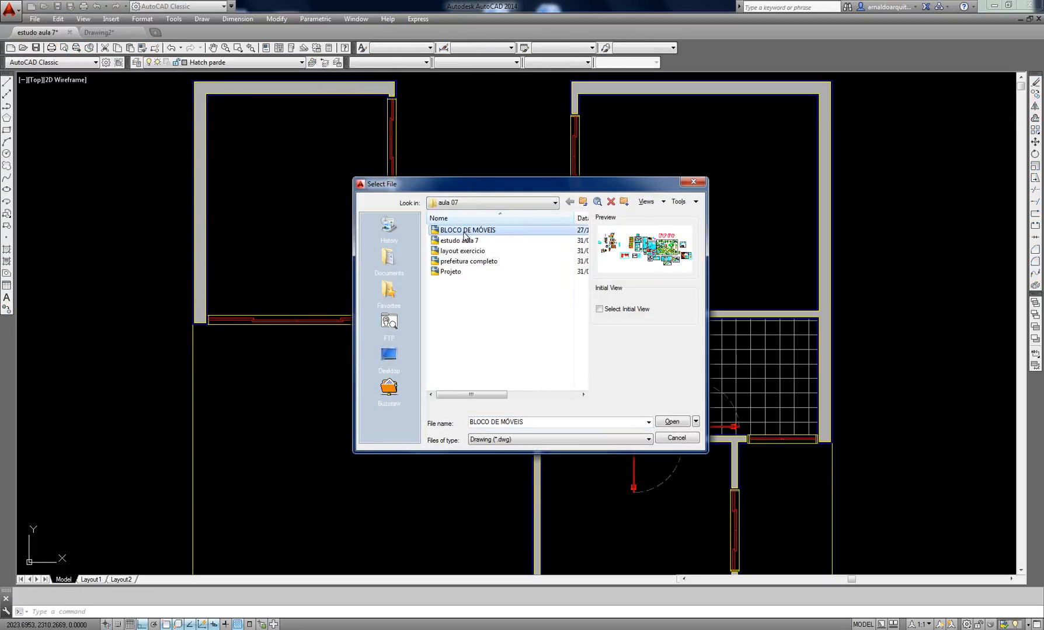
{"action": "left_click", "coordinate": [671, 421]}
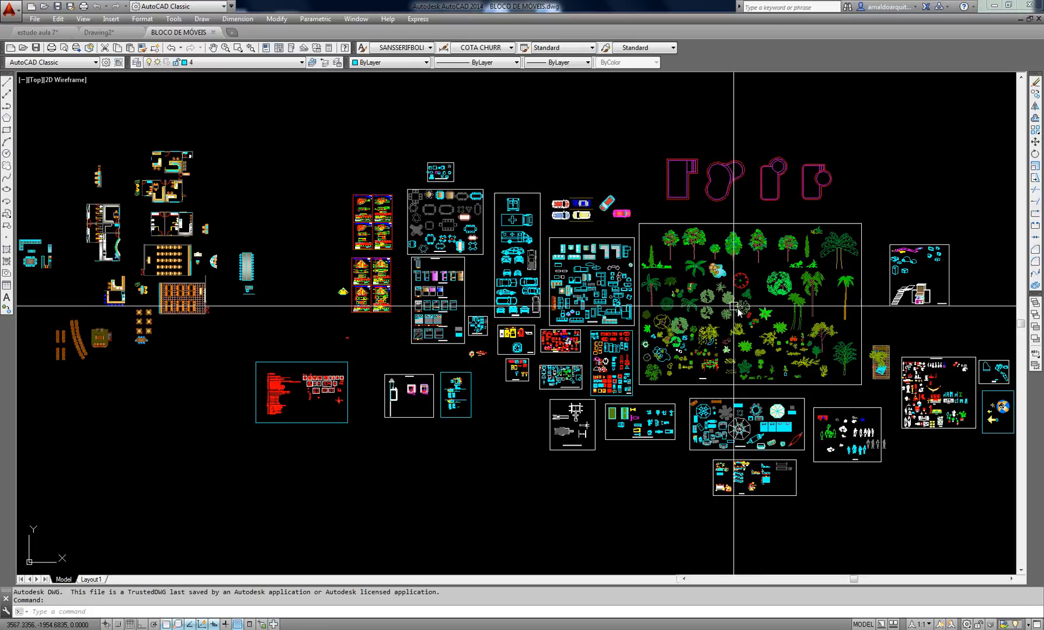
Look over the block collection's furniture, vehicle and landscaping groups, and examine the bathroom fixtures and title of the Banheiro group
{"action": "scroll", "coordinate": [651, 288], "scroll_direction": "up", "scroll_amount": 2}
{"action": "scroll", "coordinate": [650, 289], "scroll_direction": "up", "scroll_amount": 2}
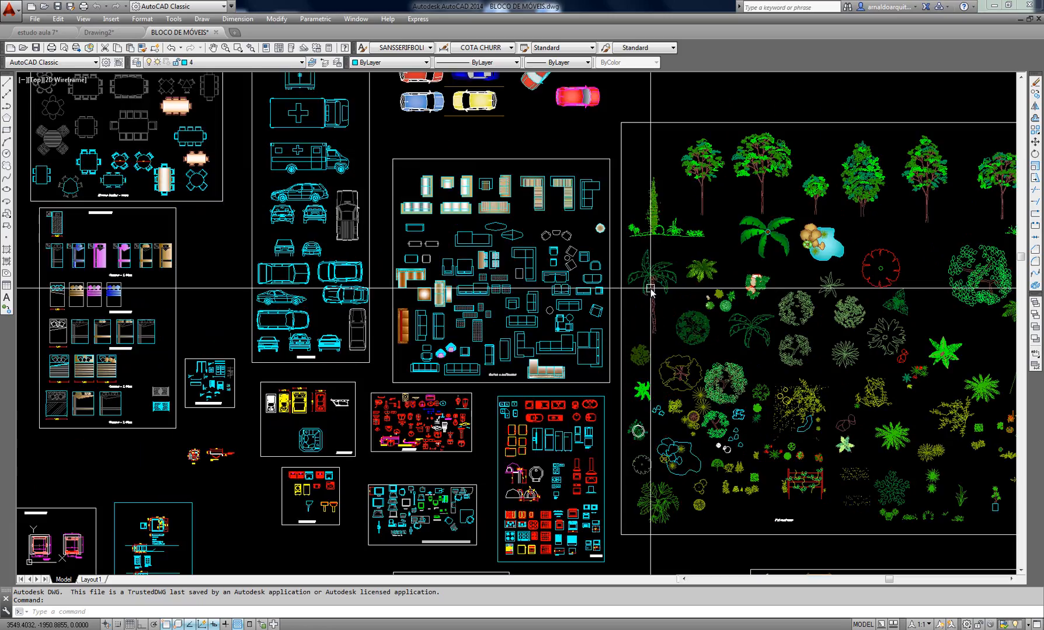
{"action": "middle_click_drag", "start_coordinate": [648, 290], "coordinate": [478, 180]}
{"action": "scroll", "coordinate": [477, 181], "scroll_direction": "down", "scroll_amount": 2}
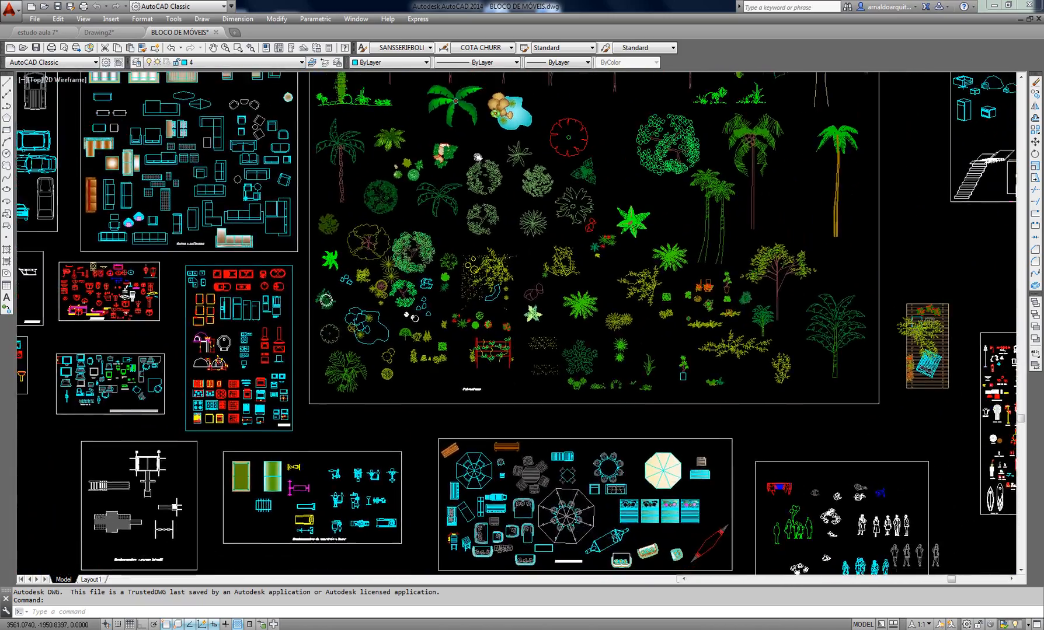
{"action": "scroll", "coordinate": [351, 246], "scroll_direction": "up", "scroll_amount": 2}
{"action": "mouse_move", "coordinate": [265, 230]}
{"action": "middle_mouse_down"}
{"action": "mouse_move", "coordinate": [316, 270]}
{"action": "mouse_move", "coordinate": [363, 165]}
{"action": "middle_mouse_up"}
{"action": "scroll", "coordinate": [436, 350], "scroll_direction": "up", "scroll_amount": 6}
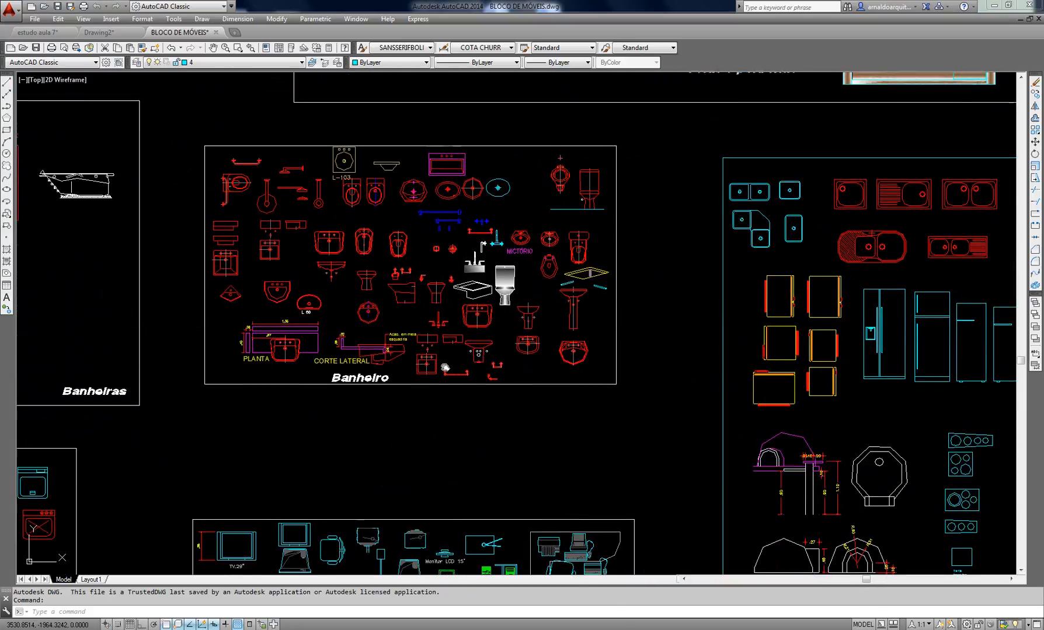
{"action": "mouse_move", "coordinate": [447, 377]}
{"action": "middle_mouse_down"}
{"action": "mouse_move", "coordinate": [437, 182]}
{"action": "mouse_move", "coordinate": [472, 297]}
{"action": "middle_mouse_up"}
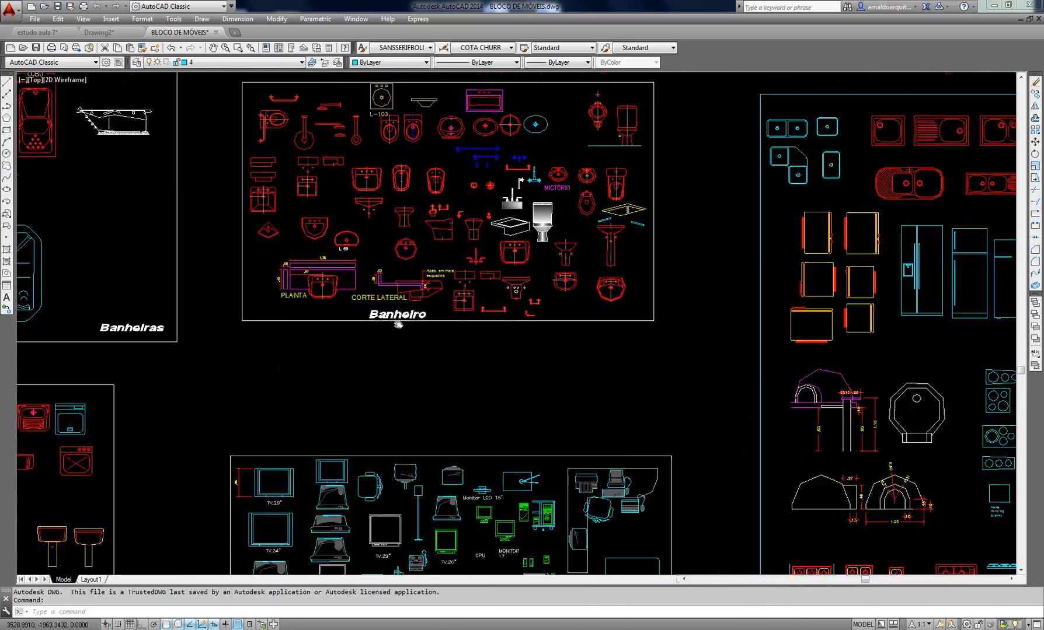
{"action": "scroll", "coordinate": [350, 229], "scroll_direction": "up", "scroll_amount": 2}
{"action": "key", "text": "Escape"}
{"action": "key", "text": "Escape"}
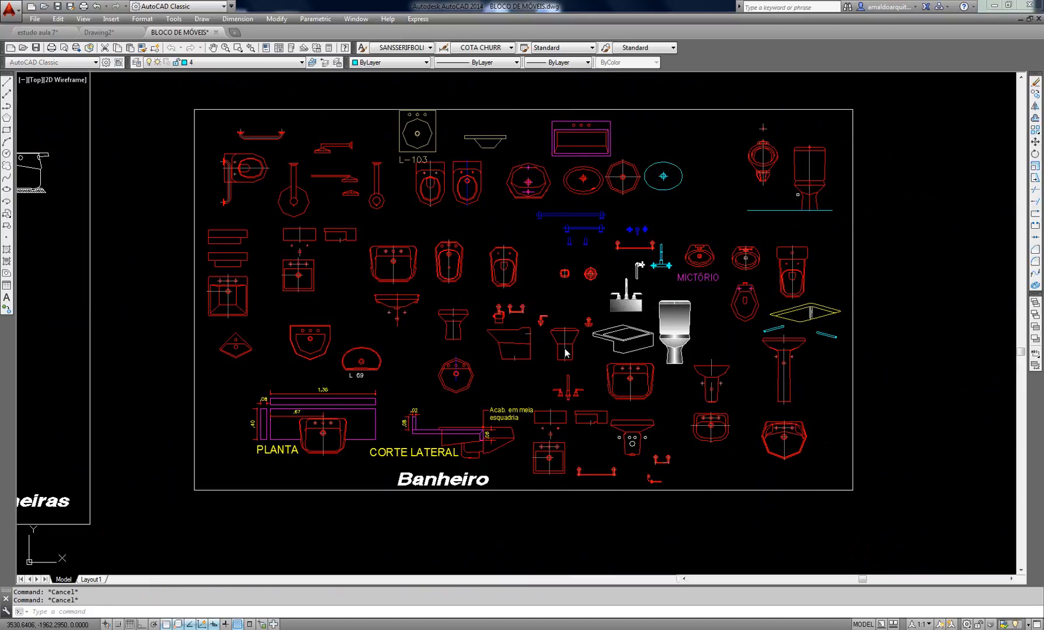
{"action": "mouse_move", "coordinate": [673, 343]}
{"action": "middle_mouse_down"}
{"action": "mouse_move", "coordinate": [630, 290]}
{"action": "mouse_move", "coordinate": [630, 271]}
{"action": "middle_mouse_up"}
{"action": "left_click", "coordinate": [403, 405]}
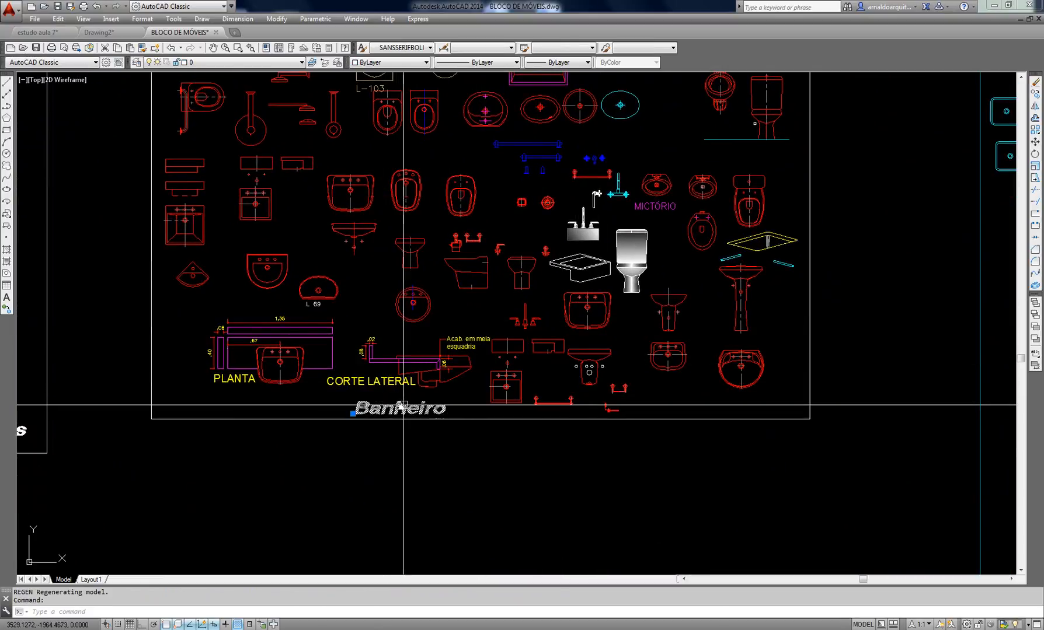
Examine the Equipamentos Informatica e TV group and its title, and view the neighbouring playground and exercise equipment groups
{"action": "middle_click_drag", "start_coordinate": [455, 482], "coordinate": [506, 249]}
{"action": "scroll", "coordinate": [506, 250], "scroll_direction": "down", "scroll_amount": 3}
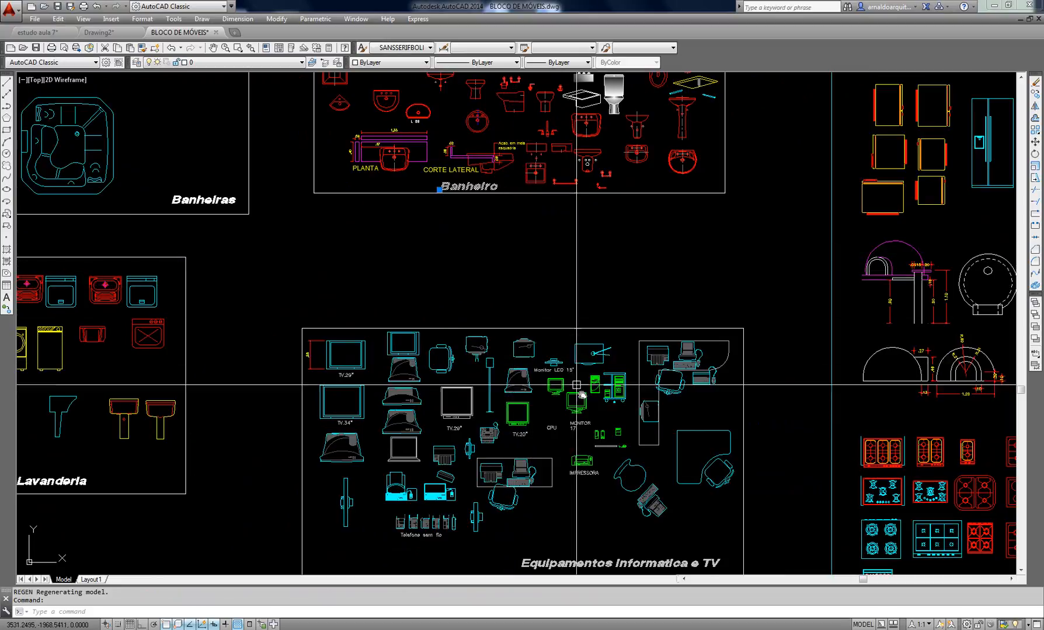
{"action": "middle_click_drag", "start_coordinate": [576, 386], "coordinate": [519, 217]}
{"action": "key", "text": "Escape"}
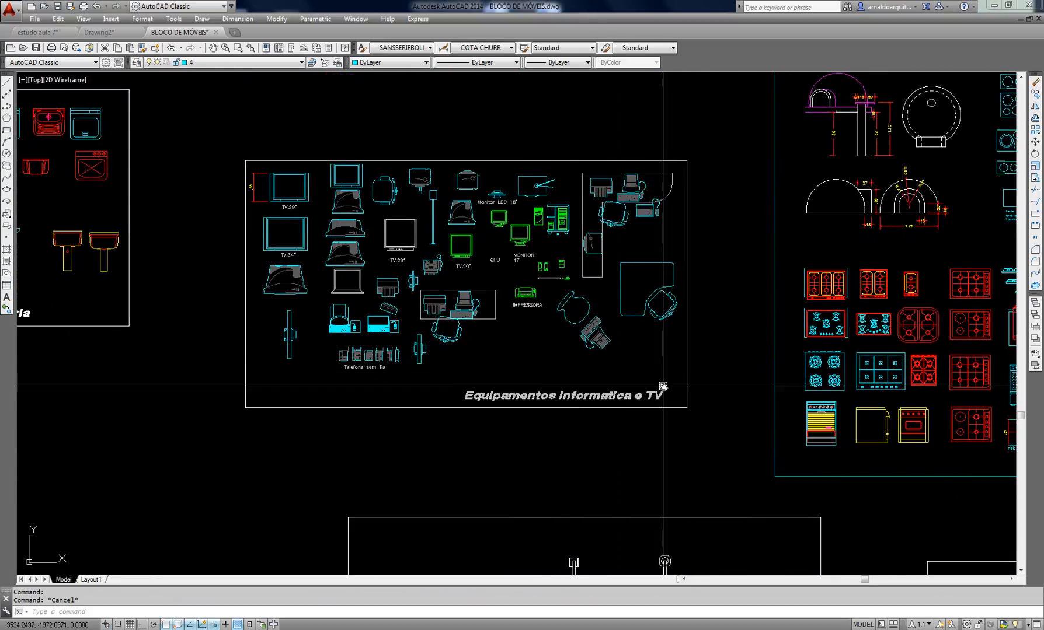
{"action": "left_click", "coordinate": [628, 394]}
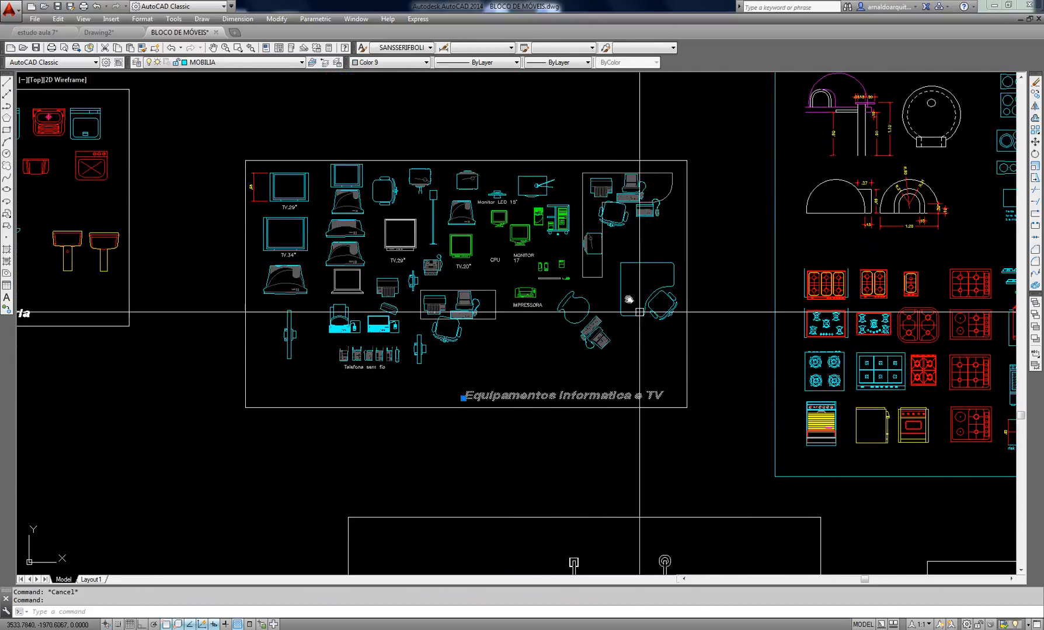
{"action": "mouse_move", "coordinate": [567, 250]}
{"action": "middle_mouse_down"}
{"action": "mouse_move", "coordinate": [561, 285]}
{"action": "mouse_move", "coordinate": [508, 141]}
{"action": "middle_mouse_up"}
{"action": "scroll", "coordinate": [509, 140], "scroll_direction": "down", "scroll_amount": 4}
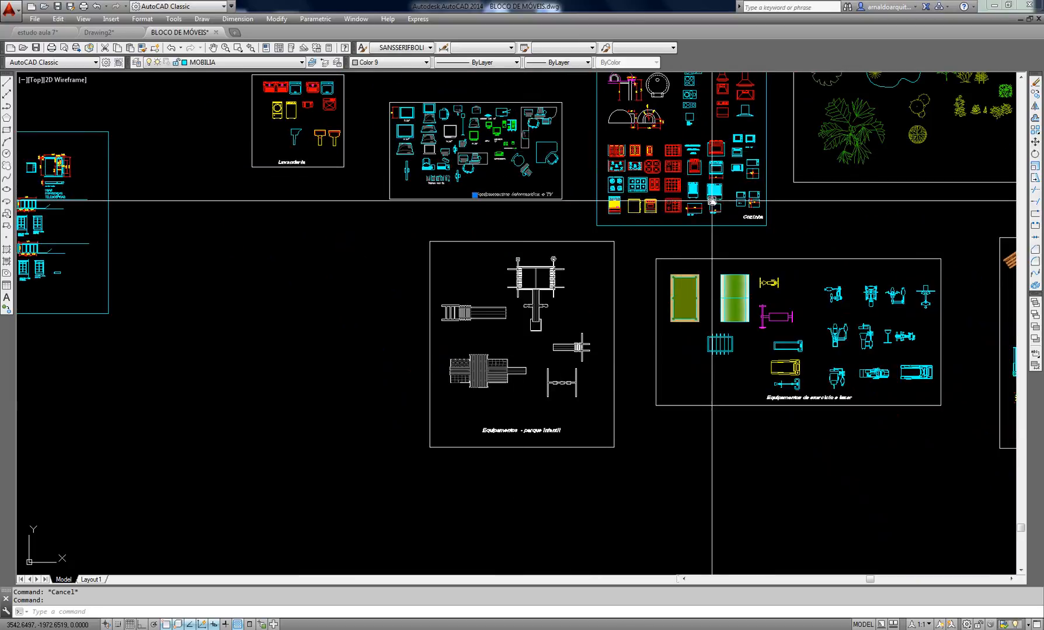
Examine the stoves, cooktops, ovens and other appliances in the Cozinha group of the block collection
{"action": "scroll", "coordinate": [781, 217], "scroll_direction": "up", "scroll_amount": 4}
{"action": "mouse_move", "coordinate": [781, 217]}
{"action": "middle_mouse_down"}
{"action": "mouse_move", "coordinate": [683, 409]}
{"action": "mouse_move", "coordinate": [678, 442]}
{"action": "middle_mouse_up"}
{"action": "key", "text": "Escape"}
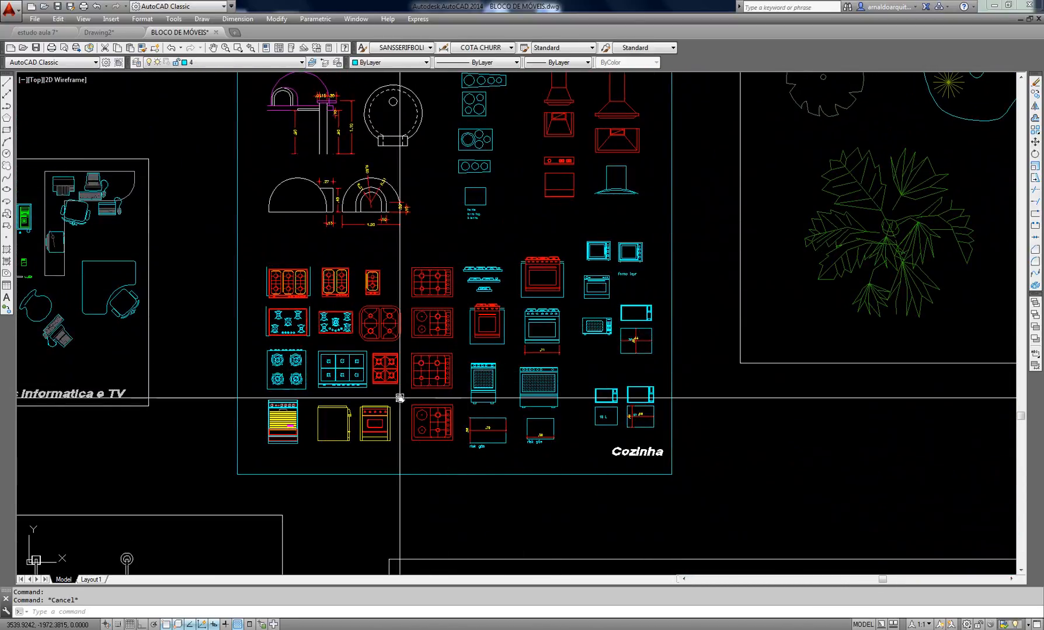
{"action": "scroll", "coordinate": [425, 377], "scroll_direction": "up", "scroll_amount": 2}
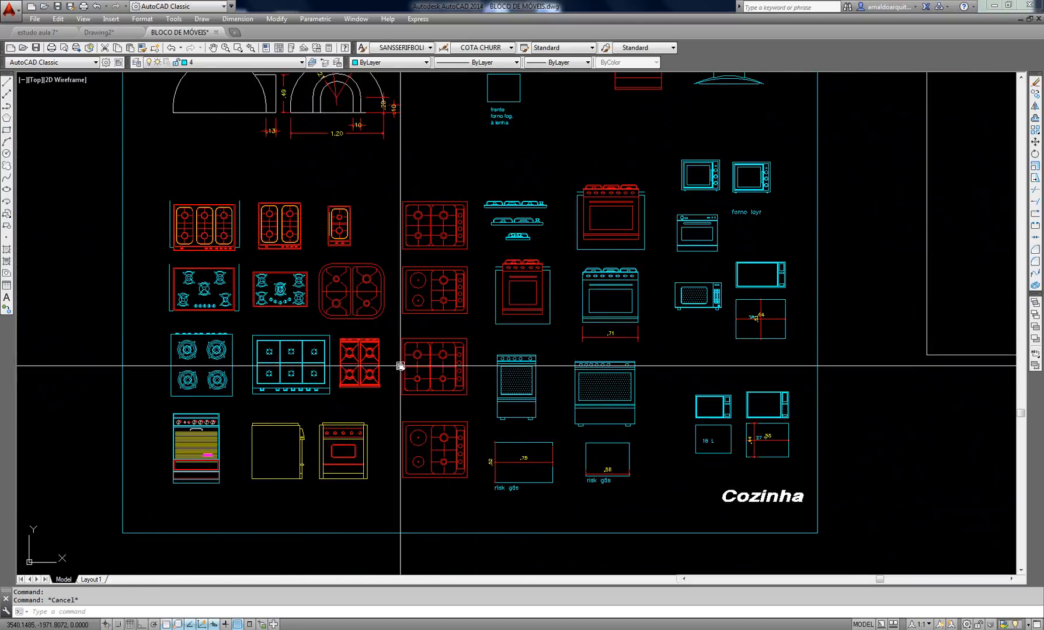
{"action": "middle_click_drag", "start_coordinate": [399, 366], "coordinate": [421, 395]}
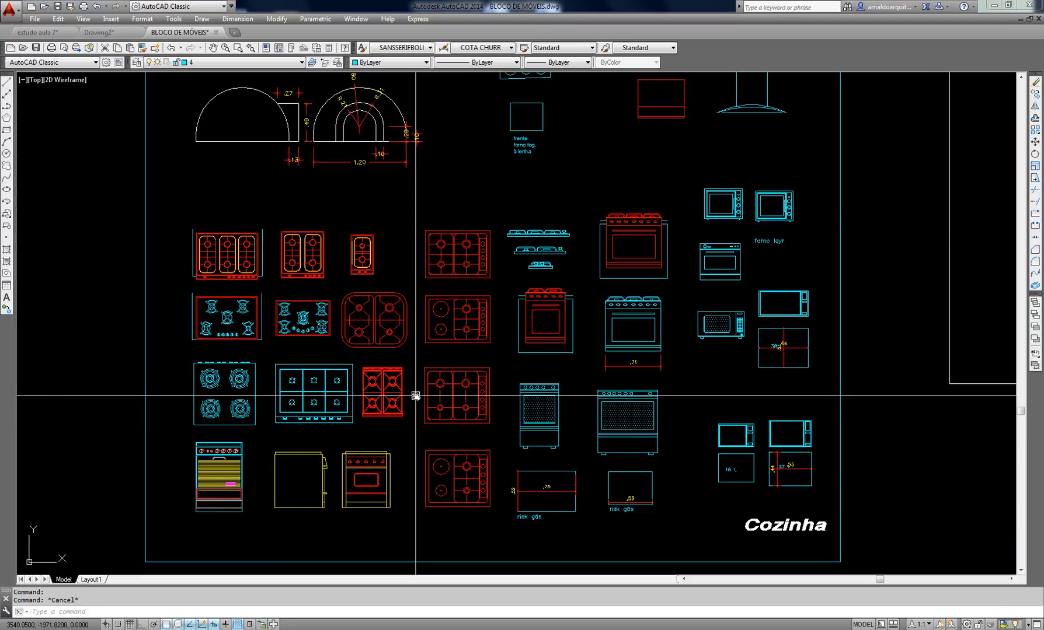
{"action": "scroll", "coordinate": [435, 355], "scroll_direction": "down", "scroll_amount": 2}
{"action": "mouse_move", "coordinate": [649, 448]}
{"action": "middle_mouse_down"}
{"action": "mouse_move", "coordinate": [594, 325]}
{"action": "mouse_move", "coordinate": [598, 448]}
{"action": "mouse_move", "coordinate": [636, 535]}
{"action": "middle_mouse_up"}
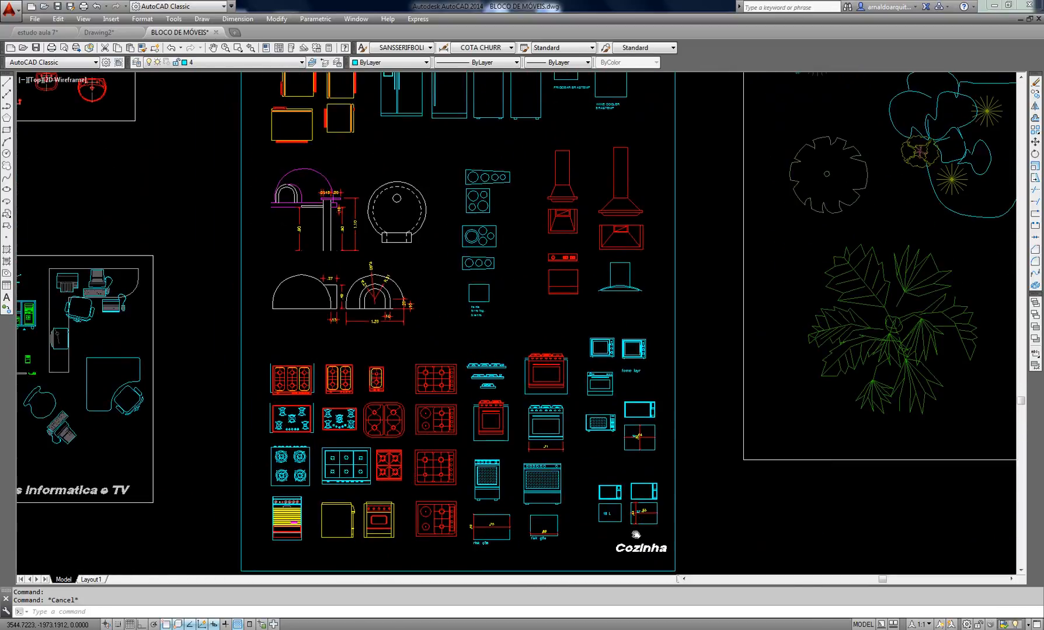
{"action": "scroll", "coordinate": [361, 403], "scroll_direction": "up", "scroll_amount": 3}
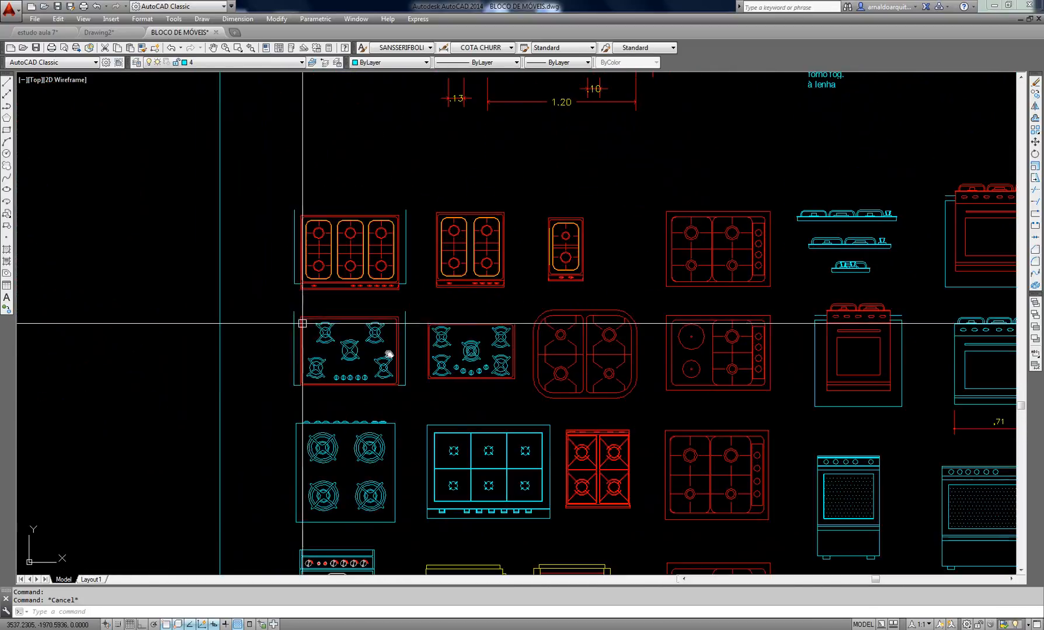
{"action": "middle_click_drag", "start_coordinate": [677, 296], "coordinate": [632, 286]}
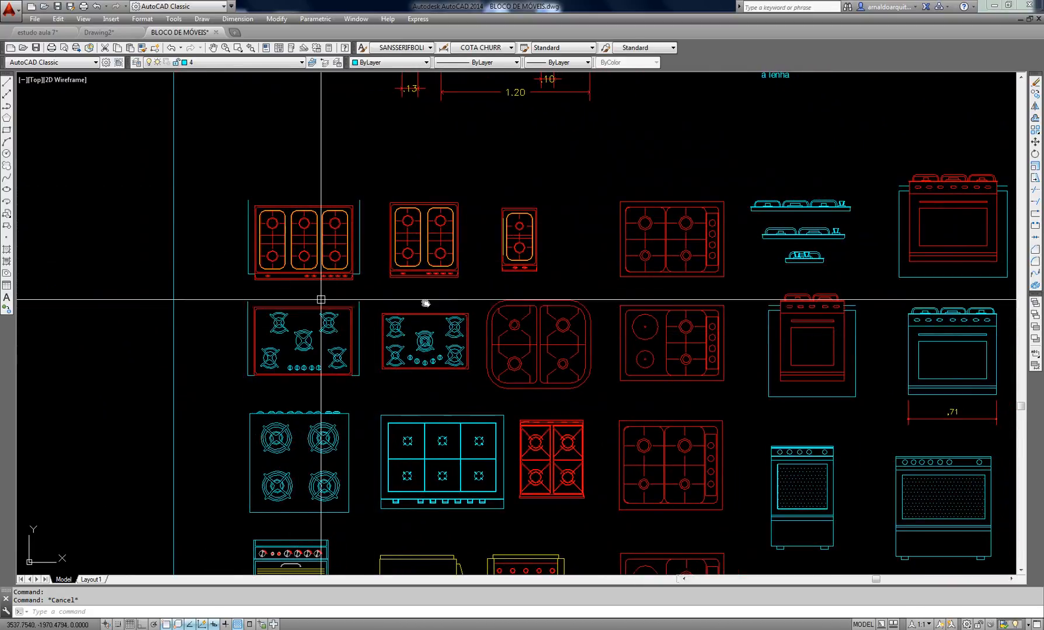
{"action": "scroll", "coordinate": [562, 353], "scroll_direction": "down", "scroll_amount": 5}
{"action": "mouse_move", "coordinate": [601, 272]}
{"action": "middle_mouse_down"}
{"action": "mouse_move", "coordinate": [473, 339]}
{"action": "mouse_move", "coordinate": [375, 254]}
{"action": "middle_mouse_up"}
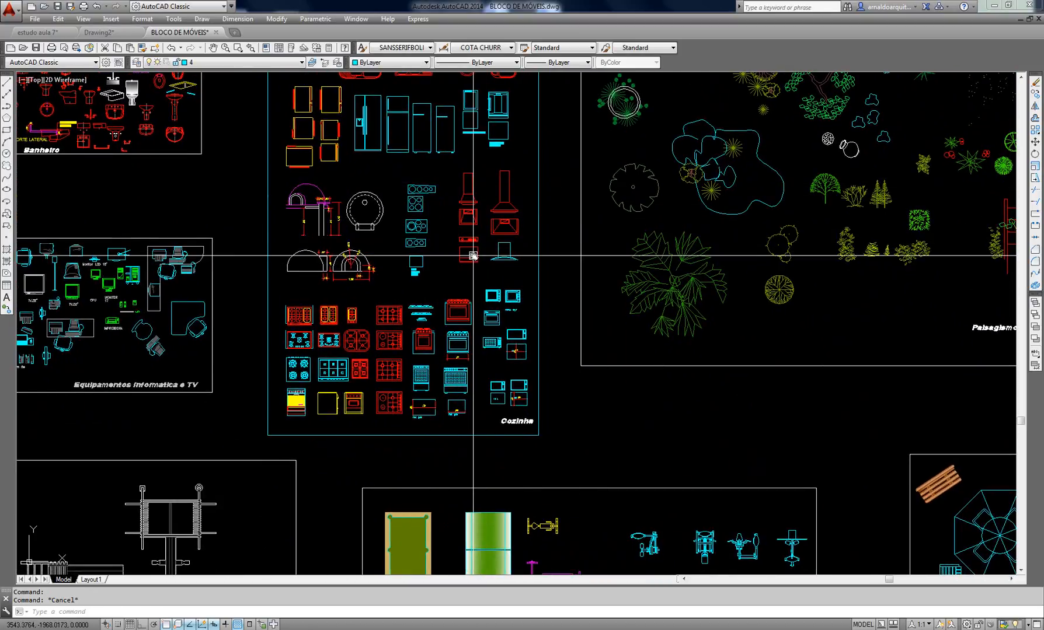
{"action": "mouse_move", "coordinate": [473, 255]}
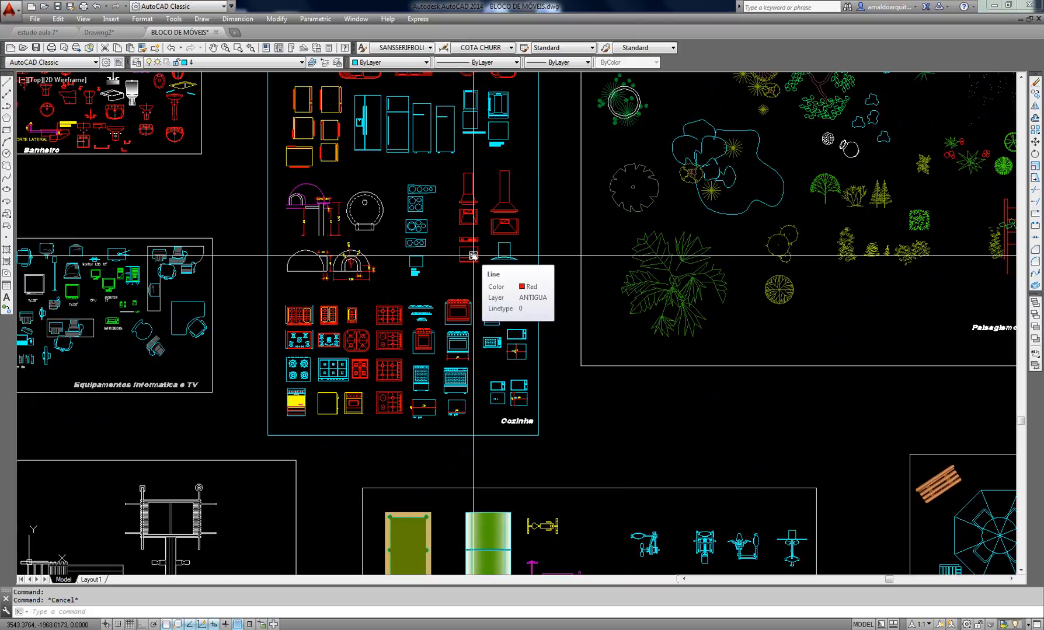
Switch to the estudo aula 7 drawing and look over the floor plan's upper rooms and tiled bathroom
{"action": "scroll", "coordinate": [442, 261], "scroll_direction": "down", "scroll_amount": 2}
{"action": "middle_click_drag", "start_coordinate": [341, 260], "coordinate": [561, 393]}
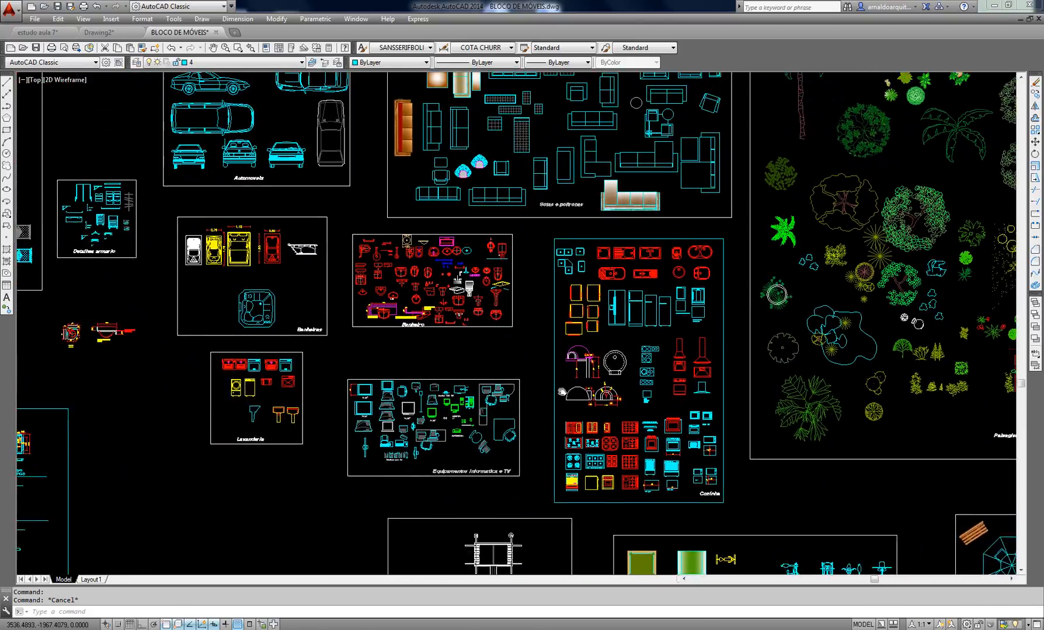
{"action": "left_click", "coordinate": [53, 32]}
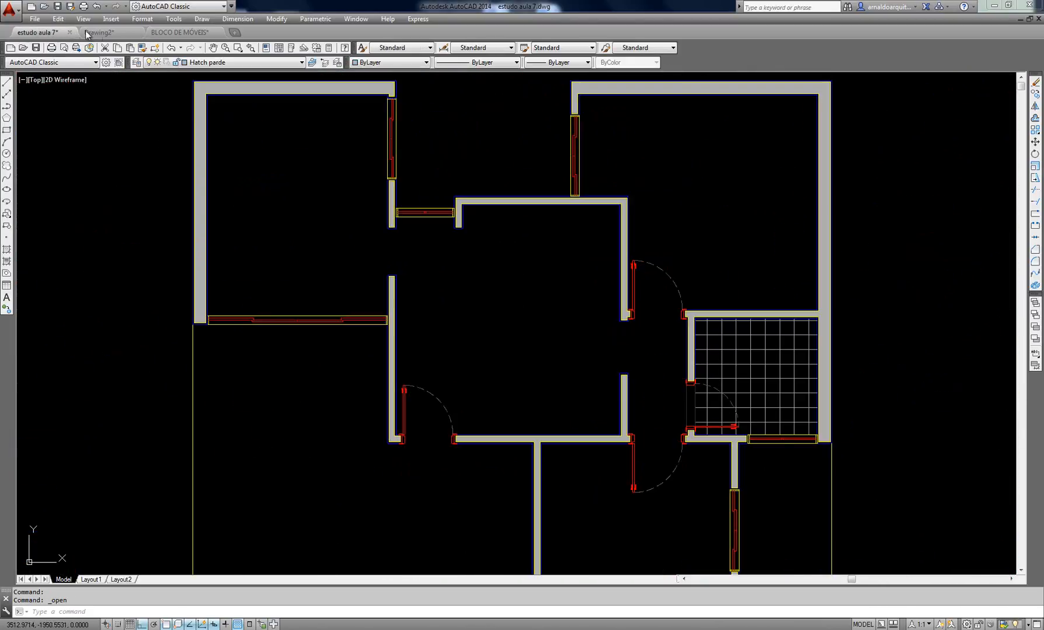
{"action": "middle_click_drag", "start_coordinate": [400, 230], "coordinate": [292, 254]}
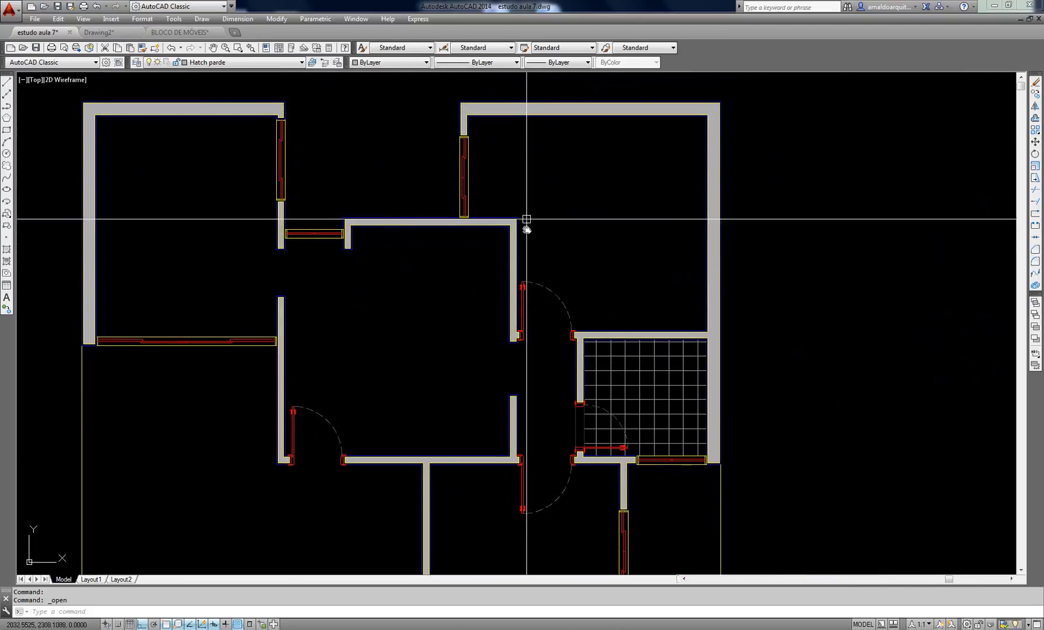
{"action": "middle_click_drag", "start_coordinate": [679, 148], "coordinate": [628, 148]}
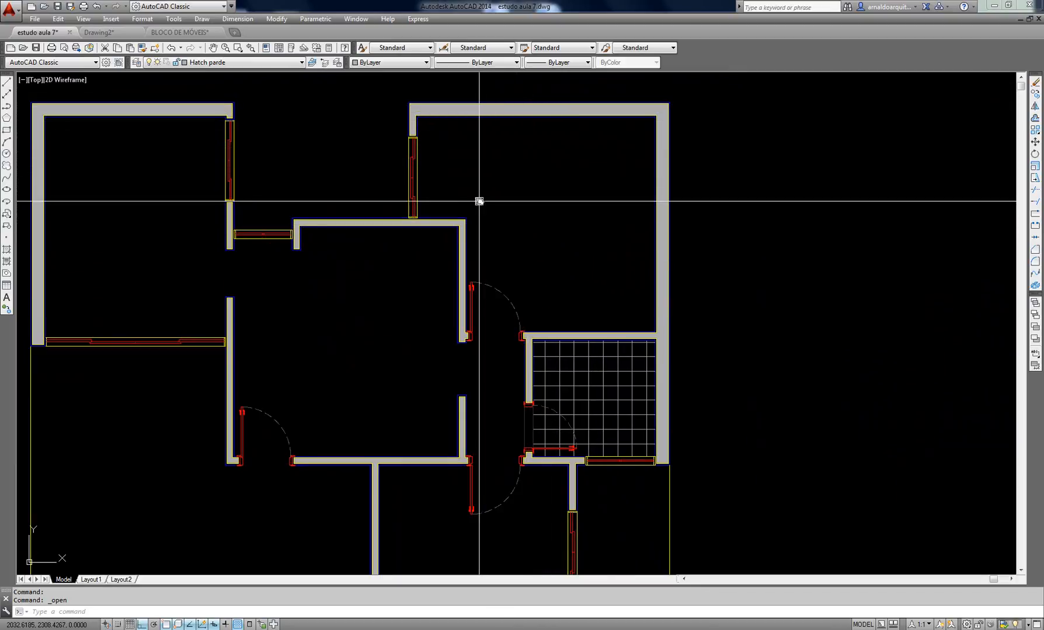
{"action": "middle_click_drag", "start_coordinate": [479, 200], "coordinate": [535, 199]}
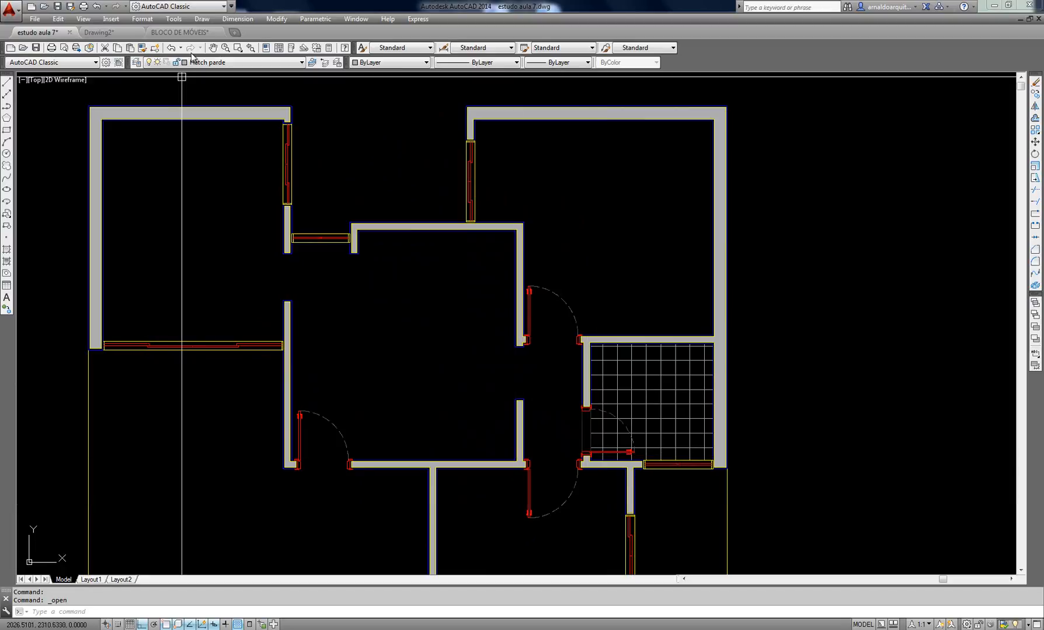
Return to the BLOCO DE MÓVEIS drawing and examine the bathtubs and their dimensions in the Banheiras group
{"action": "left_click", "coordinate": [179, 32]}
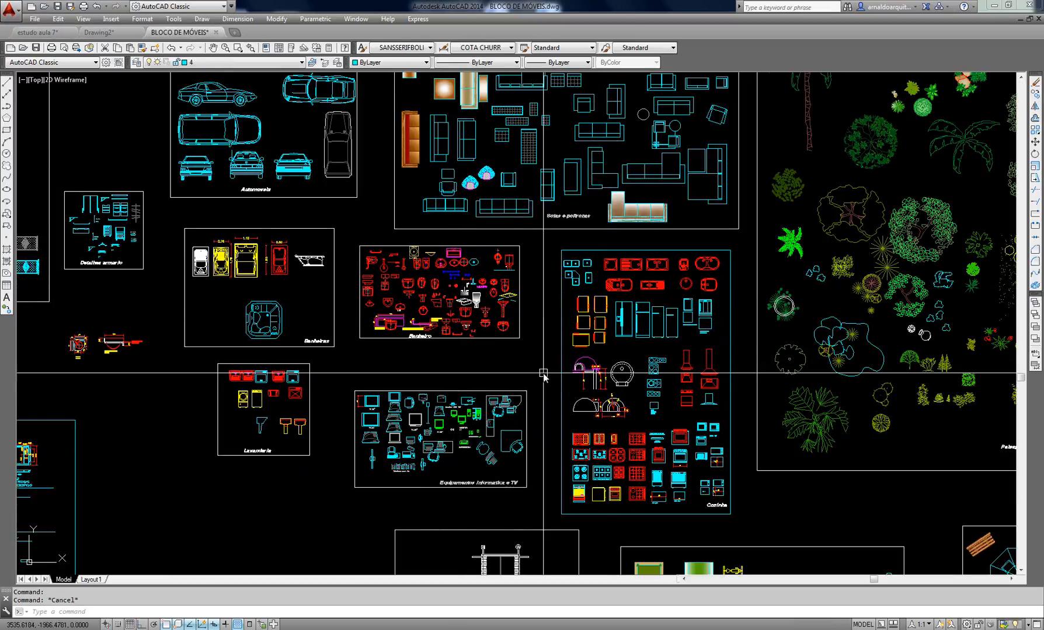
{"action": "middle_click_drag", "start_coordinate": [558, 365], "coordinate": [572, 355]}
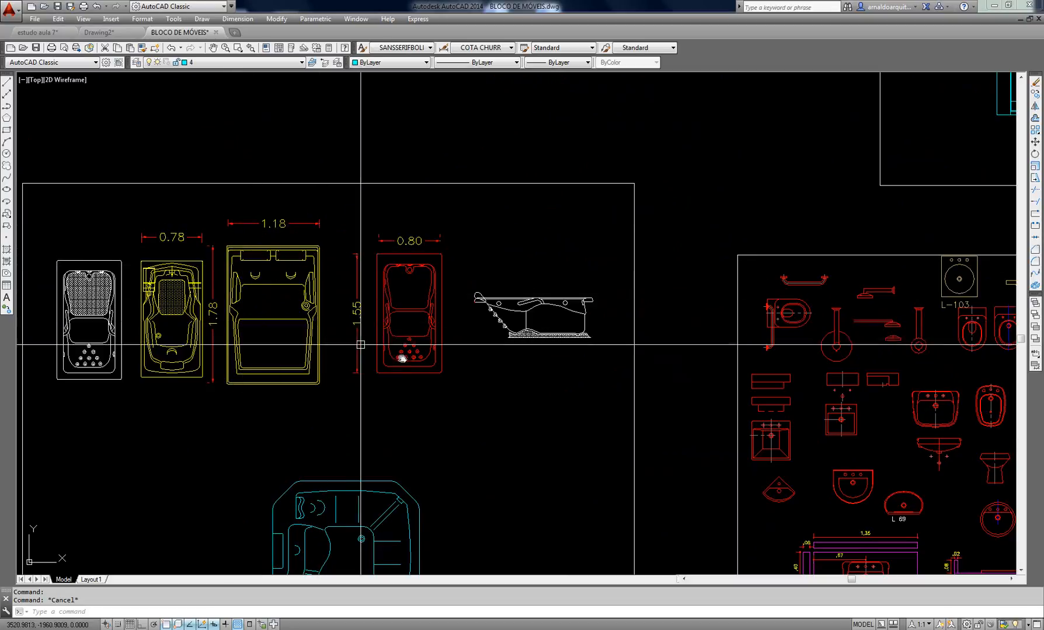
{"action": "middle_click_drag", "start_coordinate": [400, 354], "coordinate": [482, 137]}
{"action": "mouse_move", "coordinate": [503, 232]}
{"action": "middle_mouse_down"}
{"action": "mouse_move", "coordinate": [547, 389]}
{"action": "mouse_move", "coordinate": [550, 456]}
{"action": "middle_mouse_up"}
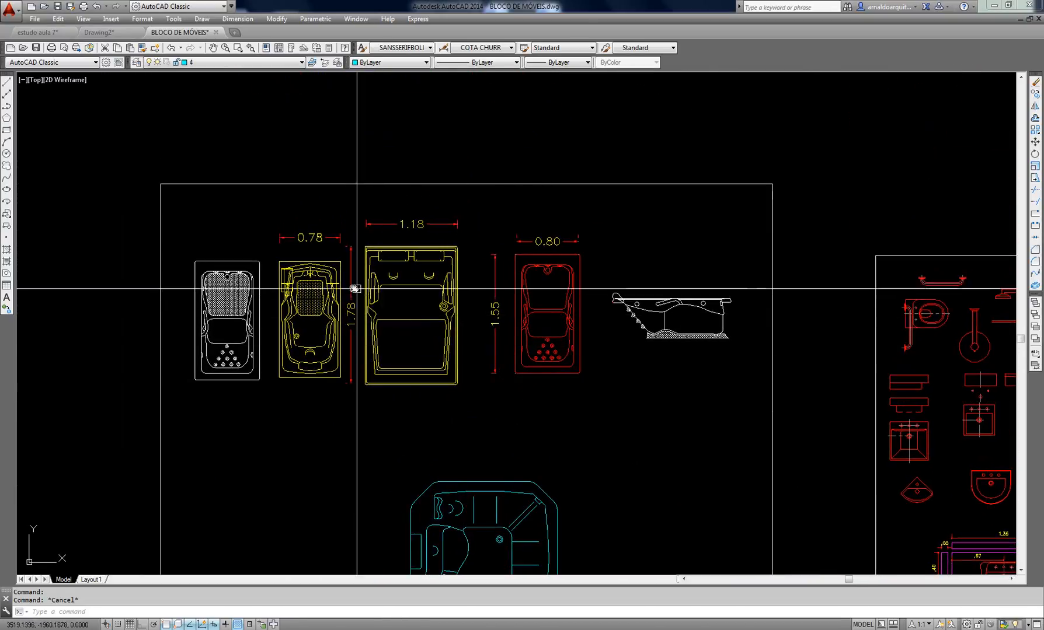
{"action": "scroll", "coordinate": [356, 290], "scroll_direction": "up", "scroll_amount": 2}
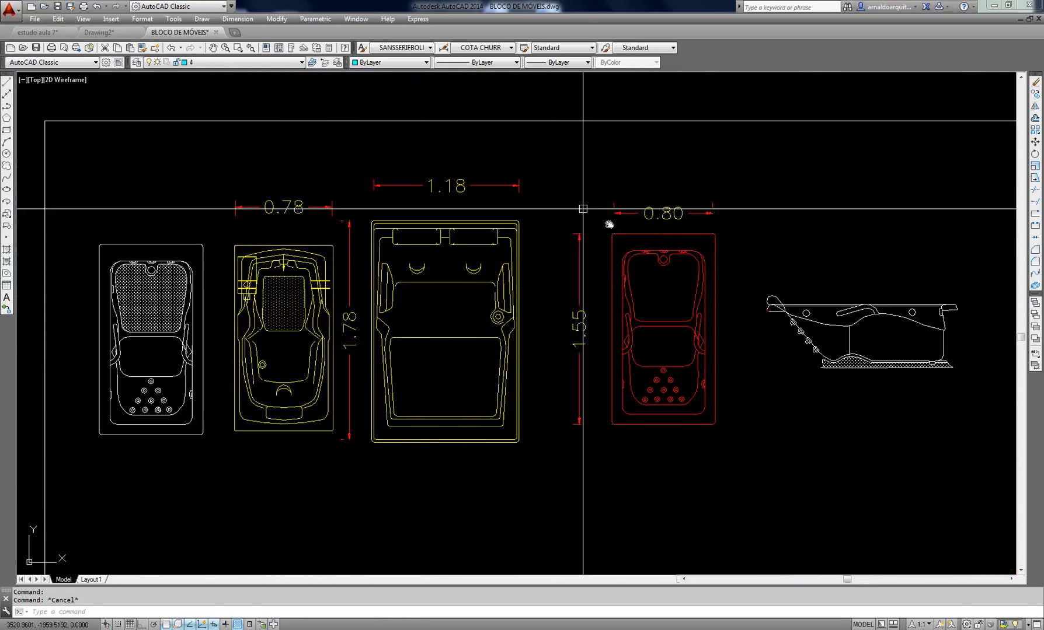
{"action": "middle_click_drag", "start_coordinate": [610, 224], "coordinate": [584, 226]}
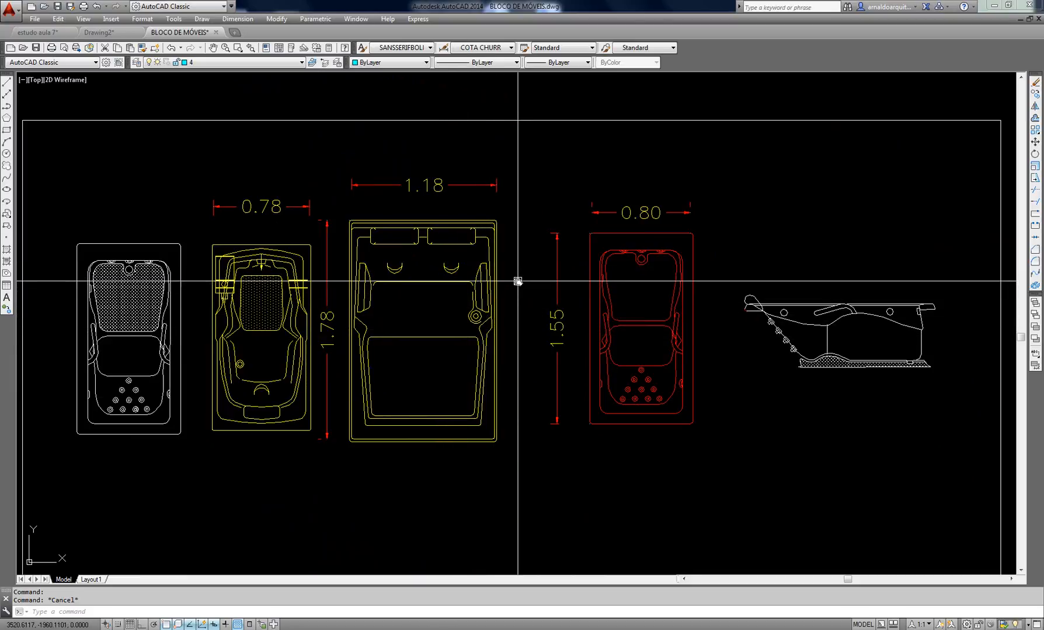
Examine the width dimension of the narrow yellow bathtub and the length dimension of the double bathtub by selecting them
{"action": "mouse_move", "coordinate": [490, 288]}
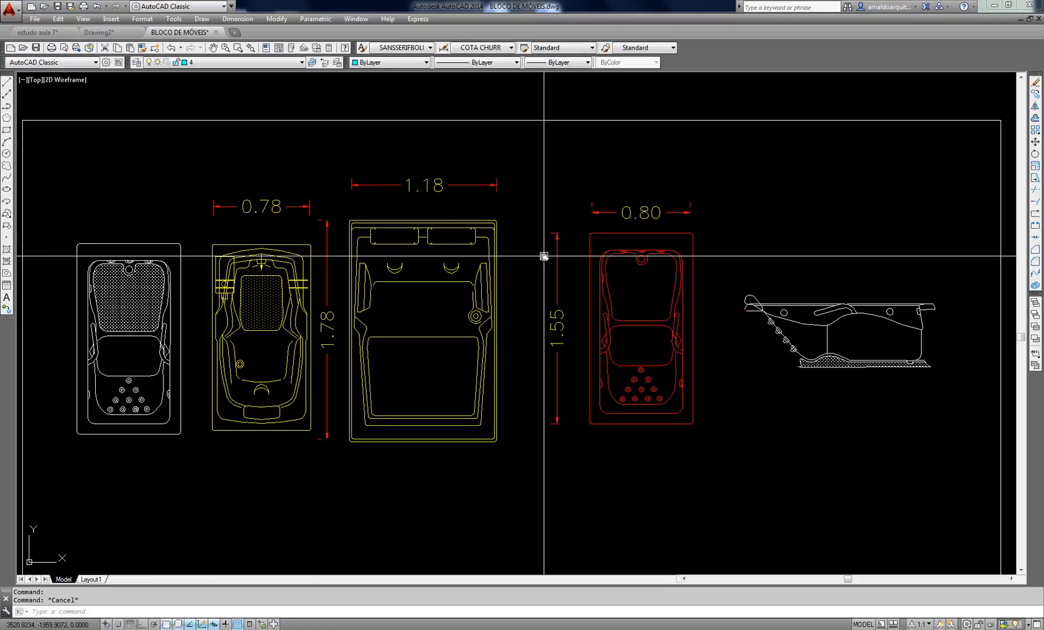
{"action": "left_click", "coordinate": [297, 201]}
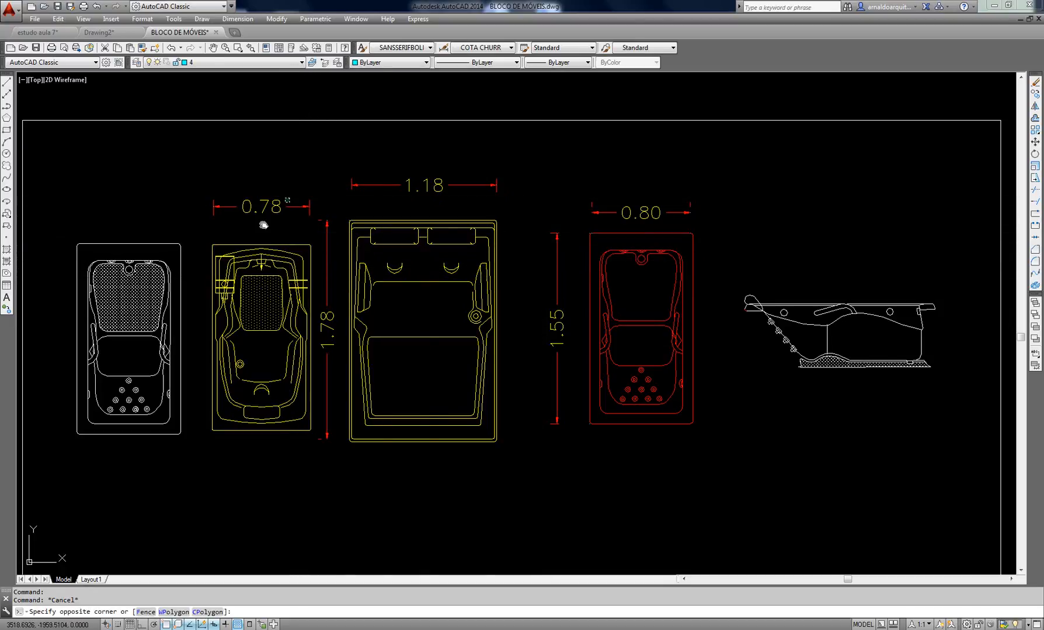
{"action": "left_click", "coordinate": [262, 226]}
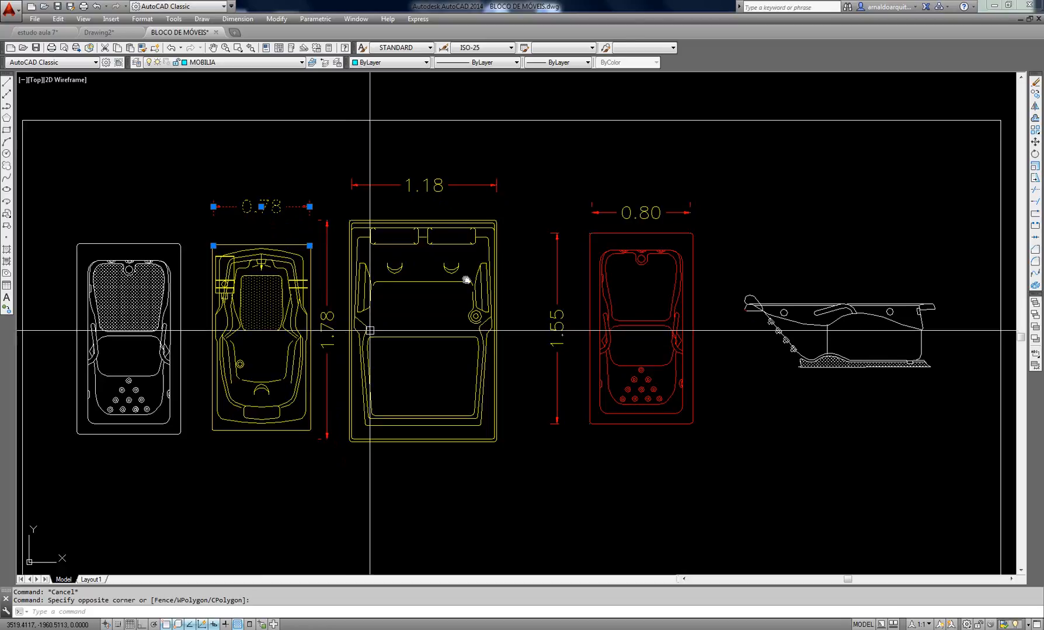
{"action": "key", "text": "Escape"}
{"action": "key", "text": "Escape"}
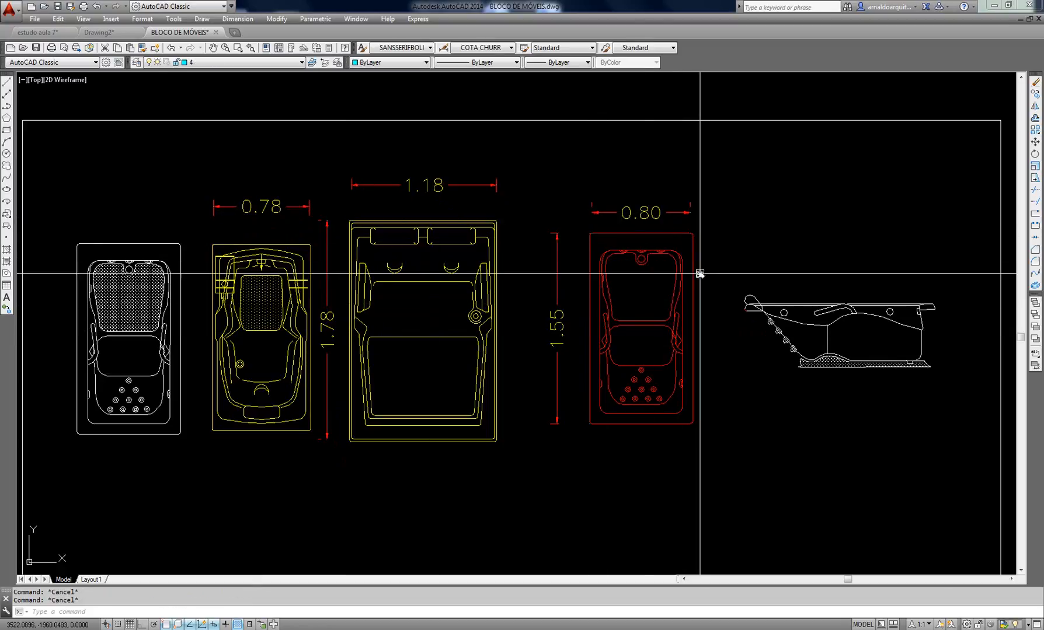
{"action": "left_click", "coordinate": [251, 206]}
{"action": "left_click", "coordinate": [333, 350]}
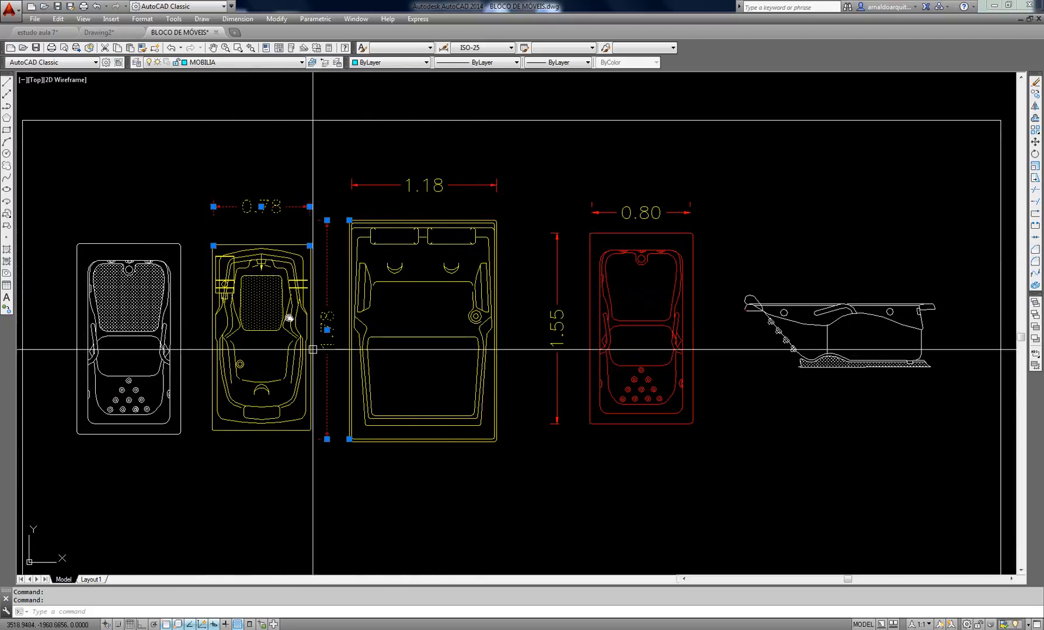
{"action": "key", "text": "Escape"}
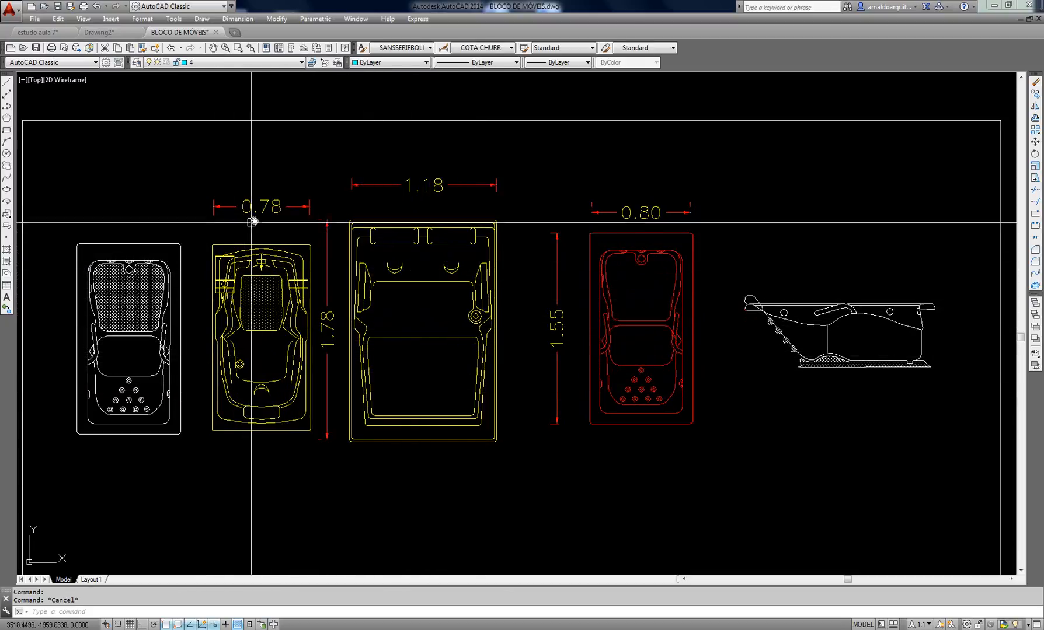
Select the double bathtub block and its width dimension to inspect them, and clear the selection
{"action": "left_click", "coordinate": [503, 215]}
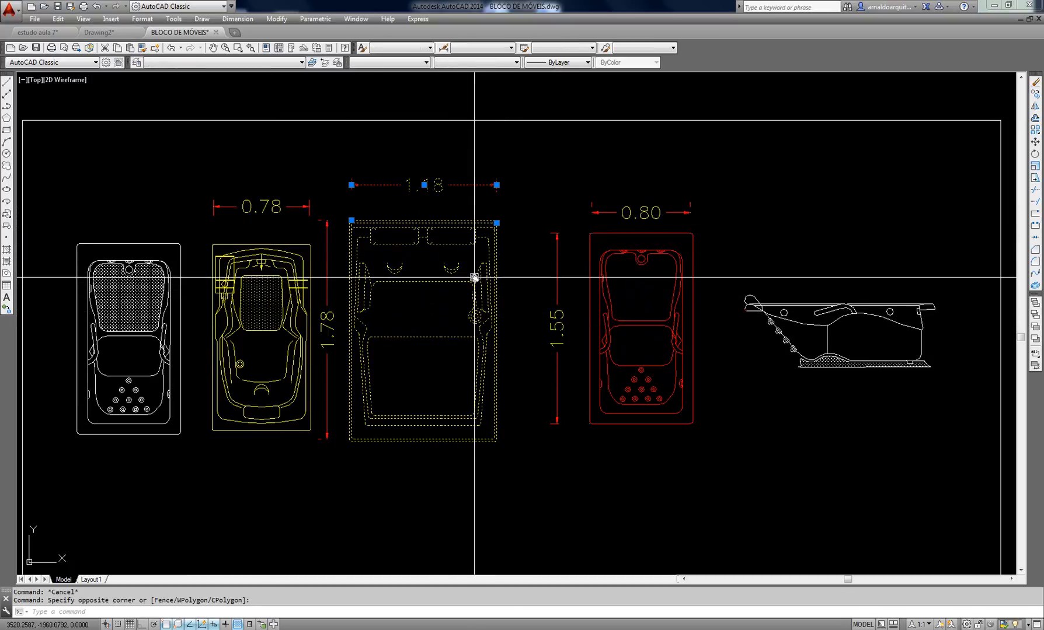
{"action": "key", "text": "Escape"}
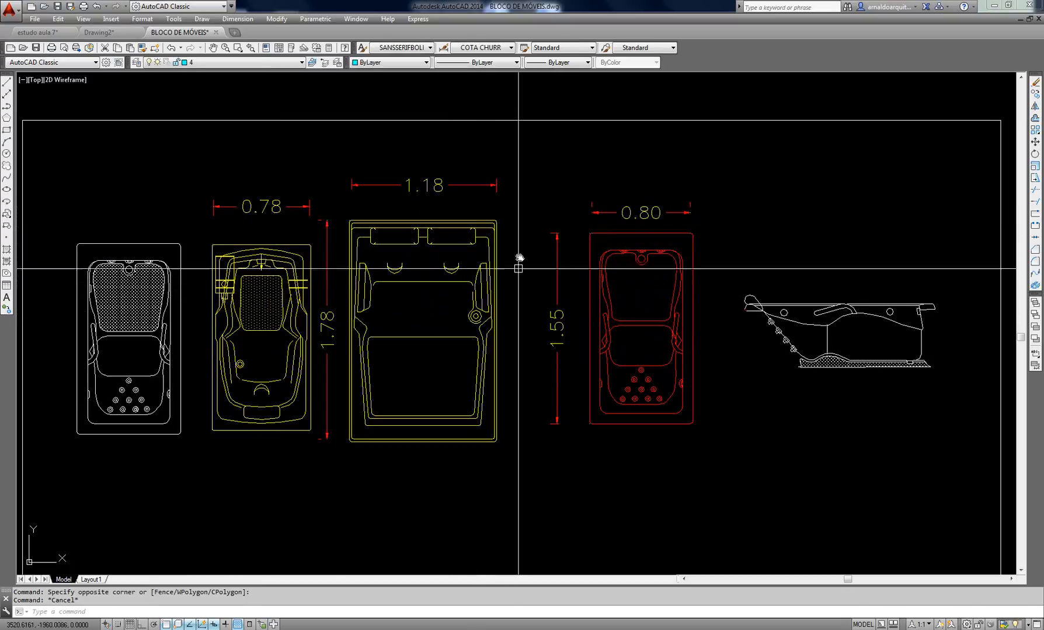
{"action": "left_click", "coordinate": [486, 183]}
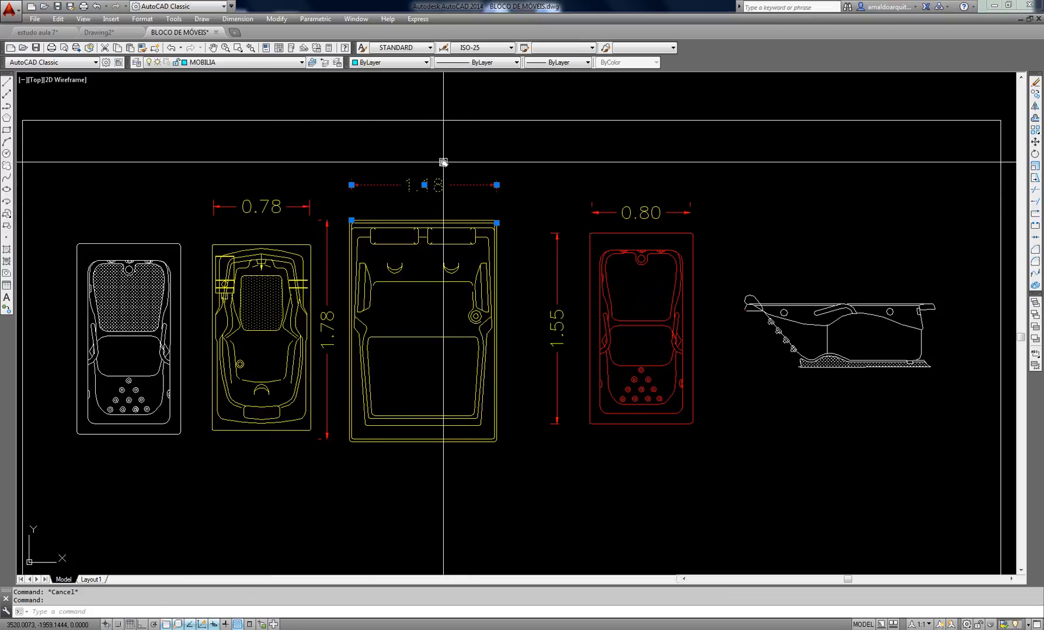
{"action": "scroll", "coordinate": [466, 181], "scroll_direction": "down", "scroll_amount": 4}
{"action": "key", "text": "Escape"}
Find the Automoveis group and select the plan-view car above the front views to inspect it as a block
{"action": "mouse_move", "coordinate": [749, 286]}
{"action": "middle_mouse_down"}
{"action": "mouse_move", "coordinate": [872, 402]}
{"action": "mouse_move", "coordinate": [828, 416]}
{"action": "mouse_move", "coordinate": [562, 189]}
{"action": "mouse_move", "coordinate": [522, 142]}
{"action": "mouse_move", "coordinate": [529, 223]}
{"action": "mouse_move", "coordinate": [624, 489]}
{"action": "middle_mouse_up"}
{"action": "mouse_move", "coordinate": [411, 288]}
{"action": "middle_mouse_down"}
{"action": "mouse_move", "coordinate": [444, 388]}
{"action": "mouse_move", "coordinate": [500, 481]}
{"action": "middle_mouse_up"}
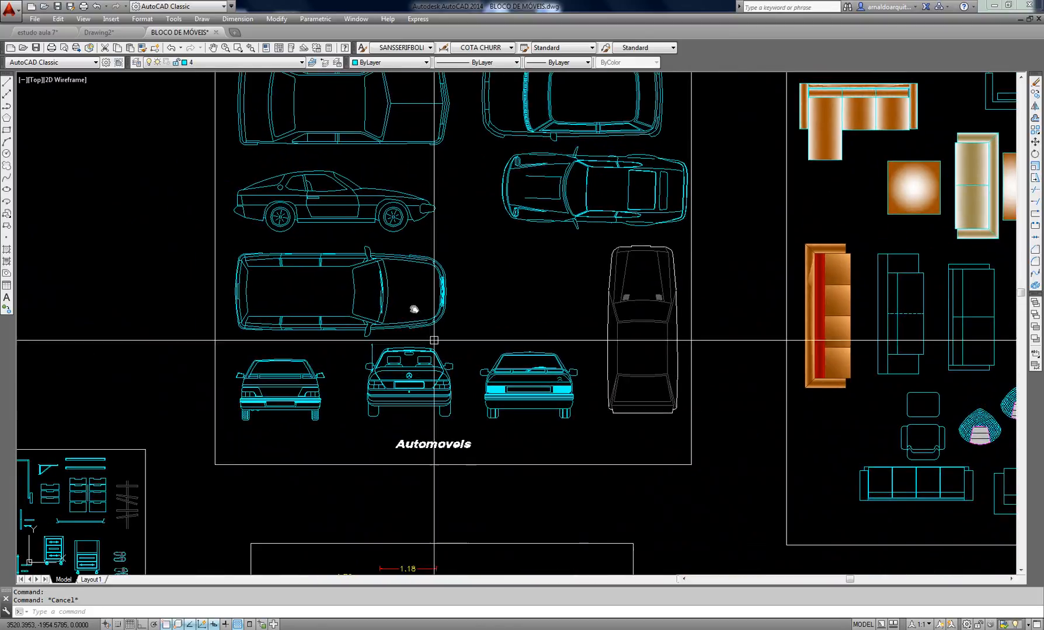
{"action": "left_click", "coordinate": [396, 269]}
{"action": "middle_click_drag", "start_coordinate": [454, 251], "coordinate": [468, 347]}
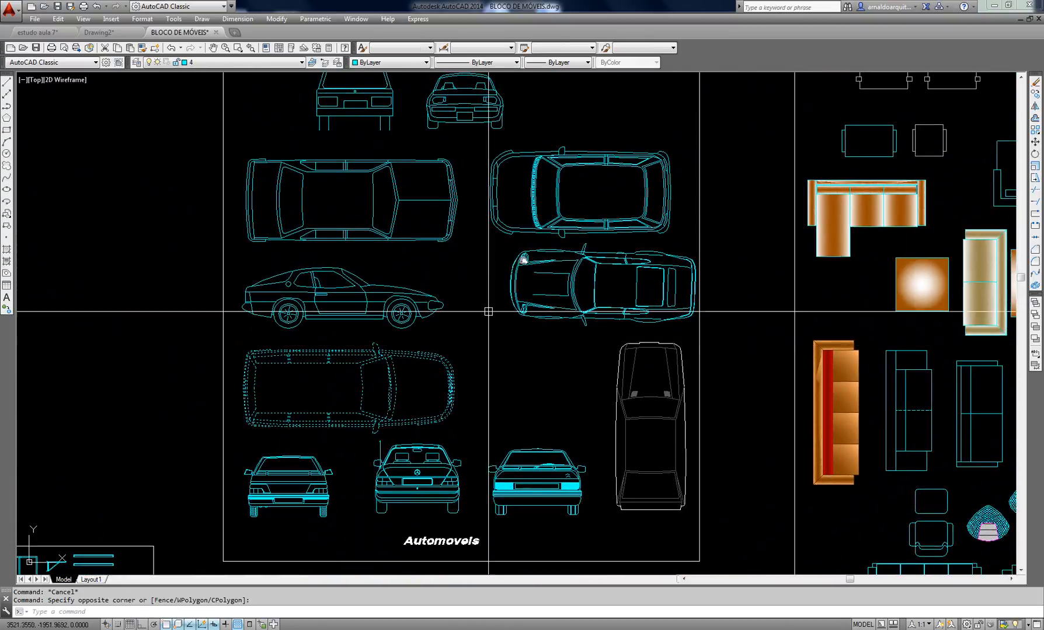
{"action": "left_click", "coordinate": [571, 93]}
{"action": "scroll", "coordinate": [437, 306], "scroll_direction": "down", "scroll_amount": 2}
{"action": "key", "text": "Escape"}
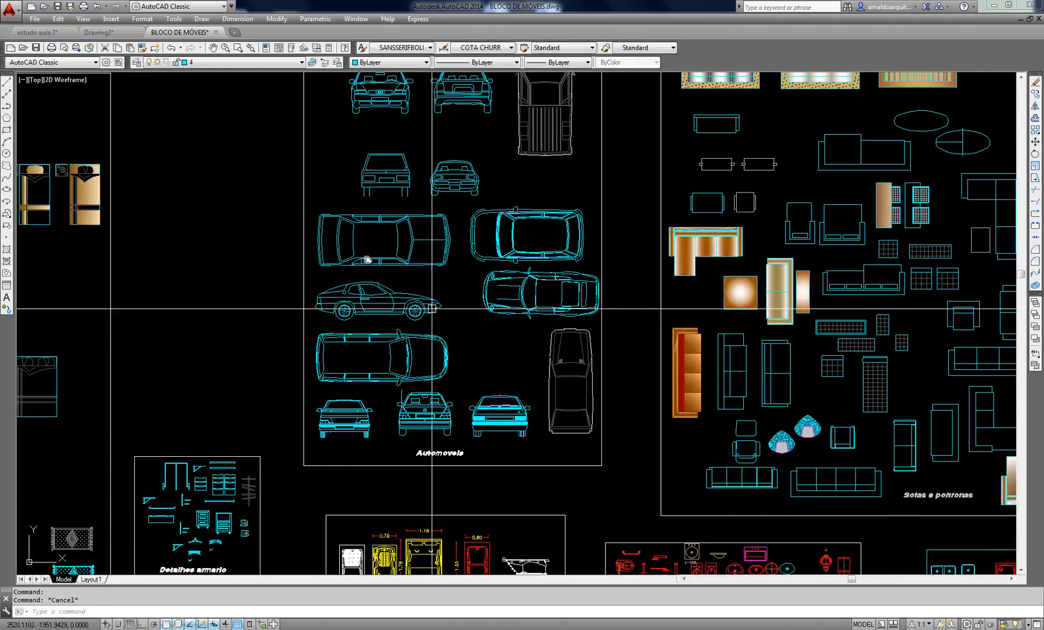
Look through the vehicle blocks in the Automoveis group, from the cars up to the ambulances
{"action": "mouse_move", "coordinate": [537, 283]}
{"action": "middle_mouse_down"}
{"action": "mouse_move", "coordinate": [497, 337]}
{"action": "mouse_move", "coordinate": [540, 342]}
{"action": "mouse_move", "coordinate": [610, 275]}
{"action": "mouse_move", "coordinate": [461, 199]}
{"action": "mouse_move", "coordinate": [437, 275]}
{"action": "middle_mouse_up"}
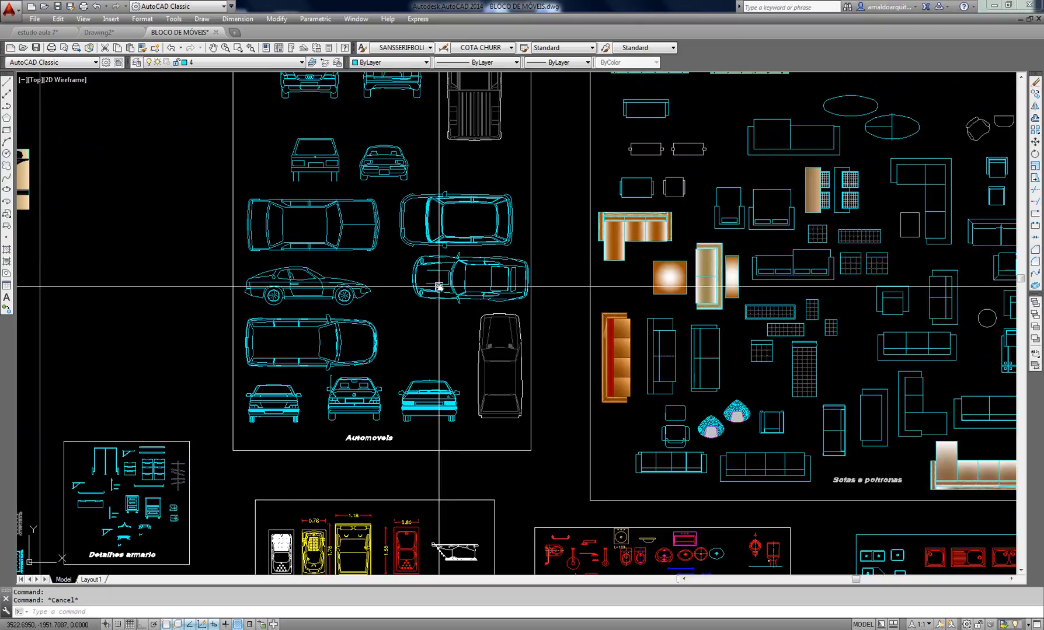
{"action": "middle_click_drag", "start_coordinate": [410, 312], "coordinate": [427, 313]}
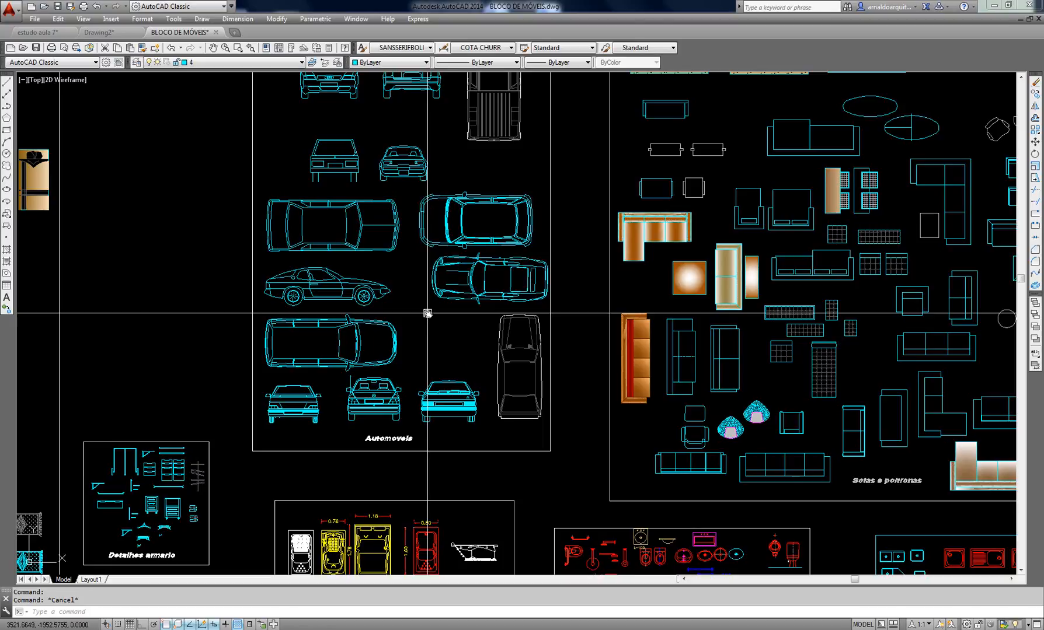
{"action": "middle_click_drag", "start_coordinate": [416, 292], "coordinate": [391, 332]}
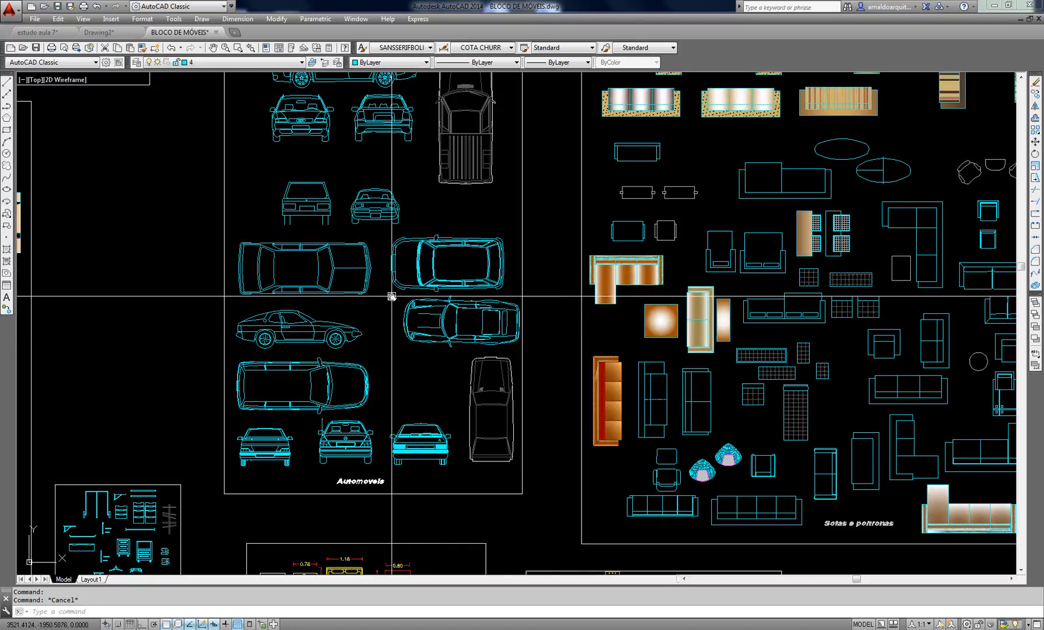
{"action": "middle_click_drag", "start_coordinate": [499, 222], "coordinate": [477, 346]}
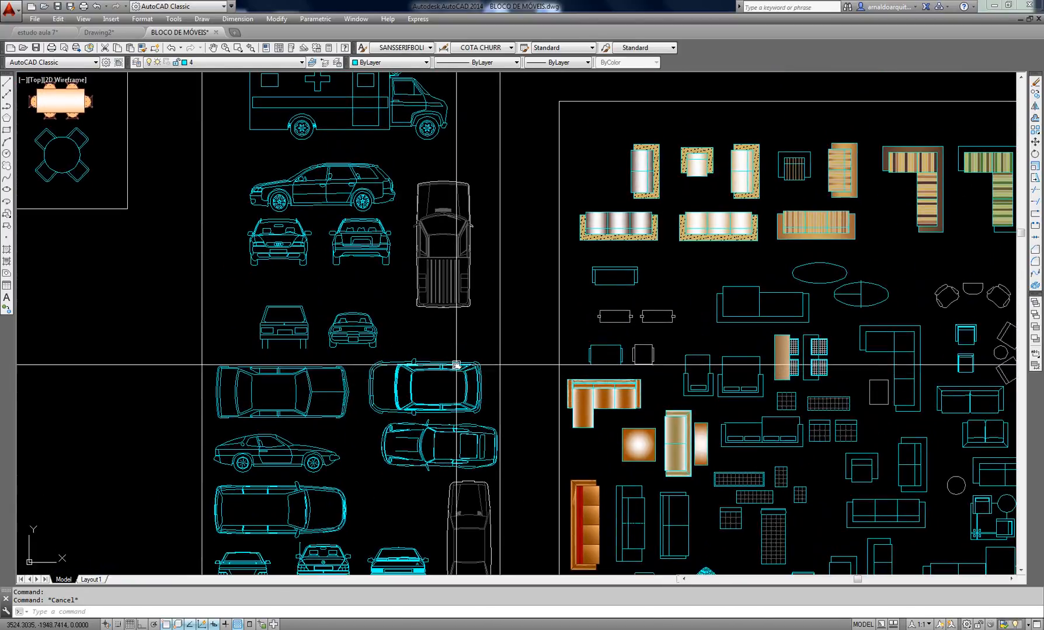
{"action": "scroll", "coordinate": [478, 346], "scroll_direction": "down", "scroll_amount": 2}
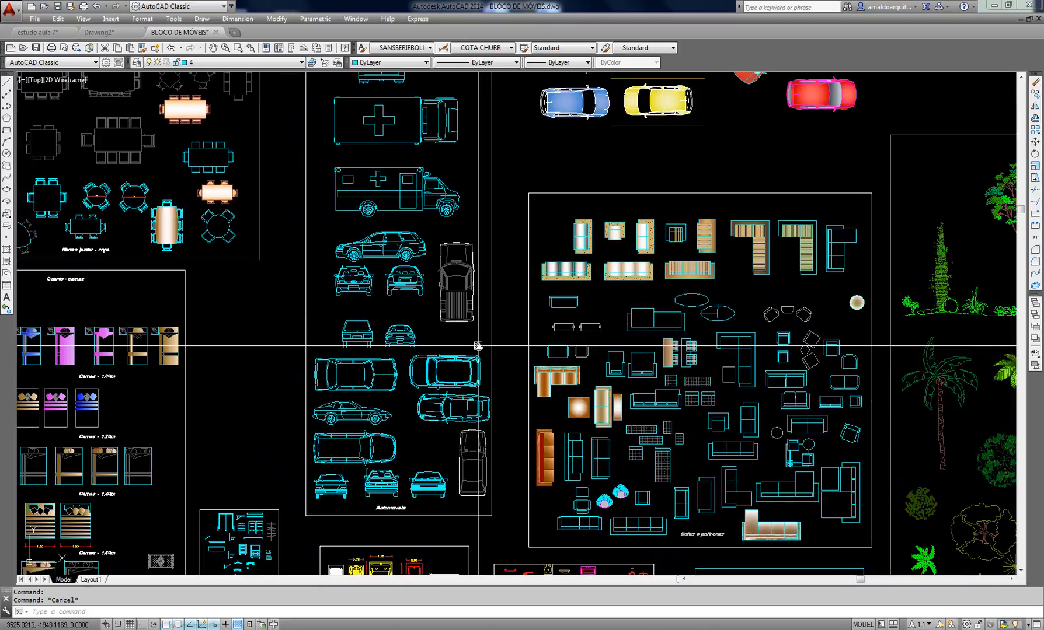
{"action": "mouse_move", "coordinate": [477, 346]}
{"action": "middle_mouse_down"}
{"action": "mouse_move", "coordinate": [578, 325]}
{"action": "mouse_move", "coordinate": [559, 342]}
{"action": "mouse_move", "coordinate": [524, 332]}
{"action": "middle_mouse_up"}
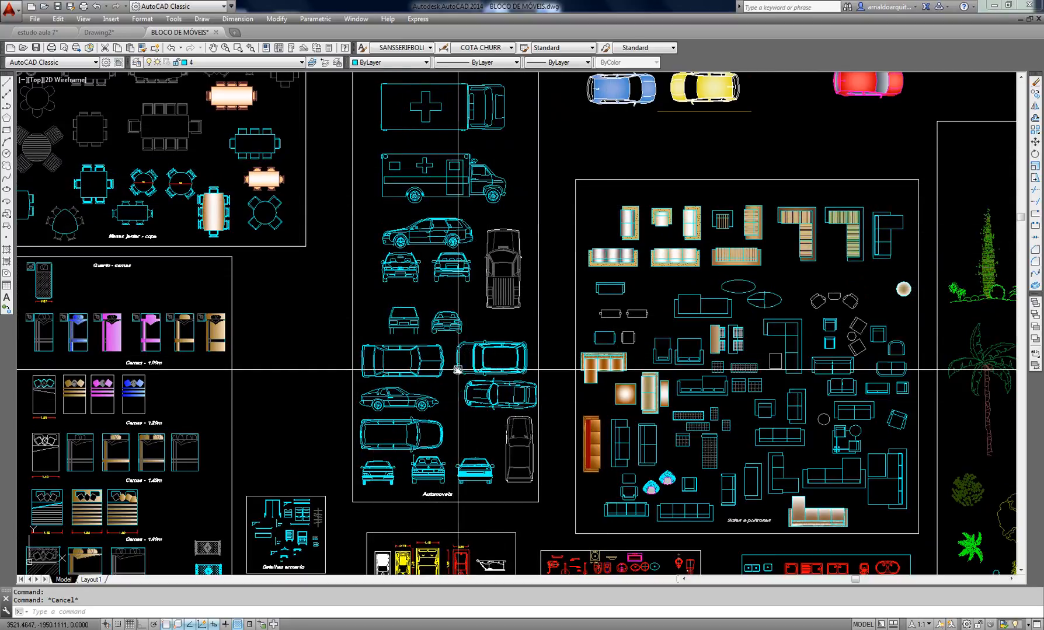
{"action": "mouse_move", "coordinate": [456, 370]}
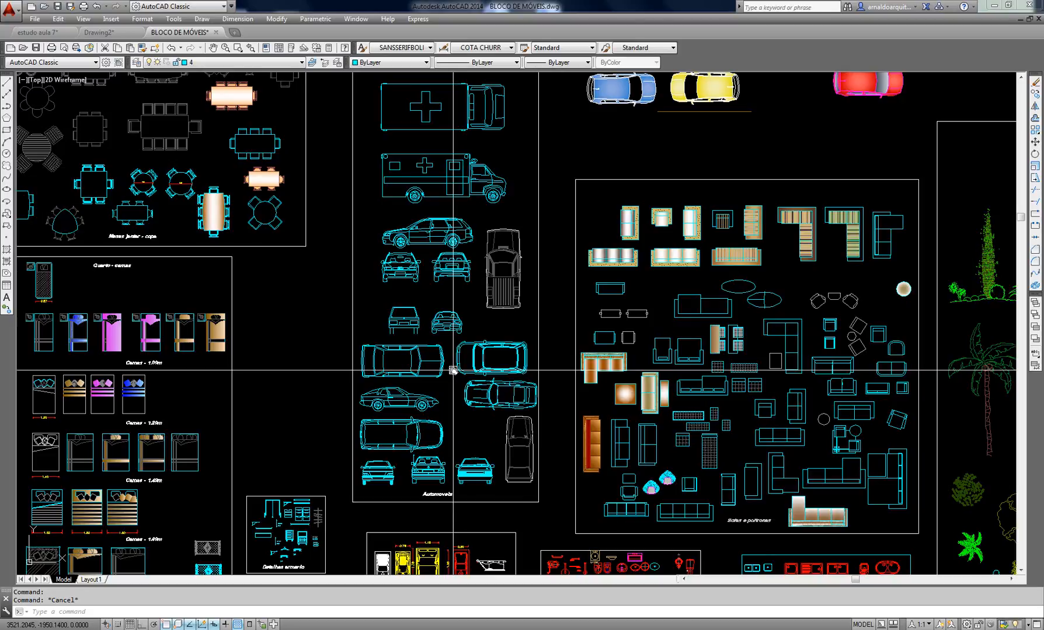
Survey the whole block library, including the sofas, vegetation, bathroom, kitchen and outdoor furniture groups
{"action": "mouse_move", "coordinate": [477, 338]}
{"action": "middle_mouse_down"}
{"action": "mouse_move", "coordinate": [291, 232]}
{"action": "mouse_move", "coordinate": [302, 231]}
{"action": "middle_mouse_up"}
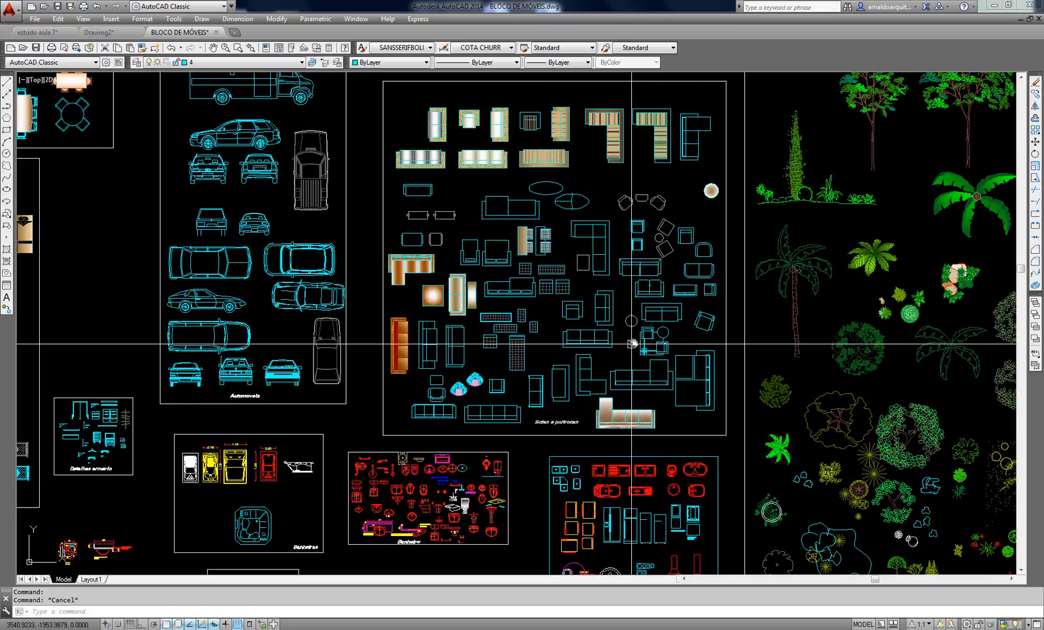
{"action": "mouse_move", "coordinate": [583, 344]}
{"action": "middle_mouse_down"}
{"action": "mouse_move", "coordinate": [512, 340]}
{"action": "mouse_move", "coordinate": [491, 358]}
{"action": "middle_mouse_up"}
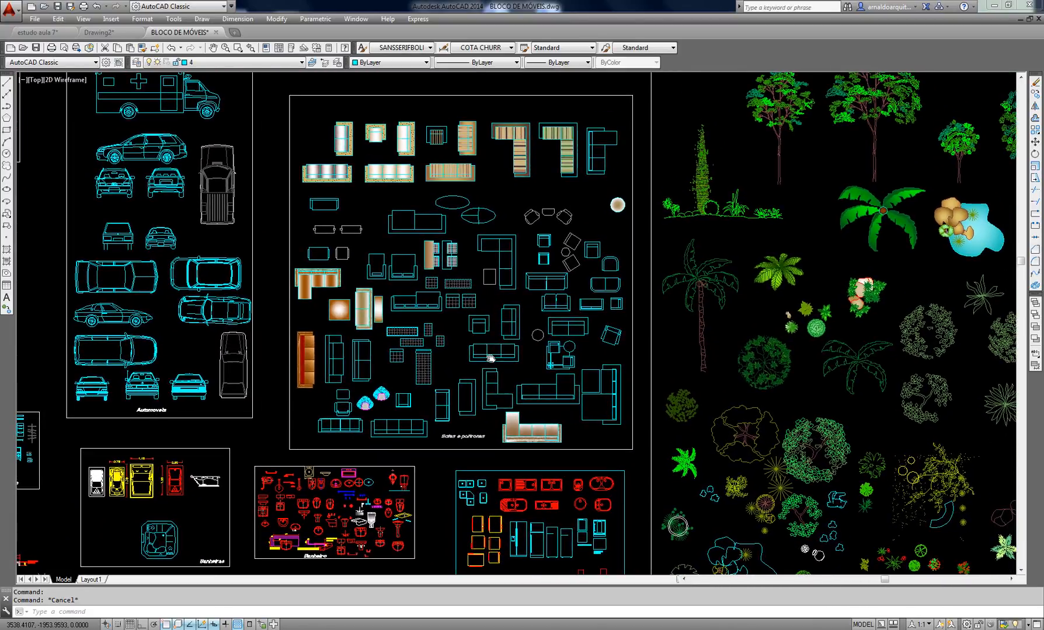
{"action": "scroll", "coordinate": [578, 289], "scroll_direction": "down", "scroll_amount": 4}
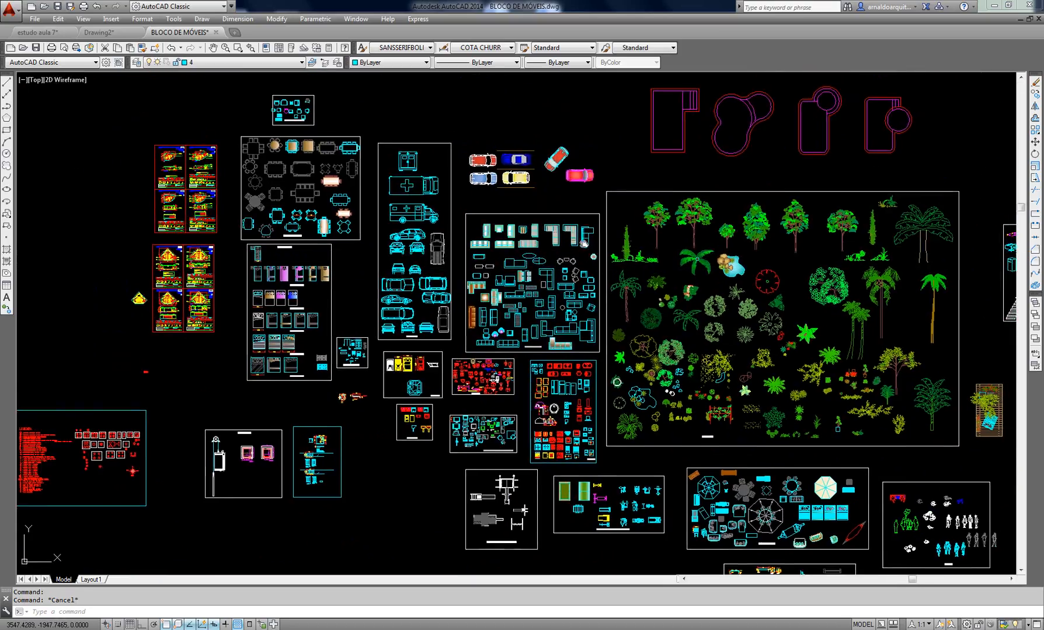
{"action": "mouse_move", "coordinate": [583, 243]}
{"action": "middle_mouse_down"}
{"action": "mouse_move", "coordinate": [454, 169]}
{"action": "mouse_move", "coordinate": [383, 163]}
{"action": "middle_mouse_up"}
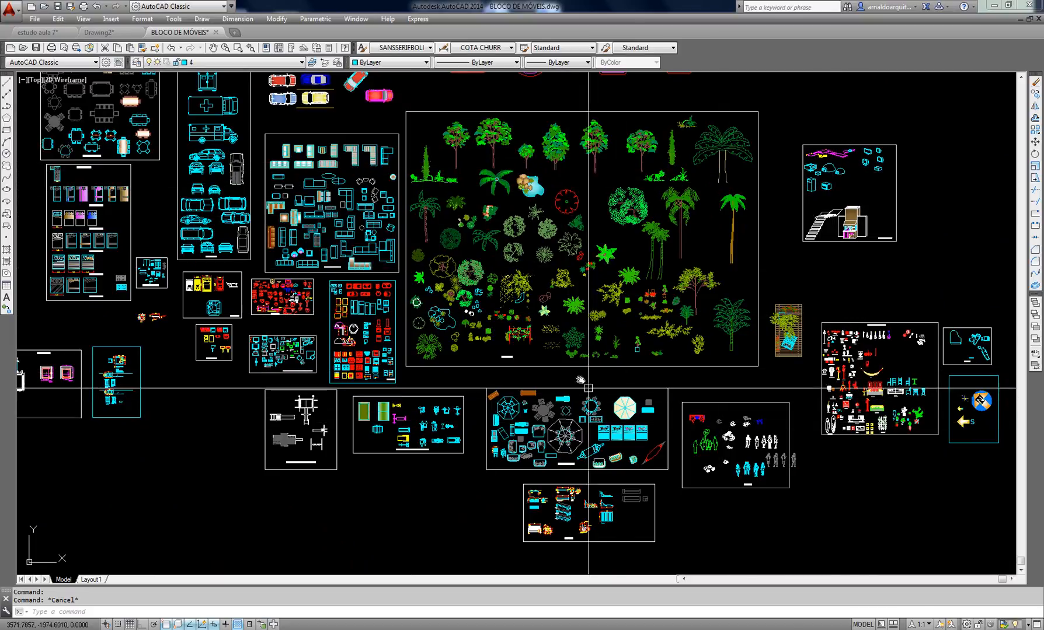
{"action": "mouse_move", "coordinate": [580, 380]}
{"action": "middle_mouse_down"}
{"action": "mouse_move", "coordinate": [623, 443]}
{"action": "mouse_move", "coordinate": [650, 443]}
{"action": "mouse_move", "coordinate": [614, 345]}
{"action": "mouse_move", "coordinate": [705, 297]}
{"action": "middle_mouse_up"}
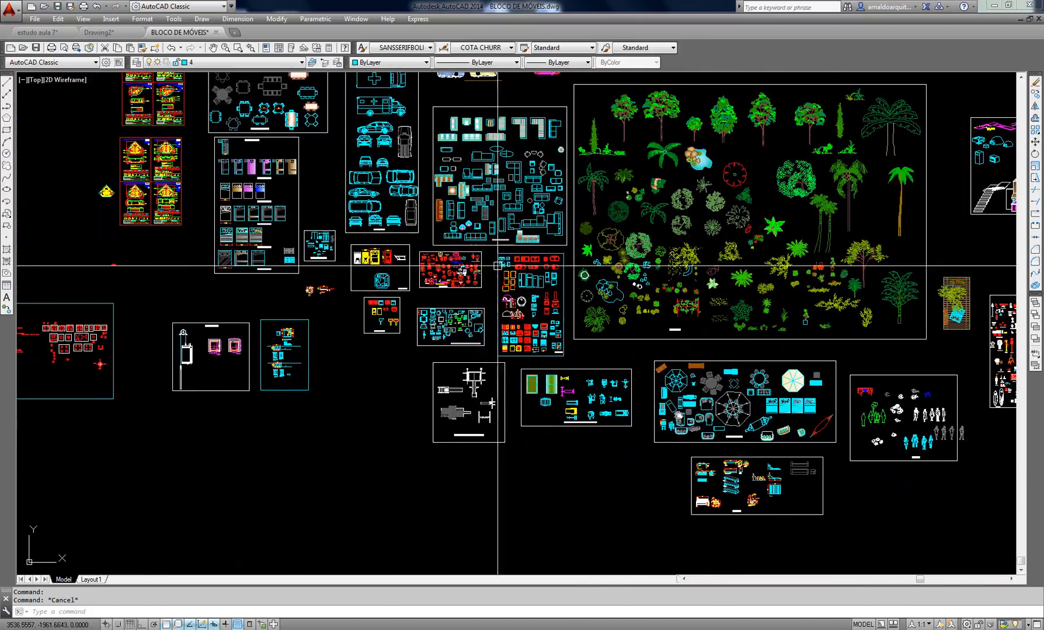
Examine the furniture blocks in the Sofas e poltronas group and the groups around it
{"action": "scroll", "coordinate": [479, 217], "scroll_direction": "up", "scroll_amount": 6}
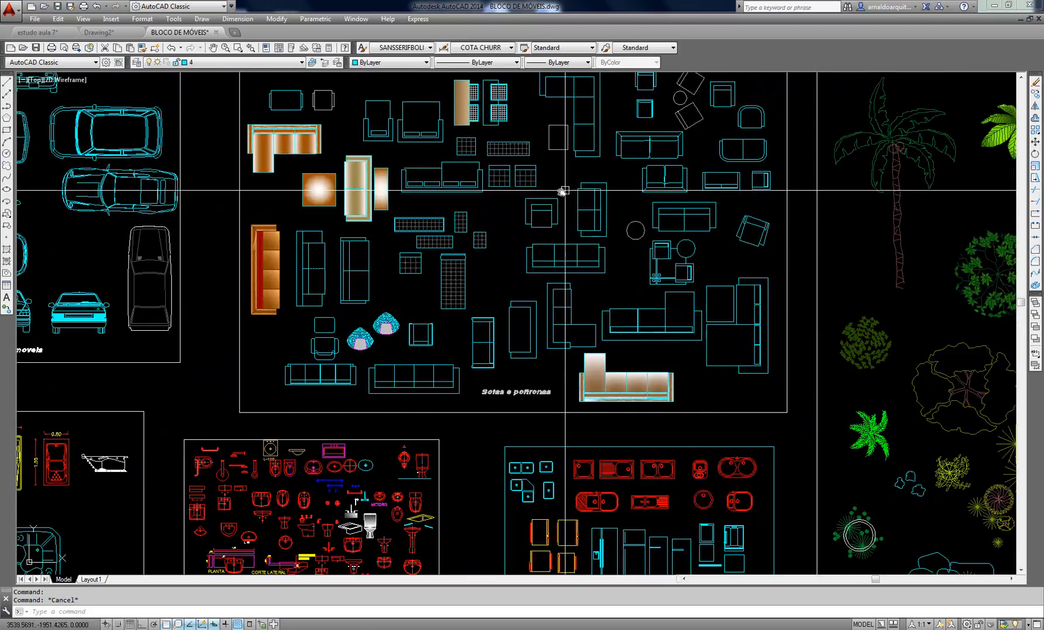
{"action": "scroll", "coordinate": [562, 190], "scroll_direction": "down", "scroll_amount": 5}
{"action": "scroll", "coordinate": [557, 192], "scroll_direction": "up", "scroll_amount": 3}
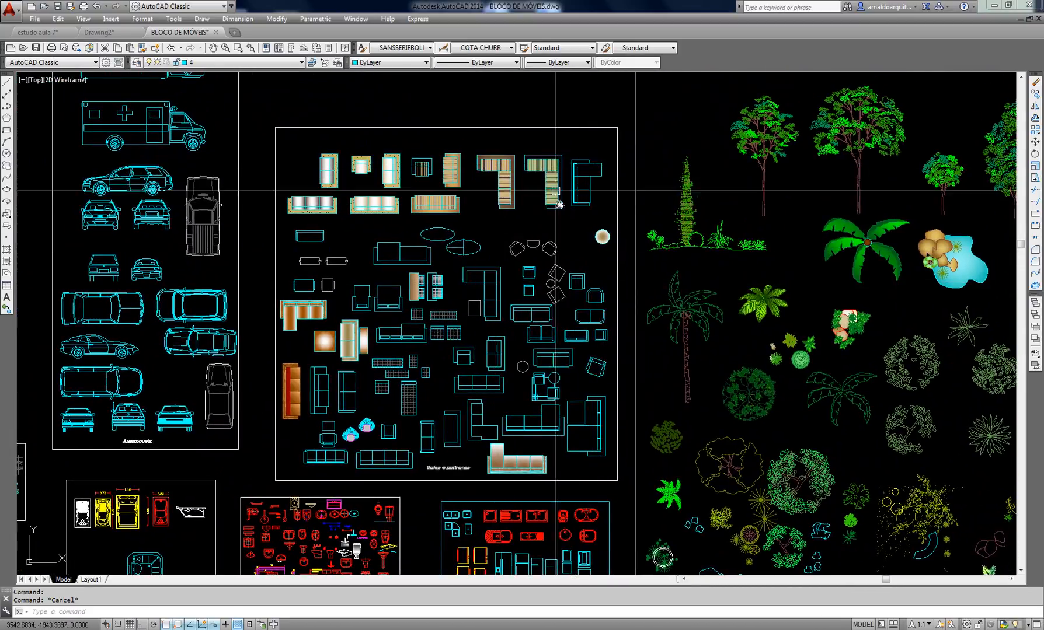
{"action": "scroll", "coordinate": [541, 234], "scroll_direction": "up", "scroll_amount": 2}
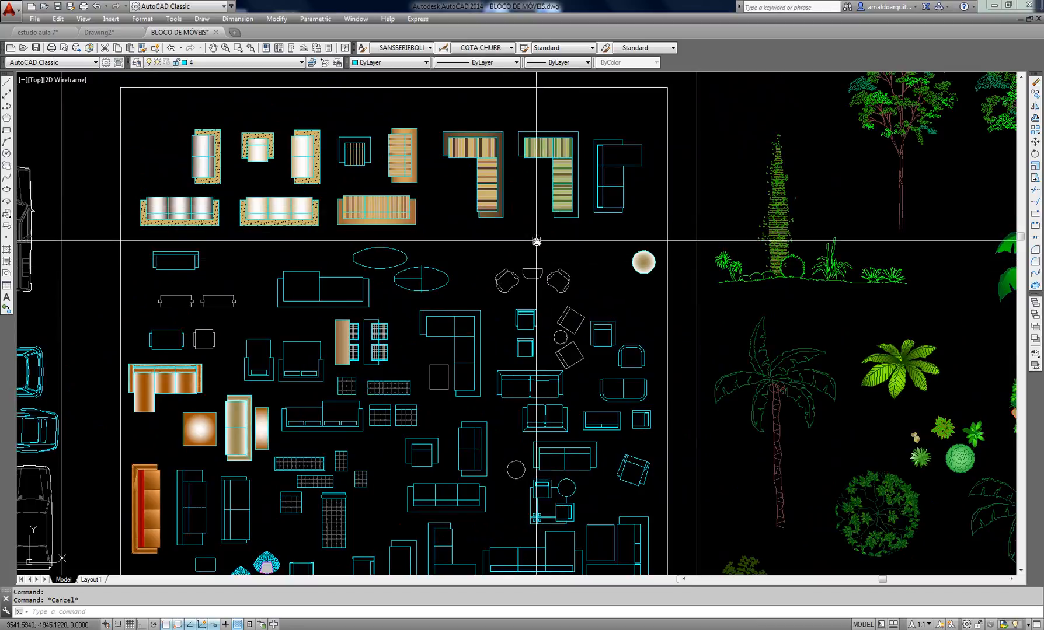
{"action": "scroll", "coordinate": [535, 241], "scroll_direction": "down", "scroll_amount": 3}
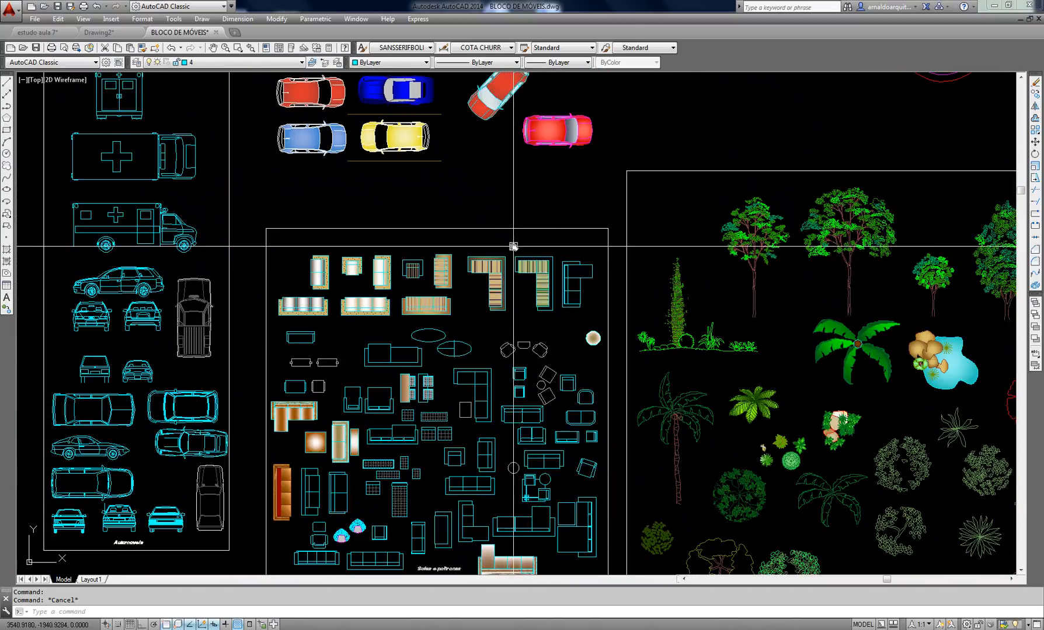
{"action": "middle_click_drag", "start_coordinate": [532, 318], "coordinate": [524, 210]}
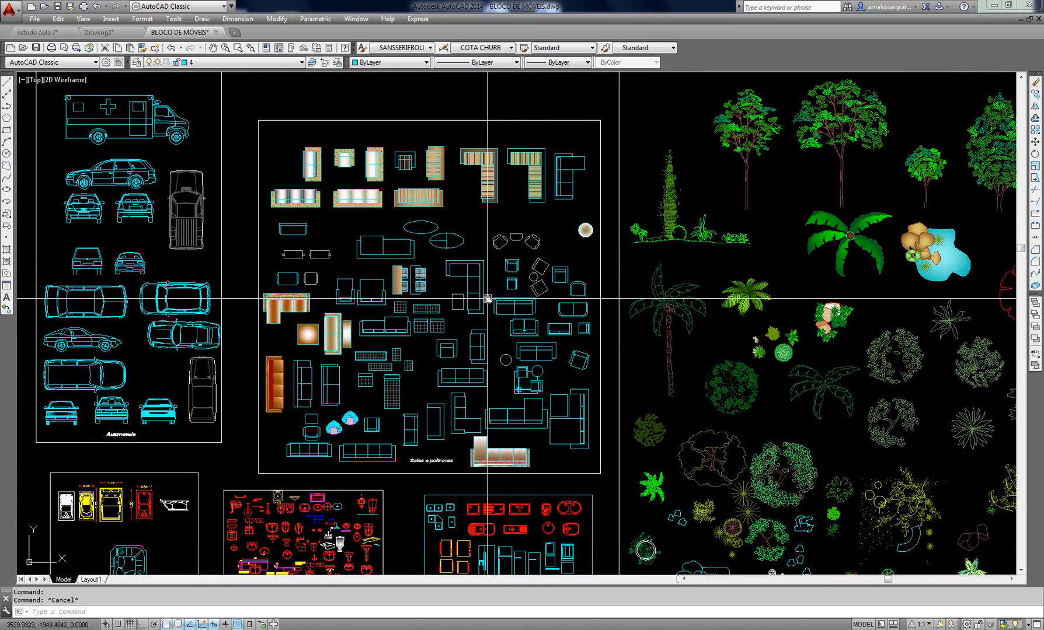
{"action": "mouse_move", "coordinate": [487, 298]}
{"action": "middle_mouse_down"}
{"action": "mouse_move", "coordinate": [541, 239]}
{"action": "mouse_move", "coordinate": [579, 141]}
{"action": "middle_mouse_up"}
{"action": "scroll", "coordinate": [577, 148], "scroll_direction": "down", "scroll_amount": 2}
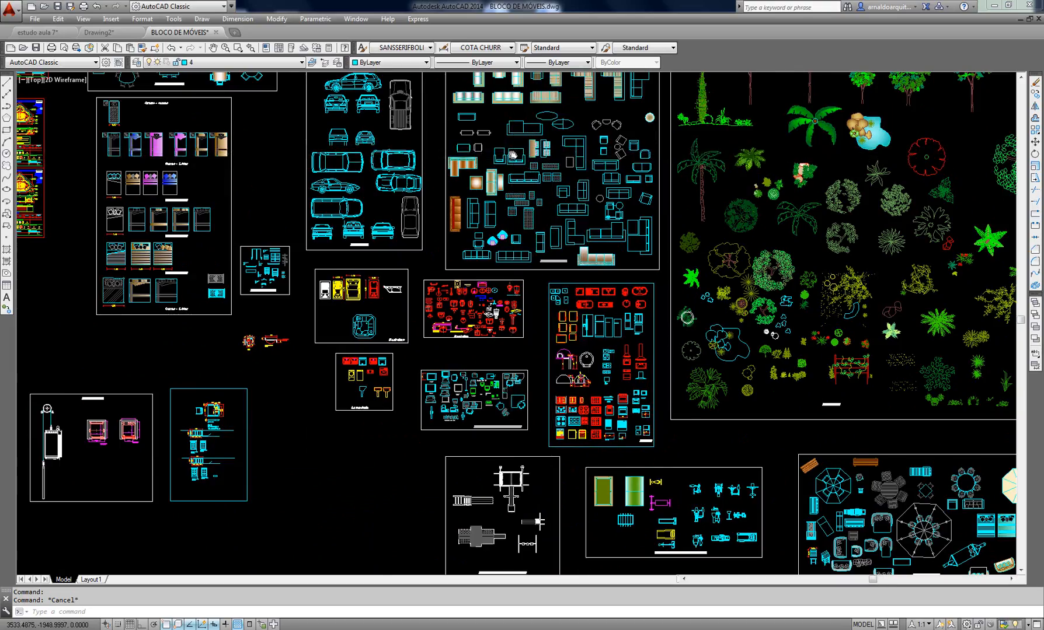
{"action": "scroll", "coordinate": [512, 154], "scroll_direction": "up", "scroll_amount": 2}
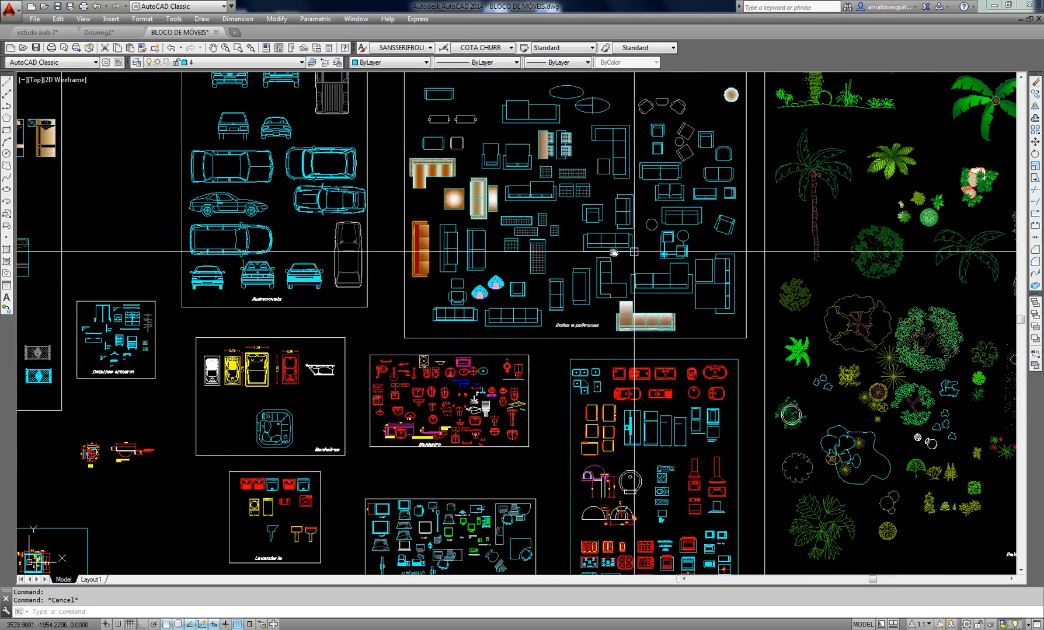
{"action": "middle_click_drag", "start_coordinate": [592, 183], "coordinate": [573, 301]}
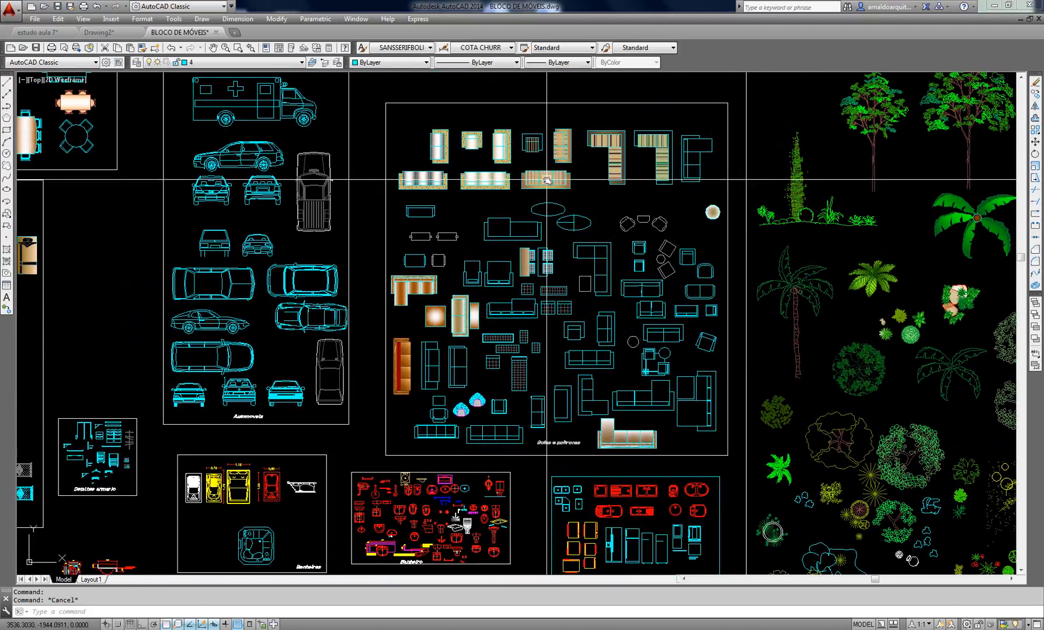
Select the striped three-seat sofa in the Sofas e poltronas group to inspect it, and clear the selection
{"action": "scroll", "coordinate": [543, 164], "scroll_direction": "up", "scroll_amount": 6}
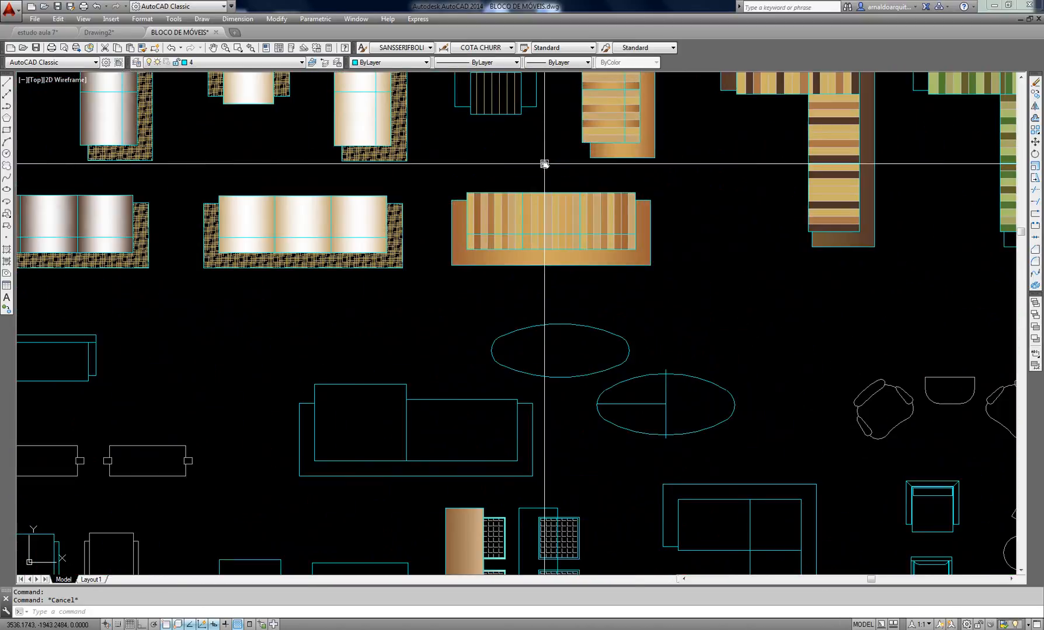
{"action": "scroll", "coordinate": [544, 163], "scroll_direction": "down", "scroll_amount": 3}
{"action": "scroll", "coordinate": [589, 233], "scroll_direction": "up", "scroll_amount": 3}
{"action": "left_click", "coordinate": [531, 272]}
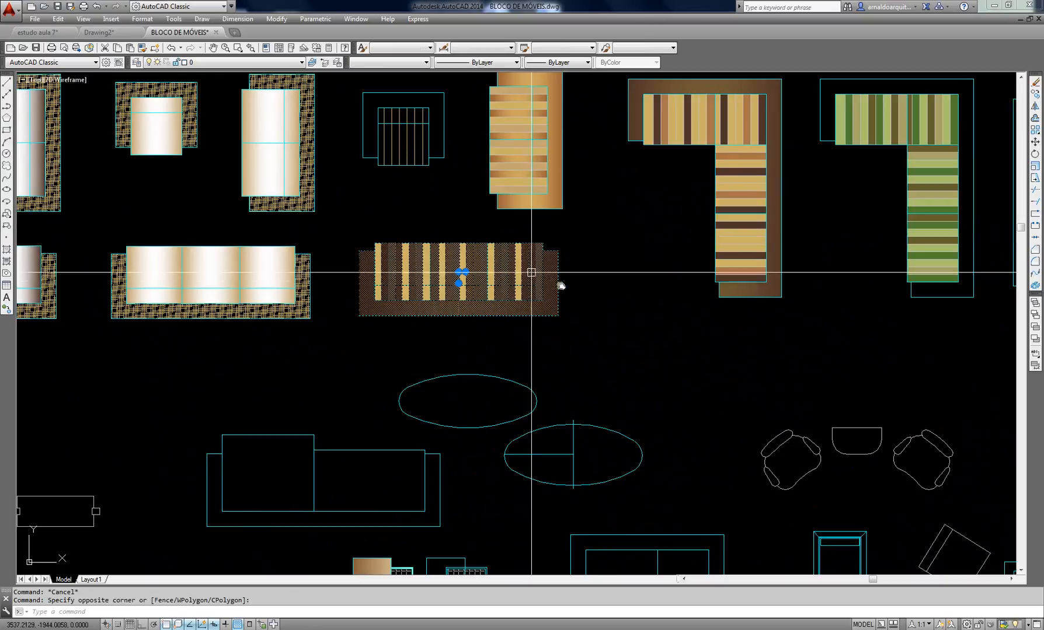
{"action": "key", "text": "Escape"}
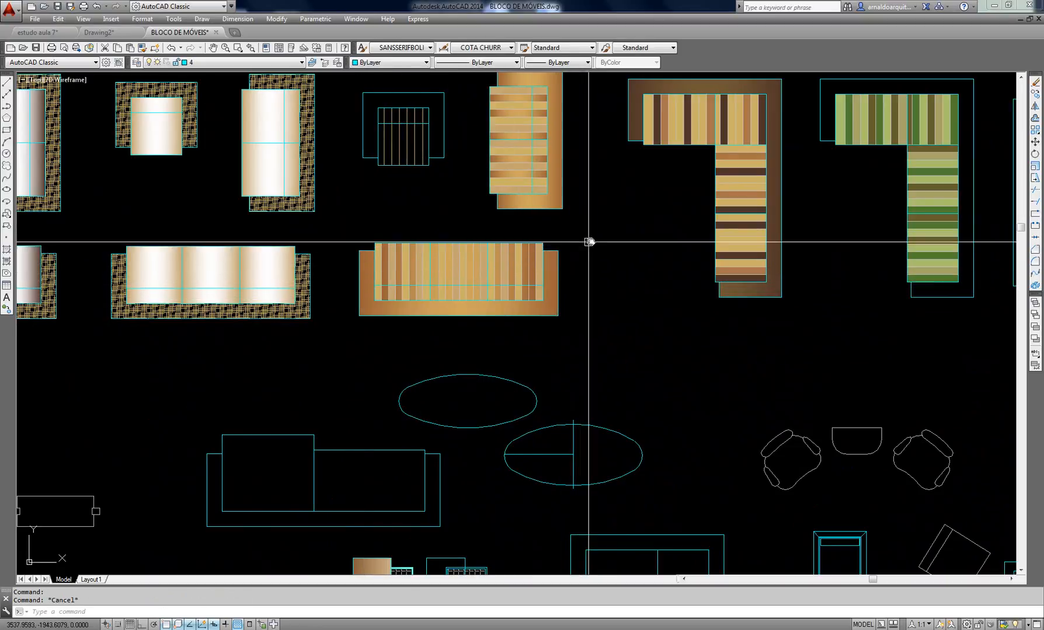
Select the striped three-seat sofa and individual parts of the neighbouring three-seat sofas to inspect how they are built, clearing each selection
{"action": "left_click", "coordinate": [603, 228]}
{"action": "left_click", "coordinate": [336, 348]}
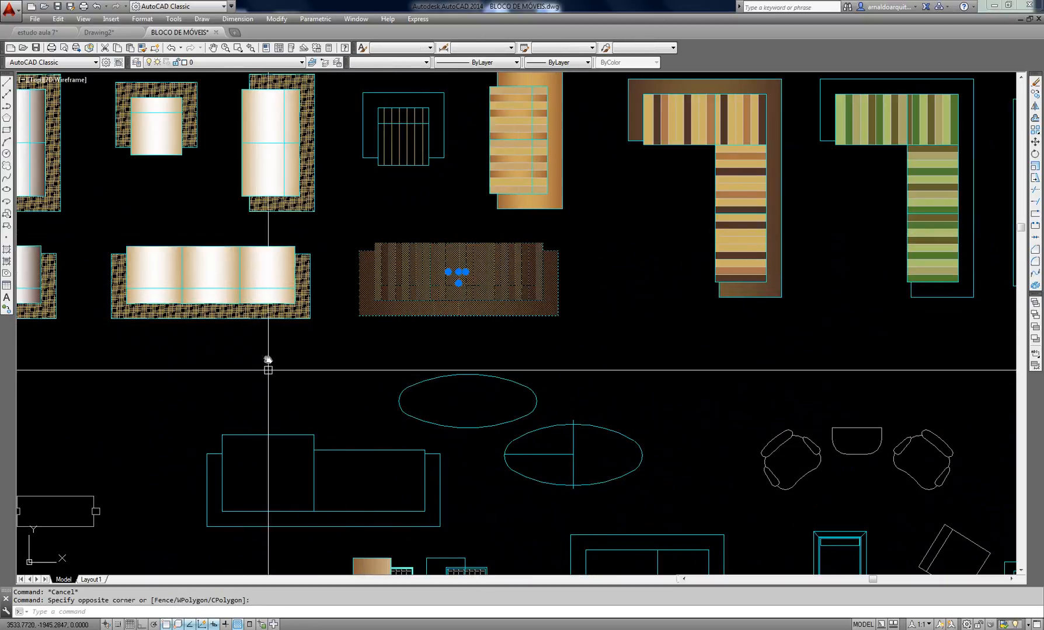
{"action": "key", "text": "Escape"}
{"action": "left_click", "coordinate": [228, 280]}
{"action": "left_click", "coordinate": [214, 295]}
{"action": "key", "text": "Escape"}
{"action": "left_click", "coordinate": [158, 268]}
{"action": "left_click", "coordinate": [170, 254]}
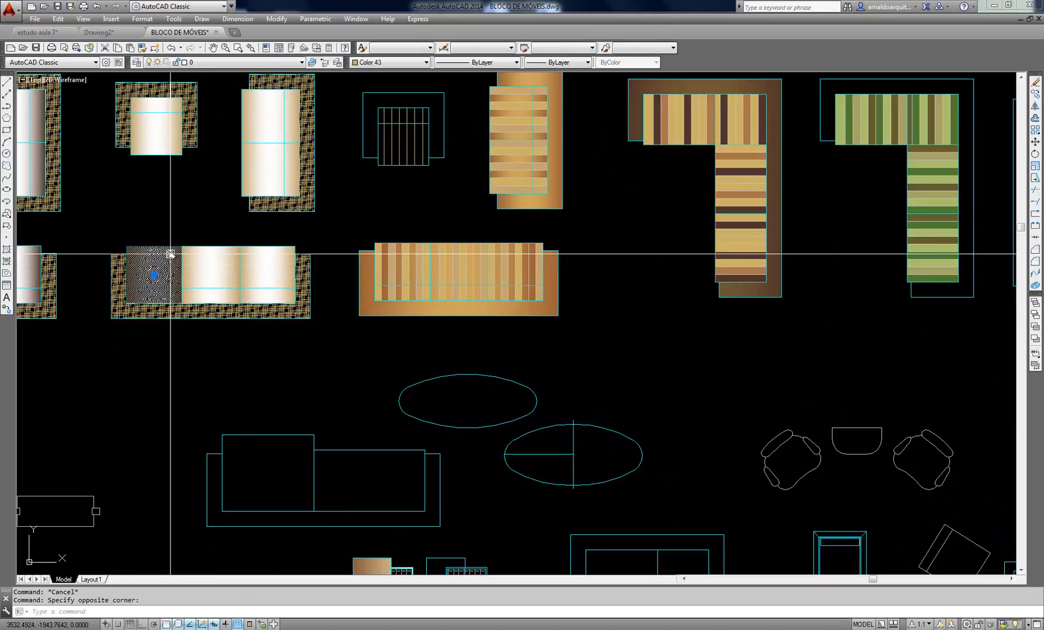
{"action": "mouse_move", "coordinate": [170, 254]}
{"action": "middle_mouse_down"}
{"action": "mouse_move", "coordinate": [379, 228]}
{"action": "mouse_move", "coordinate": [405, 203]}
{"action": "middle_mouse_up"}
{"action": "key", "text": "Escape"}
{"action": "middle_click_drag", "start_coordinate": [322, 289], "coordinate": [234, 326]}
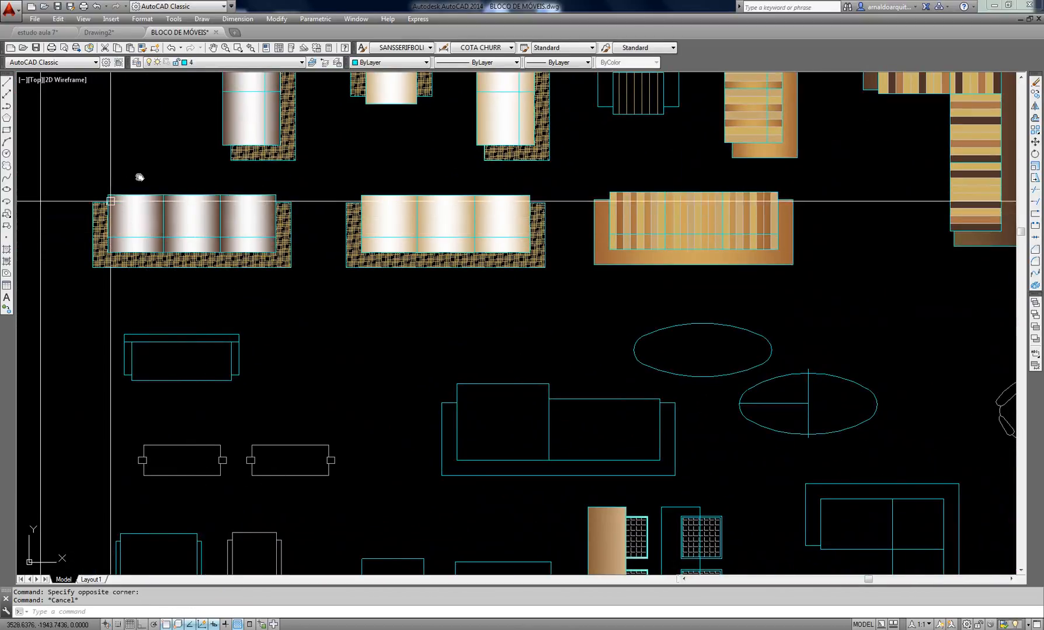
{"action": "left_click", "coordinate": [278, 252]}
{"action": "key", "text": "Escape"}
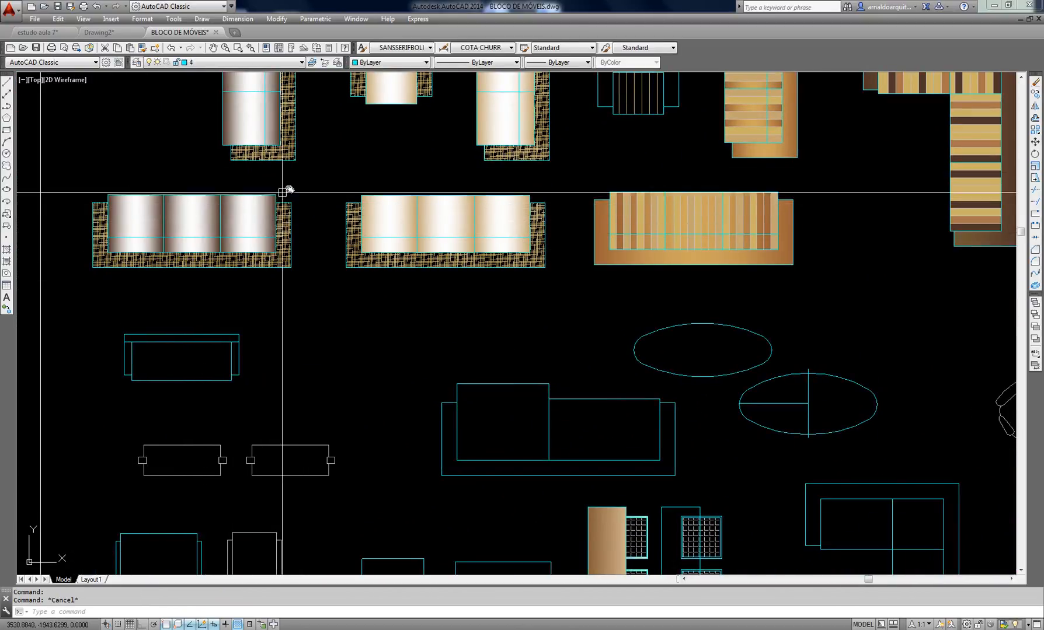
Erase the two brown gradient cushion fills from the vertical two-seat sofa with the woven frame
{"action": "middle_click_drag", "start_coordinate": [286, 190], "coordinate": [251, 268]}
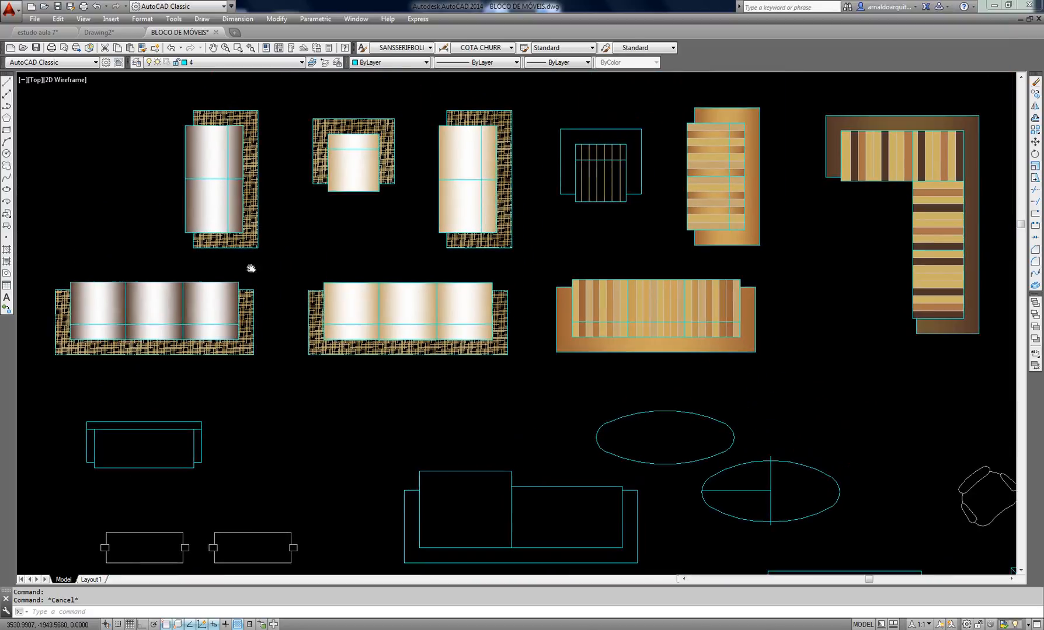
{"action": "left_click", "coordinate": [210, 207]}
{"action": "key", "text": "Escape"}
{"action": "left_click", "coordinate": [204, 225]}
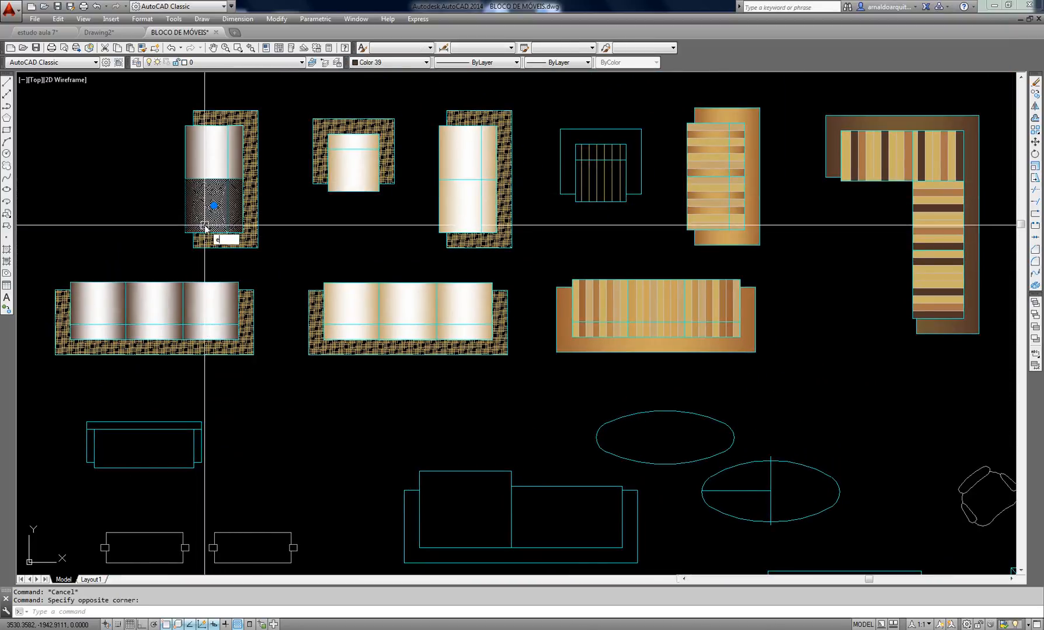
{"action": "key", "text": "Return"}
{"action": "left_click", "coordinate": [198, 160]}
{"action": "type", "text": "e"}
{"action": "key", "text": "Return"}
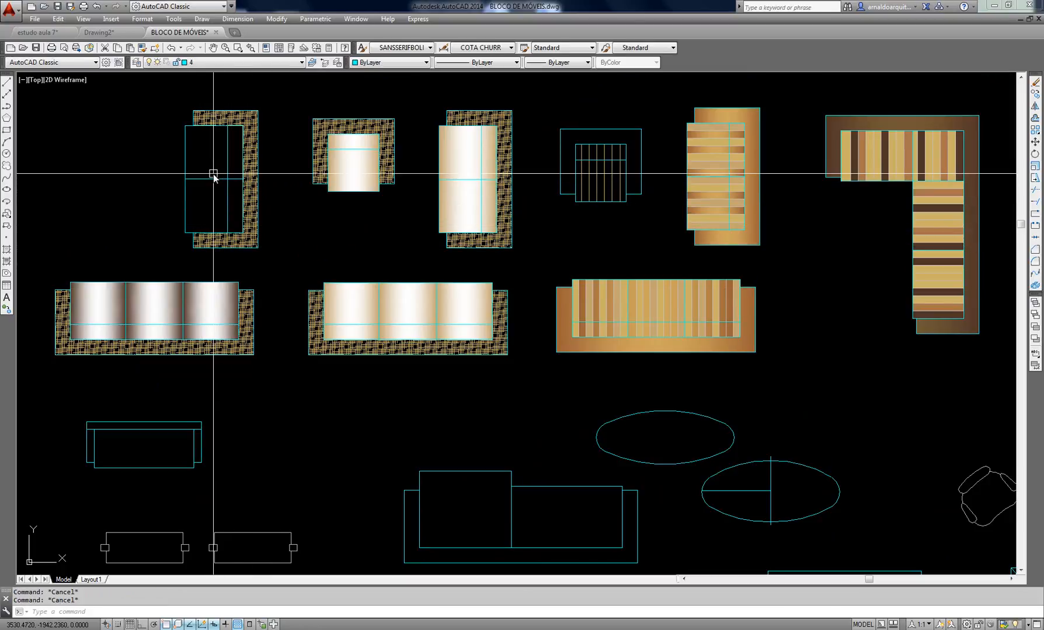
Undo the erasing of both cushion fills, check the restored cushion by selecting it, and clear the selection
{"action": "type", "text": "u"}
{"action": "key", "text": "Return"}
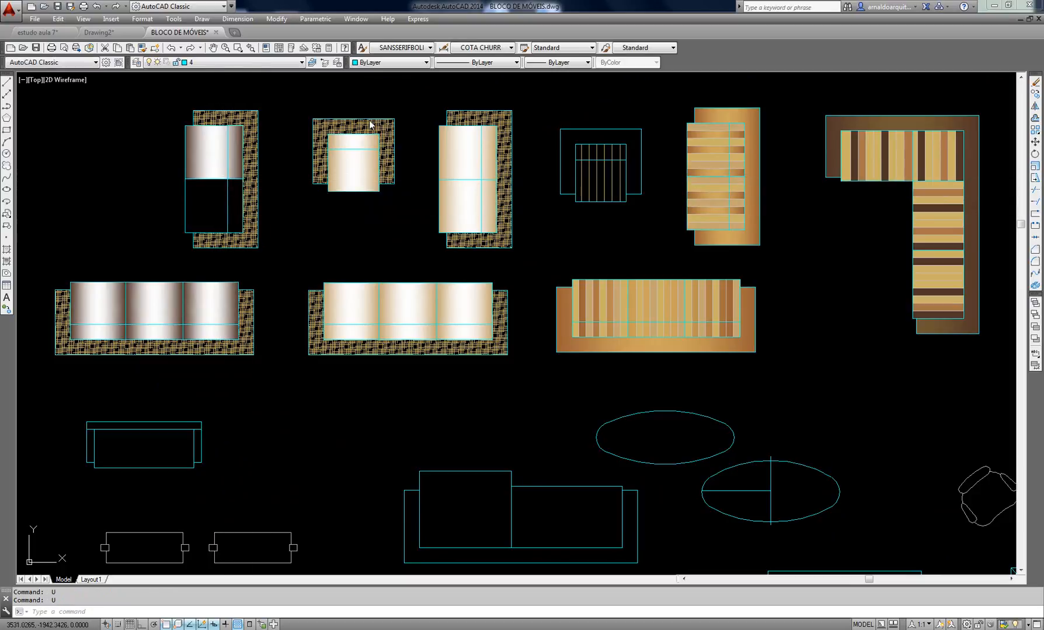
{"action": "key", "text": "Escape"}
{"action": "middle_click_drag", "start_coordinate": [419, 233], "coordinate": [419, 224]}
{"action": "key", "text": "Escape"}
{"action": "left_click", "coordinate": [212, 179]}
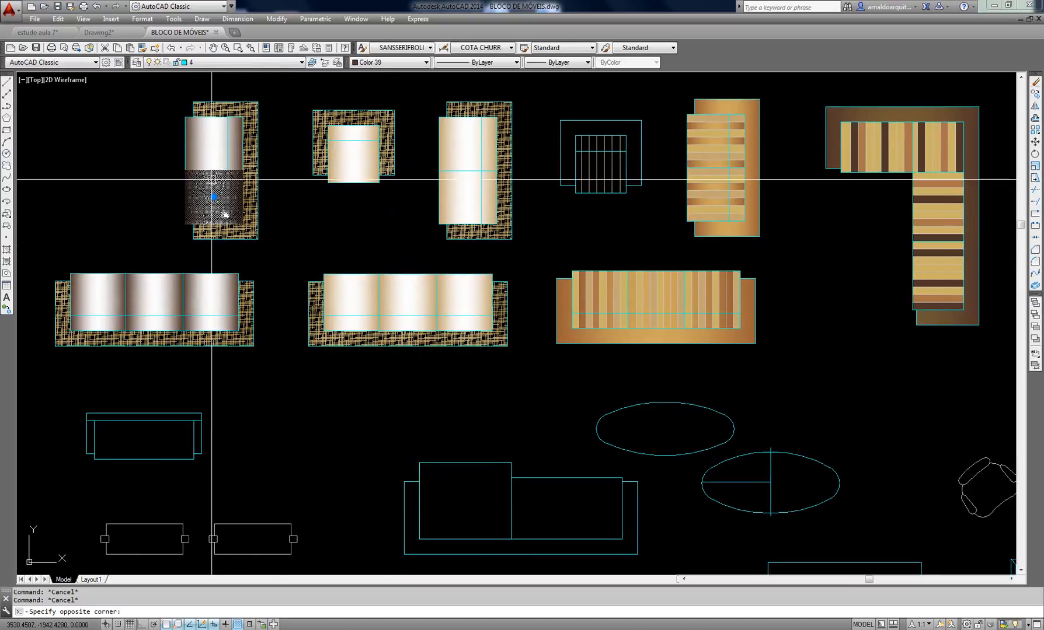
{"action": "key", "text": "Escape"}
Copy the whole cream three-seat sofa with its lower-left frame corner as the base point, and clear the selection
{"action": "middle_click_drag", "start_coordinate": [531, 298], "coordinate": [470, 284]}
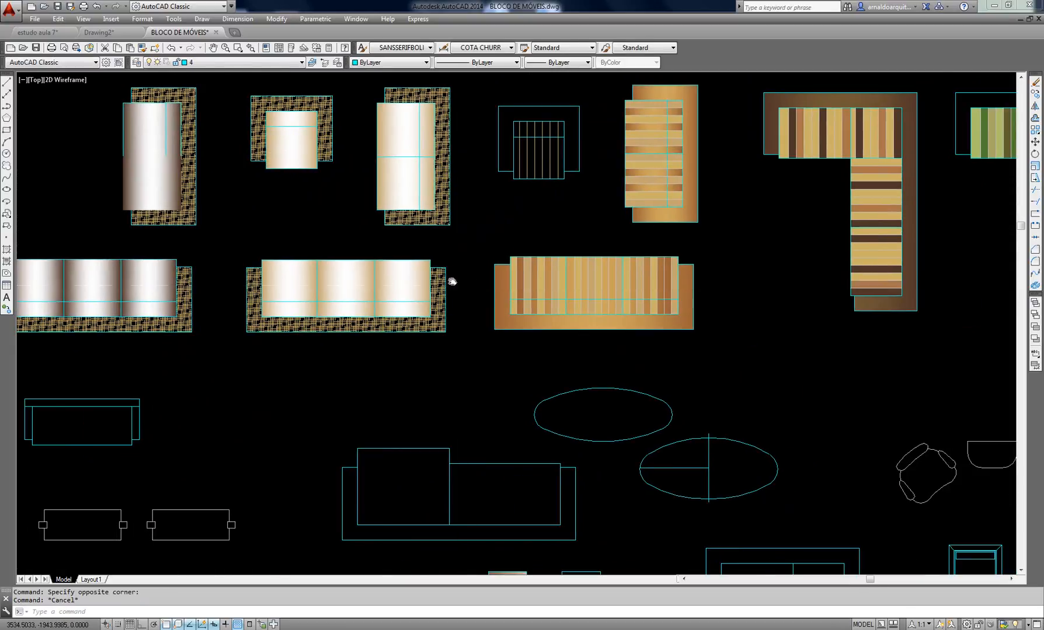
{"action": "scroll", "coordinate": [452, 282], "scroll_direction": "up", "scroll_amount": 2}
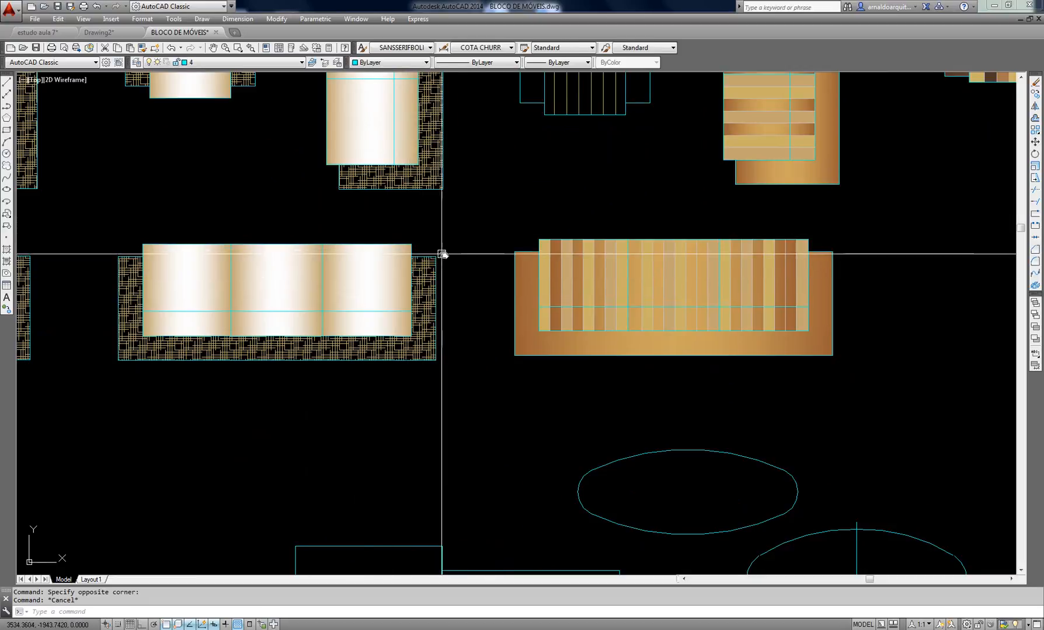
{"action": "middle_click_drag", "start_coordinate": [442, 254], "coordinate": [573, 236]}
{"action": "left_click", "coordinate": [598, 200]}
{"action": "left_click", "coordinate": [213, 403]}
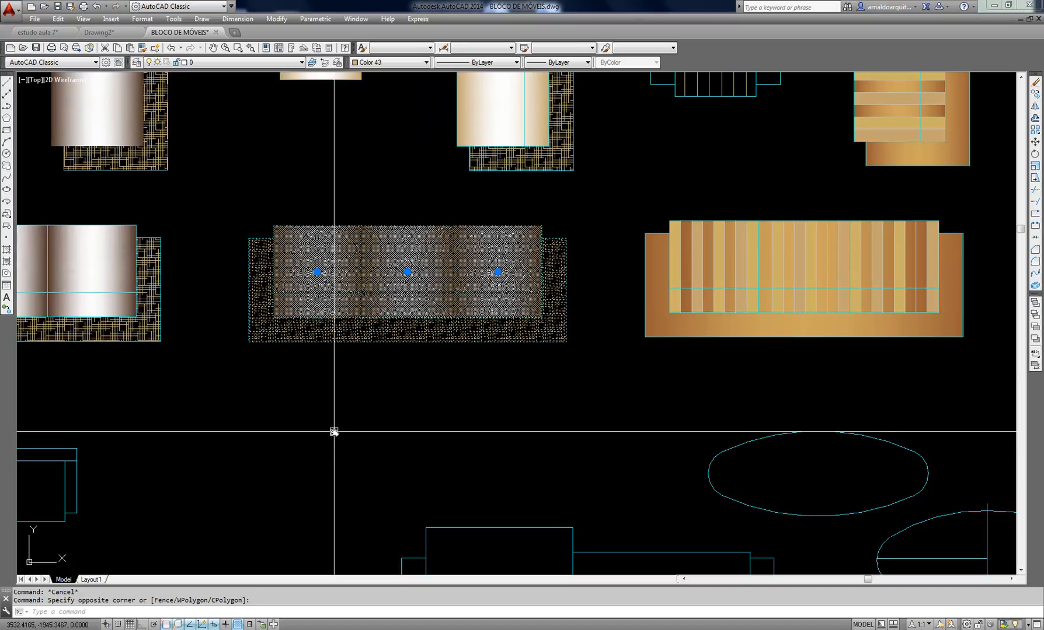
{"action": "key", "text": "ctrl+shift+c"}
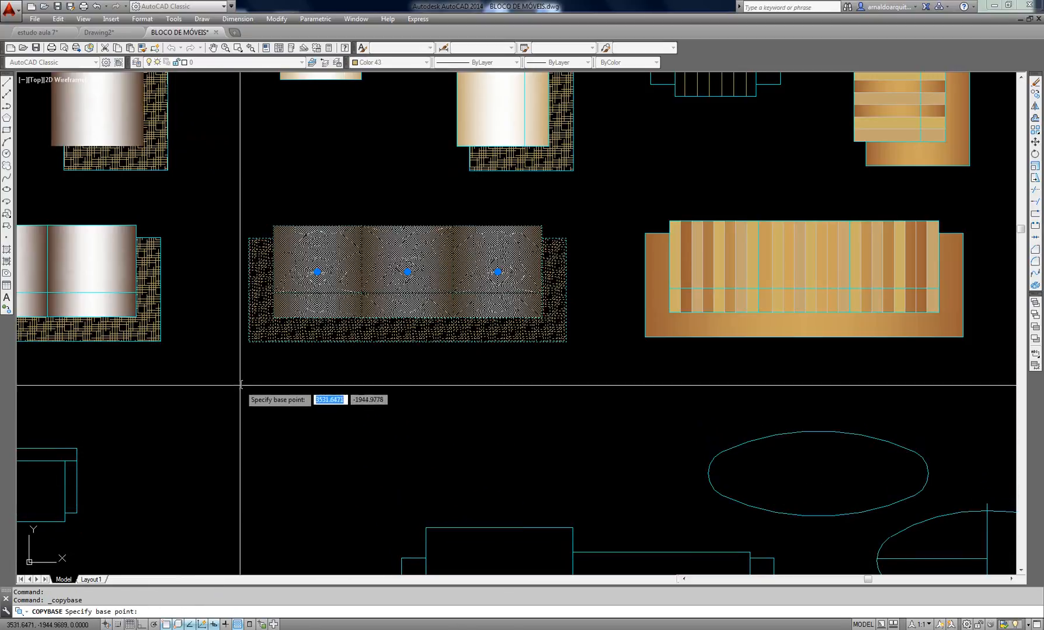
{"action": "left_click", "coordinate": [249, 343]}
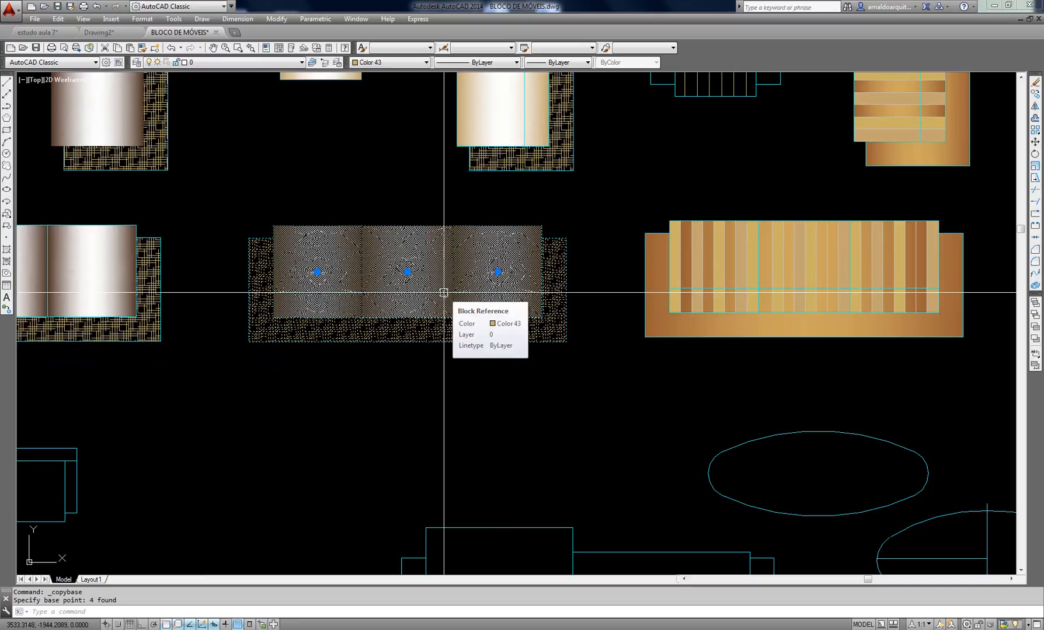
{"action": "key", "text": "Escape"}
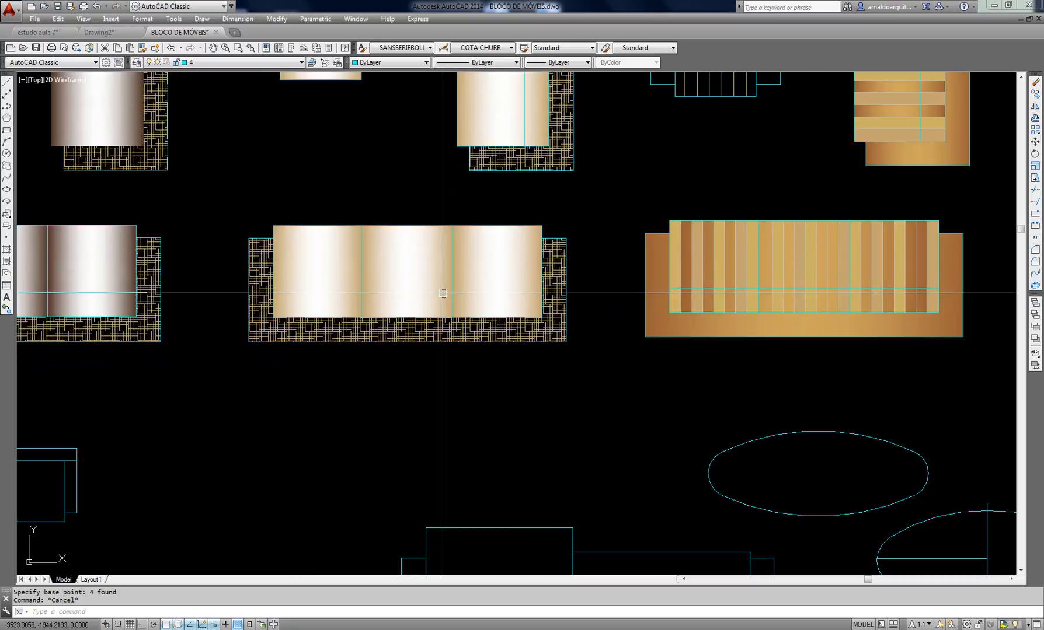
Reselect the cream three-seat sofa with its woven frame and copy it again using the lower-left corner as base point
{"action": "middle_click_drag", "start_coordinate": [439, 292], "coordinate": [468, 301]}
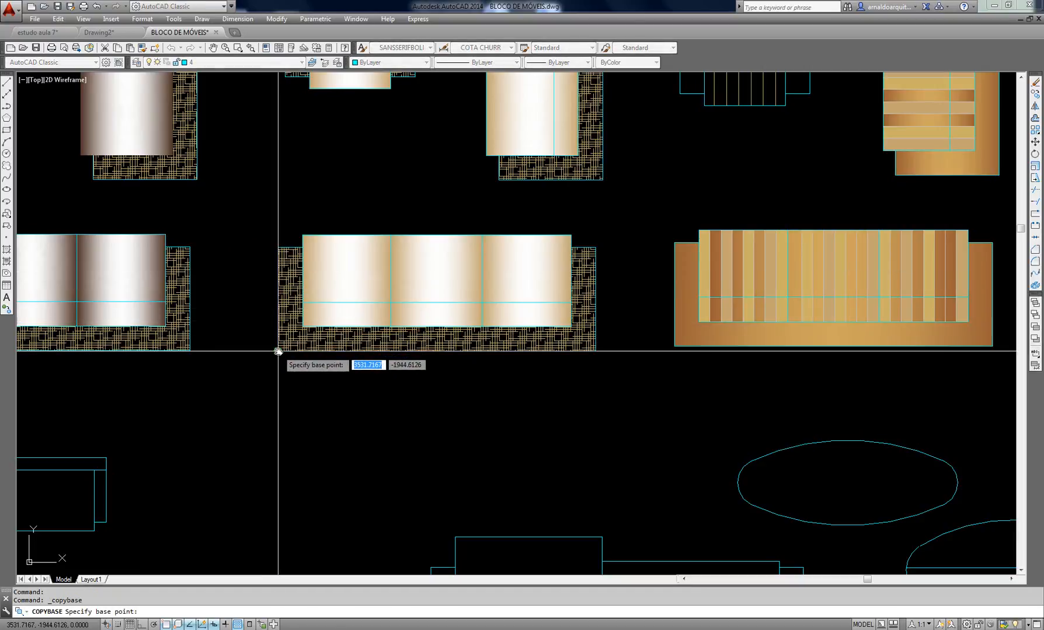
{"action": "key", "text": "Escape"}
{"action": "key", "text": "Escape"}
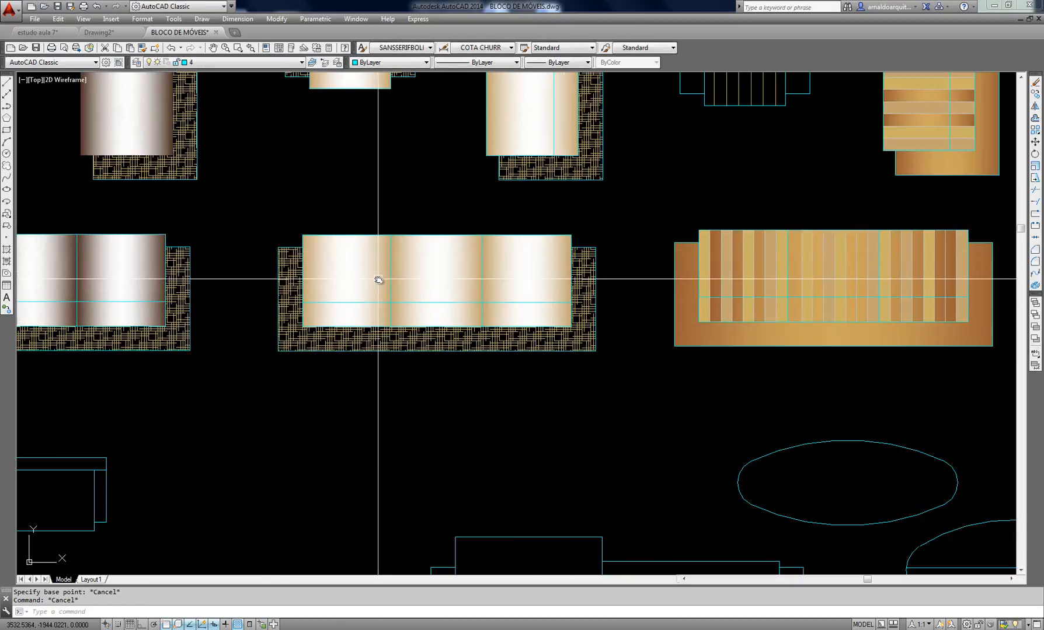
{"action": "left_click", "coordinate": [620, 207]}
{"action": "left_click", "coordinate": [235, 440]}
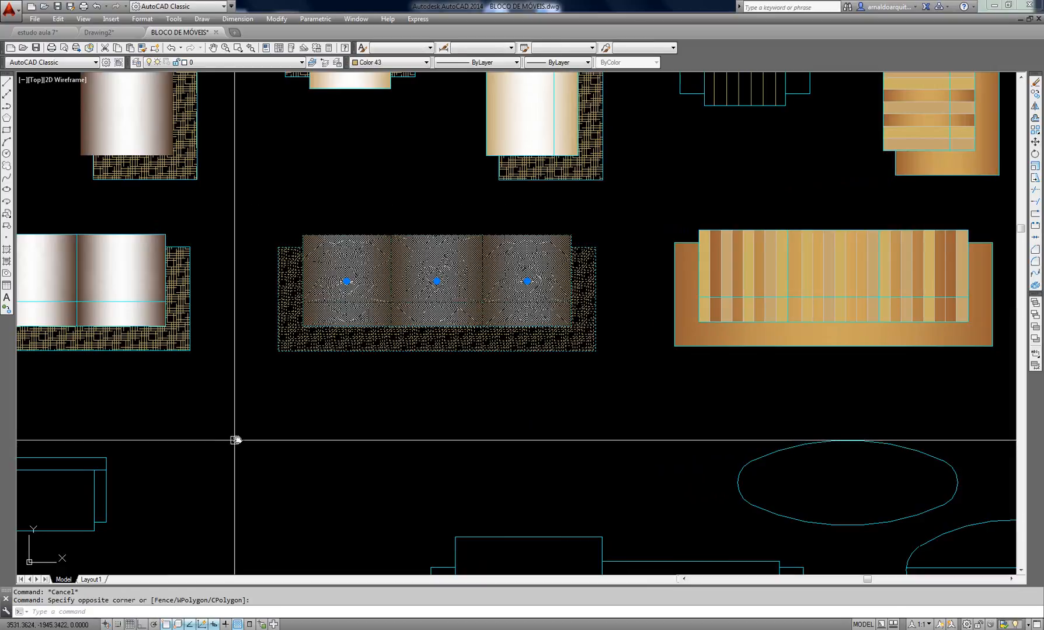
{"action": "key", "text": "ctrl+shift+c"}
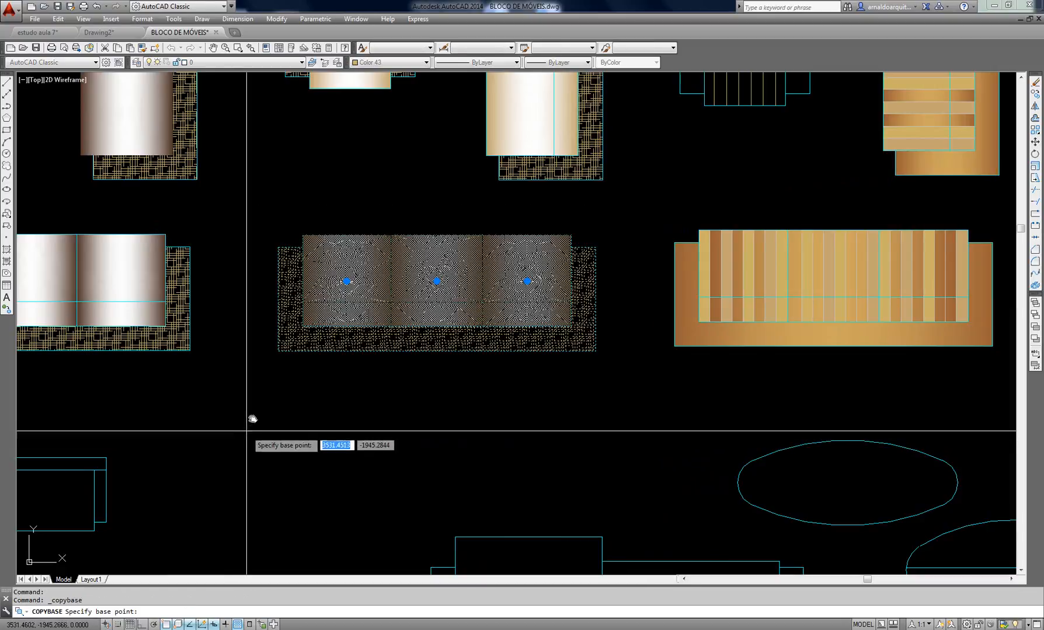
{"action": "left_click", "coordinate": [277, 352]}
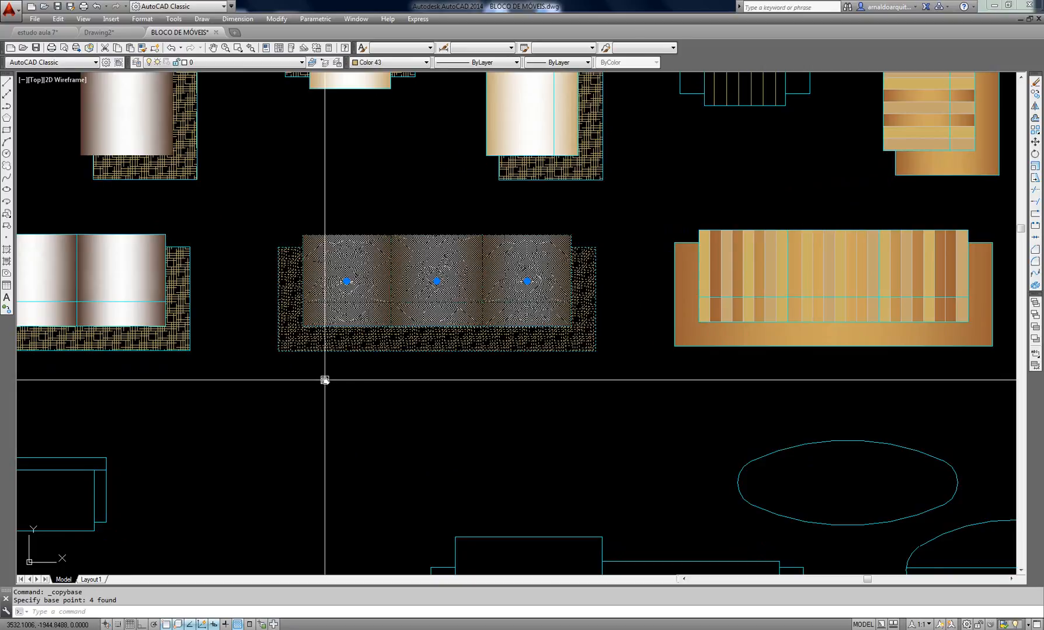
{"action": "middle_click_drag", "start_coordinate": [345, 373], "coordinate": [401, 377]}
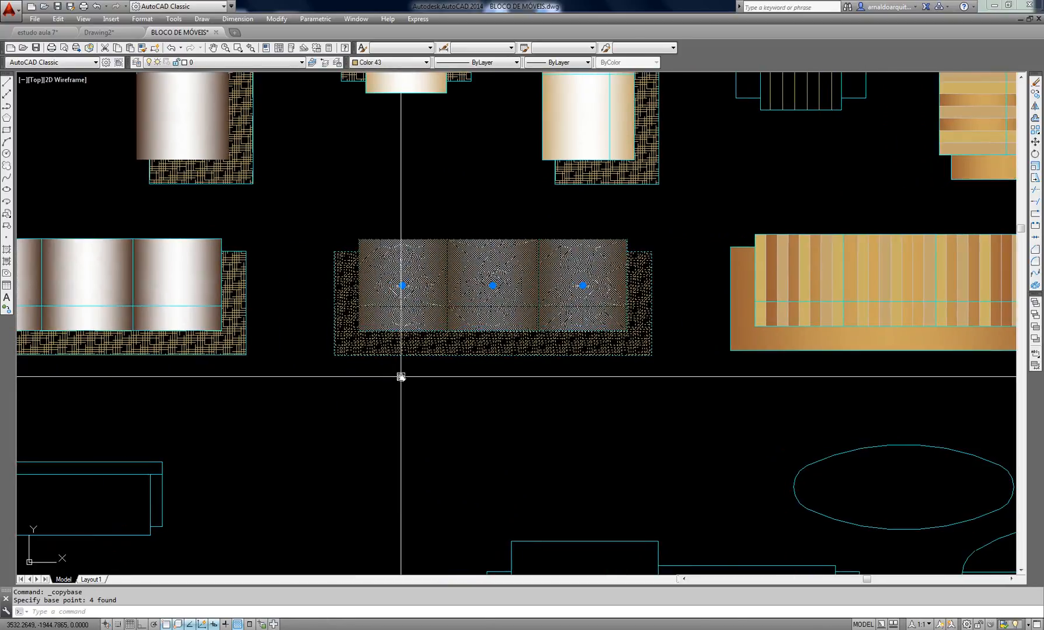
Switch to the estudo aula 7 drawing and paste the sofa in the central room, along the lower wall beside the door
{"action": "key", "text": "ctrl+Tab"}
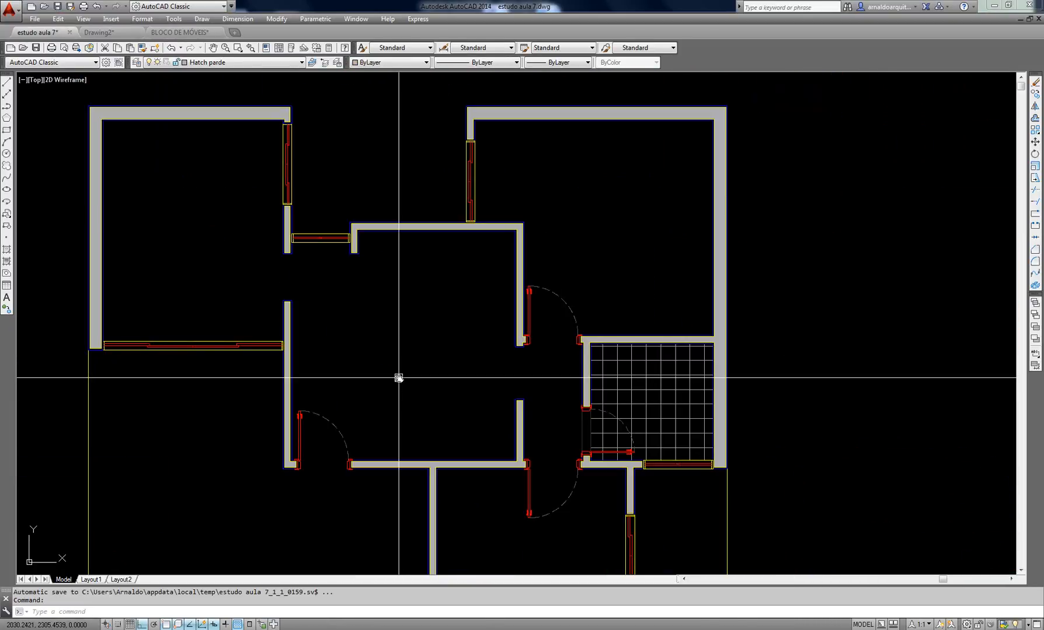
{"action": "middle_click_drag", "start_coordinate": [297, 176], "coordinate": [428, 403]}
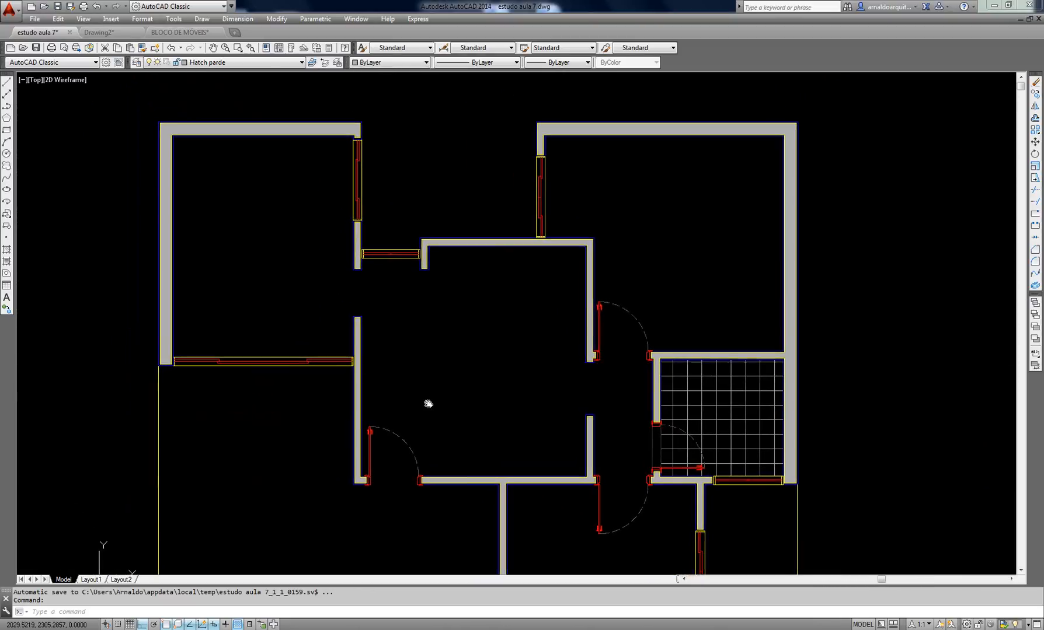
{"action": "key", "text": "ctrl+v"}
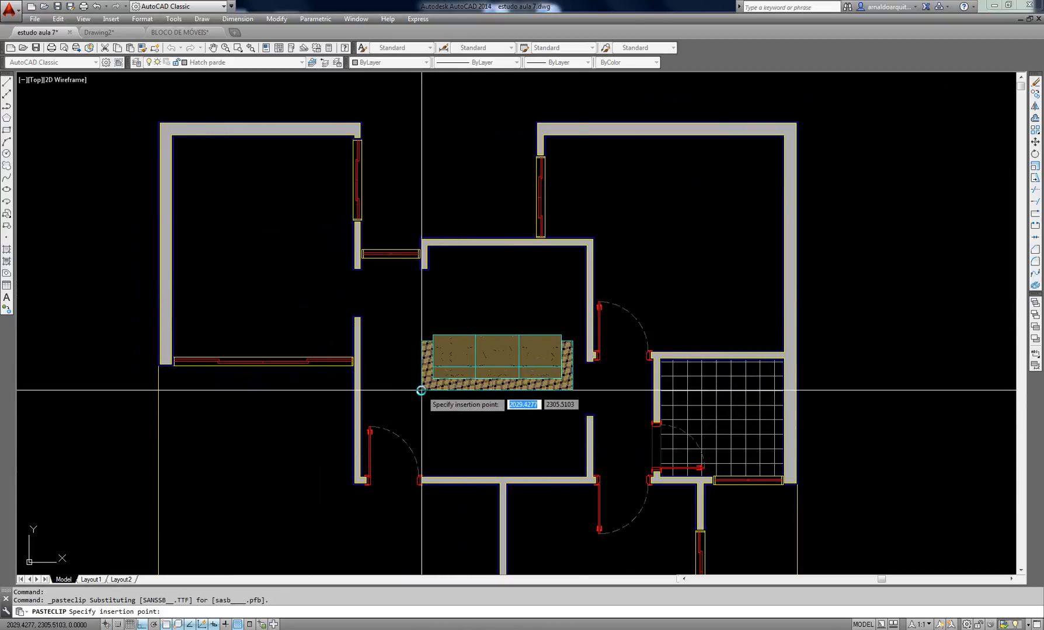
{"action": "scroll", "coordinate": [388, 306], "scroll_direction": "up", "scroll_amount": 4}
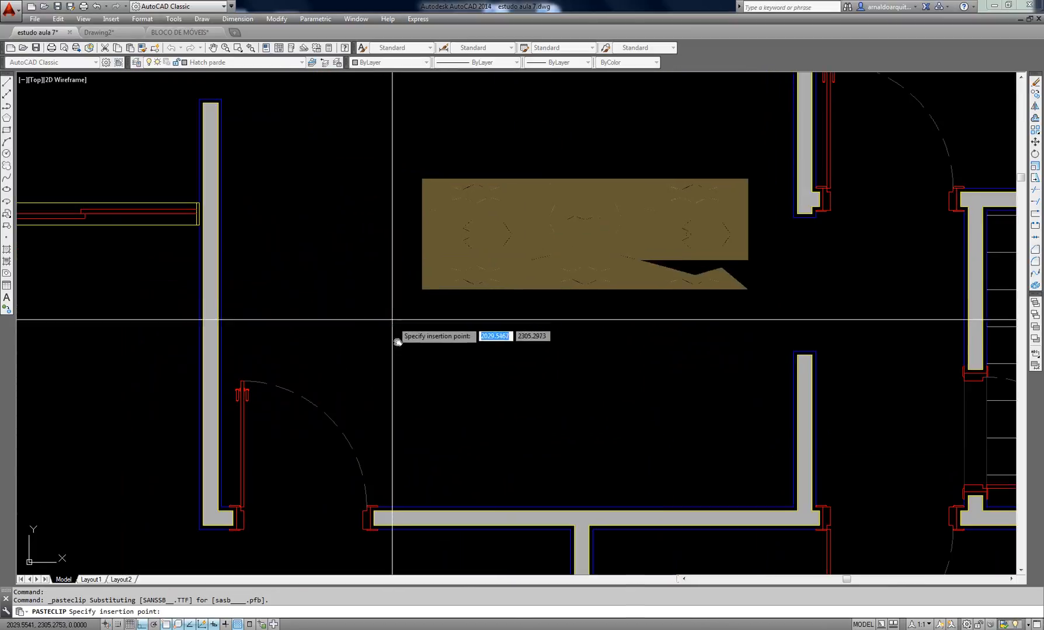
{"action": "left_click", "coordinate": [399, 493]}
{"action": "middle_click_drag", "start_coordinate": [379, 384], "coordinate": [333, 295]}
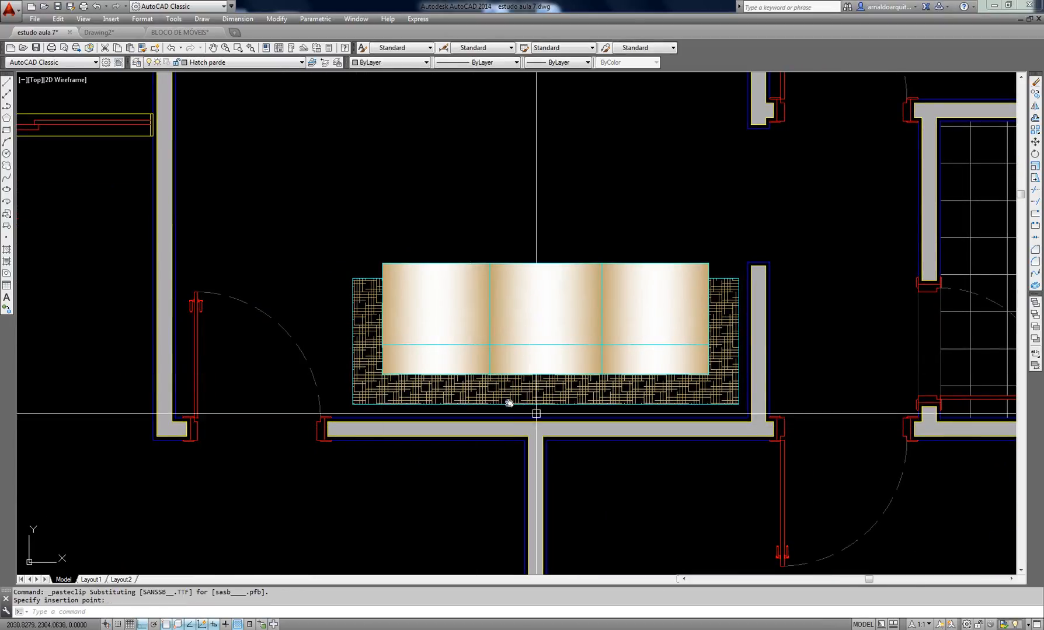
Select the pasted sofa's three cushion fills to inspect them as separate pieces, and clear the selection
{"action": "left_click", "coordinate": [437, 312]}
{"action": "left_click", "coordinate": [415, 336]}
{"action": "key", "text": "Escape"}
{"action": "scroll", "coordinate": [496, 309], "scroll_direction": "down", "scroll_amount": 2}
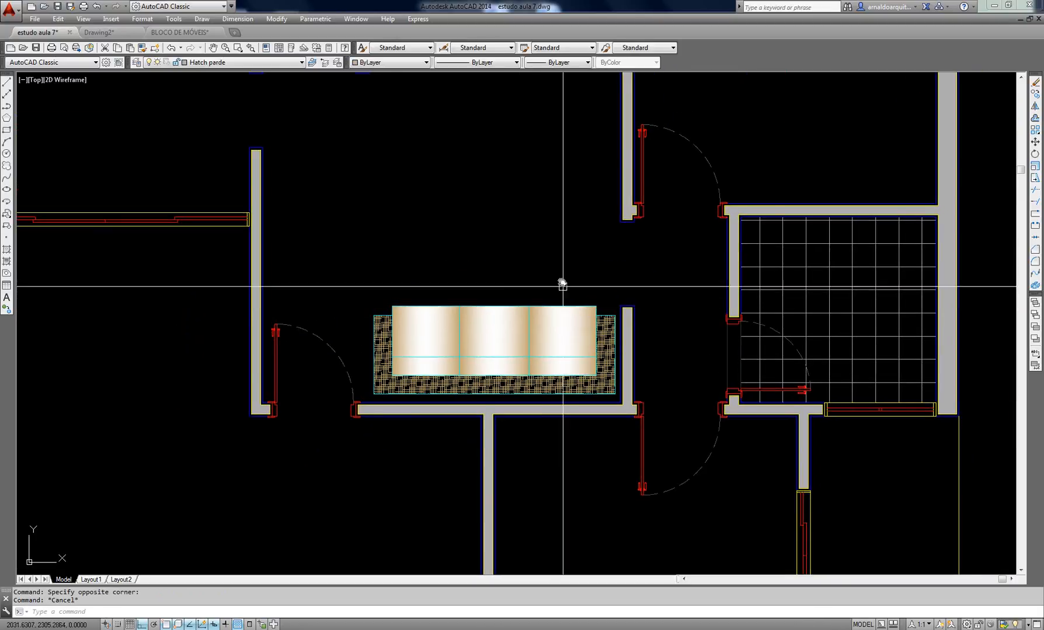
{"action": "middle_click_drag", "start_coordinate": [554, 308], "coordinate": [553, 349]}
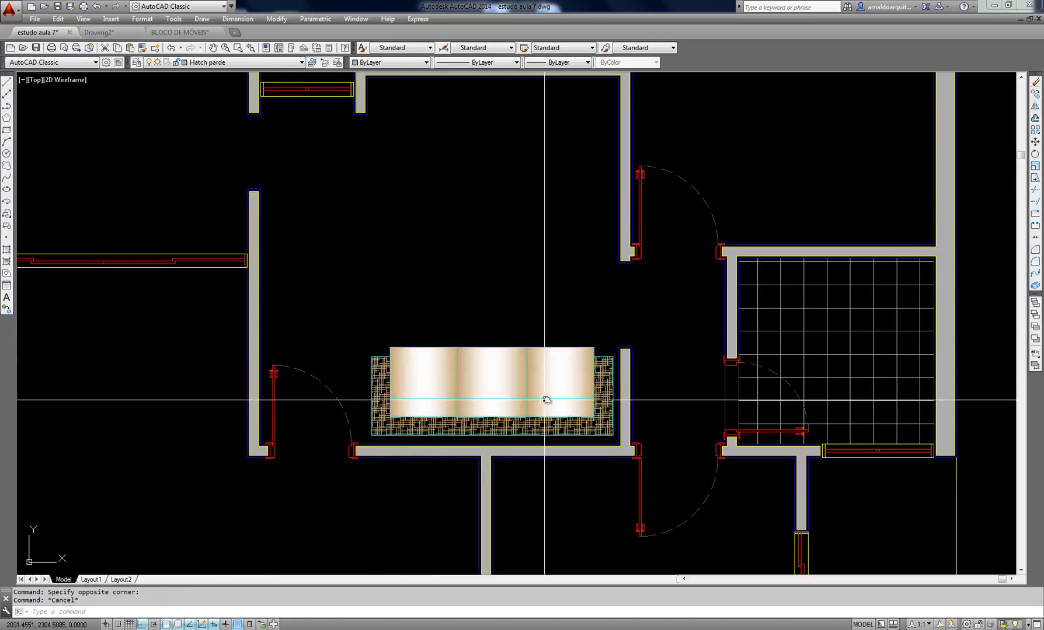
{"action": "left_click", "coordinate": [601, 414]}
{"action": "left_click", "coordinate": [525, 350]}
{"action": "left_click", "coordinate": [508, 380]}
{"action": "left_click", "coordinate": [490, 400]}
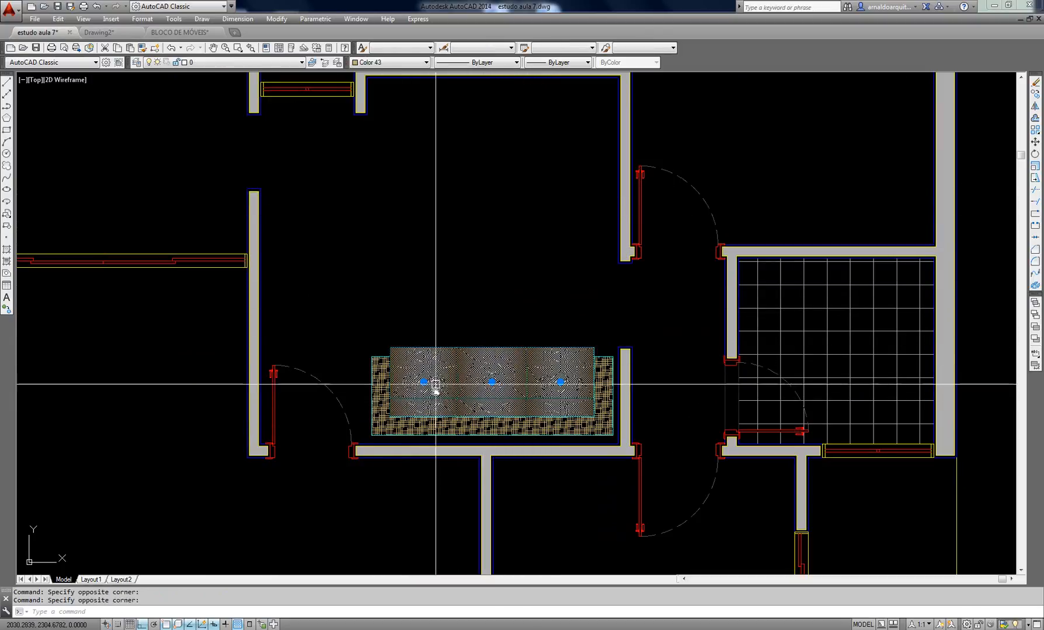
{"action": "key", "text": "Escape"}
{"action": "left_click", "coordinate": [426, 380]}
{"action": "key", "text": "Delete"}
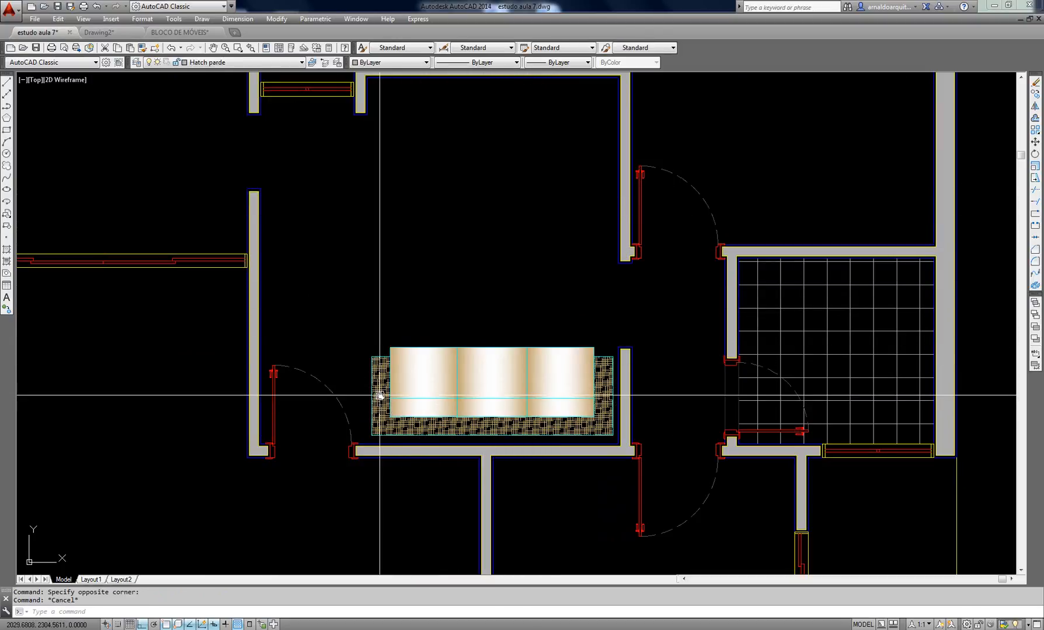
Move the pasted sofa's frame block straight up into the middle of the room, using a cushion outline's corner as base point
{"action": "type", "text": "m"}
{"action": "key", "text": "Return"}
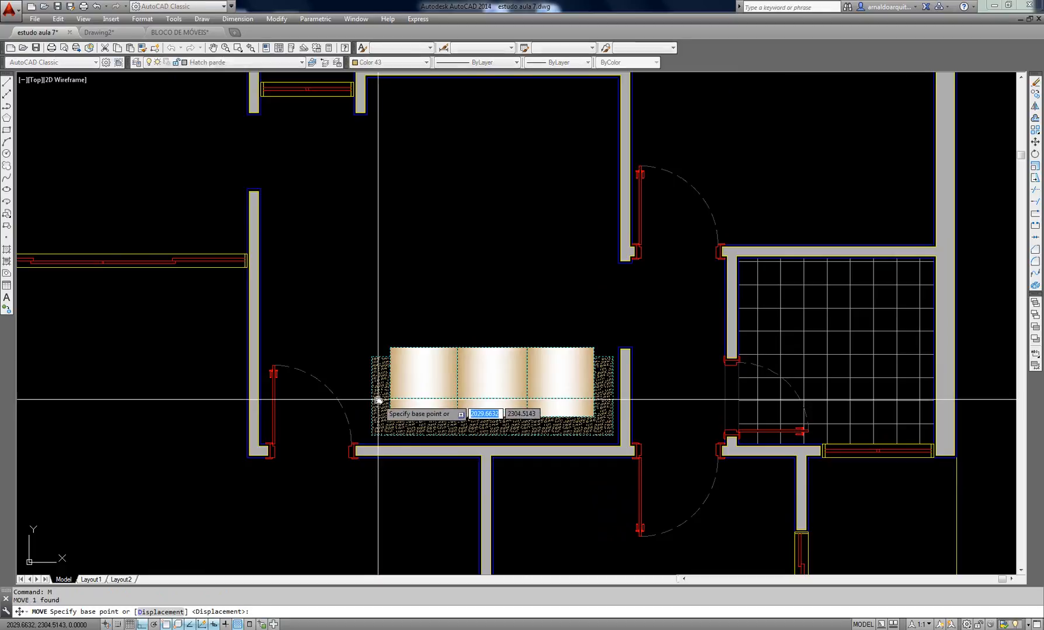
{"action": "left_click", "coordinate": [378, 403]}
{"action": "key", "text": "Return"}
{"action": "left_click", "coordinate": [390, 349]}
{"action": "left_click", "coordinate": [389, 224]}
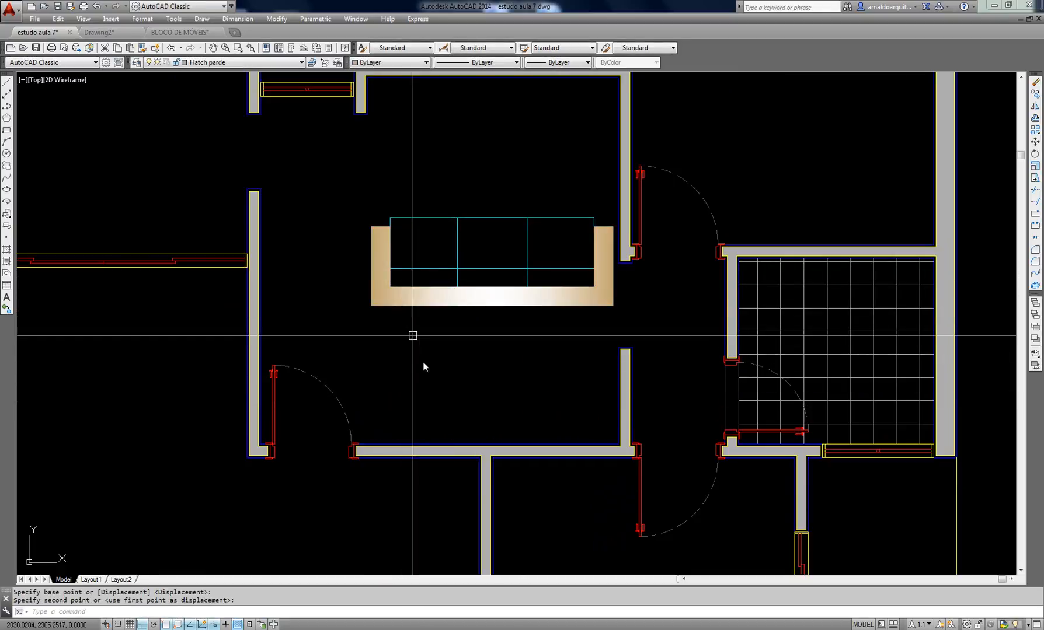
Select the moved frame block to inspect it, clear the selection, and undo the move
{"action": "key", "text": "Escape"}
{"action": "middle_click_drag", "start_coordinate": [524, 333], "coordinate": [520, 341]}
{"action": "left_click", "coordinate": [457, 302]}
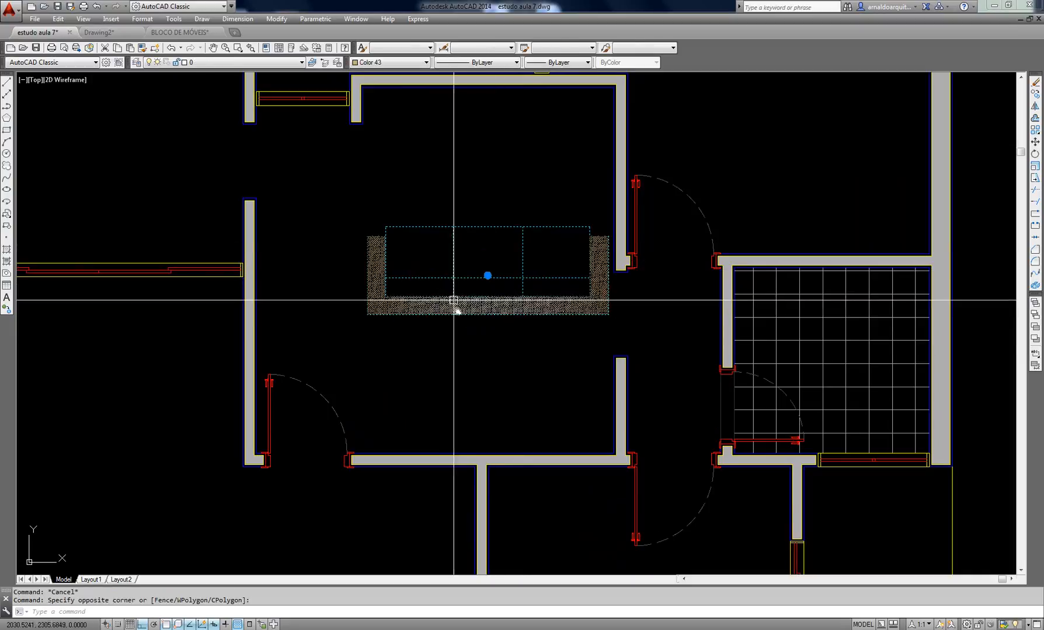
{"action": "left_click", "coordinate": [473, 351]}
{"action": "key", "text": "Escape"}
{"action": "key", "text": "ctrl+z"}
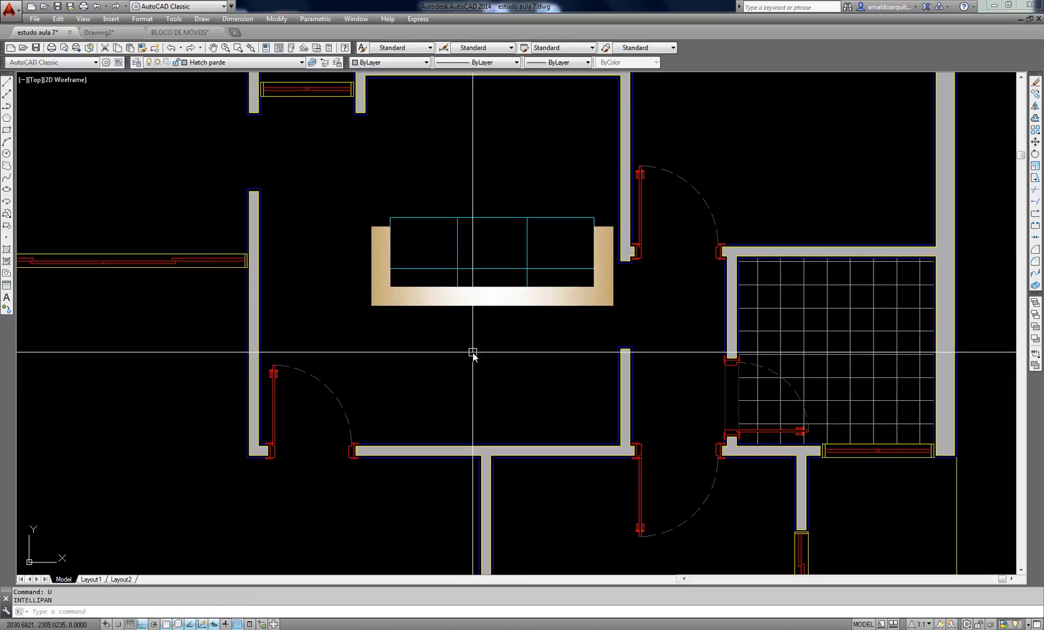
{"action": "key", "text": "ctrl+z"}
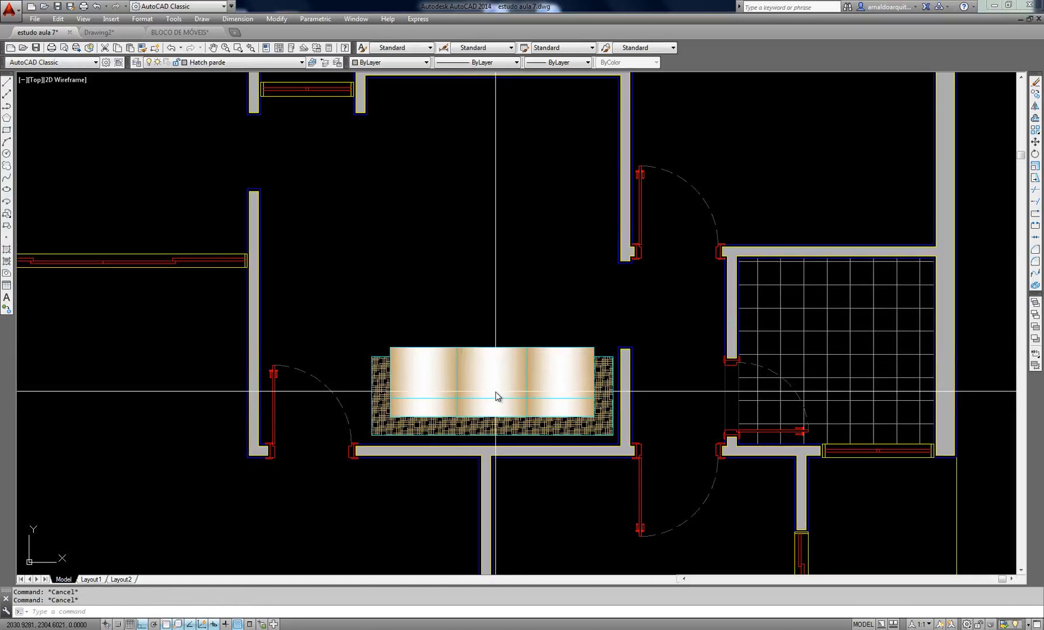
Define the sofa's four objects as a block named sofa, with the frame's lower-left corner as base point
{"action": "key", "text": "Return"}
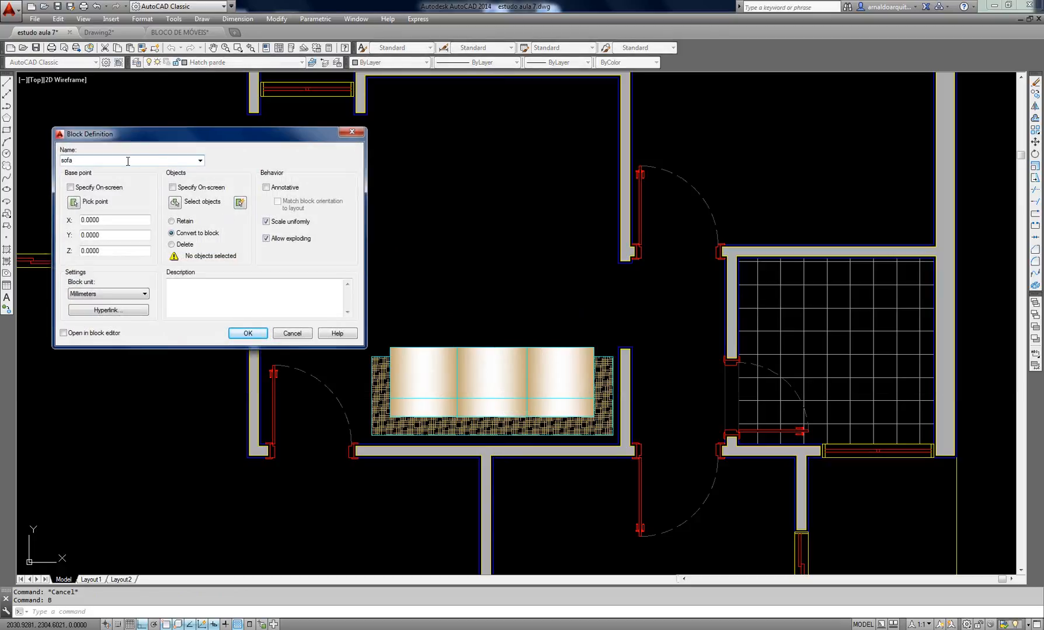
{"action": "left_click", "coordinate": [73, 202]}
{"action": "left_click", "coordinate": [372, 435]}
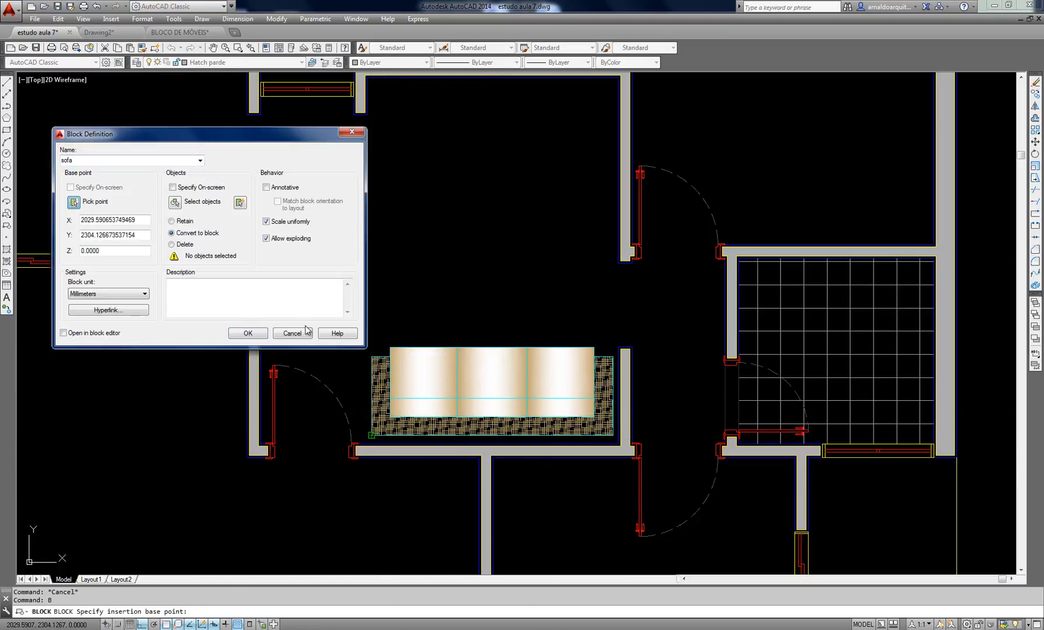
{"action": "left_click", "coordinate": [188, 204]}
{"action": "left_click", "coordinate": [348, 317]}
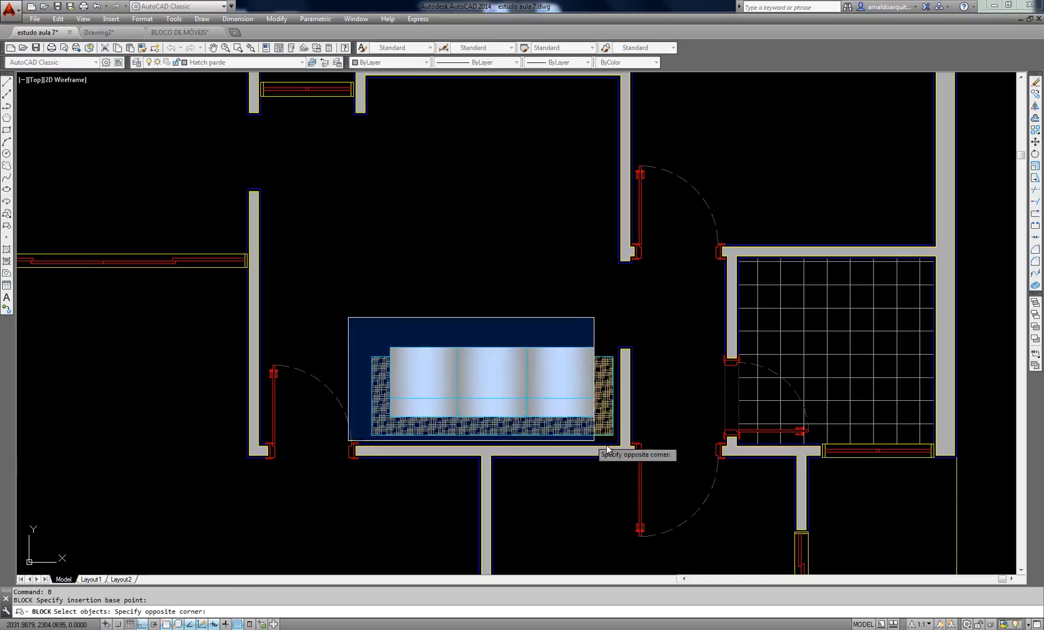
{"action": "left_click", "coordinate": [617, 440]}
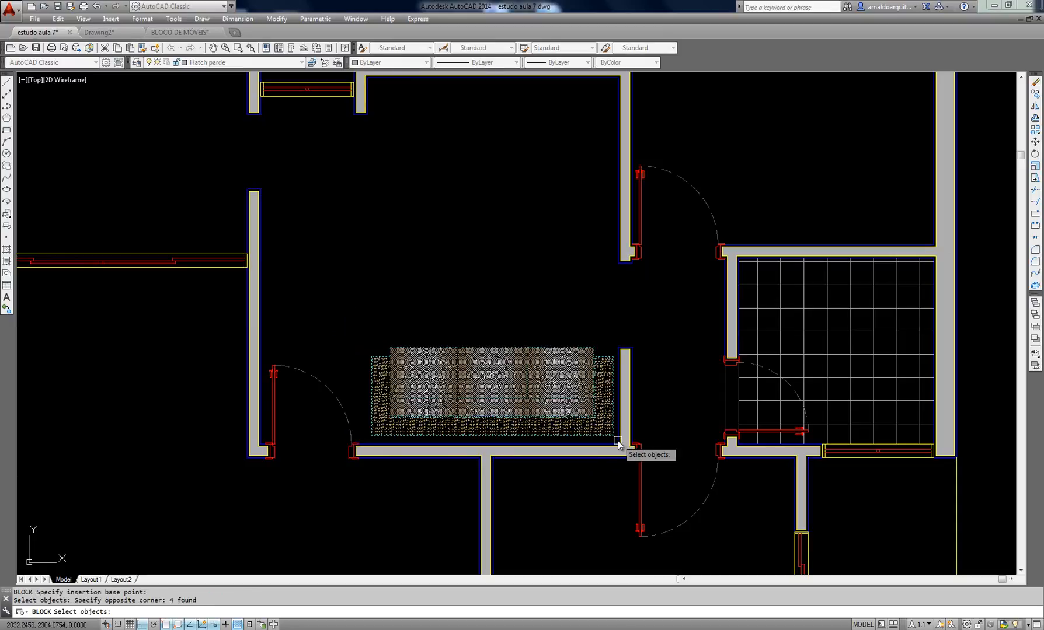
{"action": "key", "text": "Return"}
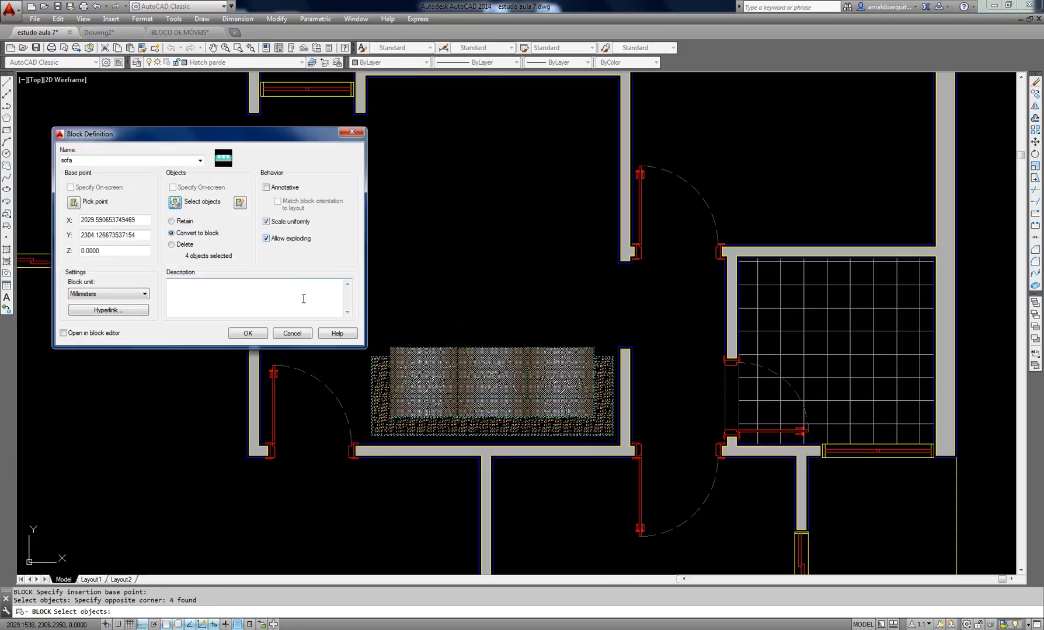
{"action": "left_click", "coordinate": [250, 333]}
{"action": "key", "text": "Escape"}
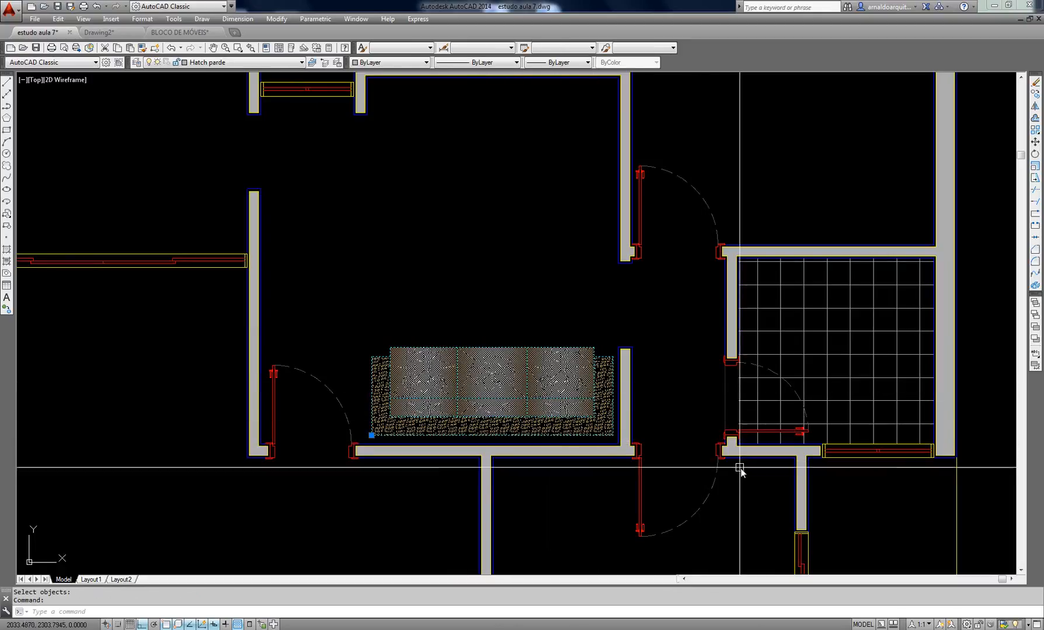
Select the sofa block to check it as one piece, move it straight up into the middle of the room, and undo the move
{"action": "left_click", "coordinate": [599, 419]}
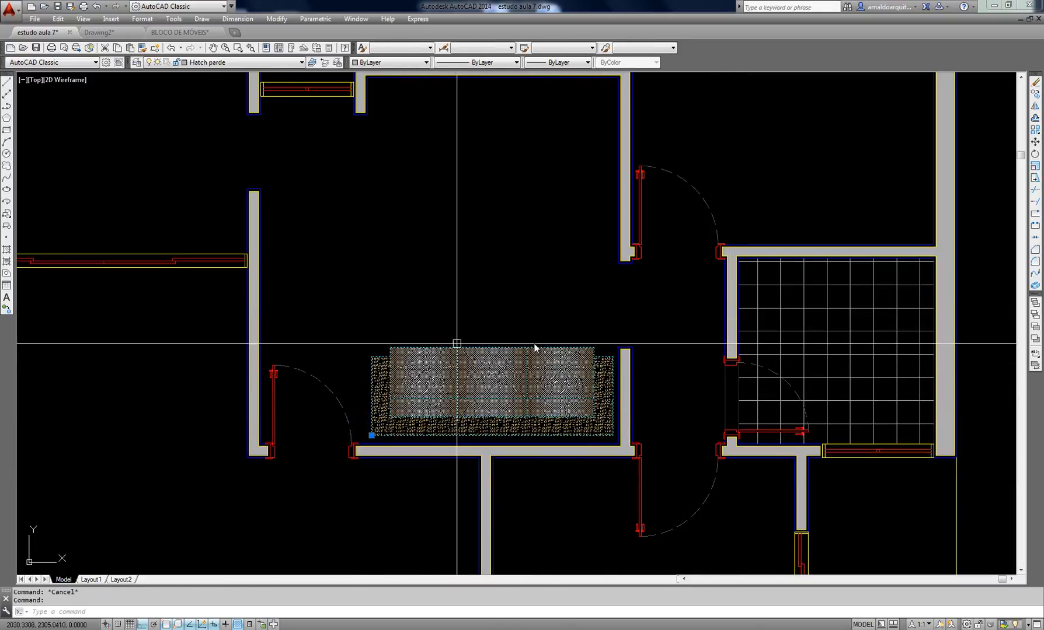
{"action": "scroll", "coordinate": [530, 397], "scroll_direction": "down", "scroll_amount": 2}
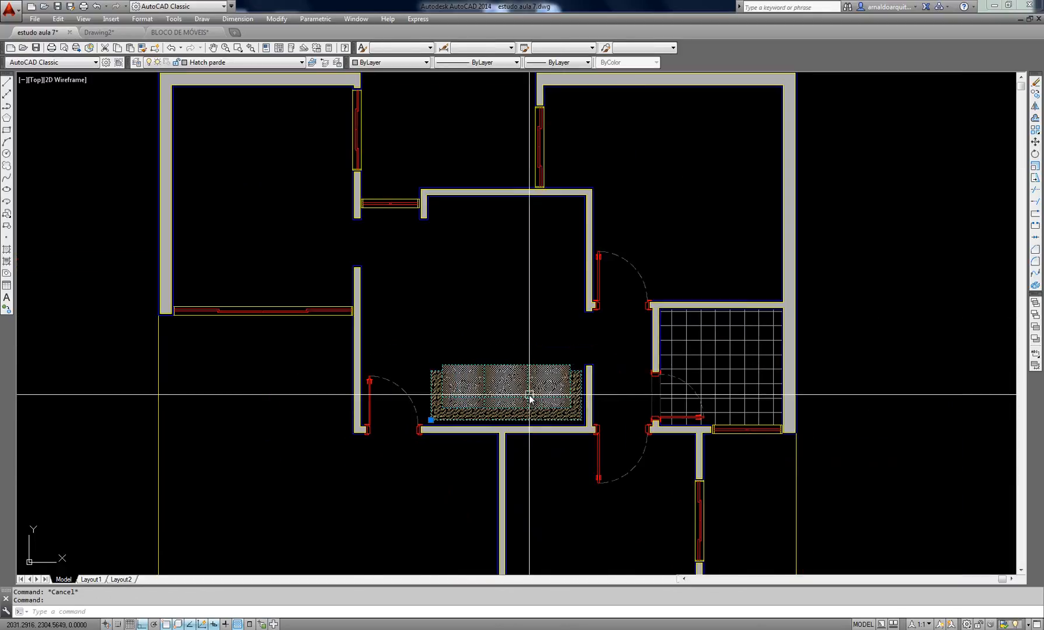
{"action": "key", "text": "Escape"}
{"action": "left_click", "coordinate": [517, 387]}
{"action": "key", "text": "Return"}
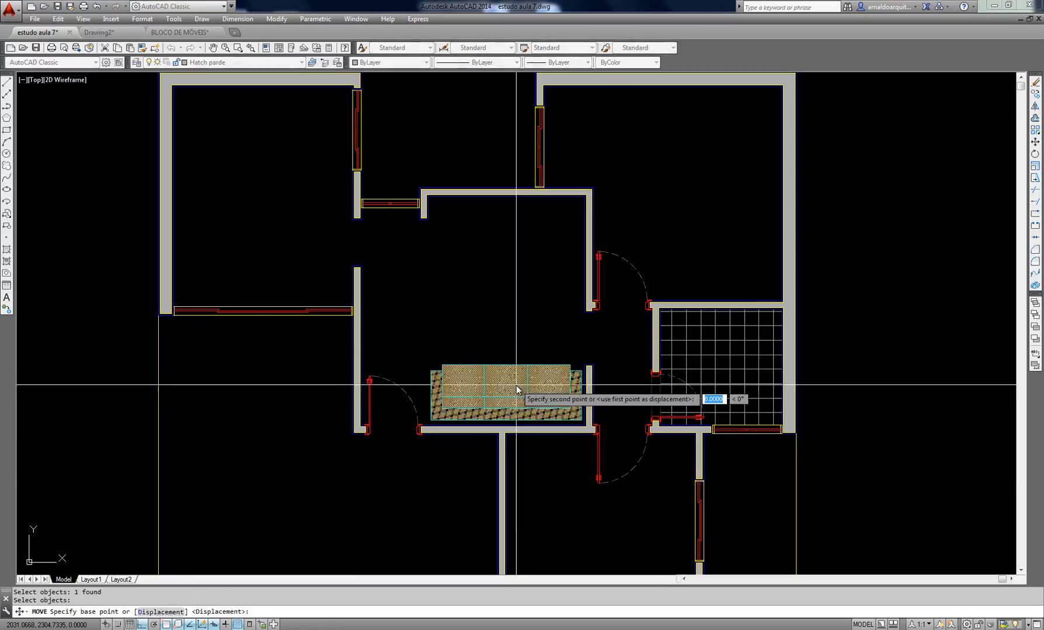
{"action": "left_click", "coordinate": [517, 386]}
{"action": "left_click", "coordinate": [519, 277]}
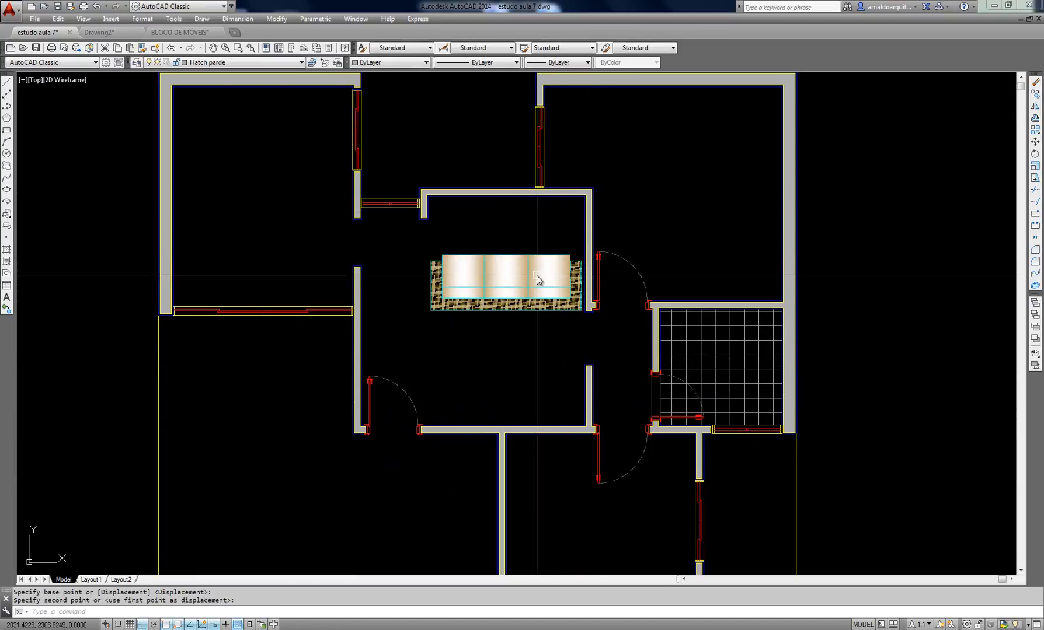
{"action": "key", "text": "Escape"}
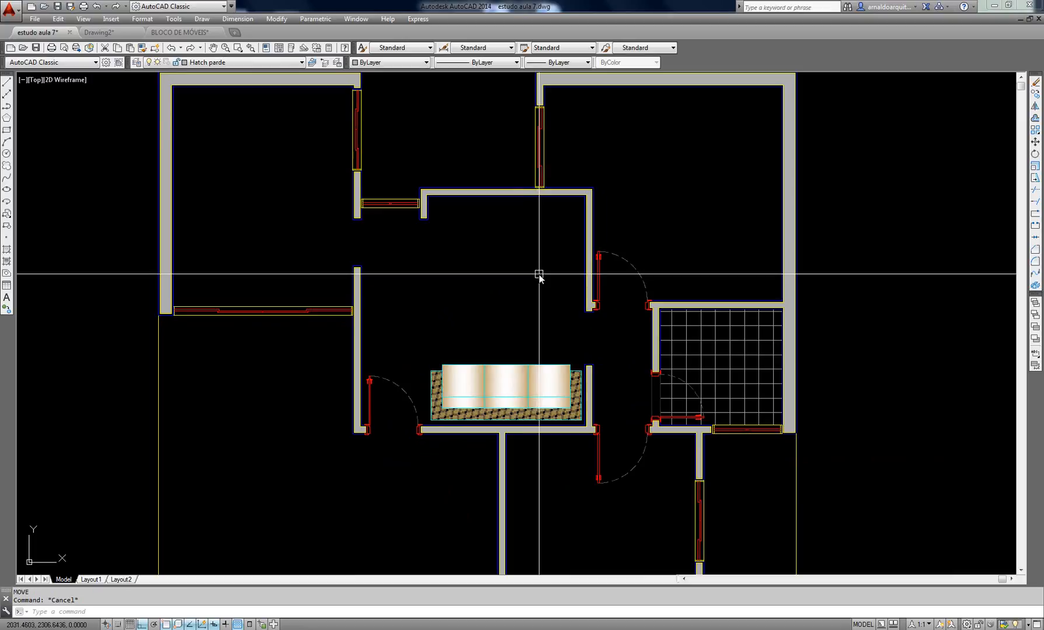
Switch to the BLOCO DE MÓVEIS drawing and look through the furniture library for the beds in the Camas - 1.80m row
{"action": "scroll", "coordinate": [518, 334], "scroll_direction": "down", "scroll_amount": 3}
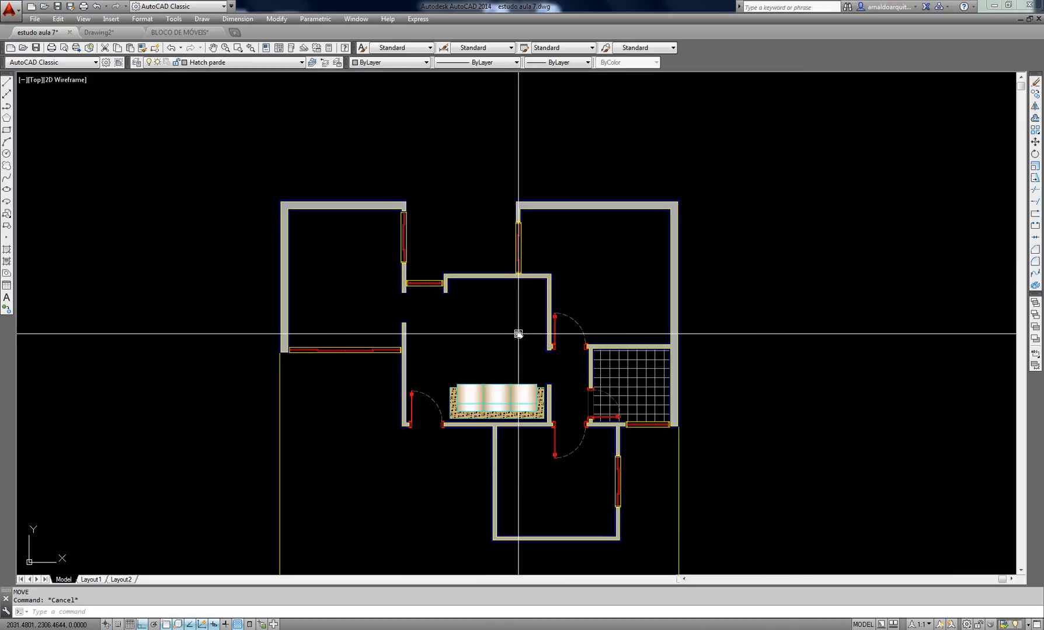
{"action": "middle_click_drag", "start_coordinate": [518, 334], "coordinate": [431, 287]}
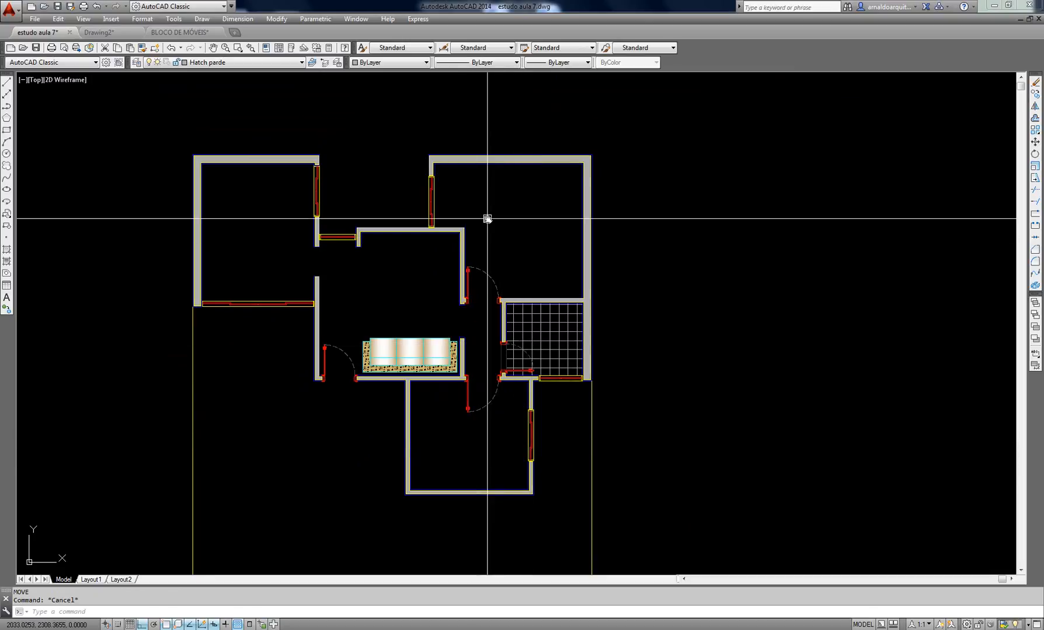
{"action": "key", "text": "ctrl+Page_Down"}
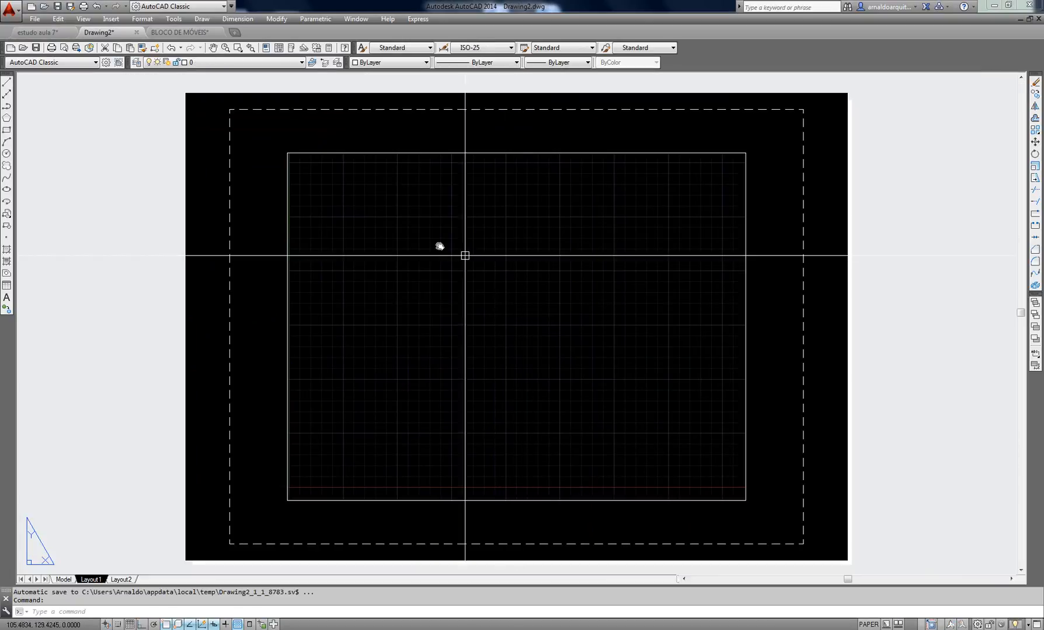
{"action": "key", "text": "ctrl+Tab"}
{"action": "key", "text": "Escape"}
{"action": "scroll", "coordinate": [682, 378], "scroll_direction": "down", "scroll_amount": 4}
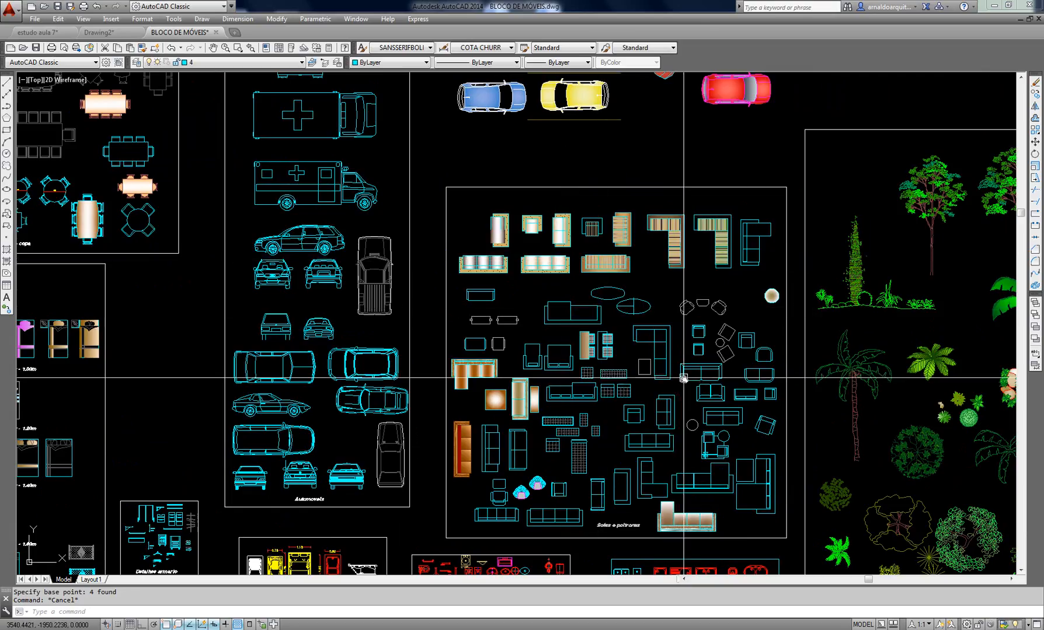
{"action": "middle_click_drag", "start_coordinate": [683, 378], "coordinate": [373, 191]}
{"action": "scroll", "coordinate": [370, 190], "scroll_direction": "down", "scroll_amount": 2}
{"action": "middle_click_drag", "start_coordinate": [598, 422], "coordinate": [123, 303]}
{"action": "mouse_move", "coordinate": [300, 341]}
{"action": "middle_mouse_down"}
{"action": "mouse_move", "coordinate": [304, 350]}
{"action": "mouse_move", "coordinate": [399, 304]}
{"action": "mouse_move", "coordinate": [610, 317]}
{"action": "mouse_move", "coordinate": [570, 285]}
{"action": "middle_mouse_up"}
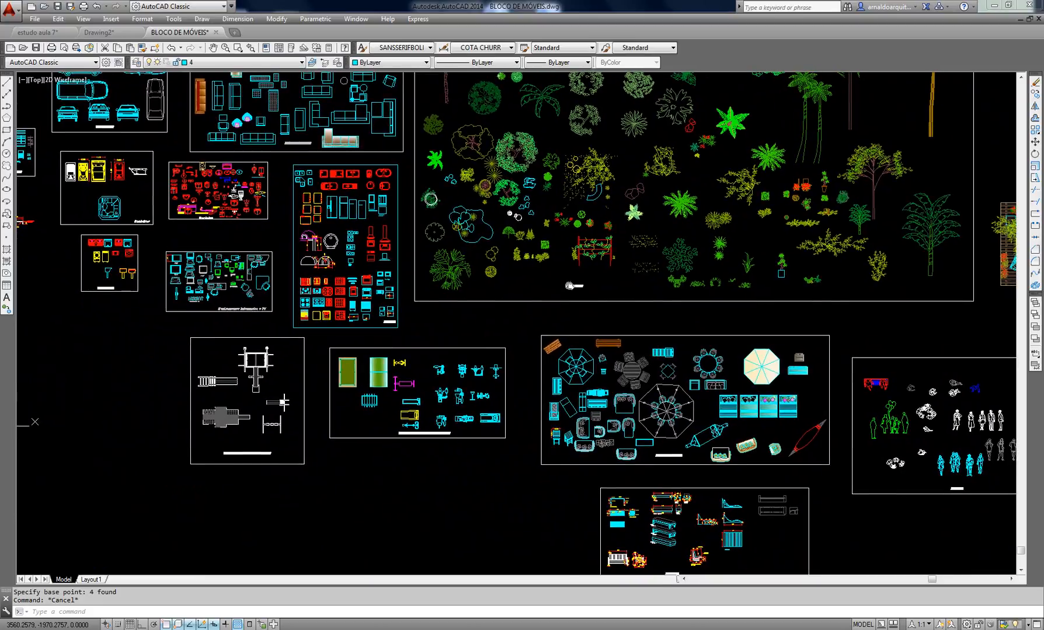
{"action": "middle_click_drag", "start_coordinate": [200, 229], "coordinate": [555, 391]}
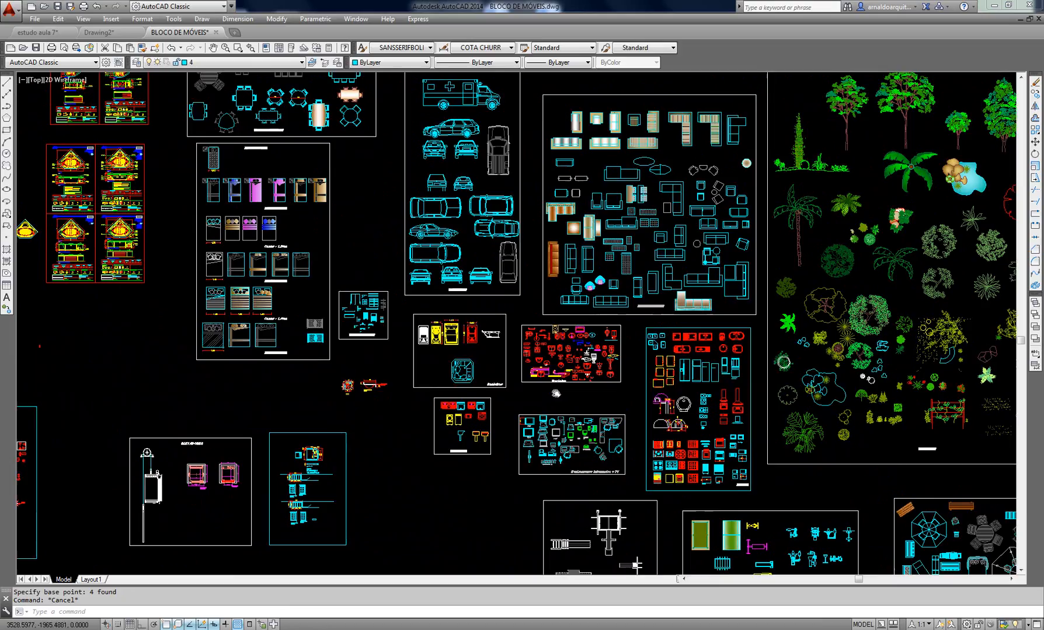
{"action": "scroll", "coordinate": [258, 239], "scroll_direction": "up", "scroll_amount": 2}
{"action": "scroll", "coordinate": [310, 324], "scroll_direction": "up", "scroll_amount": 2}
{"action": "middle_click_drag", "start_coordinate": [326, 437], "coordinate": [415, 438]}
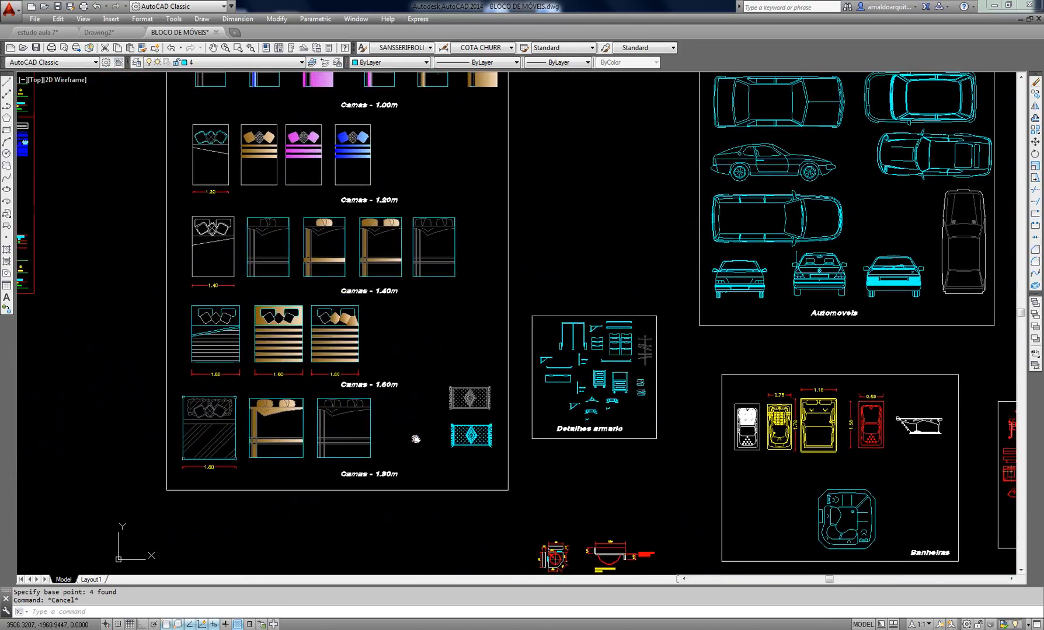
{"action": "scroll", "coordinate": [381, 485], "scroll_direction": "up", "scroll_amount": 2}
{"action": "scroll", "coordinate": [287, 348], "scroll_direction": "up", "scroll_amount": 2}
{"action": "mouse_move", "coordinate": [287, 348]}
{"action": "middle_mouse_down"}
{"action": "mouse_move", "coordinate": [524, 333]}
{"action": "mouse_move", "coordinate": [561, 268]}
{"action": "middle_mouse_up"}
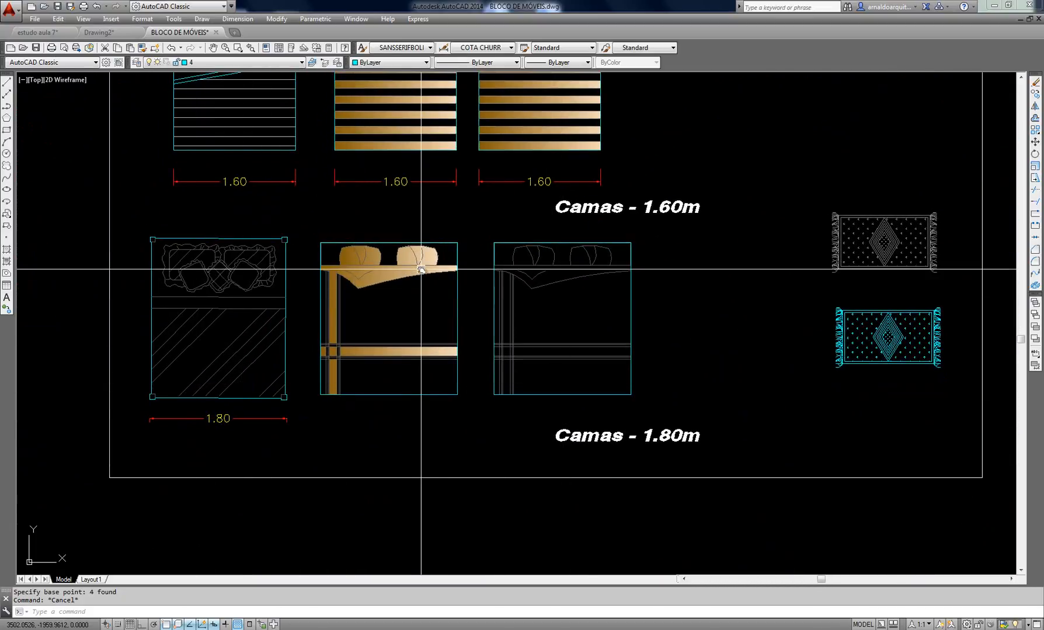
Select the golden 1.80 m bed and a striped 1.60 m bed in turn to inspect their pieces, clearing each selection
{"action": "left_click", "coordinate": [454, 226]}
{"action": "left_click", "coordinate": [390, 318]}
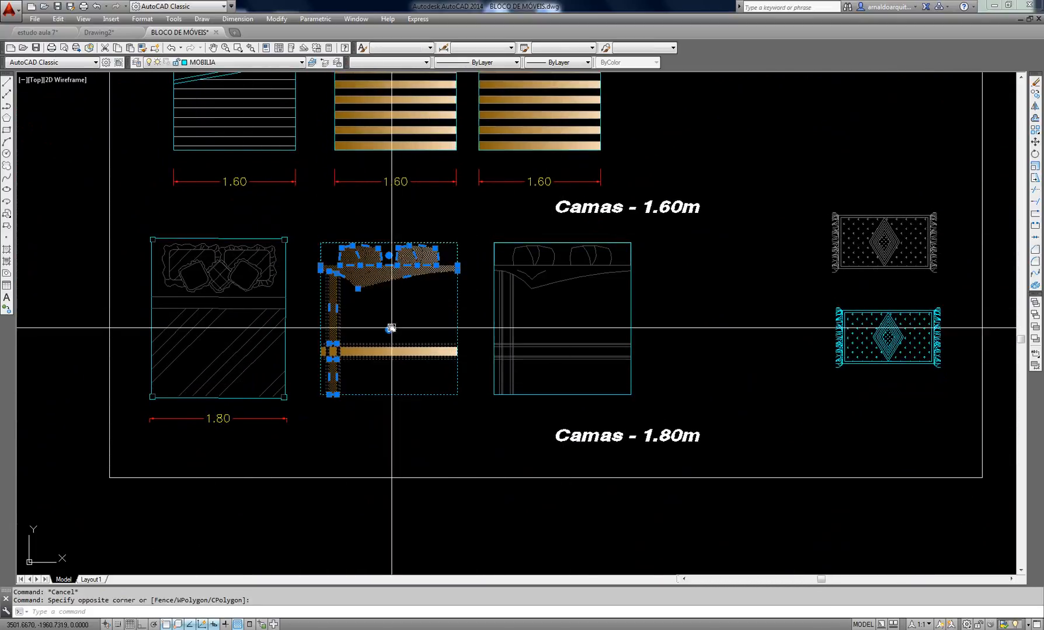
{"action": "scroll", "coordinate": [392, 281], "scroll_direction": "up", "scroll_amount": 1}
{"action": "key", "text": "Escape"}
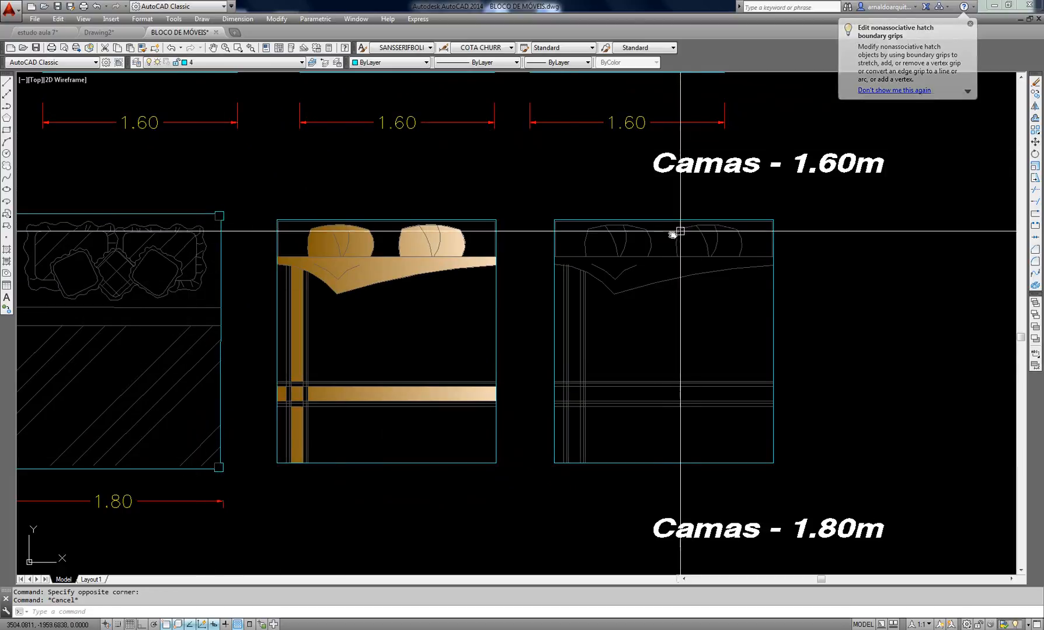
{"action": "middle_click_drag", "start_coordinate": [477, 273], "coordinate": [510, 286]}
{"action": "scroll", "coordinate": [510, 287], "scroll_direction": "down", "scroll_amount": 1}
{"action": "left_click", "coordinate": [541, 228]}
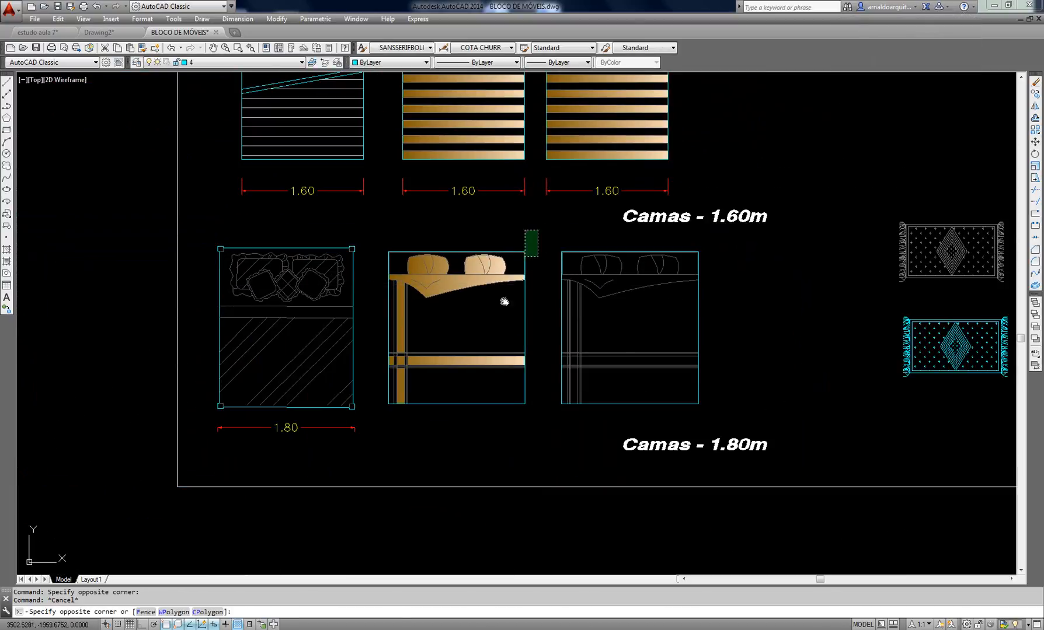
{"action": "left_click", "coordinate": [389, 422]}
{"action": "key", "text": "Escape"}
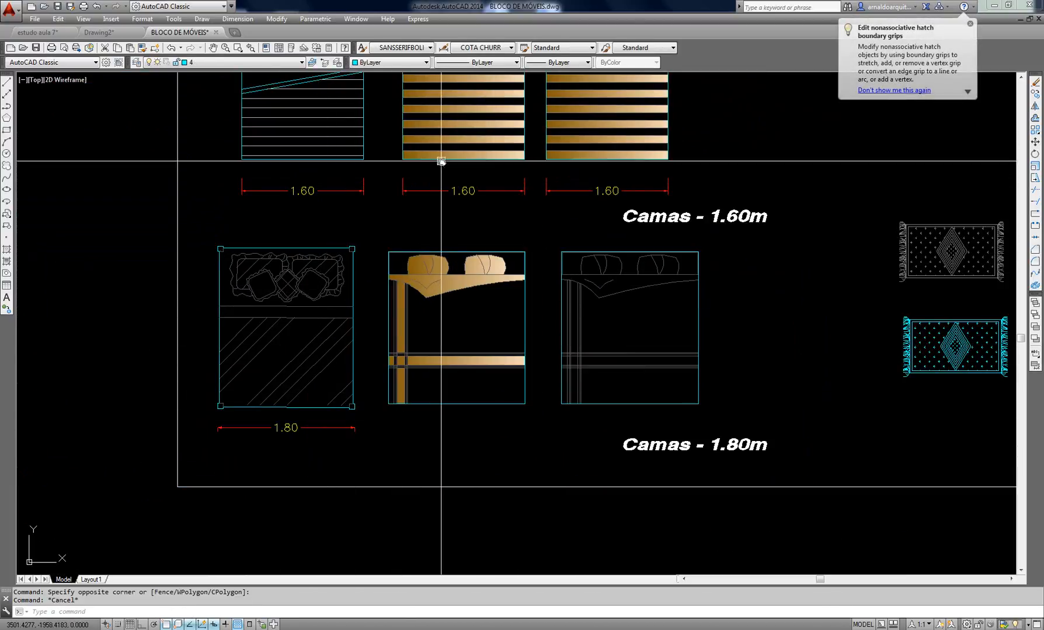
{"action": "left_click", "coordinate": [583, 171]}
{"action": "left_click", "coordinate": [573, 156]}
{"action": "key", "text": "Escape"}
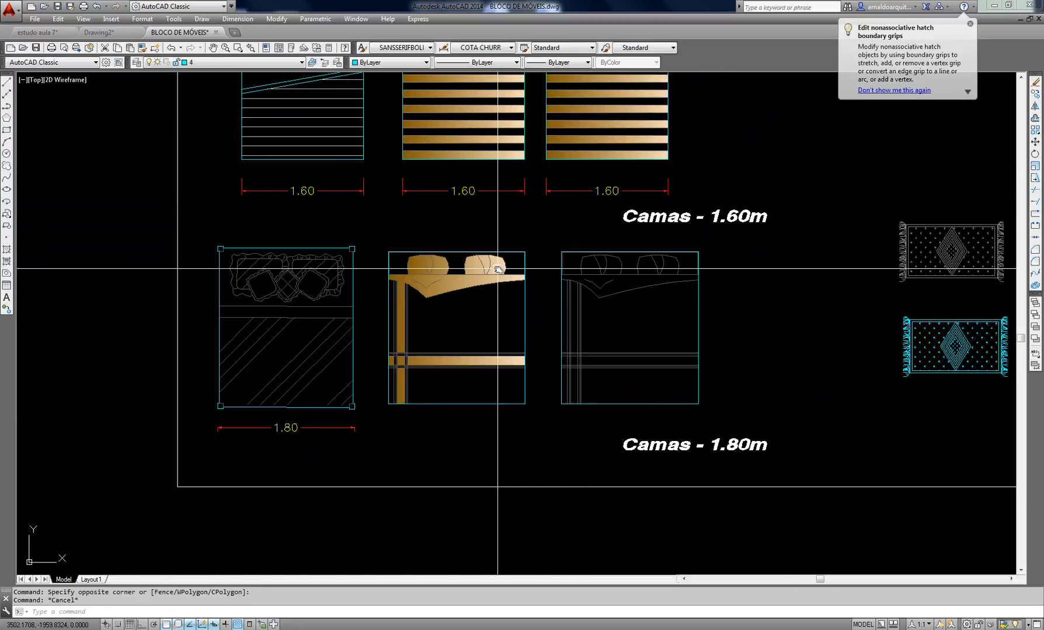
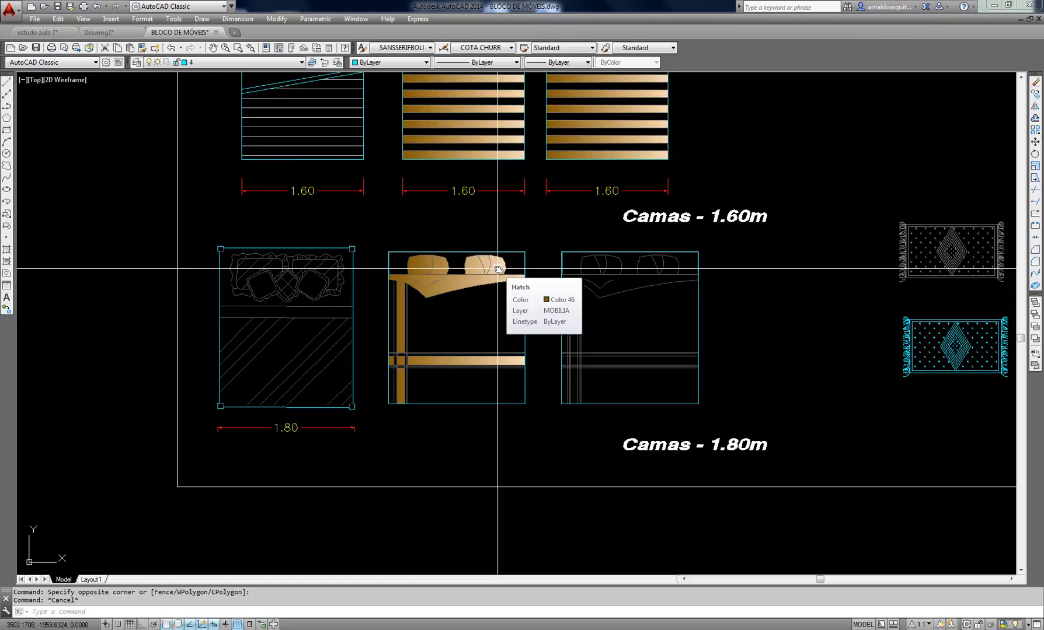
{"action": "left_click", "coordinate": [529, 230]}
{"action": "left_click", "coordinate": [380, 421]}
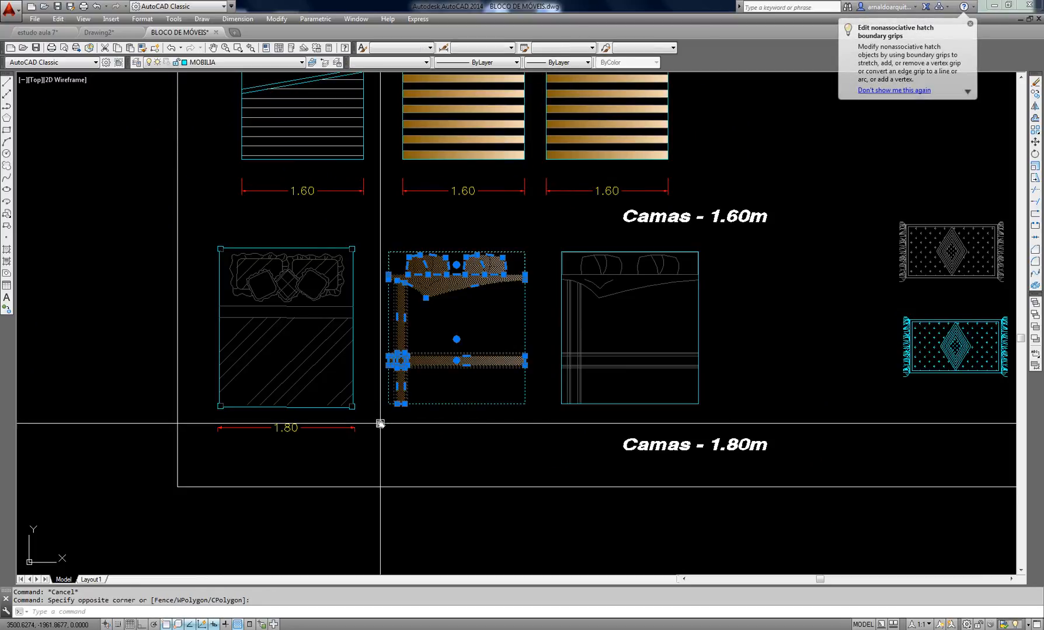
{"action": "key", "text": "ctrl+shift+s"}
{"action": "key", "text": "Escape"}
{"action": "key", "text": "Escape"}
{"action": "key", "text": "Escape"}
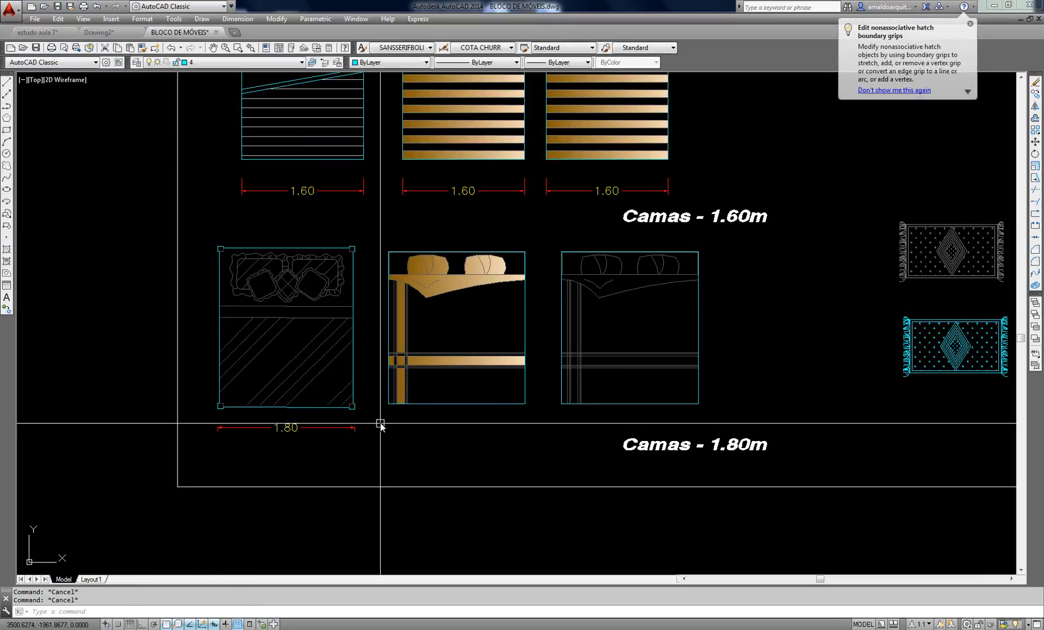
Copy all objects of the golden bed in the Camas - 1.80m row, using its upper-left corner as base point
{"action": "key", "text": "ctrl+shift+c"}
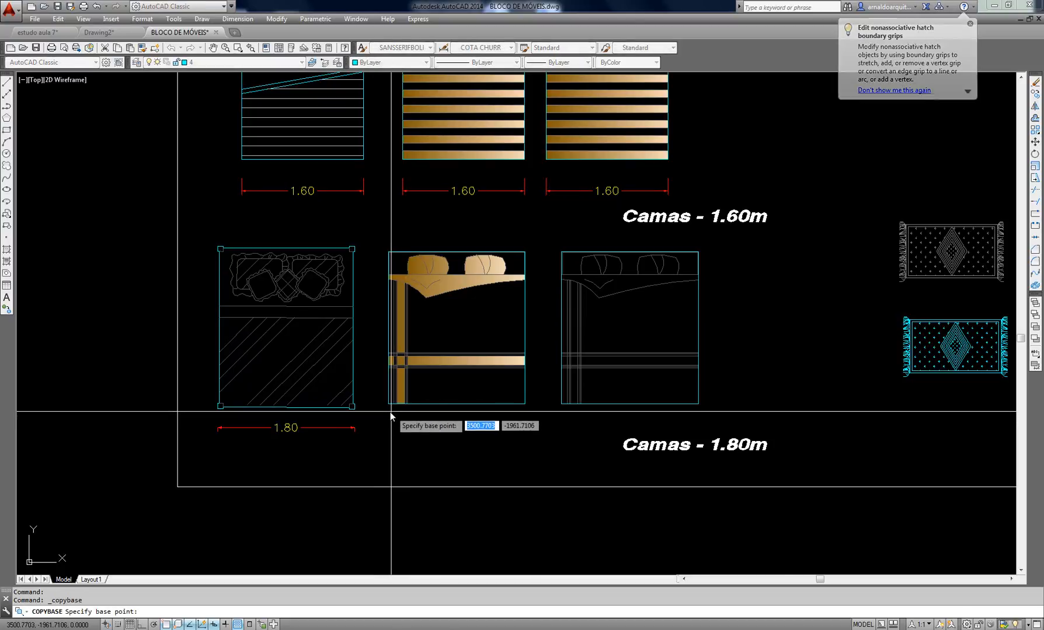
{"action": "left_click", "coordinate": [388, 253]}
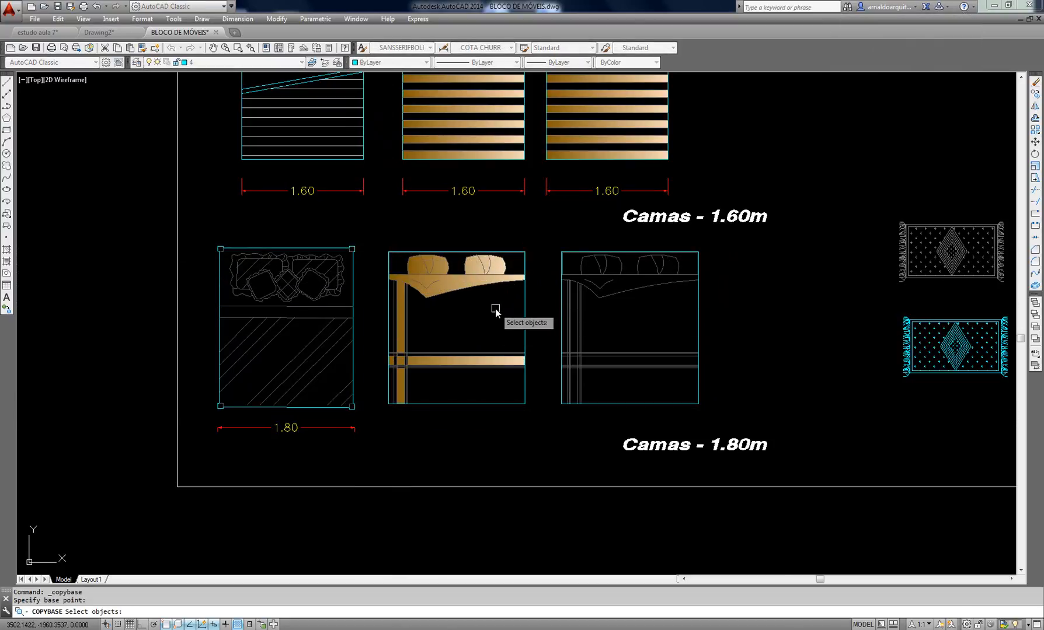
{"action": "left_click", "coordinate": [388, 407]}
{"action": "key", "text": "Return"}
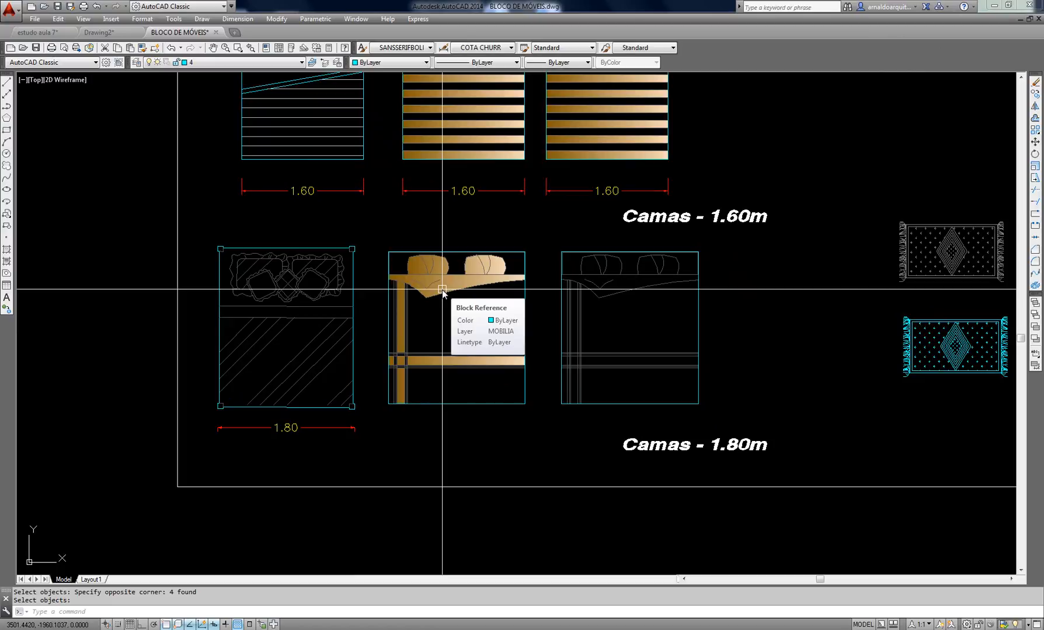
Switch to the estudo aula 7 drawing and paste the golden bed in the upper-right bedroom, just below its top wall
{"action": "key", "text": "ctrl+Tab"}
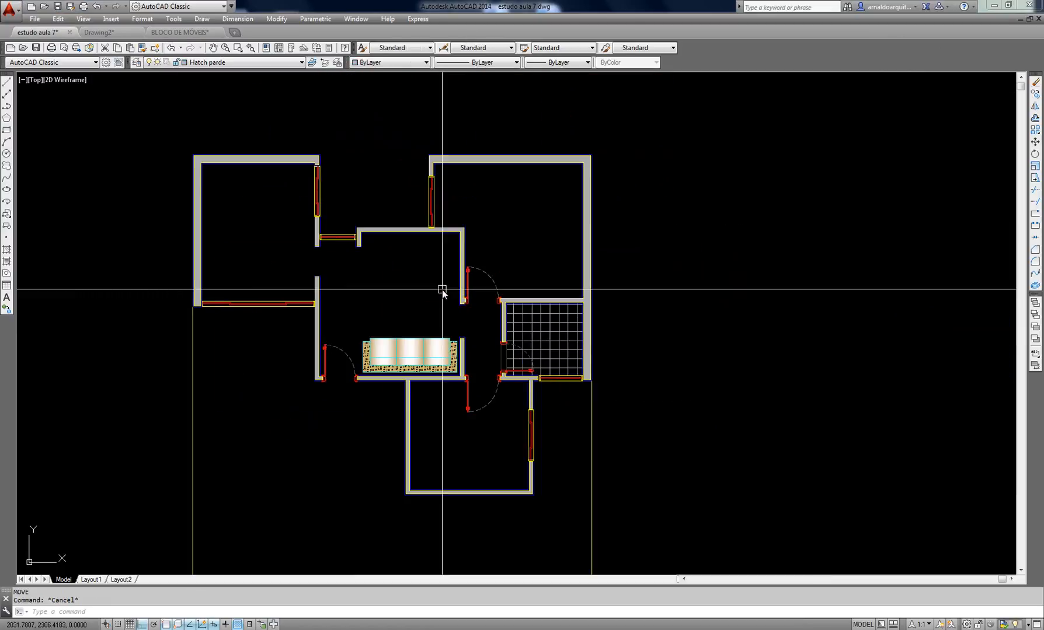
{"action": "key", "text": "ctrl+v"}
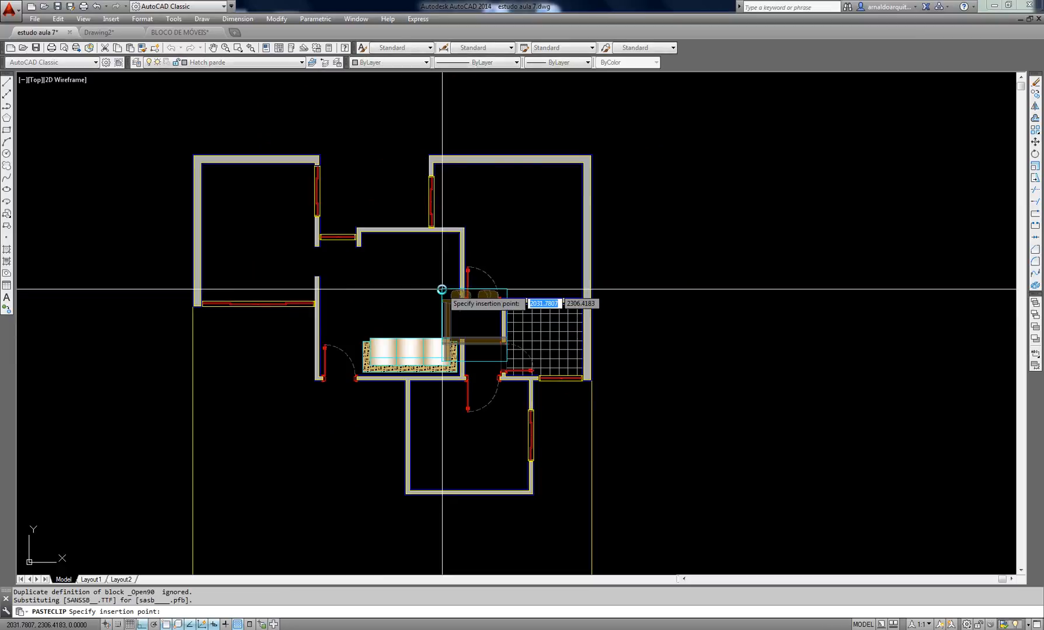
{"action": "left_click", "coordinate": [482, 174]}
{"action": "scroll", "coordinate": [479, 174], "scroll_direction": "up", "scroll_amount": 2}
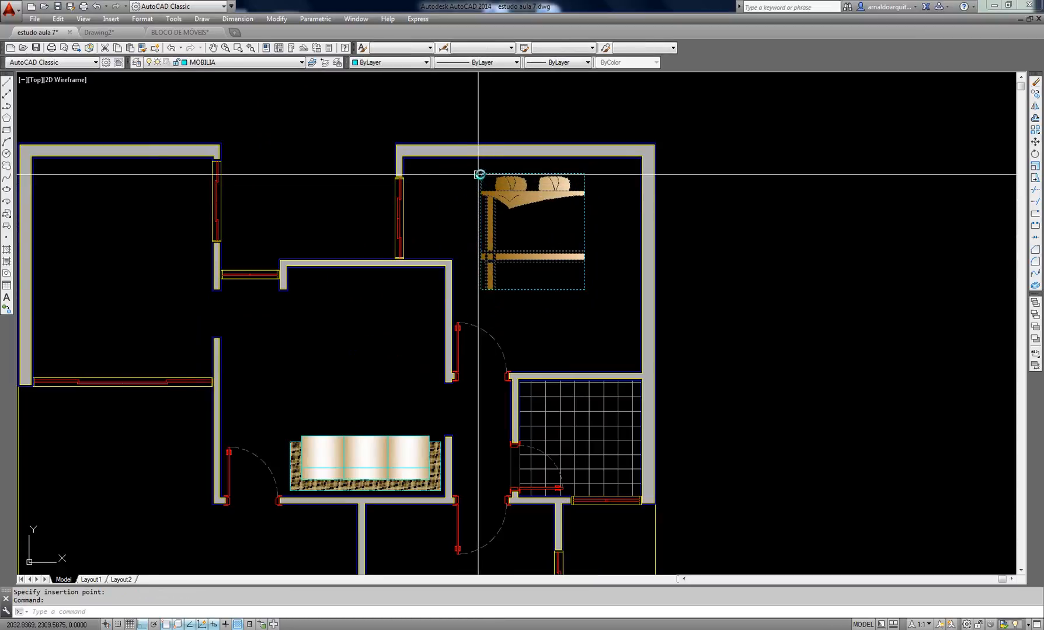
{"action": "scroll", "coordinate": [518, 177], "scroll_direction": "up", "scroll_amount": 4}
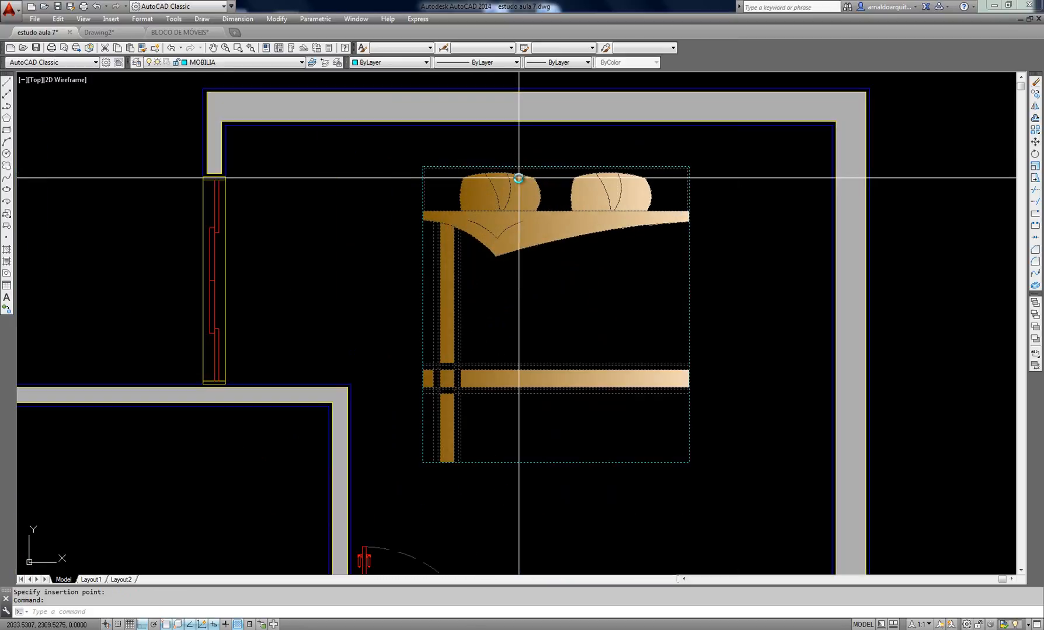
{"action": "scroll", "coordinate": [518, 193], "scroll_direction": "down", "scroll_amount": 1}
{"action": "key", "text": "Escape"}
Move the bed's outline and headboard pieces straight up against the inner face of the bedroom's top wall
{"action": "scroll", "coordinate": [514, 231], "scroll_direction": "up", "scroll_amount": 1}
{"action": "type", "text": "m"}
{"action": "key", "text": "Return"}
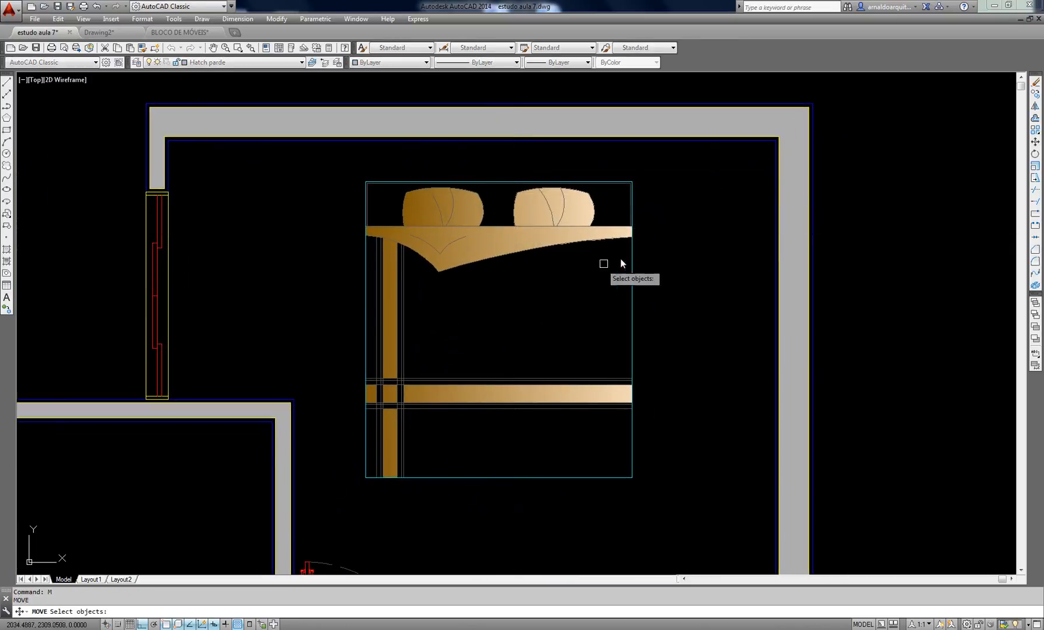
{"action": "left_click", "coordinate": [592, 257]}
{"action": "left_click", "coordinate": [475, 240]}
{"action": "key", "text": "Return"}
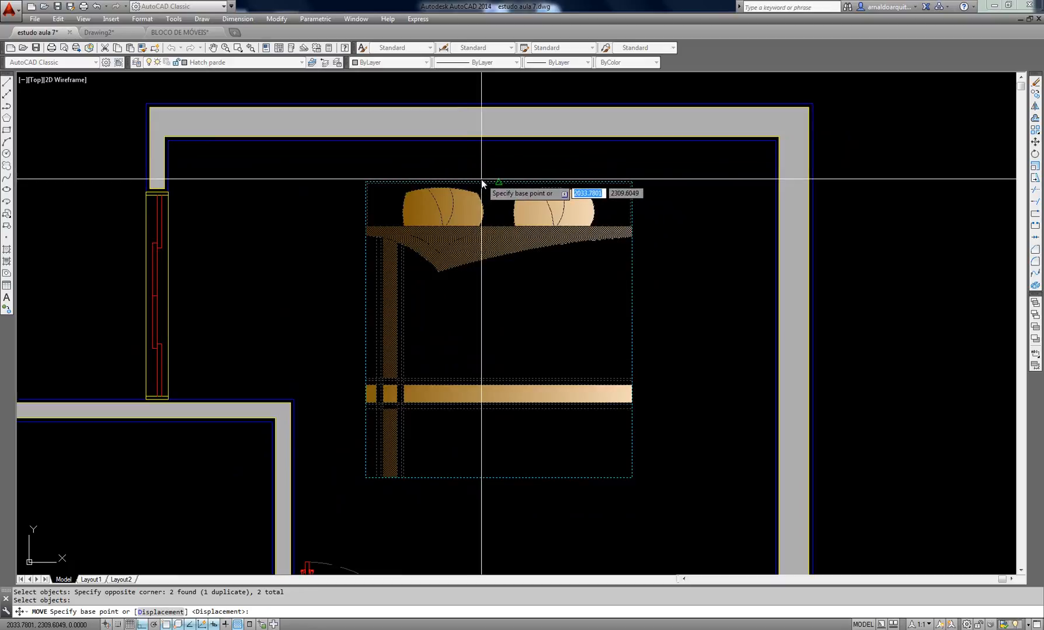
{"action": "left_click", "coordinate": [483, 181]}
{"action": "left_click", "coordinate": [500, 144]}
{"action": "key", "text": "Return"}
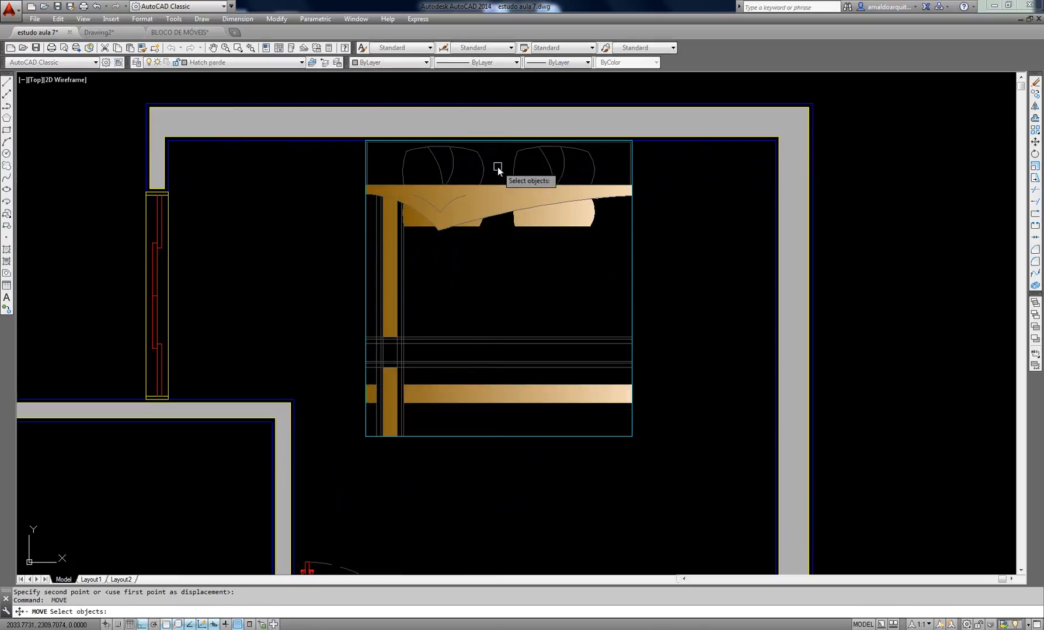
{"action": "left_click", "coordinate": [497, 168]}
{"action": "left_click", "coordinate": [470, 182]}
{"action": "key", "text": "Return"}
{"action": "key", "text": "Escape"}
Measure the horizontal gap between the bedroom's inner wall corner and the near side of the bed
{"action": "scroll", "coordinate": [591, 208], "scroll_direction": "down", "scroll_amount": 5}
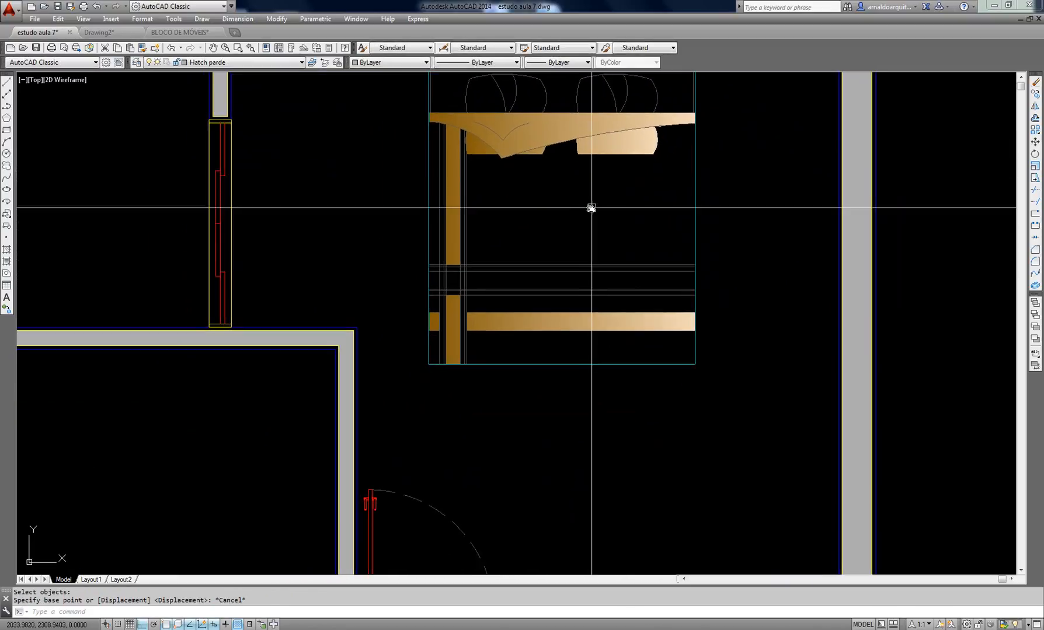
{"action": "middle_click_drag", "start_coordinate": [565, 262], "coordinate": [584, 241]}
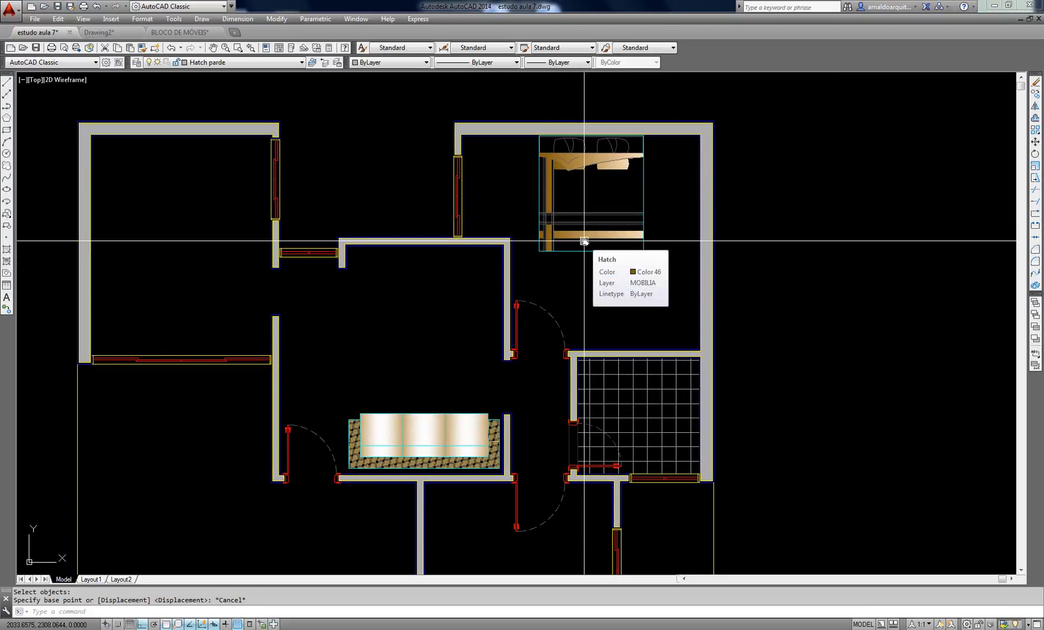
{"action": "scroll", "coordinate": [589, 189], "scroll_direction": "up", "scroll_amount": 2}
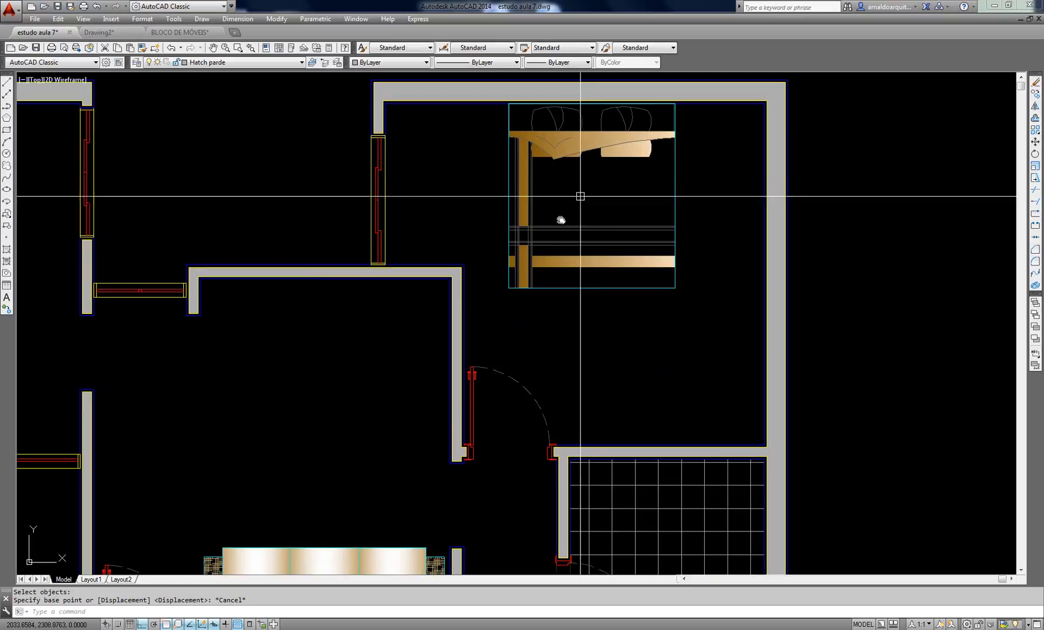
{"action": "scroll", "coordinate": [491, 270], "scroll_direction": "up", "scroll_amount": 2}
{"action": "middle_click_drag", "start_coordinate": [466, 319], "coordinate": [447, 354]}
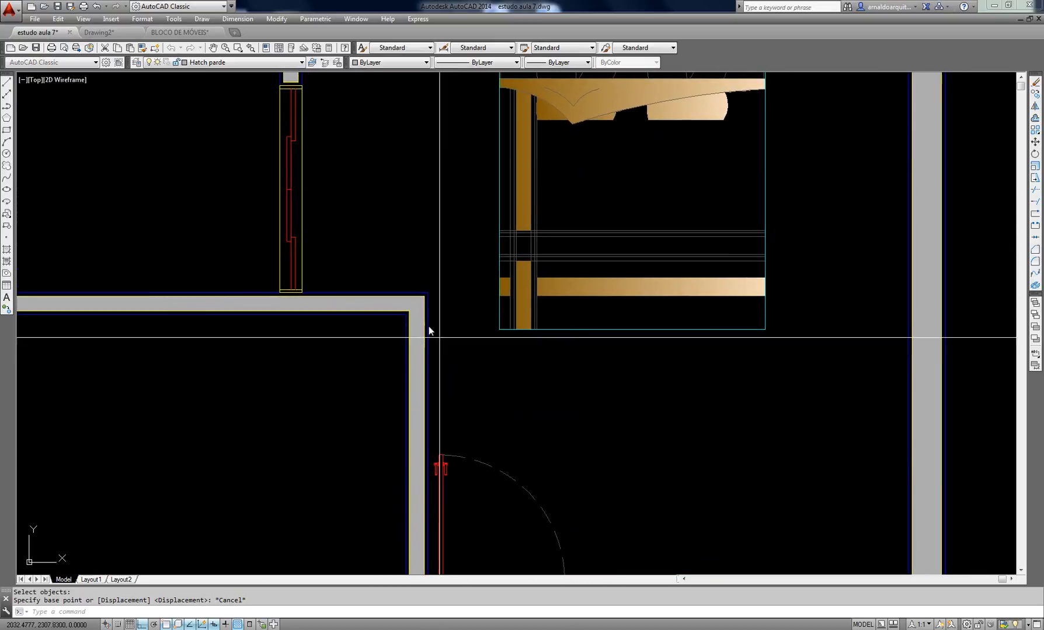
{"action": "type", "text": "DI"}
{"action": "key", "text": "Return"}
{"action": "left_click", "coordinate": [428, 293]}
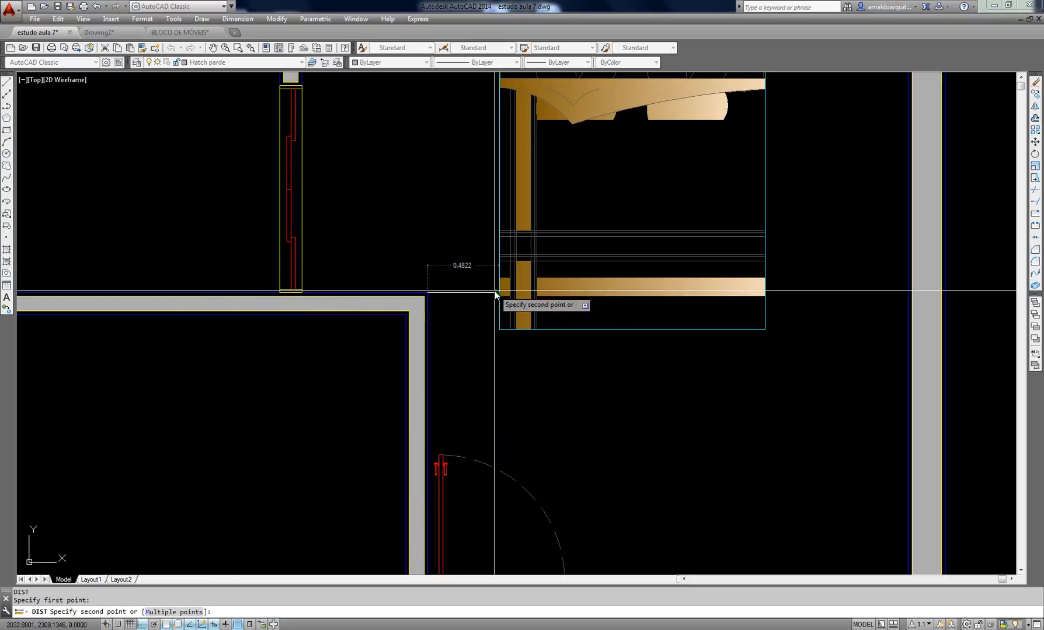
{"action": "left_click", "coordinate": [494, 294]}
{"action": "middle_click_drag", "start_coordinate": [468, 338], "coordinate": [456, 347]}
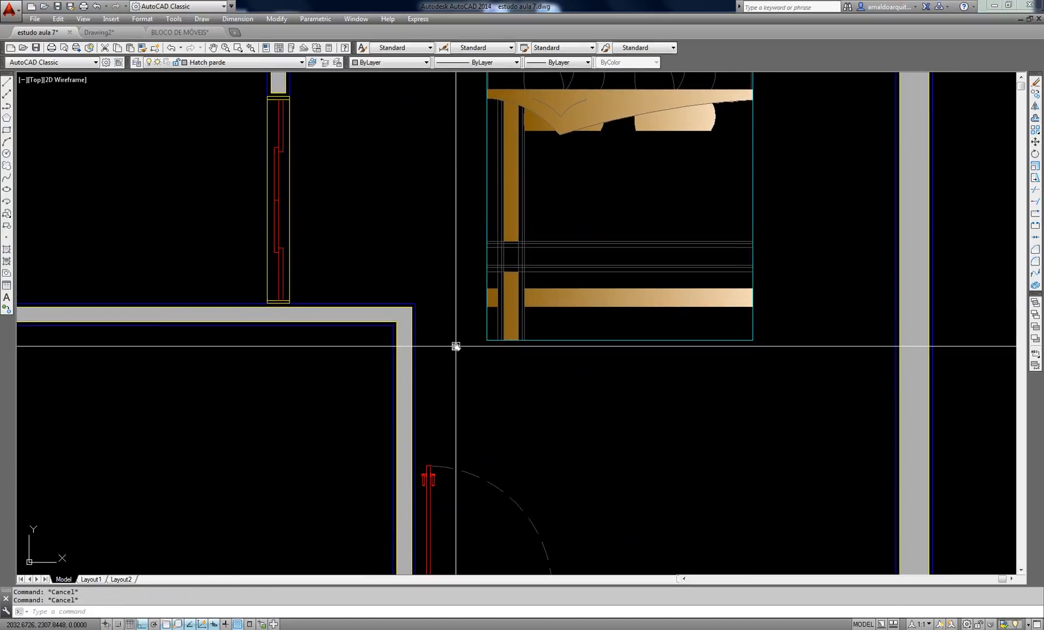
Draw a helper circle with radius 0.4 centred on the finish-line corner of the wall beside the bed
{"action": "type", "text": "C"}
{"action": "key", "text": "Return"}
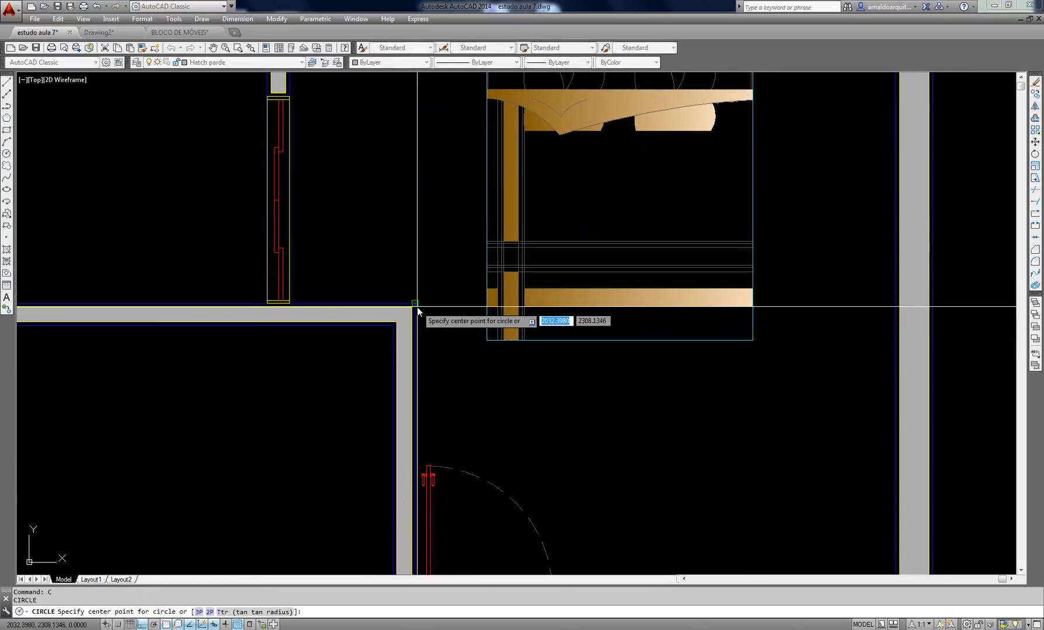
{"action": "left_click", "coordinate": [414, 304]}
{"action": "type", "text": ".4"}
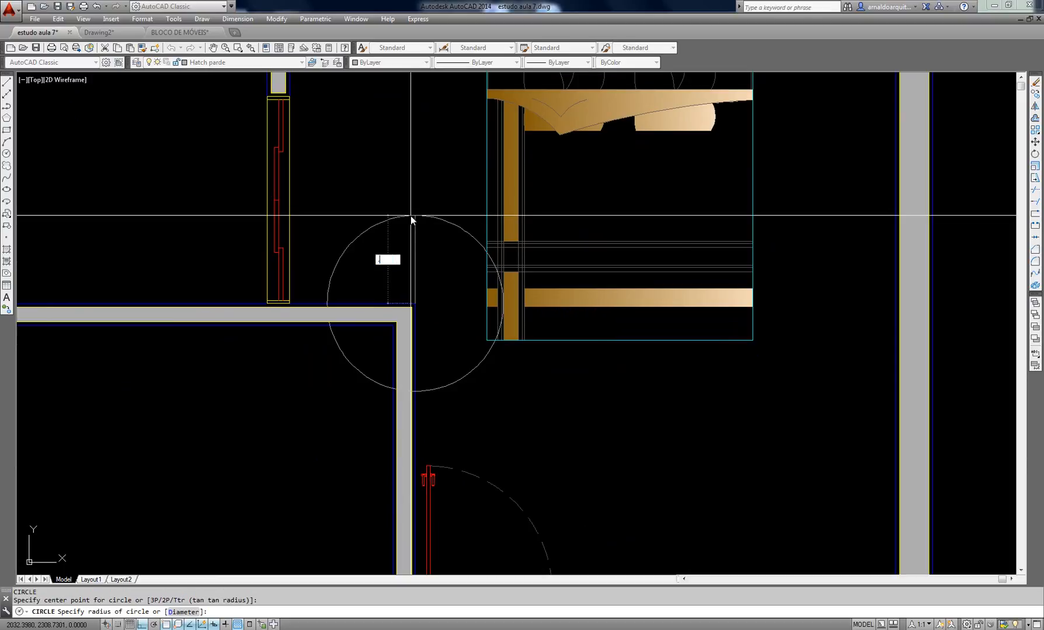
{"action": "key", "text": "Return"}
{"action": "key", "text": "Escape"}
Move the bed outline horizontally toward the wall corner until its side touches the circle's nearest quadrant
{"action": "scroll", "coordinate": [499, 301], "scroll_direction": "up", "scroll_amount": 4}
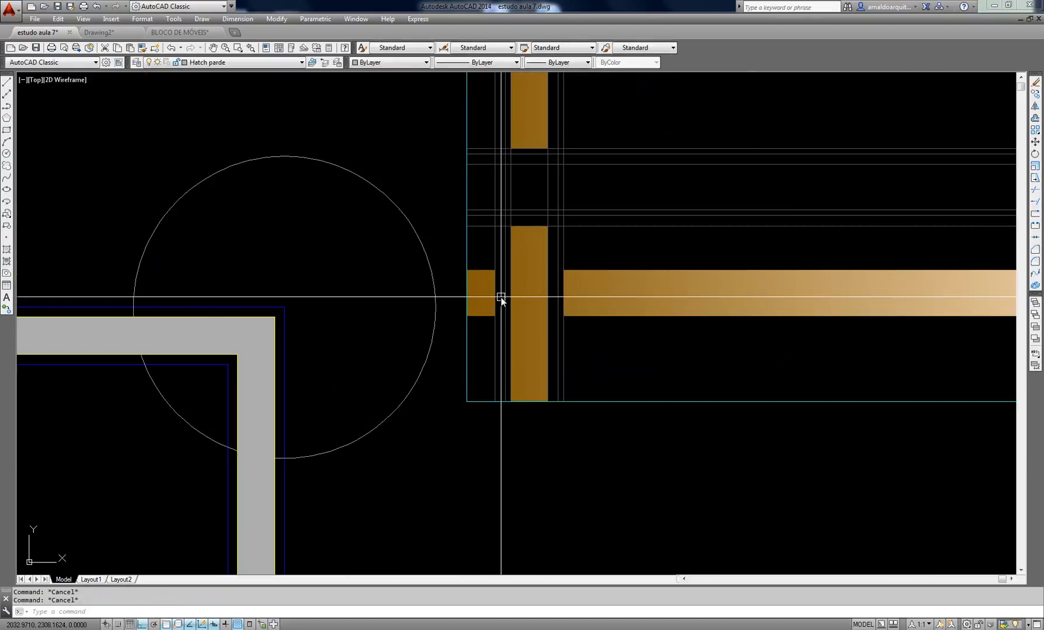
{"action": "left_click", "coordinate": [488, 409]}
{"action": "key", "text": "Return"}
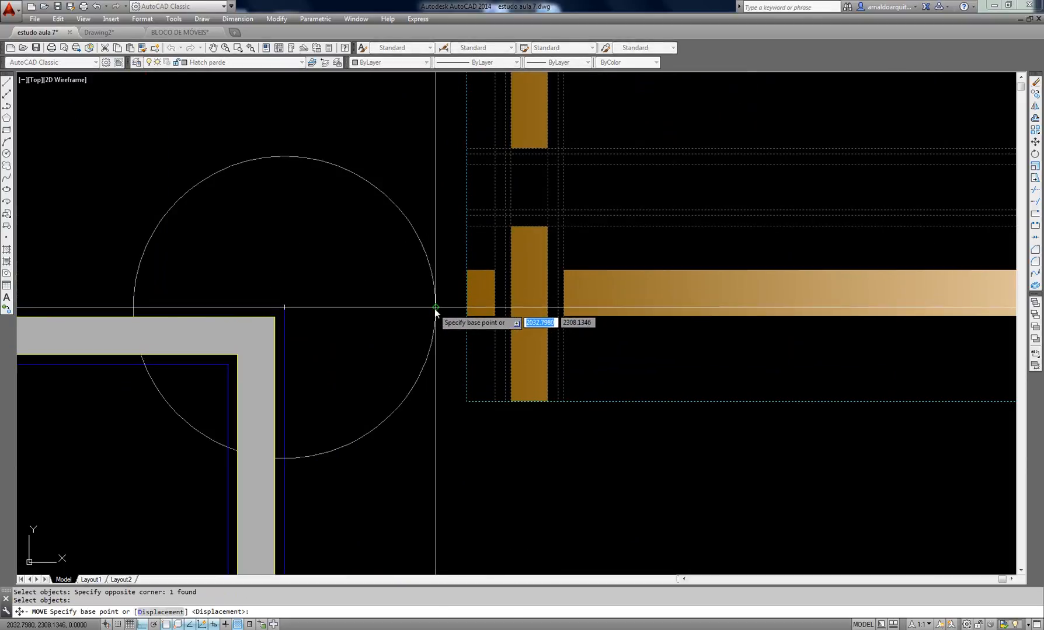
{"action": "left_click", "coordinate": [466, 308]}
{"action": "left_click", "coordinate": [435, 308]}
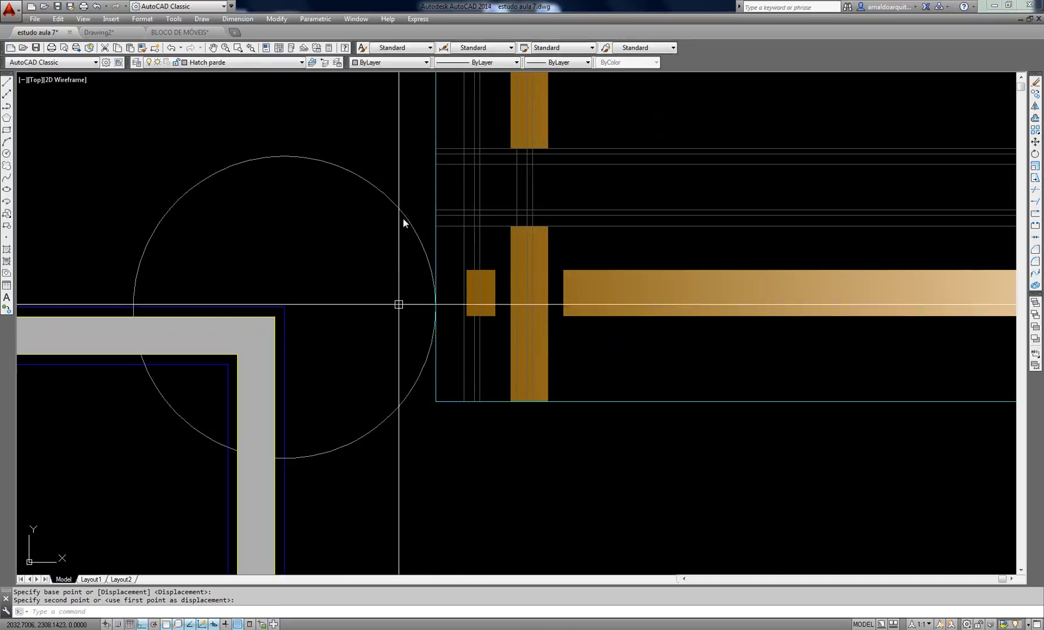
Delete the helper circle at the wall corner
{"action": "key", "text": "Escape"}
{"action": "left_click", "coordinate": [408, 187]}
{"action": "left_click", "coordinate": [353, 236]}
{"action": "key", "text": "Delete"}
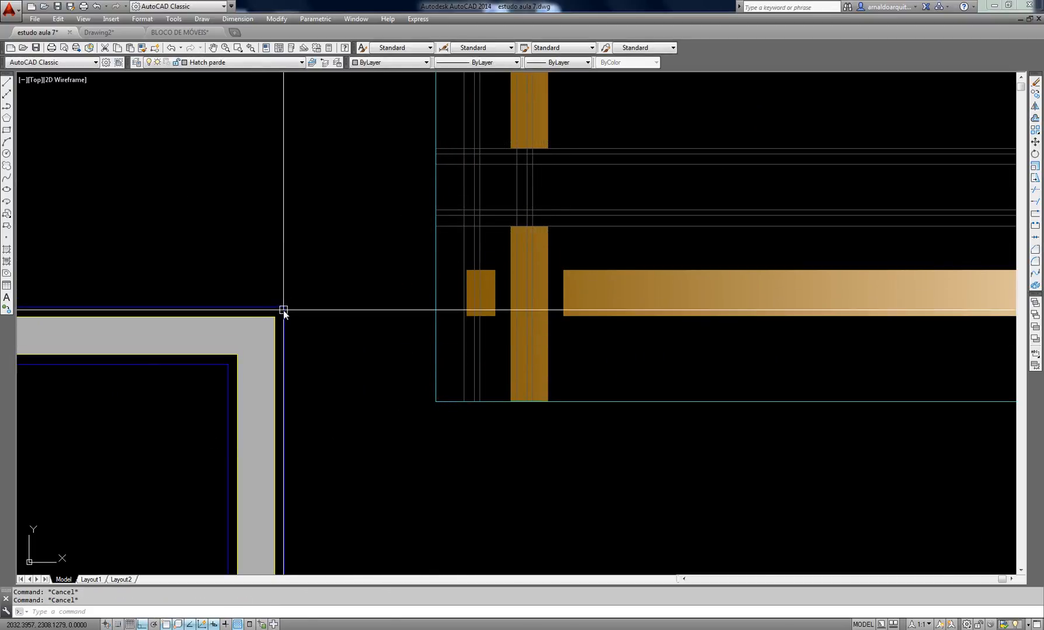
Measure the gap from the wall corner to the bed, and the bed's width along its foot edge
{"action": "type", "text": "di"}
{"action": "key", "text": "Return"}
{"action": "left_click", "coordinate": [284, 308]}
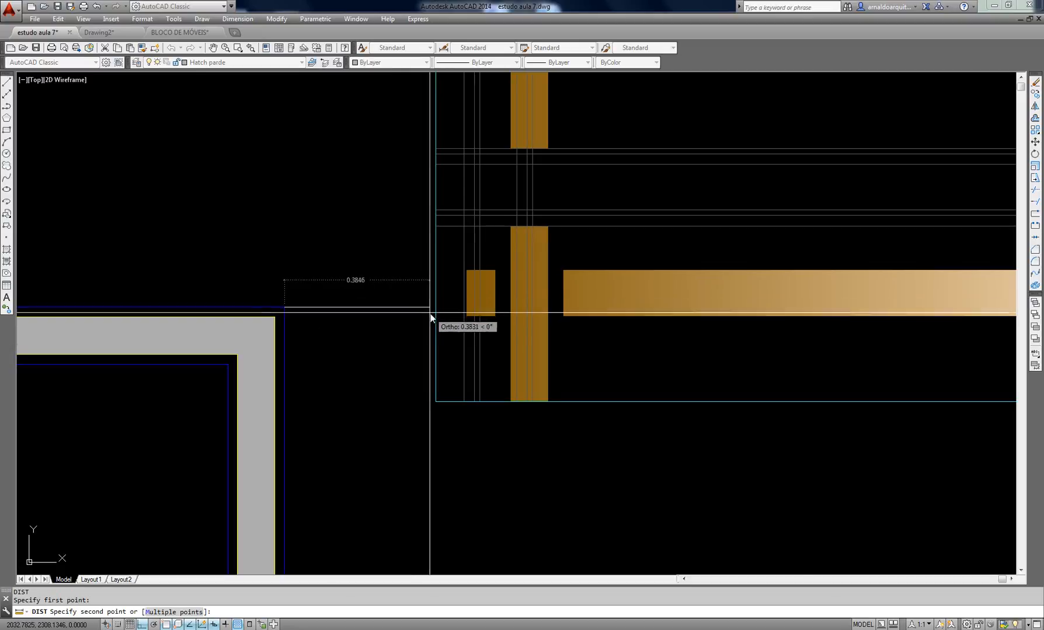
{"action": "left_click", "coordinate": [434, 314]}
{"action": "middle_click_drag", "start_coordinate": [524, 381], "coordinate": [372, 362]}
{"action": "key", "text": "Return"}
{"action": "left_click", "coordinate": [284, 383]}
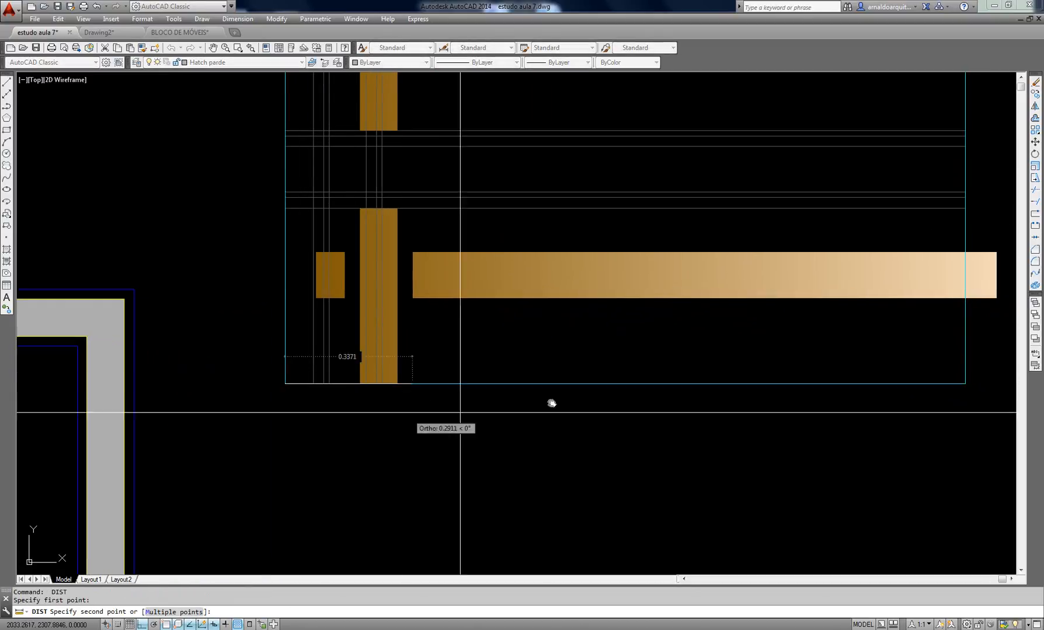
{"action": "scroll", "coordinate": [710, 413], "scroll_direction": "down", "scroll_amount": 2}
{"action": "left_click", "coordinate": [869, 400]}
{"action": "middle_click_drag", "start_coordinate": [613, 396], "coordinate": [462, 416]}
{"action": "scroll", "coordinate": [517, 293], "scroll_direction": "down", "scroll_amount": 3}
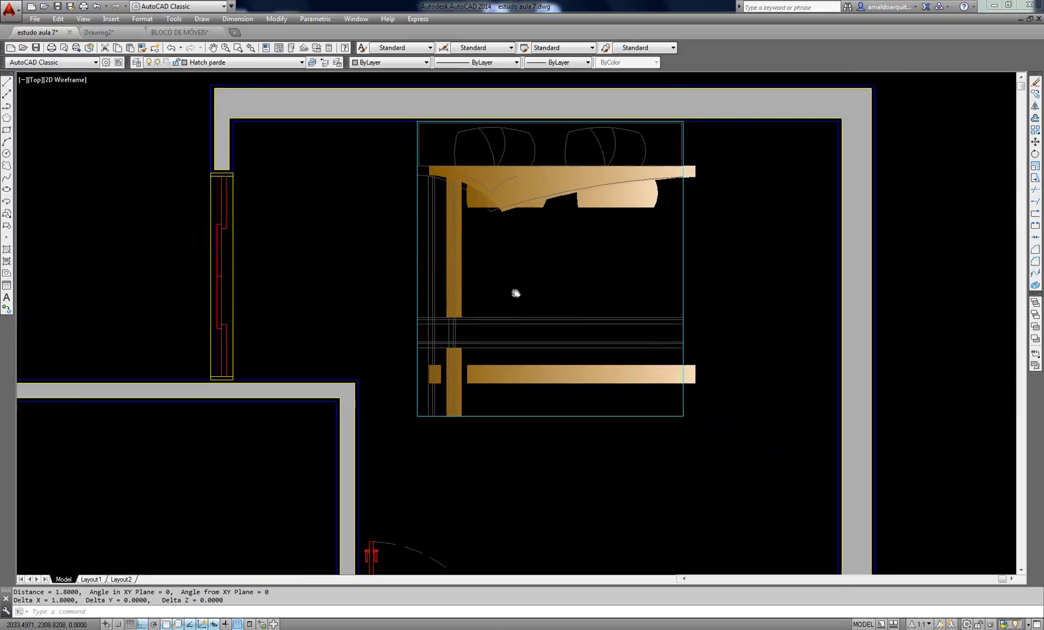
{"action": "key", "text": "Escape"}
{"action": "key", "text": "Escape"}
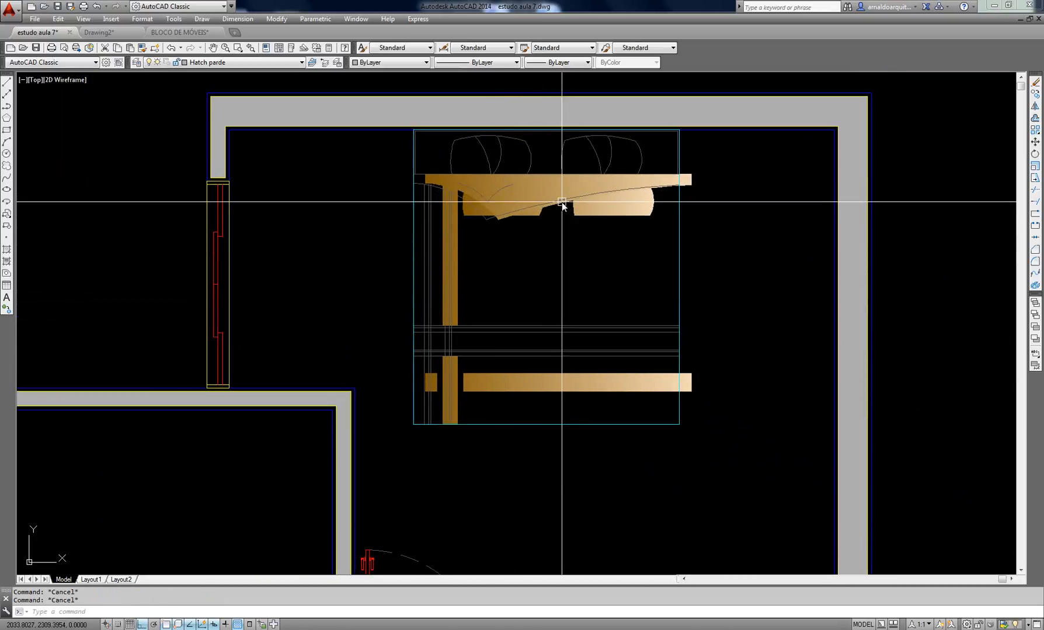
Undo the circle deletion and the horizontal move of the bed outline
{"action": "type", "text": "u"}
{"action": "key", "text": "Return"}
{"action": "scroll", "coordinate": [601, 274], "scroll_direction": "up", "scroll_amount": 4}
{"action": "type", "text": "u"}
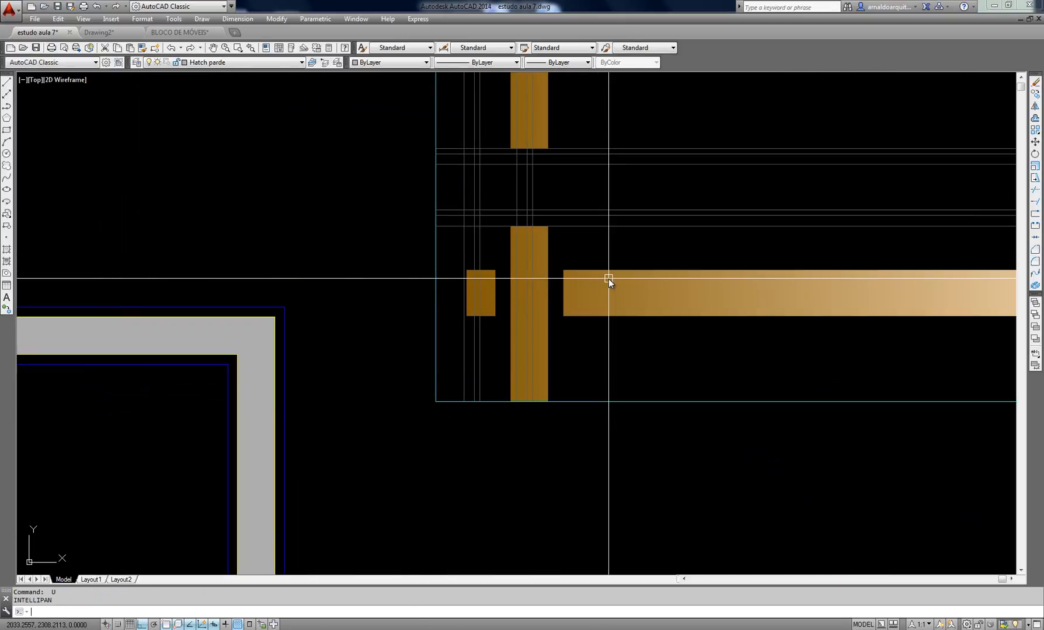
{"action": "key", "text": "Return"}
{"action": "scroll", "coordinate": [609, 278], "scroll_direction": "down", "scroll_amount": 5}
{"action": "key", "text": "Escape"}
{"action": "key", "text": "Escape"}
Define a block named cama from all the bed's objects, using the bed's upper-left corner as base point
{"action": "scroll", "coordinate": [611, 292], "scroll_direction": "up", "scroll_amount": 3}
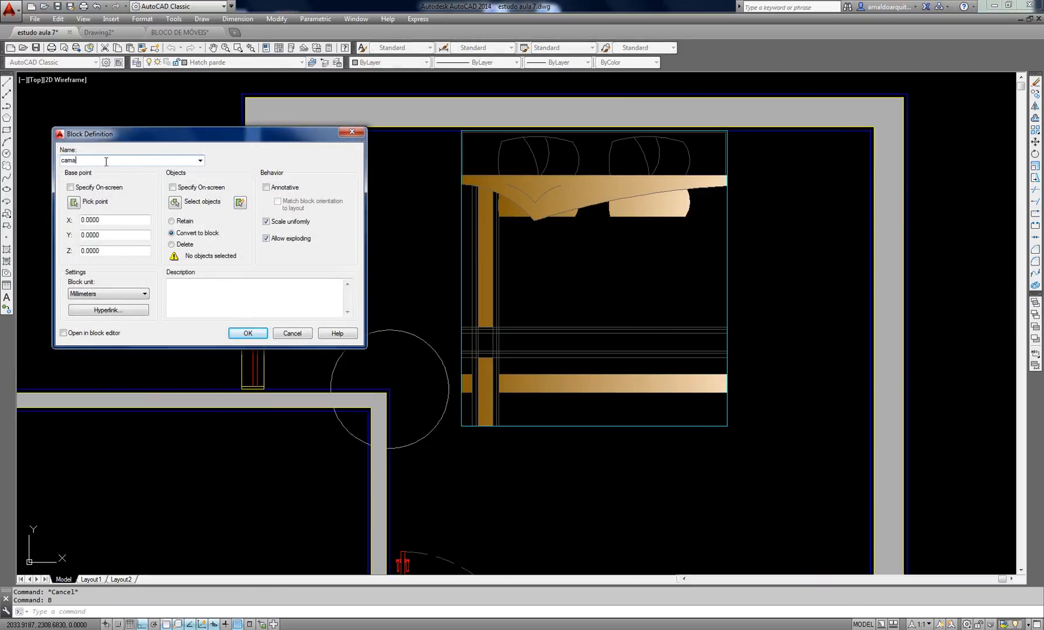
{"action": "left_click", "coordinate": [174, 202]}
{"action": "left_click", "coordinate": [435, 80]}
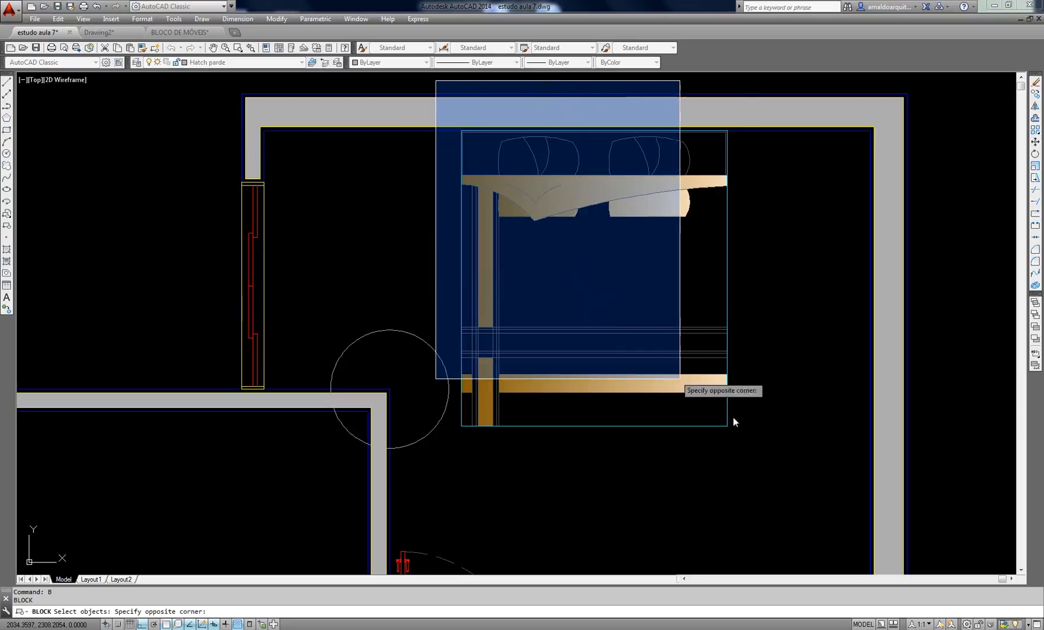
{"action": "left_click", "coordinate": [805, 461]}
{"action": "key", "text": "Return"}
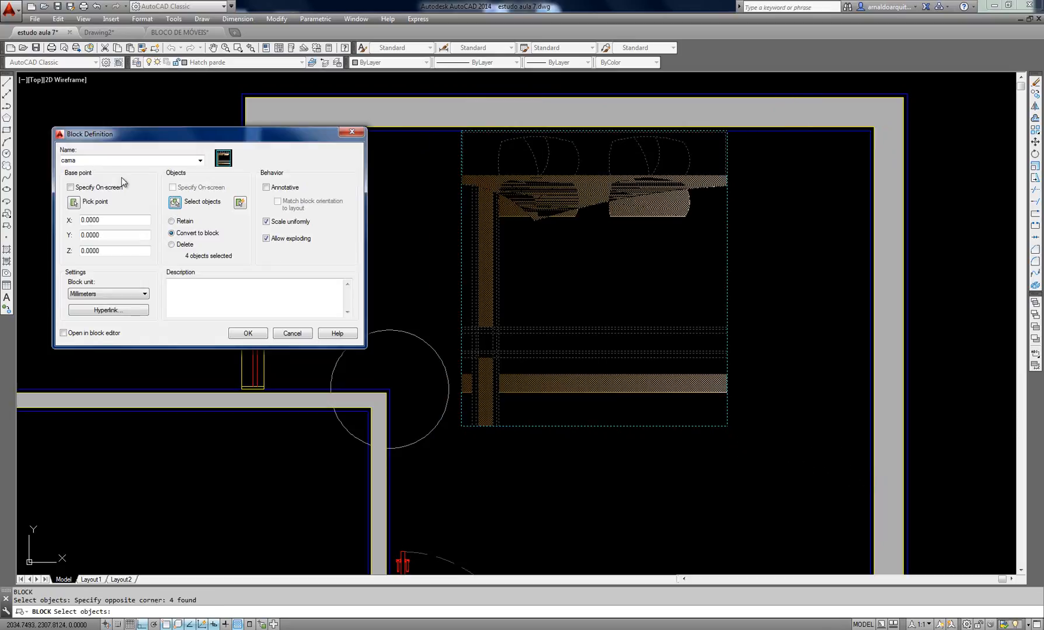
{"action": "left_click", "coordinate": [74, 202]}
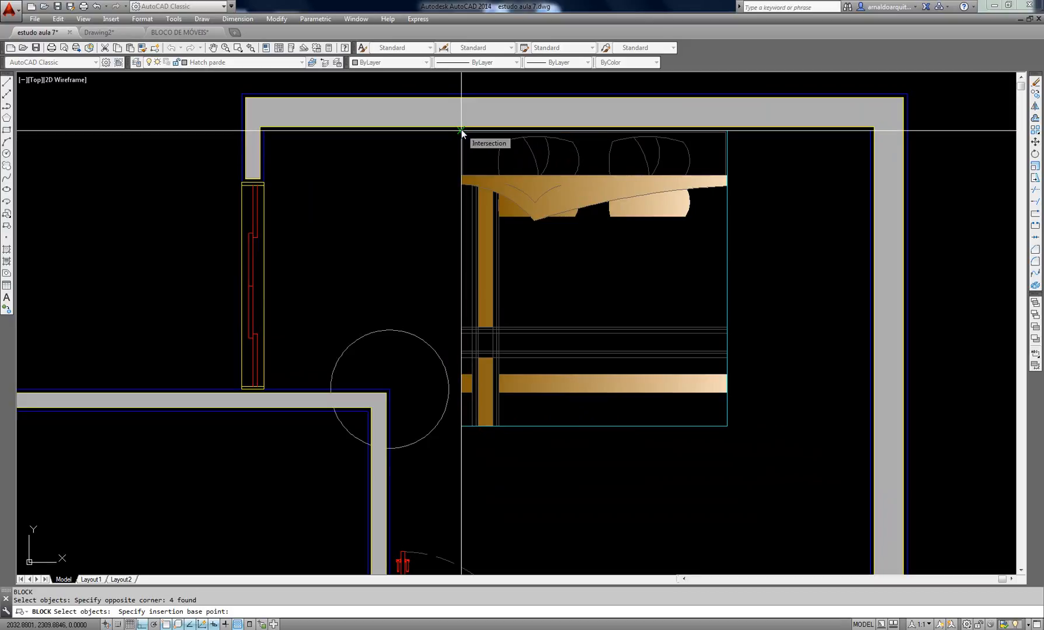
{"action": "left_click", "coordinate": [462, 131]}
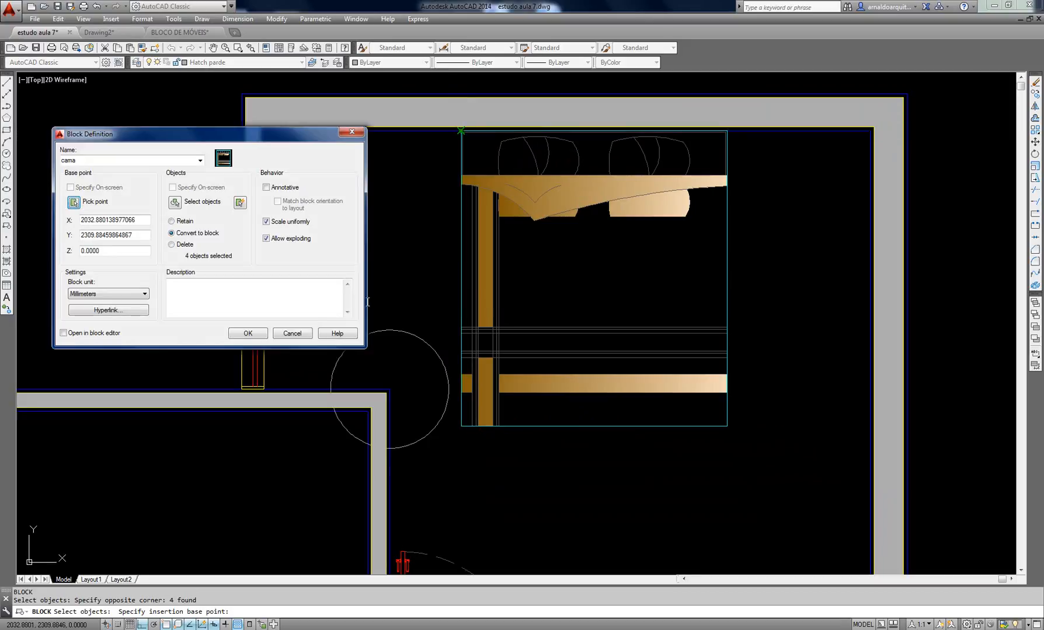
{"action": "left_click", "coordinate": [248, 333]}
Move the cama block horizontally so its side touches the quadrant of the 0.4 radius circle at the wall corner
{"action": "middle_click_drag", "start_coordinate": [530, 349], "coordinate": [525, 322]}
{"action": "type", "text": "m"}
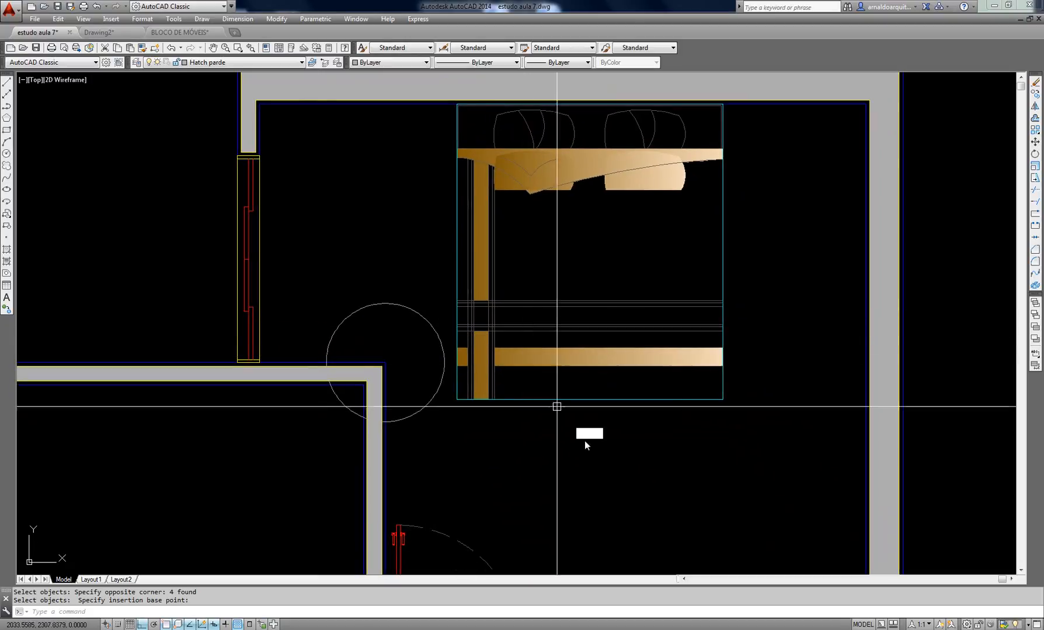
{"action": "key", "text": "space"}
{"action": "left_click", "coordinate": [583, 439]}
{"action": "left_click", "coordinate": [498, 366]}
{"action": "key", "text": "space"}
{"action": "scroll", "coordinate": [474, 372], "scroll_direction": "up", "scroll_amount": 4}
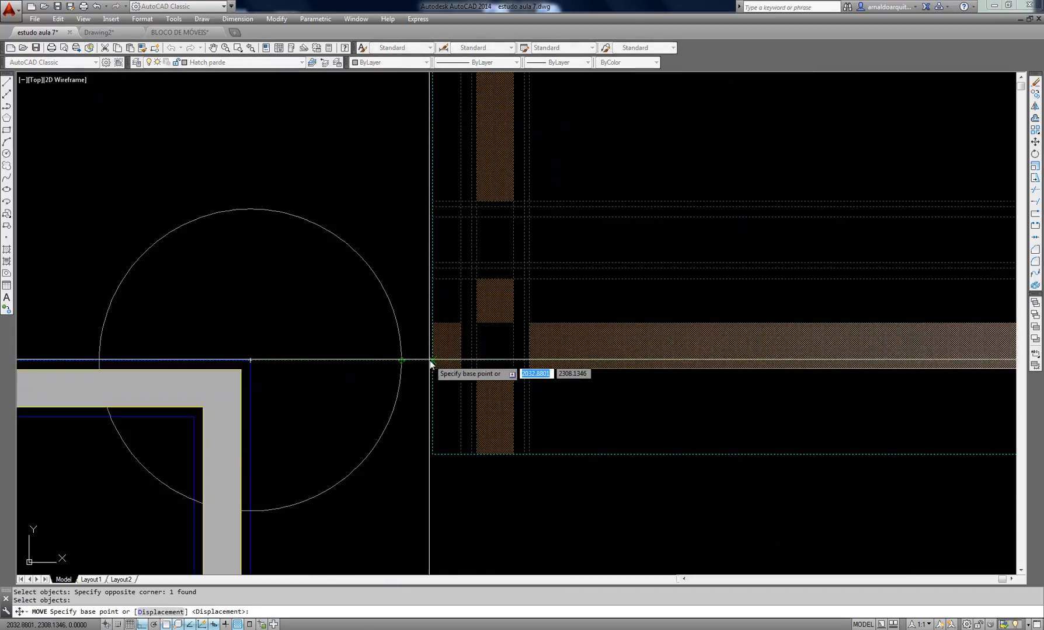
{"action": "left_click", "coordinate": [408, 360]}
{"action": "left_click", "coordinate": [402, 361]}
Erase the helper circle at the wall corner
{"action": "scroll", "coordinate": [475, 404], "scroll_direction": "down", "scroll_amount": 5}
{"action": "mouse_move", "coordinate": [482, 392]}
{"action": "middle_mouse_down"}
{"action": "mouse_move", "coordinate": [426, 297]}
{"action": "mouse_move", "coordinate": [437, 327]}
{"action": "mouse_move", "coordinate": [489, 336]}
{"action": "middle_mouse_up"}
{"action": "left_click", "coordinate": [386, 300]}
{"action": "left_click", "coordinate": [373, 310]}
{"action": "type", "text": "e"}
{"action": "key", "text": "space"}
{"action": "key", "text": "Escape"}
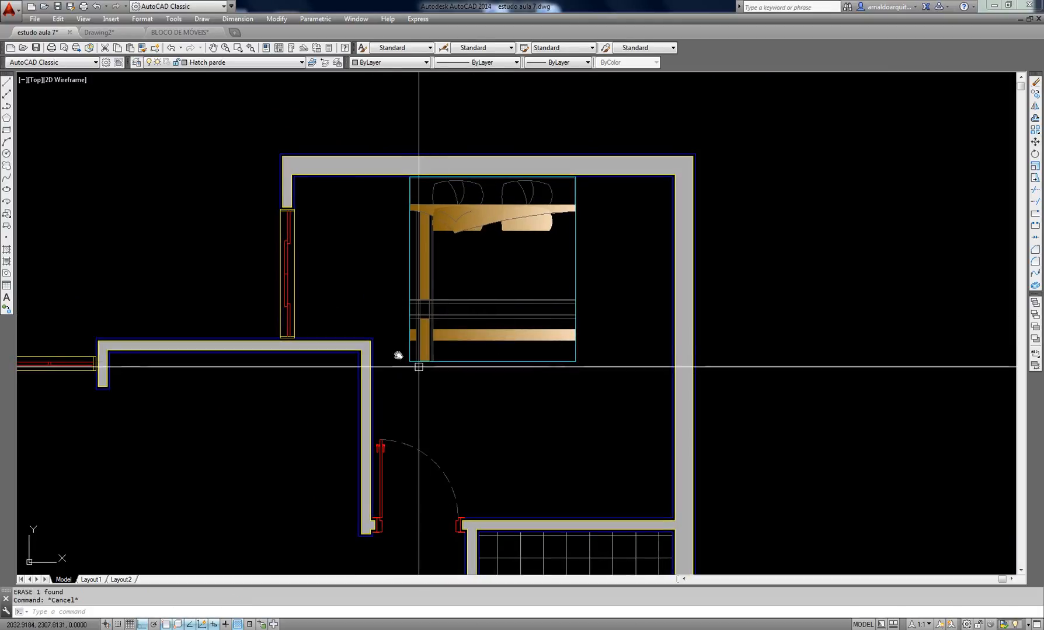
Offset the short finish line of the wall above the bedroom window into the room, toward the bed
{"action": "scroll", "coordinate": [406, 264], "scroll_direction": "up", "scroll_amount": 2}
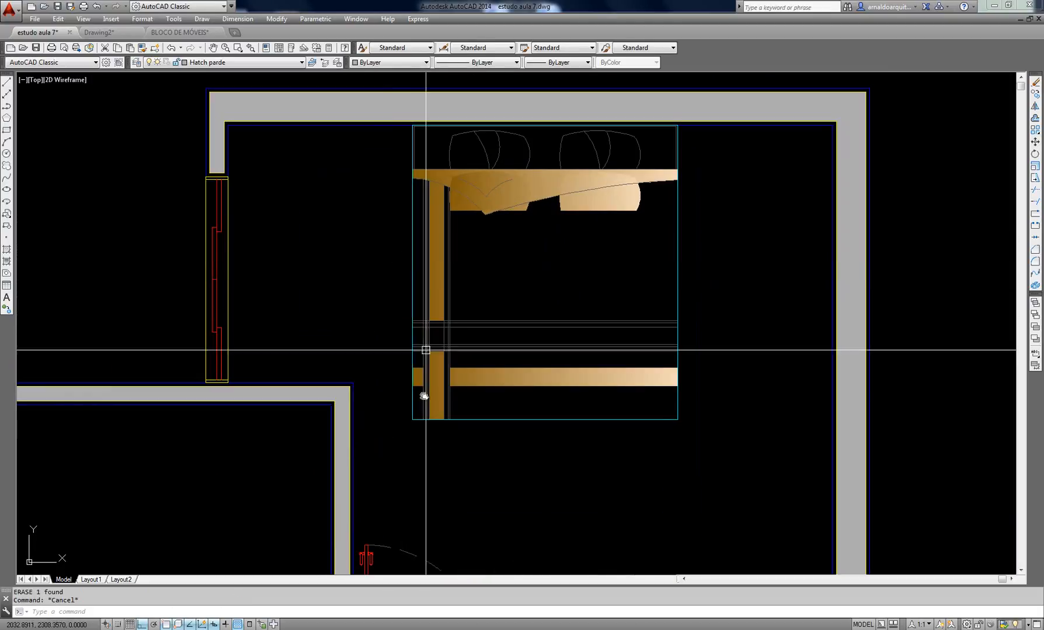
{"action": "middle_click_drag", "start_coordinate": [365, 222], "coordinate": [467, 237]}
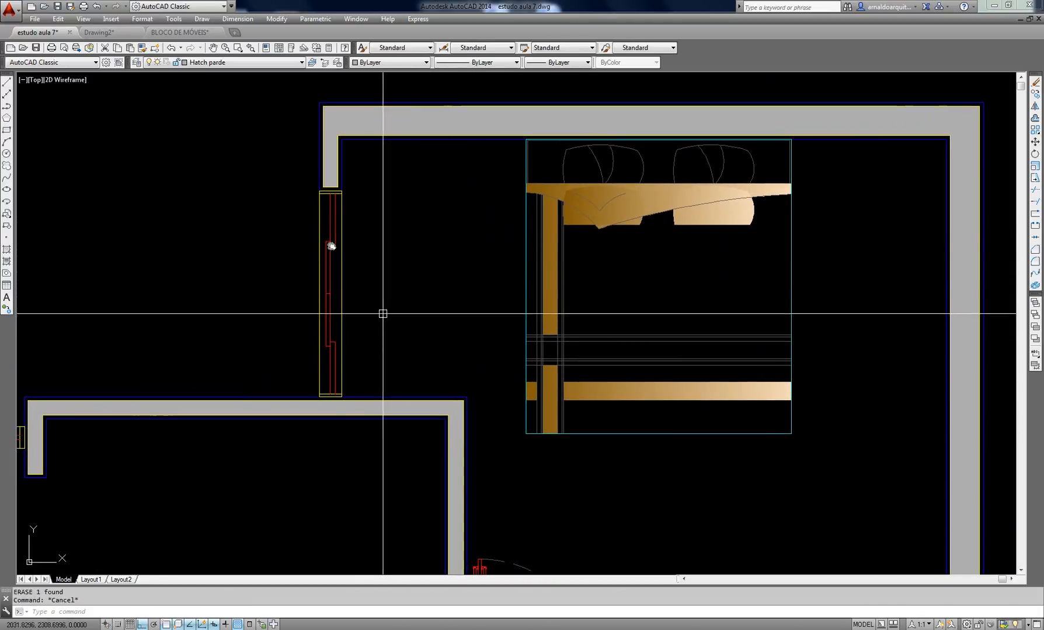
{"action": "left_click", "coordinate": [338, 163]}
{"action": "key", "text": "Escape"}
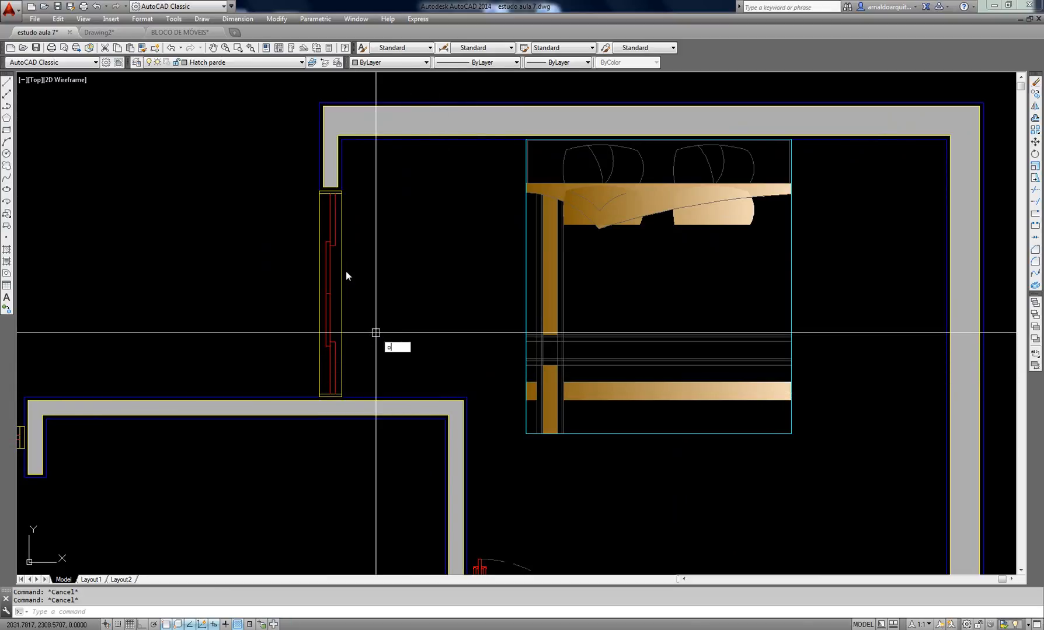
{"action": "key", "text": "space"}
{"action": "key", "text": "space"}
{"action": "left_click", "coordinate": [343, 181]}
{"action": "left_click", "coordinate": [418, 215]}
{"action": "key", "text": "space"}
{"action": "key", "text": "Escape"}
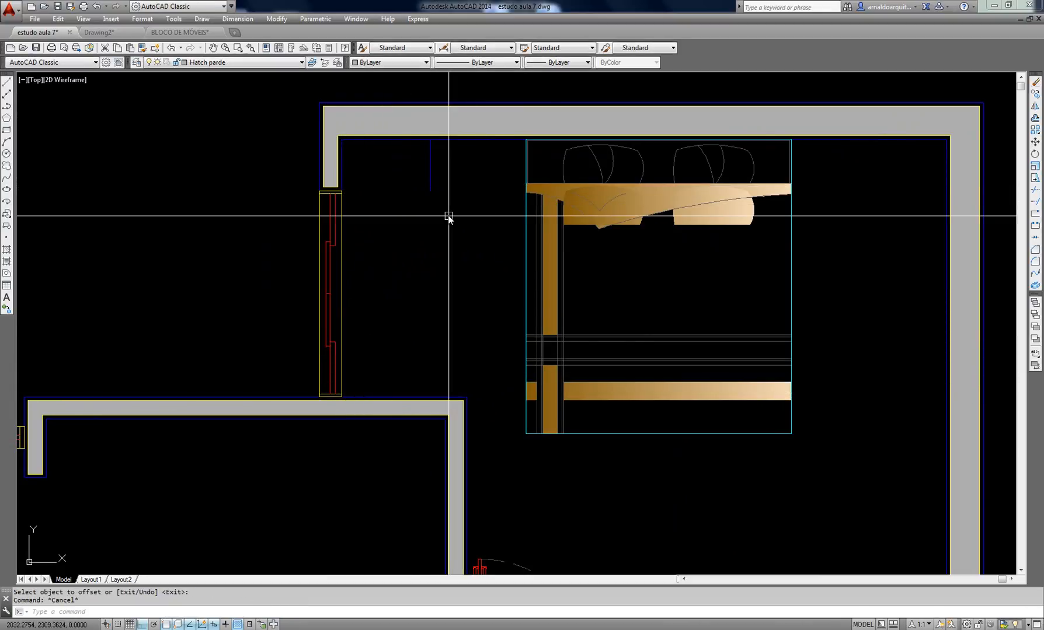
Extend the offset line down to the horizontal wall below the window
{"action": "type", "text": "ex"}
{"action": "key", "text": "space"}
{"action": "key", "text": "space"}
{"action": "left_click", "coordinate": [430, 188]}
{"action": "middle_click_drag", "start_coordinate": [421, 280], "coordinate": [429, 294]}
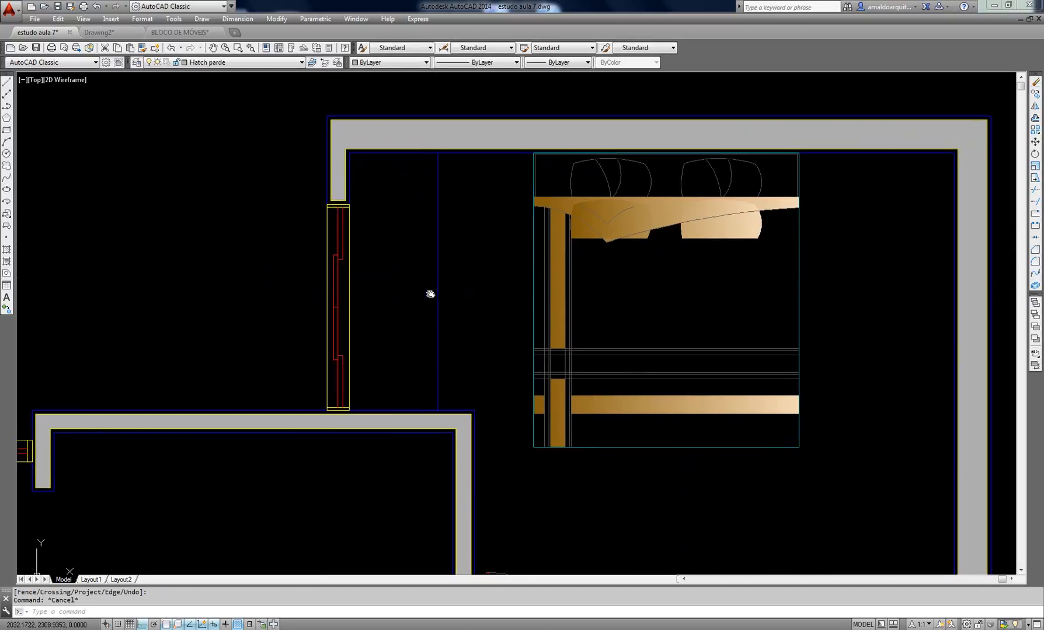
{"action": "key", "text": "Escape"}
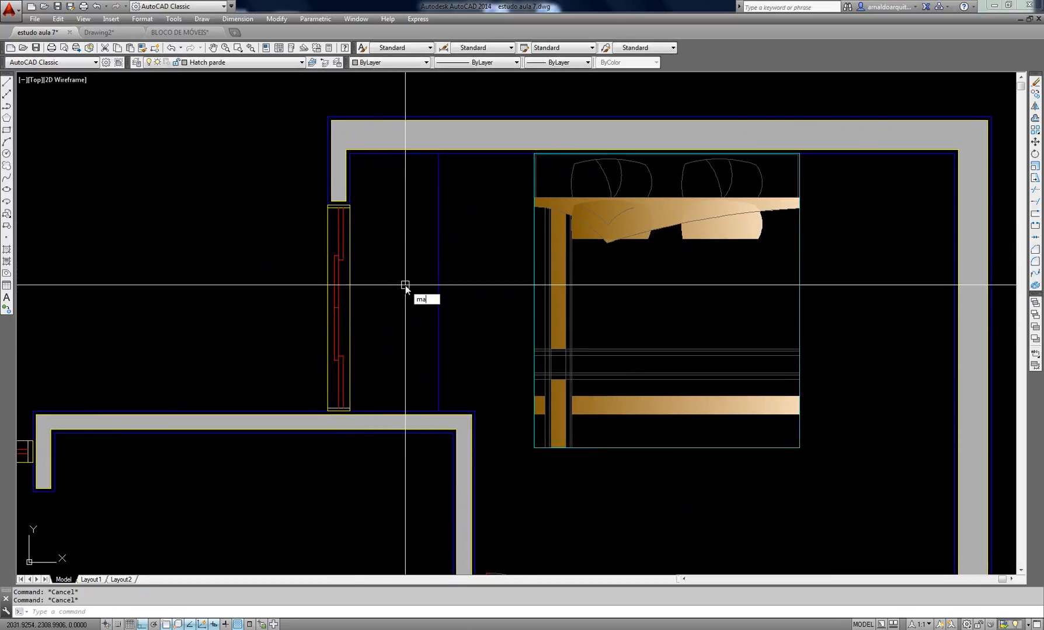
Match the offset line's properties to those of the inner wall line beneath the bedroom window
{"action": "key", "text": "space"}
{"action": "left_click", "coordinate": [427, 415]}
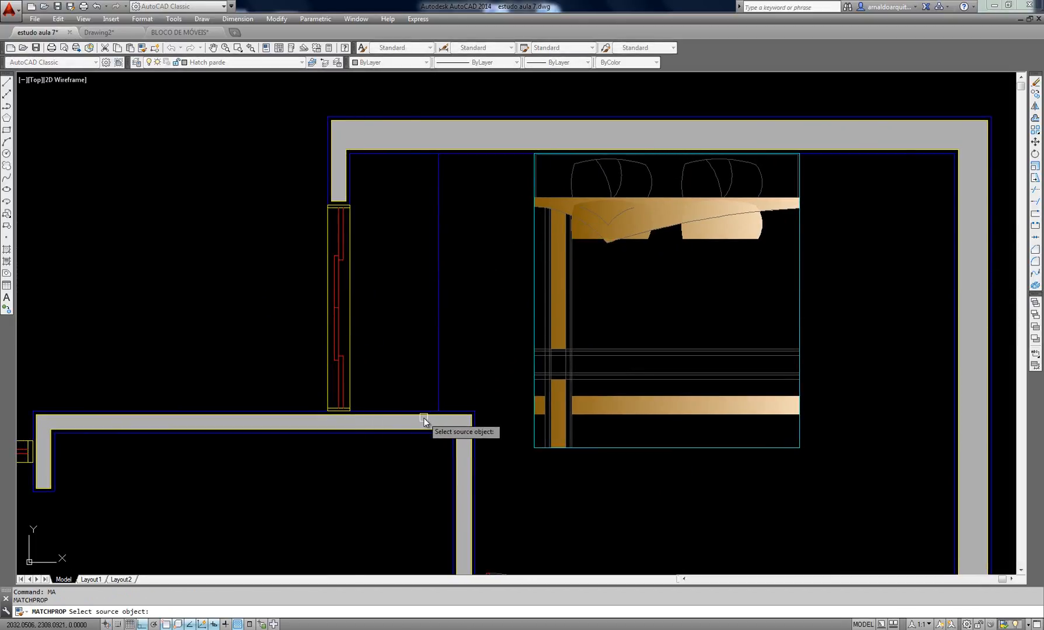
{"action": "left_click", "coordinate": [438, 371]}
{"action": "key", "text": "Escape"}
{"action": "middle_click_drag", "start_coordinate": [468, 324], "coordinate": [458, 325]}
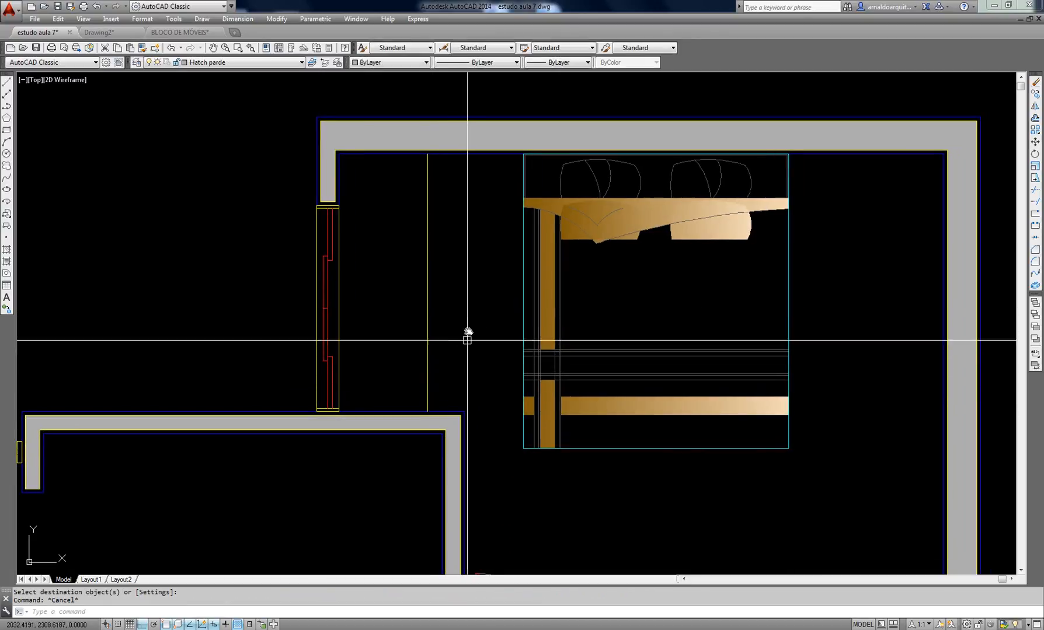
Assign the vertical line between the bedroom window and the bed to Layer1
{"action": "left_click", "coordinate": [428, 325]}
{"action": "left_click", "coordinate": [400, 323]}
{"action": "key", "text": "Escape"}
{"action": "left_click", "coordinate": [440, 321]}
{"action": "left_click", "coordinate": [400, 324]}
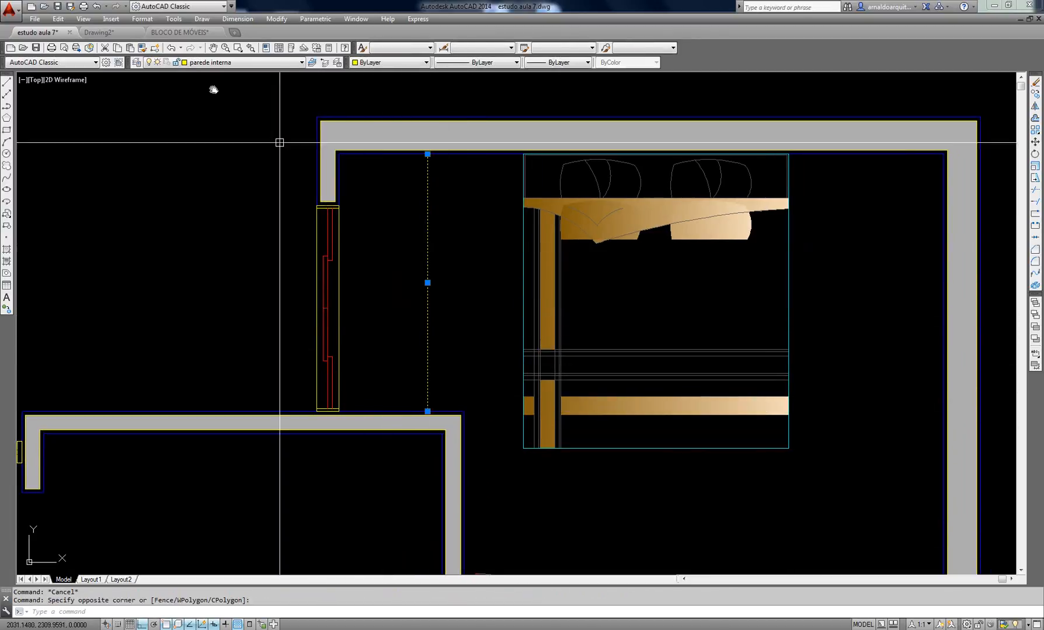
{"action": "left_click", "coordinate": [212, 63]}
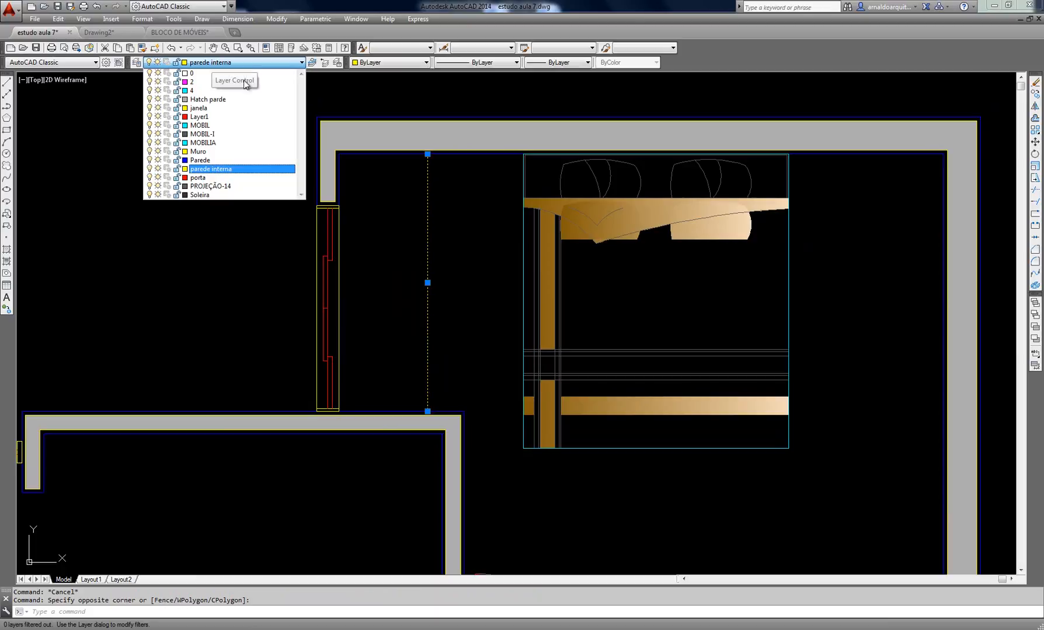
{"action": "left_click", "coordinate": [219, 122]}
{"action": "middle_click_drag", "start_coordinate": [443, 247], "coordinate": [437, 248]}
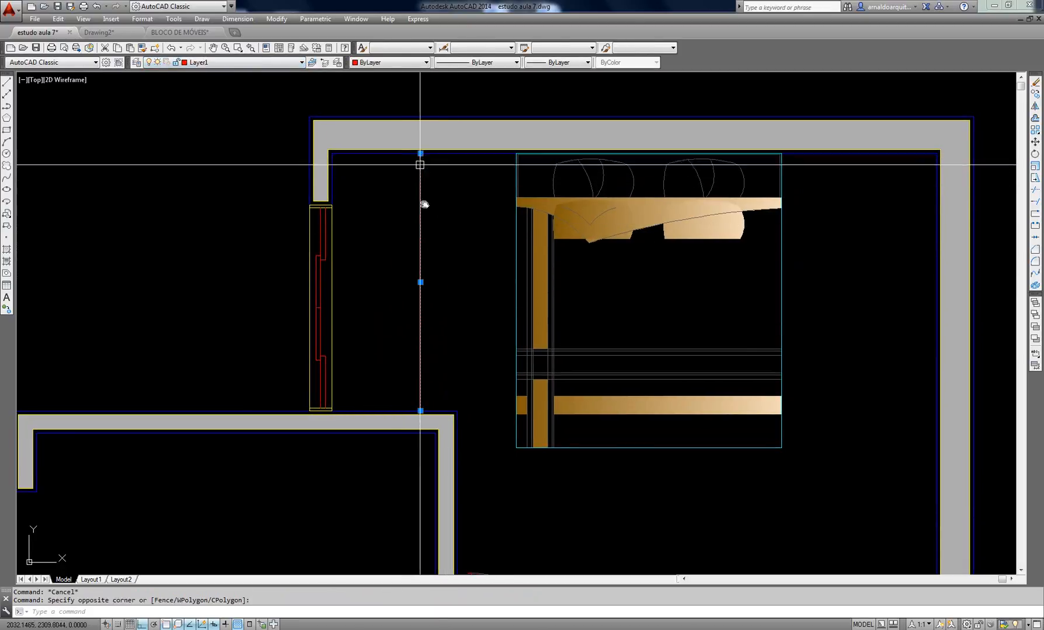
{"action": "key", "text": "Escape"}
{"action": "middle_click_drag", "start_coordinate": [448, 335], "coordinate": [408, 340]}
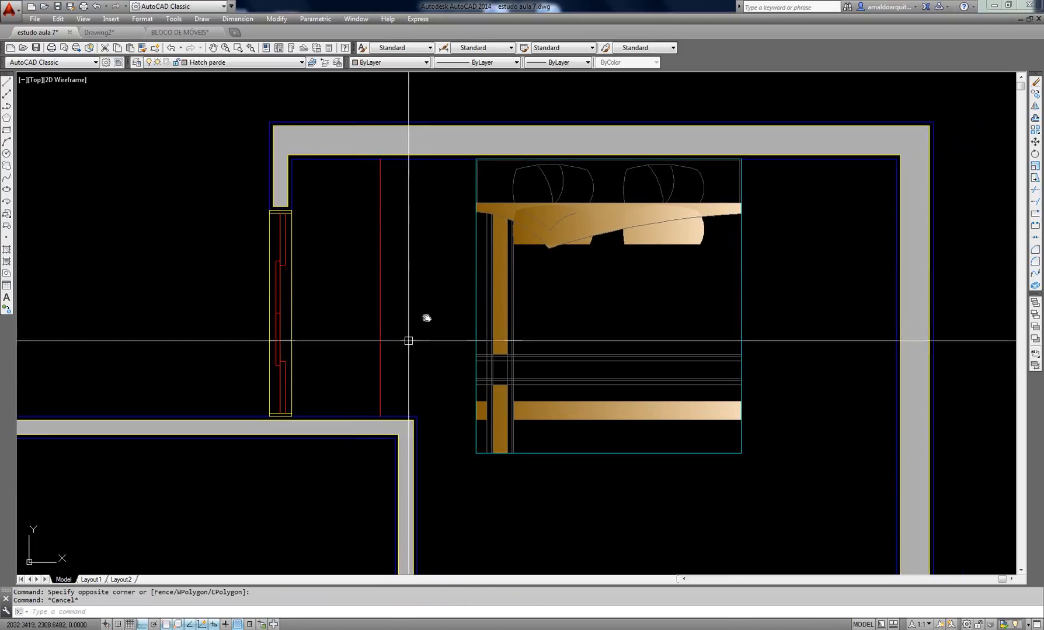
{"action": "middle_click_drag", "start_coordinate": [366, 279], "coordinate": [378, 280]}
{"action": "left_click", "coordinate": [408, 239]}
{"action": "left_click", "coordinate": [366, 270]}
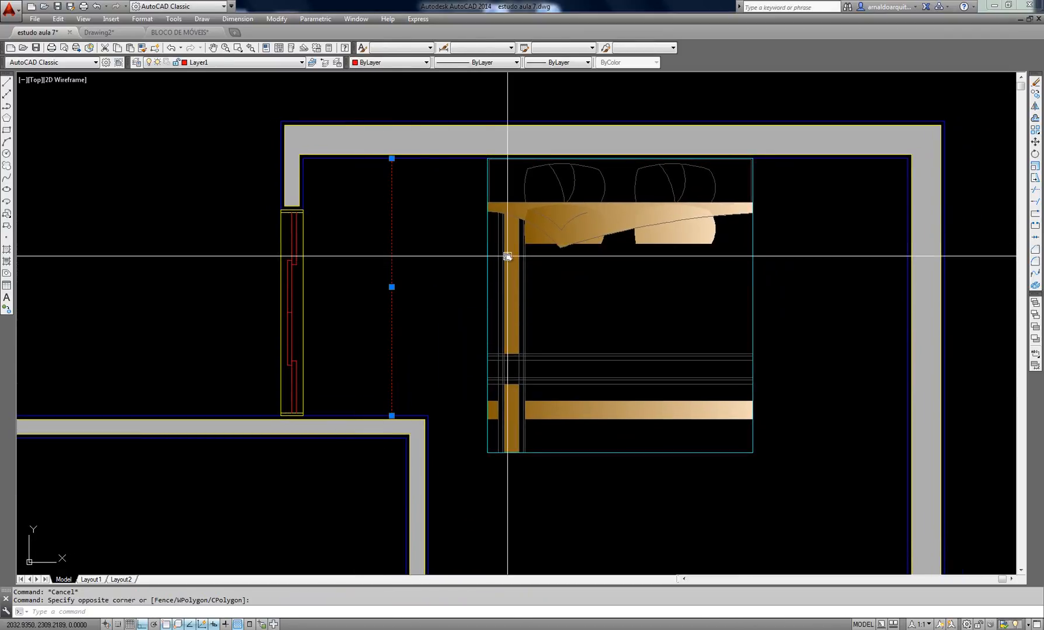
{"action": "key", "text": "Escape"}
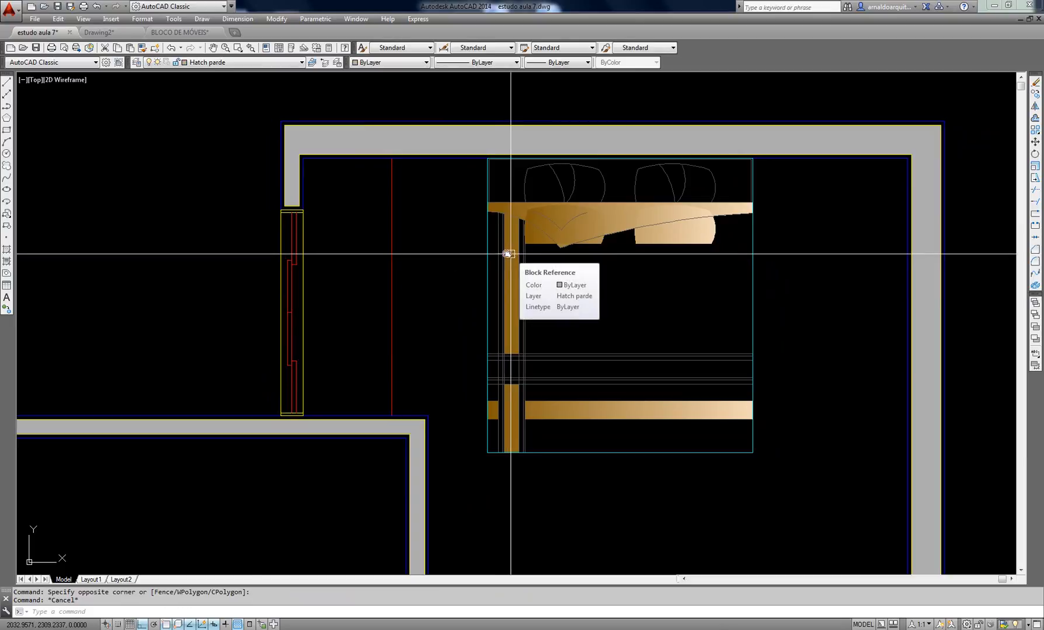
{"action": "left_click", "coordinate": [432, 257]}
{"action": "left_click", "coordinate": [381, 266]}
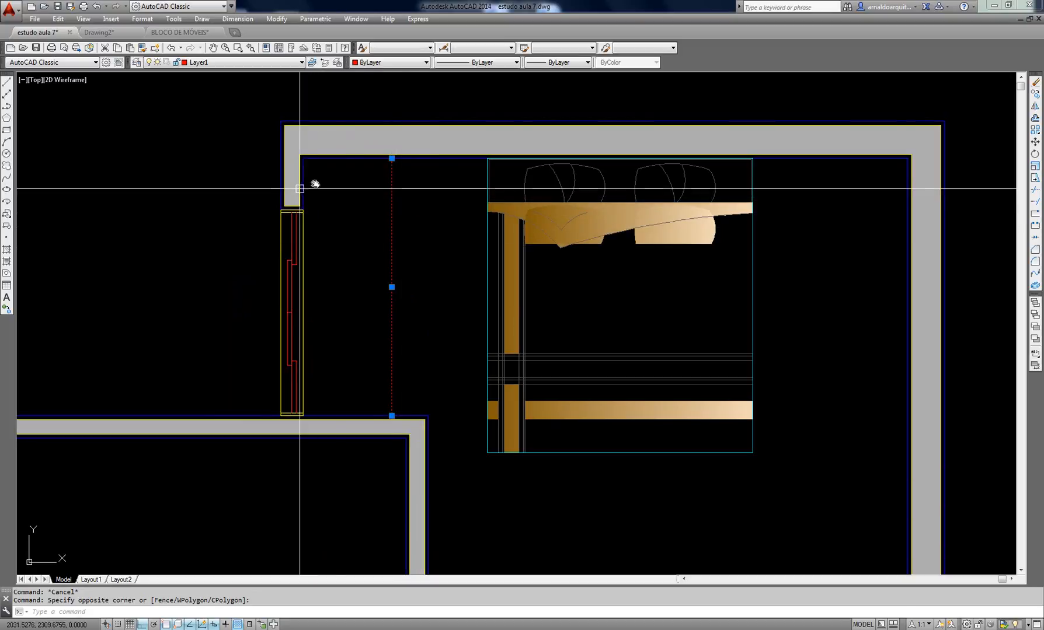
{"action": "middle_click_drag", "start_coordinate": [451, 224], "coordinate": [436, 191]}
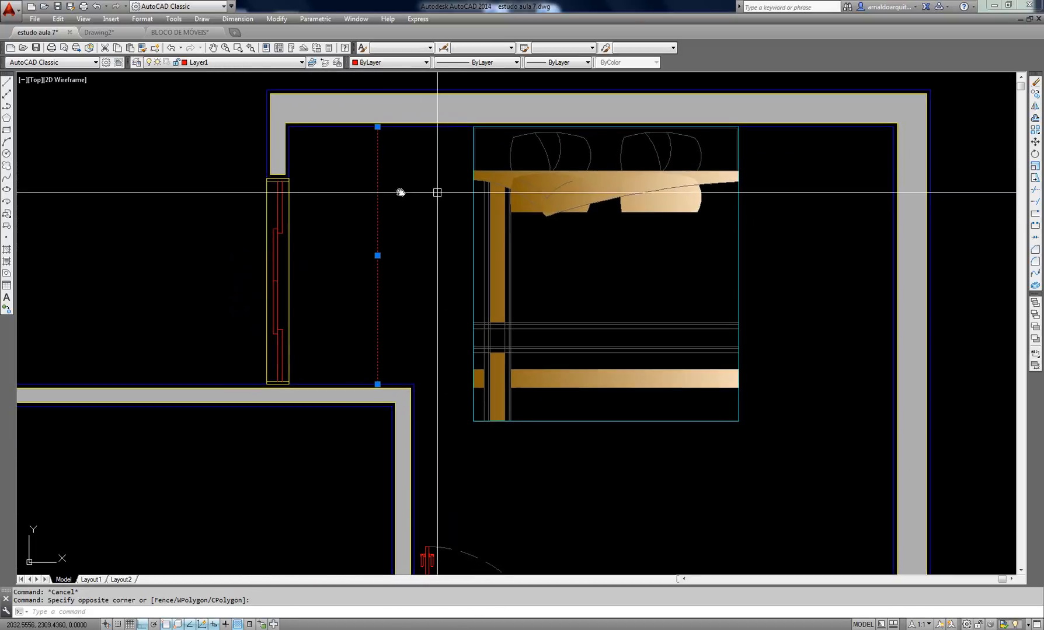
{"action": "key", "text": "Escape"}
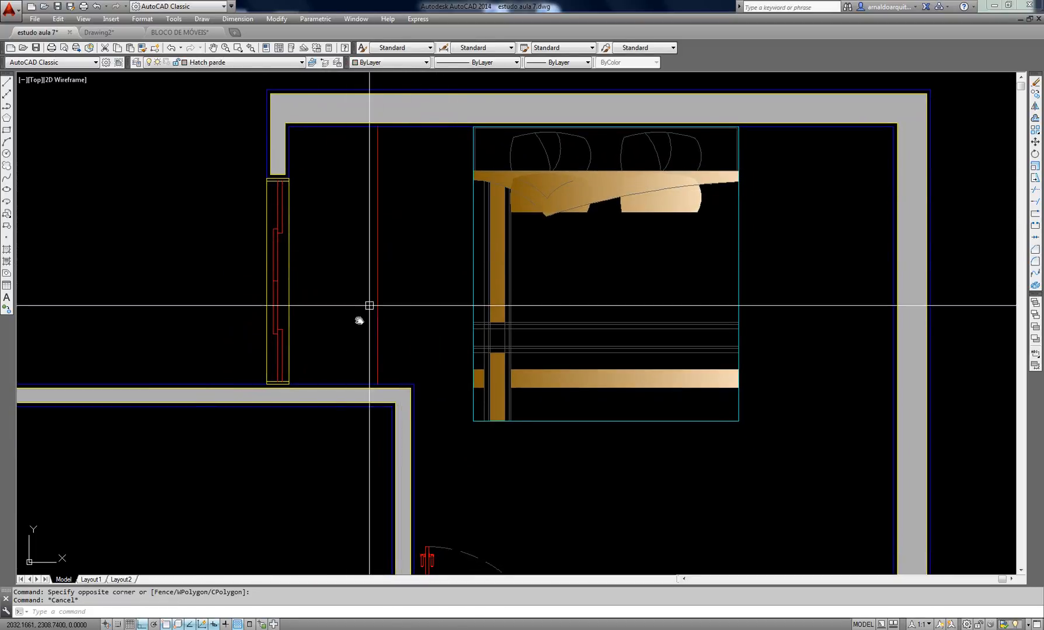
Measure the distance from the bed's upper corner at the headboard to the finish line of the outer wall beside it
{"action": "middle_click_drag", "start_coordinate": [709, 271], "coordinate": [410, 212]}
{"action": "scroll", "coordinate": [552, 231], "scroll_direction": "down", "scroll_amount": 2}
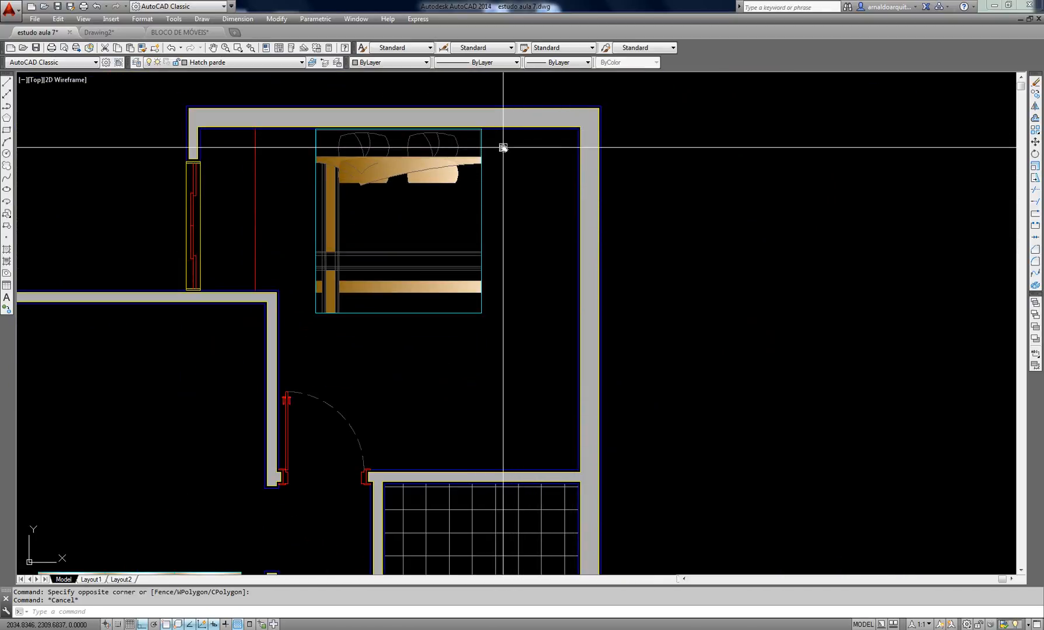
{"action": "type", "text": "st"}
{"action": "key", "text": "Return"}
{"action": "scroll", "coordinate": [503, 148], "scroll_direction": "up", "scroll_amount": 2}
{"action": "left_click", "coordinate": [468, 122]}
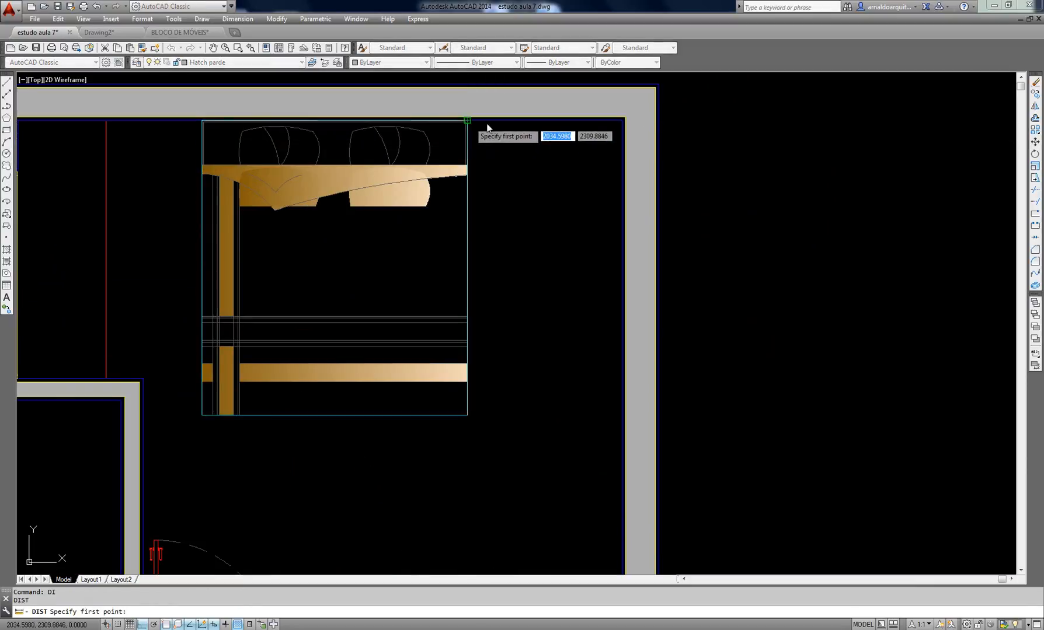
{"action": "left_click", "coordinate": [620, 125]}
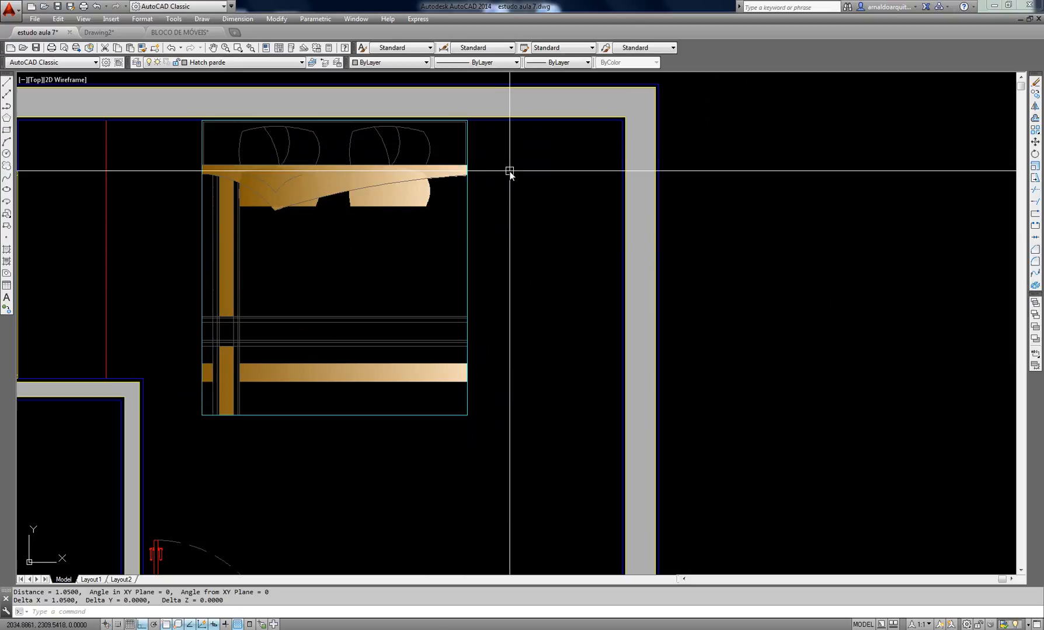
Switch to the BLOCO DE MÓVEIS drawing and look through its bed, bathroom, electronics and kitchen groups for wardrobe parts
{"action": "key", "text": "ctrl+Tab"}
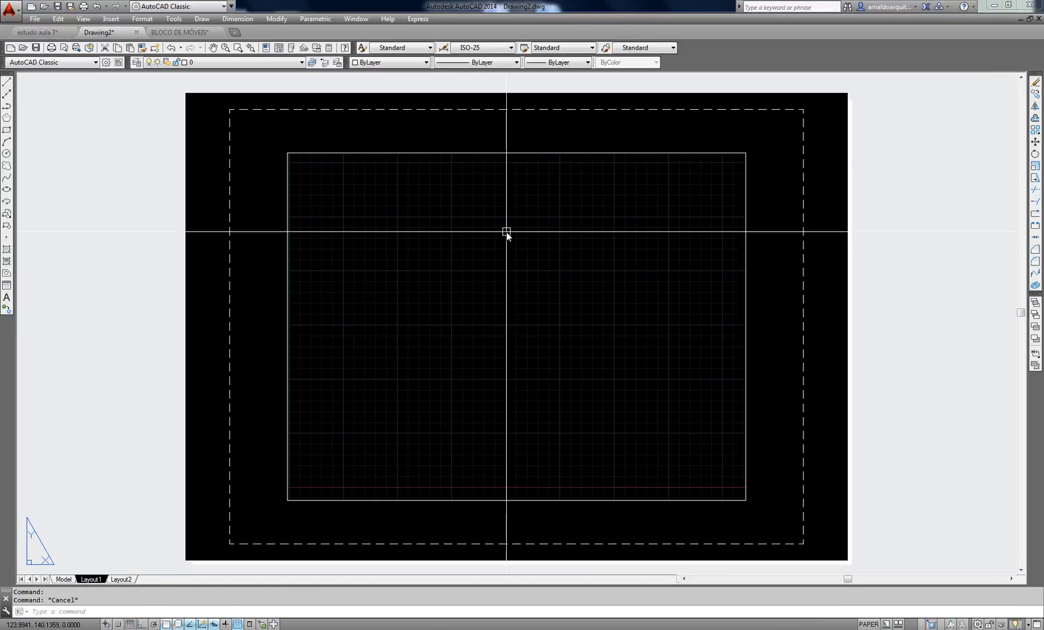
{"action": "key", "text": "ctrl+Tab"}
{"action": "scroll", "coordinate": [563, 265], "scroll_direction": "down", "scroll_amount": 5}
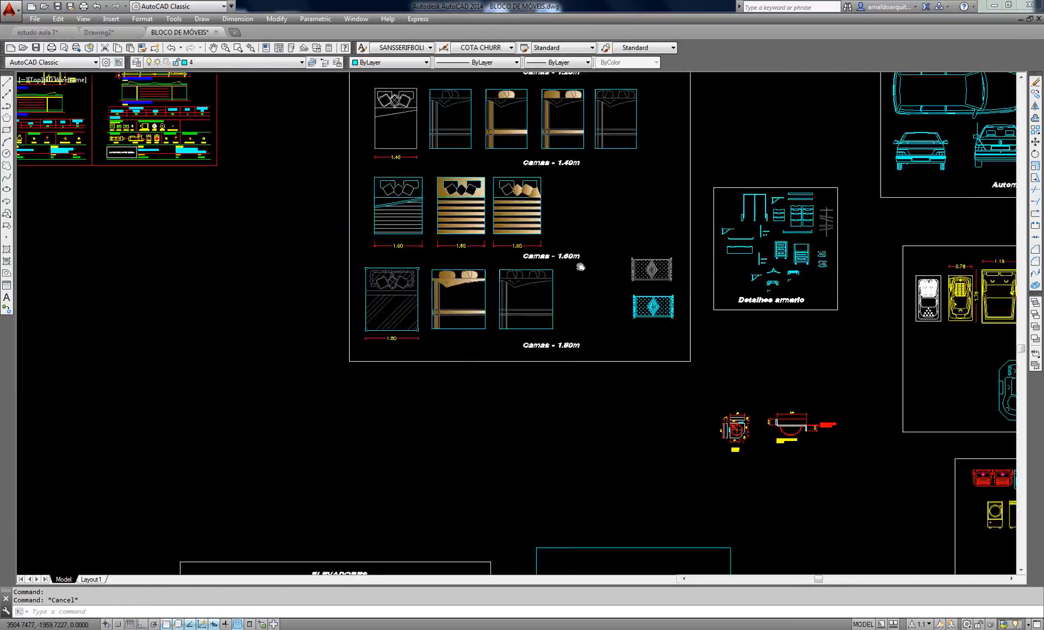
{"action": "mouse_move", "coordinate": [571, 299]}
{"action": "middle_mouse_down"}
{"action": "mouse_move", "coordinate": [545, 380]}
{"action": "mouse_move", "coordinate": [309, 296]}
{"action": "mouse_move", "coordinate": [293, 278]}
{"action": "middle_mouse_up"}
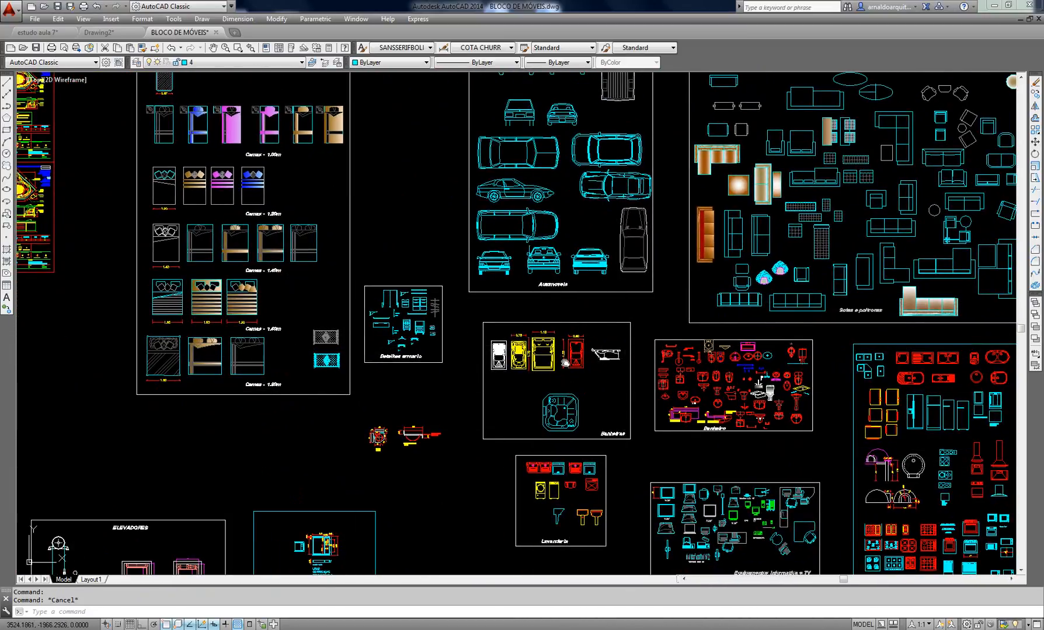
{"action": "mouse_move", "coordinate": [621, 463]}
{"action": "middle_mouse_down"}
{"action": "mouse_move", "coordinate": [529, 329]}
{"action": "mouse_move", "coordinate": [411, 324]}
{"action": "middle_mouse_up"}
{"action": "middle_click_drag", "start_coordinate": [608, 330], "coordinate": [502, 538]}
{"action": "mouse_move", "coordinate": [586, 372]}
{"action": "middle_mouse_down"}
{"action": "mouse_move", "coordinate": [568, 494]}
{"action": "mouse_move", "coordinate": [641, 176]}
{"action": "middle_mouse_up"}
{"action": "scroll", "coordinate": [470, 410], "scroll_direction": "up", "scroll_amount": 2}
{"action": "middle_click_drag", "start_coordinate": [502, 289], "coordinate": [507, 284]}
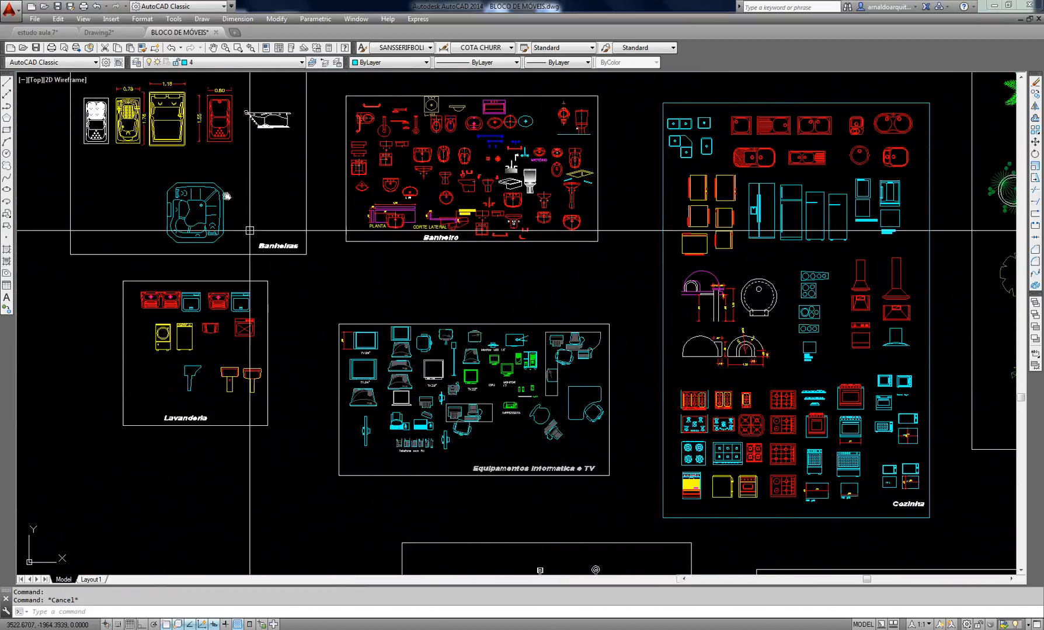
{"action": "middle_click_drag", "start_coordinate": [226, 196], "coordinate": [808, 494]}
{"action": "middle_click_drag", "start_coordinate": [459, 317], "coordinate": [580, 489]}
{"action": "scroll", "coordinate": [525, 293], "scroll_direction": "down", "scroll_amount": 2}
{"action": "mouse_move", "coordinate": [513, 275]}
{"action": "middle_mouse_down"}
{"action": "mouse_move", "coordinate": [512, 252]}
{"action": "mouse_move", "coordinate": [531, 356]}
{"action": "mouse_move", "coordinate": [521, 345]}
{"action": "mouse_move", "coordinate": [541, 228]}
{"action": "mouse_move", "coordinate": [535, 136]}
{"action": "middle_mouse_up"}
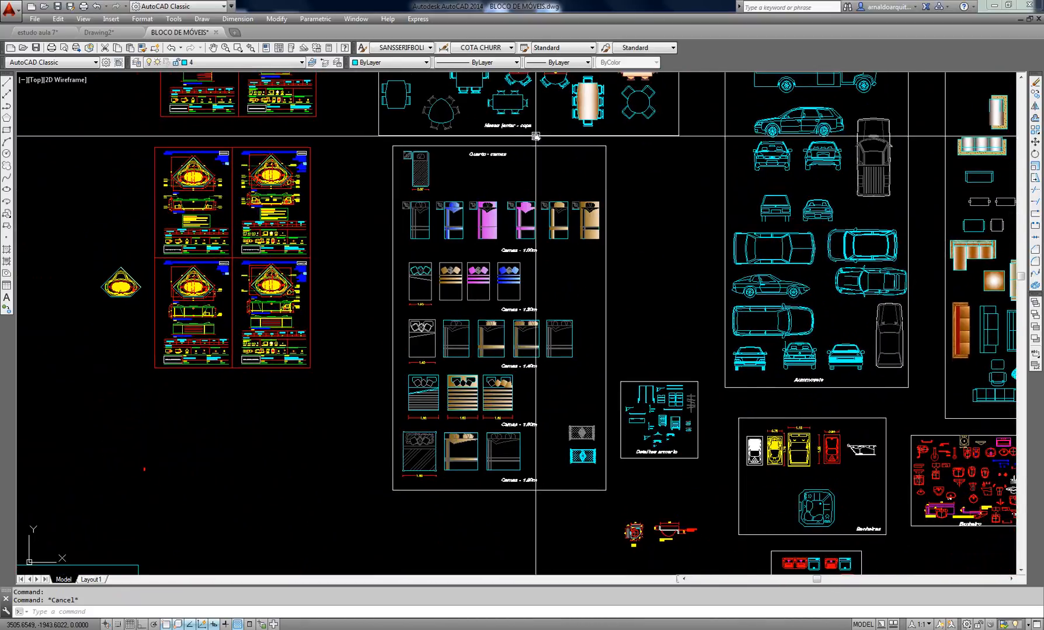
Examine the leisure, pool furniture, people and elevation item groups of the library for wardrobe parts
{"action": "mouse_move", "coordinate": [693, 460]}
{"action": "middle_mouse_down"}
{"action": "mouse_move", "coordinate": [583, 205]}
{"action": "mouse_move", "coordinate": [570, 259]}
{"action": "middle_mouse_up"}
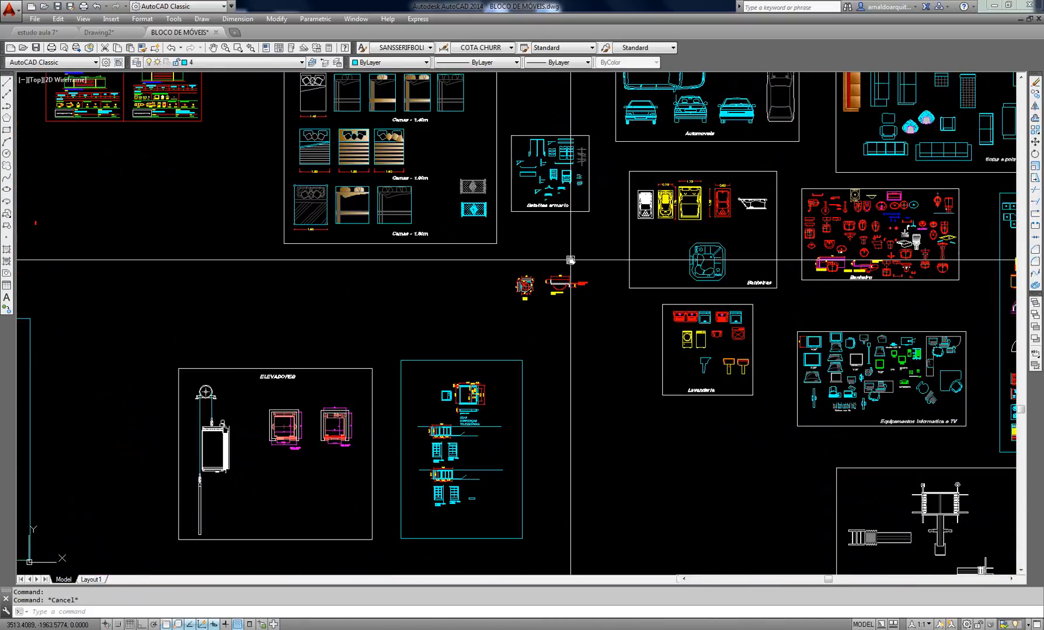
{"action": "middle_click_drag", "start_coordinate": [724, 344], "coordinate": [564, 236]}
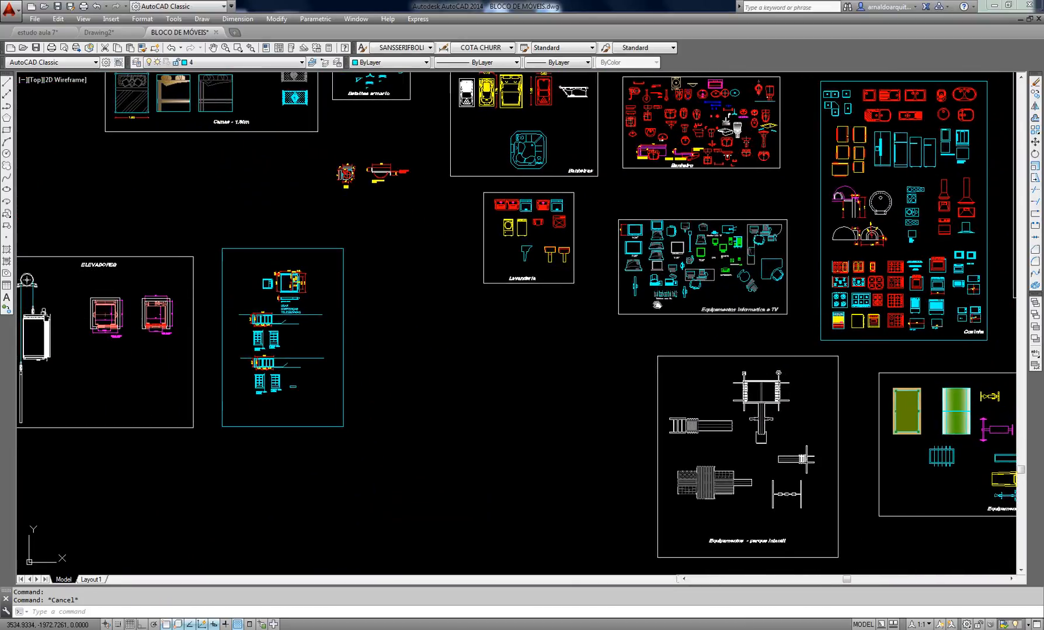
{"action": "middle_click_drag", "start_coordinate": [654, 303], "coordinate": [251, 246]}
{"action": "mouse_move", "coordinate": [747, 307]}
{"action": "middle_mouse_down"}
{"action": "mouse_move", "coordinate": [555, 273]}
{"action": "mouse_move", "coordinate": [486, 180]}
{"action": "mouse_move", "coordinate": [455, 161]}
{"action": "middle_mouse_up"}
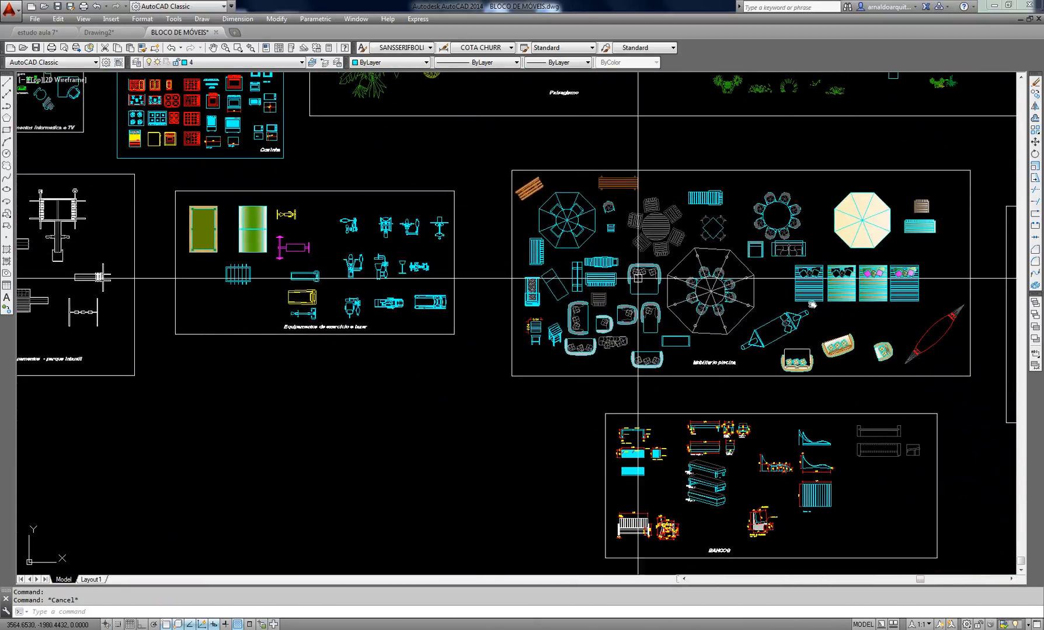
{"action": "middle_click_drag", "start_coordinate": [825, 291], "coordinate": [540, 433]}
{"action": "mouse_move", "coordinate": [810, 348]}
{"action": "middle_mouse_down"}
{"action": "mouse_move", "coordinate": [536, 298]}
{"action": "mouse_move", "coordinate": [268, 367]}
{"action": "middle_mouse_up"}
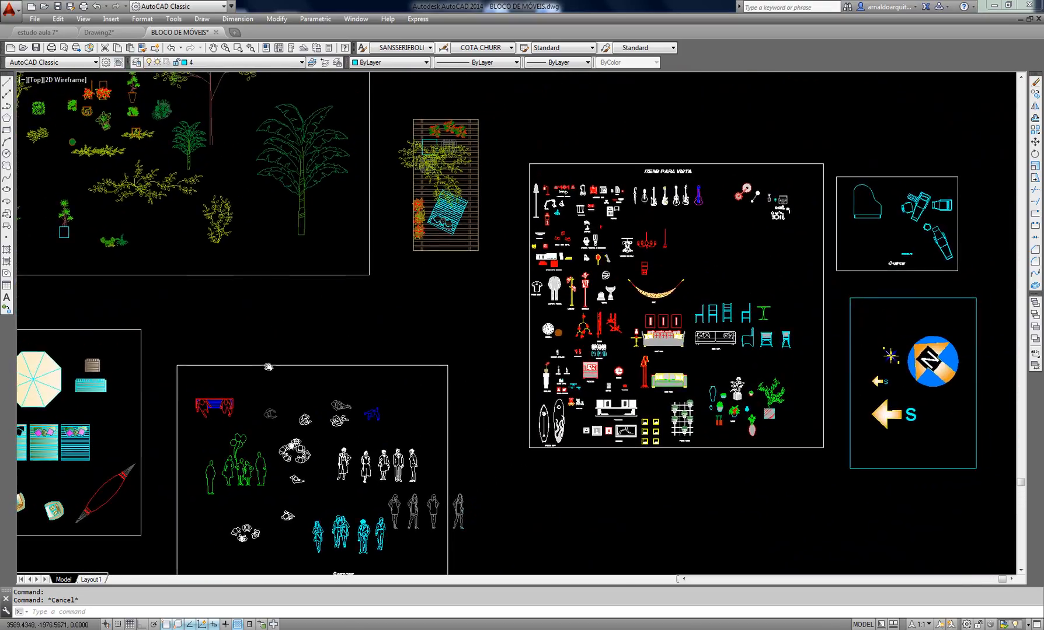
{"action": "middle_click_drag", "start_coordinate": [684, 264], "coordinate": [613, 294]}
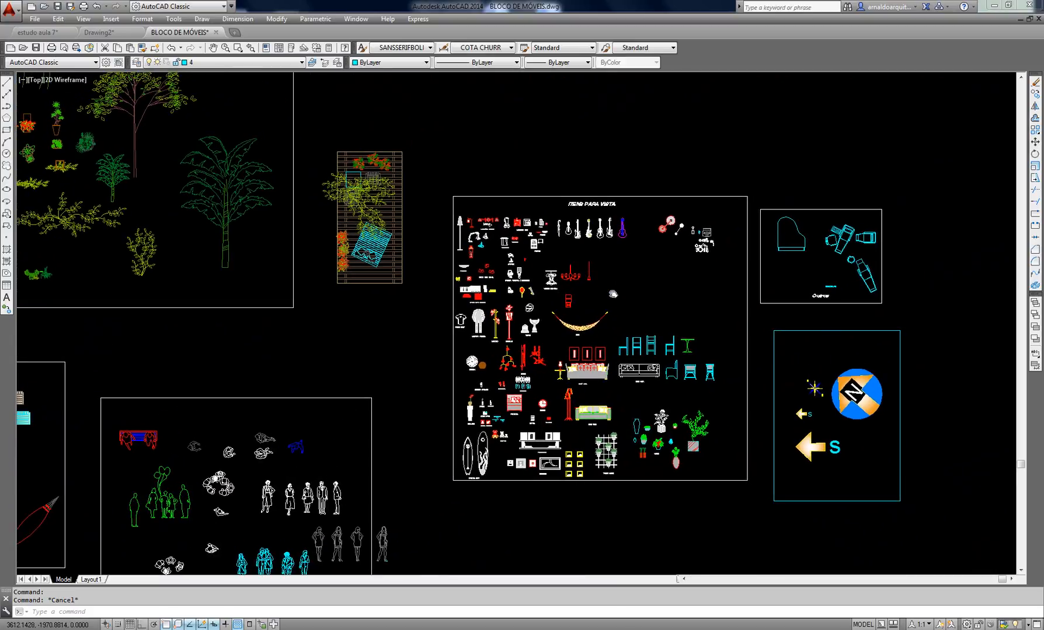
{"action": "middle_click_drag", "start_coordinate": [488, 248], "coordinate": [542, 252]}
{"action": "scroll", "coordinate": [642, 332], "scroll_direction": "up", "scroll_amount": 5}
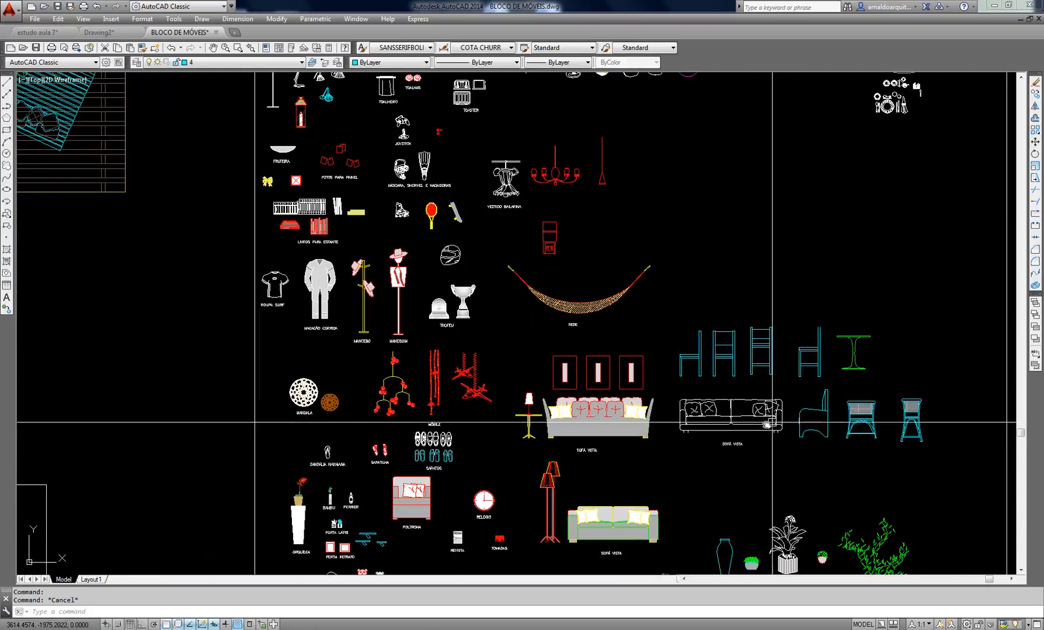
{"action": "scroll", "coordinate": [826, 496], "scroll_direction": "down", "scroll_amount": 5}
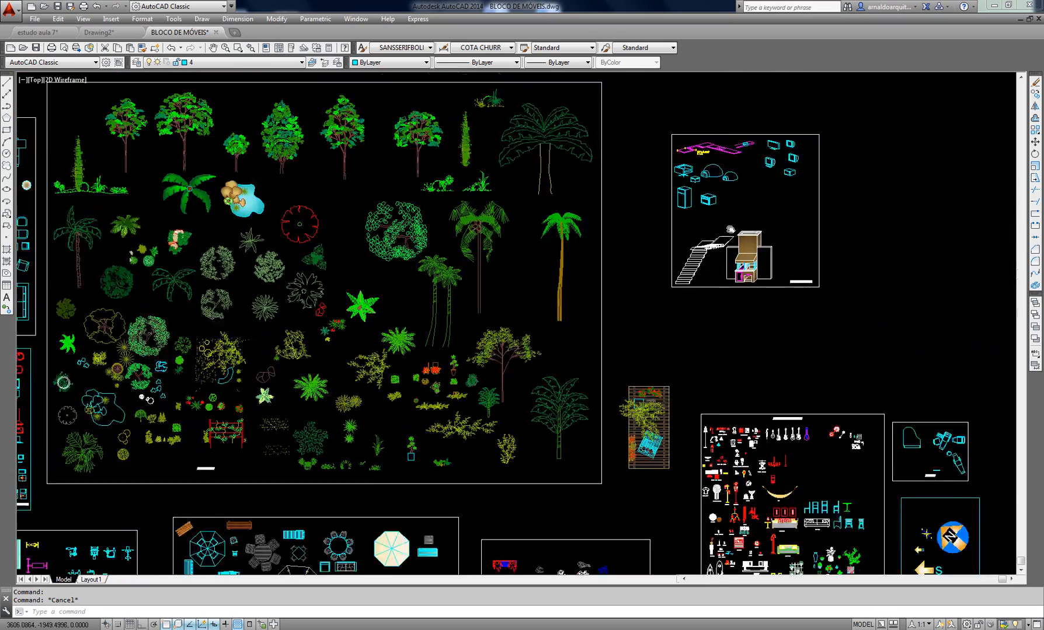
Look through the landscaping, bathroom and sofa groups, and examine the Detalhes armario group up close
{"action": "scroll", "coordinate": [785, 230], "scroll_direction": "down", "scroll_amount": 3}
{"action": "scroll", "coordinate": [497, 215], "scroll_direction": "up", "scroll_amount": 5}
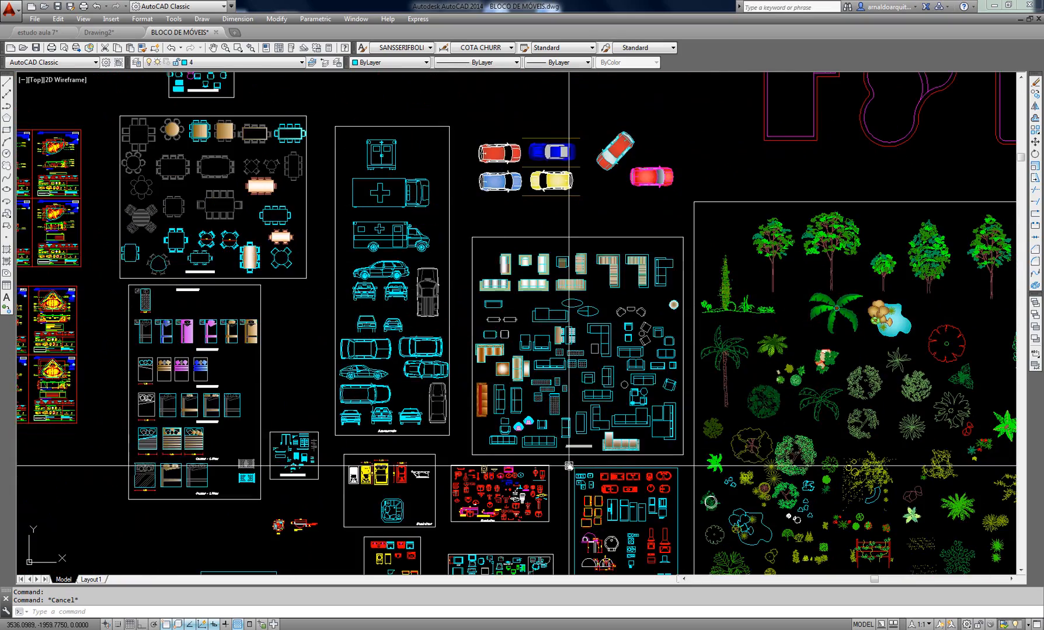
{"action": "scroll", "coordinate": [569, 466], "scroll_direction": "down", "scroll_amount": 3}
{"action": "scroll", "coordinate": [504, 435], "scroll_direction": "up", "scroll_amount": 6}
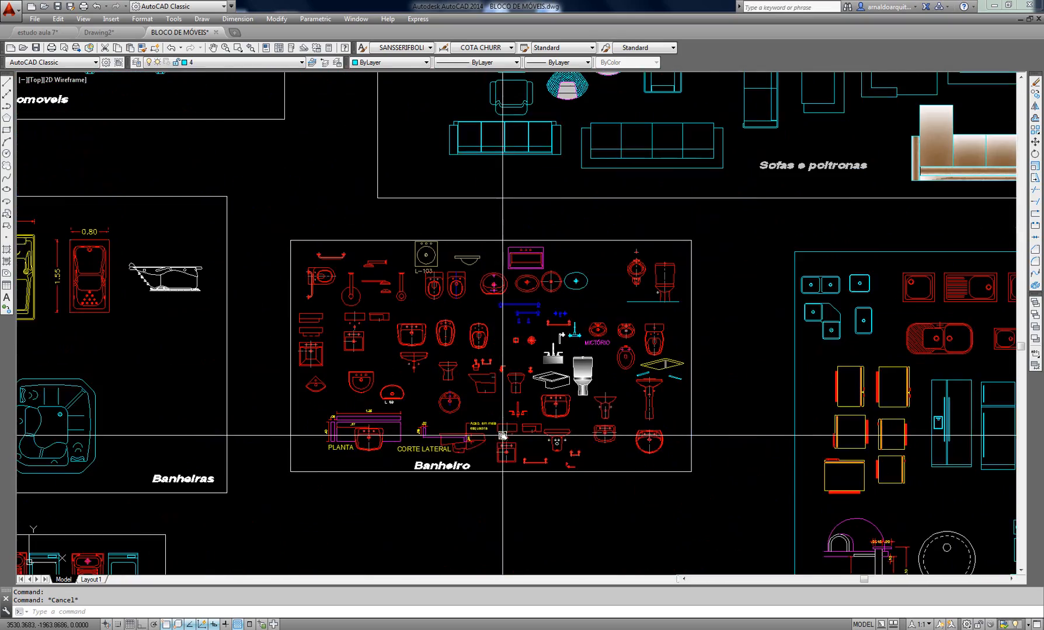
{"action": "middle_click_drag", "start_coordinate": [625, 208], "coordinate": [513, 403]}
{"action": "middle_click_drag", "start_coordinate": [736, 206], "coordinate": [644, 345]}
{"action": "scroll", "coordinate": [639, 319], "scroll_direction": "down", "scroll_amount": 3}
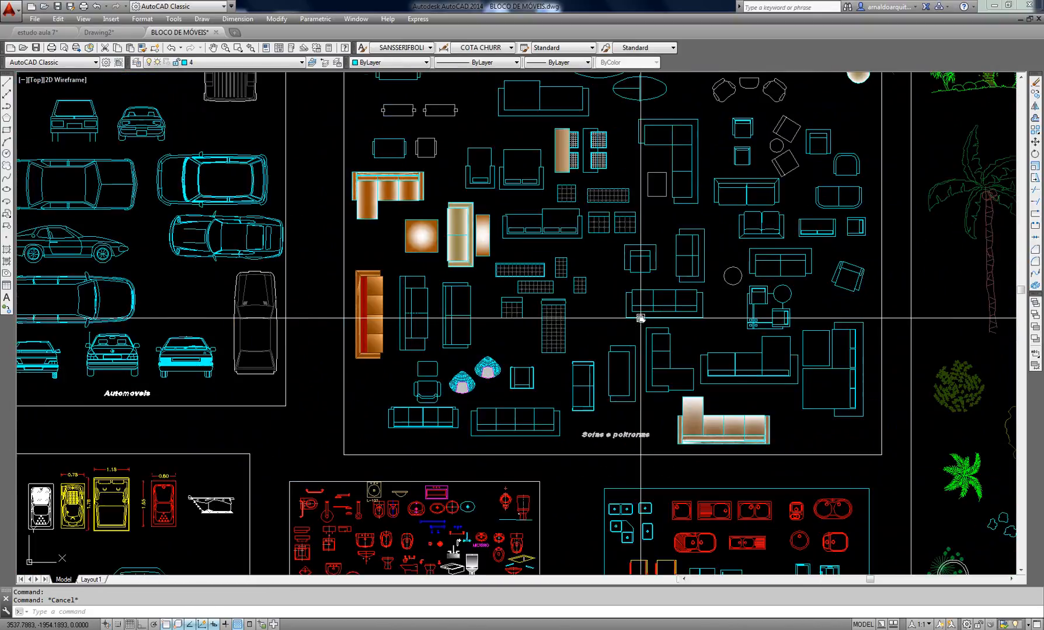
{"action": "middle_click_drag", "start_coordinate": [813, 190], "coordinate": [870, 177]}
{"action": "middle_click_drag", "start_coordinate": [79, 567], "coordinate": [498, 362]}
{"action": "mouse_move", "coordinate": [710, 359]}
{"action": "middle_mouse_down"}
{"action": "mouse_move", "coordinate": [816, 146]}
{"action": "mouse_move", "coordinate": [729, 296]}
{"action": "mouse_move", "coordinate": [744, 299]}
{"action": "middle_mouse_up"}
{"action": "scroll", "coordinate": [674, 174], "scroll_direction": "up", "scroll_amount": 6}
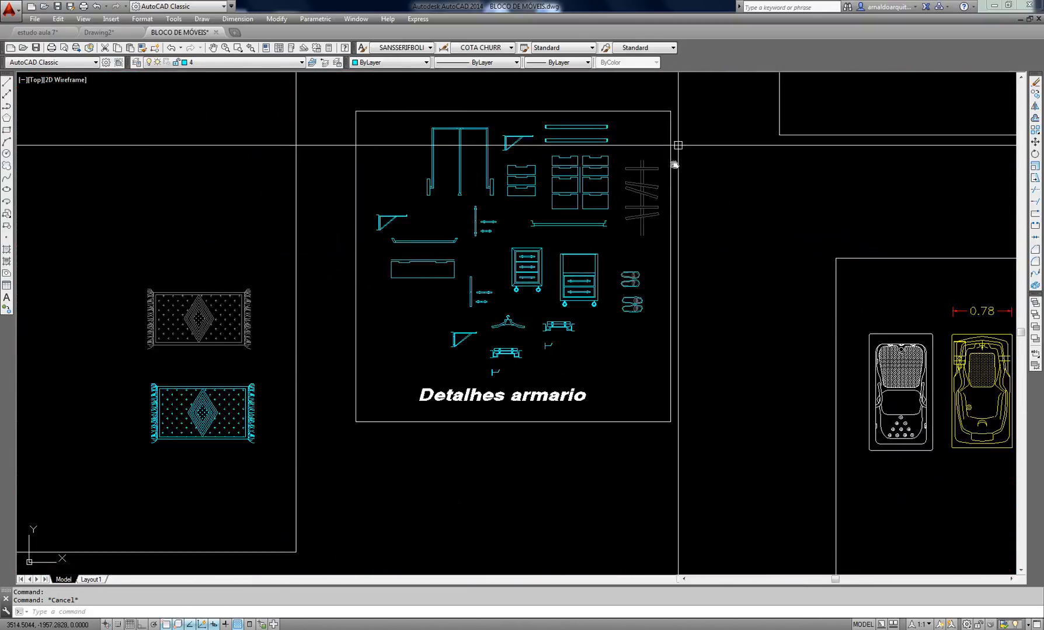
{"action": "left_click", "coordinate": [649, 129]}
{"action": "left_click", "coordinate": [569, 330]}
{"action": "middle_click_drag", "start_coordinate": [635, 256], "coordinate": [706, 201]}
{"action": "scroll", "coordinate": [656, 240], "scroll_direction": "down", "scroll_amount": 2}
{"action": "middle_click_drag", "start_coordinate": [680, 238], "coordinate": [719, 305]}
{"action": "key", "text": "Escape"}
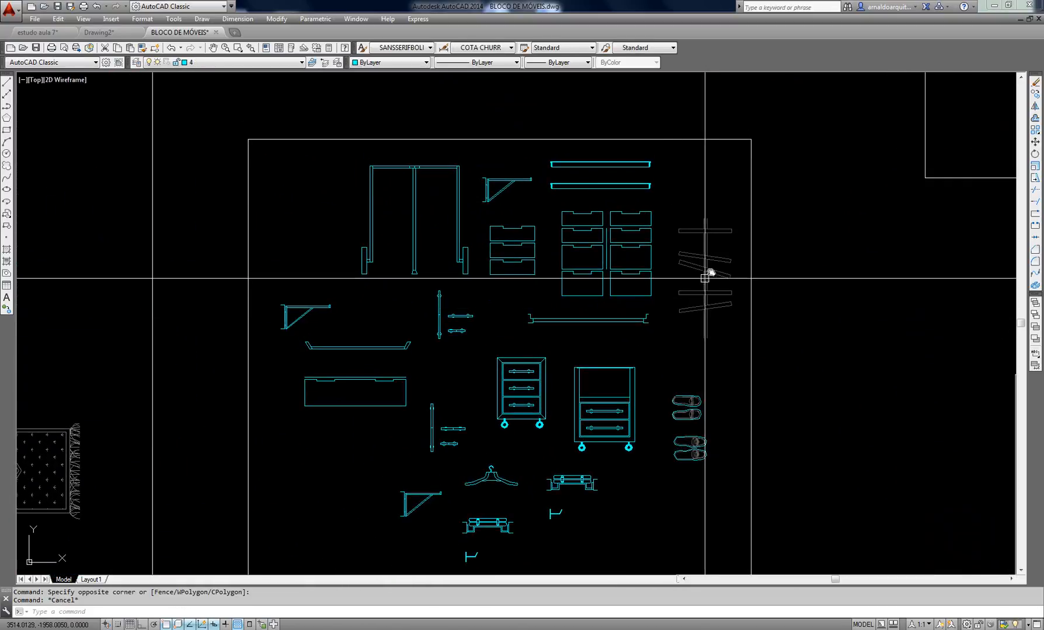
{"action": "left_click", "coordinate": [706, 278]}
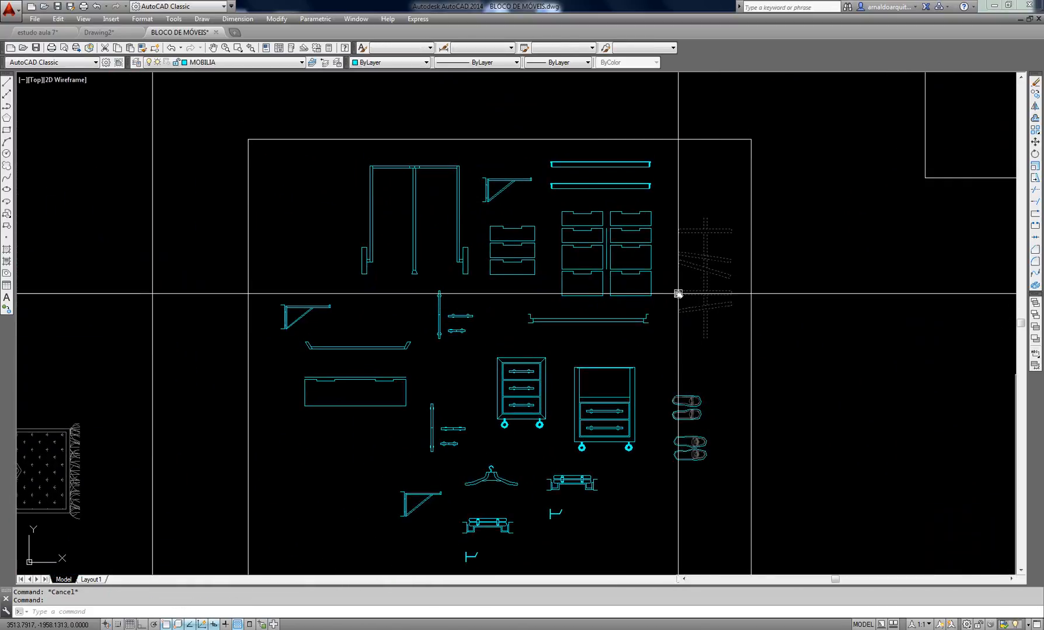
{"action": "left_click", "coordinate": [709, 304]}
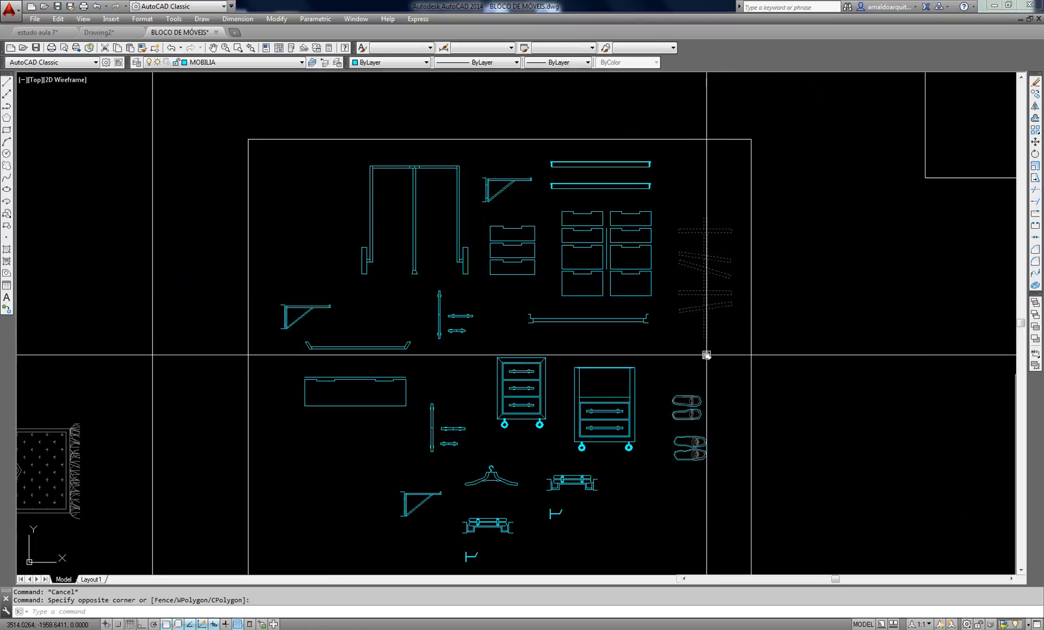
{"action": "key", "text": "Escape"}
{"action": "key", "text": "Escape"}
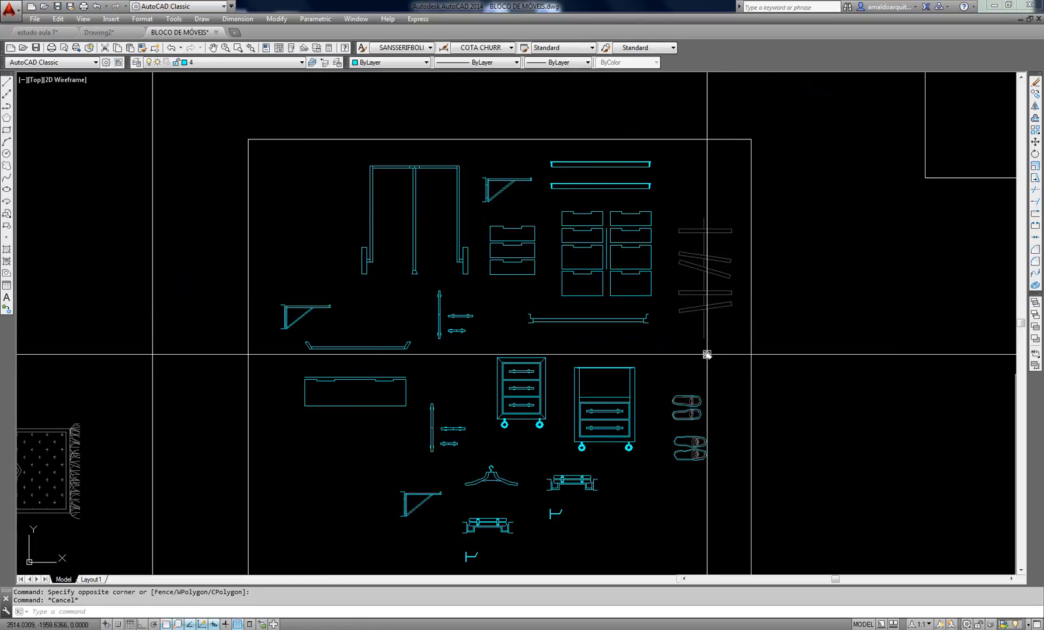
Copy the clothes rail block with hangers from the Detalhes armario group, using the rail's lower end as base point
{"action": "key", "text": "ctrl+shift+c"}
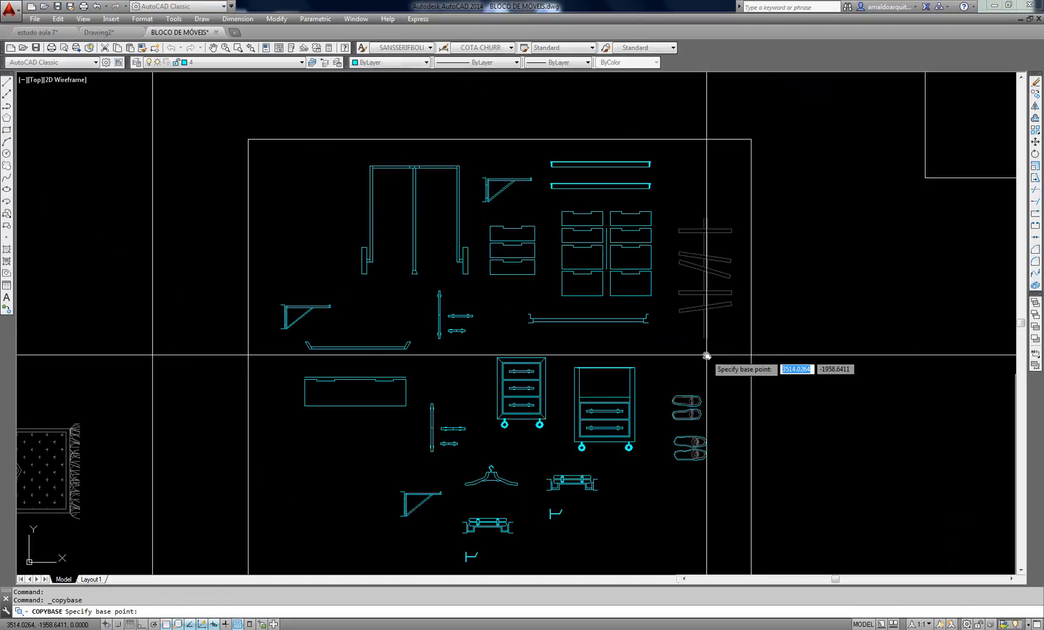
{"action": "left_click", "coordinate": [702, 340]}
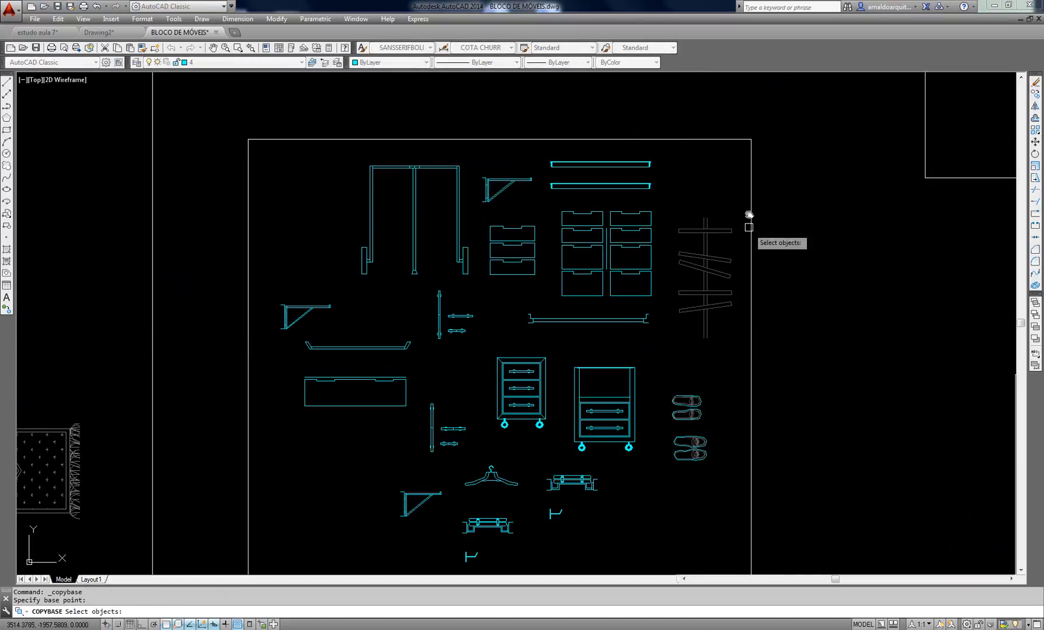
{"action": "left_click", "coordinate": [737, 198]}
{"action": "left_click", "coordinate": [666, 353]}
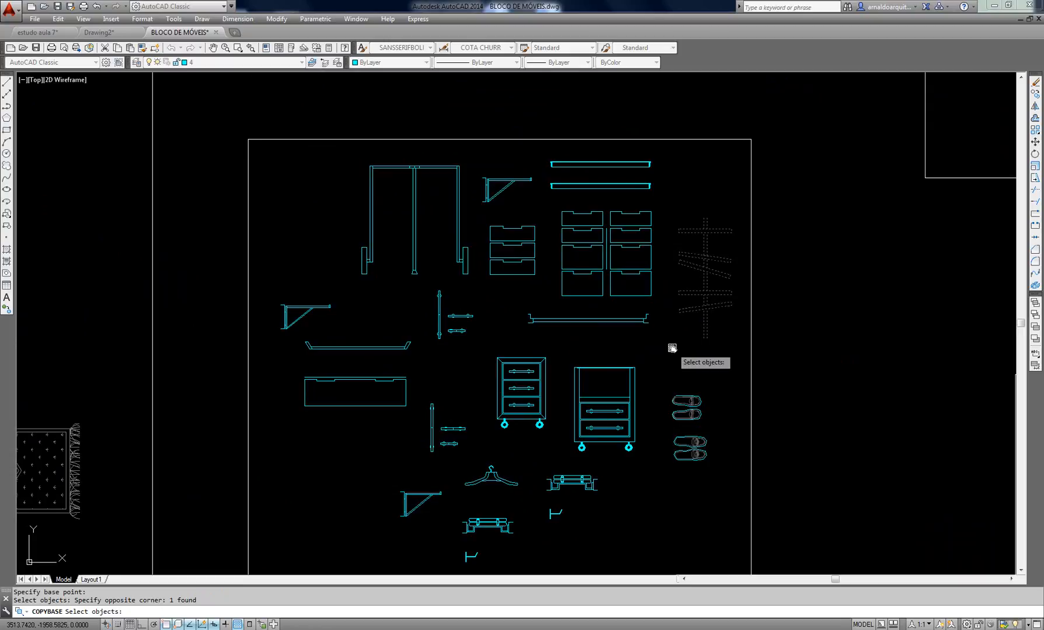
{"action": "key", "text": "Return"}
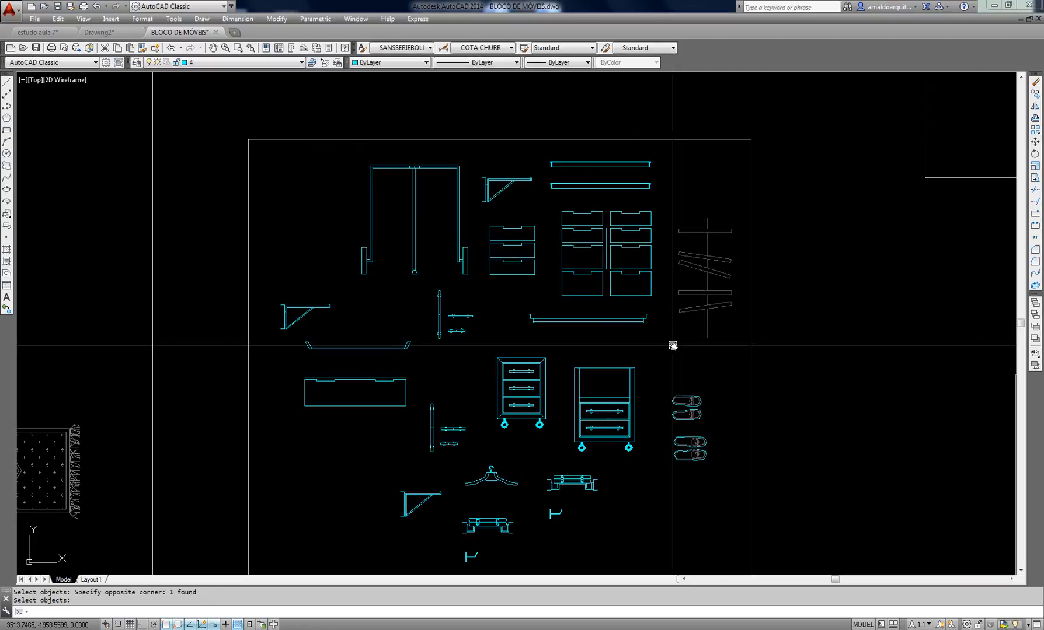
Switch to the estudo aula 7 drawing and paste the clothes rail block outside the bedroom's outer wall
{"action": "key", "text": "ctrl+Tab"}
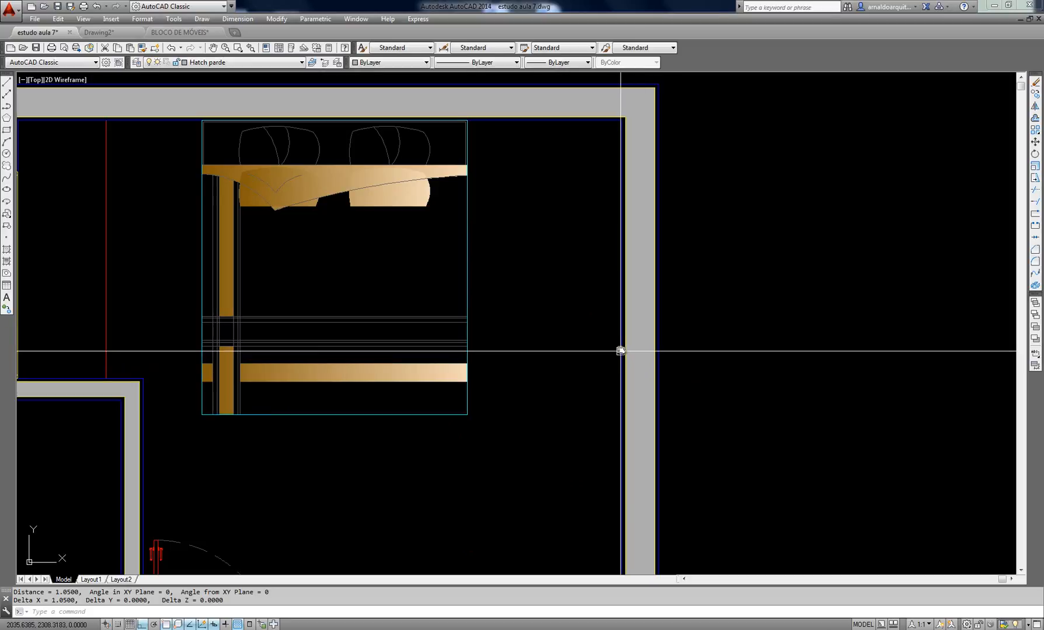
{"action": "key", "text": "ctrl+v"}
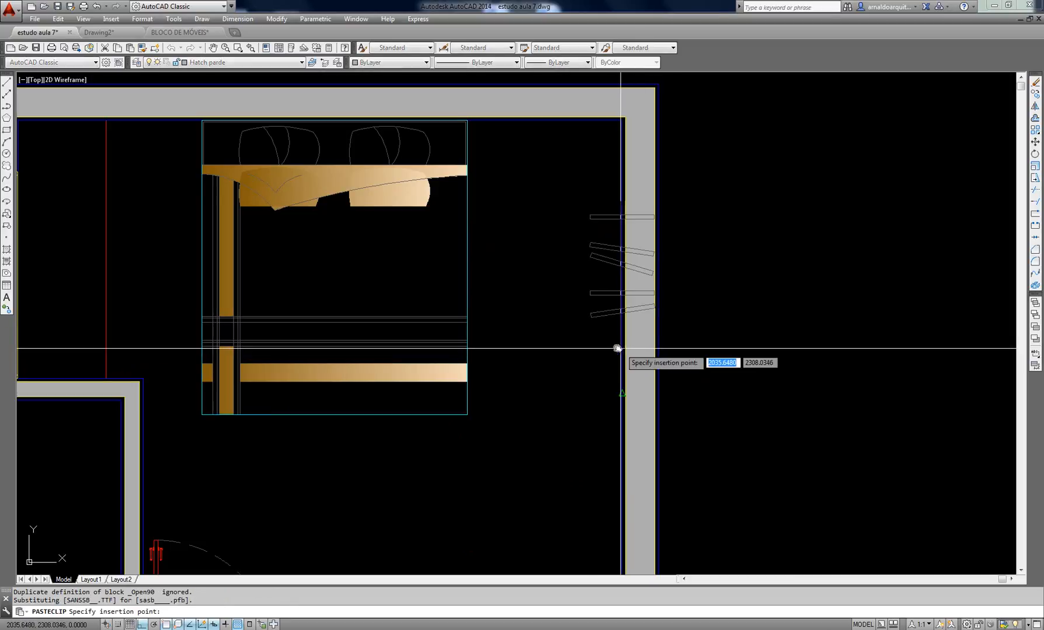
{"action": "left_click", "coordinate": [821, 345]}
{"action": "scroll", "coordinate": [730, 254], "scroll_direction": "down", "scroll_amount": 3}
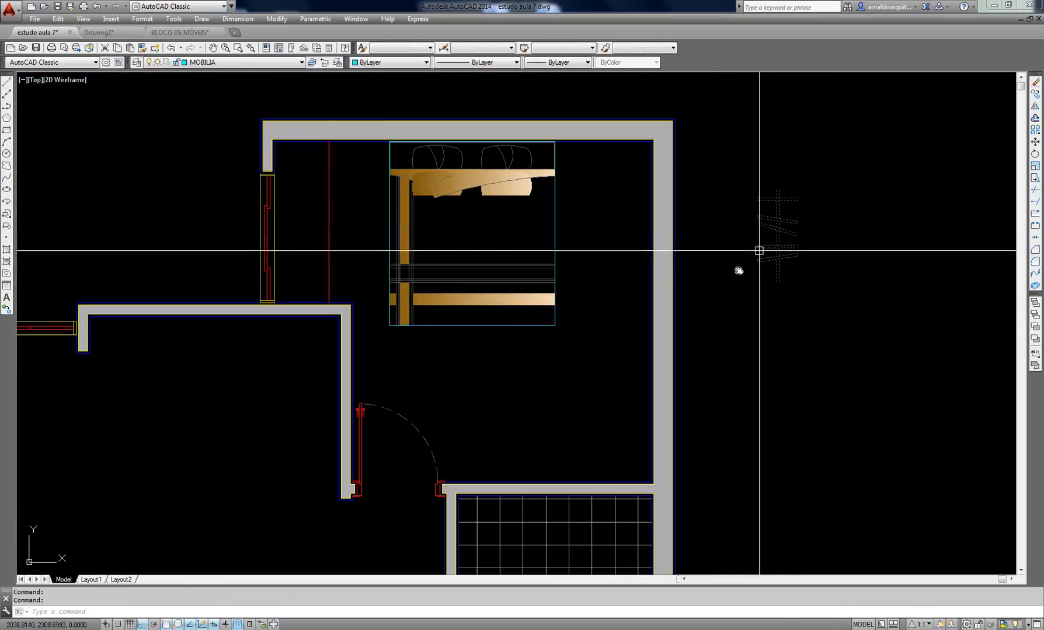
{"action": "left_click", "coordinate": [724, 289]}
{"action": "key", "text": "Escape"}
{"action": "key", "text": "Escape"}
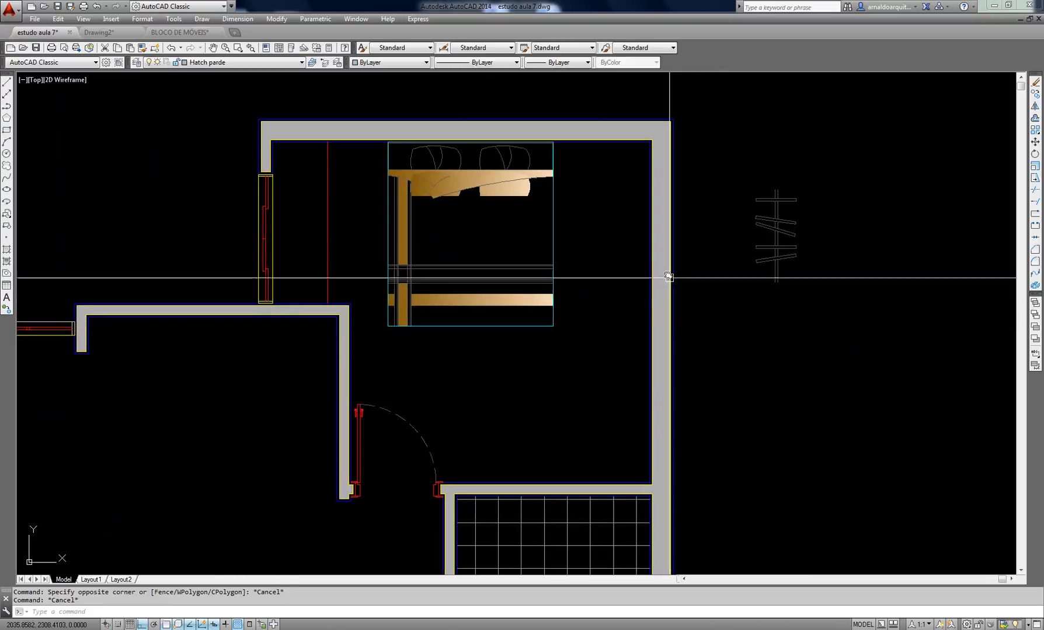
{"action": "scroll", "coordinate": [668, 278], "scroll_direction": "up", "scroll_amount": 2}
{"action": "middle_click_drag", "start_coordinate": [259, 243], "coordinate": [467, 305]}
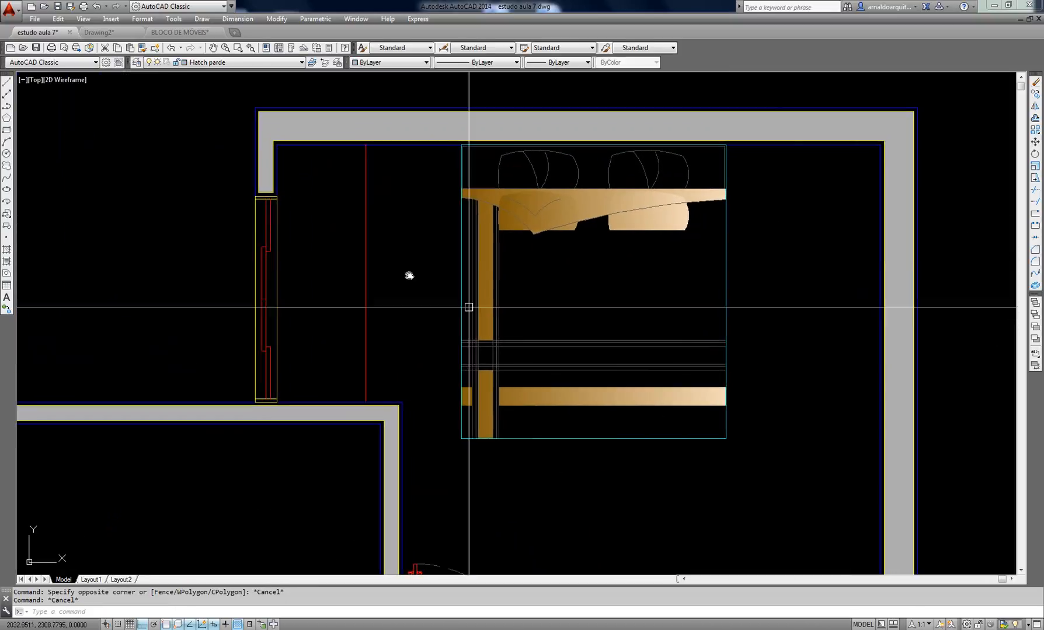
{"action": "left_click", "coordinate": [365, 198]}
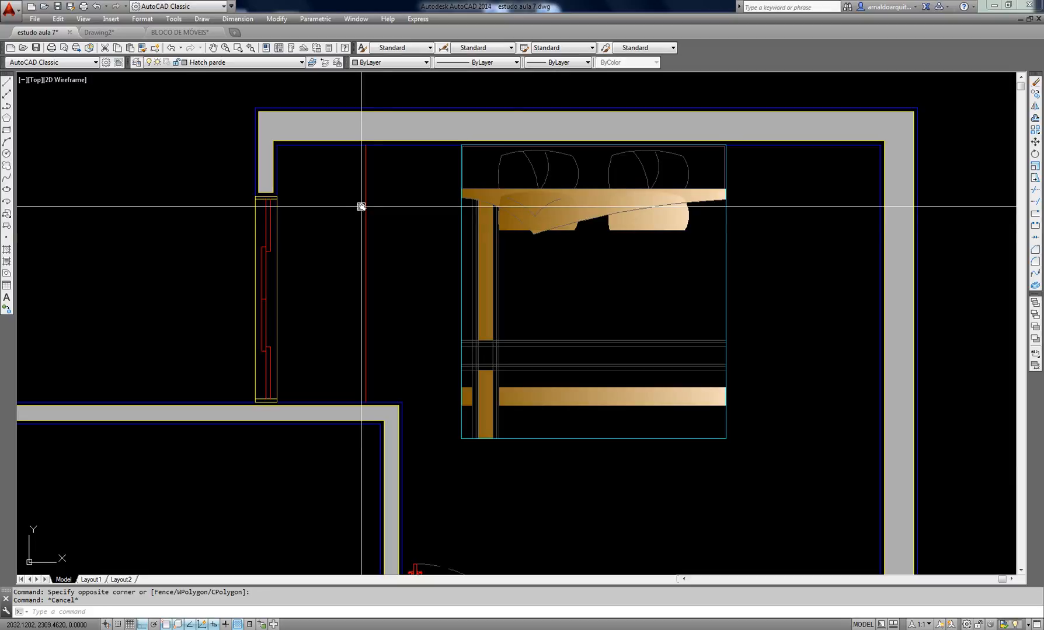
{"action": "scroll", "coordinate": [362, 206], "scroll_direction": "down", "scroll_amount": 3}
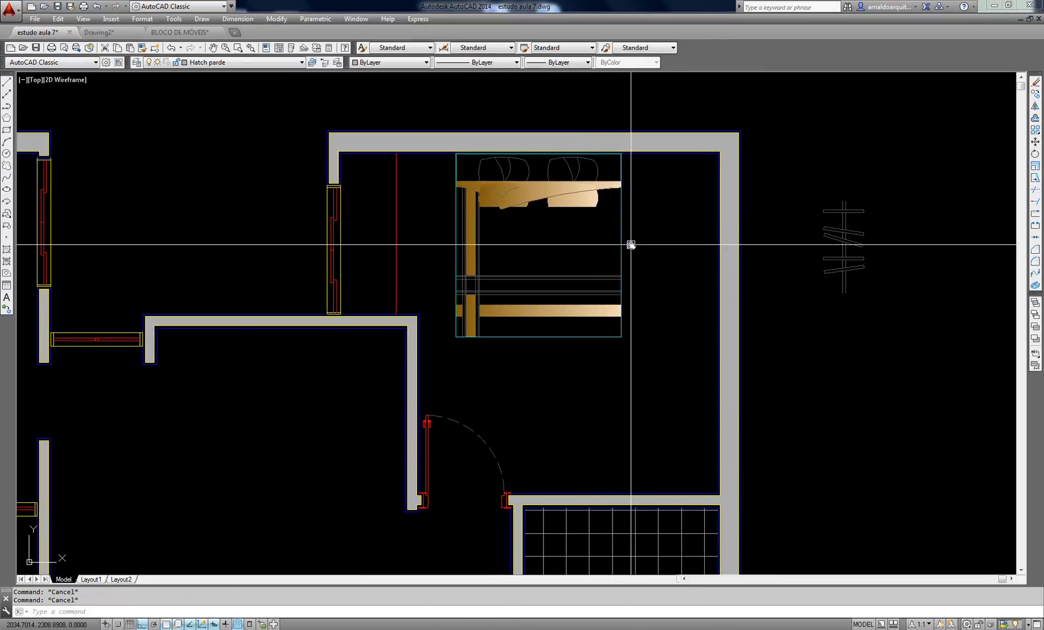
Offset the inner finish line of the outer wall beside the bed 0.5 into the bedroom
{"action": "key", "text": "Return"}
{"action": "type", "text": ".5"}
{"action": "key", "text": "Return"}
{"action": "scroll", "coordinate": [636, 239], "scroll_direction": "up", "scroll_amount": 5}
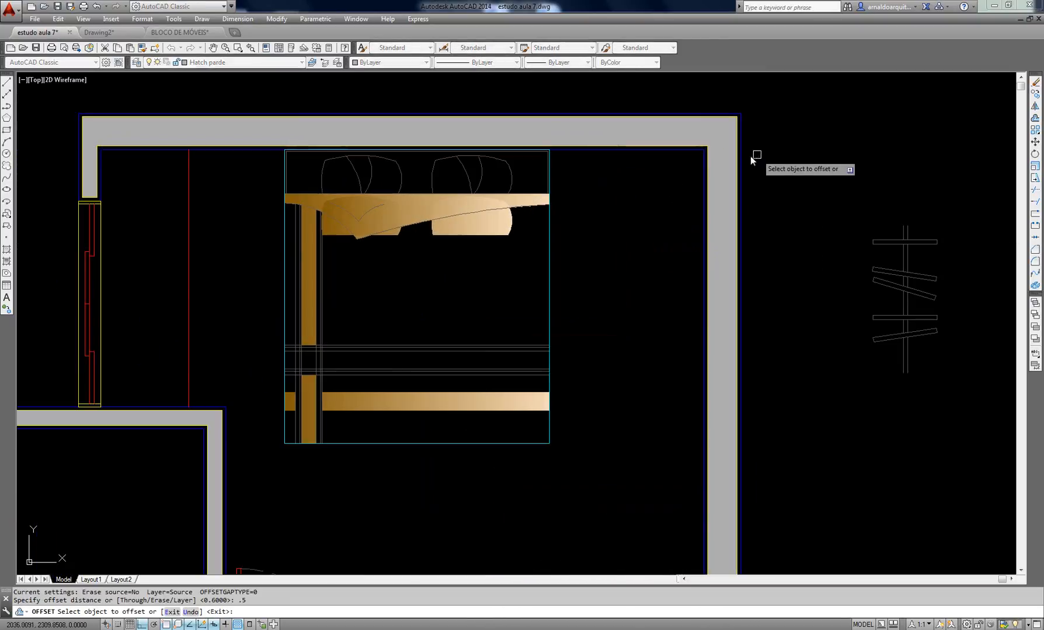
{"action": "left_click", "coordinate": [672, 172]}
{"action": "left_click", "coordinate": [588, 200]}
{"action": "key", "text": "Return"}
{"action": "key", "text": "Escape"}
{"action": "scroll", "coordinate": [530, 204], "scroll_direction": "down", "scroll_amount": 2}
{"action": "middle_click_drag", "start_coordinate": [531, 205], "coordinate": [695, 178]}
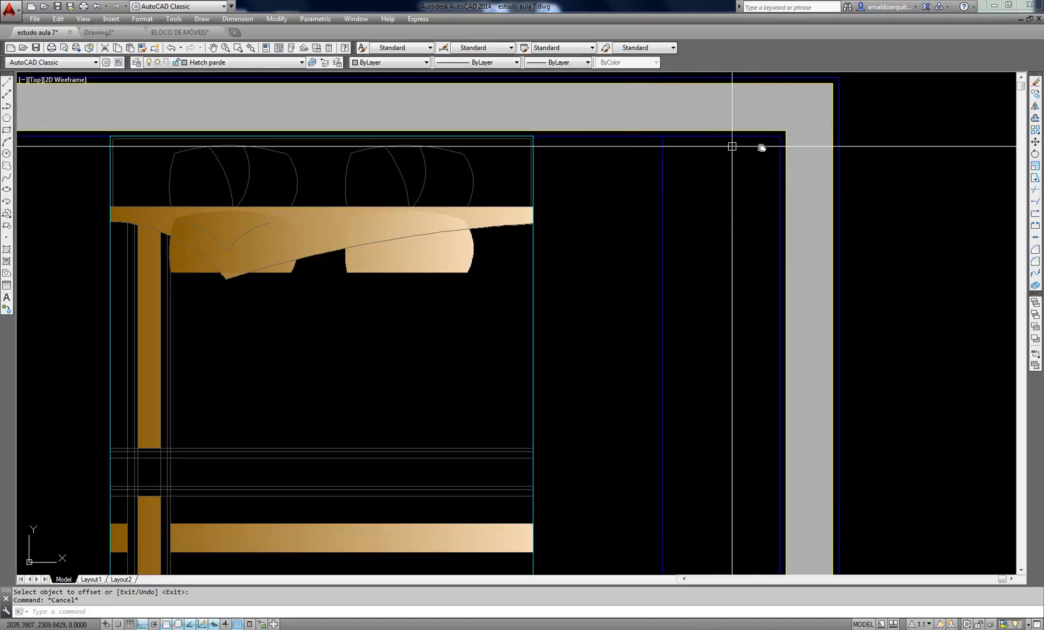
Measure the gap between the offset line's upper end and the side of the bed
{"action": "scroll", "coordinate": [692, 154], "scroll_direction": "down", "scroll_amount": 2}
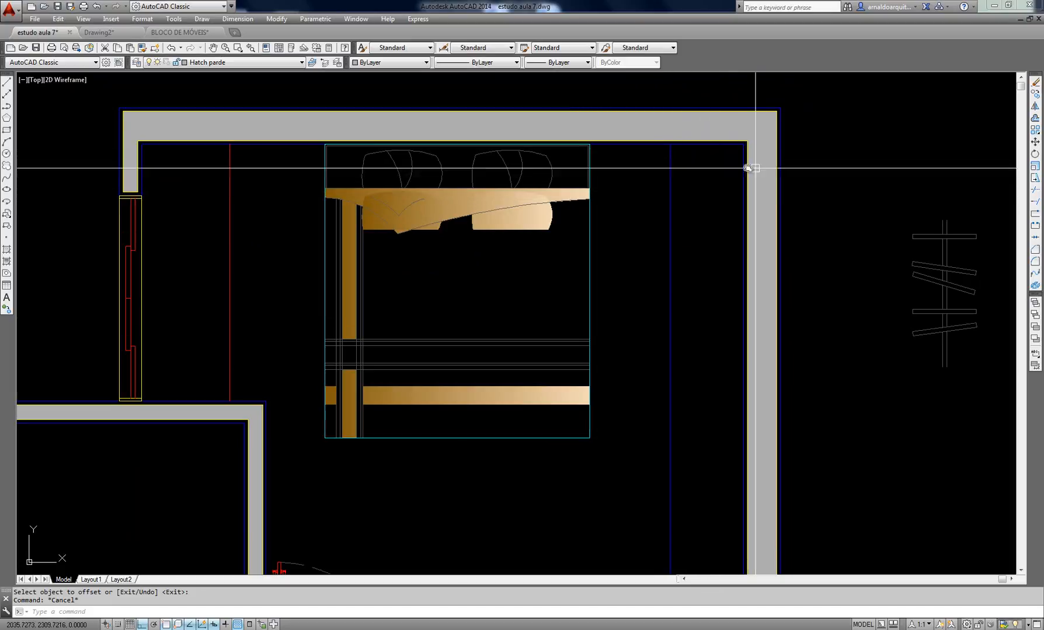
{"action": "scroll", "coordinate": [635, 151], "scroll_direction": "up", "scroll_amount": 1}
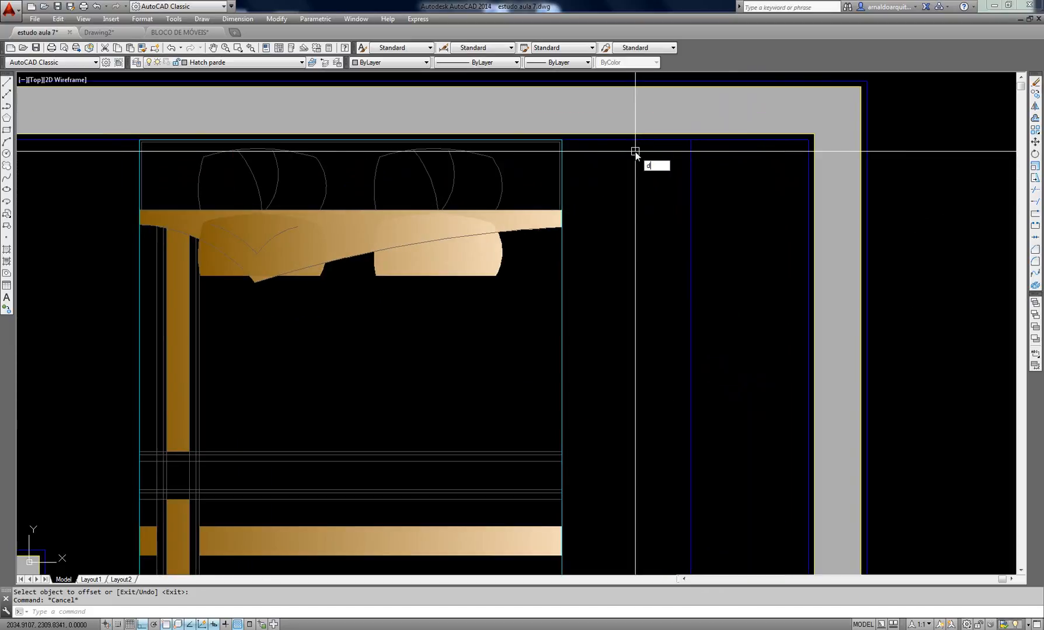
{"action": "type", "text": "i"}
{"action": "key", "text": "Return"}
{"action": "left_click", "coordinate": [691, 140]}
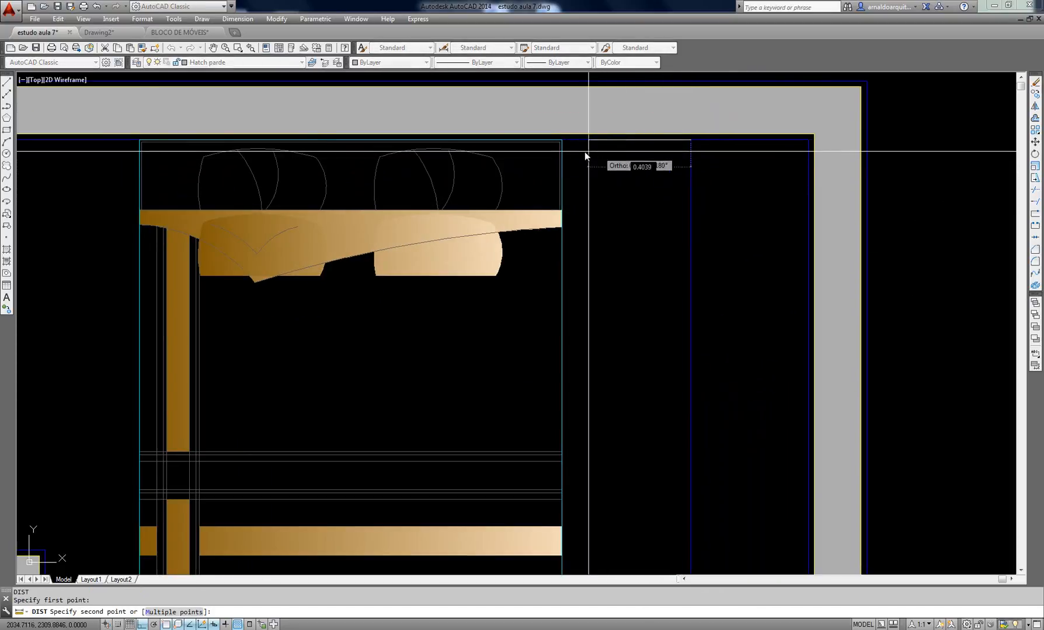
{"action": "left_click", "coordinate": [565, 151]}
{"action": "mouse_move", "coordinate": [701, 170]}
{"action": "middle_mouse_down"}
{"action": "mouse_move", "coordinate": [648, 176]}
{"action": "mouse_move", "coordinate": [552, 211]}
{"action": "mouse_move", "coordinate": [581, 224]}
{"action": "middle_mouse_up"}
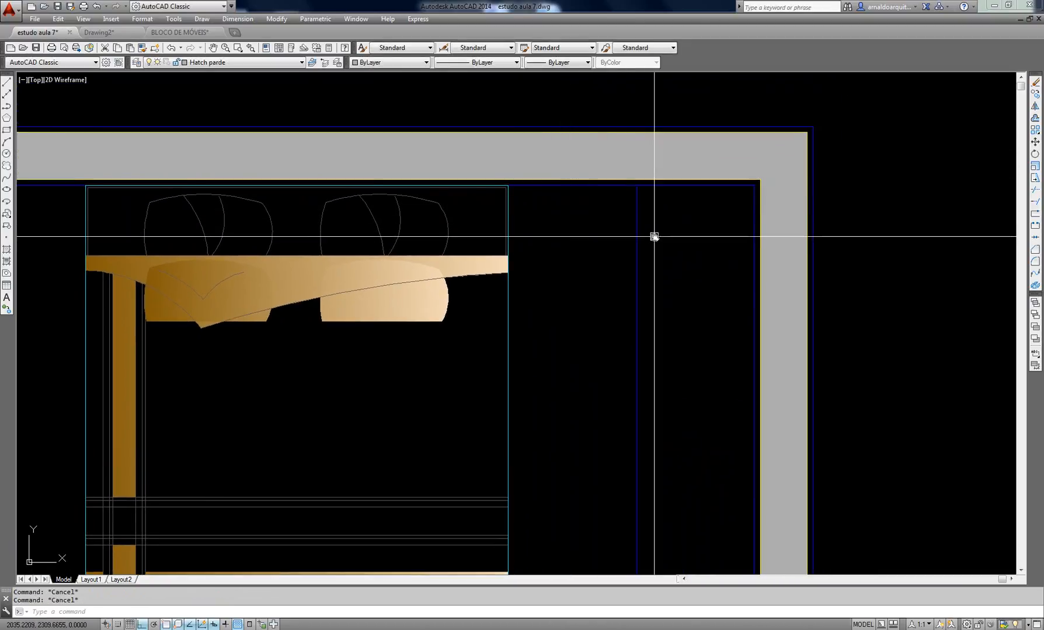
Draw a vertical guide line from the bed's upper corner at the headboard up past the outside of the wall
{"action": "mouse_move", "coordinate": [652, 237]}
{"action": "middle_mouse_down"}
{"action": "mouse_move", "coordinate": [545, 240]}
{"action": "mouse_move", "coordinate": [543, 403]}
{"action": "middle_mouse_up"}
{"action": "type", "text": "l"}
{"action": "key", "text": "Return"}
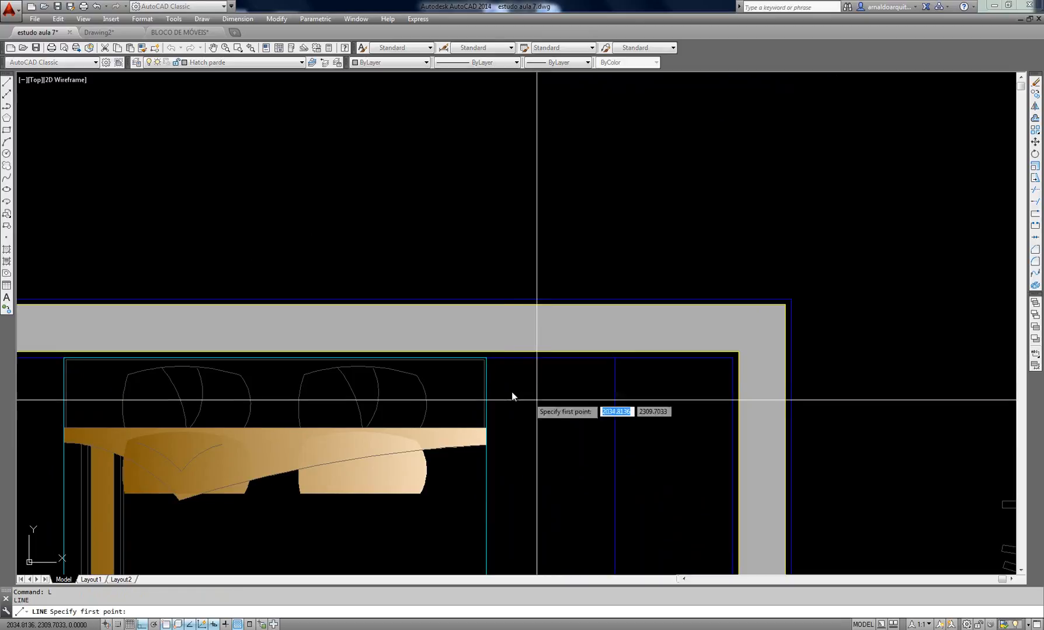
{"action": "left_click", "coordinate": [488, 353]}
{"action": "key", "text": "Escape"}
{"action": "type", "text": "l"}
{"action": "key", "text": "Return"}
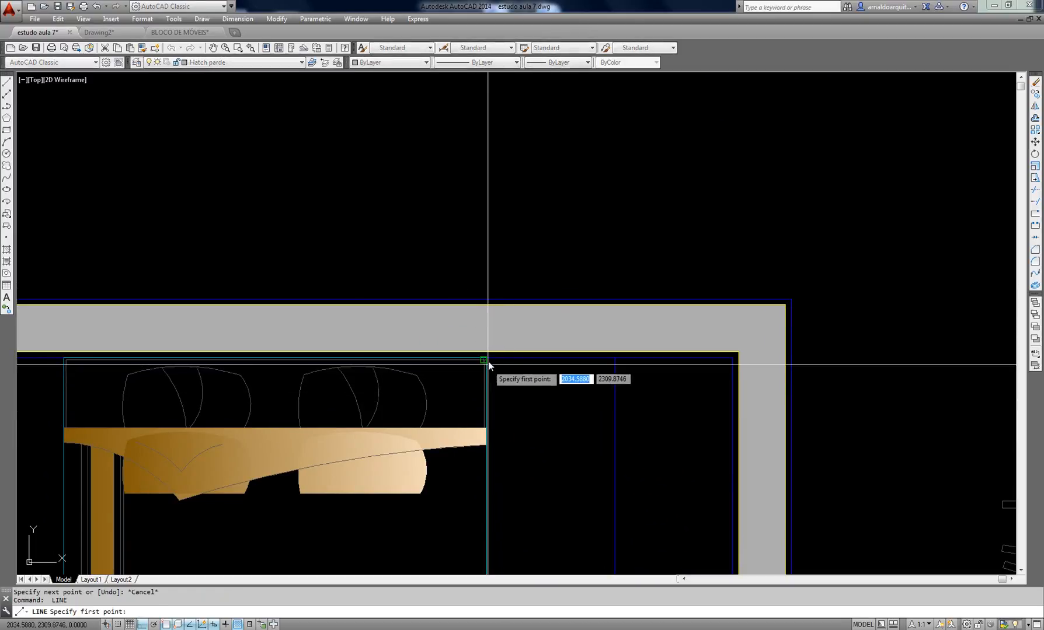
{"action": "left_click", "coordinate": [487, 352]}
{"action": "left_click", "coordinate": [512, 185]}
{"action": "key", "text": "Escape"}
{"action": "key", "text": "Escape"}
Draw a second vertical guide line from the offset line's upper end up past the outside of the wall
{"action": "type", "text": "l"}
{"action": "key", "text": "Return"}
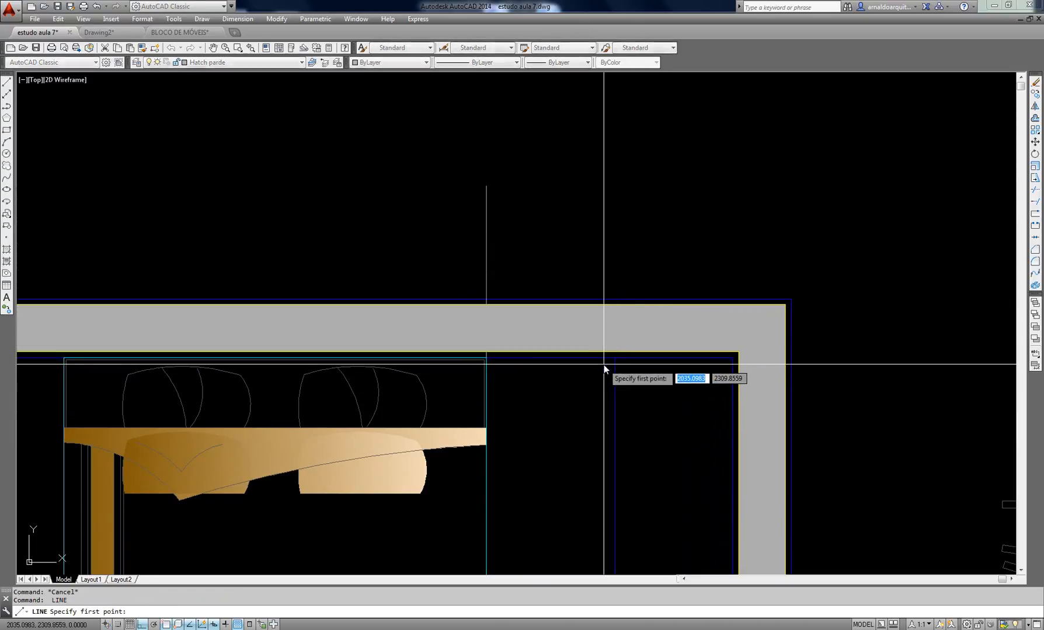
{"action": "left_click", "coordinate": [615, 356]}
{"action": "left_click", "coordinate": [615, 142]}
{"action": "key", "text": "Escape"}
{"action": "key", "text": "Escape"}
Draw a horizontal line across both vertical guide lines just outside the wall
{"action": "type", "text": "l"}
{"action": "key", "text": "Return"}
{"action": "left_click", "coordinate": [454, 226]}
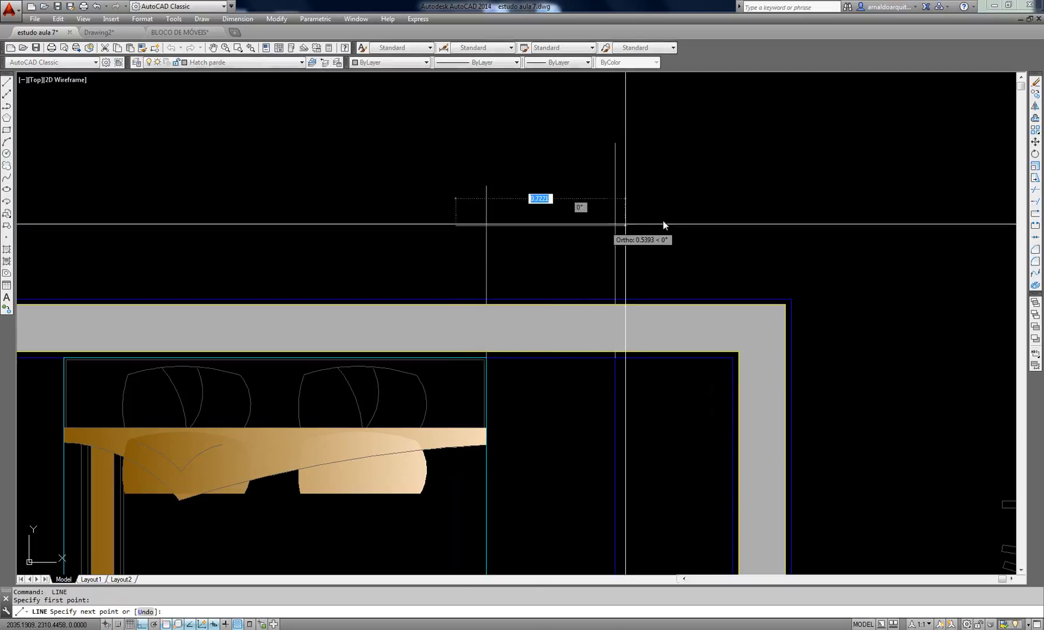
{"action": "left_click", "coordinate": [669, 226]}
{"action": "key", "text": "Escape"}
{"action": "middle_click_drag", "start_coordinate": [540, 202], "coordinate": [540, 217]}
{"action": "scroll", "coordinate": [540, 217], "scroll_direction": "up", "scroll_amount": 2}
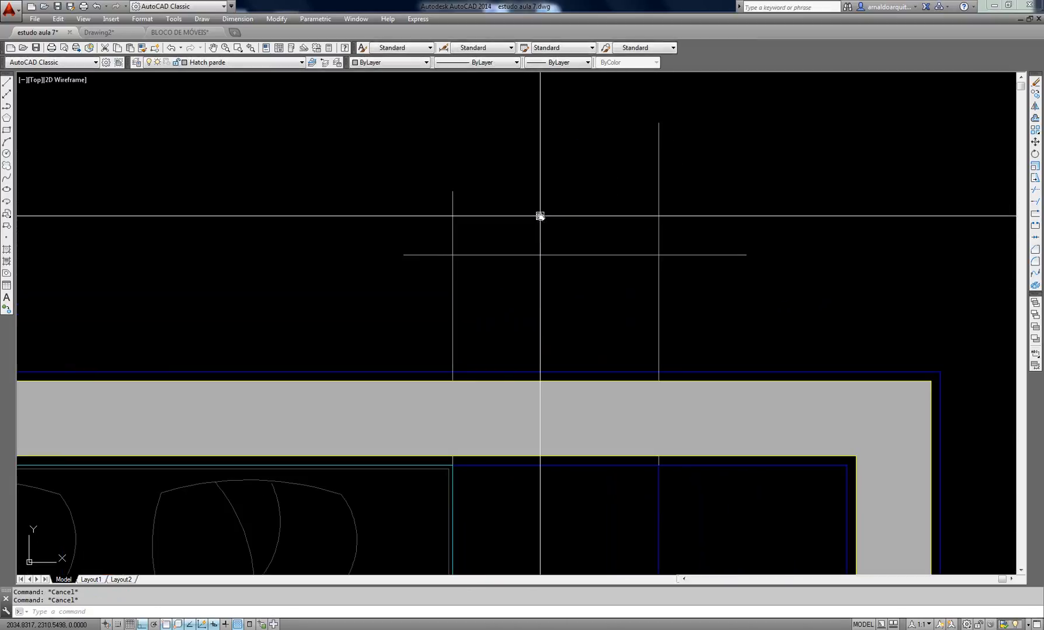
Offset the horizontal line 0.45 away from the wall
{"action": "type", "text": "o"}
{"action": "key", "text": "Return"}
{"action": "type", "text": ".45"}
{"action": "key", "text": "Return"}
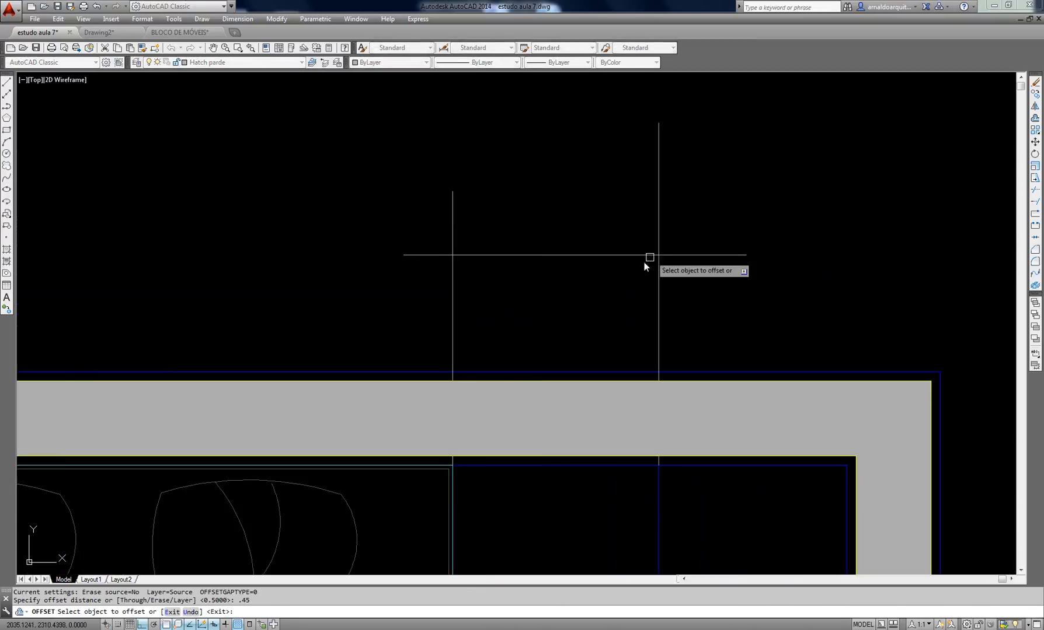
{"action": "left_click", "coordinate": [642, 255]}
{"action": "left_click", "coordinate": [628, 217]}
{"action": "key", "text": "Escape"}
Fillet the corners of the guide lines with zero radius to close them into a rectangle outside the wall
{"action": "type", "text": "f"}
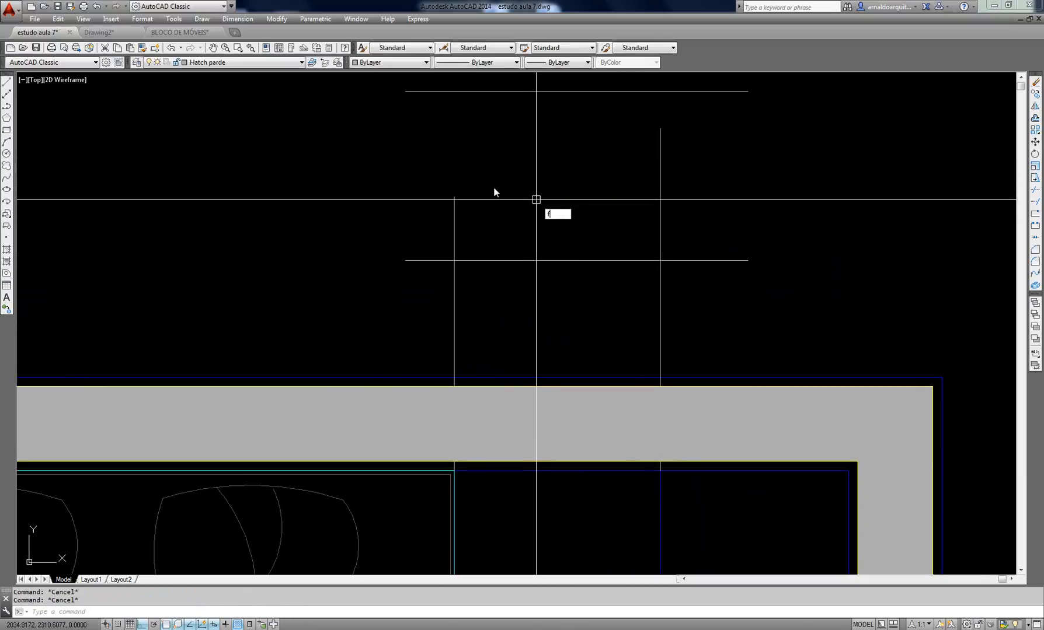
{"action": "key", "text": "Return"}
{"action": "left_click", "coordinate": [452, 202]}
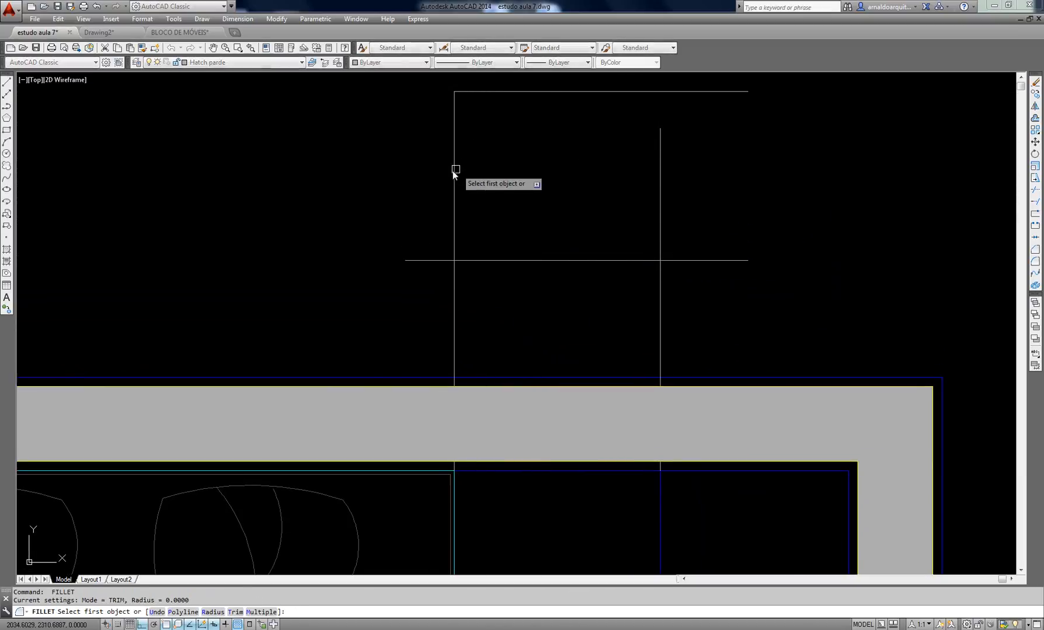
{"action": "left_click", "coordinate": [501, 263]}
{"action": "key", "text": "Return"}
{"action": "left_click", "coordinate": [620, 260]}
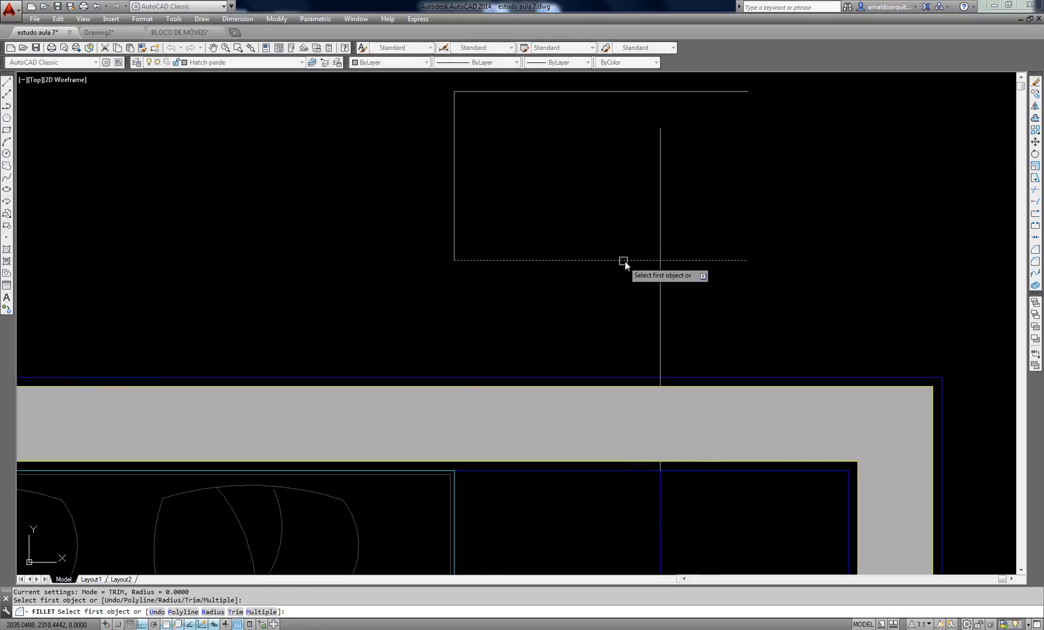
{"action": "left_click", "coordinate": [658, 232]}
{"action": "left_click", "coordinate": [598, 92]}
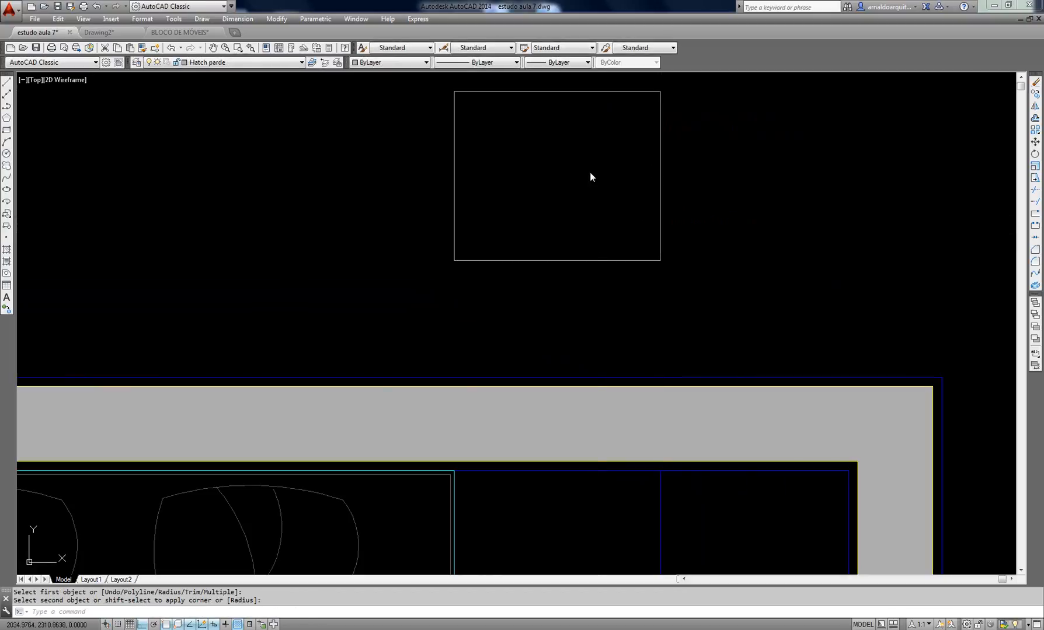
{"action": "key", "text": "Return"}
{"action": "key", "text": "Escape"}
{"action": "middle_click_drag", "start_coordinate": [589, 172], "coordinate": [569, 197]}
{"action": "key", "text": "Escape"}
{"action": "scroll", "coordinate": [589, 210], "scroll_direction": "down", "scroll_amount": 1}
{"action": "scroll", "coordinate": [544, 189], "scroll_direction": "up", "scroll_amount": 2}
{"action": "key", "text": "Escape"}
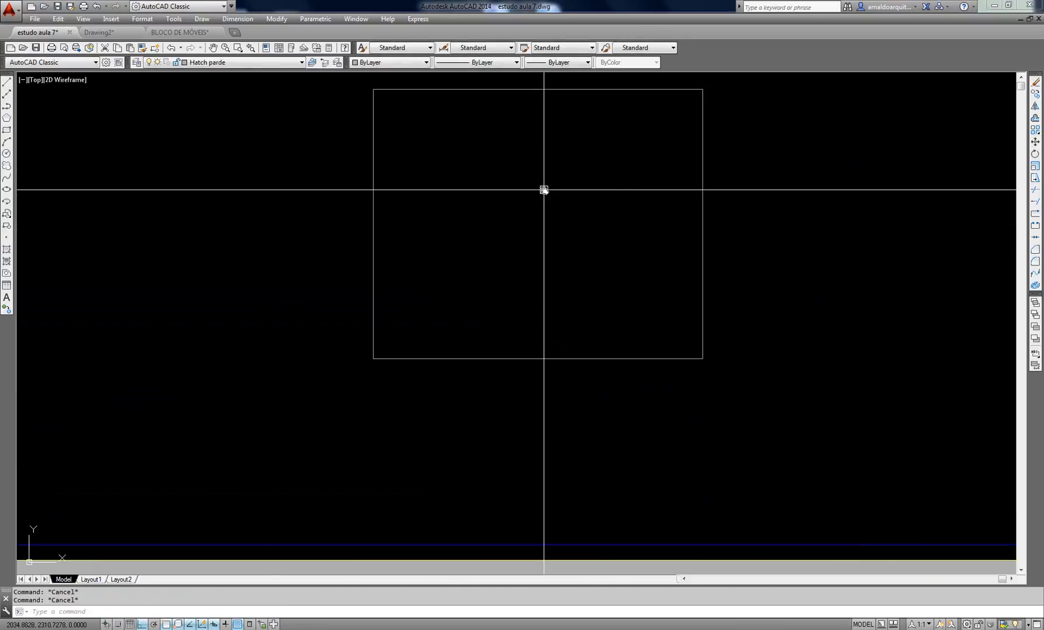
Create a boundary from the enclosed area of the rectangle
{"action": "type", "text": "bo"}
{"action": "key", "text": "Return"}
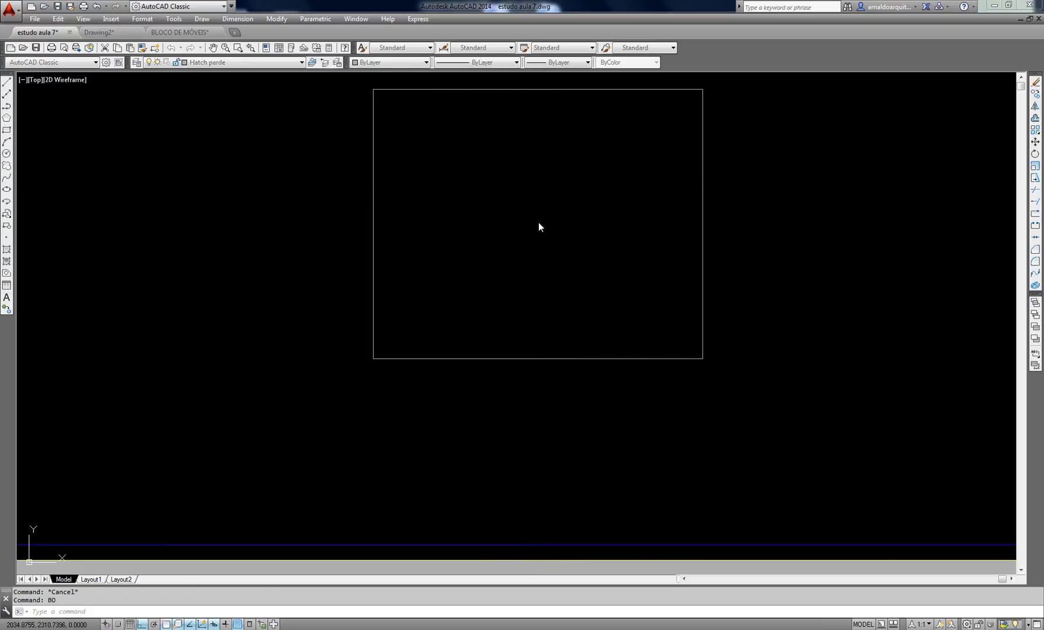
{"action": "key", "text": "Return"}
{"action": "left_click", "coordinate": [565, 238]}
{"action": "key", "text": "Return"}
{"action": "key", "text": "Escape"}
Offset the rectangle 0.05 inward
{"action": "type", "text": "o"}
{"action": "key", "text": "Return"}
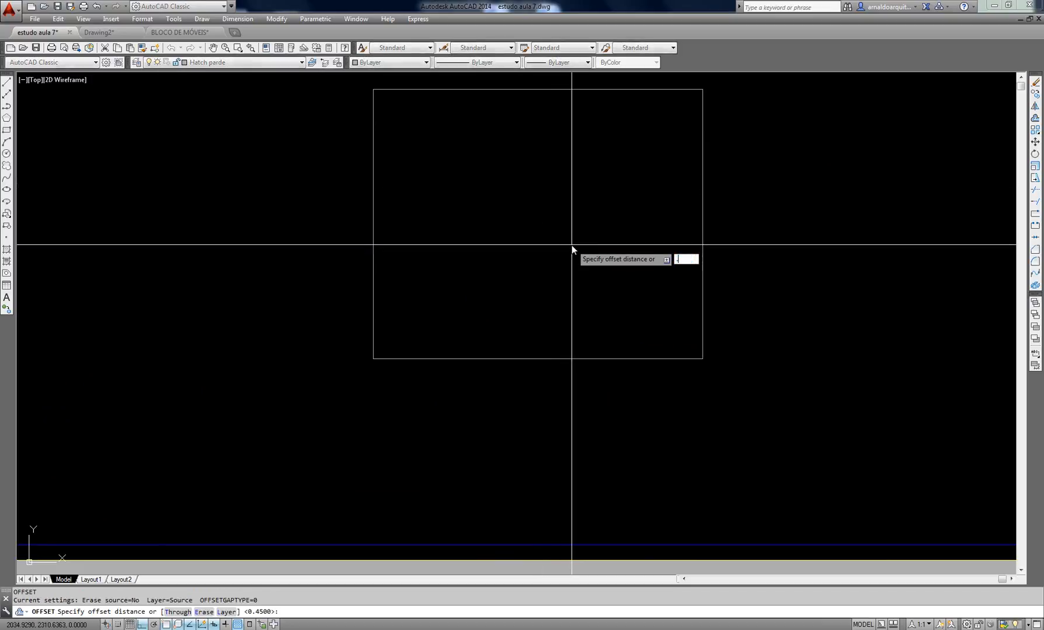
{"action": "type", "text": ".05"}
{"action": "key", "text": "Return"}
{"action": "left_click", "coordinate": [536, 90]}
{"action": "middle_click_drag", "start_coordinate": [538, 166], "coordinate": [512, 205]}
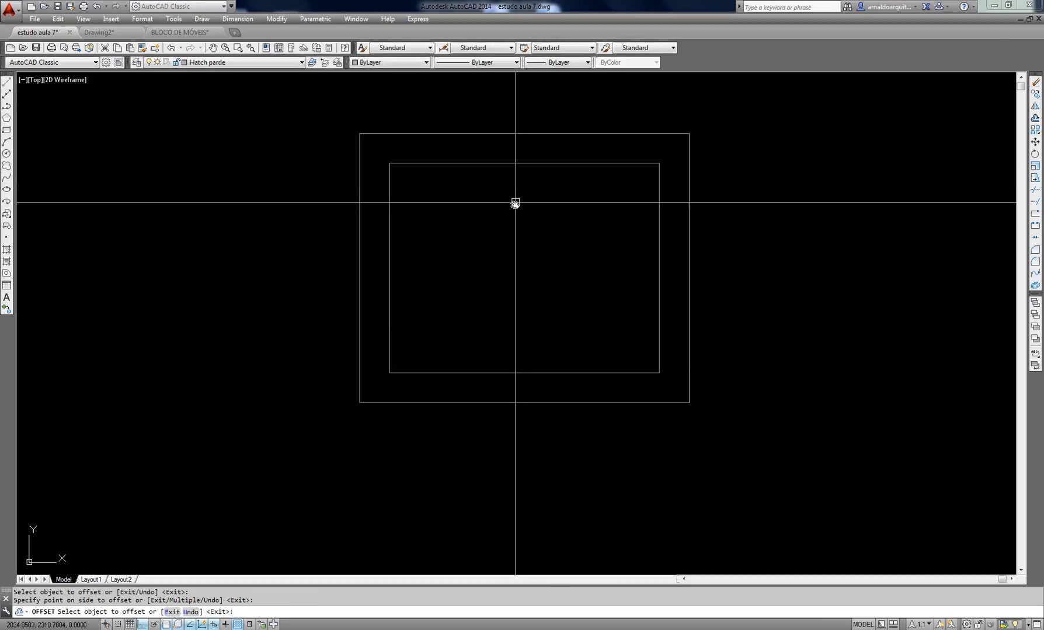
{"action": "key", "text": "Escape"}
Draw a horizontal line between the side midpoints of the inner rectangle to split it into two drawers
{"action": "type", "text": "l"}
{"action": "key", "text": "Return"}
{"action": "left_click", "coordinate": [659, 269]}
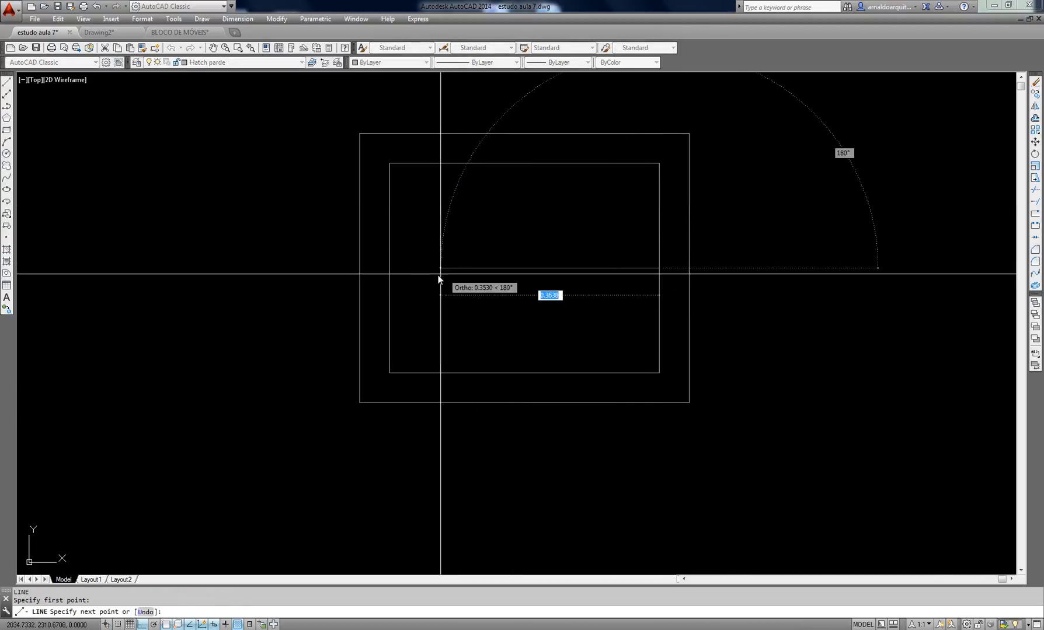
{"action": "left_click", "coordinate": [390, 269]}
{"action": "key", "text": "Escape"}
{"action": "key", "text": "Escape"}
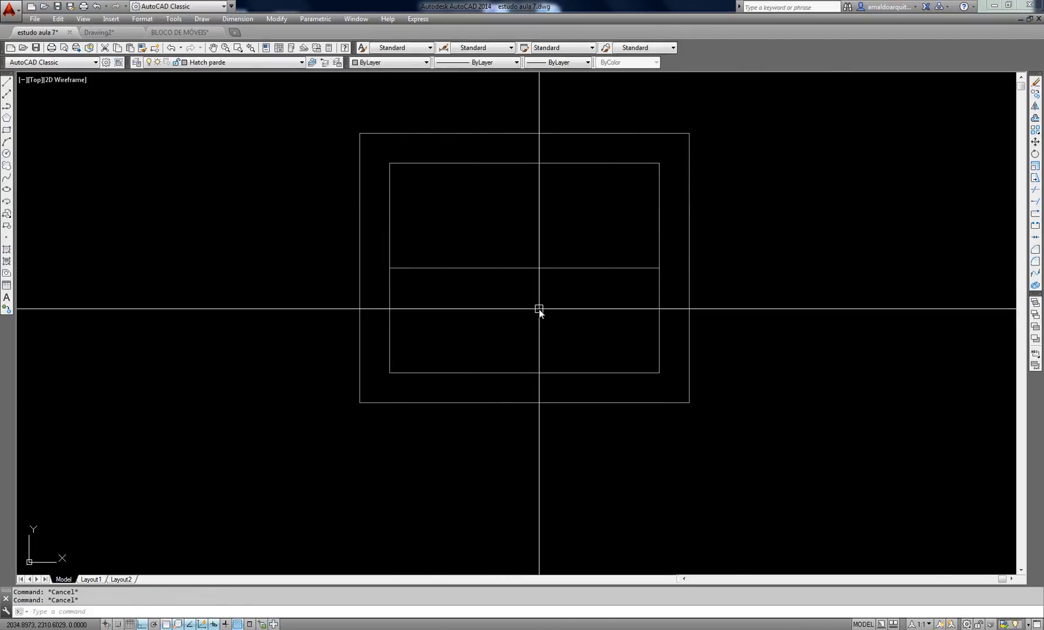
Offset the horizontal middle line 0.025 upward
{"action": "type", "text": "o"}
{"action": "key", "text": "Return"}
{"action": "type", "text": ".025"}
{"action": "key", "text": "Return"}
{"action": "left_click", "coordinate": [526, 268]}
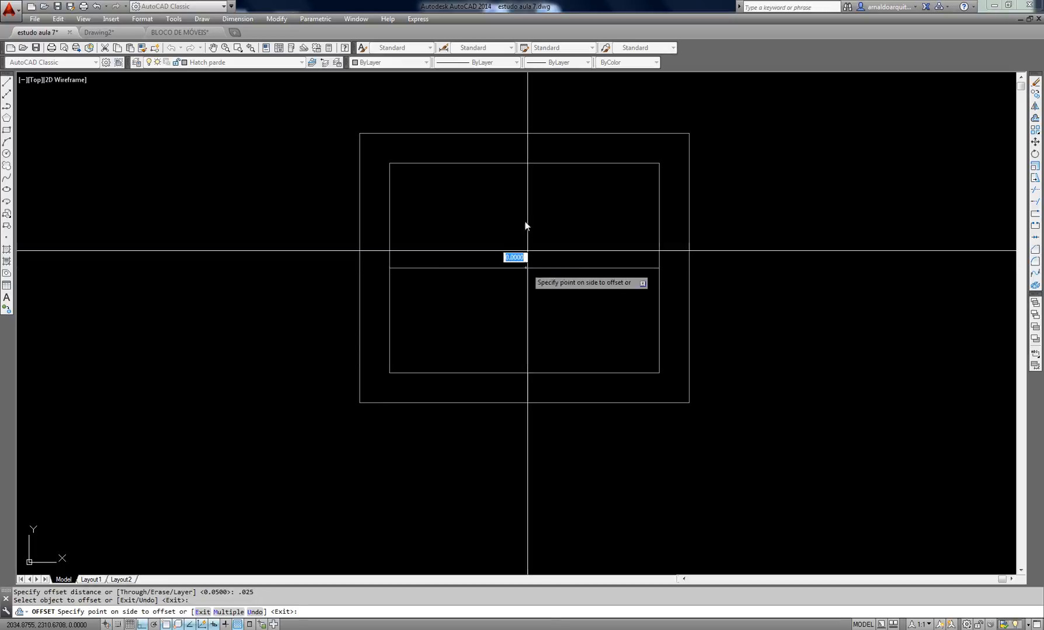
{"action": "left_click", "coordinate": [526, 225]}
{"action": "key", "text": "Escape"}
{"action": "key", "text": "Escape"}
Draw a circle of about 0.054 radius centred on the midpoint of the outer rectangle's top edge
{"action": "middle_click_drag", "start_coordinate": [506, 191], "coordinate": [494, 352]}
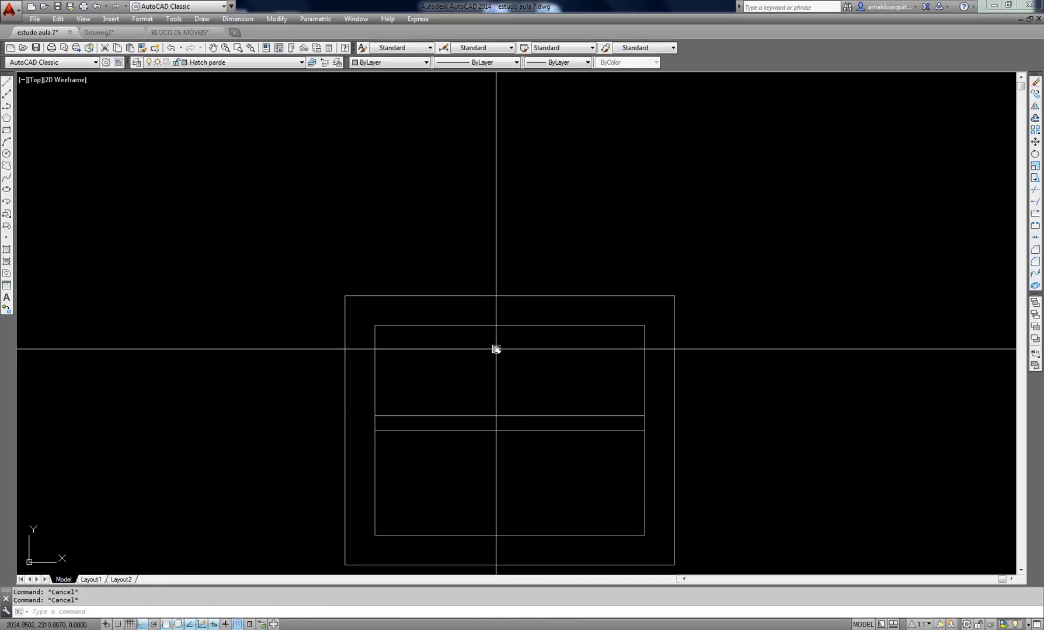
{"action": "type", "text": "c"}
{"action": "key", "text": "Return"}
{"action": "left_click", "coordinate": [510, 296]}
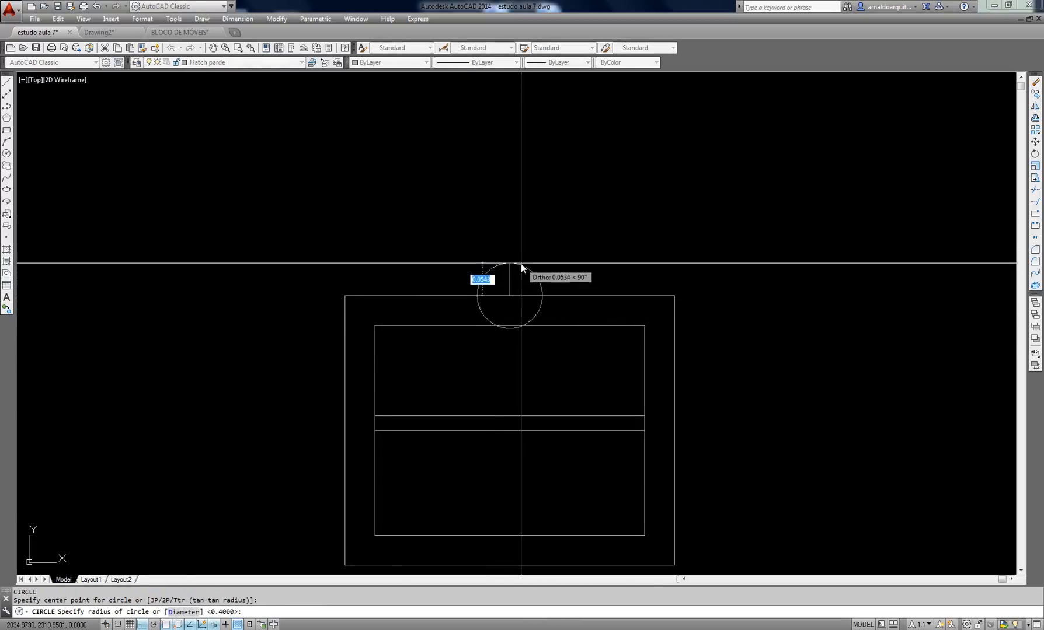
{"action": "left_click", "coordinate": [522, 263]}
{"action": "key", "text": "Return"}
{"action": "key", "text": "Escape"}
{"action": "key", "text": "Escape"}
Move the circle up by its bottom quadrant so it rests on the outer rectangle's top edge
{"action": "type", "text": "m"}
{"action": "key", "text": "Return"}
{"action": "left_click_drag", "start_coordinate": [562, 251], "coordinate": [534, 287]}
{"action": "scroll", "coordinate": [530, 307], "scroll_direction": "up", "scroll_amount": 2}
{"action": "key", "text": "Return"}
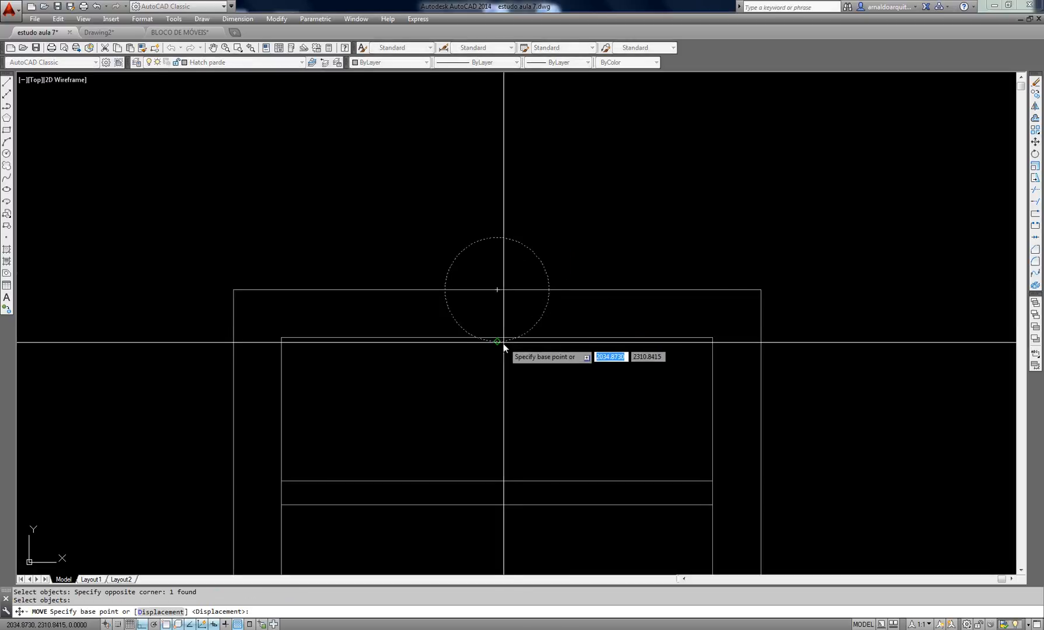
{"action": "left_click", "coordinate": [503, 342]}
{"action": "left_click", "coordinate": [496, 287]}
{"action": "key", "text": "Escape"}
{"action": "middle_click_drag", "start_coordinate": [553, 231], "coordinate": [533, 263]}
{"action": "key", "text": "Escape"}
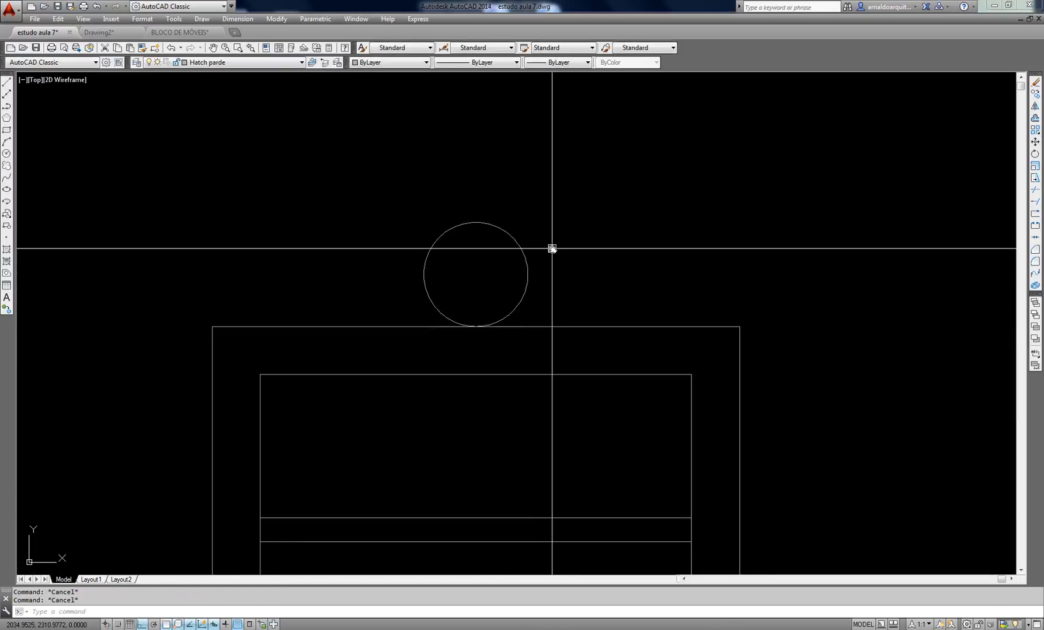
Move the circle horizontally to the left along the top edge of the bedside table
{"action": "type", "text": "m"}
{"action": "key", "text": "Return"}
{"action": "left_click_drag", "start_coordinate": [569, 242], "coordinate": [496, 285]}
{"action": "key", "text": "Return"}
{"action": "left_click", "coordinate": [700, 246]}
{"action": "left_click", "coordinate": [582, 247]}
{"action": "key", "text": "Return"}
{"action": "key", "text": "Escape"}
{"action": "key", "text": "Escape"}
{"action": "scroll", "coordinate": [490, 211], "scroll_direction": "down", "scroll_amount": 2}
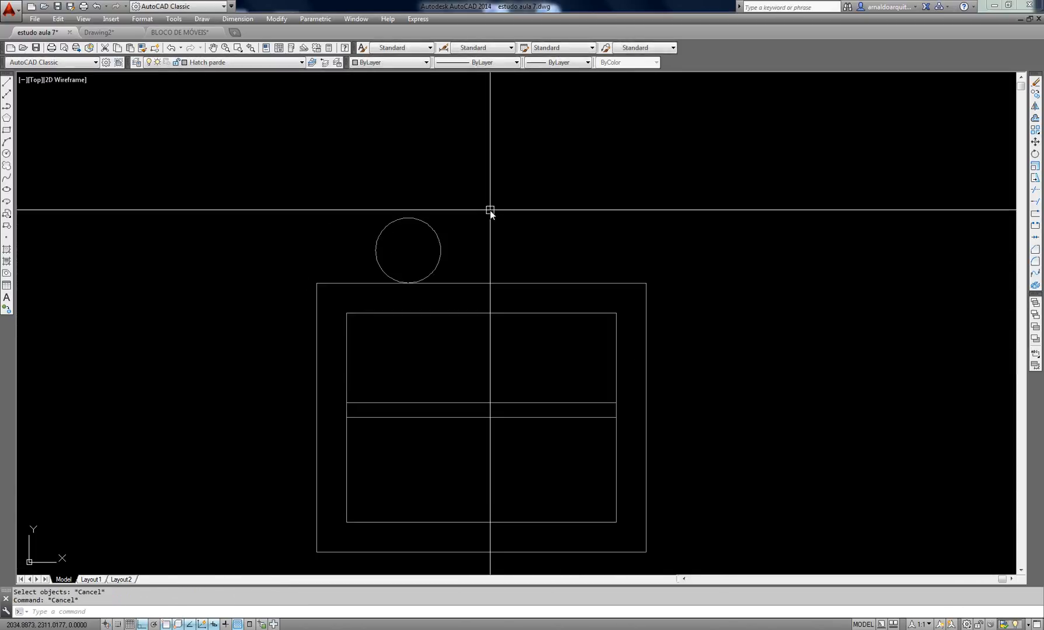
Draw a wavy freehand spline rising from the midpoint of the bedside table's top edge, with Ortho off
{"action": "middle_click_drag", "start_coordinate": [488, 154], "coordinate": [485, 241]}
{"action": "scroll", "coordinate": [487, 241], "scroll_direction": "down", "scroll_amount": 2}
{"action": "mouse_move", "coordinate": [499, 283]}
{"action": "middle_mouse_down"}
{"action": "mouse_move", "coordinate": [501, 261]}
{"action": "mouse_move", "coordinate": [482, 356]}
{"action": "mouse_move", "coordinate": [489, 348]}
{"action": "middle_mouse_up"}
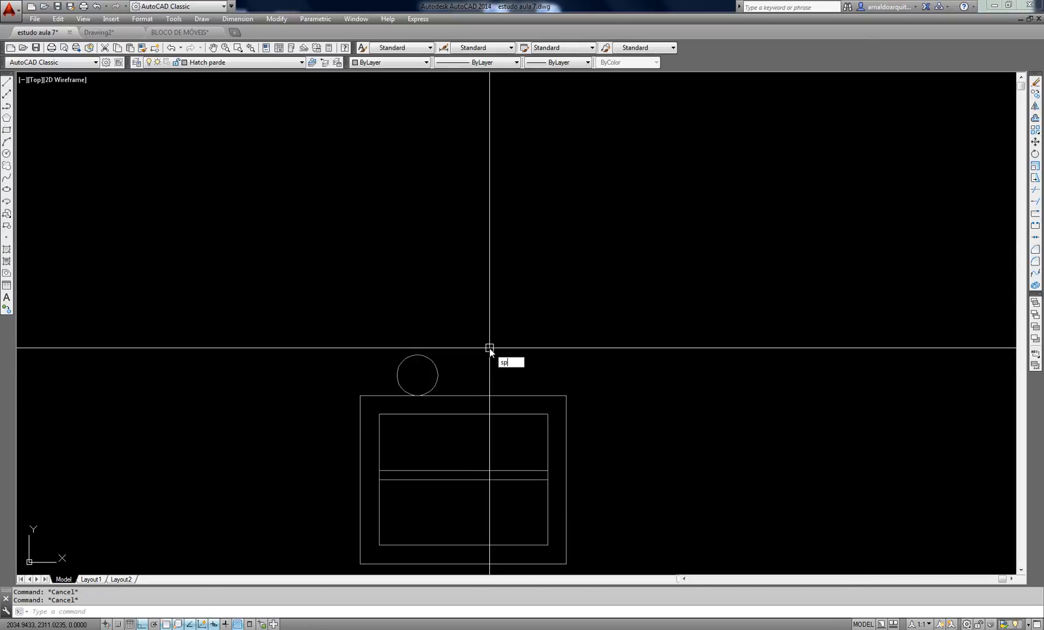
{"action": "type", "text": "pl"}
{"action": "key", "text": "Return"}
{"action": "left_click", "coordinate": [476, 397]}
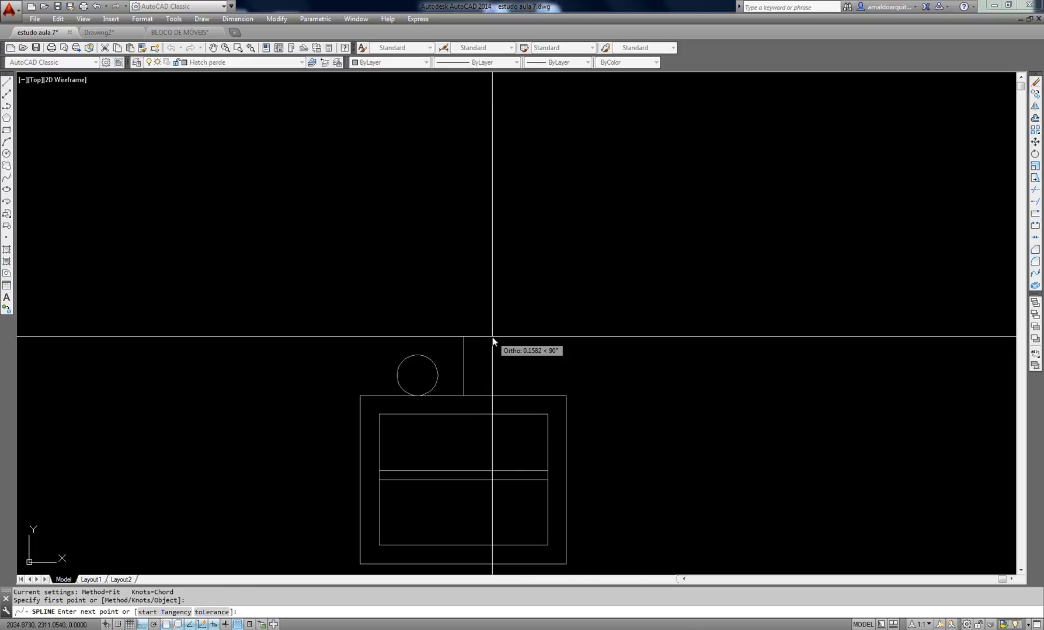
{"action": "key", "text": "F8"}
{"action": "left_click", "coordinate": [491, 310]}
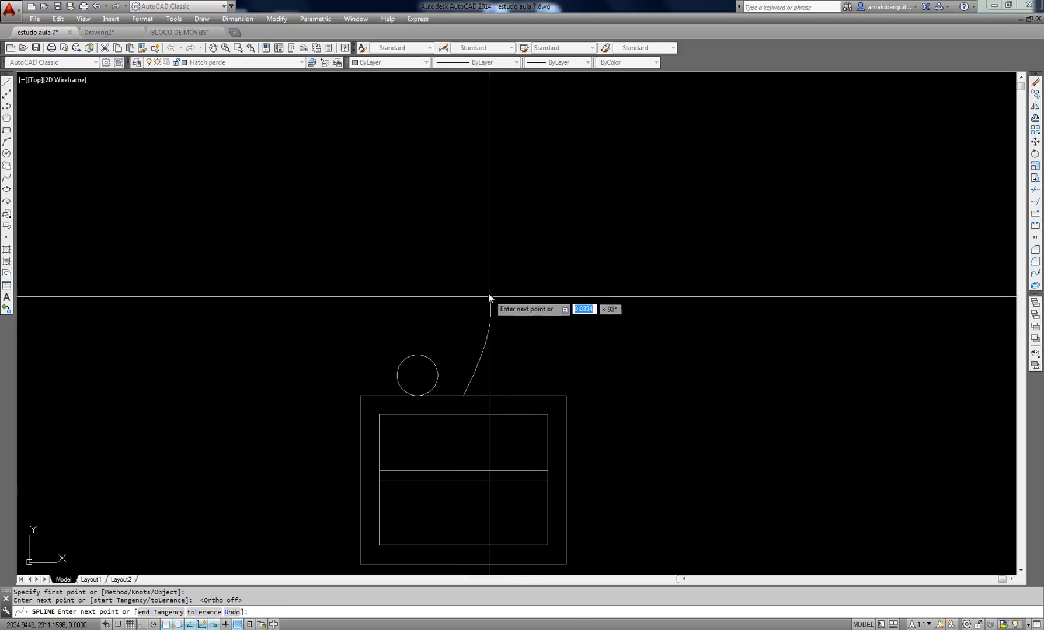
{"action": "left_click", "coordinate": [467, 257]}
{"action": "left_click", "coordinate": [480, 202]}
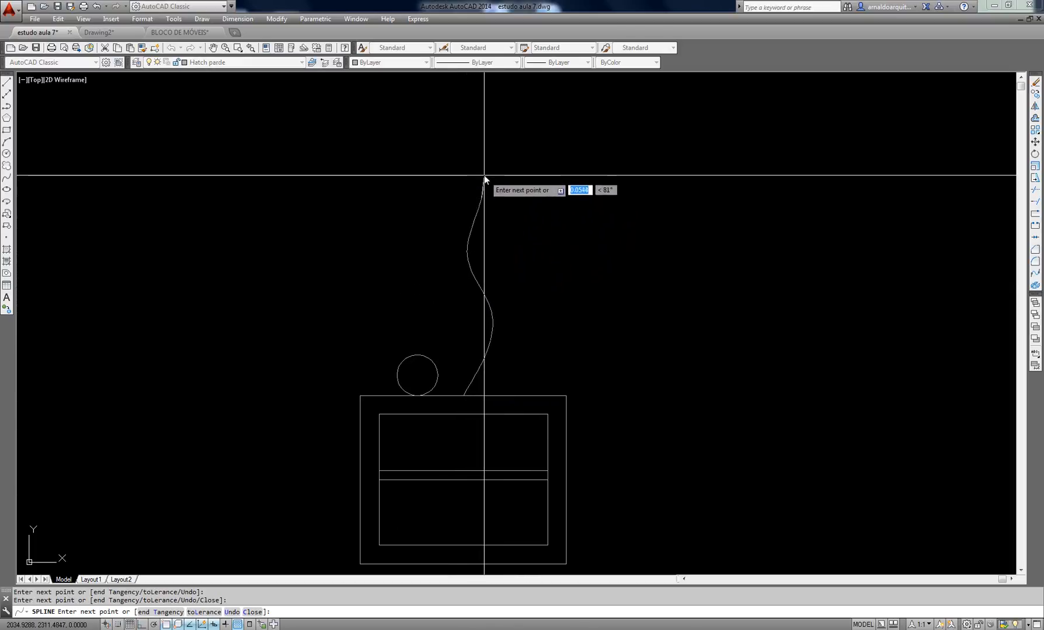
{"action": "key", "text": "Escape"}
{"action": "key", "text": "Escape"}
Draw a second wavy spline left of the first, running down to its start point on the table top
{"action": "scroll", "coordinate": [505, 245], "scroll_direction": "up", "scroll_amount": 3}
{"action": "key", "text": "Return"}
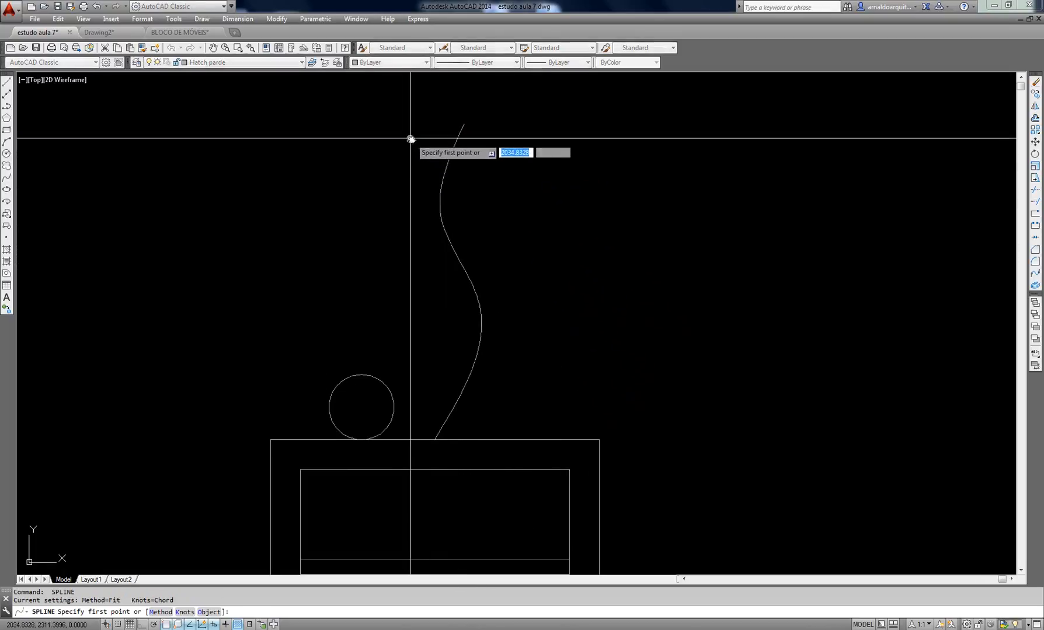
{"action": "left_click", "coordinate": [411, 138]}
{"action": "left_click", "coordinate": [422, 246]}
{"action": "left_click", "coordinate": [435, 330]}
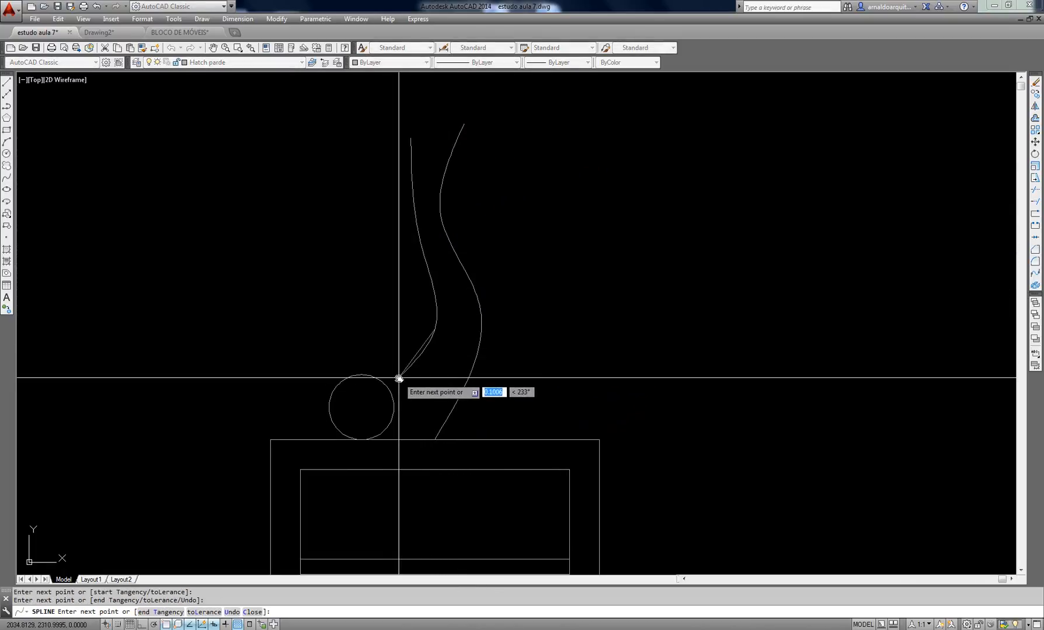
{"action": "left_click", "coordinate": [398, 381]}
{"action": "left_click", "coordinate": [435, 438]}
{"action": "key", "text": "Return"}
{"action": "key", "text": "Return"}
{"action": "key", "text": "Escape"}
{"action": "key", "text": "Escape"}
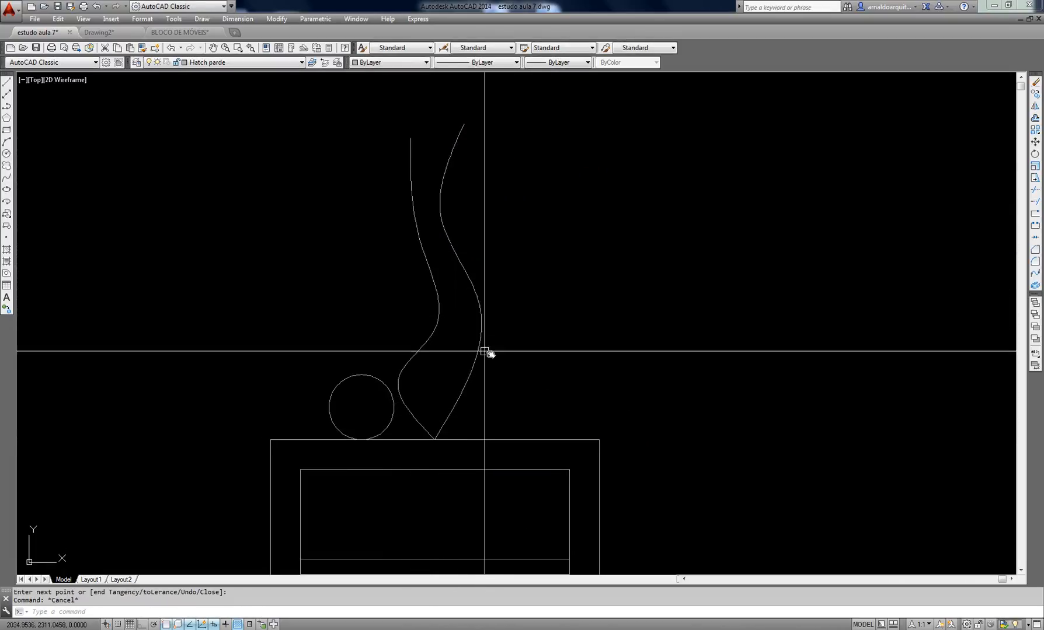
Draw a small circle as the knob near the centre of the upper drawer
{"action": "scroll", "coordinate": [534, 284], "scroll_direction": "down", "scroll_amount": 4}
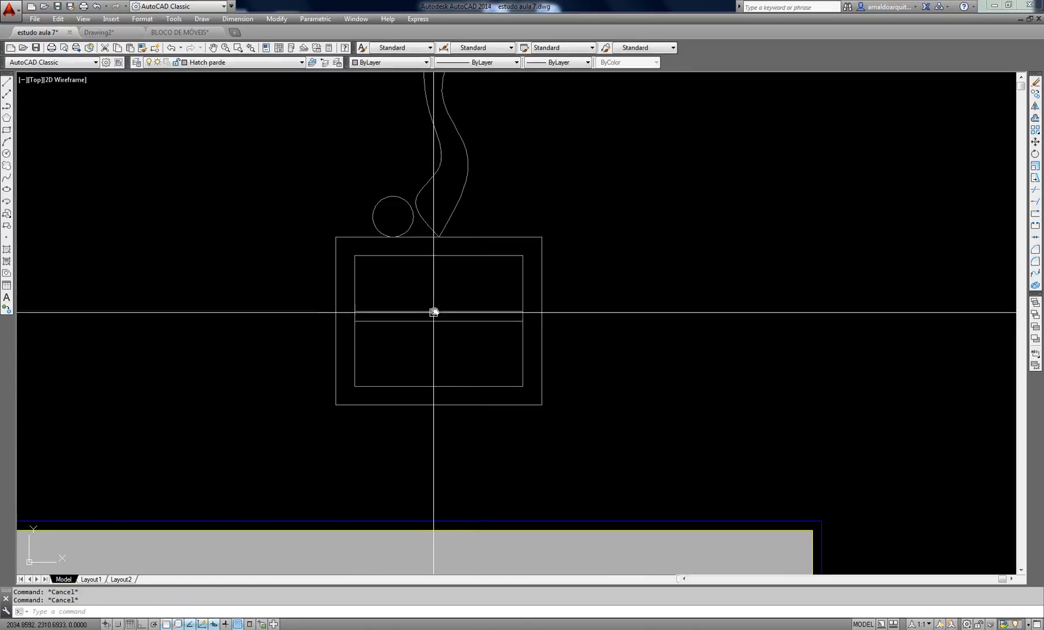
{"action": "scroll", "coordinate": [433, 310], "scroll_direction": "up", "scroll_amount": 4}
{"action": "type", "text": "C"}
{"action": "key", "text": "Return"}
{"action": "left_click", "coordinate": [438, 256]}
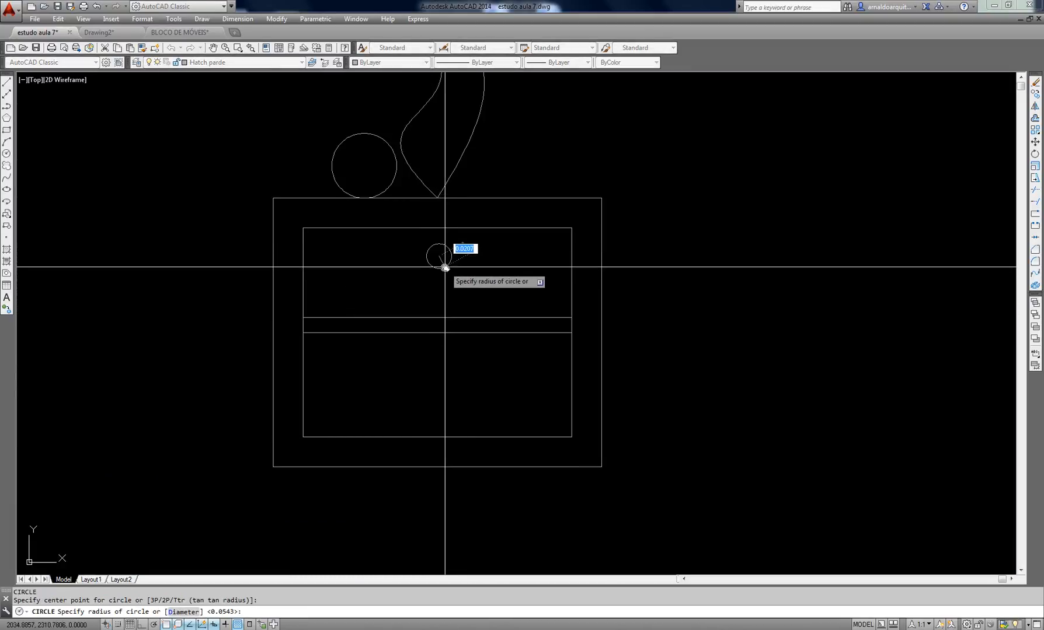
{"action": "left_click", "coordinate": [443, 261]}
{"action": "middle_click_drag", "start_coordinate": [470, 321], "coordinate": [442, 250]}
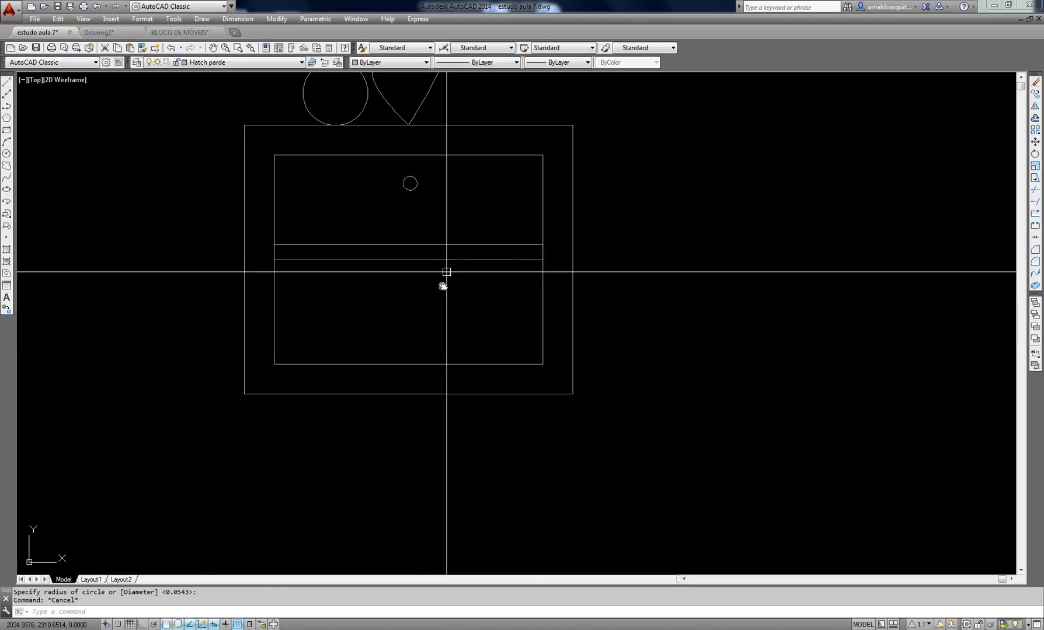
{"action": "key", "text": "Return"}
{"action": "key", "text": "Escape"}
{"action": "key", "text": "Escape"}
Copy the knob circle straight down about 0.16 into the lower drawer
{"action": "type", "text": "co"}
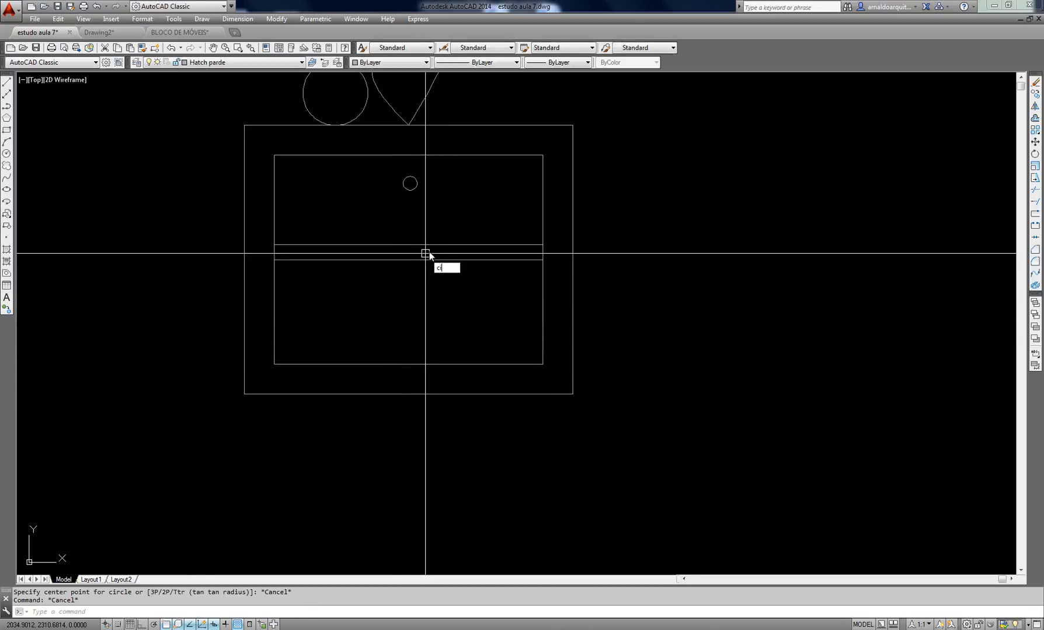
{"action": "key", "text": "Return"}
{"action": "left_click", "coordinate": [443, 170]}
{"action": "left_click", "coordinate": [374, 199]}
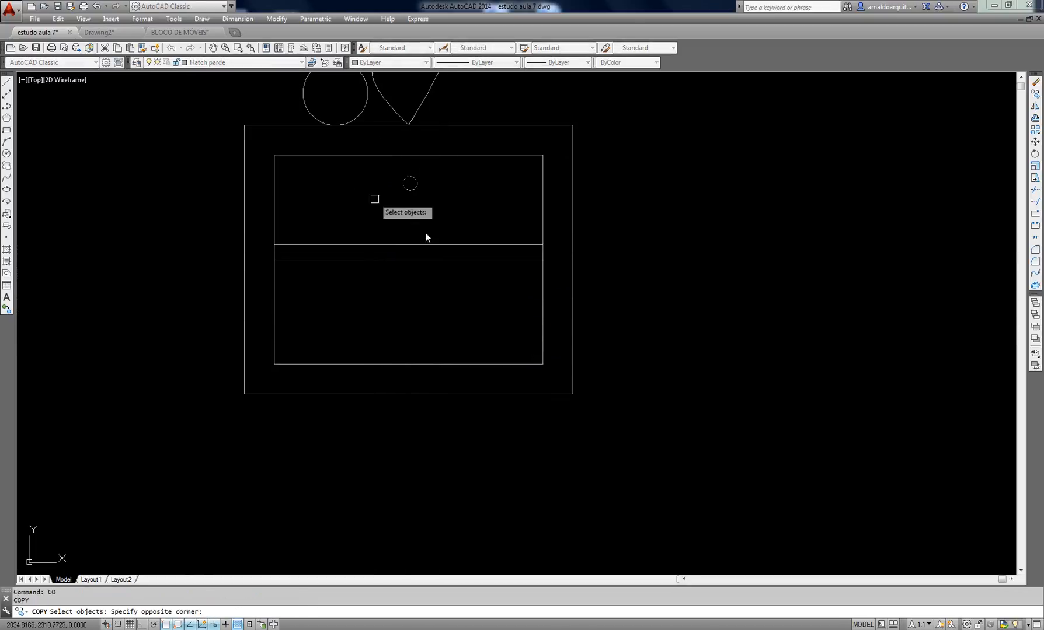
{"action": "key", "text": "Return"}
{"action": "left_click", "coordinate": [665, 255]}
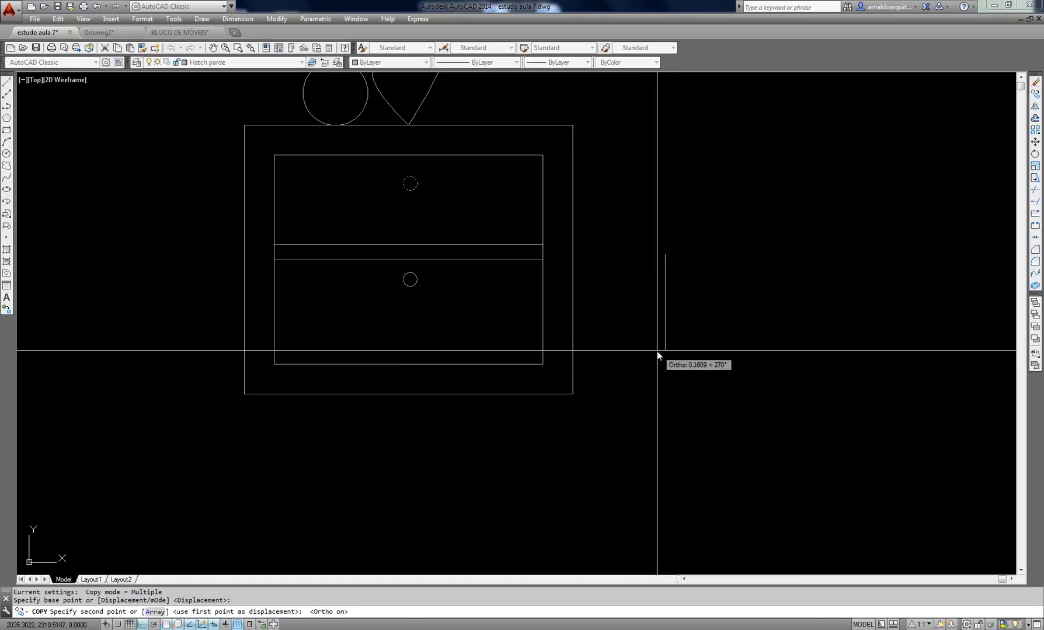
{"action": "key", "text": "Escape"}
{"action": "key", "text": "Escape"}
Examine the finished bedside table against the vertical guide line beside the bed in the plan
{"action": "scroll", "coordinate": [478, 326], "scroll_direction": "down", "scroll_amount": 5}
{"action": "scroll", "coordinate": [523, 407], "scroll_direction": "down", "scroll_amount": 2}
{"action": "middle_click_drag", "start_coordinate": [523, 403], "coordinate": [515, 294]}
{"action": "scroll", "coordinate": [475, 215], "scroll_direction": "up", "scroll_amount": 2}
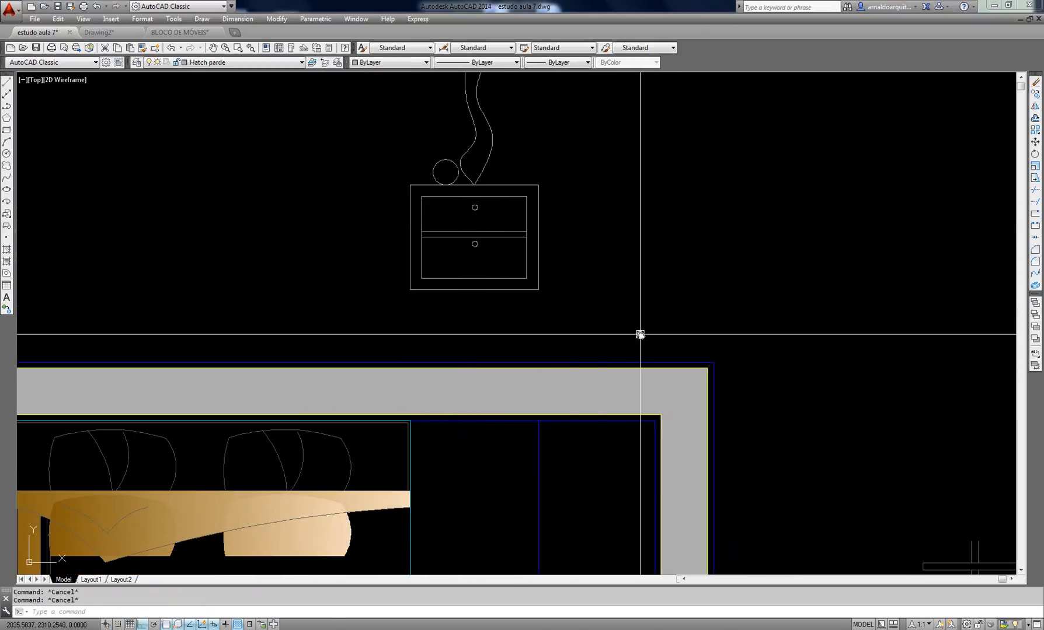
{"action": "mouse_move", "coordinate": [533, 219]}
{"action": "middle_mouse_down"}
{"action": "mouse_move", "coordinate": [548, 243]}
{"action": "mouse_move", "coordinate": [506, 85]}
{"action": "middle_mouse_up"}
{"action": "scroll", "coordinate": [502, 259], "scroll_direction": "up", "scroll_amount": 2}
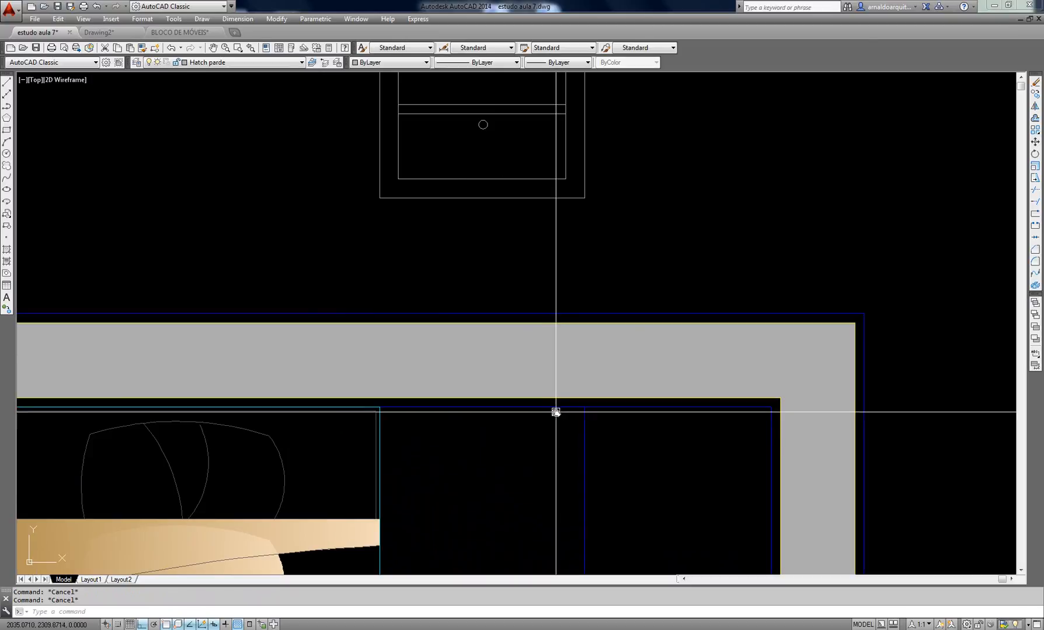
{"action": "scroll", "coordinate": [556, 412], "scroll_direction": "down", "scroll_amount": 2}
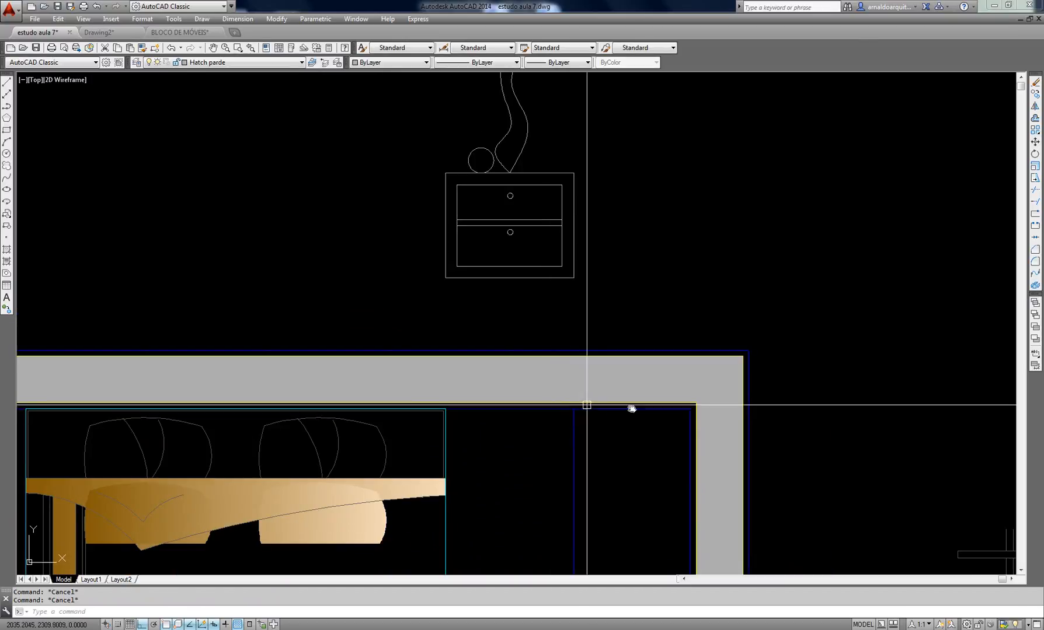
{"action": "middle_click_drag", "start_coordinate": [624, 416], "coordinate": [609, 256]}
{"action": "left_click", "coordinate": [608, 323]}
{"action": "left_click", "coordinate": [528, 372]}
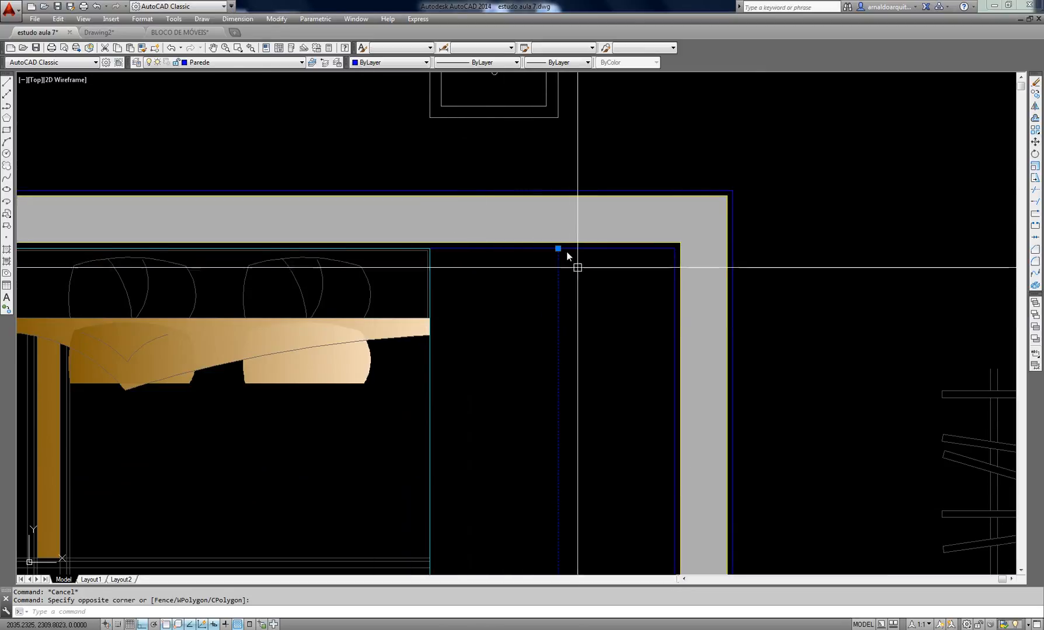
{"action": "scroll", "coordinate": [566, 205], "scroll_direction": "down", "scroll_amount": 2}
{"action": "middle_click_drag", "start_coordinate": [563, 201], "coordinate": [561, 228]}
{"action": "left_click", "coordinate": [497, 202]}
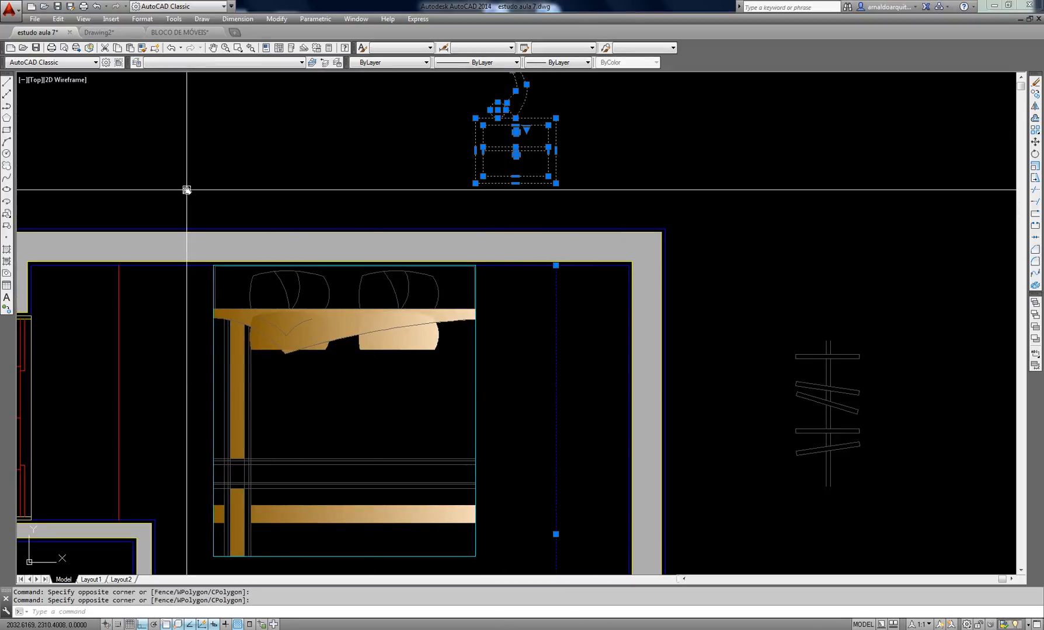
{"action": "key", "text": "Escape"}
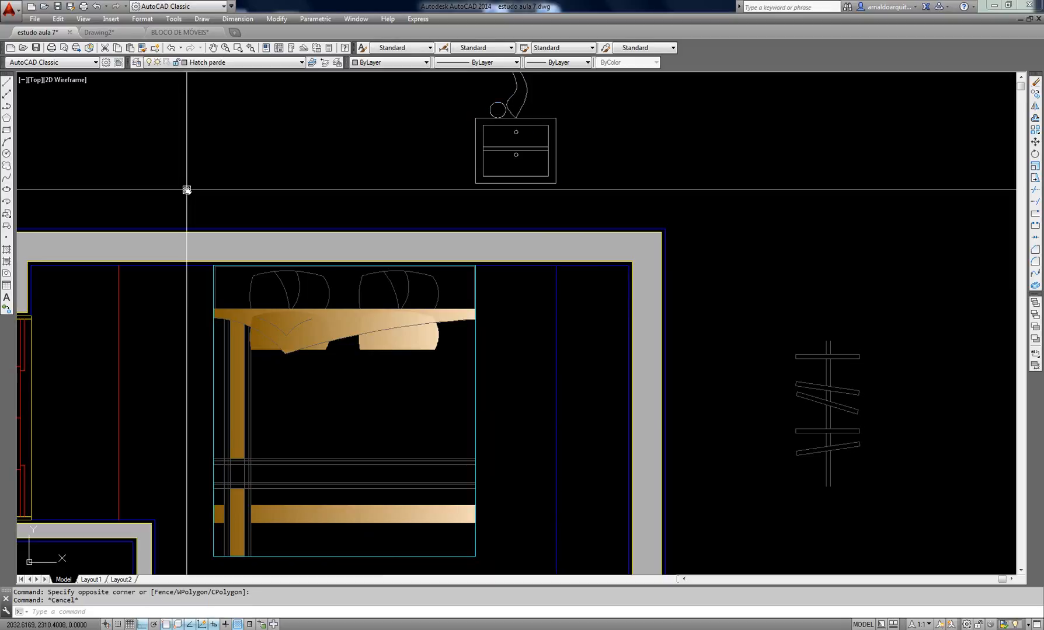
Offset the vertical guide line beside the bed 0.1 to the left, towards the bed
{"action": "left_click", "coordinate": [556, 281]}
{"action": "scroll", "coordinate": [558, 283], "scroll_direction": "up", "scroll_amount": 3}
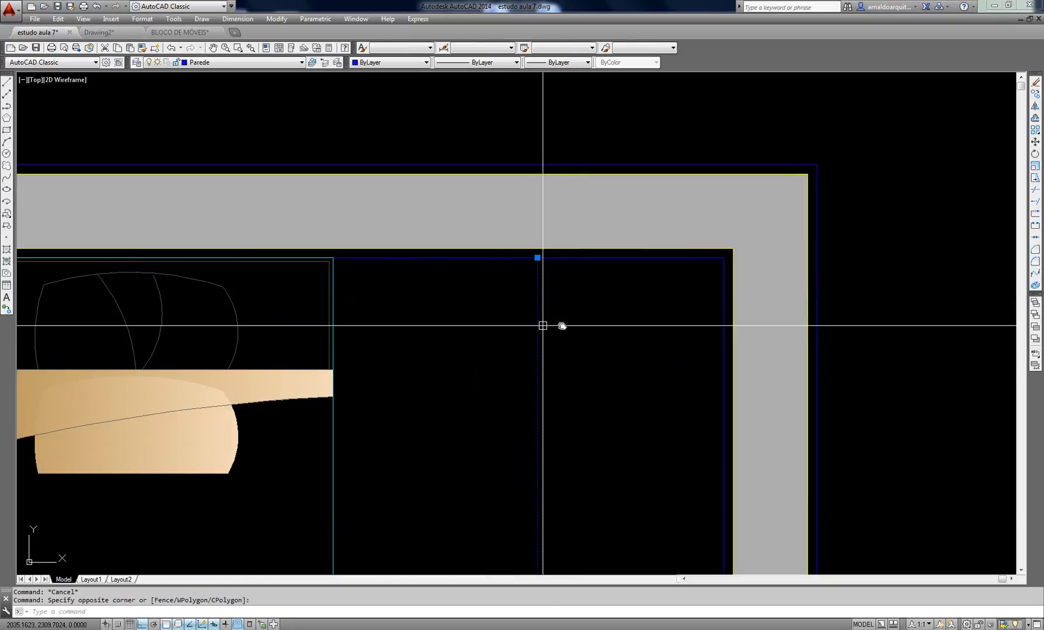
{"action": "type", "text": "o"}
{"action": "key", "text": "Return"}
{"action": "type", "text": ".1"}
{"action": "key", "text": "Return"}
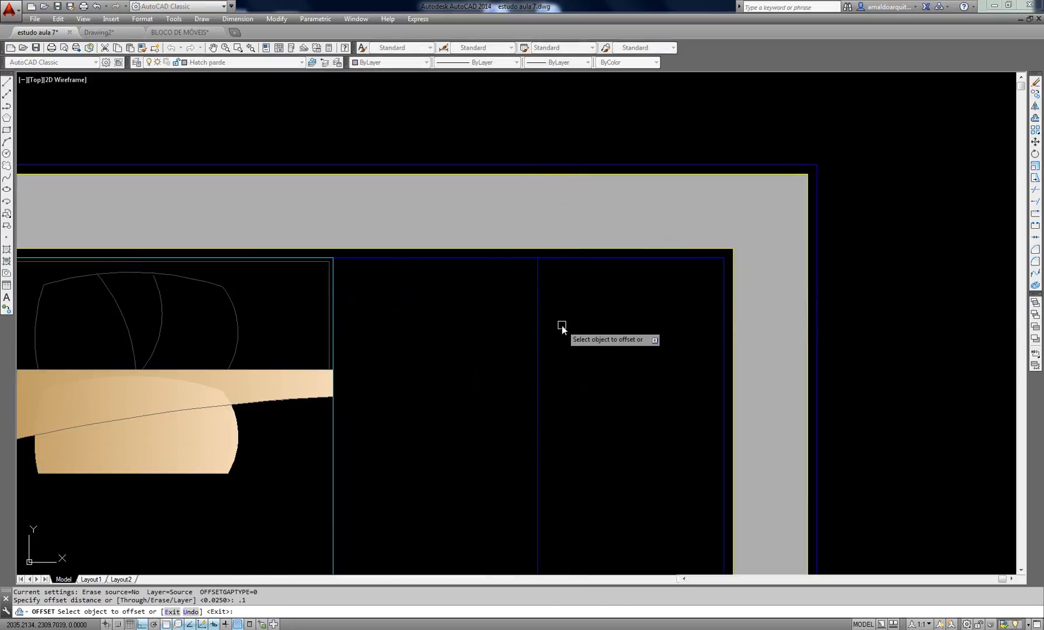
{"action": "left_click", "coordinate": [536, 307]}
{"action": "left_click", "coordinate": [520, 313]}
{"action": "middle_click_drag", "start_coordinate": [521, 312], "coordinate": [543, 277]}
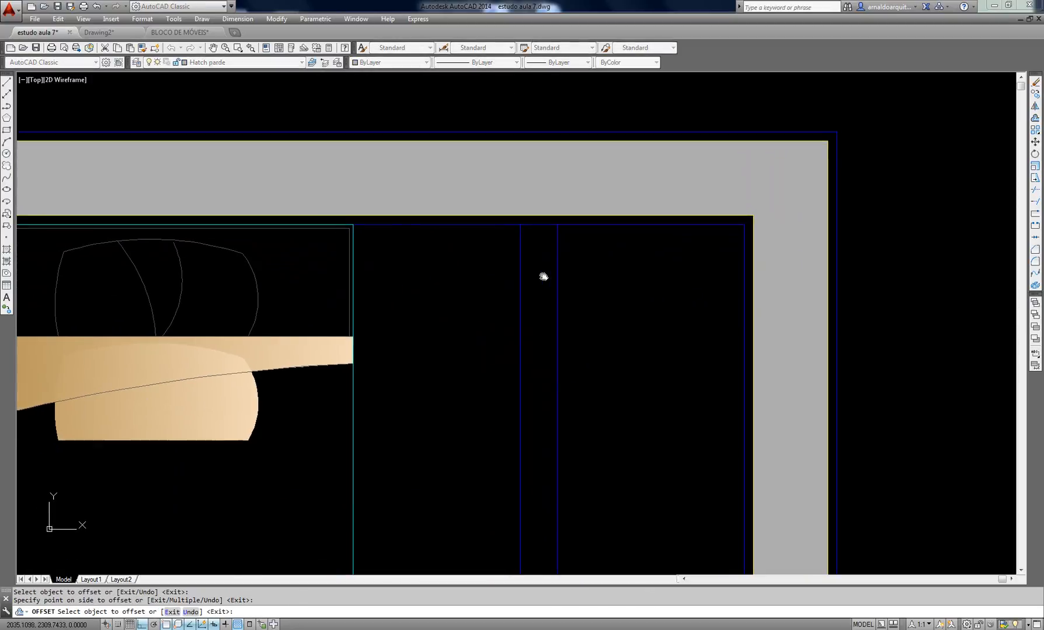
{"action": "scroll", "coordinate": [543, 277], "scroll_direction": "down", "scroll_amount": 4}
{"action": "key", "text": "Escape"}
{"action": "key", "text": "Escape"}
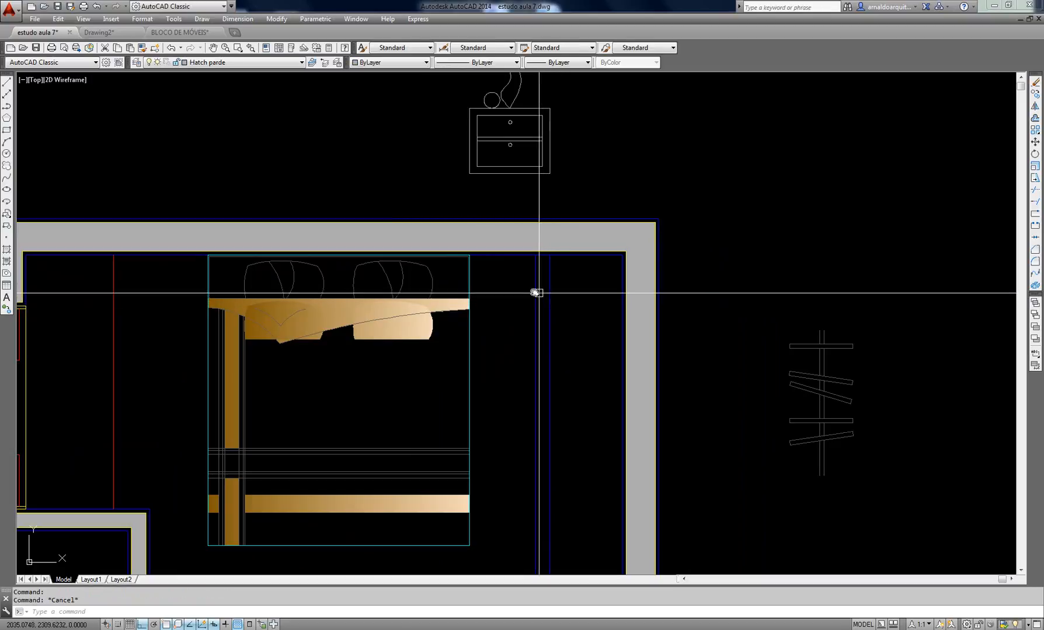
Assign the new offset line beside the bed to a yellow layer
{"action": "left_click", "coordinate": [535, 293]}
{"action": "left_click", "coordinate": [214, 62]}
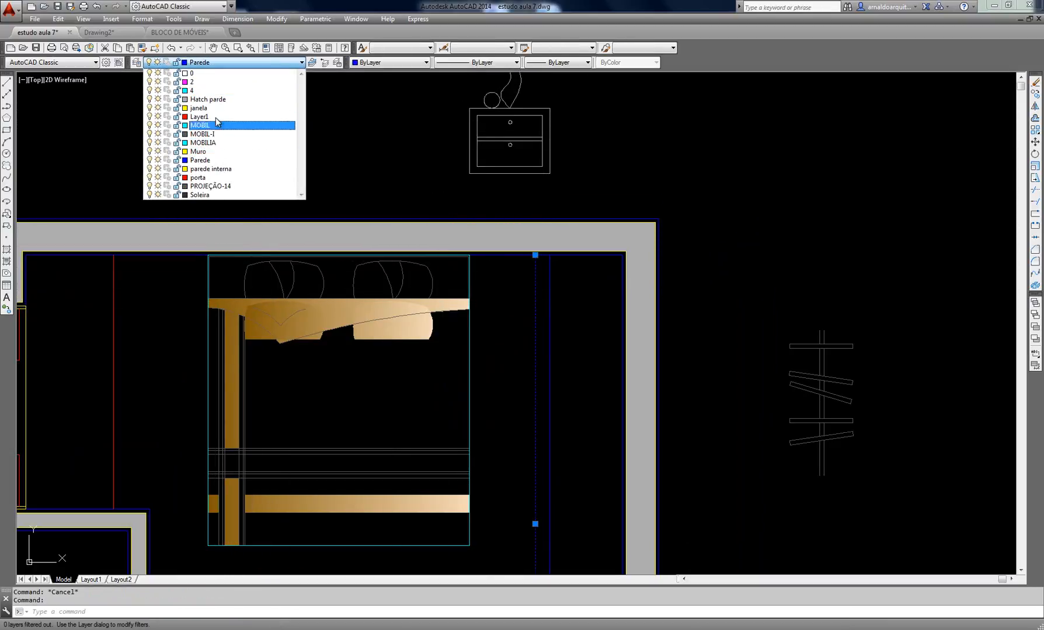
{"action": "left_click", "coordinate": [208, 99]}
{"action": "key", "text": "Escape"}
Examine the yellow offset line against the blue guide line and the bedside table drawn above the wall
{"action": "scroll", "coordinate": [558, 289], "scroll_direction": "up", "scroll_amount": 3}
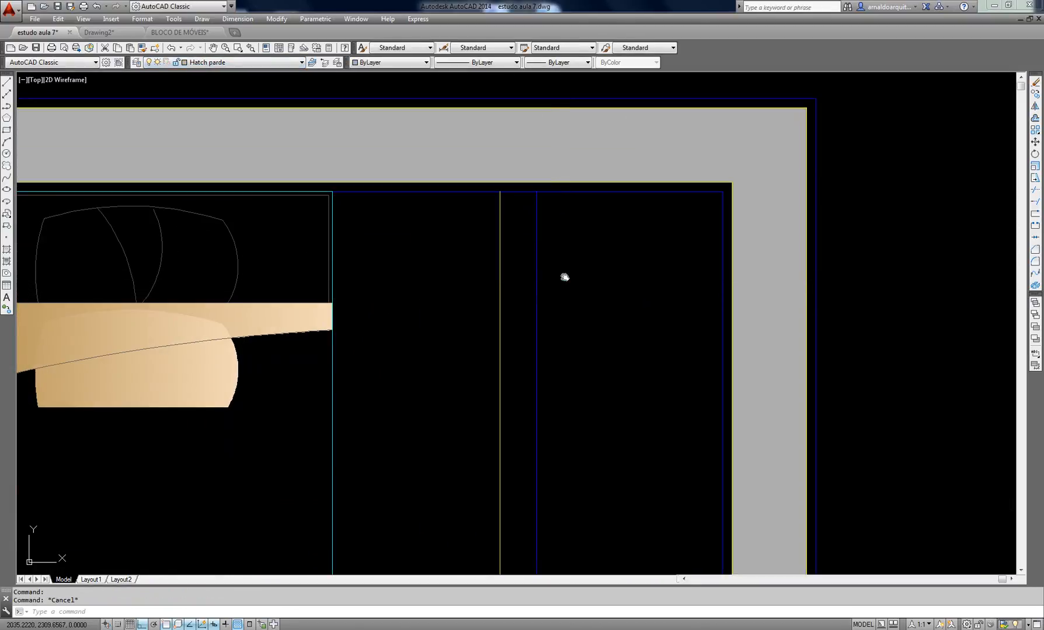
{"action": "left_click", "coordinate": [558, 238]}
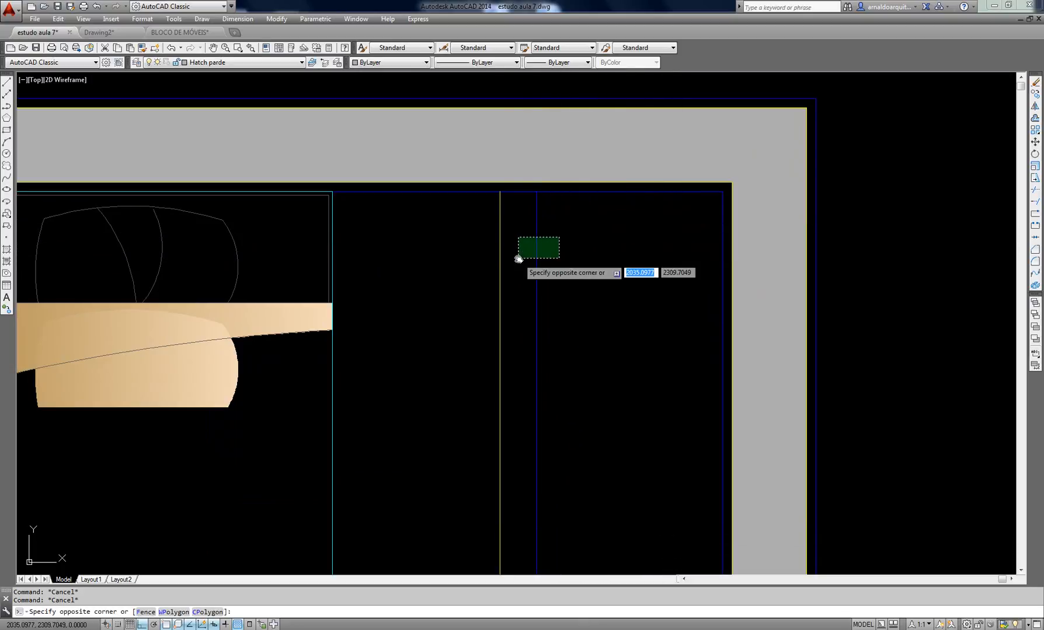
{"action": "left_click", "coordinate": [518, 258]}
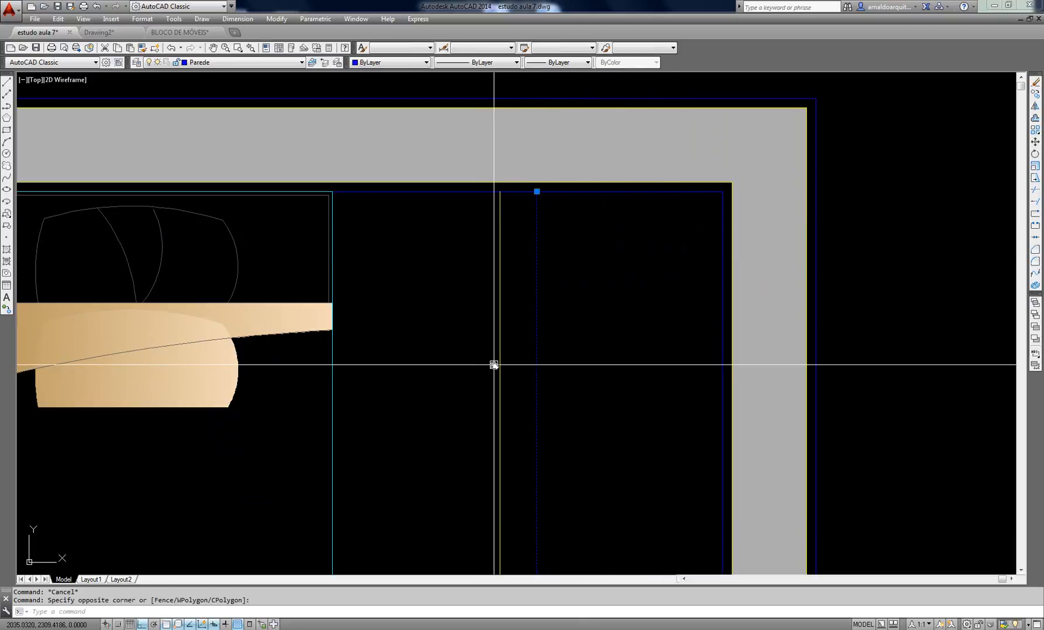
{"action": "left_click", "coordinate": [513, 281]}
{"action": "key", "text": "Escape"}
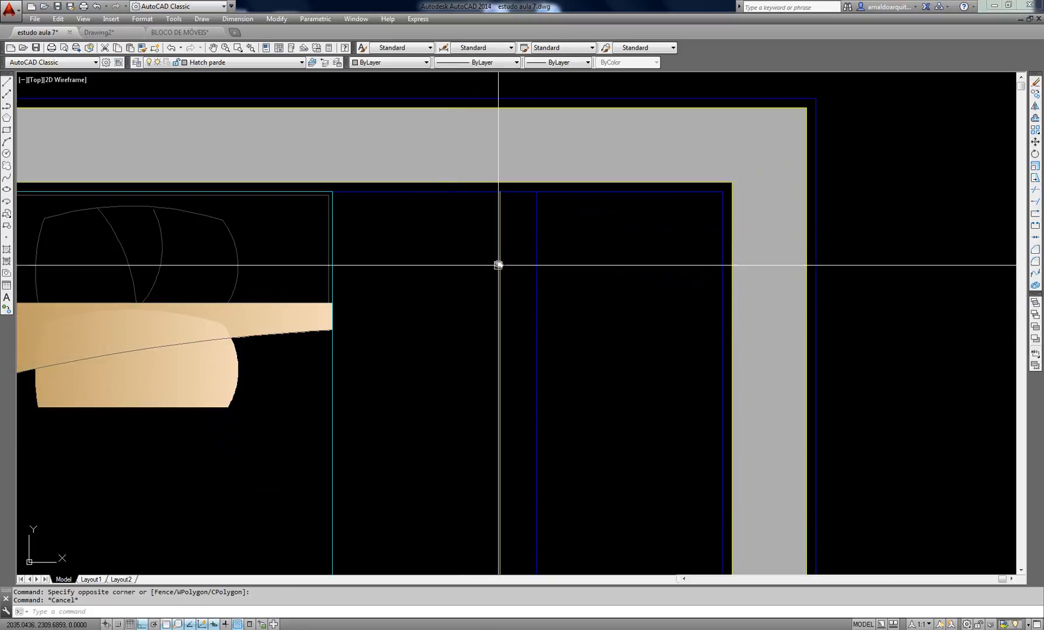
{"action": "scroll", "coordinate": [503, 257], "scroll_direction": "down", "scroll_amount": 2}
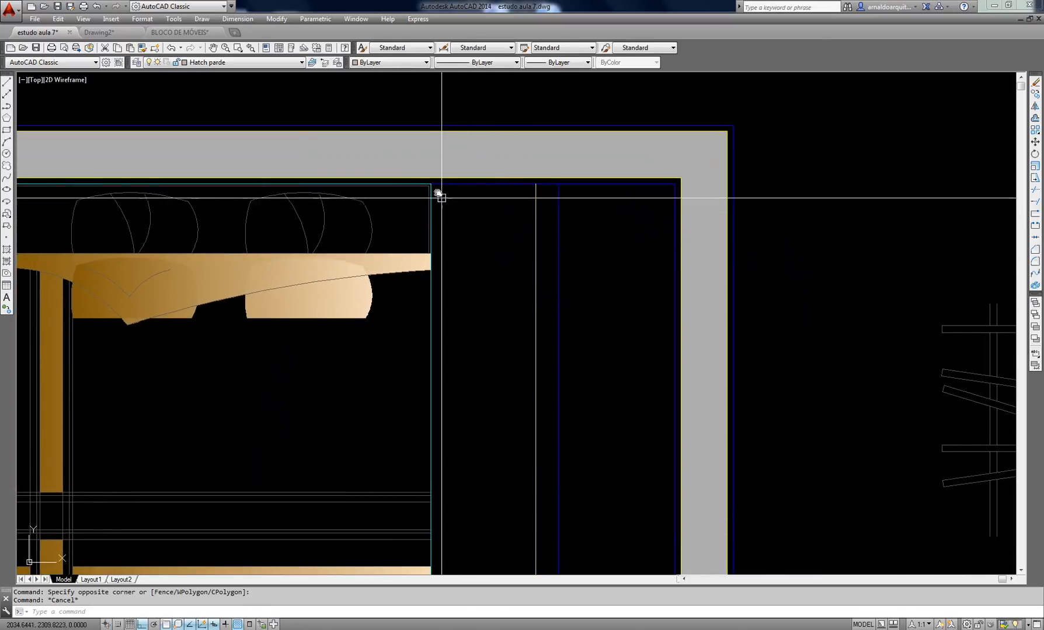
{"action": "middle_click_drag", "start_coordinate": [489, 214], "coordinate": [476, 394]}
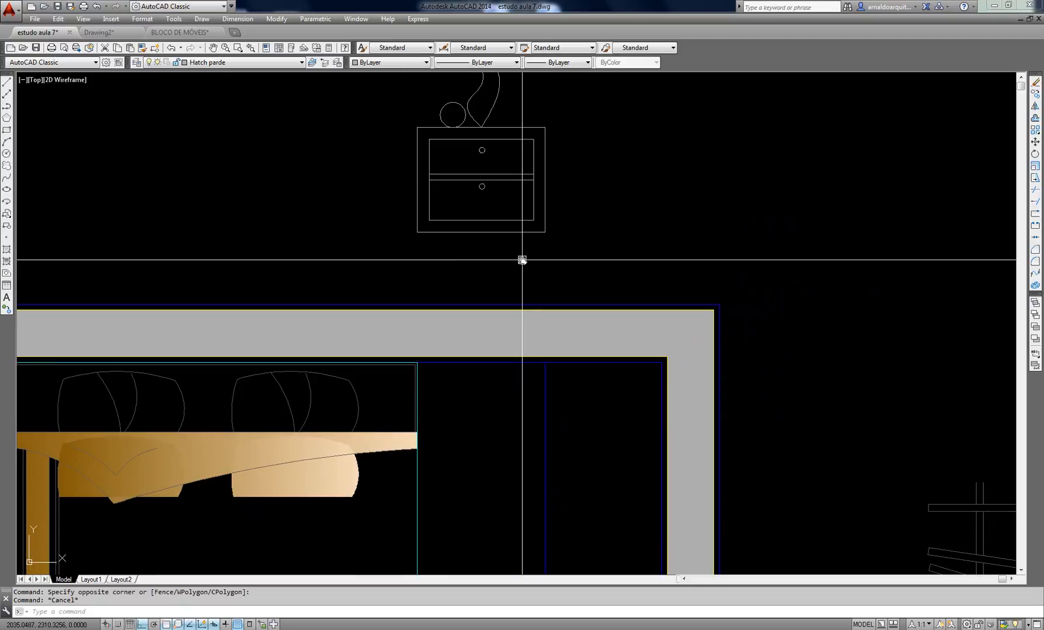
{"action": "scroll", "coordinate": [522, 182], "scroll_direction": "down", "scroll_amount": 2}
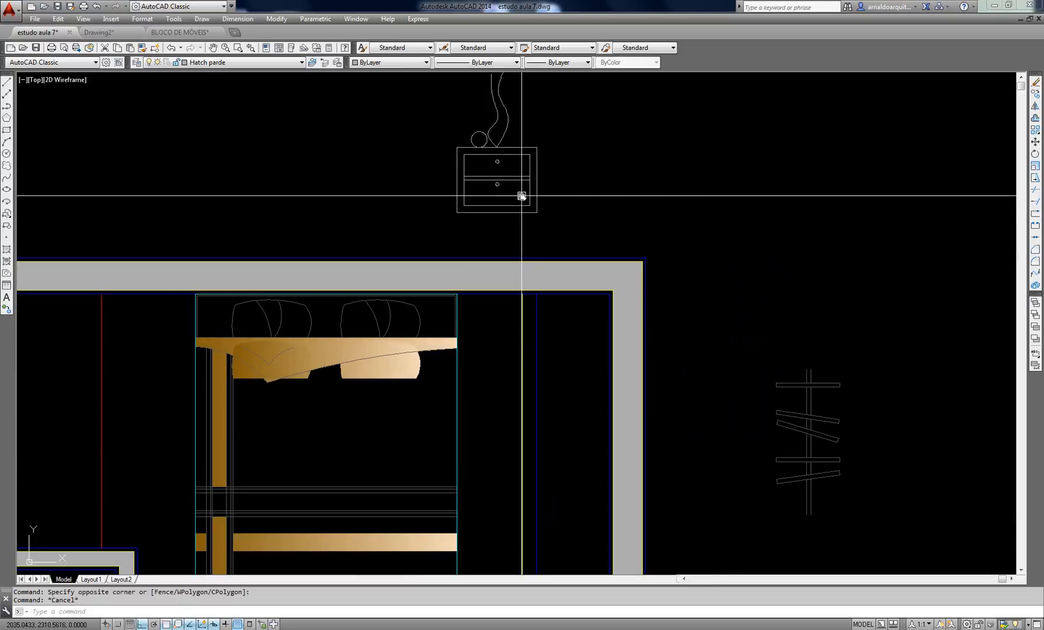
{"action": "middle_click_drag", "start_coordinate": [521, 196], "coordinate": [536, 147]}
{"action": "key", "text": "Escape"}
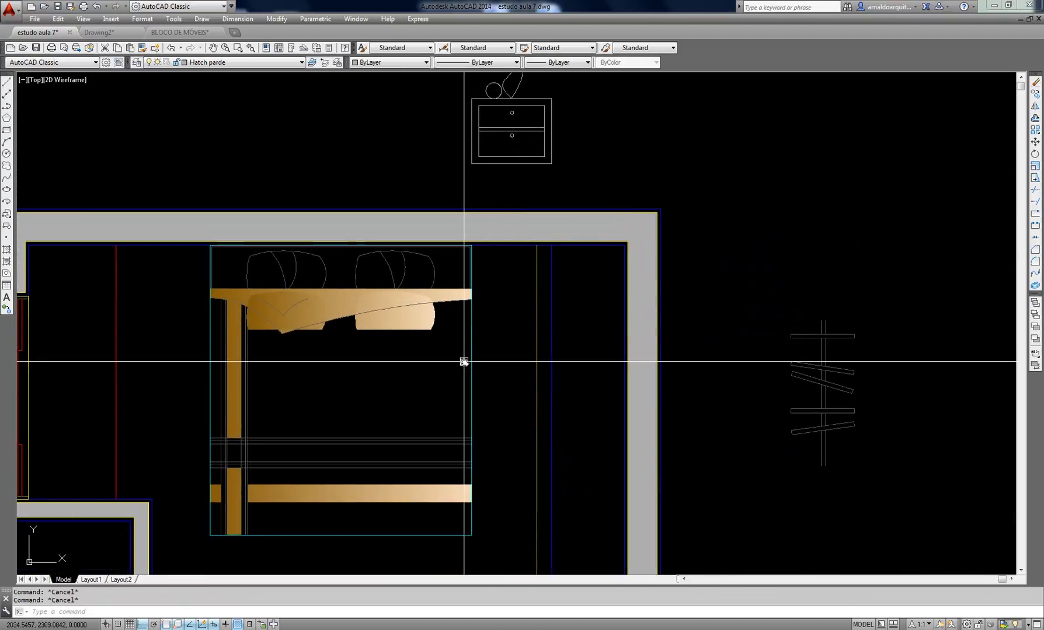
Move the bed block 0.1 horizontally to the left, away from the yellow line
{"action": "type", "text": "m"}
{"action": "key", "text": "Return"}
{"action": "left_click", "coordinate": [436, 313]}
{"action": "left_click", "coordinate": [483, 287]}
{"action": "key", "text": "Return"}
{"action": "left_click", "coordinate": [510, 295]}
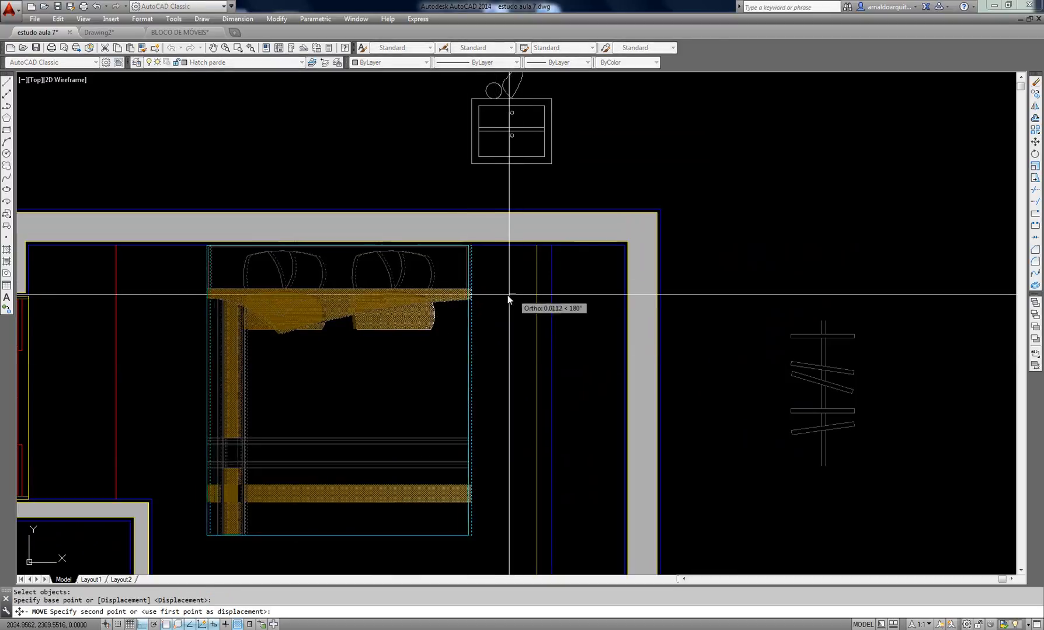
{"action": "type", "text": ".1"}
{"action": "key", "text": "Return"}
{"action": "key", "text": "Escape"}
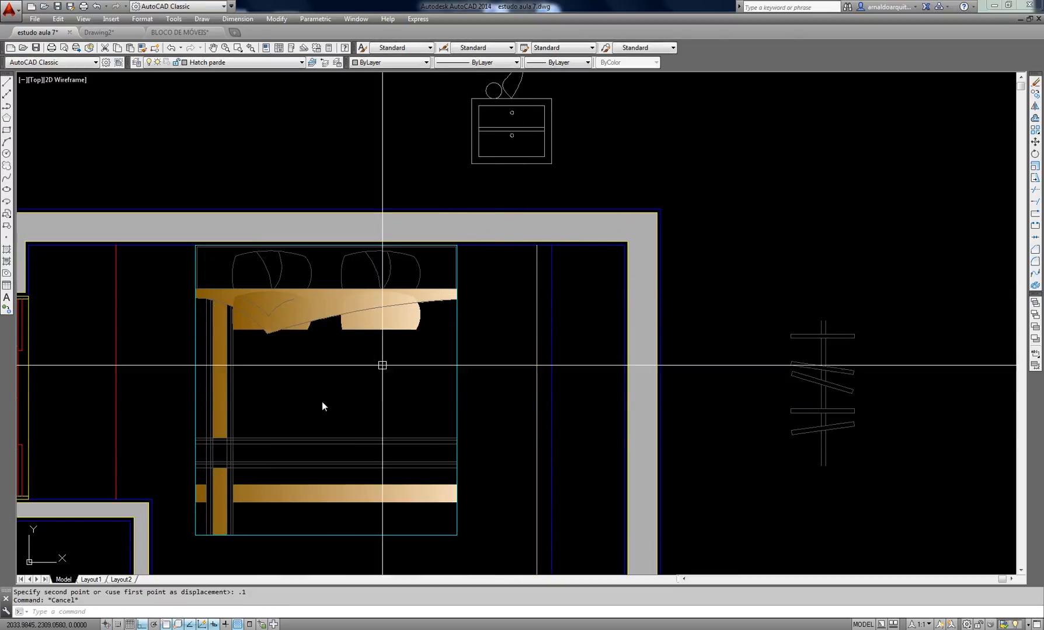
Erase the vertical blue guide line between the yellow line and the bedroom's right wall
{"action": "scroll", "coordinate": [205, 512], "scroll_direction": "up", "scroll_amount": 2}
{"action": "mouse_move", "coordinate": [162, 532]}
{"action": "middle_mouse_down"}
{"action": "mouse_move", "coordinate": [437, 367]}
{"action": "mouse_move", "coordinate": [419, 363]}
{"action": "middle_mouse_up"}
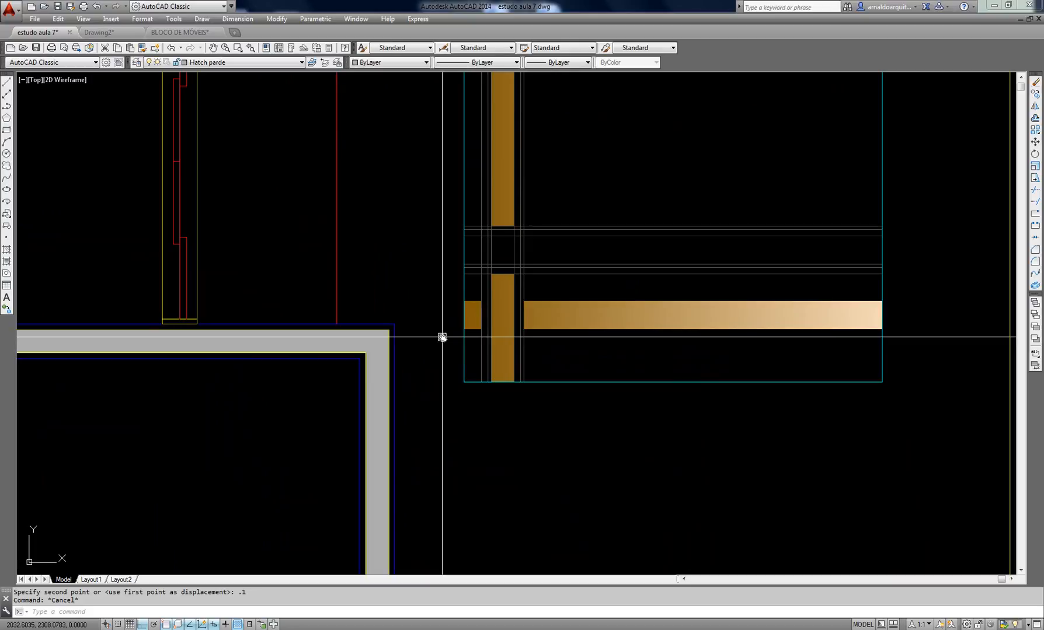
{"action": "scroll", "coordinate": [441, 337], "scroll_direction": "down", "scroll_amount": 2}
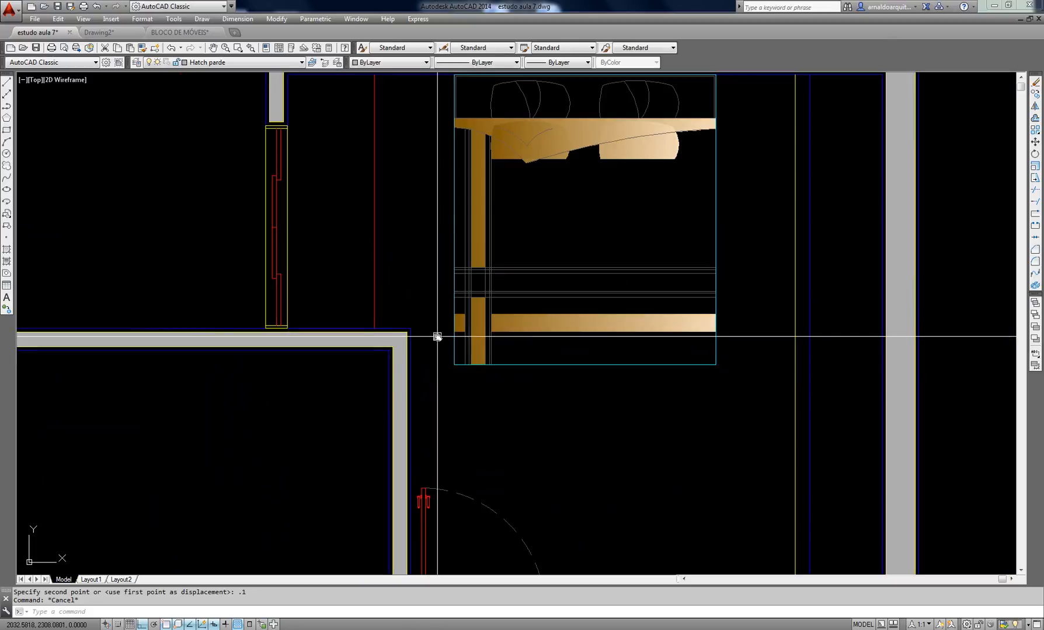
{"action": "scroll", "coordinate": [610, 303], "scroll_direction": "down", "scroll_amount": 2}
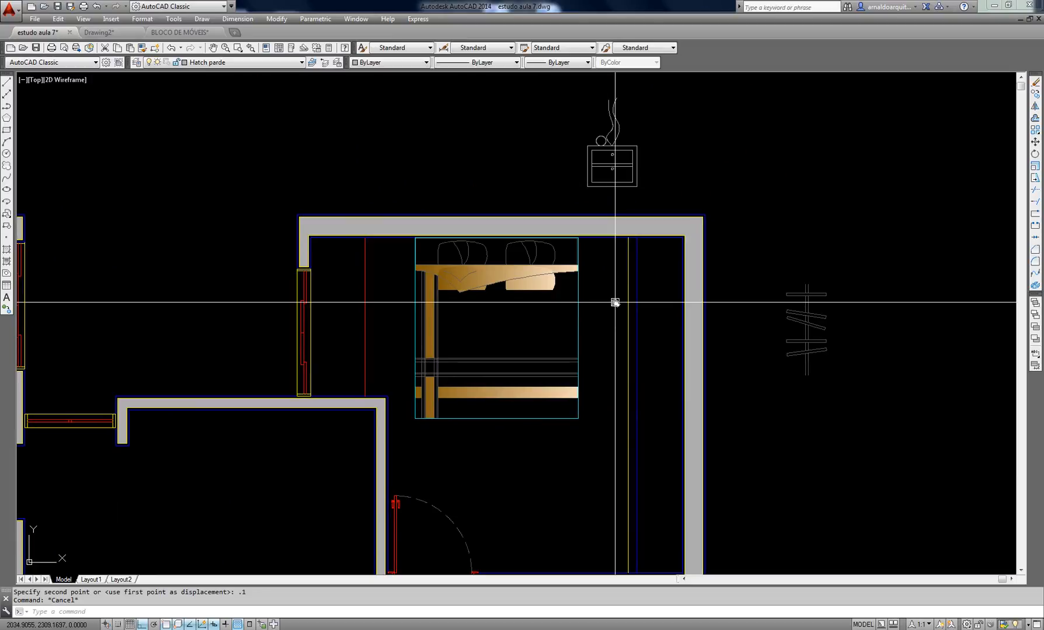
{"action": "left_click", "coordinate": [637, 278]}
{"action": "type", "text": "E"}
{"action": "key", "text": "Return"}
{"action": "left_click", "coordinate": [663, 141]}
{"action": "key", "text": "Escape"}
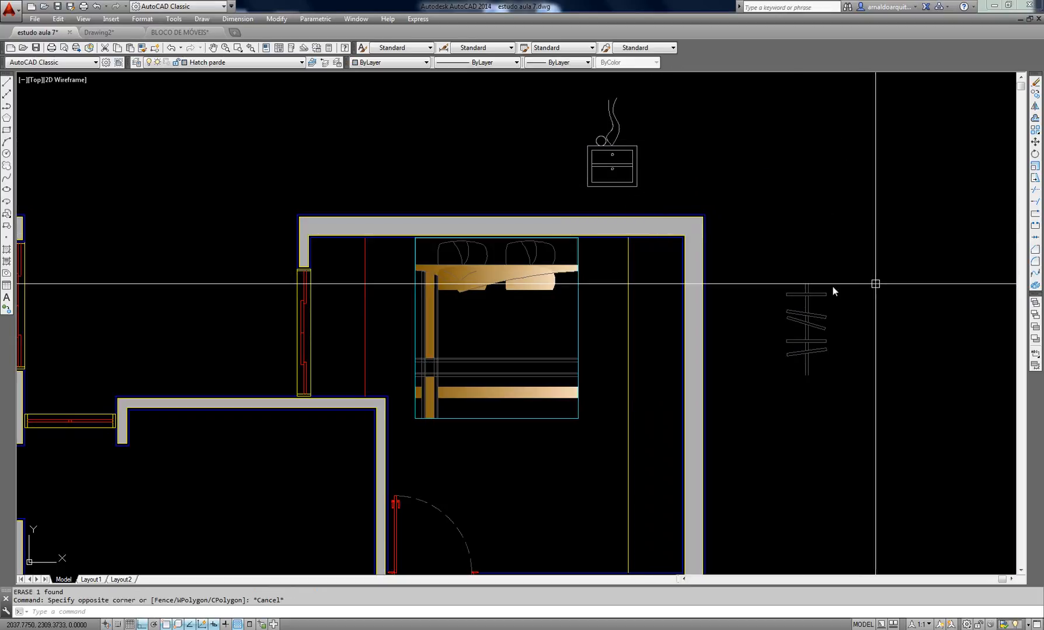
{"action": "key", "text": "Escape"}
Move the bed block 0.1 horizontally to the right, towards the yellow line
{"action": "middle_click_drag", "start_coordinate": [652, 276], "coordinate": [676, 238]}
{"action": "key", "text": "Escape"}
{"action": "type", "text": "m"}
{"action": "key", "text": "Return"}
{"action": "left_click", "coordinate": [627, 265]}
{"action": "left_click", "coordinate": [566, 319]}
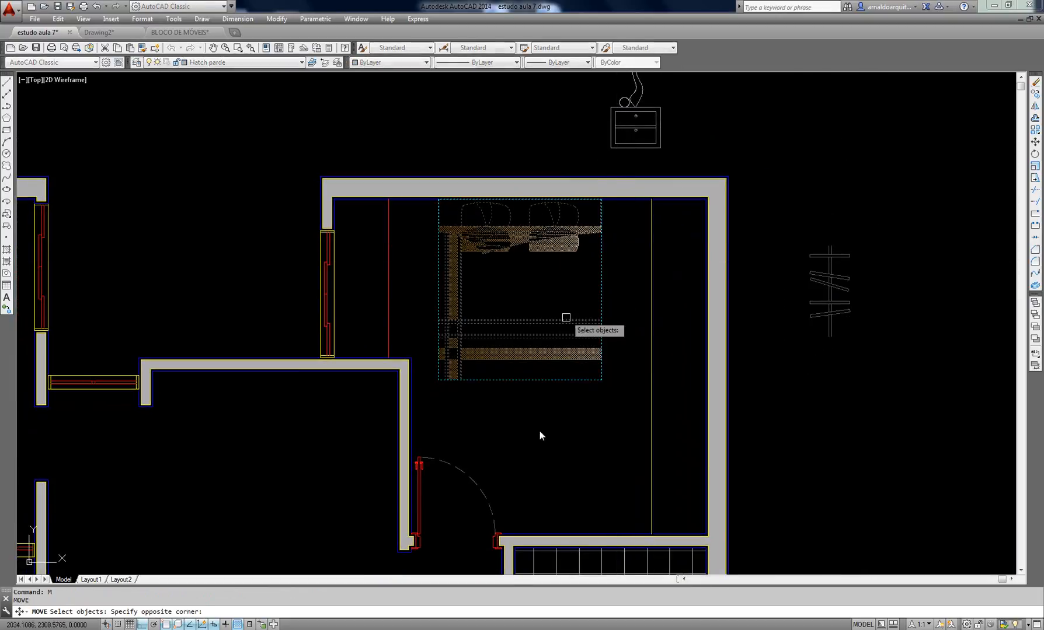
{"action": "key", "text": "Return"}
{"action": "left_click", "coordinate": [524, 447]}
{"action": "type", "text": ".1"}
{"action": "key", "text": "Return"}
{"action": "key", "text": "Escape"}
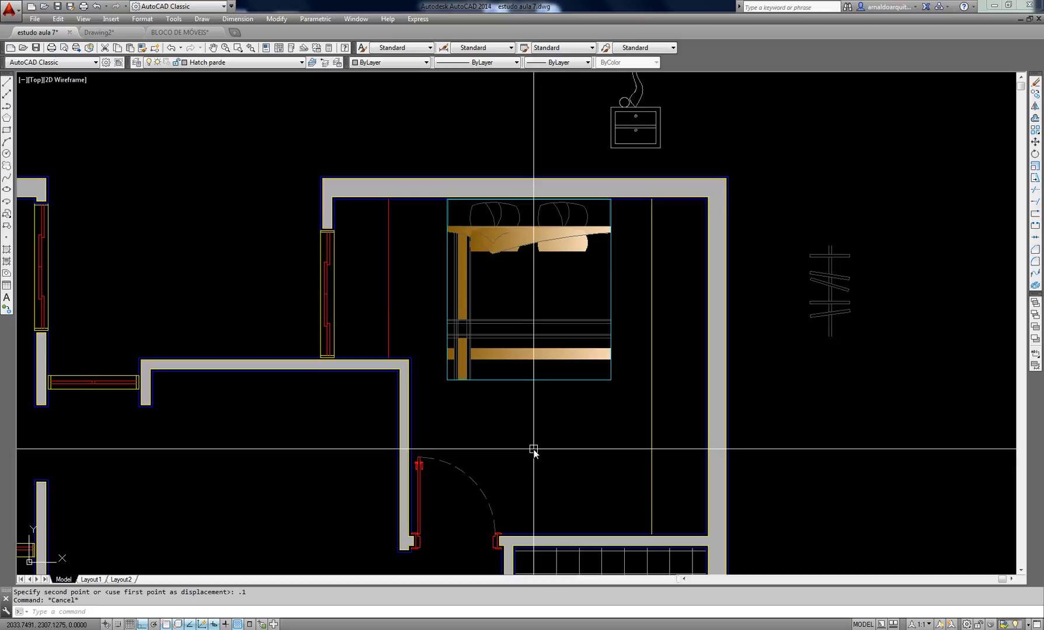
{"action": "key", "text": "Escape"}
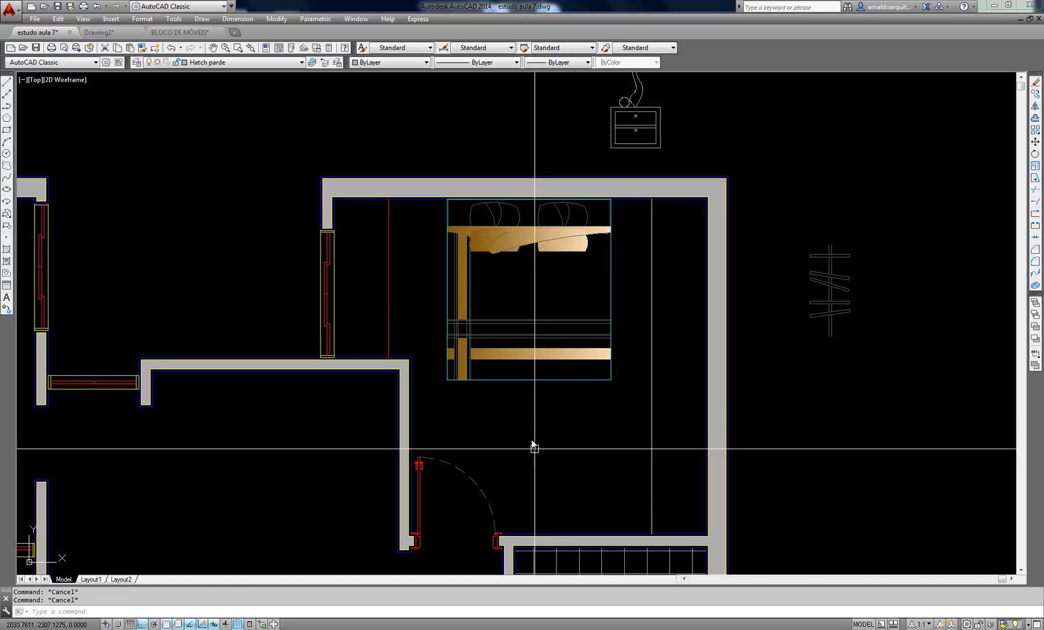
Scale the bed block down freehand to roughly two-thirds of its size, using a base point near its centre
{"action": "middle_click_drag", "start_coordinate": [533, 448], "coordinate": [559, 388]}
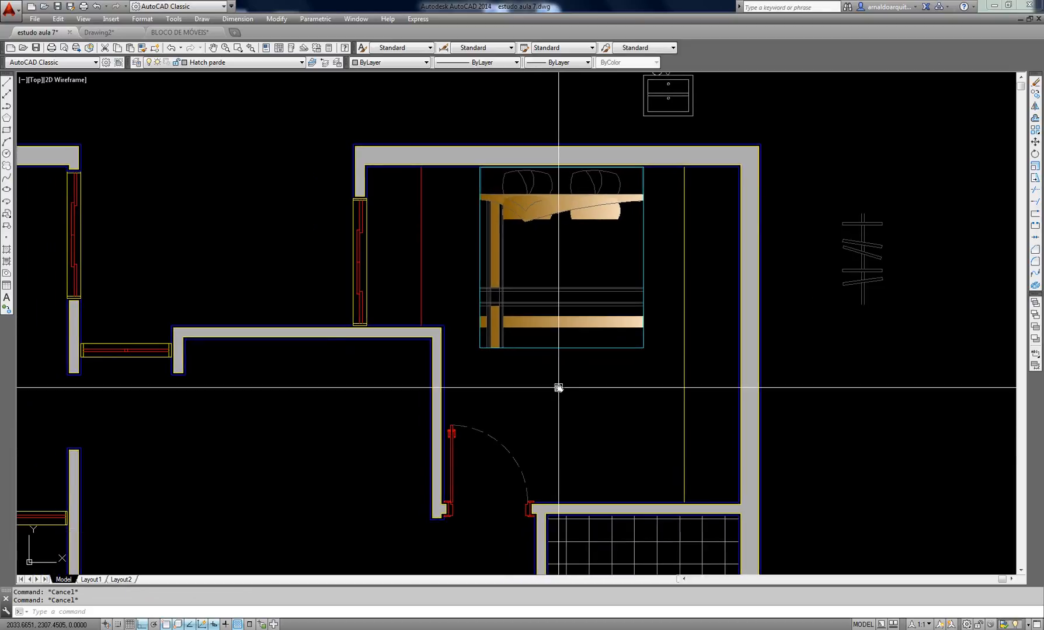
{"action": "type", "text": "sc"}
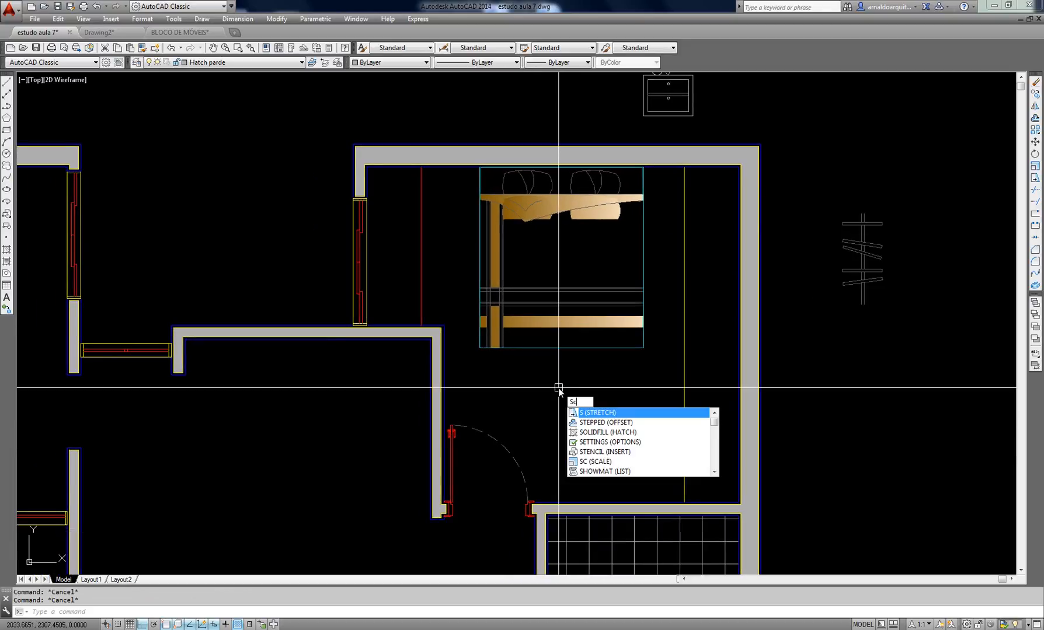
{"action": "key", "text": "Return"}
{"action": "left_click", "coordinate": [576, 374]}
{"action": "left_click", "coordinate": [552, 322]}
{"action": "key", "text": "Return"}
{"action": "left_click", "coordinate": [566, 268]}
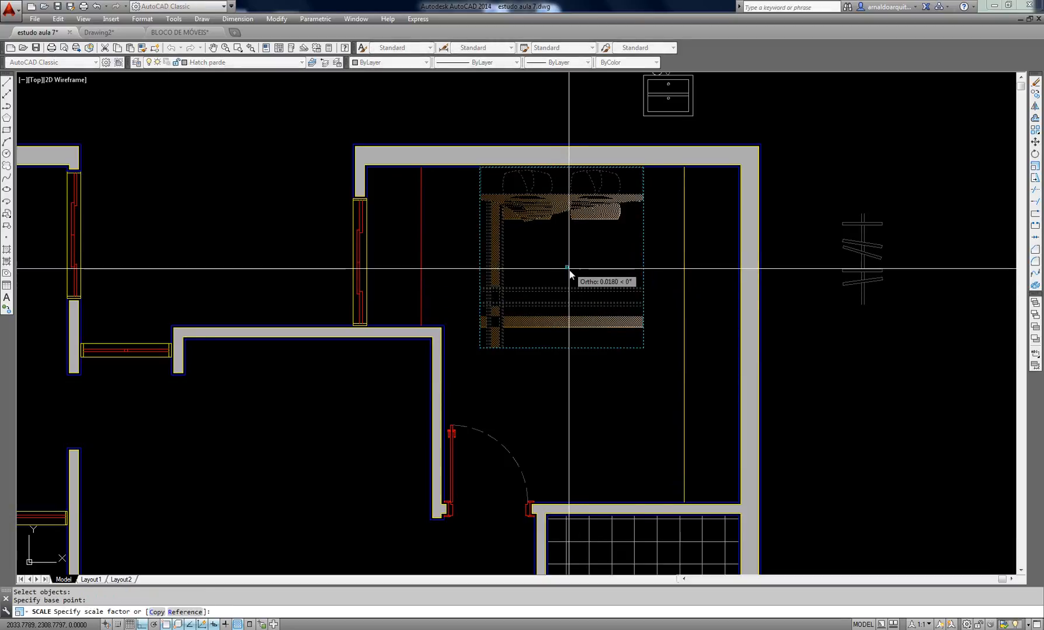
{"action": "left_click", "coordinate": [626, 269]}
Move the reduced bed straight up so that its headboard edge meets the bedroom's upper wall
{"action": "type", "text": "m"}
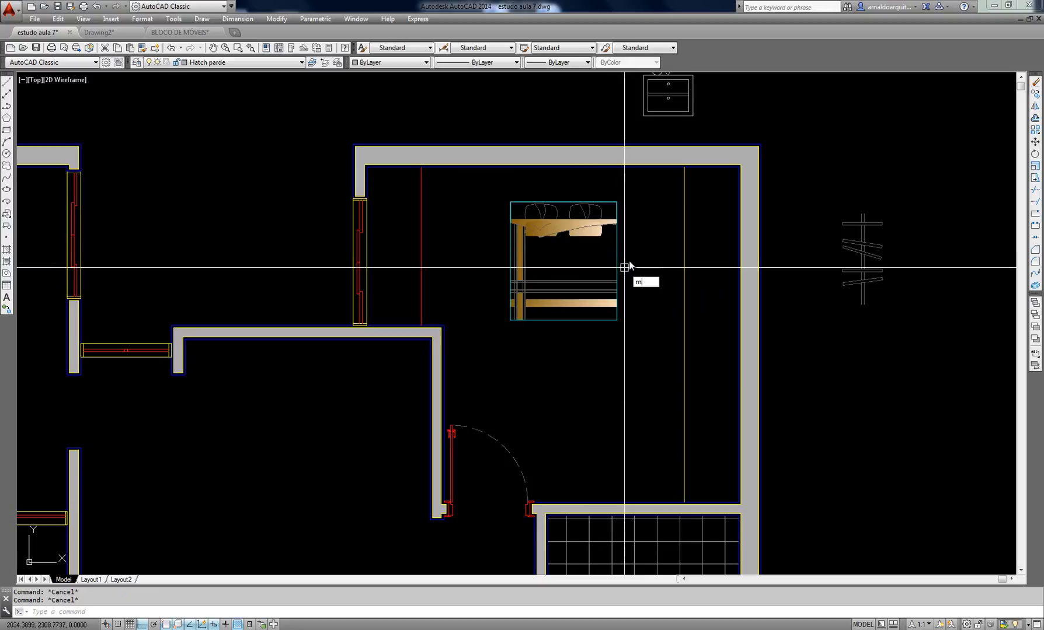
{"action": "key", "text": "Return"}
{"action": "left_click", "coordinate": [629, 225]}
{"action": "left_click", "coordinate": [542, 198]}
{"action": "key", "text": "Return"}
{"action": "left_click", "coordinate": [563, 202]}
{"action": "left_click", "coordinate": [580, 168]}
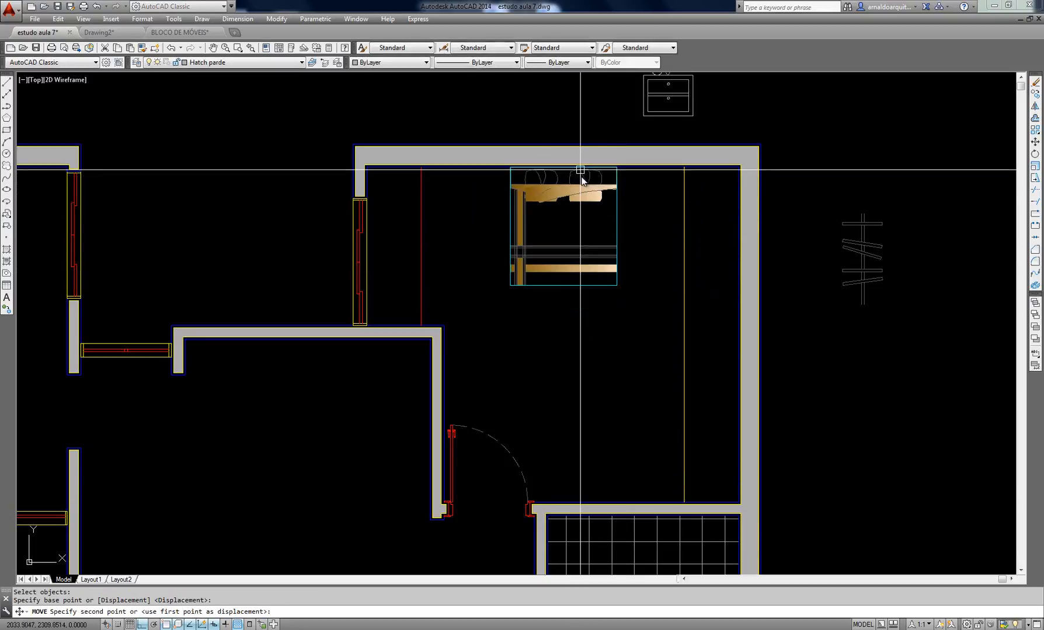
{"action": "key", "text": "Return"}
{"action": "key", "text": "Escape"}
{"action": "middle_click_drag", "start_coordinate": [596, 252], "coordinate": [546, 260]}
{"action": "key", "text": "Escape"}
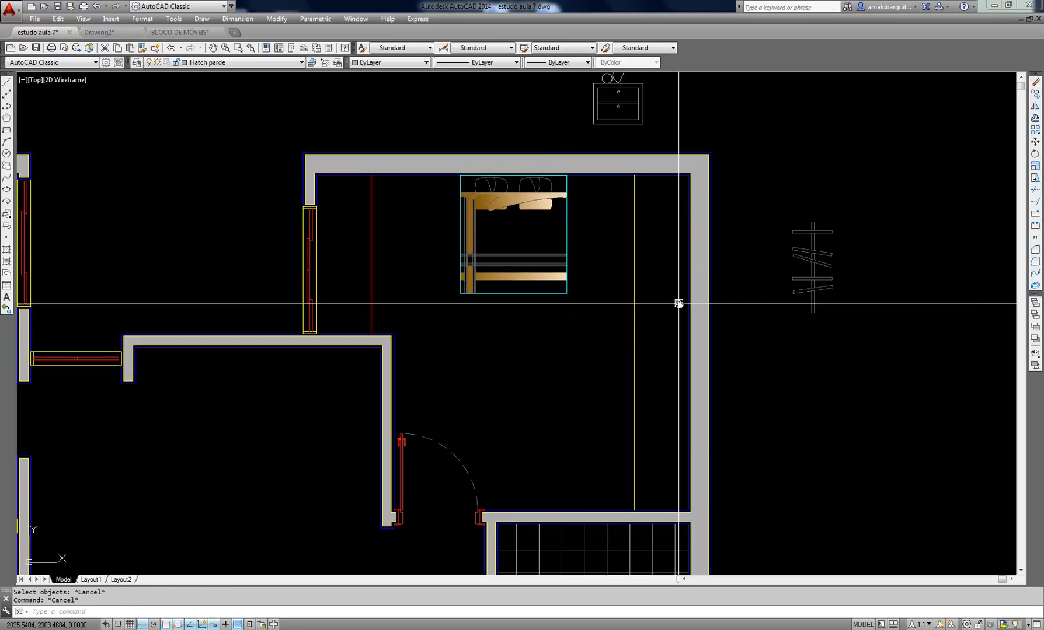
{"action": "mouse_move", "coordinate": [624, 289]}
{"action": "middle_mouse_down"}
{"action": "mouse_move", "coordinate": [594, 235]}
{"action": "mouse_move", "coordinate": [591, 262]}
{"action": "middle_mouse_up"}
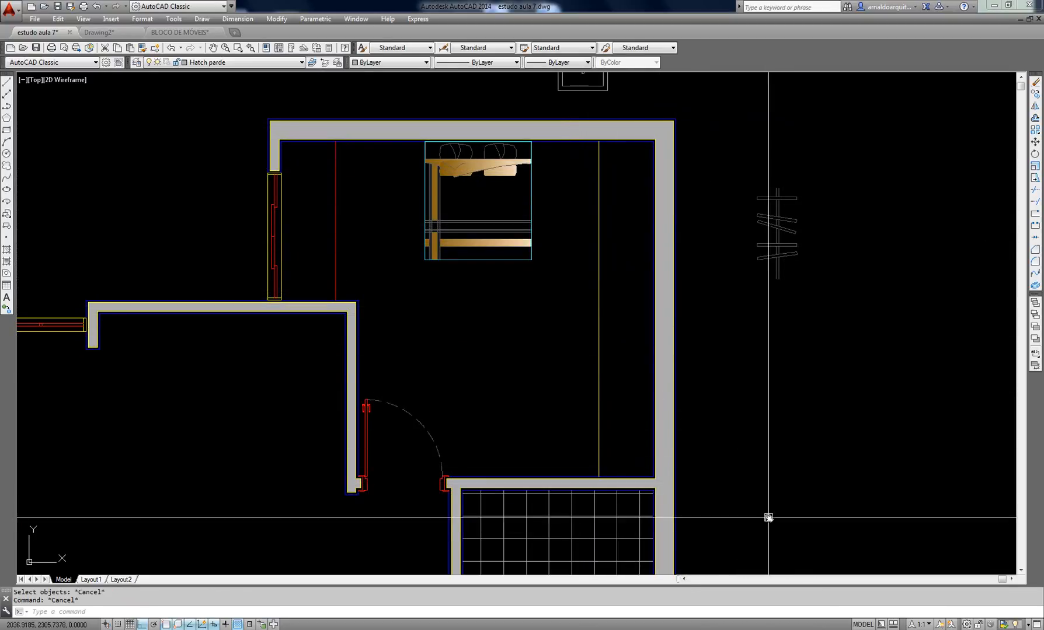
{"action": "left_click", "coordinate": [540, 301]}
{"action": "left_click", "coordinate": [506, 247]}
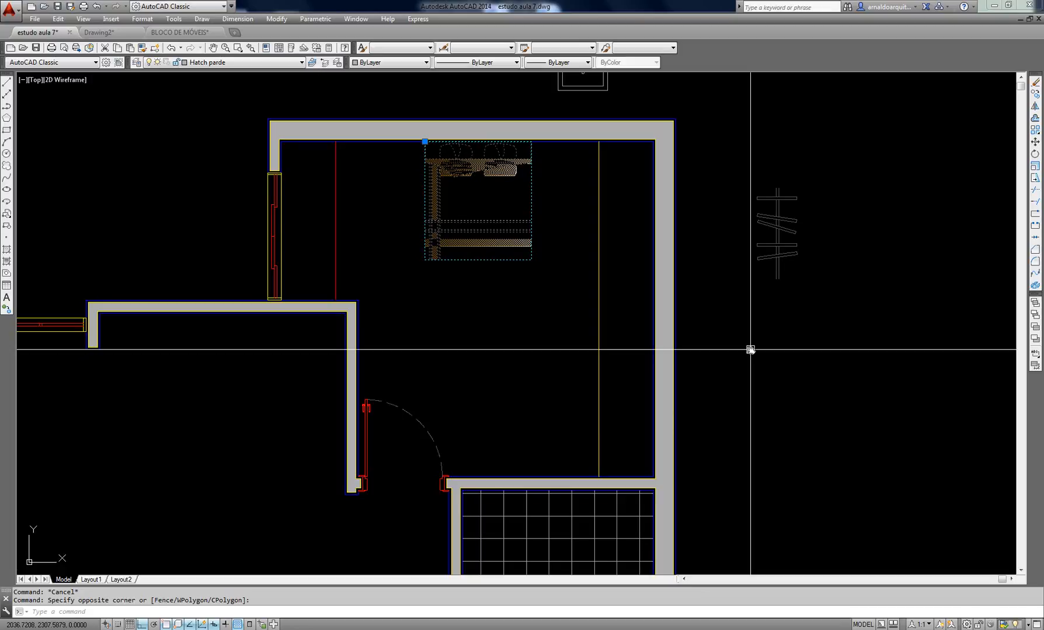
{"action": "key", "text": "Escape"}
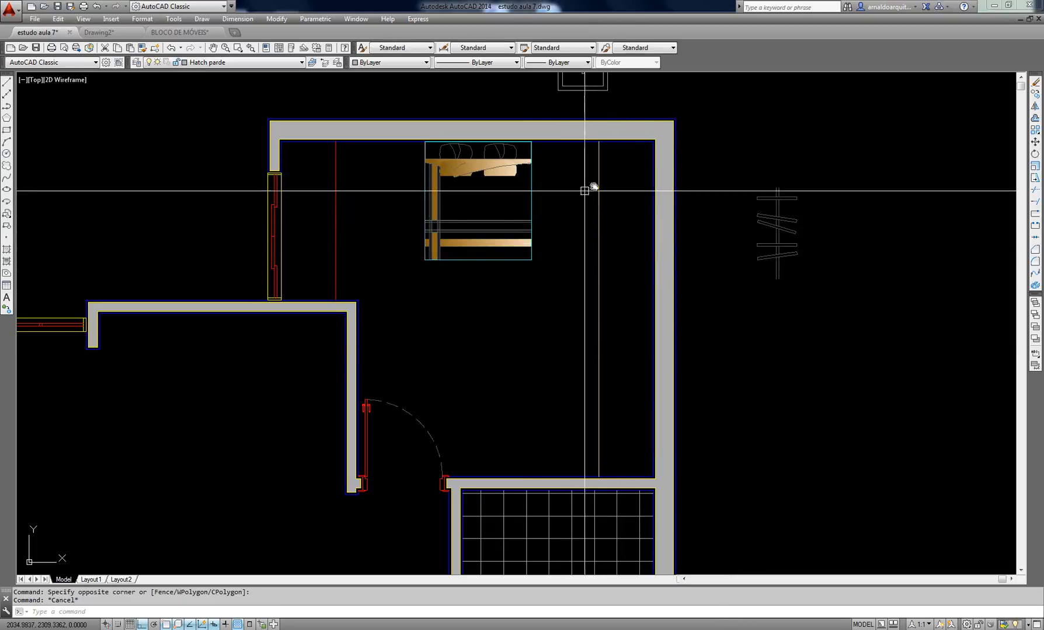
{"action": "left_click", "coordinate": [555, 168]}
{"action": "left_click", "coordinate": [507, 181]}
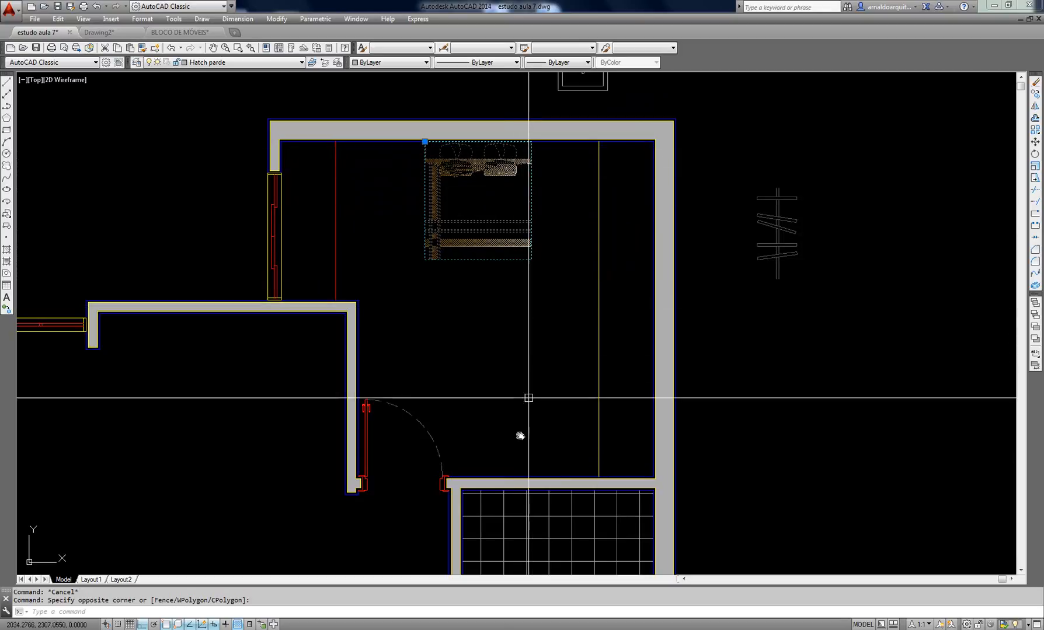
{"action": "key", "text": "Escape"}
{"action": "key", "text": "Escape"}
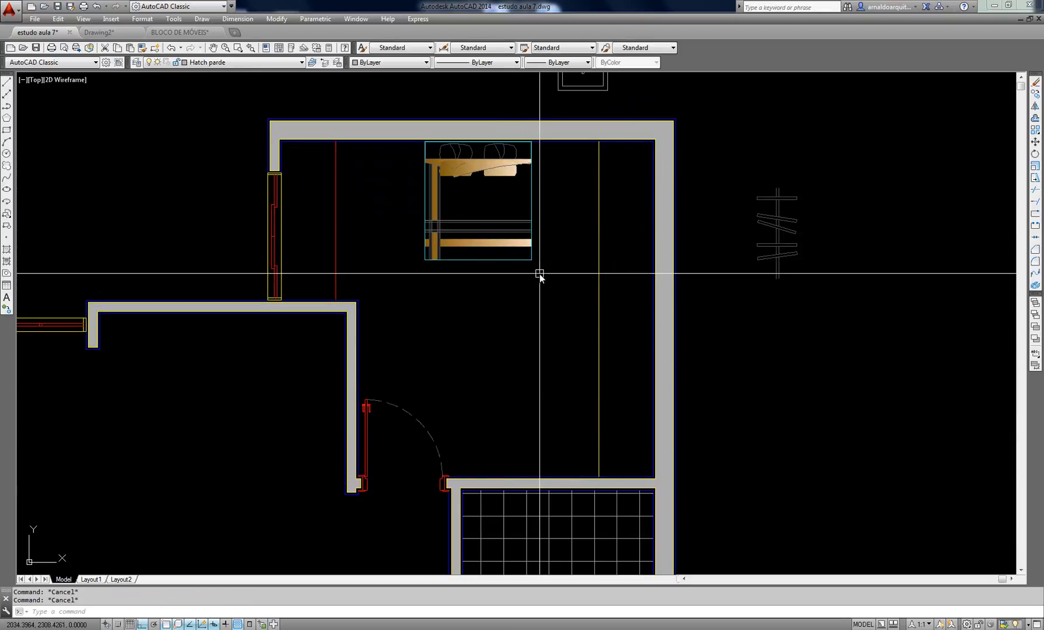
Copy the bed block straight down, placing the second bed just below the first one
{"action": "type", "text": "co"}
{"action": "key", "text": "Return"}
{"action": "left_click", "coordinate": [559, 298]}
{"action": "left_click", "coordinate": [514, 233]}
{"action": "key", "text": "Return"}
{"action": "left_click", "coordinate": [726, 311]}
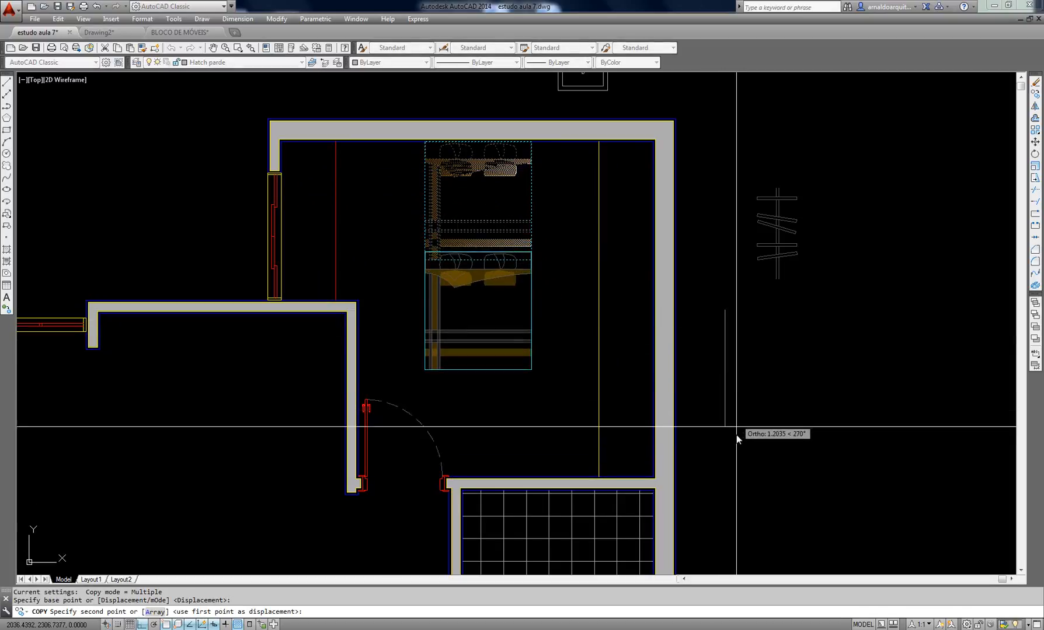
{"action": "left_click", "coordinate": [736, 435]}
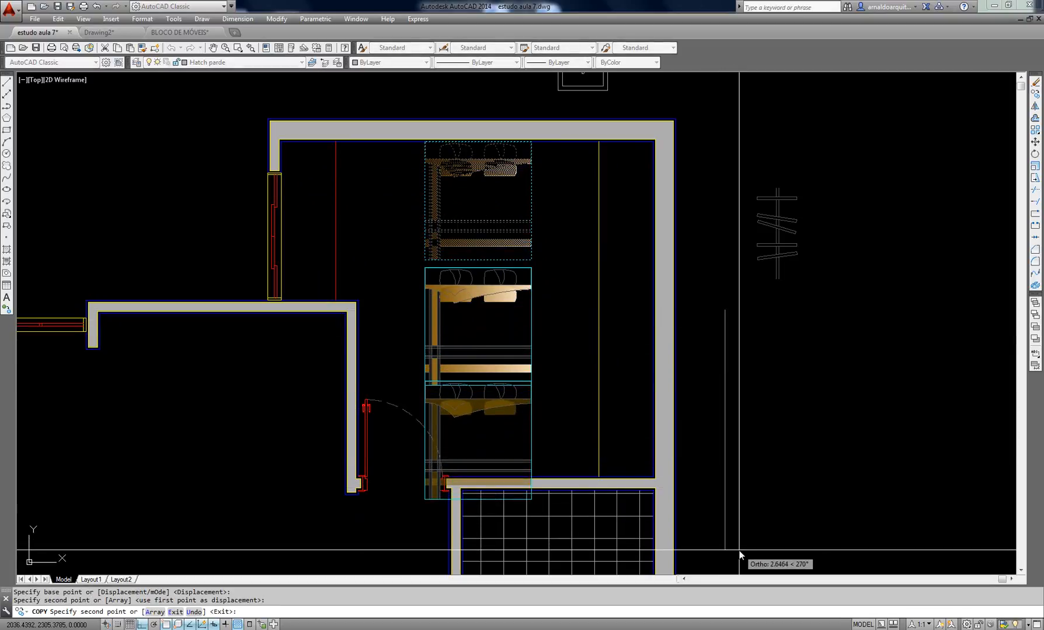
{"action": "key", "text": "Escape"}
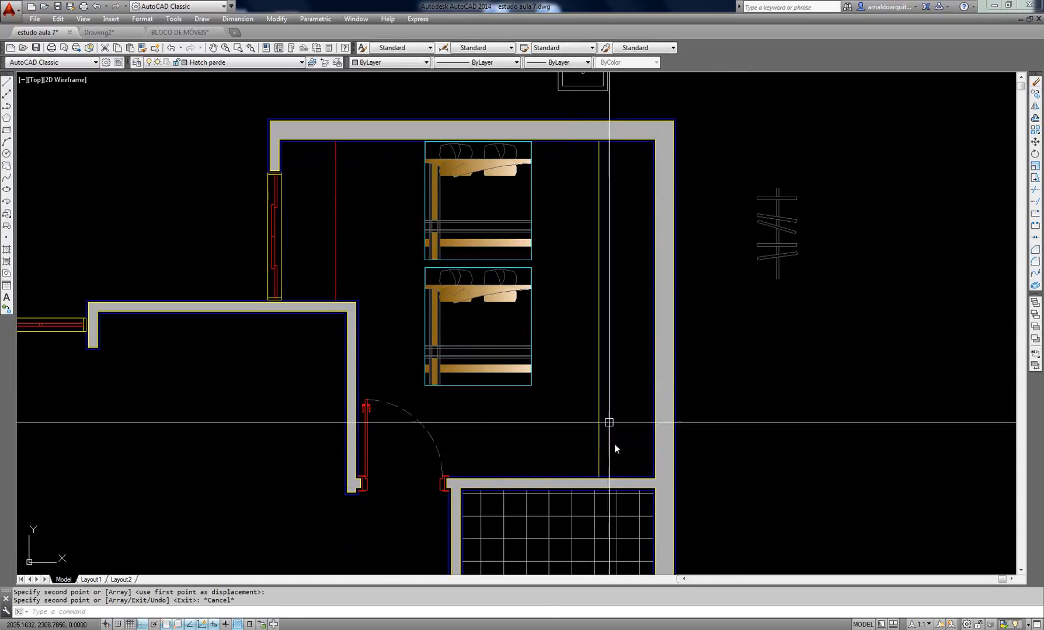
Delete the lower copy of the bed
{"action": "left_click", "coordinate": [561, 383]}
{"action": "left_click", "coordinate": [526, 361]}
{"action": "key", "text": "Delete"}
Measure the bedroom's inner length along the right wall, from the upper wall down to the bathroom wall
{"action": "type", "text": "DI"}
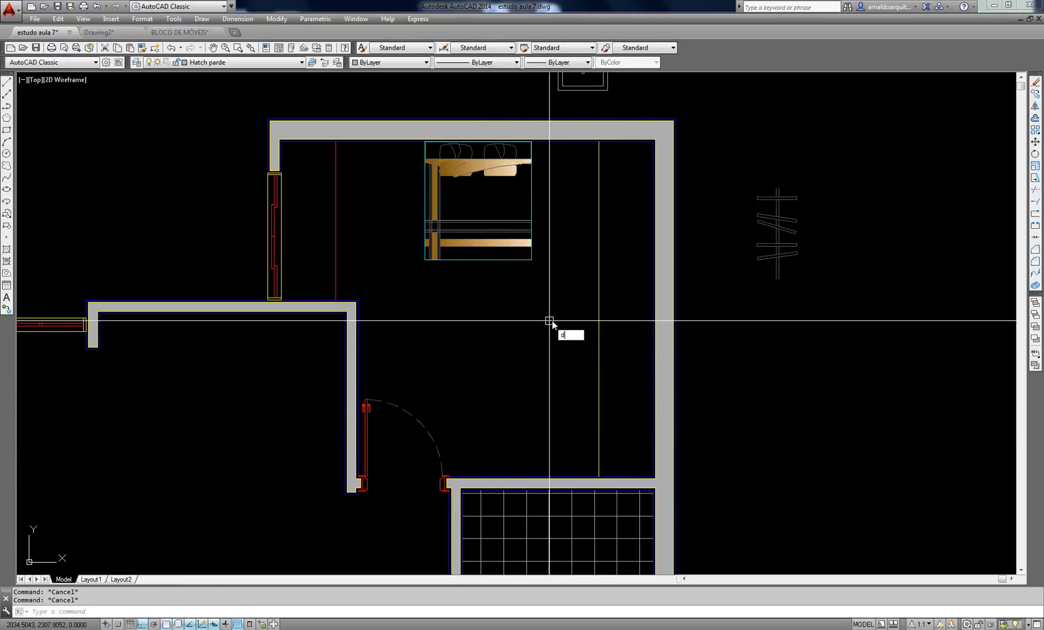
{"action": "key", "text": "Return"}
{"action": "left_click", "coordinate": [654, 141]}
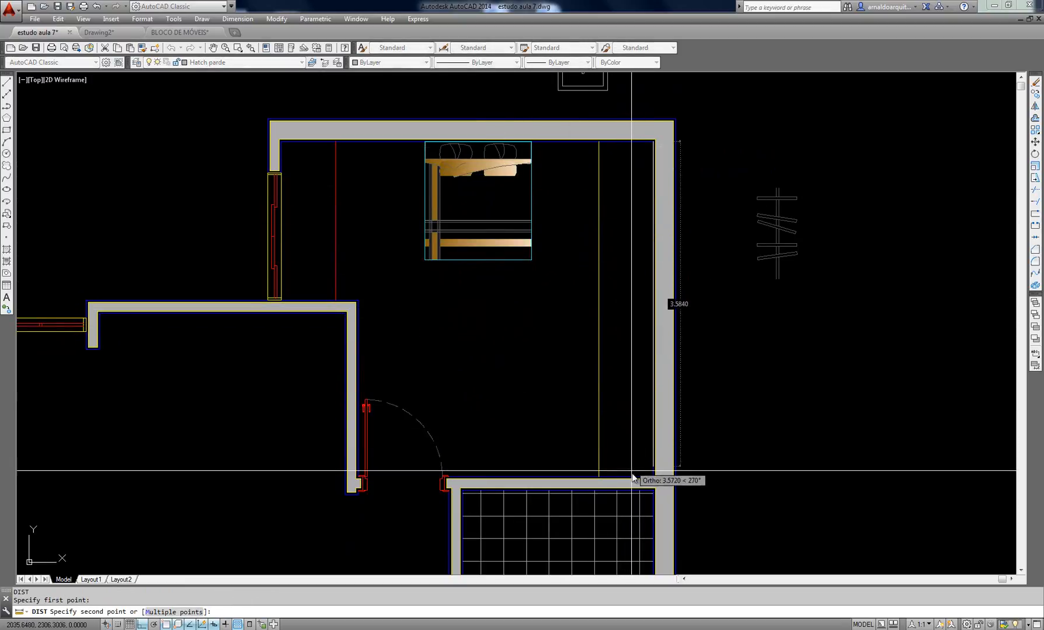
{"action": "left_click", "coordinate": [632, 476]}
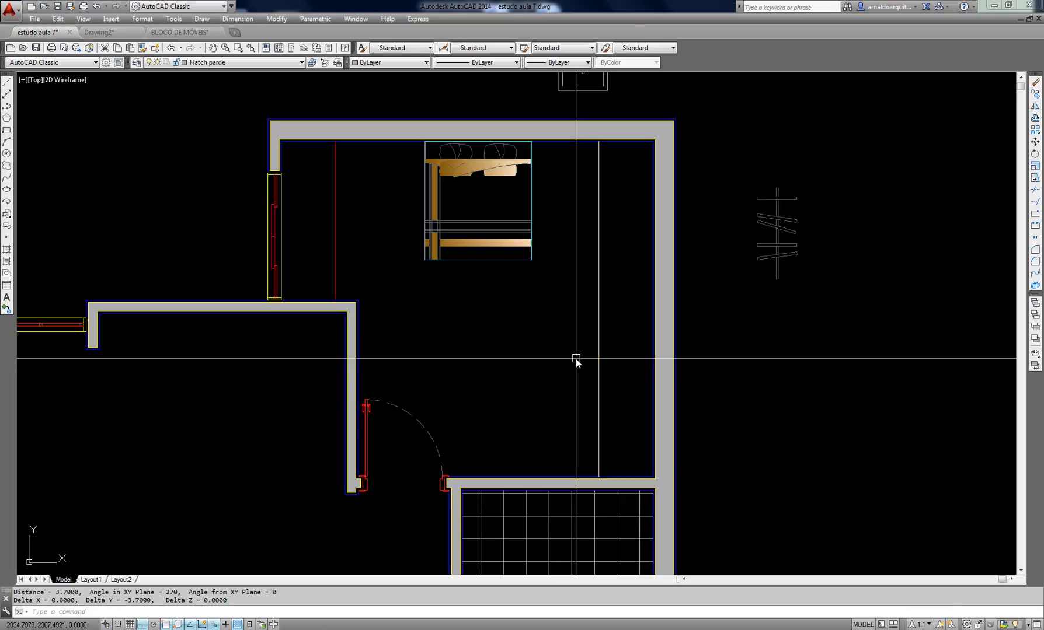
{"action": "scroll", "coordinate": [575, 359], "scroll_direction": "down", "scroll_amount": 3}
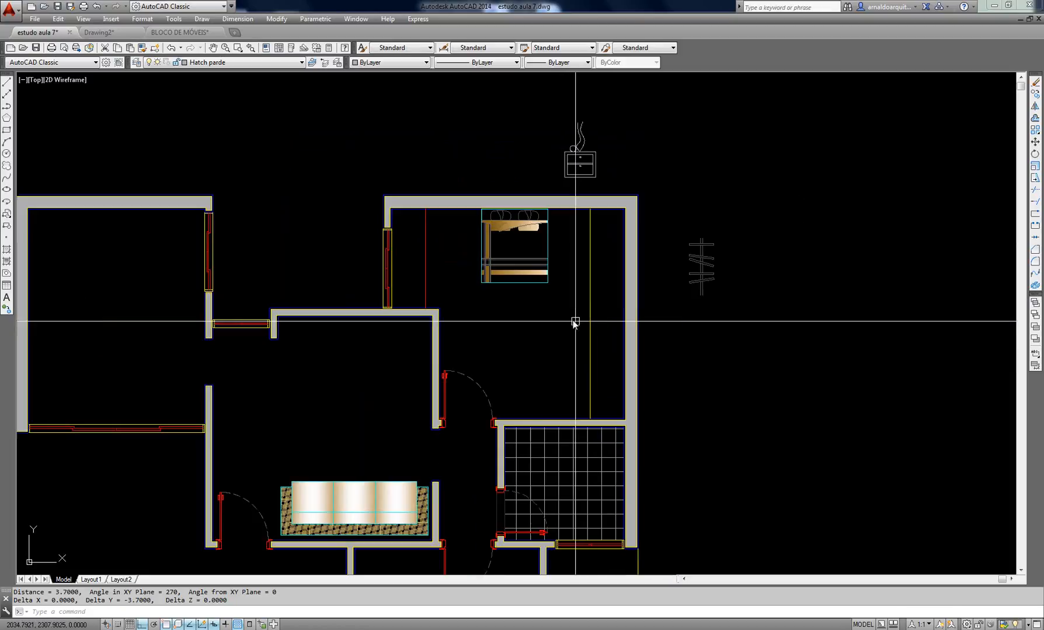
Undo the latest bed edits, including the deletion, copy, move and reduction, back to the full-size bed
{"action": "middle_click_drag", "start_coordinate": [690, 239], "coordinate": [600, 296]}
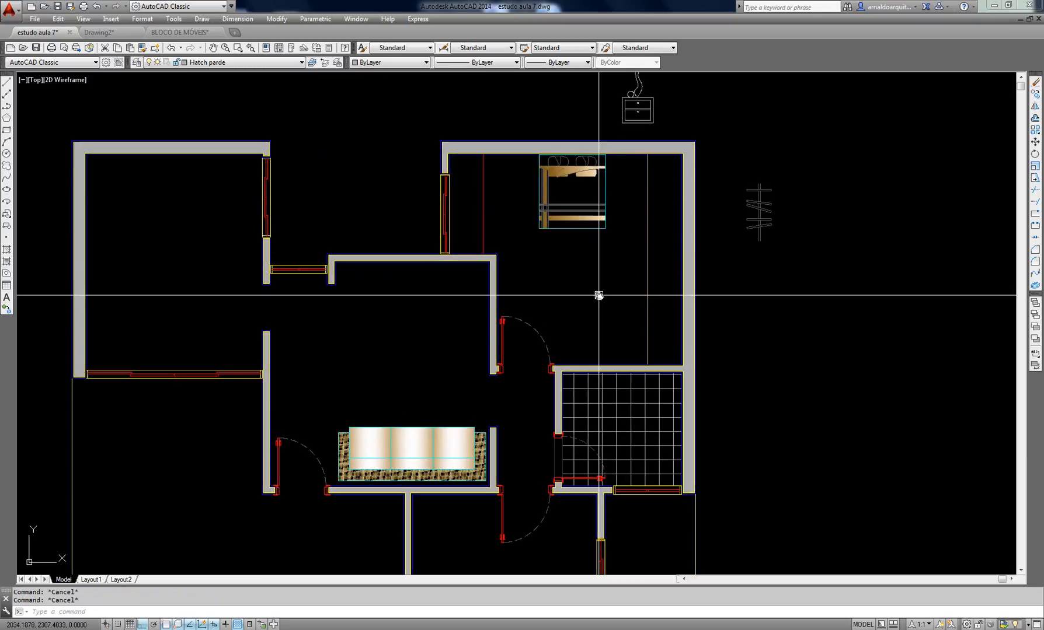
{"action": "type", "text": "u"}
{"action": "key", "text": "Return"}
{"action": "key", "text": "Return"}
{"action": "key", "text": "Return"}
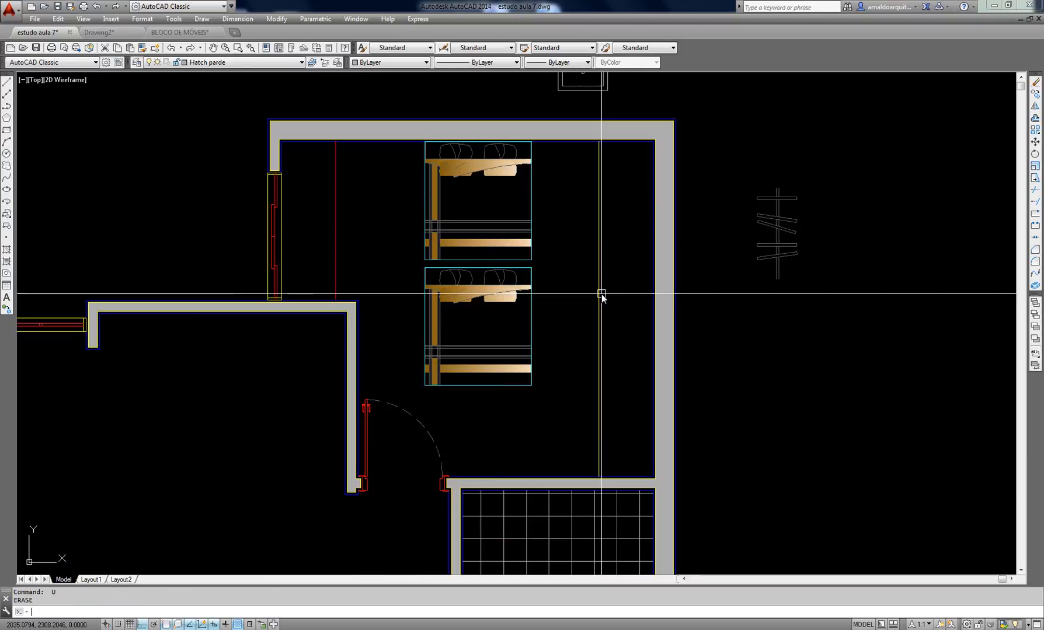
{"action": "key", "text": "Return"}
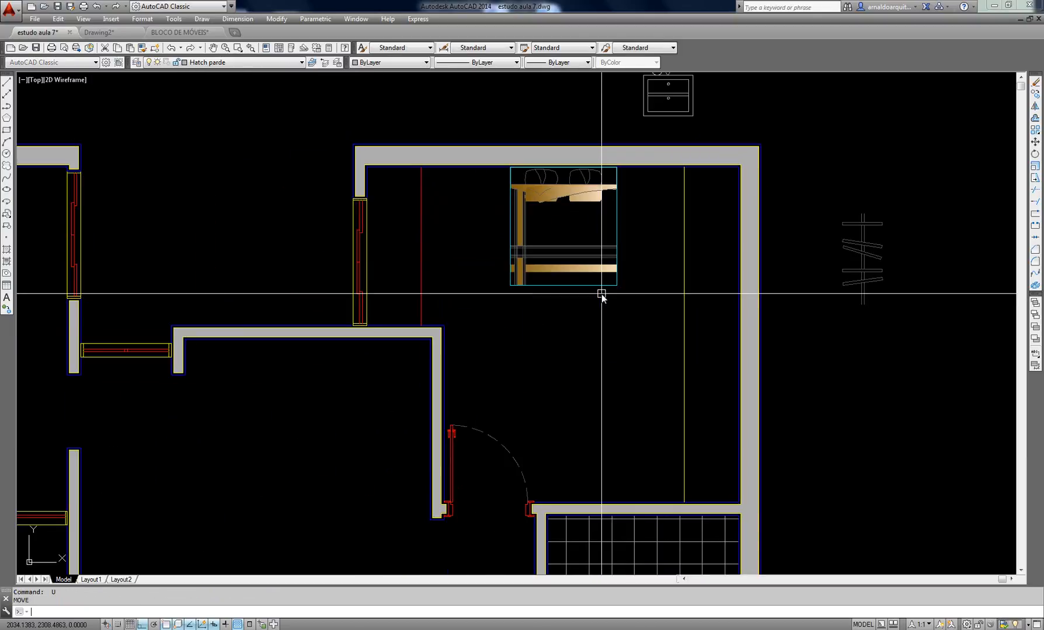
{"action": "key", "text": "Return"}
{"action": "key", "text": "Return"}
{"action": "key", "text": "Return"}
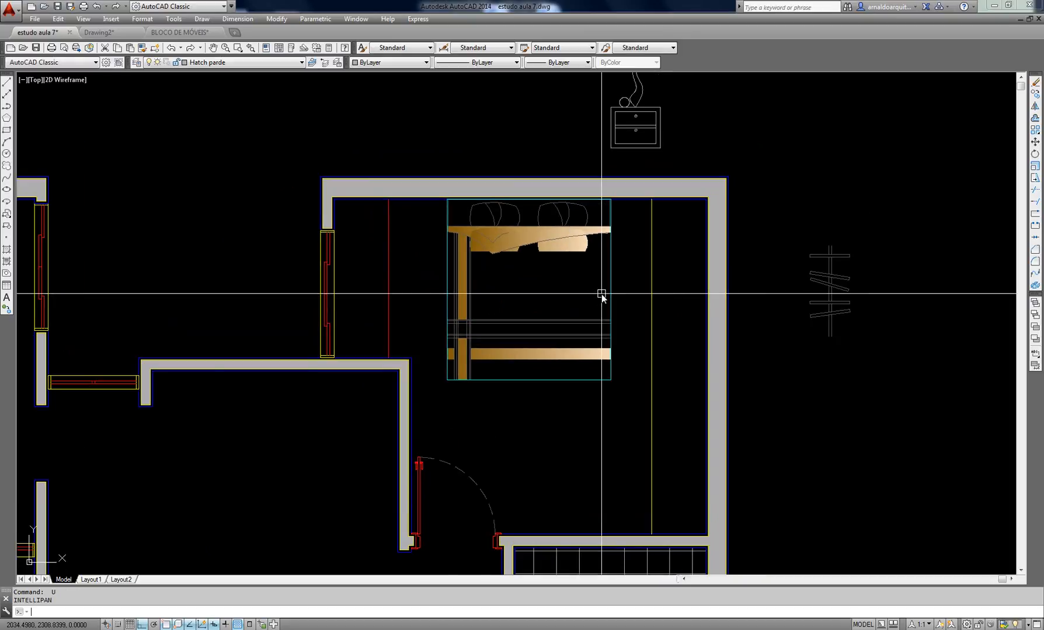
{"action": "middle_click_drag", "start_coordinate": [601, 295], "coordinate": [574, 261]}
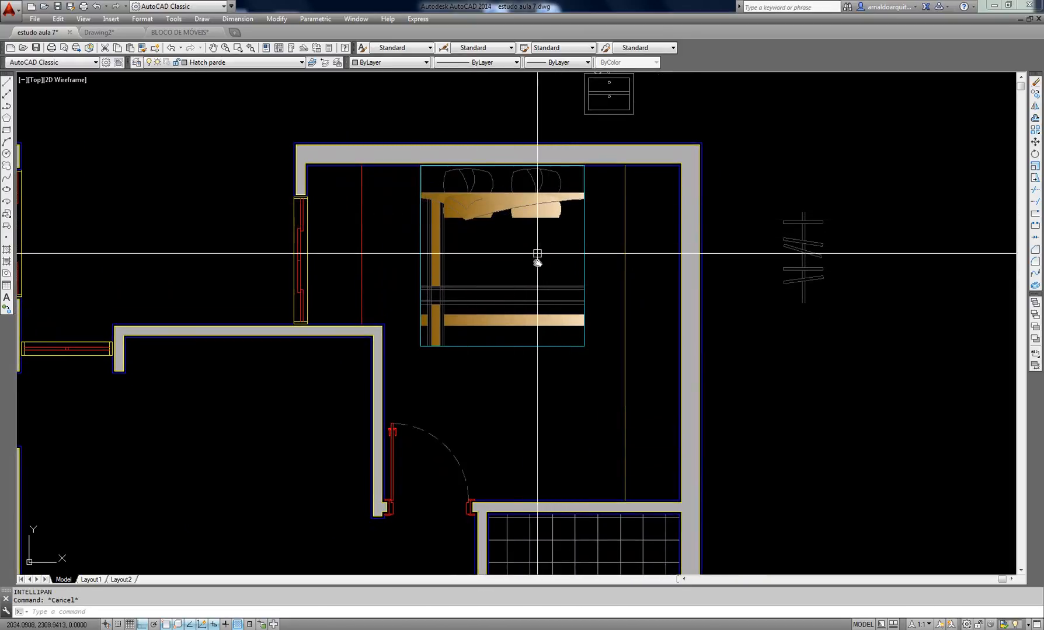
Scale the living-room sofa block down freehand to about three quarters of its size
{"action": "left_click", "coordinate": [511, 255]}
{"action": "left_click", "coordinate": [510, 255]}
{"action": "middle_click_drag", "start_coordinate": [478, 350], "coordinate": [554, 166]}
{"action": "left_click", "coordinate": [399, 424]}
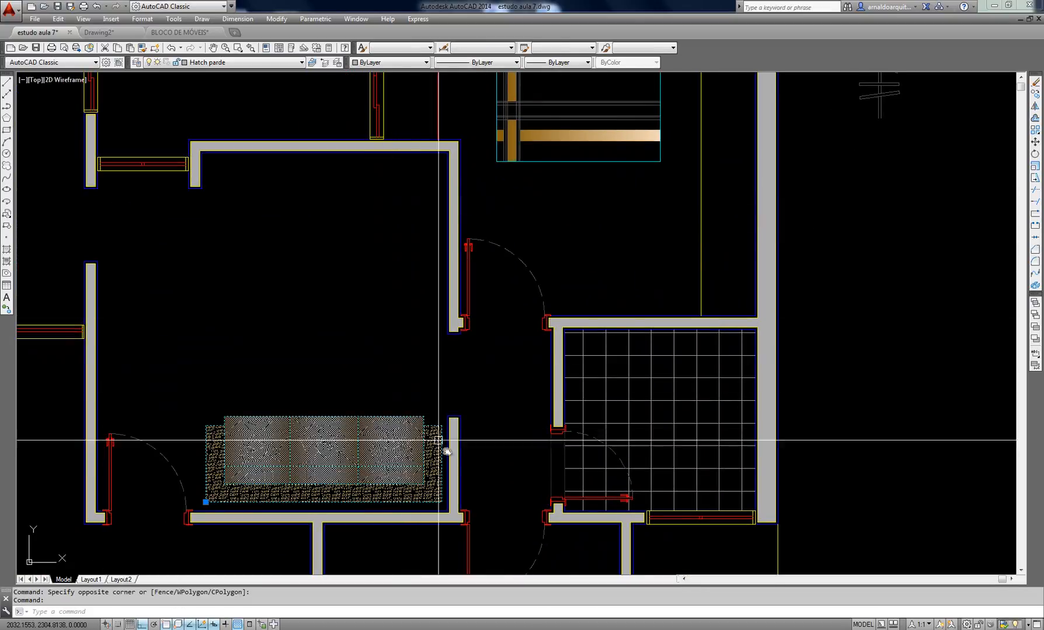
{"action": "key", "text": "Escape"}
{"action": "key", "text": "Escape"}
{"action": "type", "text": "s"}
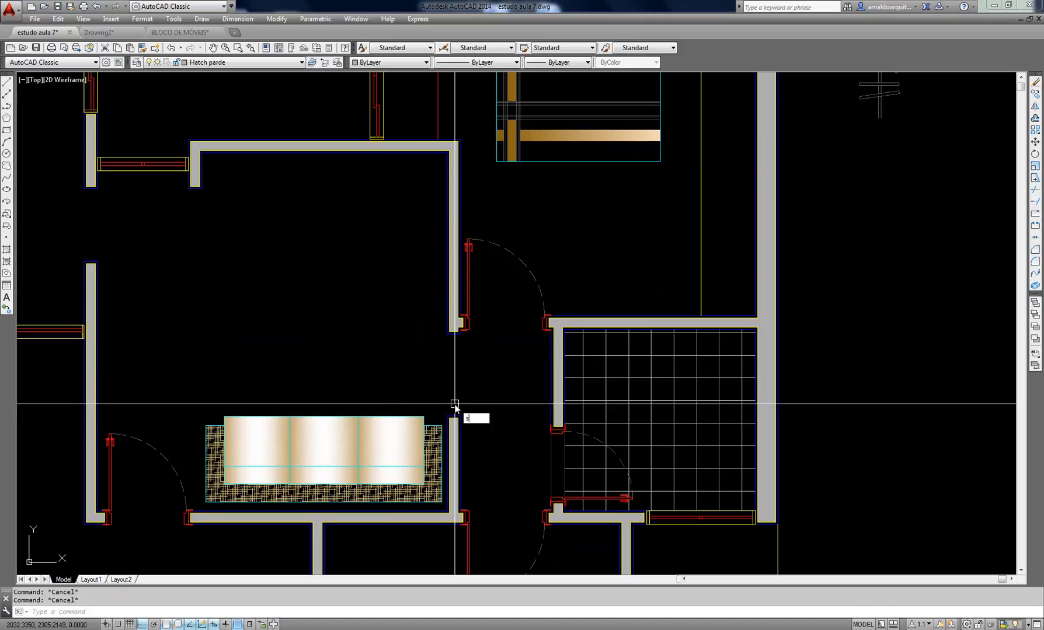
{"action": "type", "text": "c"}
{"action": "key", "text": "space"}
{"action": "left_click", "coordinate": [420, 399]}
{"action": "left_click", "coordinate": [372, 440]}
{"action": "key", "text": "space"}
{"action": "left_click", "coordinate": [372, 441]}
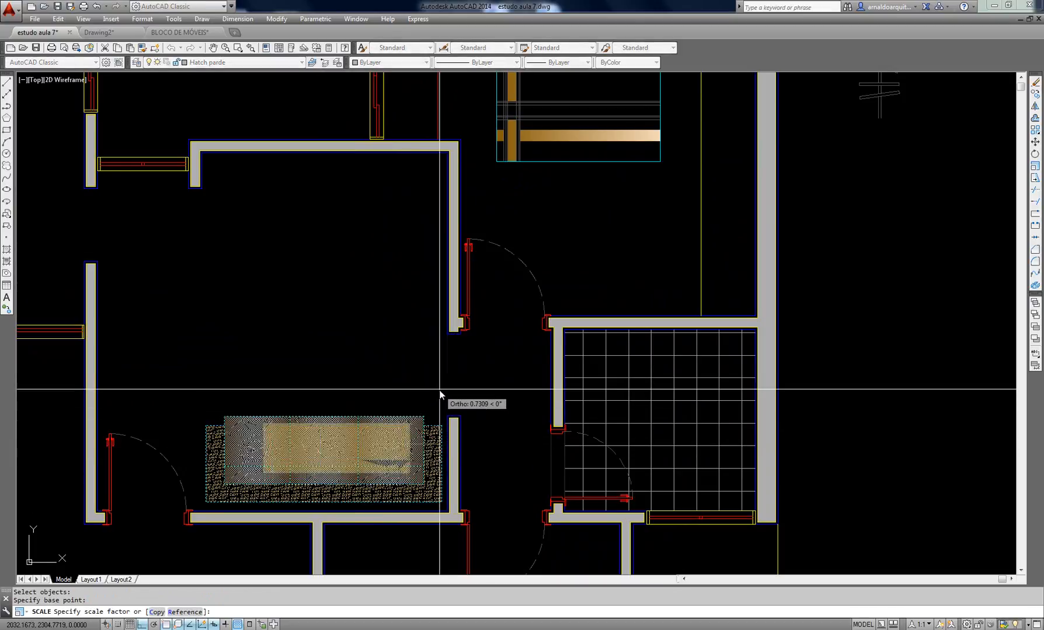
{"action": "key", "text": "Escape"}
{"action": "key", "text": "Escape"}
Move the reduced sofa block straight down against the living room's lower wall
{"action": "middle_click_drag", "start_coordinate": [442, 385], "coordinate": [466, 339]}
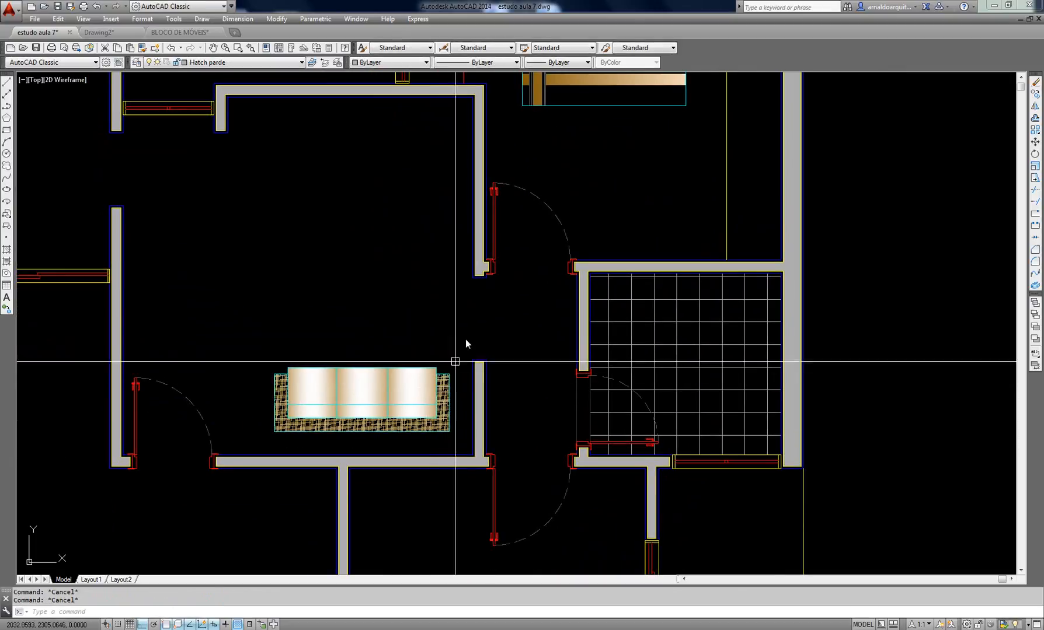
{"action": "type", "text": "m"}
{"action": "key", "text": "space"}
{"action": "left_click", "coordinate": [459, 352]}
{"action": "left_click", "coordinate": [414, 400]}
{"action": "key", "text": "space"}
{"action": "left_click", "coordinate": [420, 290]}
{"action": "left_click", "coordinate": [422, 311]}
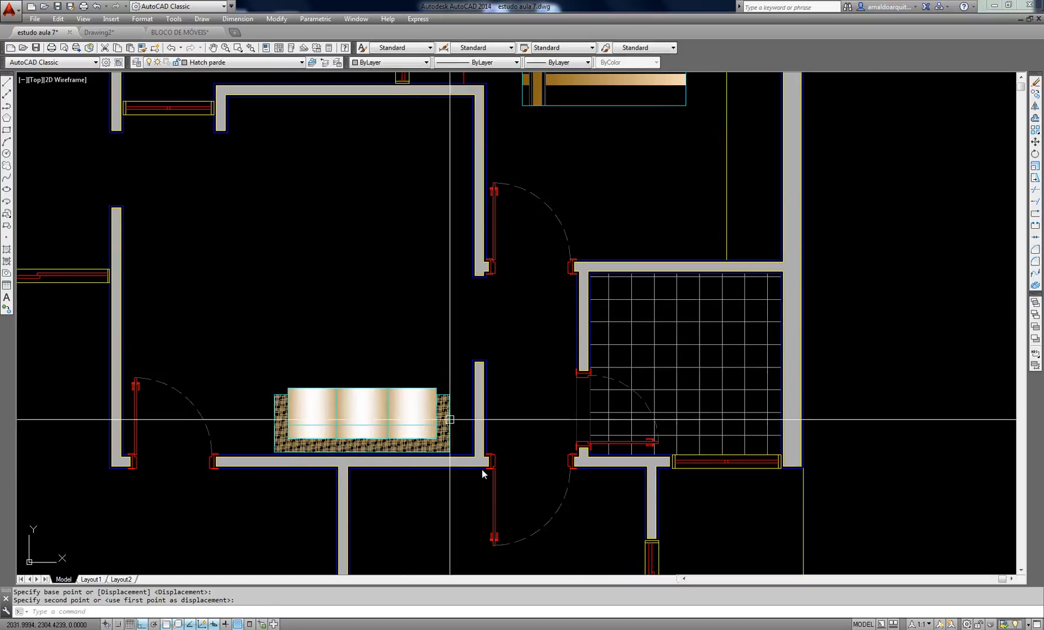
{"action": "middle_click_drag", "start_coordinate": [409, 312], "coordinate": [454, 337]}
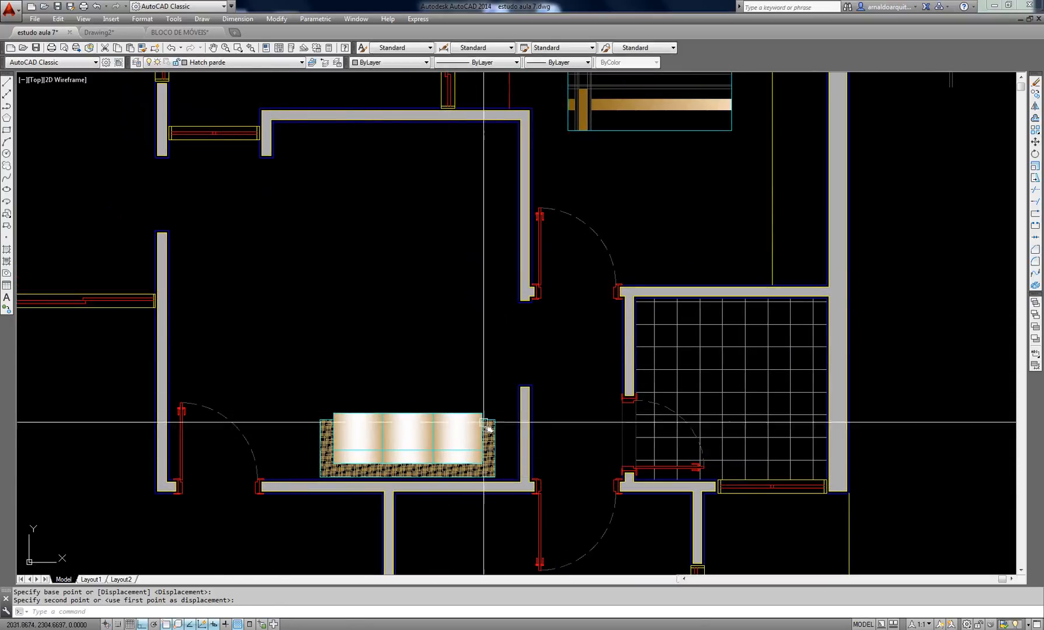
{"action": "left_click", "coordinate": [488, 428]}
{"action": "left_click", "coordinate": [409, 473]}
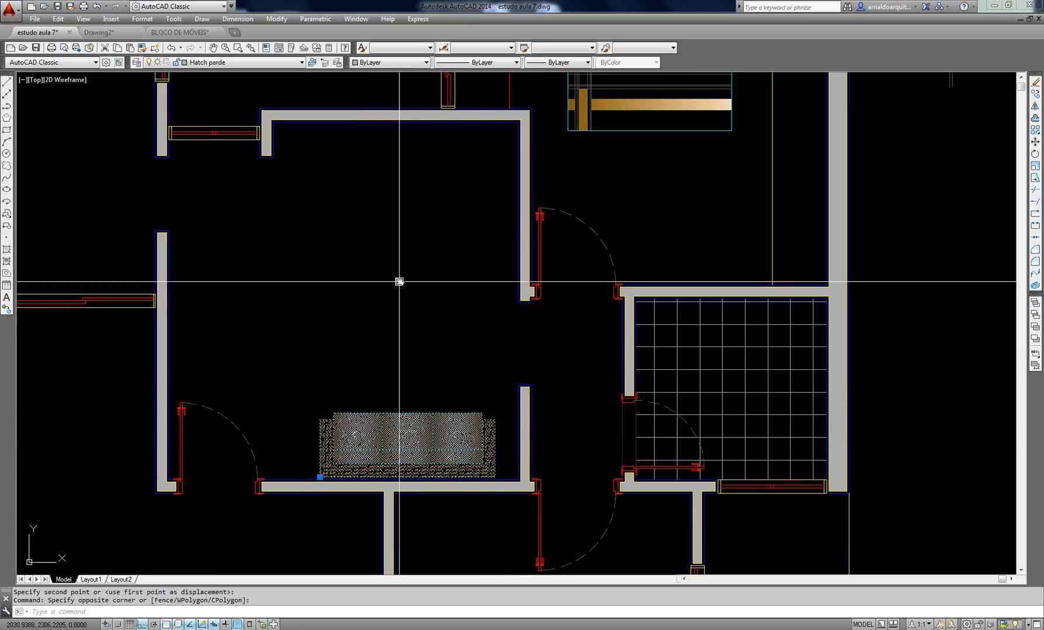
{"action": "key", "text": "Escape"}
{"action": "key", "text": "Escape"}
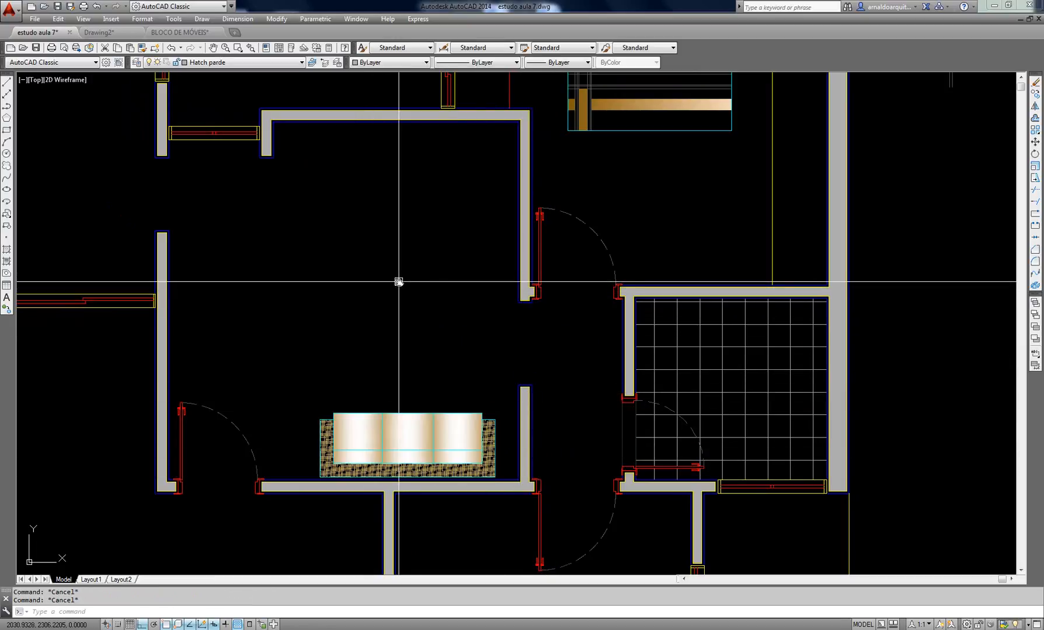
Undo the sofa's move and its scaling
{"action": "type", "text": "u"}
{"action": "key", "text": "Return"}
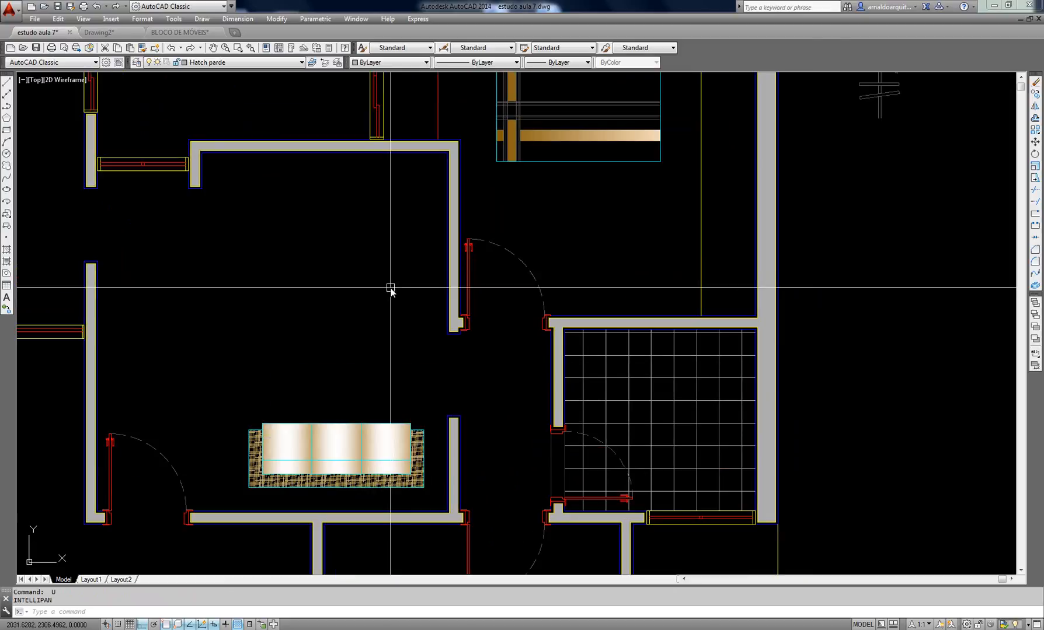
{"action": "scroll", "coordinate": [515, 301], "scroll_direction": "down", "scroll_amount": 4}
{"action": "key", "text": "Escape"}
{"action": "middle_click_drag", "start_coordinate": [620, 253], "coordinate": [575, 258]}
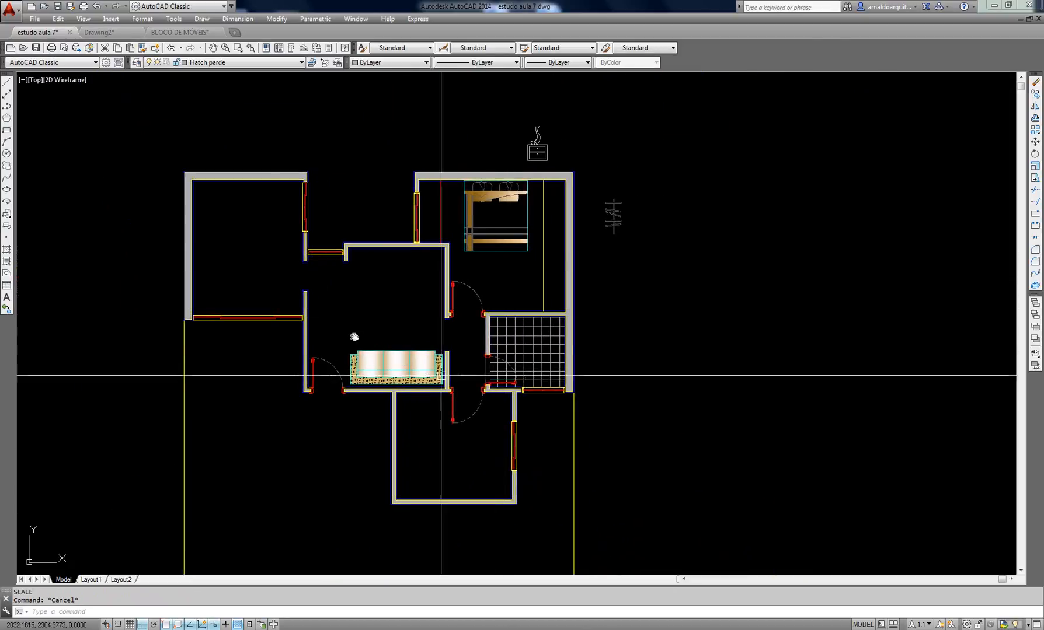
{"action": "scroll", "coordinate": [355, 335], "scroll_direction": "up", "scroll_amount": 2}
{"action": "middle_click_drag", "start_coordinate": [490, 345], "coordinate": [432, 435]}
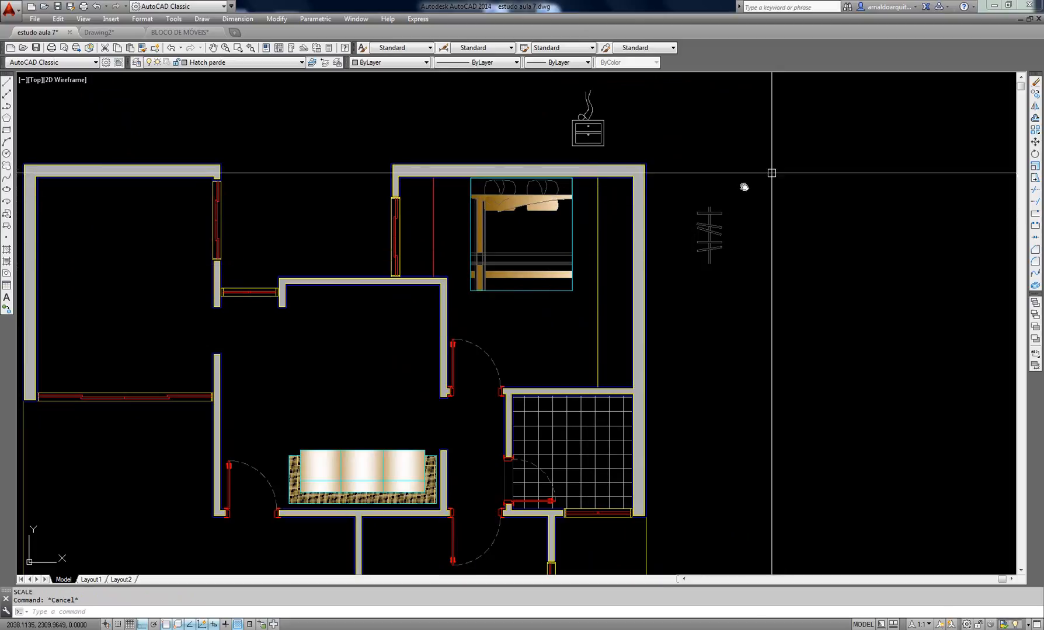
{"action": "scroll", "coordinate": [694, 187], "scroll_direction": "up", "scroll_amount": 2}
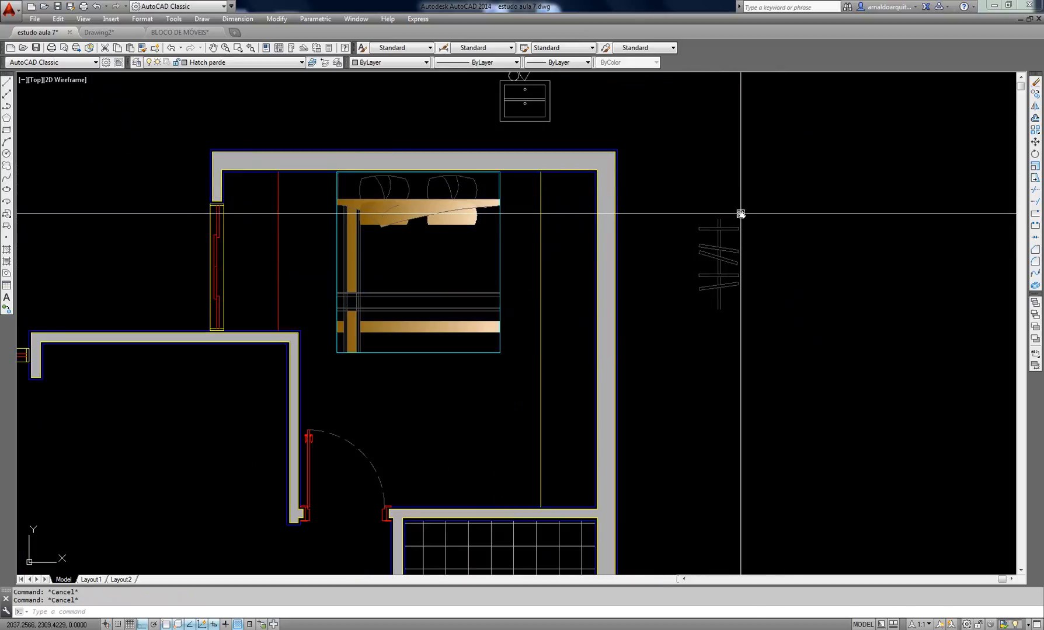
{"action": "left_click", "coordinate": [816, 152]}
{"action": "left_click", "coordinate": [706, 294]}
{"action": "scroll", "coordinate": [734, 209], "scroll_direction": "up", "scroll_amount": 4}
{"action": "scroll", "coordinate": [722, 210], "scroll_direction": "down", "scroll_amount": 4}
{"action": "key", "text": "Escape"}
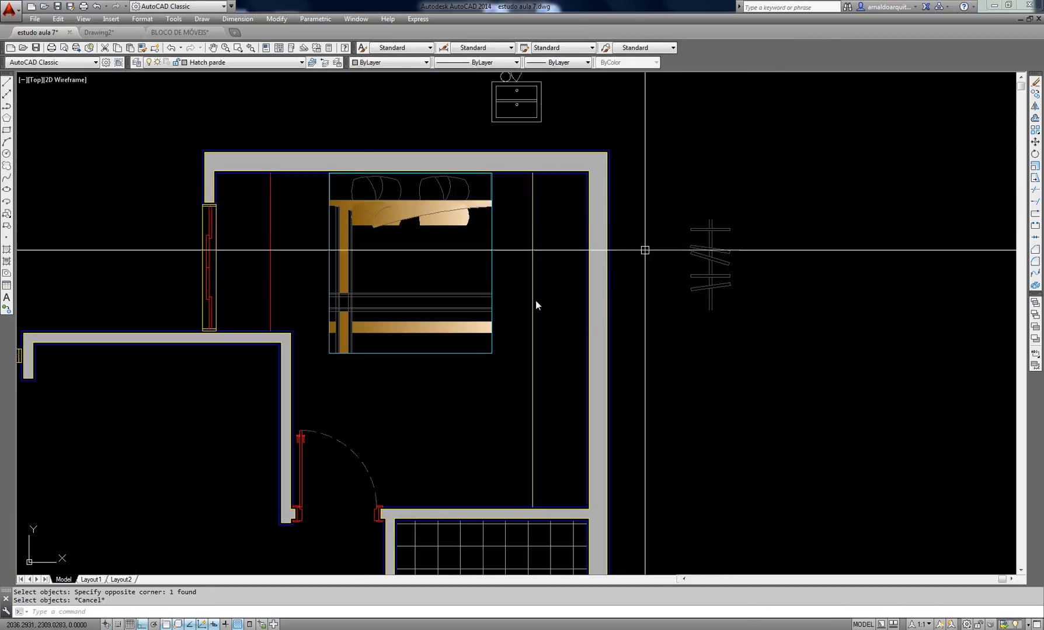
{"action": "key", "text": "Escape"}
Delete the yellow wardrobe line along the bedroom's right side
{"action": "middle_click_drag", "start_coordinate": [563, 286], "coordinate": [582, 281]}
{"action": "left_click", "coordinate": [563, 245]}
{"action": "left_click", "coordinate": [531, 277]}
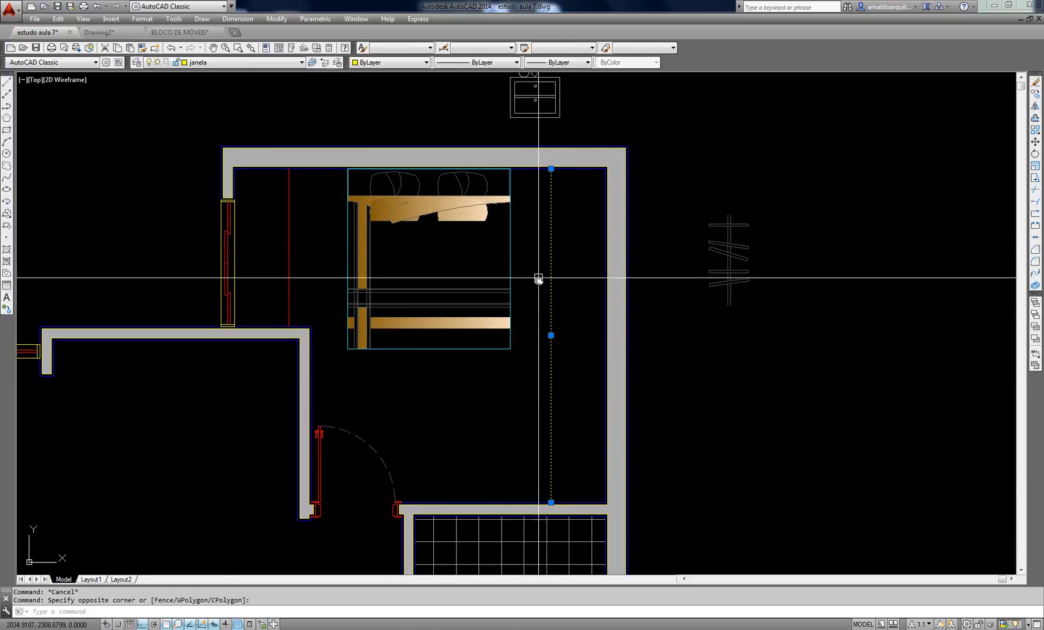
{"action": "type", "text": "E"}
{"action": "key", "text": "Return"}
{"action": "key", "text": "Escape"}
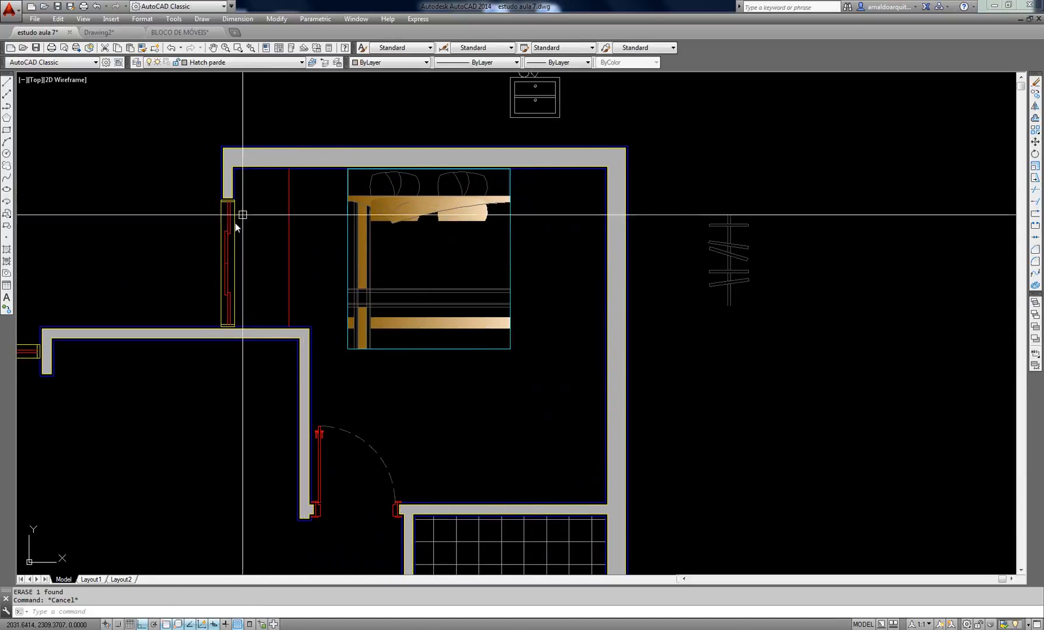
Offset the inner line of the bedroom's right wall 0.6 into the room as the wardrobe front
{"action": "mouse_move", "coordinate": [256, 241]}
{"action": "middle_mouse_down"}
{"action": "mouse_move", "coordinate": [333, 246]}
{"action": "mouse_move", "coordinate": [306, 252]}
{"action": "middle_mouse_up"}
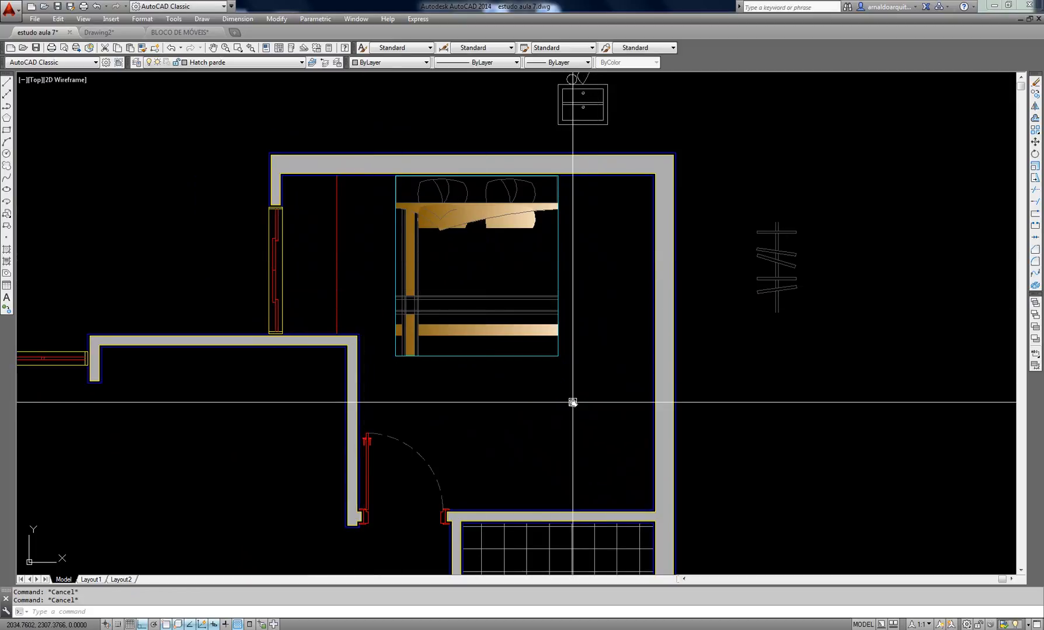
{"action": "type", "text": "o"}
{"action": "key", "text": "Return"}
{"action": "type", "text": ".6"}
{"action": "key", "text": "Return"}
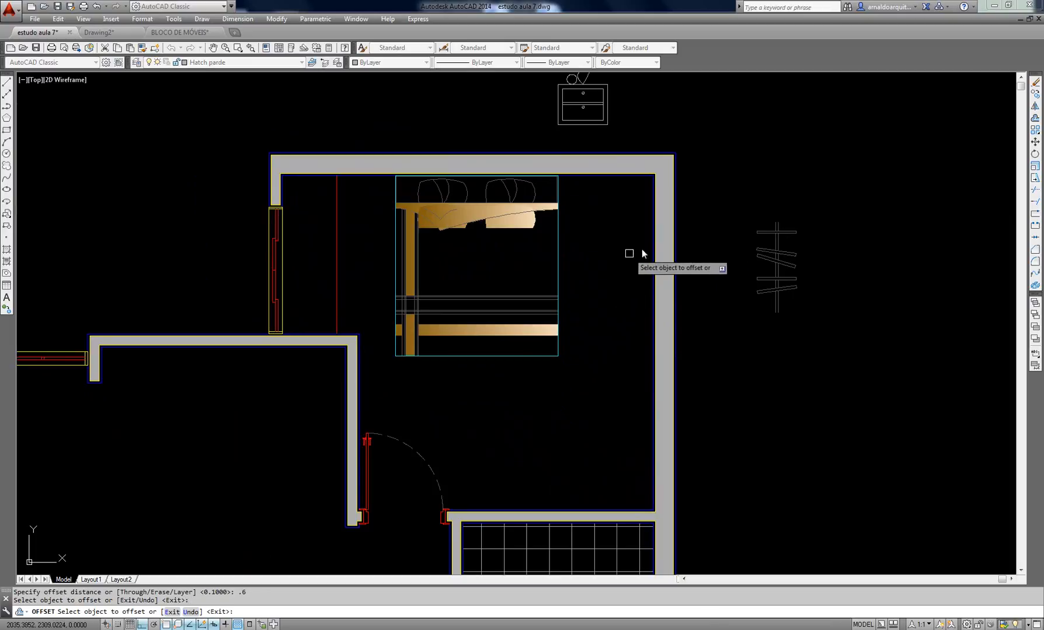
{"action": "key", "text": "Escape"}
{"action": "key", "text": "Escape"}
{"action": "middle_click_drag", "start_coordinate": [635, 244], "coordinate": [591, 245]}
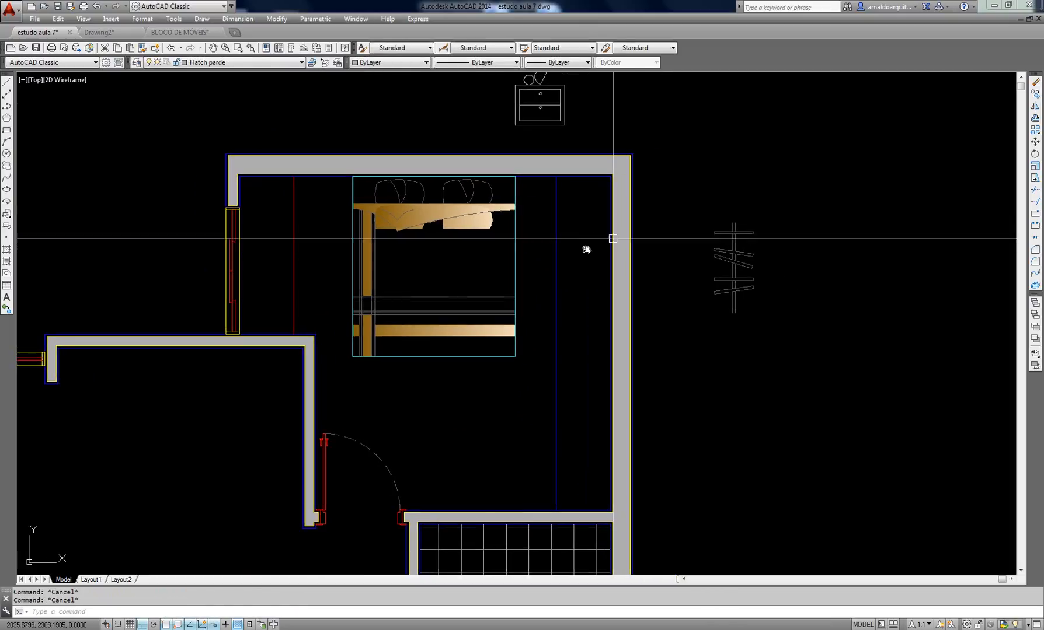
{"action": "scroll", "coordinate": [610, 222], "scroll_direction": "up", "scroll_amount": 2}
{"action": "left_click", "coordinate": [610, 213]}
{"action": "key", "text": "Escape"}
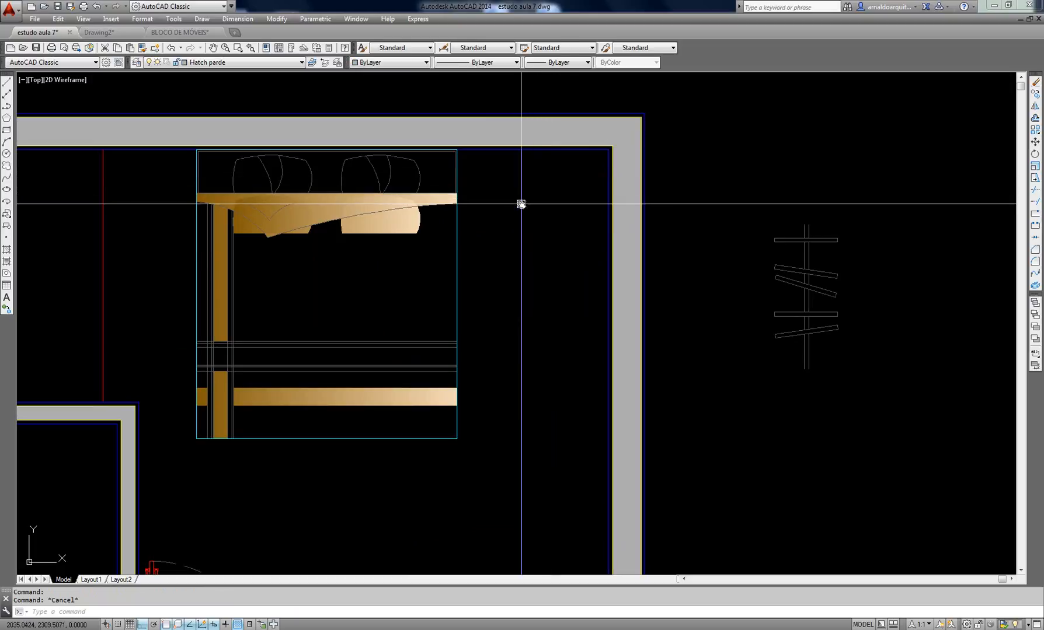
Match the new wardrobe line's properties to the red line near the bedroom window
{"action": "left_click", "coordinate": [521, 205]}
{"action": "middle_click_drag", "start_coordinate": [549, 287], "coordinate": [563, 158]}
{"action": "key", "text": "Escape"}
{"action": "type", "text": "ma"}
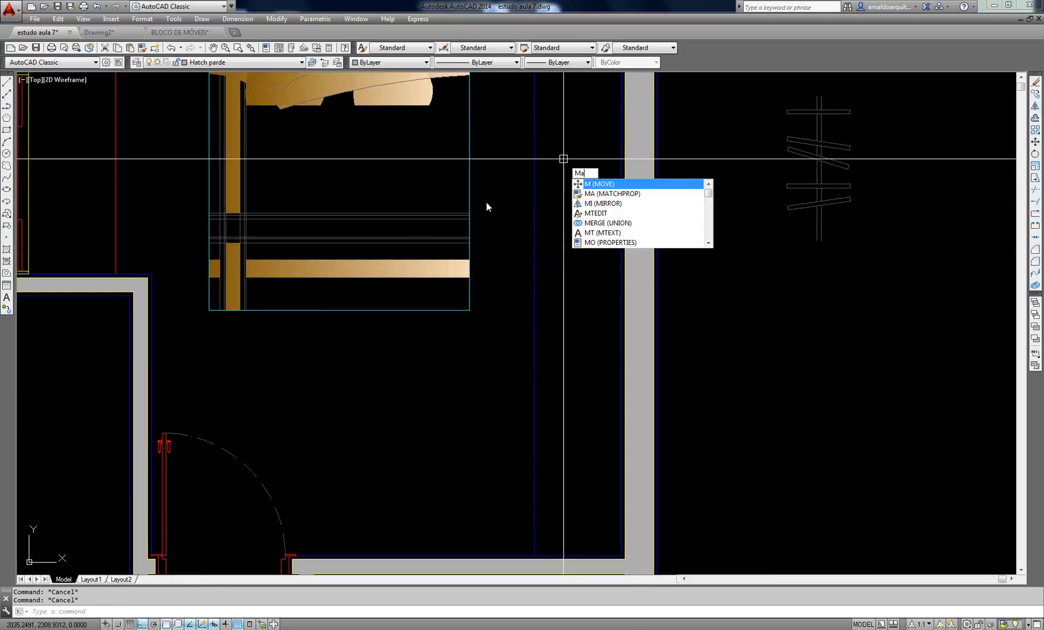
{"action": "key", "text": "Return"}
{"action": "left_click", "coordinate": [117, 193]}
{"action": "left_click", "coordinate": [541, 183]}
{"action": "left_click", "coordinate": [520, 211]}
{"action": "key", "text": "Return"}
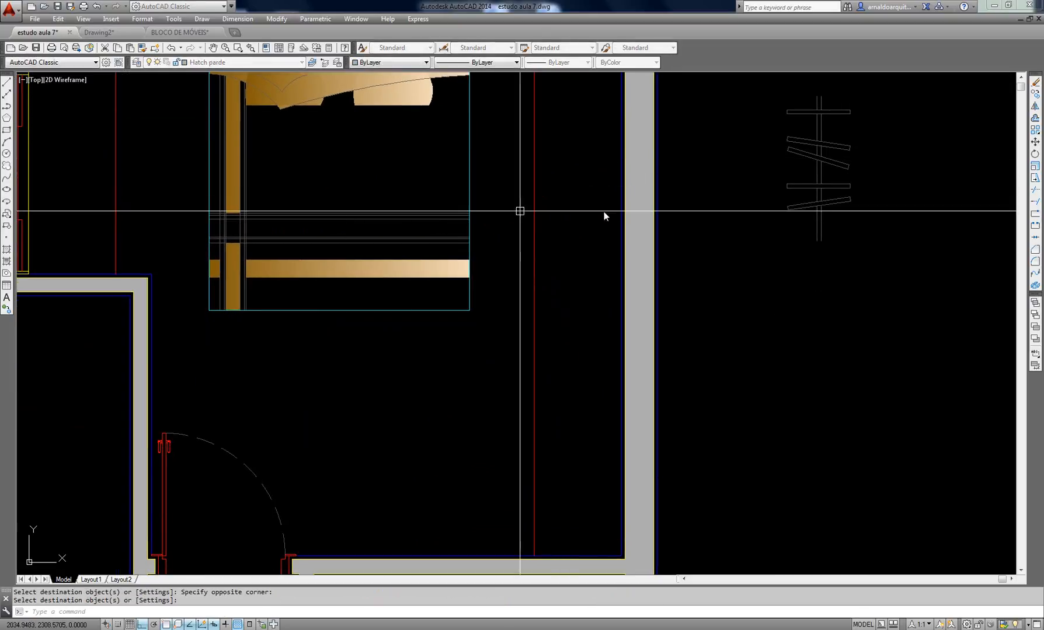
{"action": "key", "text": "Escape"}
{"action": "key", "text": "Escape"}
Move the clothes-hanger block horizontally left by about 1.65, into the wardrobe strip along the right wall
{"action": "middle_click_drag", "start_coordinate": [734, 205], "coordinate": [690, 306]}
{"action": "scroll", "coordinate": [671, 281], "scroll_direction": "up", "scroll_amount": 2}
{"action": "scroll", "coordinate": [718, 266], "scroll_direction": "down", "scroll_amount": 2}
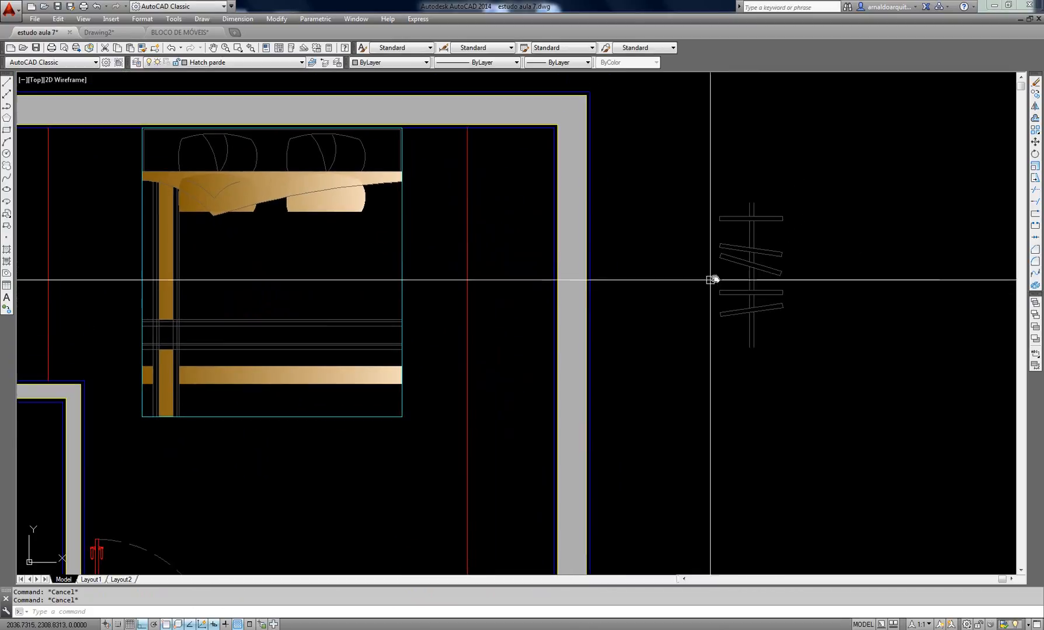
{"action": "type", "text": "m"}
{"action": "key", "text": "Return"}
{"action": "left_click", "coordinate": [907, 194]}
{"action": "left_click", "coordinate": [744, 283]}
{"action": "key", "text": "Return"}
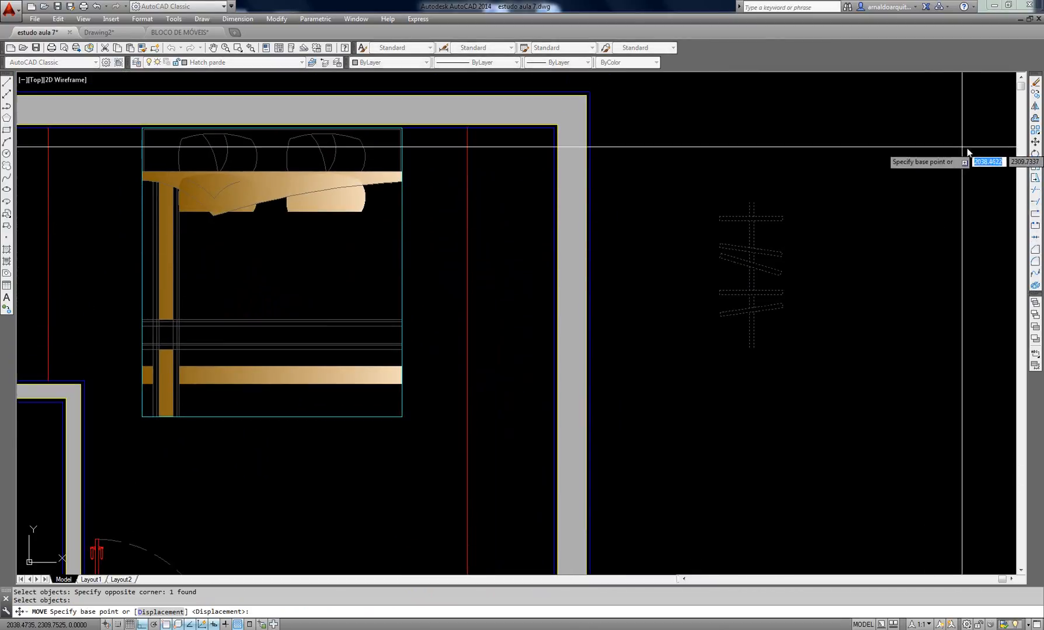
{"action": "left_click", "coordinate": [964, 147]}
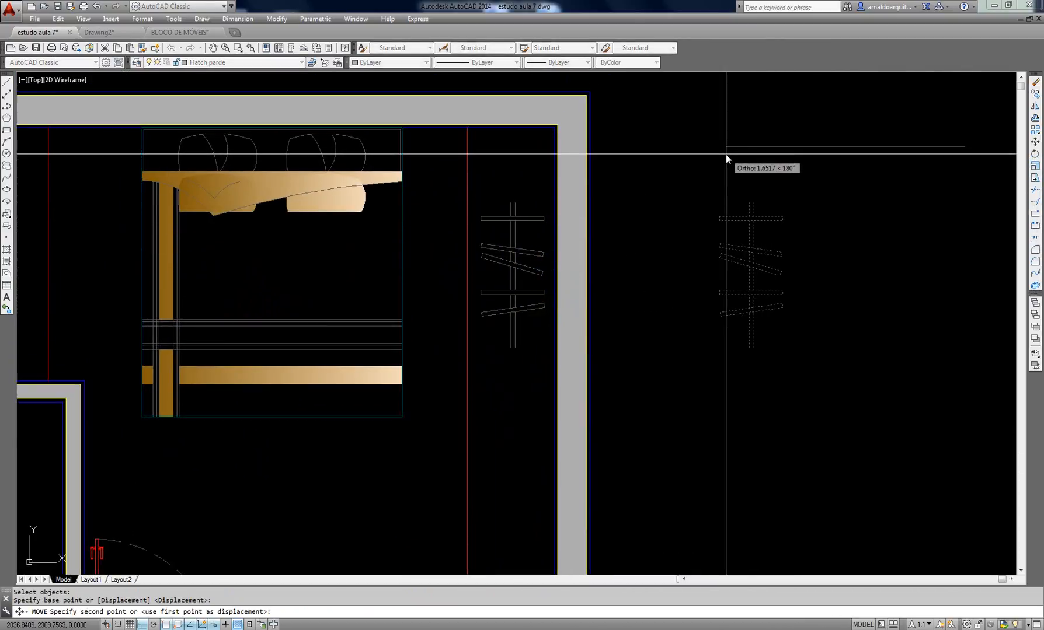
{"action": "key", "text": "Escape"}
{"action": "key", "text": "Escape"}
Move the clothes-hanger block straight up by about 0.5, close to the wardrobe's upper end
{"action": "type", "text": "m"}
{"action": "key", "text": "Return"}
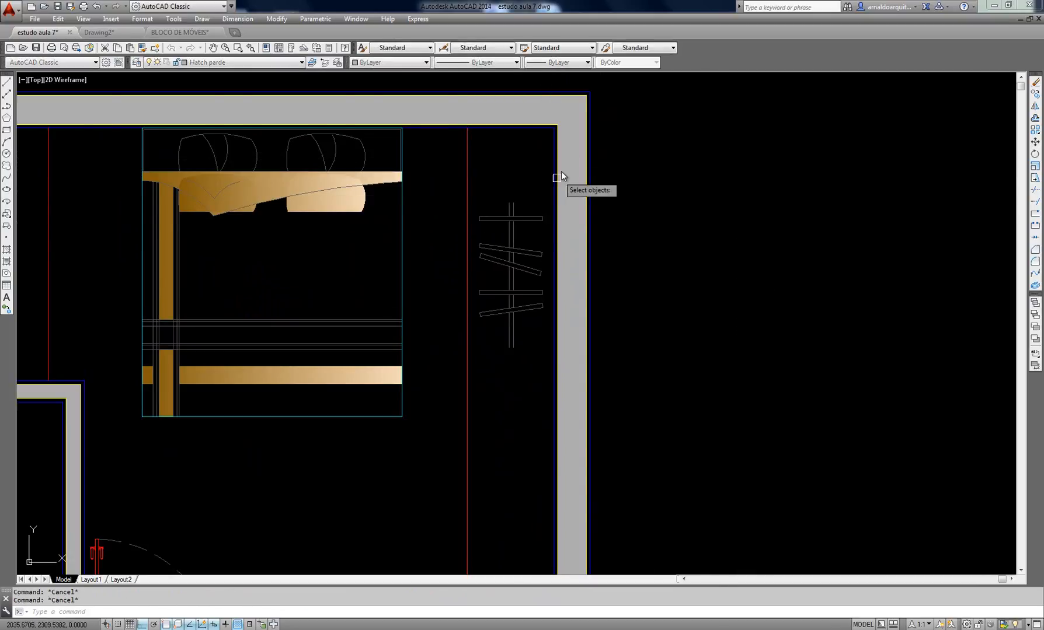
{"action": "left_click", "coordinate": [492, 244]}
{"action": "key", "text": "Escape"}
{"action": "key", "text": "Escape"}
{"action": "key", "text": "Return"}
{"action": "left_click", "coordinate": [532, 193]}
{"action": "left_click", "coordinate": [497, 234]}
{"action": "scroll", "coordinate": [610, 170], "scroll_direction": "up", "scroll_amount": 2}
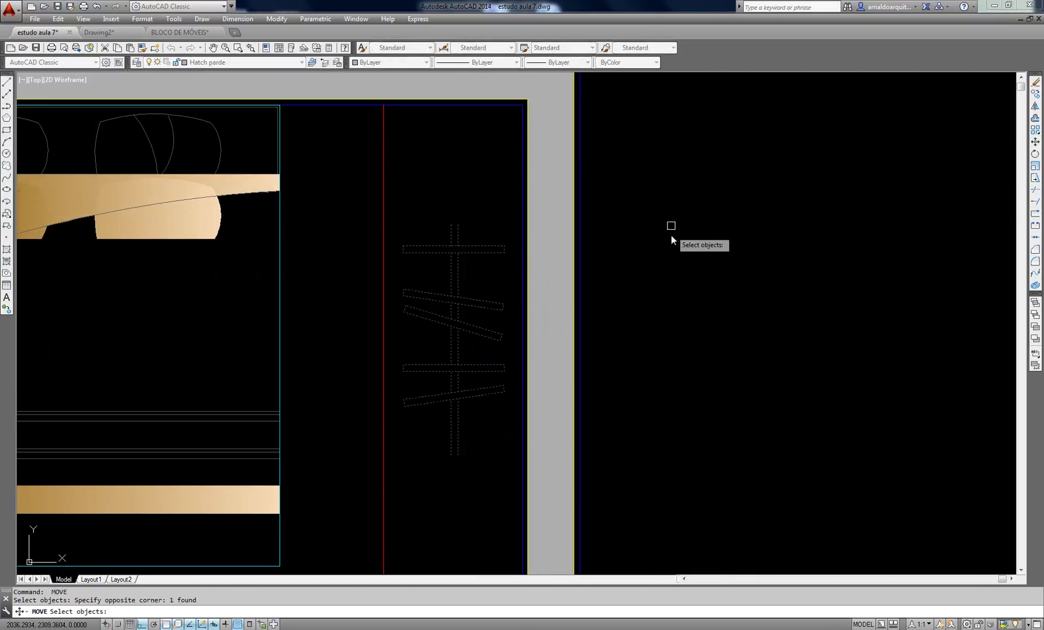
{"action": "key", "text": "Return"}
{"action": "left_click", "coordinate": [699, 361]}
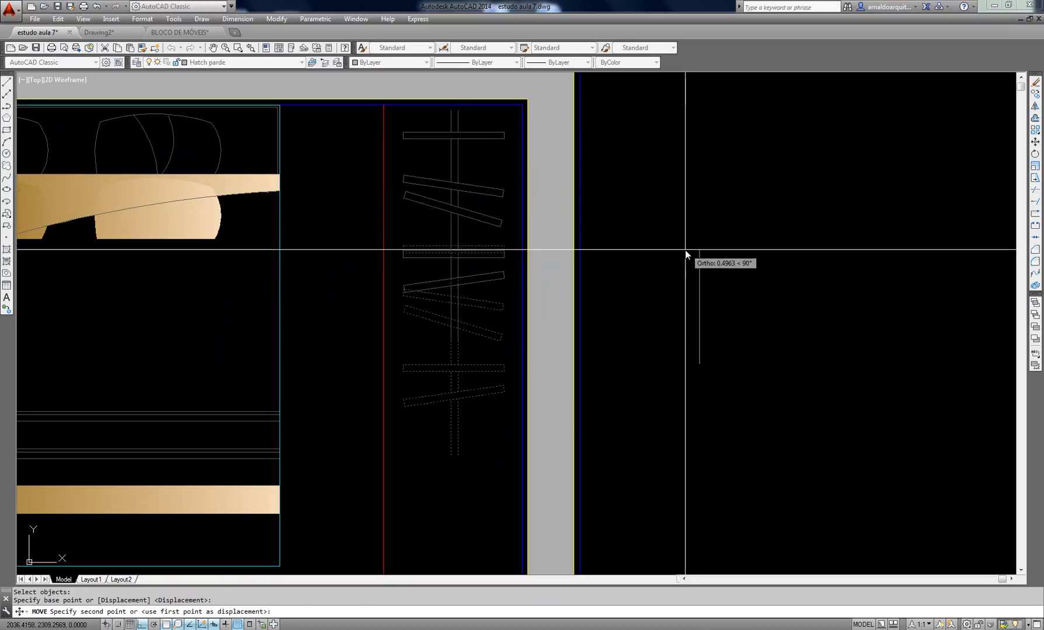
{"action": "key", "text": "Escape"}
Move the clothes-hanger block up so that the end of its rail meets the upper wall's inner line
{"action": "key", "text": "Return"}
{"action": "scroll", "coordinate": [478, 137], "scroll_direction": "up", "scroll_amount": 3}
{"action": "left_click", "coordinate": [414, 128]}
{"action": "middle_click_drag", "start_coordinate": [415, 128], "coordinate": [414, 312]}
{"action": "left_click", "coordinate": [412, 346]}
{"action": "left_click", "coordinate": [443, 208]}
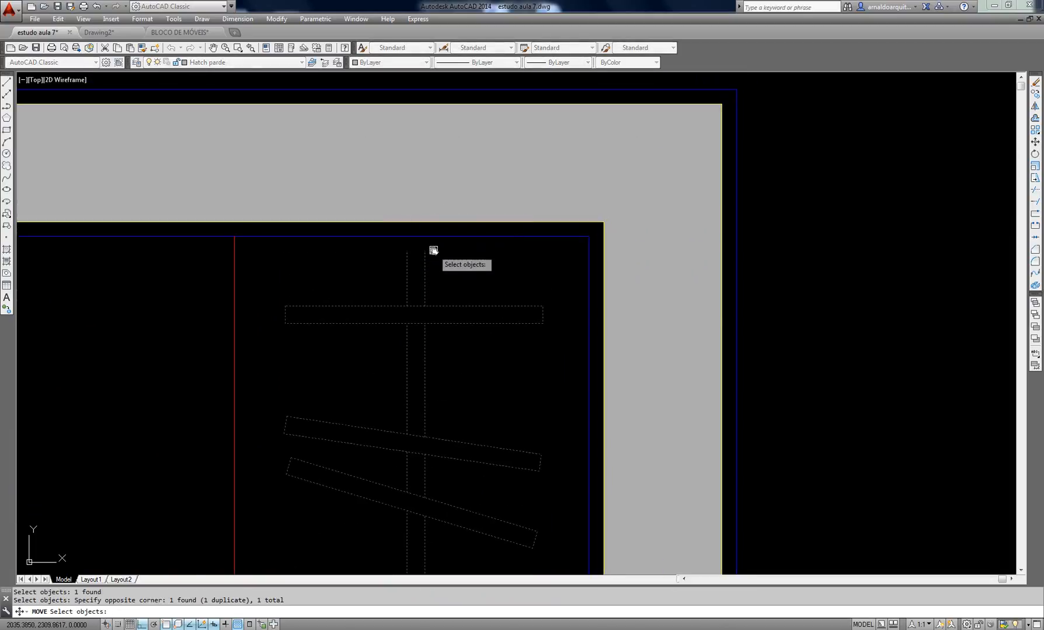
{"action": "key", "text": "Return"}
{"action": "left_click", "coordinate": [424, 249]}
{"action": "left_click", "coordinate": [424, 234]}
Copy the clothes-hanger block straight down the wardrobe strip several times, continuing the rail until it crosses the lower wall
{"action": "scroll", "coordinate": [469, 190], "scroll_direction": "down", "scroll_amount": 6}
{"action": "scroll", "coordinate": [468, 189], "scroll_direction": "down", "scroll_amount": 1}
{"action": "scroll", "coordinate": [467, 217], "scroll_direction": "up", "scroll_amount": 1}
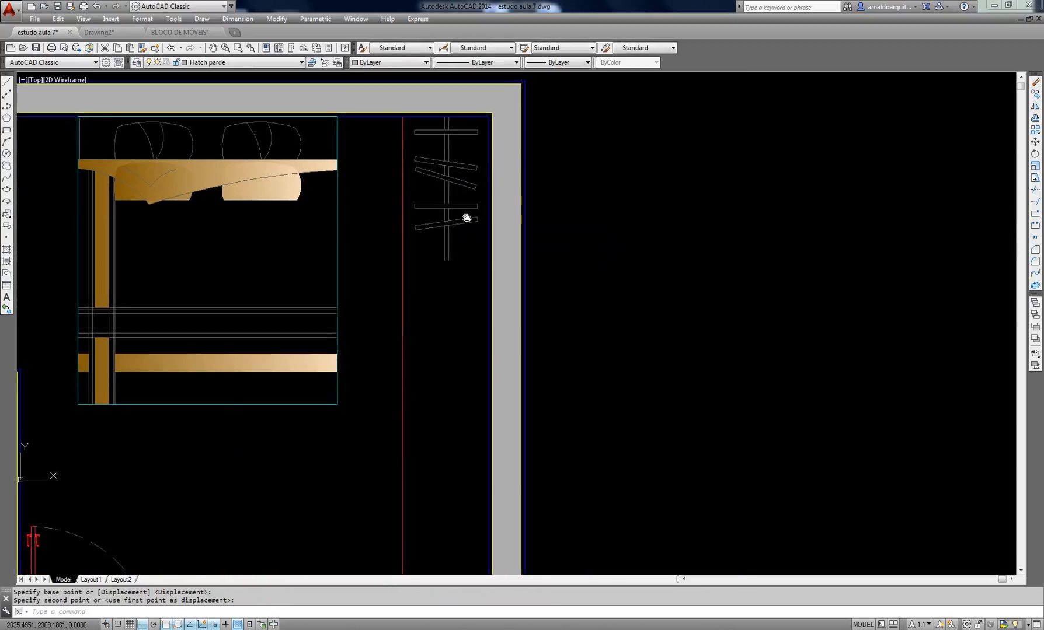
{"action": "key", "text": "Return"}
{"action": "left_click", "coordinate": [433, 264]}
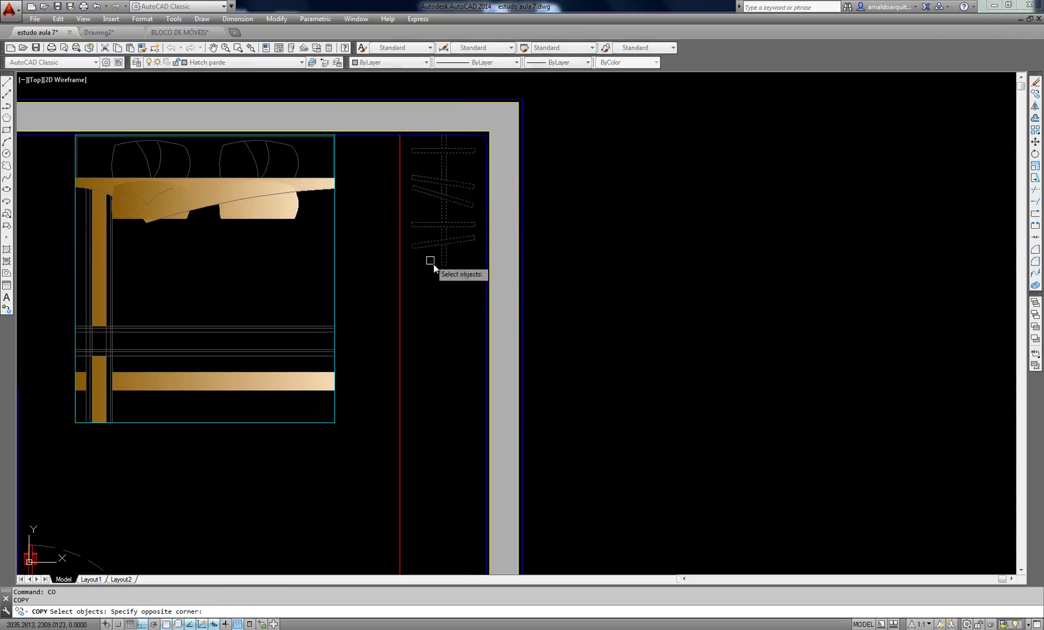
{"action": "left_click", "coordinate": [447, 138]}
{"action": "key", "text": "Return"}
{"action": "left_click", "coordinate": [446, 135]}
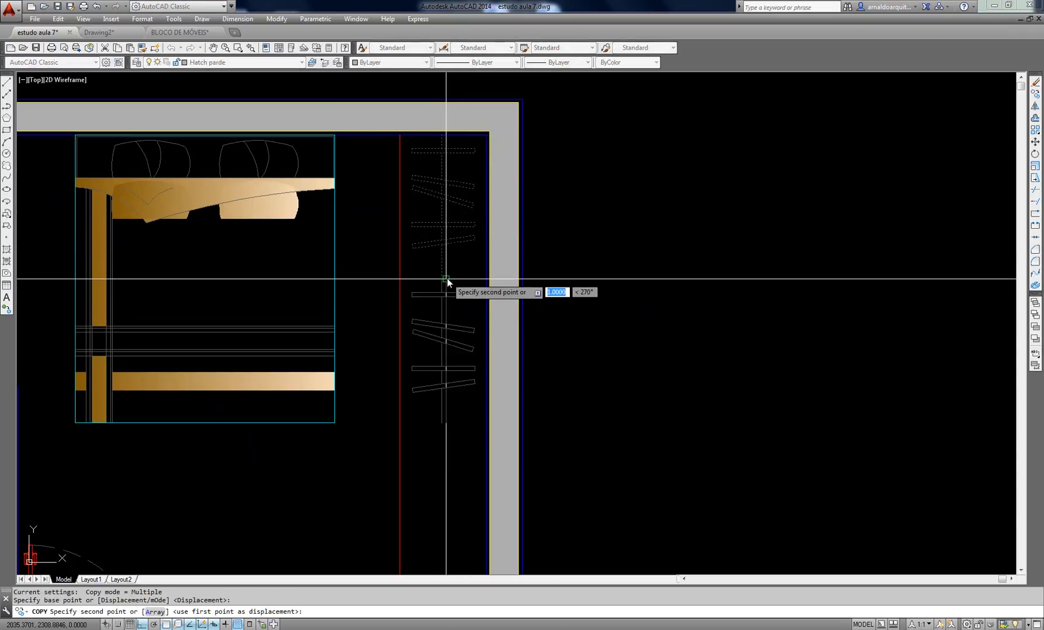
{"action": "left_click", "coordinate": [447, 250]}
{"action": "middle_click_drag", "start_coordinate": [470, 372], "coordinate": [452, 279]}
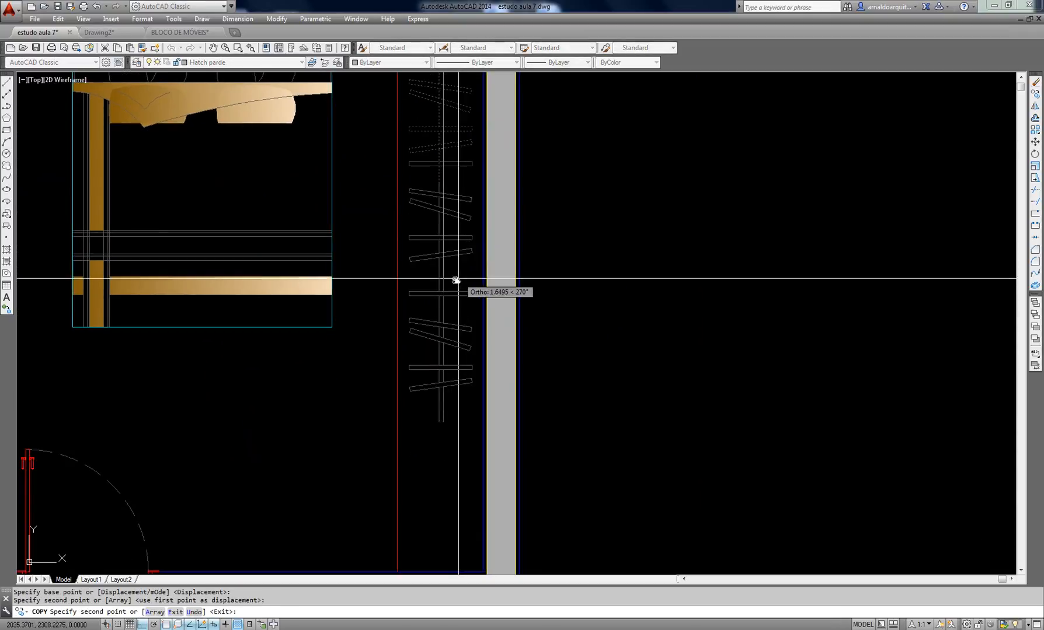
{"action": "left_click", "coordinate": [453, 279]}
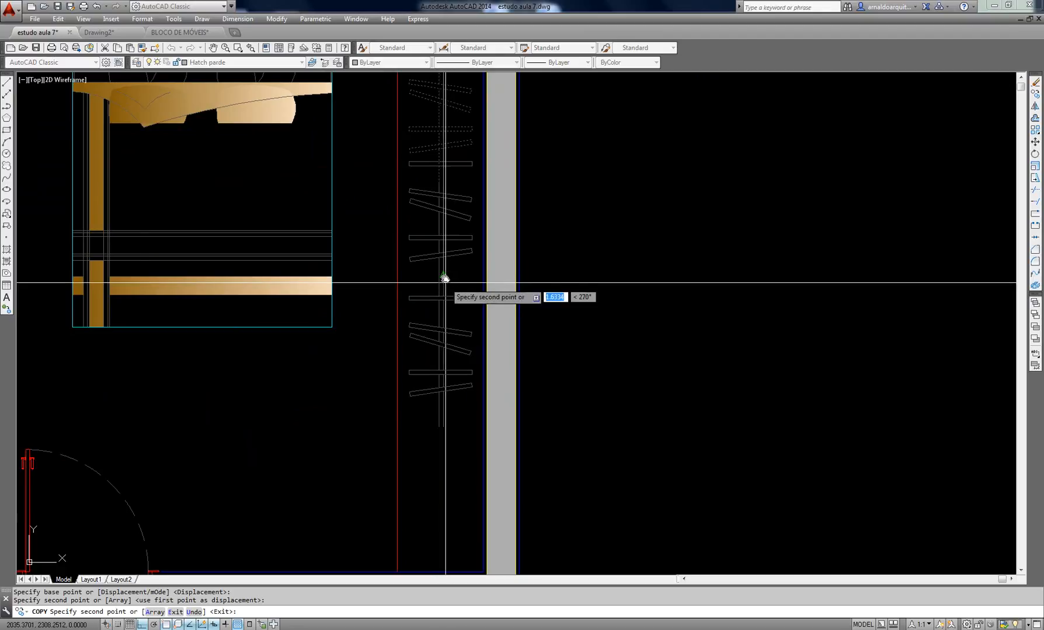
{"action": "left_click", "coordinate": [444, 403]}
{"action": "middle_click_drag", "start_coordinate": [464, 416], "coordinate": [464, 226]}
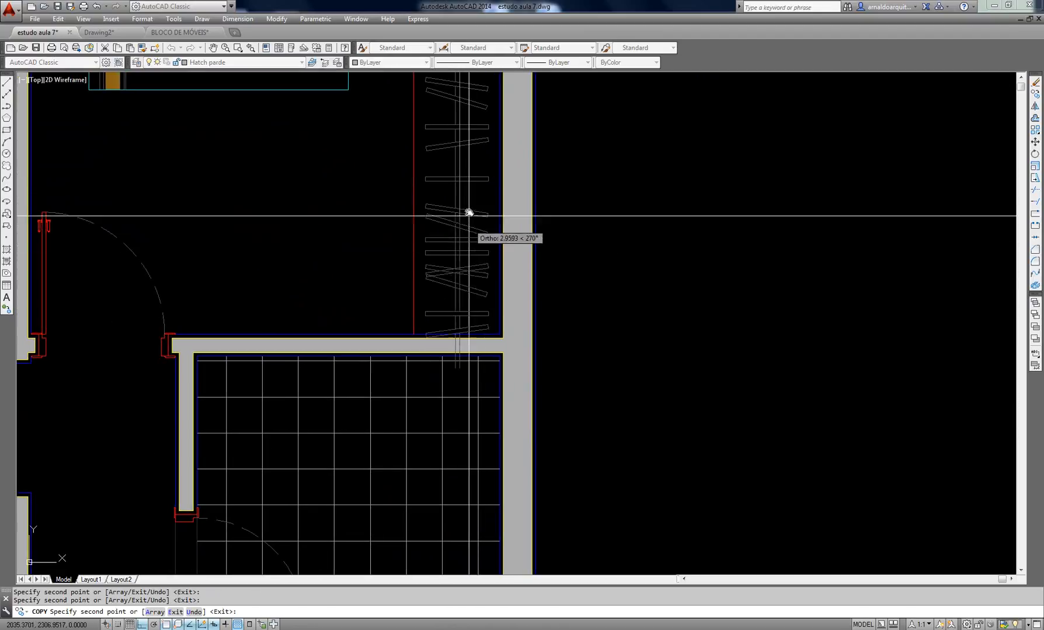
{"action": "scroll", "coordinate": [459, 291], "scroll_direction": "up", "scroll_amount": 4}
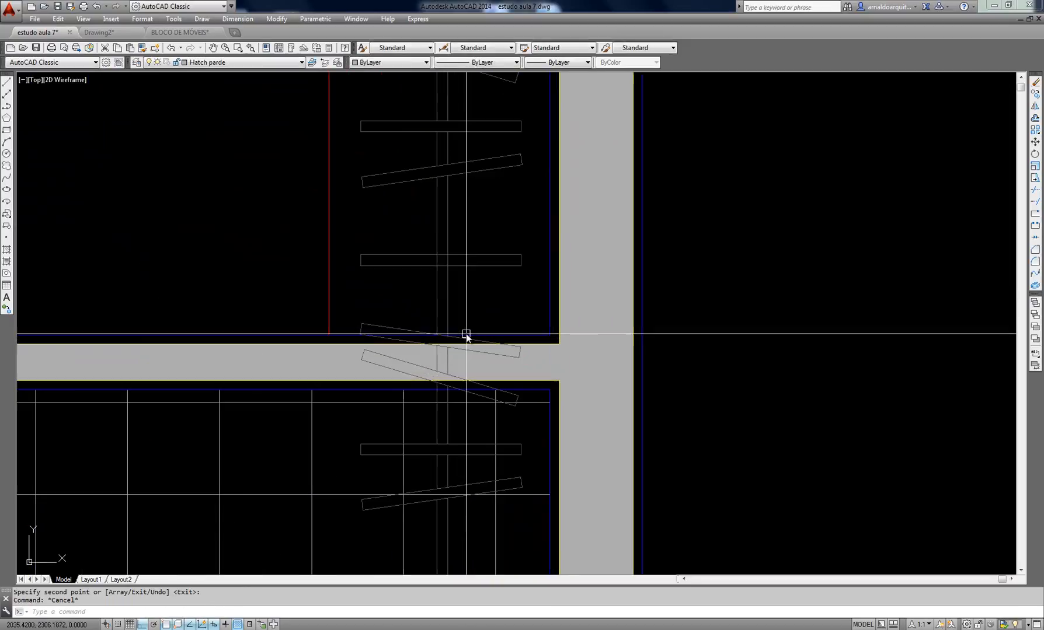
{"action": "key", "text": "Escape"}
{"action": "key", "text": "Escape"}
Try to trim the lowest hanger block against the lower wall's inner line
{"action": "type", "text": "tr"}
{"action": "key", "text": "Return"}
{"action": "left_click", "coordinate": [475, 334]}
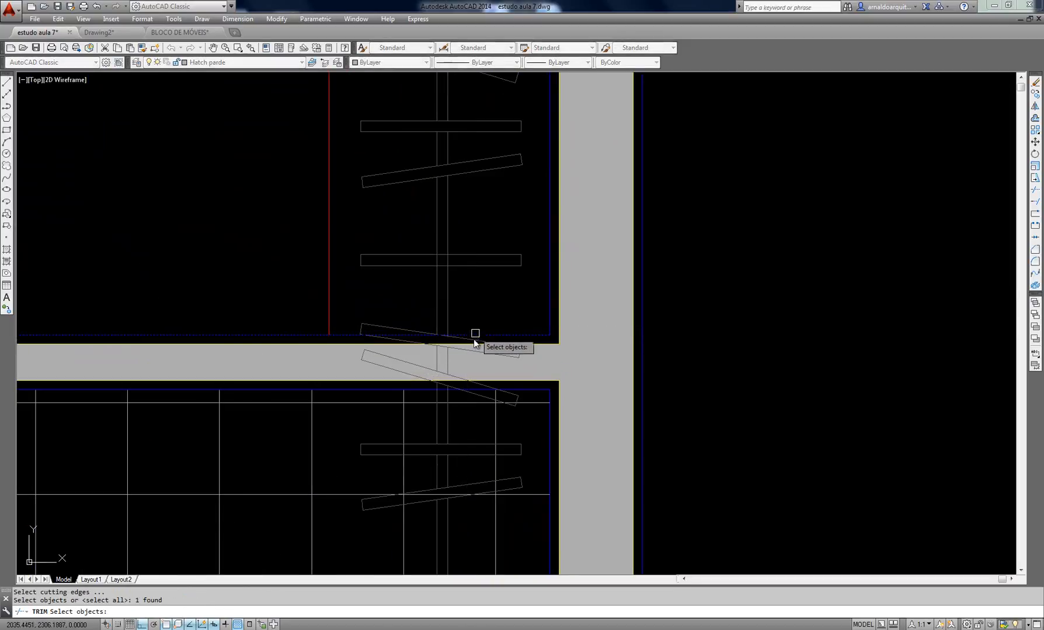
{"action": "scroll", "coordinate": [473, 342], "scroll_direction": "up", "scroll_amount": 4}
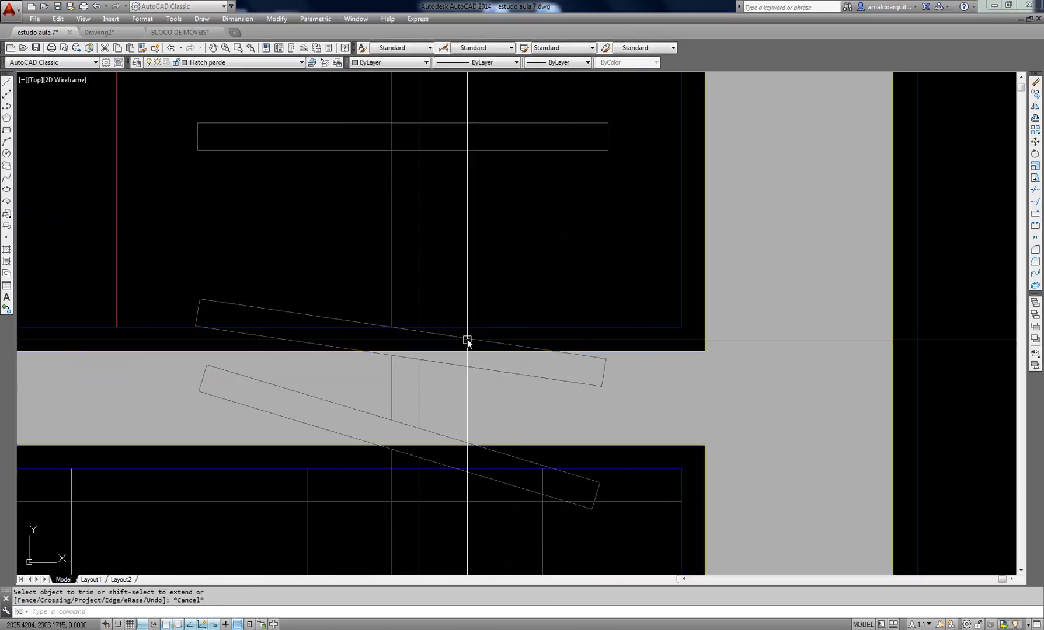
{"action": "key", "text": "Escape"}
Erase the lowest hanger block copy, the one that crosses the lower wall
{"action": "scroll", "coordinate": [510, 270], "scroll_direction": "down", "scroll_amount": 4}
{"action": "type", "text": "e"}
{"action": "key", "text": "Return"}
{"action": "key", "text": "Escape"}
{"action": "key", "text": "Escape"}
{"action": "middle_click_drag", "start_coordinate": [502, 174], "coordinate": [515, 325]}
{"action": "left_click", "coordinate": [468, 205]}
{"action": "scroll", "coordinate": [517, 229], "scroll_direction": "down", "scroll_amount": 6}
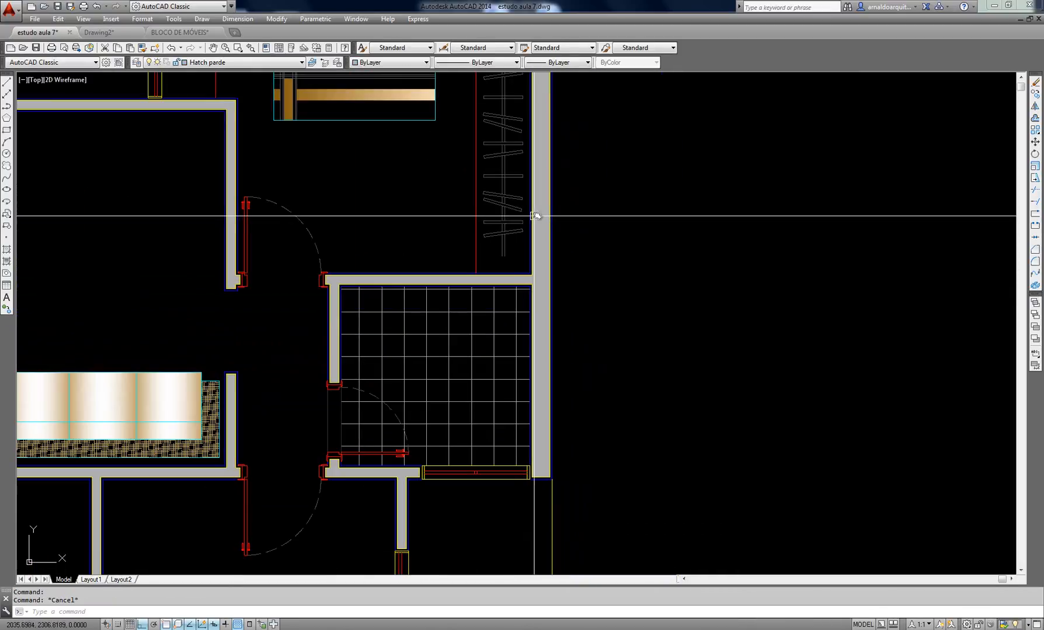
{"action": "key", "text": "Escape"}
Copy the lowest remaining hanger block horizontally into the empty area outside the bedroom's right wall
{"action": "type", "text": "co"}
{"action": "key", "text": "Return"}
{"action": "left_click", "coordinate": [507, 236]}
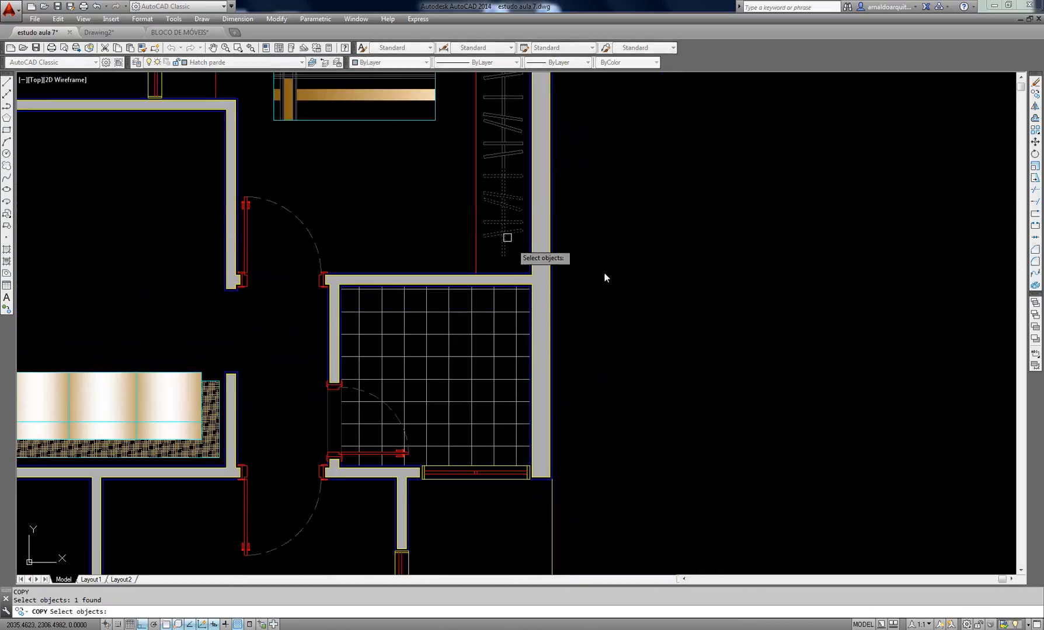
{"action": "key", "text": "Return"}
{"action": "left_click", "coordinate": [616, 266]}
{"action": "left_click", "coordinate": [770, 281]}
{"action": "key", "text": "Escape"}
{"action": "key", "text": "Escape"}
Try to trim the lower part of the unexploded hanger block outside the right wall
{"action": "middle_click_drag", "start_coordinate": [587, 208], "coordinate": [498, 383]}
{"action": "scroll", "coordinate": [531, 238], "scroll_direction": "up", "scroll_amount": 4}
{"action": "scroll", "coordinate": [572, 283], "scroll_direction": "down", "scroll_amount": 2}
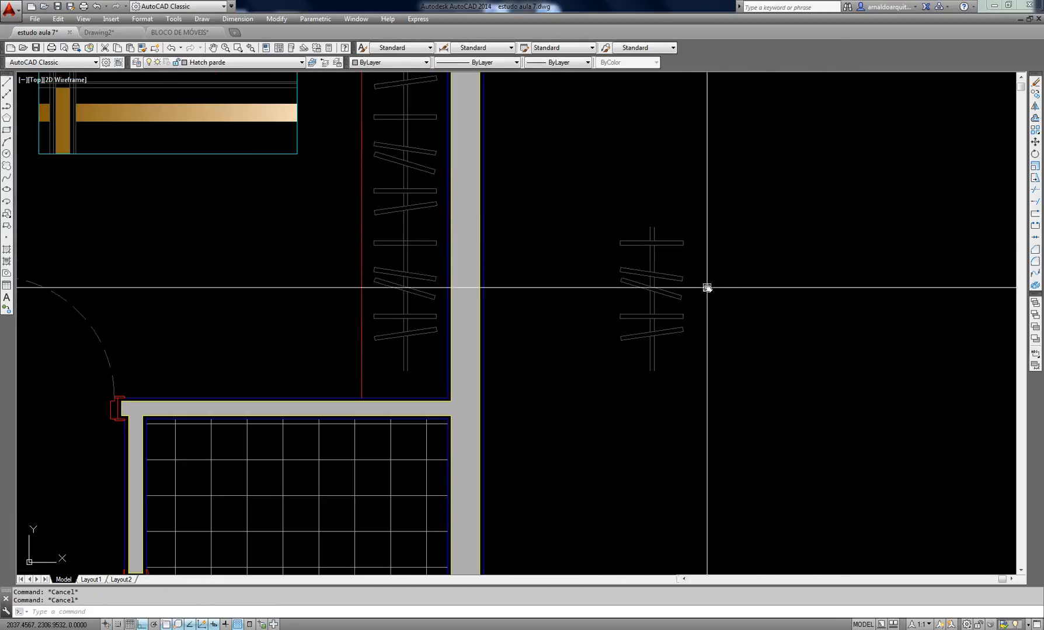
{"action": "middle_click_drag", "start_coordinate": [443, 190], "coordinate": [461, 351]}
{"action": "scroll", "coordinate": [401, 274], "scroll_direction": "down", "scroll_amount": 2}
{"action": "middle_click_drag", "start_coordinate": [509, 149], "coordinate": [556, 147]}
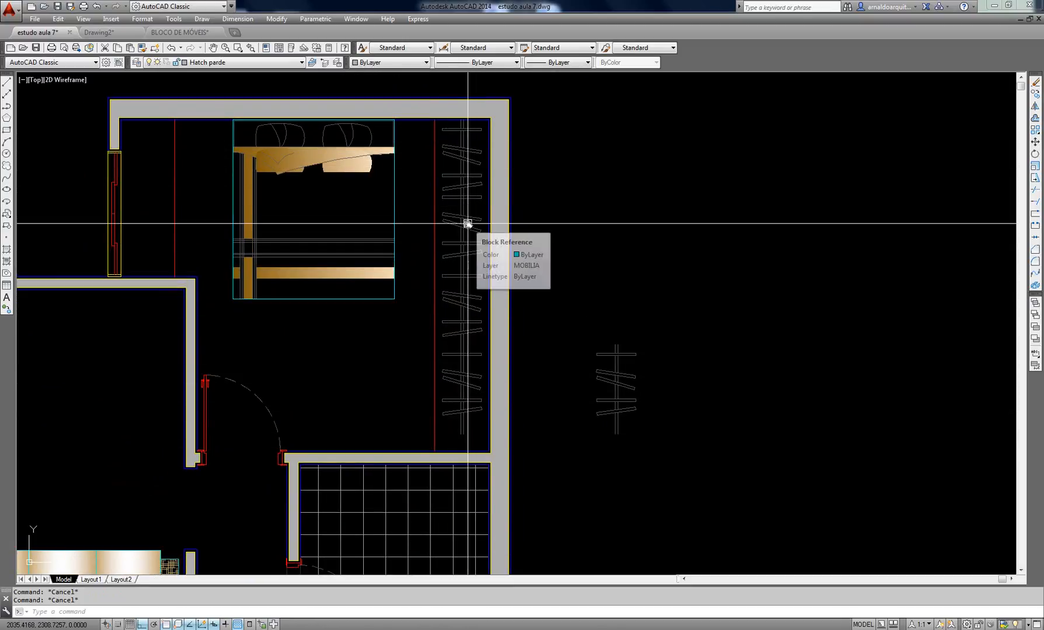
{"action": "scroll", "coordinate": [464, 428], "scroll_direction": "up", "scroll_amount": 2}
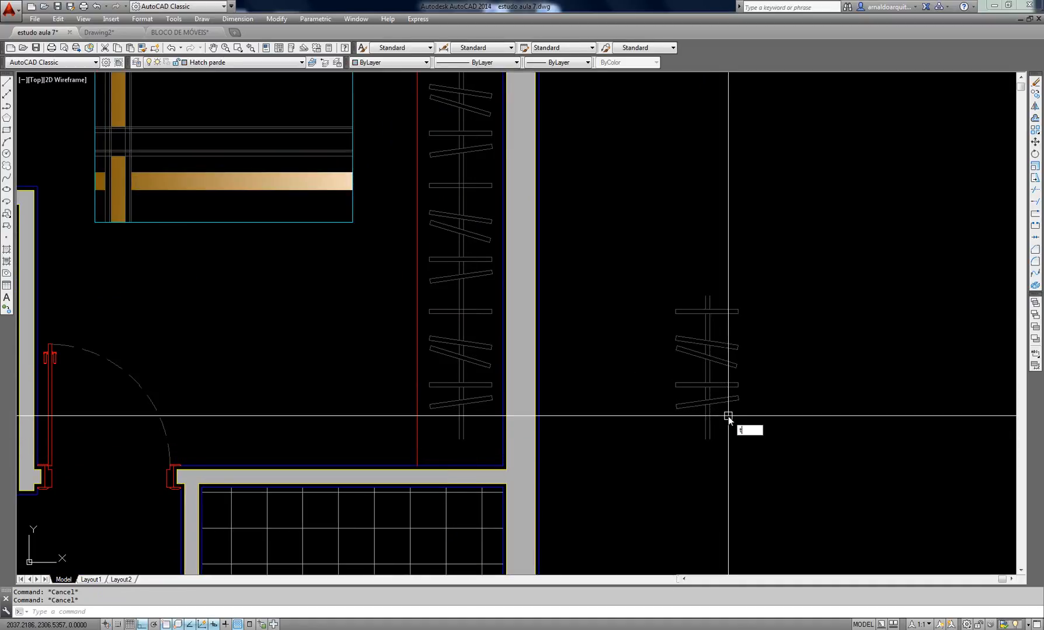
{"action": "type", "text": "r"}
{"action": "key", "text": "Return"}
{"action": "key", "text": "Return"}
{"action": "left_click", "coordinate": [707, 419]}
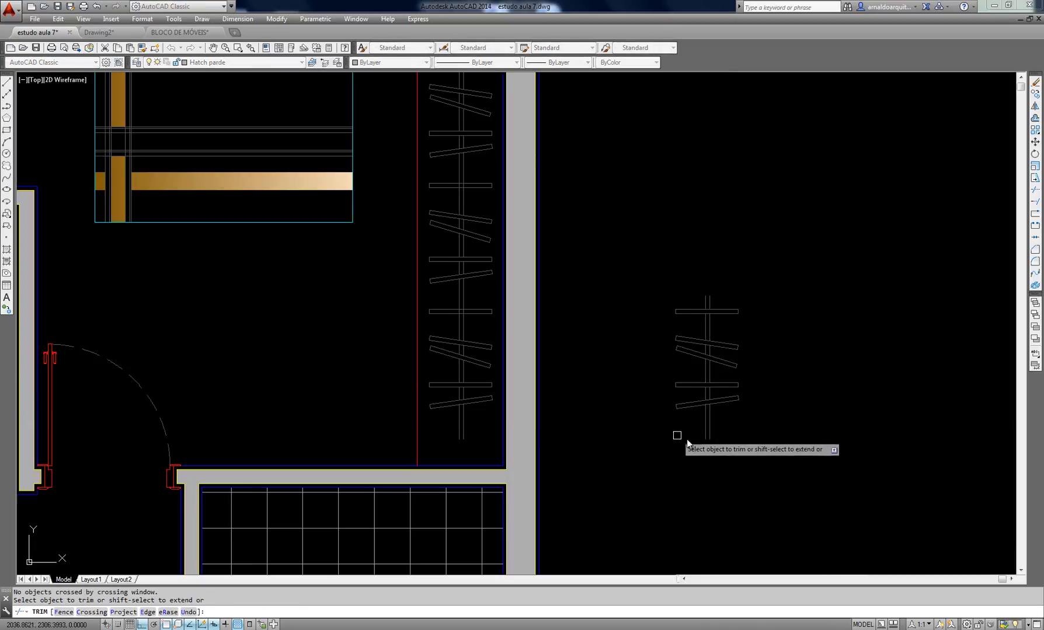
{"action": "key", "text": "Escape"}
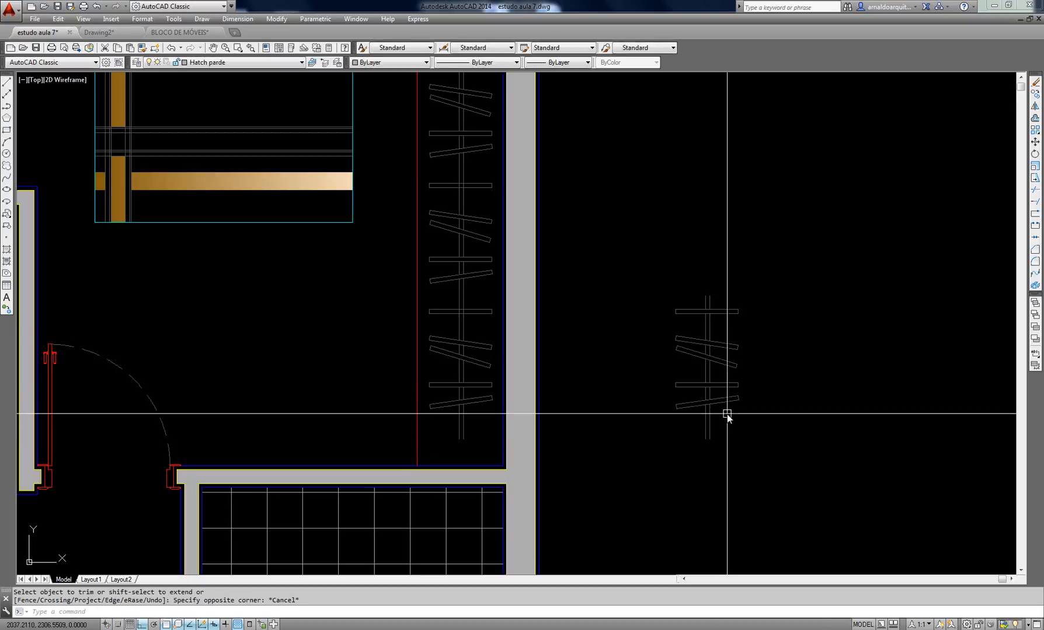
{"action": "key", "text": "Escape"}
Explode the hanger block outside the right wall into separate objects
{"action": "left_click", "coordinate": [724, 404]}
{"action": "middle_click_drag", "start_coordinate": [738, 429], "coordinate": [722, 416]}
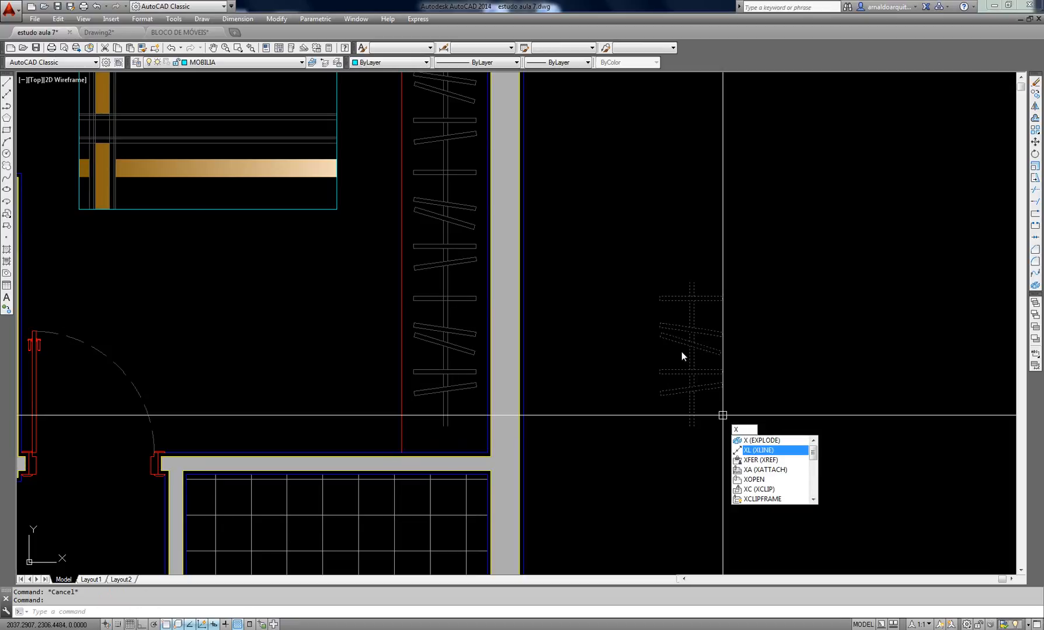
{"action": "key", "text": "F8"}
{"action": "key", "text": "Escape"}
{"action": "key", "text": "Escape"}
{"action": "left_click", "coordinate": [681, 328]}
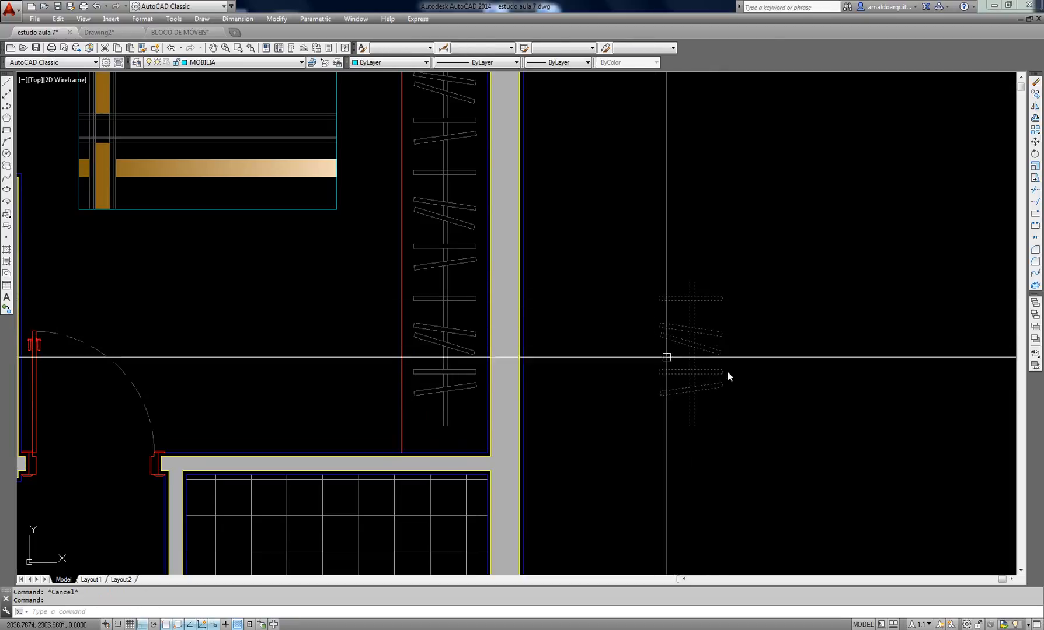
{"action": "middle_click_drag", "start_coordinate": [712, 353], "coordinate": [671, 330]}
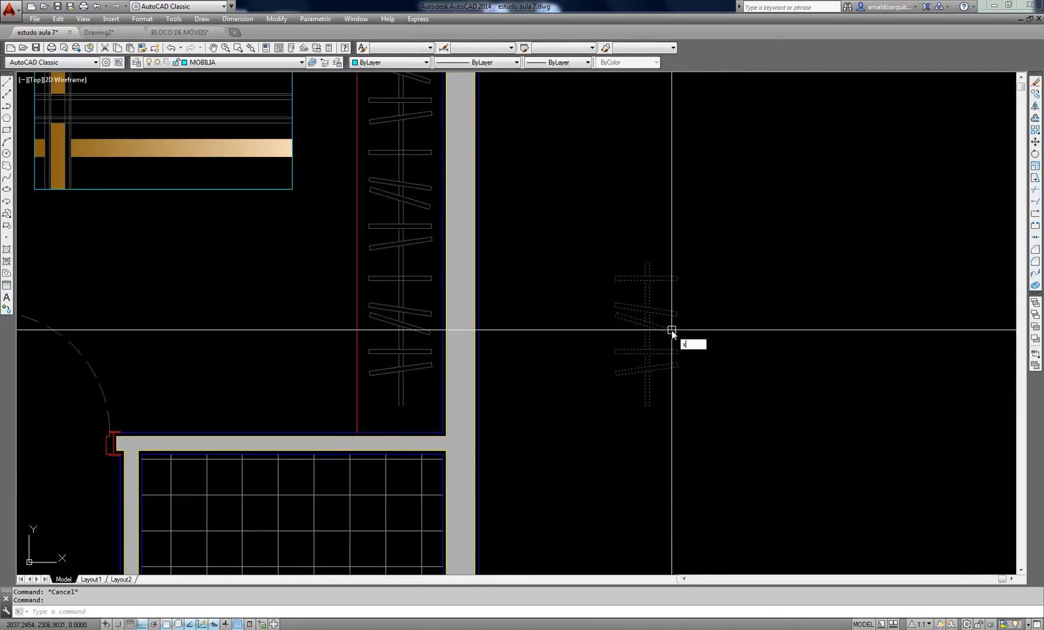
{"action": "key", "text": "Return"}
{"action": "left_click", "coordinate": [675, 310]}
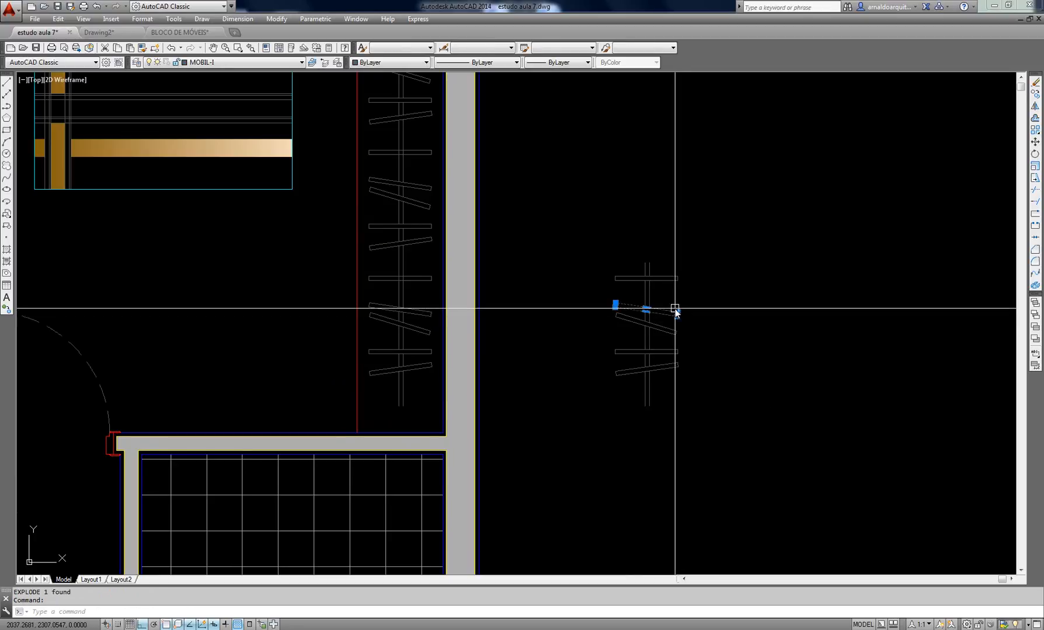
{"action": "scroll", "coordinate": [661, 316], "scroll_direction": "up", "scroll_amount": 4}
{"action": "key", "text": "Escape"}
{"action": "left_click", "coordinate": [657, 343]}
{"action": "key", "text": "Escape"}
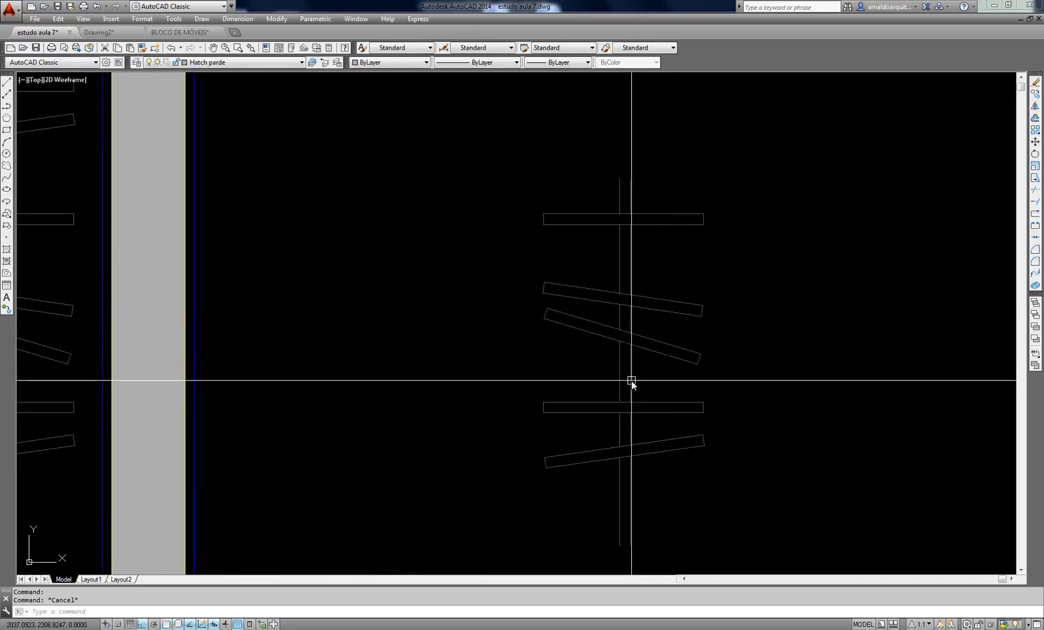
Try trimming the rail and lower hangers of the exploded copy, and undo that trim
{"action": "type", "text": "tr"}
{"action": "key", "text": "Return"}
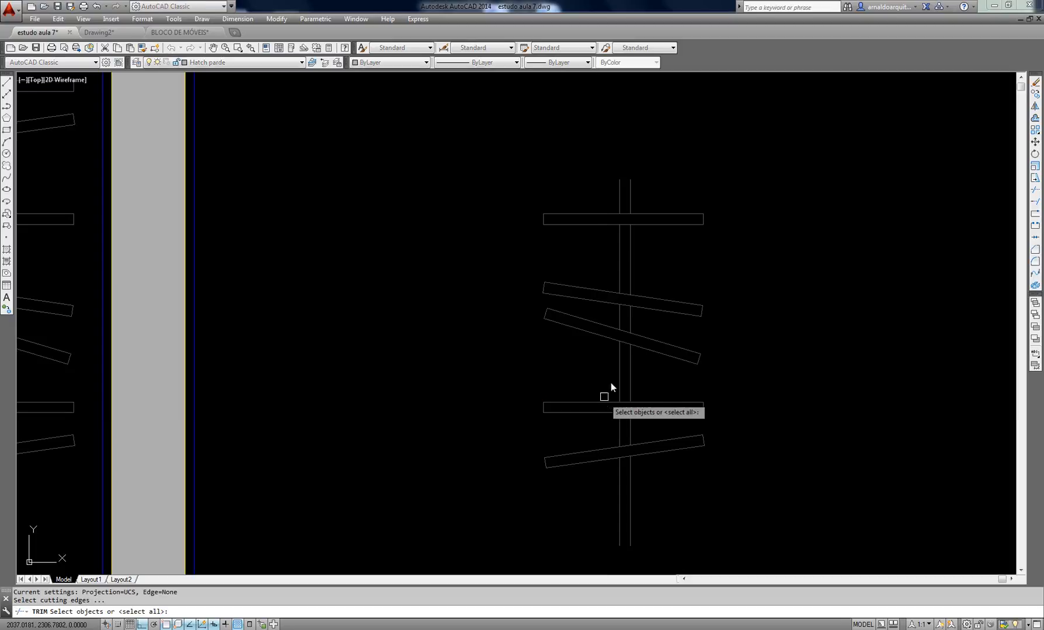
{"action": "key", "text": "Return"}
{"action": "left_click", "coordinate": [586, 386]}
{"action": "left_click", "coordinate": [613, 445]}
{"action": "key", "text": "Return"}
{"action": "key", "text": "Escape"}
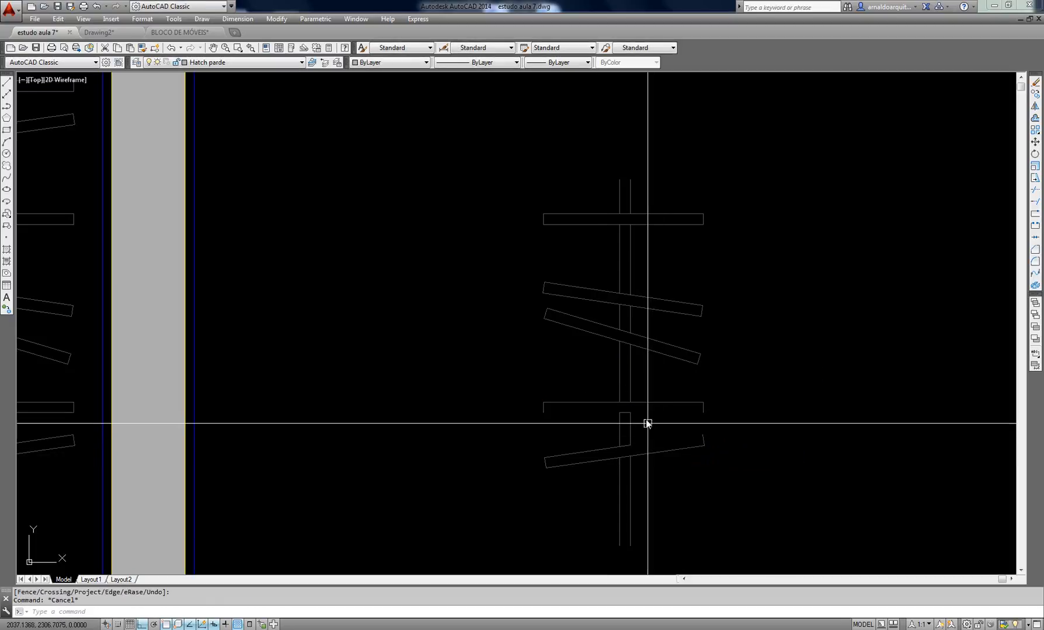
{"action": "left_click", "coordinate": [658, 403]}
{"action": "key", "text": "Escape"}
{"action": "key", "text": "Escape"}
{"action": "key", "text": "ctrl+z"}
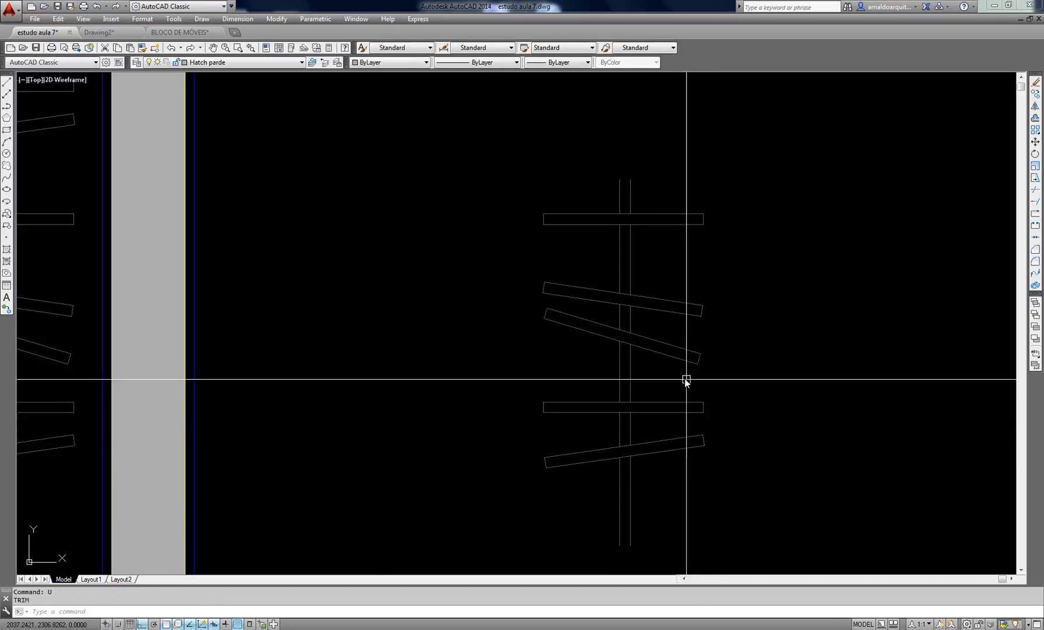
Move the exploded copy's upper two hangers and their rail pieces to the lower end of the wardrobe's rail
{"action": "scroll", "coordinate": [701, 343], "scroll_direction": "down", "scroll_amount": 2}
{"action": "type", "text": "m"}
{"action": "key", "text": "Return"}
{"action": "left_click", "coordinate": [771, 206]}
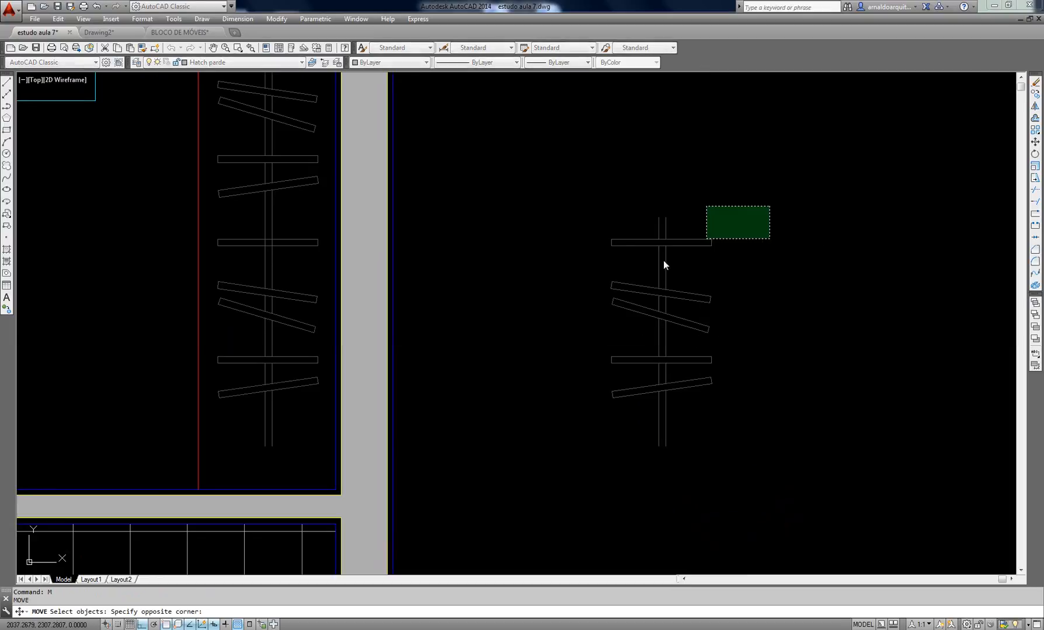
{"action": "left_click", "coordinate": [617, 292]}
{"action": "key", "text": "Return"}
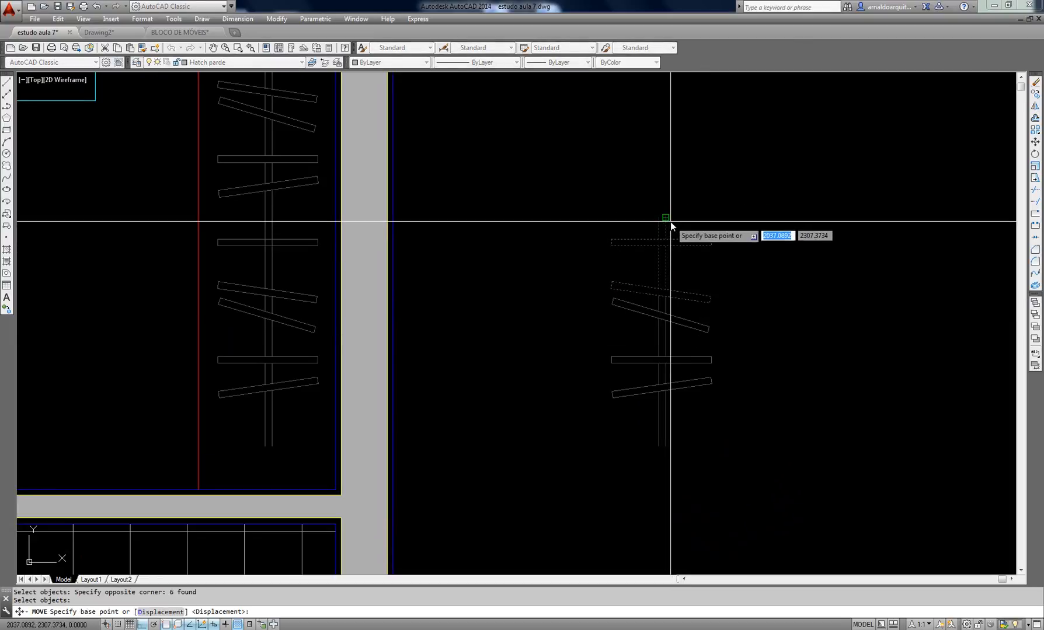
{"action": "left_click", "coordinate": [669, 220]}
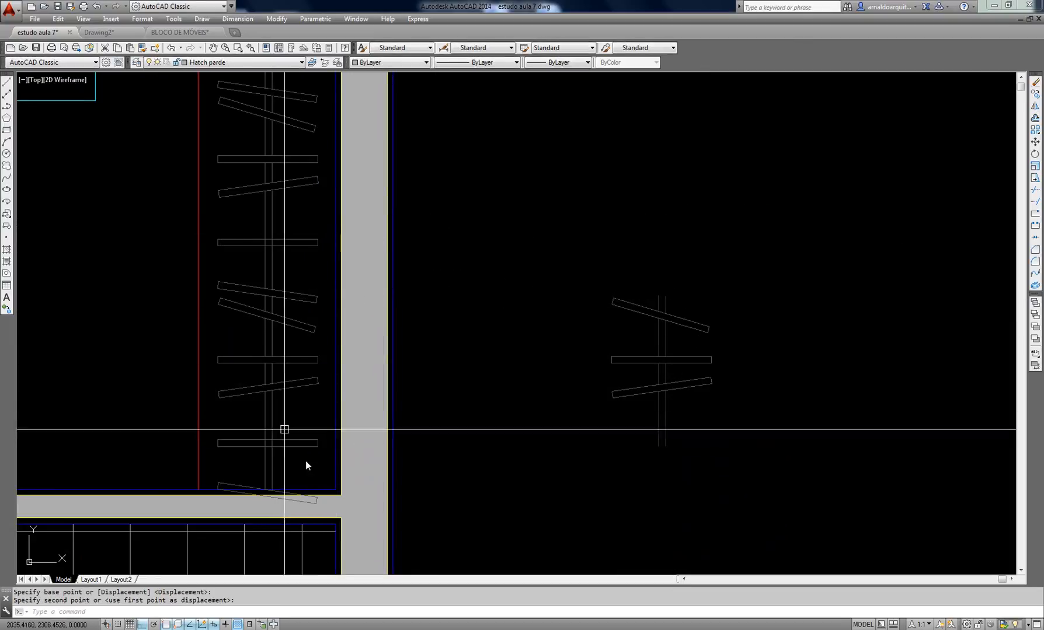
{"action": "key", "text": "Escape"}
{"action": "key", "text": "Escape"}
Move the slanted hanger at the wardrobe's lower end slightly up, clear of the lower wall's inner line
{"action": "scroll", "coordinate": [282, 470], "scroll_direction": "up", "scroll_amount": 3}
{"action": "type", "text": "m"}
{"action": "key", "text": "Return"}
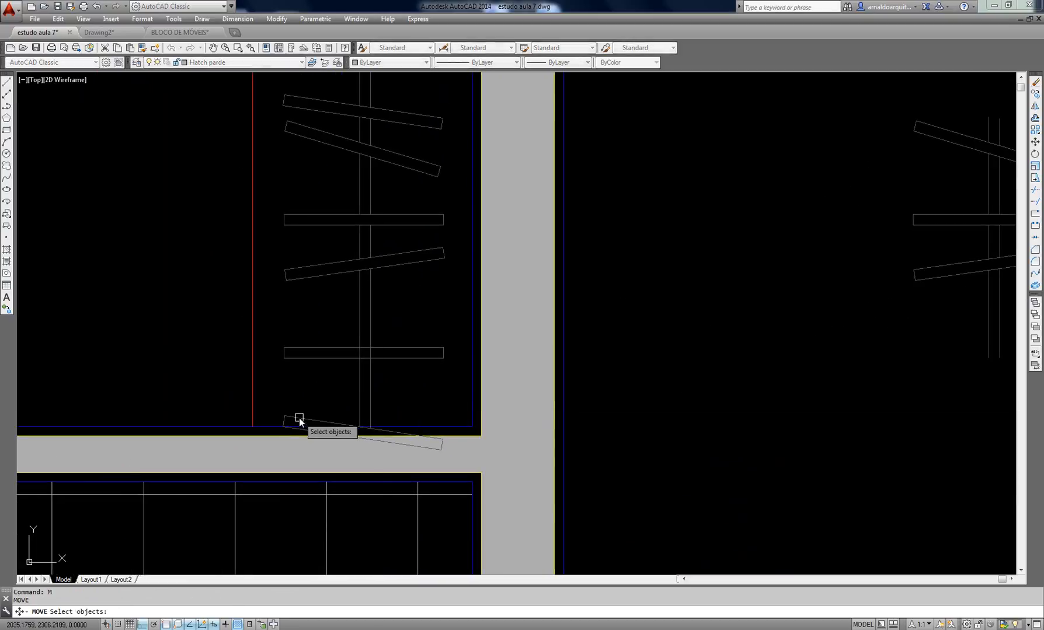
{"action": "key", "text": "Return"}
{"action": "left_click", "coordinate": [633, 455]}
{"action": "left_click", "coordinate": [630, 428]}
{"action": "key", "text": "Return"}
{"action": "key", "text": "Escape"}
{"action": "scroll", "coordinate": [351, 431], "scroll_direction": "up", "scroll_amount": 4}
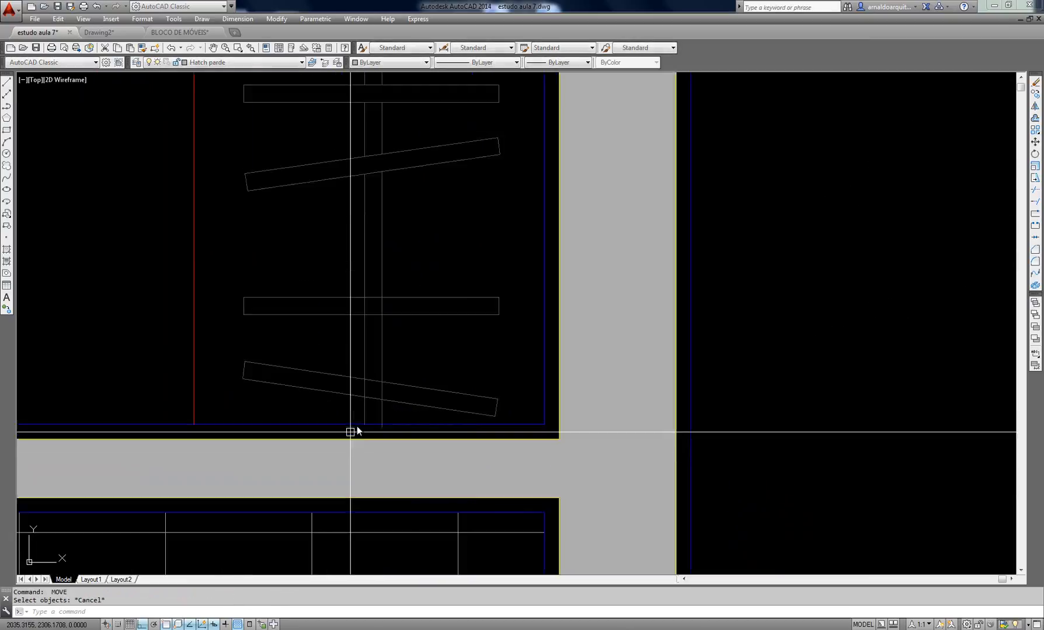
{"action": "key", "text": "Escape"}
{"action": "key", "text": "Escape"}
Trim the rail line's end that sticks out past the lower wall's inner line
{"action": "scroll", "coordinate": [409, 421], "scroll_direction": "up", "scroll_amount": 4}
{"action": "type", "text": "tr"}
{"action": "key", "text": "space"}
{"action": "key", "text": "space"}
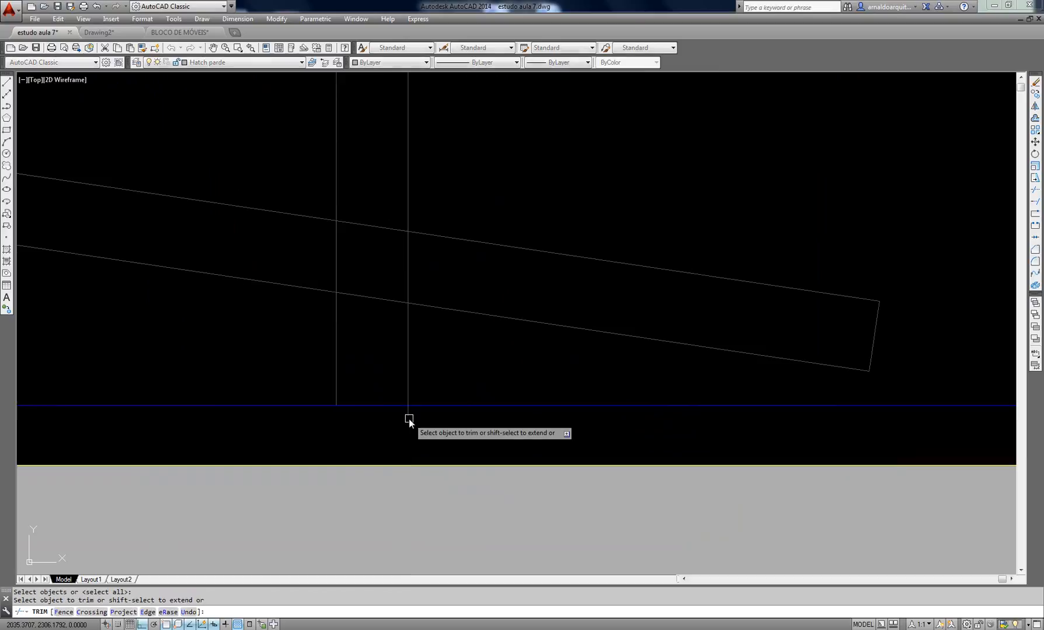
{"action": "left_click", "coordinate": [409, 419]}
{"action": "key", "text": "space"}
{"action": "key", "text": "Escape"}
{"action": "scroll", "coordinate": [451, 370], "scroll_direction": "down", "scroll_amount": 5}
{"action": "middle_click_drag", "start_coordinate": [427, 326], "coordinate": [470, 494]}
{"action": "scroll", "coordinate": [430, 330], "scroll_direction": "up", "scroll_amount": 4}
{"action": "type", "text": "tr"}
{"action": "key", "text": "space"}
{"action": "key", "text": "space"}
{"action": "left_click", "coordinate": [471, 447]}
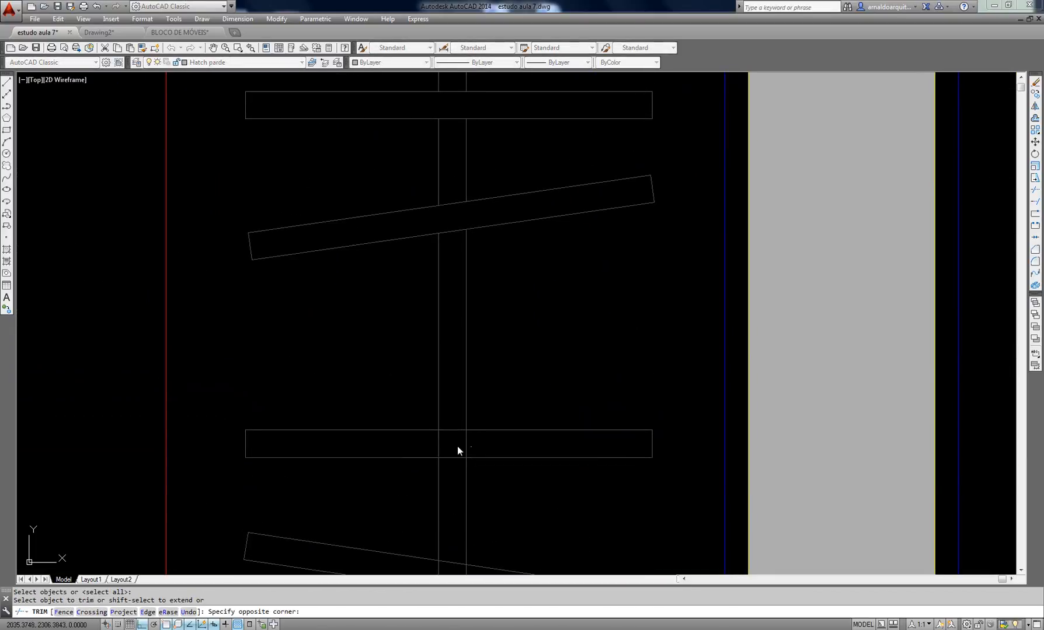
{"action": "key", "text": "Escape"}
Explode the lowest complete hanger block inside the wardrobe
{"action": "left_click", "coordinate": [477, 377]}
{"action": "left_click", "coordinate": [435, 389]}
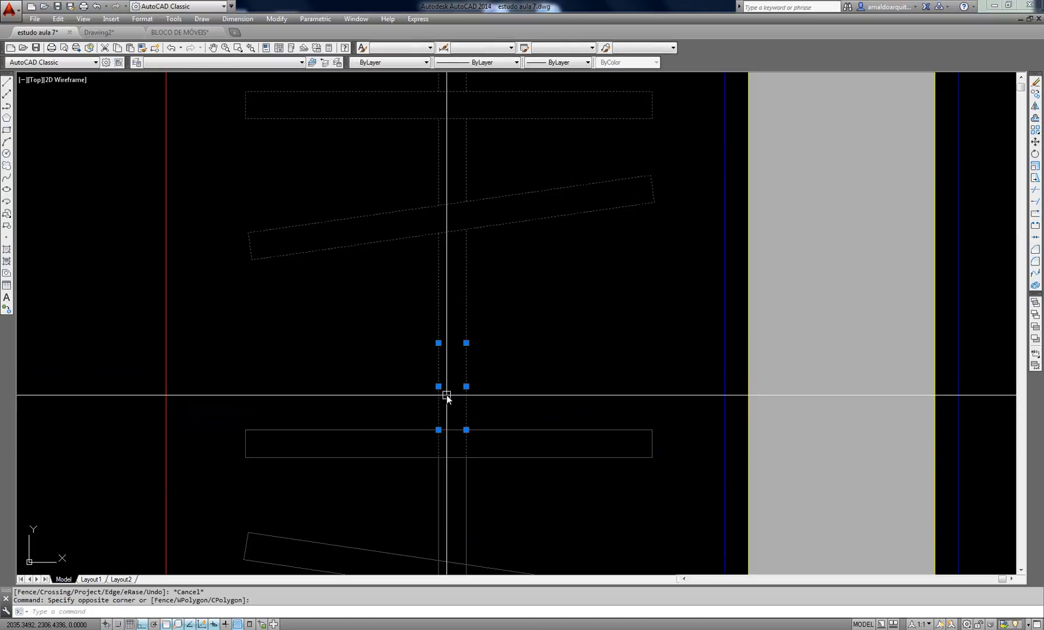
{"action": "type", "text": "x"}
{"action": "key", "text": "space"}
Trim away the rail lines that run through the two lowest hangers in the wardrobe
{"action": "type", "text": "tr"}
{"action": "key", "text": "space"}
{"action": "key", "text": "space"}
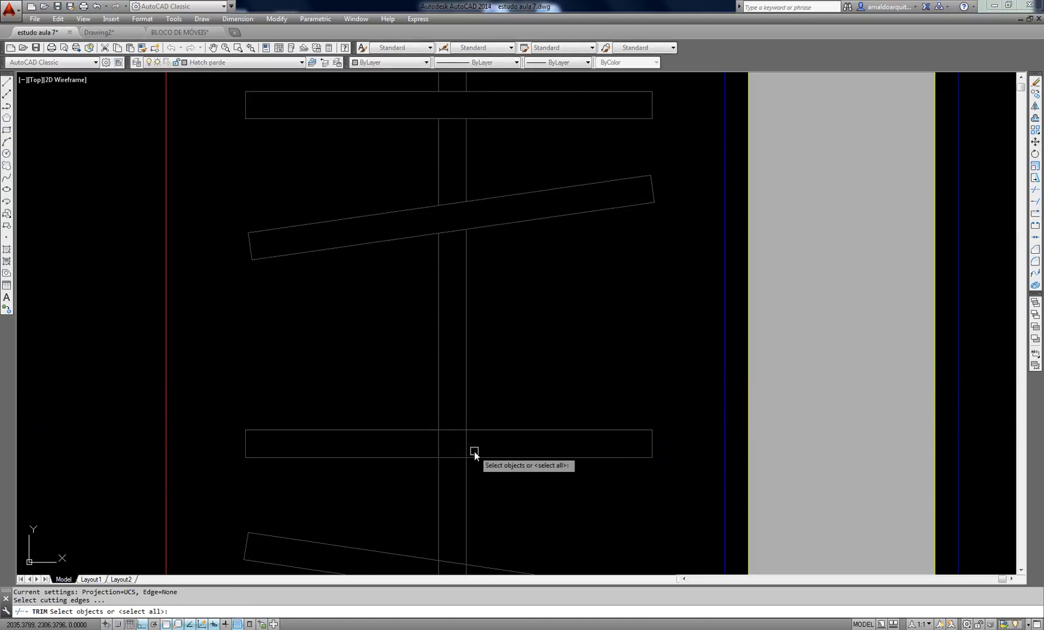
{"action": "left_click", "coordinate": [479, 448]}
{"action": "middle_click_drag", "start_coordinate": [472, 449], "coordinate": [469, 416]}
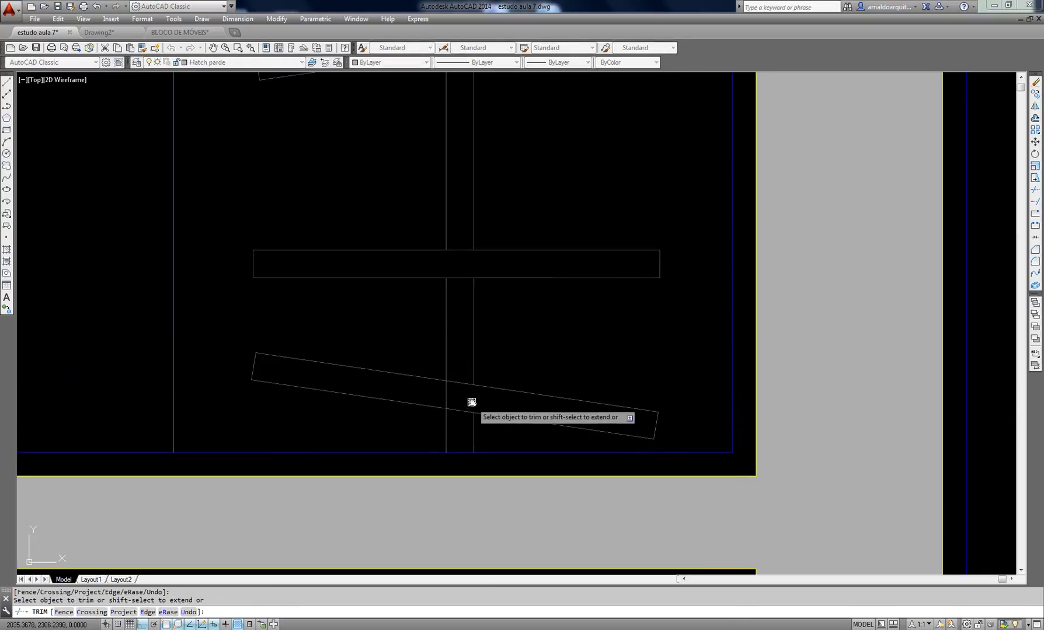
{"action": "left_click", "coordinate": [446, 396]}
{"action": "scroll", "coordinate": [489, 402], "scroll_direction": "down", "scroll_amount": 4}
{"action": "scroll", "coordinate": [510, 370], "scroll_direction": "down", "scroll_amount": 4}
{"action": "mouse_move", "coordinate": [580, 312]}
{"action": "middle_mouse_down"}
{"action": "mouse_move", "coordinate": [552, 422]}
{"action": "mouse_move", "coordinate": [572, 442]}
{"action": "middle_mouse_up"}
{"action": "key", "text": "Escape"}
{"action": "key", "text": "Escape"}
Erase the leftover hangers and rail pieces outside the bedroom's right wall
{"action": "left_click", "coordinate": [776, 373]}
{"action": "left_click", "coordinate": [631, 517]}
{"action": "type", "text": "e"}
{"action": "key", "text": "space"}
{"action": "left_click", "coordinate": [756, 445]}
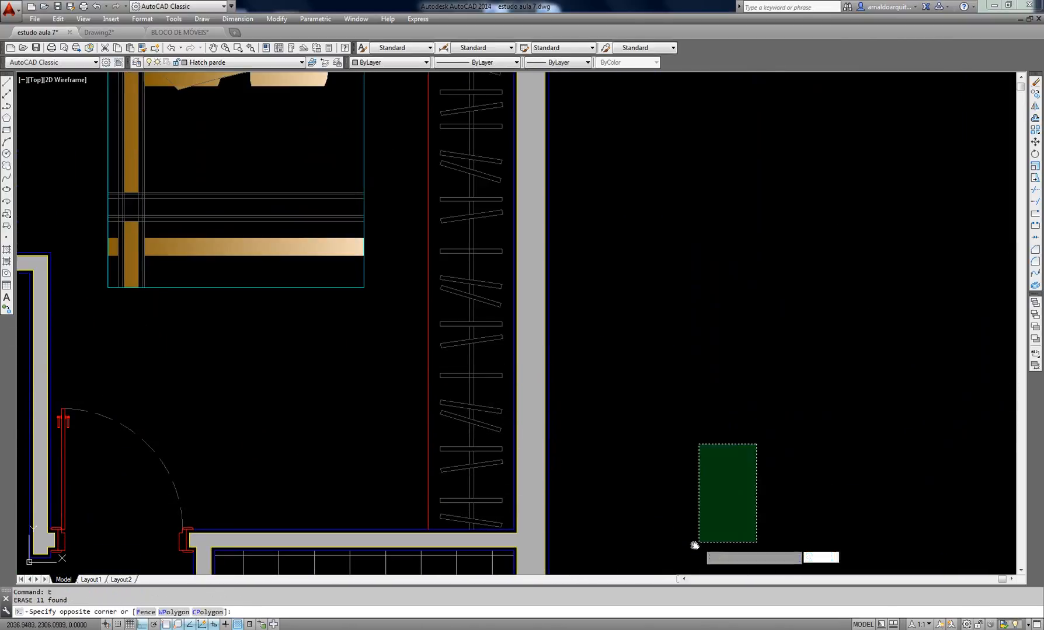
{"action": "left_click", "coordinate": [694, 548]}
{"action": "key", "text": "e"}
{"action": "key", "text": "space"}
{"action": "key", "text": "Escape"}
{"action": "scroll", "coordinate": [693, 411], "scroll_direction": "down", "scroll_amount": 5}
{"action": "scroll", "coordinate": [680, 402], "scroll_direction": "up", "scroll_amount": 3}
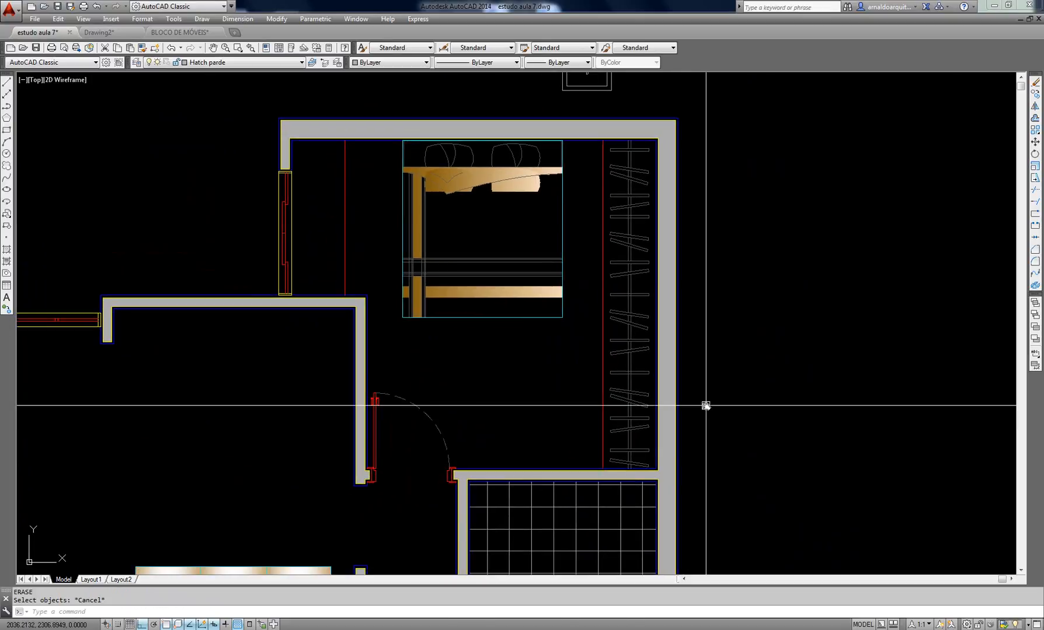
{"action": "scroll", "coordinate": [592, 345], "scroll_direction": "down", "scroll_amount": 3}
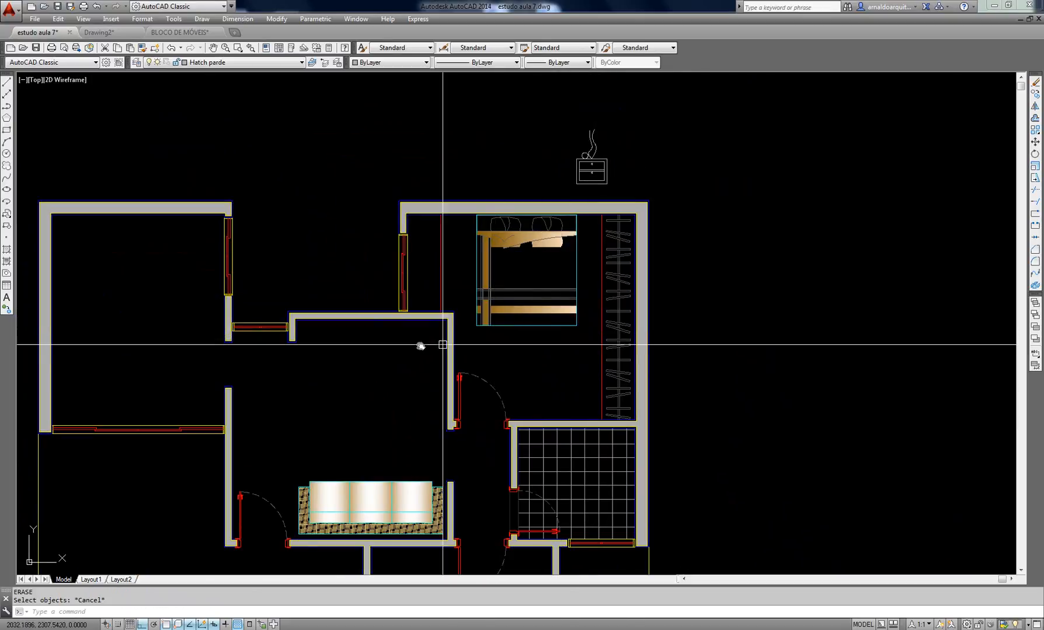
{"action": "middle_click_drag", "start_coordinate": [442, 344], "coordinate": [536, 288]}
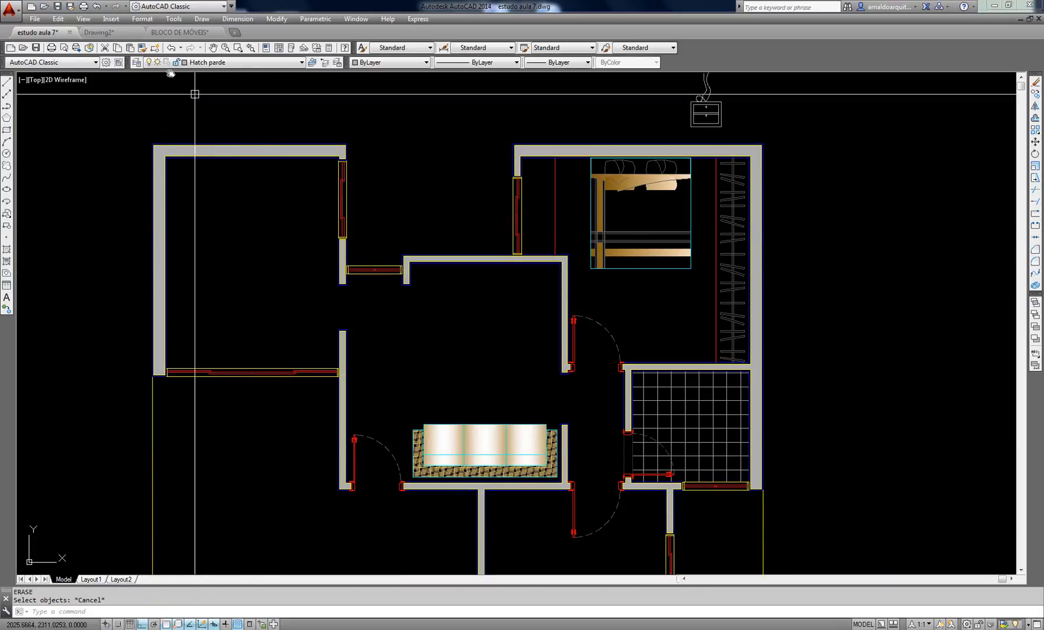
Look through the BLOCO DE MÓVEIS drawing around the wardrobe details, and return to the estudo aula 7 plan's overview
{"action": "left_click", "coordinate": [179, 32]}
{"action": "scroll", "coordinate": [503, 196], "scroll_direction": "down", "scroll_amount": 5}
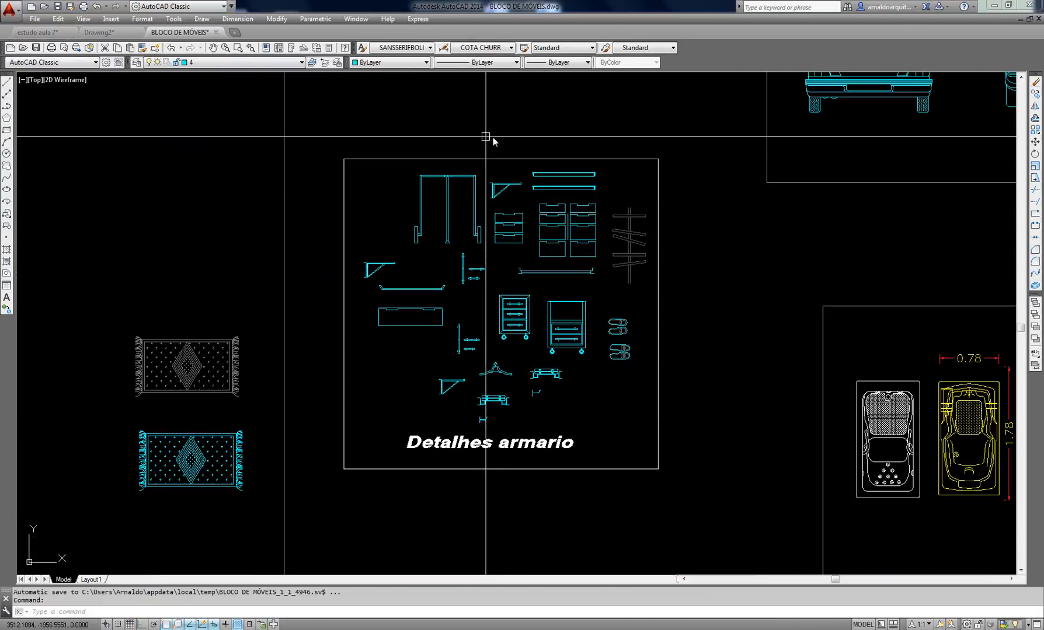
{"action": "mouse_move", "coordinate": [745, 268]}
{"action": "middle_mouse_down"}
{"action": "mouse_move", "coordinate": [568, 276]}
{"action": "mouse_move", "coordinate": [311, 449]}
{"action": "mouse_move", "coordinate": [798, 329]}
{"action": "mouse_move", "coordinate": [701, 522]}
{"action": "mouse_move", "coordinate": [702, 411]}
{"action": "middle_mouse_up"}
{"action": "scroll", "coordinate": [764, 379], "scroll_direction": "up", "scroll_amount": 2}
{"action": "scroll", "coordinate": [494, 357], "scroll_direction": "down", "scroll_amount": 2}
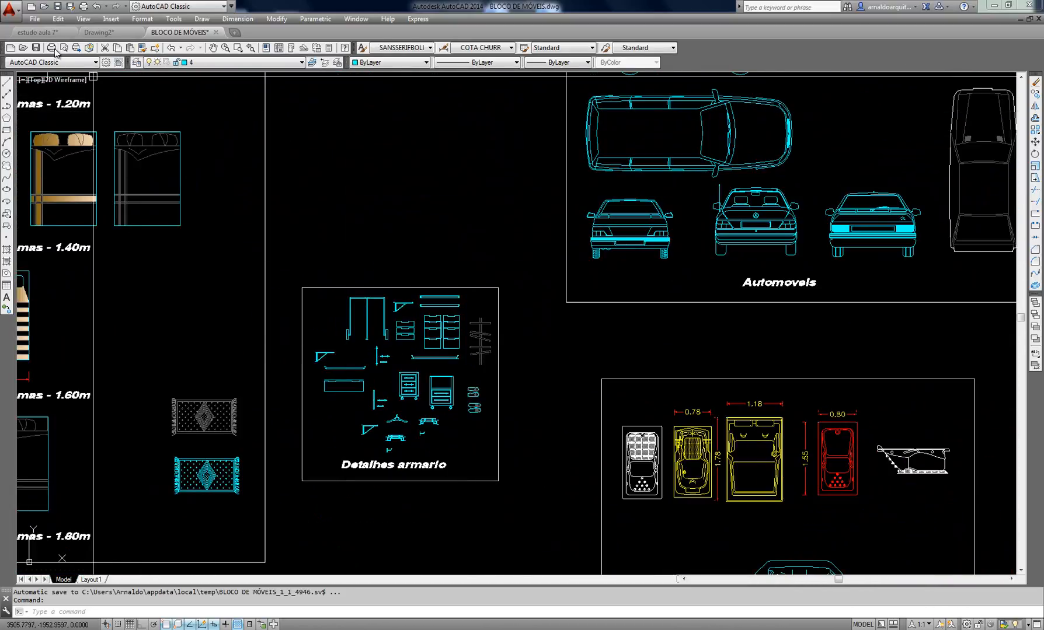
{"action": "left_click", "coordinate": [38, 32]}
{"action": "scroll", "coordinate": [434, 264], "scroll_direction": "down", "scroll_amount": 2}
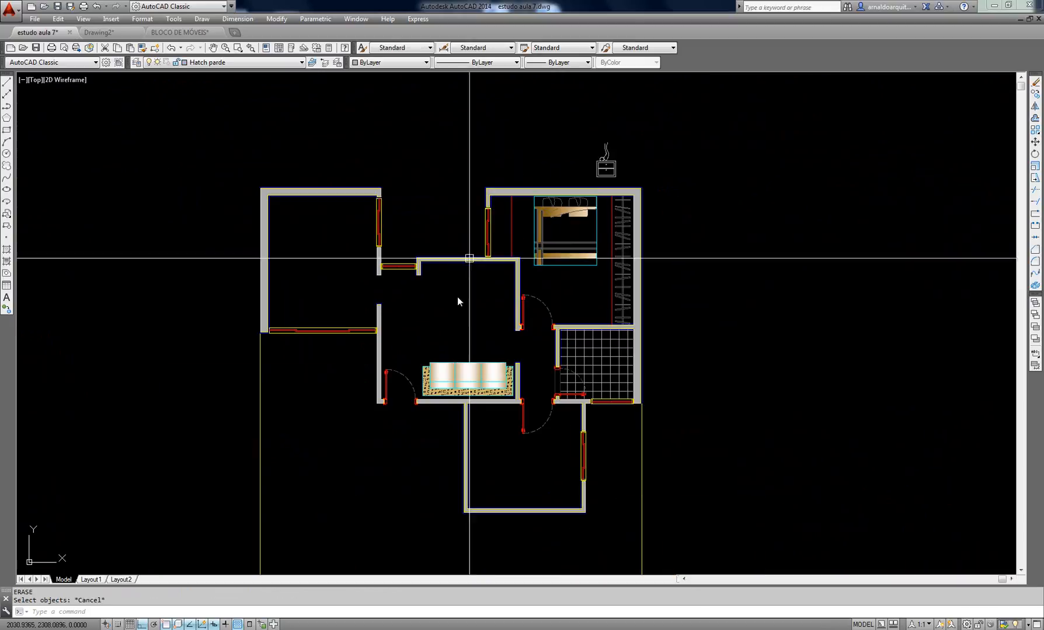
{"action": "middle_click_drag", "start_coordinate": [650, 368], "coordinate": [657, 334]}
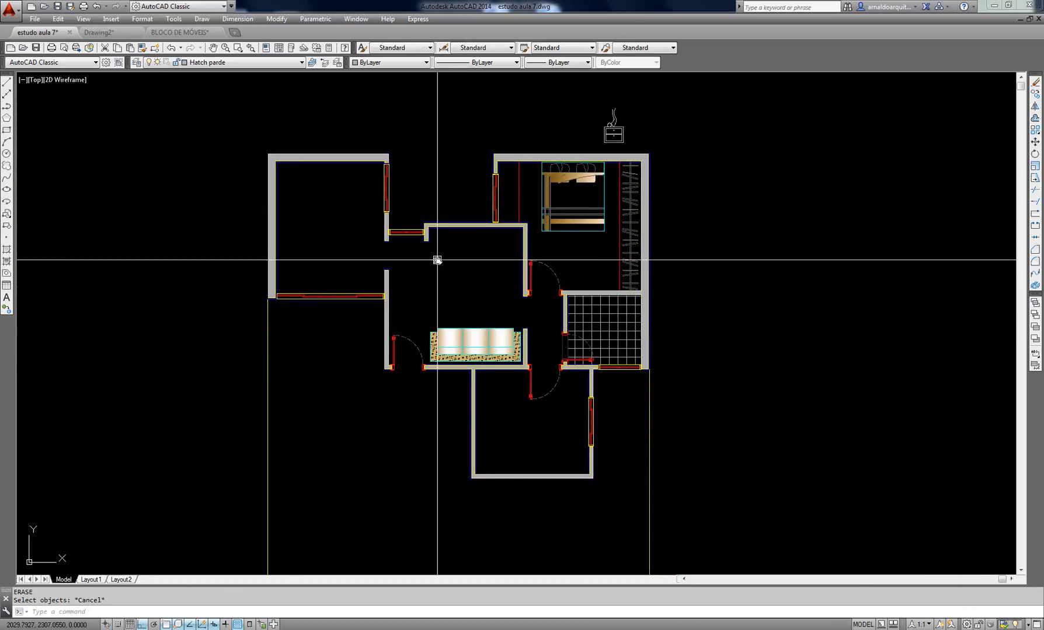
{"action": "scroll", "coordinate": [586, 229], "scroll_direction": "up", "scroll_amount": 2}
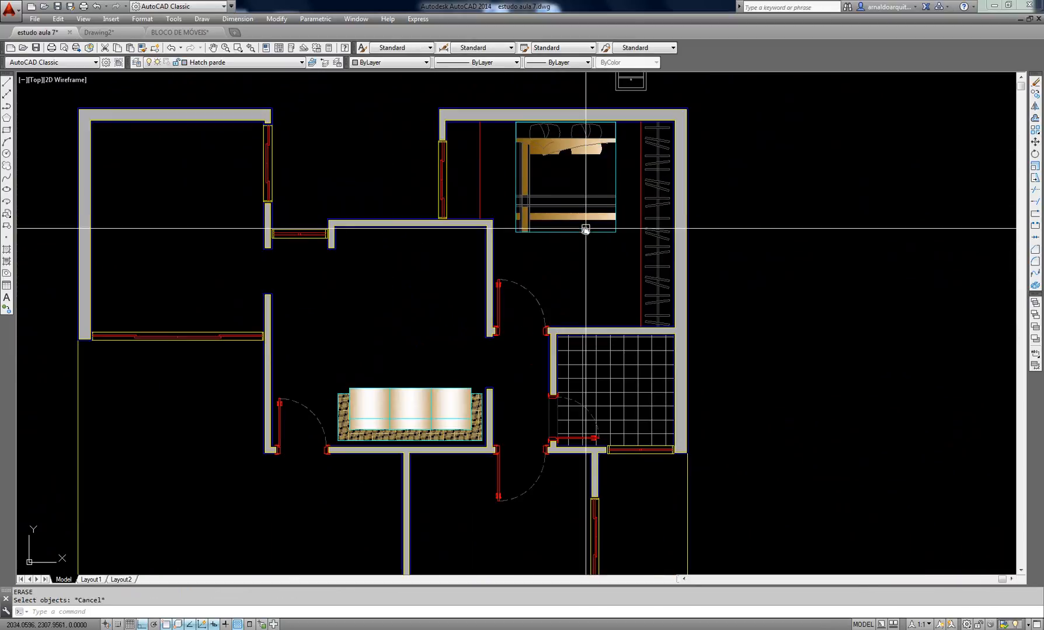
{"action": "middle_click_drag", "start_coordinate": [589, 234], "coordinate": [653, 205]}
{"action": "scroll", "coordinate": [653, 205], "scroll_direction": "down", "scroll_amount": 2}
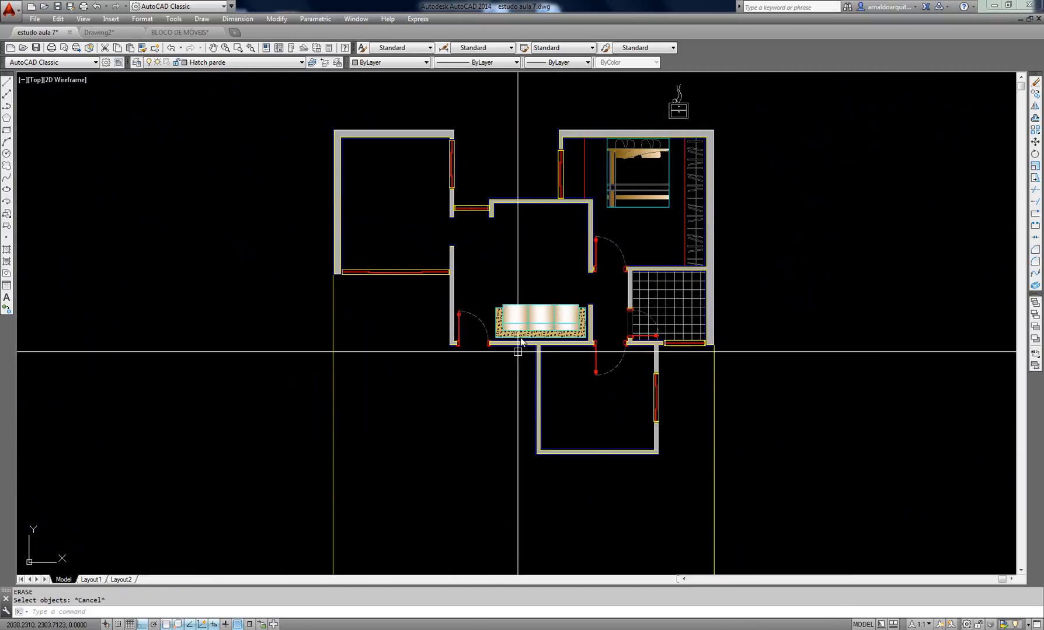
{"action": "scroll", "coordinate": [529, 287], "scroll_direction": "up", "scroll_amount": 1}
{"action": "scroll", "coordinate": [467, 300], "scroll_direction": "up", "scroll_amount": 1}
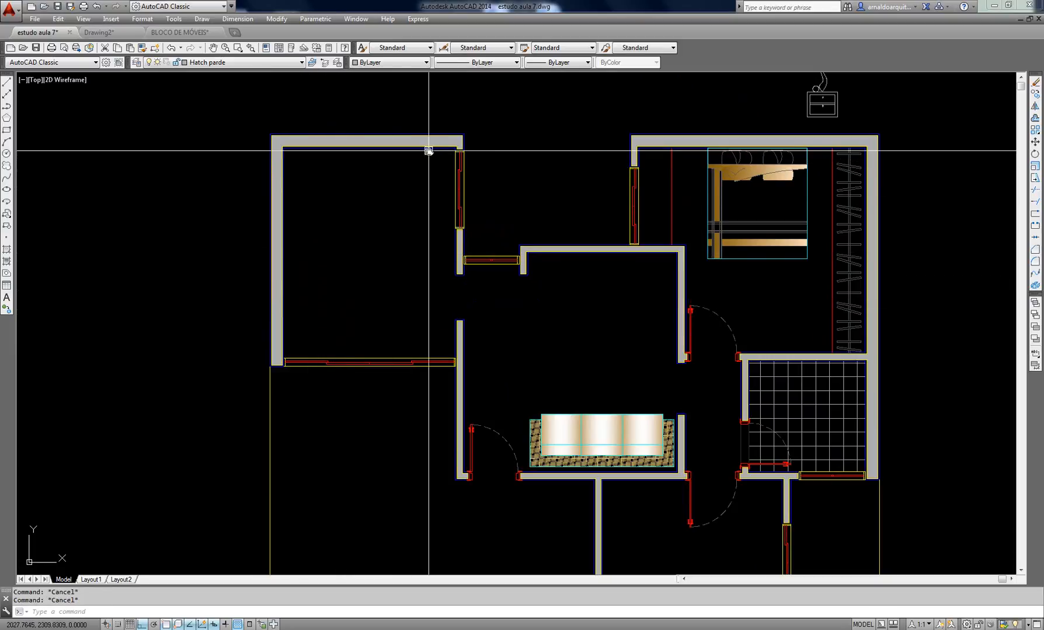
{"action": "type", "text": "o"}
{"action": "key", "text": "Return"}
{"action": "type", "text": ".6"}
{"action": "key", "text": "Return"}
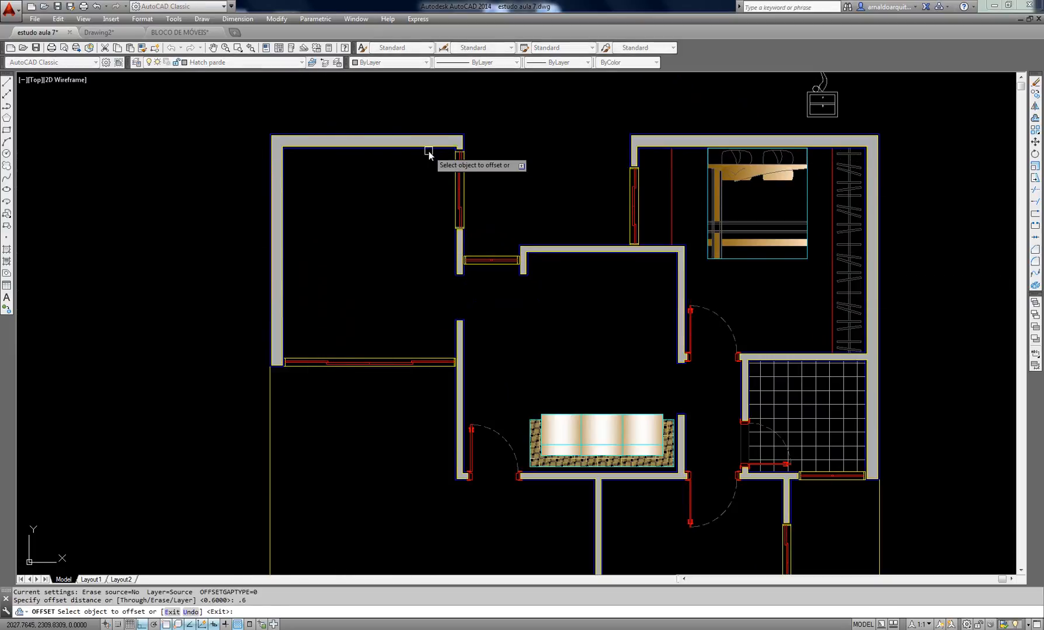
{"action": "scroll", "coordinate": [424, 154], "scroll_direction": "up", "scroll_amount": 2}
{"action": "key", "text": "Escape"}
{"action": "key", "text": "Escape"}
{"action": "middle_click_drag", "start_coordinate": [387, 217], "coordinate": [388, 201]}
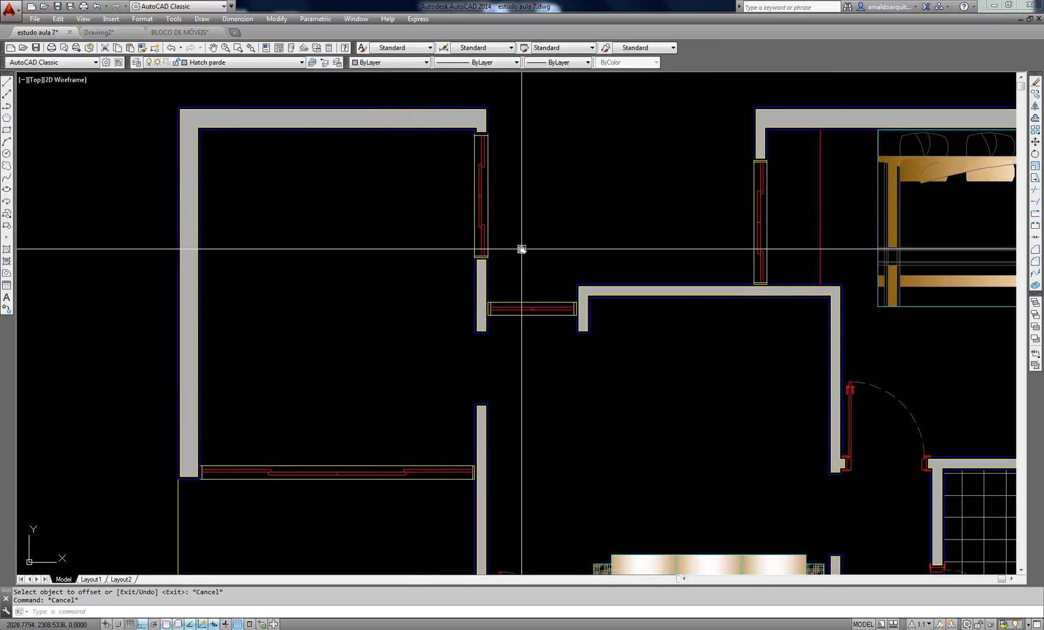
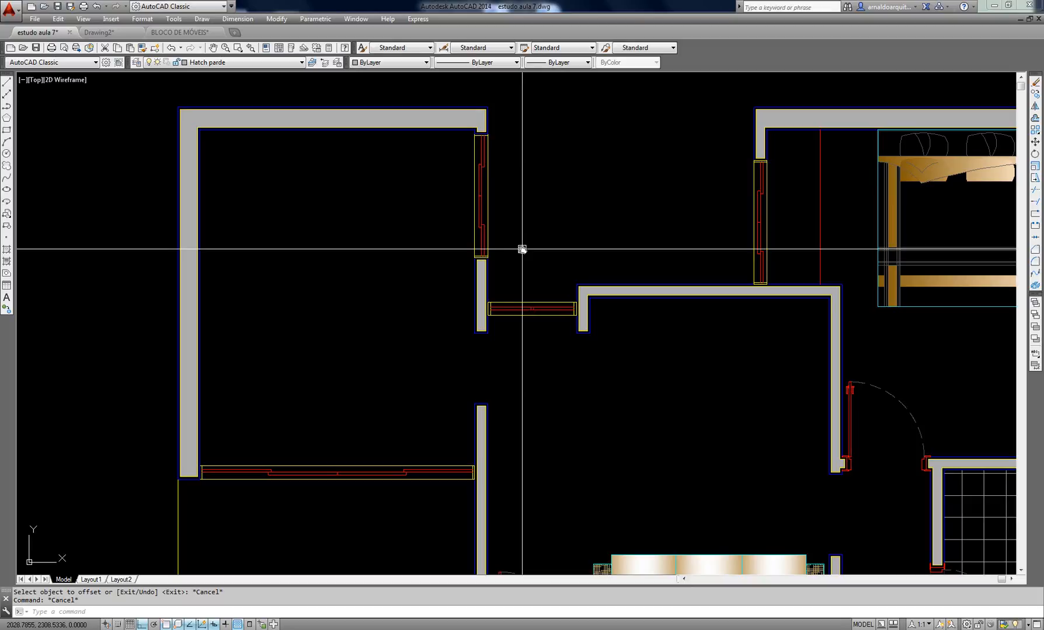
Examine the sofa's placement in the living room and the layout of the neighbouring rooms
{"action": "middle_click_drag", "start_coordinate": [657, 410], "coordinate": [550, 254]}
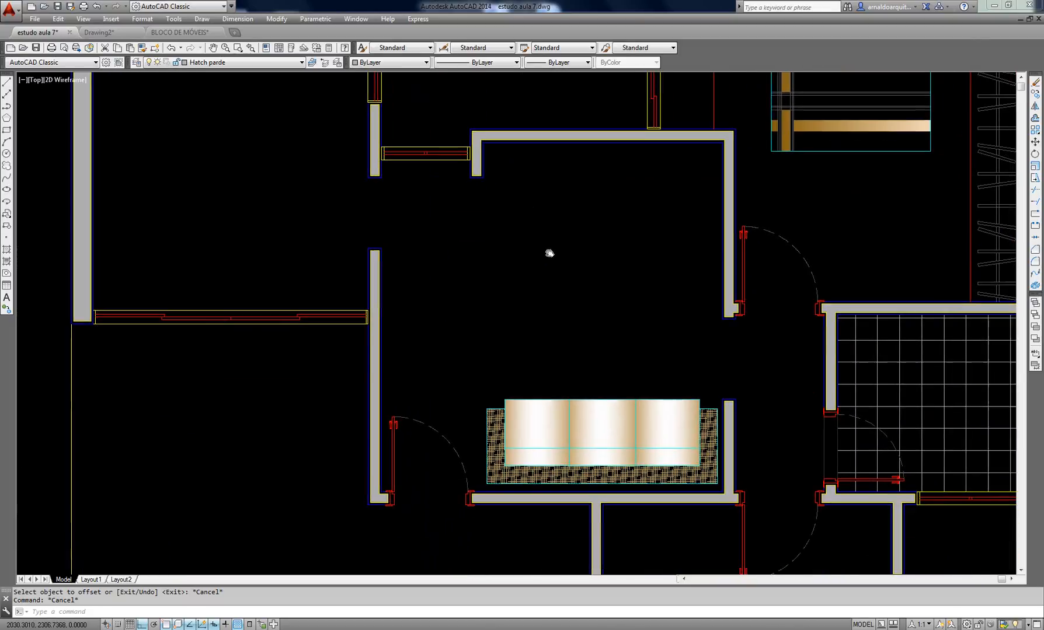
{"action": "left_click", "coordinate": [673, 394]}
{"action": "left_click", "coordinate": [641, 419]}
{"action": "scroll", "coordinate": [642, 420], "scroll_direction": "down", "scroll_amount": 2}
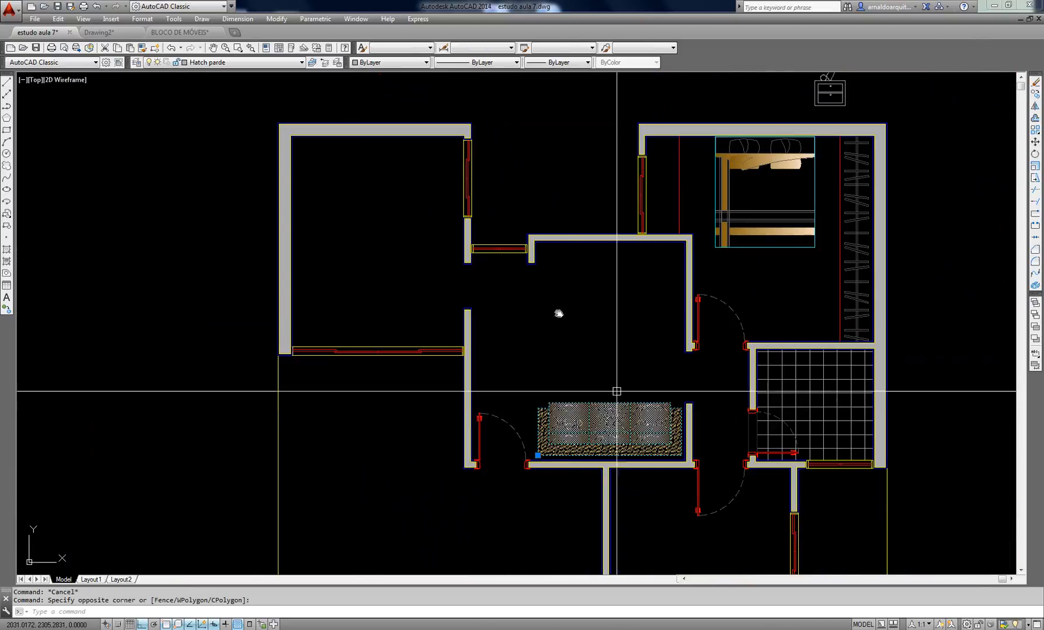
{"action": "middle_click_drag", "start_coordinate": [622, 326], "coordinate": [624, 349]}
{"action": "key", "text": "Escape"}
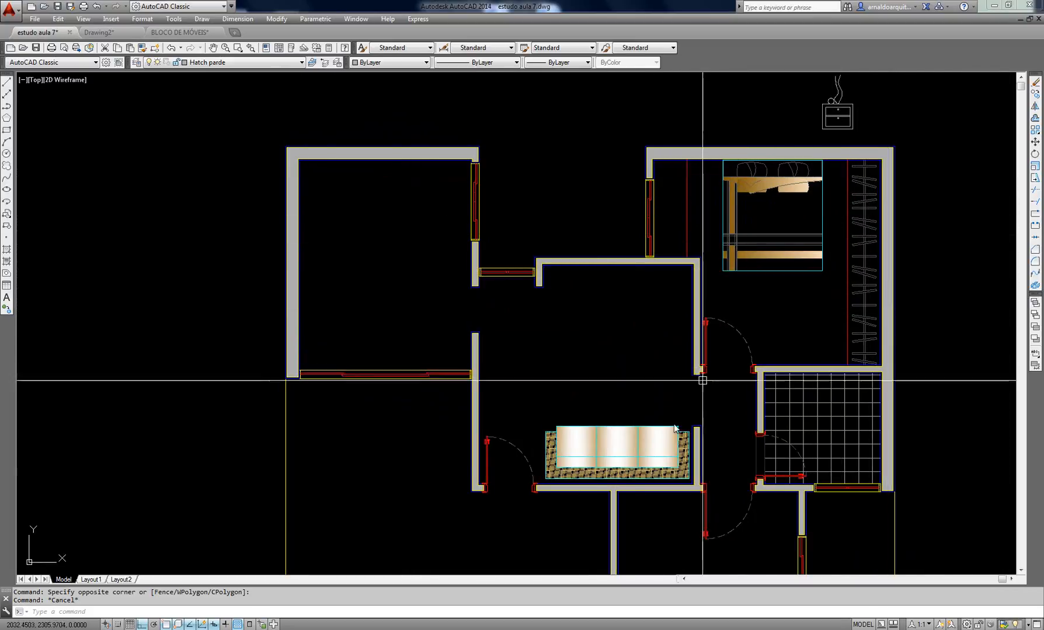
{"action": "scroll", "coordinate": [389, 261], "scroll_direction": "up", "scroll_amount": 2}
{"action": "middle_click_drag", "start_coordinate": [389, 261], "coordinate": [270, 277]}
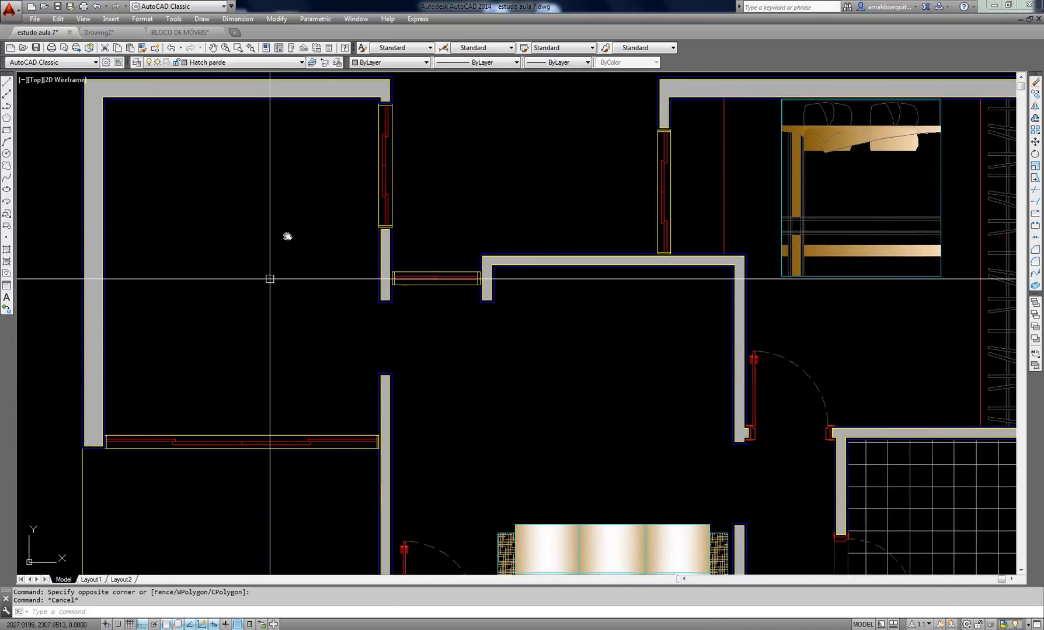
{"action": "scroll", "coordinate": [475, 277], "scroll_direction": "down", "scroll_amount": 2}
{"action": "middle_click_drag", "start_coordinate": [551, 287], "coordinate": [364, 221]}
Delete the bathroom's floor tile hatch, including the separate piece inside the door swing
{"action": "left_click", "coordinate": [523, 343]}
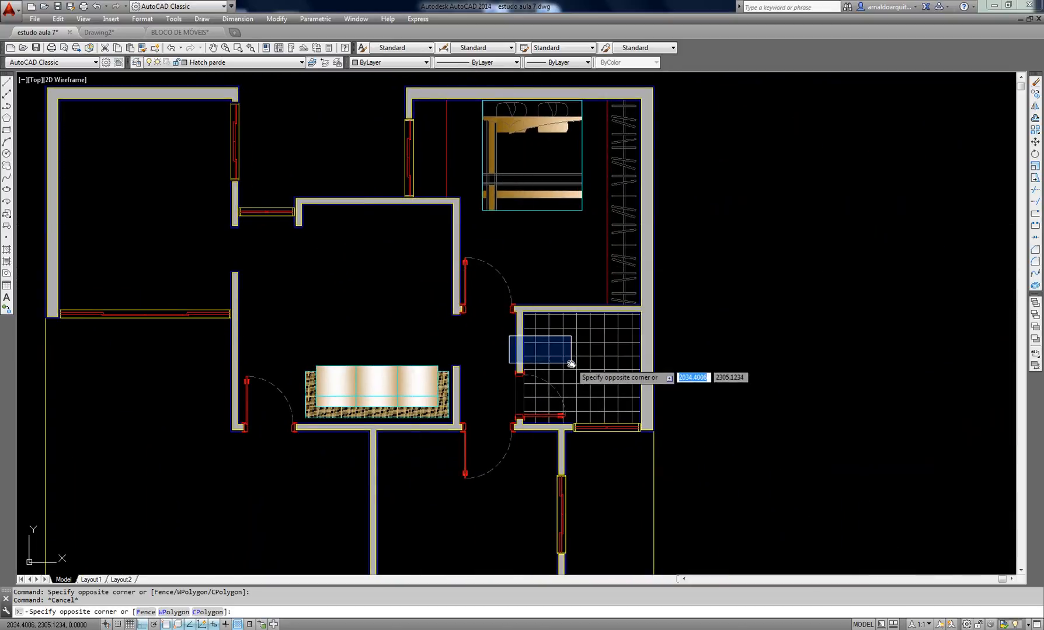
{"action": "key", "text": "Escape"}
{"action": "left_click", "coordinate": [569, 351]}
{"action": "left_click", "coordinate": [567, 367]}
{"action": "key", "text": "Delete"}
{"action": "left_click", "coordinate": [548, 401]}
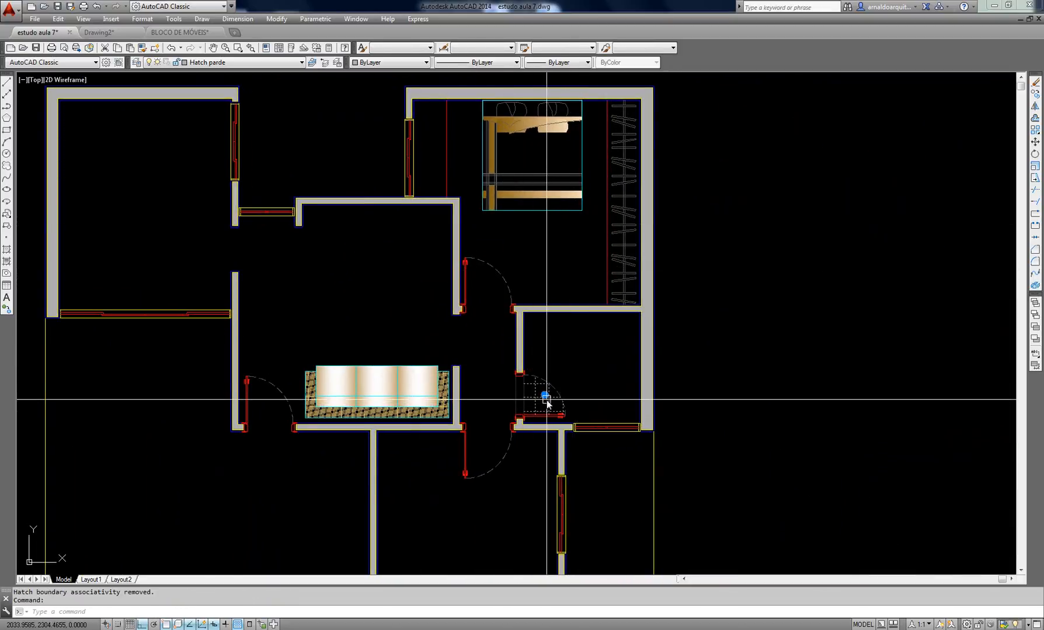
{"action": "key", "text": "Delete"}
{"action": "key", "text": "Escape"}
{"action": "middle_click_drag", "start_coordinate": [548, 338], "coordinate": [549, 338]}
{"action": "key", "text": "Escape"}
Copy the small round-headed shower seen in plan from the Banheiro group of the BLOCO DE MÓVEIS drawing
{"action": "key", "text": "ctrl+Tab"}
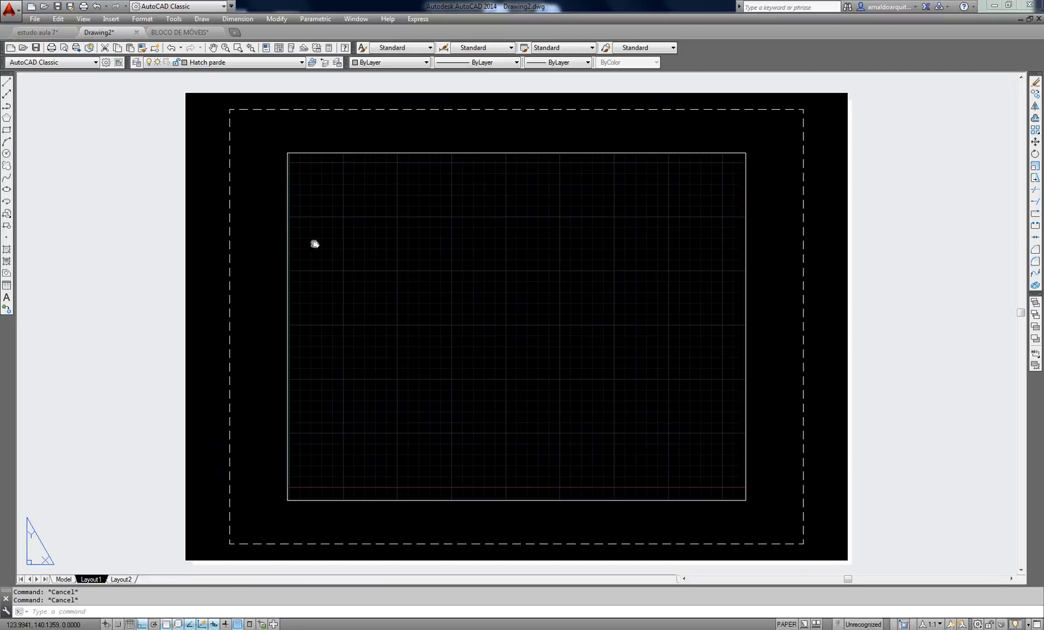
{"action": "key", "text": "ctrl+Tab"}
{"action": "scroll", "coordinate": [512, 304], "scroll_direction": "down", "scroll_amount": 6}
{"action": "key", "text": "Escape"}
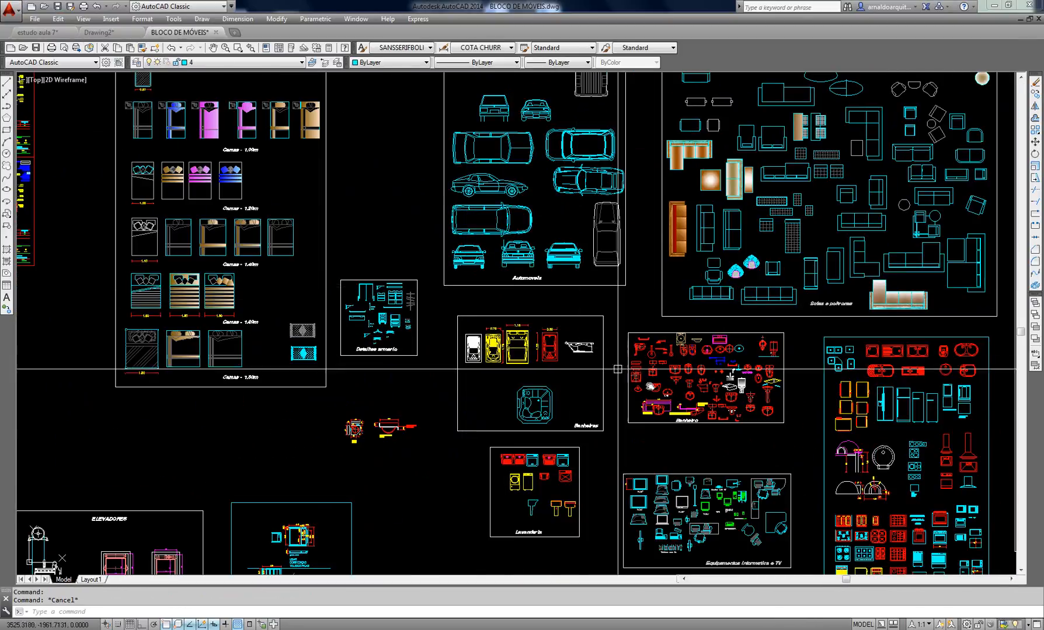
{"action": "scroll", "coordinate": [613, 354], "scroll_direction": "up", "scroll_amount": 6}
{"action": "scroll", "coordinate": [613, 354], "scroll_direction": "up", "scroll_amount": 2}
{"action": "middle_click_drag", "start_coordinate": [392, 296], "coordinate": [452, 334]}
{"action": "scroll", "coordinate": [331, 215], "scroll_direction": "up", "scroll_amount": 2}
{"action": "middle_click_drag", "start_coordinate": [367, 221], "coordinate": [368, 239]}
{"action": "left_click", "coordinate": [392, 234]}
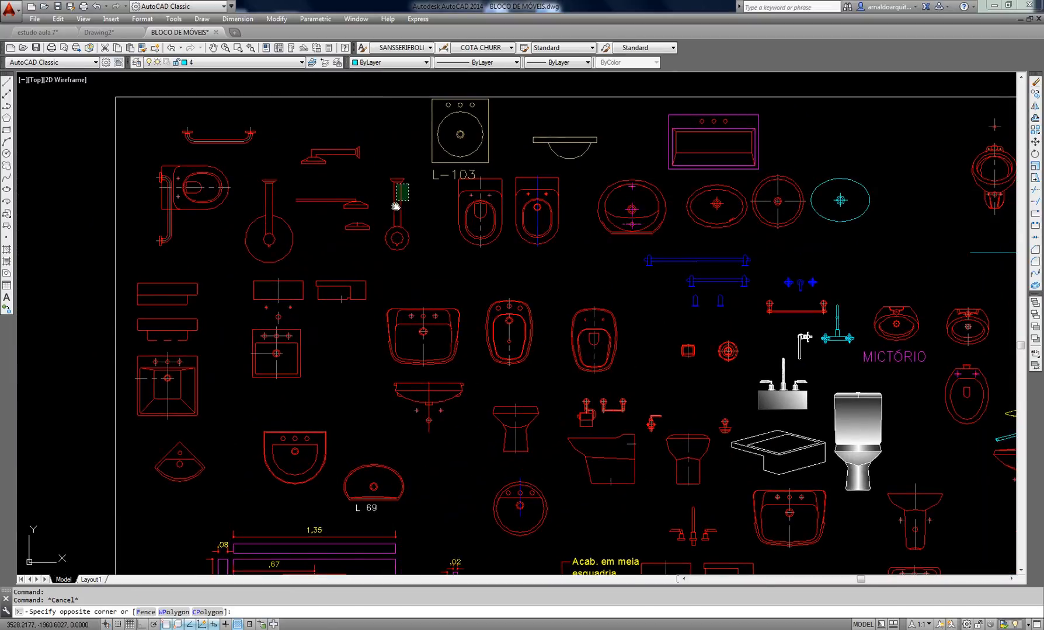
{"action": "left_click", "coordinate": [410, 270]}
{"action": "scroll", "coordinate": [413, 271], "scroll_direction": "down", "scroll_amount": 3}
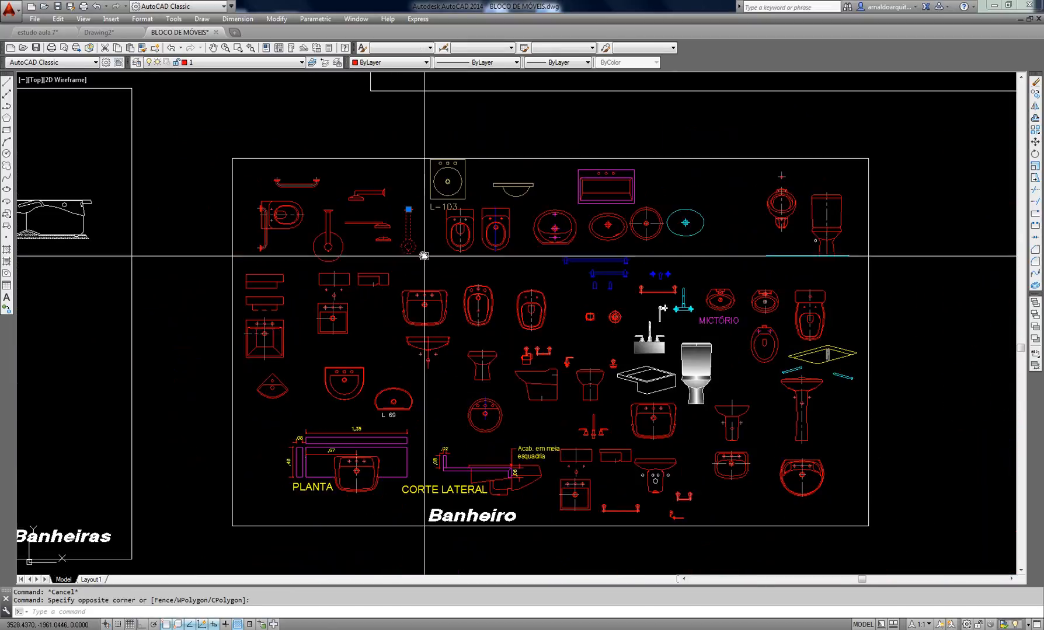
{"action": "scroll", "coordinate": [424, 233], "scroll_direction": "up", "scroll_amount": 2}
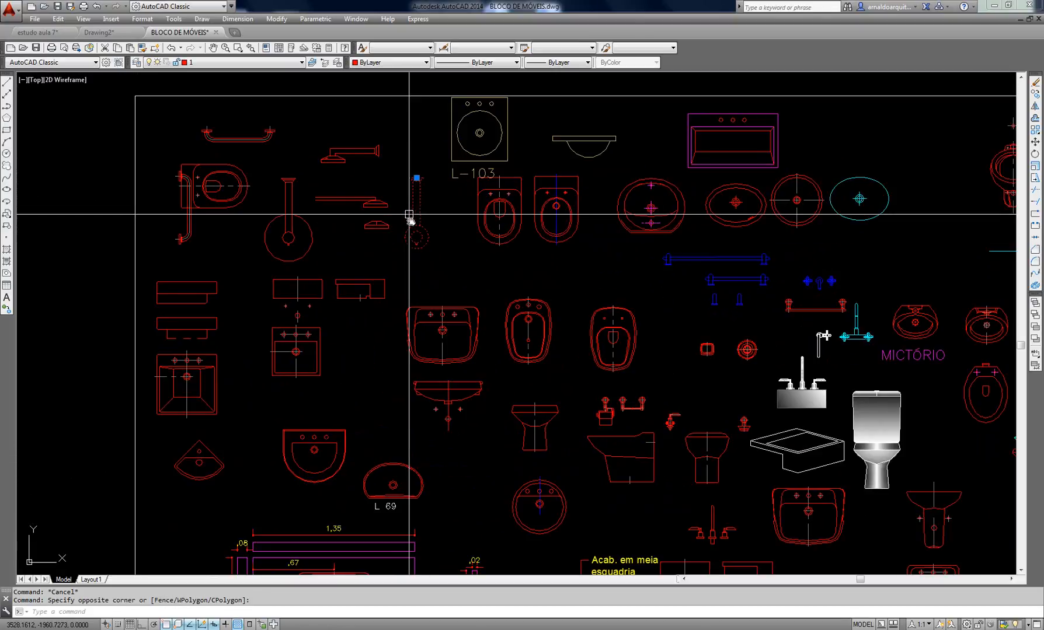
{"action": "key", "text": "Escape"}
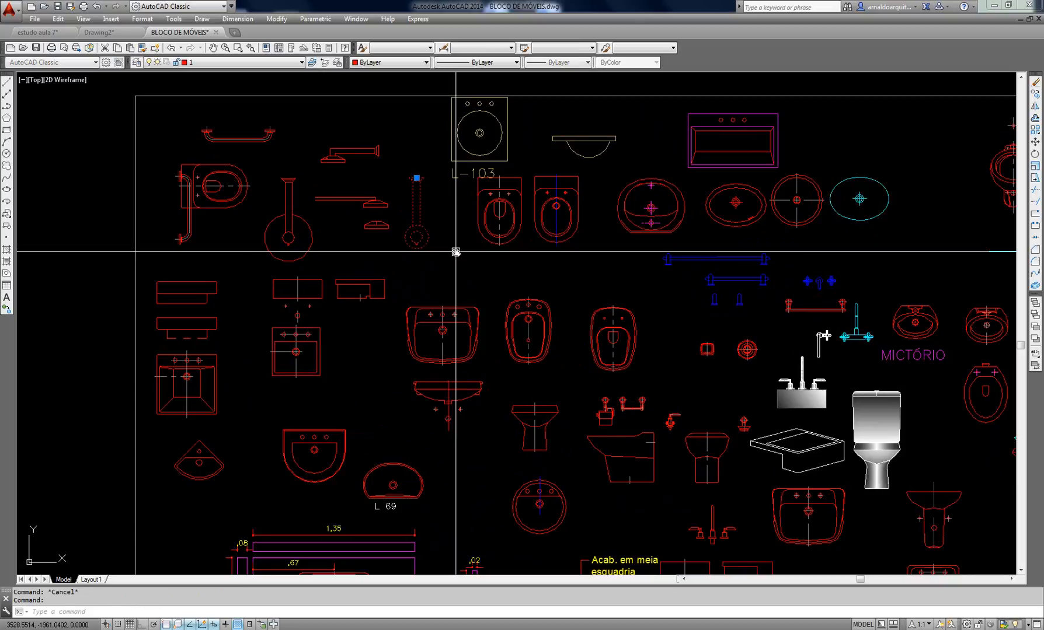
Paste the shower into the bathroom of the estudo aula 7 plan, near the upper wall
{"action": "key", "text": "ctrl+Tab"}
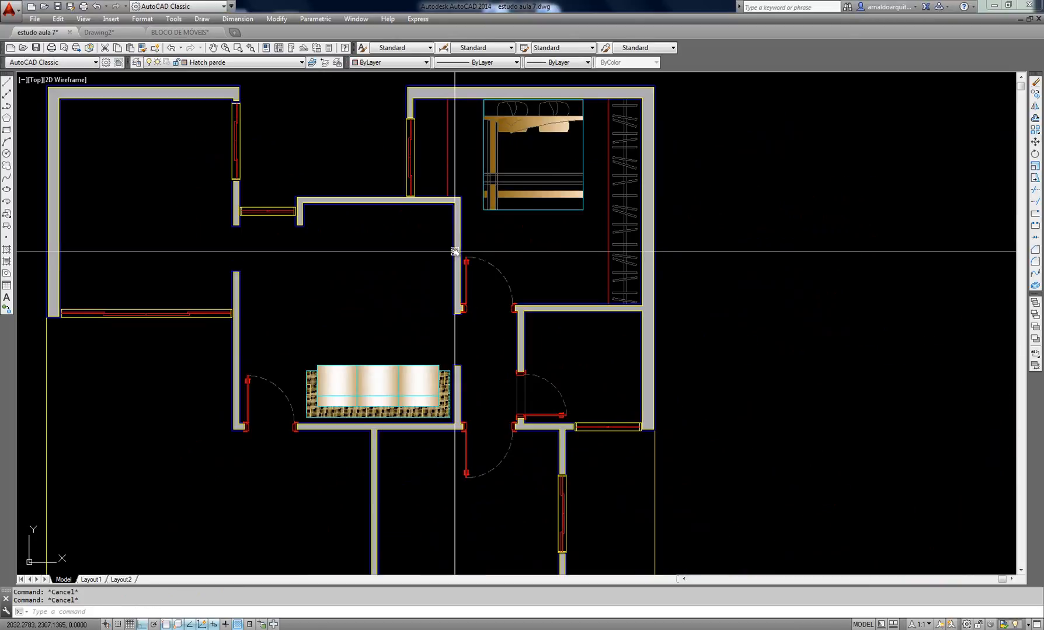
{"action": "key", "text": "ctrl+v"}
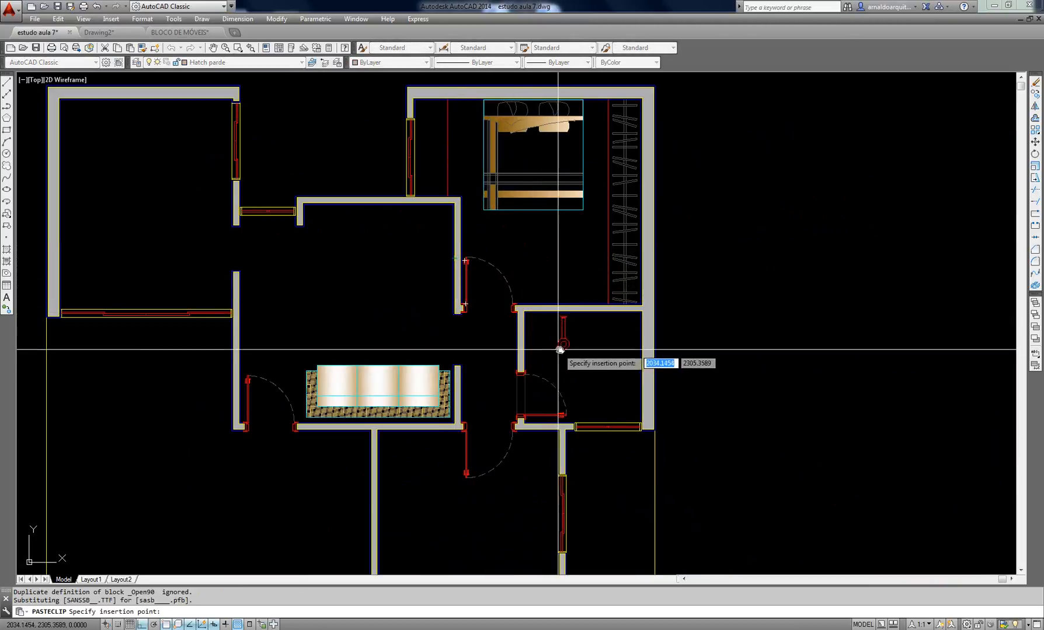
{"action": "left_click", "coordinate": [581, 350]}
{"action": "scroll", "coordinate": [607, 335], "scroll_direction": "up", "scroll_amount": 2}
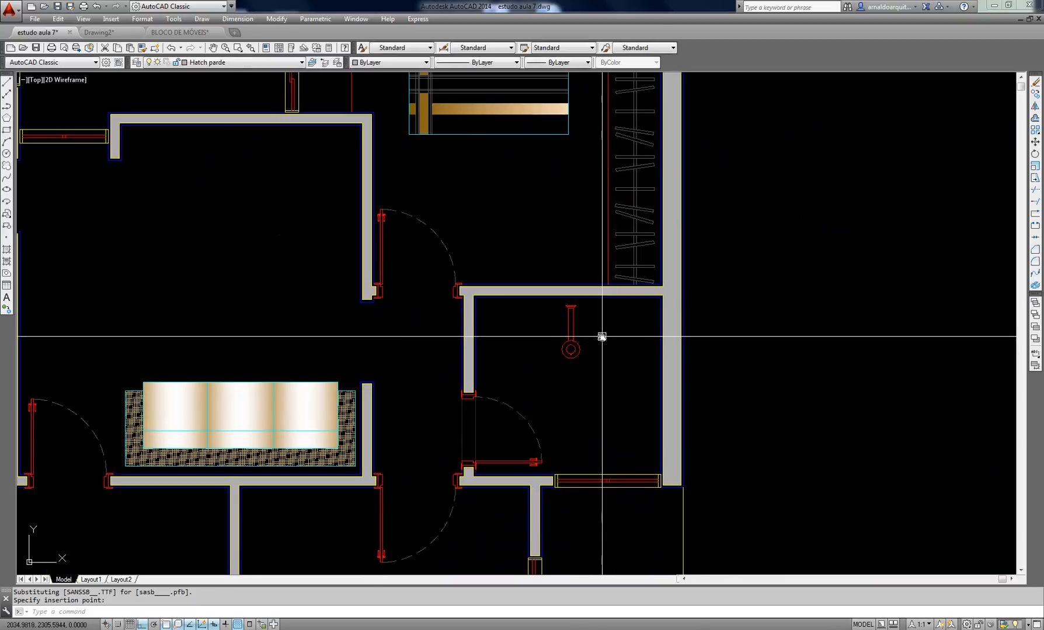
{"action": "scroll", "coordinate": [601, 337], "scroll_direction": "up", "scroll_amount": 2}
{"action": "key", "text": "Escape"}
{"action": "middle_click_drag", "start_coordinate": [443, 242], "coordinate": [515, 259]}
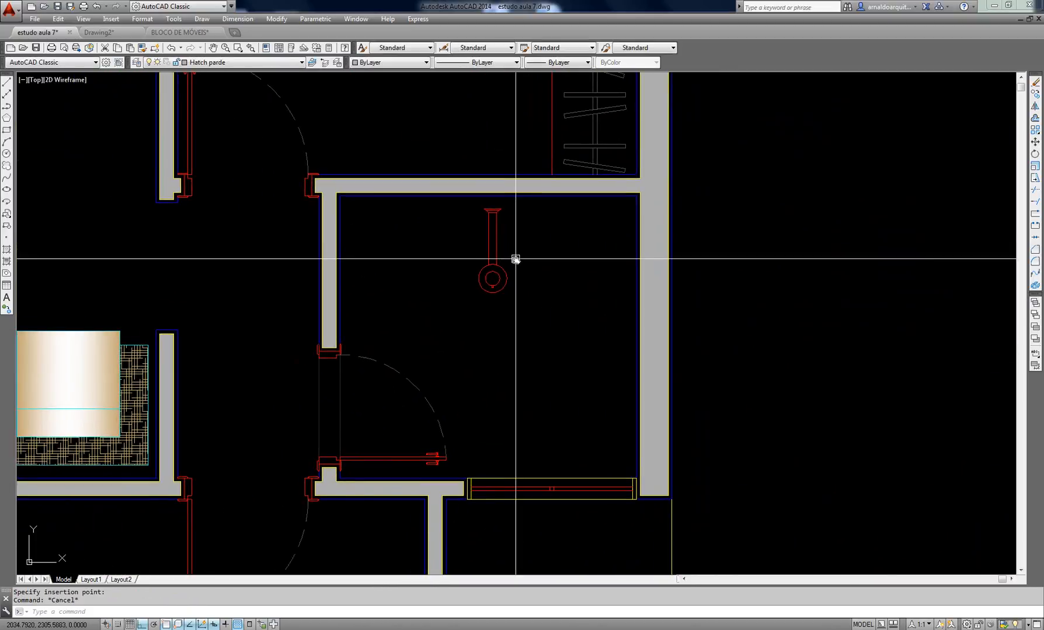
Copy the toilet with the blue centre line from the Banheiro group of the BLOCO DE MÓVEIS drawing
{"action": "key", "text": "ctrl+Tab"}
{"action": "key", "text": "ctrl+Tab"}
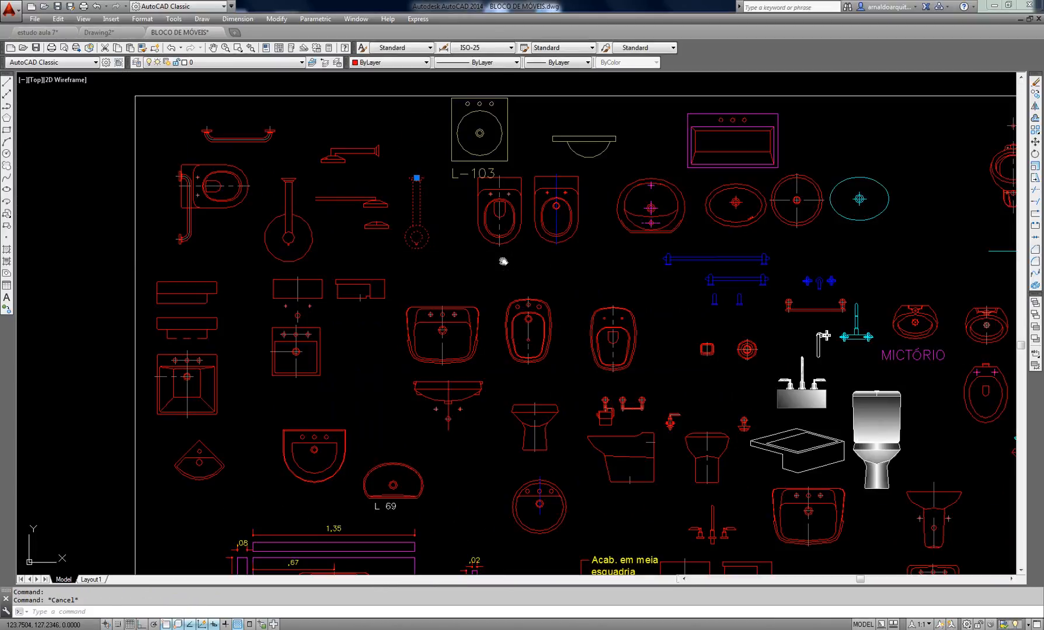
{"action": "left_click", "coordinate": [544, 203]}
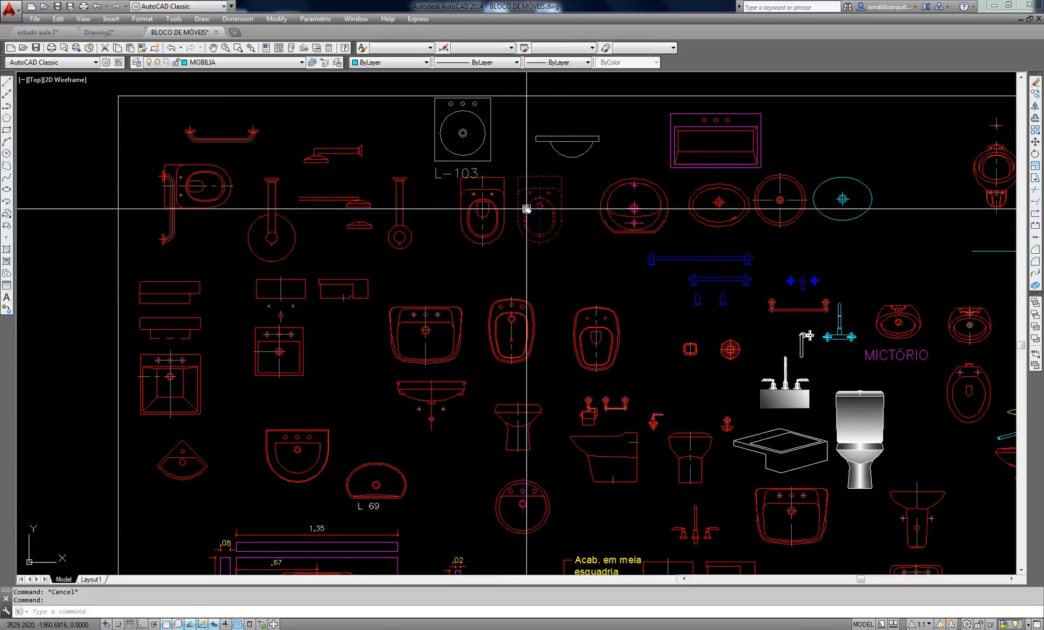
Paste the toilet into the bathroom of the estudo aula 7 plan, between the door-side wall and the shower
{"action": "key", "text": "ctrl+Tab"}
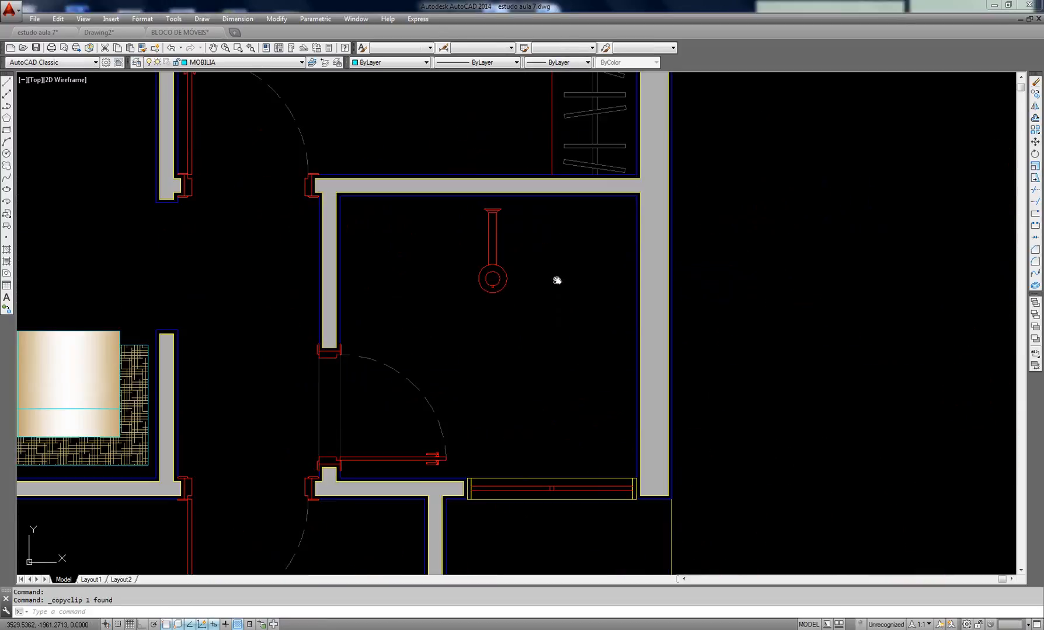
{"action": "key", "text": "ctrl+v"}
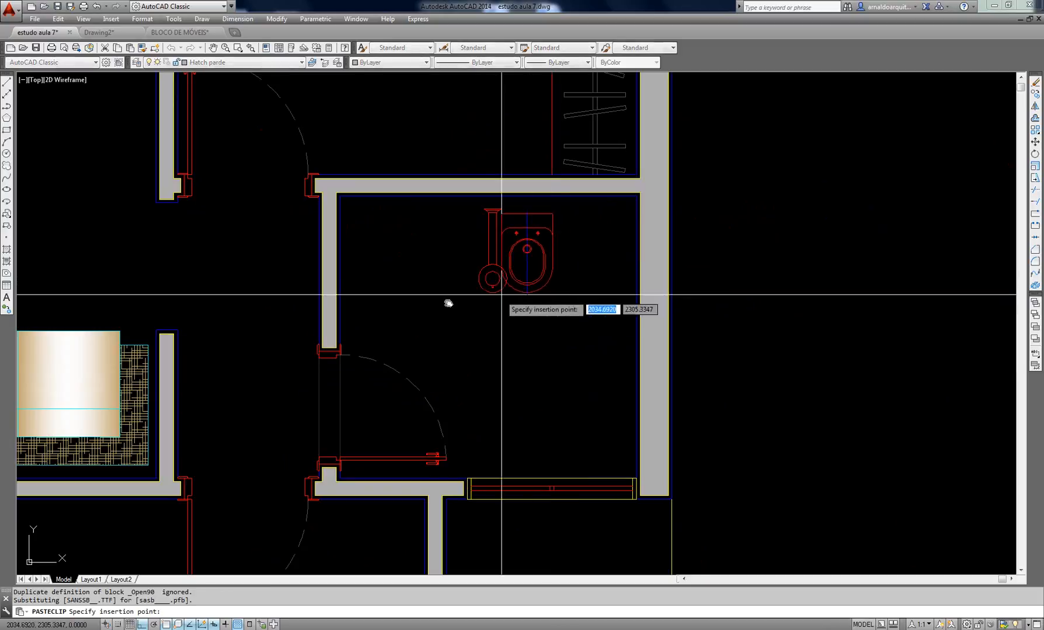
{"action": "left_click", "coordinate": [401, 304]}
{"action": "middle_click_drag", "start_coordinate": [546, 303], "coordinate": [569, 310]}
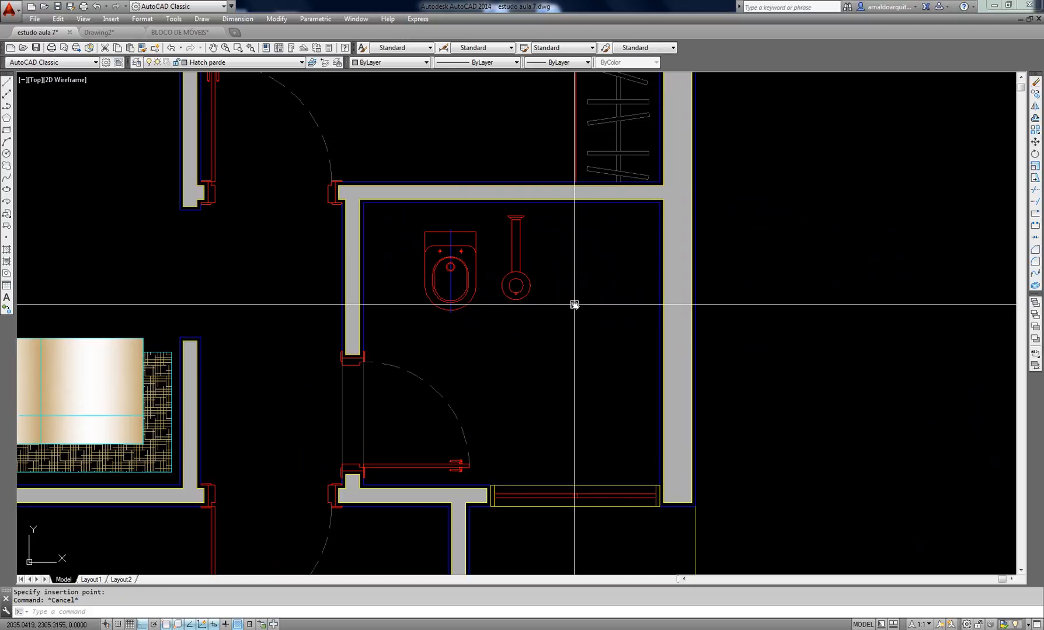
{"action": "scroll", "coordinate": [576, 294], "scroll_direction": "up", "scroll_amount": 2}
{"action": "middle_click_drag", "start_coordinate": [557, 270], "coordinate": [548, 286]}
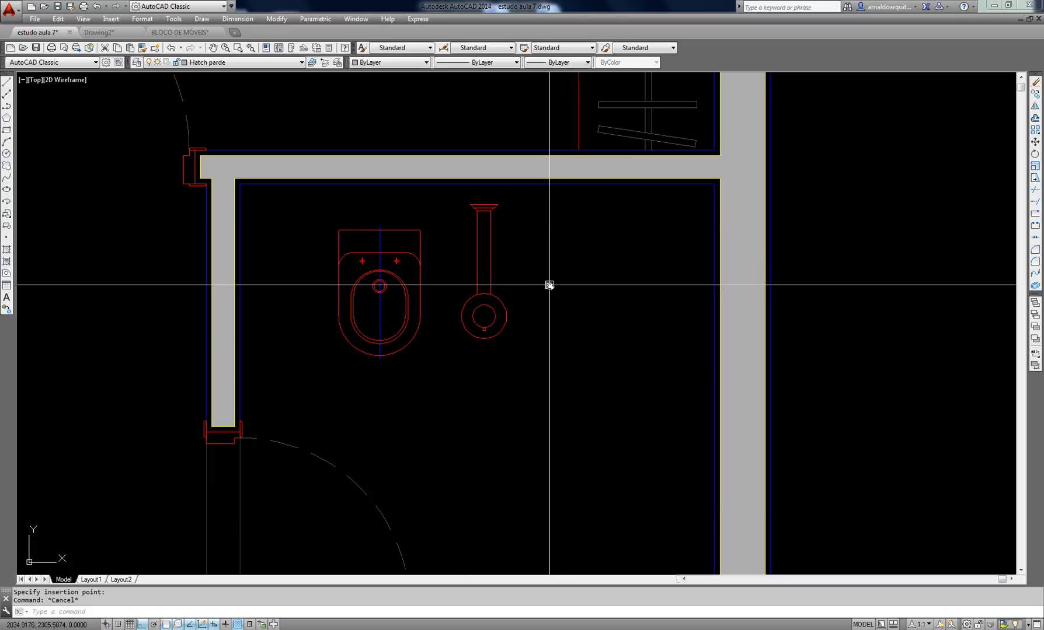
{"action": "left_click", "coordinate": [436, 223]}
{"action": "left_click", "coordinate": [409, 250]}
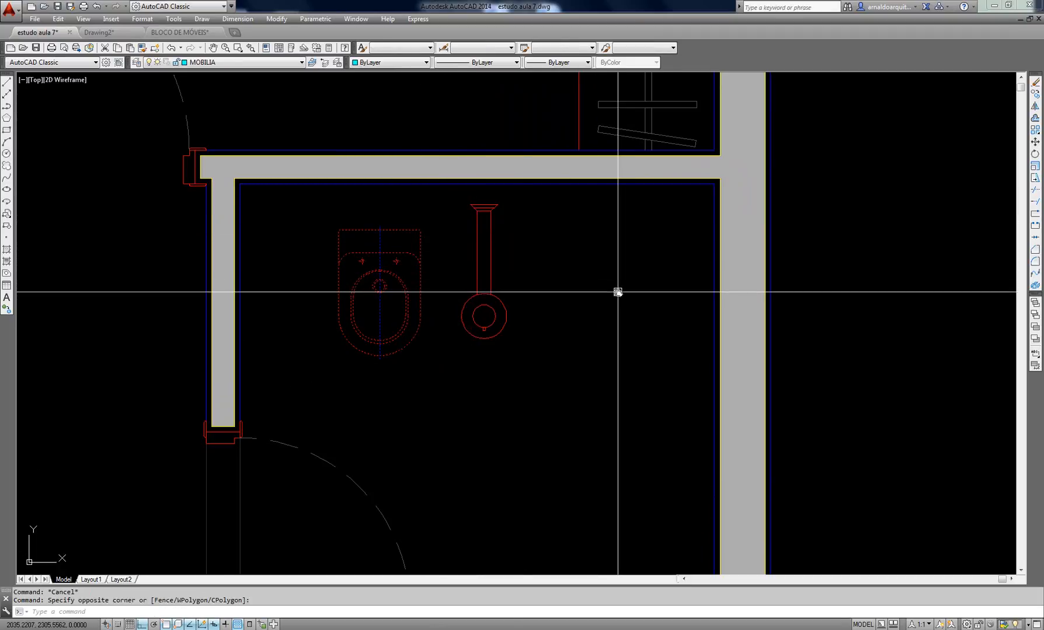
{"action": "left_click", "coordinate": [571, 227]}
{"action": "left_click", "coordinate": [477, 273]}
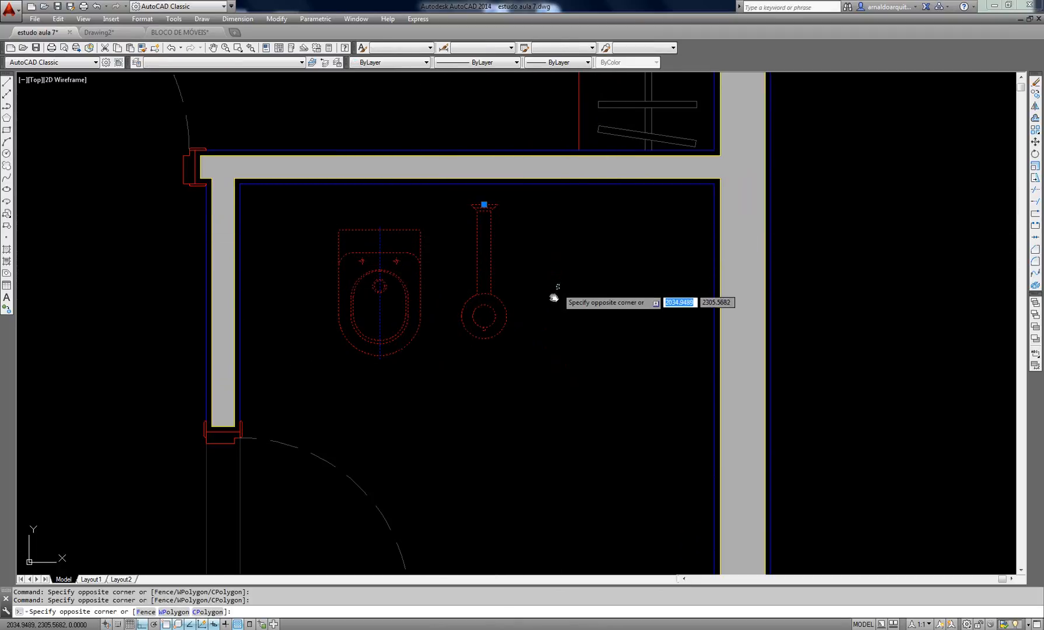
{"action": "left_click", "coordinate": [553, 299]}
{"action": "middle_click_drag", "start_coordinate": [555, 299], "coordinate": [579, 294]}
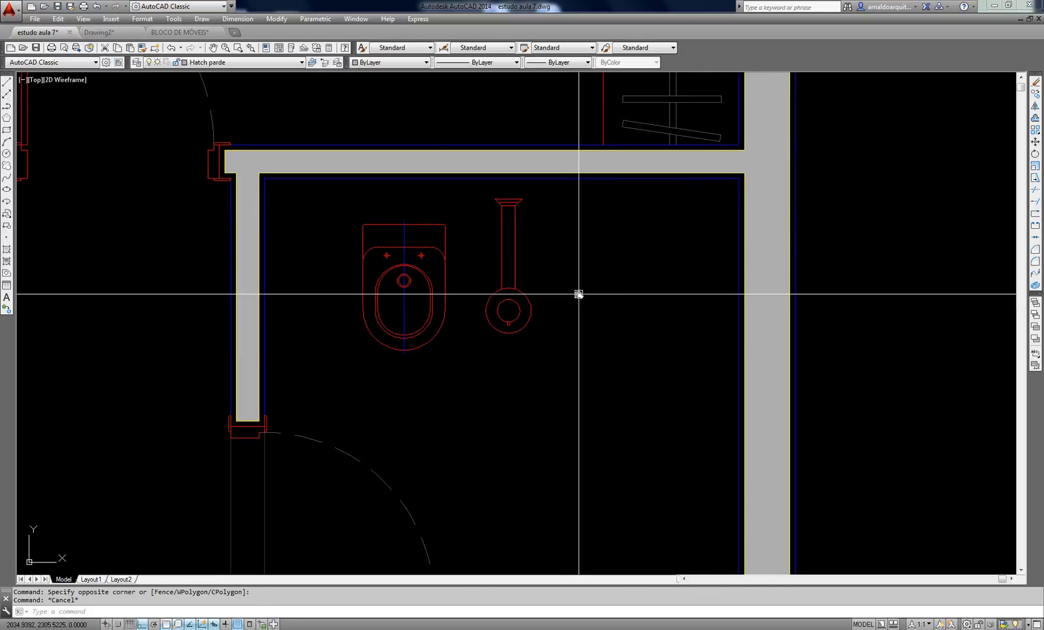
{"action": "middle_click_drag", "start_coordinate": [427, 218], "coordinate": [446, 209]}
{"action": "key", "text": "Escape"}
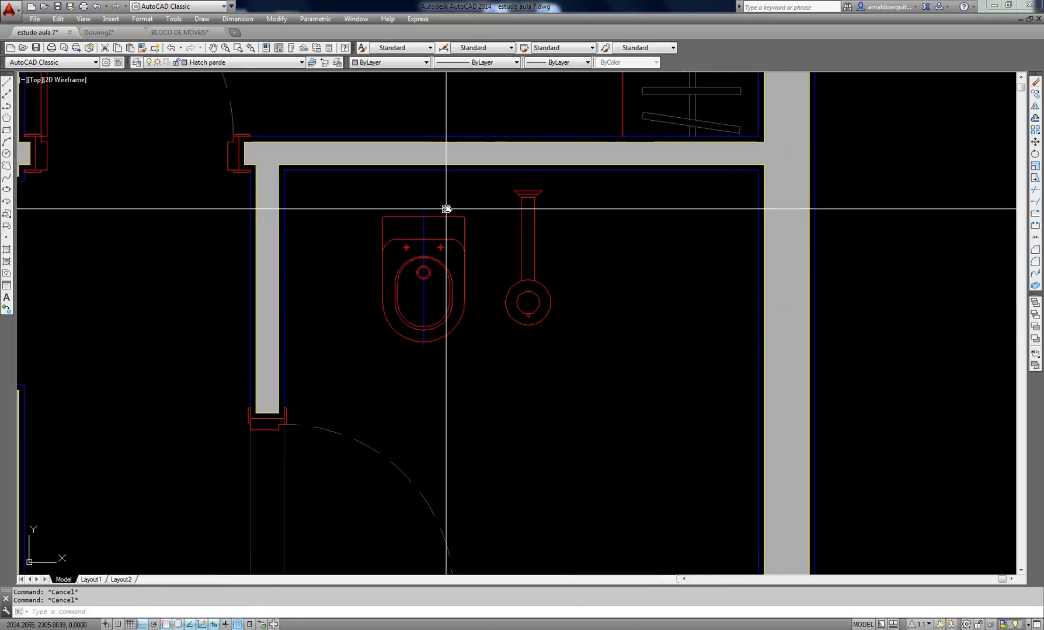
{"action": "type", "text": "m"}
{"action": "key", "text": "space"}
{"action": "left_click", "coordinate": [433, 244]}
{"action": "left_click", "coordinate": [433, 231]}
{"action": "scroll", "coordinate": [433, 231], "scroll_direction": "up", "scroll_amount": 2}
{"action": "key", "text": "space"}
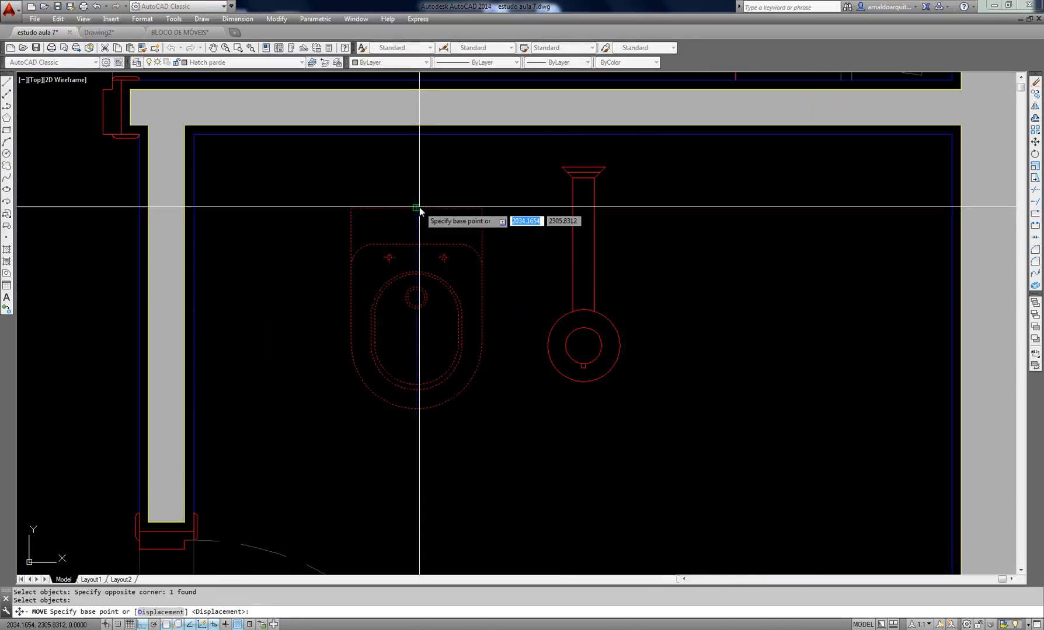
{"action": "left_click", "coordinate": [419, 205]}
{"action": "key", "text": "Escape"}
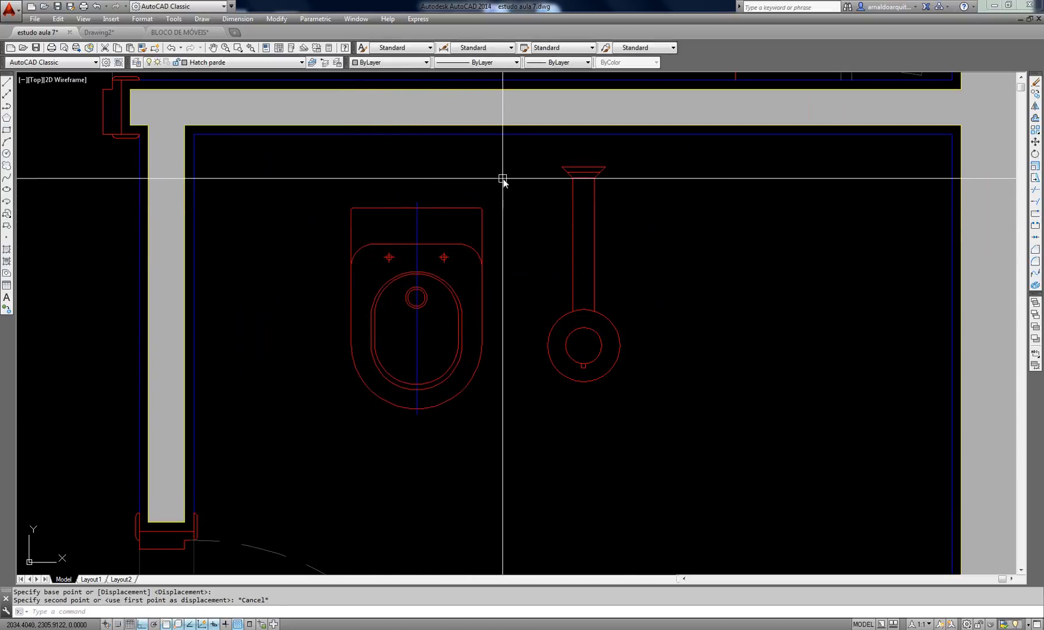
Move the toilet straight up by the upper end of its blue centre line onto the upper wall's inner line
{"action": "type", "text": "m"}
{"action": "key", "text": "space"}
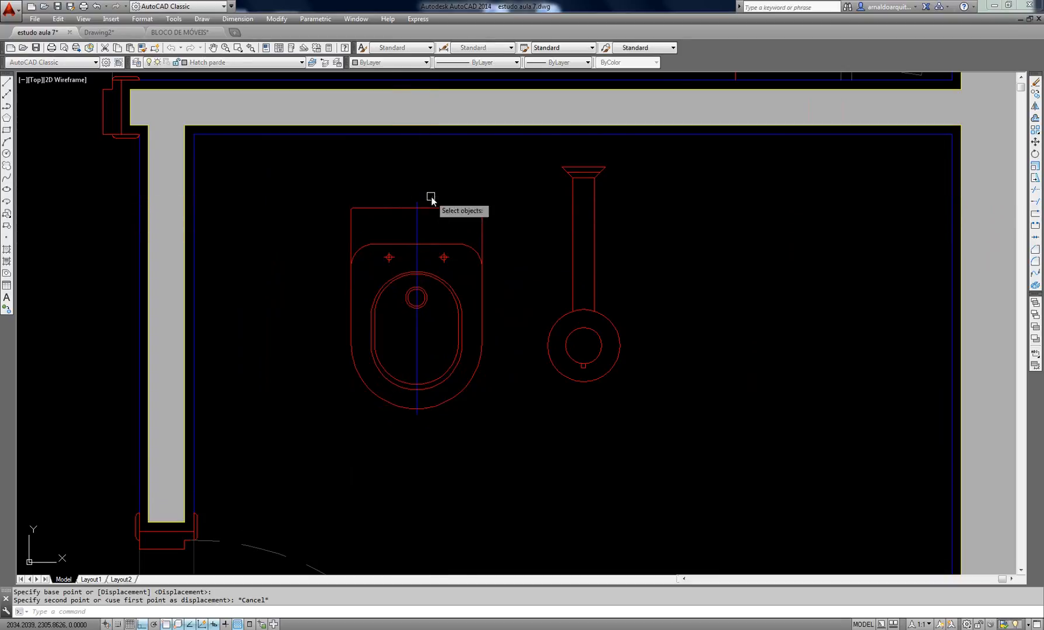
{"action": "left_click", "coordinate": [432, 198]}
{"action": "left_click", "coordinate": [424, 211]}
{"action": "key", "text": "space"}
{"action": "left_click", "coordinate": [417, 202]}
{"action": "left_click", "coordinate": [417, 135]}
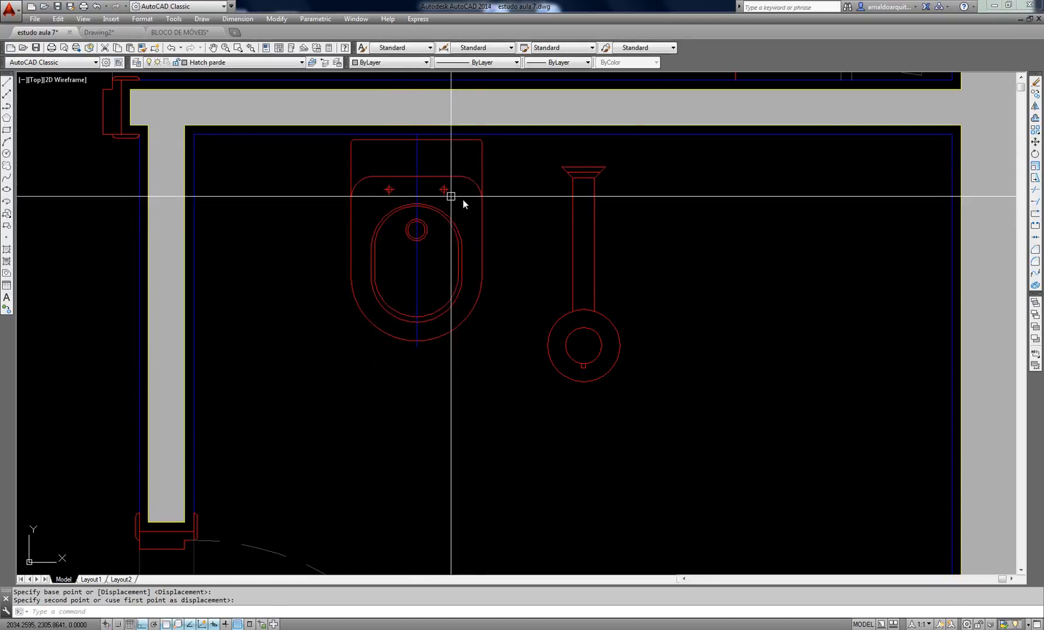
{"action": "middle_click_drag", "start_coordinate": [474, 193], "coordinate": [510, 190]}
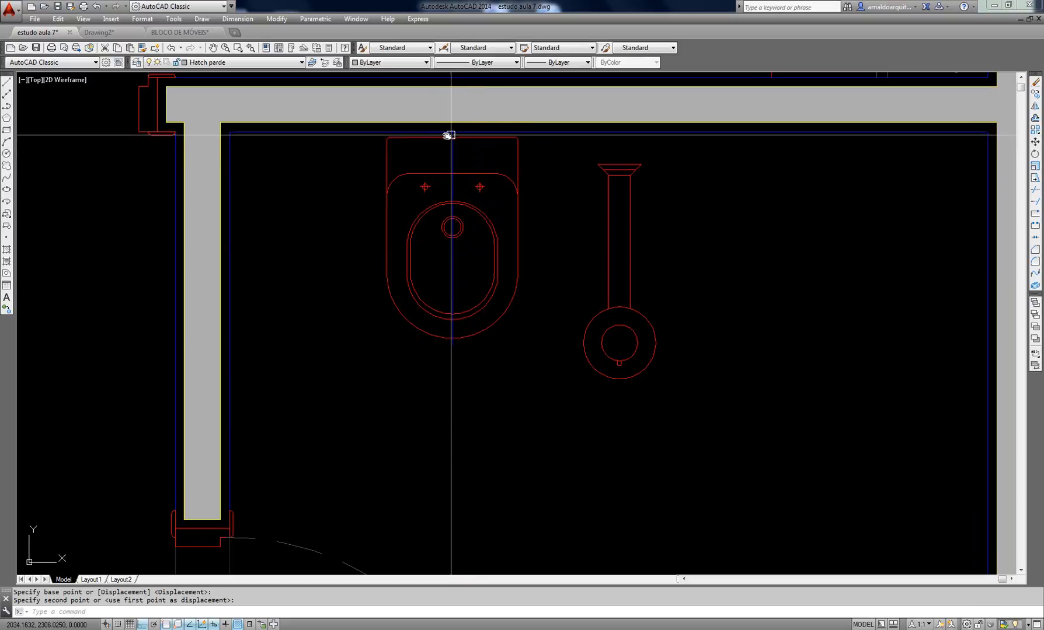
{"action": "middle_click_drag", "start_coordinate": [518, 254], "coordinate": [547, 272]}
{"action": "key", "text": "Escape"}
{"action": "key", "text": "Escape"}
Move the toilet straight down to leave a small gap between its tank and the upper wall
{"action": "type", "text": "m"}
{"action": "key", "text": "Return"}
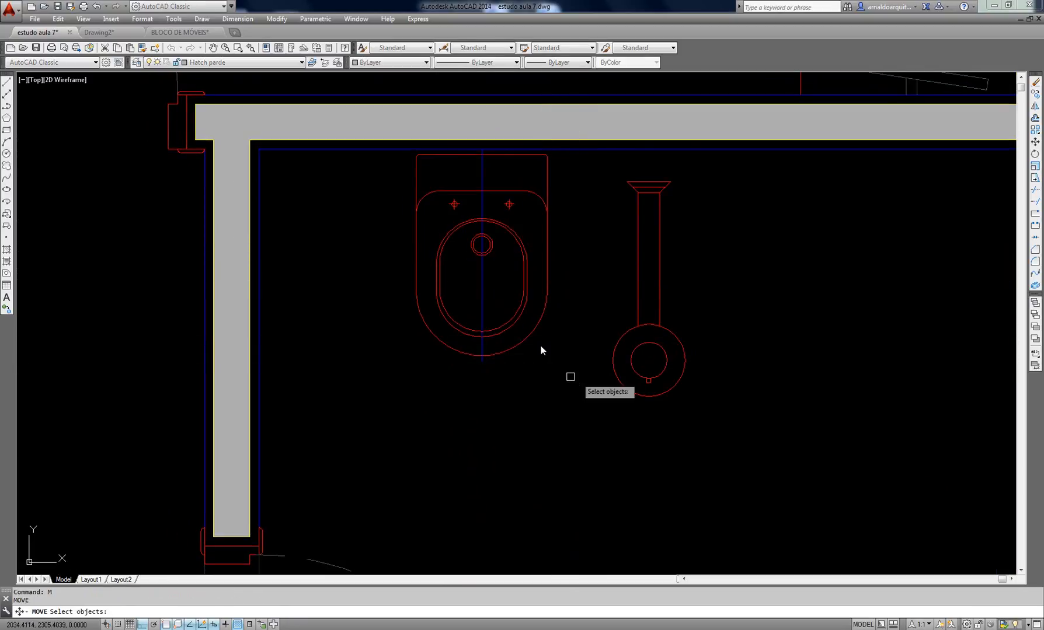
{"action": "left_click", "coordinate": [571, 377]}
{"action": "left_click", "coordinate": [509, 316]}
{"action": "key", "text": "Return"}
{"action": "left_click", "coordinate": [579, 273]}
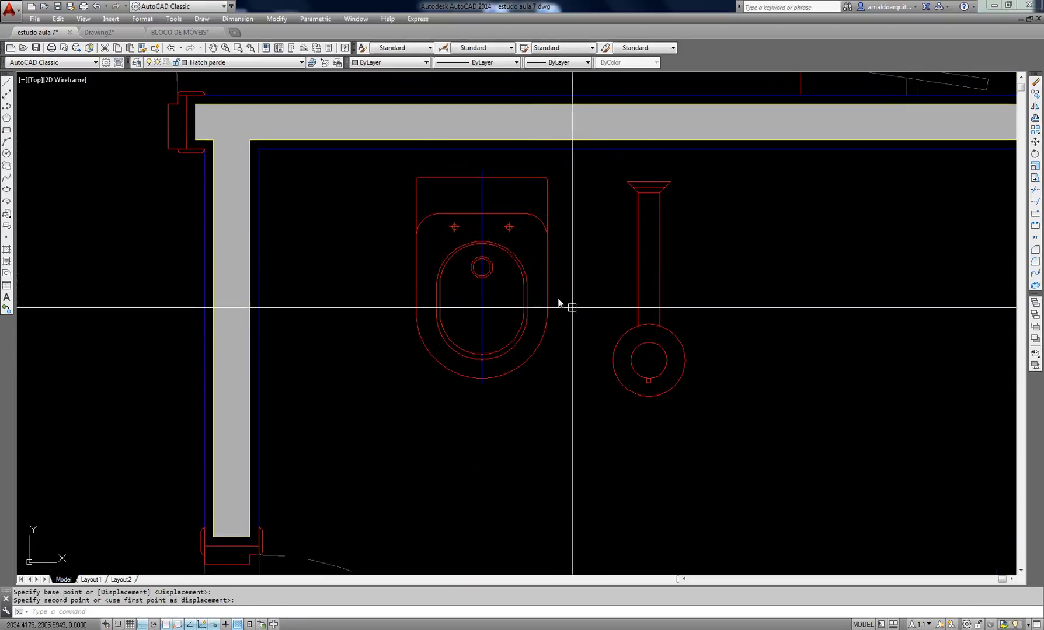
{"action": "key", "text": "Escape"}
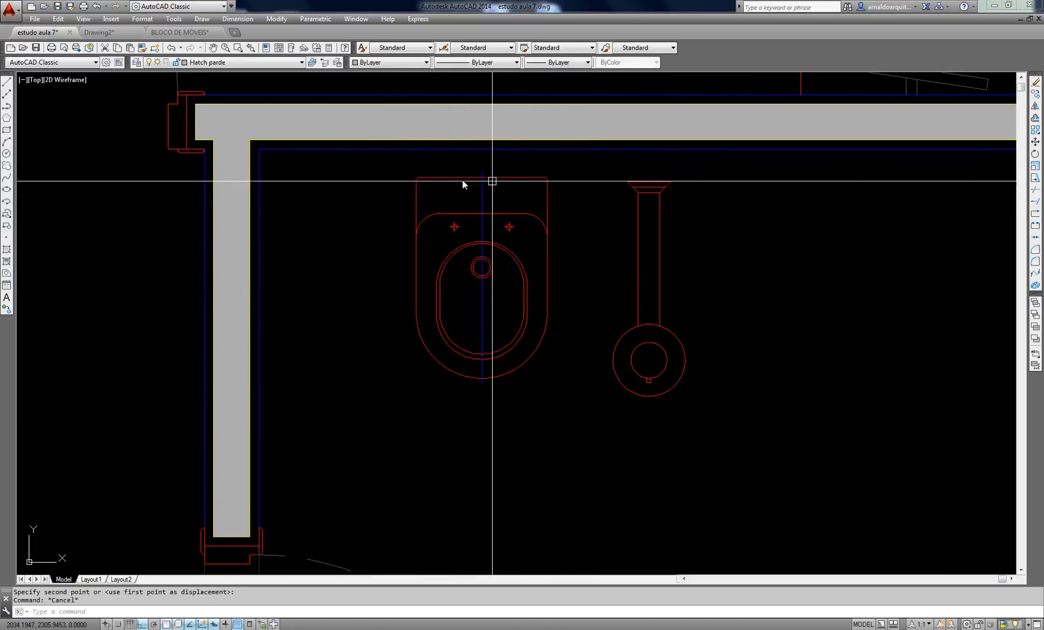
{"action": "middle_click_drag", "start_coordinate": [570, 226], "coordinate": [609, 226]}
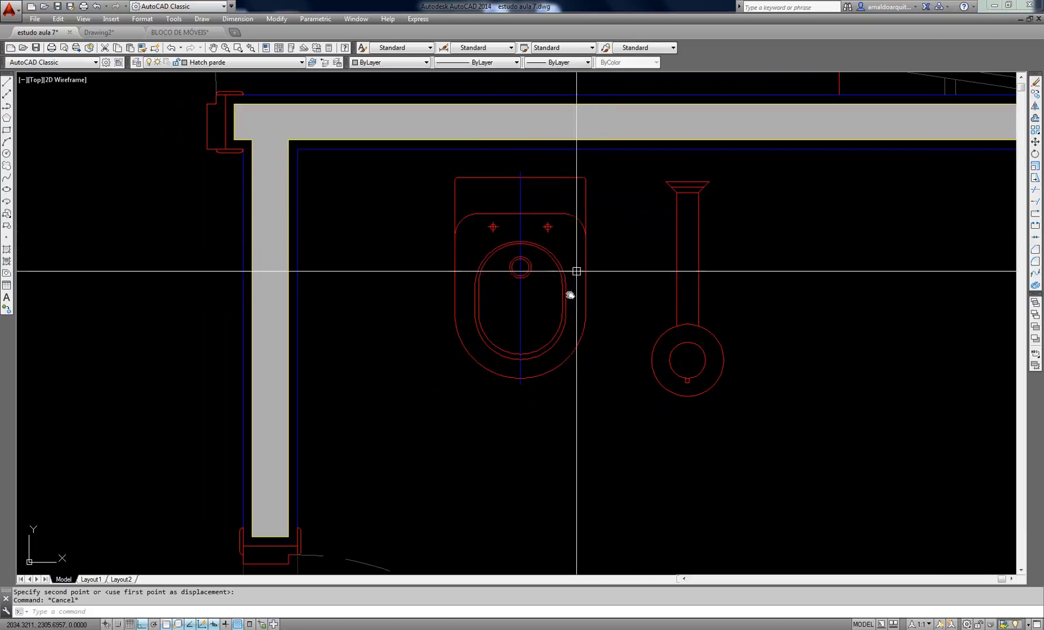
{"action": "left_click", "coordinate": [545, 304]}
{"action": "left_click", "coordinate": [517, 315]}
{"action": "key", "text": "Escape"}
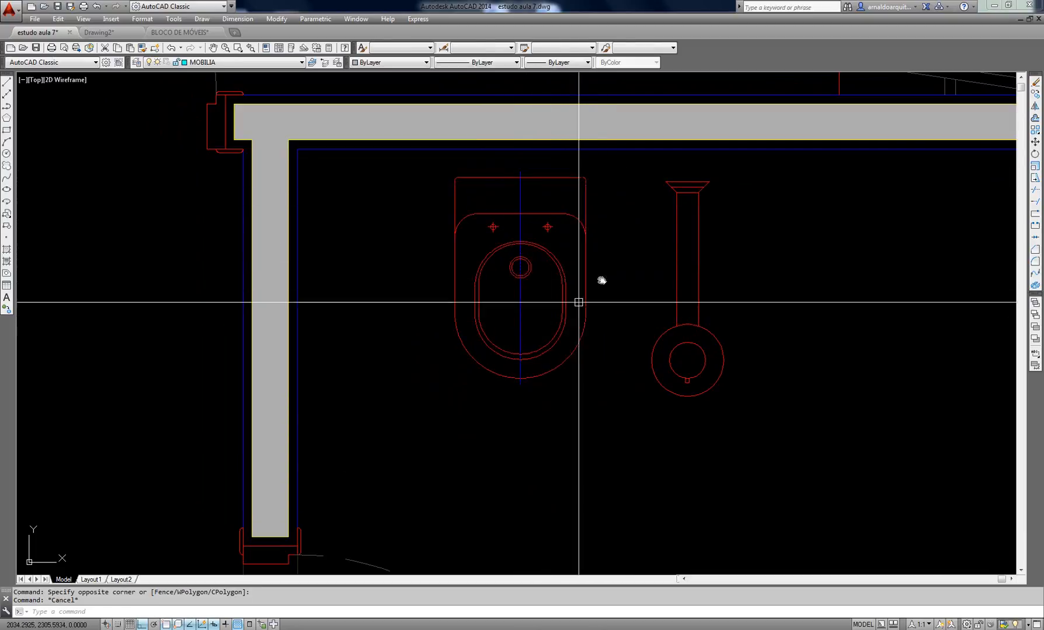
{"action": "middle_click_drag", "start_coordinate": [611, 274], "coordinate": [607, 290]}
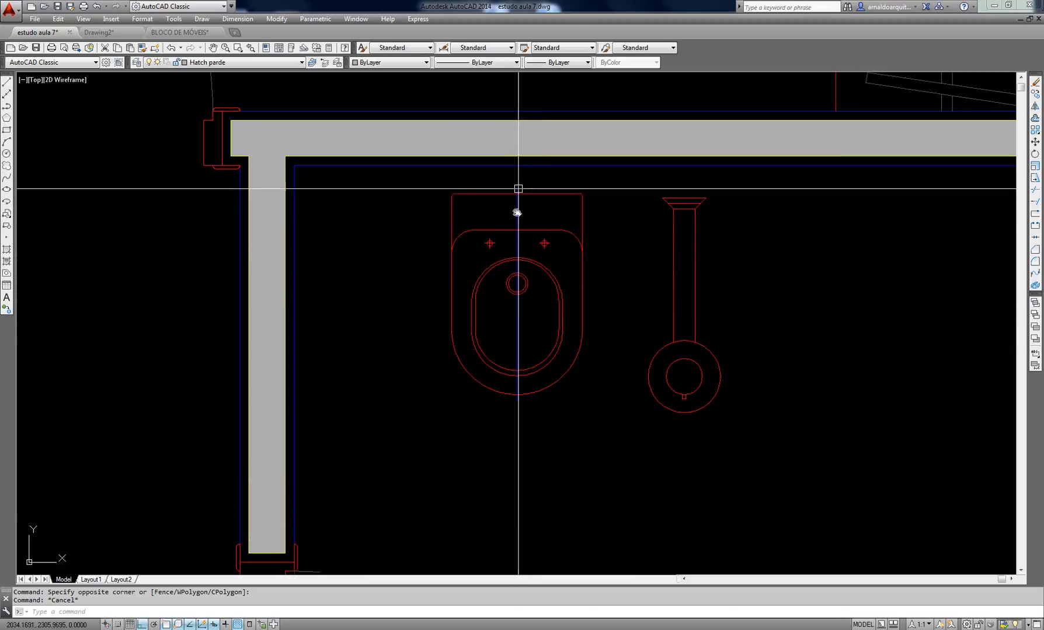
Select the vertical inner line of the bathroom's door-side wall
{"action": "left_click", "coordinate": [295, 381]}
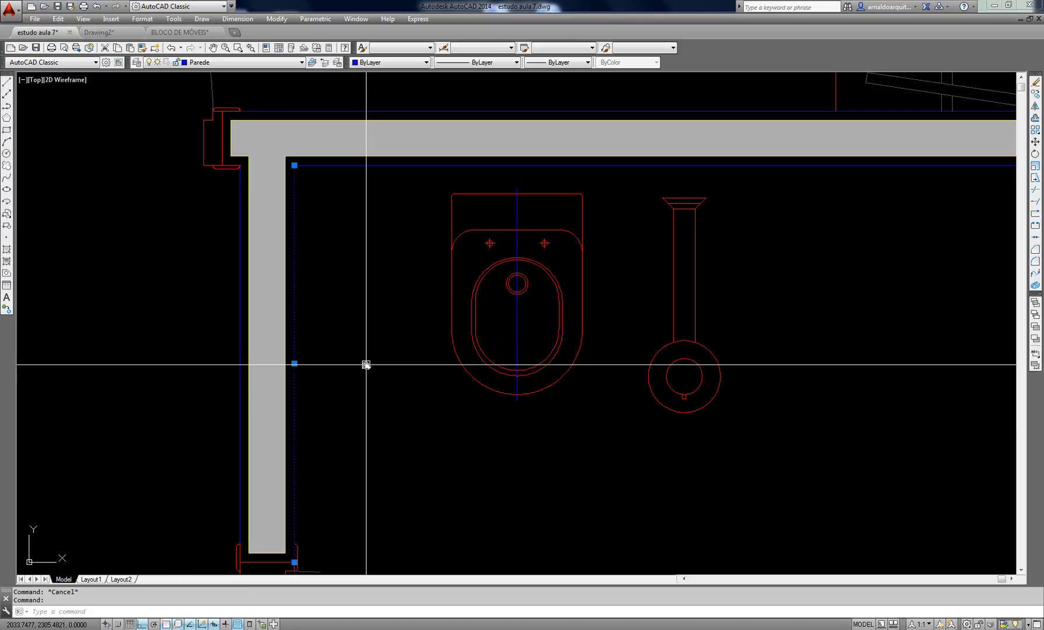
Offset the bathroom's left inner wall line 0.35 into the room as a guide for the toilet
{"action": "key", "text": "Return"}
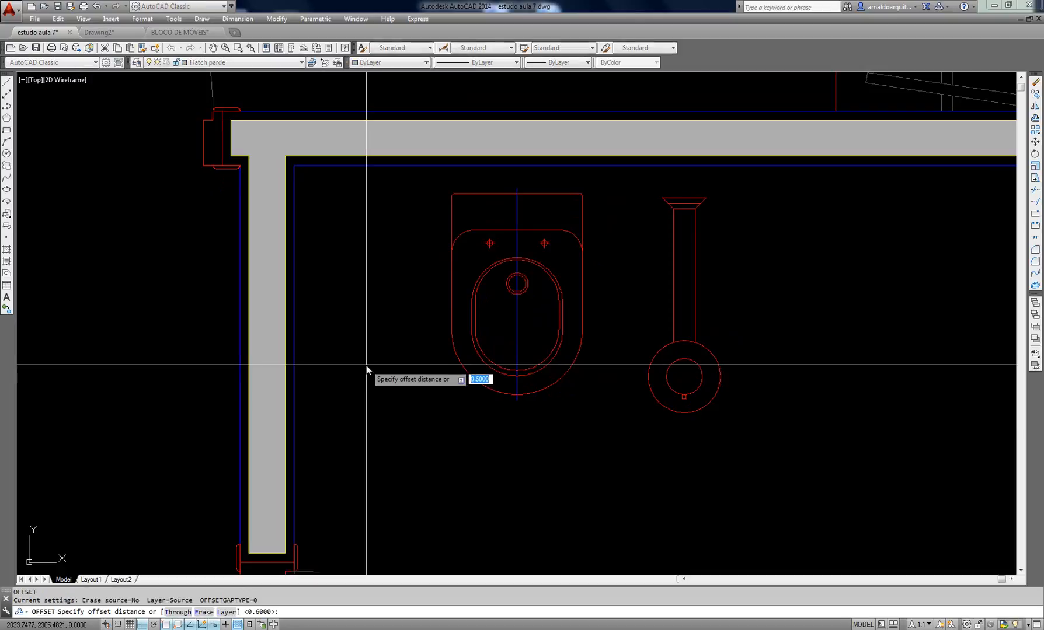
{"action": "type", "text": ".35"}
{"action": "key", "text": "Return"}
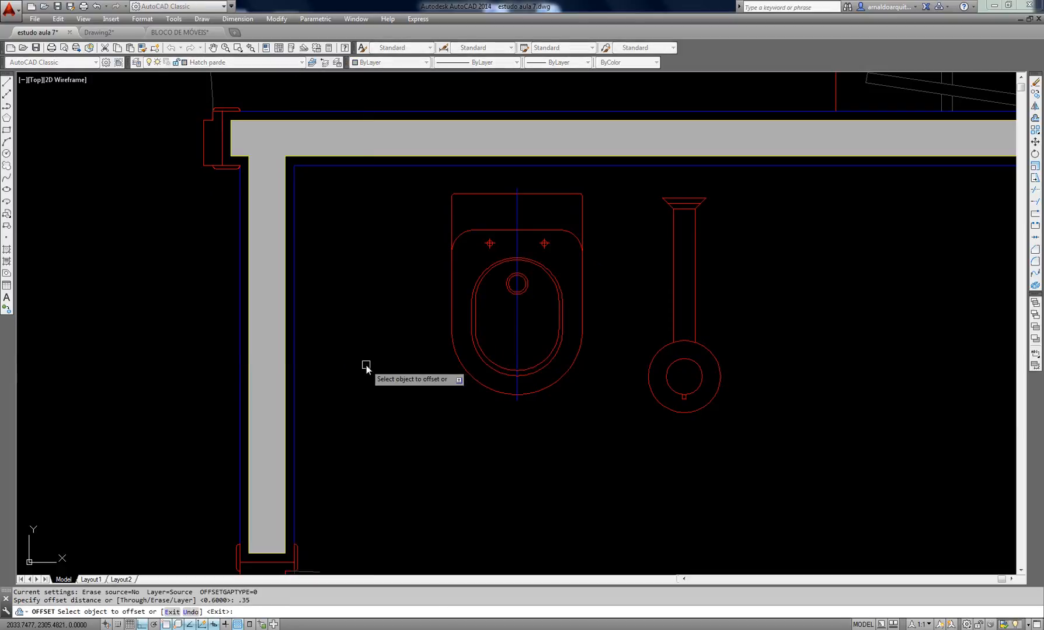
{"action": "left_click", "coordinate": [295, 301]}
{"action": "left_click", "coordinate": [345, 299]}
{"action": "key", "text": "Escape"}
{"action": "key", "text": "Escape"}
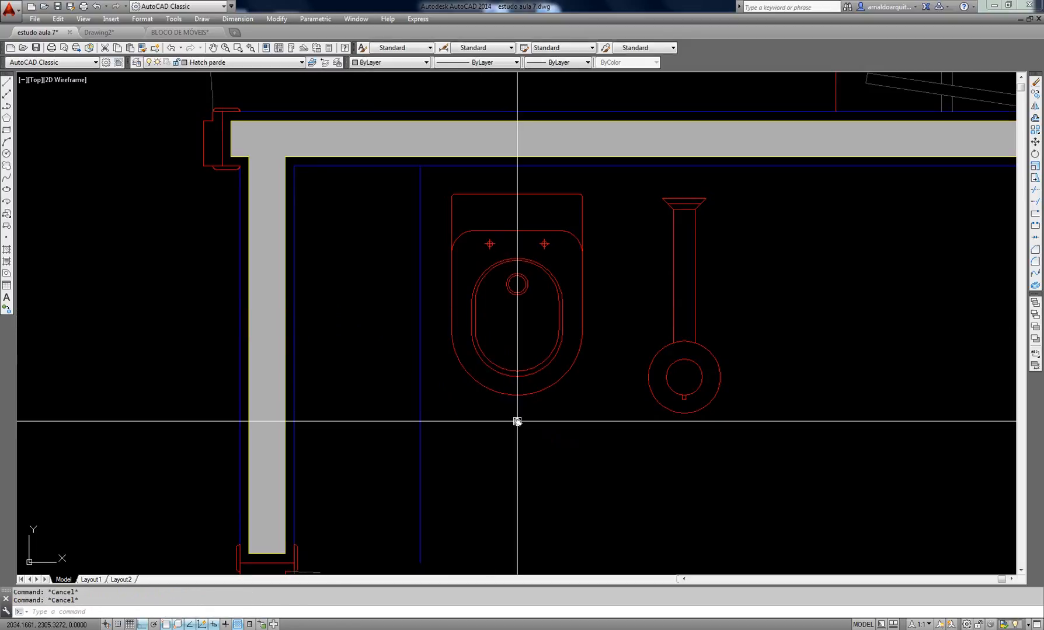
Move the toilet by the upper end of its centre line to the guide's upper end on the wall
{"action": "middle_click_drag", "start_coordinate": [563, 323], "coordinate": [563, 325]}
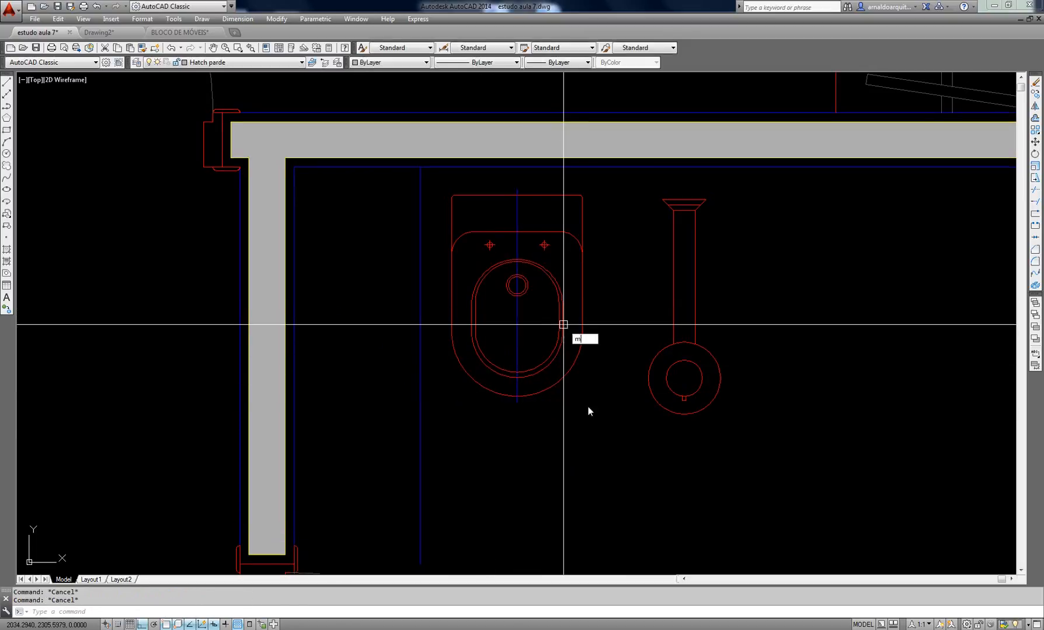
{"action": "type", "text": "m"}
{"action": "key", "text": "Return"}
{"action": "left_click", "coordinate": [542, 365]}
{"action": "key", "text": "Return"}
{"action": "left_click", "coordinate": [517, 195]}
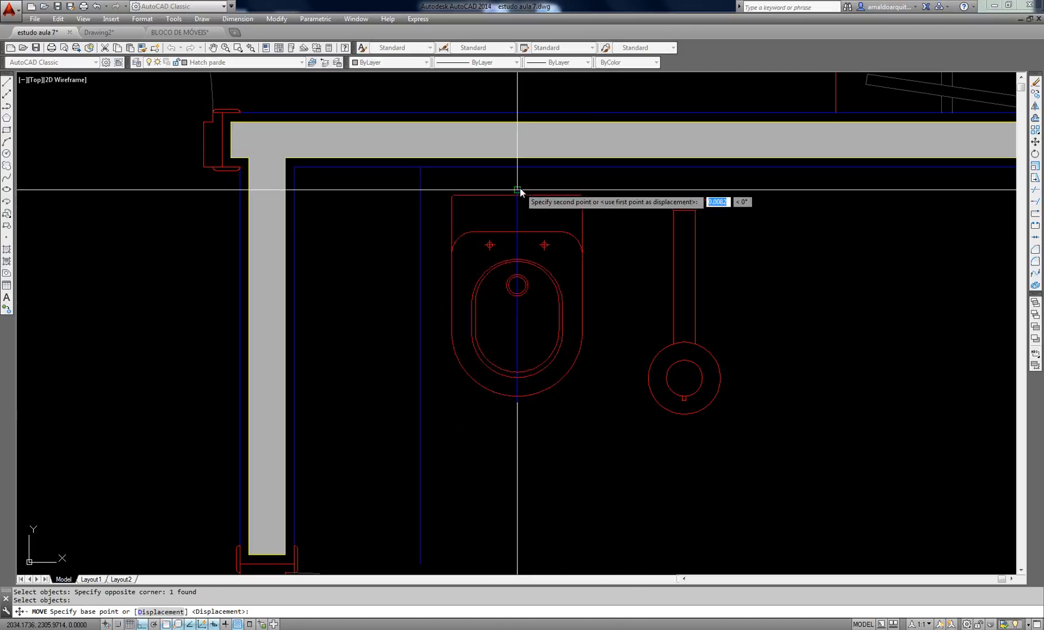
{"action": "left_click", "coordinate": [419, 166]}
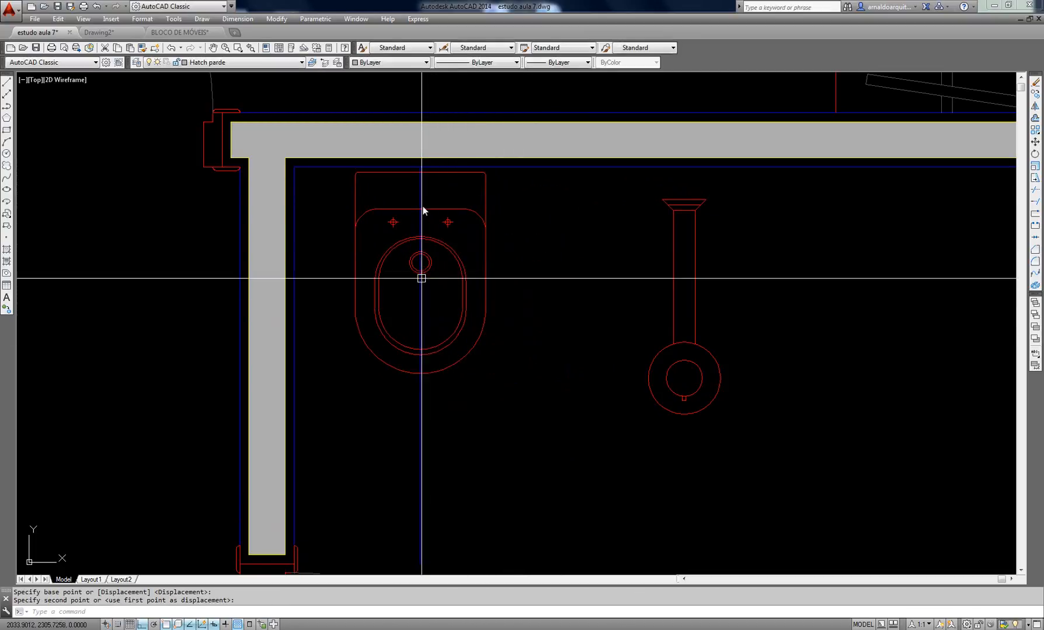
Erase the vertical guide line running through the toilet
{"action": "mouse_move", "coordinate": [443, 400]}
{"action": "middle_mouse_down"}
{"action": "mouse_move", "coordinate": [449, 325]}
{"action": "mouse_move", "coordinate": [496, 389]}
{"action": "mouse_move", "coordinate": [547, 359]}
{"action": "middle_mouse_up"}
{"action": "left_click", "coordinate": [455, 424]}
{"action": "left_click", "coordinate": [416, 454]}
{"action": "type", "text": "e"}
{"action": "key", "text": "Return"}
{"action": "key", "text": "Escape"}
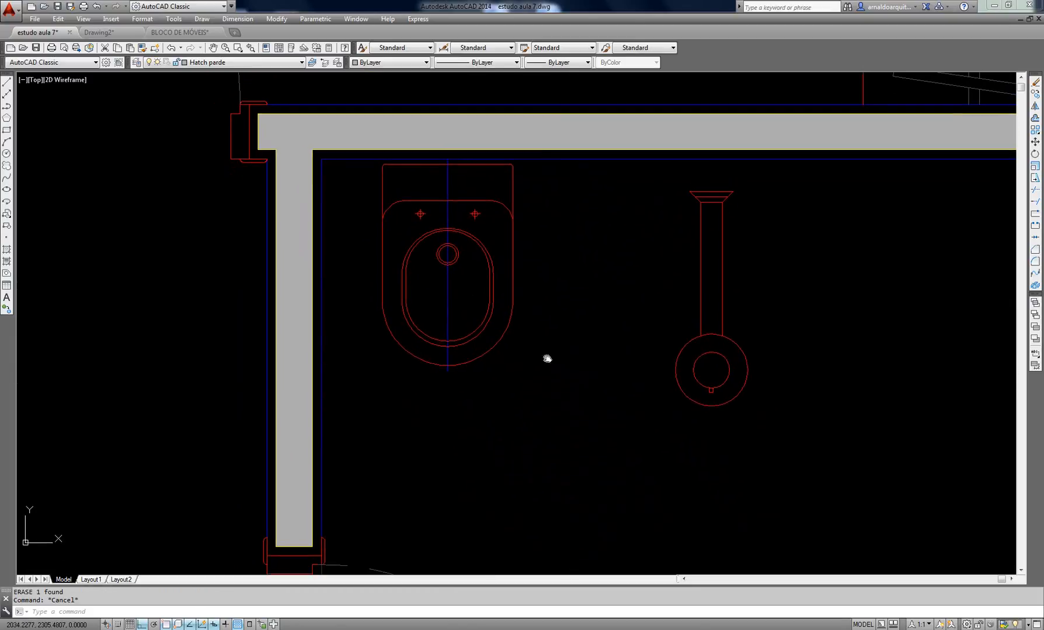
Try moving the toilet horizontally to the left, closer to the side wall
{"action": "left_click", "coordinate": [444, 291]}
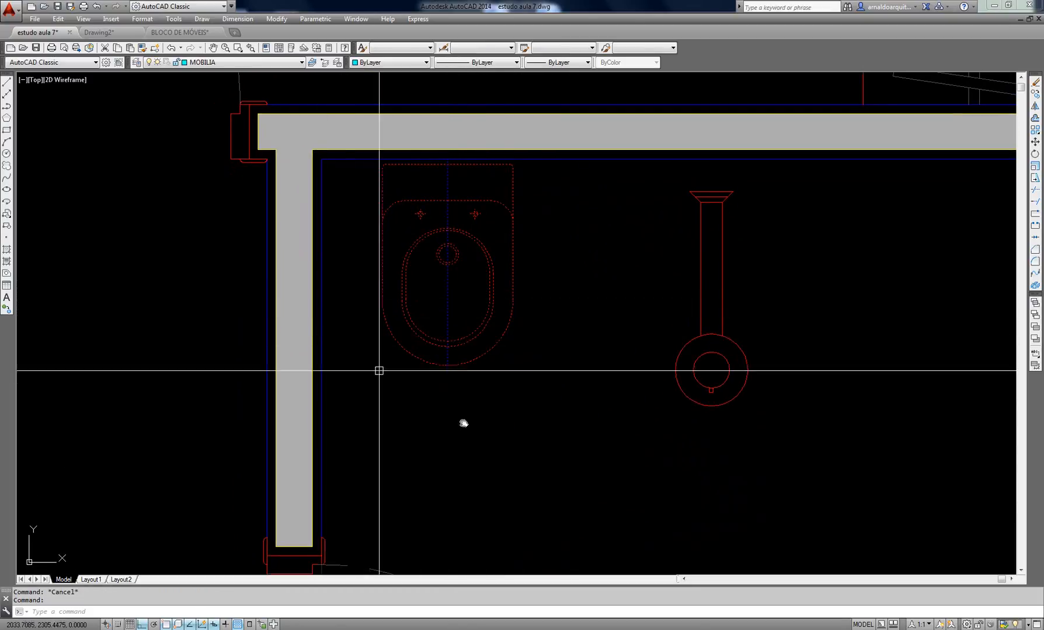
{"action": "middle_click_drag", "start_coordinate": [487, 414], "coordinate": [482, 414]}
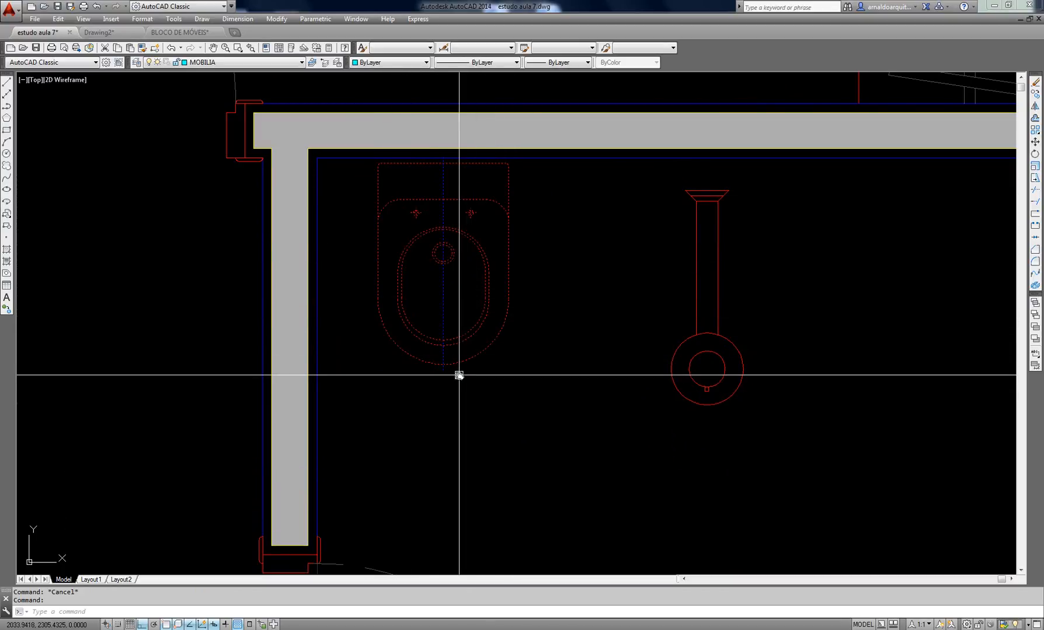
{"action": "key", "text": "Escape"}
{"action": "key", "text": "Return"}
{"action": "left_click", "coordinate": [591, 444]}
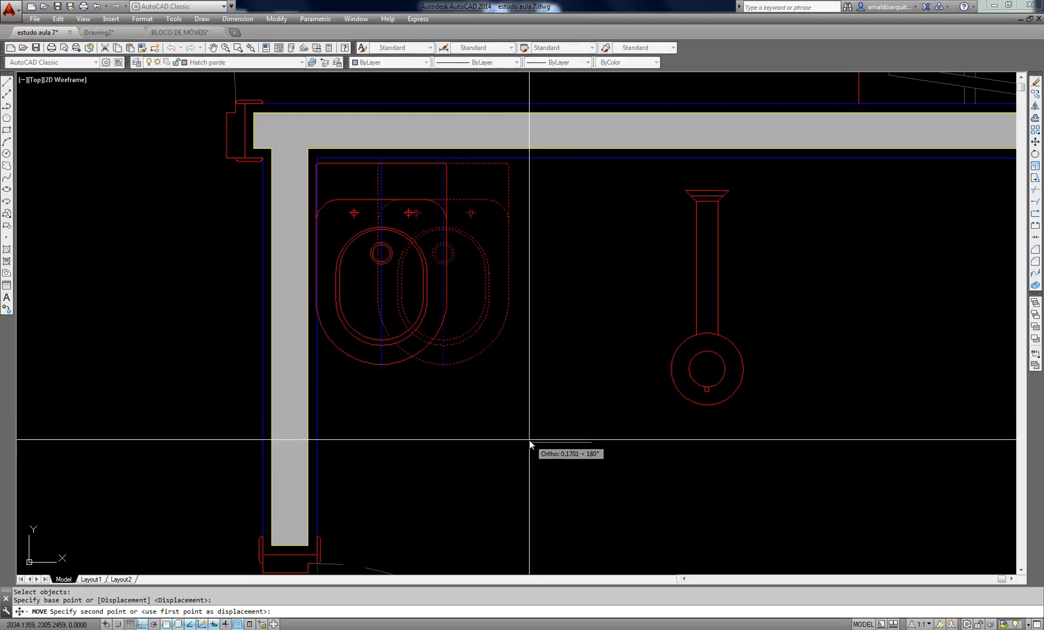
{"action": "left_click", "coordinate": [535, 444]}
{"action": "key", "text": "Return"}
{"action": "key", "text": "Escape"}
{"action": "middle_click_drag", "start_coordinate": [501, 401], "coordinate": [503, 377]}
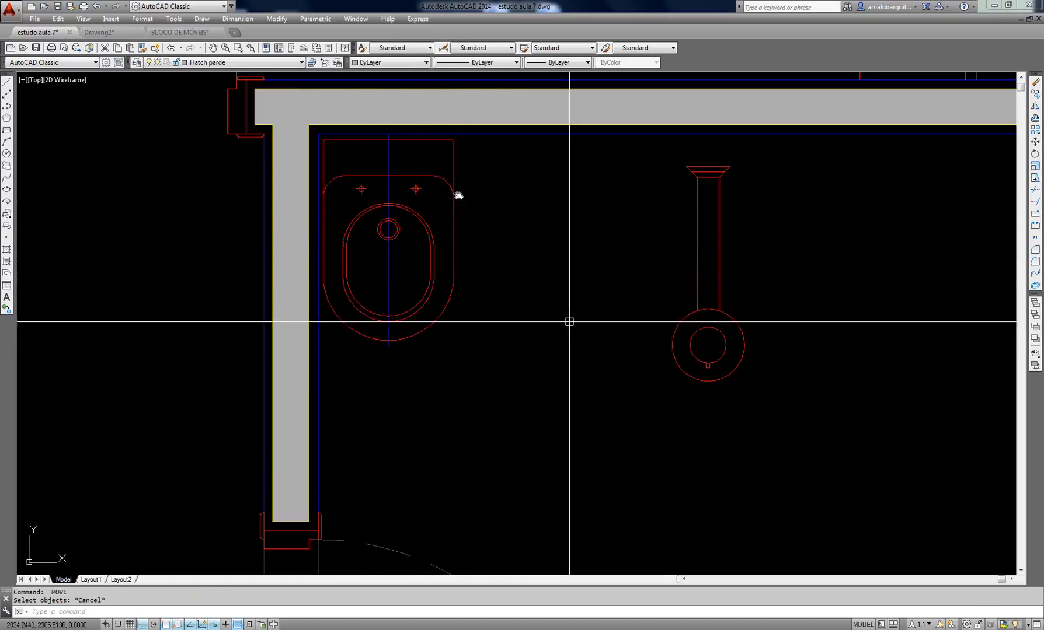
Undo the last move of the toilet
{"action": "middle_click_drag", "start_coordinate": [487, 254], "coordinate": [505, 282]}
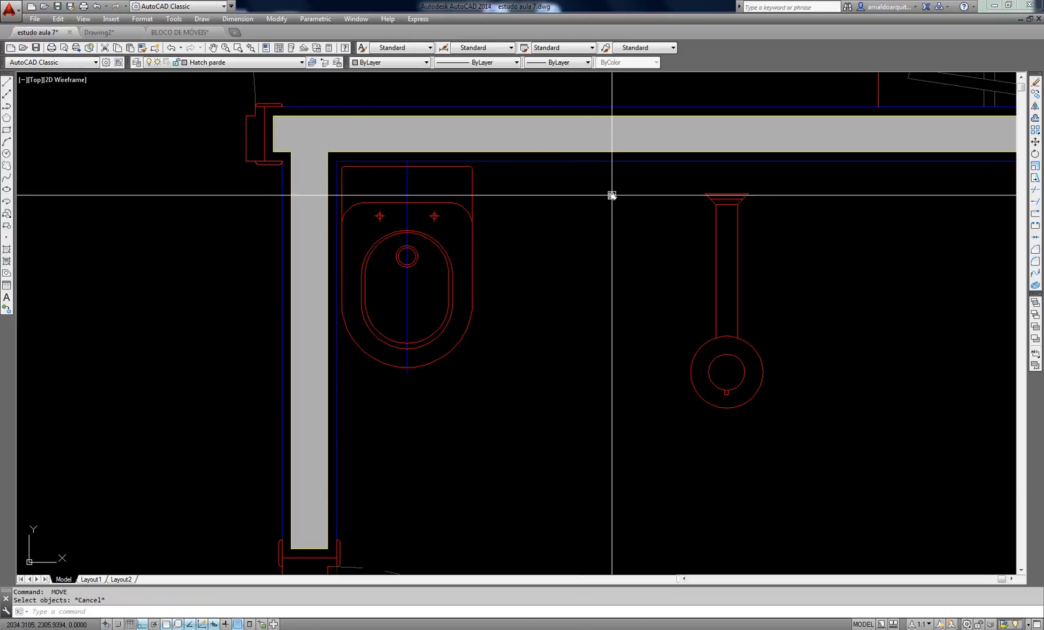
{"action": "key", "text": "Escape"}
{"action": "key", "text": "Escape"}
{"action": "middle_click_drag", "start_coordinate": [541, 270], "coordinate": [543, 267]}
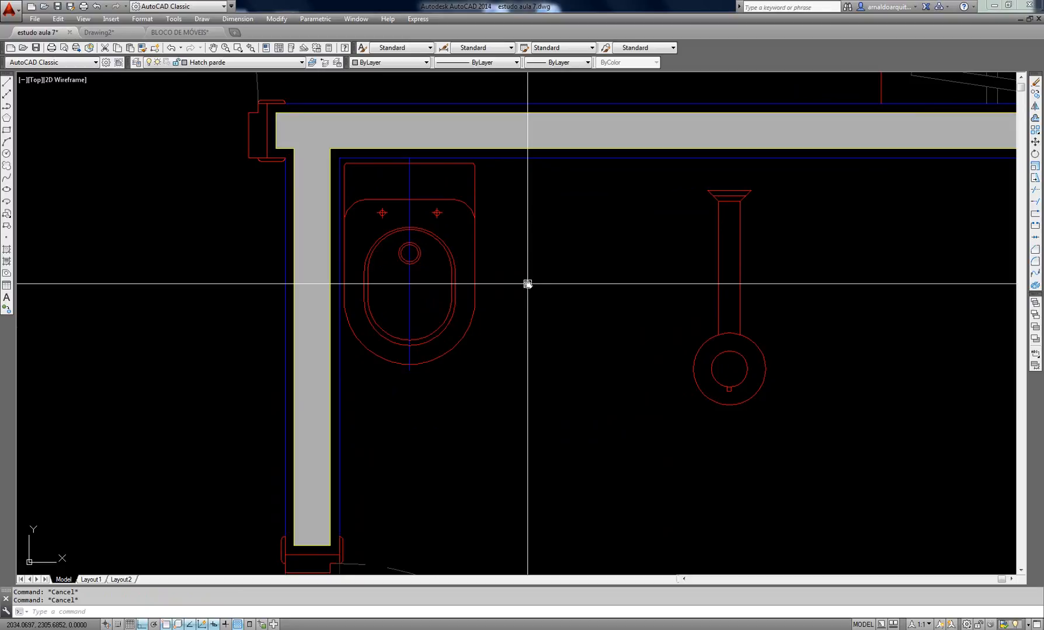
{"action": "type", "text": "u"}
{"action": "key", "text": "Return"}
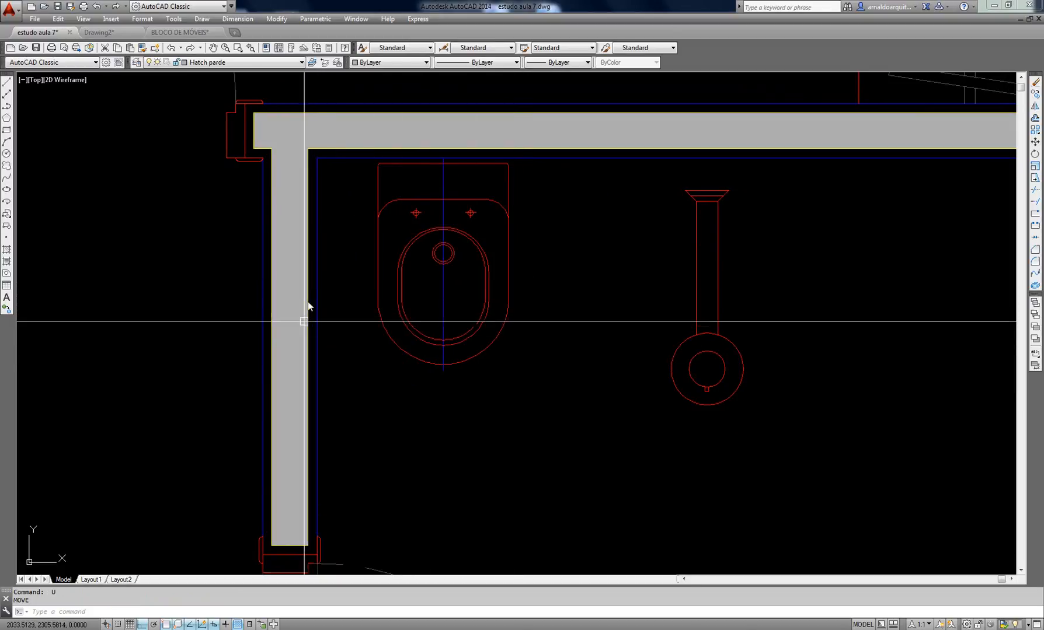
{"action": "left_click", "coordinate": [314, 256]}
{"action": "left_click", "coordinate": [441, 283]}
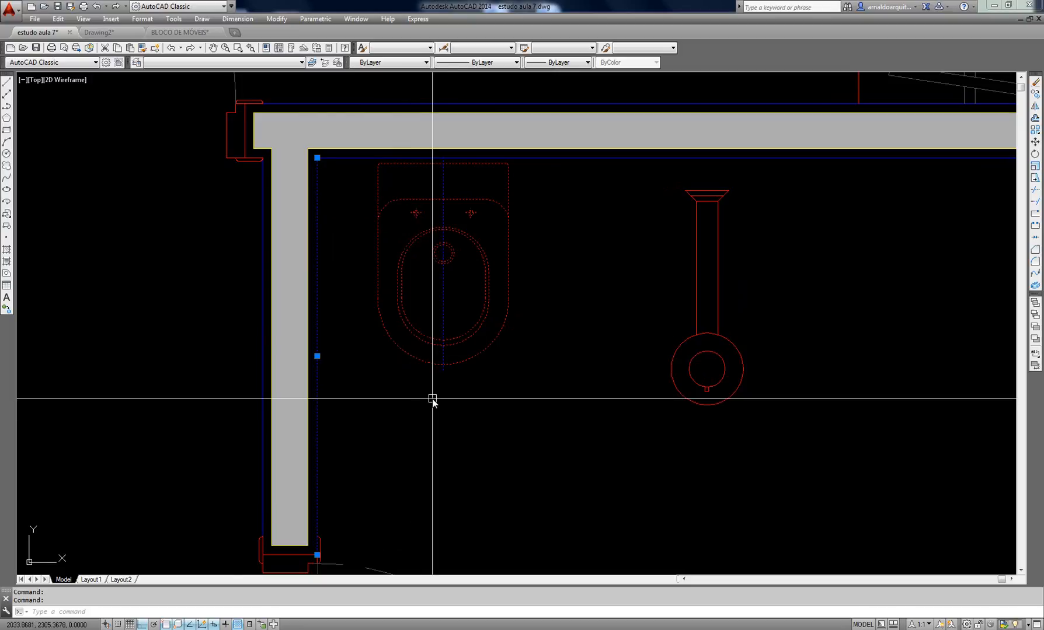
{"action": "scroll", "coordinate": [432, 399], "scroll_direction": "down", "scroll_amount": 5}
{"action": "scroll", "coordinate": [498, 384], "scroll_direction": "up", "scroll_amount": 3}
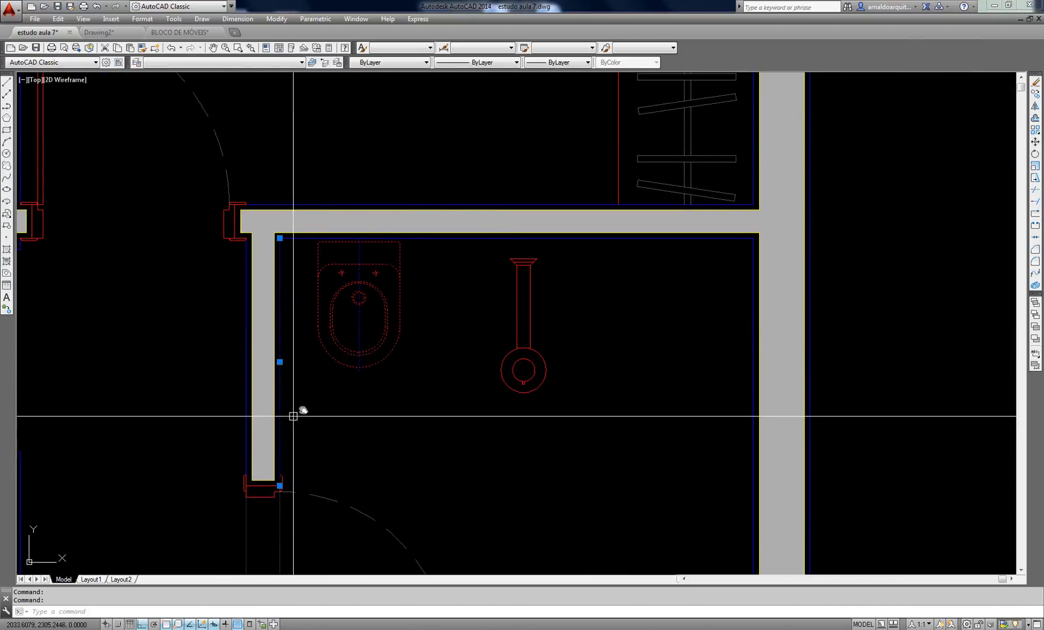
{"action": "middle_click_drag", "start_coordinate": [330, 393], "coordinate": [345, 377]}
{"action": "key", "text": "Escape"}
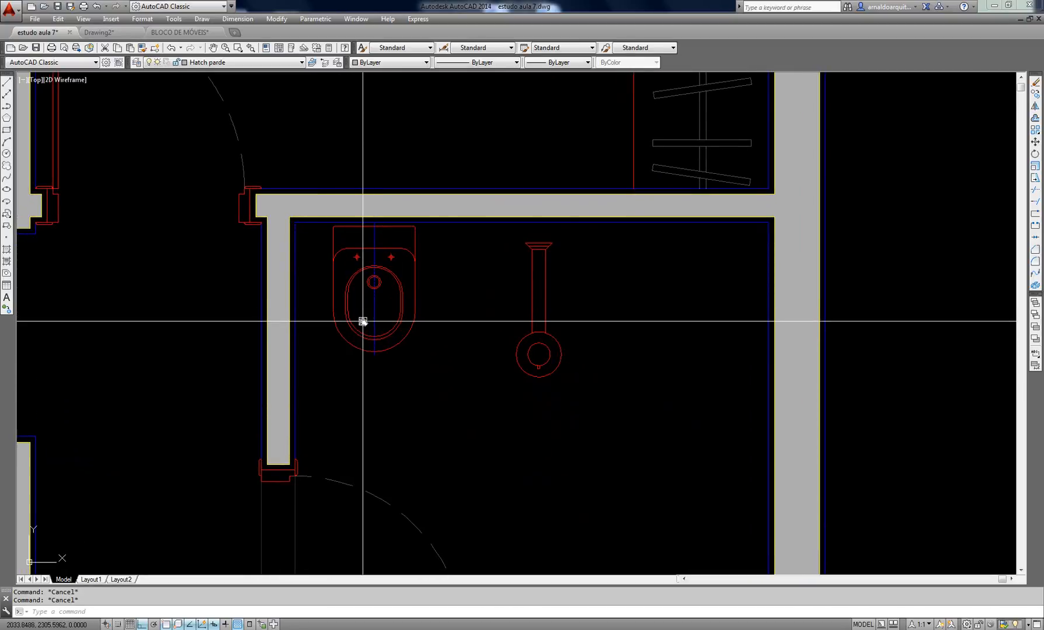
Move the toilet horizontally to the right, away from the side wall, over the shower fixture
{"action": "key", "text": "Return"}
{"action": "type", "text": "m"}
{"action": "key", "text": "Return"}
{"action": "left_click", "coordinate": [410, 309]}
{"action": "left_click", "coordinate": [345, 424]}
{"action": "key", "text": "Return"}
{"action": "left_click", "coordinate": [396, 412]}
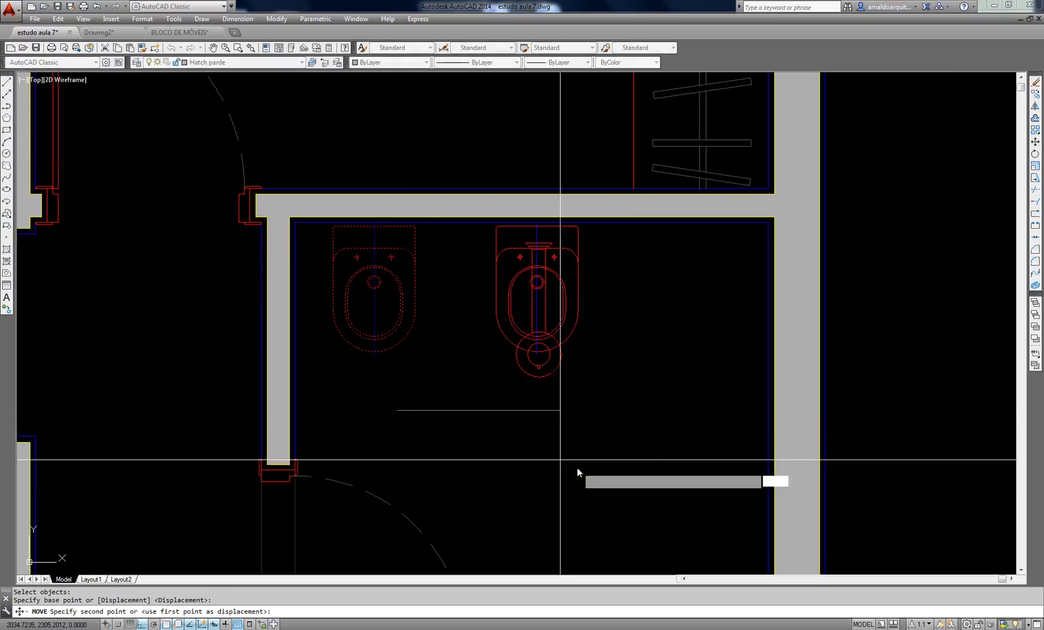
{"action": "left_click", "coordinate": [575, 459]}
{"action": "key", "text": "Return"}
{"action": "key", "text": "Escape"}
{"action": "key", "text": "Escape"}
{"action": "key", "text": "Escape"}
Offset the bathroom's left inner wall line 0.4 into the room as a guide for the toilet
{"action": "middle_click_drag", "start_coordinate": [367, 351], "coordinate": [492, 369]}
{"action": "type", "text": "o"}
{"action": "key", "text": "Return"}
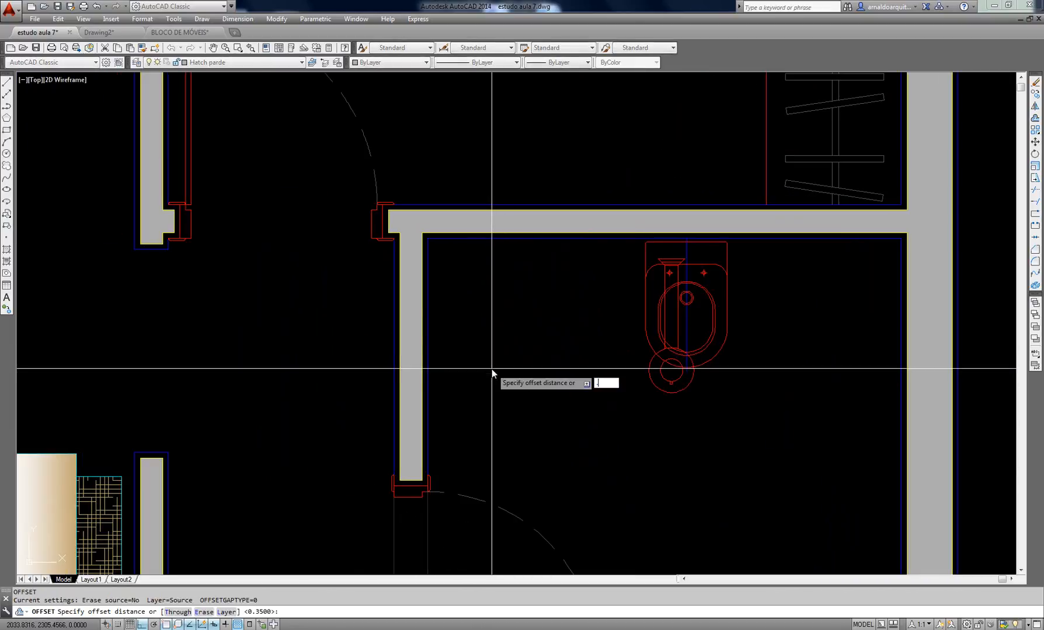
{"action": "type", "text": ".4"}
{"action": "key", "text": "Return"}
{"action": "left_click", "coordinate": [430, 308]}
{"action": "left_click", "coordinate": [557, 350]}
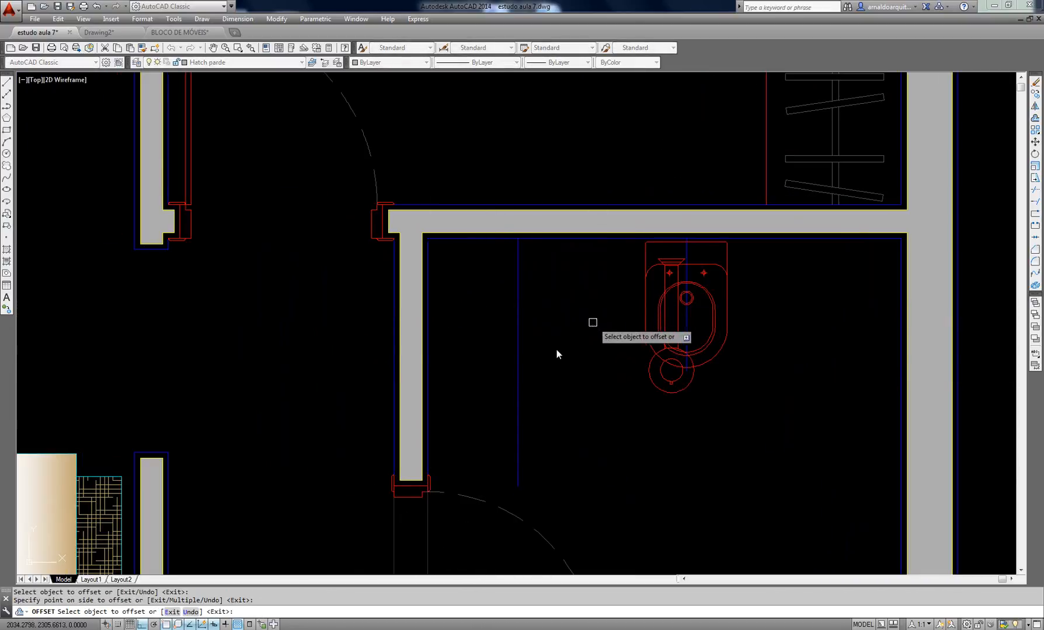
{"action": "key", "text": "Escape"}
Move the toilet by its centre line's upper end onto the upper end of the 0.4 guide line
{"action": "middle_click_drag", "start_coordinate": [585, 345], "coordinate": [564, 341]}
{"action": "type", "text": "m"}
{"action": "key", "text": "Return"}
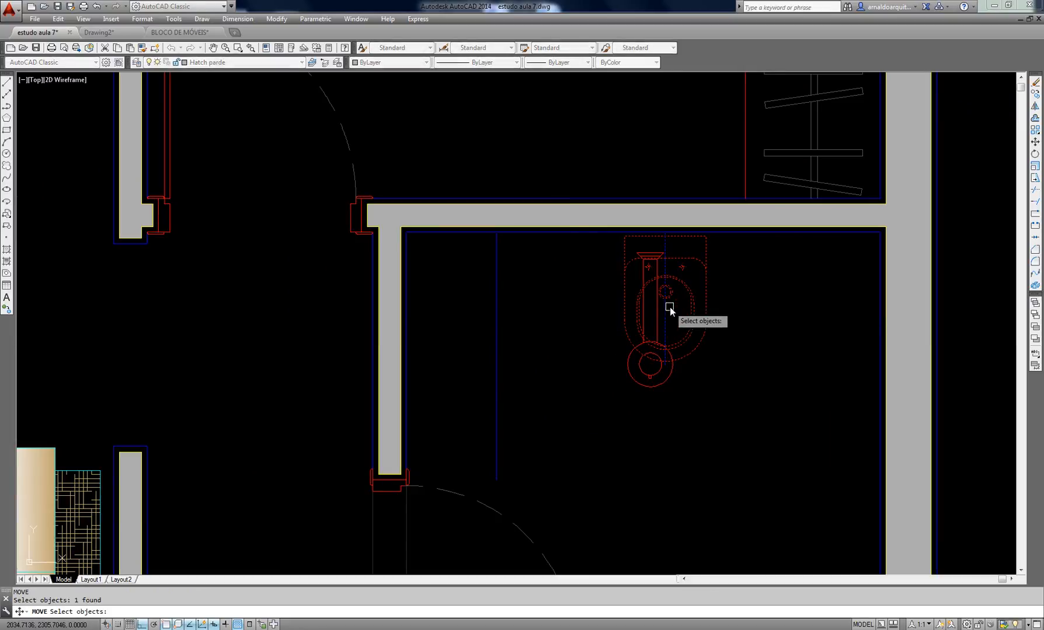
{"action": "key", "text": "Return"}
{"action": "scroll", "coordinate": [671, 249], "scroll_direction": "up", "scroll_amount": 2}
{"action": "left_click", "coordinate": [664, 225]}
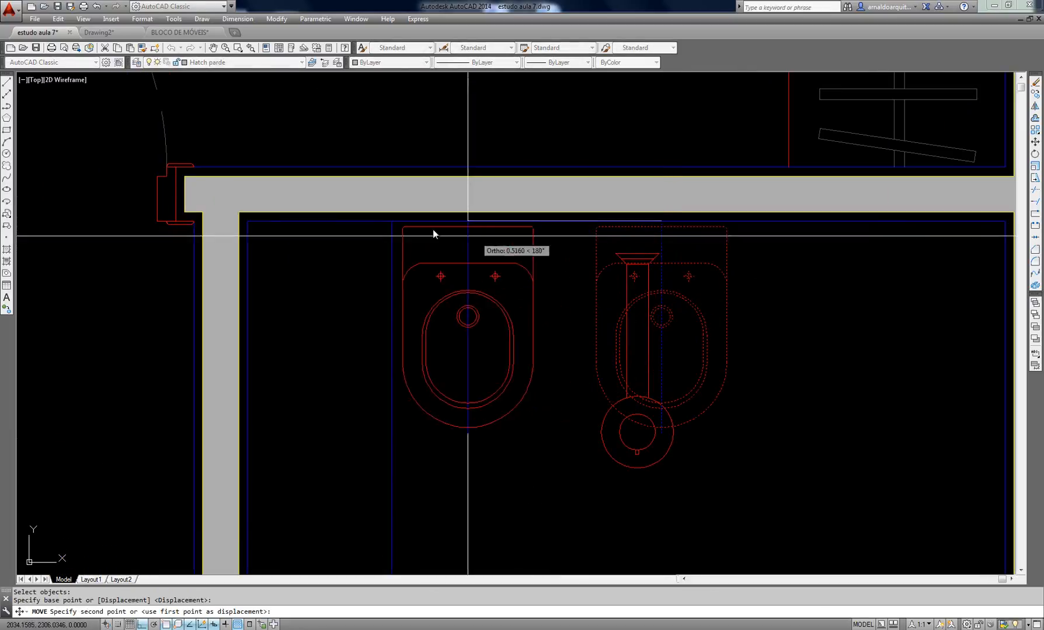
{"action": "left_click", "coordinate": [390, 225]}
{"action": "key", "text": "Escape"}
Erase the vertical guide line that passes through the repositioned toilet
{"action": "middle_click_drag", "start_coordinate": [436, 370], "coordinate": [471, 273]}
{"action": "left_click", "coordinate": [477, 426]}
{"action": "left_click", "coordinate": [383, 446]}
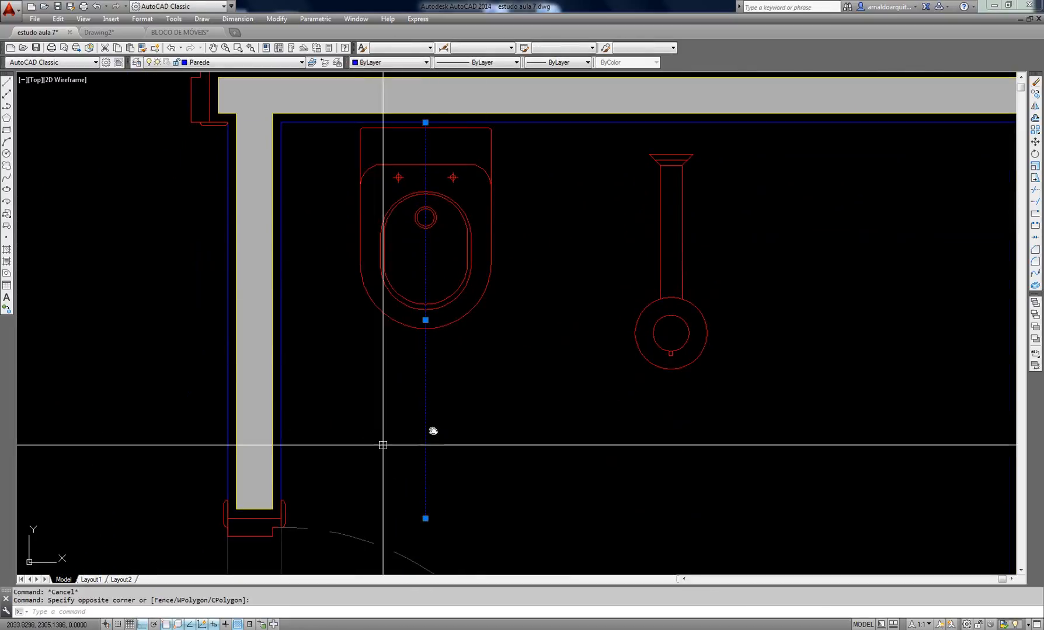
{"action": "scroll", "coordinate": [383, 445], "scroll_direction": "down", "scroll_amount": 3}
{"action": "key", "text": "Delete"}
{"action": "key", "text": "Escape"}
{"action": "scroll", "coordinate": [506, 401], "scroll_direction": "up", "scroll_amount": 3}
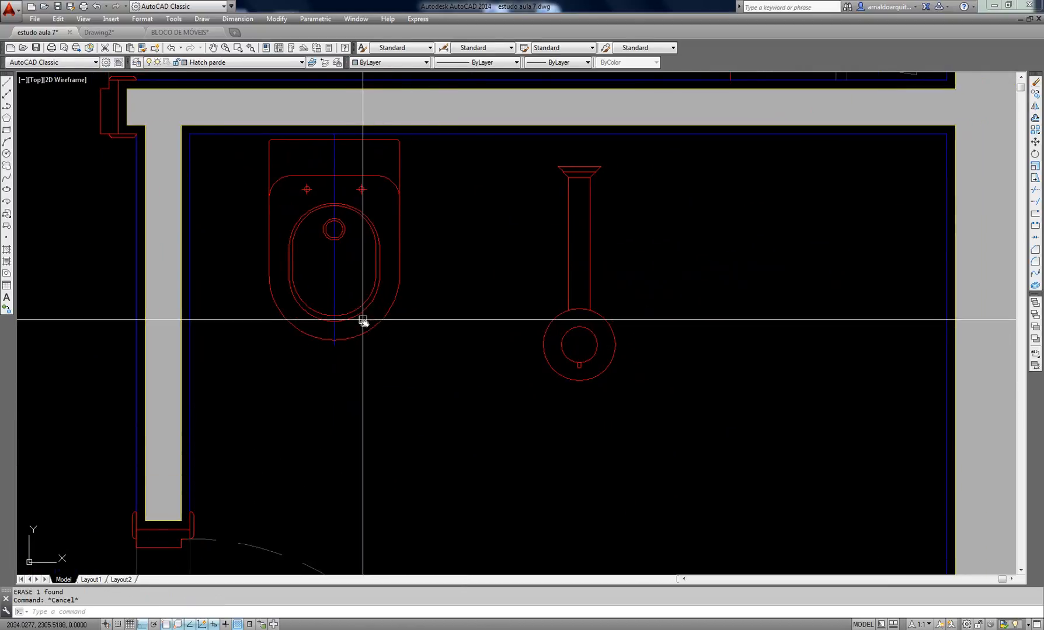
Try moving the toilet horizontally toward the shower fixture, farther from the side wall
{"action": "middle_click_drag", "start_coordinate": [363, 320], "coordinate": [370, 352]}
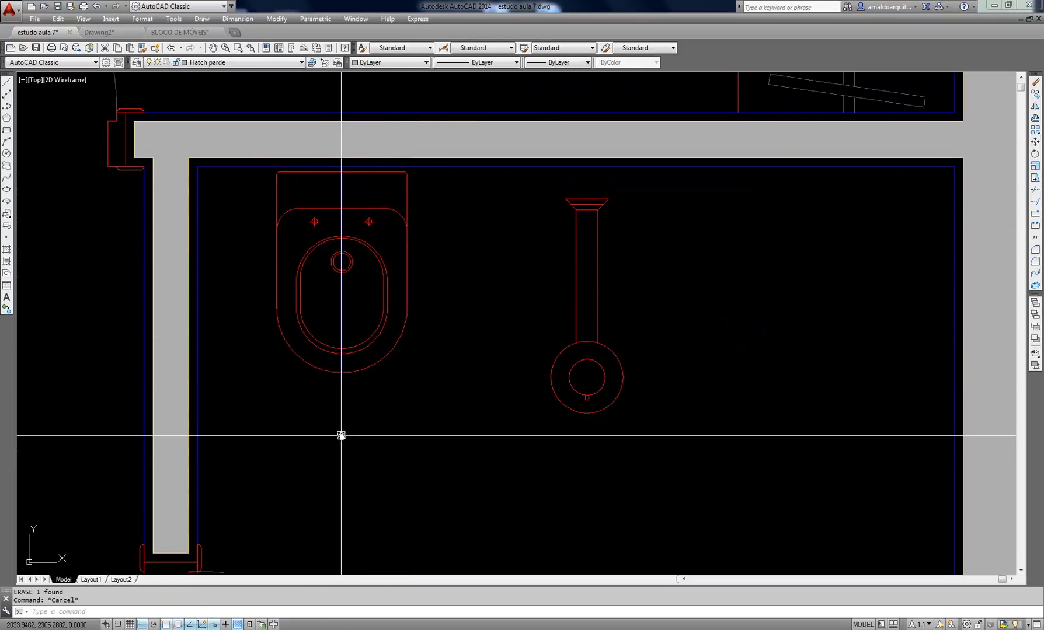
{"action": "middle_click_drag", "start_coordinate": [388, 377], "coordinate": [407, 388]}
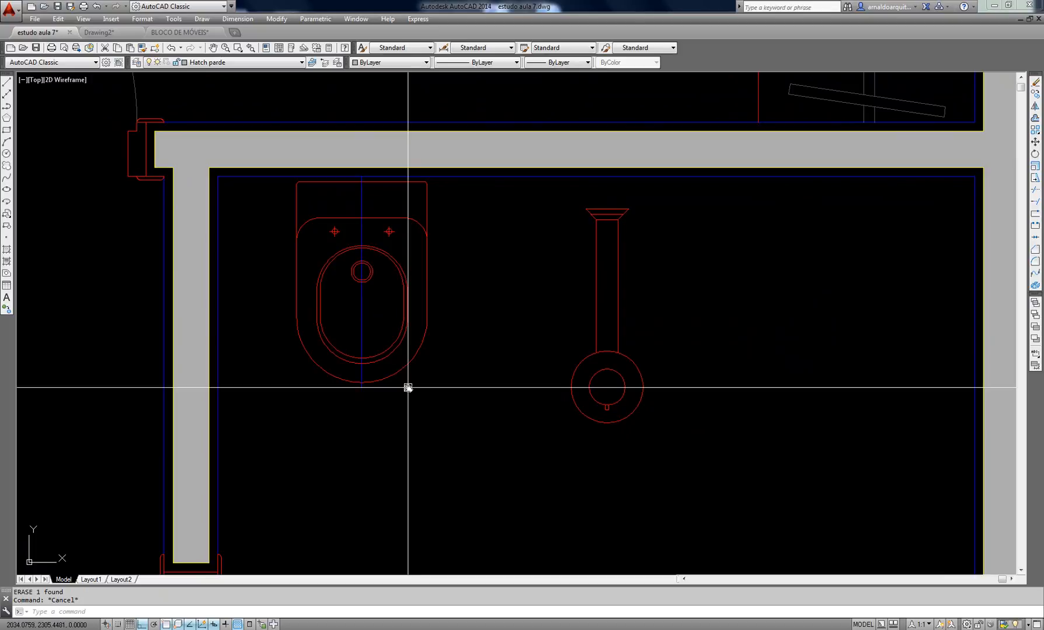
{"action": "left_click", "coordinate": [370, 350]}
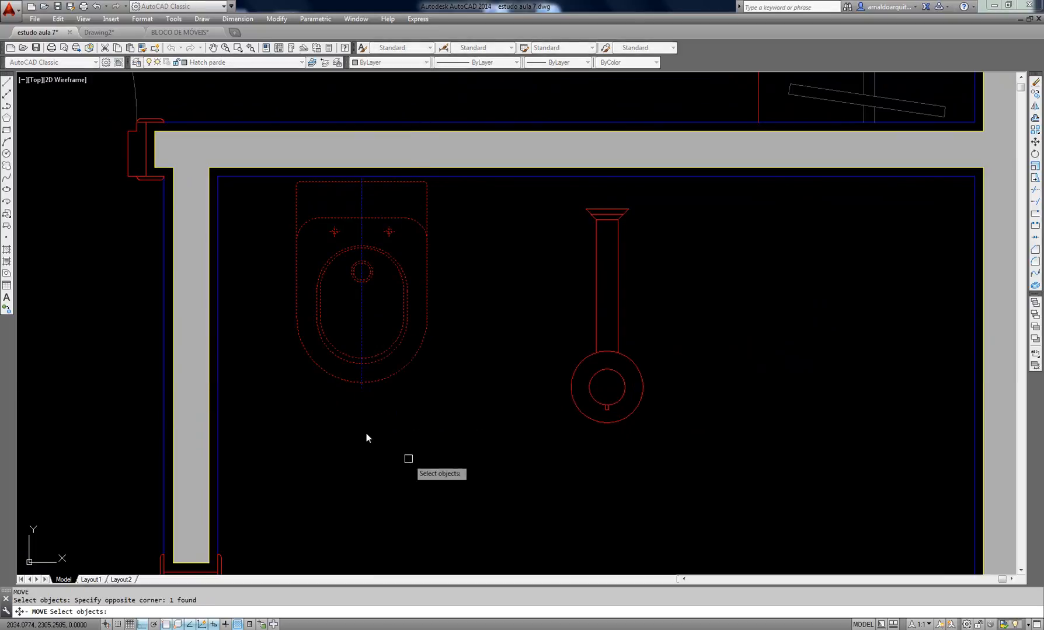
{"action": "key", "text": "Return"}
{"action": "left_click", "coordinate": [366, 433]}
{"action": "key", "text": "Escape"}
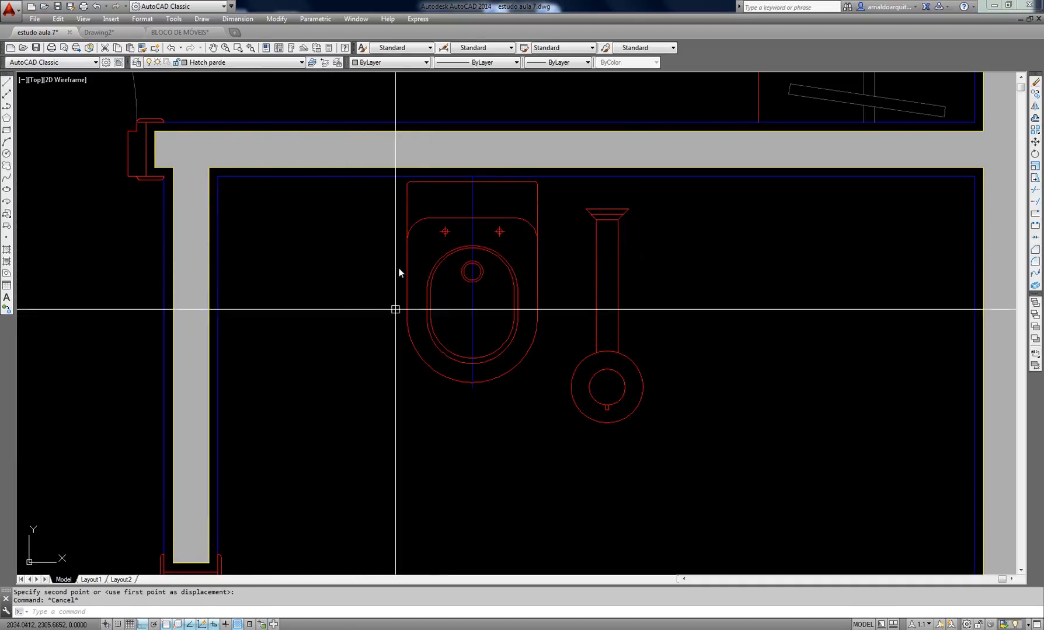
Undo the toilet's move toward the shower fixture
{"action": "type", "text": "u"}
{"action": "key", "text": "Return"}
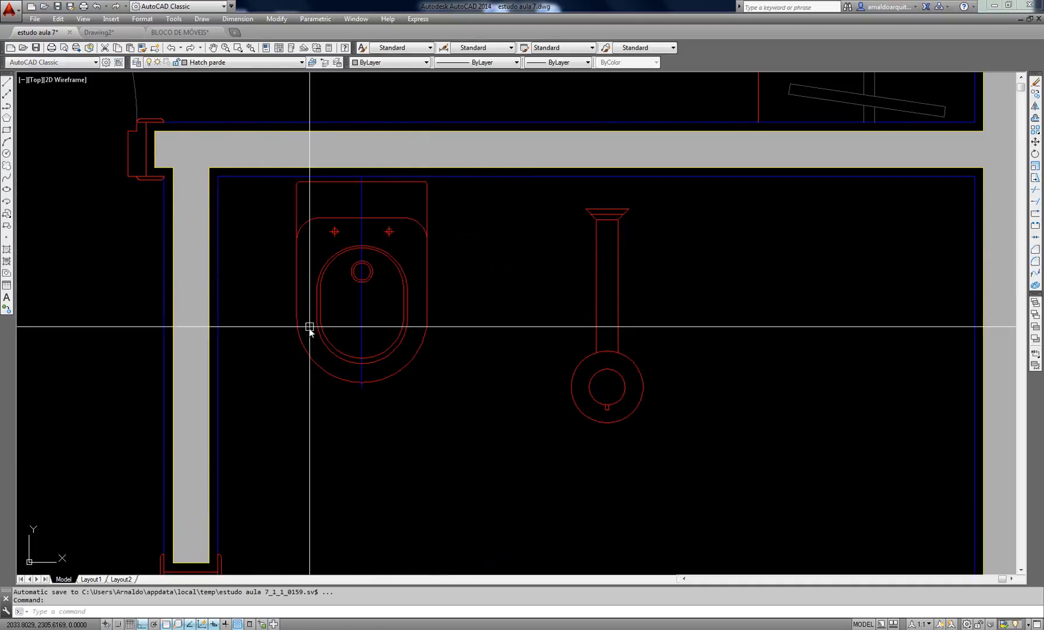
{"action": "key", "text": "Escape"}
{"action": "middle_click_drag", "start_coordinate": [436, 354], "coordinate": [307, 350]}
{"action": "scroll", "coordinate": [447, 332], "scroll_direction": "down", "scroll_amount": 1}
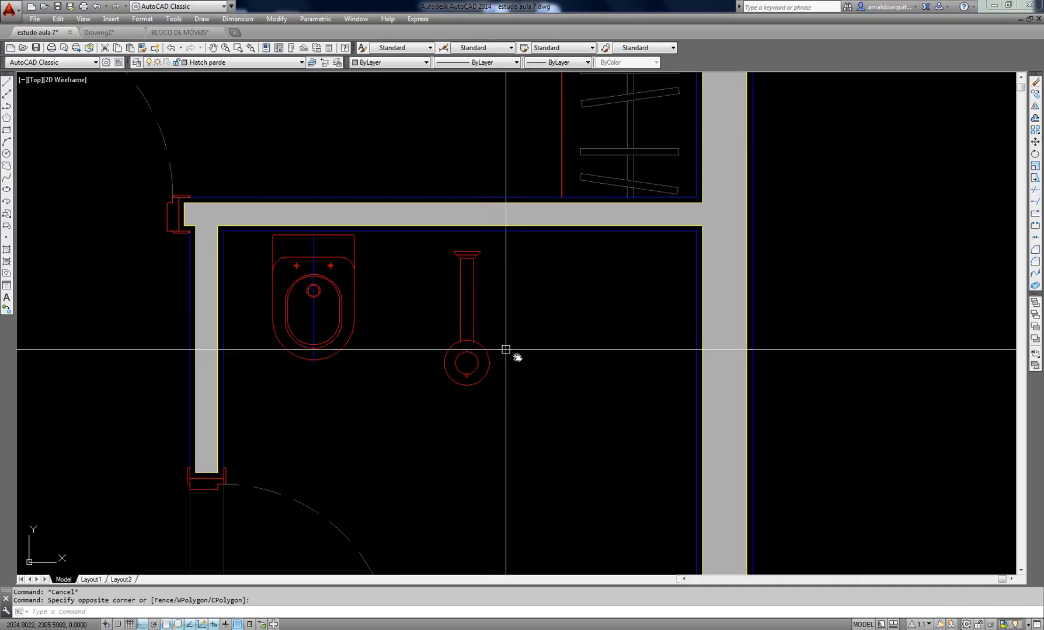
{"action": "middle_click_drag", "start_coordinate": [508, 352], "coordinate": [482, 331]}
{"action": "scroll", "coordinate": [332, 344], "scroll_direction": "up", "scroll_amount": 2}
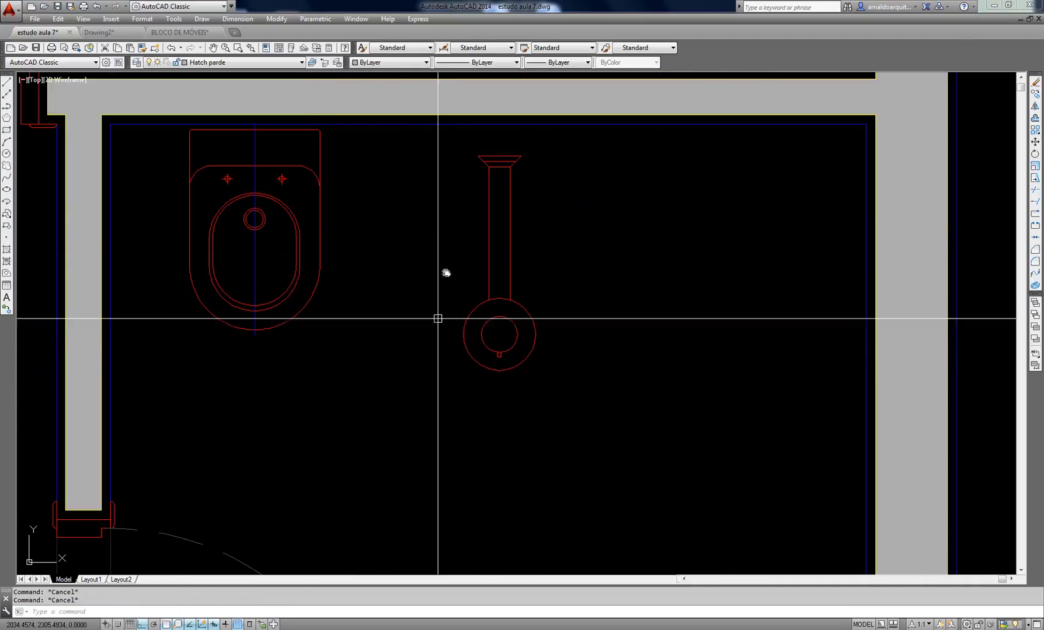
{"action": "left_click", "coordinate": [351, 124]}
{"action": "key", "text": "Escape"}
{"action": "middle_click_drag", "start_coordinate": [387, 243], "coordinate": [467, 239]}
{"action": "key", "text": "Escape"}
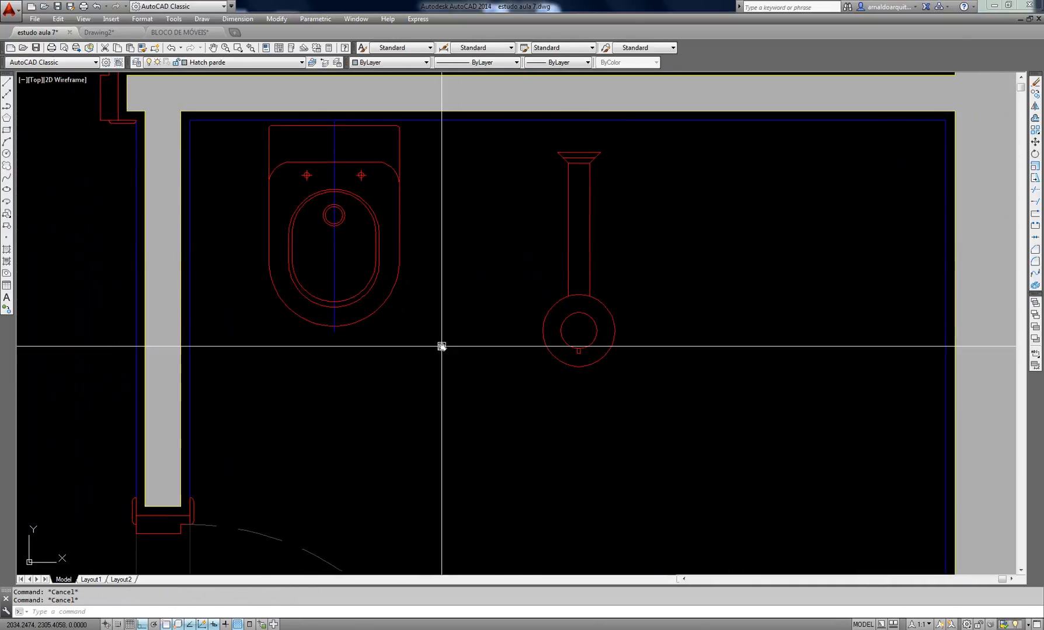
Draw a vertical line from the upper wall line down through the toilet's centre, ending well below the bowl
{"action": "type", "text": "l"}
{"action": "key", "text": "Return"}
{"action": "left_click", "coordinate": [336, 120]}
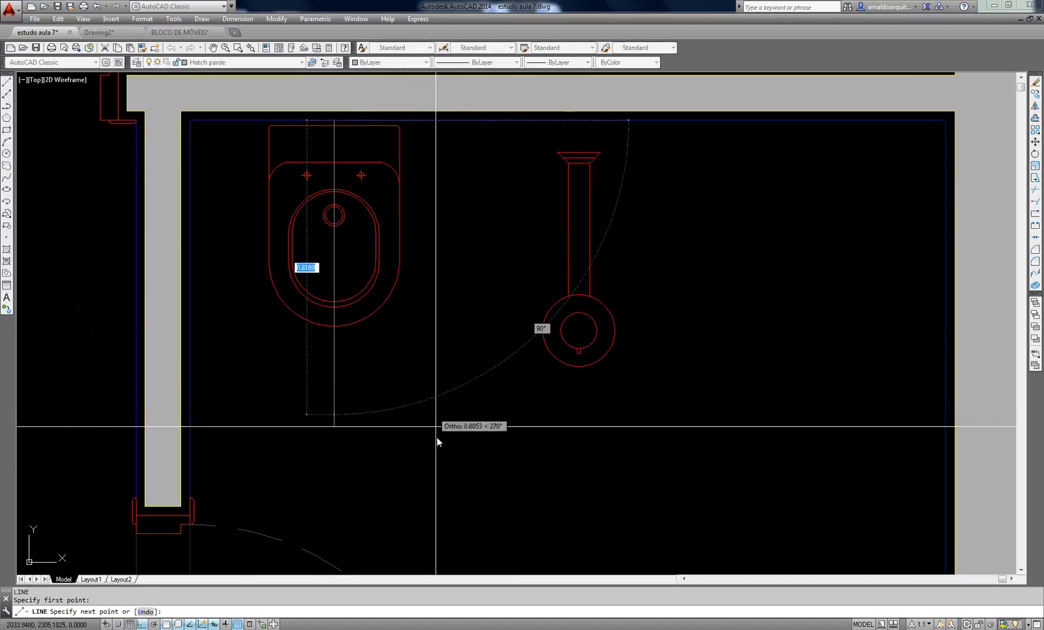
{"action": "key", "text": "Escape"}
Offset the vertical line through the toilet's centre by 0.4 toward the shower fixture
{"action": "middle_click_drag", "start_coordinate": [440, 454], "coordinate": [468, 454]}
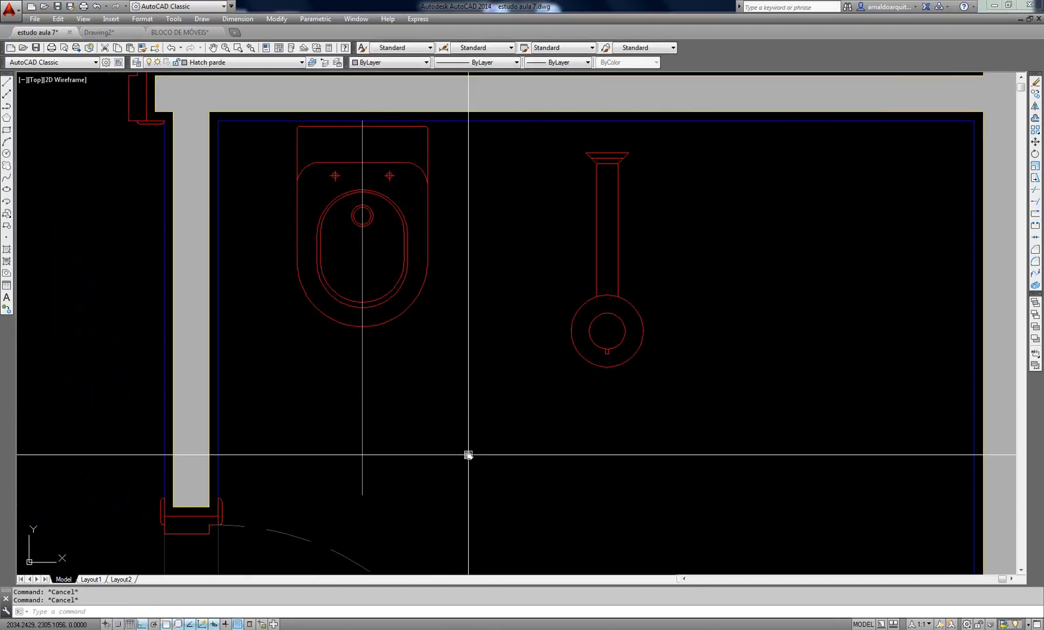
{"action": "key", "text": "Return"}
{"action": "type", "text": ".4"}
{"action": "key", "text": "Return"}
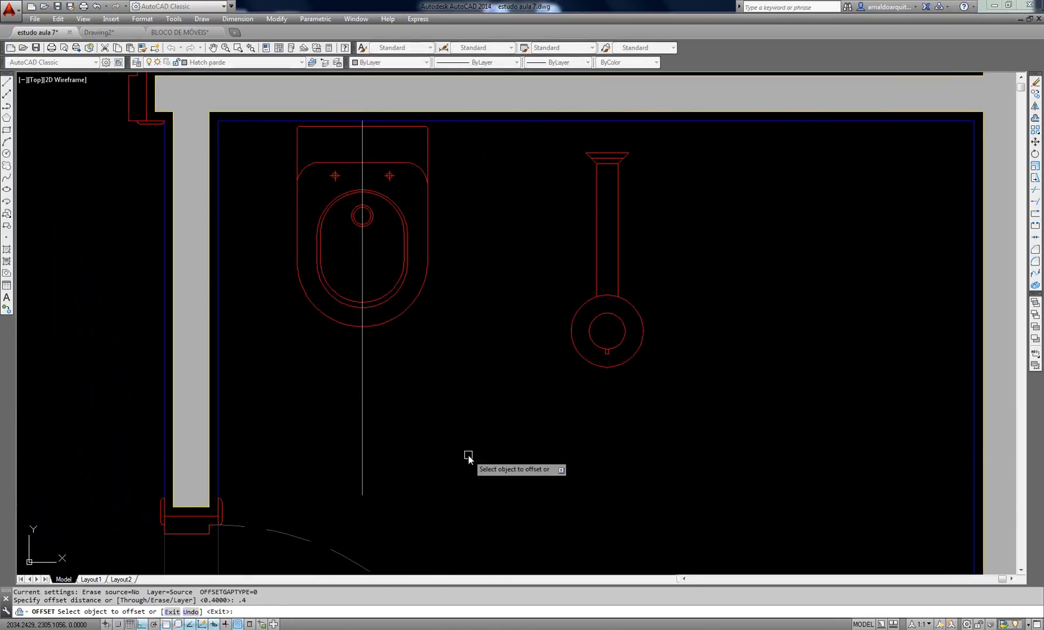
{"action": "left_click", "coordinate": [362, 412]}
{"action": "left_click", "coordinate": [490, 415]}
{"action": "key", "text": "Escape"}
{"action": "key", "text": "Escape"}
Erase the original vertical line that runs through the toilet's centre
{"action": "left_click", "coordinate": [410, 458]}
{"action": "left_click", "coordinate": [348, 463]}
{"action": "type", "text": "e"}
{"action": "key", "text": "Return"}
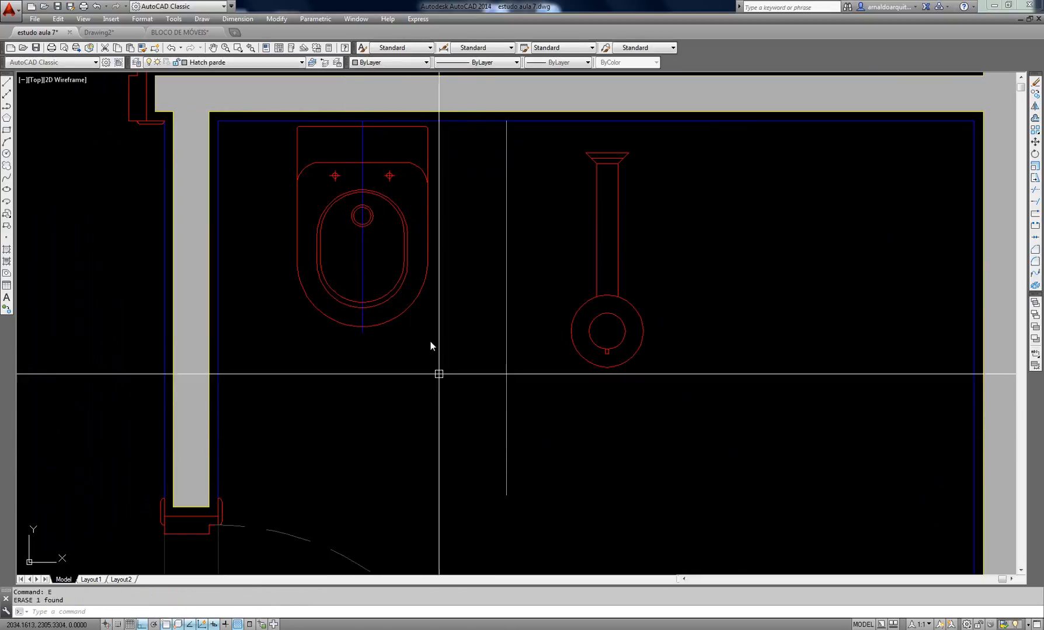
{"action": "key", "text": "Escape"}
Offset the vertical line between the toilet and the shower fixture by 0.02 toward the shower
{"action": "middle_click_drag", "start_coordinate": [329, 299], "coordinate": [370, 314]}
{"action": "middle_click_drag", "start_coordinate": [576, 334], "coordinate": [576, 336]}
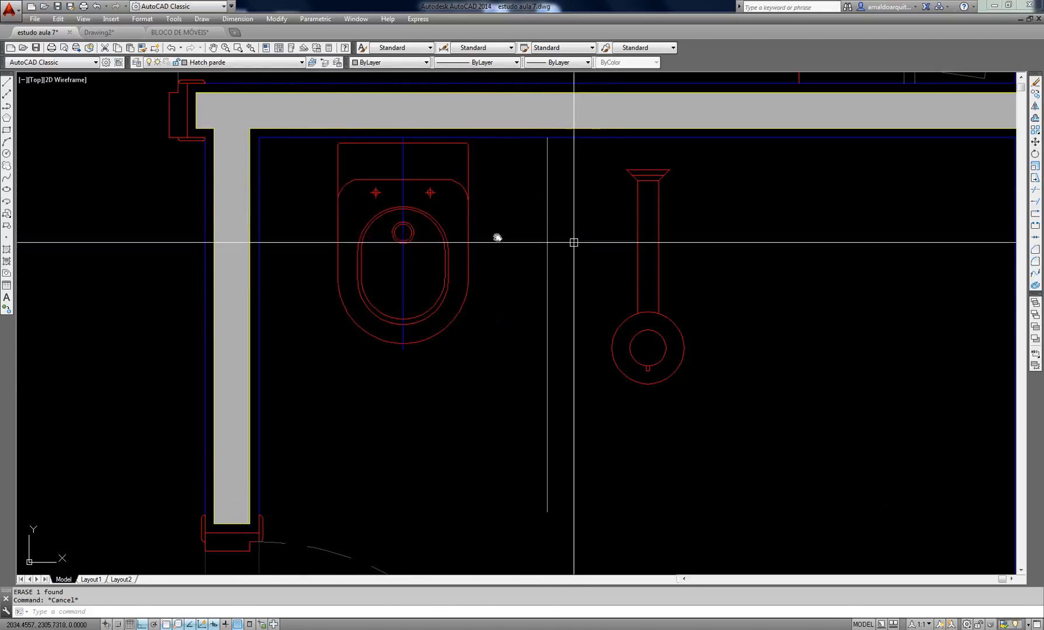
{"action": "mouse_move", "coordinate": [405, 340]}
{"action": "middle_mouse_down"}
{"action": "mouse_move", "coordinate": [384, 344]}
{"action": "mouse_move", "coordinate": [583, 338]}
{"action": "mouse_move", "coordinate": [198, 233]}
{"action": "mouse_move", "coordinate": [144, 249]}
{"action": "mouse_move", "coordinate": [484, 250]}
{"action": "mouse_move", "coordinate": [456, 275]}
{"action": "middle_mouse_up"}
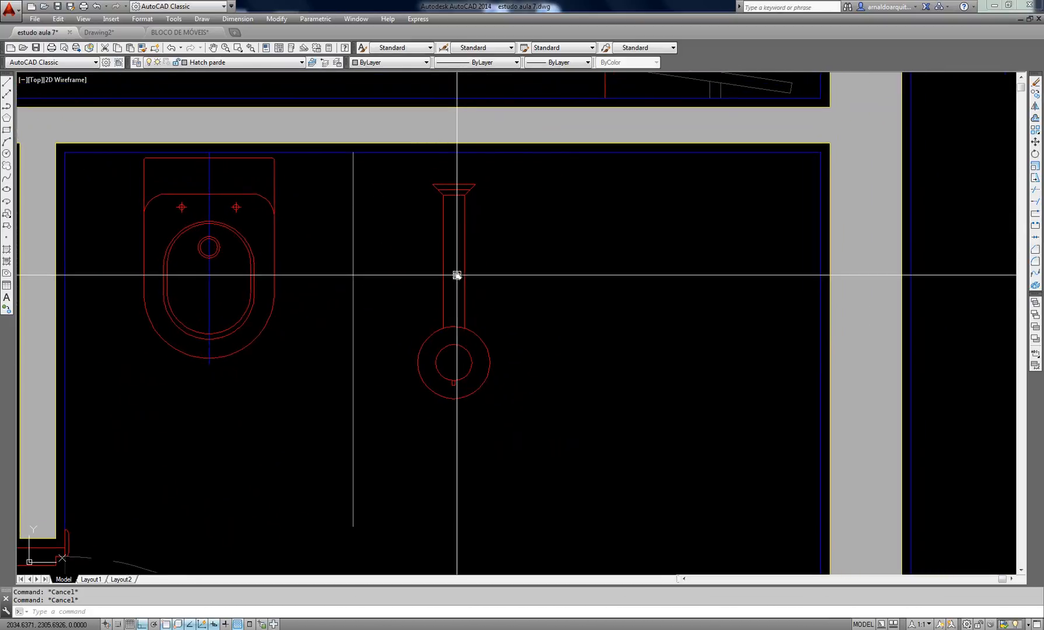
{"action": "type", "text": "2"}
{"action": "key", "text": "Return"}
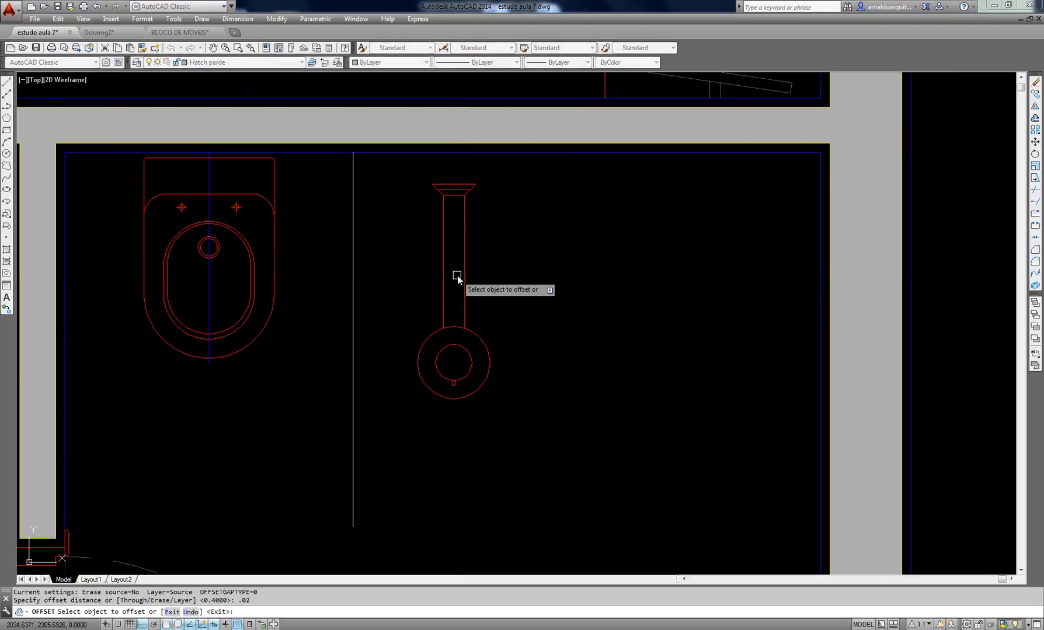
{"action": "left_click", "coordinate": [355, 221]}
{"action": "left_click", "coordinate": [385, 222]}
{"action": "key", "text": "Escape"}
{"action": "scroll", "coordinate": [428, 282], "scroll_direction": "down", "scroll_amount": 2}
{"action": "middle_click_drag", "start_coordinate": [485, 277], "coordinate": [404, 267]}
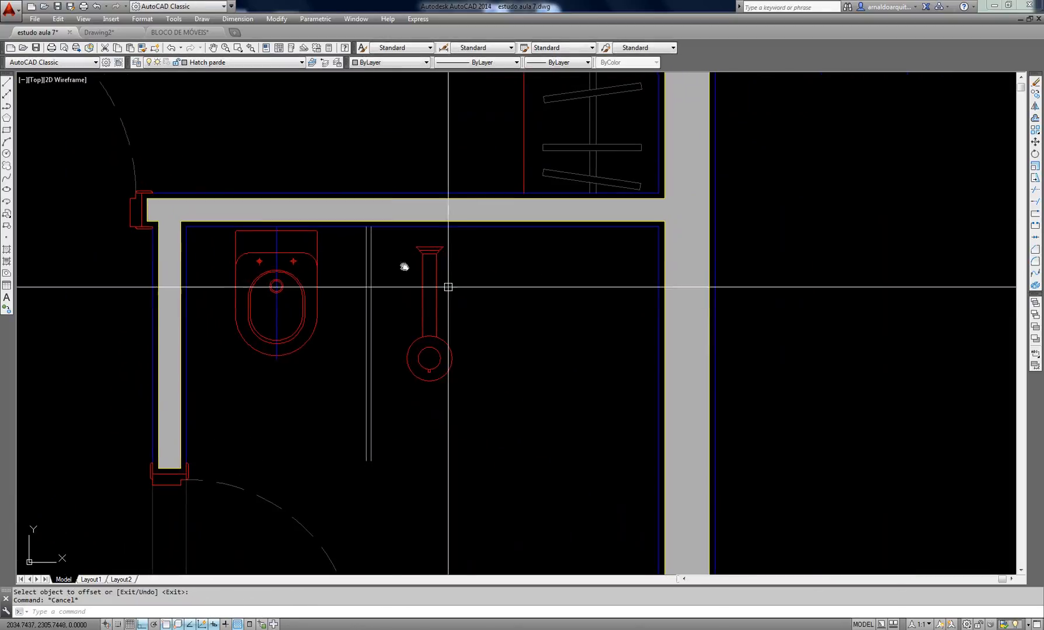
{"action": "middle_click_drag", "start_coordinate": [399, 323], "coordinate": [374, 195]}
{"action": "key", "text": "Escape"}
{"action": "middle_click_drag", "start_coordinate": [353, 130], "coordinate": [353, 222]}
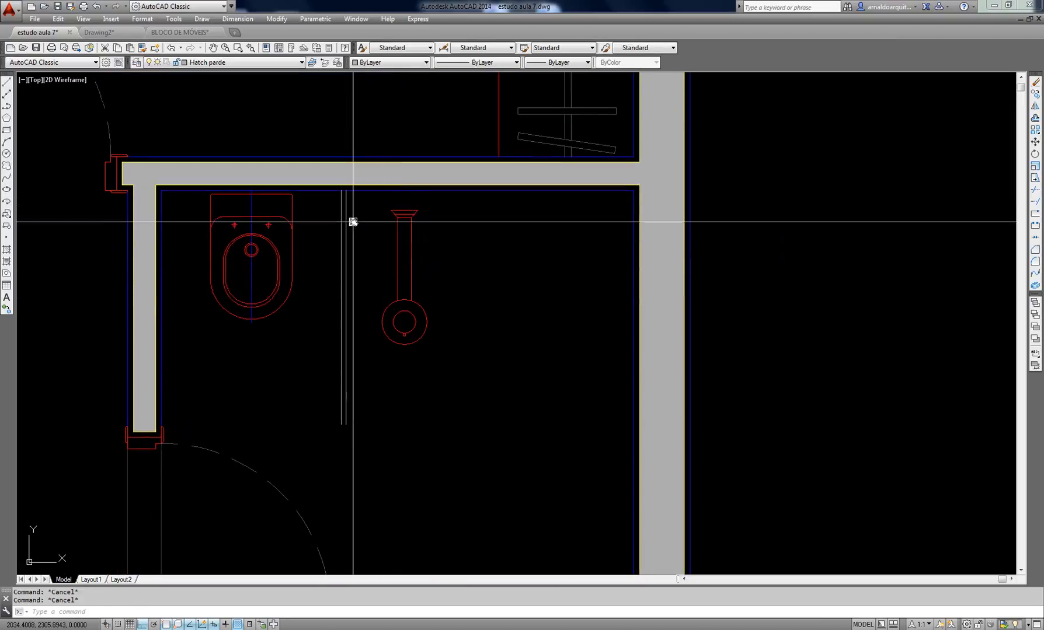
{"action": "scroll", "coordinate": [353, 222], "scroll_direction": "up", "scroll_amount": 1}
{"action": "scroll", "coordinate": [554, 289], "scroll_direction": "up", "scroll_amount": 1}
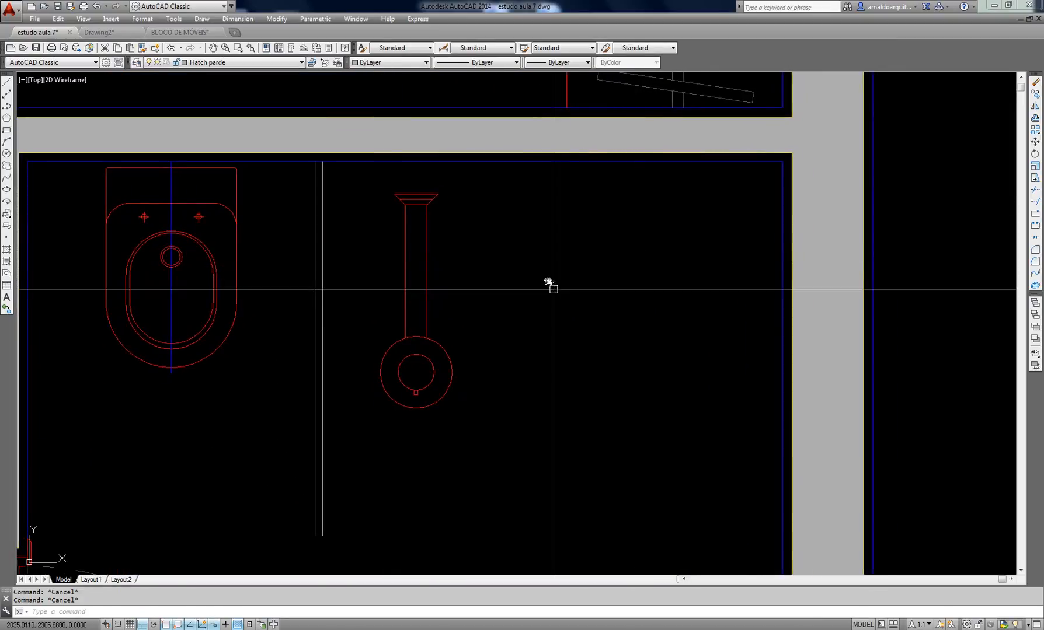
{"action": "type", "text": "l"}
{"action": "key", "text": "Return"}
{"action": "key", "text": "Escape"}
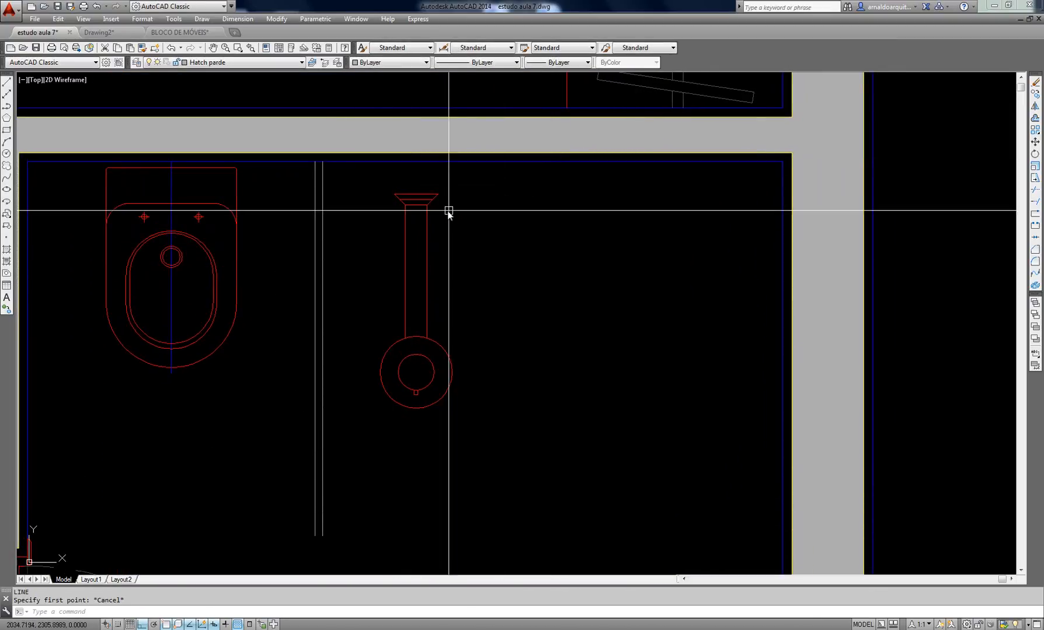
Move the shower fixture horizontally away from the double line, to roughly the middle of the shower area
{"action": "left_click", "coordinate": [414, 236]}
{"action": "left_click", "coordinate": [416, 194]}
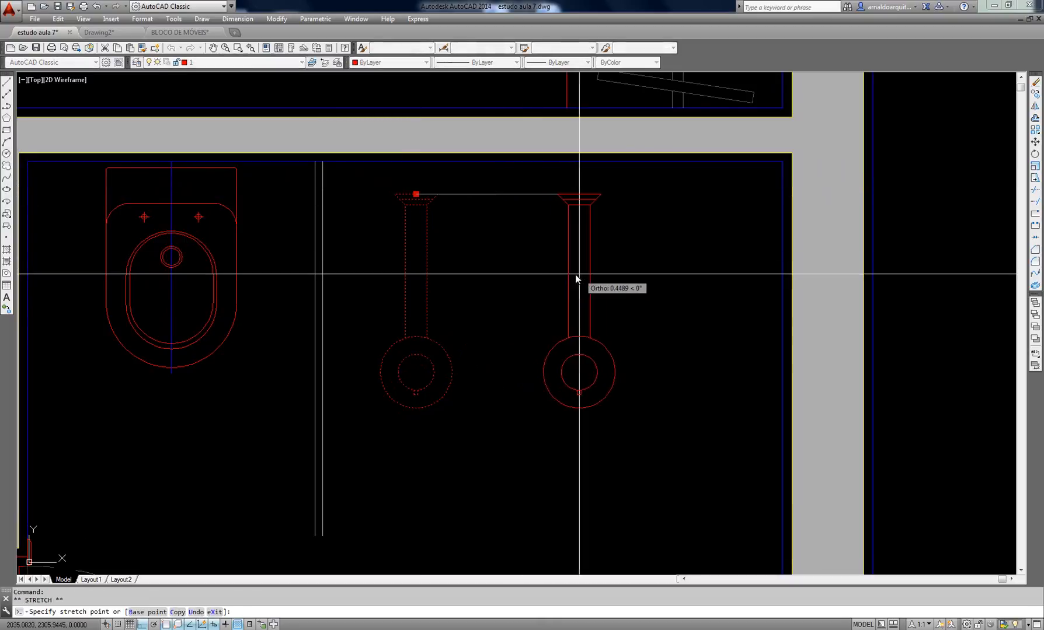
{"action": "left_click", "coordinate": [557, 286]}
{"action": "key", "text": "Escape"}
Draw a horizontal line along the upper wall from the double line's shower-side upper end to the opposite side wall
{"action": "left_click", "coordinate": [322, 263]}
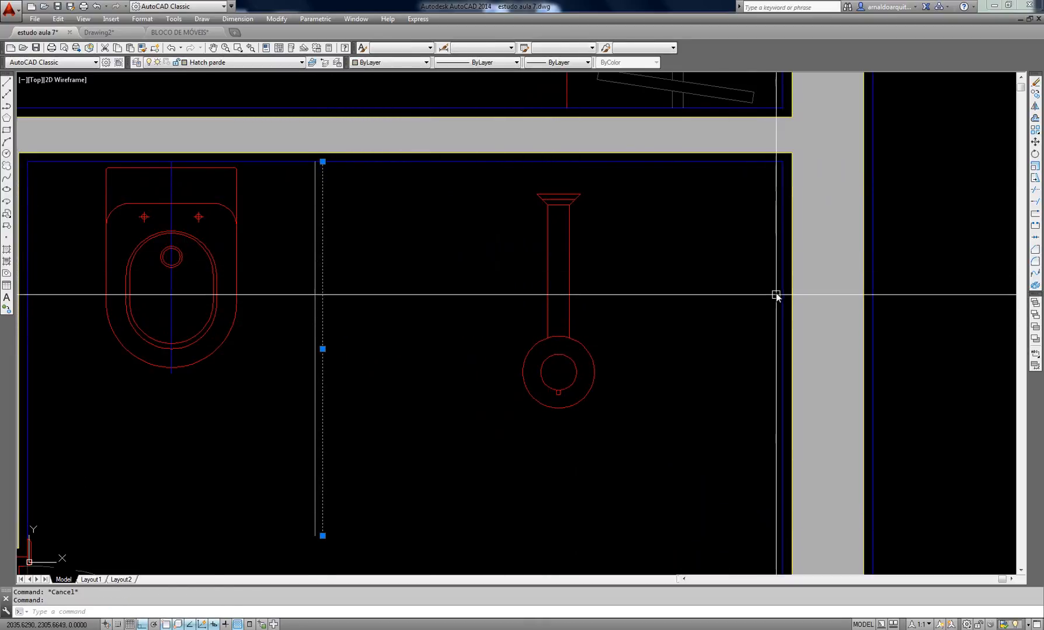
{"action": "key", "text": "Escape"}
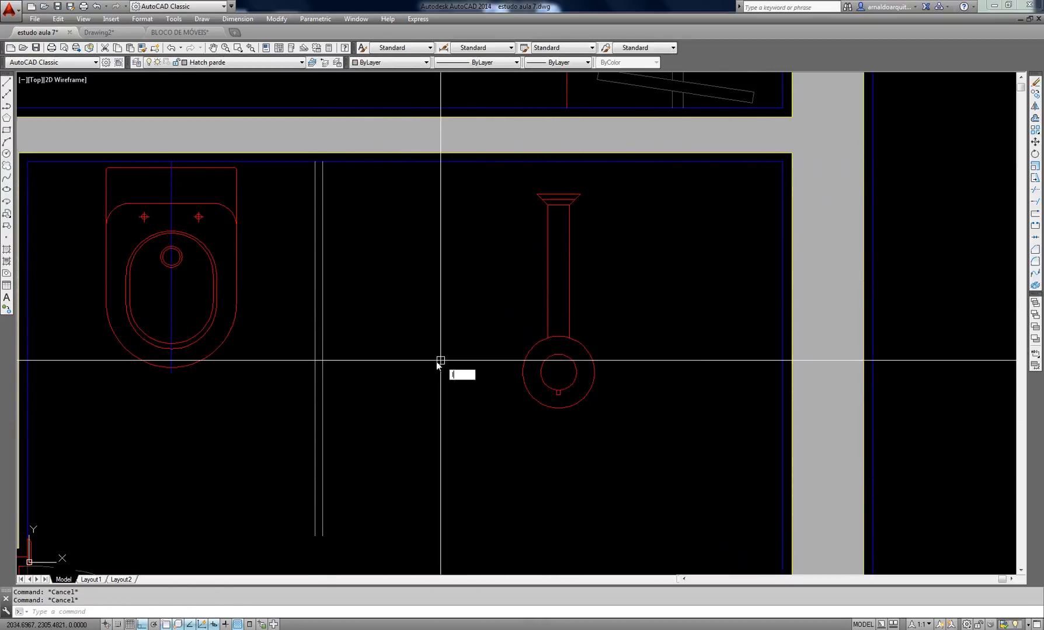
{"action": "key", "text": "Return"}
{"action": "left_click", "coordinate": [323, 162]}
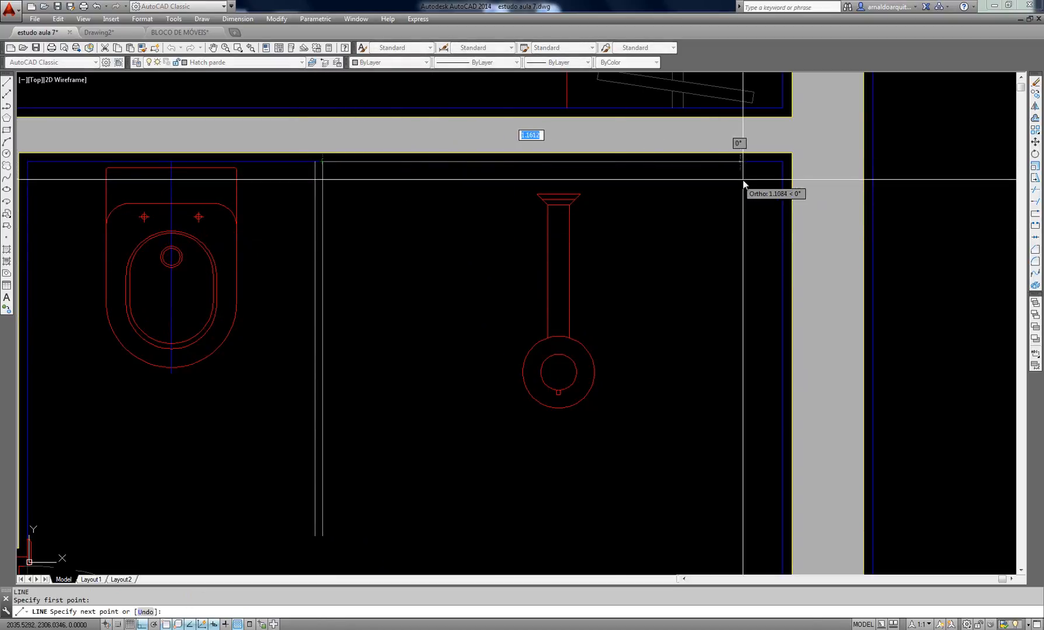
{"action": "left_click", "coordinate": [782, 177]}
{"action": "key", "text": "Escape"}
{"action": "left_click", "coordinate": [555, 163]}
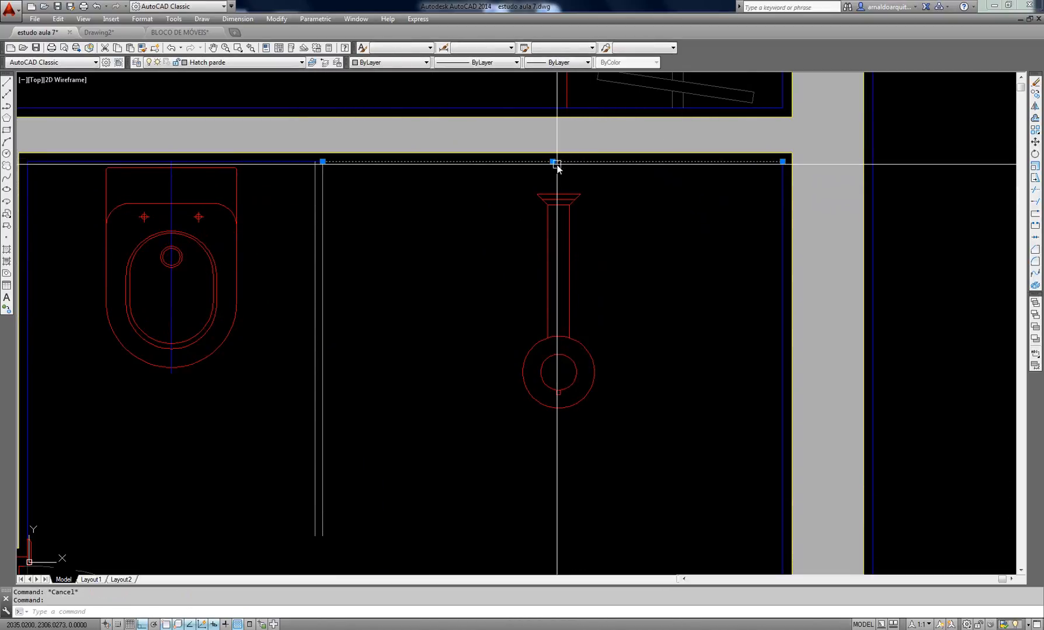
{"action": "key", "text": "Escape"}
Move the shower fixture by its upper edge's midpoint to the midpoint of the horizontal helper line, and erase that line
{"action": "type", "text": "m"}
{"action": "key", "text": "Return"}
{"action": "left_click", "coordinate": [598, 214]}
{"action": "left_click", "coordinate": [533, 226]}
{"action": "key", "text": "Return"}
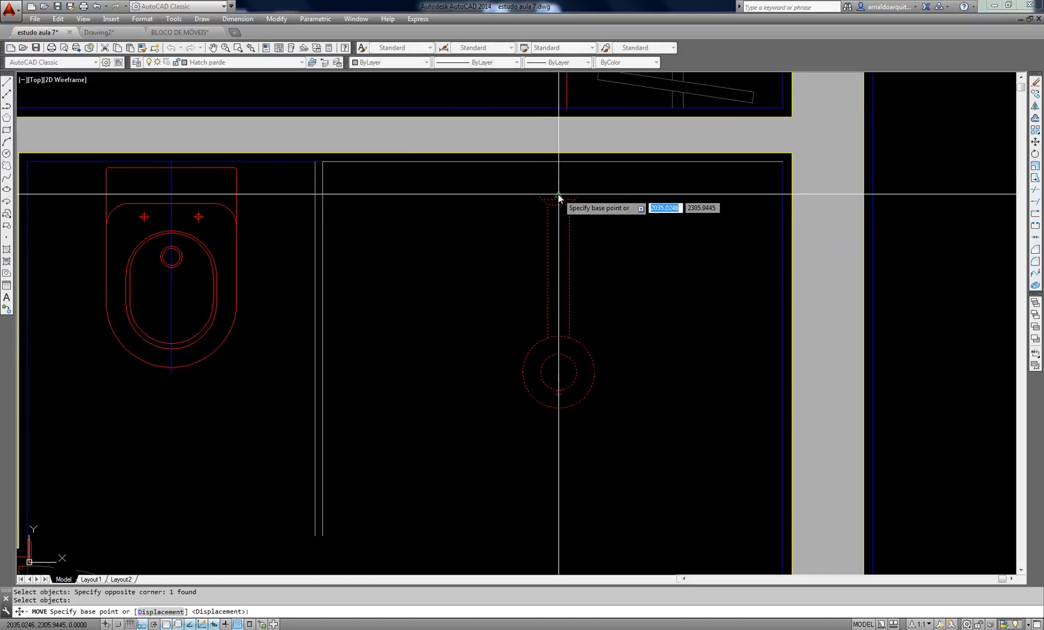
{"action": "left_click", "coordinate": [558, 194]}
{"action": "left_click", "coordinate": [552, 165]}
{"action": "key", "text": "Escape"}
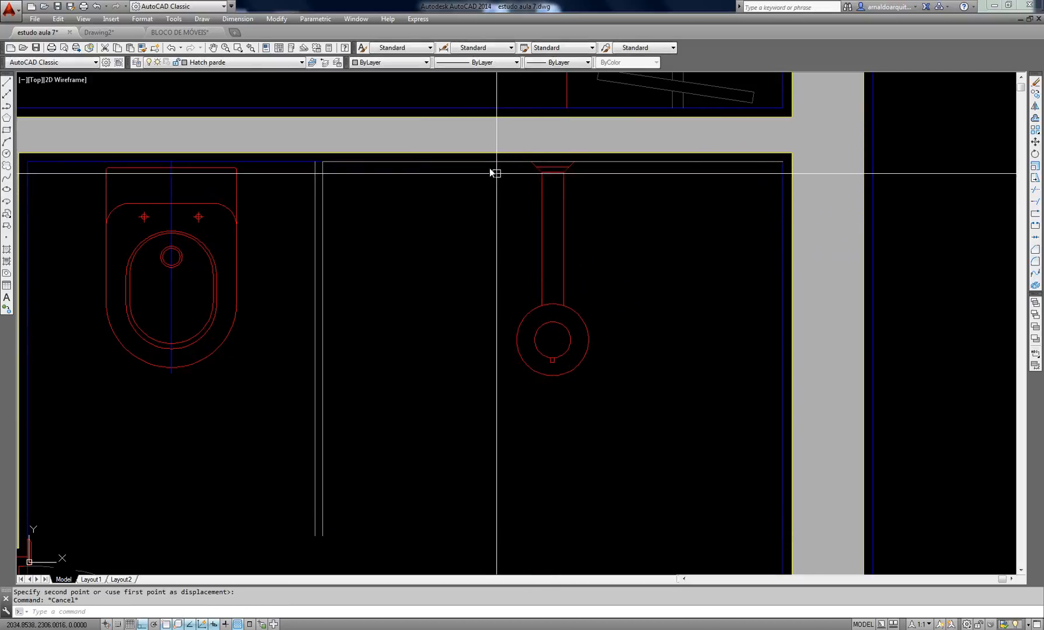
{"action": "left_click", "coordinate": [482, 162]}
{"action": "key", "text": "Delete"}
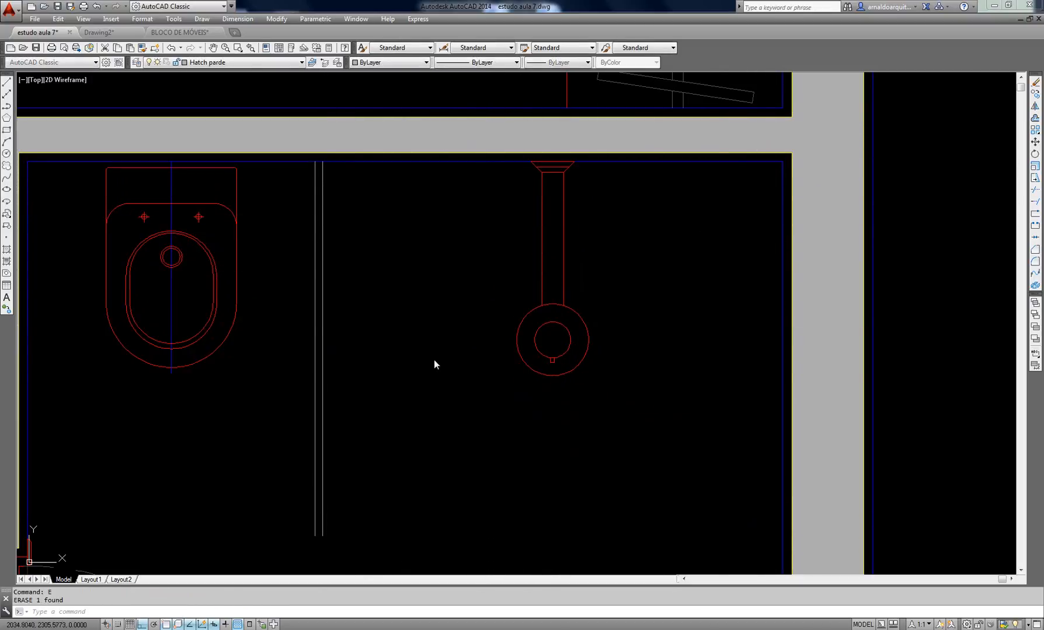
Examine the bathroom's lower area between the door, the window and the shower-side wall
{"action": "mouse_move", "coordinate": [471, 369]}
{"action": "middle_mouse_down"}
{"action": "mouse_move", "coordinate": [471, 330]}
{"action": "mouse_move", "coordinate": [483, 318]}
{"action": "middle_mouse_up"}
{"action": "scroll", "coordinate": [483, 318], "scroll_direction": "down", "scroll_amount": 4}
{"action": "middle_click_drag", "start_coordinate": [424, 508], "coordinate": [403, 421]}
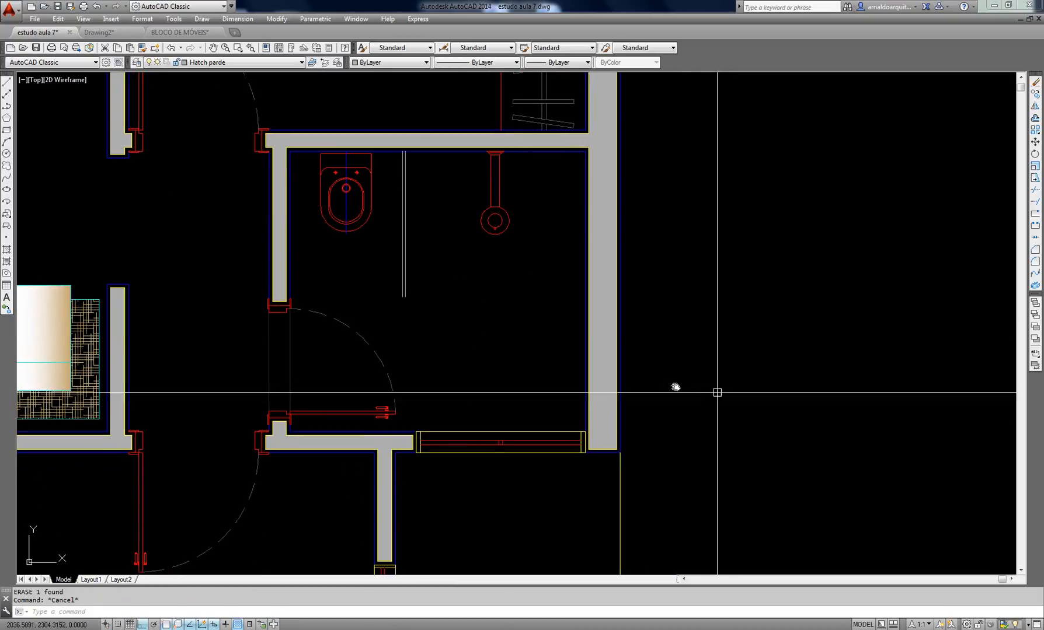
{"action": "scroll", "coordinate": [502, 348], "scroll_direction": "up", "scroll_amount": 2}
{"action": "middle_click_drag", "start_coordinate": [502, 347], "coordinate": [570, 415]}
{"action": "middle_click_drag", "start_coordinate": [570, 305], "coordinate": [566, 281]}
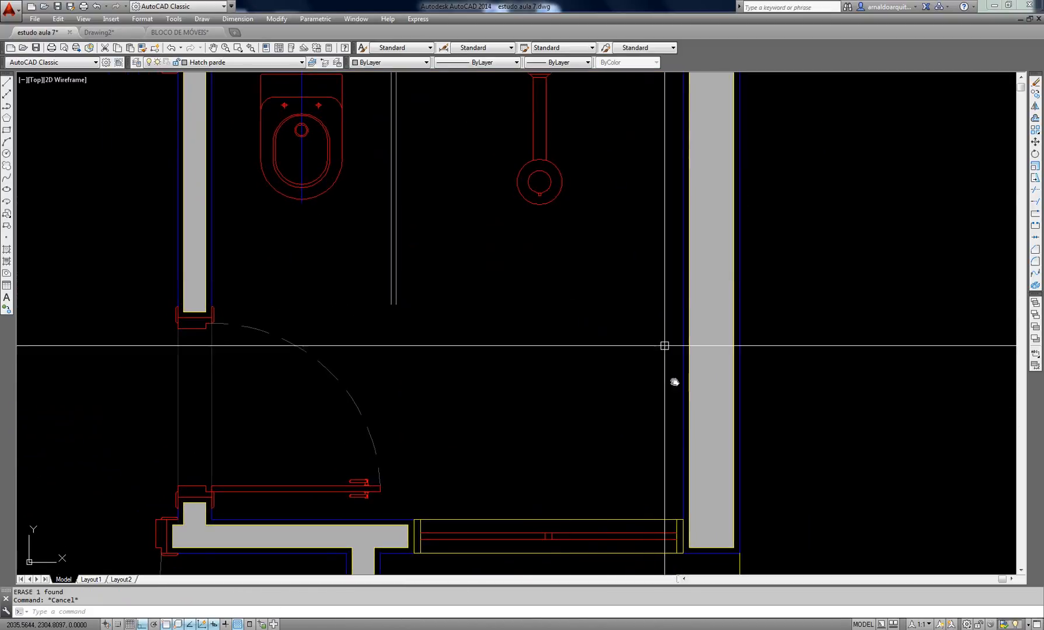
{"action": "left_click", "coordinate": [648, 516]}
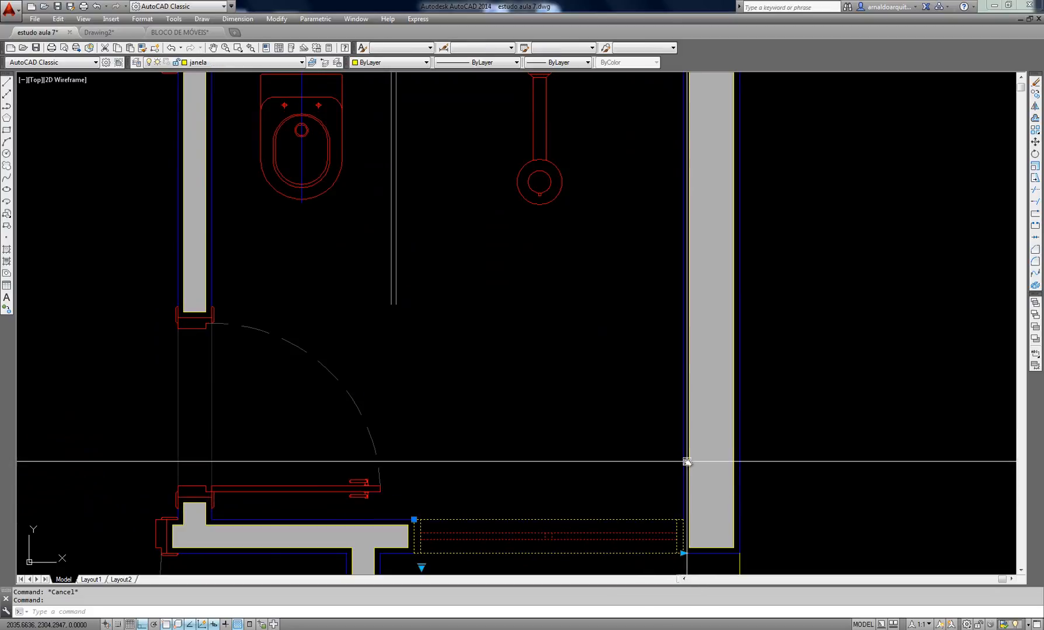
{"action": "key", "text": "Escape"}
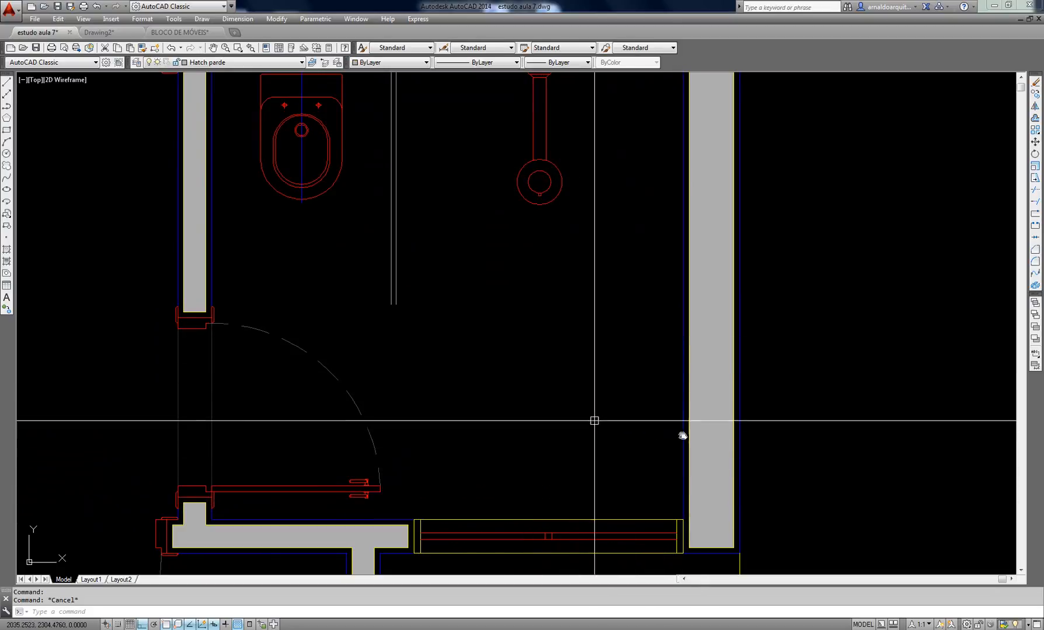
{"action": "type", "text": "o"}
{"action": "key", "text": "Return"}
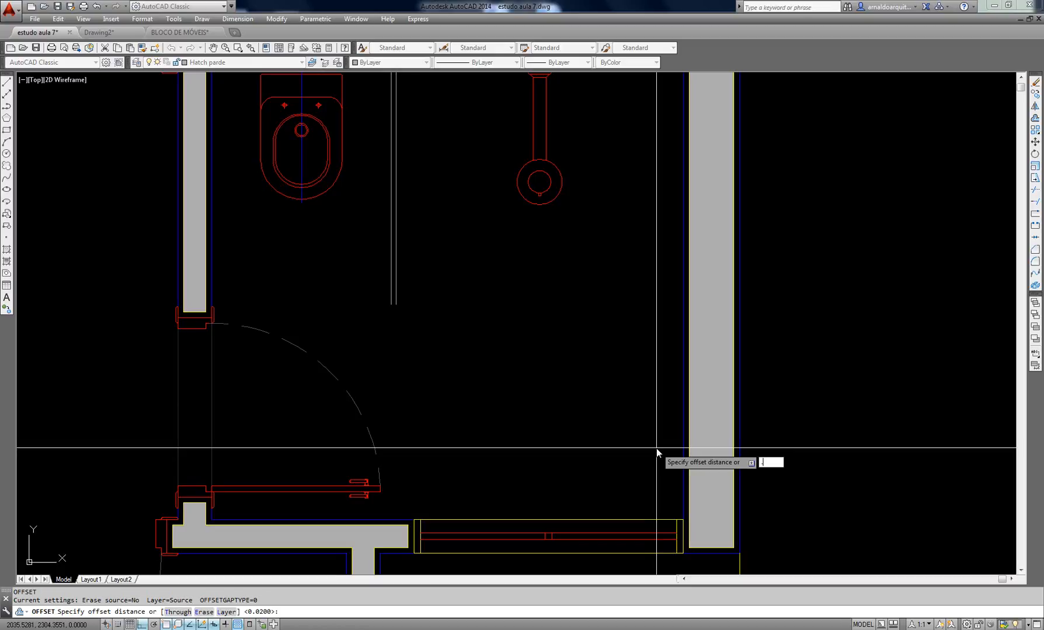
{"action": "key", "text": "Escape"}
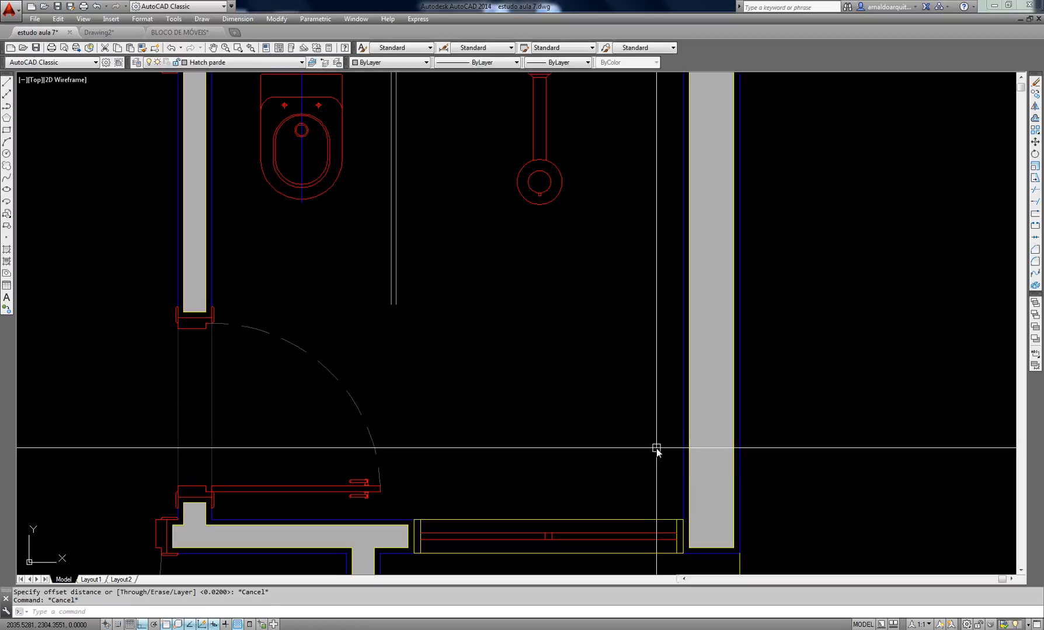
Offset the inner line of the shower-side wall by 0.6 into the bathroom
{"action": "type", "text": "o"}
{"action": "key", "text": "Return"}
{"action": "type", "text": ".6"}
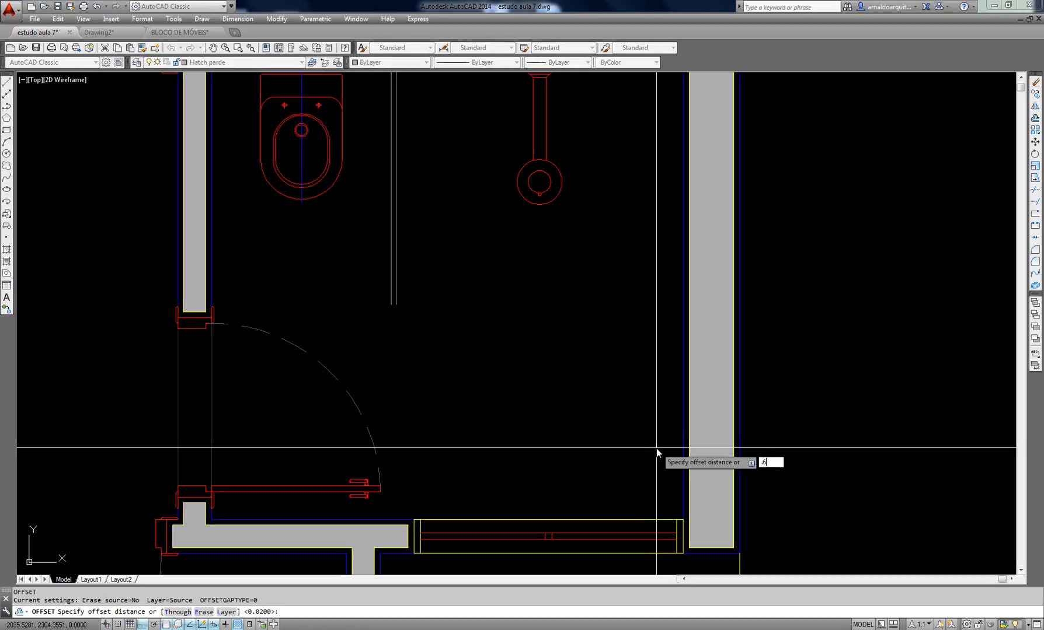
{"action": "key", "text": "Return"}
{"action": "key", "text": "Escape"}
{"action": "key", "text": "Escape"}
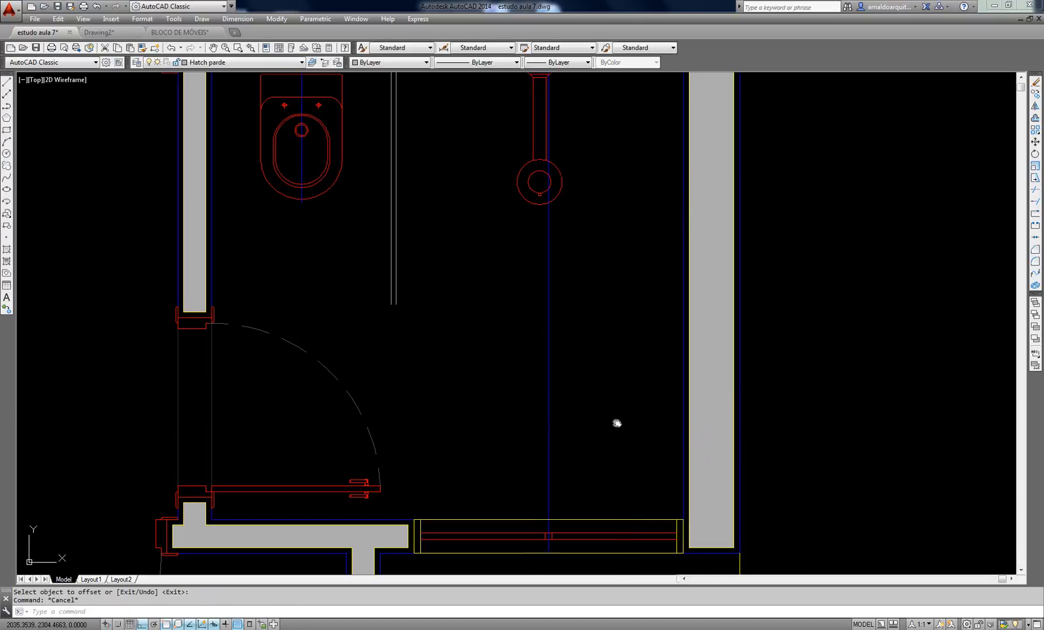
Draw a horizontal line from the upper door jamb across the bathroom to the opposite side wall line
{"action": "middle_click_drag", "start_coordinate": [615, 421], "coordinate": [542, 376]}
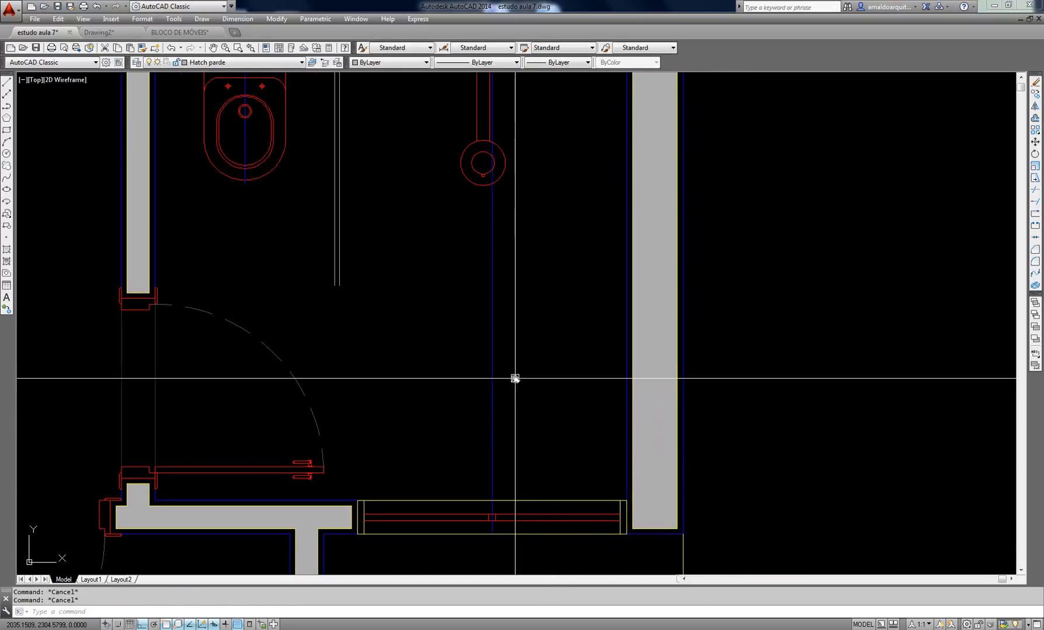
{"action": "type", "text": "l"}
{"action": "key", "text": "Return"}
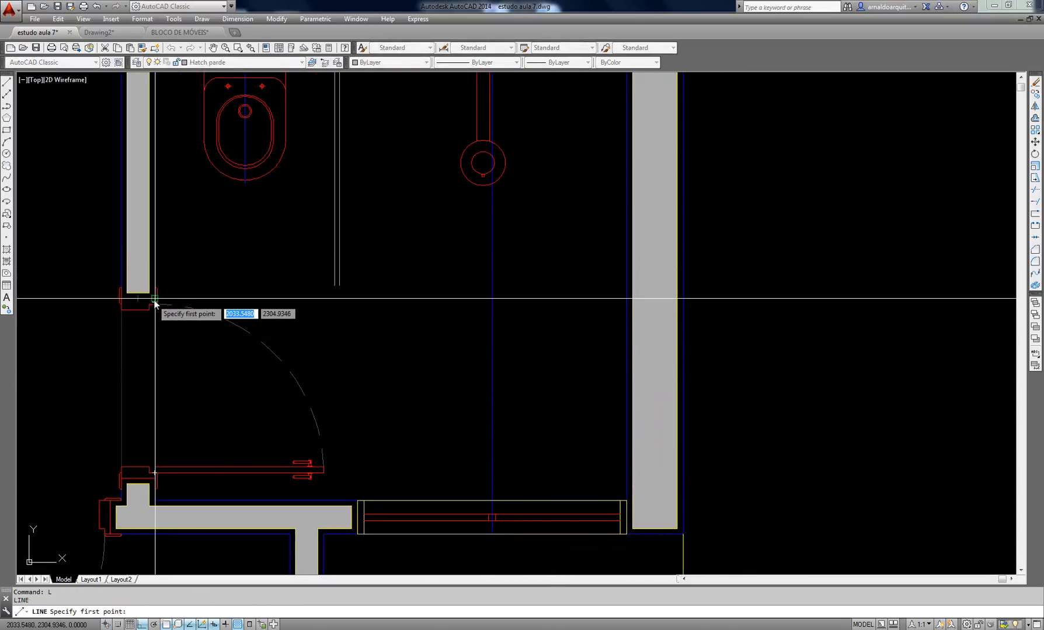
{"action": "left_click", "coordinate": [155, 299]}
{"action": "left_click", "coordinate": [626, 299]}
{"action": "key", "text": "Escape"}
{"action": "key", "text": "Escape"}
Offset the horizontal line at the door jamb by 0.02 upward, toward the shower fixture
{"action": "middle_click_drag", "start_coordinate": [506, 368], "coordinate": [500, 382]}
{"action": "type", "text": "o"}
{"action": "key", "text": "Return"}
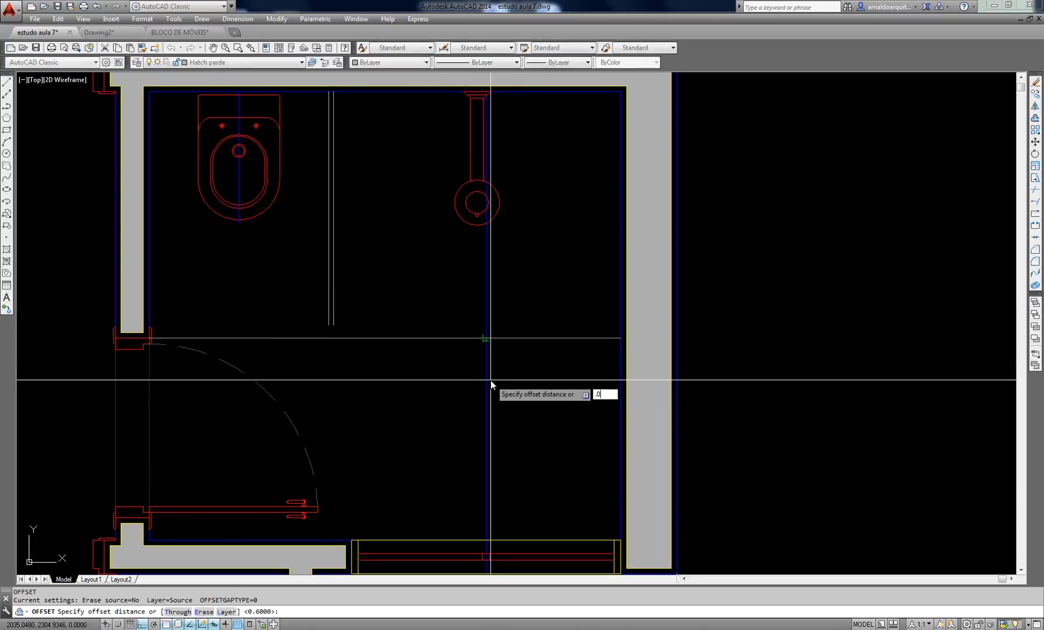
{"action": "type", "text": ".02"}
{"action": "key", "text": "Return"}
{"action": "left_click", "coordinate": [482, 338]}
{"action": "key", "text": "Escape"}
{"action": "key", "text": "Escape"}
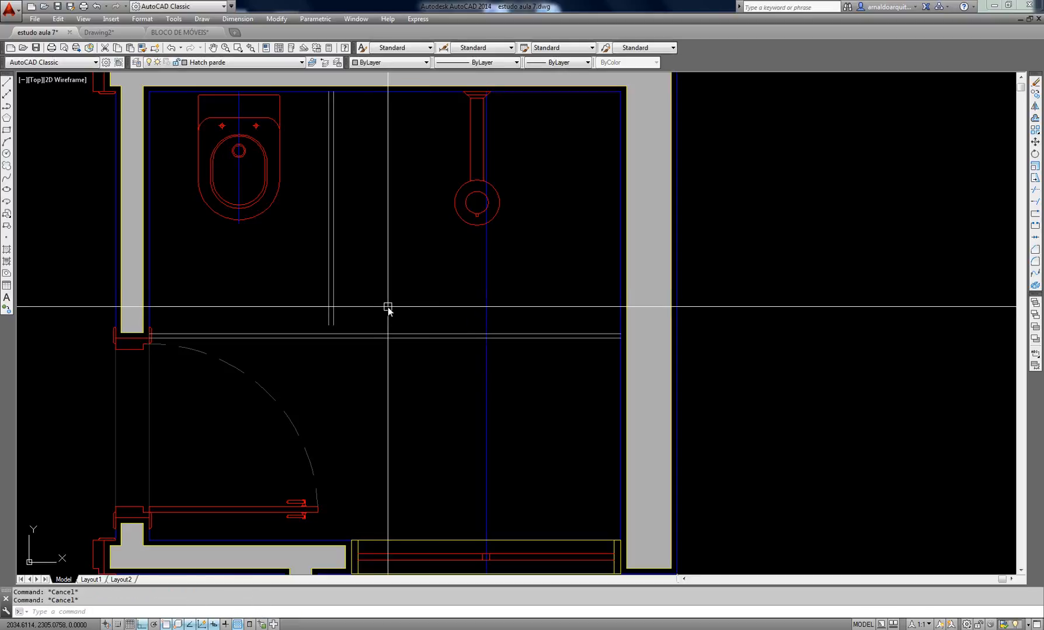
Fillet the inner and outer vertical partition lines with their matching horizontal lines to close the shower enclosure's square corner
{"action": "type", "text": "f"}
{"action": "key", "text": "Return"}
{"action": "left_click", "coordinate": [368, 334]}
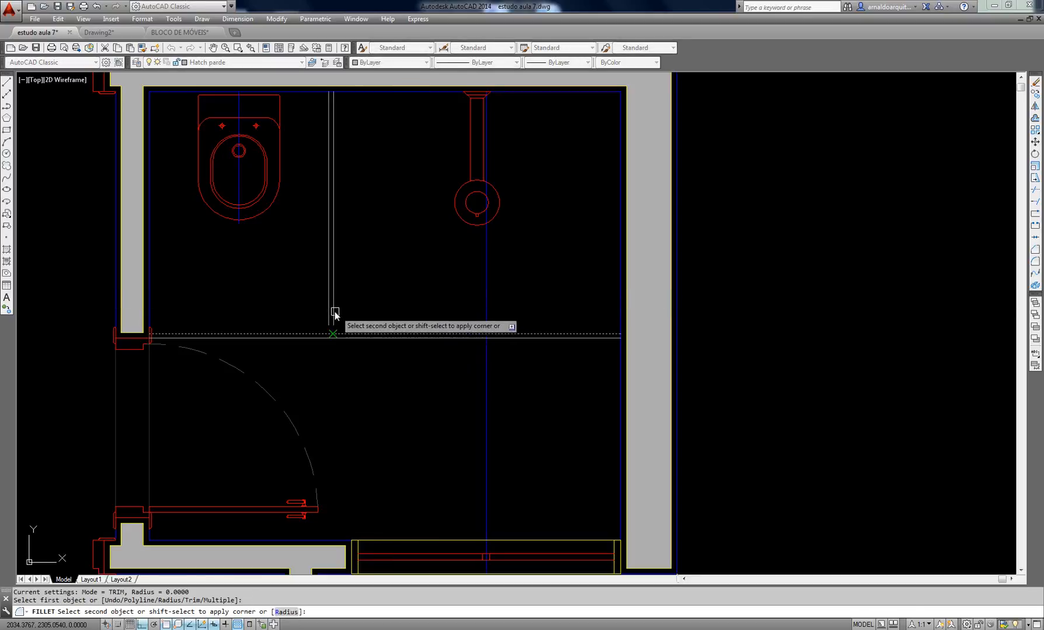
{"action": "left_click", "coordinate": [334, 312]}
{"action": "key", "text": "Return"}
{"action": "left_click", "coordinate": [330, 314]}
{"action": "left_click", "coordinate": [355, 341]}
{"action": "key", "text": "Return"}
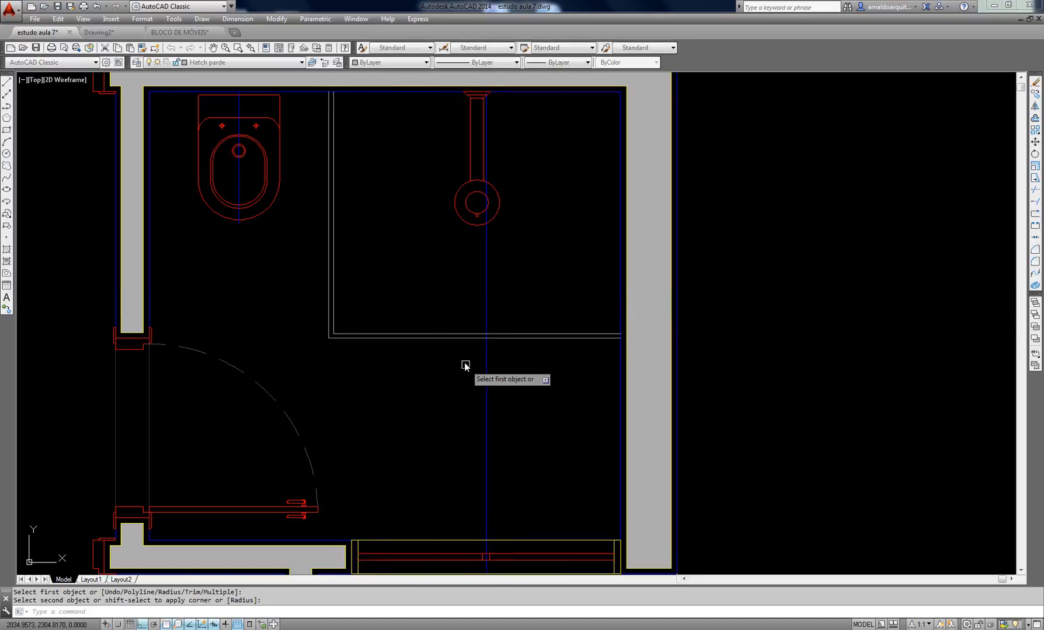
{"action": "key", "text": "Escape"}
{"action": "key", "text": "Escape"}
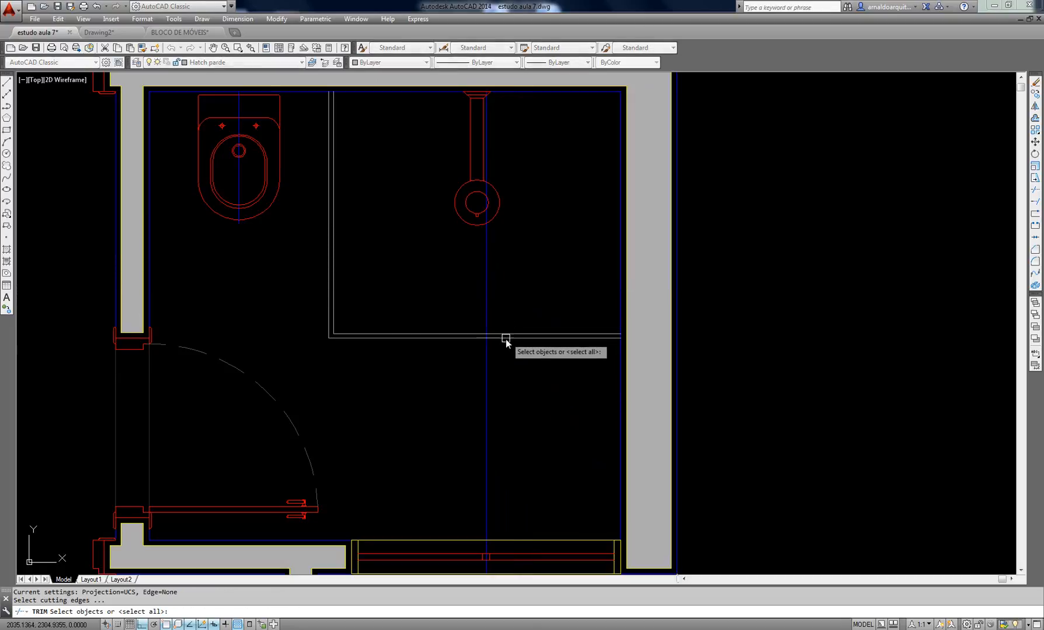
Trim the vertical 0.6 offset line so it only runs between the shower enclosure and the window's inner edge
{"action": "middle_click_drag", "start_coordinate": [499, 325], "coordinate": [480, 263]}
{"action": "key", "text": "Escape"}
{"action": "key", "text": "Return"}
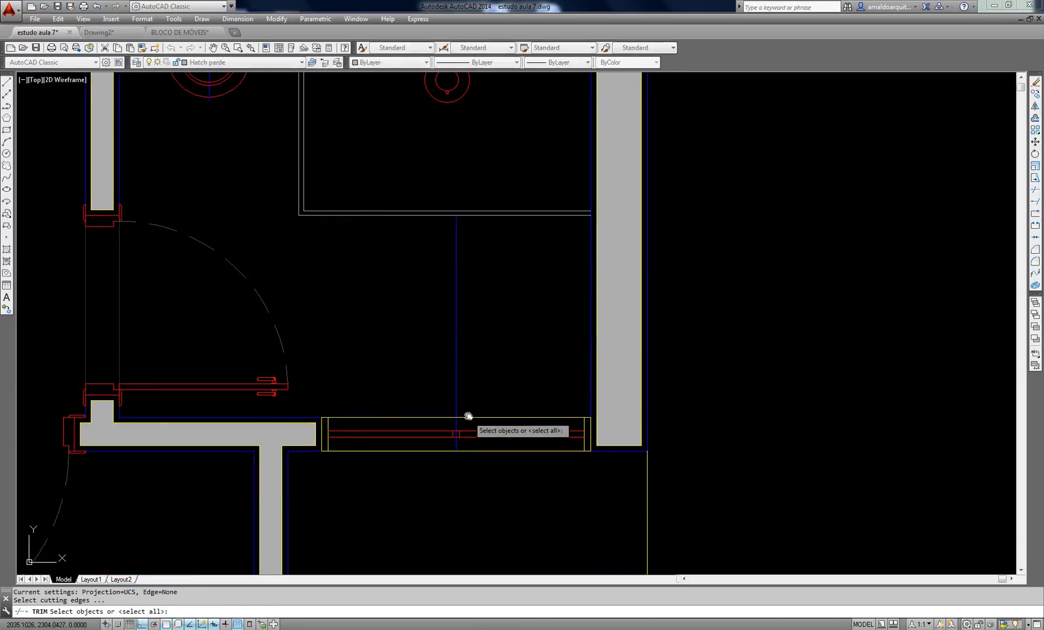
{"action": "scroll", "coordinate": [461, 435], "scroll_direction": "up", "scroll_amount": 2}
{"action": "middle_click_drag", "start_coordinate": [458, 417], "coordinate": [471, 533]}
{"action": "key", "text": "Escape"}
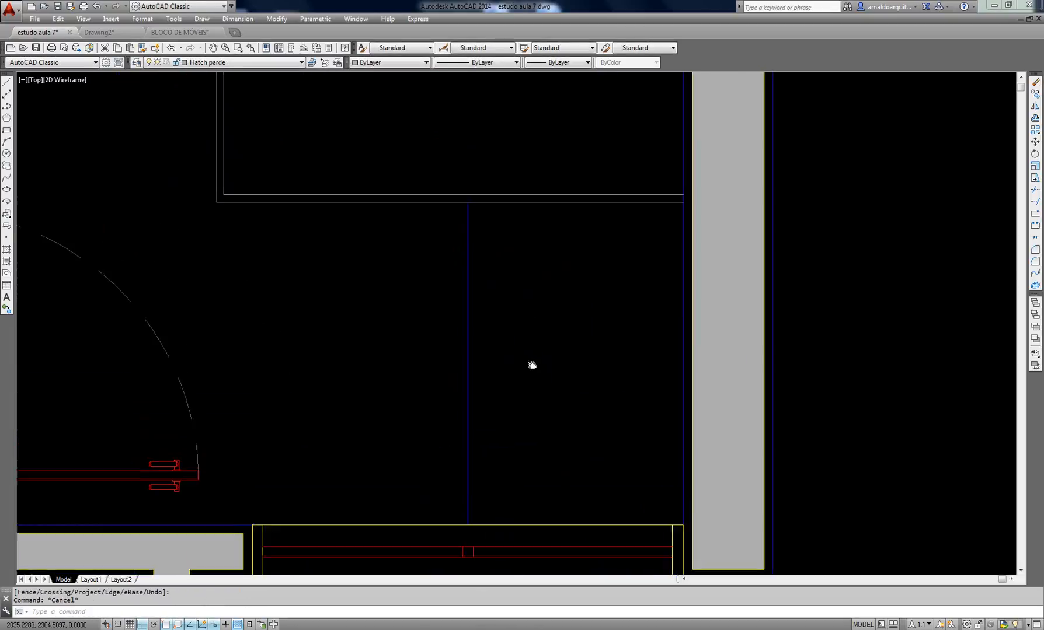
Match the properties of the red wardrobe front line onto the vertical line between the shower enclosure and the window
{"action": "middle_click_drag", "start_coordinate": [532, 361], "coordinate": [510, 505]}
{"action": "type", "text": "ma"}
{"action": "key", "text": "Return"}
{"action": "scroll", "coordinate": [546, 325], "scroll_direction": "down", "scroll_amount": 2}
{"action": "scroll", "coordinate": [485, 251], "scroll_direction": "down", "scroll_amount": 2}
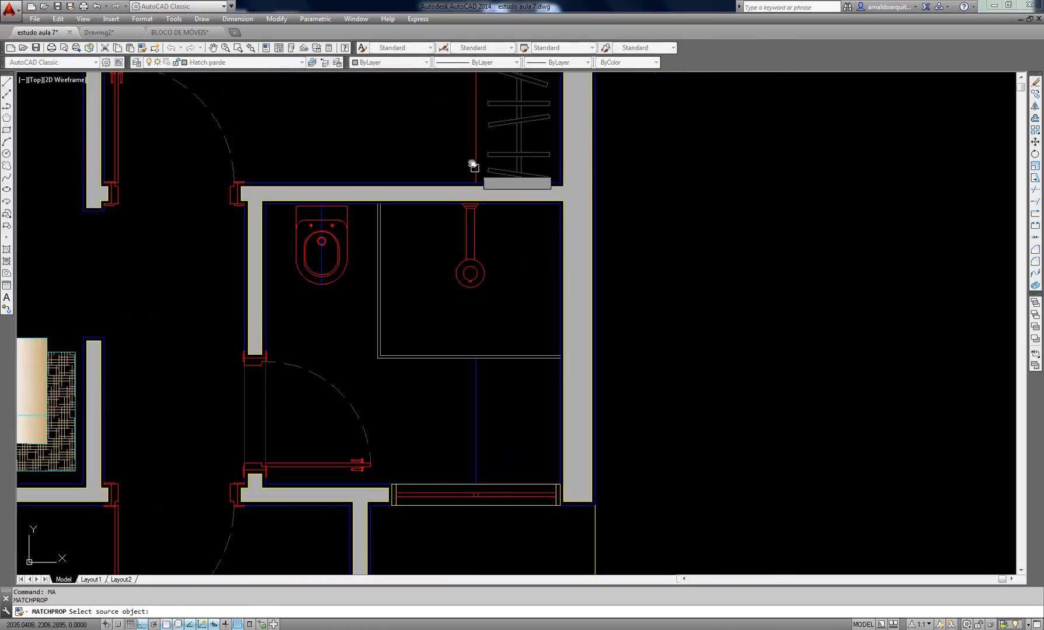
{"action": "left_click", "coordinate": [476, 152]}
{"action": "middle_click_drag", "start_coordinate": [500, 419], "coordinate": [459, 304]}
{"action": "scroll", "coordinate": [481, 308], "scroll_direction": "up", "scroll_amount": 2}
{"action": "middle_click_drag", "start_coordinate": [489, 321], "coordinate": [656, 384]}
{"action": "scroll", "coordinate": [503, 328], "scroll_direction": "down", "scroll_amount": 1}
{"action": "scroll", "coordinate": [657, 368], "scroll_direction": "down", "scroll_amount": 3}
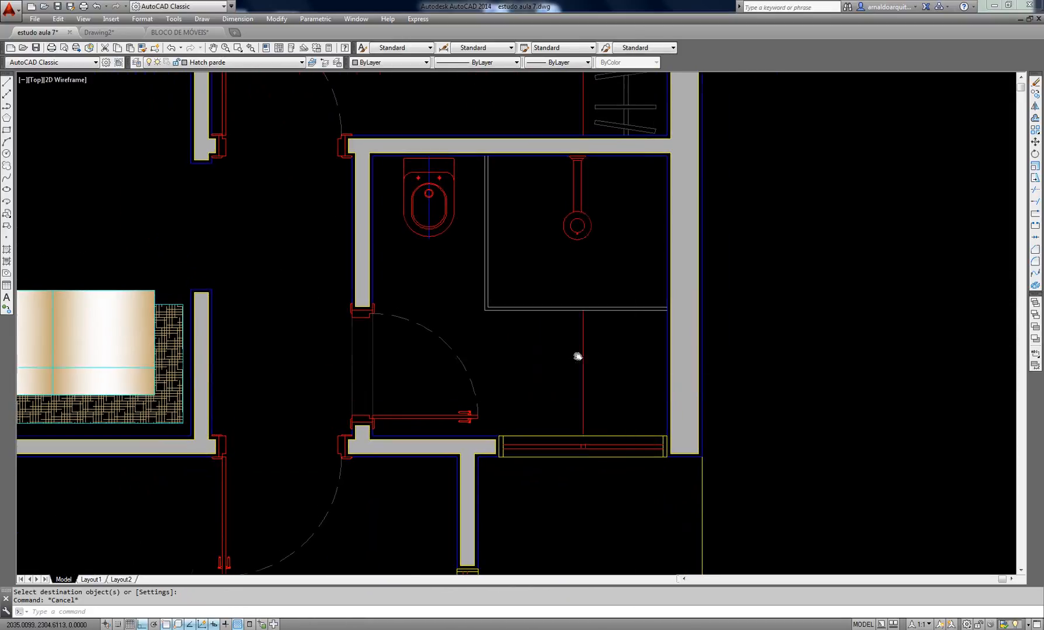
Examine the bathroom layout around the toilet, door swing, shower enclosure and the area beside the window
{"action": "scroll", "coordinate": [622, 400], "scroll_direction": "up", "scroll_amount": 1}
{"action": "scroll", "coordinate": [566, 395], "scroll_direction": "down", "scroll_amount": 1}
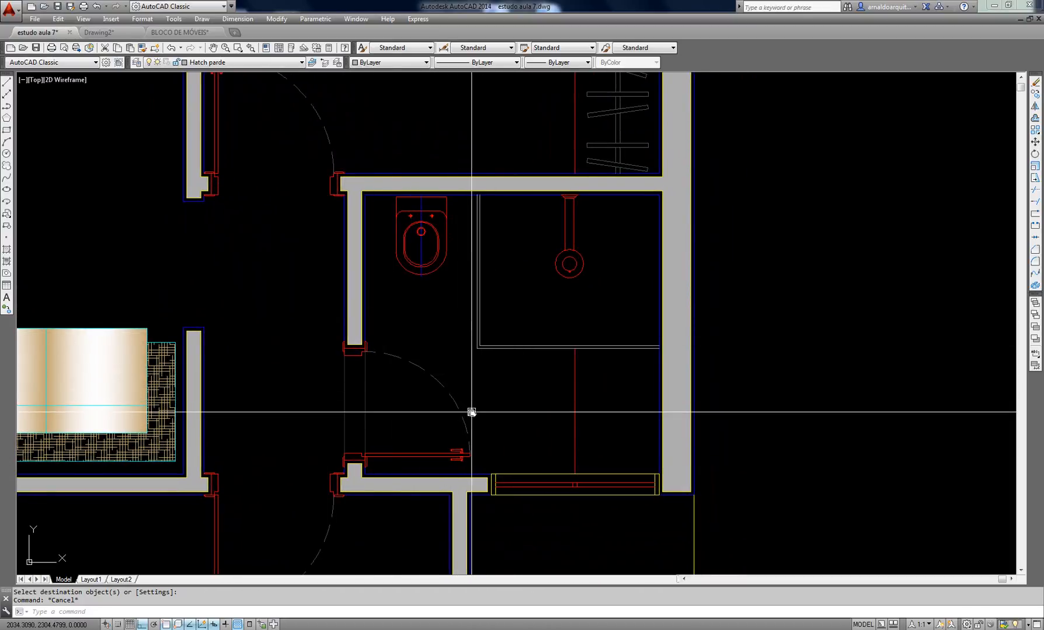
{"action": "scroll", "coordinate": [461, 378], "scroll_direction": "up", "scroll_amount": 2}
{"action": "scroll", "coordinate": [461, 379], "scroll_direction": "down", "scroll_amount": 2}
{"action": "middle_click_drag", "start_coordinate": [425, 386], "coordinate": [367, 397]}
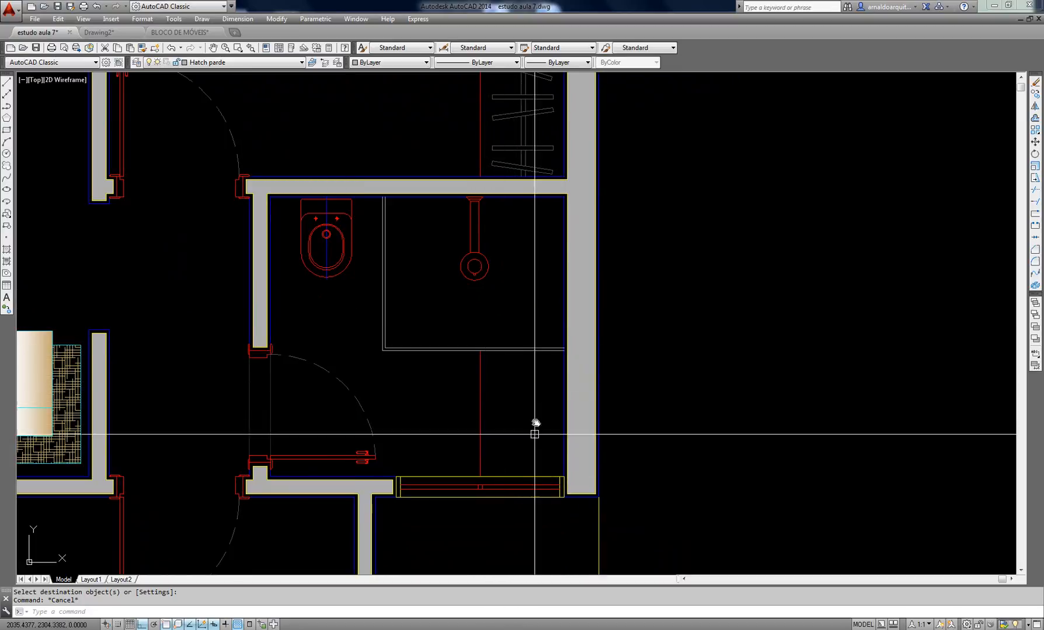
{"action": "left_click", "coordinate": [347, 239]}
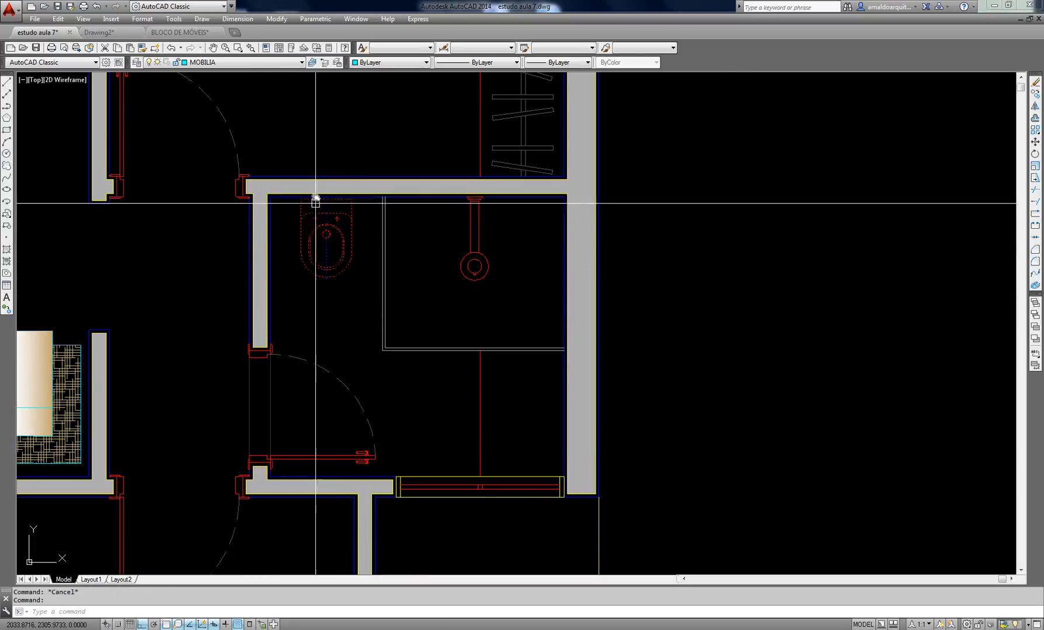
{"action": "key", "text": "Escape"}
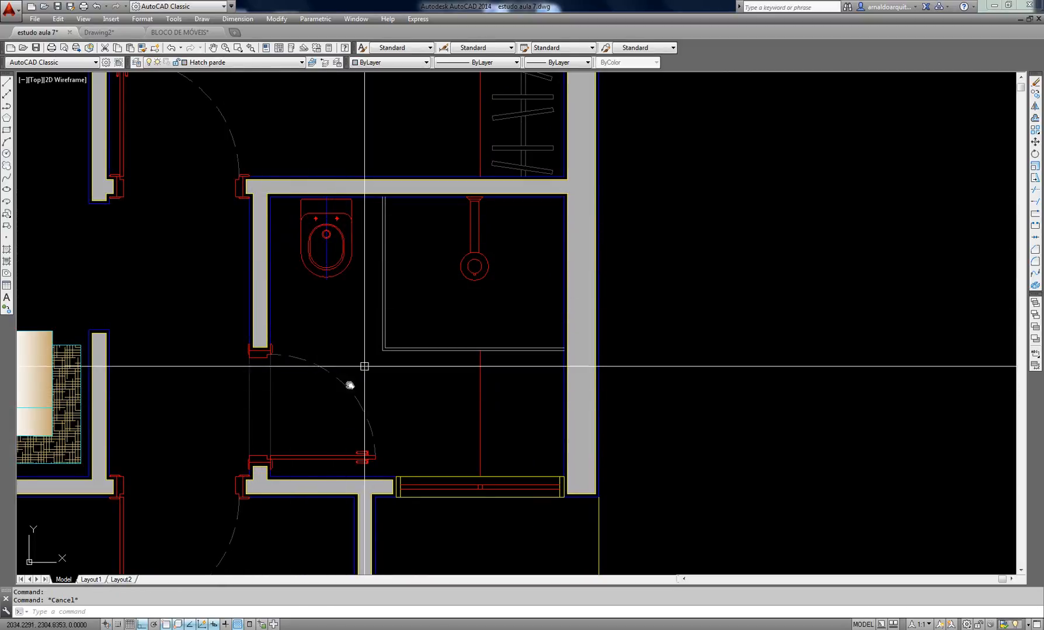
{"action": "left_click", "coordinate": [368, 386]}
{"action": "left_click", "coordinate": [349, 420]}
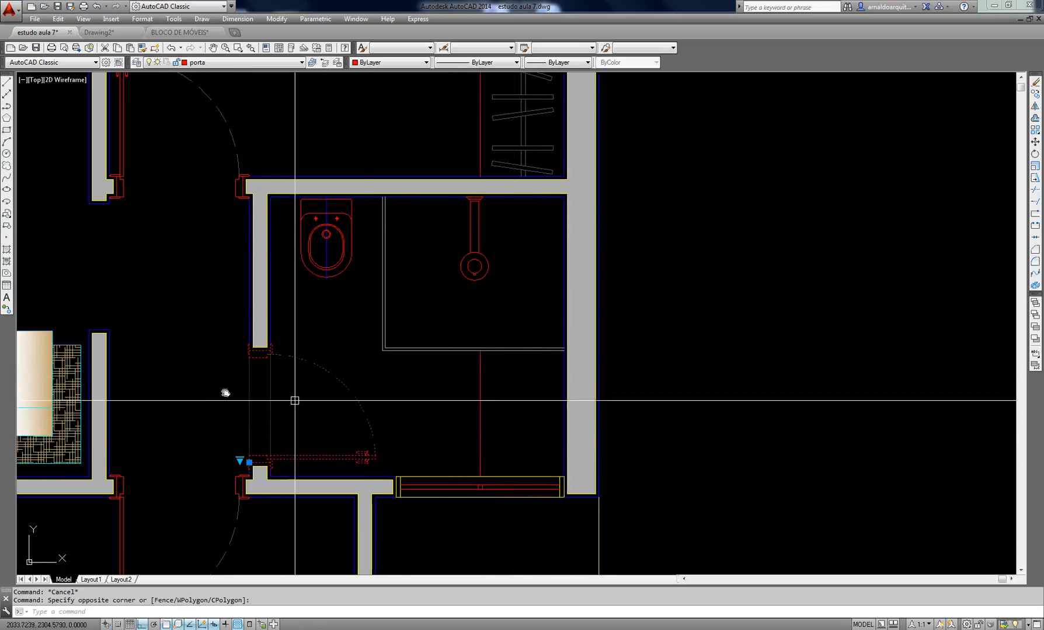
{"action": "key", "text": "Escape"}
{"action": "scroll", "coordinate": [391, 443], "scroll_direction": "up", "scroll_amount": 2}
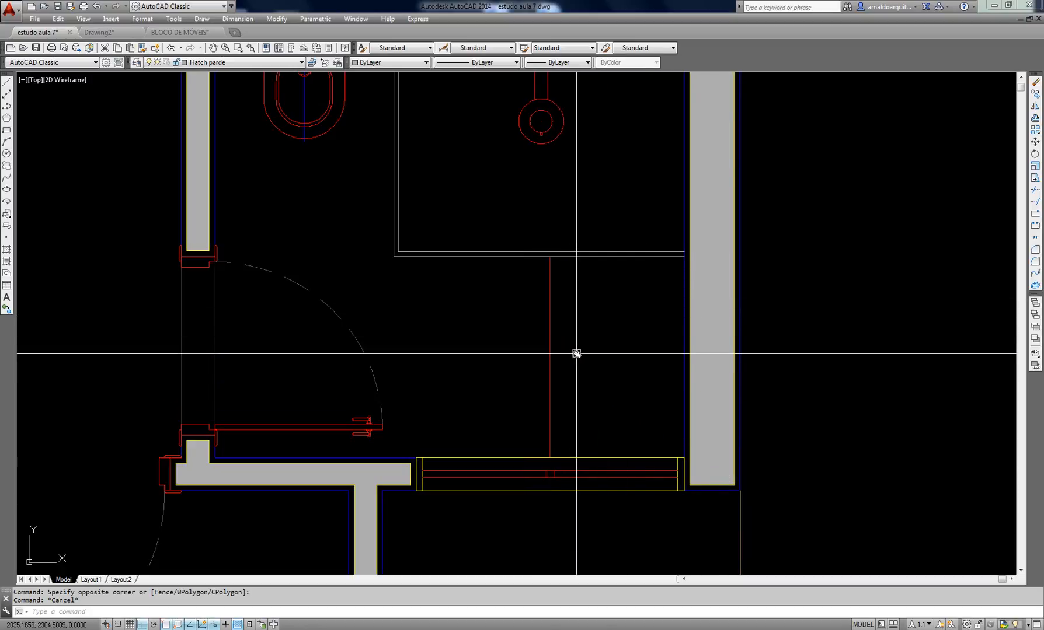
{"action": "middle_click_drag", "start_coordinate": [577, 353], "coordinate": [615, 386]}
{"action": "left_click", "coordinate": [382, 153]}
{"action": "left_click", "coordinate": [357, 145]}
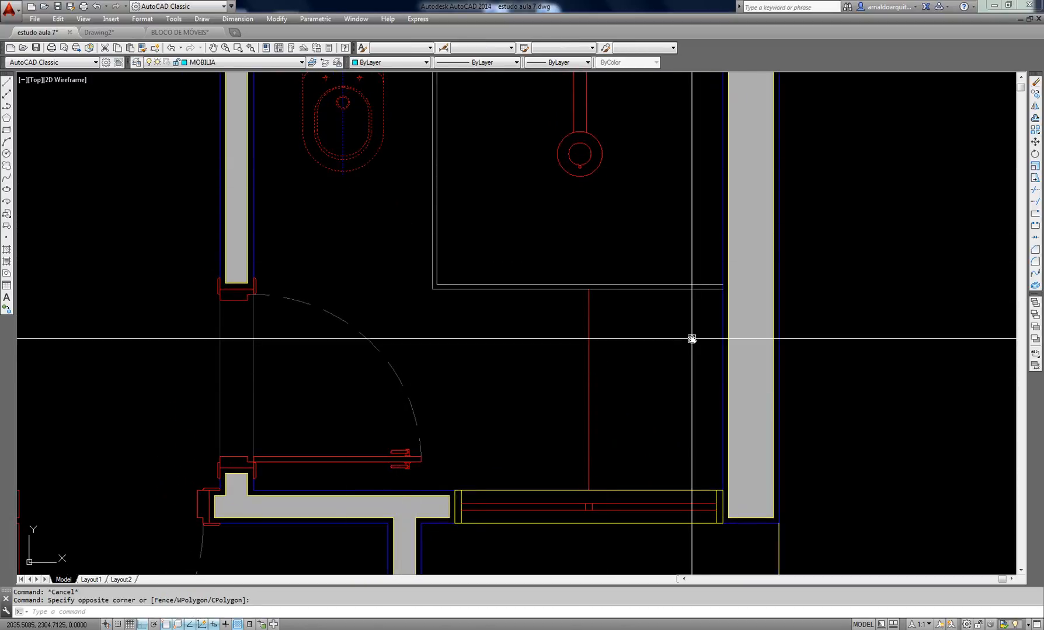
{"action": "scroll", "coordinate": [562, 319], "scroll_direction": "down", "scroll_amount": 2}
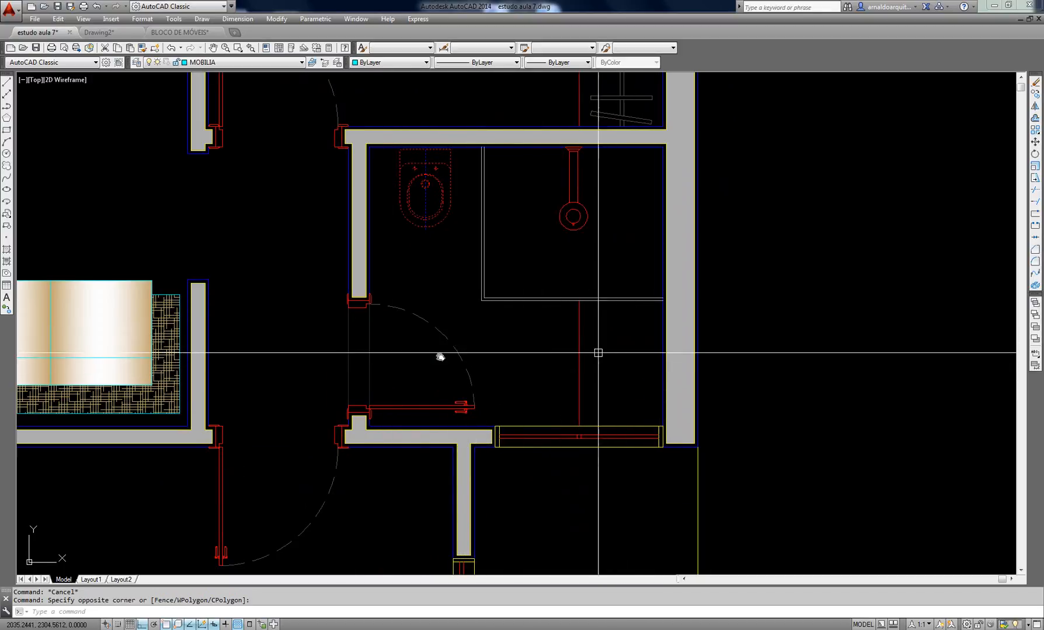
{"action": "mouse_move", "coordinate": [648, 370]}
{"action": "middle_mouse_down"}
{"action": "mouse_move", "coordinate": [496, 351]}
{"action": "mouse_move", "coordinate": [501, 361]}
{"action": "mouse_move", "coordinate": [640, 366]}
{"action": "middle_mouse_up"}
{"action": "key", "text": "Escape"}
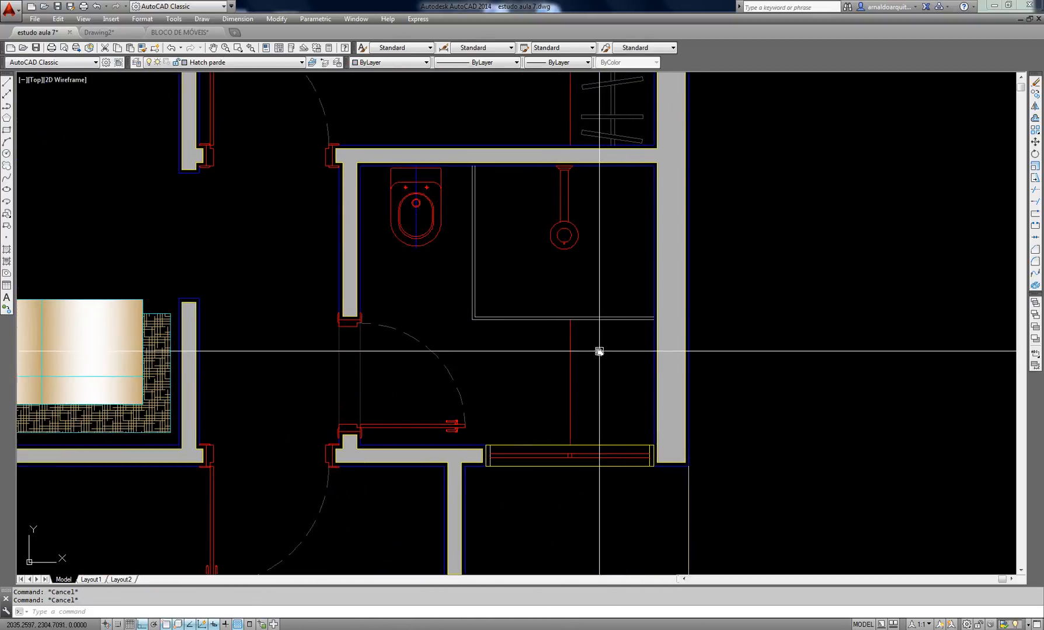
Copy the round washbasin with three tap holes from the BLOCO DE MÓVEIS drawing into the bathroom of estudo aula 7, between shower and window
{"action": "key", "text": "ctrl+Tab"}
{"action": "key", "text": "ctrl+Tab"}
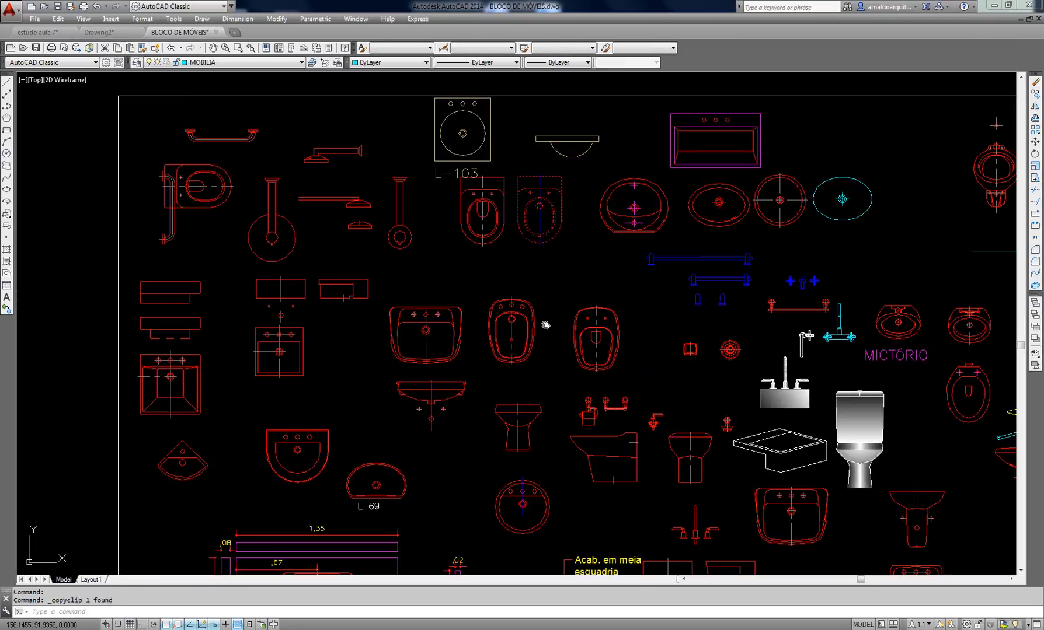
{"action": "scroll", "coordinate": [508, 385], "scroll_direction": "up", "scroll_amount": 4}
{"action": "scroll", "coordinate": [487, 384], "scroll_direction": "down", "scroll_amount": 3}
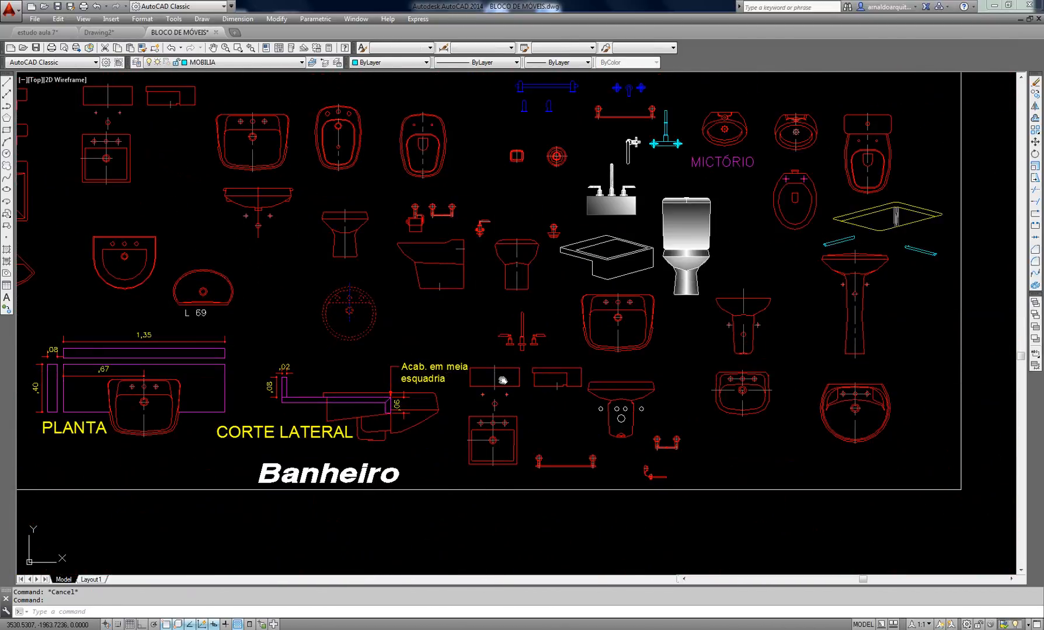
{"action": "middle_click_drag", "start_coordinate": [482, 377], "coordinate": [547, 410]}
{"action": "scroll", "coordinate": [472, 348], "scroll_direction": "up", "scroll_amount": 2}
{"action": "left_click", "coordinate": [437, 310]}
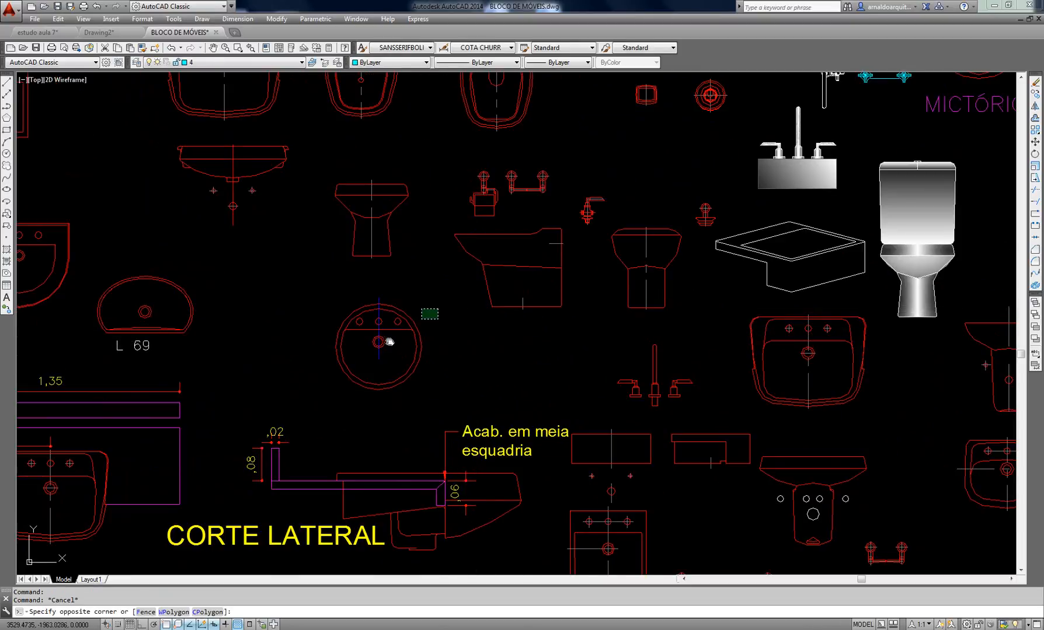
{"action": "left_click", "coordinate": [381, 348]}
{"action": "mouse_move", "coordinate": [564, 323]}
{"action": "middle_mouse_down"}
{"action": "mouse_move", "coordinate": [507, 354]}
{"action": "mouse_move", "coordinate": [560, 349]}
{"action": "middle_mouse_up"}
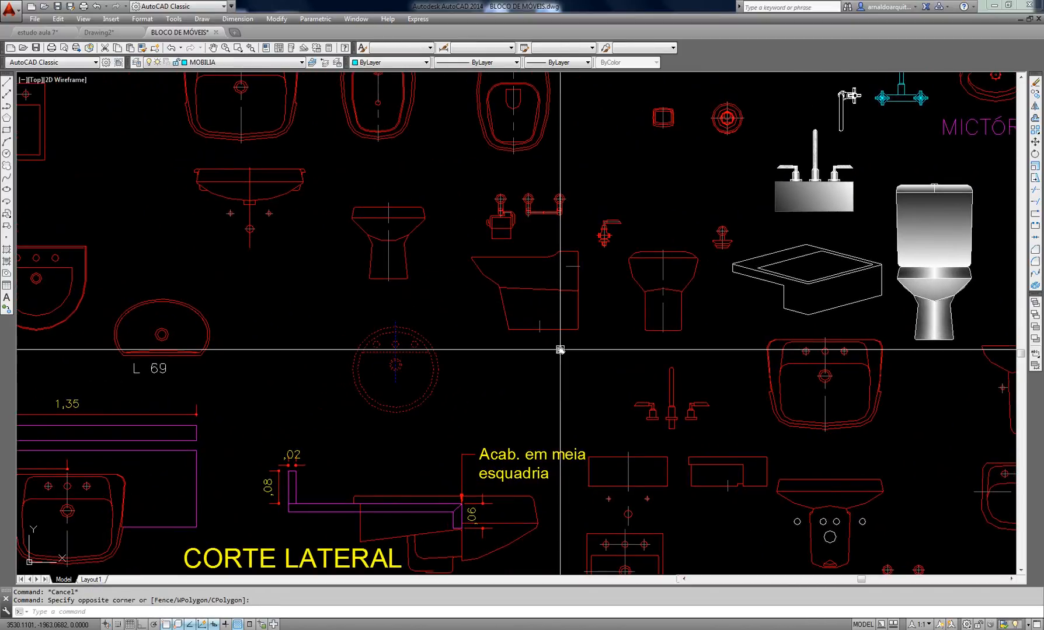
{"action": "key", "text": "ctrl+c"}
{"action": "key", "text": "ctrl+Tab"}
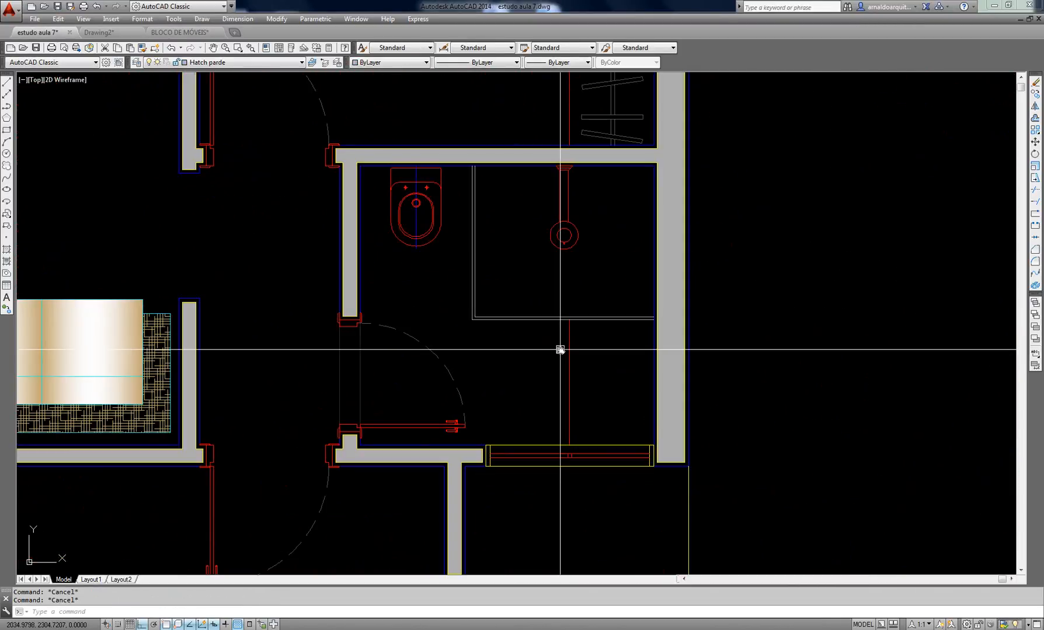
{"action": "key", "text": "ctrl+v"}
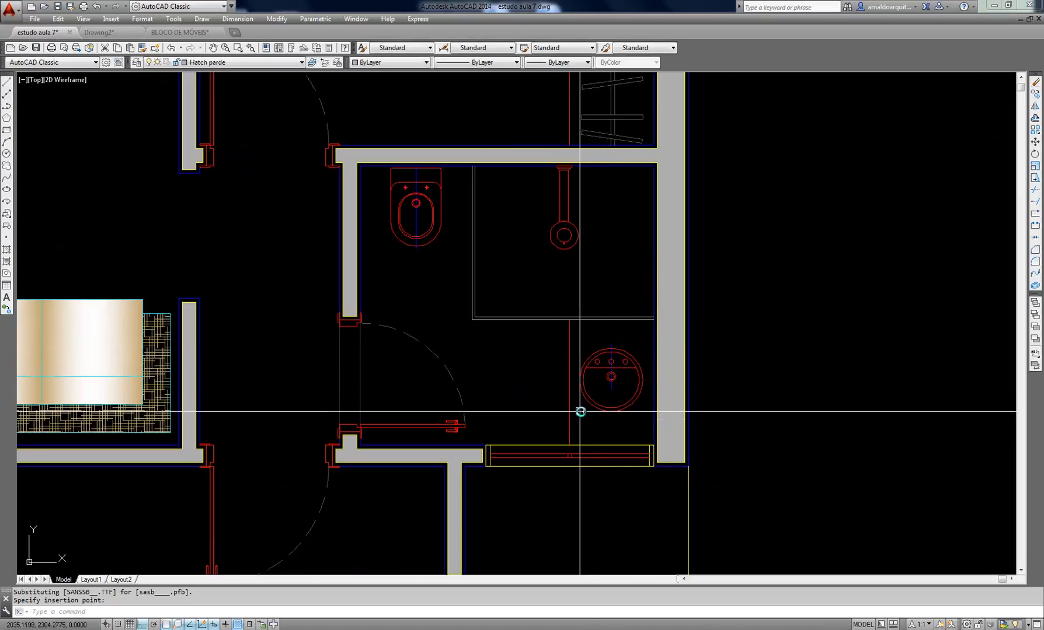
Rotate the washbasin to 270° about the tap-side end of its centre line so the taps face the outer side wall
{"action": "scroll", "coordinate": [624, 377], "scroll_direction": "up", "scroll_amount": 2}
{"action": "type", "text": "ro"}
{"action": "key", "text": "Return"}
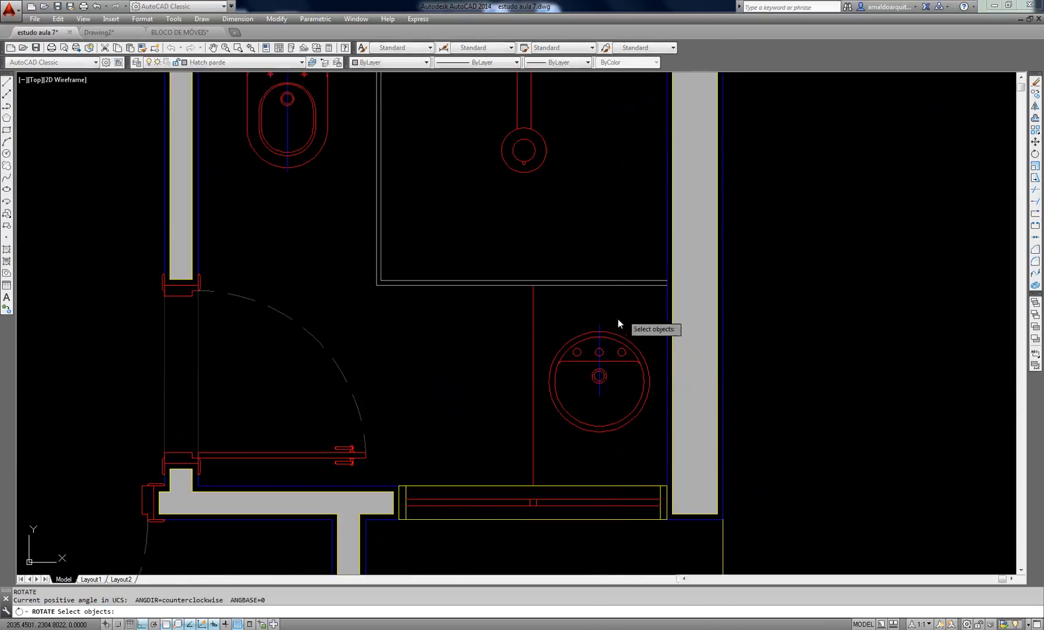
{"action": "left_click", "coordinate": [617, 319]}
{"action": "left_click", "coordinate": [595, 334]}
{"action": "key", "text": "Return"}
{"action": "left_click", "coordinate": [596, 324]}
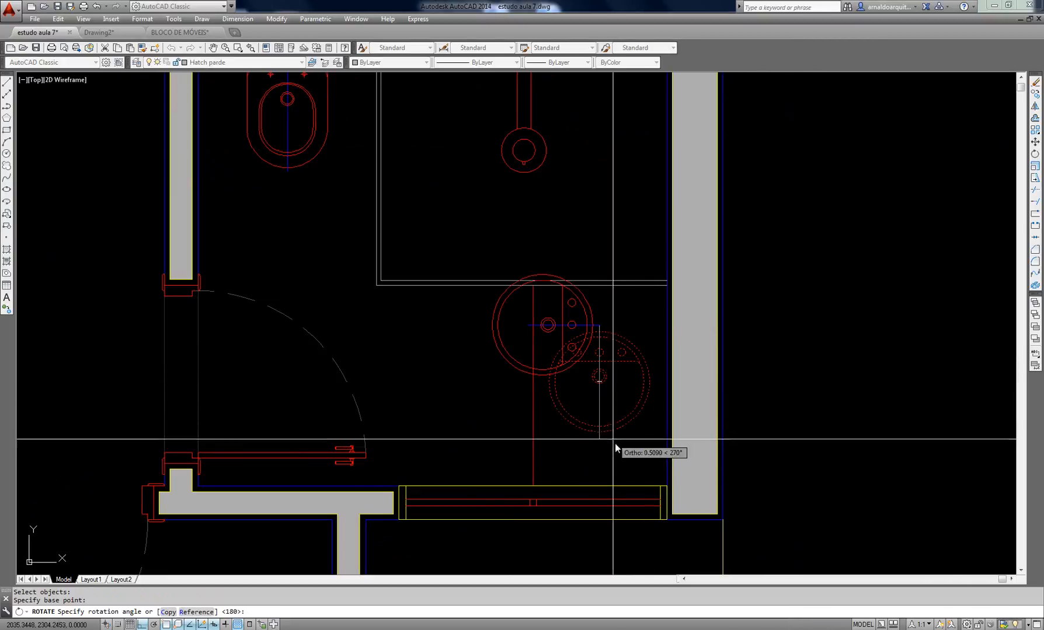
{"action": "left_click", "coordinate": [601, 377]}
Move the washbasin horizontally by the end of its centre line until it meets the inner line of the outer side wall
{"action": "scroll", "coordinate": [602, 377], "scroll_direction": "up", "scroll_amount": 2}
{"action": "type", "text": "m"}
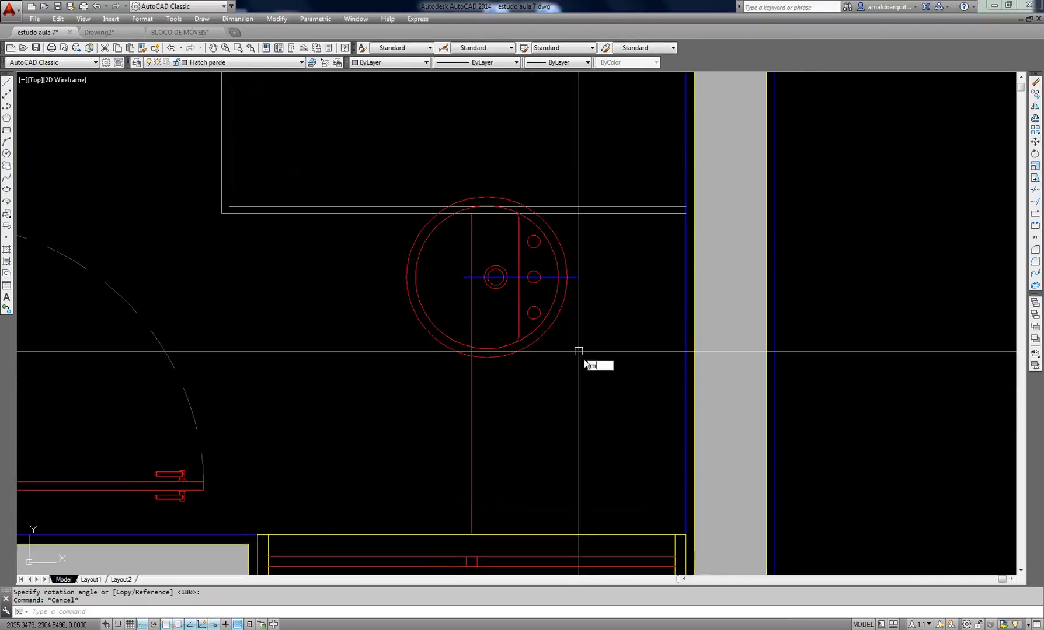
{"action": "key", "text": "Return"}
{"action": "left_click", "coordinate": [578, 352]}
{"action": "left_click", "coordinate": [519, 264]}
{"action": "key", "text": "Return"}
{"action": "left_click", "coordinate": [577, 277]}
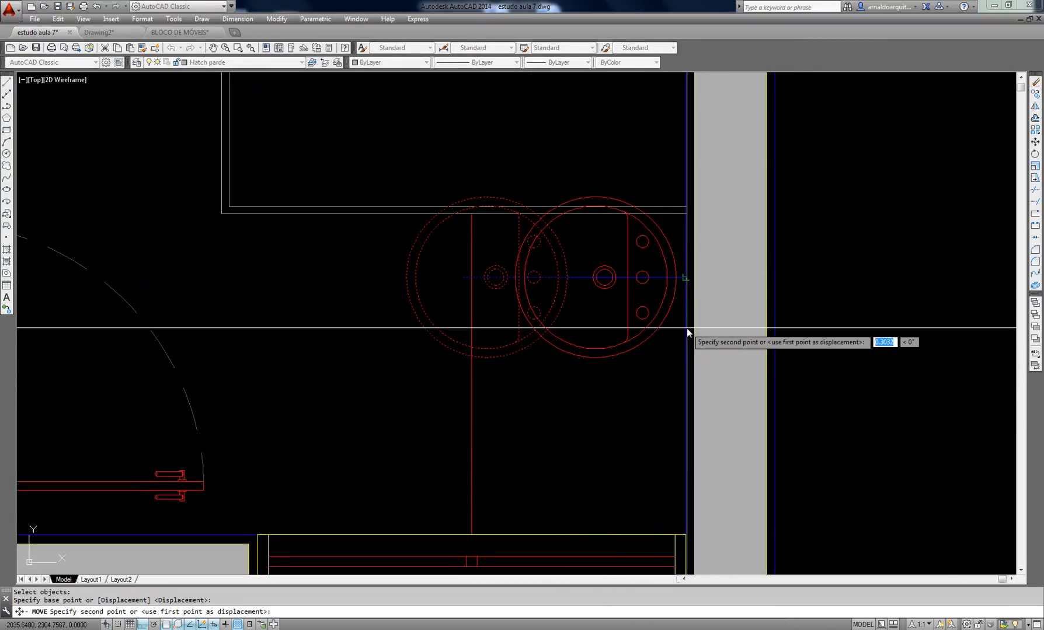
{"action": "left_click", "coordinate": [687, 328]}
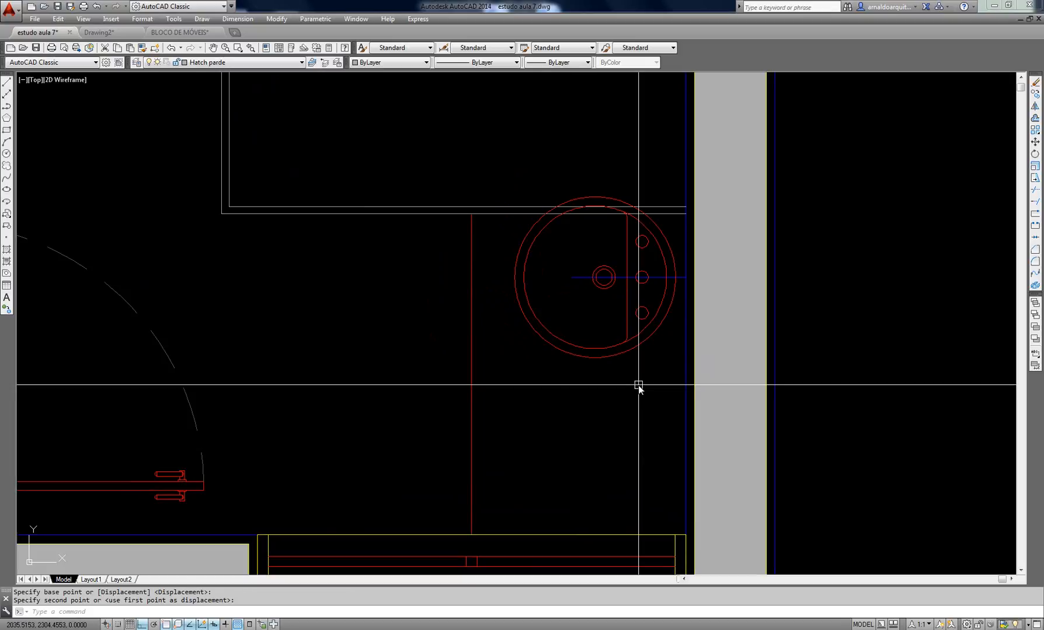
Draw a vertical helper line along the outer side wall from the shower enclosure's outer line to the window
{"action": "type", "text": "l"}
{"action": "key", "text": "Return"}
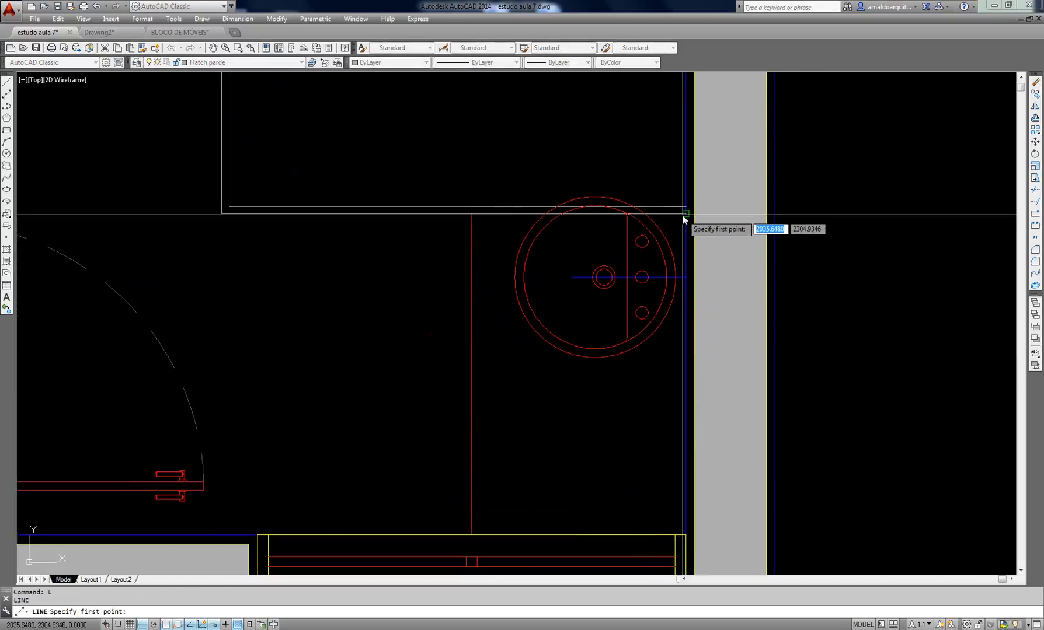
{"action": "left_click", "coordinate": [684, 214]}
{"action": "key", "text": "Escape"}
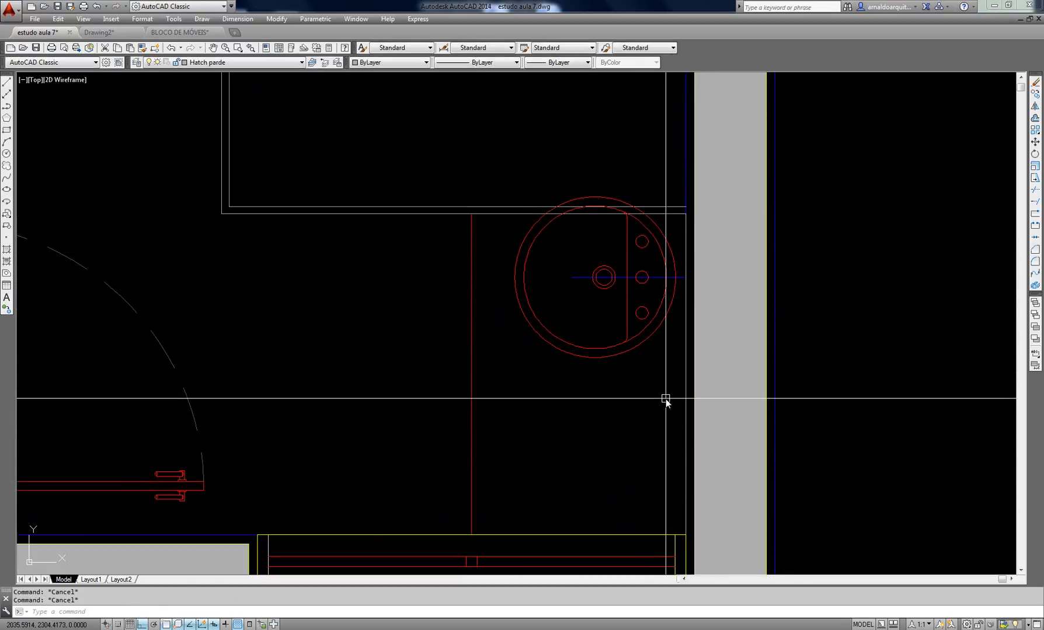
Move the washbasin so its centre line ends at the midpoint of the helper line, and erase the helper line
{"action": "type", "text": "m"}
{"action": "key", "text": "Return"}
{"action": "left_click", "coordinate": [630, 385]}
{"action": "left_click", "coordinate": [578, 331]}
{"action": "key", "text": "Return"}
{"action": "left_click", "coordinate": [681, 279]}
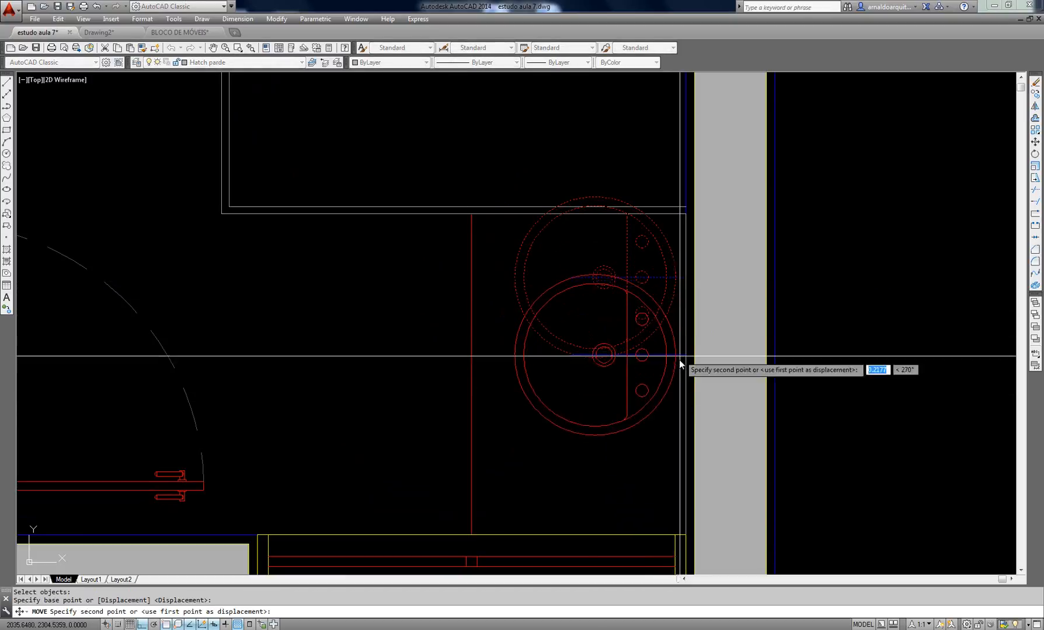
{"action": "key", "text": "Escape"}
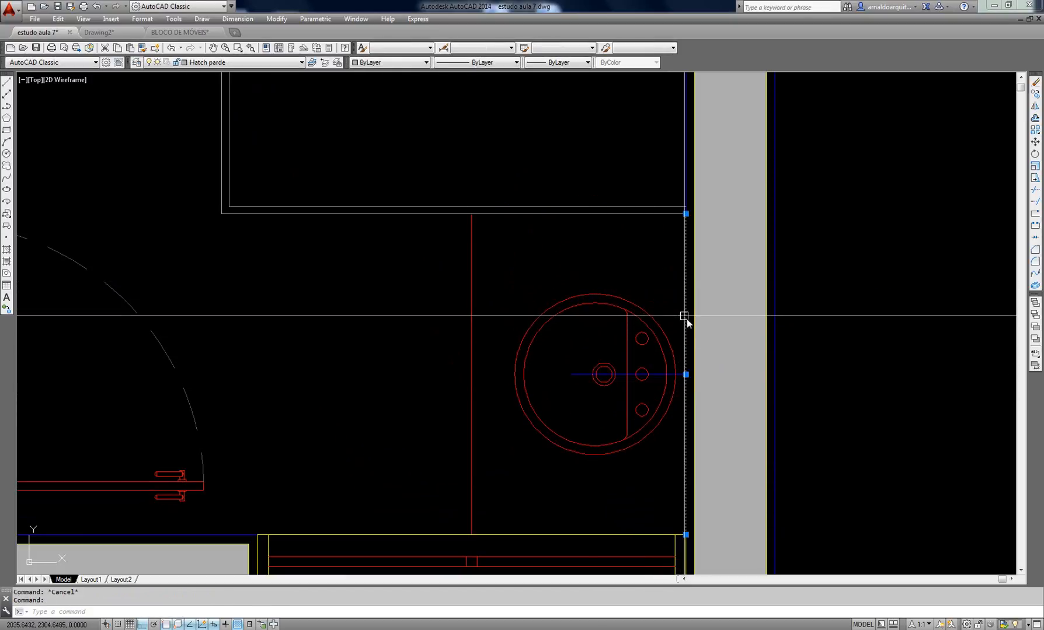
{"action": "middle_click_drag", "start_coordinate": [561, 379], "coordinate": [607, 323]}
{"action": "scroll", "coordinate": [607, 322], "scroll_direction": "down", "scroll_amount": 2}
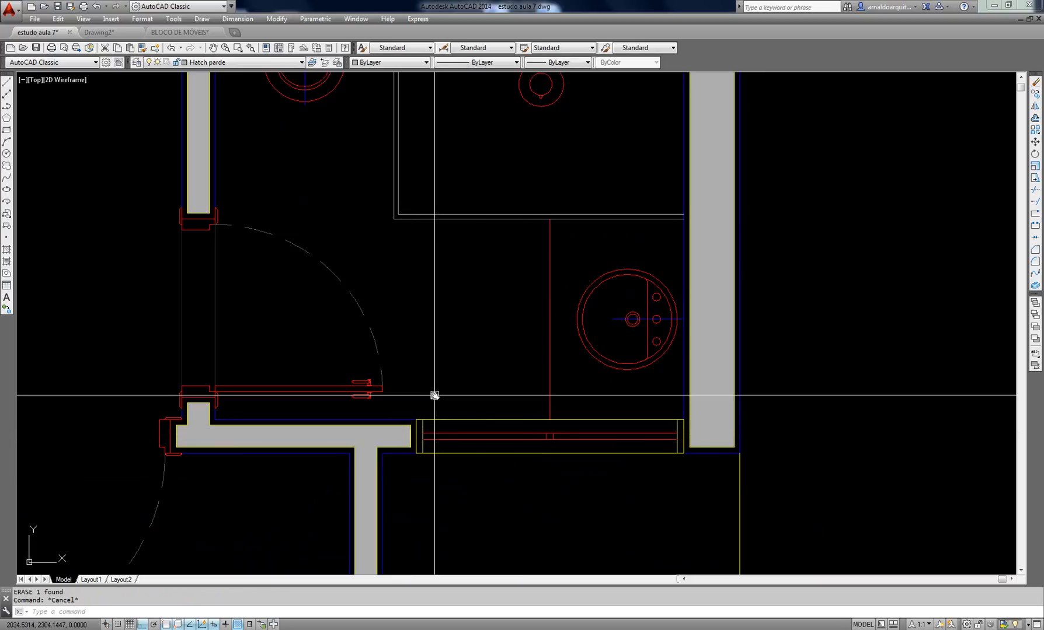
Examine the whole floor plan, comparing the furnished bedroom, living room and bathroom with the empty rooms
{"action": "scroll", "coordinate": [434, 395], "scroll_direction": "down", "scroll_amount": 4}
{"action": "middle_click_drag", "start_coordinate": [664, 473], "coordinate": [804, 442]}
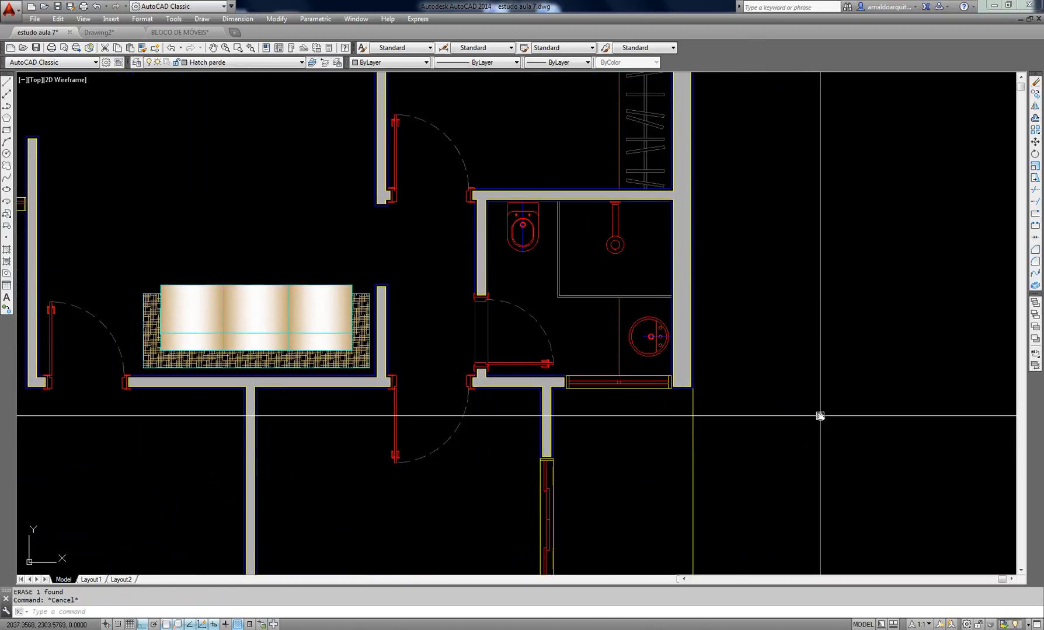
{"action": "middle_click_drag", "start_coordinate": [671, 404], "coordinate": [782, 375]}
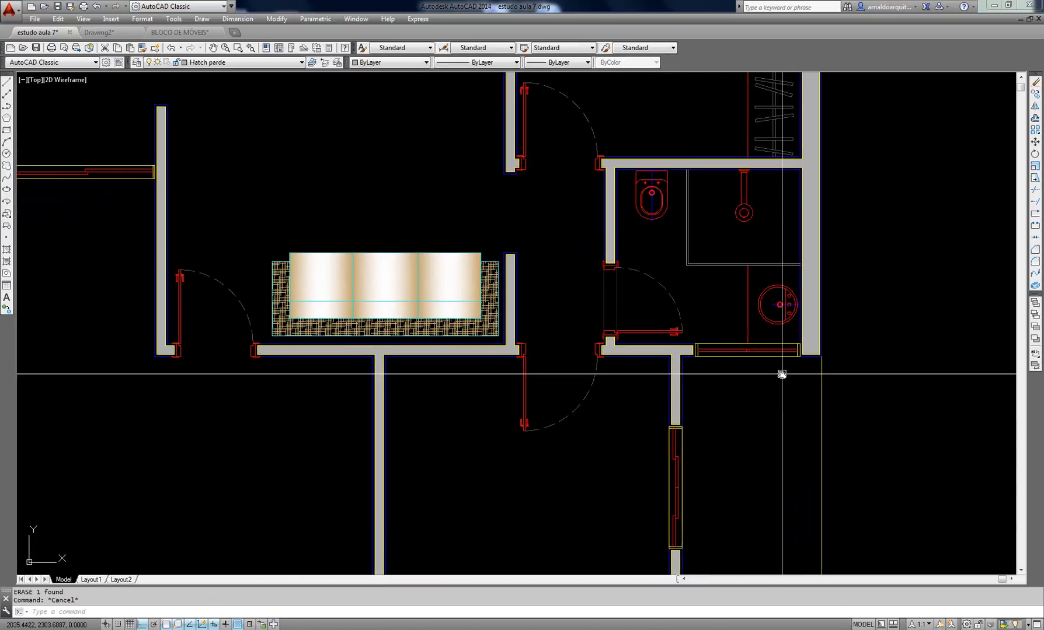
{"action": "scroll", "coordinate": [781, 374], "scroll_direction": "down", "scroll_amount": 2}
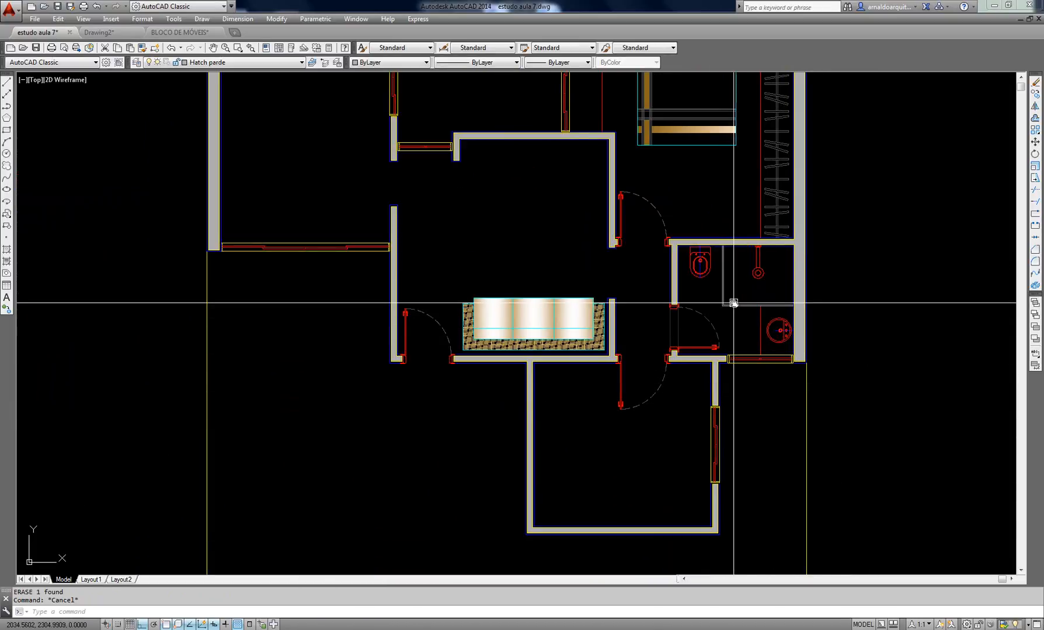
{"action": "scroll", "coordinate": [785, 376], "scroll_direction": "up", "scroll_amount": 2}
{"action": "middle_click_drag", "start_coordinate": [655, 324], "coordinate": [841, 495]}
{"action": "scroll", "coordinate": [686, 438], "scroll_direction": "down", "scroll_amount": 2}
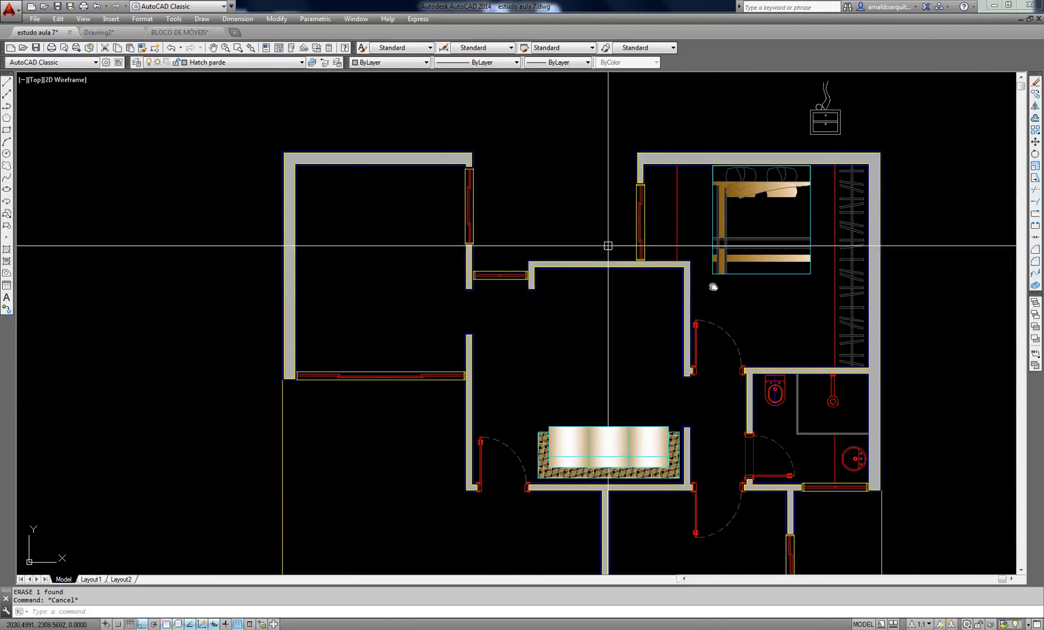
{"action": "middle_click_drag", "start_coordinate": [765, 415], "coordinate": [697, 355]}
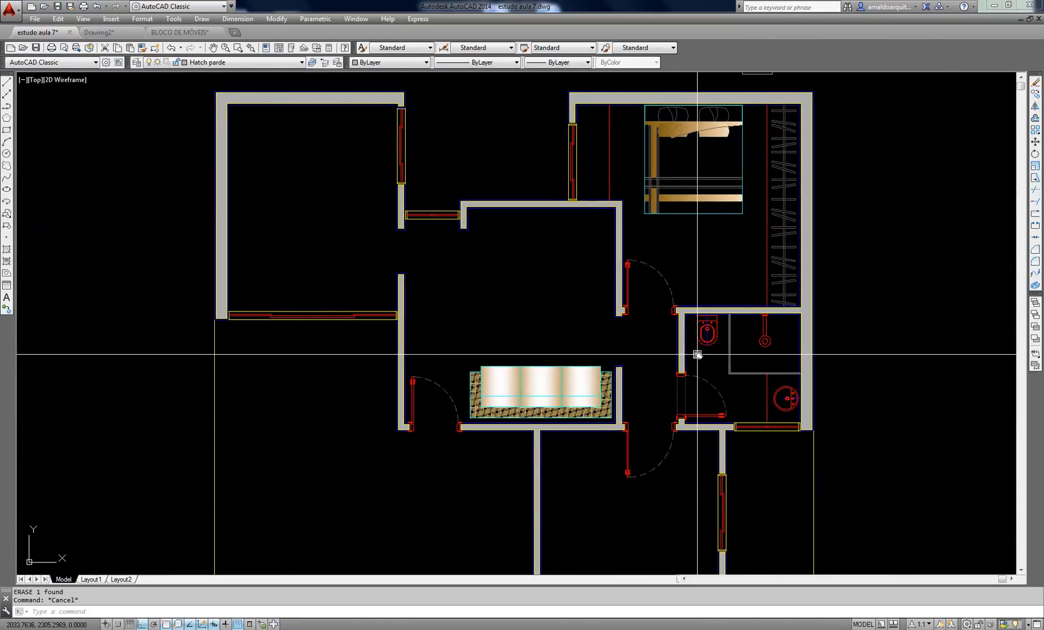
{"action": "scroll", "coordinate": [698, 354], "scroll_direction": "down", "scroll_amount": 2}
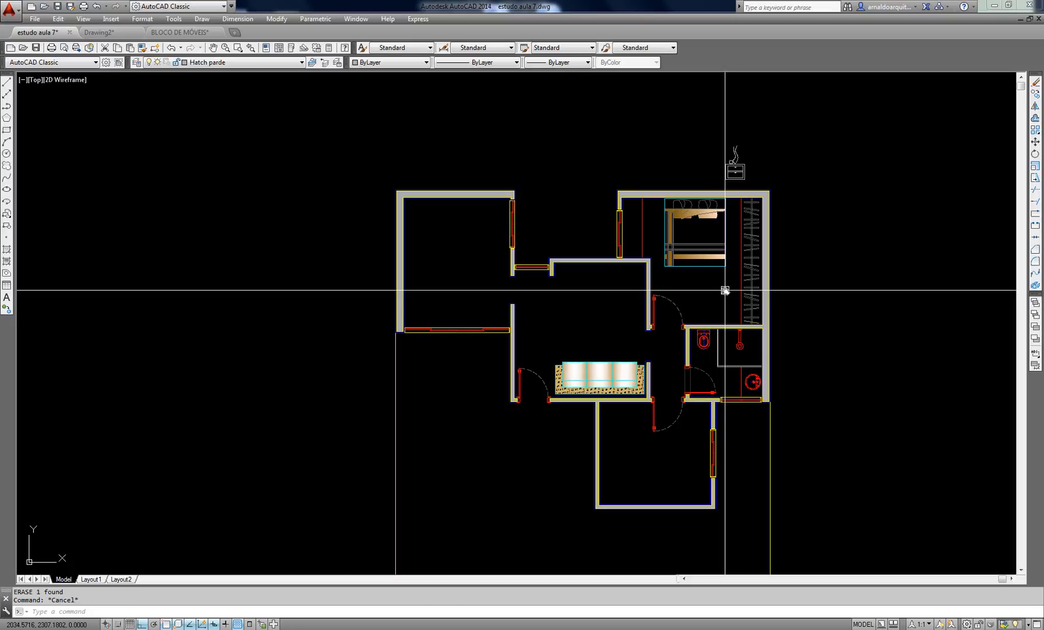
{"action": "middle_click_drag", "start_coordinate": [724, 290], "coordinate": [694, 276]}
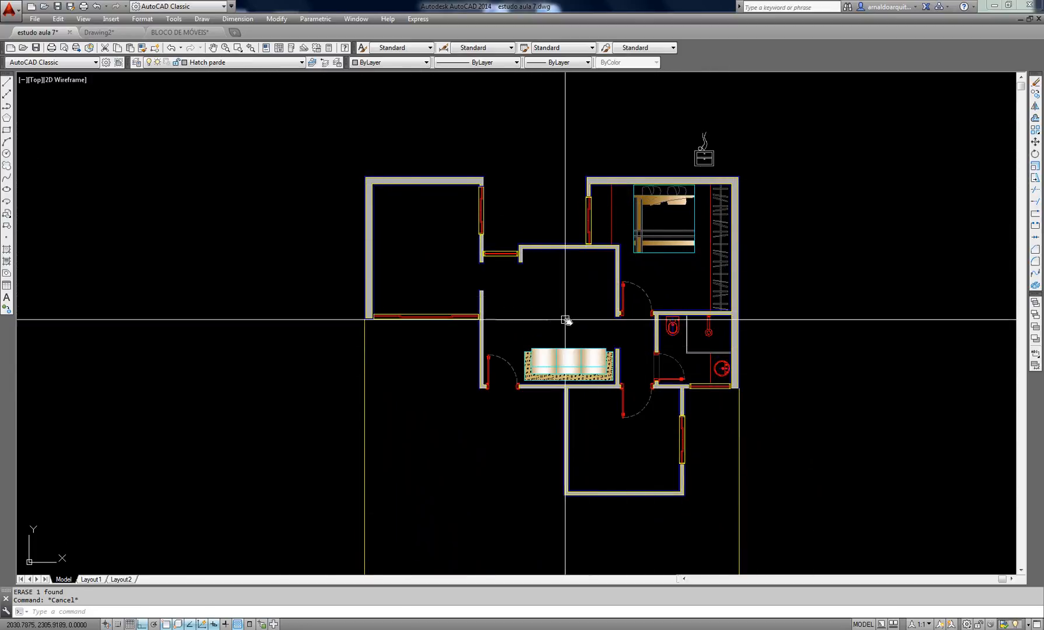
{"action": "middle_click_drag", "start_coordinate": [565, 320], "coordinate": [576, 300]}
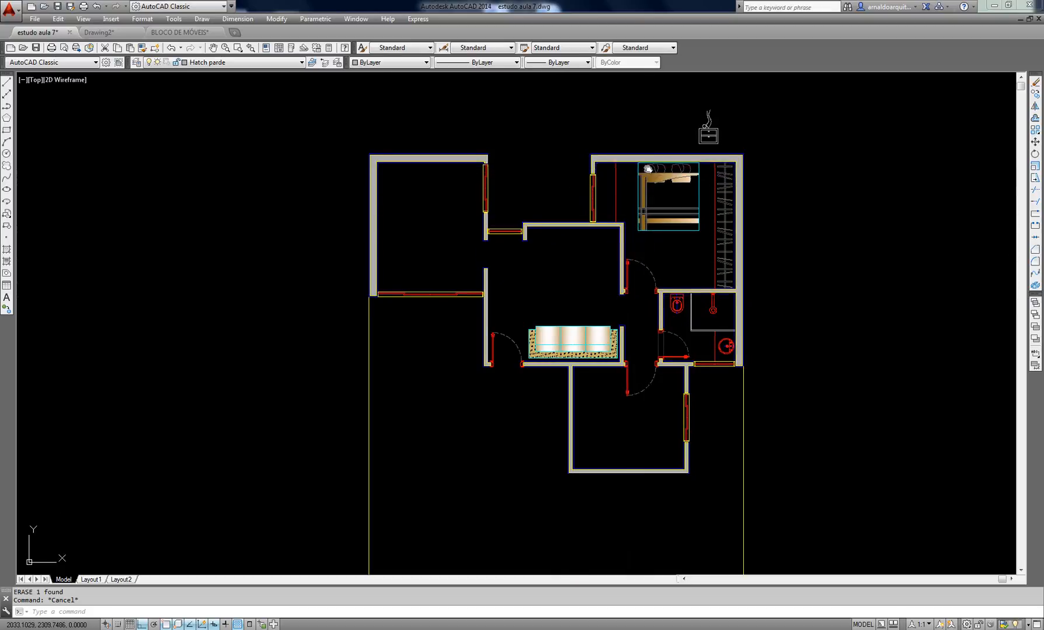
Erase the stray sink and faucet drawing above the bedroom's outer wall
{"action": "scroll", "coordinate": [643, 172], "scroll_direction": "up", "scroll_amount": 6}
{"action": "scroll", "coordinate": [628, 170], "scroll_direction": "up", "scroll_amount": 4}
{"action": "left_click", "coordinate": [678, 81]}
{"action": "left_click", "coordinate": [418, 333]}
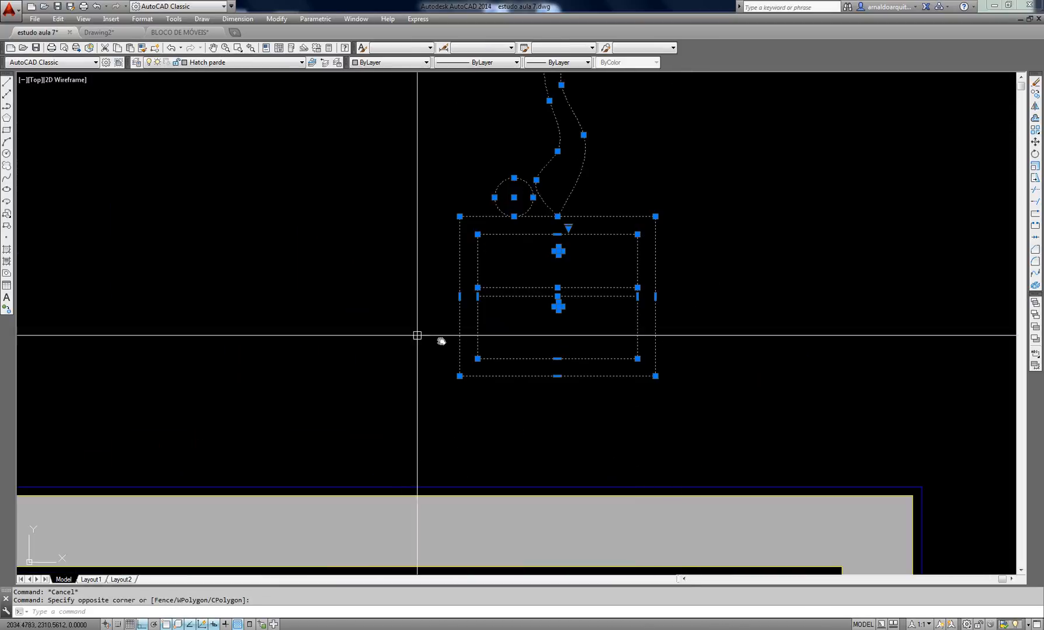
{"action": "type", "text": "e"}
{"action": "key", "text": "space"}
{"action": "scroll", "coordinate": [637, 262], "scroll_direction": "down", "scroll_amount": 4}
{"action": "left_click", "coordinate": [659, 263]}
{"action": "left_click", "coordinate": [551, 314]}
{"action": "key", "text": "Escape"}
{"action": "scroll", "coordinate": [560, 360], "scroll_direction": "down", "scroll_amount": 4}
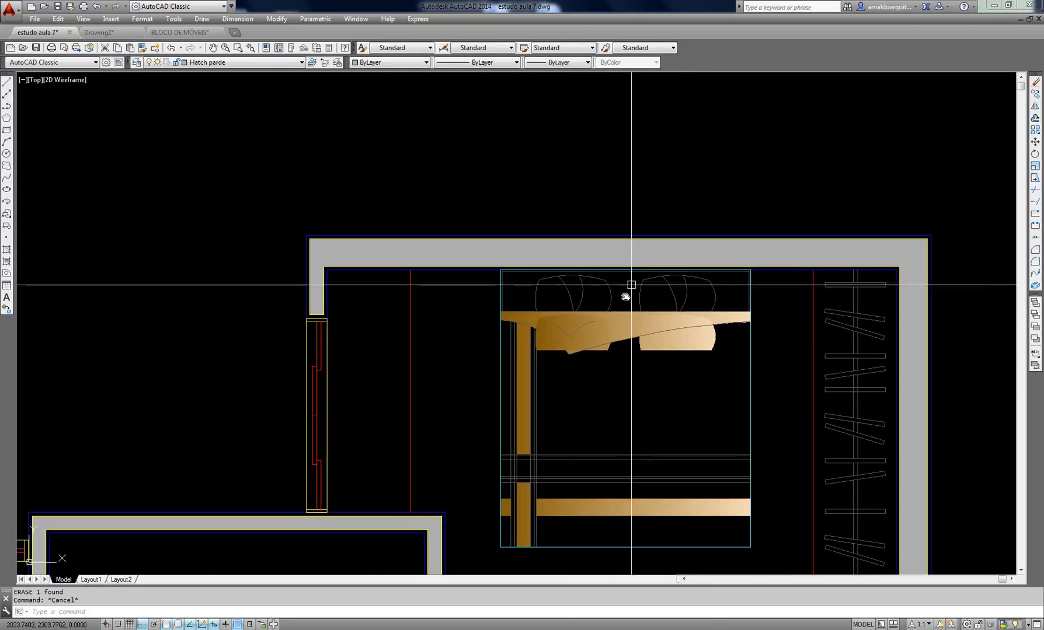
Review the floor plan and the text styles available in its drawing
{"action": "middle_click_drag", "start_coordinate": [723, 310], "coordinate": [834, 124]}
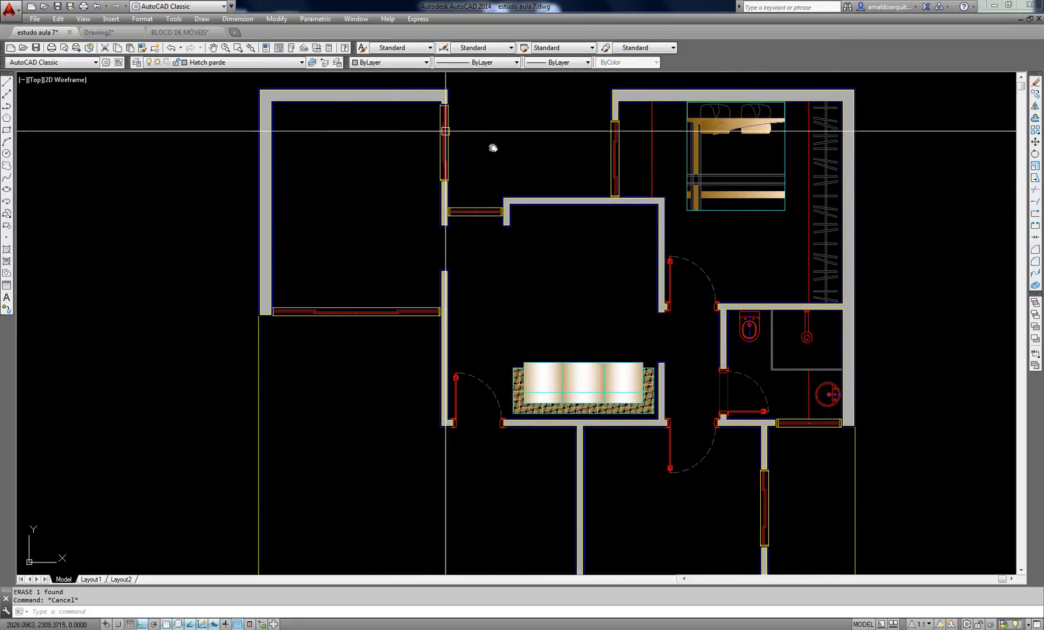
{"action": "middle_click_drag", "start_coordinate": [512, 156], "coordinate": [505, 188]}
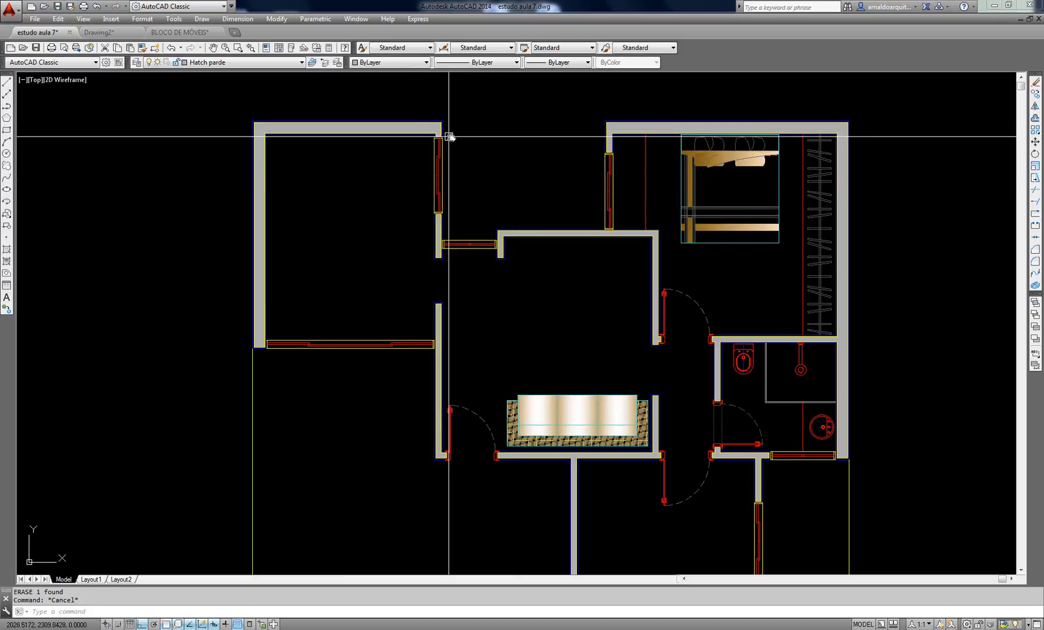
{"action": "mouse_move", "coordinate": [497, 138]}
{"action": "middle_mouse_down"}
{"action": "mouse_move", "coordinate": [500, 163]}
{"action": "mouse_move", "coordinate": [480, 156]}
{"action": "mouse_move", "coordinate": [484, 147]}
{"action": "middle_mouse_up"}
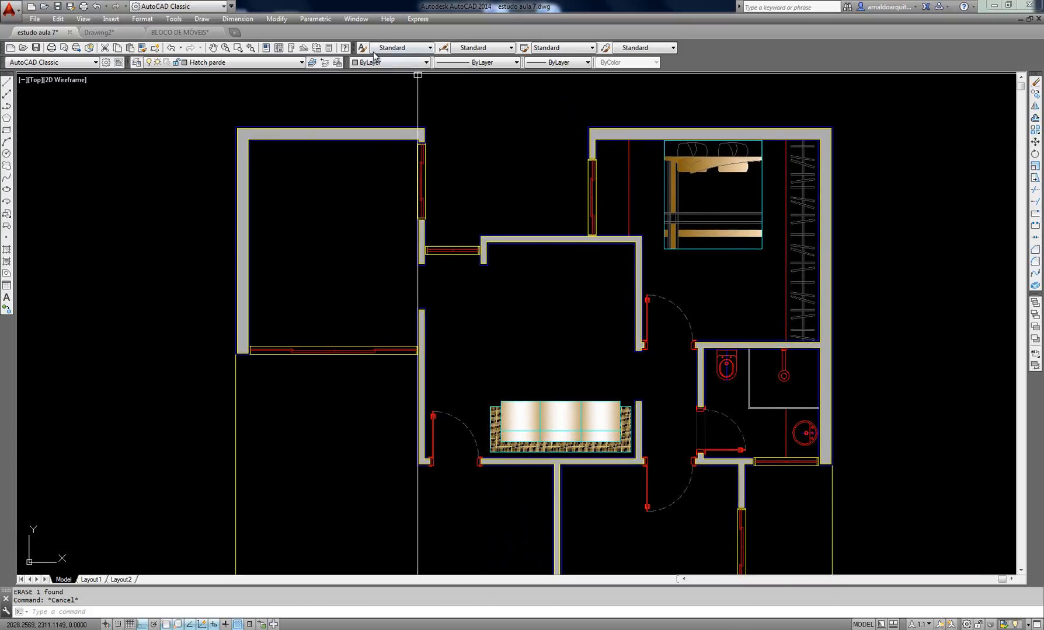
{"action": "left_click", "coordinate": [397, 48]}
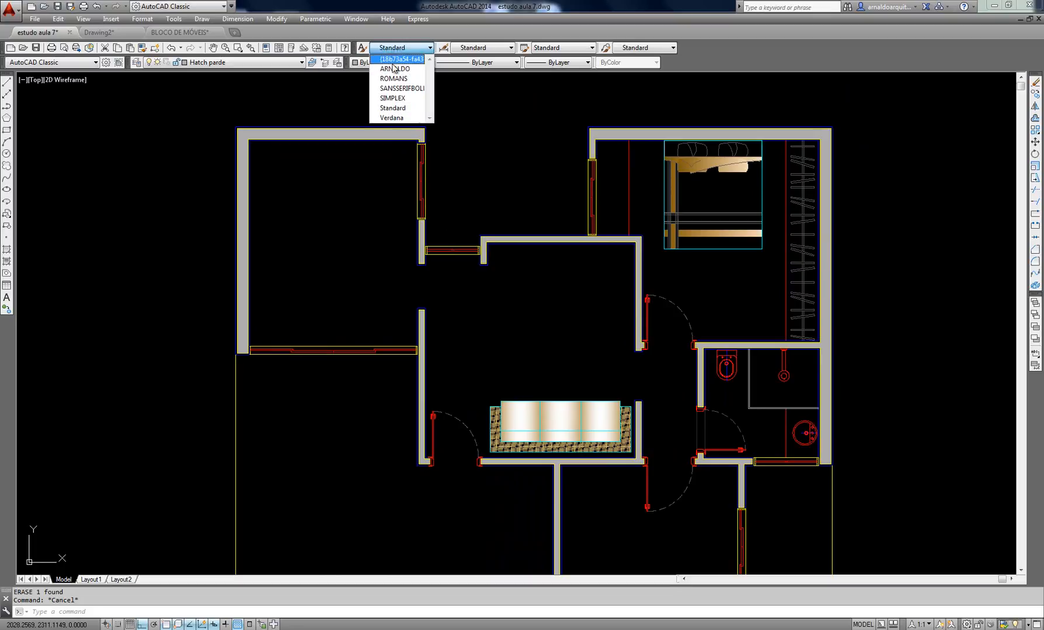
{"action": "left_click", "coordinate": [477, 125]}
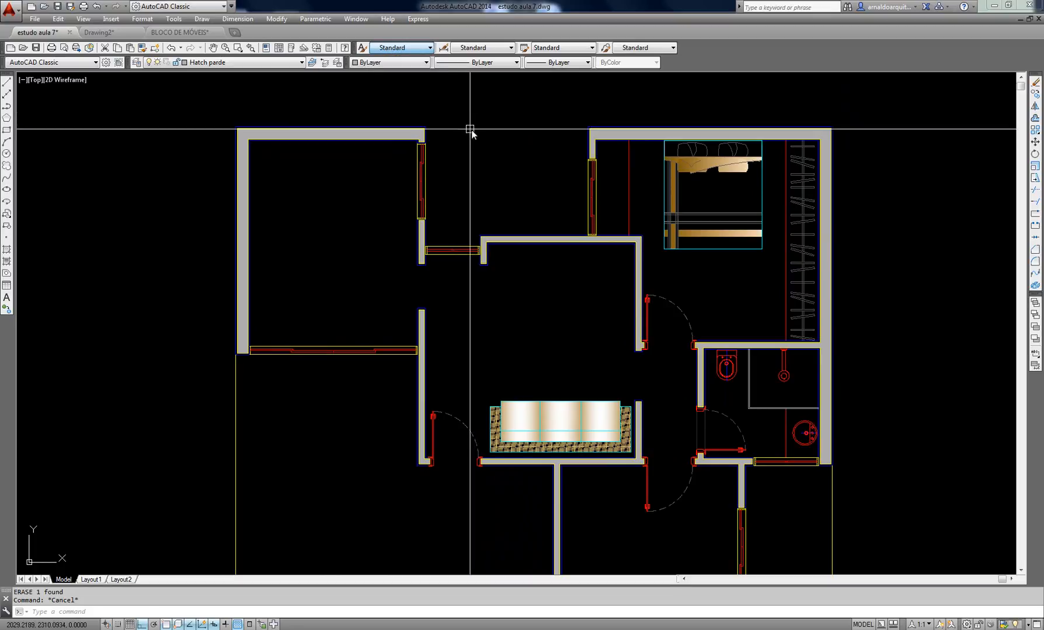
Switch to Drawing2, activate its model space, and check its available text styles
{"action": "left_click", "coordinate": [117, 32]}
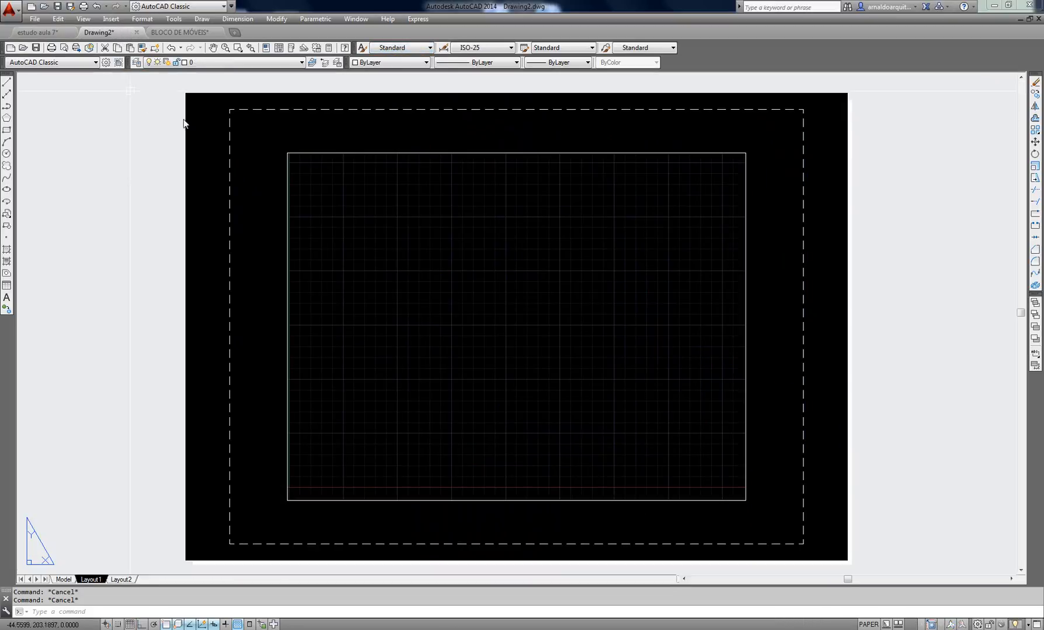
{"action": "left_click", "coordinate": [63, 579]}
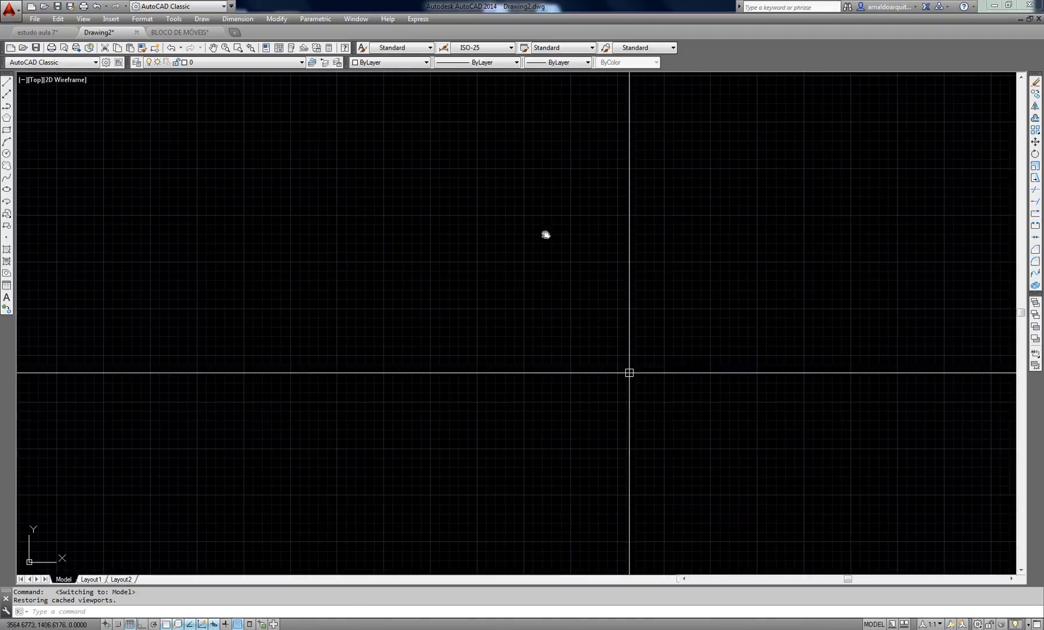
{"action": "left_click", "coordinate": [445, 153]}
{"action": "left_click", "coordinate": [408, 49]}
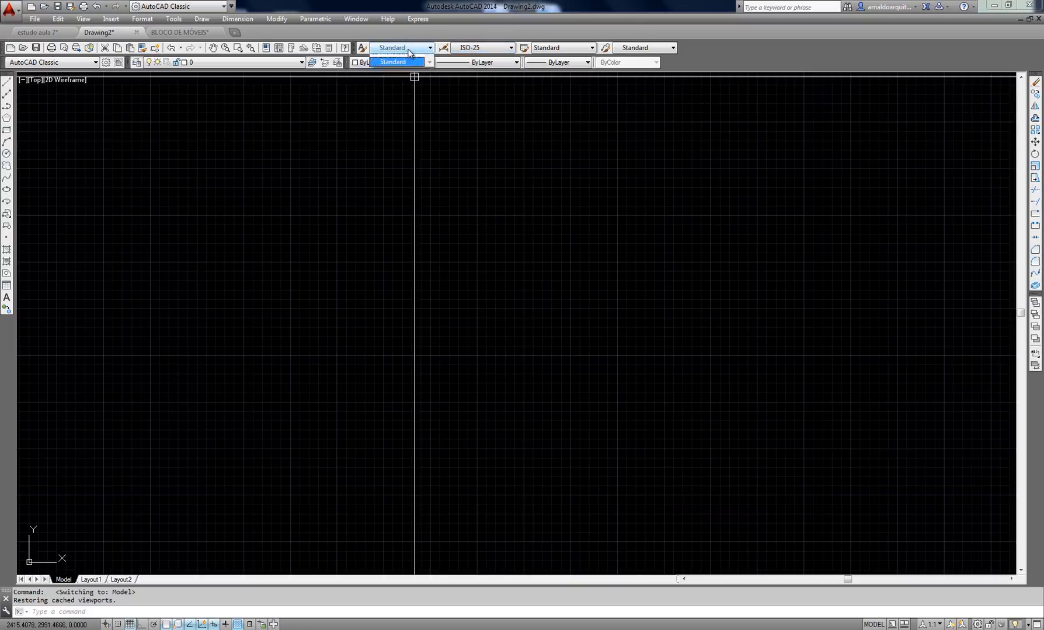
{"action": "left_click", "coordinate": [384, 100]}
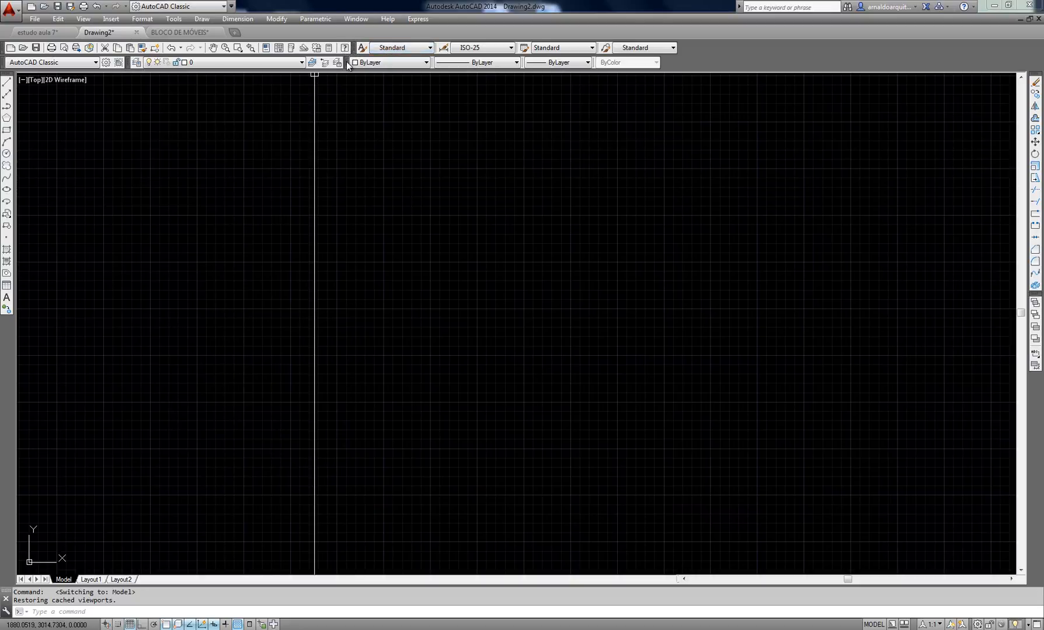
Draw a horizontal line 2 units long in the empty model space with ortho mode on
{"action": "type", "text": "l"}
{"action": "key", "text": "Return"}
{"action": "left_click", "coordinate": [380, 264]}
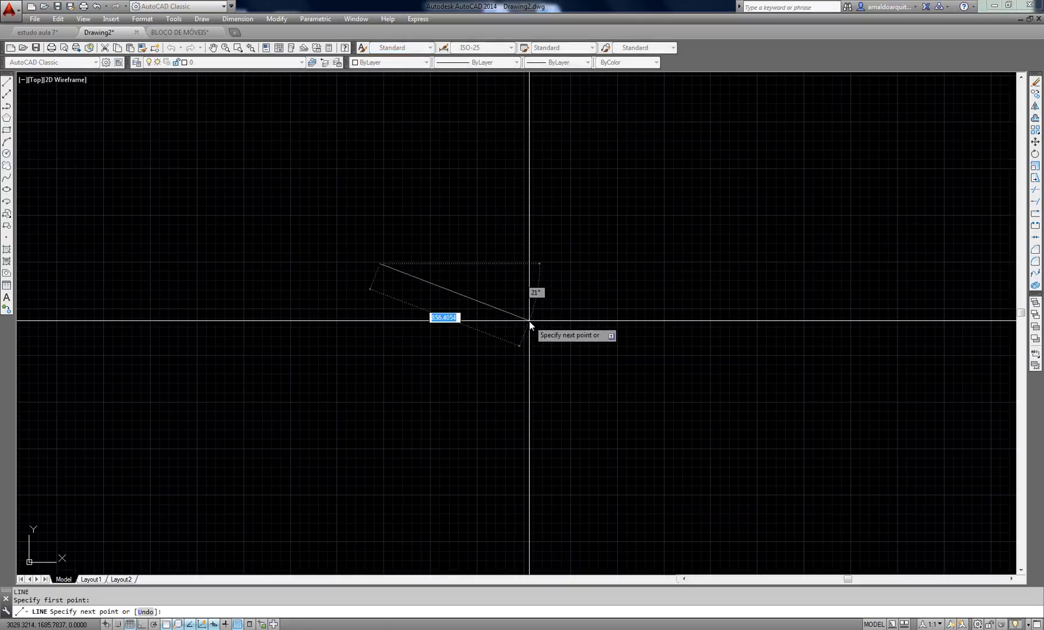
{"action": "key", "text": "F8"}
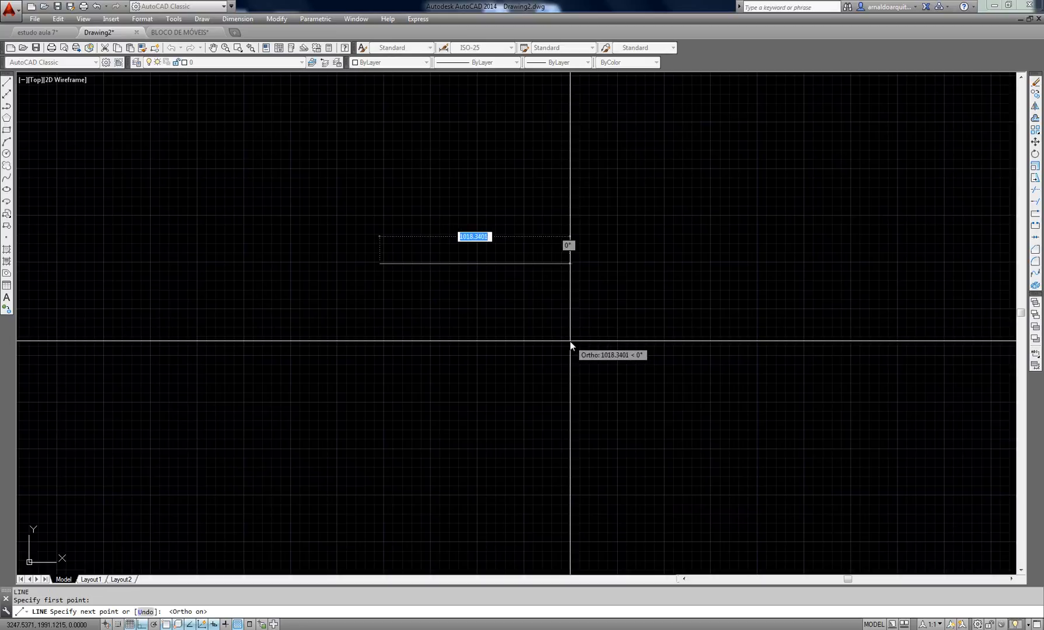
{"action": "type", "text": "2"}
{"action": "key", "text": "Return"}
{"action": "key", "text": "Escape"}
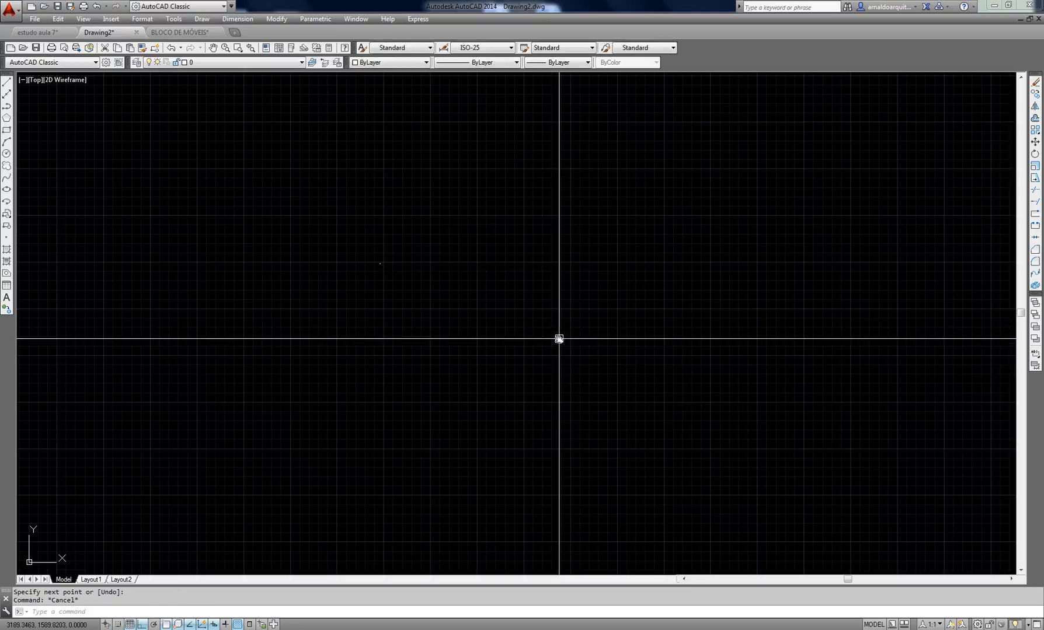
Turn off the background grid and fit the new line in the view with some margin
{"action": "middle_click", "coordinate": [558, 340]}
{"action": "middle_click", "coordinate": [559, 340]}
{"action": "key", "text": "F7"}
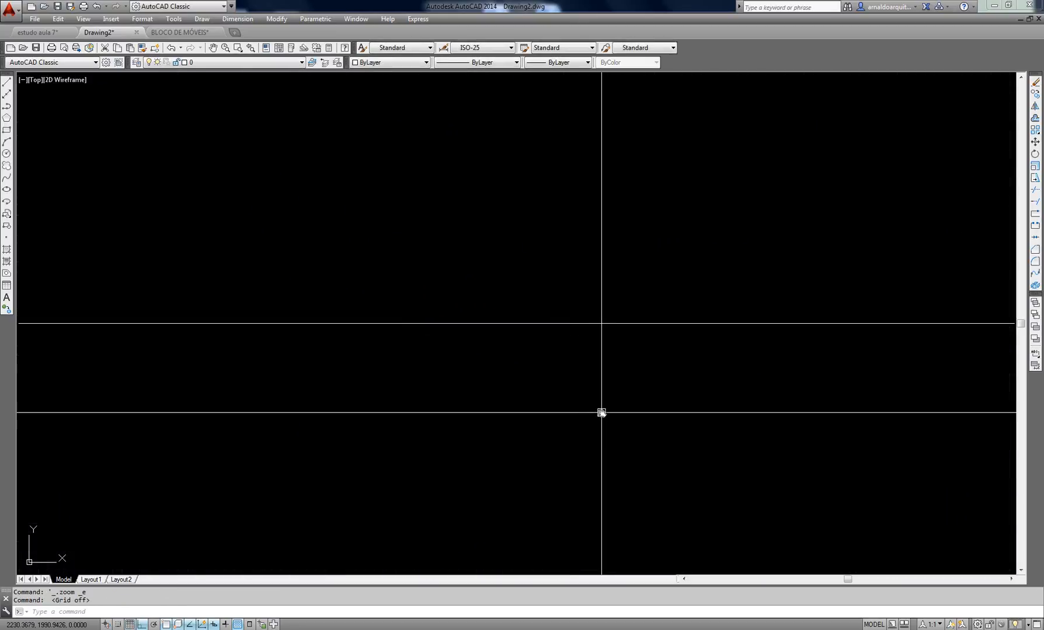
{"action": "middle_click_drag", "start_coordinate": [578, 350], "coordinate": [527, 283]}
{"action": "scroll", "coordinate": [557, 318], "scroll_direction": "down", "scroll_amount": 2}
{"action": "key", "text": "Escape"}
{"action": "key", "text": "Escape"}
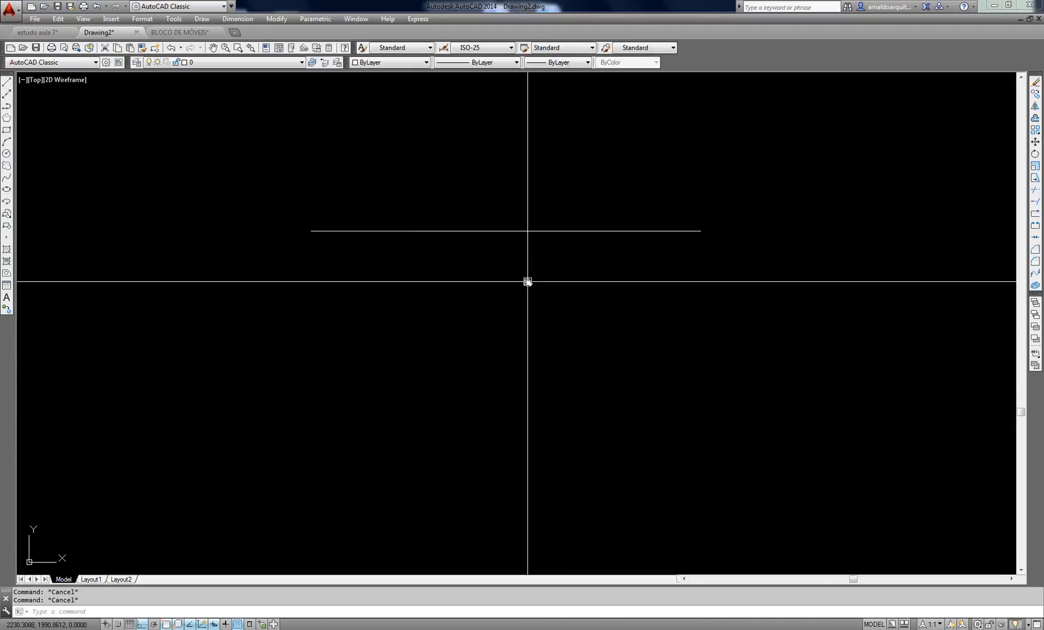
{"action": "type", "text": "l"}
{"action": "key", "text": "Return"}
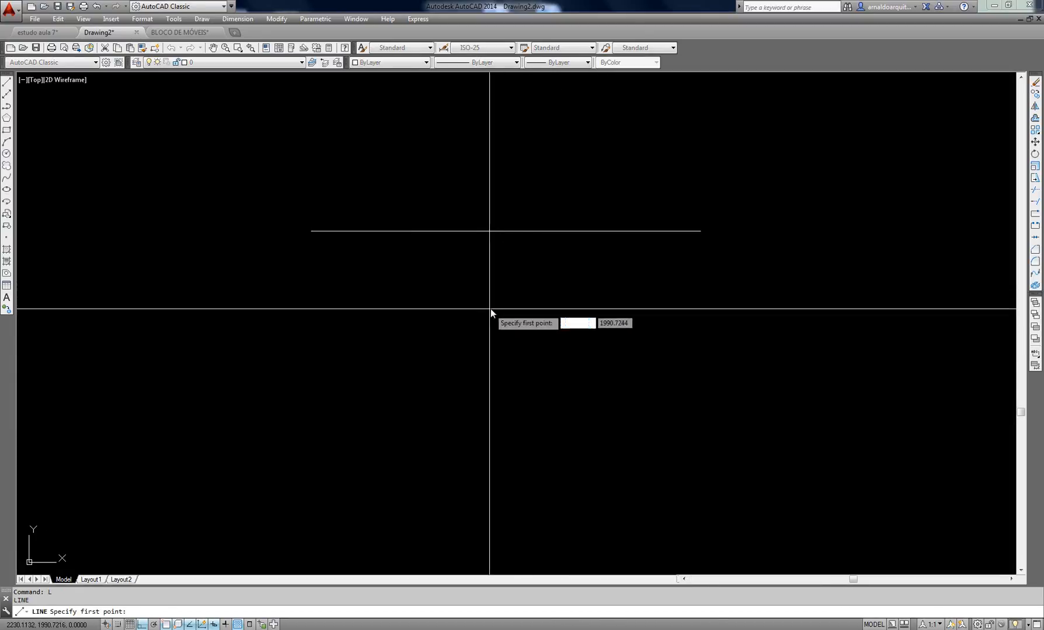
{"action": "key", "text": "Escape"}
{"action": "key", "text": "Escape"}
{"action": "key", "text": "Escape"}
{"action": "middle_click_drag", "start_coordinate": [575, 260], "coordinate": [569, 226]}
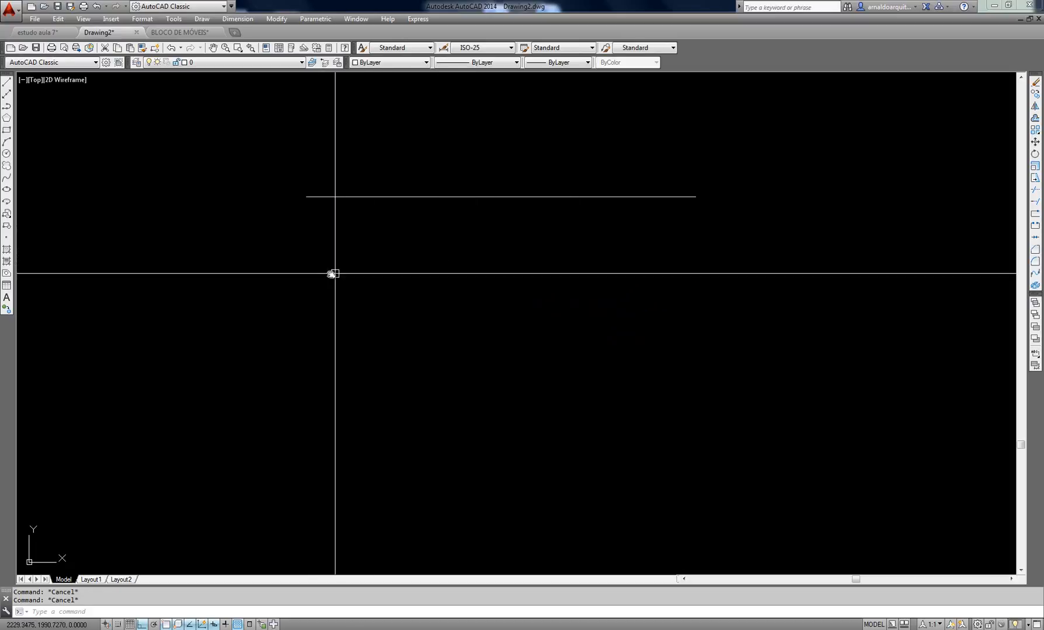
Draw a freehand horizontal line below the first one, starting under its left end, and erase it
{"action": "type", "text": "l"}
{"action": "key", "text": "Return"}
{"action": "left_click", "coordinate": [306, 284]}
{"action": "left_click", "coordinate": [725, 321]}
{"action": "key", "text": "Escape"}
{"action": "key", "text": "Escape"}
{"action": "middle_click_drag", "start_coordinate": [746, 349], "coordinate": [736, 351]}
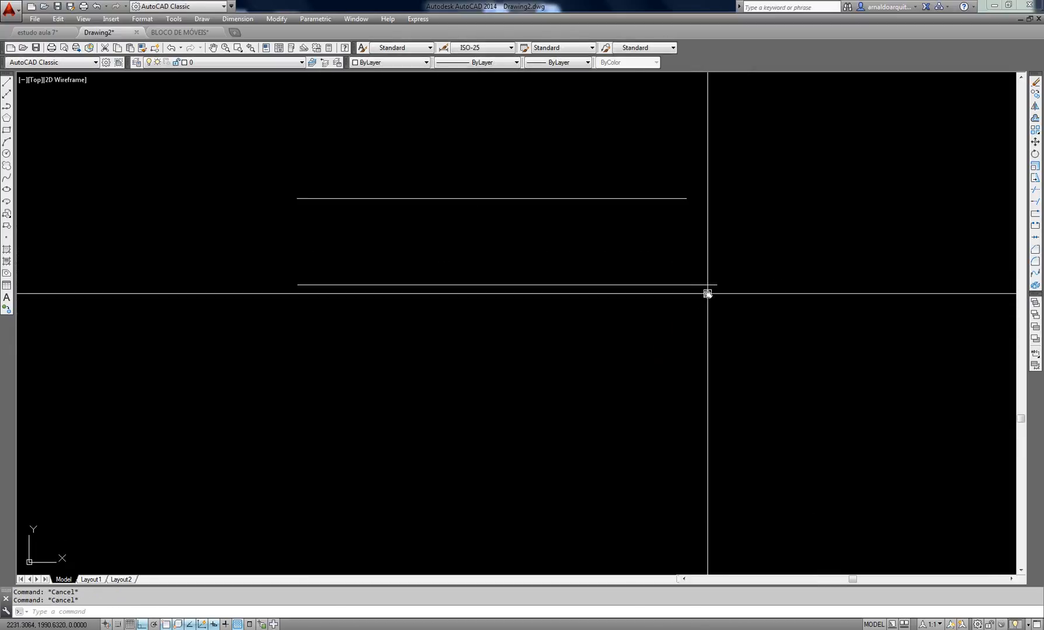
{"action": "left_click", "coordinate": [720, 338]}
{"action": "left_click", "coordinate": [680, 279]}
{"action": "key", "text": "Delete"}
{"action": "key", "text": "Escape"}
{"action": "key", "text": "Escape"}
Draw a second horizontal line below the first, slightly longer and starting a little further left
{"action": "type", "text": "l"}
{"action": "key", "text": "Return"}
{"action": "left_click", "coordinate": [264, 322]}
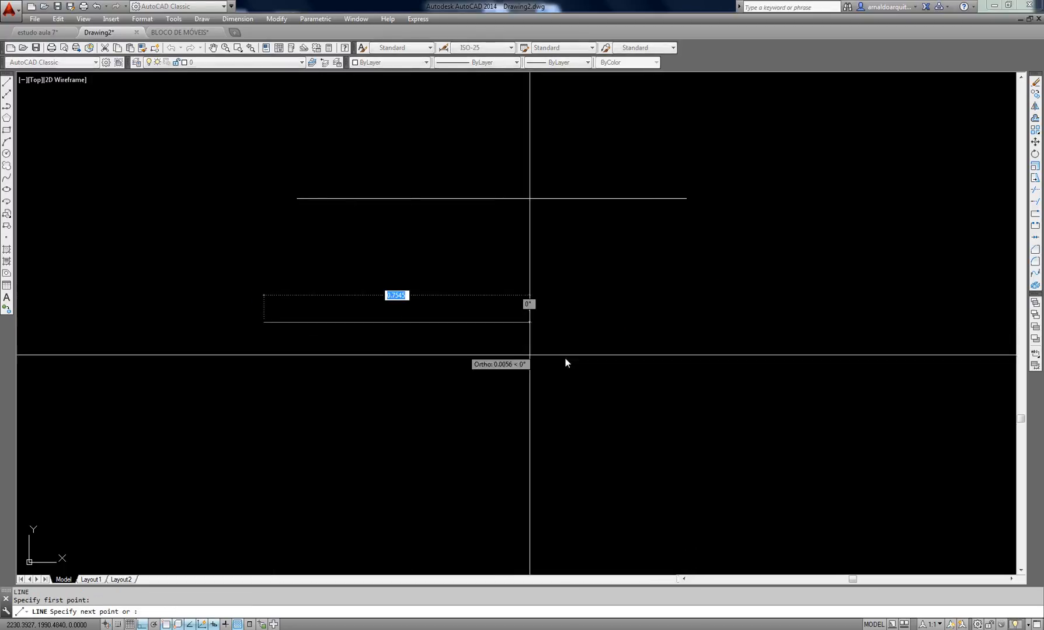
{"action": "type", "text": "1.27"}
{"action": "key", "text": "Return"}
{"action": "key", "text": "Escape"}
{"action": "key", "text": "Escape"}
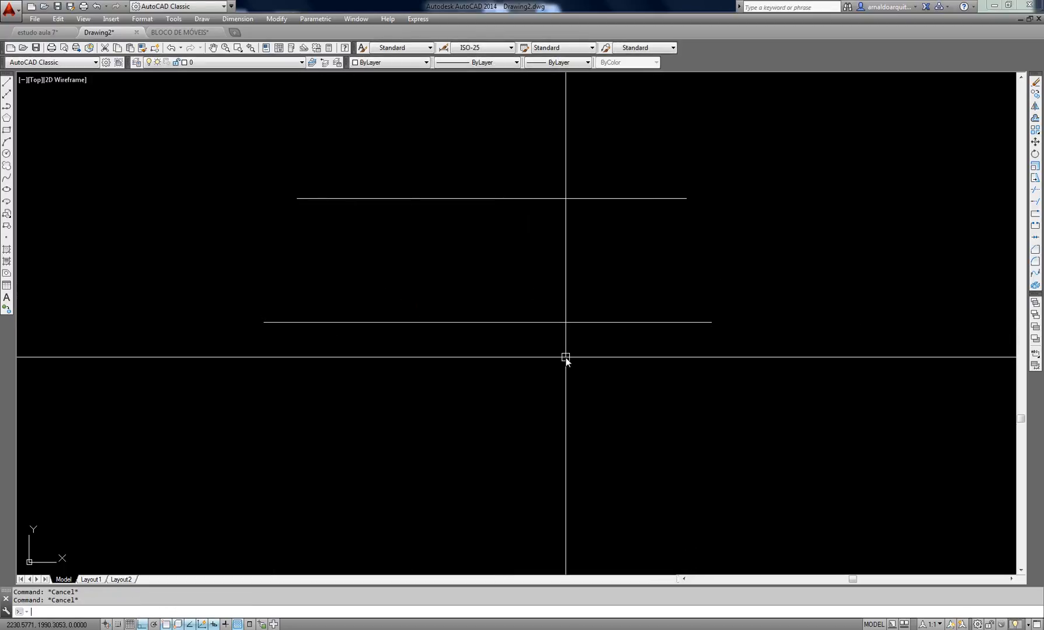
Draw a vertical helper line from the upper line's left end down past the lower line
{"action": "type", "text": "l"}
{"action": "key", "text": "Return"}
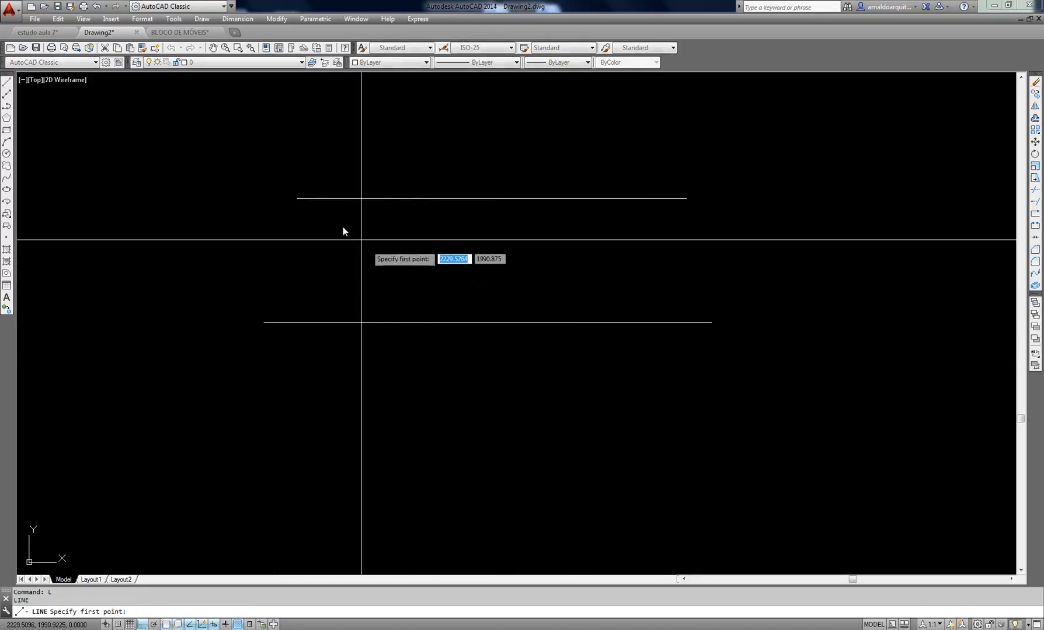
{"action": "left_click", "coordinate": [300, 200]}
{"action": "left_click", "coordinate": [403, 420]}
{"action": "key", "text": "Escape"}
{"action": "key", "text": "Escape"}
Move the lower line by its left end horizontally onto the vertical helper line
{"action": "type", "text": "m"}
{"action": "key", "text": "Return"}
{"action": "left_click", "coordinate": [425, 362]}
{"action": "left_click", "coordinate": [359, 296]}
{"action": "key", "text": "Return"}
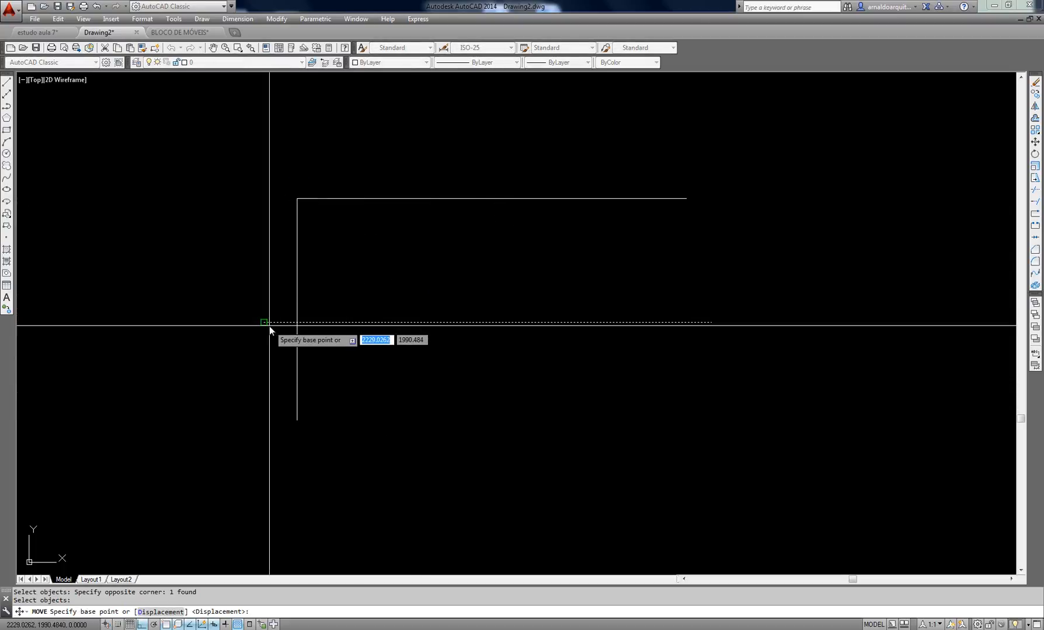
{"action": "left_click", "coordinate": [269, 326]}
{"action": "left_click", "coordinate": [299, 322]}
{"action": "key", "text": "Escape"}
Erase the vertical helper line, keeping the two aligned horizontal lines
{"action": "left_click", "coordinate": [350, 380]}
{"action": "left_click", "coordinate": [256, 392]}
{"action": "type", "text": "e"}
{"action": "key", "text": "Return"}
{"action": "key", "text": "Escape"}
{"action": "middle_click_drag", "start_coordinate": [419, 299], "coordinate": [414, 362]}
{"action": "key", "text": "Escape"}
{"action": "middle_click_drag", "start_coordinate": [522, 305], "coordinate": [504, 302]}
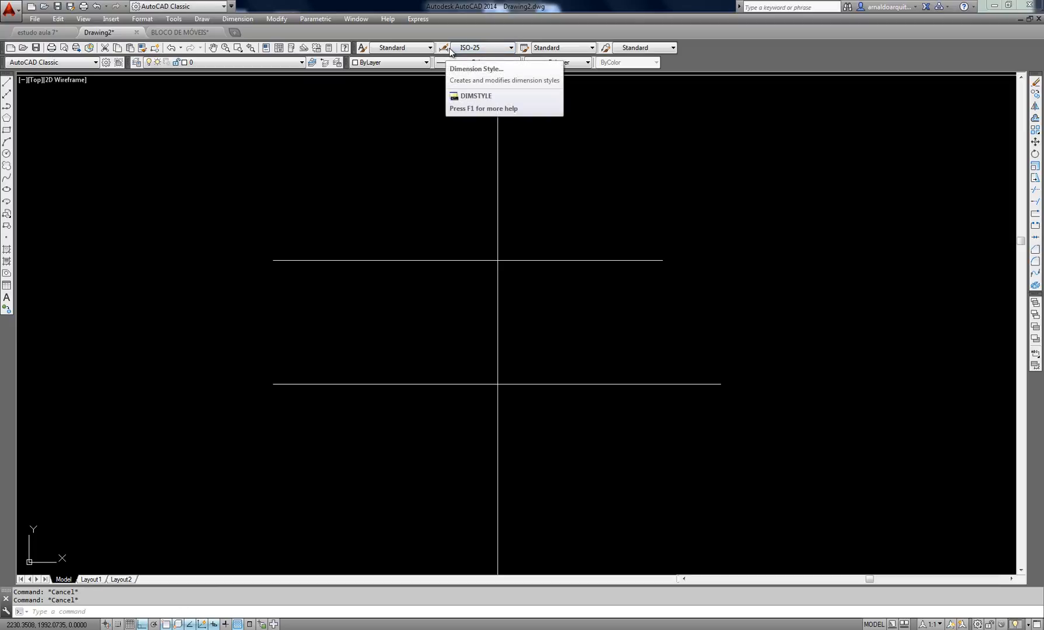
Check which dimension styles are available in the drawing
{"action": "left_click", "coordinate": [473, 49]}
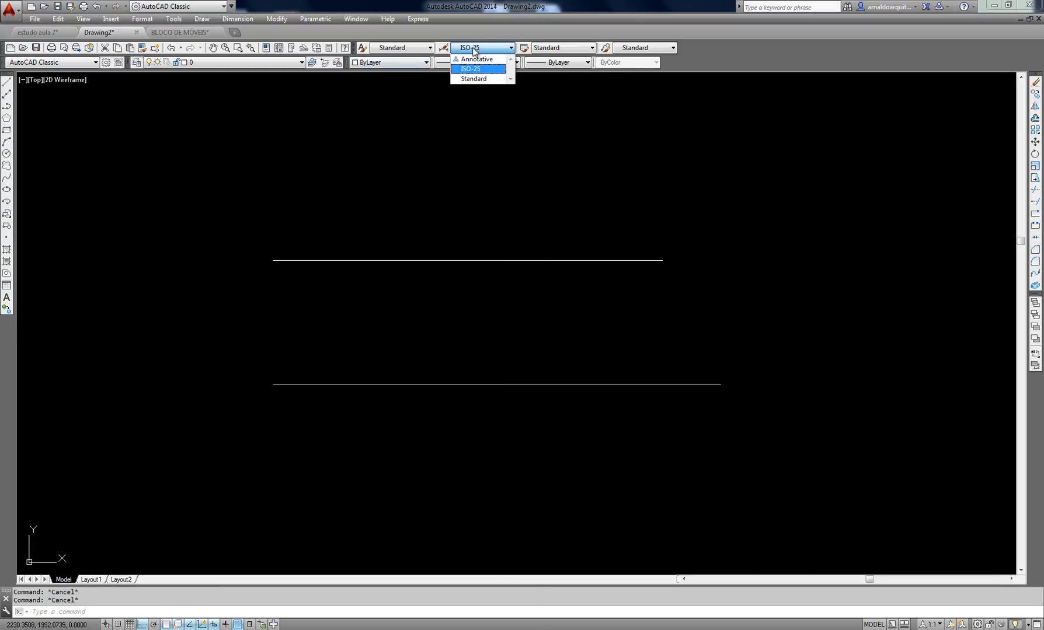
{"action": "left_click", "coordinate": [454, 141]}
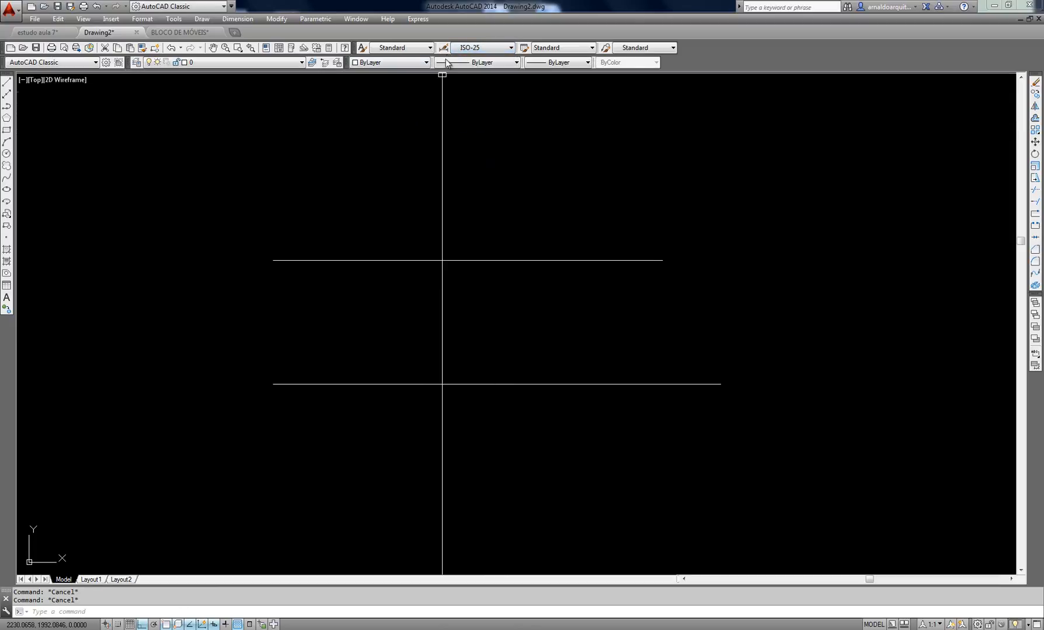
{"action": "left_click", "coordinate": [474, 48]}
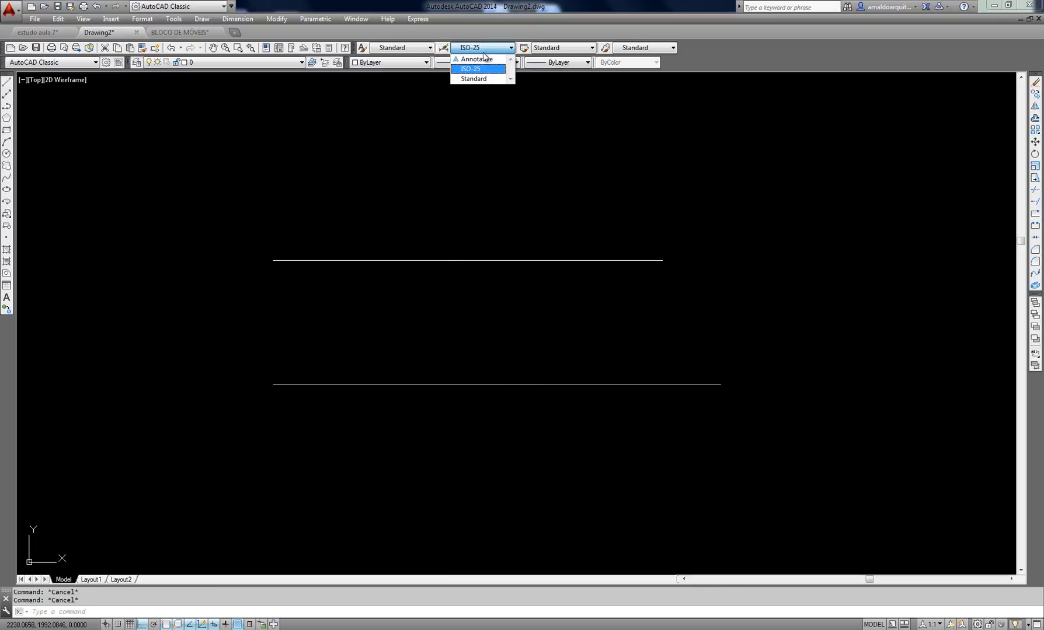
{"action": "left_click", "coordinate": [480, 47]}
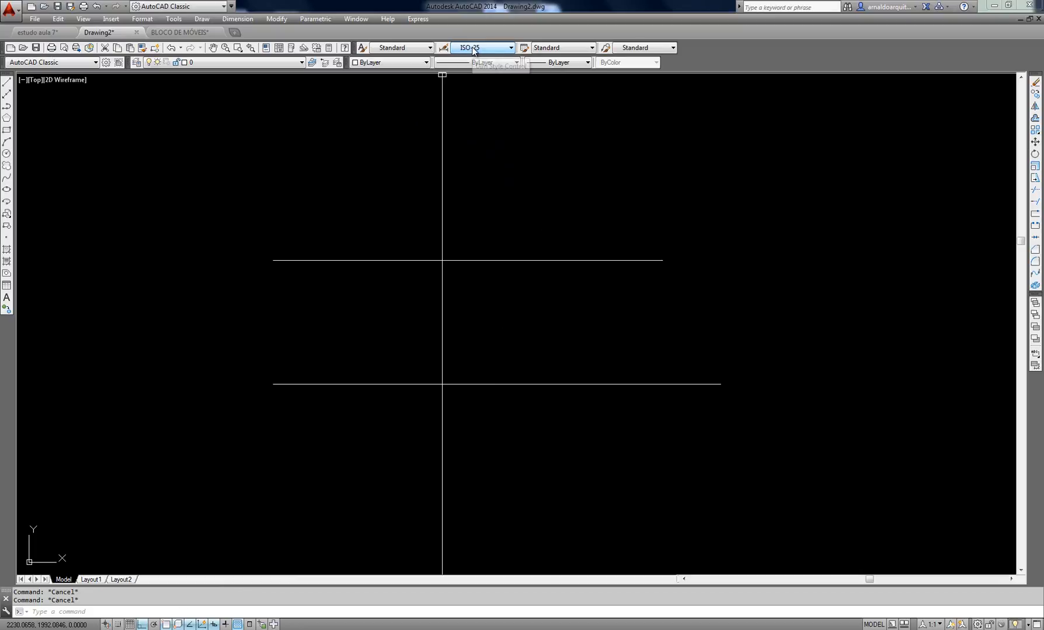
Open the Dimension Style Manager, place it clear of the two lines, and select the ISO-25 style
{"action": "left_click", "coordinate": [140, 19]}
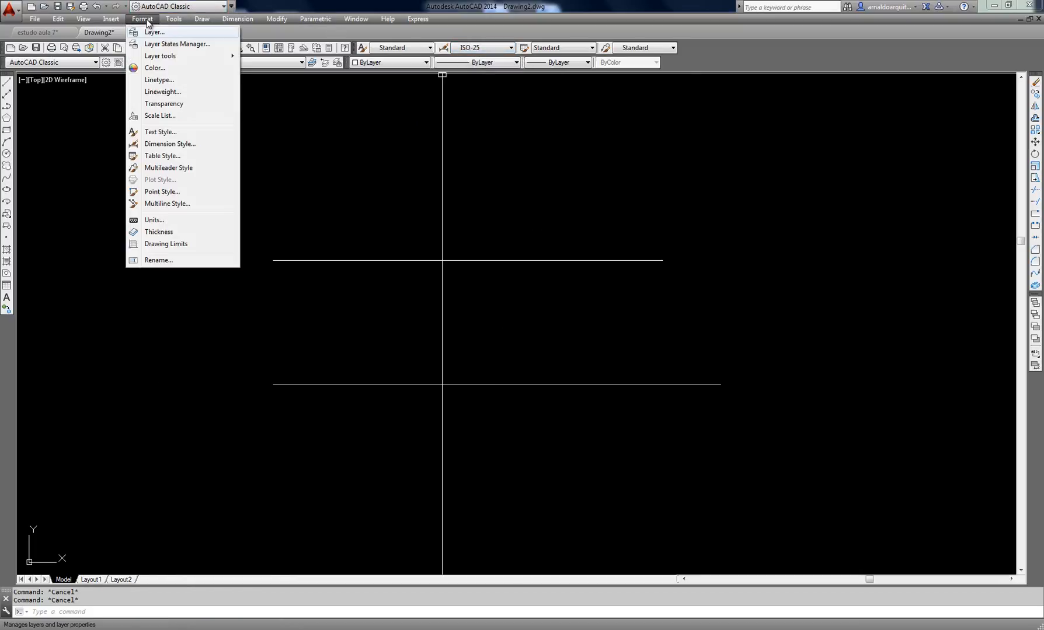
{"action": "left_click", "coordinate": [165, 145]}
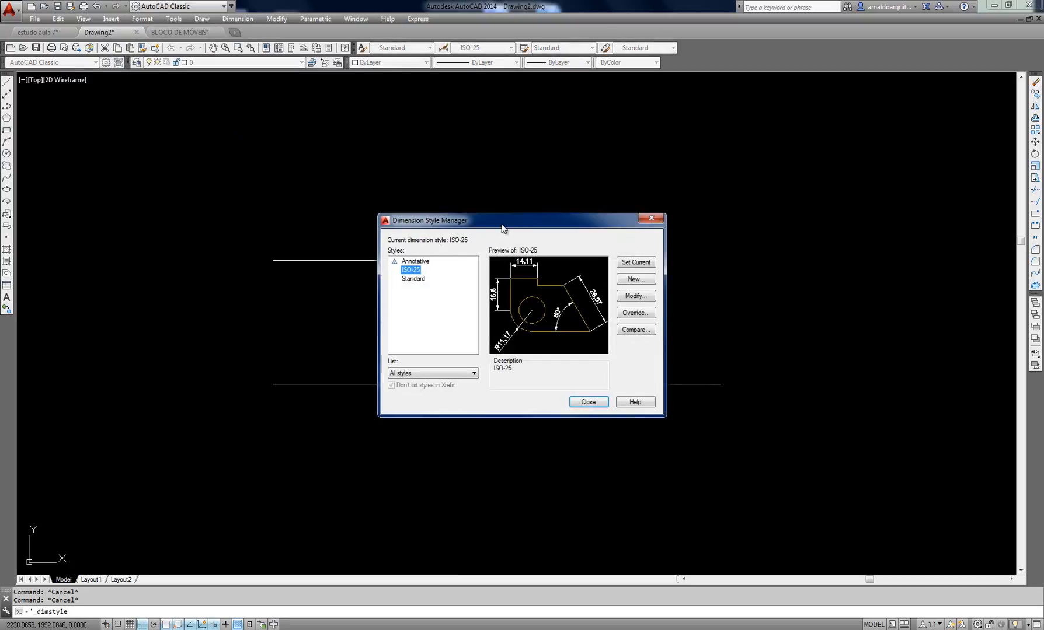
{"action": "mouse_move", "coordinate": [514, 220]}
{"action": "left_mouse_down"}
{"action": "mouse_move", "coordinate": [695, 147]}
{"action": "mouse_move", "coordinate": [614, 147]}
{"action": "mouse_move", "coordinate": [893, 185]}
{"action": "mouse_move", "coordinate": [872, 149]}
{"action": "left_mouse_up"}
{"action": "left_click", "coordinate": [729, 186]}
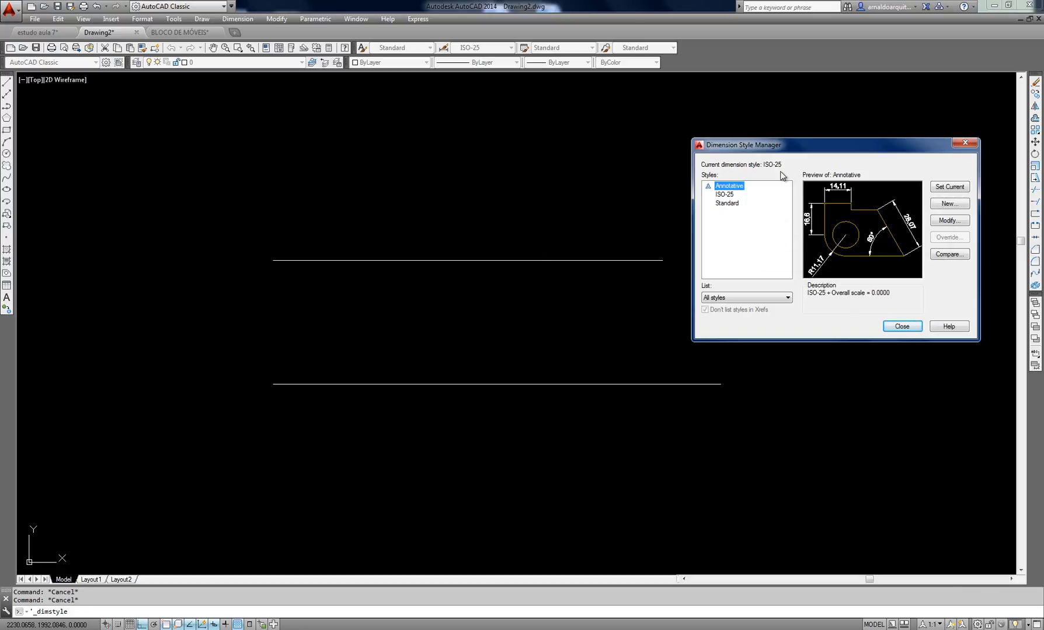
{"action": "left_click_drag", "start_coordinate": [796, 150], "coordinate": [817, 152]}
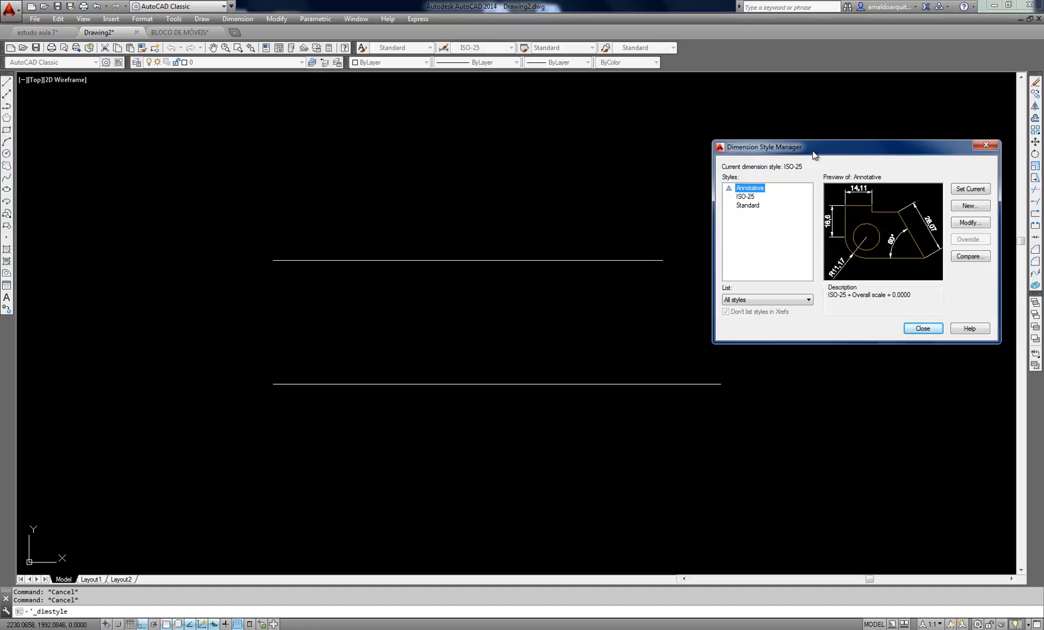
{"action": "mouse_move", "coordinate": [815, 155]}
{"action": "left_mouse_down"}
{"action": "mouse_move", "coordinate": [829, 145]}
{"action": "mouse_move", "coordinate": [801, 150]}
{"action": "left_mouse_up"}
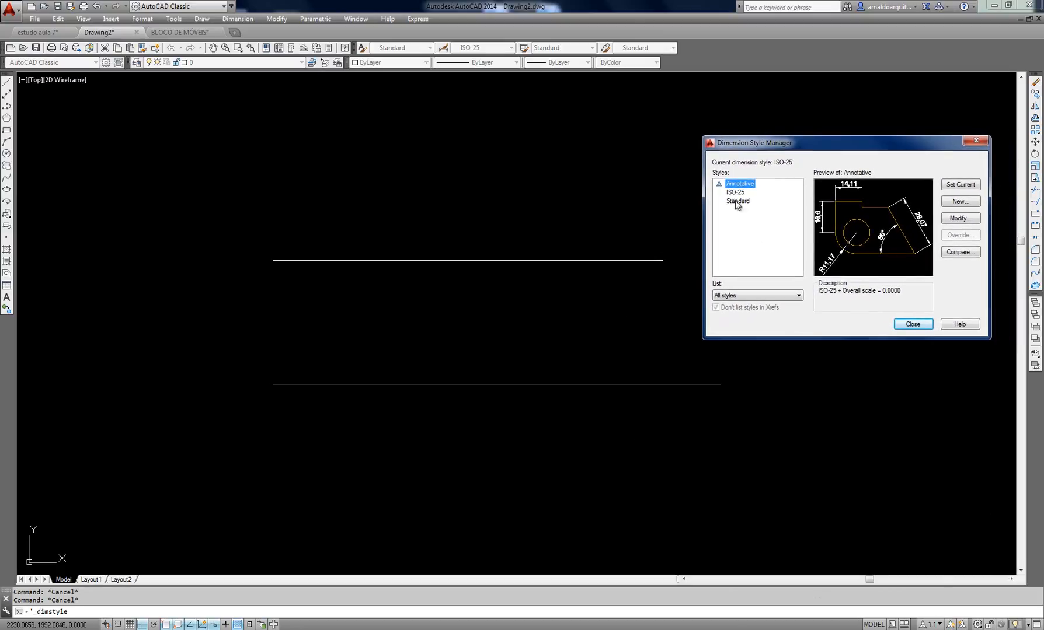
{"action": "left_click_drag", "start_coordinate": [754, 147], "coordinate": [763, 151]}
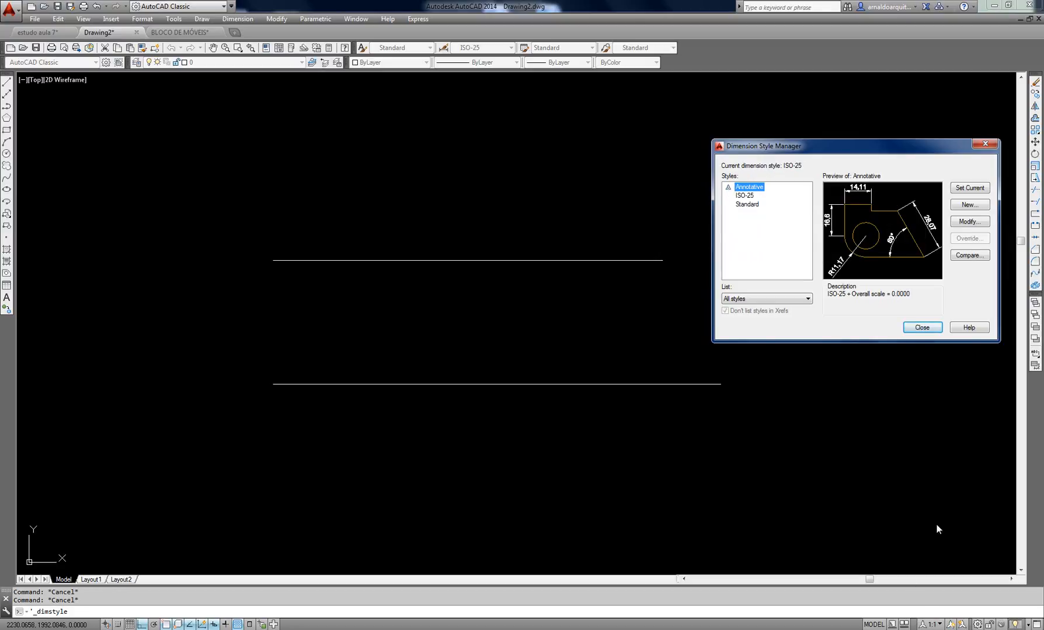
{"action": "left_click", "coordinate": [739, 197]}
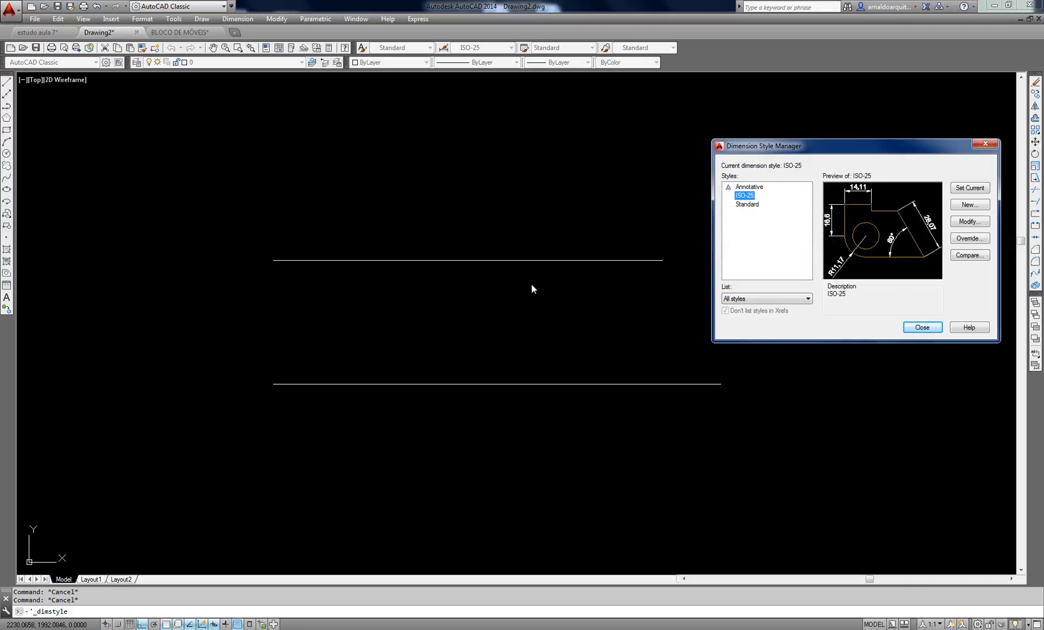
Compare the previews of the ISO-25 and Standard dimension styles and close the Dimension Style Manager
{"action": "left_click", "coordinate": [743, 206]}
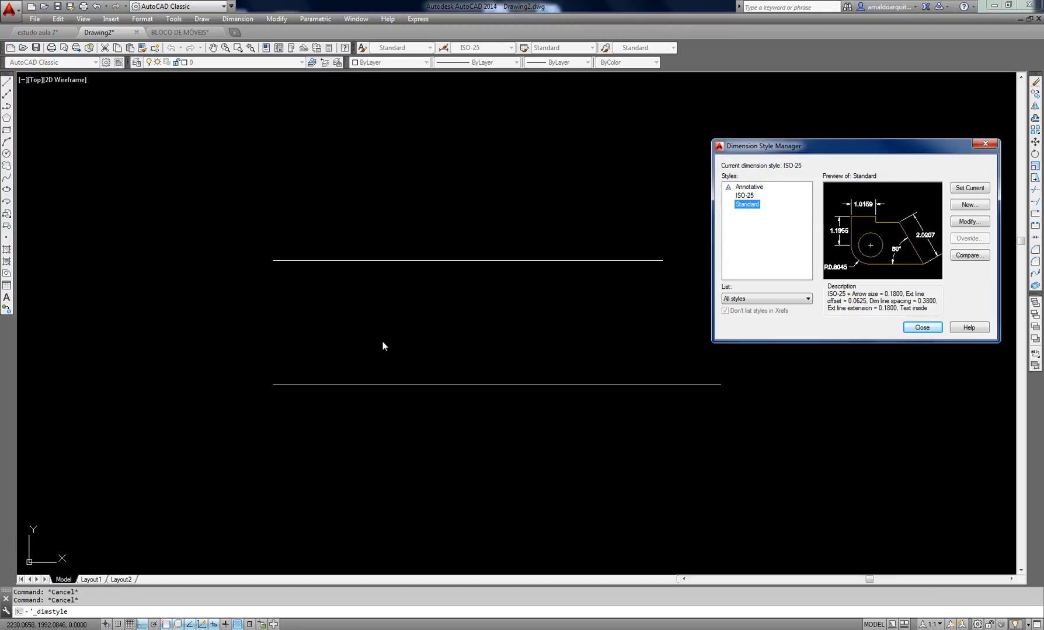
{"action": "left_click", "coordinate": [751, 197]}
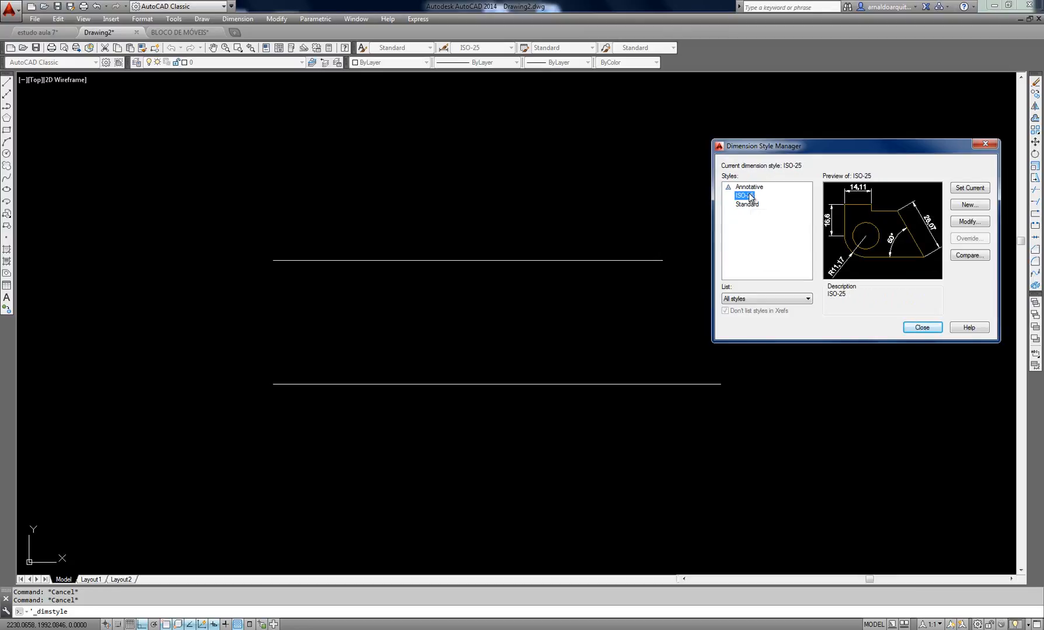
{"action": "left_click_drag", "start_coordinate": [833, 150], "coordinate": [779, 121]}
{"action": "key", "text": "Down"}
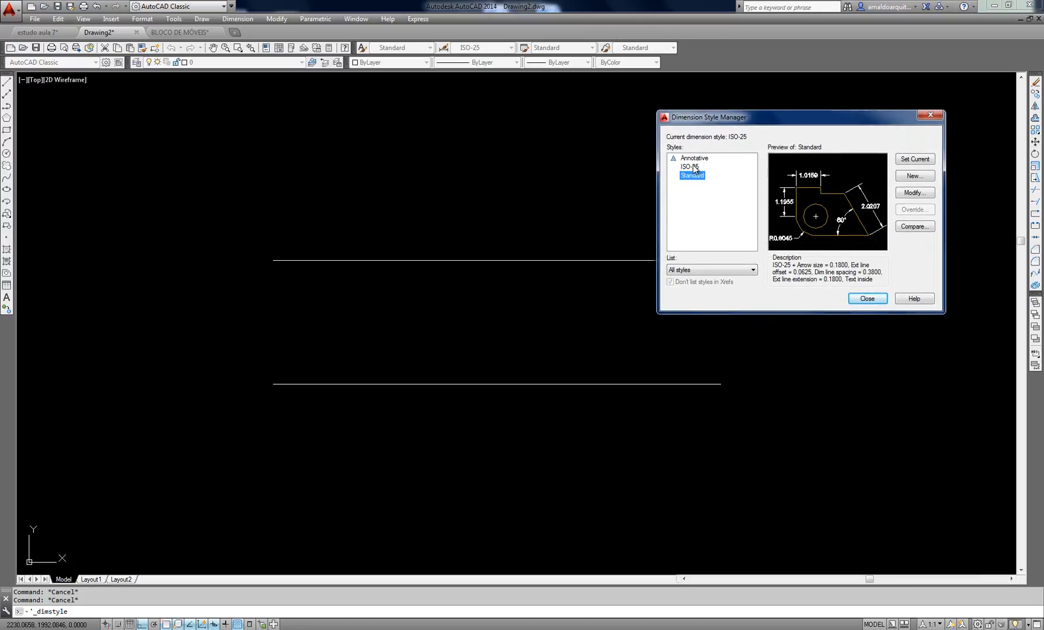
{"action": "key", "text": "Up"}
{"action": "key", "text": "Down"}
{"action": "key", "text": "Up"}
{"action": "key", "text": "Down"}
{"action": "key", "text": "Up"}
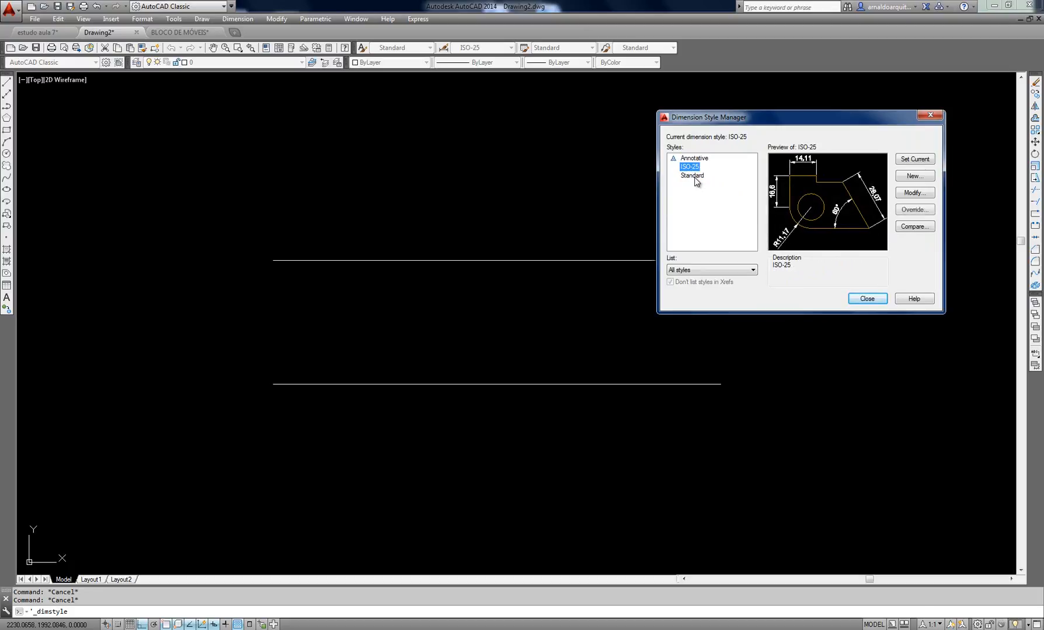
{"action": "key", "text": "Down"}
{"action": "key", "text": "Up"}
{"action": "left_click", "coordinate": [692, 176]}
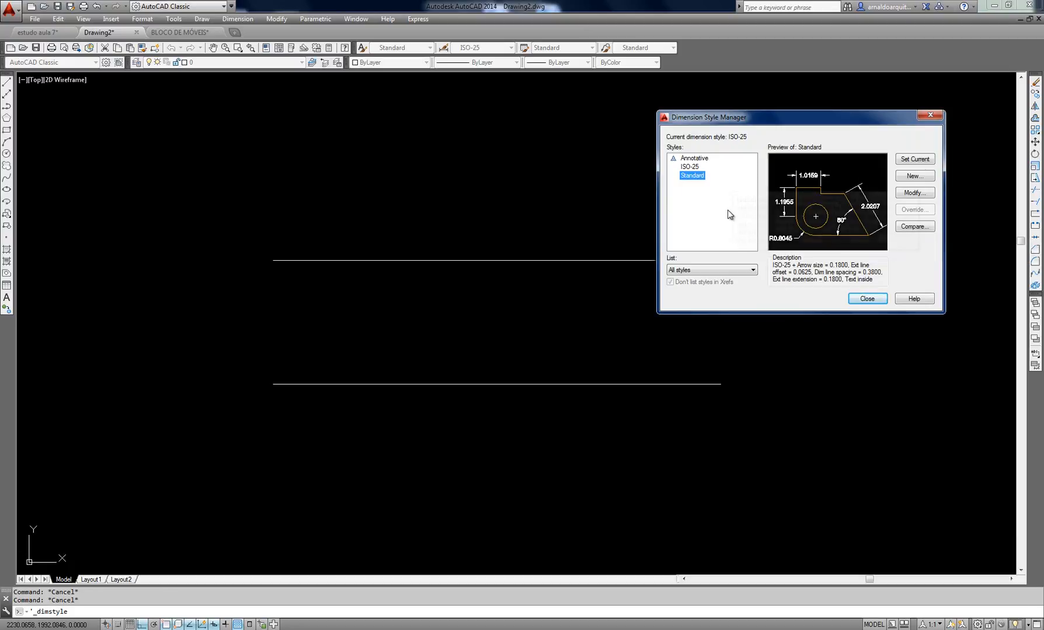
{"action": "left_click", "coordinate": [692, 168]}
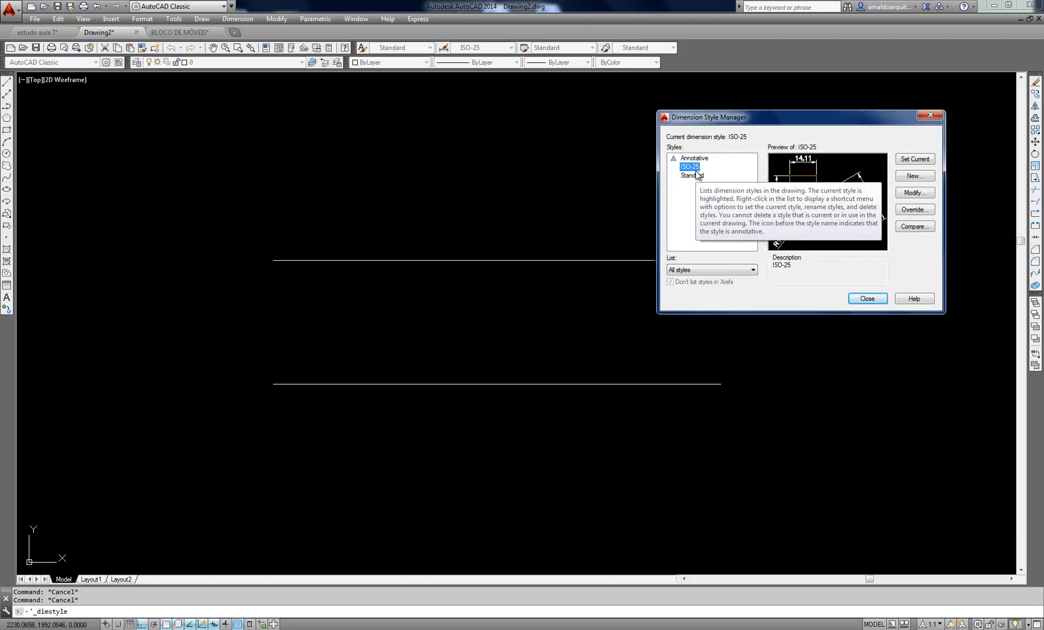
{"action": "left_click", "coordinate": [692, 175]}
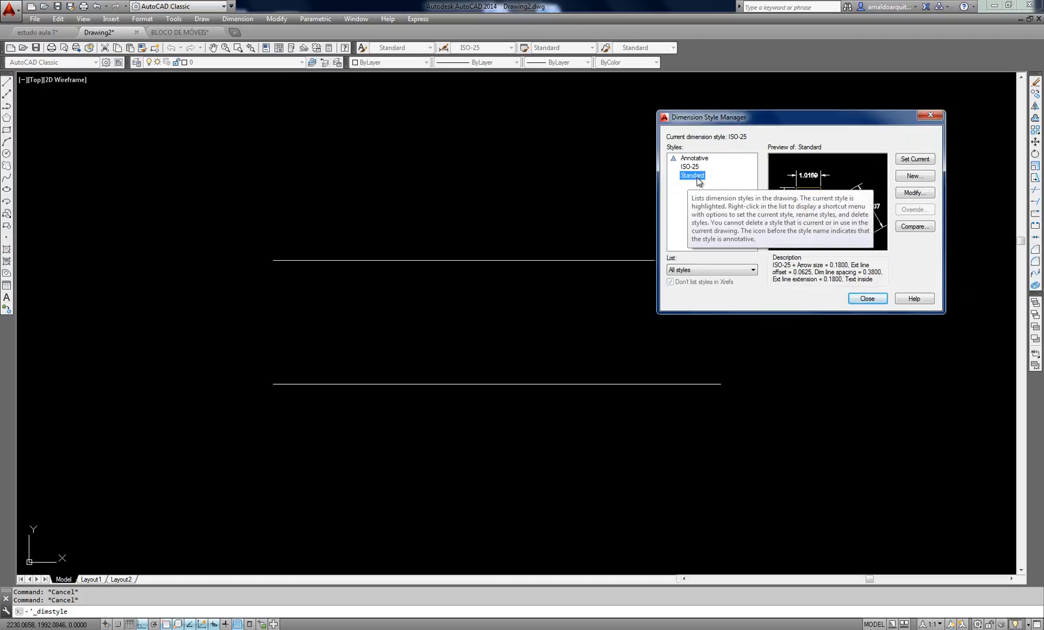
{"action": "left_click_drag", "start_coordinate": [762, 120], "coordinate": [793, 119]}
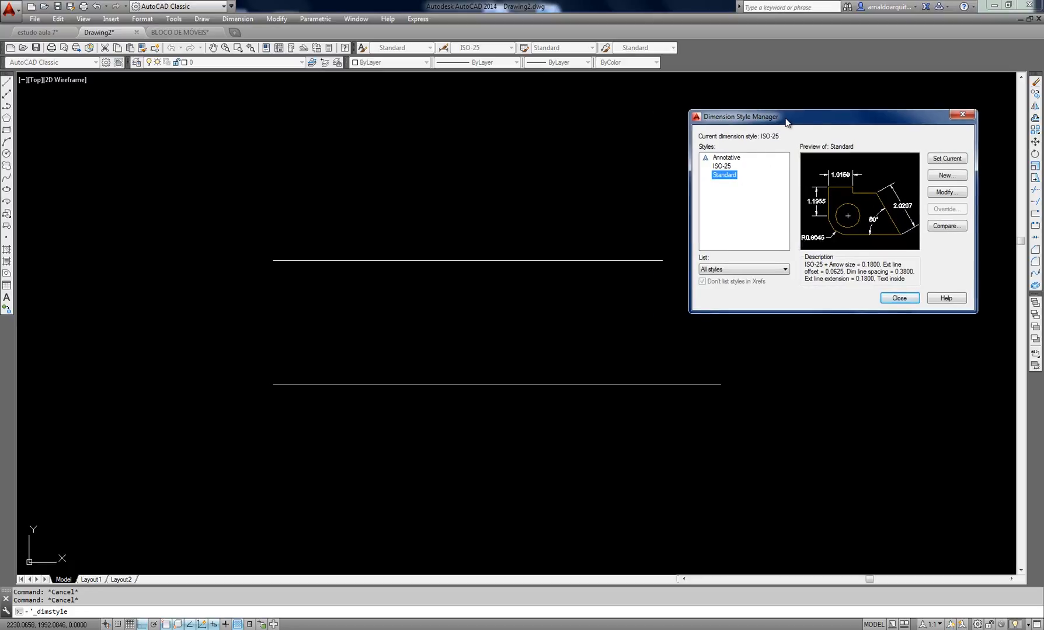
{"action": "left_click", "coordinate": [721, 166]}
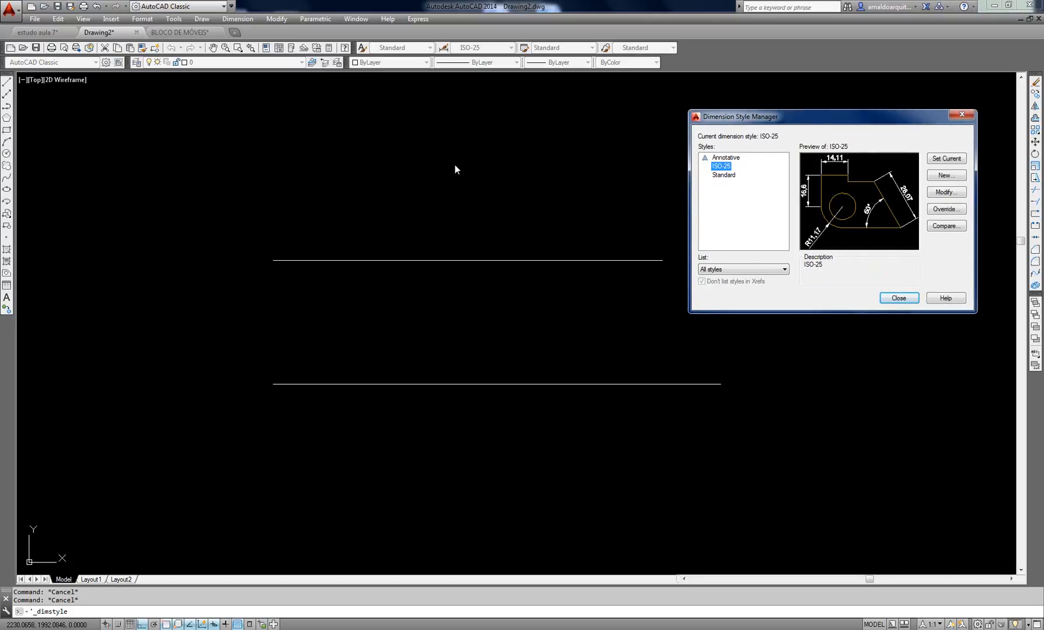
{"action": "left_click", "coordinate": [962, 114]}
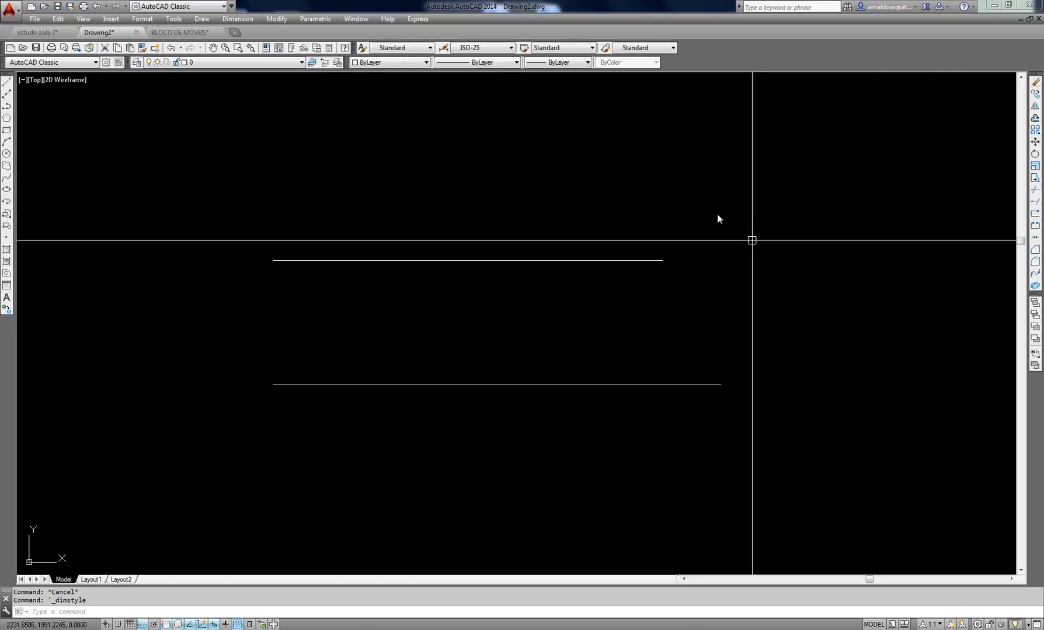
Add a linear dimension above the upper line from end to end, using the ISO-25 dimension style
{"action": "left_click", "coordinate": [481, 47]}
{"action": "left_click", "coordinate": [479, 68]}
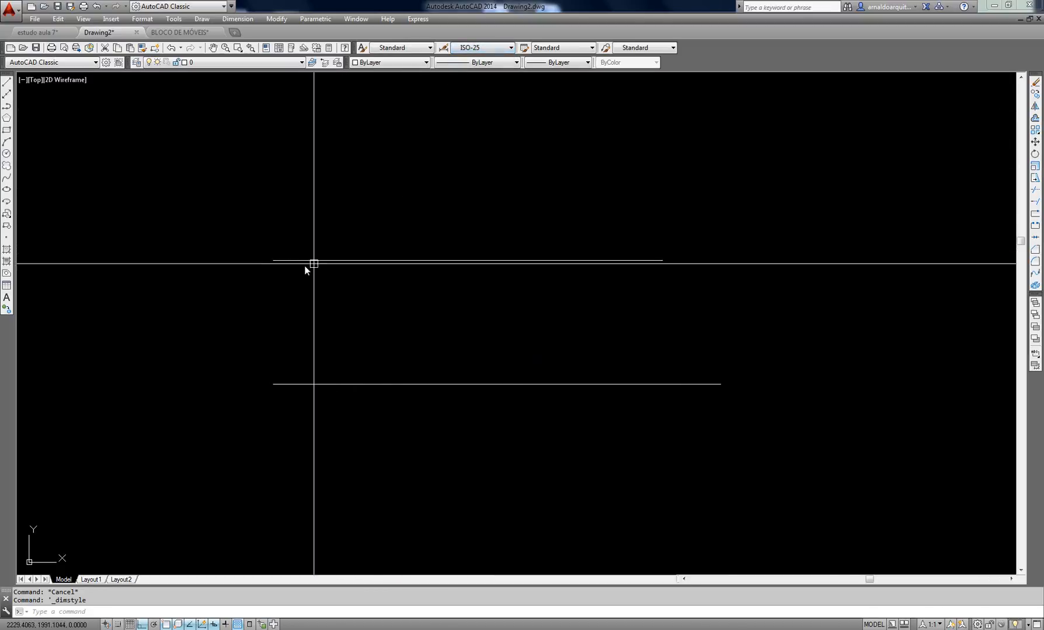
{"action": "left_click", "coordinate": [244, 18]}
{"action": "left_click", "coordinate": [259, 48]}
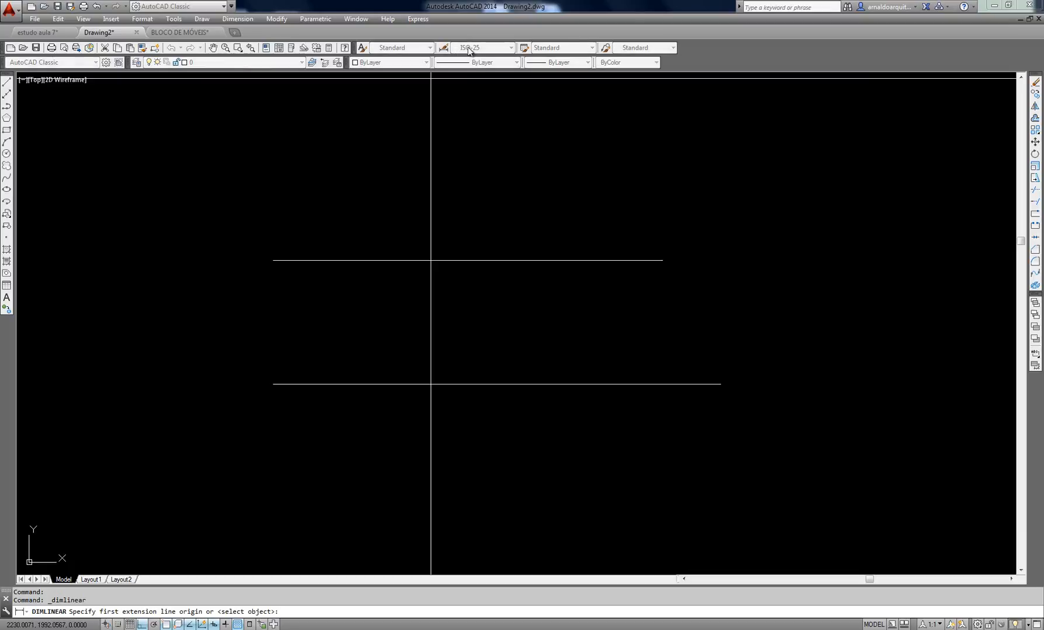
{"action": "left_click", "coordinate": [277, 260]}
{"action": "left_click", "coordinate": [659, 261]}
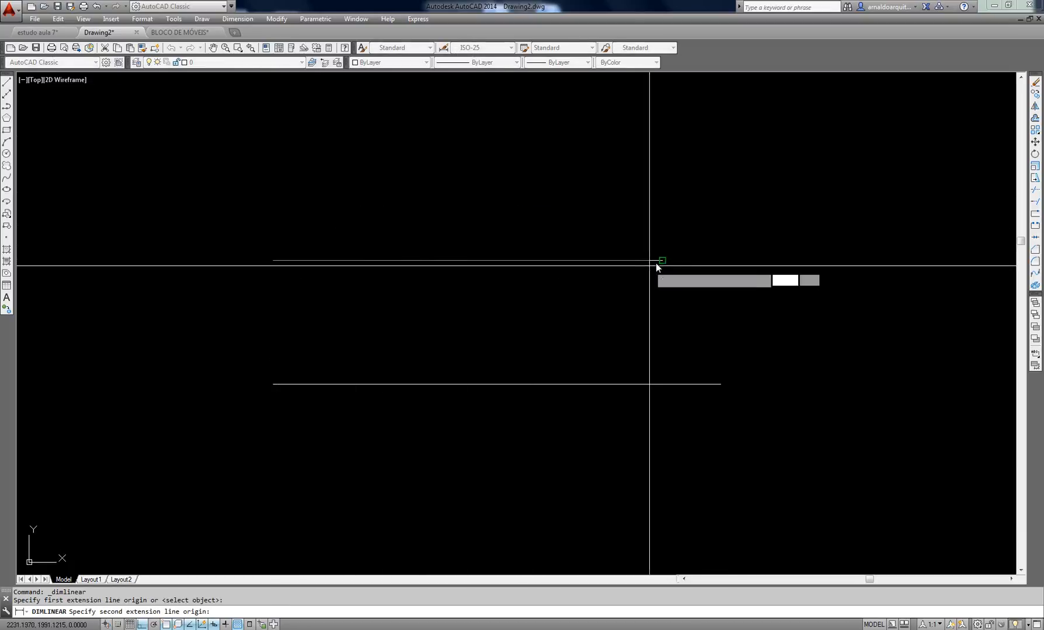
{"action": "left_click", "coordinate": [632, 173]}
Regenerate the drawing and examine the ISO-25 dimension's arrowheads and text relative to the two lines
{"action": "scroll", "coordinate": [641, 317], "scroll_direction": "down", "scroll_amount": 3}
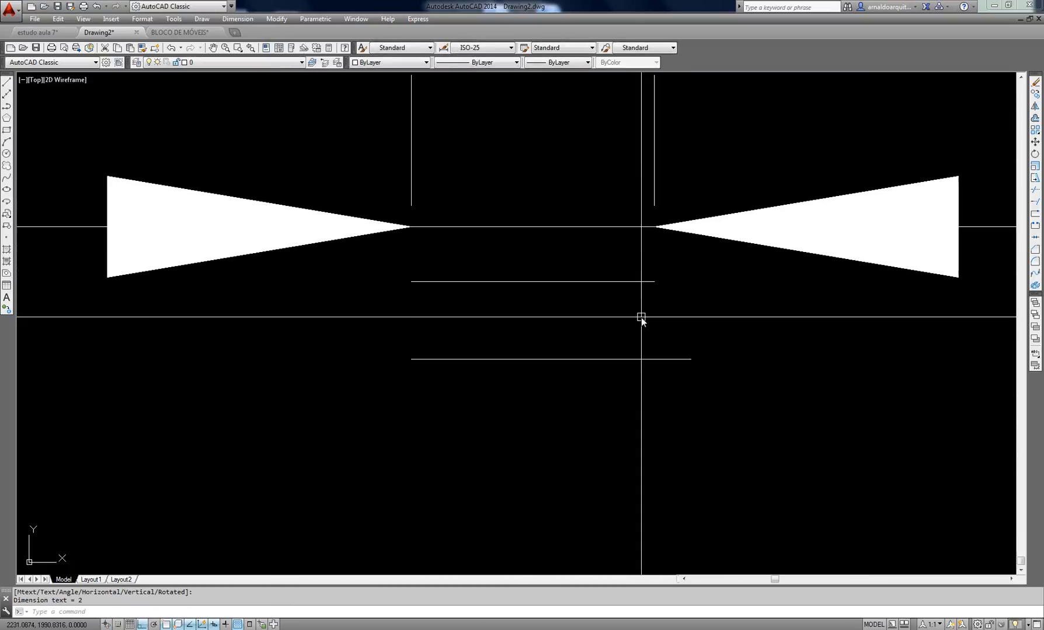
{"action": "middle_click_drag", "start_coordinate": [636, 327], "coordinate": [575, 425]}
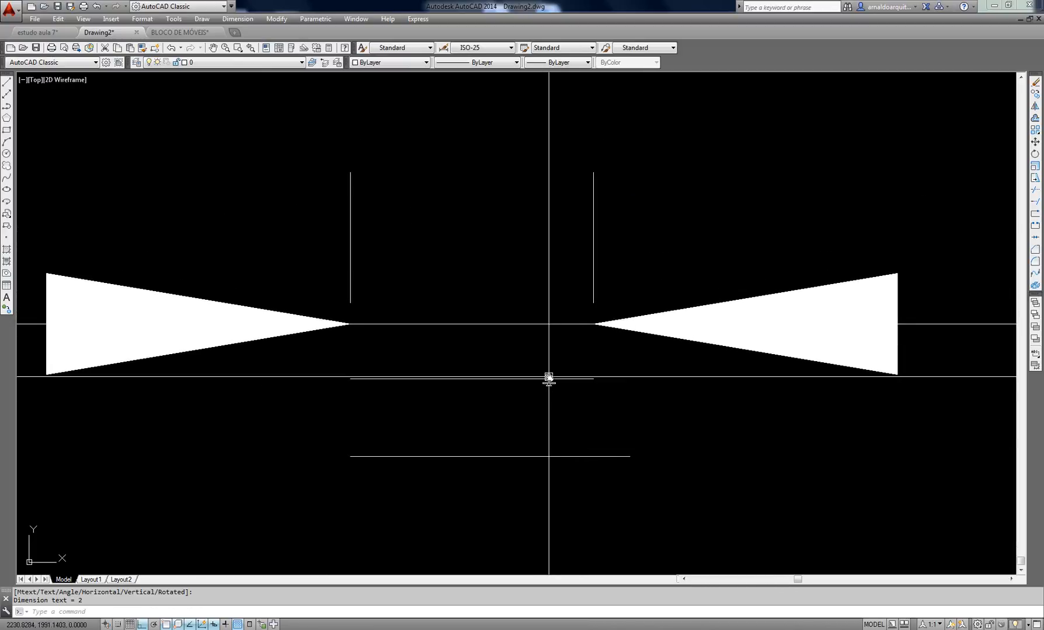
{"action": "type", "text": "RE"}
{"action": "key", "text": "Return"}
{"action": "scroll", "coordinate": [512, 275], "scroll_direction": "down", "scroll_amount": 6}
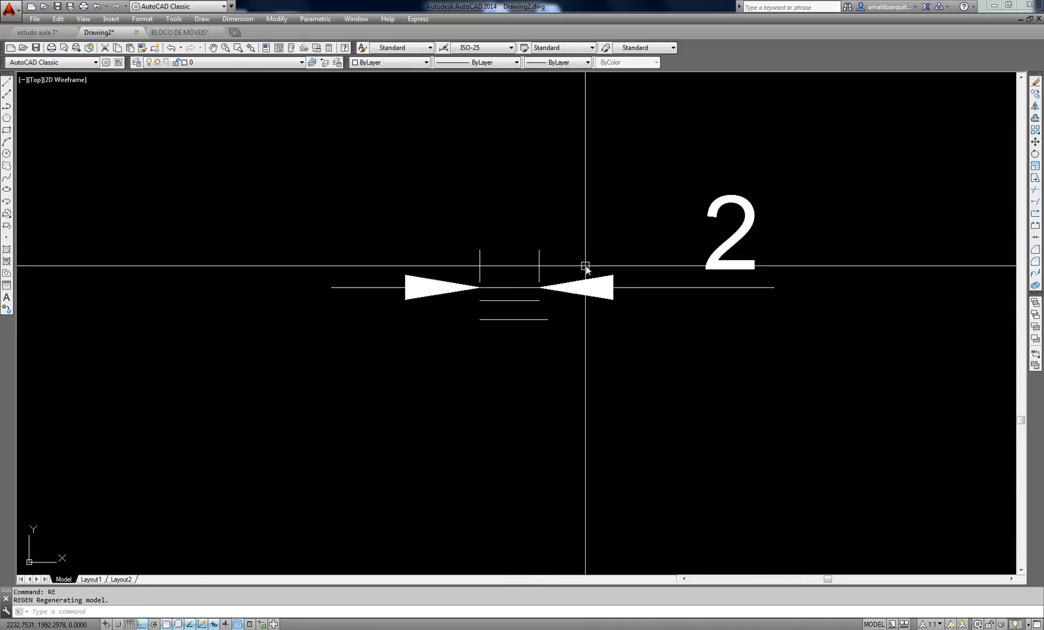
{"action": "middle_click_drag", "start_coordinate": [582, 267], "coordinate": [546, 285]}
{"action": "scroll", "coordinate": [480, 301], "scroll_direction": "up", "scroll_amount": 6}
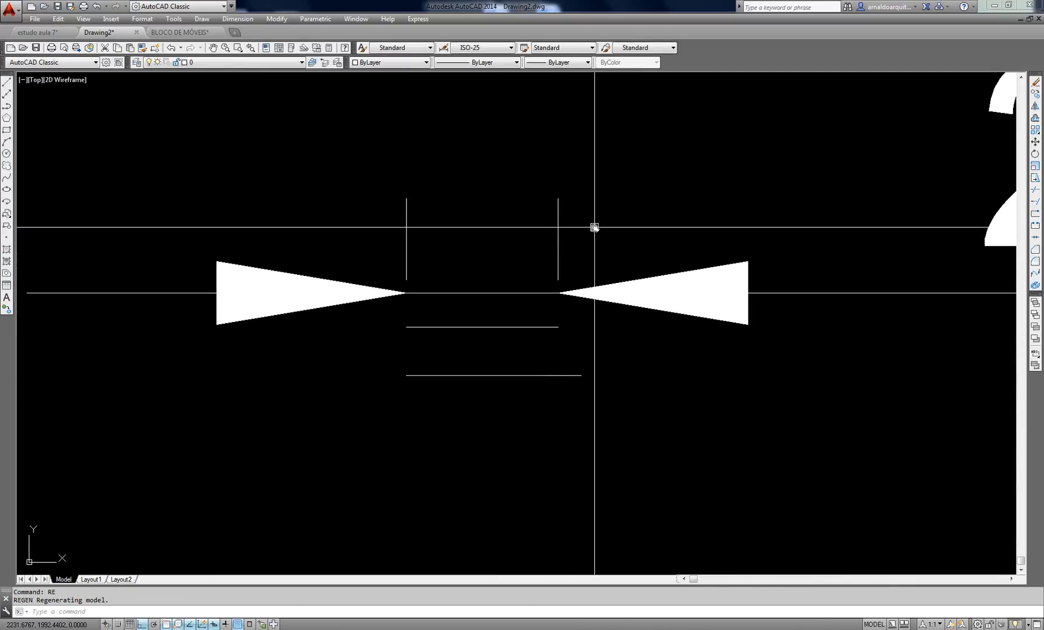
Make Standard the current dimension style and place a linear dimension just above the lower line, spanning its full length
{"action": "left_click", "coordinate": [480, 47]}
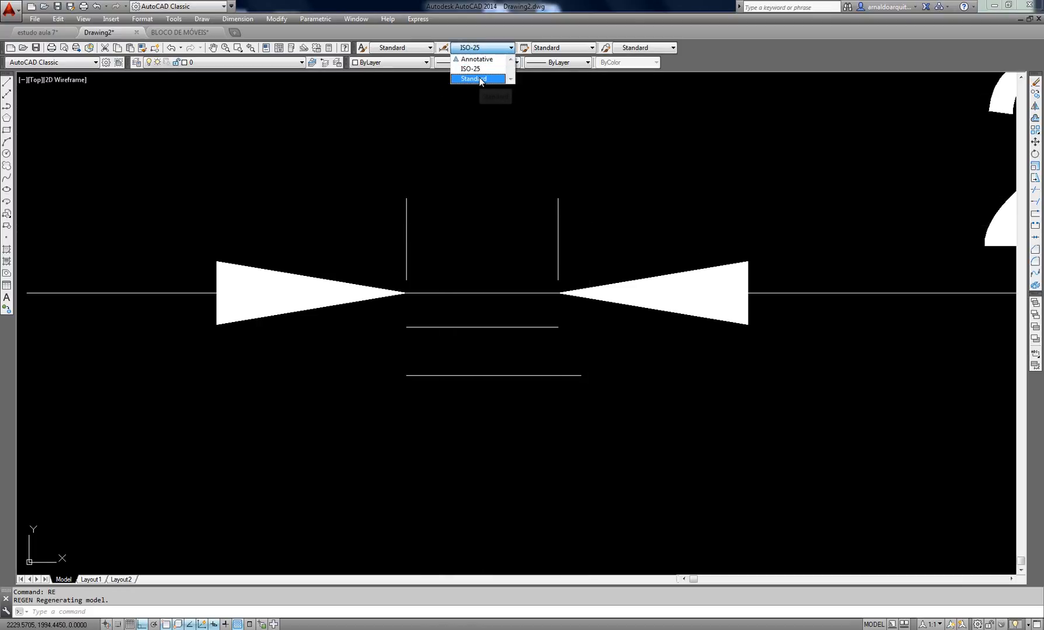
{"action": "left_click", "coordinate": [488, 94]}
{"action": "left_click", "coordinate": [245, 18]}
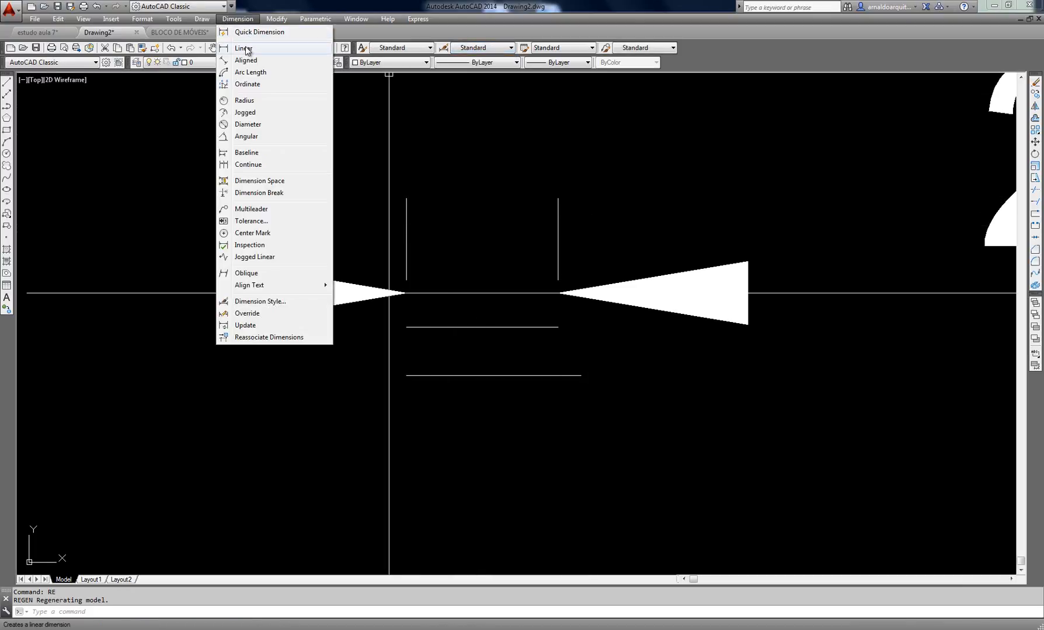
{"action": "left_click", "coordinate": [248, 45]}
{"action": "scroll", "coordinate": [444, 381], "scroll_direction": "up", "scroll_amount": 2}
{"action": "left_click", "coordinate": [384, 373]}
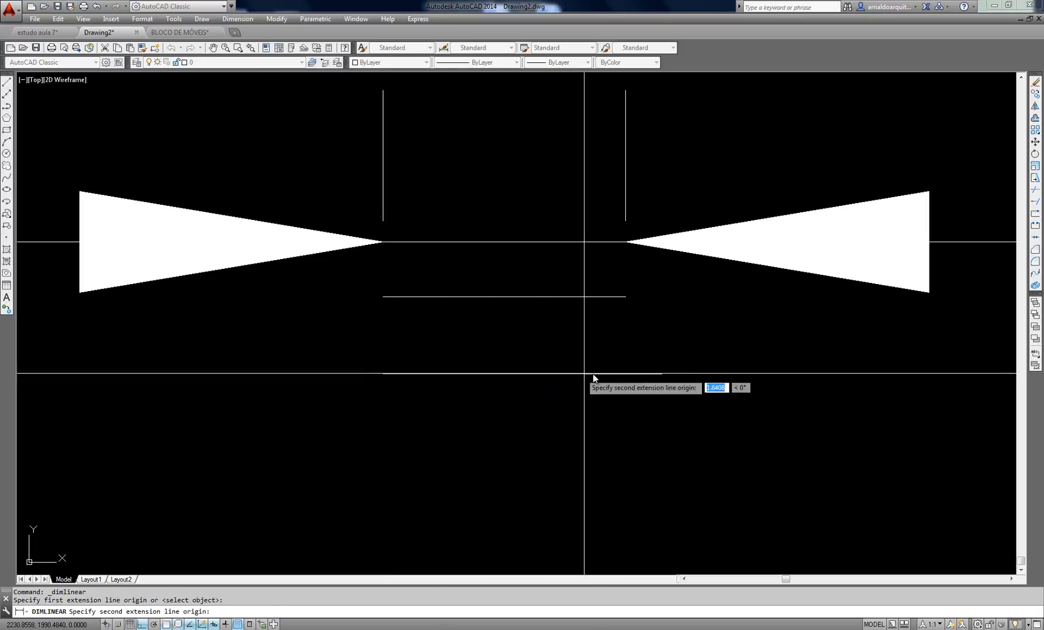
{"action": "left_click", "coordinate": [641, 373]}
{"action": "left_click", "coordinate": [641, 346]}
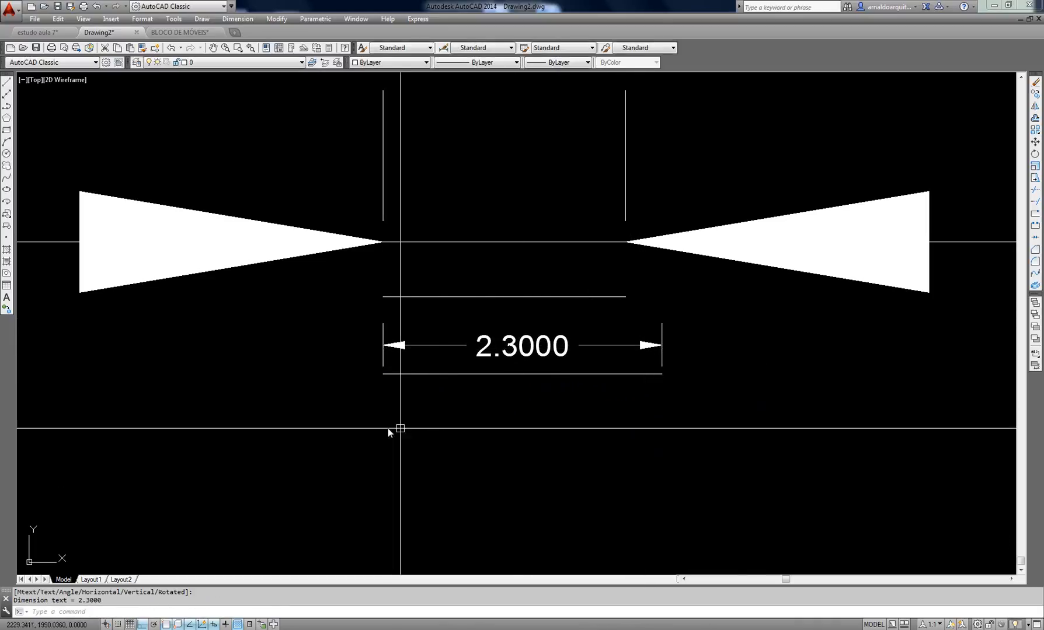
Compare the two dimensions and erase the oversized ISO-25 dimension from the upper line
{"action": "middle_click_drag", "start_coordinate": [430, 423], "coordinate": [416, 388]}
{"action": "scroll", "coordinate": [697, 408], "scroll_direction": "down", "scroll_amount": 4}
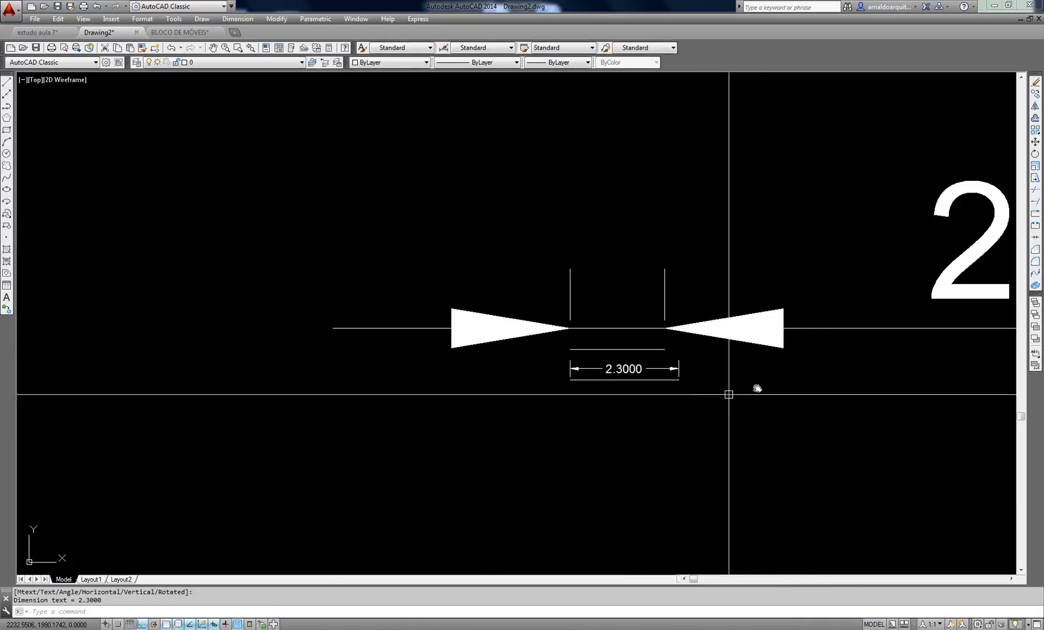
{"action": "middle_click_drag", "start_coordinate": [755, 390], "coordinate": [632, 412]}
{"action": "left_click", "coordinate": [666, 377]}
{"action": "middle_click_drag", "start_coordinate": [667, 376], "coordinate": [647, 350]}
{"action": "left_click", "coordinate": [559, 352]}
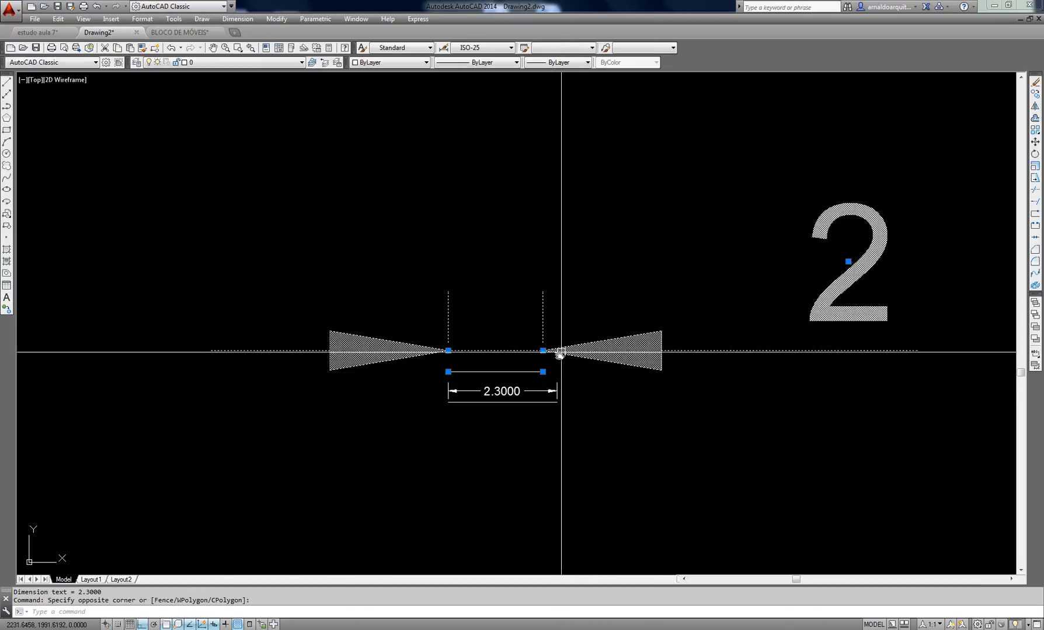
{"action": "type", "text": "e"}
{"action": "key", "text": "Return"}
Erase the Standard-style dimension from the lower line, leaving only the two horizontal lines
{"action": "scroll", "coordinate": [535, 396], "scroll_direction": "up", "scroll_amount": 4}
{"action": "left_click", "coordinate": [527, 383]}
{"action": "left_click", "coordinate": [449, 371]}
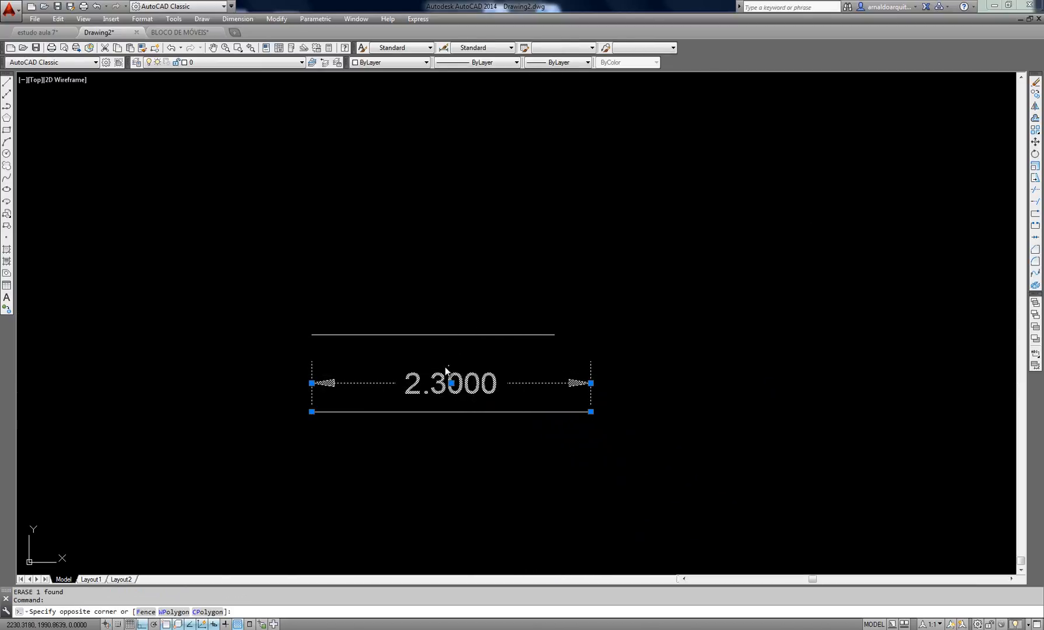
{"action": "left_click", "coordinate": [459, 376]}
{"action": "type", "text": "e"}
{"action": "key", "text": "Return"}
{"action": "key", "text": "Escape"}
{"action": "middle_click_drag", "start_coordinate": [499, 286], "coordinate": [499, 316]}
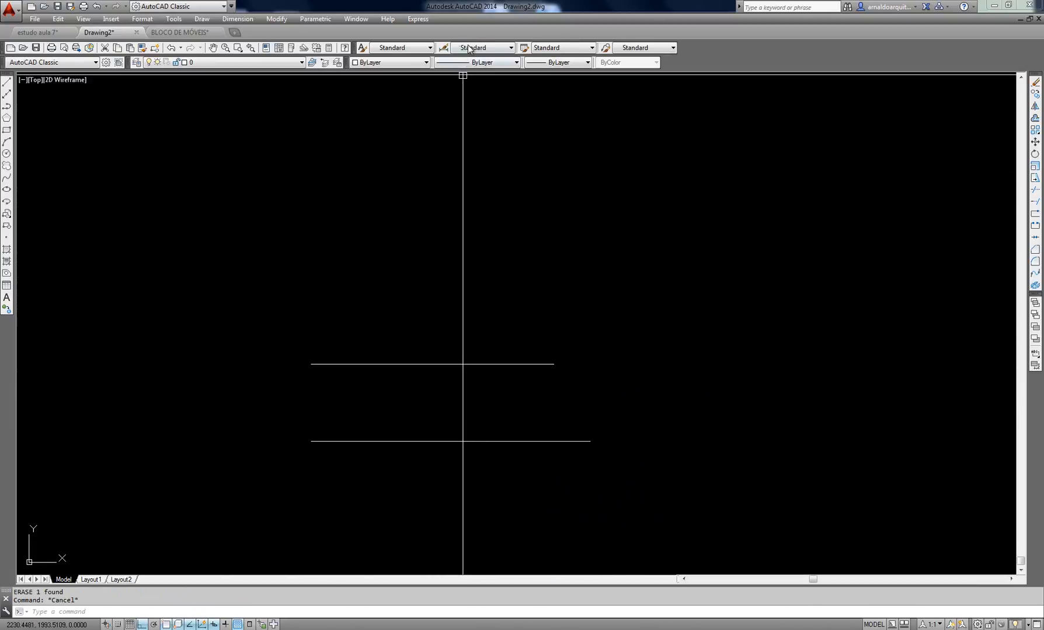
Start a new dimension style based on Standard in the Dimension Style Manager and name it 100
{"action": "left_click", "coordinate": [443, 47]}
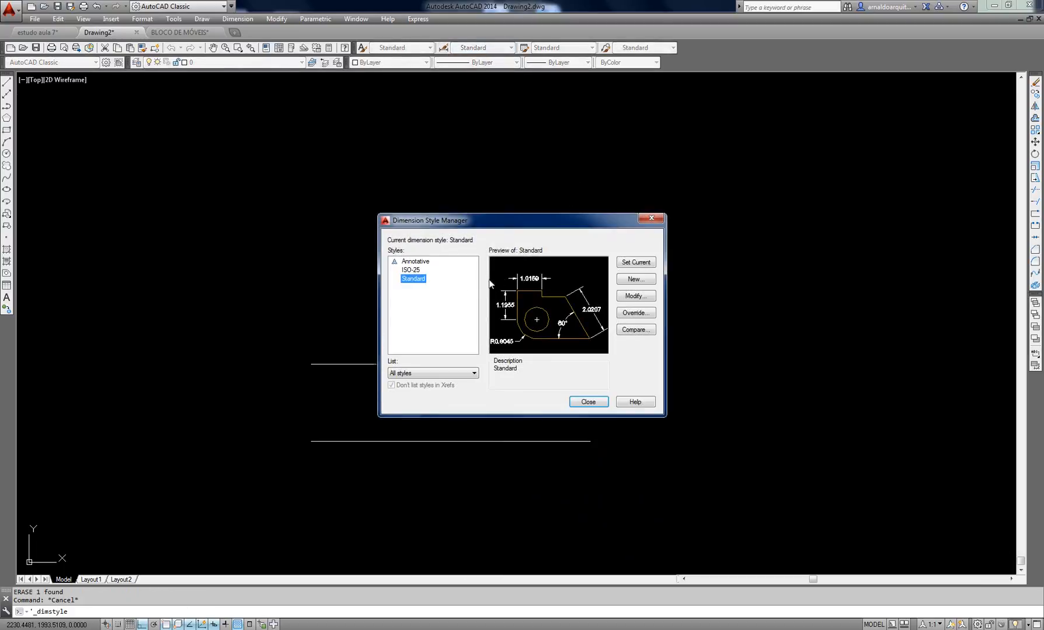
{"action": "left_click", "coordinate": [409, 264]}
{"action": "left_click", "coordinate": [409, 278]}
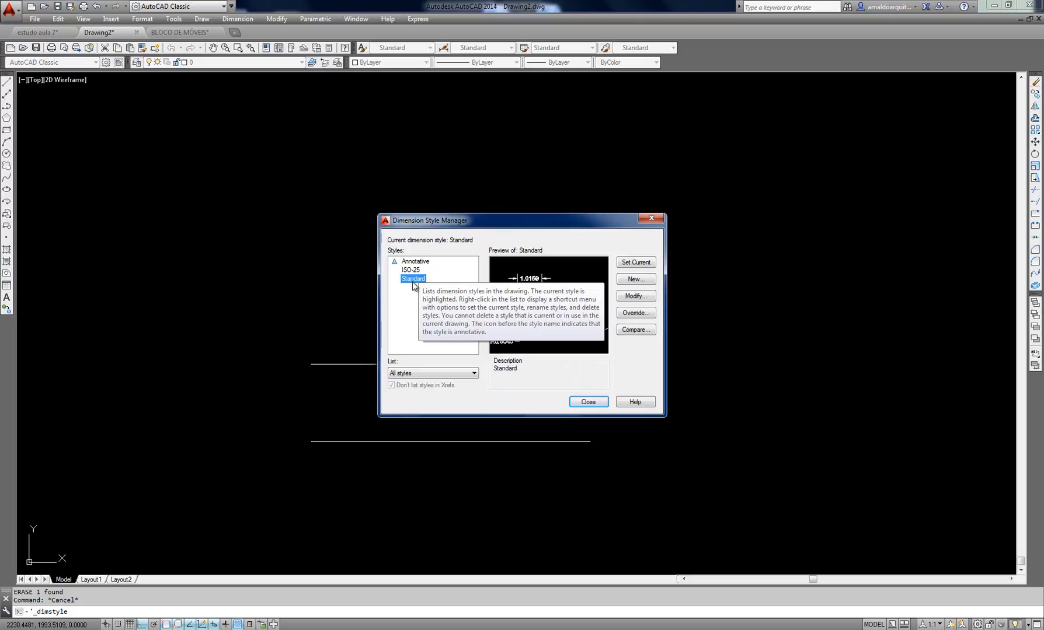
{"action": "left_click", "coordinate": [638, 282]}
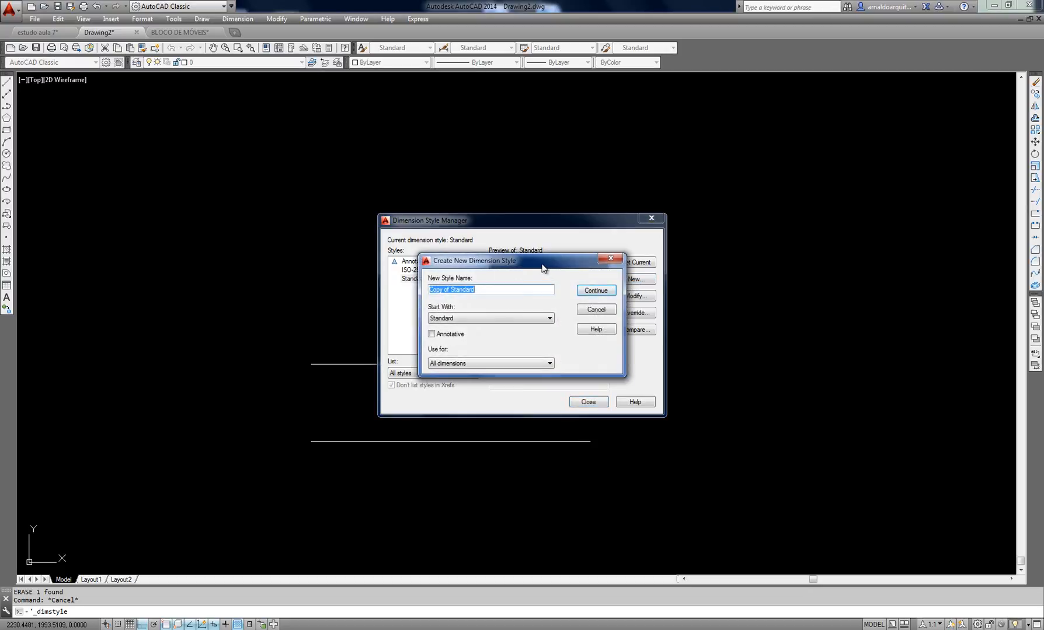
{"action": "left_click_drag", "start_coordinate": [543, 268], "coordinate": [798, 229]}
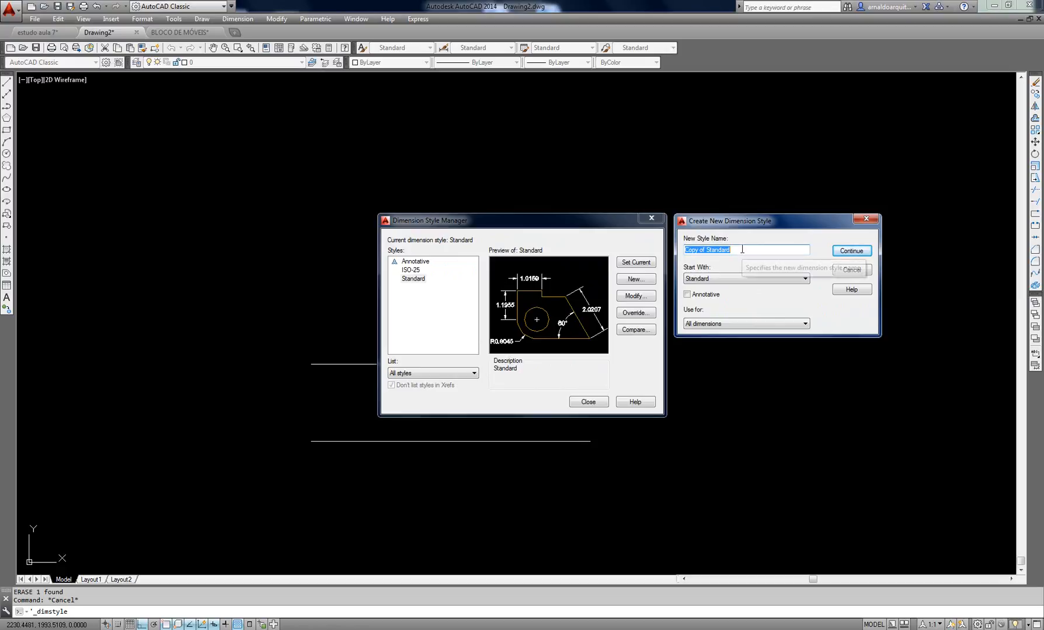
{"action": "type", "text": "100"}
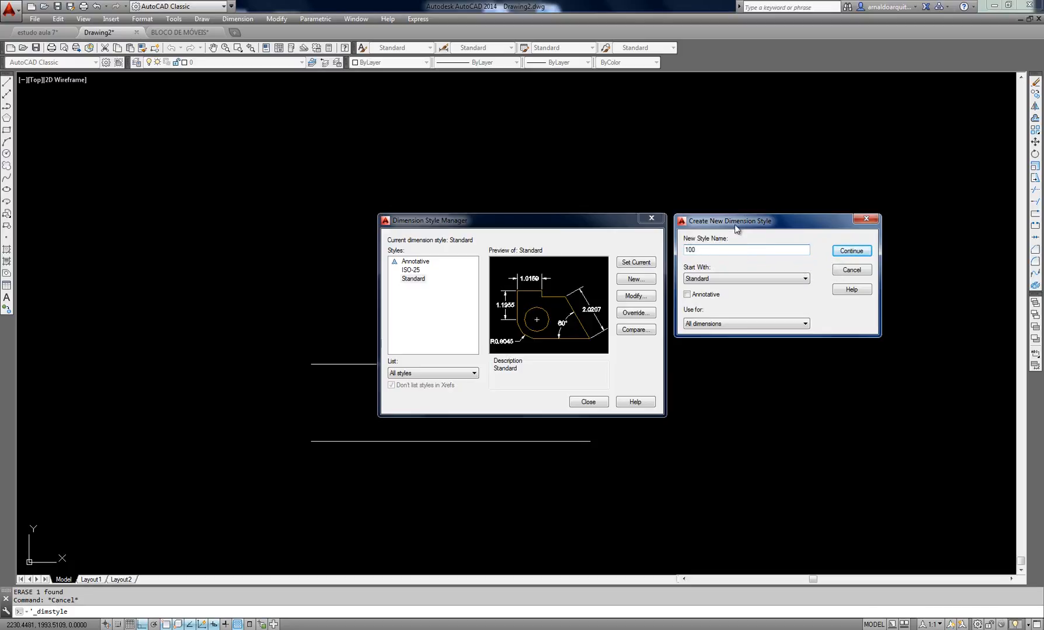
Review the base style choices for style 100, keep Standard, and turn on the Annotative option
{"action": "left_click_drag", "start_coordinate": [738, 223], "coordinate": [743, 206]}
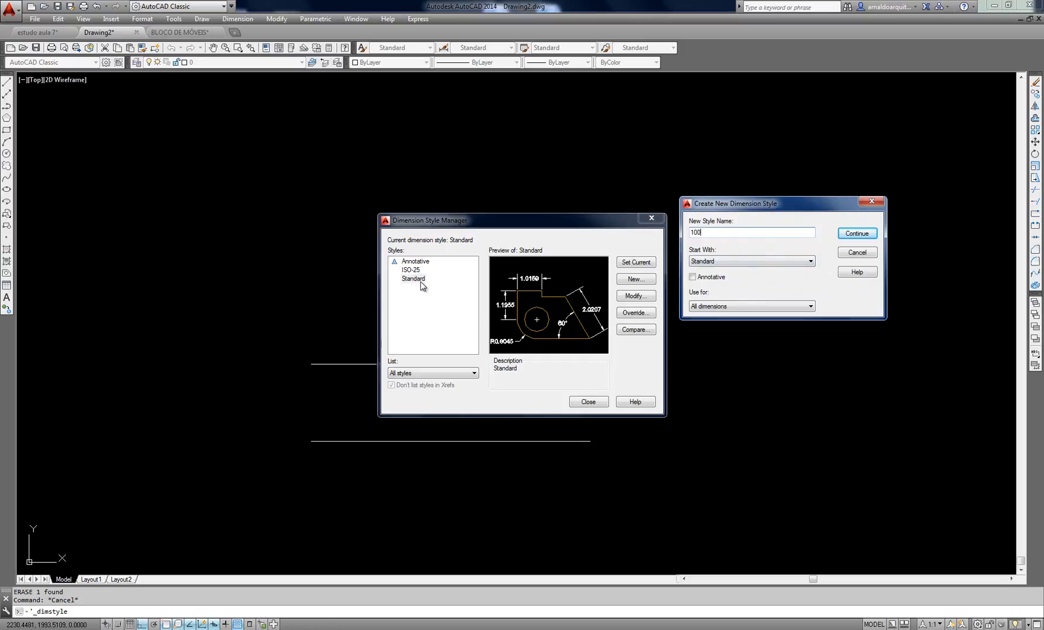
{"action": "left_click", "coordinate": [726, 262]}
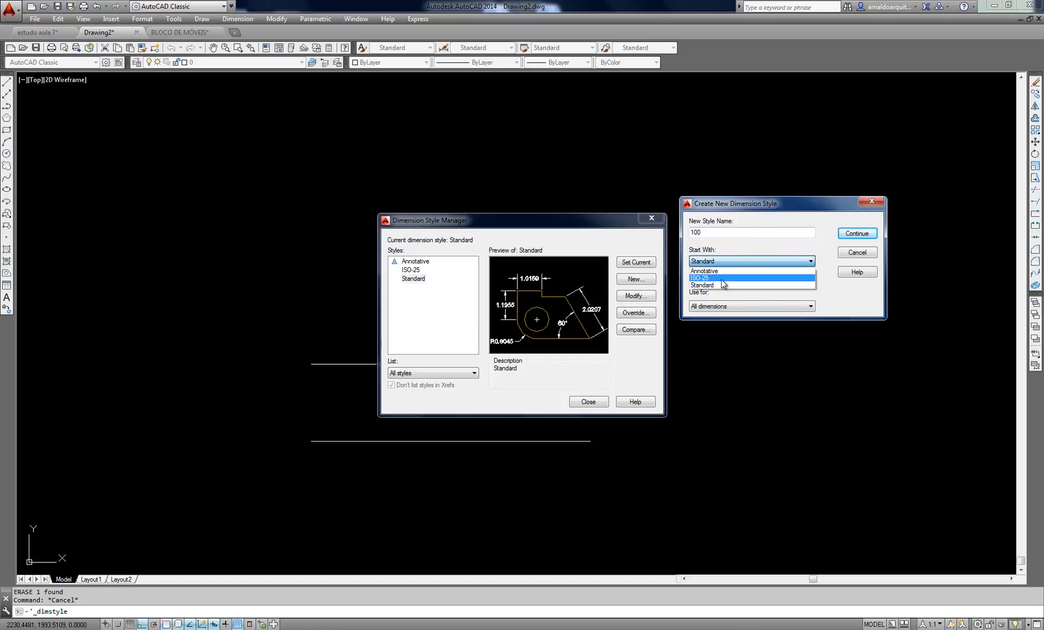
{"action": "left_click", "coordinate": [741, 253]}
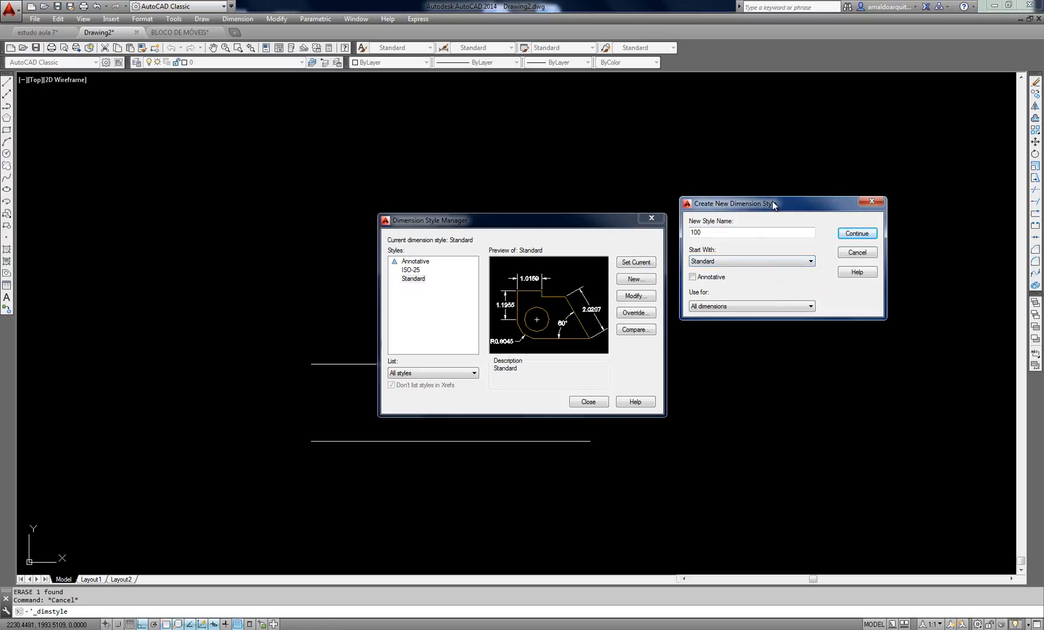
{"action": "left_click_drag", "start_coordinate": [773, 204], "coordinate": [768, 216]}
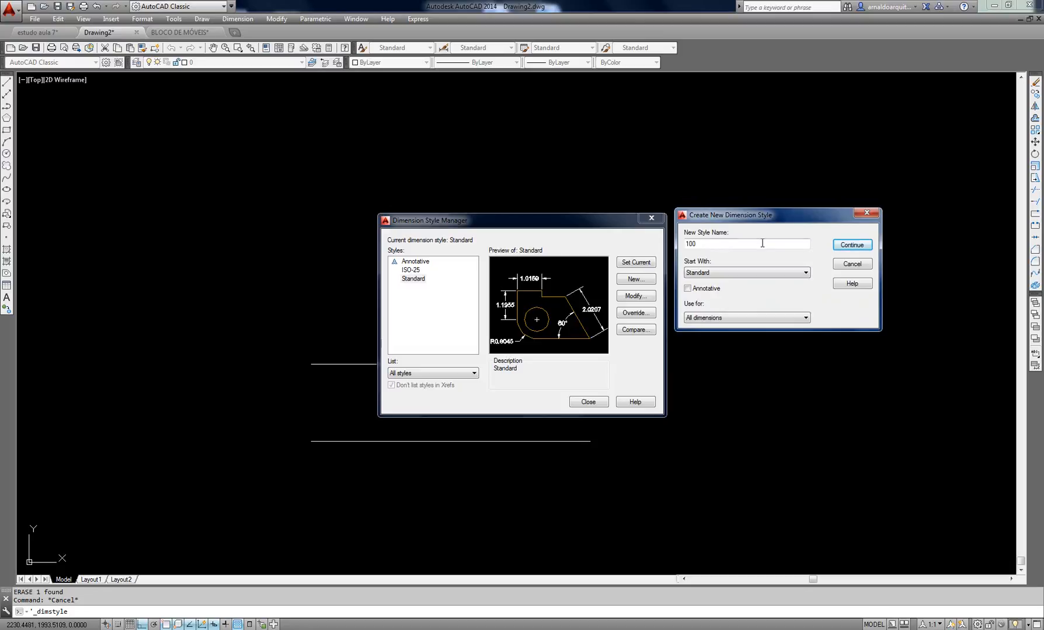
{"action": "left_click", "coordinate": [687, 288]}
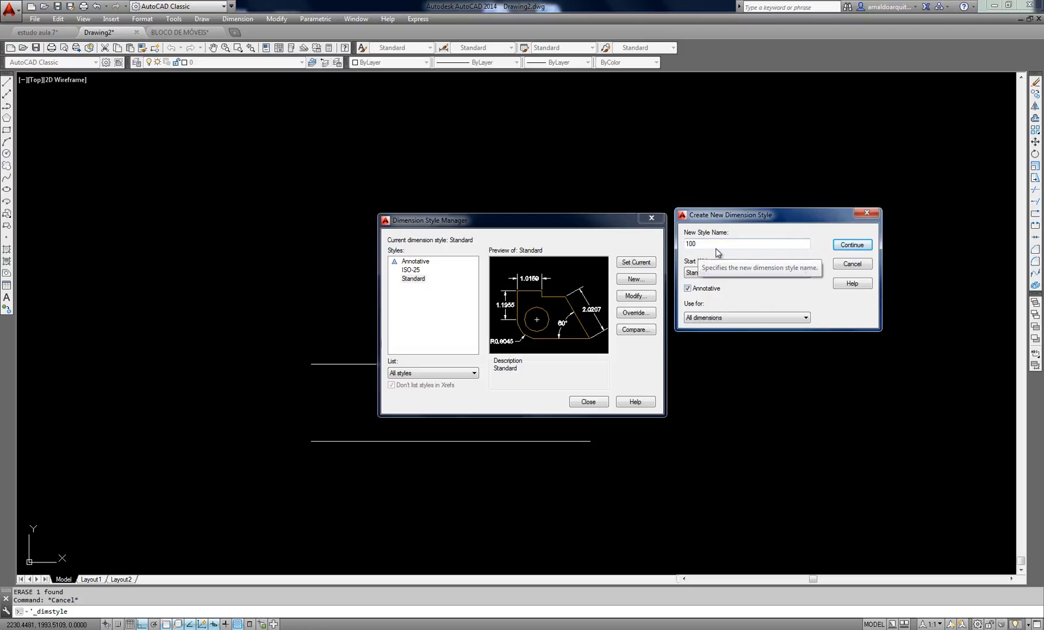
Turn off the Annotative option for style 100 and continue to its detailed settings
{"action": "left_click", "coordinate": [688, 289]}
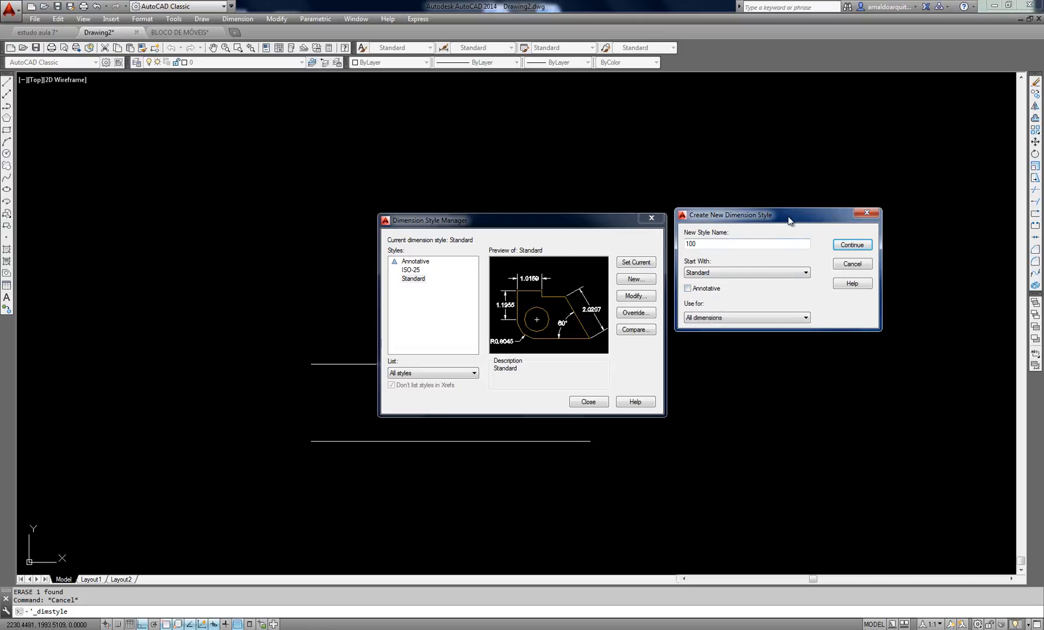
{"action": "left_click_drag", "start_coordinate": [789, 221], "coordinate": [799, 225]}
{"action": "left_click", "coordinate": [862, 248]}
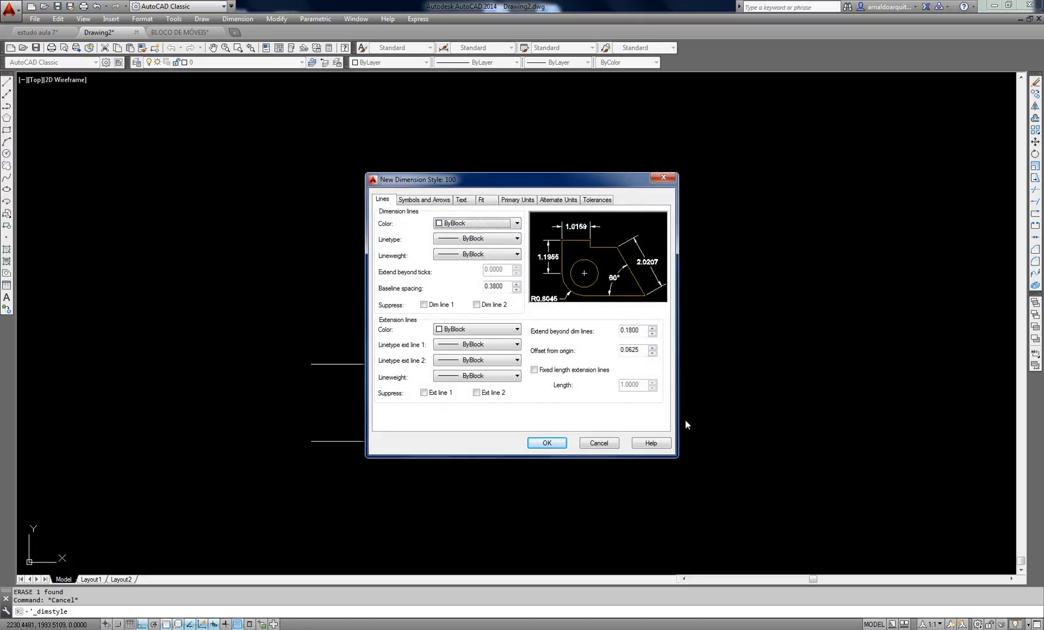
Look through the setting categories of style 100, from Lines, Symbols and Arrows, and Text to Fit, units and Tolerances
{"action": "left_click", "coordinate": [411, 201]}
{"action": "left_click", "coordinate": [461, 200]}
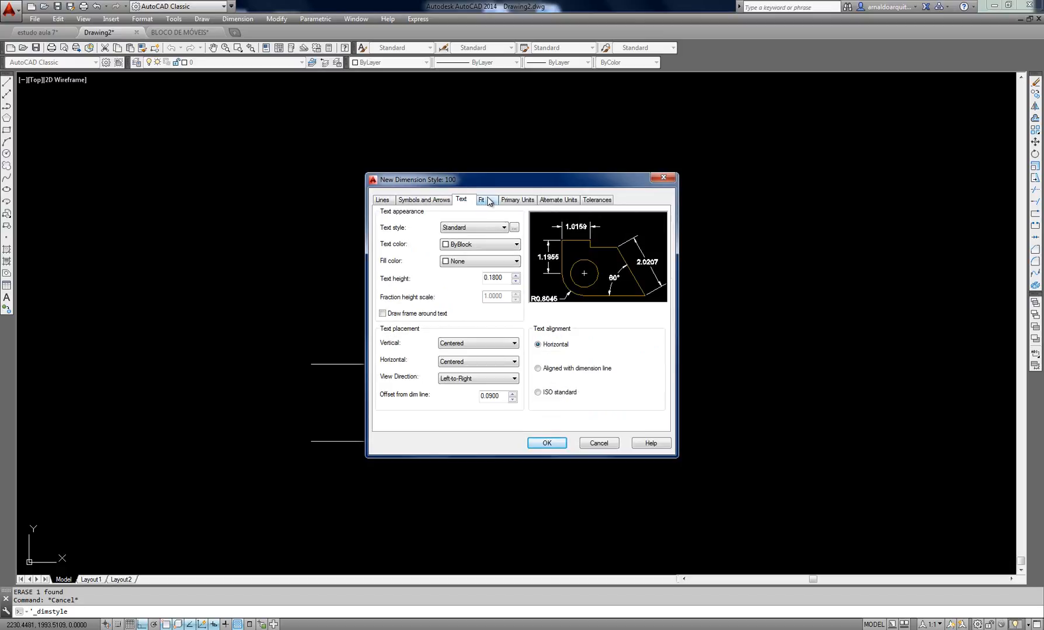
{"action": "left_click", "coordinate": [482, 199]}
{"action": "left_click", "coordinate": [517, 200]}
{"action": "left_click", "coordinate": [558, 199]}
{"action": "left_click", "coordinate": [594, 200]}
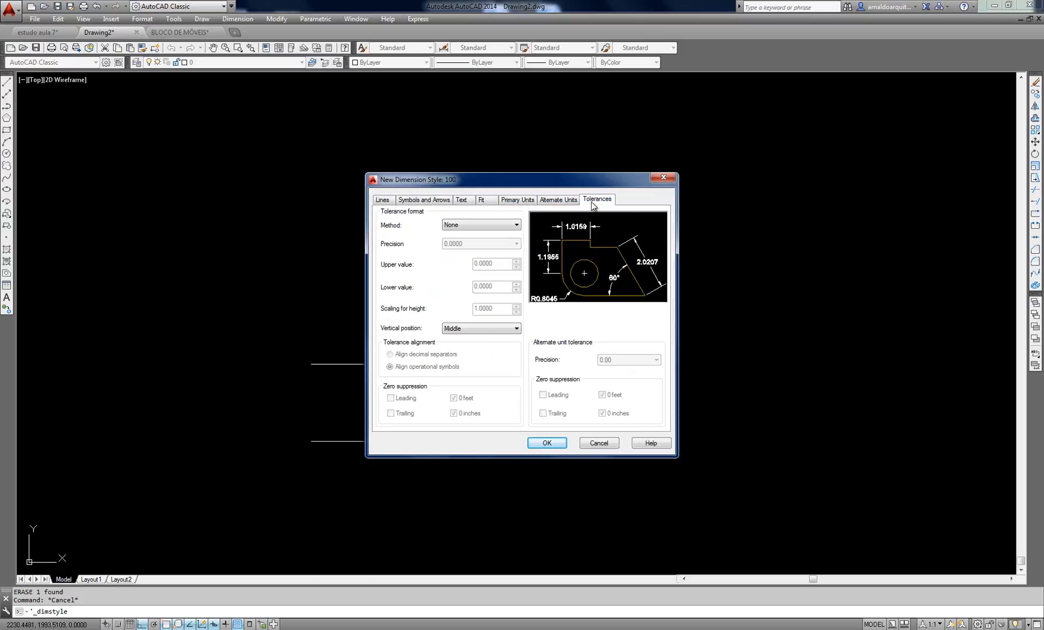
{"action": "left_click", "coordinate": [385, 201]}
{"action": "left_click", "coordinate": [423, 200]}
{"action": "left_click", "coordinate": [467, 199]}
{"action": "left_click", "coordinate": [494, 200]}
{"action": "left_click", "coordinate": [517, 200]}
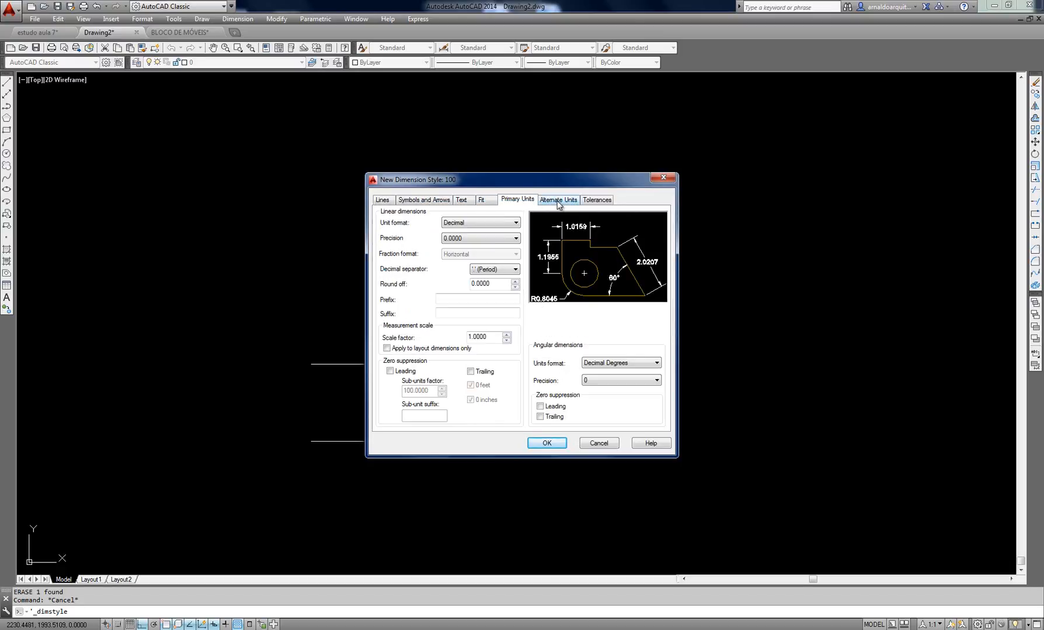
{"action": "left_click", "coordinate": [594, 200]}
{"action": "left_click", "coordinate": [388, 201]}
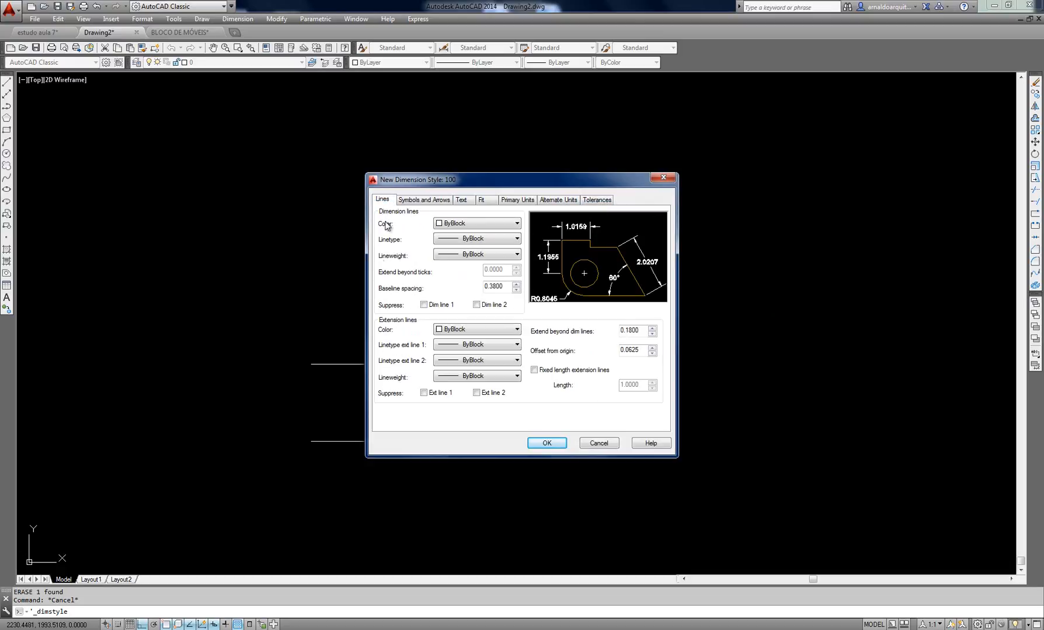
{"action": "left_click", "coordinate": [424, 199]}
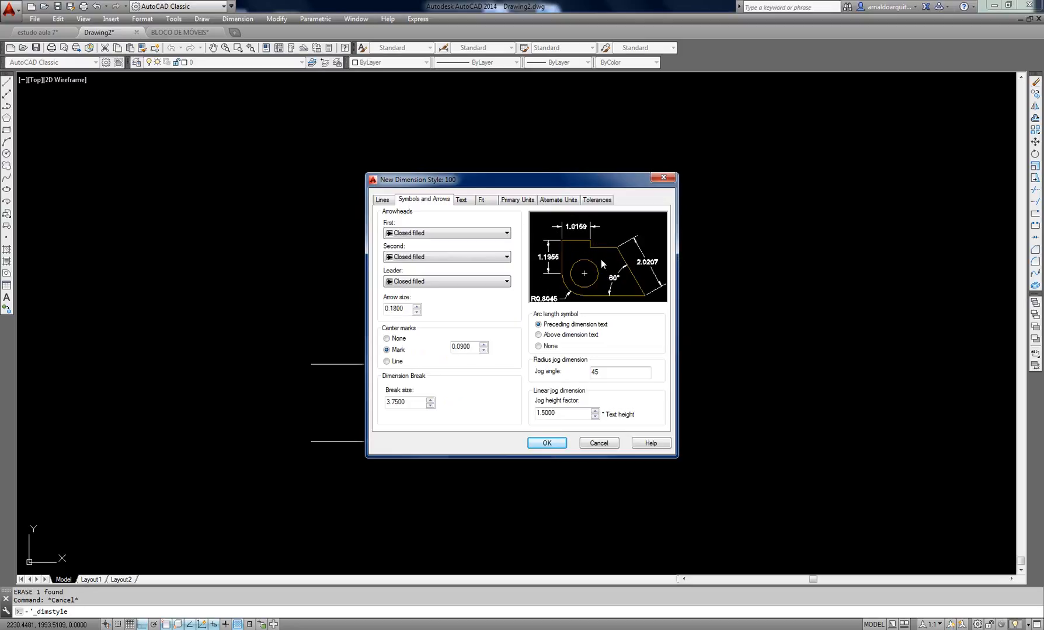
Set the dimension line color of style 100 to Red
{"action": "left_click", "coordinate": [384, 201]}
{"action": "left_click_drag", "start_coordinate": [411, 181], "coordinate": [410, 167]}
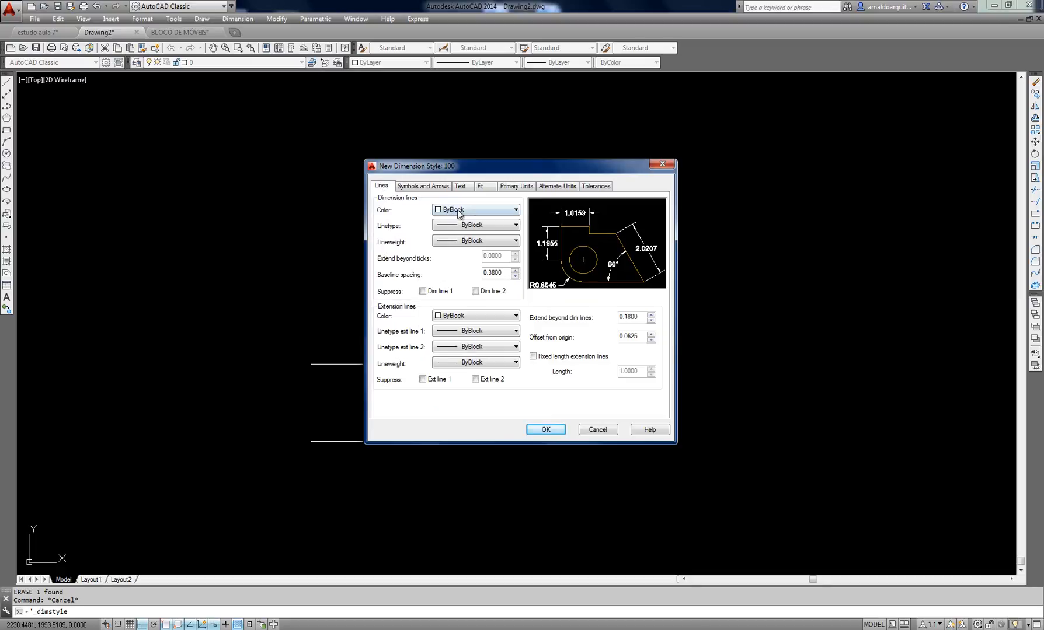
{"action": "left_click", "coordinate": [448, 211]}
{"action": "left_click", "coordinate": [448, 212]}
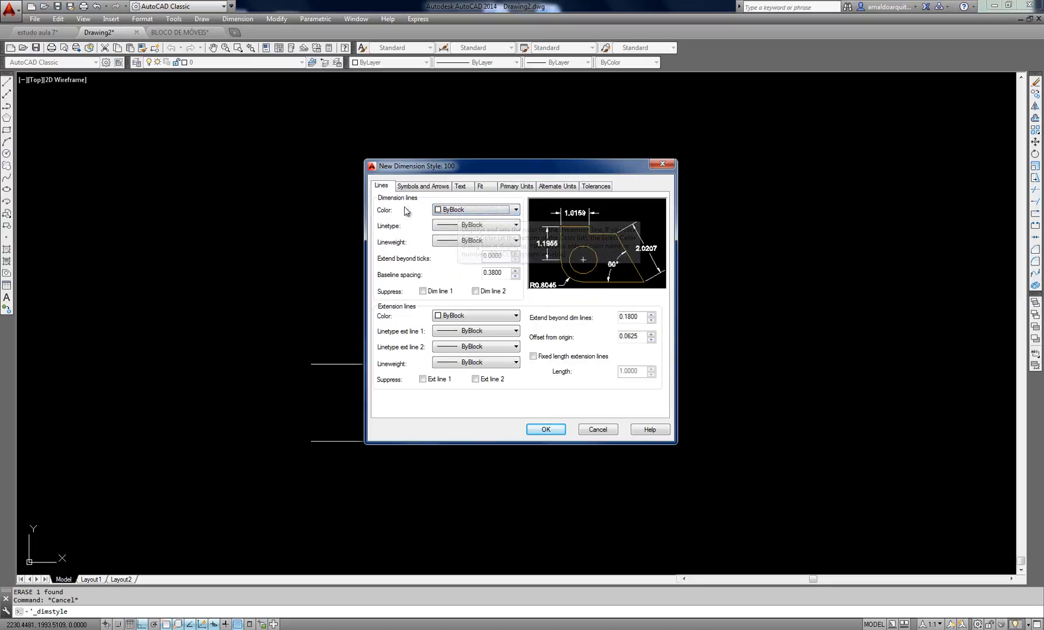
{"action": "left_click", "coordinate": [459, 211]}
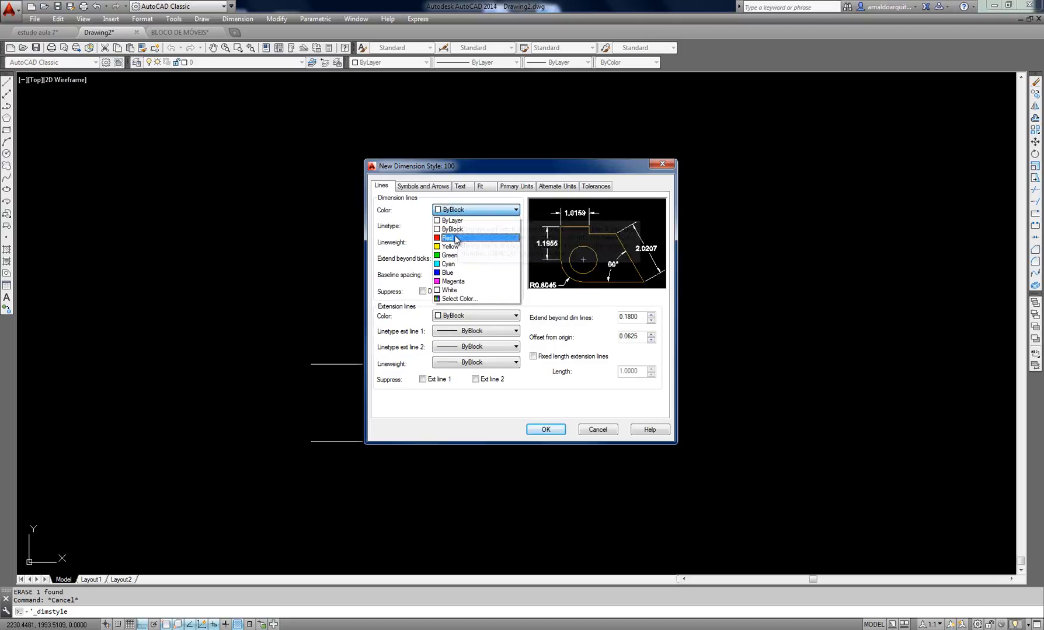
{"action": "left_click", "coordinate": [456, 237]}
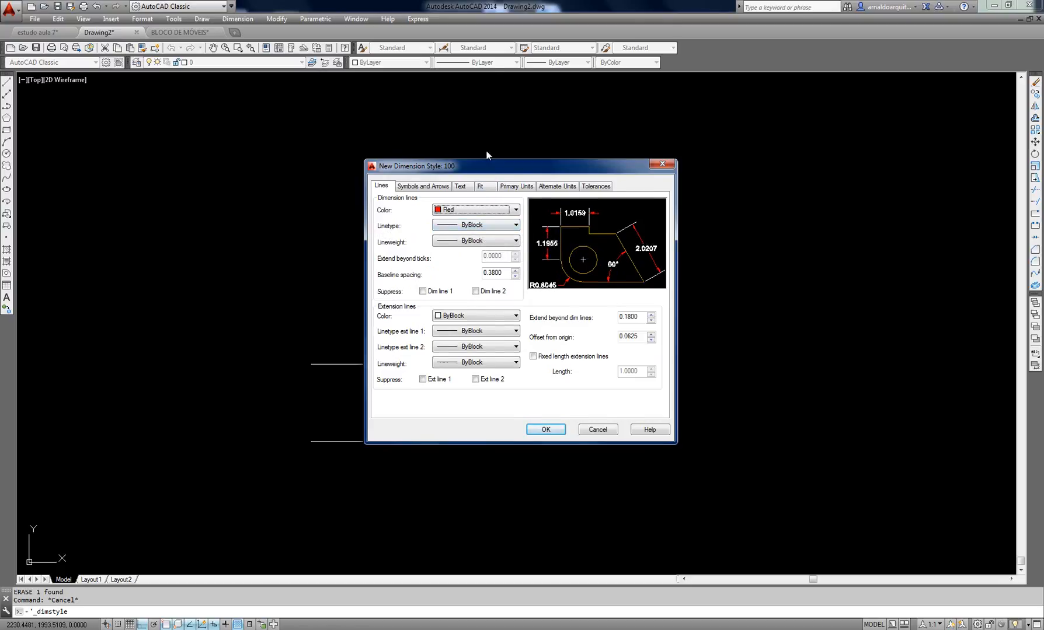
Try the ByLayer linetype for the dimension lines and return the linetype to ByBlock
{"action": "left_click_drag", "start_coordinate": [488, 165], "coordinate": [484, 141]}
{"action": "left_click", "coordinate": [471, 201]}
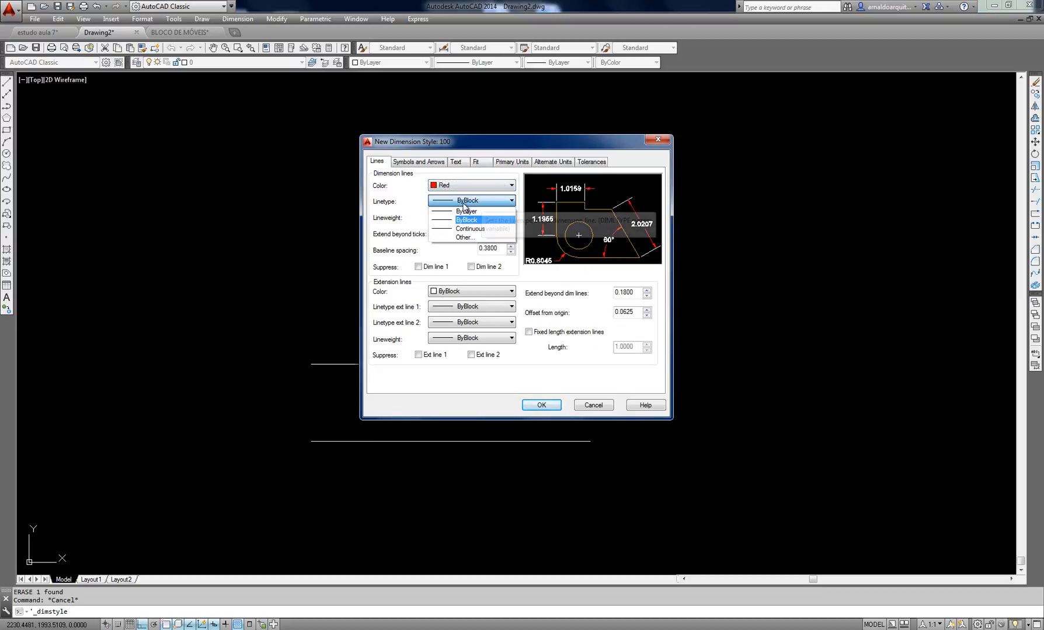
{"action": "left_click", "coordinate": [459, 212]}
{"action": "left_click", "coordinate": [470, 201]}
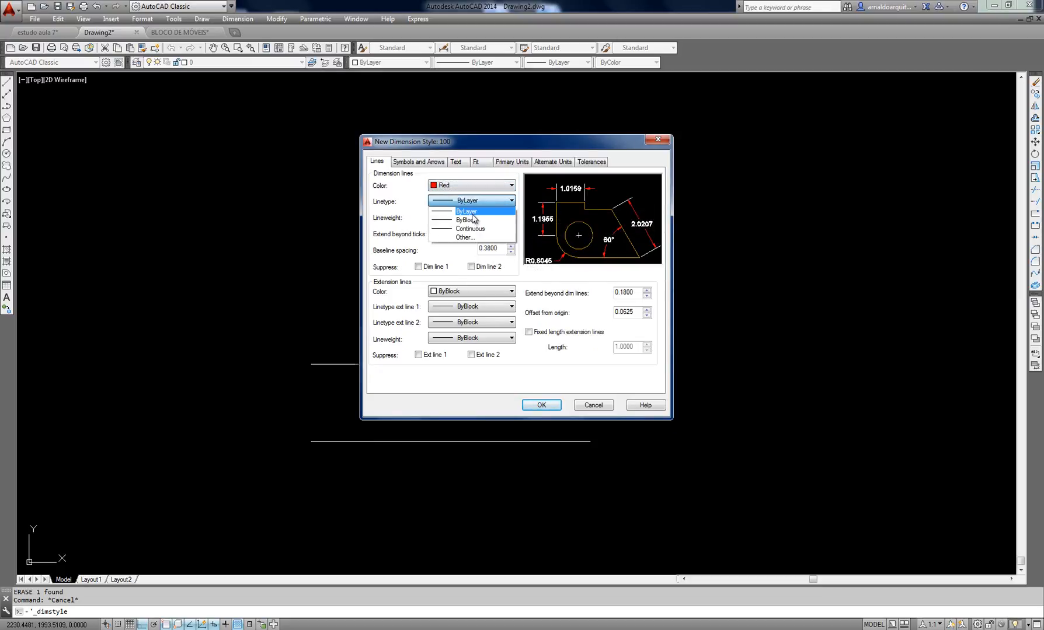
{"action": "left_click", "coordinate": [456, 215]}
{"action": "left_click_drag", "start_coordinate": [470, 146], "coordinate": [463, 140]}
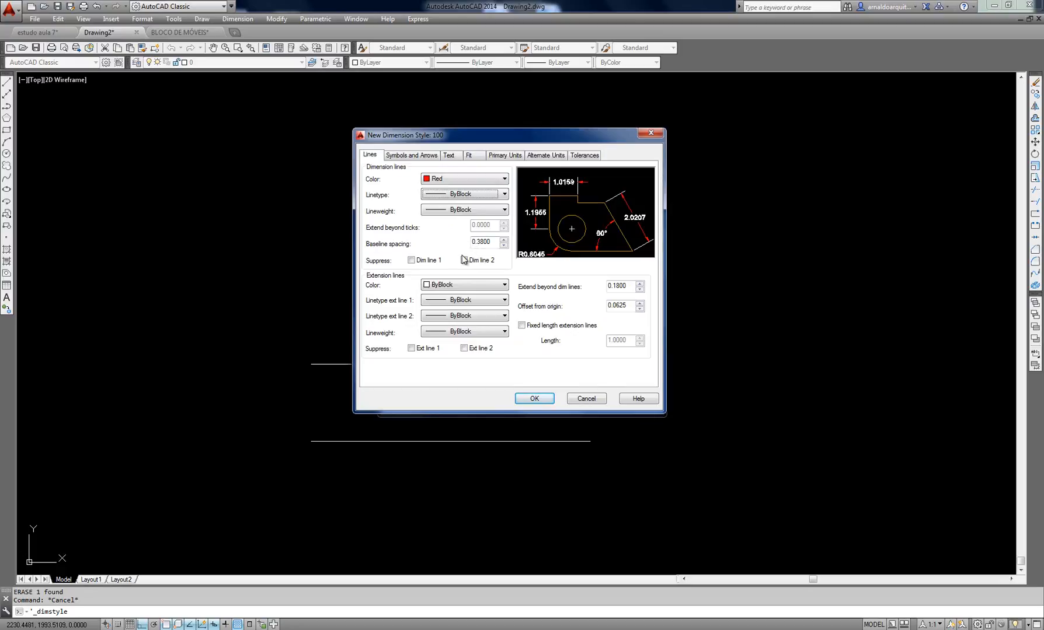
{"action": "left_click_drag", "start_coordinate": [422, 139], "coordinate": [419, 131]}
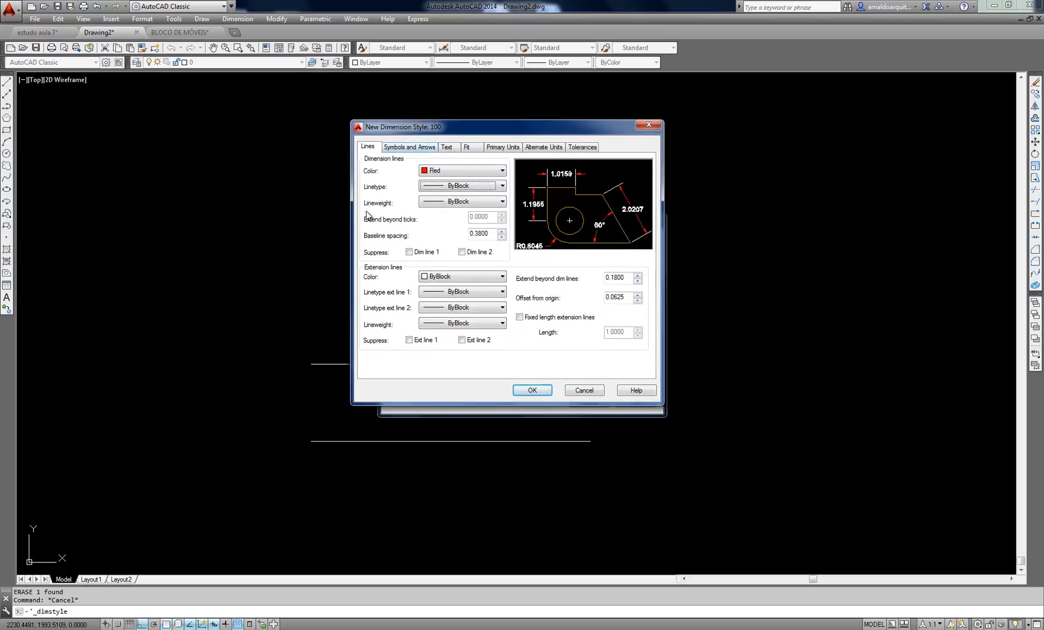
Set the extension line color of style 100 to Red
{"action": "left_click", "coordinate": [456, 278]}
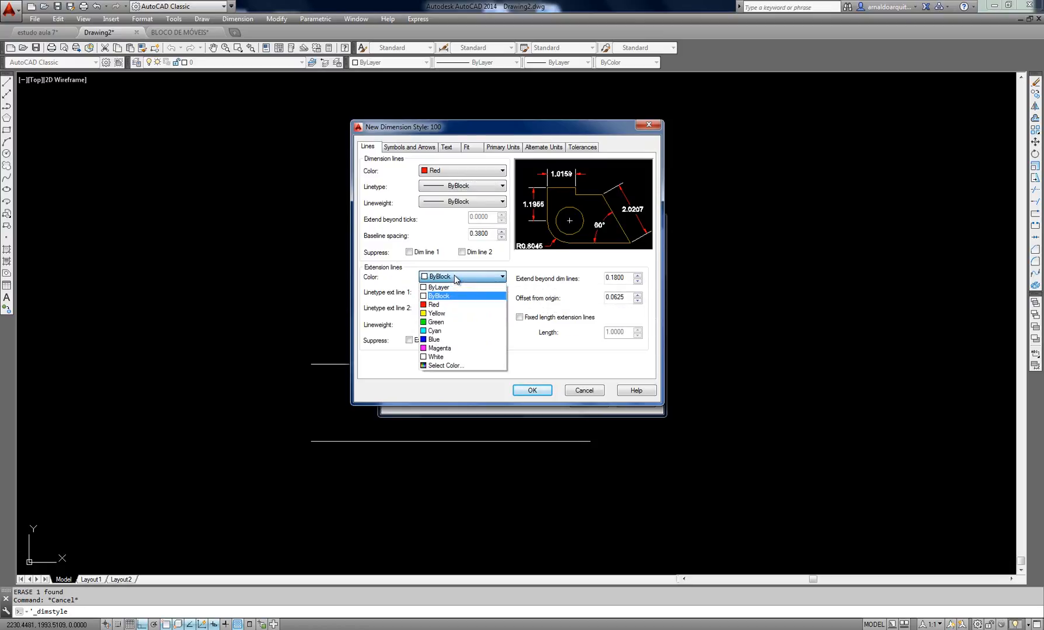
{"action": "left_click", "coordinate": [448, 305]}
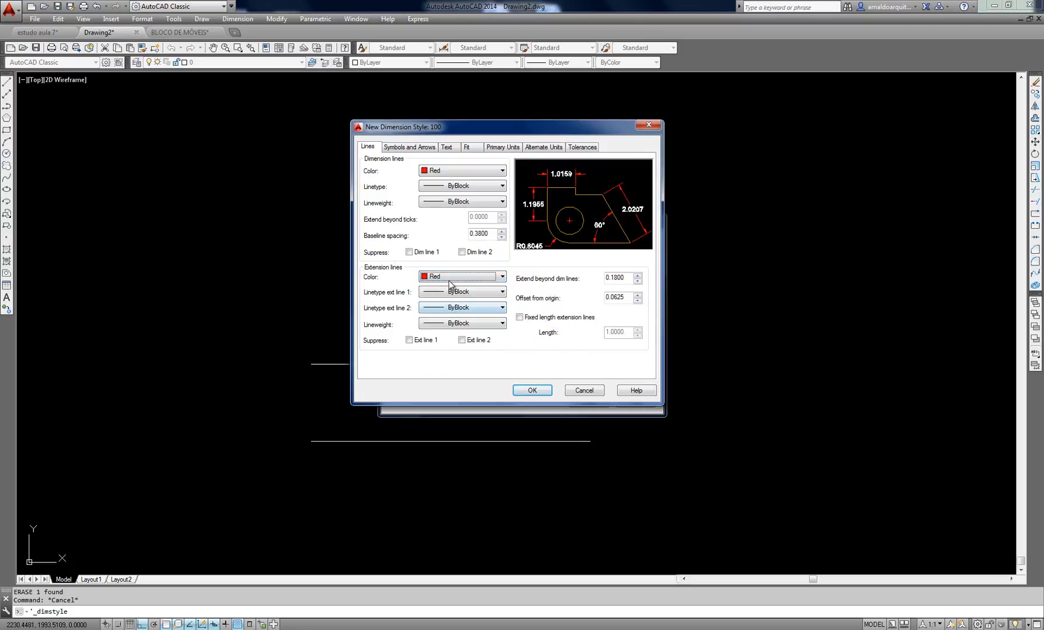
{"action": "left_click", "coordinate": [451, 279]}
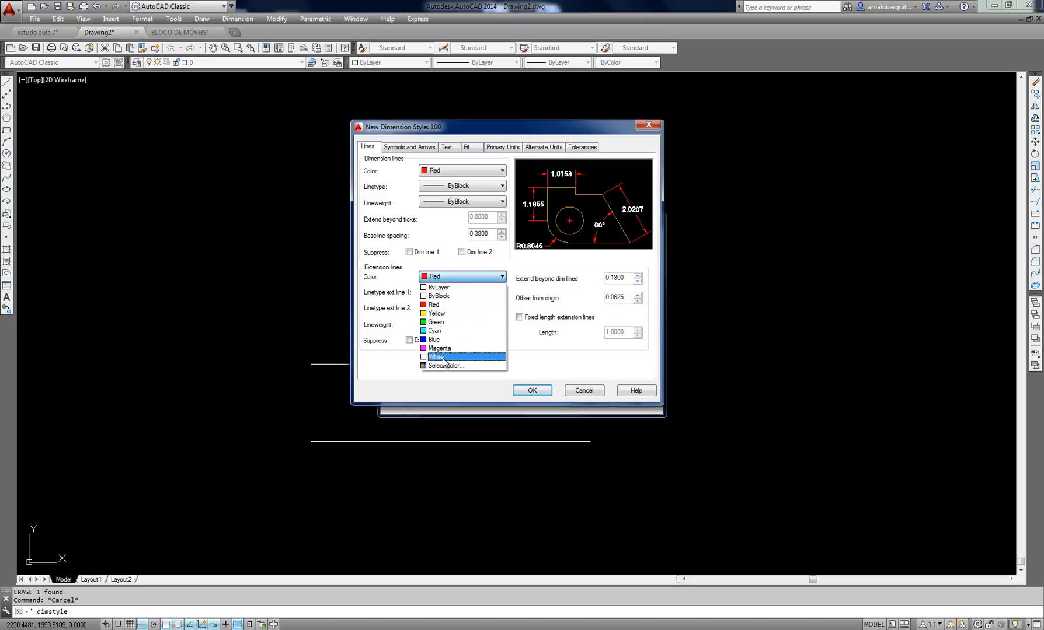
{"action": "left_click", "coordinate": [451, 234]}
{"action": "left_click", "coordinate": [454, 278]}
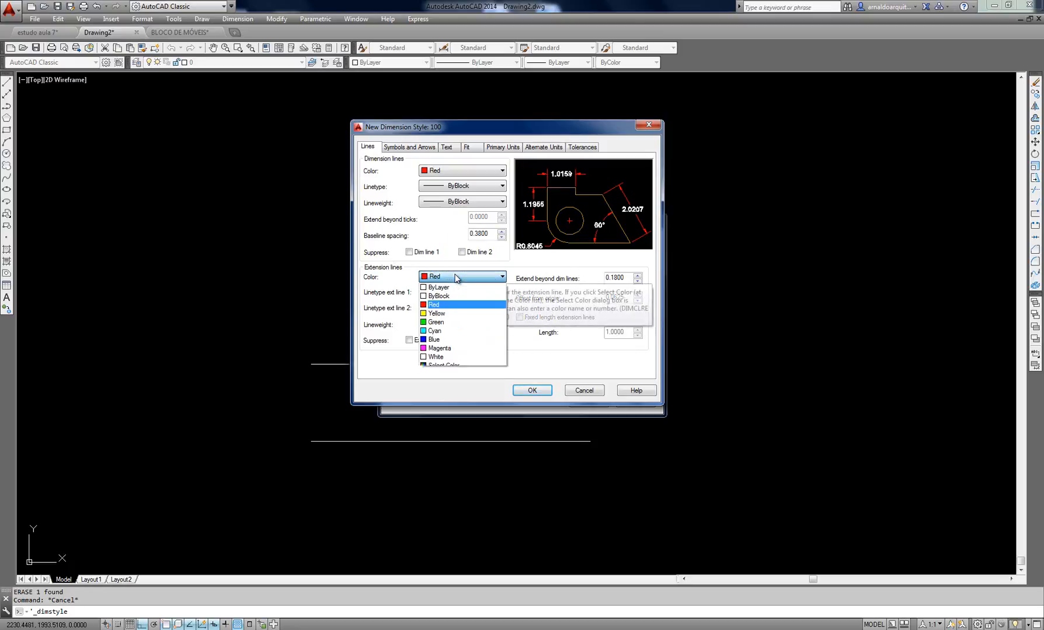
{"action": "left_click", "coordinate": [443, 237]}
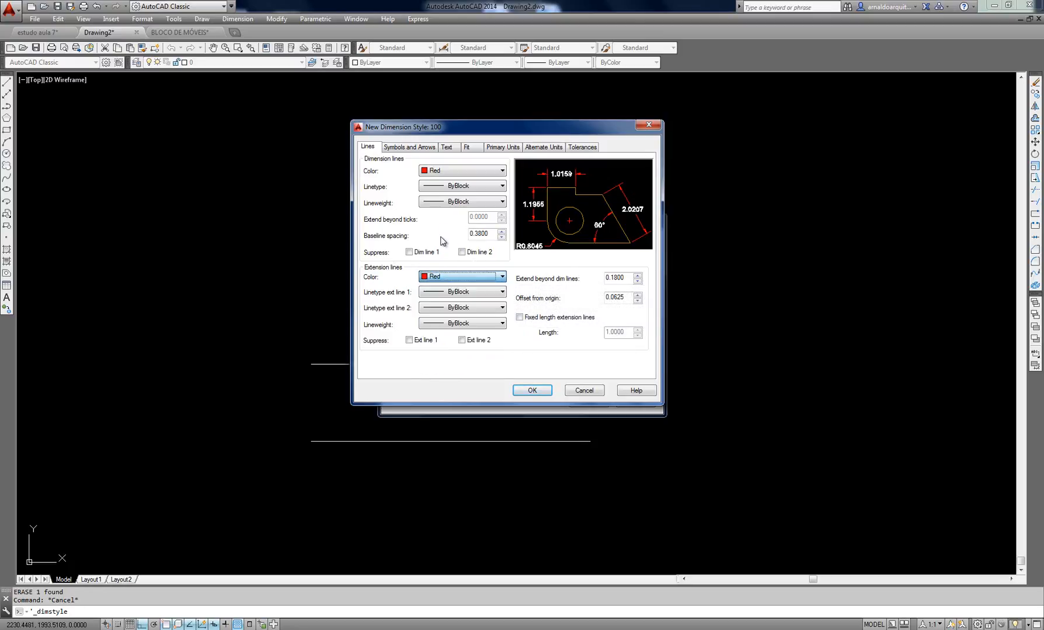
{"action": "left_click", "coordinate": [456, 279]}
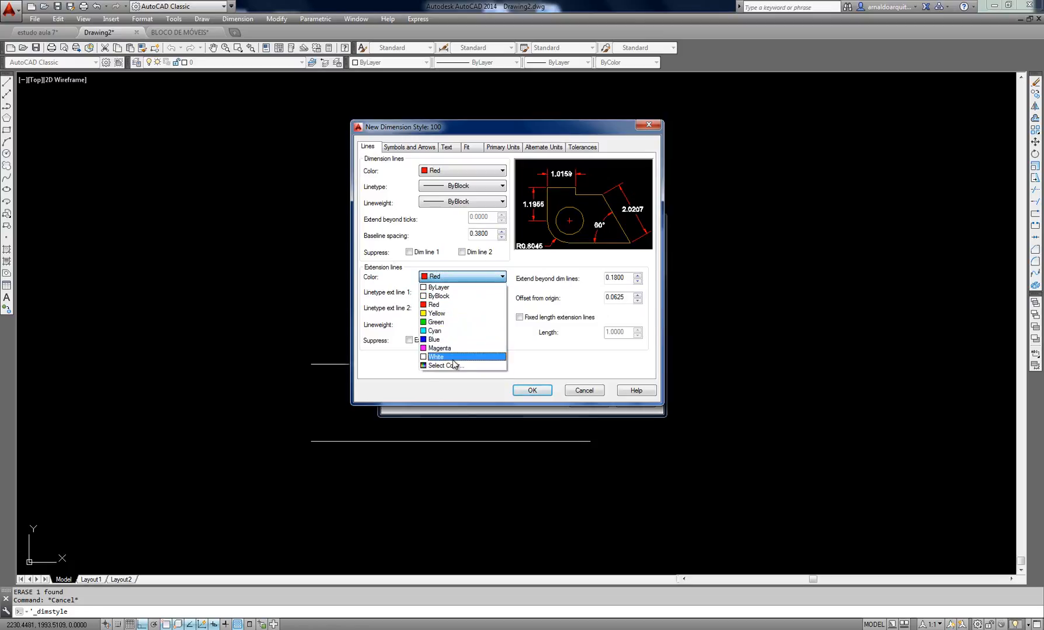
{"action": "left_click", "coordinate": [441, 235]}
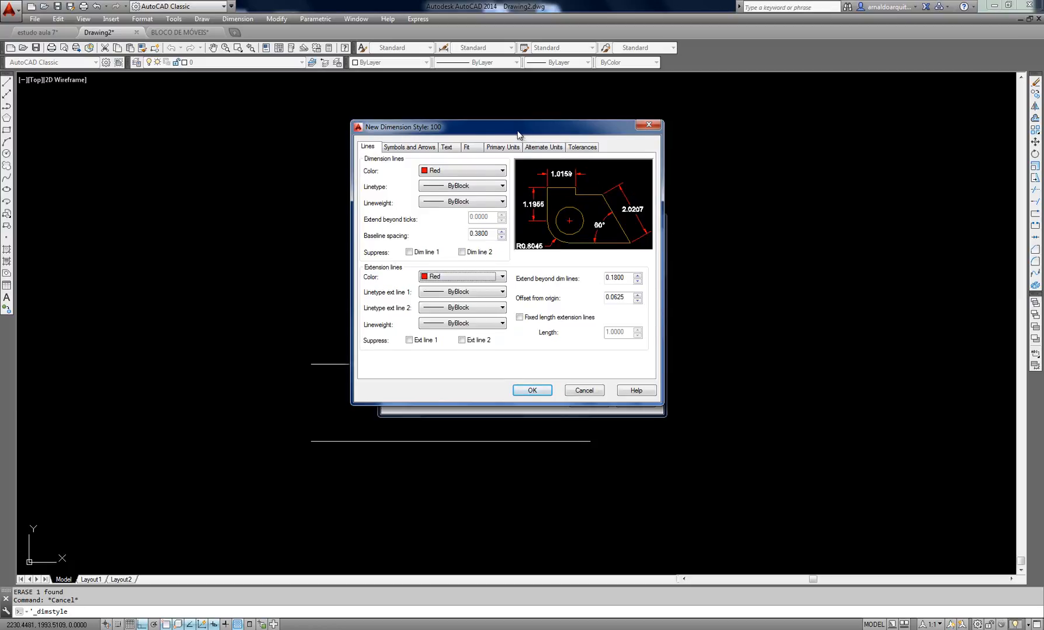
Set the baseline spacing of the dimension lines to 1
{"action": "left_click_drag", "start_coordinate": [510, 133], "coordinate": [549, 139]}
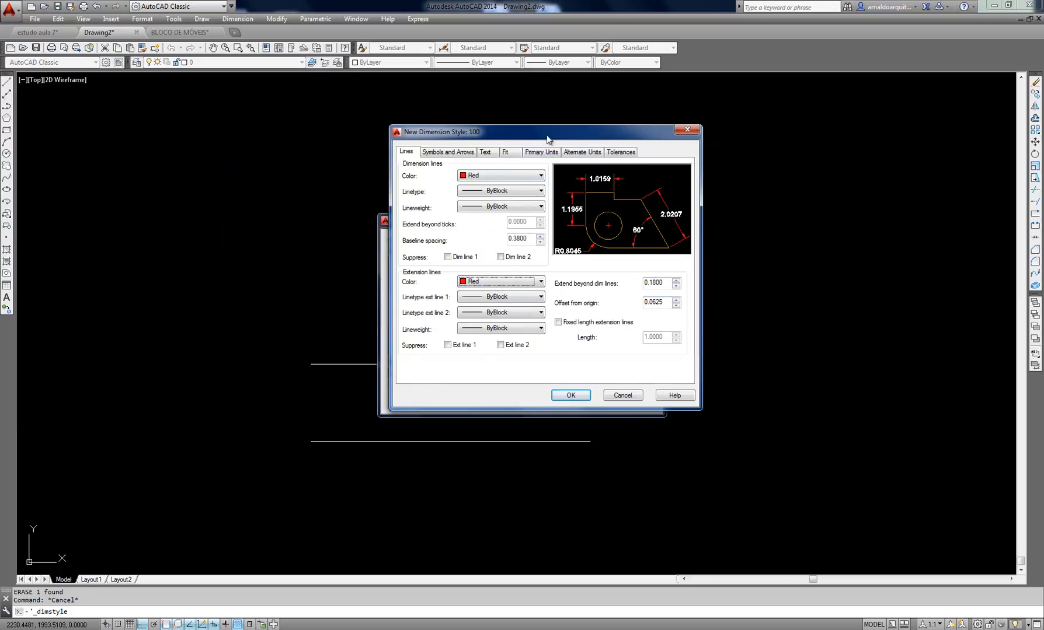
{"action": "left_click_drag", "start_coordinate": [540, 137], "coordinate": [597, 135]}
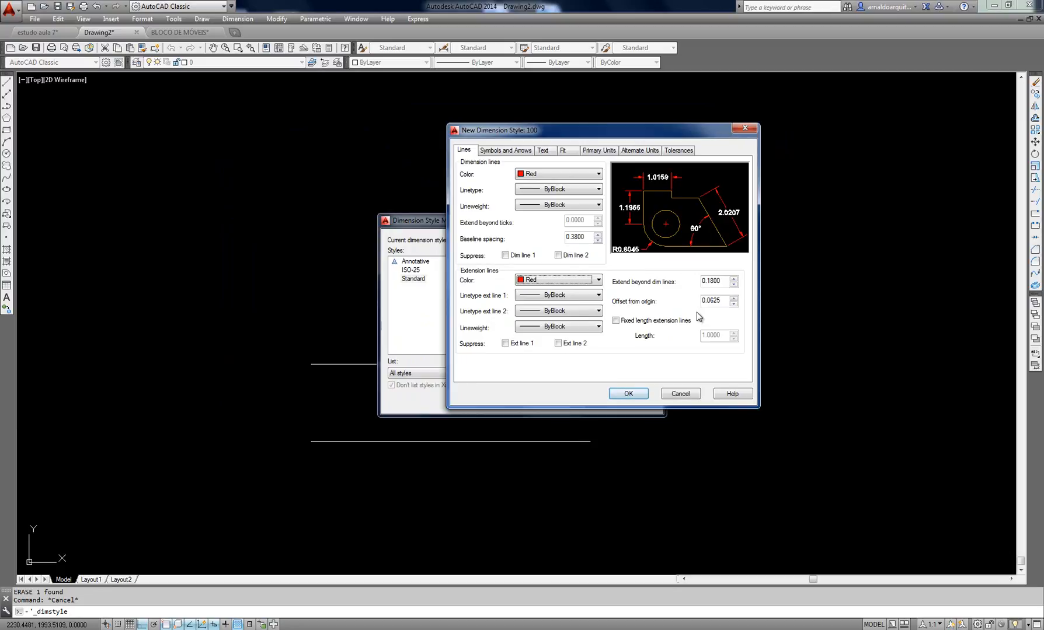
{"action": "left_click_drag", "start_coordinate": [587, 241], "coordinate": [483, 237]}
{"action": "type", "text": "1"}
{"action": "left_click_drag", "start_coordinate": [589, 133], "coordinate": [600, 123]}
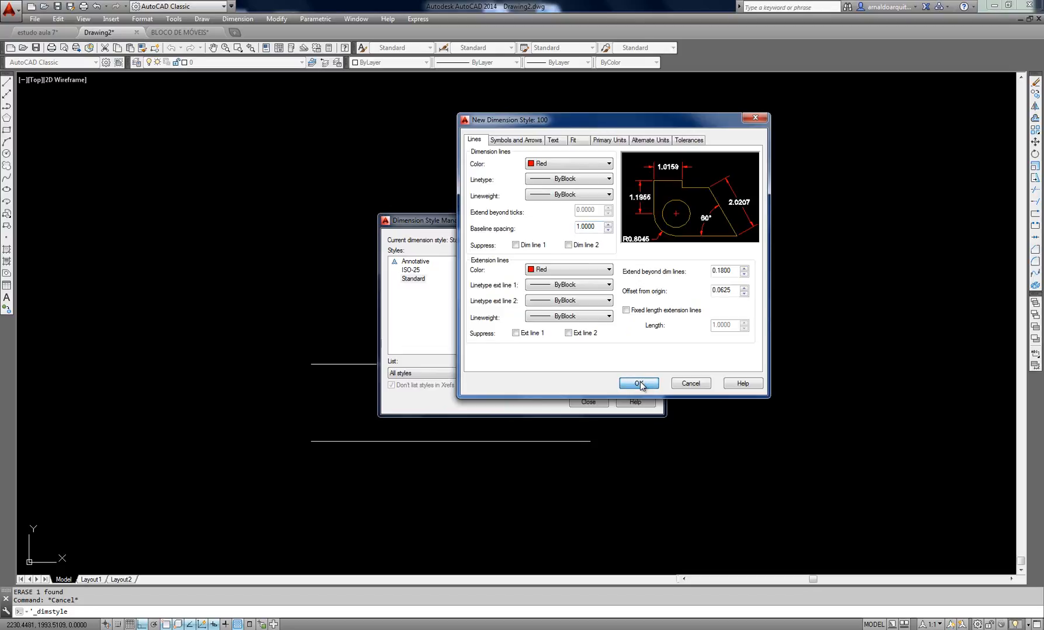
Compare the preview of style 100 with the Standard style preview in the Dimension Style Manager
{"action": "left_click_drag", "start_coordinate": [645, 125], "coordinate": [663, 133]}
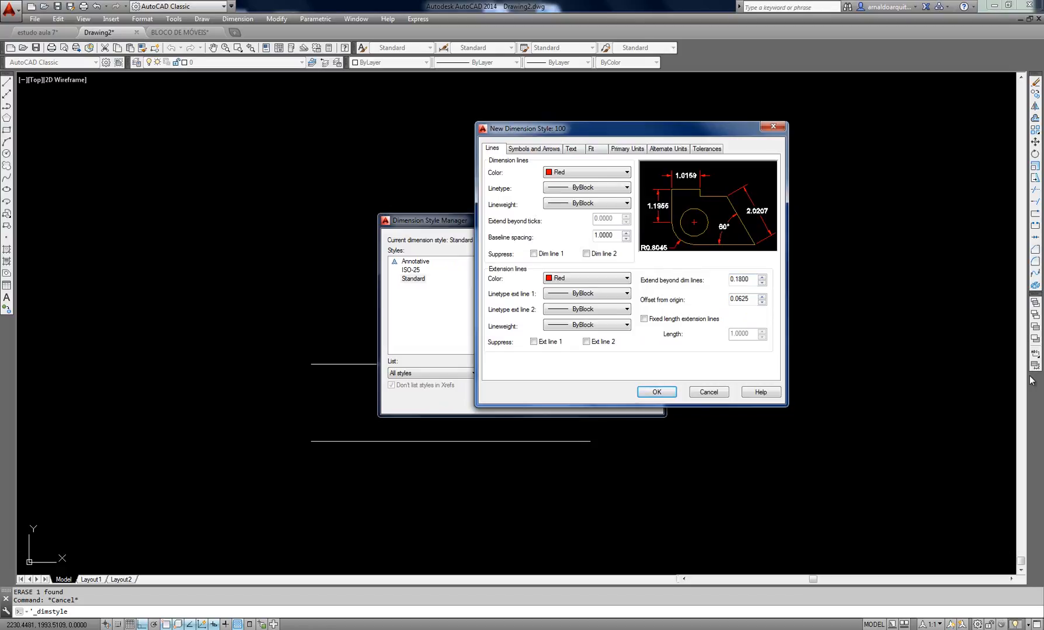
{"action": "left_click_drag", "start_coordinate": [731, 131], "coordinate": [899, 159]}
{"action": "left_click", "coordinate": [556, 222]}
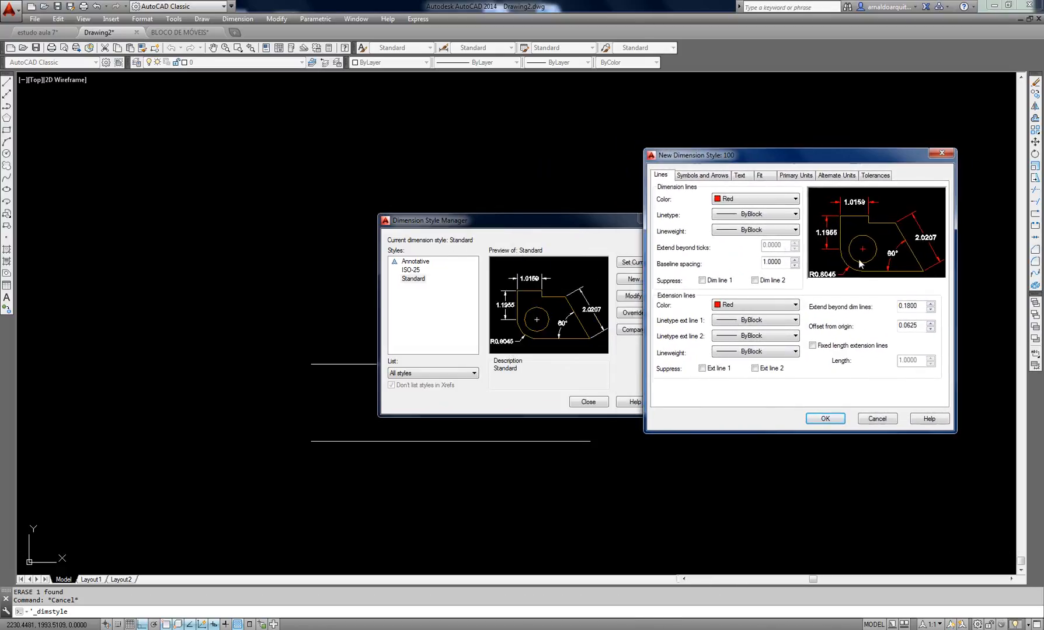
{"action": "left_click_drag", "start_coordinate": [823, 162], "coordinate": [847, 141]}
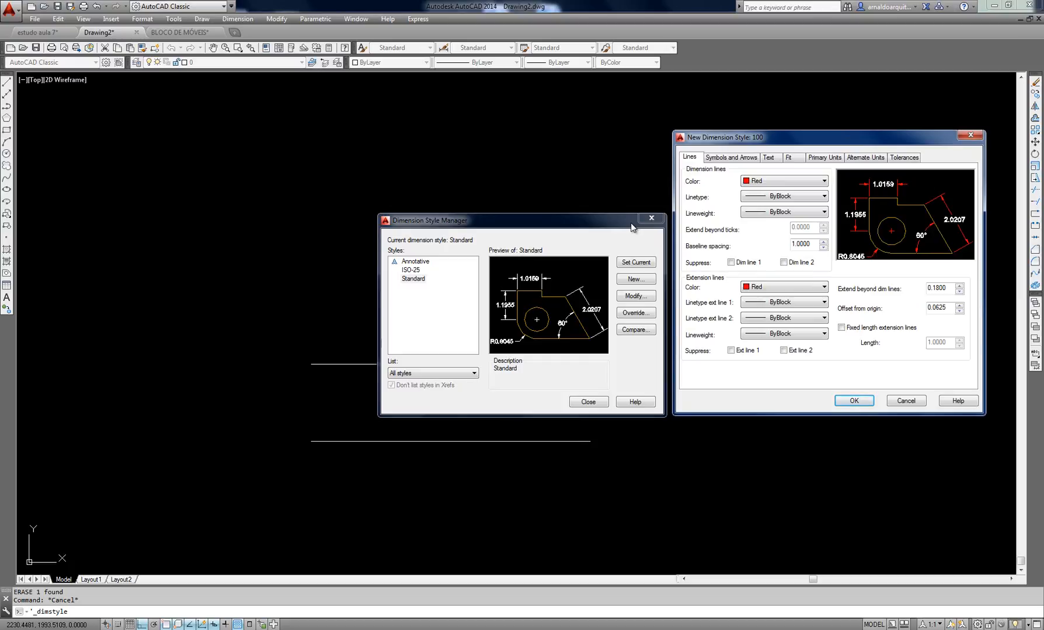
{"action": "left_click_drag", "start_coordinate": [740, 144], "coordinate": [492, 145]}
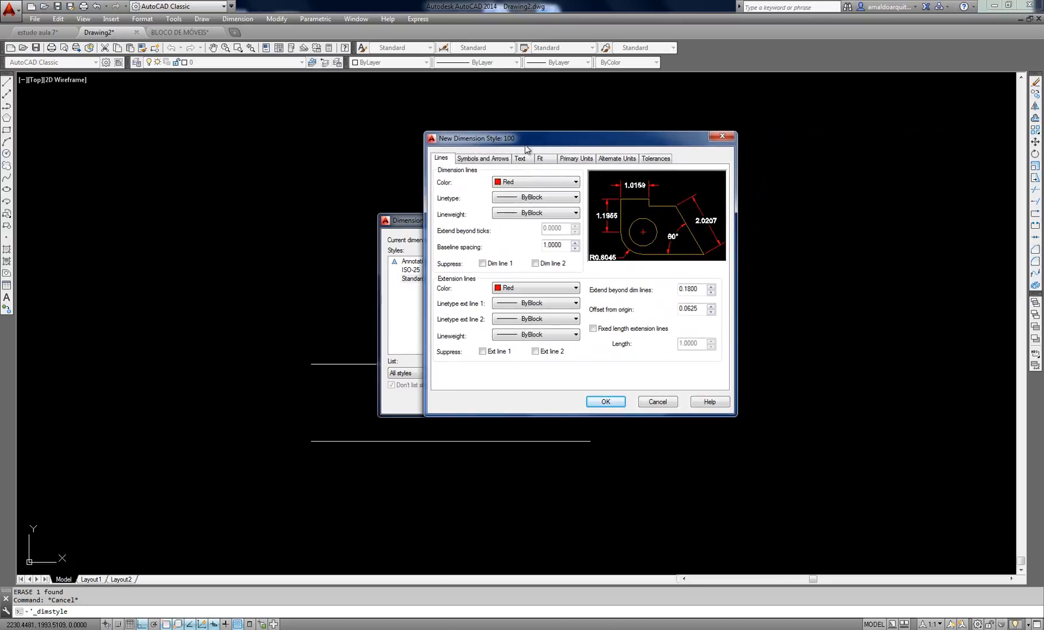
Save style 100, set it as the current dimension style, and close the Dimension Style Manager
{"action": "left_click", "coordinate": [605, 402]}
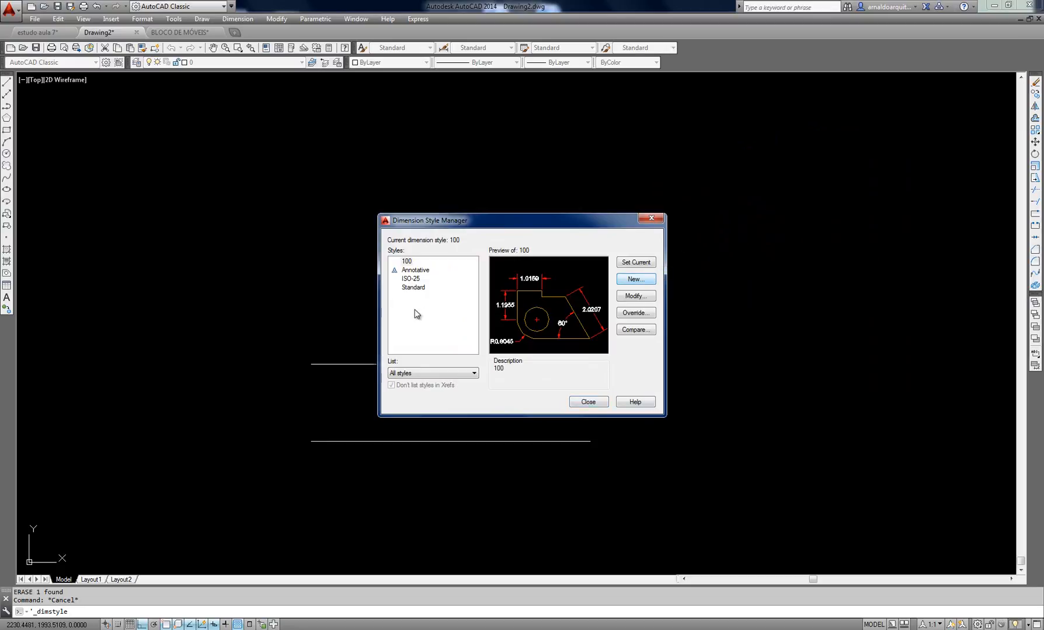
{"action": "left_click", "coordinate": [408, 263]}
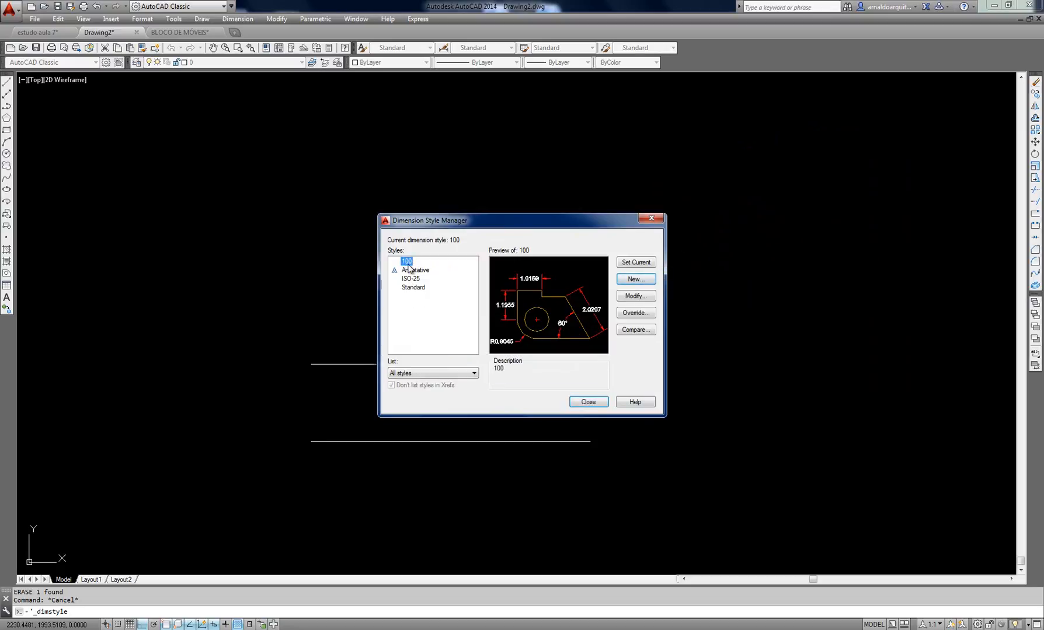
{"action": "left_click", "coordinate": [633, 267]}
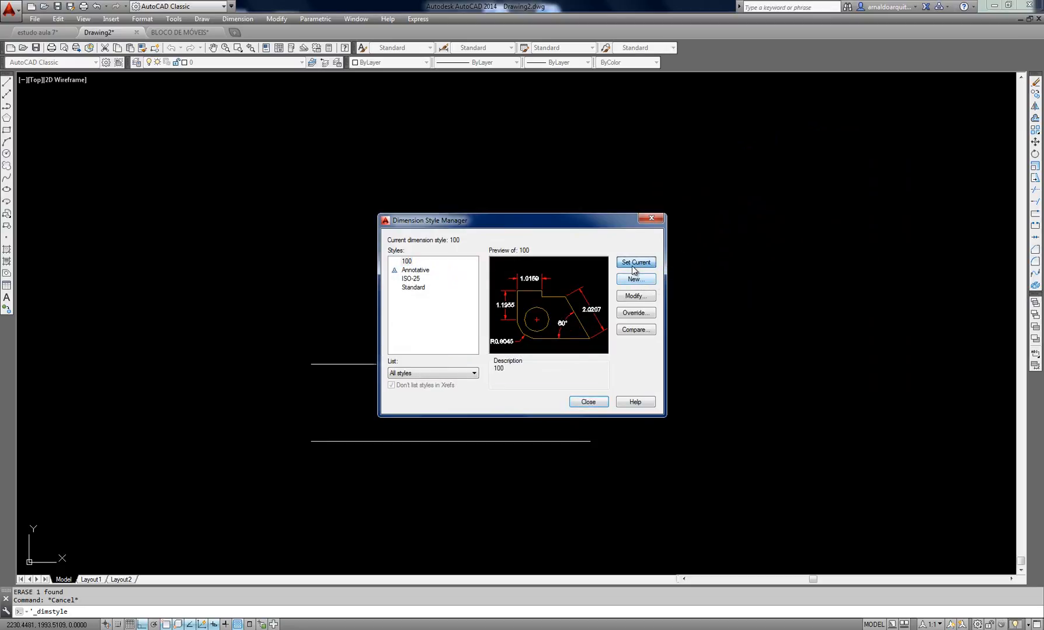
{"action": "left_click", "coordinate": [587, 403]}
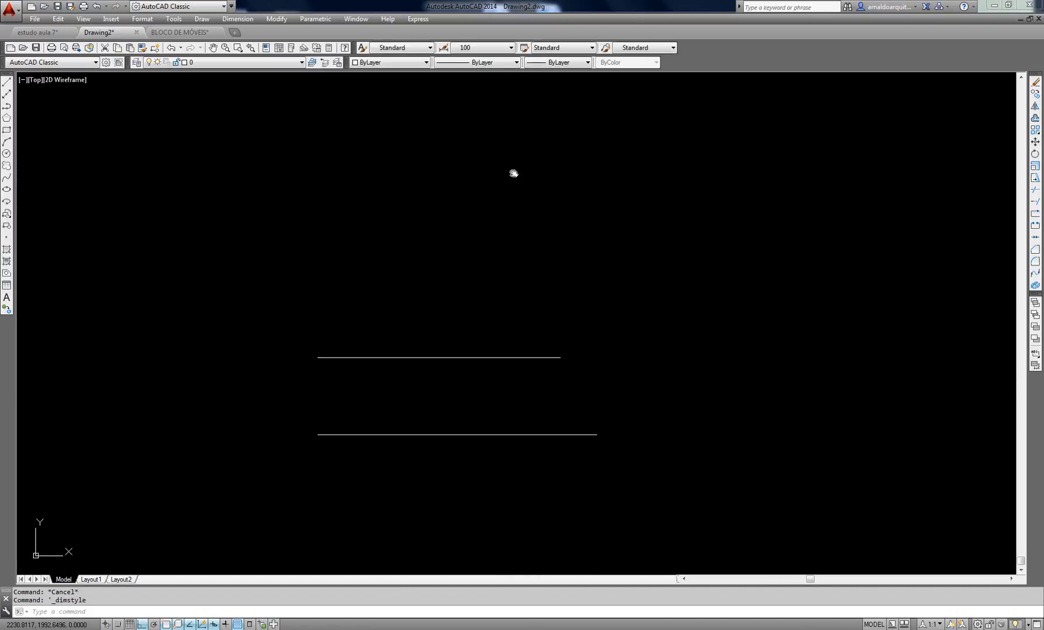
Add a linear dimension between the endpoints of the upper sample line, placing it above the line
{"action": "left_click", "coordinate": [238, 19]}
{"action": "left_click", "coordinate": [244, 48]}
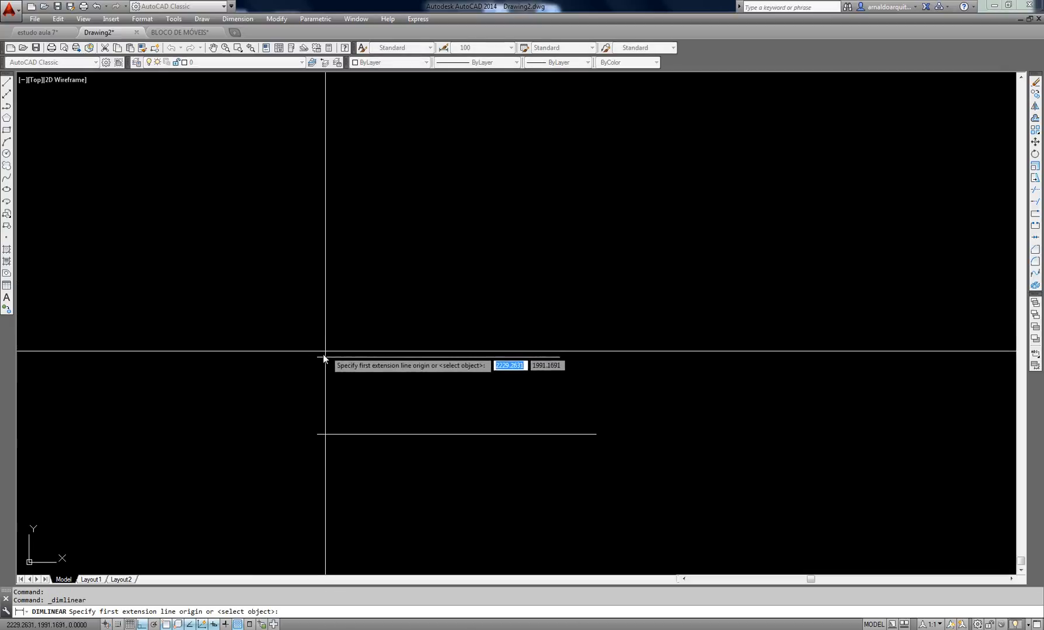
{"action": "left_click", "coordinate": [319, 356]}
{"action": "left_click", "coordinate": [554, 356]}
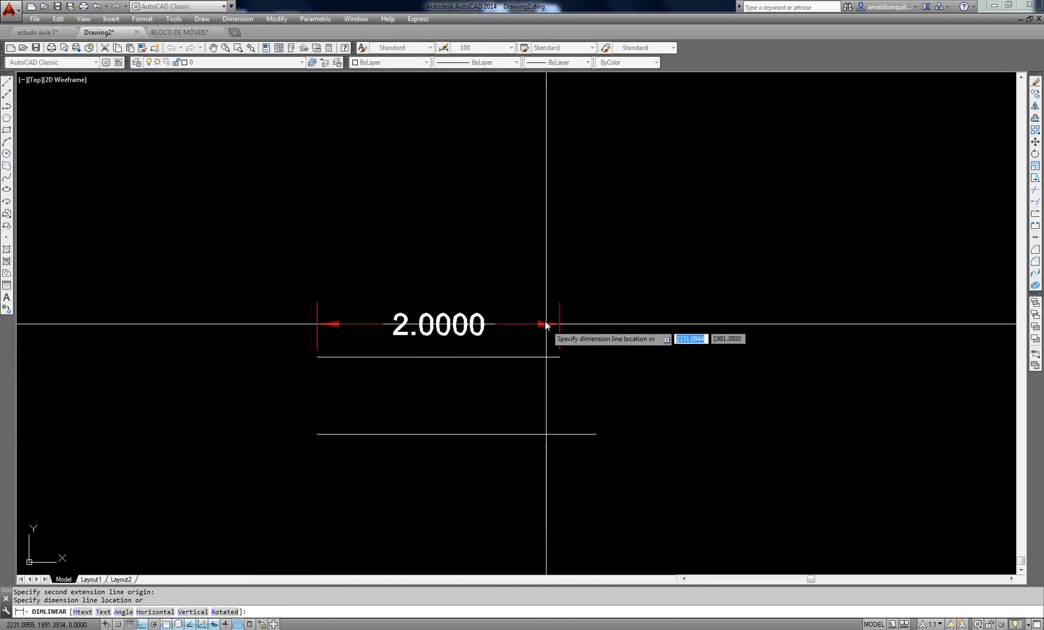
{"action": "left_click", "coordinate": [561, 314]}
{"action": "middle_click_drag", "start_coordinate": [624, 345], "coordinate": [671, 378]}
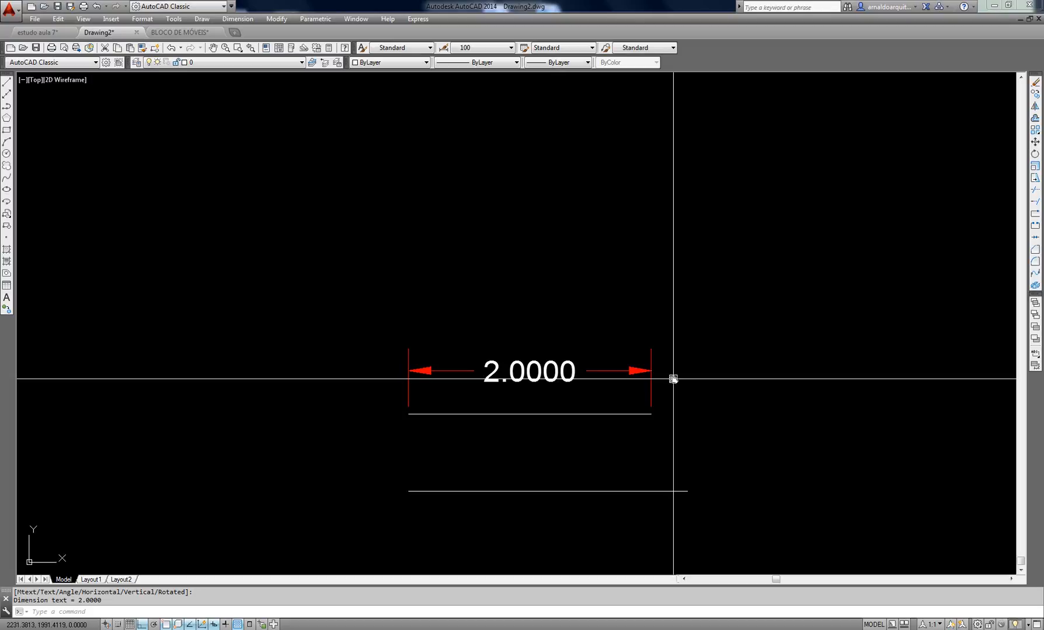
Set the baseline spacing of style 100 to 0.05 and close the Dimension Style Manager
{"action": "left_click", "coordinate": [443, 48]}
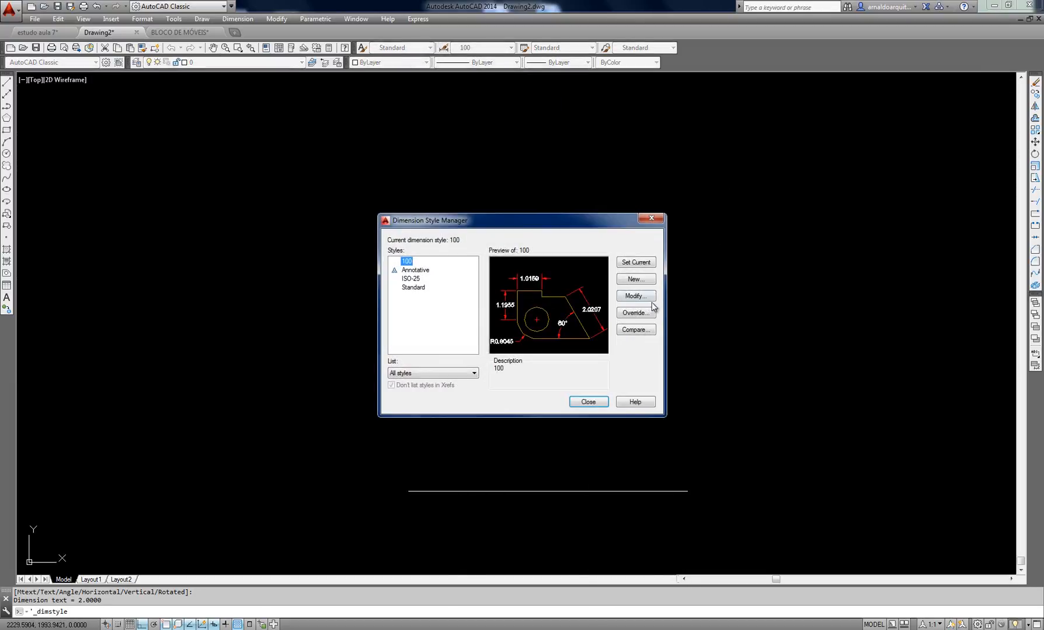
{"action": "left_click", "coordinate": [639, 297]}
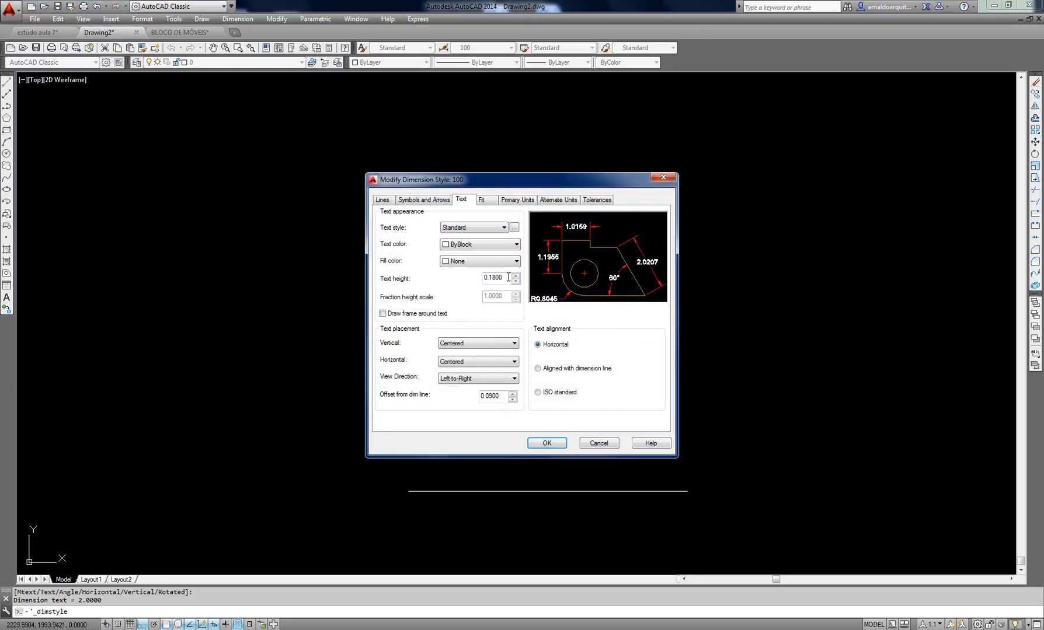
{"action": "left_click", "coordinate": [383, 199]}
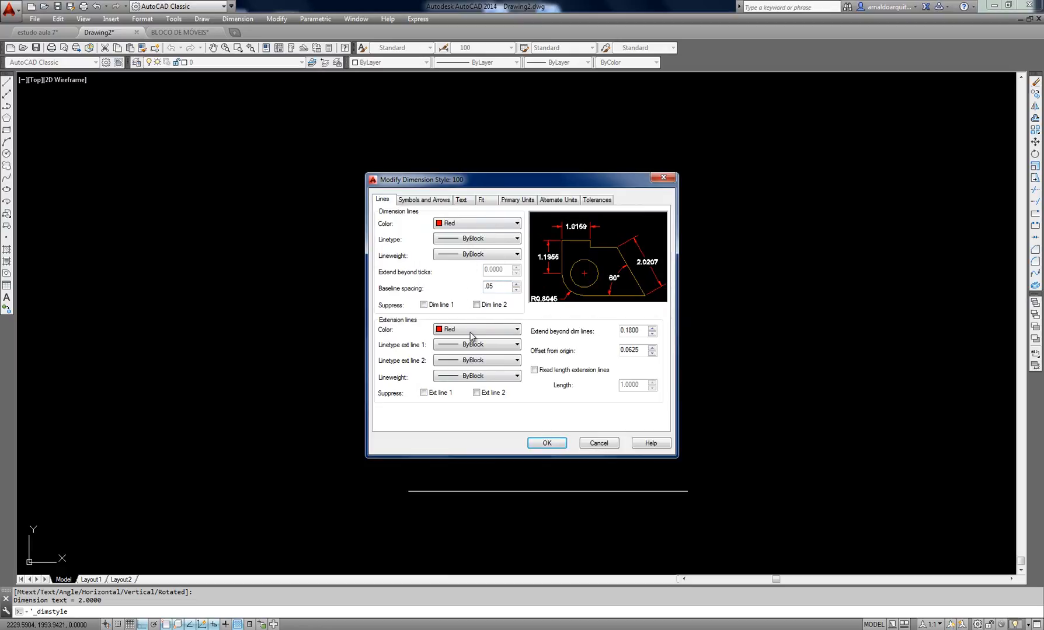
{"action": "left_click", "coordinate": [543, 445]}
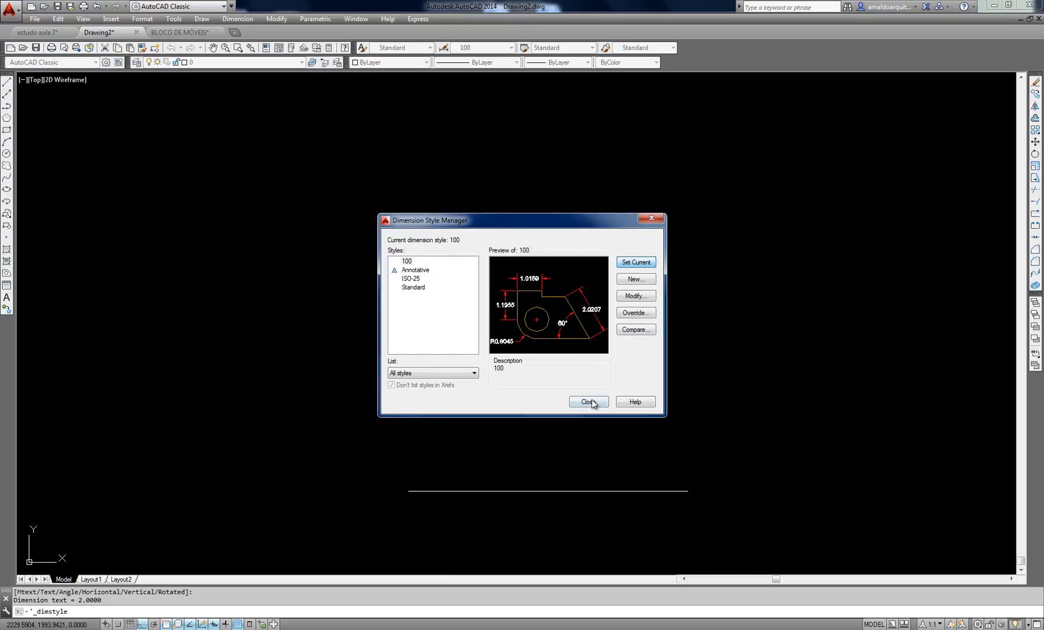
{"action": "left_click", "coordinate": [590, 403]}
Set how far the extension lines of style 100 extend beyond the dimension lines to 0.1
{"action": "left_click", "coordinate": [508, 367]}
{"action": "scroll", "coordinate": [441, 381], "scroll_direction": "up", "scroll_amount": 2}
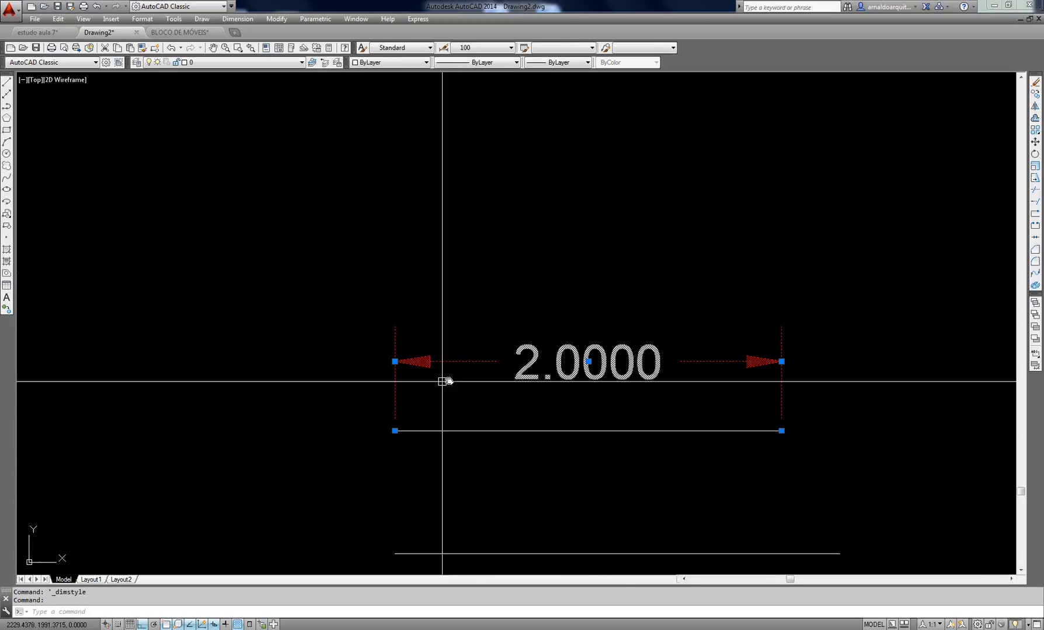
{"action": "middle_click_drag", "start_coordinate": [660, 386], "coordinate": [564, 336]}
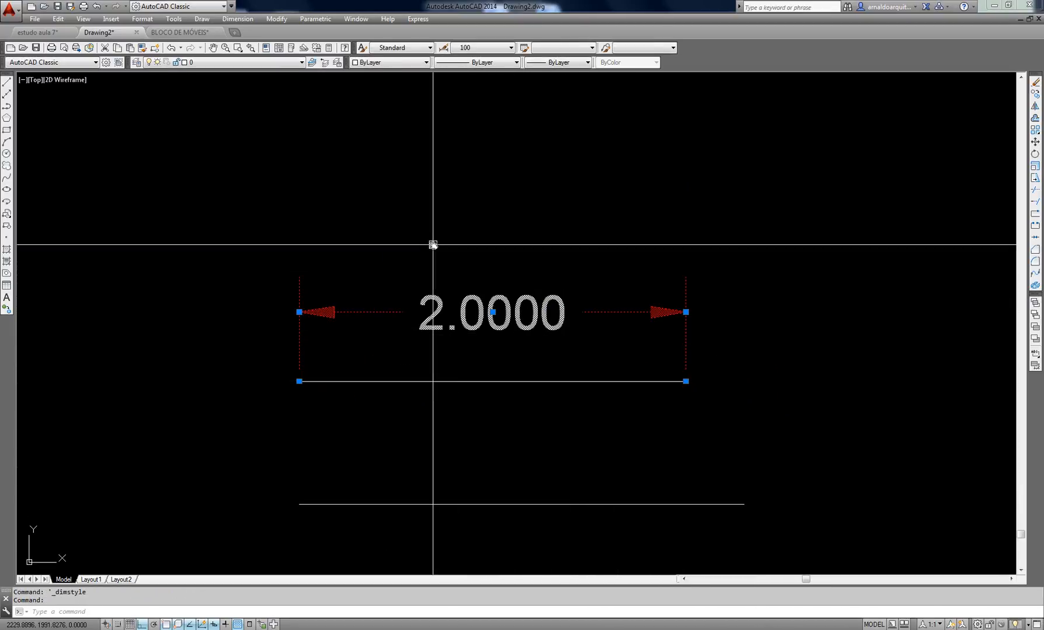
{"action": "key", "text": "Return"}
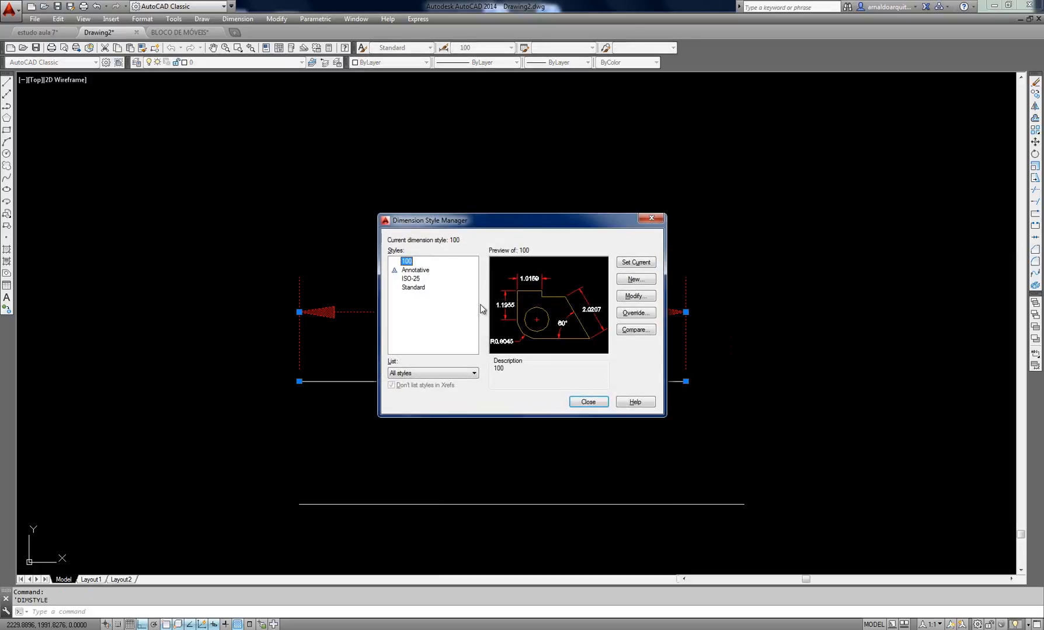
{"action": "left_click", "coordinate": [640, 297]}
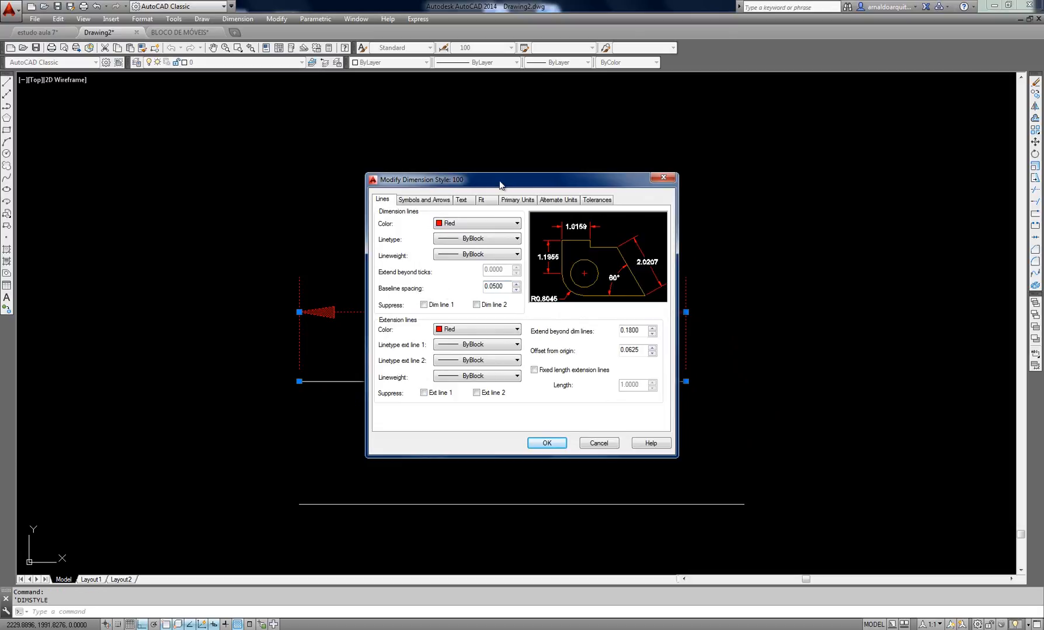
{"action": "left_click_drag", "start_coordinate": [501, 185], "coordinate": [506, 143]}
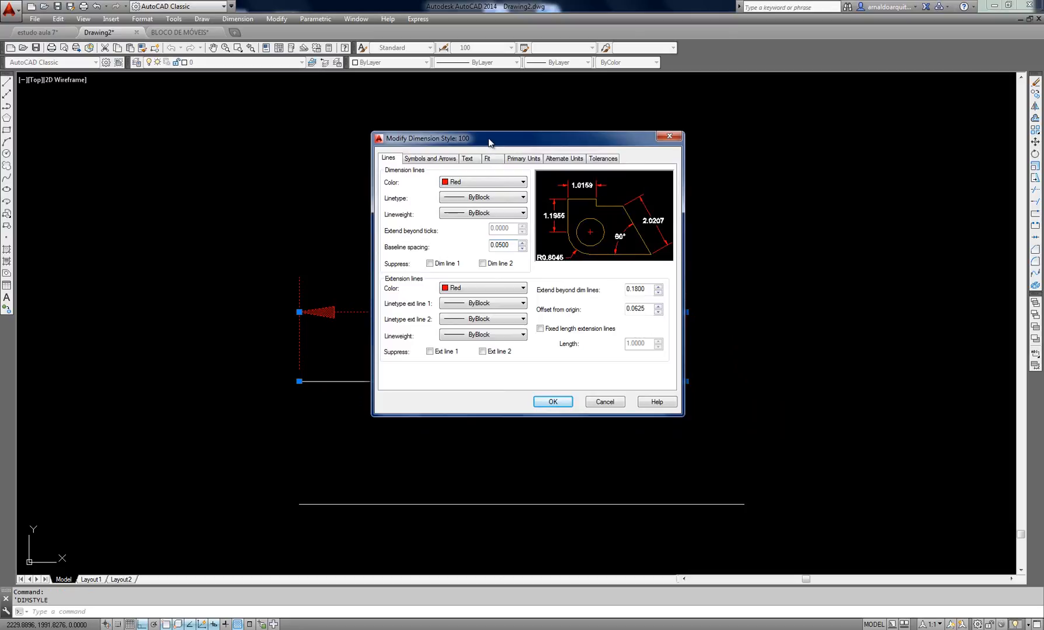
{"action": "left_click_drag", "start_coordinate": [489, 143], "coordinate": [513, 125]}
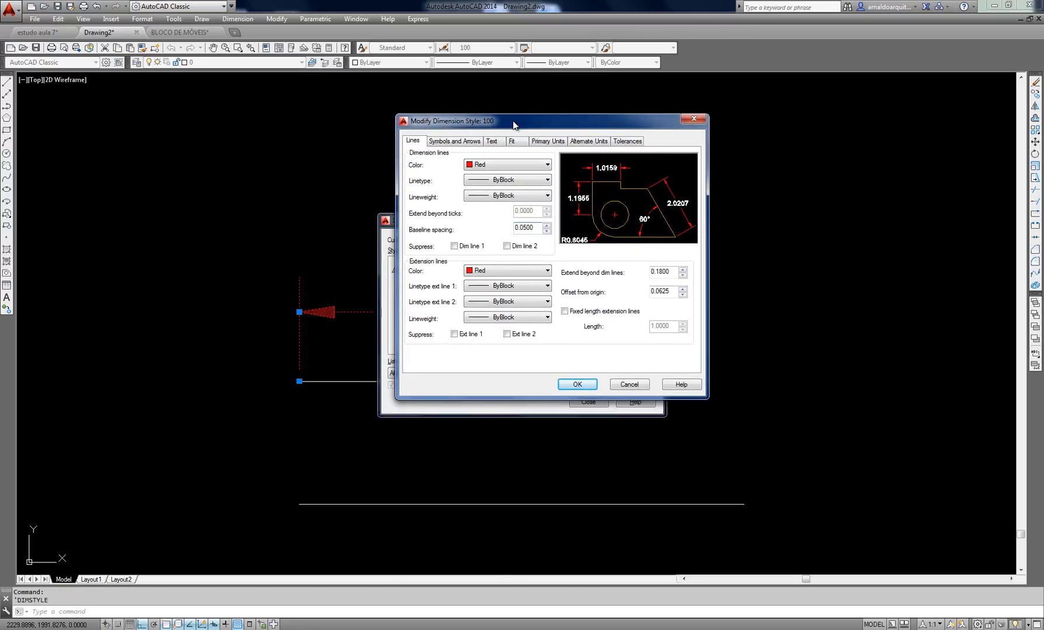
{"action": "left_click_drag", "start_coordinate": [578, 123], "coordinate": [852, 141]}
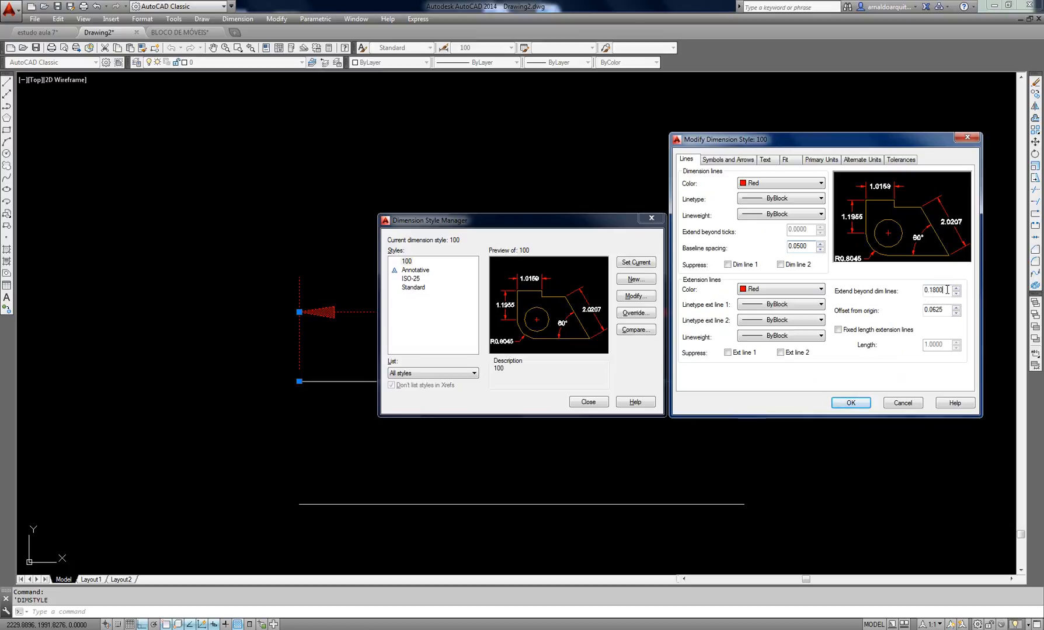
{"action": "key", "text": "BackSpace"}
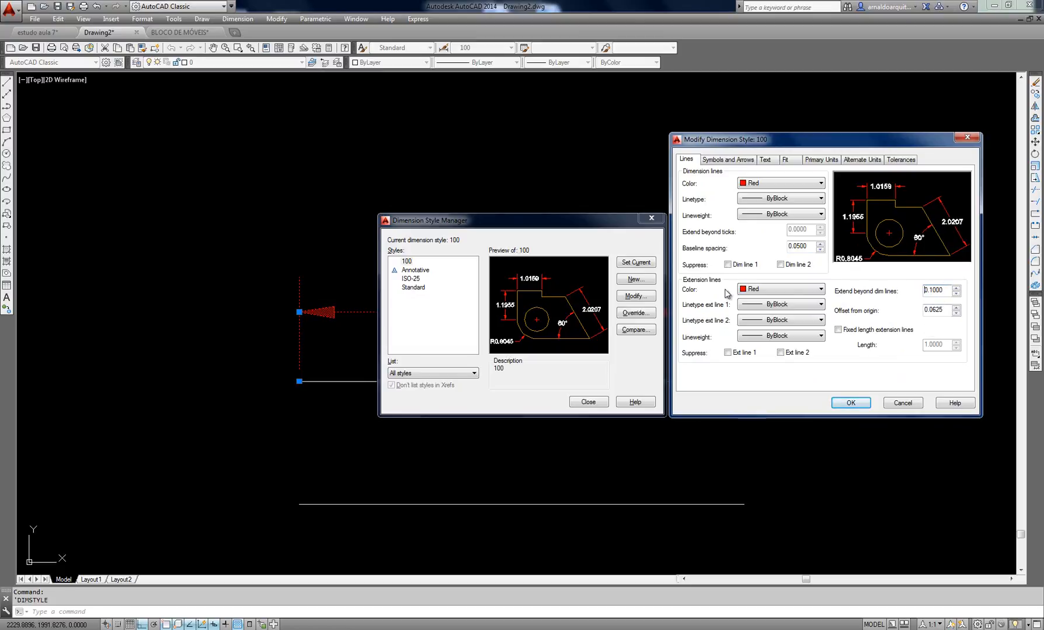
{"action": "left_click", "coordinate": [850, 403]}
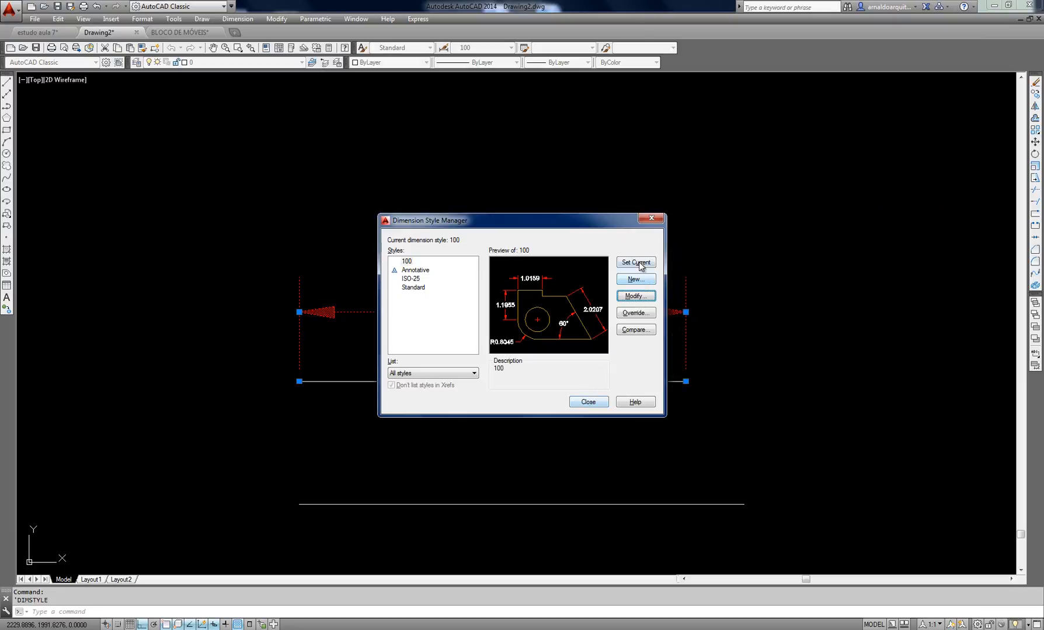
{"action": "left_click", "coordinate": [588, 402]}
Draw a circle of about 0.11 radius centred on the upper end of the dimension's left extension line
{"action": "scroll", "coordinate": [285, 338], "scroll_direction": "up", "scroll_amount": 2}
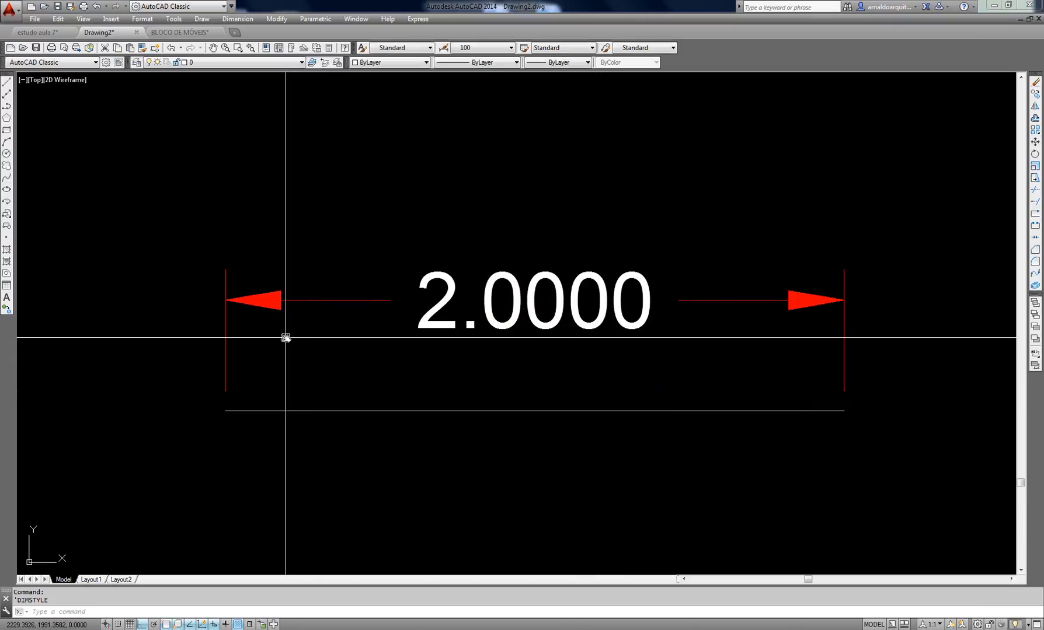
{"action": "middle_click_drag", "start_coordinate": [286, 338], "coordinate": [360, 347]}
{"action": "type", "text": "c"}
{"action": "key", "text": "Return"}
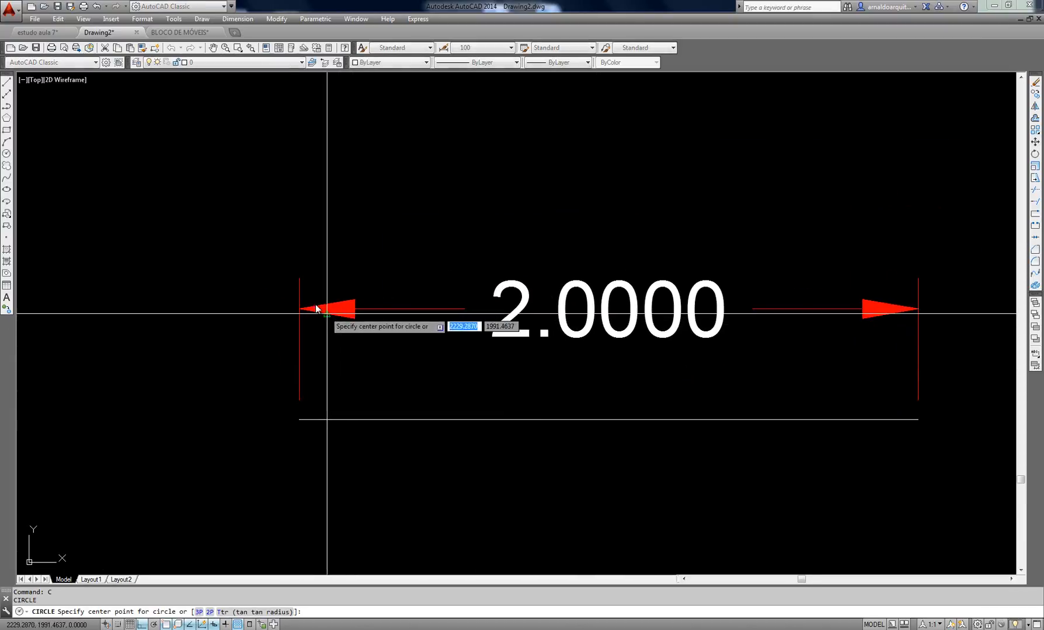
{"action": "left_click", "coordinate": [299, 279]}
{"action": "left_click", "coordinate": [316, 249]}
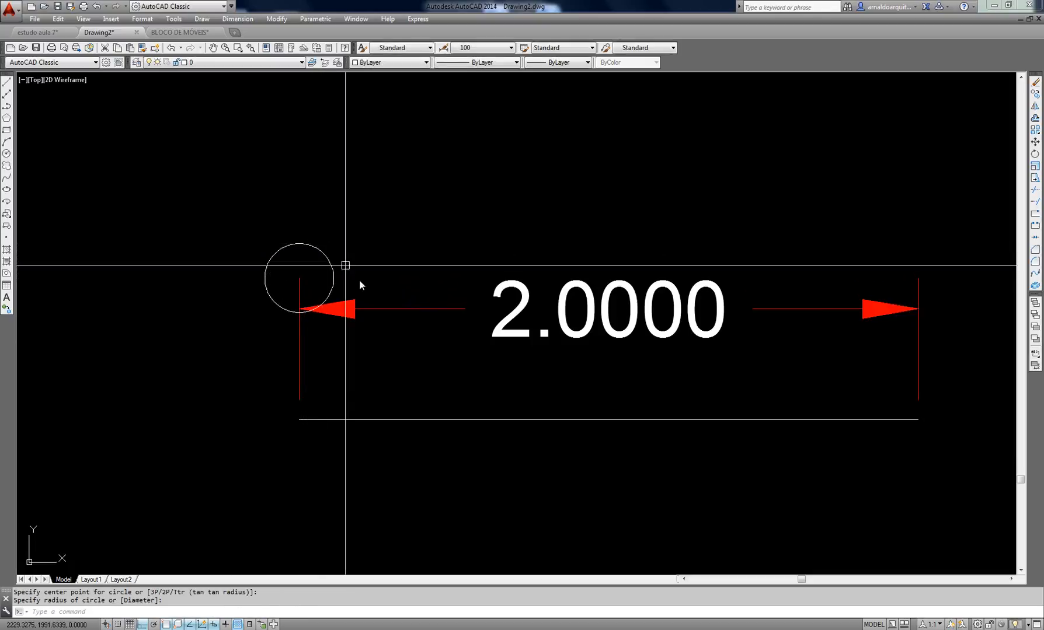
{"action": "key", "text": "Escape"}
Measure the distance from the left arrow tip to the upper end of the extension line
{"action": "scroll", "coordinate": [298, 280], "scroll_direction": "up", "scroll_amount": 3}
{"action": "left_click", "coordinate": [315, 320]}
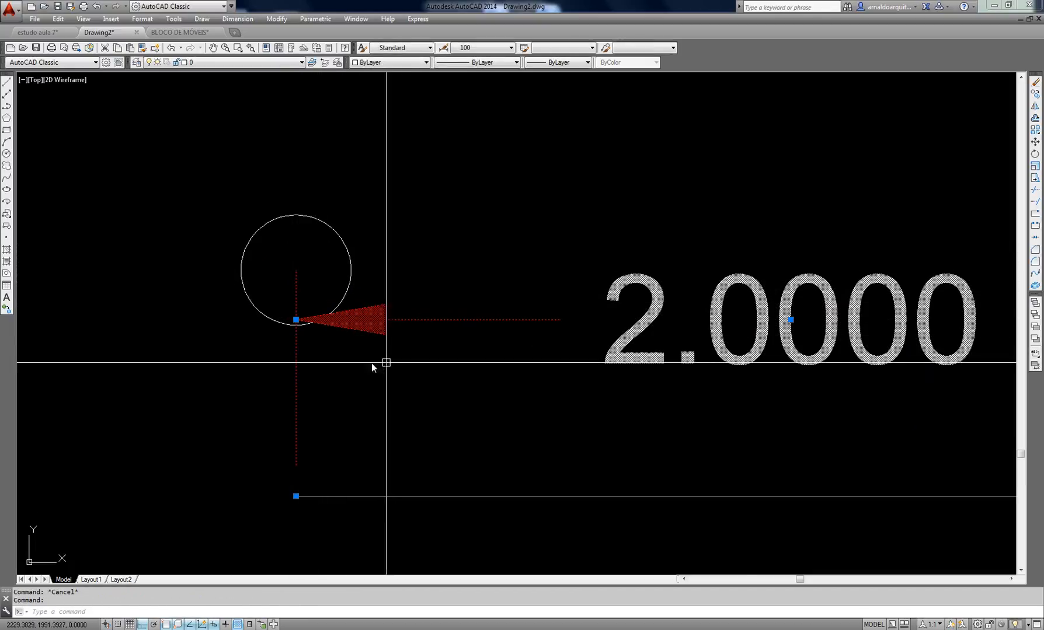
{"action": "key", "text": "Escape"}
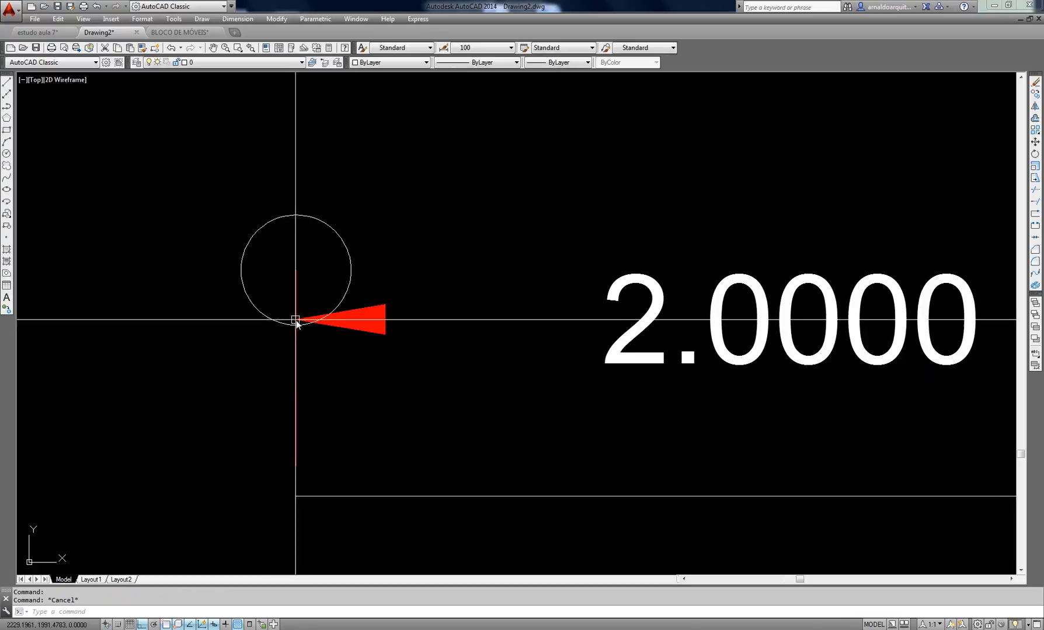
{"action": "type", "text": "DI"}
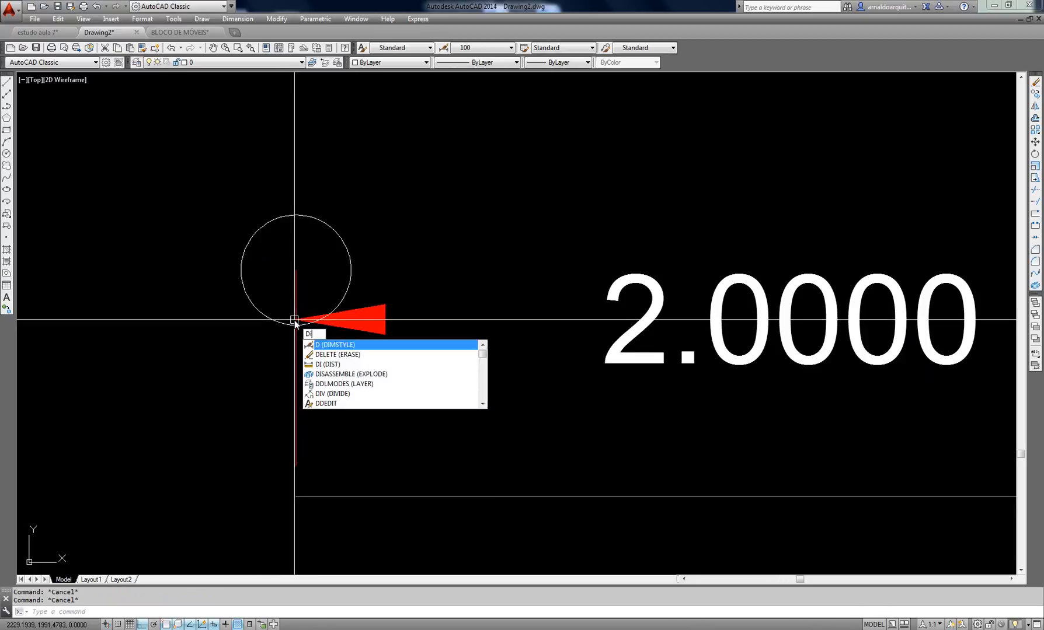
{"action": "key", "text": "Return"}
{"action": "left_click", "coordinate": [295, 321]}
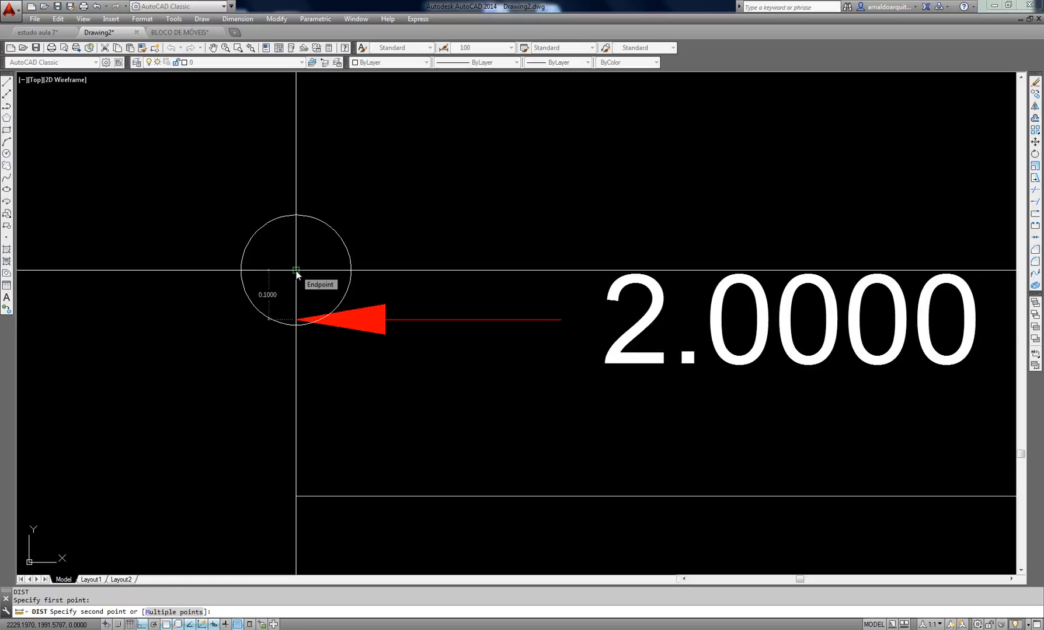
{"action": "left_click", "coordinate": [296, 270]}
{"action": "scroll", "coordinate": [505, 331], "scroll_direction": "down", "scroll_amount": 3}
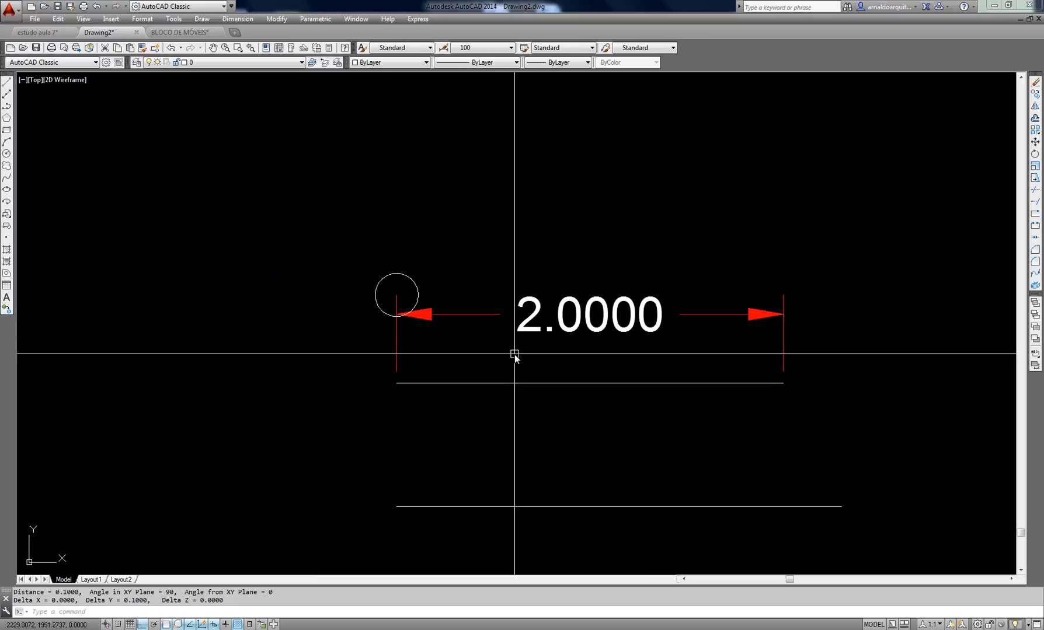
{"action": "key", "text": "Return"}
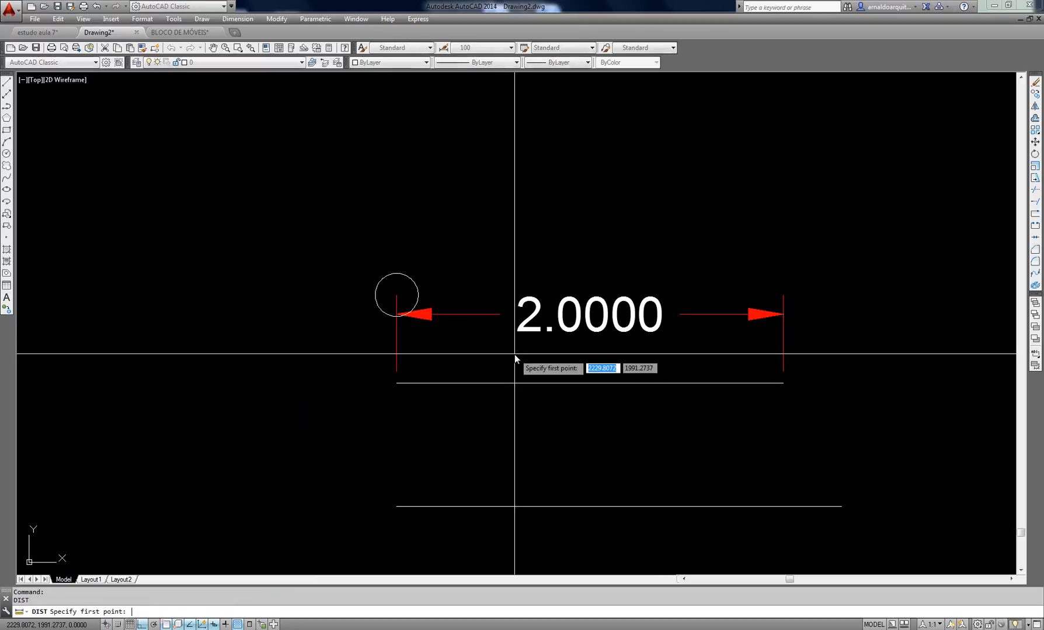
{"action": "key", "text": "Escape"}
{"action": "key", "text": "Escape"}
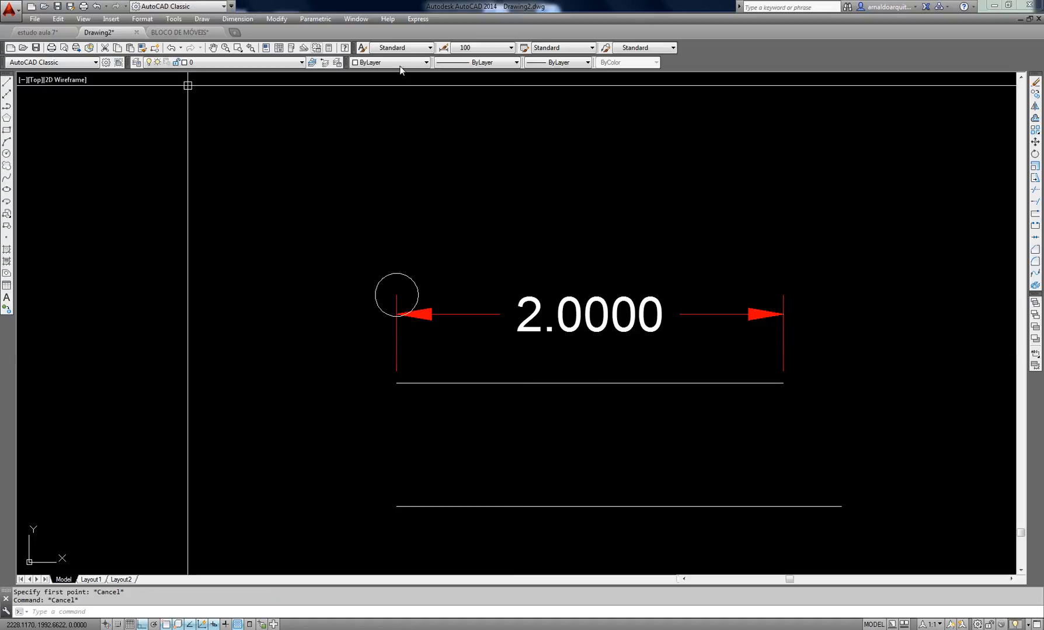
Review the extension line settings of style 100, including the extension beyond dimension lines and the offset from origin
{"action": "left_click", "coordinate": [444, 48]}
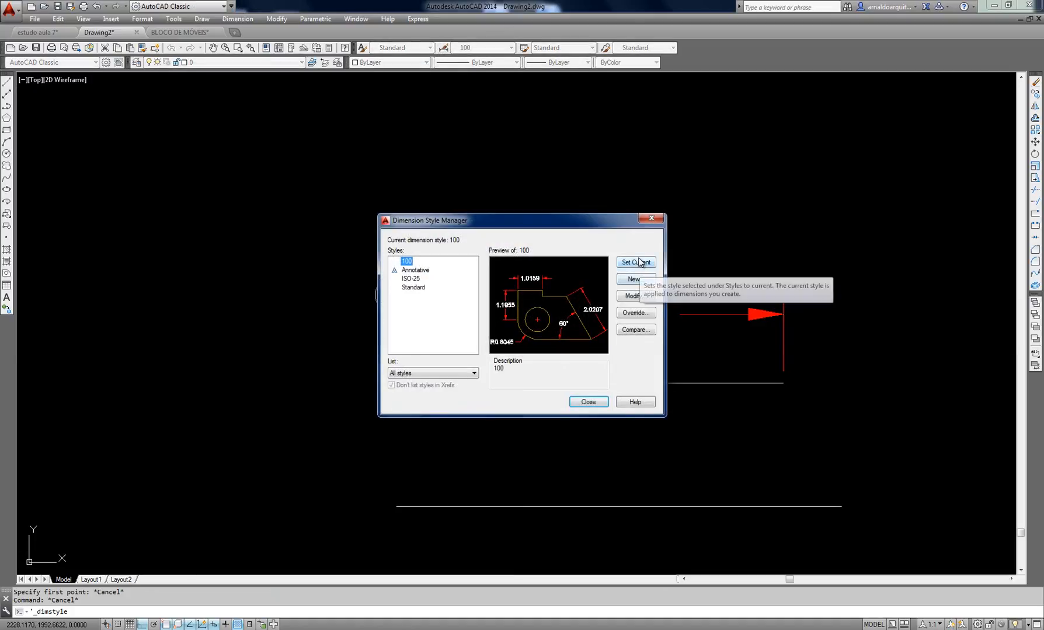
{"action": "left_click", "coordinate": [635, 296]}
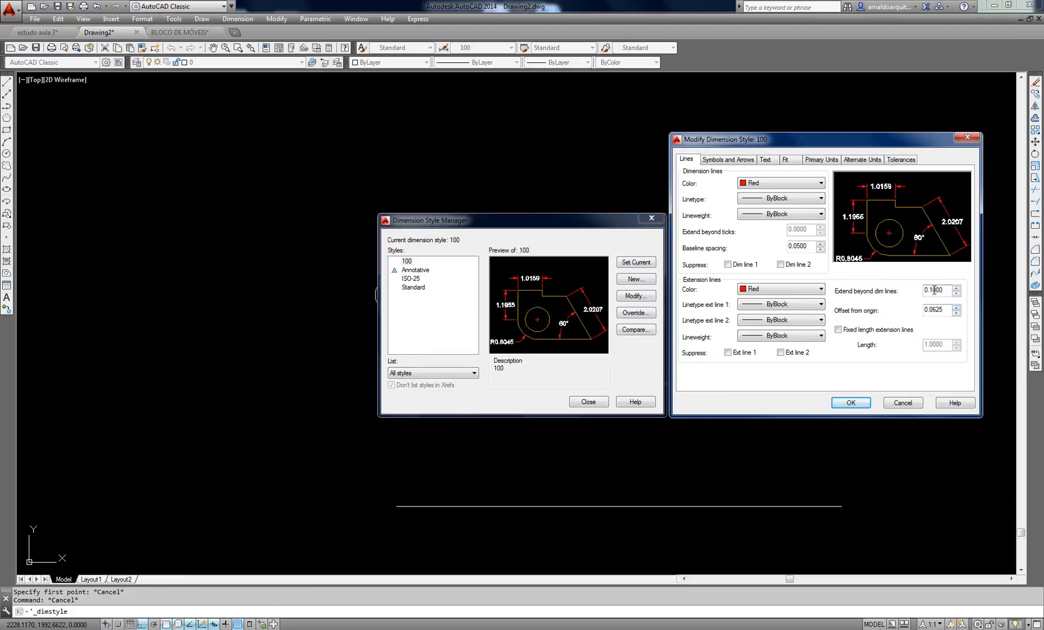
{"action": "left_click", "coordinate": [932, 292]}
{"action": "left_click", "coordinate": [853, 402]}
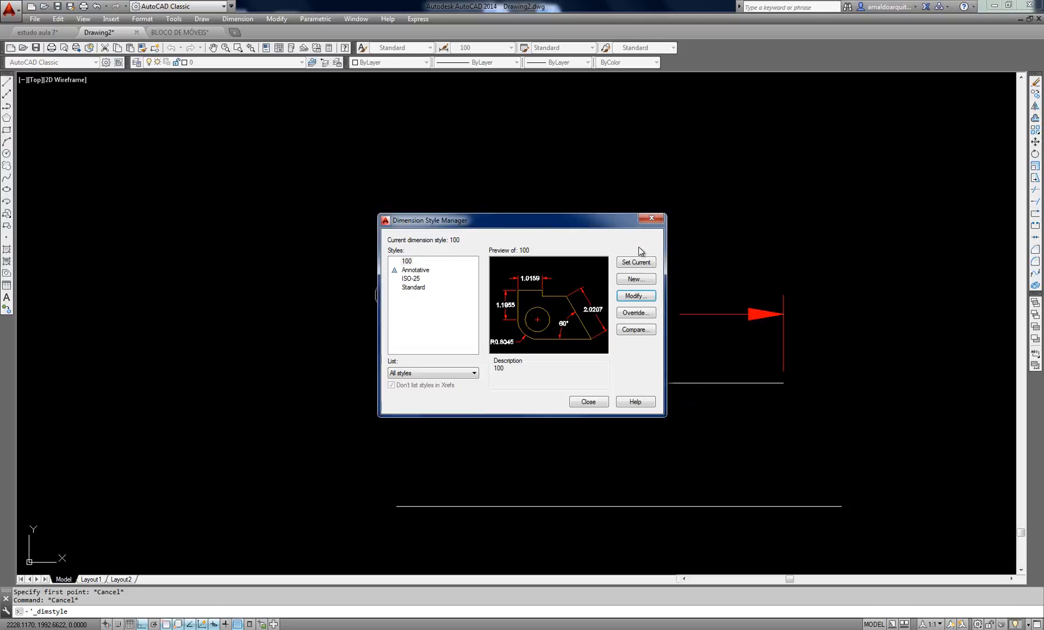
{"action": "left_click", "coordinate": [583, 401]}
Draw a small circle around the gap between the left extension line's lower end and the upper sample line
{"action": "middle_click_drag", "start_coordinate": [508, 379], "coordinate": [429, 337]}
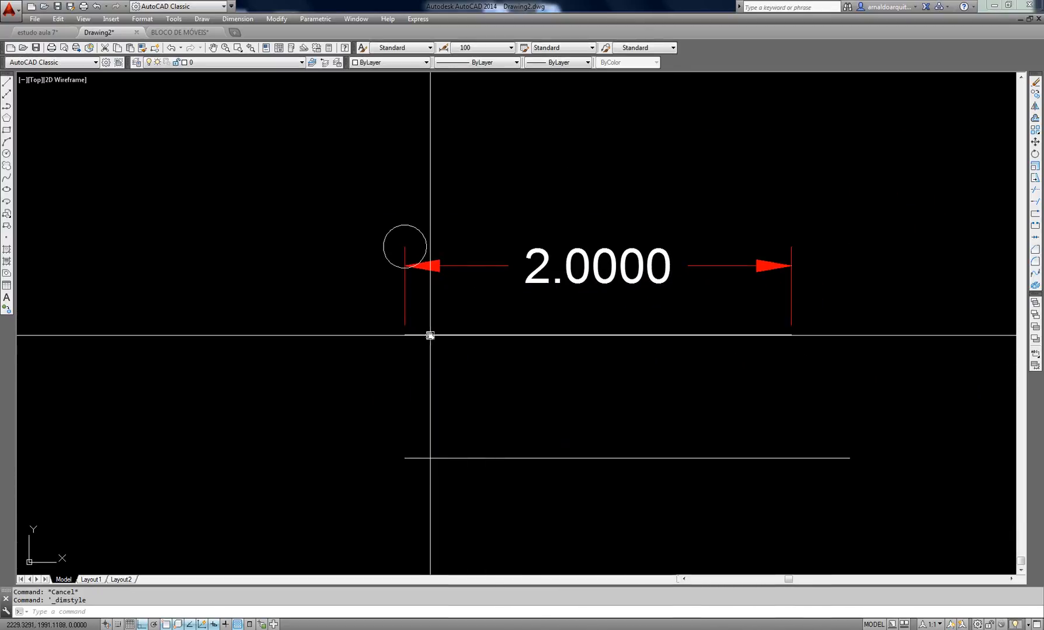
{"action": "type", "text": "c"}
{"action": "key", "text": "Return"}
{"action": "scroll", "coordinate": [402, 328], "scroll_direction": "up", "scroll_amount": 5}
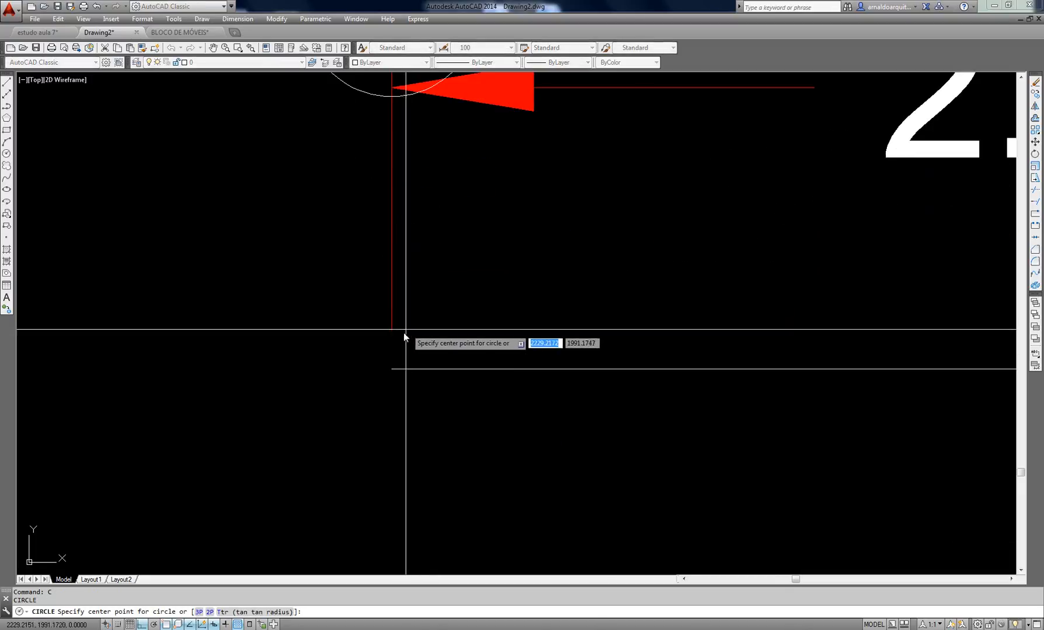
{"action": "left_click", "coordinate": [391, 342]}
{"action": "left_click", "coordinate": [438, 351]}
{"action": "key", "text": "Escape"}
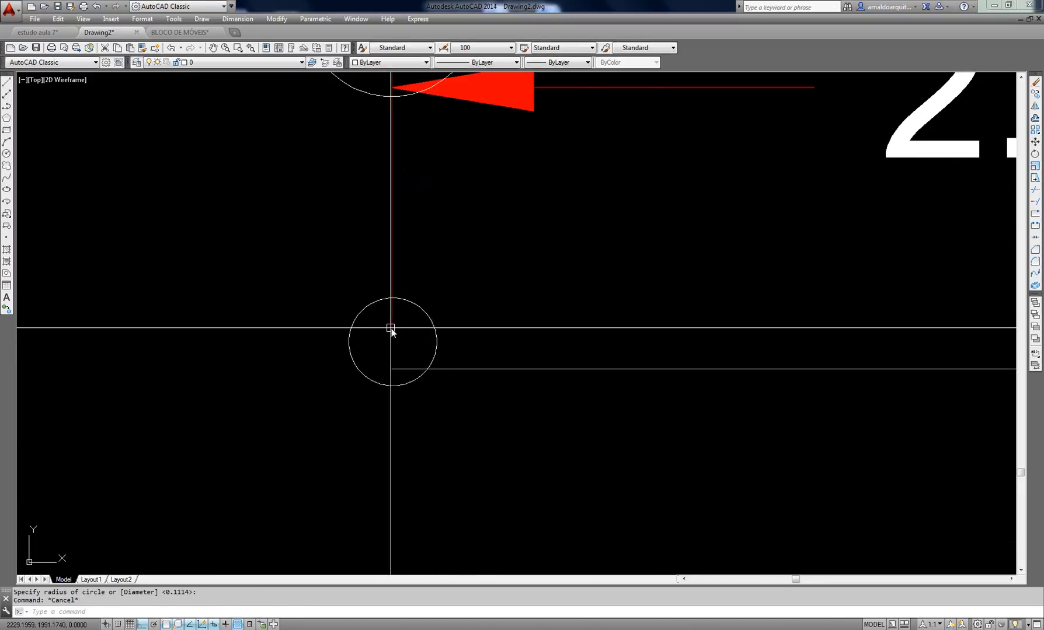
Select the dimension to examine its left extension line's offset from the origin point on the sample line
{"action": "left_click", "coordinate": [391, 331]}
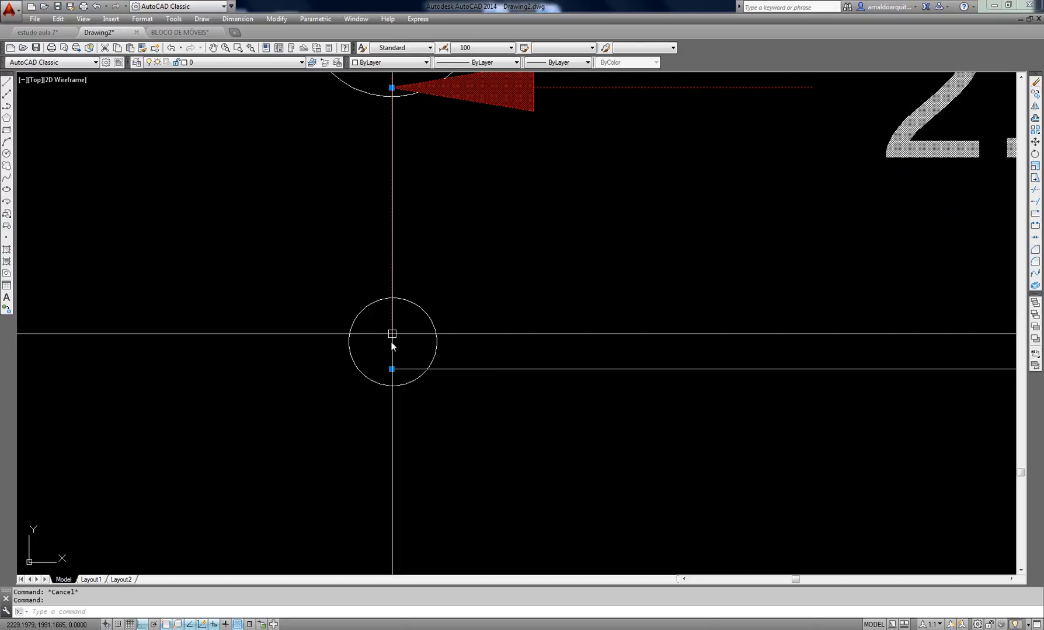
{"action": "left_click", "coordinate": [392, 369]}
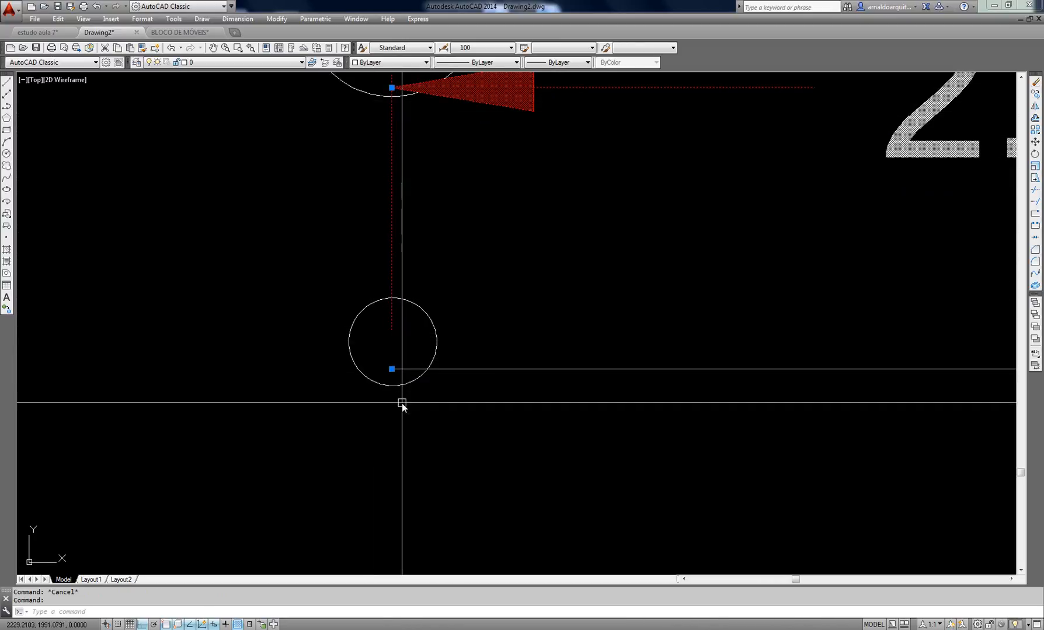
{"action": "left_click", "coordinate": [391, 369]}
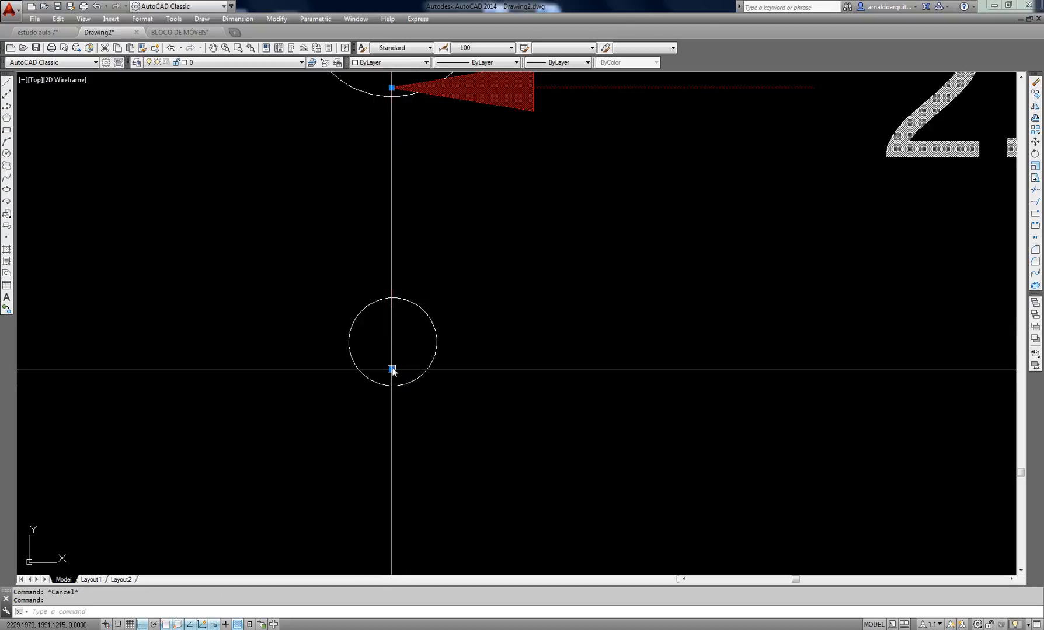
Erase the marker circles around the ends of the dimension's left extension line
{"action": "key", "text": "Escape"}
{"action": "scroll", "coordinate": [401, 349], "scroll_direction": "down", "scroll_amount": 3}
{"action": "middle_click_drag", "start_coordinate": [508, 333], "coordinate": [476, 343]}
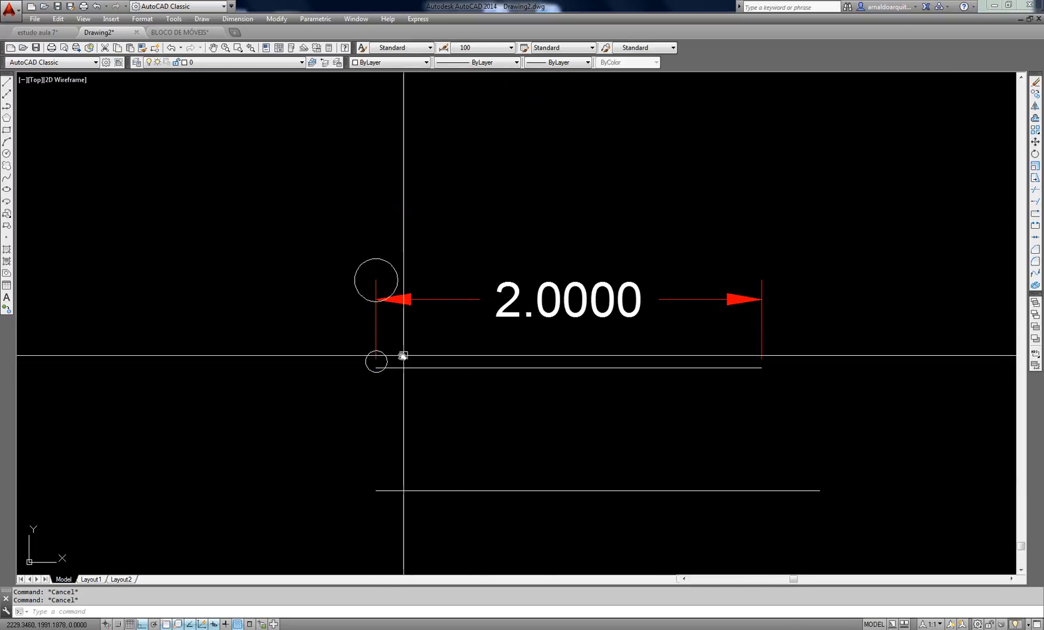
{"action": "left_click", "coordinate": [394, 266]}
{"action": "type", "text": "e"}
{"action": "key", "text": "space"}
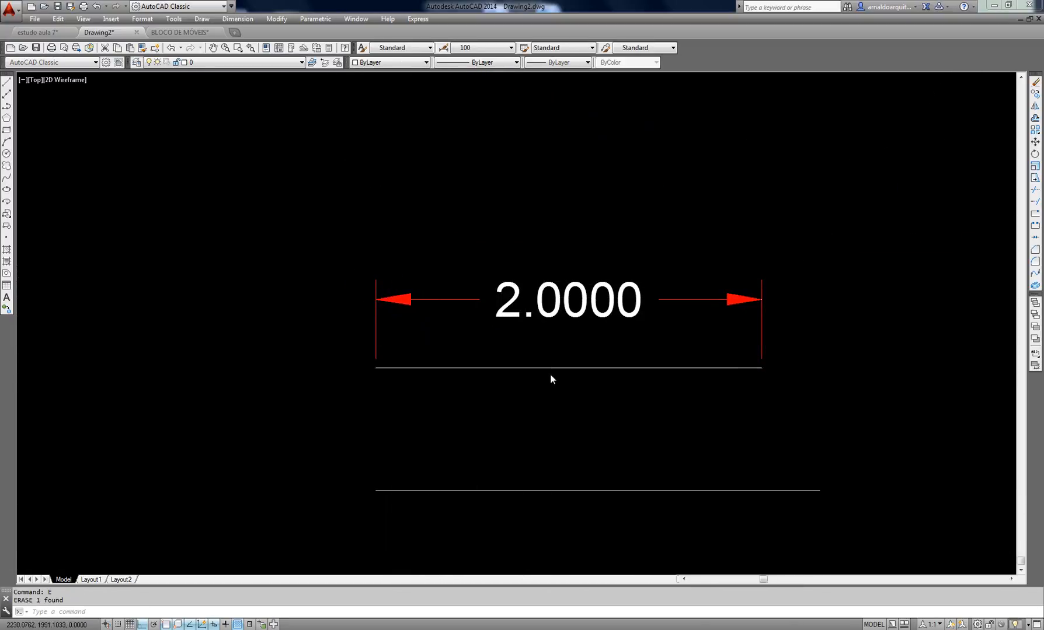
Offset the lower sample line downward by 0.15
{"action": "key", "text": "Escape"}
{"action": "scroll", "coordinate": [547, 373], "scroll_direction": "down", "scroll_amount": 5}
{"action": "middle_click_drag", "start_coordinate": [585, 312], "coordinate": [992, 337]}
{"action": "middle_click_drag", "start_coordinate": [477, 322], "coordinate": [293, 261]}
{"action": "scroll", "coordinate": [754, 320], "scroll_direction": "up", "scroll_amount": 8}
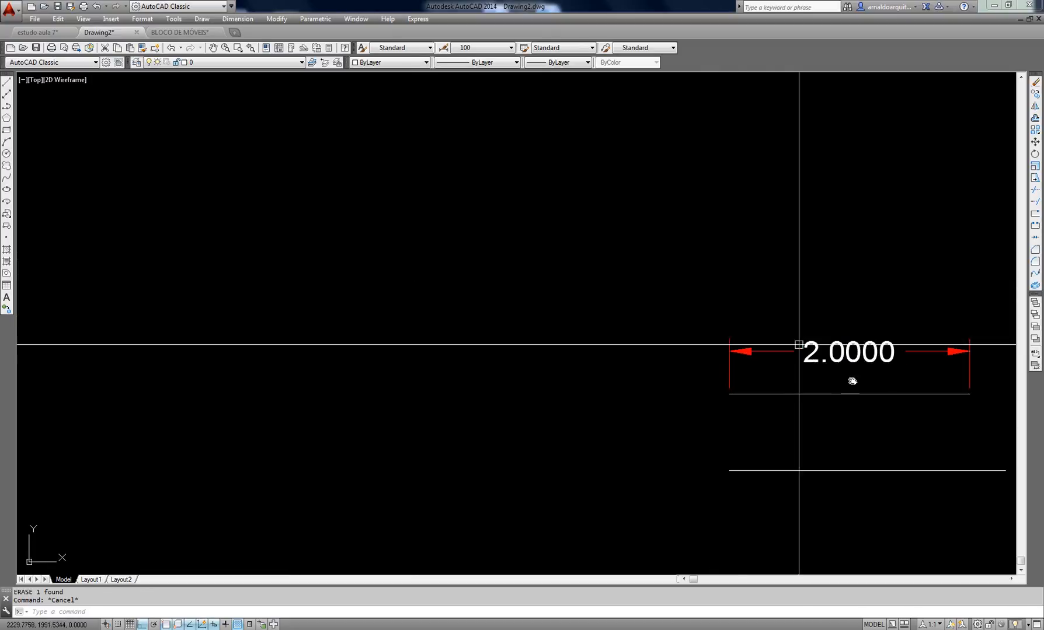
{"action": "middle_click_drag", "start_coordinate": [850, 378], "coordinate": [417, 180]}
{"action": "key", "text": "Escape"}
{"action": "type", "text": "o"}
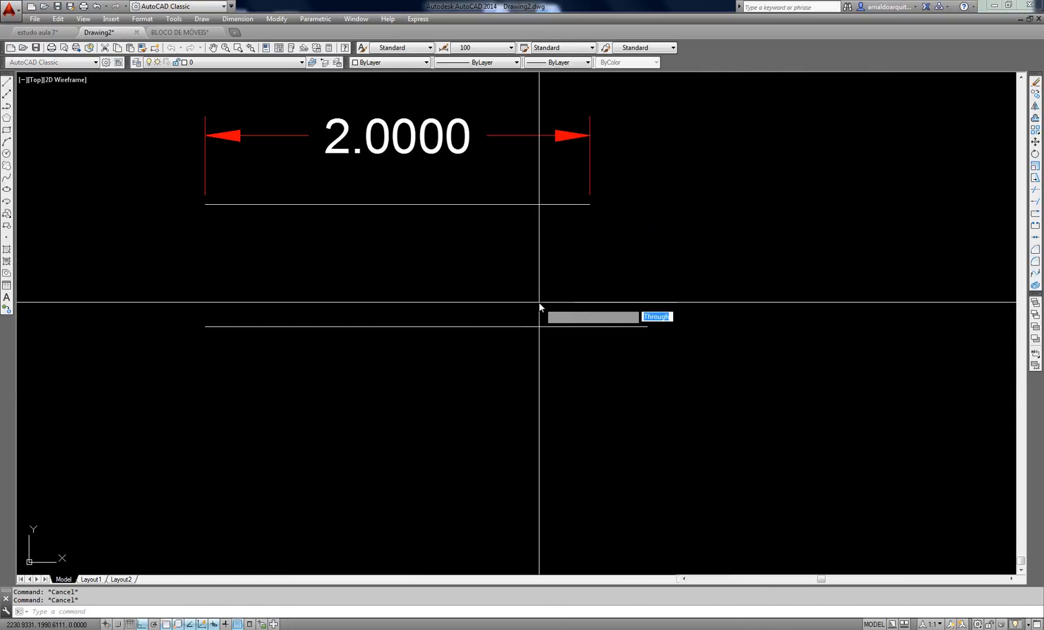
{"action": "key", "text": "space"}
{"action": "type", "text": ".15"}
{"action": "key", "text": "Return"}
{"action": "left_click", "coordinate": [542, 326]}
{"action": "left_click", "coordinate": [523, 477]}
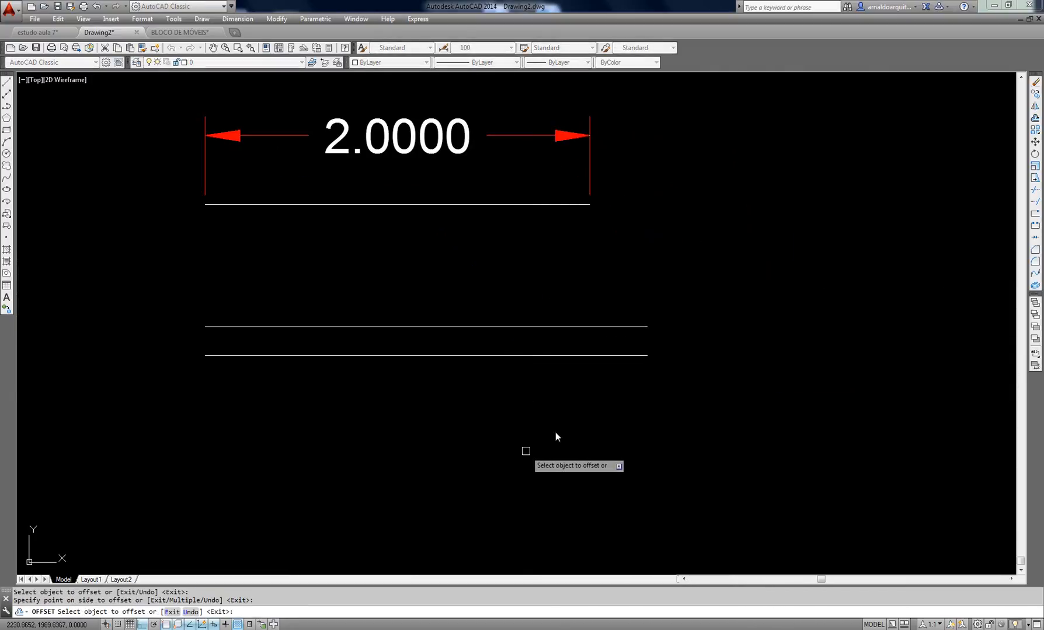
{"action": "middle_click_drag", "start_coordinate": [586, 409], "coordinate": [582, 375]}
{"action": "key", "text": "Escape"}
{"action": "type", "text": "l"}
{"action": "key", "text": "space"}
{"action": "left_click", "coordinate": [557, 248]}
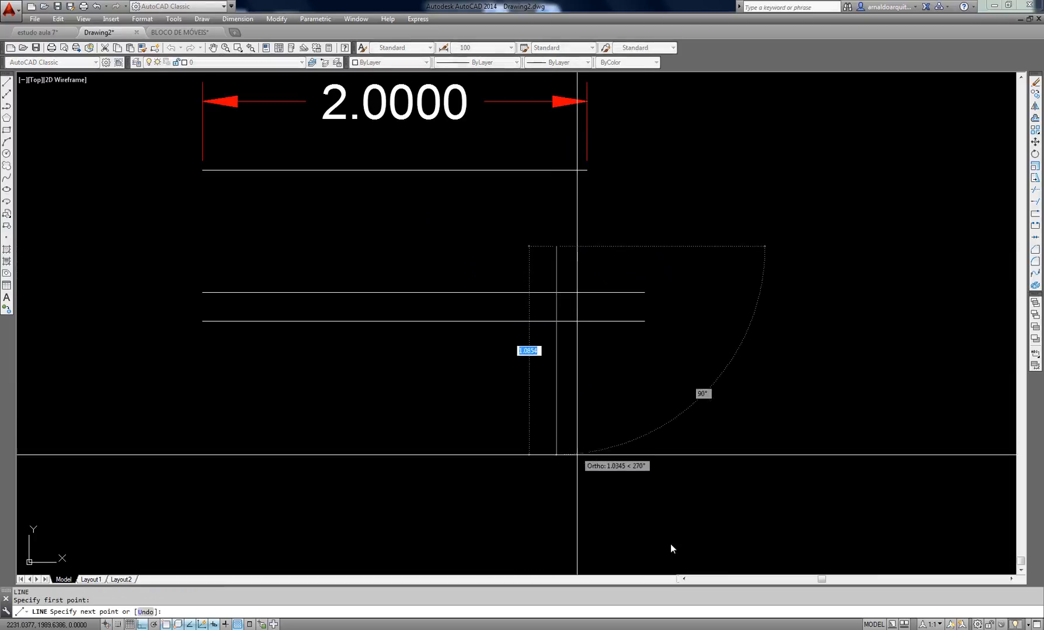
{"action": "key", "text": "Escape"}
{"action": "key", "text": "Escape"}
{"action": "key", "text": "Escape"}
{"action": "type", "text": "o"}
{"action": "key", "text": "space"}
{"action": "key", "text": "Return"}
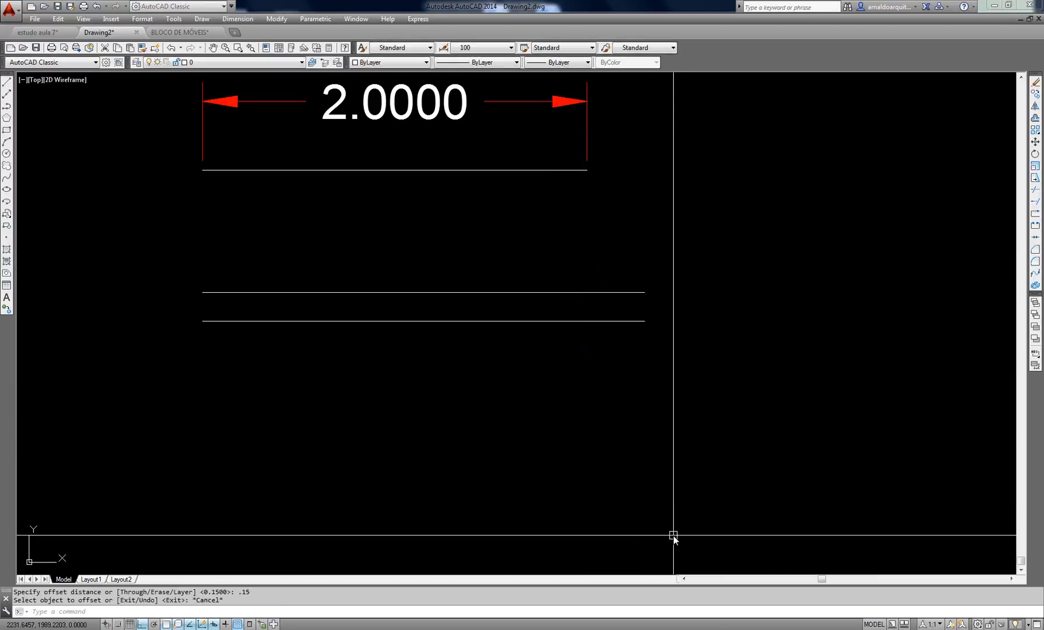
{"action": "key", "text": "Escape"}
Draw a vertical line crossing both parallel horizontal lines near their right ends
{"action": "type", "text": "l"}
{"action": "key", "text": "space"}
{"action": "left_click", "coordinate": [554, 245]}
{"action": "left_click", "coordinate": [554, 410]}
{"action": "key", "text": "Escape"}
{"action": "key", "text": "Escape"}
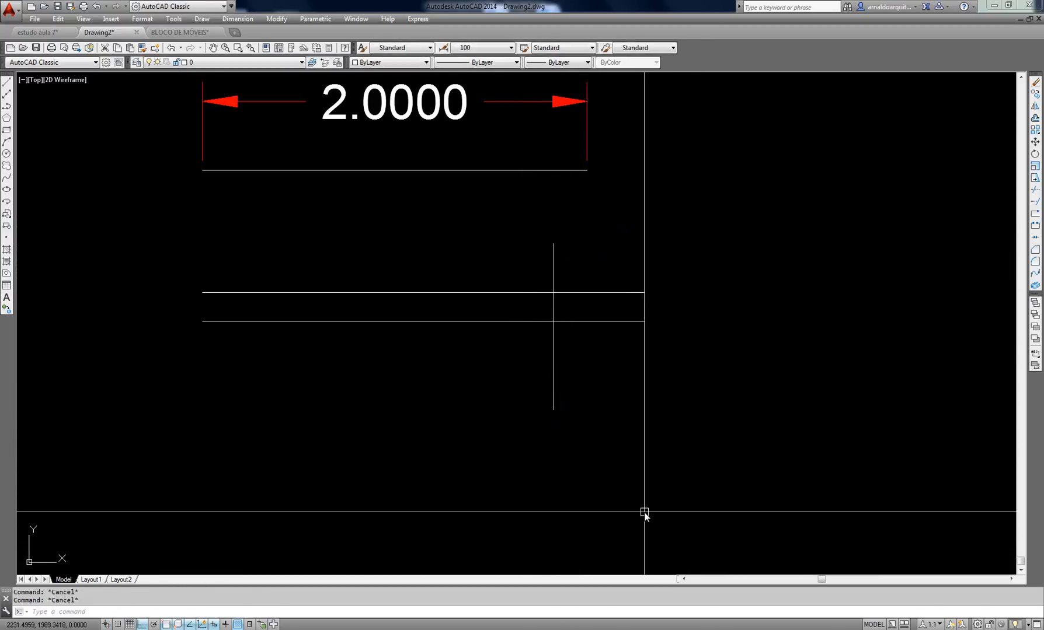
Offset the vertical line to the right by 0.15
{"action": "key", "text": "space"}
{"action": "key", "text": "space"}
{"action": "left_click", "coordinate": [555, 353]}
{"action": "left_click", "coordinate": [594, 361]}
{"action": "key", "text": "Escape"}
{"action": "key", "text": "Escape"}
{"action": "key", "text": "Escape"}
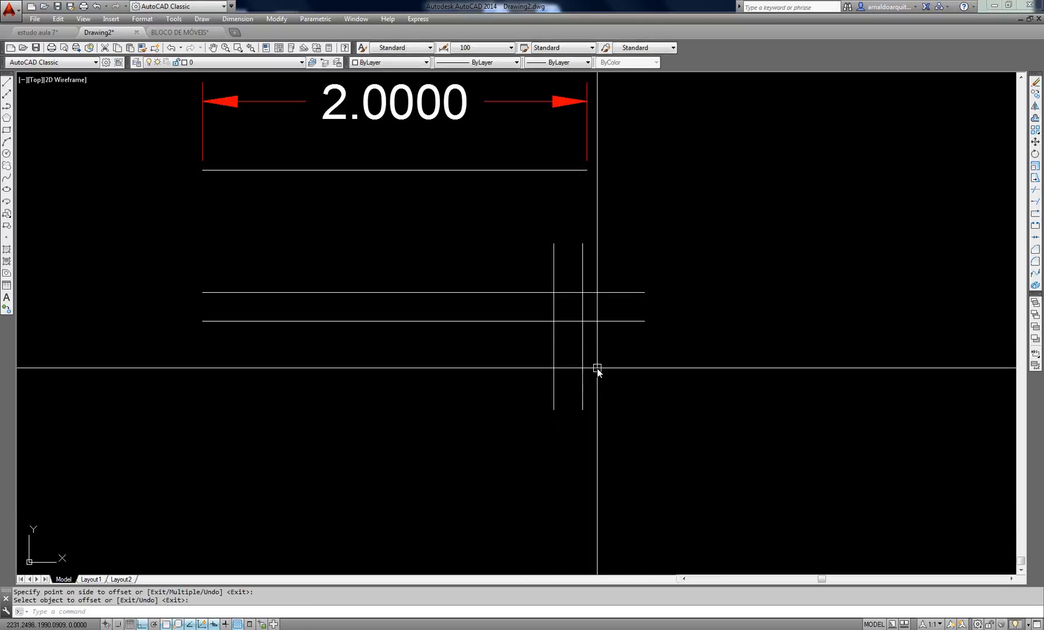
Fillet the inner and outer pairs of lines into sharp corners at the outline's upper right, keeping the parts below and to the left
{"action": "type", "text": "f"}
{"action": "key", "text": "space"}
{"action": "left_click", "coordinate": [553, 340]}
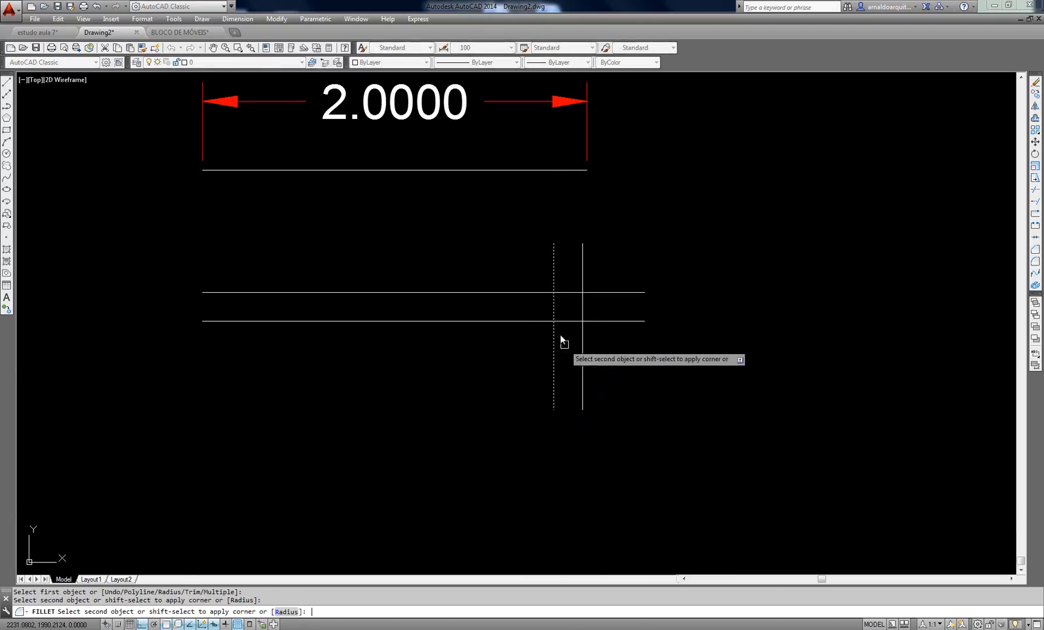
{"action": "key", "text": "space"}
{"action": "left_click", "coordinate": [543, 293]}
{"action": "left_click", "coordinate": [582, 334]}
{"action": "key", "text": "space"}
{"action": "key", "text": "Escape"}
Offset the inner right vertical line to the left by 2.3
{"action": "middle_click_drag", "start_coordinate": [598, 388], "coordinate": [676, 368]}
{"action": "key", "text": "Escape"}
{"action": "key", "text": "Escape"}
{"action": "type", "text": "o"}
{"action": "key", "text": "space"}
{"action": "type", "text": "2.3"}
{"action": "key", "text": "Return"}
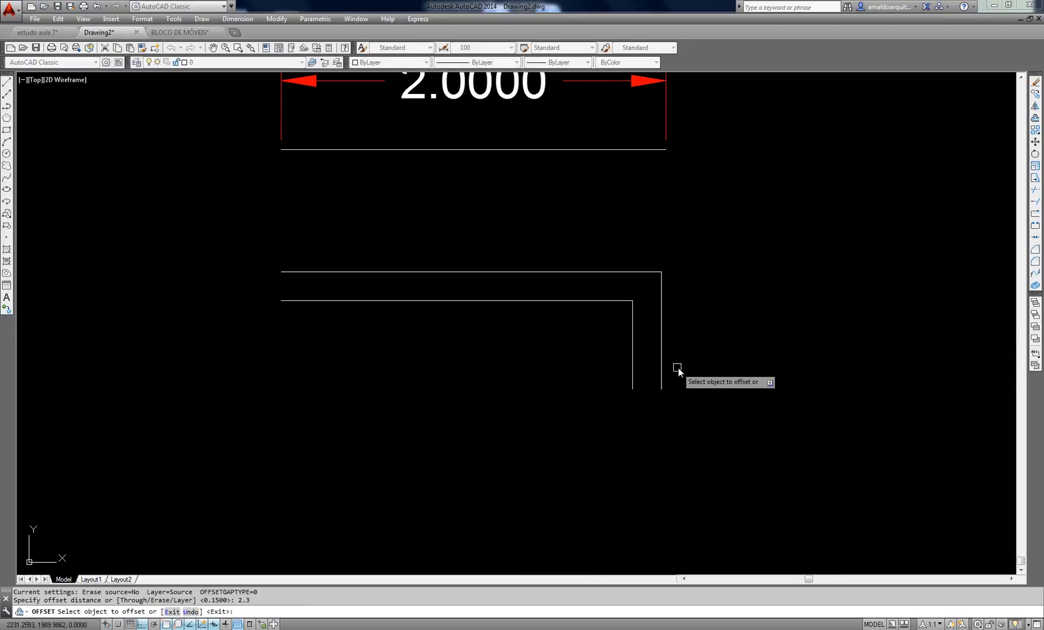
{"action": "left_click", "coordinate": [632, 327]}
{"action": "left_click", "coordinate": [280, 411]}
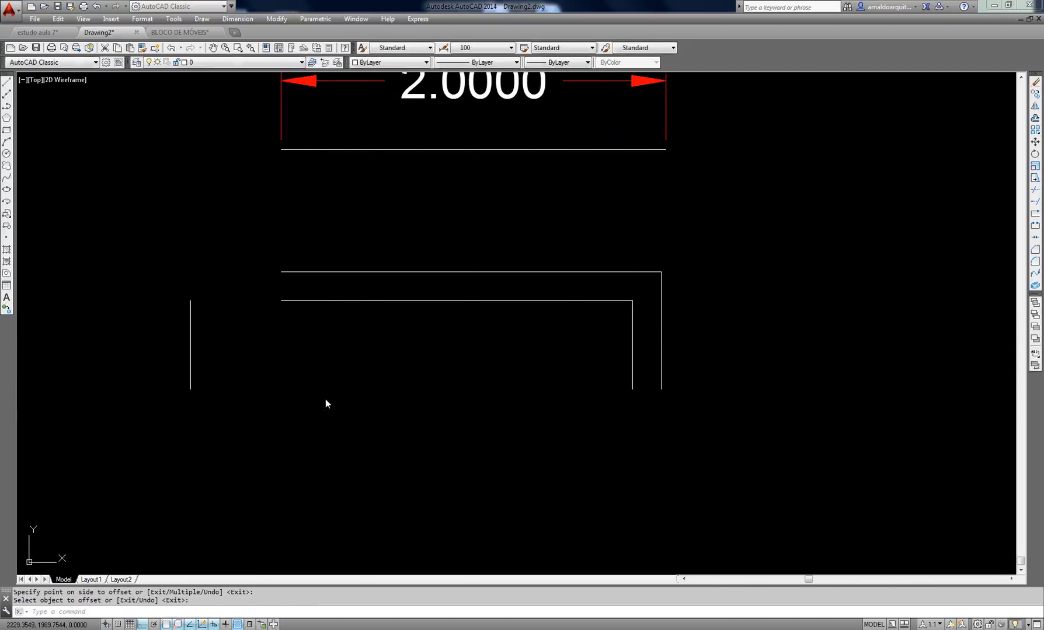
{"action": "key", "text": "Escape"}
{"action": "key", "text": "Escape"}
Fillet the new left vertical line with the inner horizontal line into a sharp corner
{"action": "type", "text": "f"}
{"action": "key", "text": "space"}
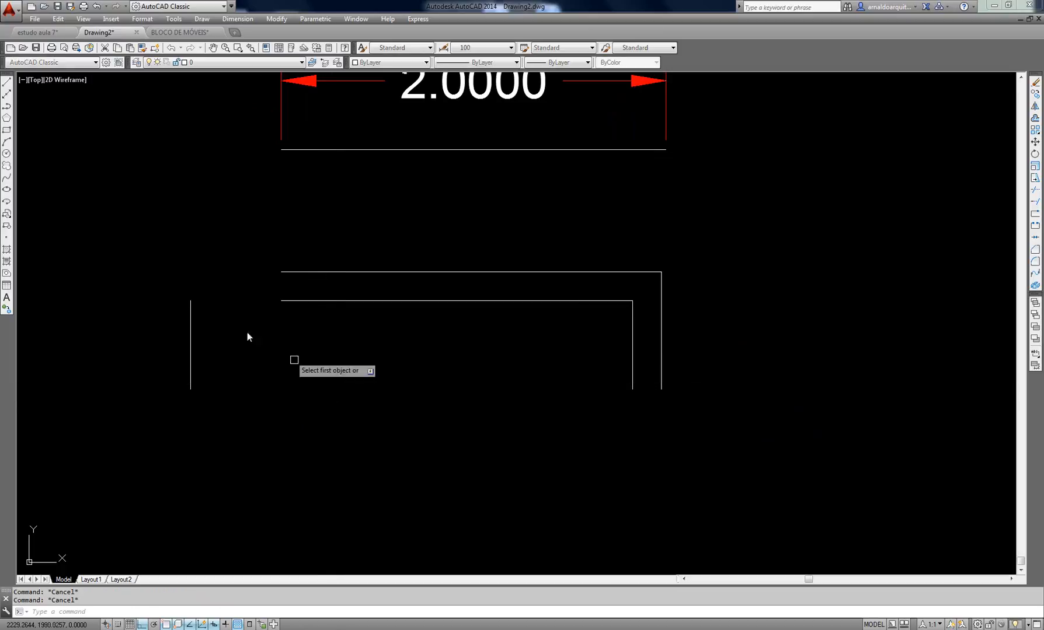
{"action": "left_click", "coordinate": [191, 338]}
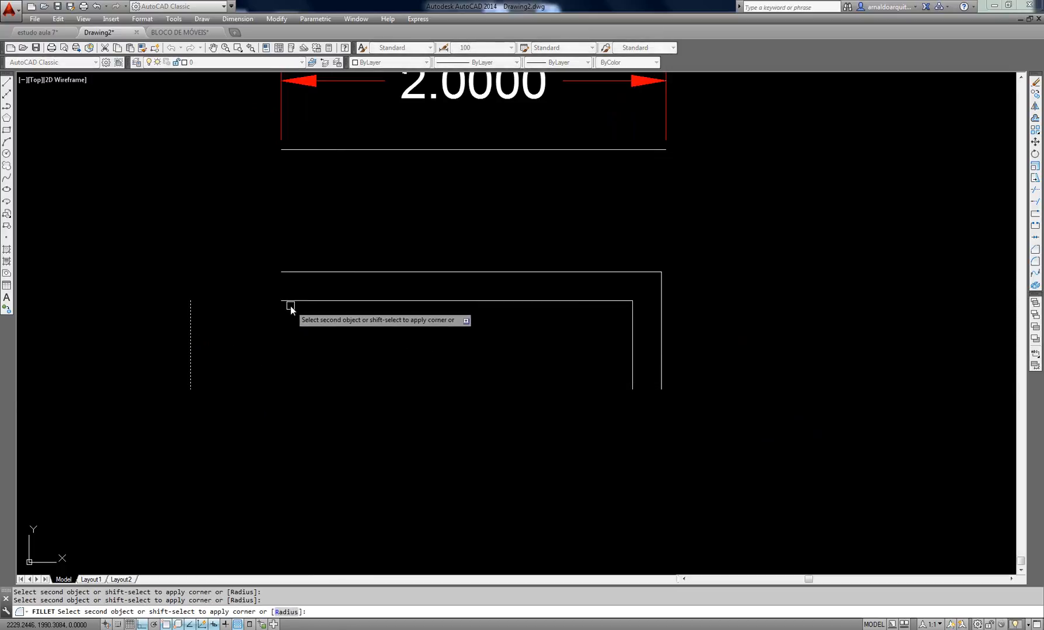
{"action": "left_click", "coordinate": [287, 301]}
{"action": "middle_click_drag", "start_coordinate": [216, 343], "coordinate": [496, 334]}
{"action": "key", "text": "Escape"}
{"action": "key", "text": "Escape"}
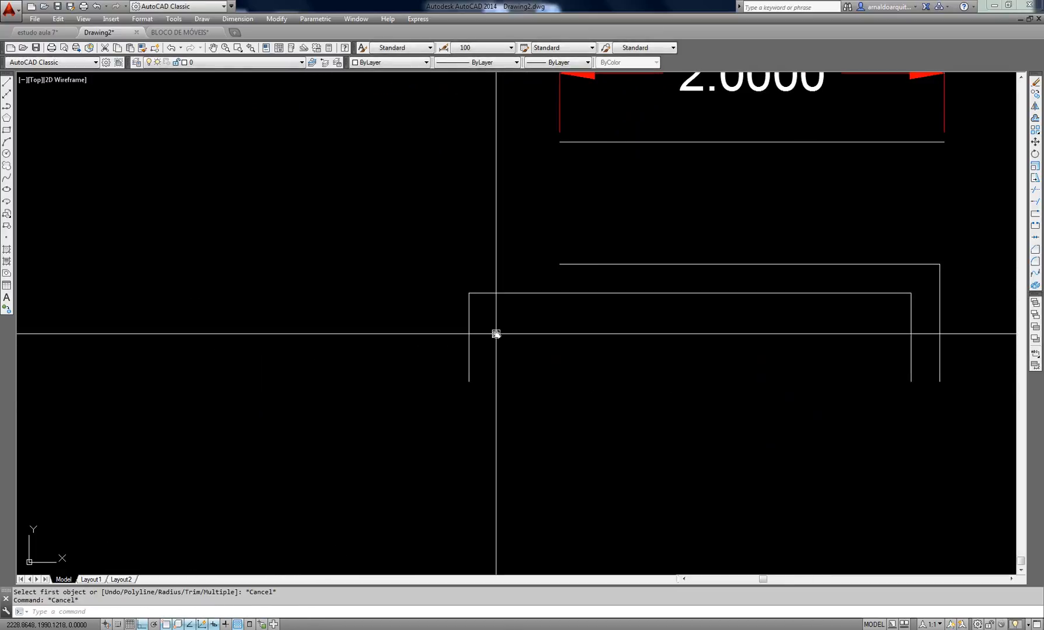
Offset the inner left vertical line outward to the left by 0.15
{"action": "type", "text": "o"}
{"action": "key", "text": "space"}
{"action": "type", "text": ".15"}
{"action": "key", "text": "Return"}
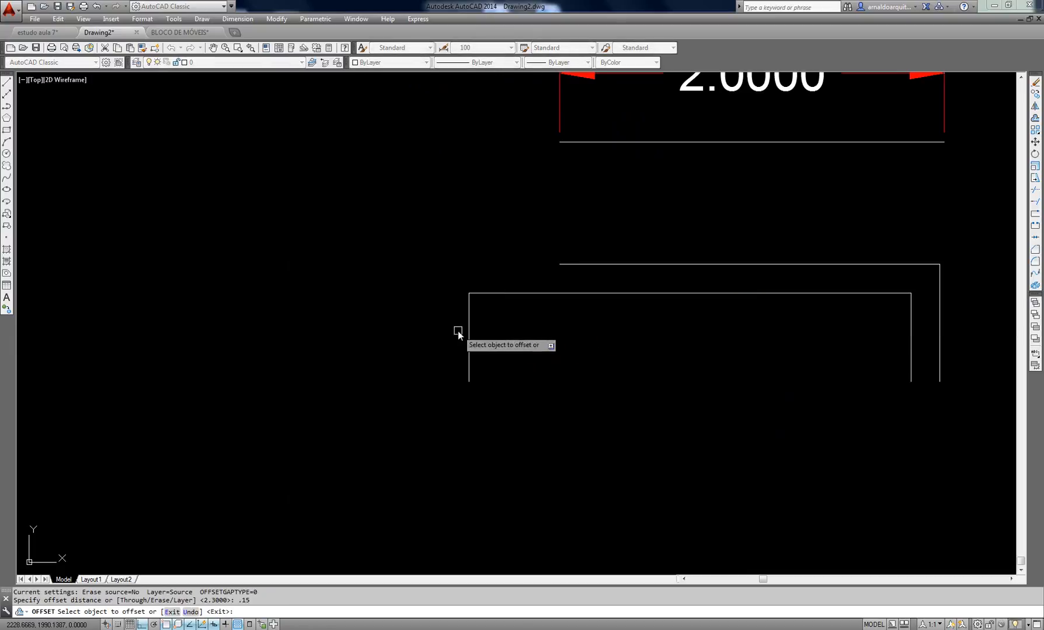
{"action": "left_click", "coordinate": [469, 327]}
{"action": "left_click", "coordinate": [465, 329]}
{"action": "key", "text": "Escape"}
{"action": "key", "text": "Escape"}
Fillet the outer left vertical line with the outer horizontal line to close the outline's upper-left corner
{"action": "type", "text": "f"}
{"action": "key", "text": "space"}
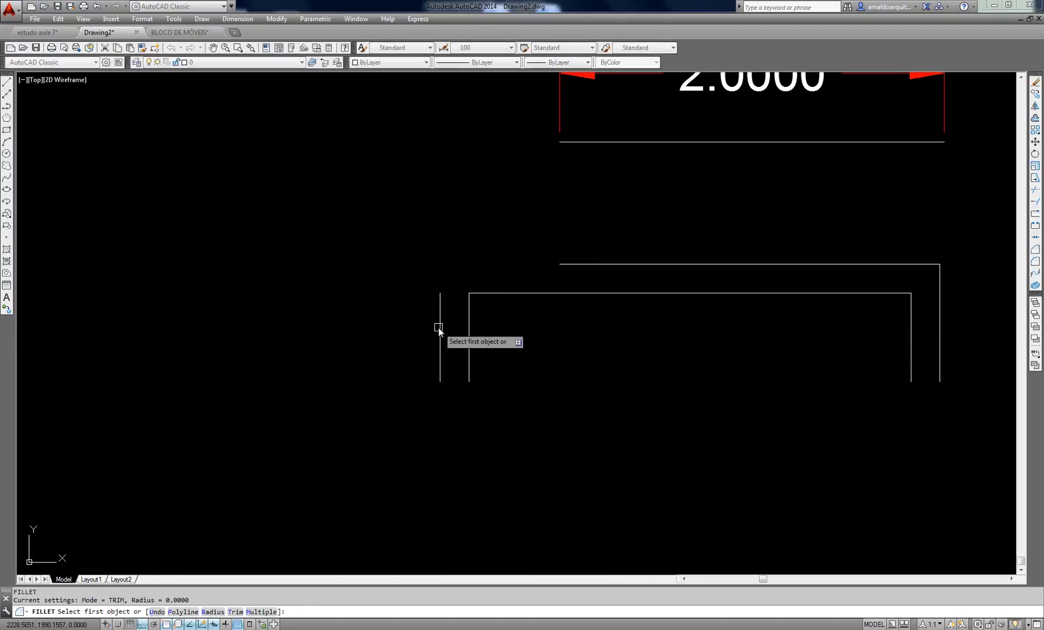
{"action": "left_click", "coordinate": [440, 331]}
{"action": "left_click", "coordinate": [561, 266]}
{"action": "key", "text": "space"}
{"action": "middle_click_drag", "start_coordinate": [697, 281], "coordinate": [561, 384]}
{"action": "key", "text": "Escape"}
{"action": "key", "text": "Escape"}
{"action": "scroll", "coordinate": [591, 325], "scroll_direction": "down", "scroll_amount": 2}
{"action": "left_click", "coordinate": [641, 296]}
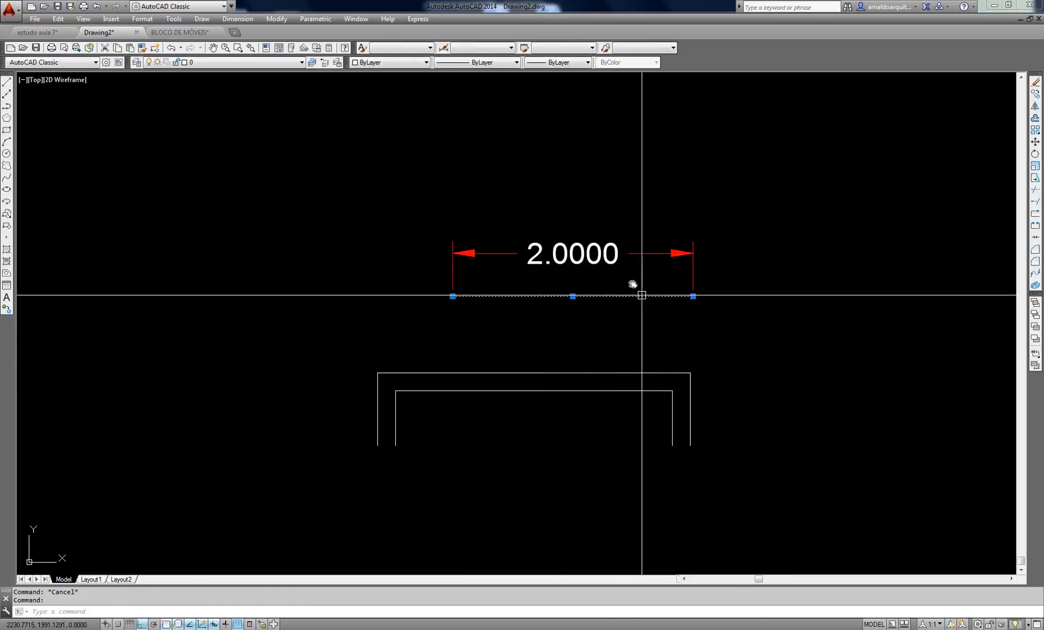
{"action": "key", "text": "Escape"}
{"action": "scroll", "coordinate": [636, 297], "scroll_direction": "up", "scroll_amount": 2}
{"action": "middle_click_drag", "start_coordinate": [637, 296], "coordinate": [636, 271]}
{"action": "key", "text": "Escape"}
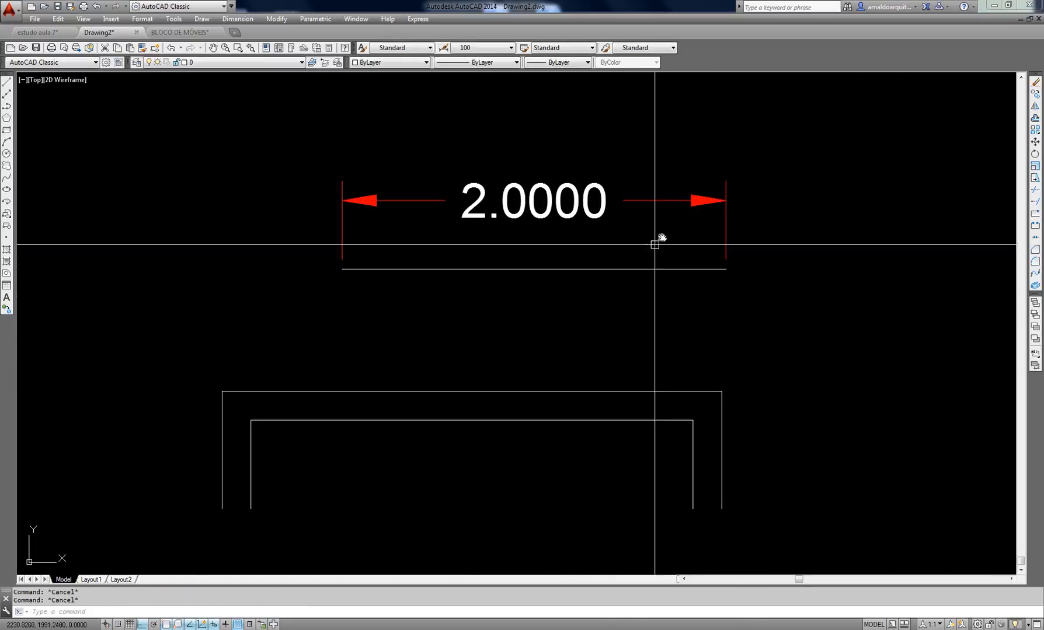
{"action": "left_click", "coordinate": [657, 238]}
{"action": "left_click", "coordinate": [545, 206]}
{"action": "key", "text": "Escape"}
Erase the sample line below the 2.0000 dimension
{"action": "left_click", "coordinate": [557, 269]}
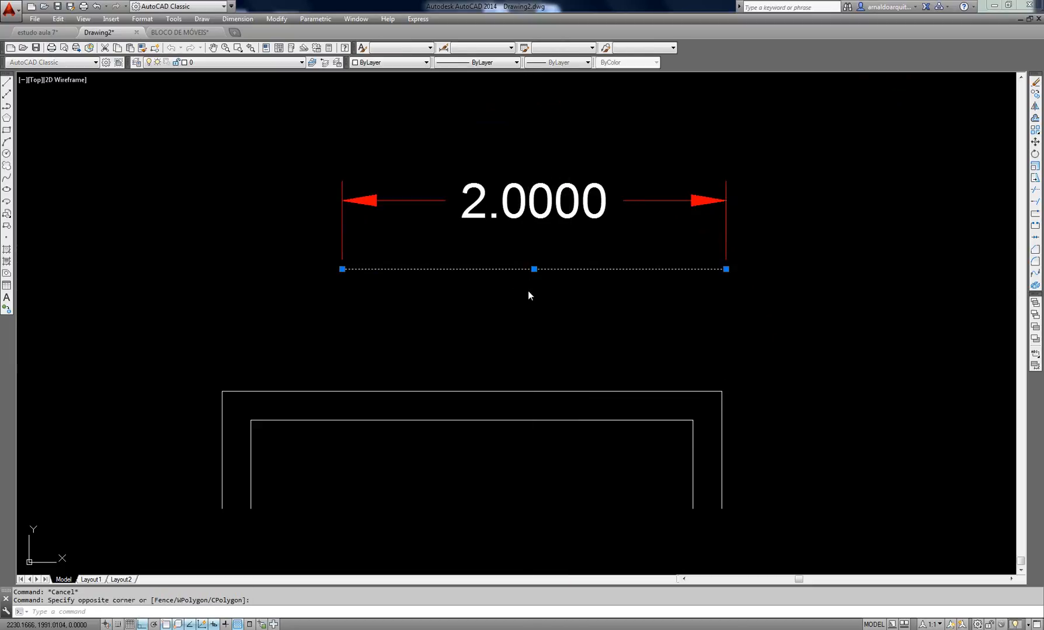
{"action": "key", "text": "Delete"}
{"action": "middle_click_drag", "start_coordinate": [528, 292], "coordinate": [536, 292]}
{"action": "key", "text": "Escape"}
{"action": "key", "text": "Escape"}
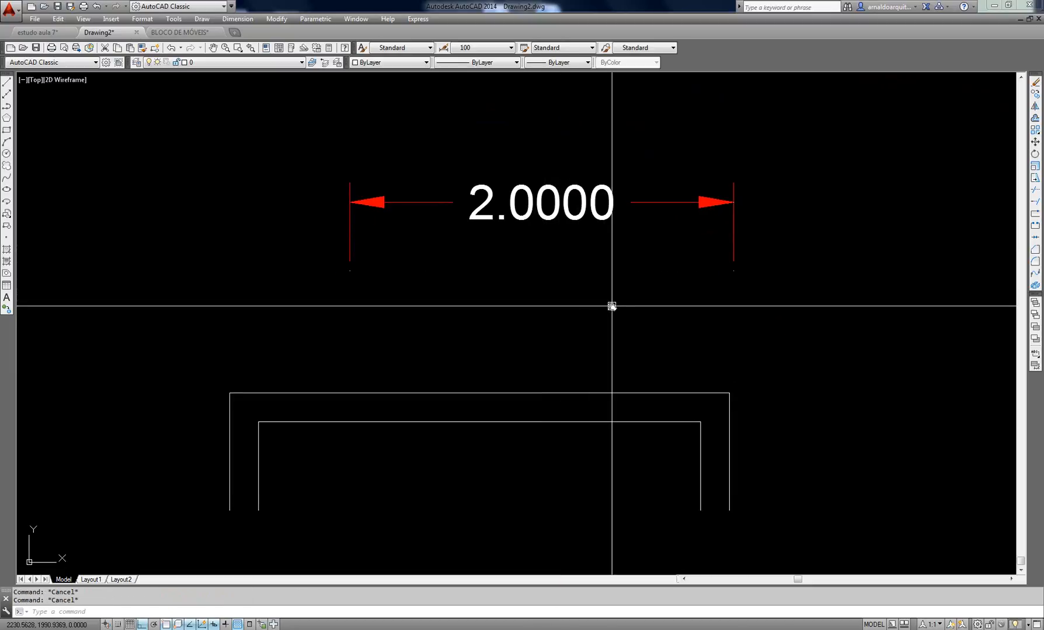
Undo the erasure of the sample line
{"action": "type", "text": "u"}
{"action": "key", "text": "Return"}
{"action": "type", "text": "u"}
{"action": "key", "text": "Return"}
{"action": "type", "text": "m"}
{"action": "key", "text": "Return"}
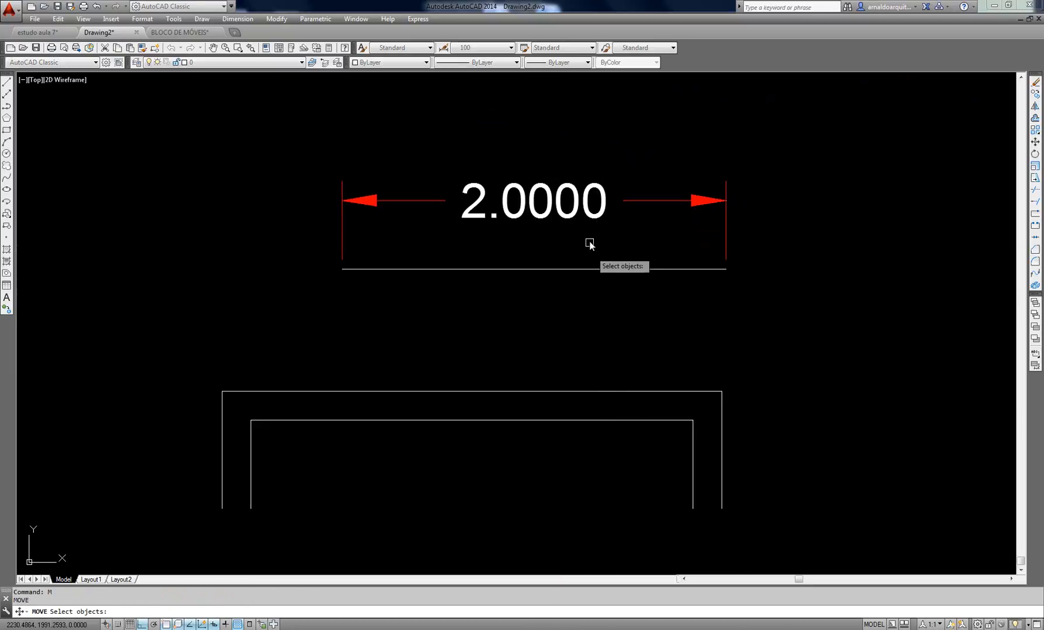
{"action": "left_click", "coordinate": [590, 243]}
{"action": "left_click", "coordinate": [488, 197]}
{"action": "key", "text": "Return"}
{"action": "middle_click_drag", "start_coordinate": [593, 328], "coordinate": [641, 320]}
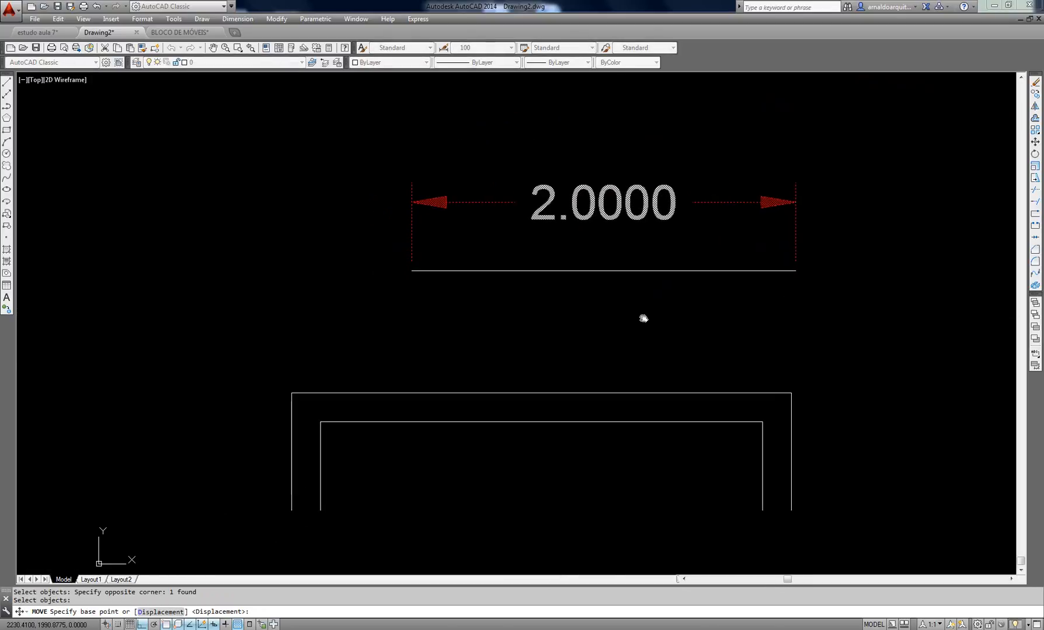
{"action": "key", "text": "Escape"}
{"action": "key", "text": "Escape"}
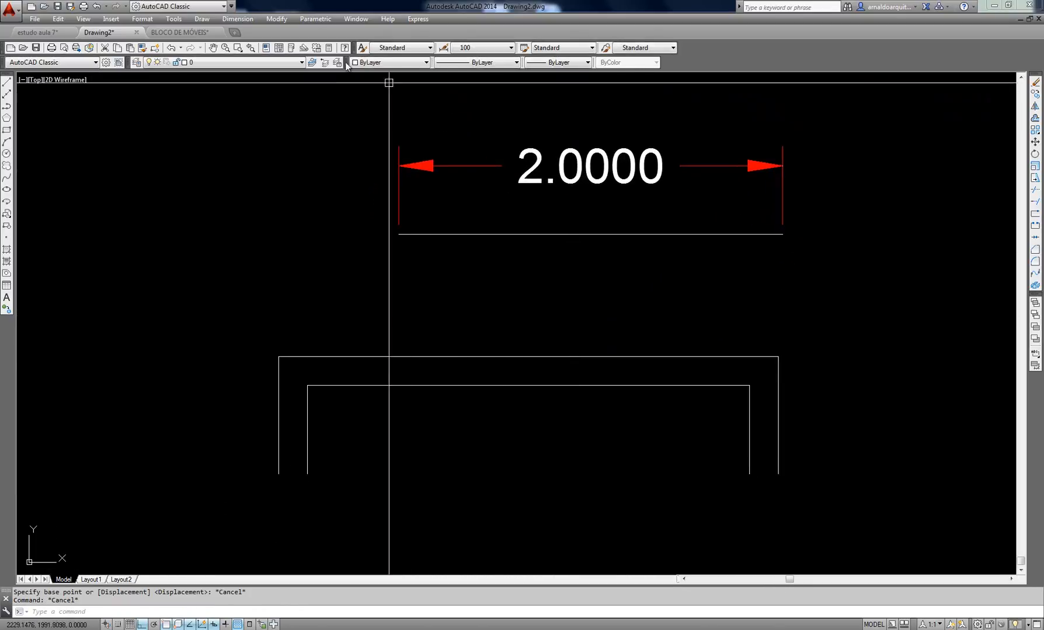
{"action": "left_click", "coordinate": [308, 21]}
{"action": "key", "text": "Escape"}
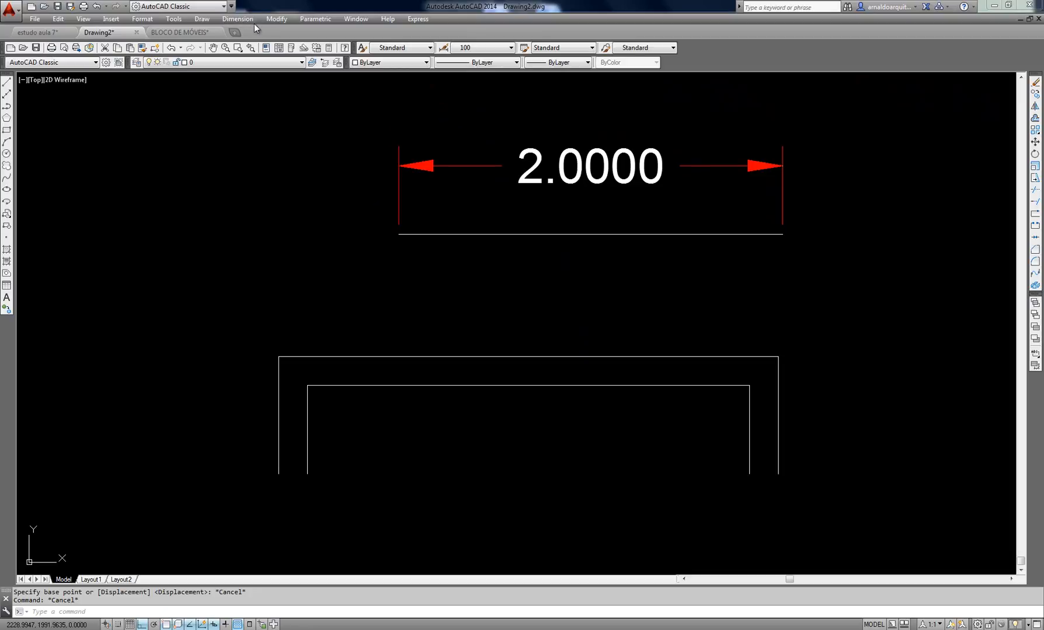
{"action": "left_click", "coordinate": [244, 19]}
{"action": "left_click", "coordinate": [242, 47]}
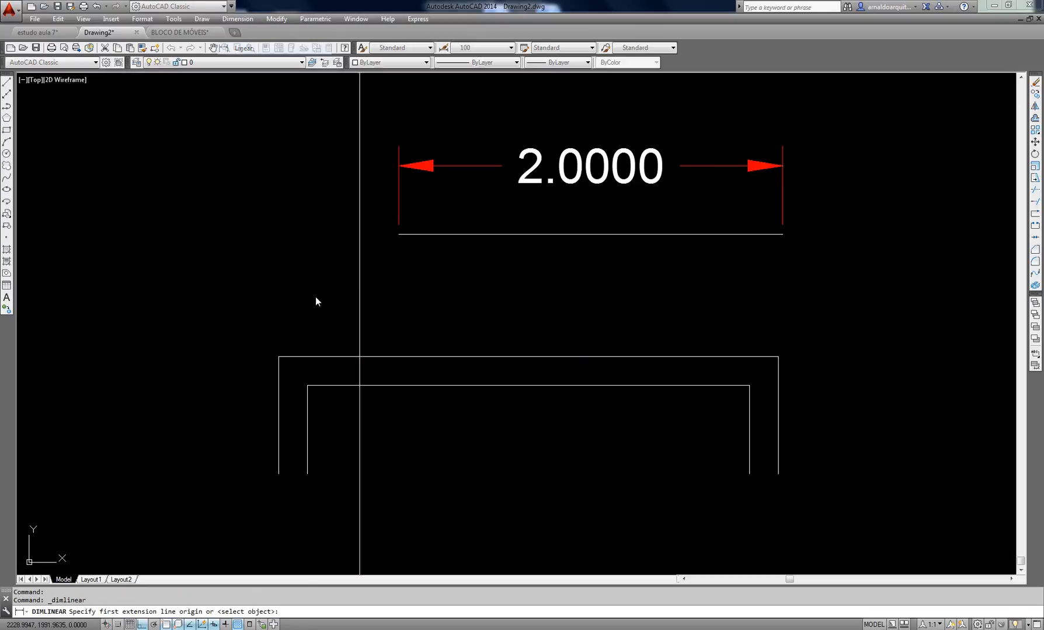
{"action": "left_click", "coordinate": [285, 358]}
{"action": "left_click", "coordinate": [775, 355]}
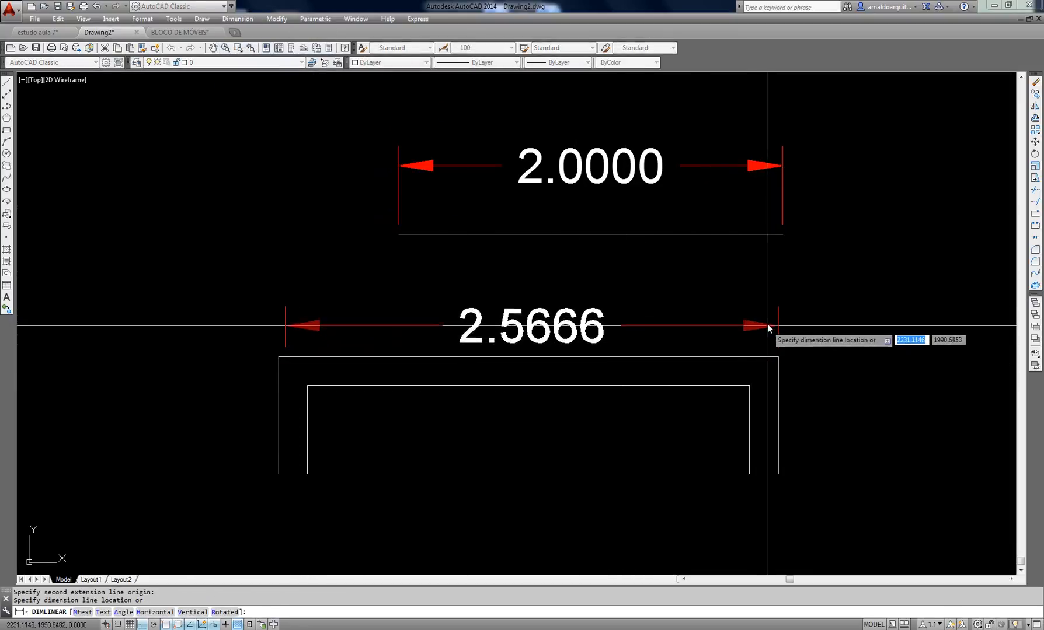
{"action": "key", "text": "Escape"}
Add a linear dimension between the outline's two outer upper corners, placed just above its top edge
{"action": "key", "text": "Return"}
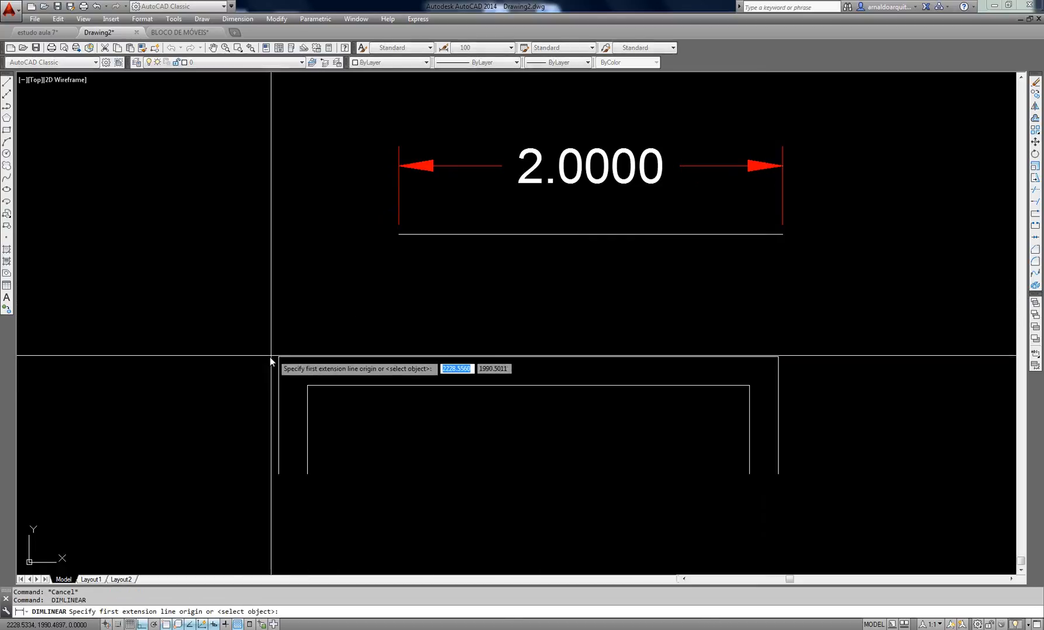
{"action": "left_click", "coordinate": [278, 357]}
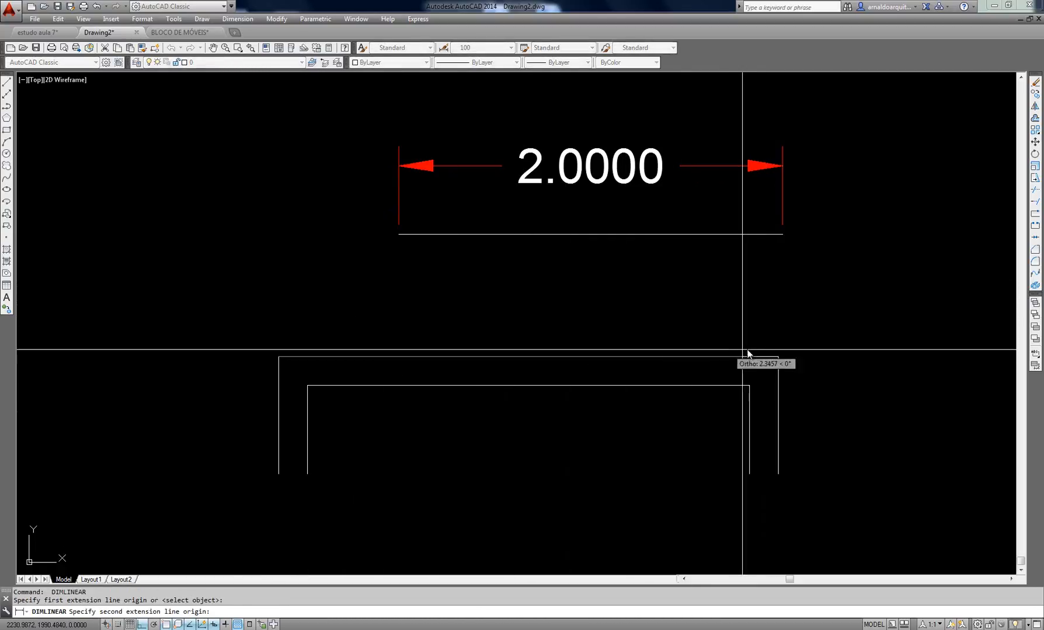
{"action": "left_click", "coordinate": [778, 357]}
{"action": "left_click", "coordinate": [787, 319]}
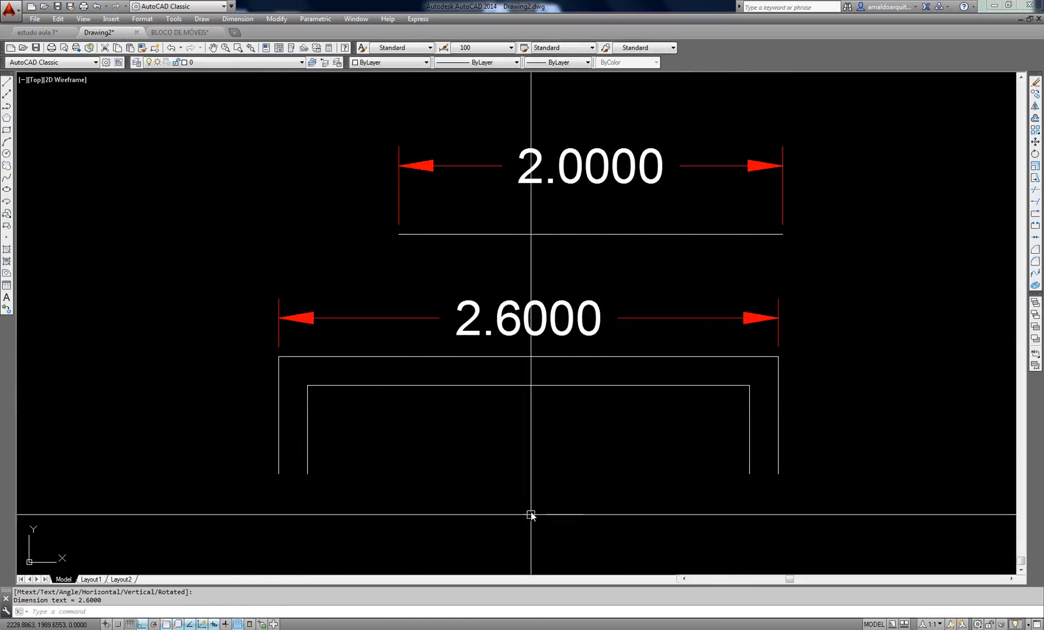
Add a linear dimension between the lower ends of the inner vertical lines, placed inside the outline
{"action": "middle_click_drag", "start_coordinate": [531, 517], "coordinate": [517, 476]}
{"action": "key", "text": "Return"}
{"action": "left_click", "coordinate": [293, 432]}
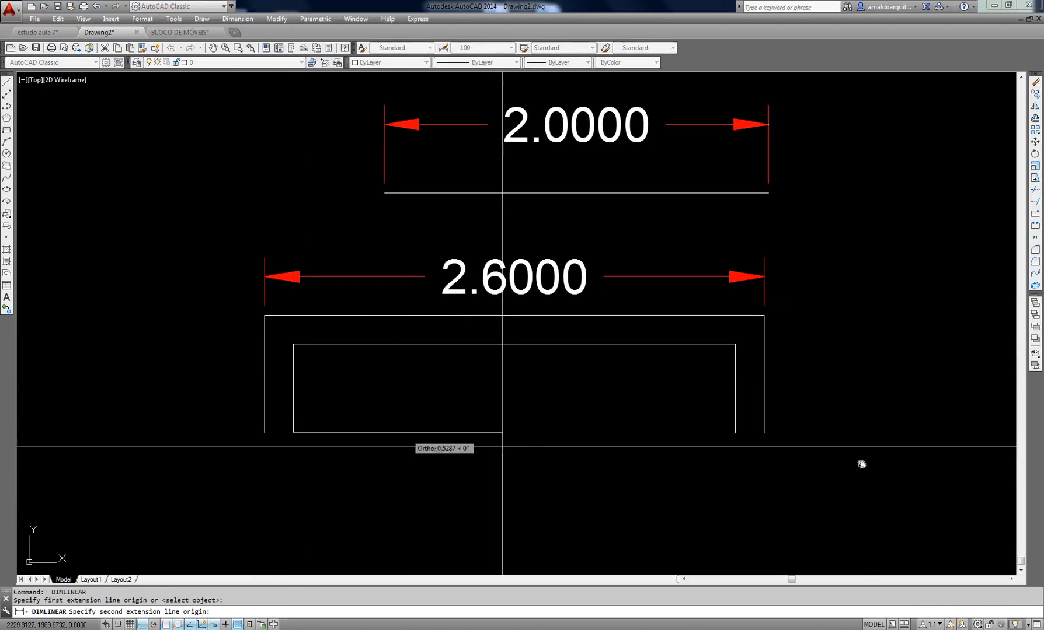
{"action": "left_click", "coordinate": [735, 432]}
{"action": "left_click", "coordinate": [706, 397]}
{"action": "middle_click_drag", "start_coordinate": [537, 472], "coordinate": [547, 464]}
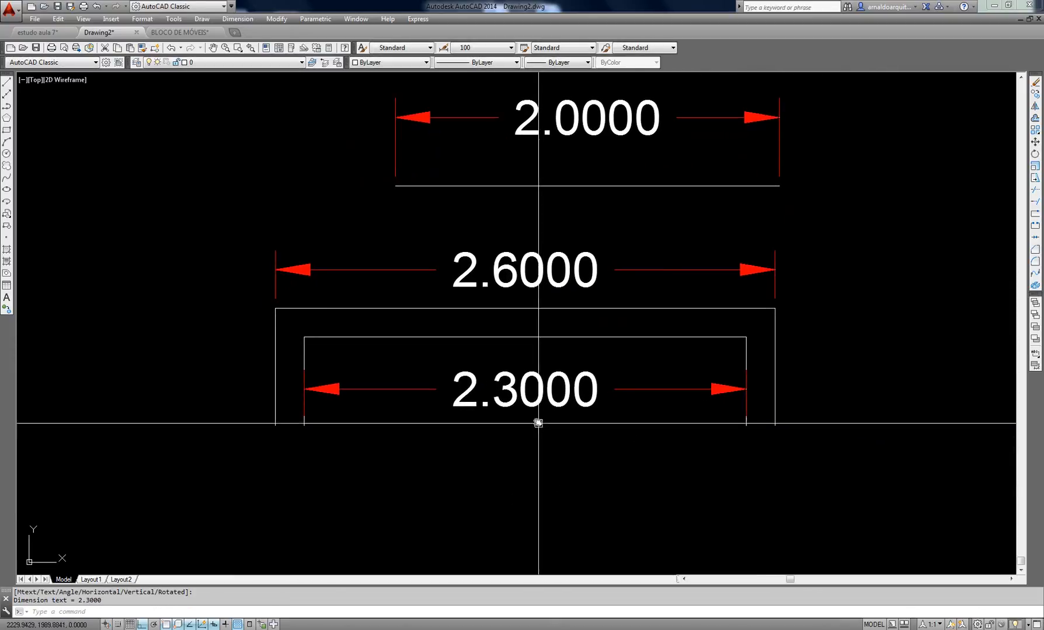
Erase the linear dimension placed inside the outline
{"action": "left_click", "coordinate": [683, 393]}
{"action": "type", "text": "E"}
{"action": "key", "text": "Return"}
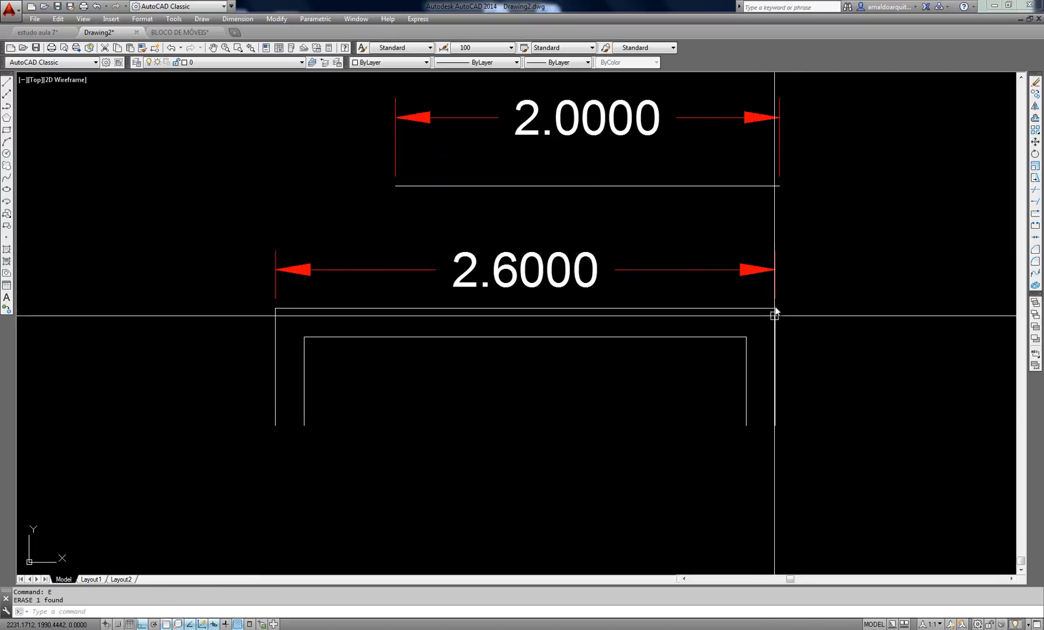
Examine the gap between the outer dimension's right extension line and the outline's upper-right corner
{"action": "scroll", "coordinate": [787, 305], "scroll_direction": "up", "scroll_amount": 4}
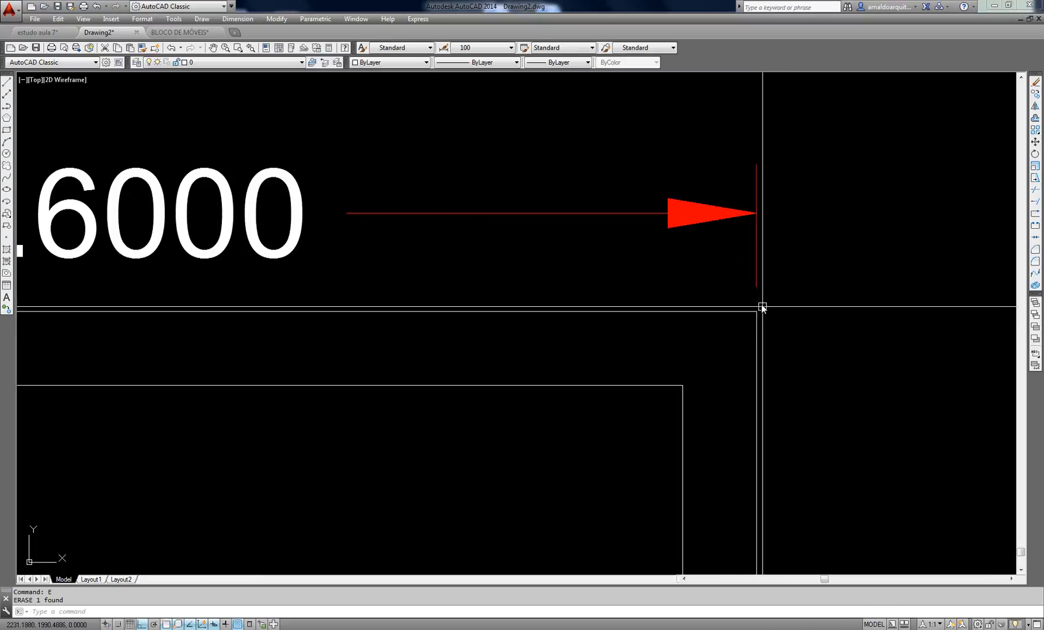
{"action": "key", "text": "Escape"}
{"action": "key", "text": "Escape"}
{"action": "middle_click_drag", "start_coordinate": [561, 273], "coordinate": [625, 292]}
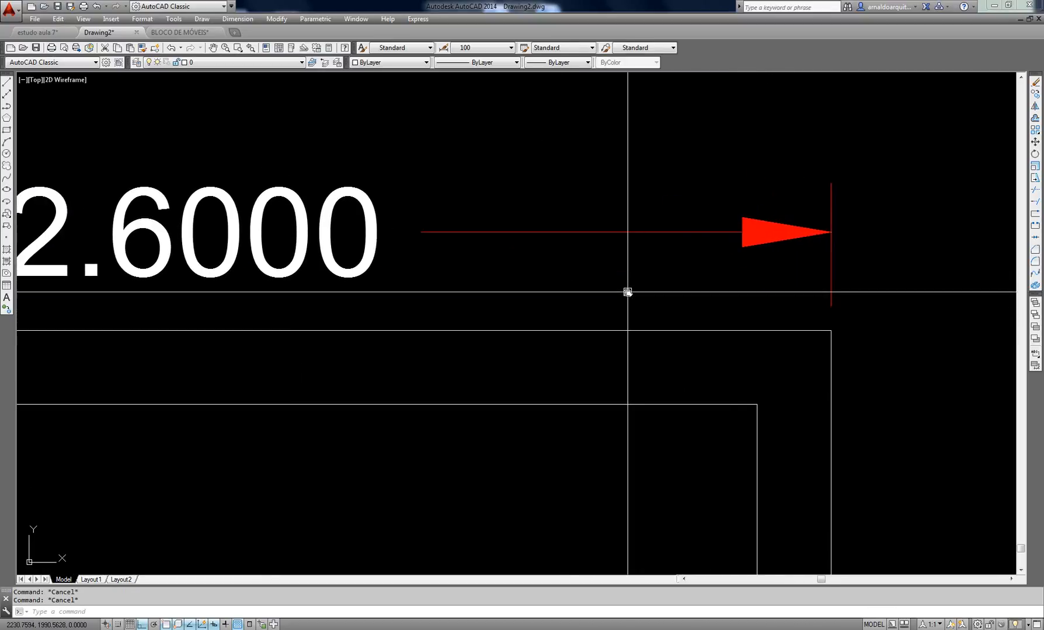
{"action": "scroll", "coordinate": [624, 291], "scroll_direction": "down", "scroll_amount": 2}
{"action": "left_click", "coordinate": [443, 49]}
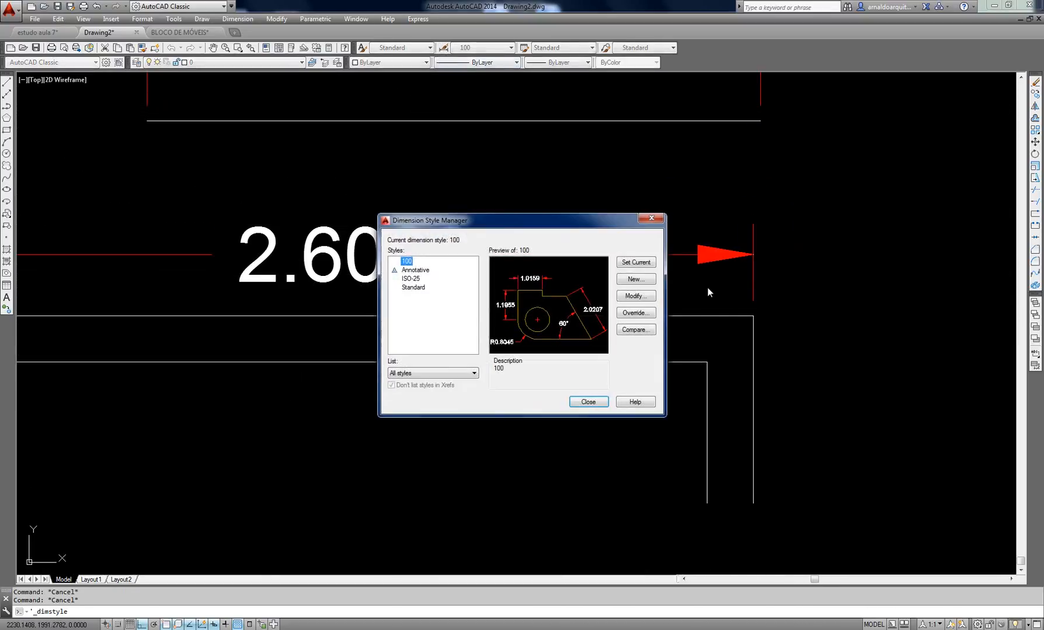
{"action": "left_click", "coordinate": [636, 296]}
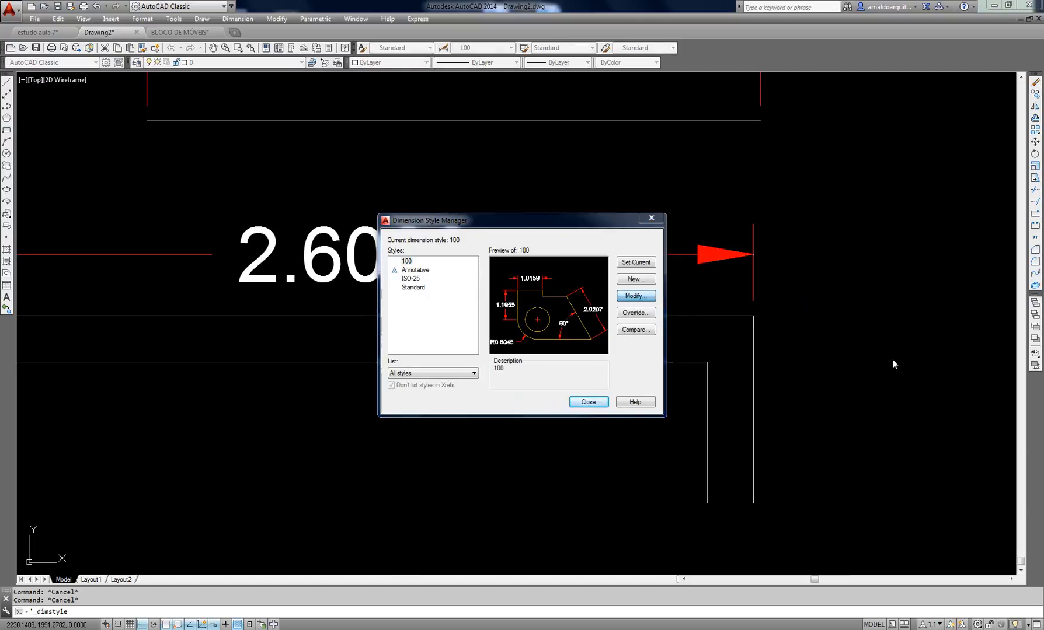
{"action": "left_click_drag", "start_coordinate": [856, 145], "coordinate": [846, 141]}
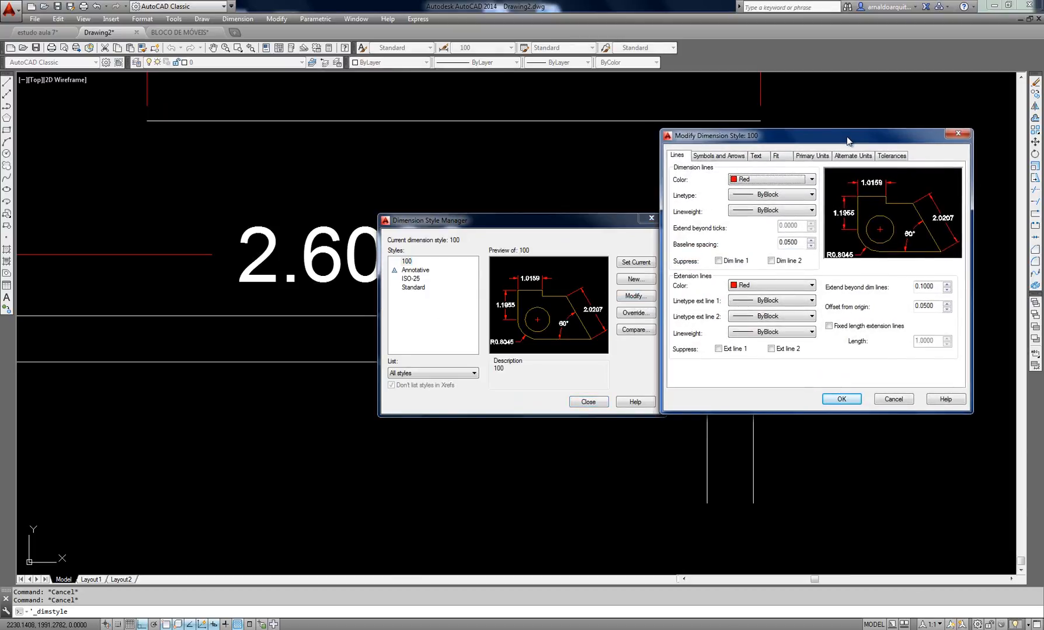
{"action": "left_click", "coordinate": [957, 134]}
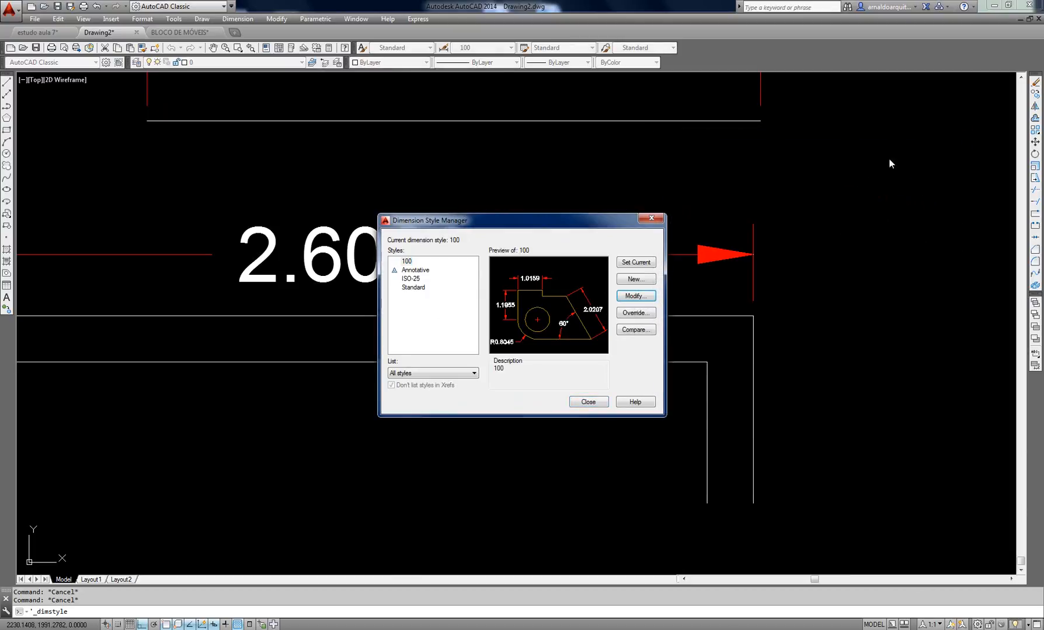
{"action": "left_click", "coordinate": [651, 218]}
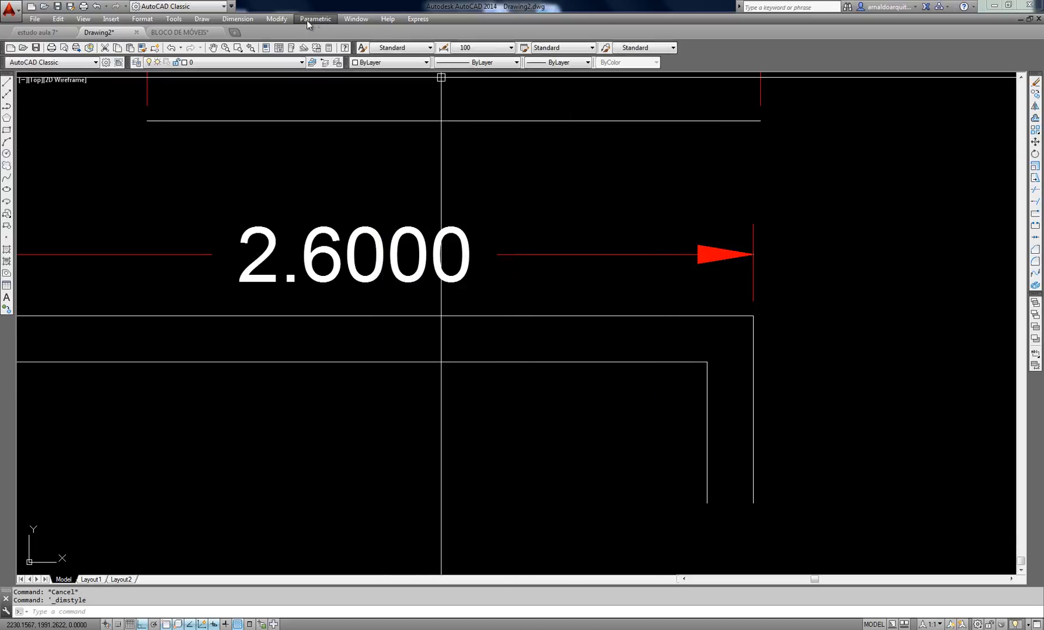
{"action": "left_click", "coordinate": [229, 21]}
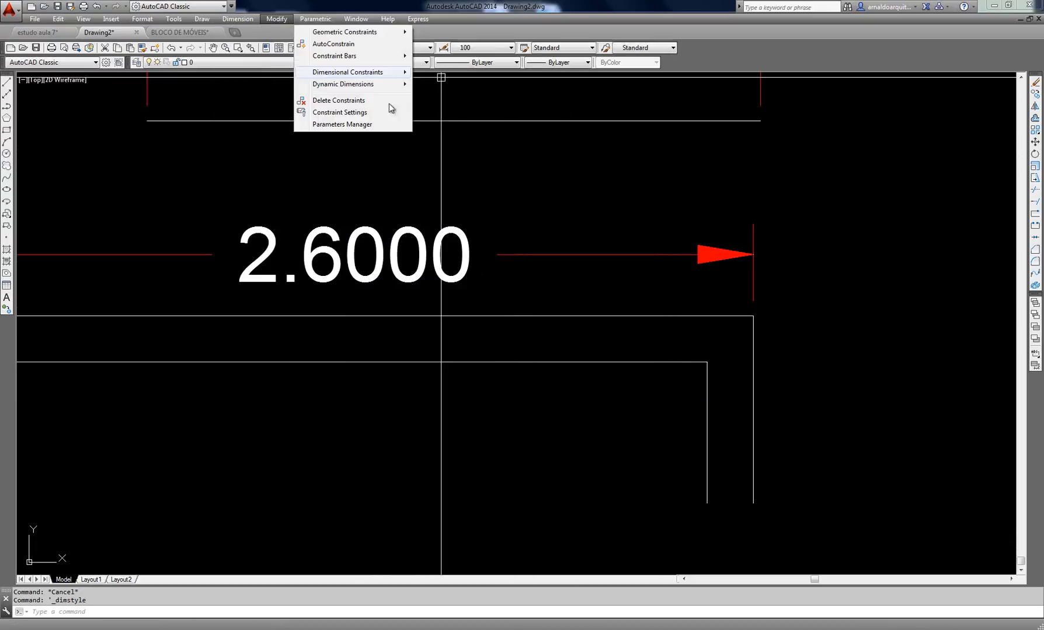
{"action": "left_click", "coordinate": [536, 152]}
Open the Dimension Style Manager and compare the previews of the Standard, ISO-25 and Annotative styles with style 100
{"action": "left_click", "coordinate": [443, 47]}
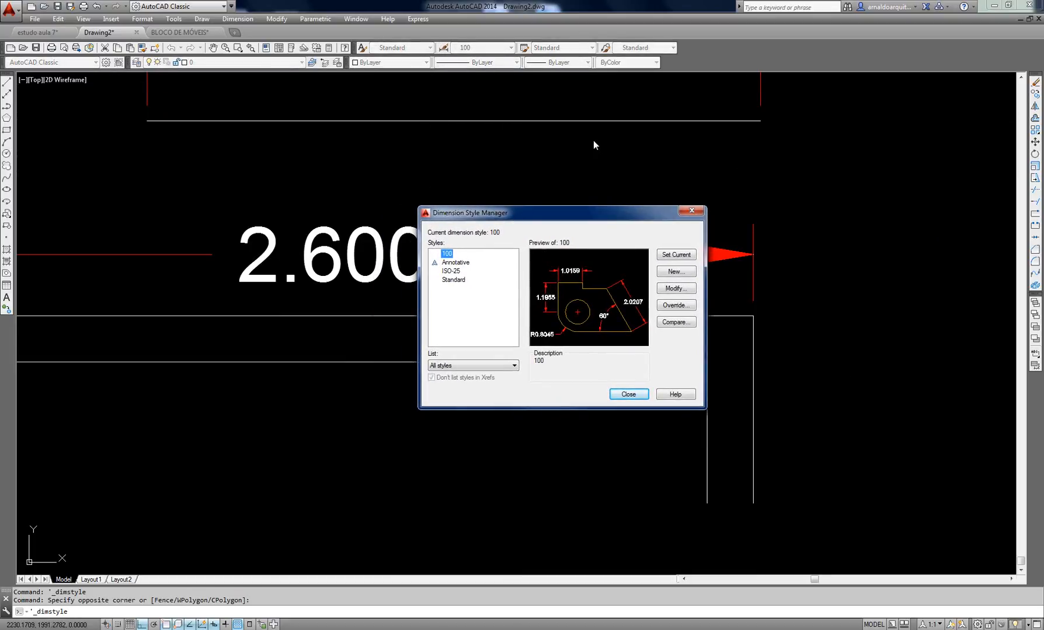
{"action": "left_click_drag", "start_coordinate": [563, 214], "coordinate": [565, 206]}
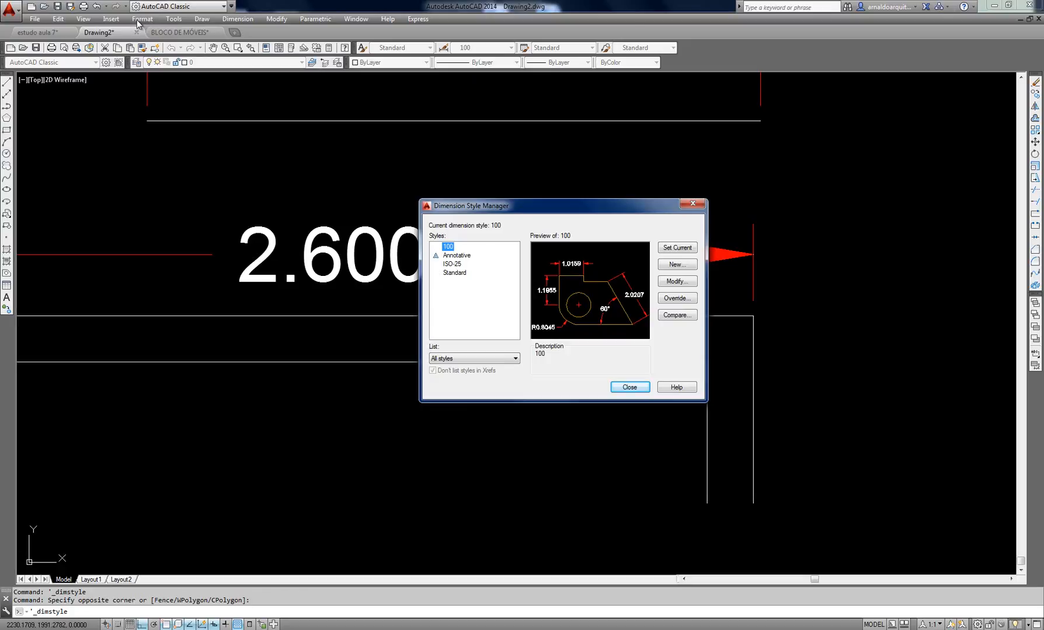
{"action": "left_click_drag", "start_coordinate": [541, 212], "coordinate": [545, 193]}
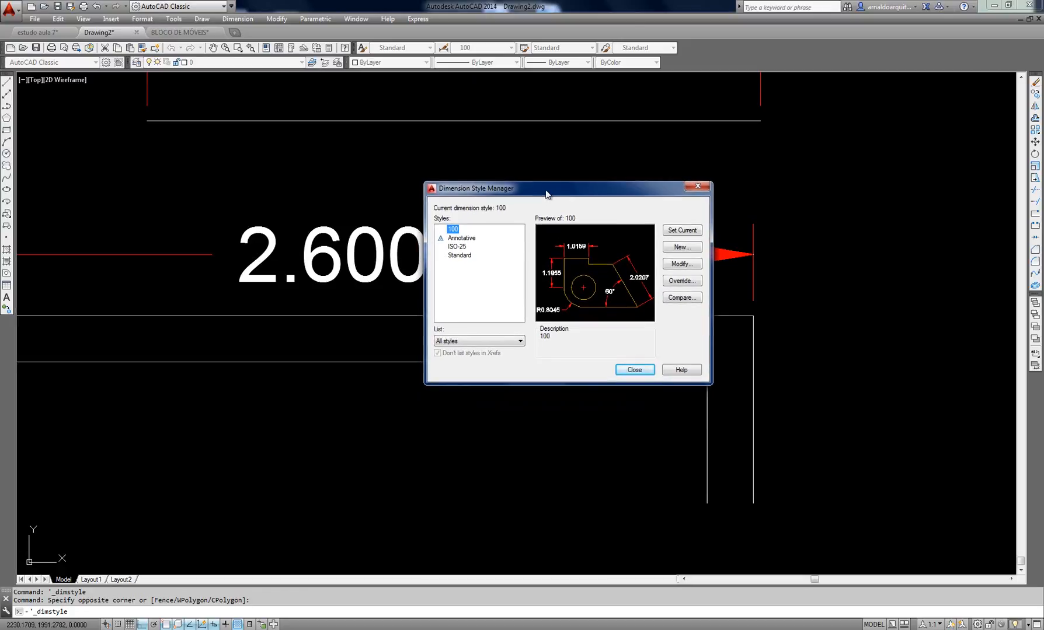
{"action": "mouse_move", "coordinate": [454, 232]}
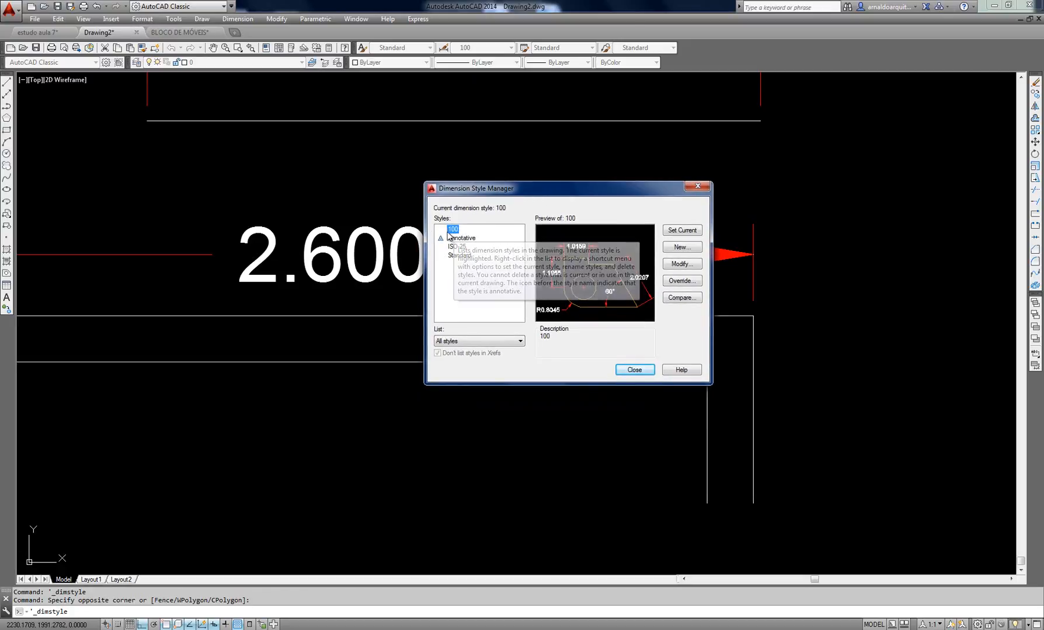
{"action": "left_click", "coordinate": [463, 255]}
{"action": "left_click", "coordinate": [461, 246]}
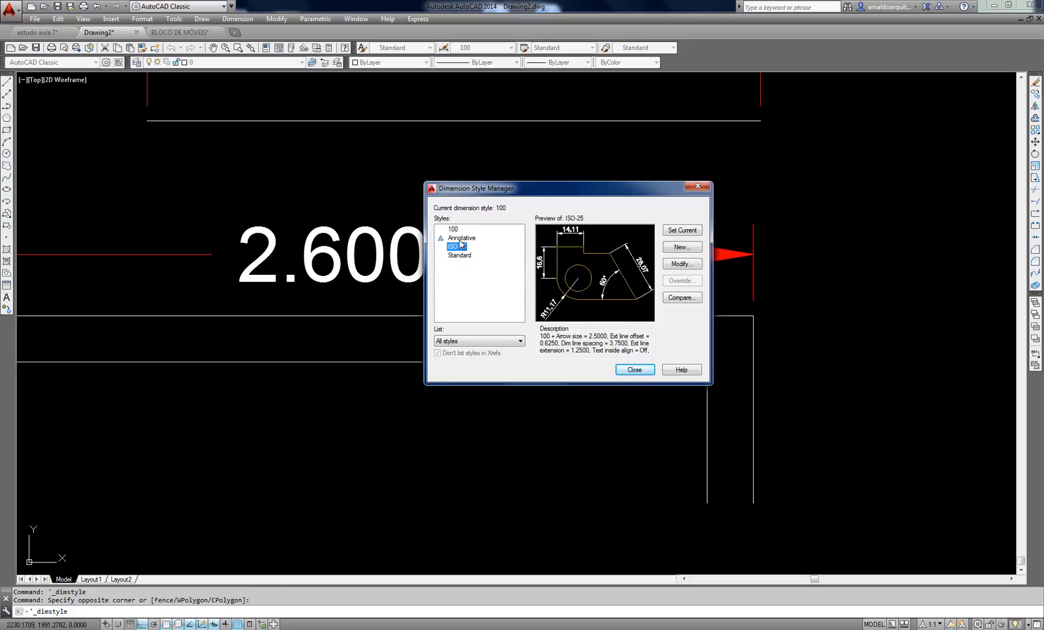
{"action": "left_click", "coordinate": [461, 239]}
{"action": "left_click", "coordinate": [462, 257]}
{"action": "left_click", "coordinate": [456, 234]}
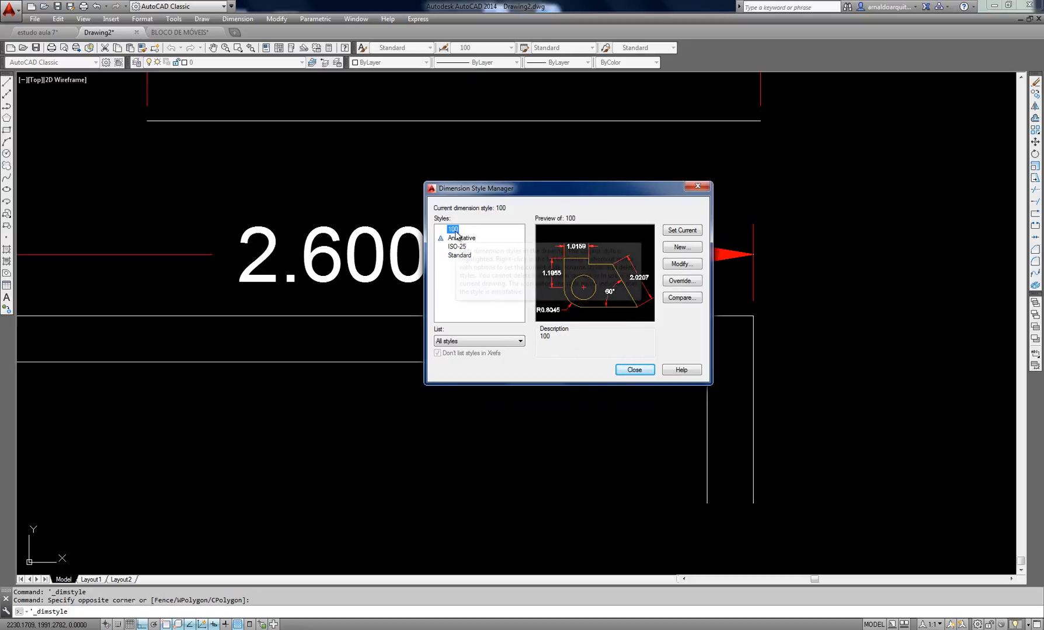
{"action": "mouse_move", "coordinate": [456, 235]}
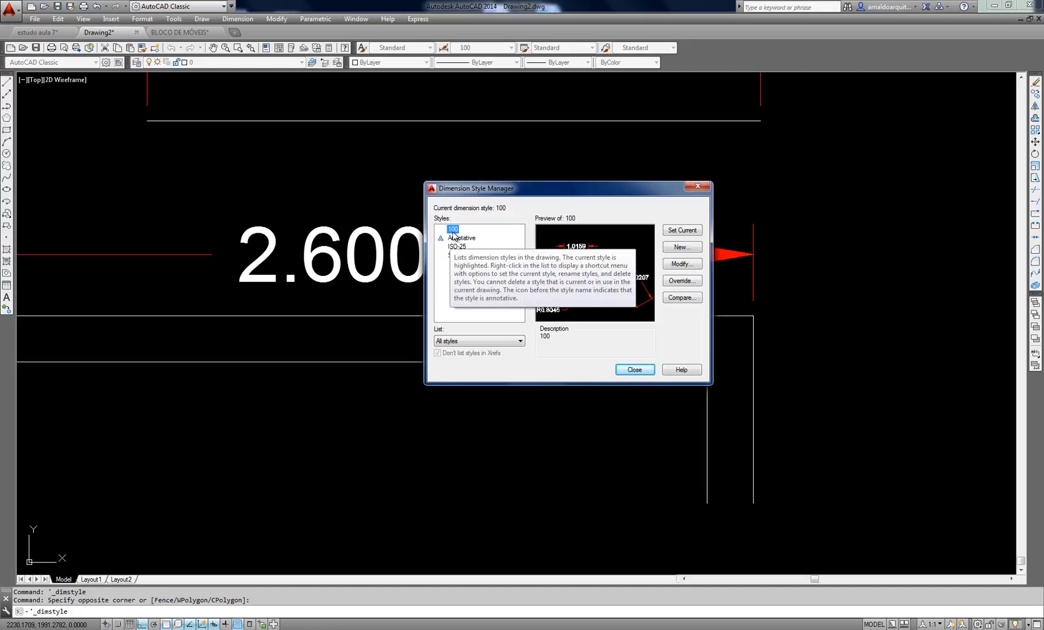
Open dimension style 100 for modification and review its line colors, extension beyond the dimension lines and offset from origin
{"action": "left_click", "coordinate": [677, 266]}
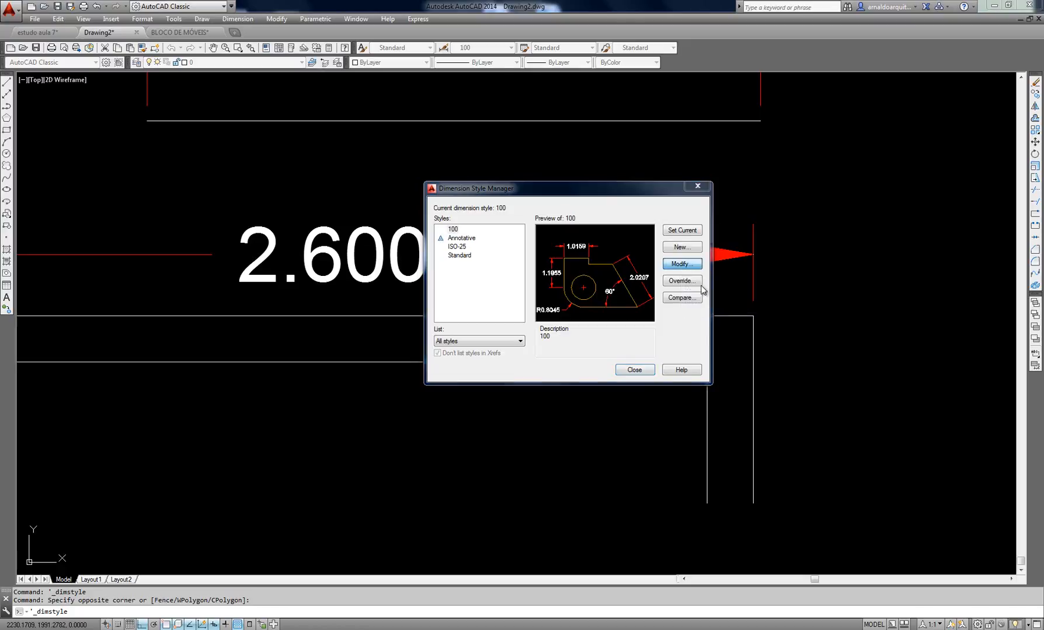
{"action": "left_click_drag", "start_coordinate": [824, 147], "coordinate": [697, 178]}
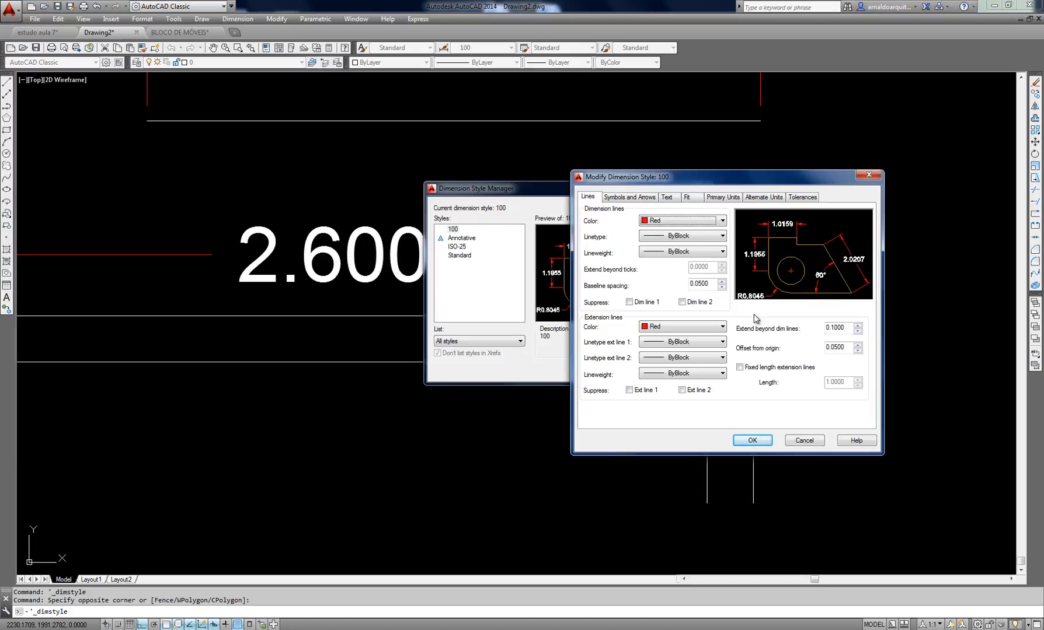
{"action": "left_click", "coordinate": [589, 196]}
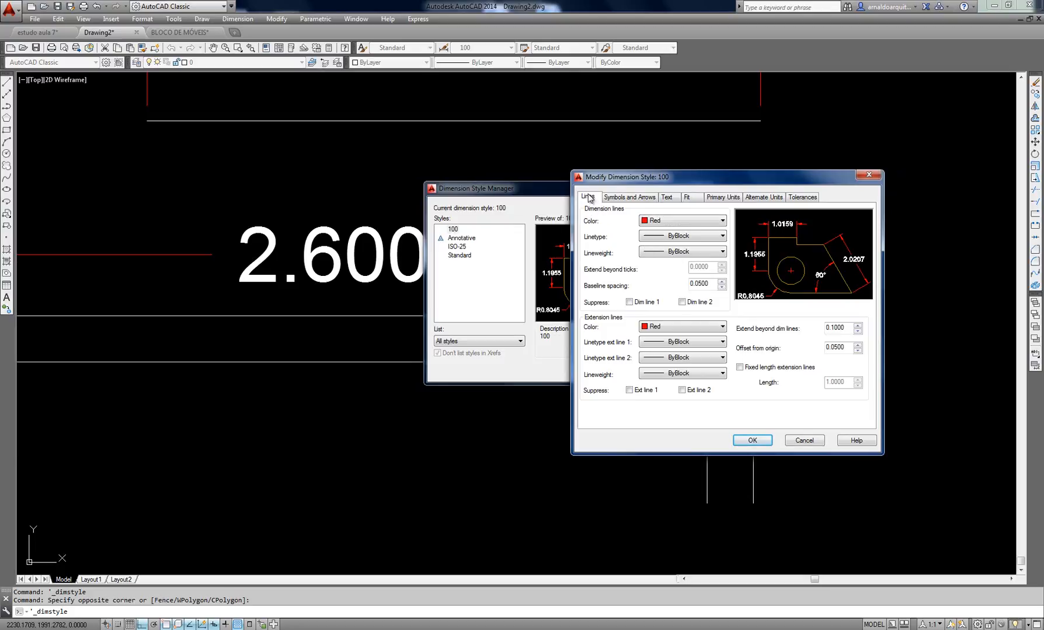
{"action": "left_click", "coordinate": [658, 220]}
{"action": "left_click", "coordinate": [657, 220]}
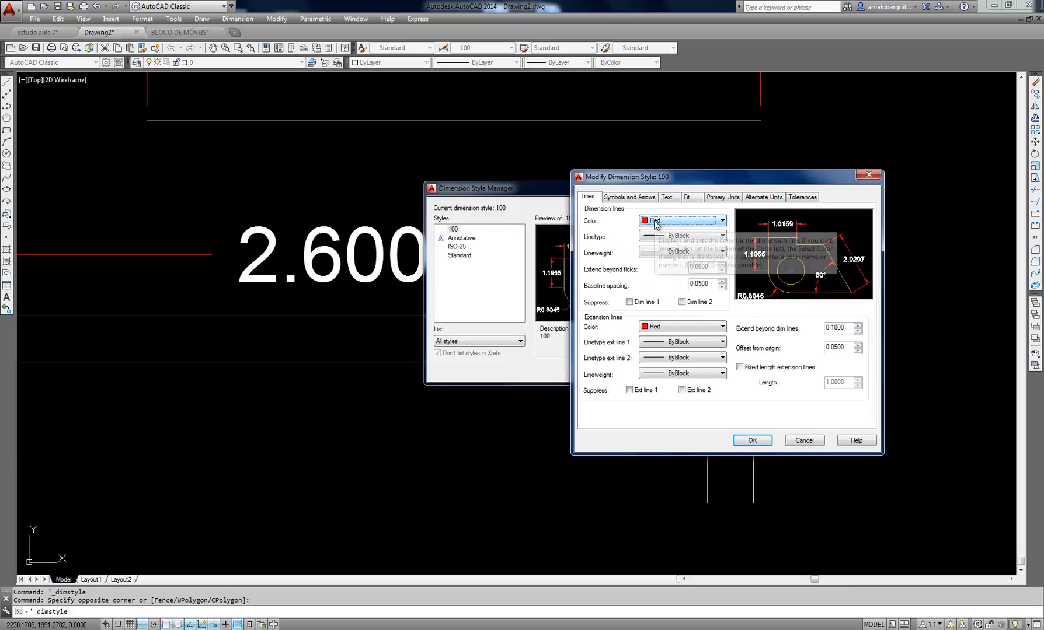
{"action": "left_click", "coordinate": [662, 331]}
{"action": "left_click", "coordinate": [662, 330]}
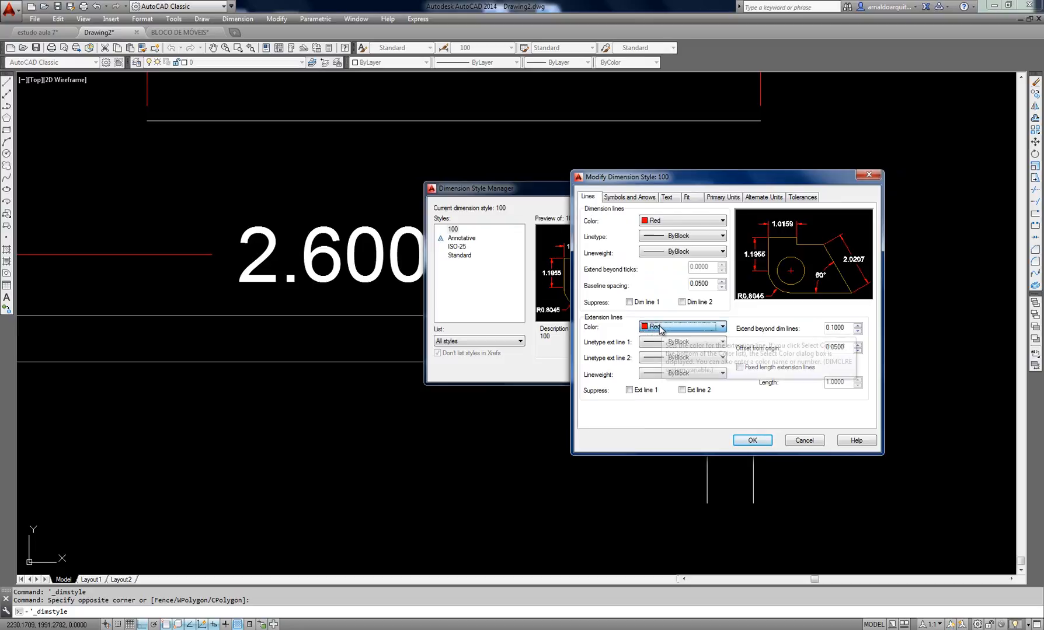
{"action": "left_click", "coordinate": [843, 329]}
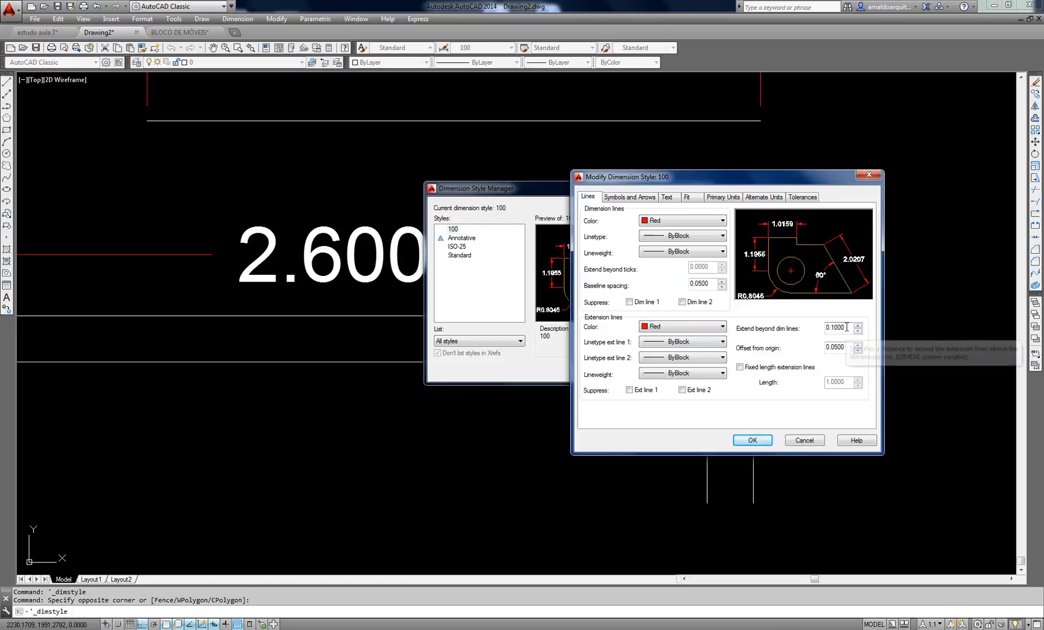
{"action": "left_click_drag", "start_coordinate": [846, 327], "coordinate": [824, 348]}
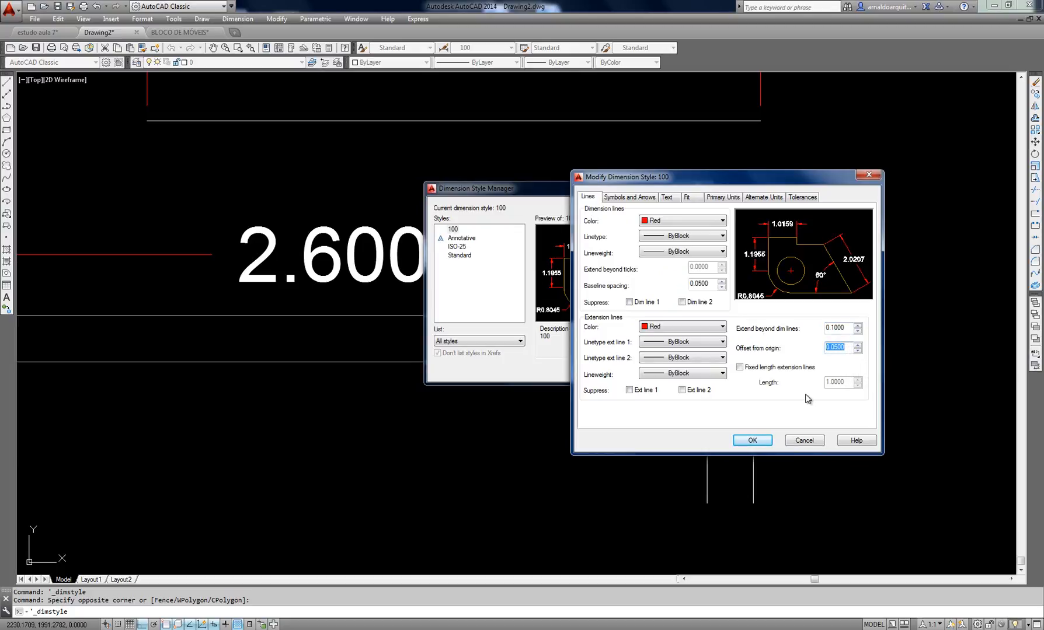
{"action": "left_click", "coordinate": [849, 348]}
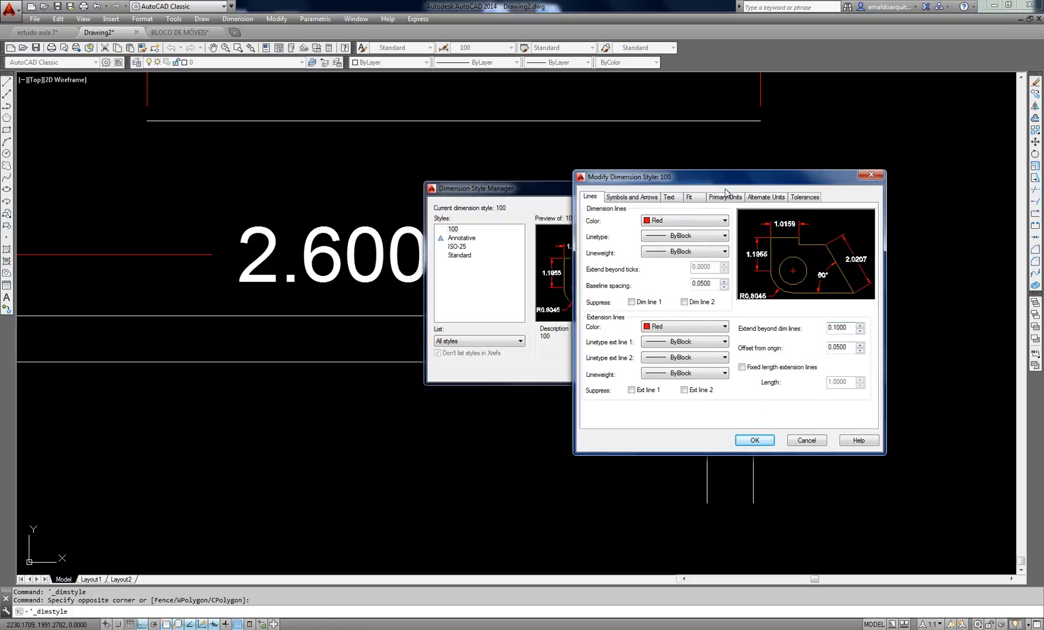
Try suppressing Dim line 1 and Dim line 2 in style 100's preview, and turn both suppressions back off
{"action": "left_click_drag", "start_coordinate": [704, 188], "coordinate": [685, 168]}
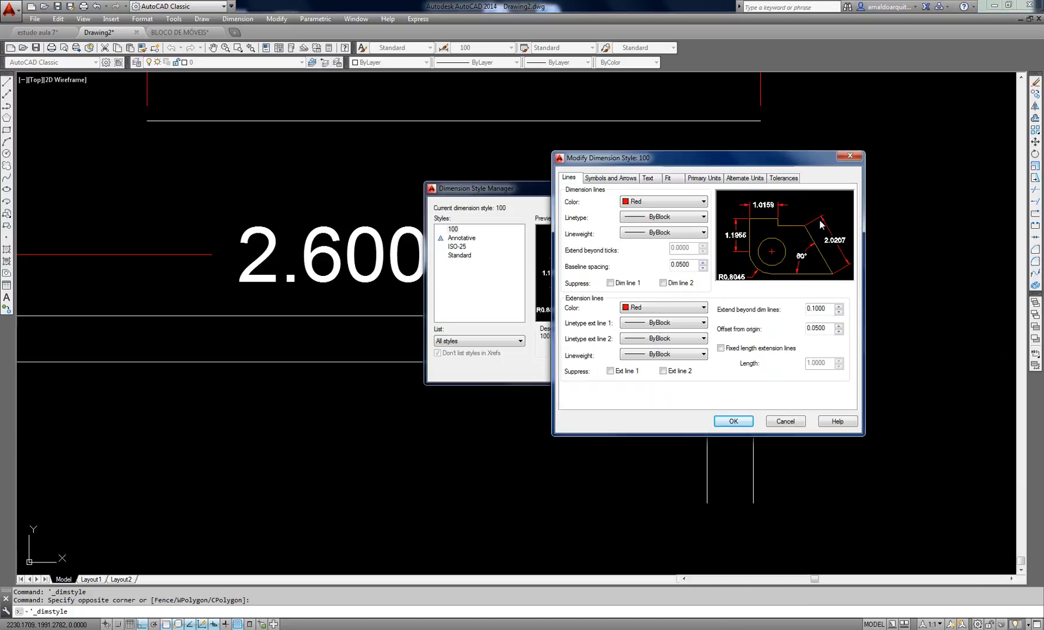
{"action": "left_click", "coordinate": [611, 283]}
{"action": "left_click", "coordinate": [611, 283]}
{"action": "left_click", "coordinate": [663, 283]}
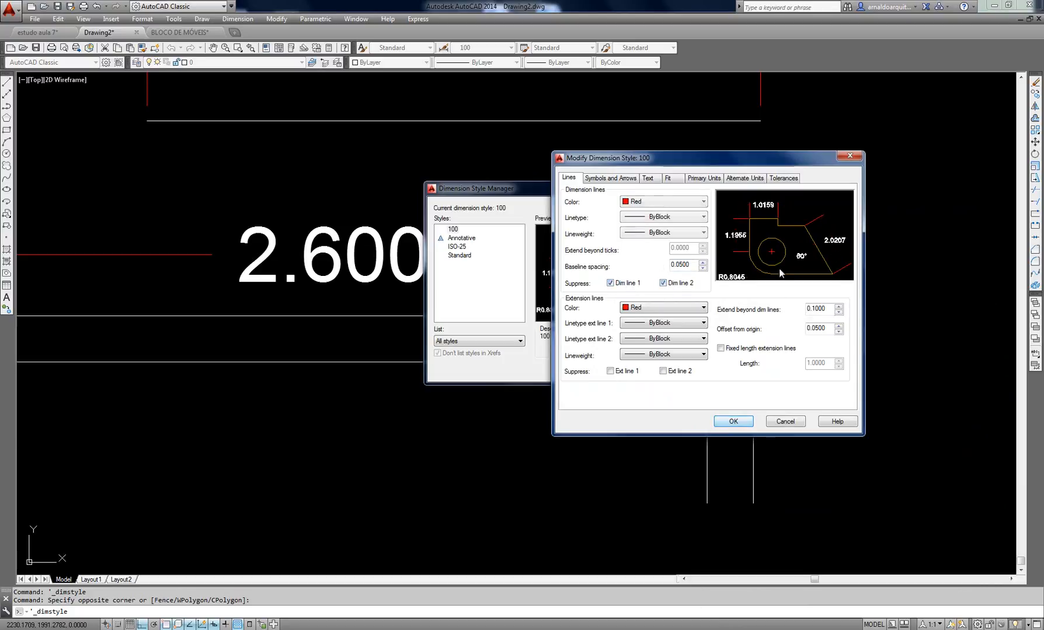
{"action": "left_click", "coordinate": [610, 283]}
{"action": "left_click", "coordinate": [663, 283]}
Try suppressing Ext line 1 and Ext line 2 in the preview, and turn both suppressions back off
{"action": "left_click", "coordinate": [611, 371]}
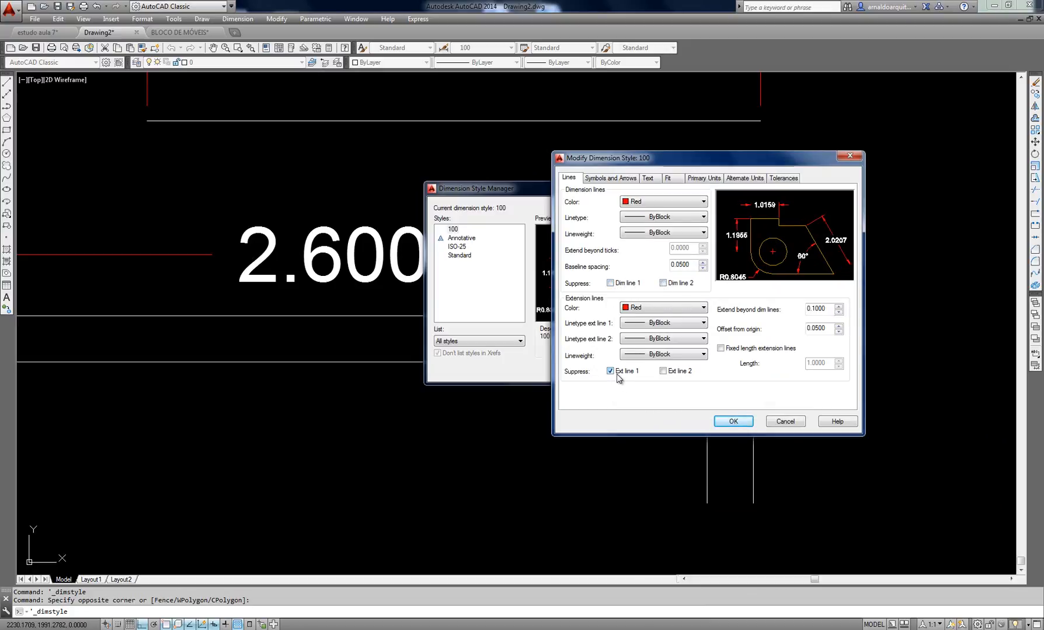
{"action": "left_click", "coordinate": [663, 371]}
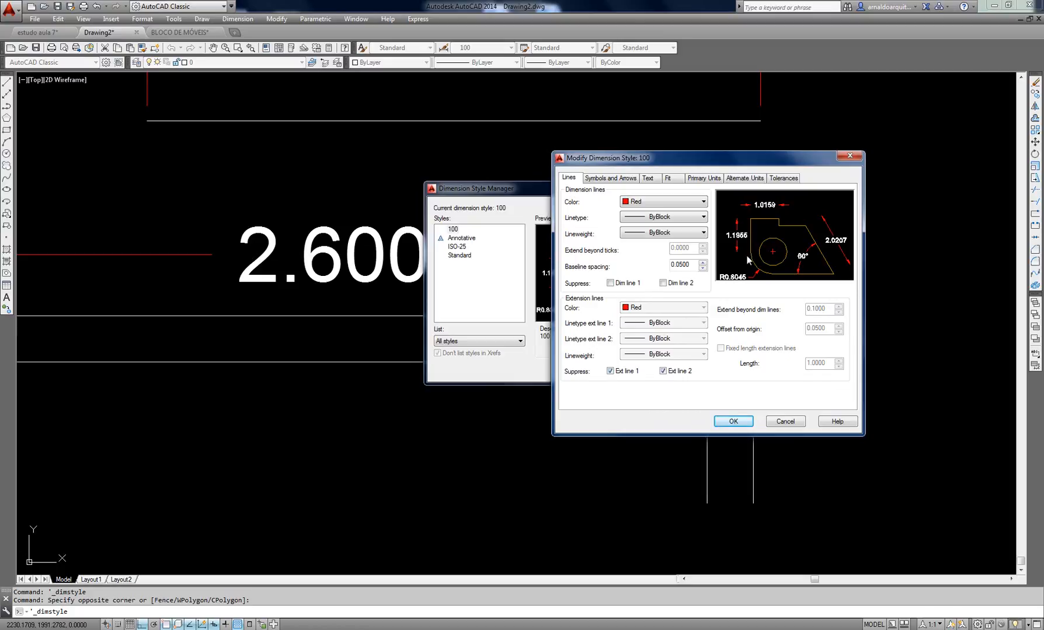
{"action": "left_click", "coordinate": [663, 371]}
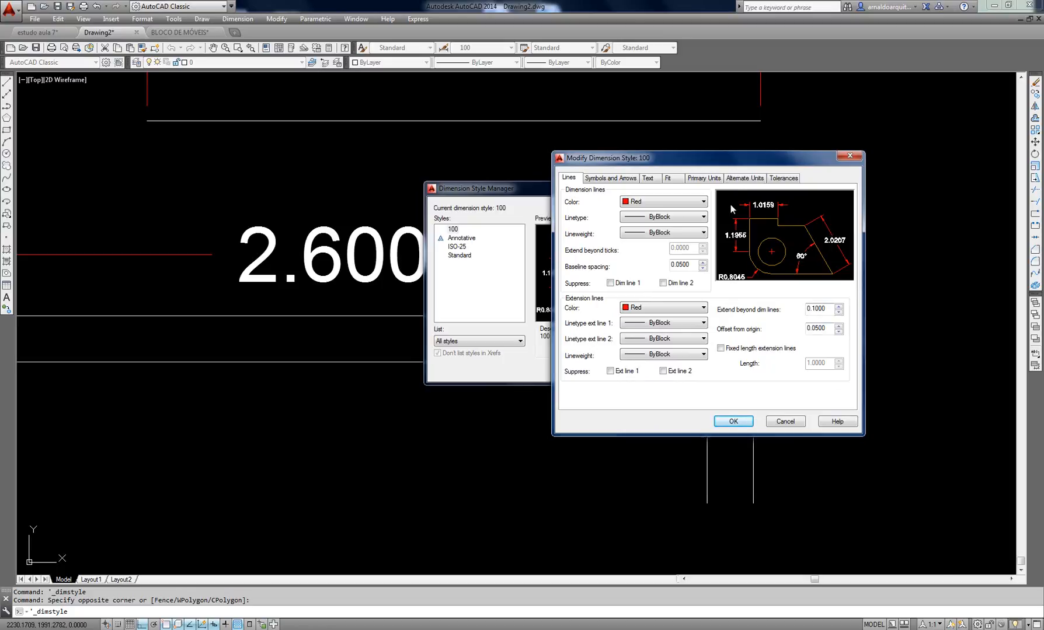
Set the first and second arrowheads of dimension style 100 to Open 30
{"action": "left_click_drag", "start_coordinate": [728, 167], "coordinate": [721, 175]}
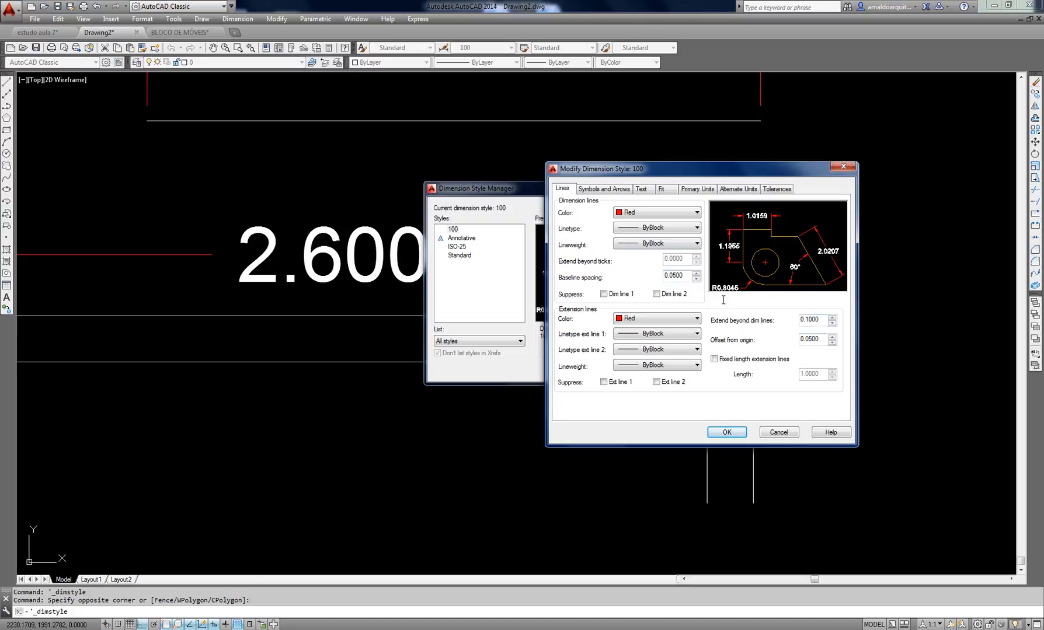
{"action": "left_click", "coordinate": [596, 190]}
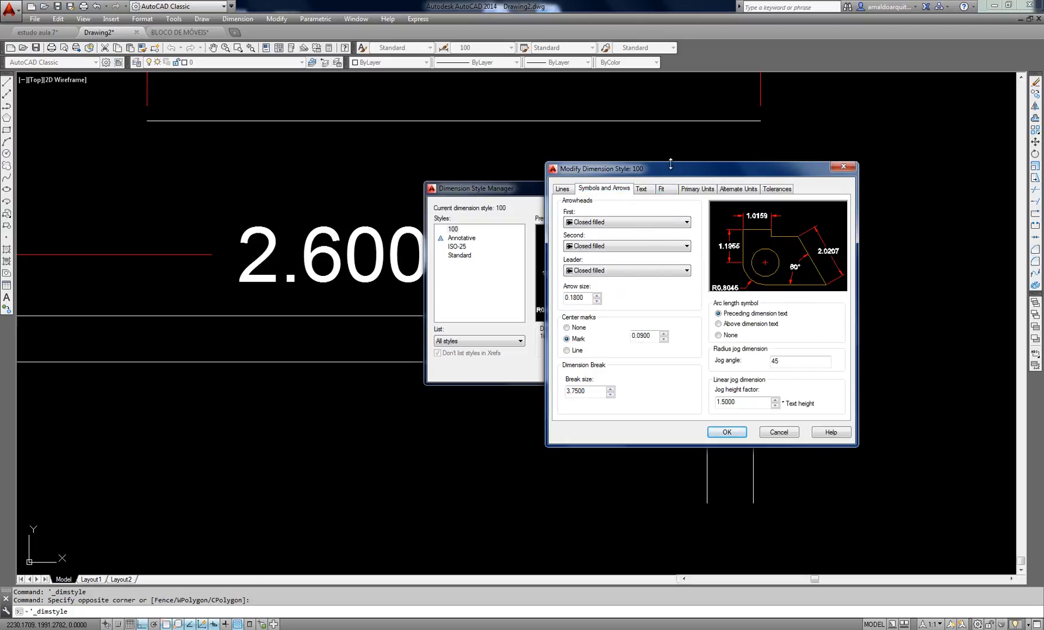
{"action": "left_click_drag", "start_coordinate": [674, 179], "coordinate": [686, 159]}
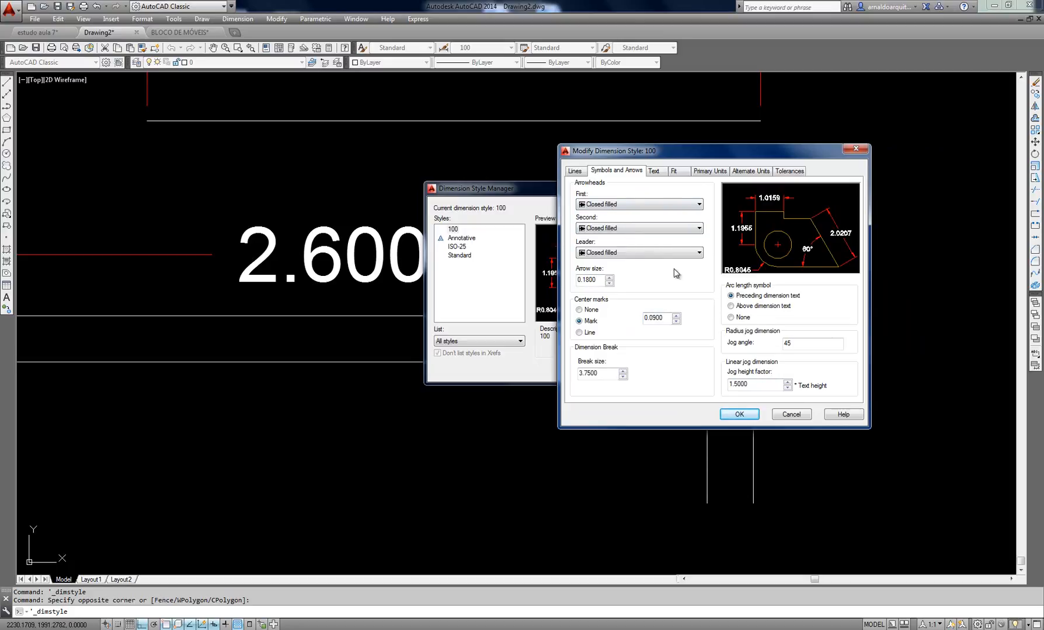
{"action": "left_click_drag", "start_coordinate": [735, 155], "coordinate": [759, 193]}
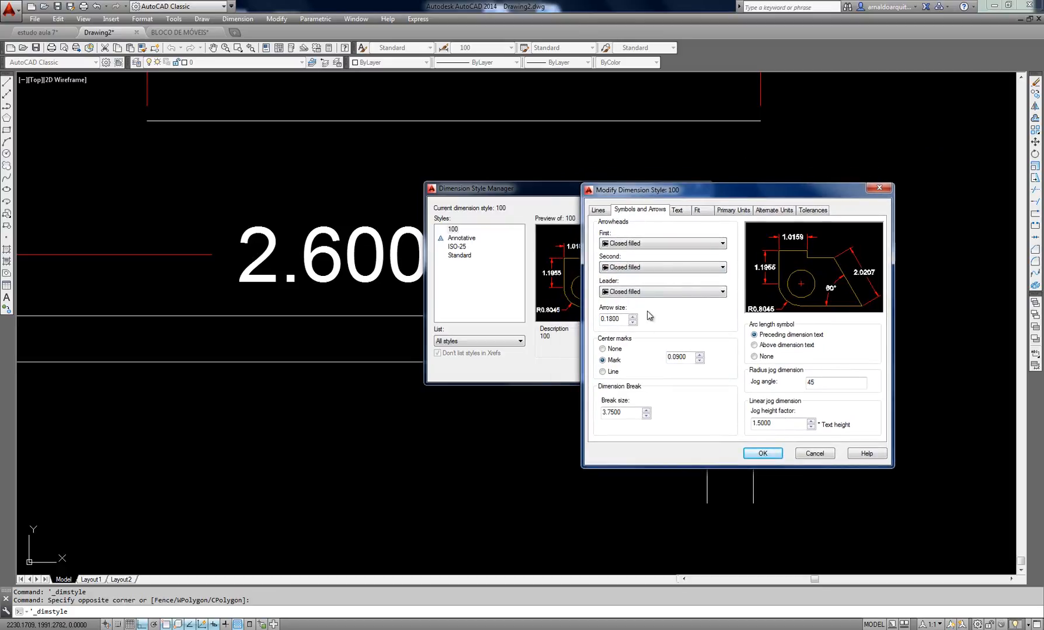
{"action": "left_click", "coordinate": [625, 244]}
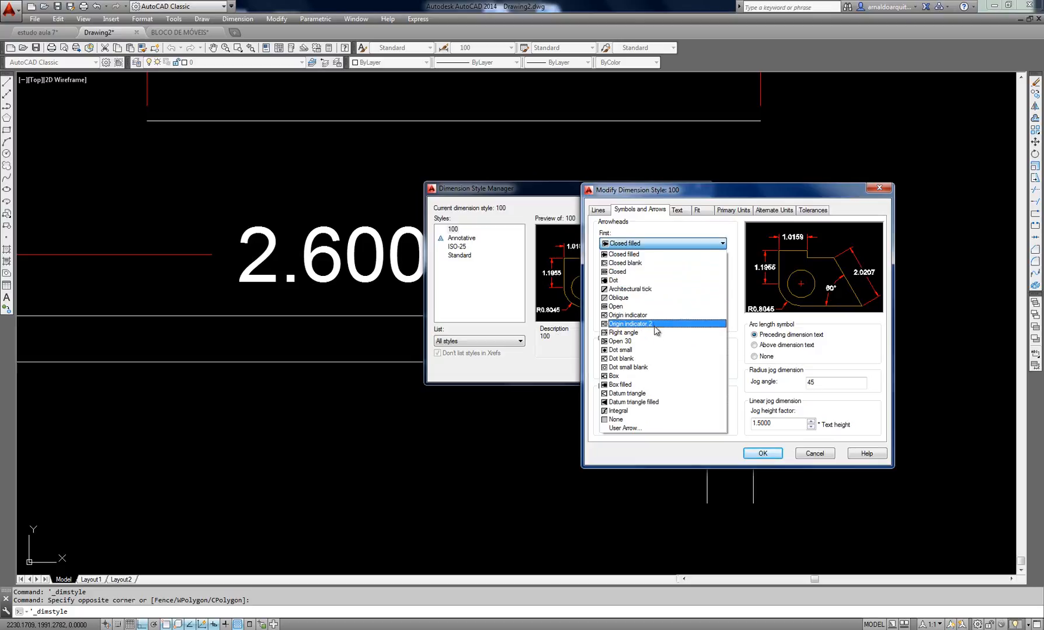
{"action": "left_click", "coordinate": [631, 344]}
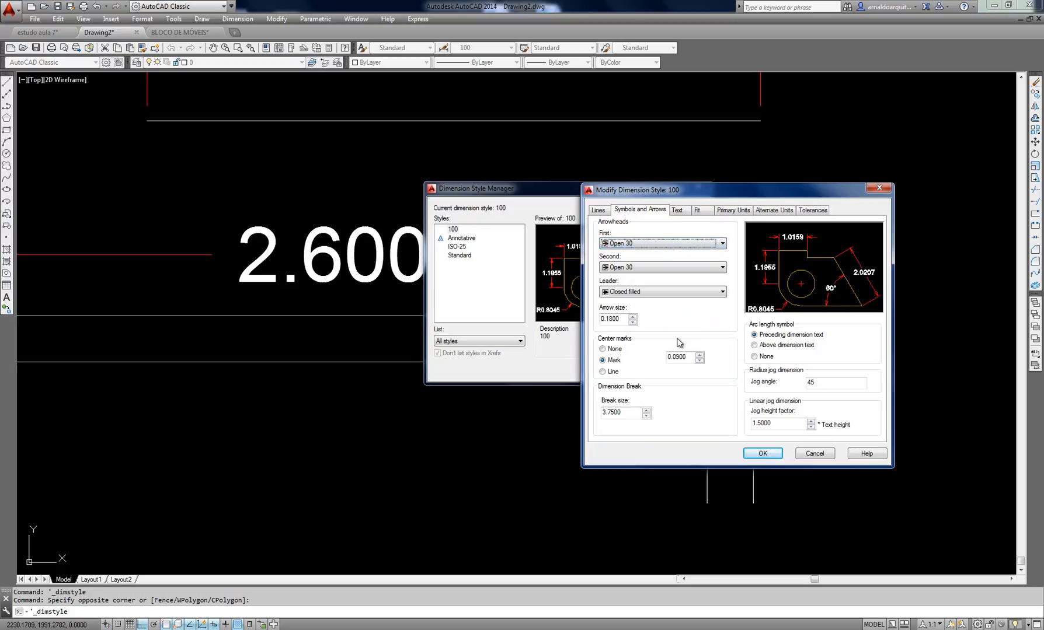
Try Dot arrowheads in dimension style 100's preview, and return both arrowheads to Open 30
{"action": "left_click", "coordinate": [622, 245]}
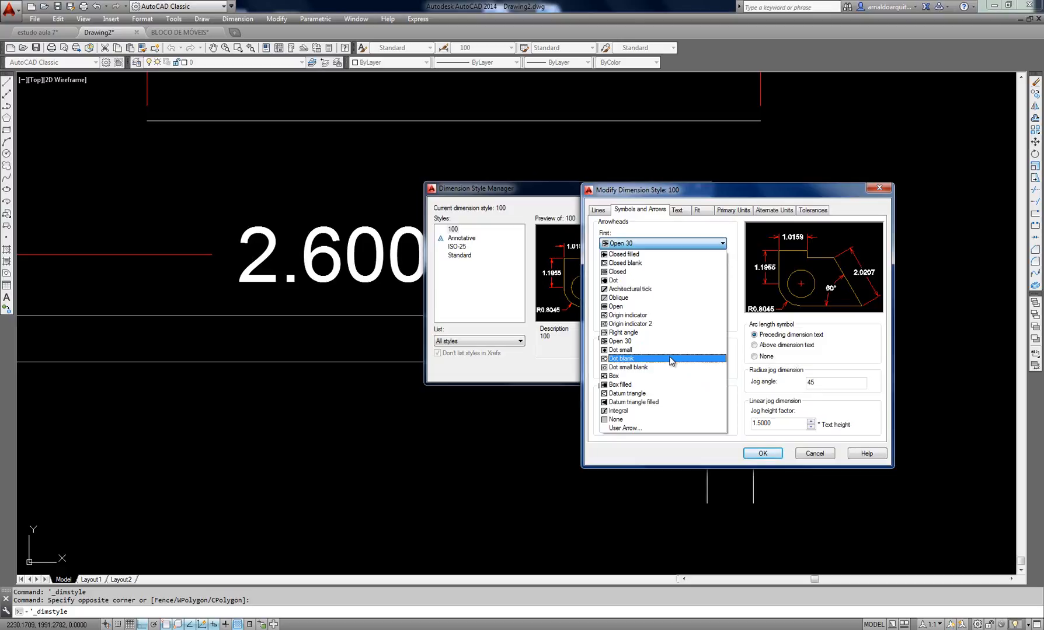
{"action": "left_click", "coordinate": [615, 281]}
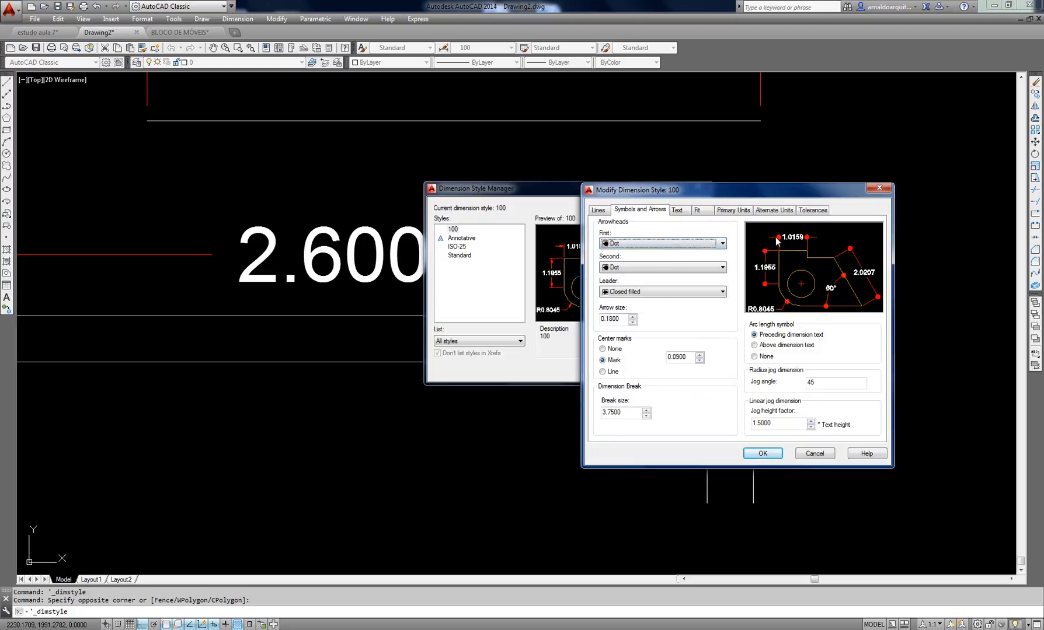
{"action": "left_click", "coordinate": [628, 244]}
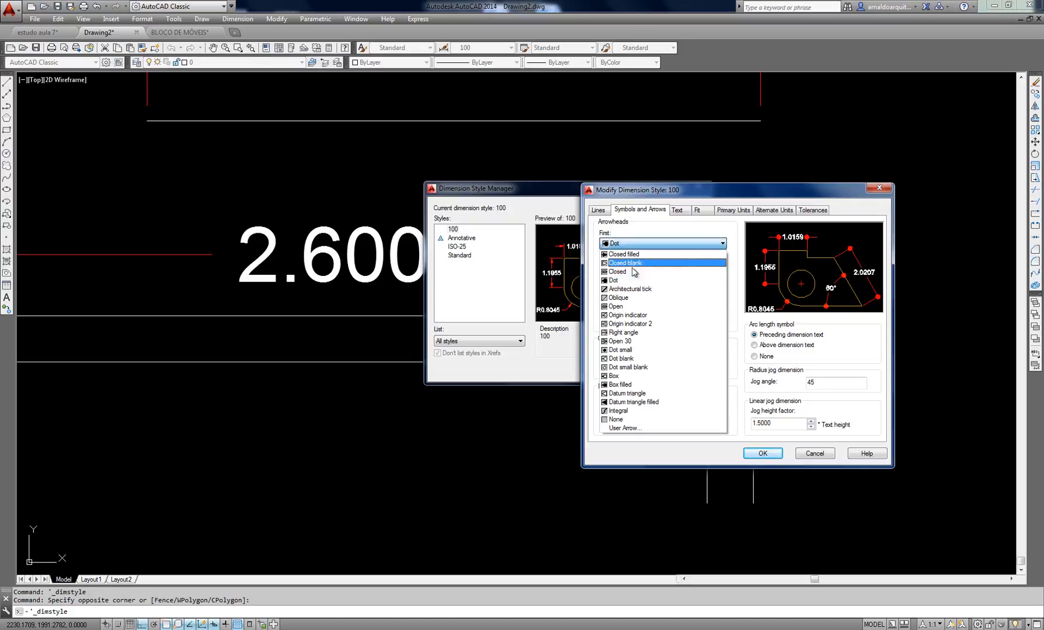
{"action": "left_click", "coordinate": [628, 344]}
{"action": "left_click_drag", "start_coordinate": [738, 190], "coordinate": [709, 182]}
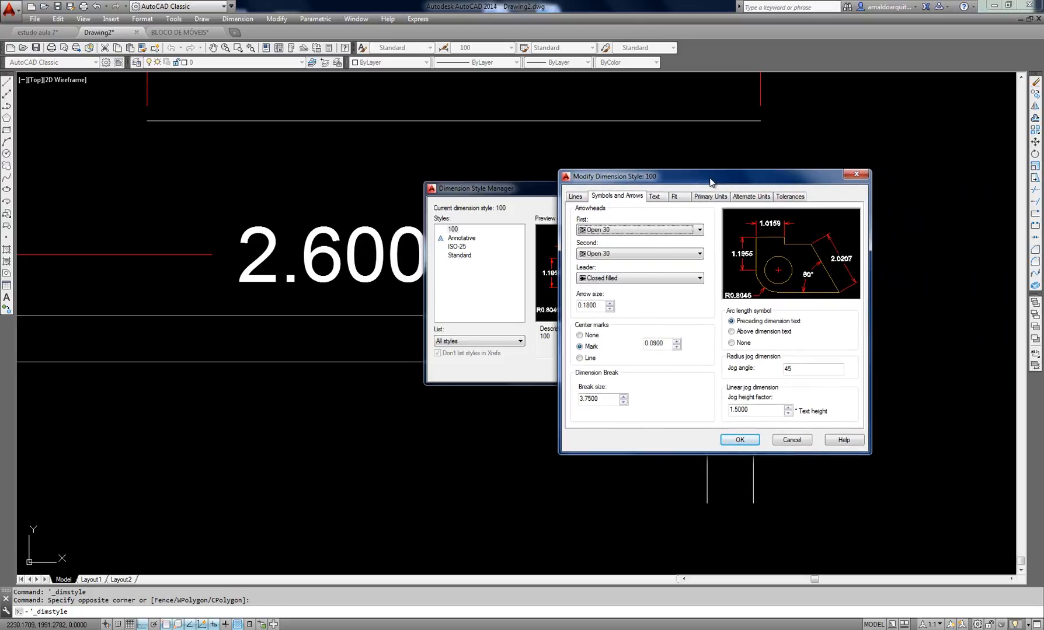
Compare Dot and Closed filled arrowheads in the style preview, and set the first and second arrowheads back to Open 30
{"action": "left_click", "coordinate": [619, 230]}
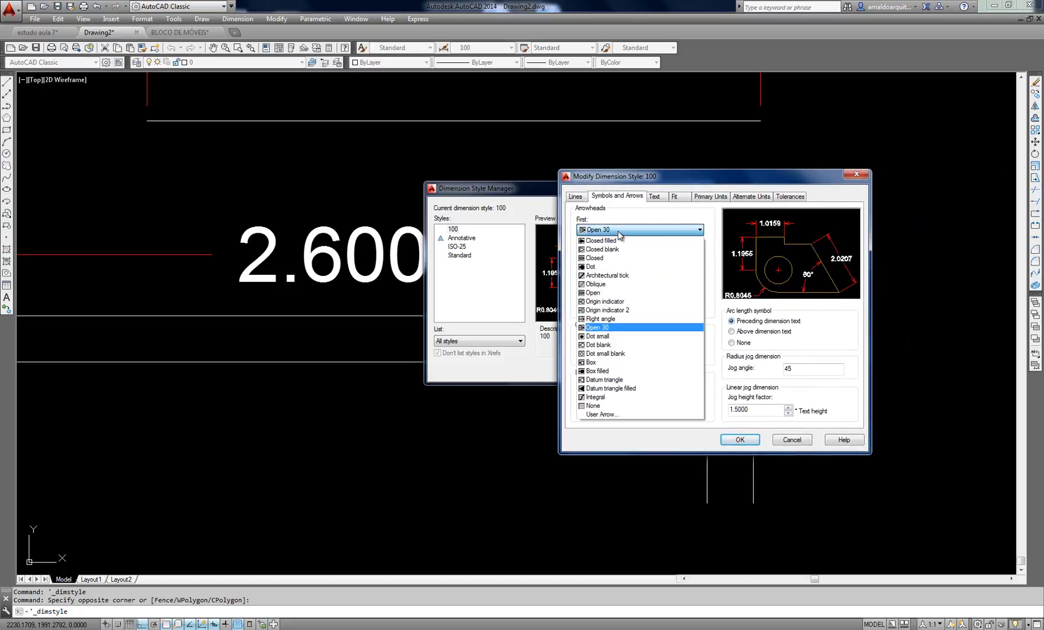
{"action": "left_click", "coordinate": [595, 268]}
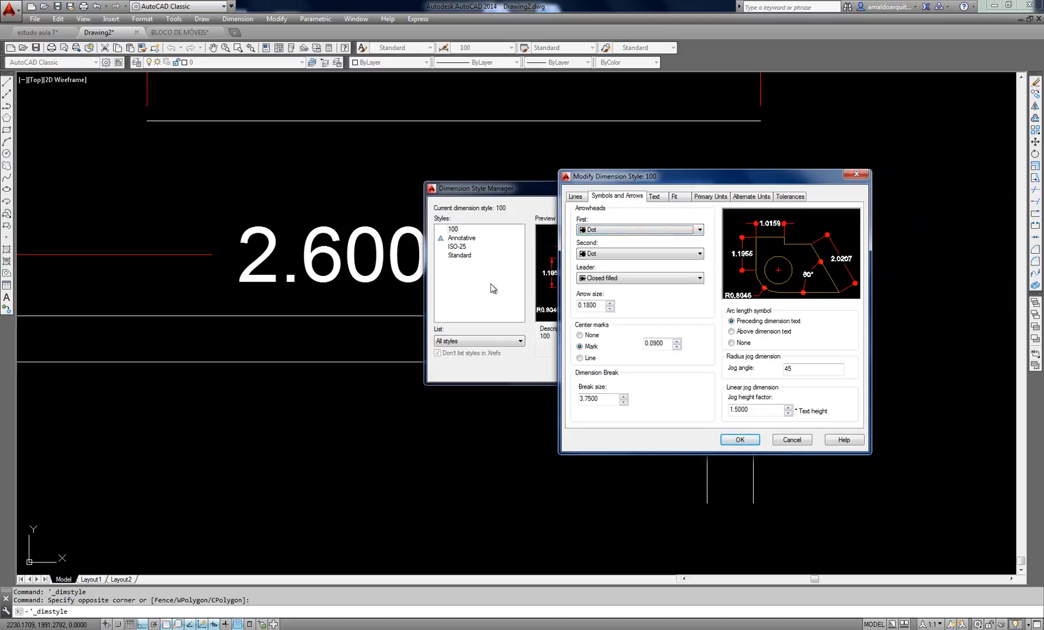
{"action": "left_click", "coordinate": [624, 230]}
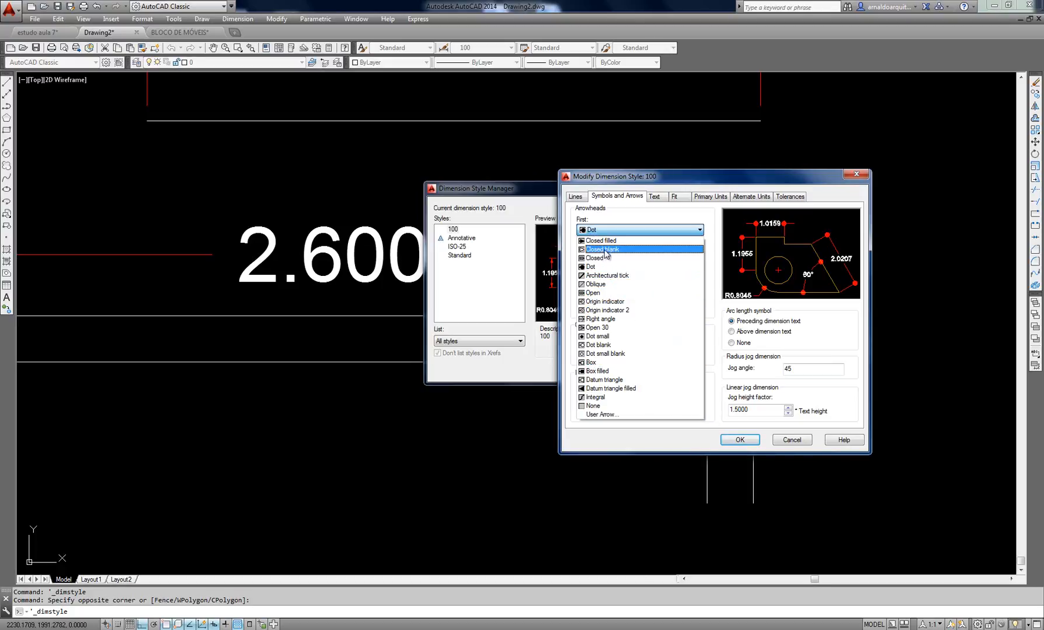
{"action": "left_click", "coordinate": [606, 241]}
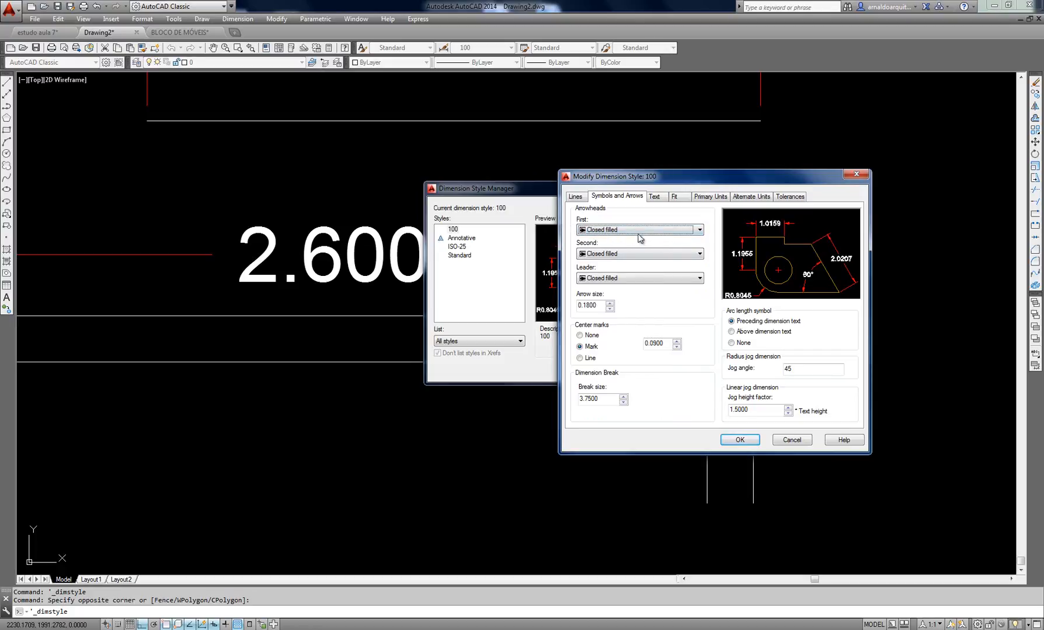
{"action": "left_click", "coordinate": [617, 230]}
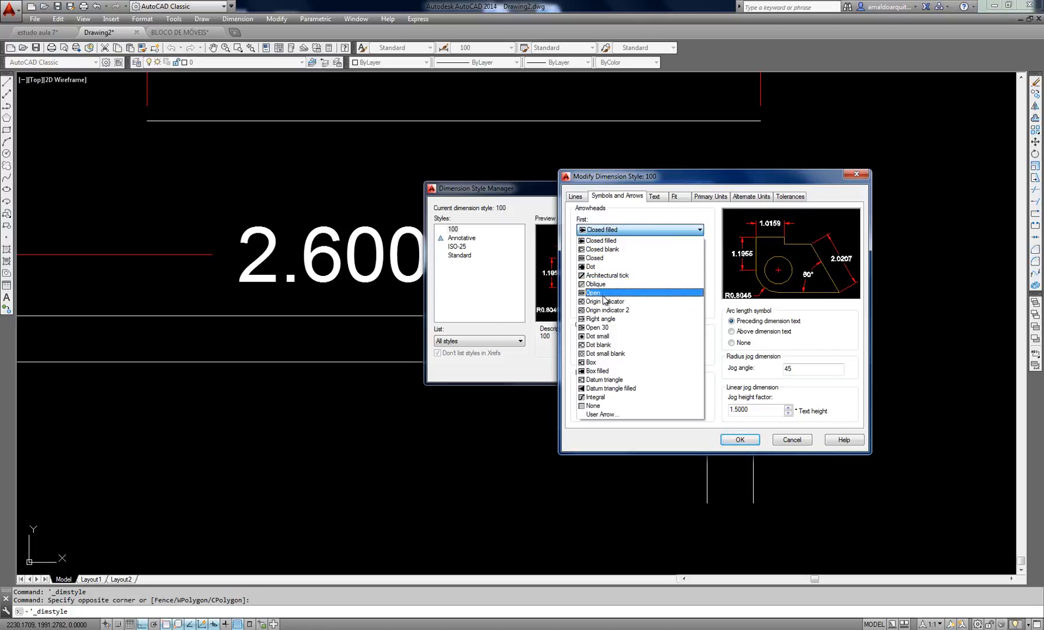
{"action": "left_click", "coordinate": [606, 328]}
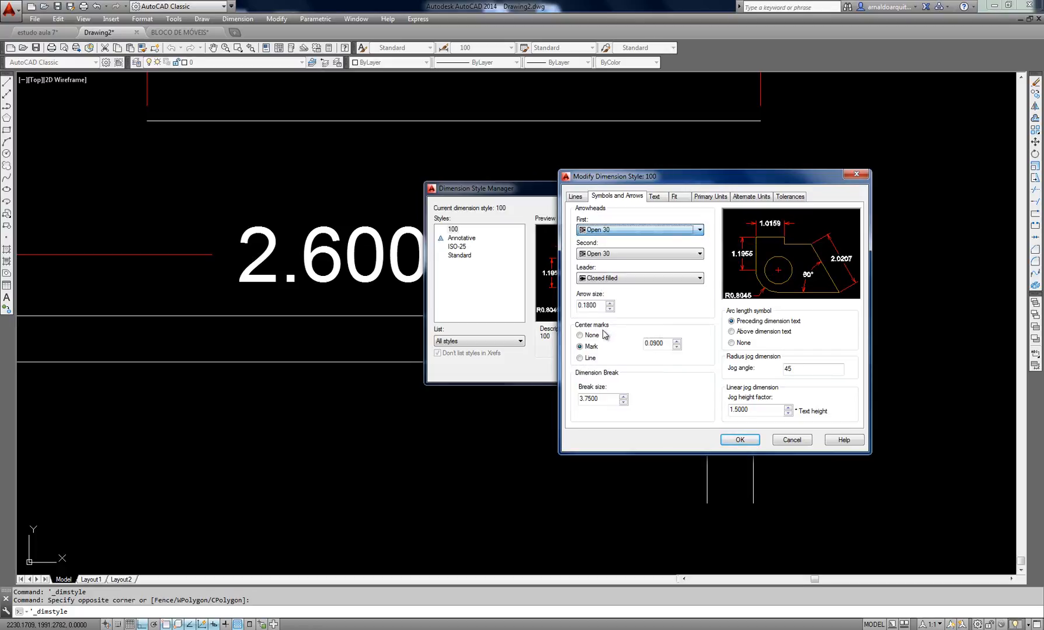
Set the arrow size of dimension style 100 to 0.08
{"action": "left_click_drag", "start_coordinate": [645, 182], "coordinate": [591, 179]}
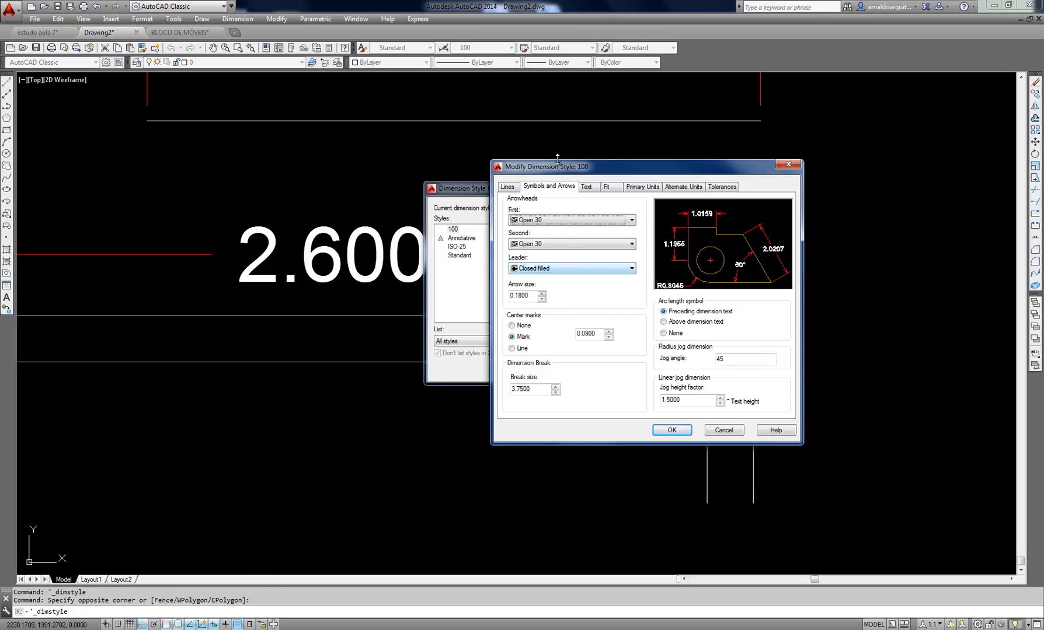
{"action": "left_click_drag", "start_coordinate": [589, 170], "coordinate": [597, 152]}
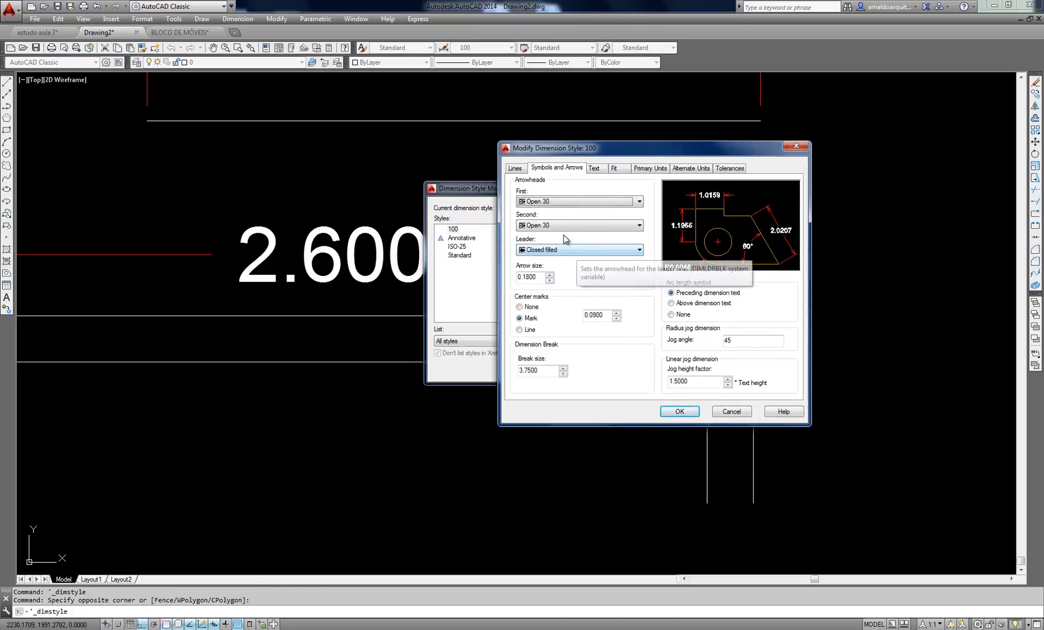
{"action": "double_click", "coordinate": [538, 277]}
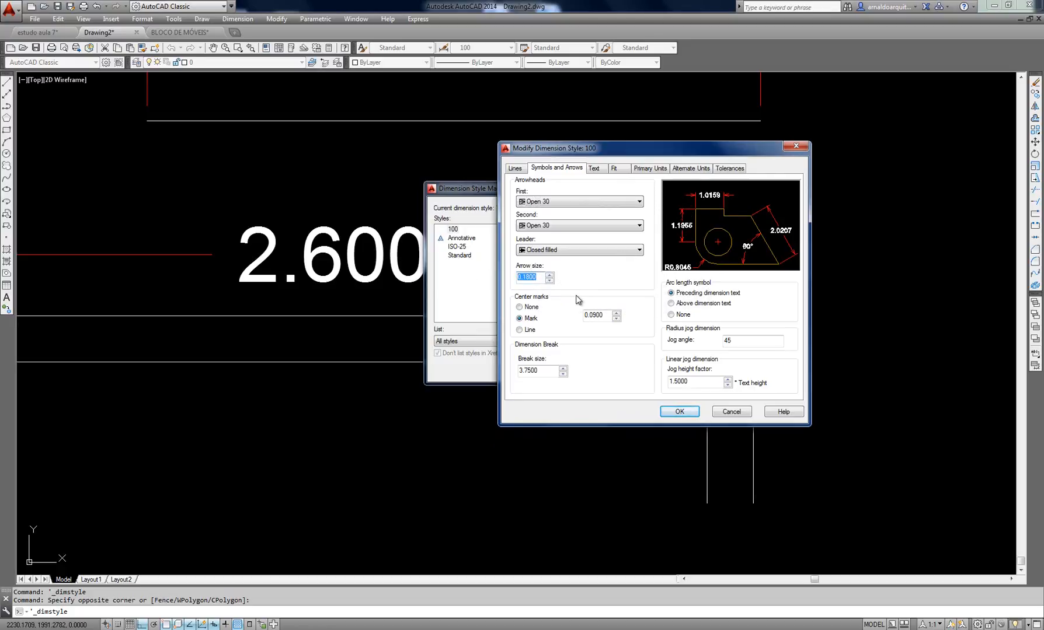
{"action": "key", "text": "BackSpace"}
{"action": "left_click_drag", "start_coordinate": [617, 148], "coordinate": [571, 142]}
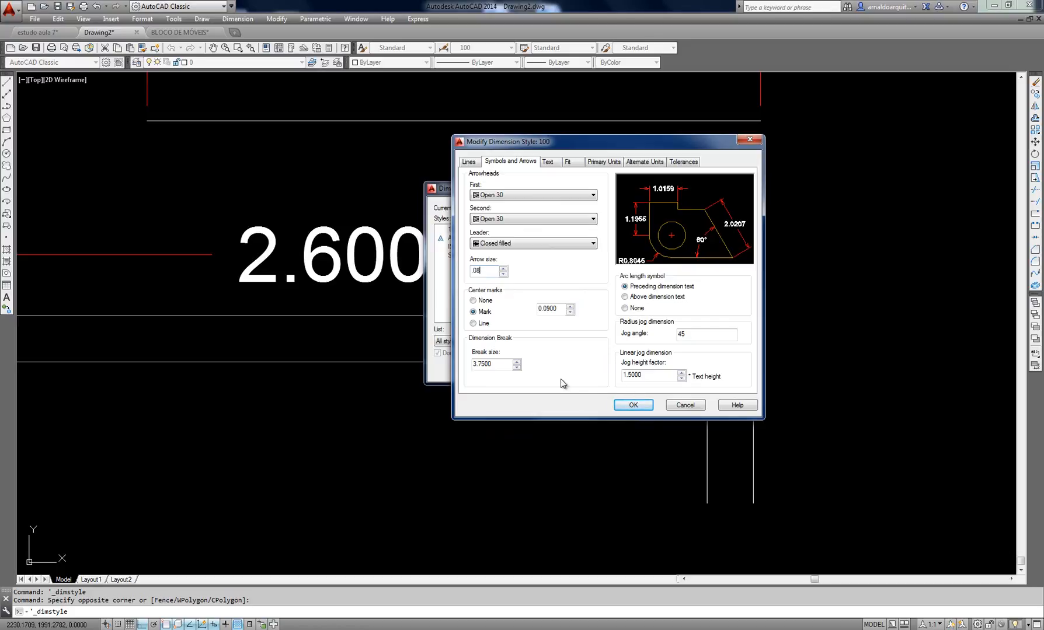
{"action": "left_click", "coordinate": [500, 199]}
{"action": "left_click", "coordinate": [501, 204]}
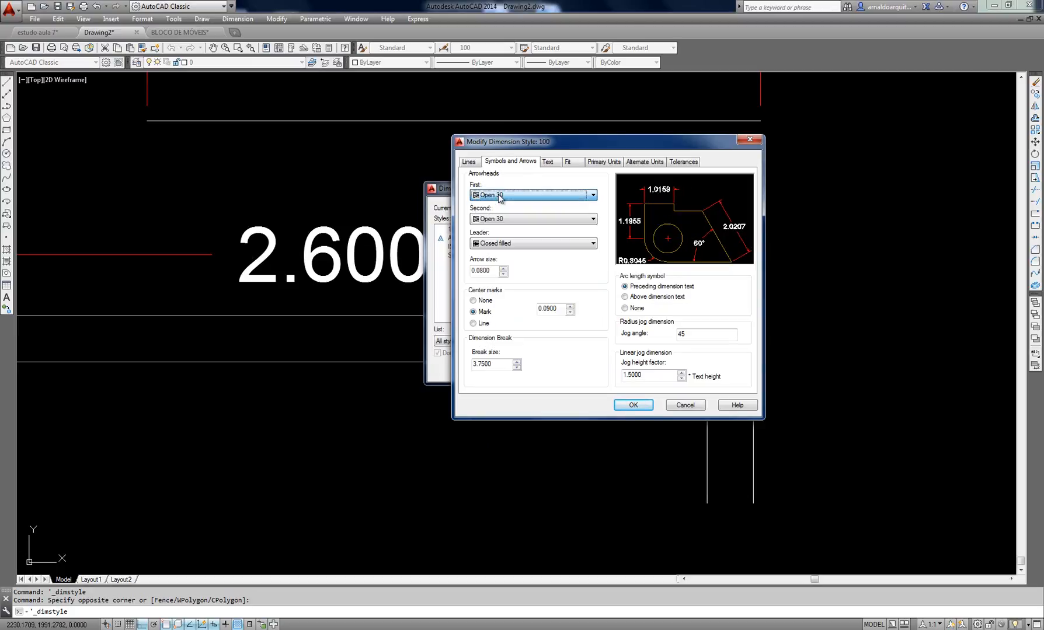
{"action": "left_click", "coordinate": [489, 271]}
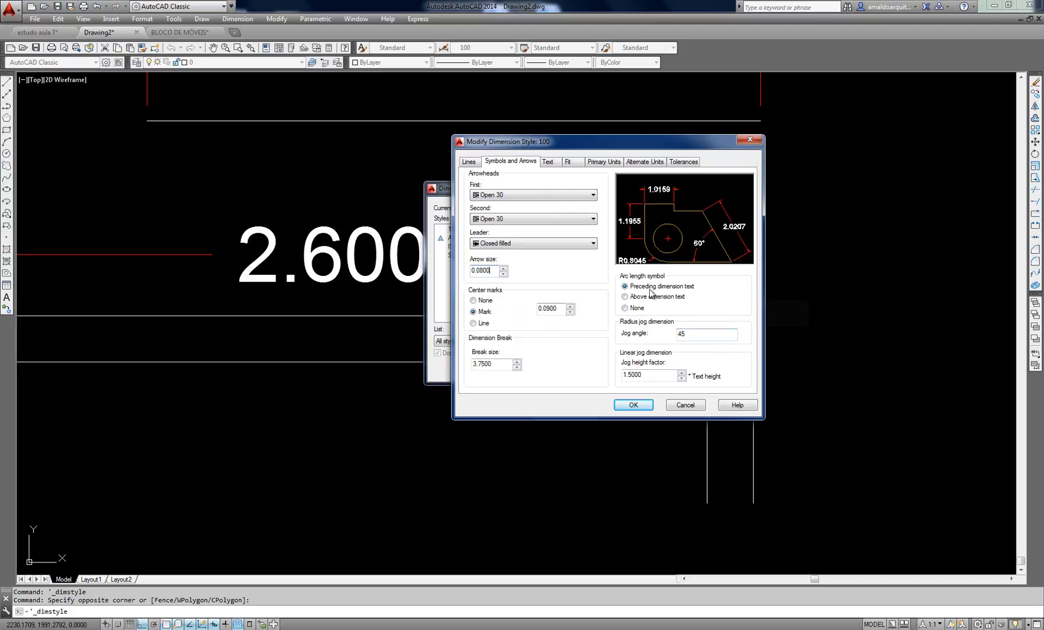
Set the dimension text height of style 100 to 0.15
{"action": "left_click", "coordinate": [548, 164]}
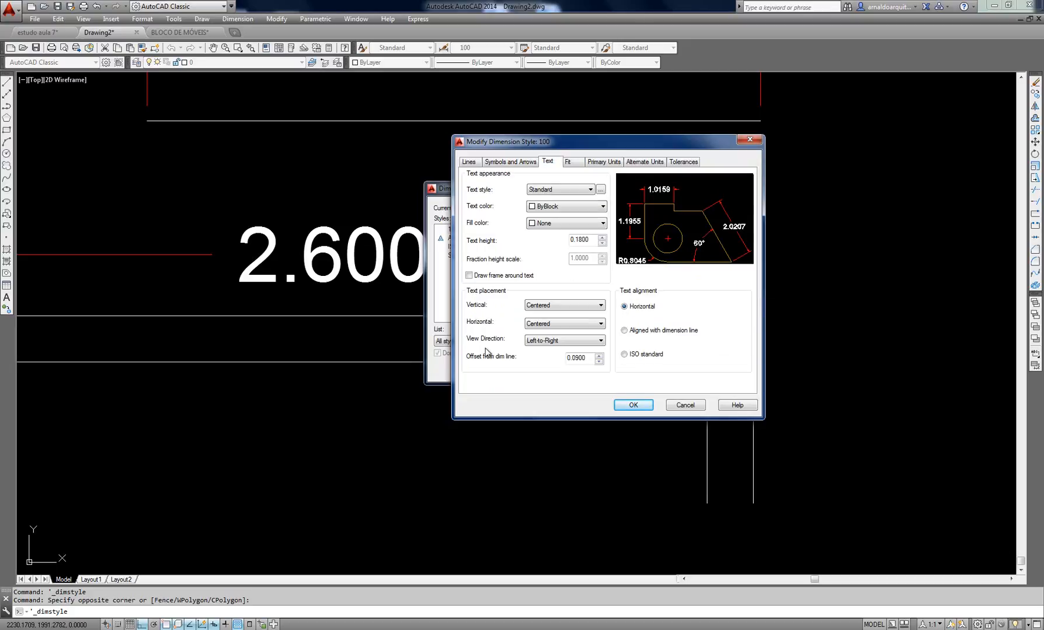
{"action": "left_click_drag", "start_coordinate": [563, 146], "coordinate": [535, 177]}
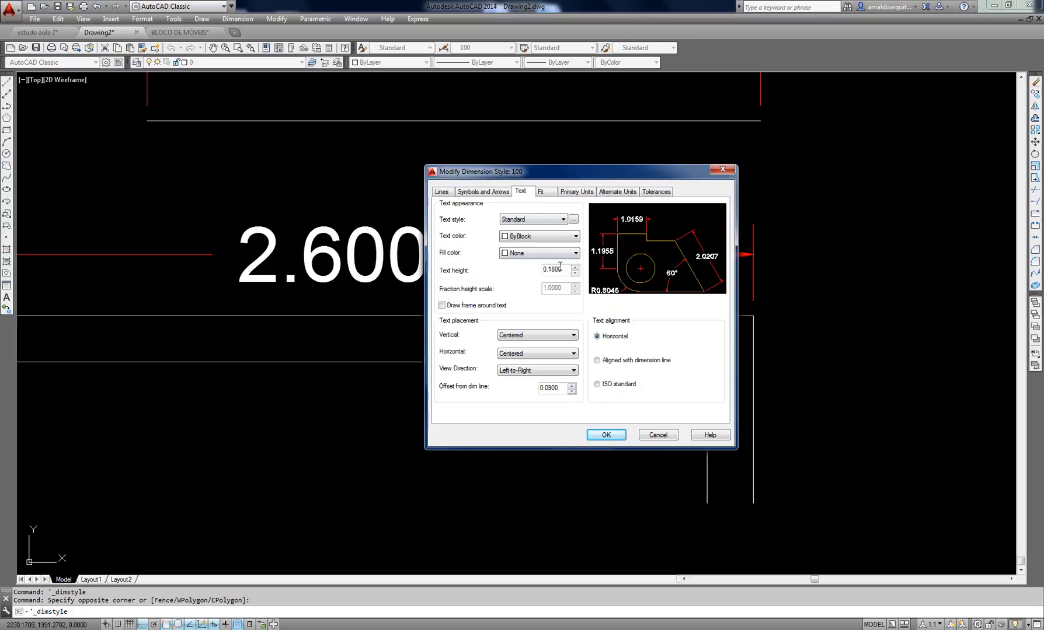
{"action": "left_click_drag", "start_coordinate": [561, 269], "coordinate": [545, 269]}
{"action": "key", "text": "BackSpace"}
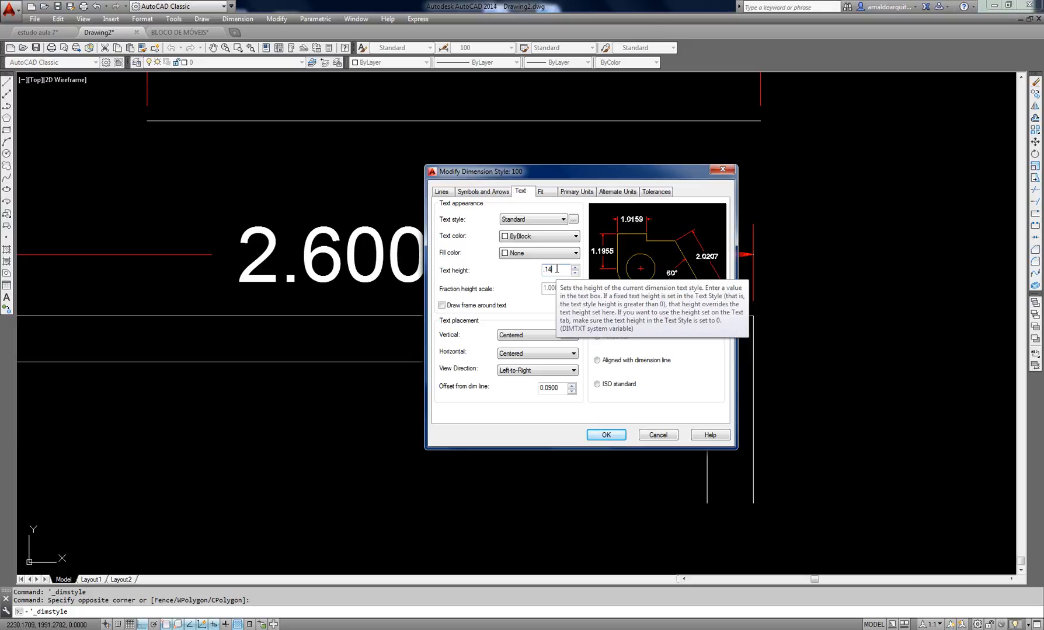
{"action": "key", "text": "BackSpace"}
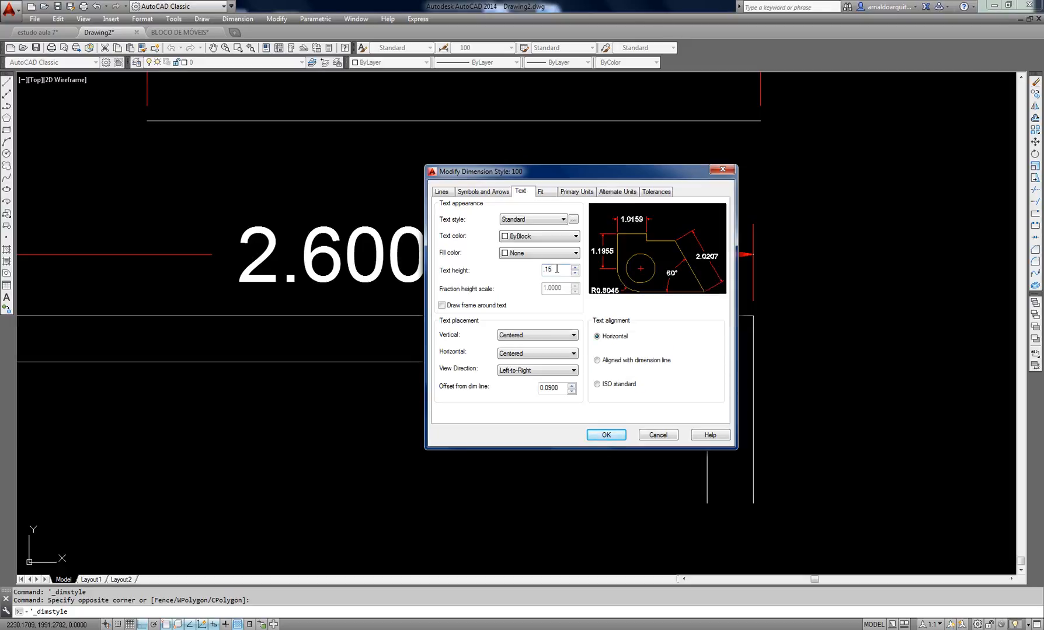
{"action": "type", "text": "5"}
{"action": "left_click_drag", "start_coordinate": [503, 179], "coordinate": [478, 197]}
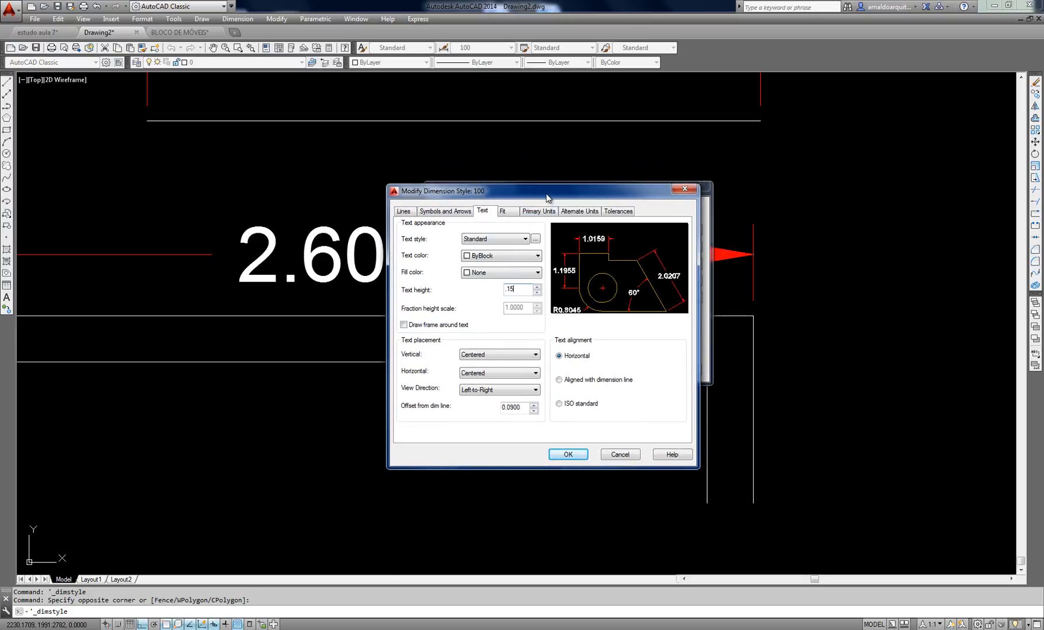
{"action": "left_click_drag", "start_coordinate": [546, 194], "coordinate": [558, 192]}
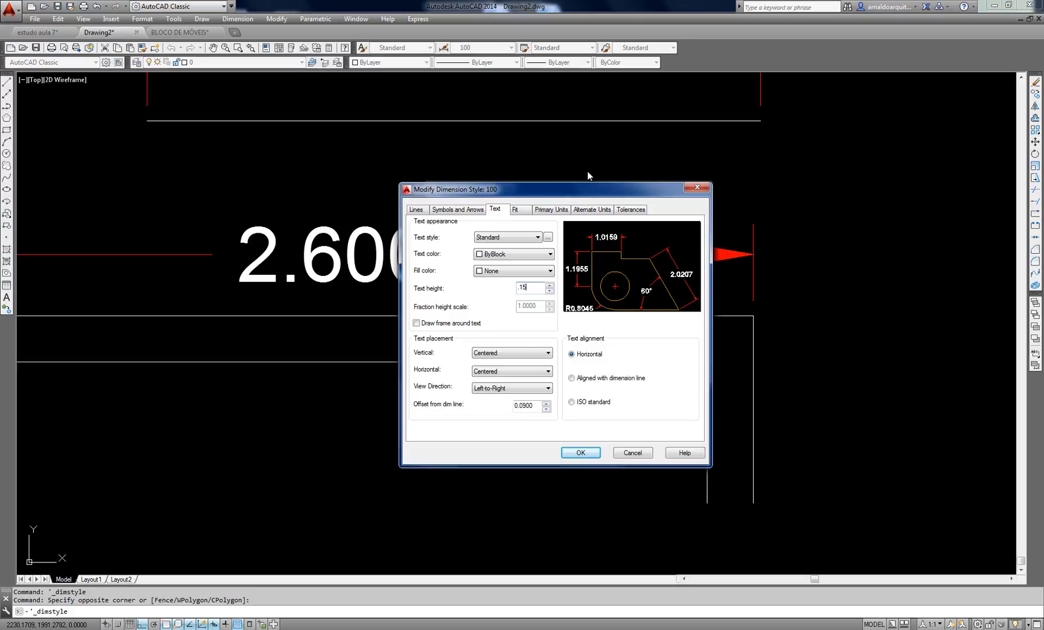
{"action": "left_click_drag", "start_coordinate": [572, 196], "coordinate": [569, 182]}
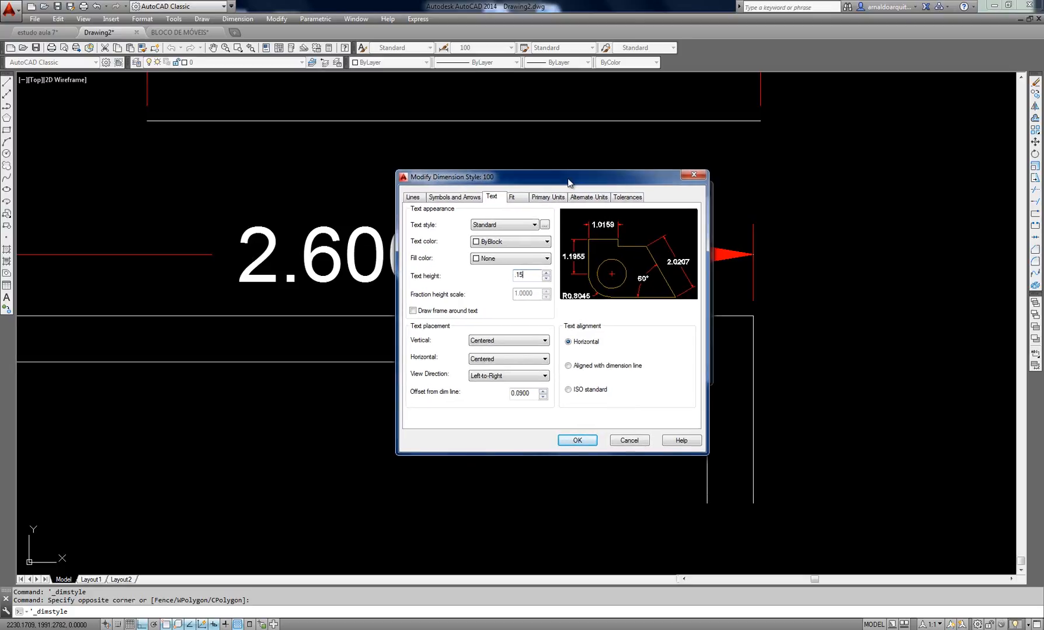
Check which text styles are available for the dimension text, and briefly view the Text Style settings without changing them
{"action": "left_click", "coordinate": [533, 224]}
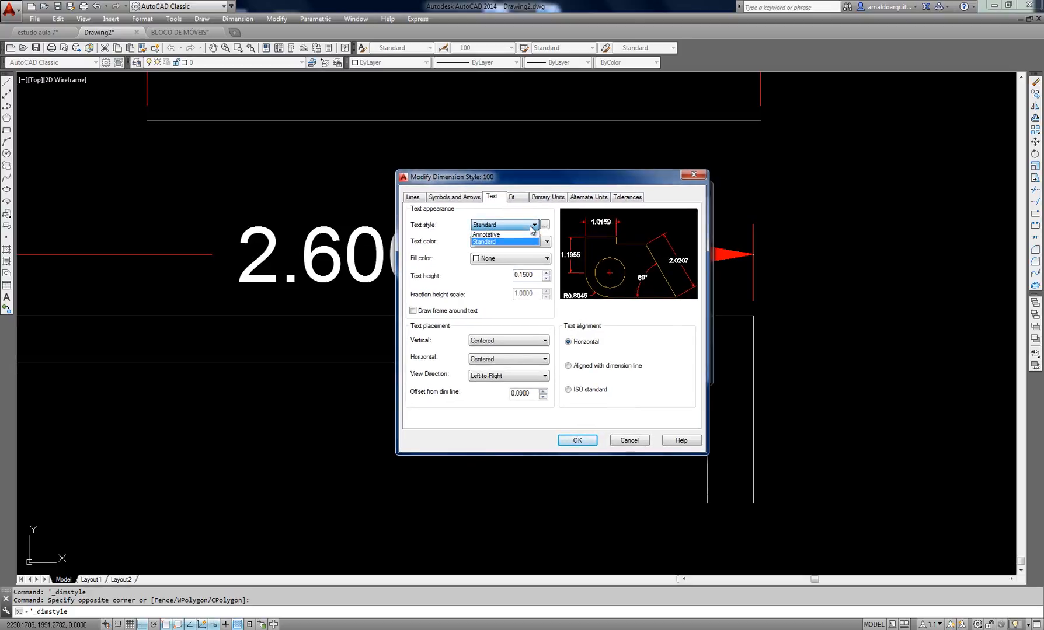
{"action": "left_click", "coordinate": [534, 225]}
{"action": "left_click", "coordinate": [543, 224]}
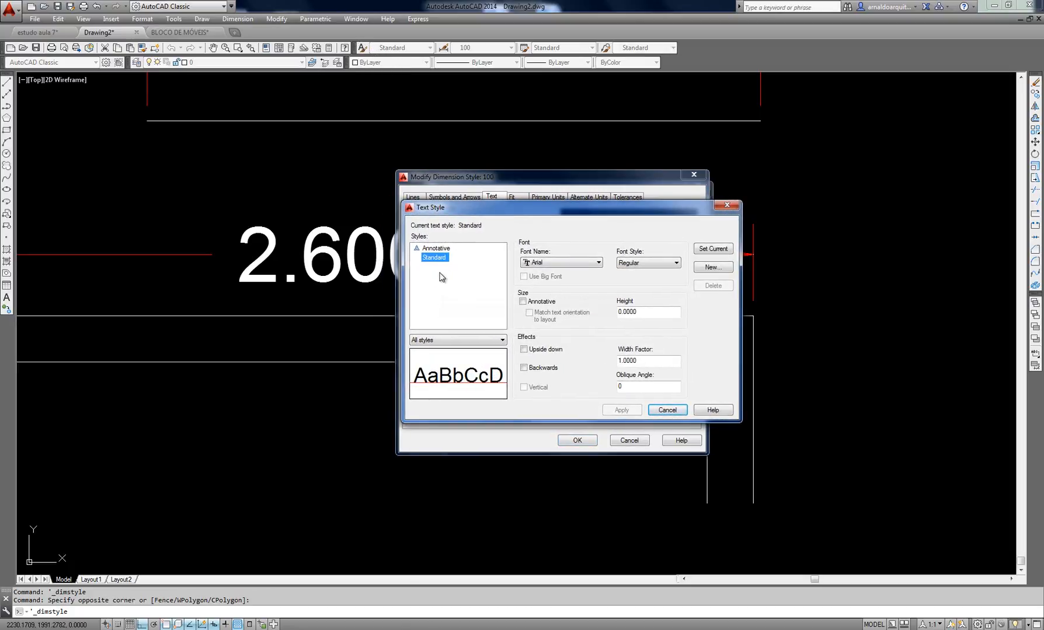
{"action": "left_click", "coordinate": [727, 205]}
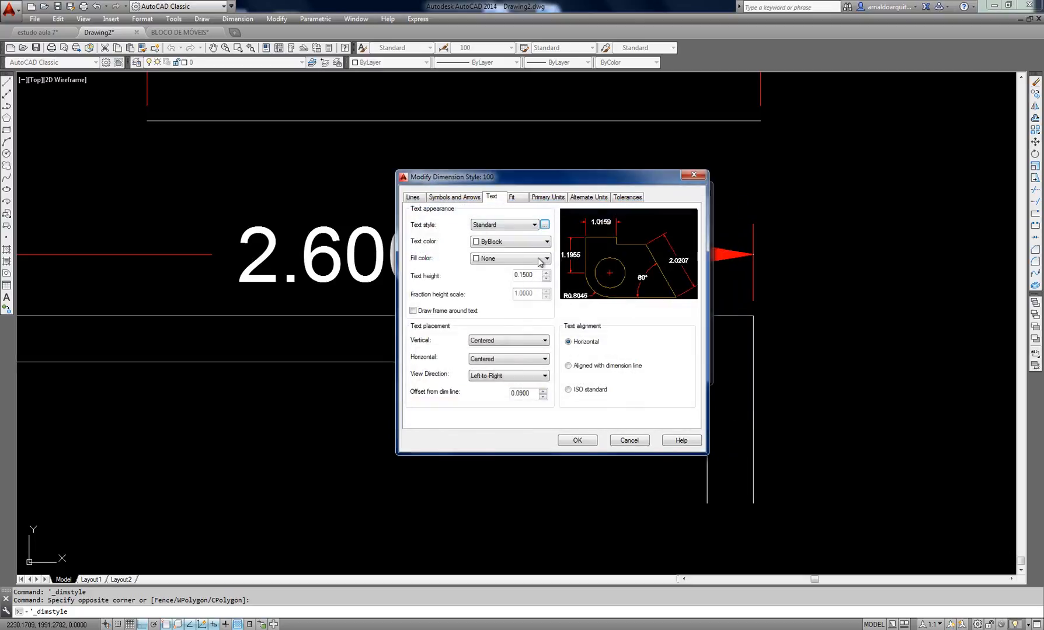
Examine the font, size and effects settings of the Annotative and Standard text styles, and close the Text Style settings unchanged
{"action": "left_click", "coordinate": [544, 225]}
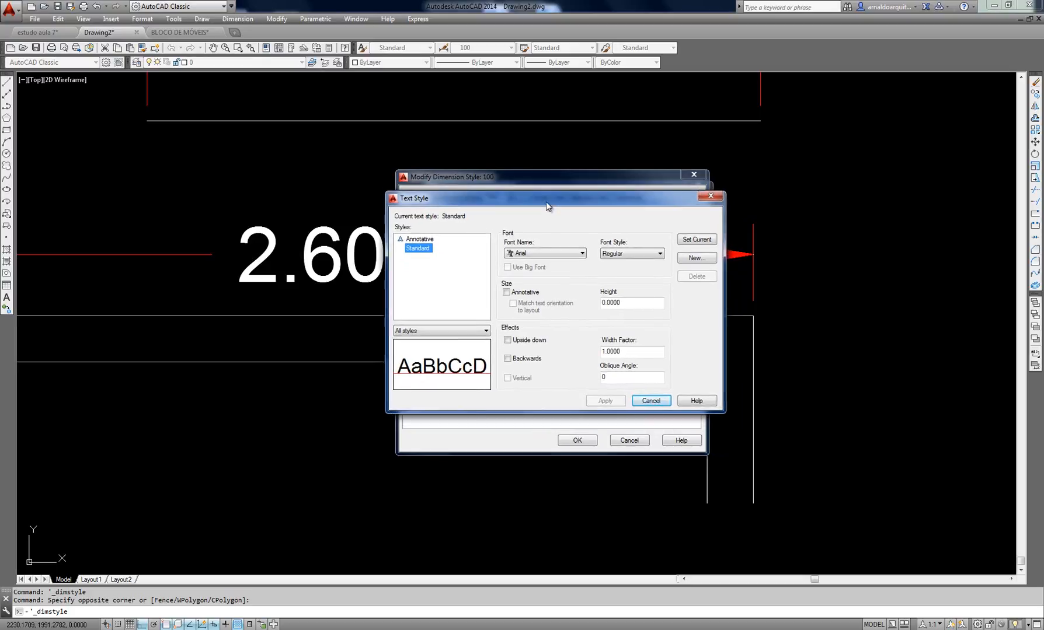
{"action": "left_click_drag", "start_coordinate": [545, 201], "coordinate": [547, 178]}
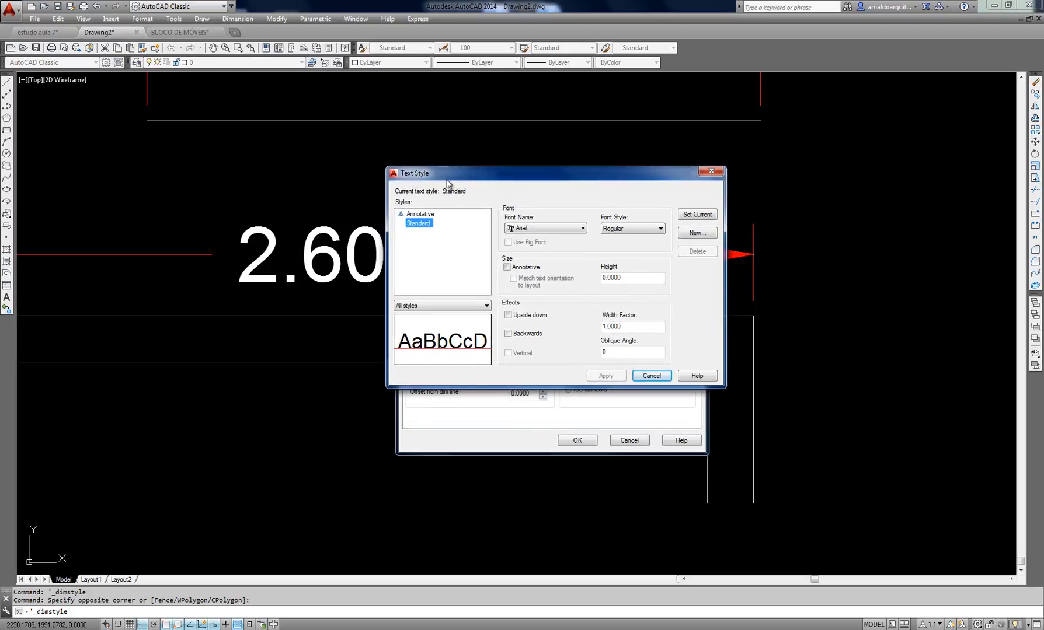
{"action": "left_click", "coordinate": [363, 51]}
{"action": "left_click", "coordinate": [363, 49]}
{"action": "left_click", "coordinate": [456, 233]}
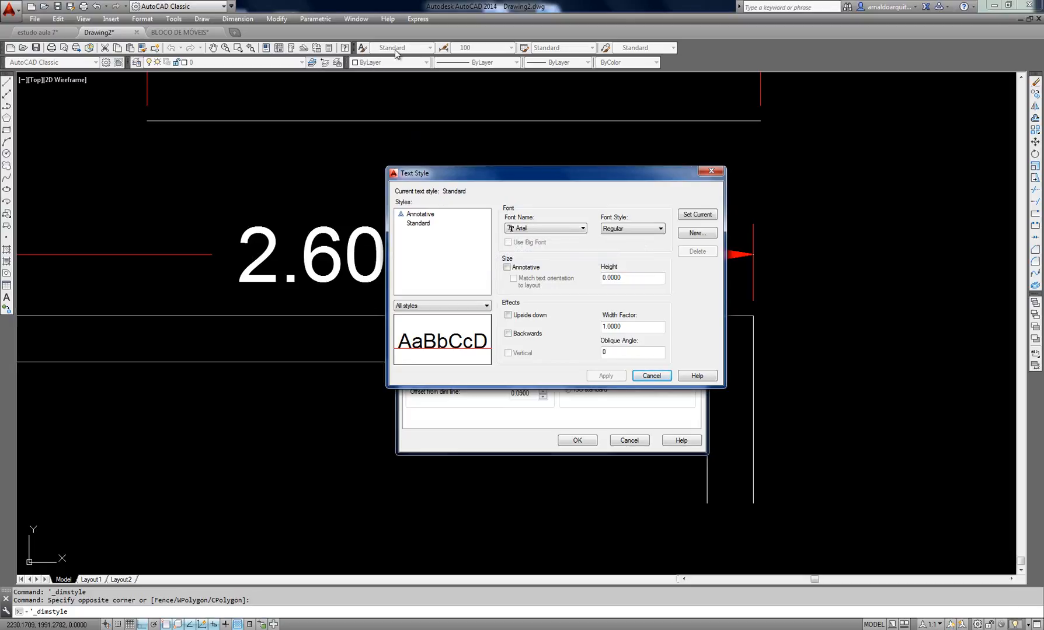
{"action": "left_click", "coordinate": [416, 226]}
{"action": "left_click", "coordinate": [420, 214]}
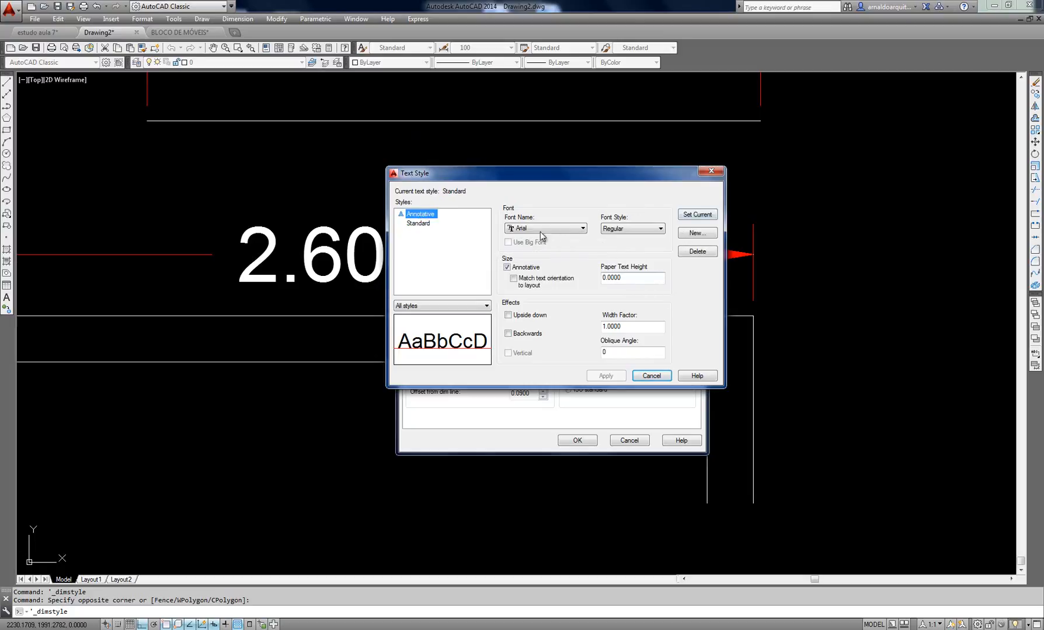
{"action": "left_click", "coordinate": [420, 225]}
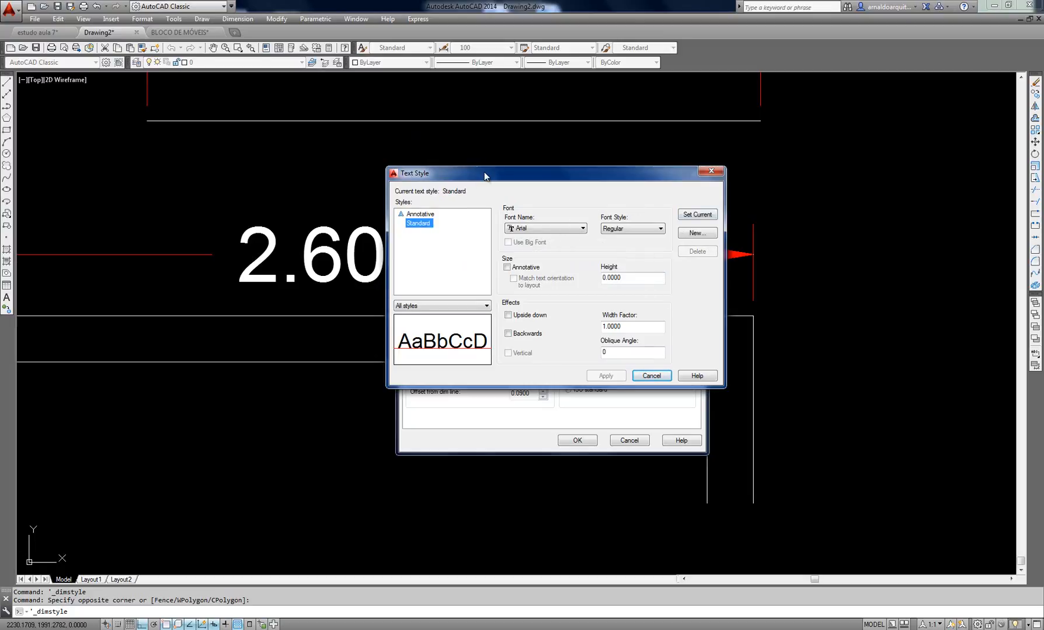
{"action": "left_click_drag", "start_coordinate": [485, 175], "coordinate": [496, 183]}
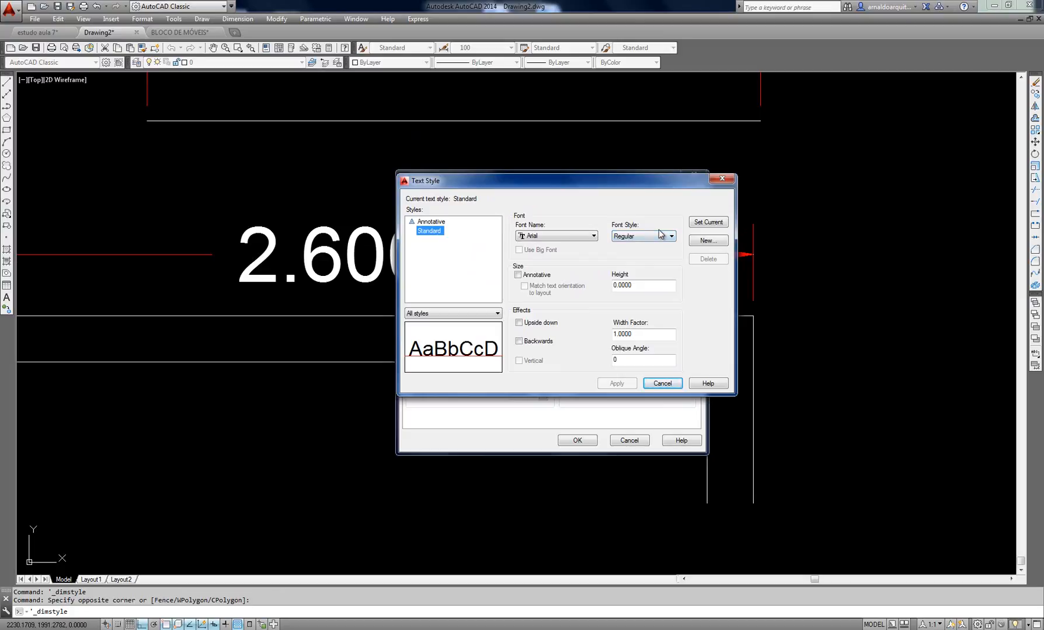
{"action": "left_click_drag", "start_coordinate": [634, 185], "coordinate": [609, 184]}
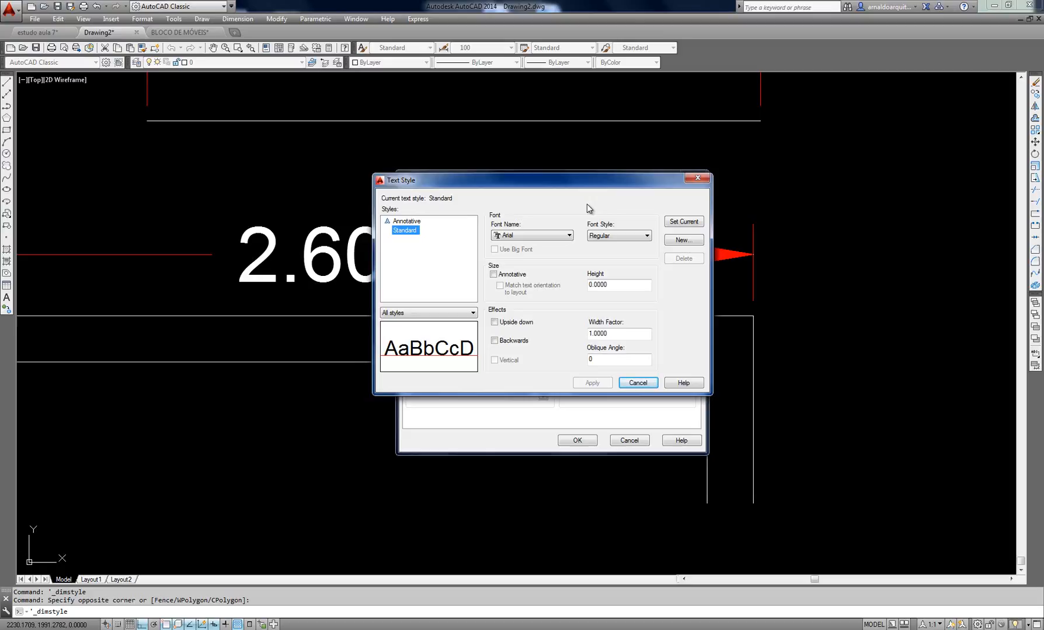
{"action": "left_click", "coordinate": [685, 179]}
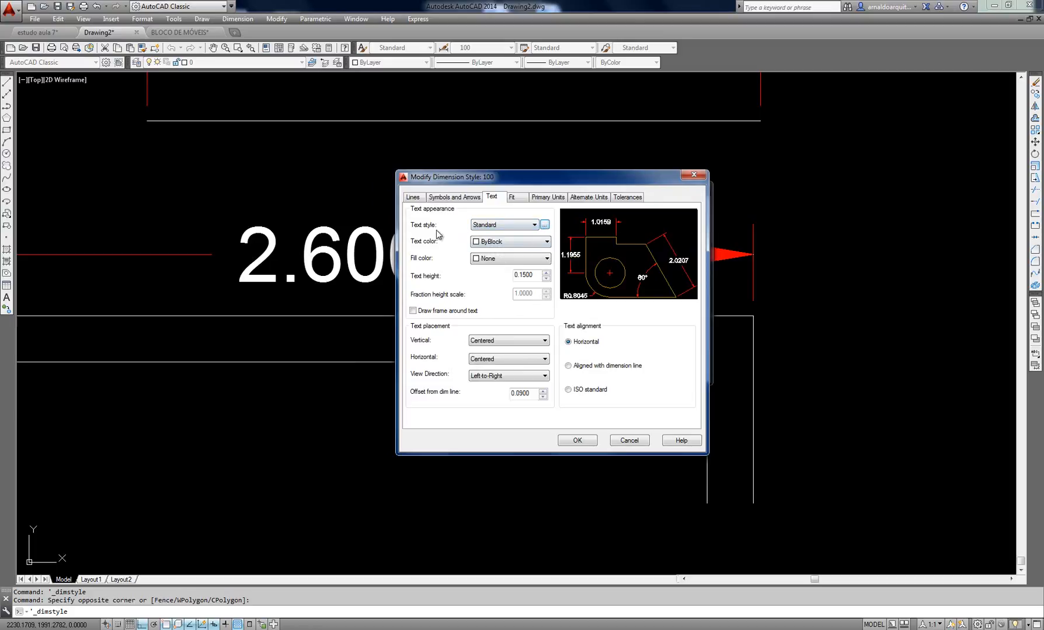
Set the dimension text color of style 100 to Yellow
{"action": "left_click", "coordinate": [530, 243]}
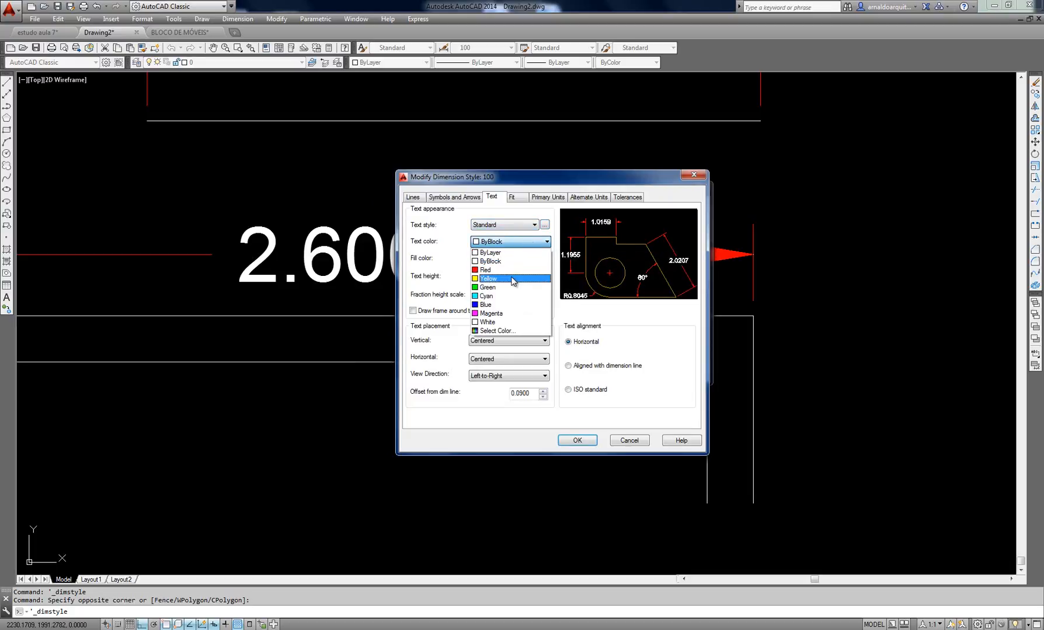
{"action": "left_click", "coordinate": [490, 275]}
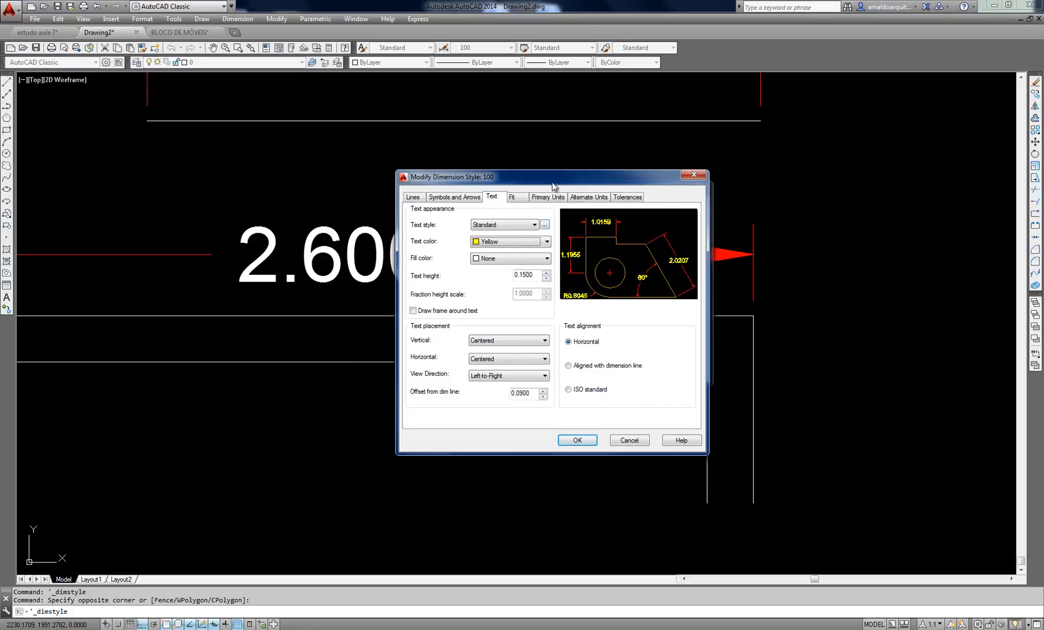
{"action": "left_click_drag", "start_coordinate": [552, 184], "coordinate": [575, 177]}
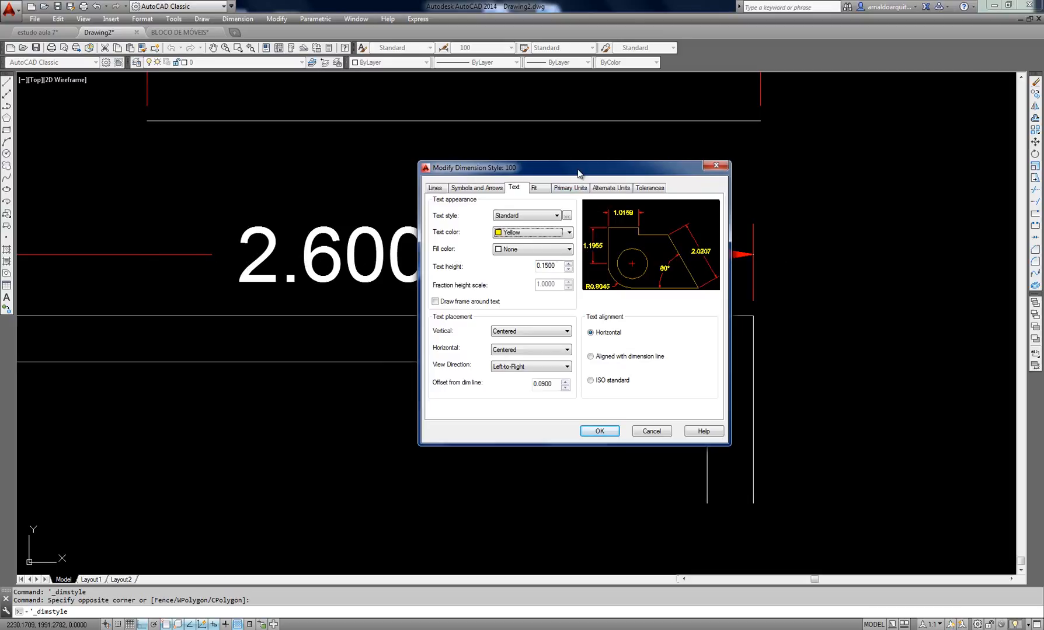
{"action": "left_click_drag", "start_coordinate": [578, 170], "coordinate": [575, 159]}
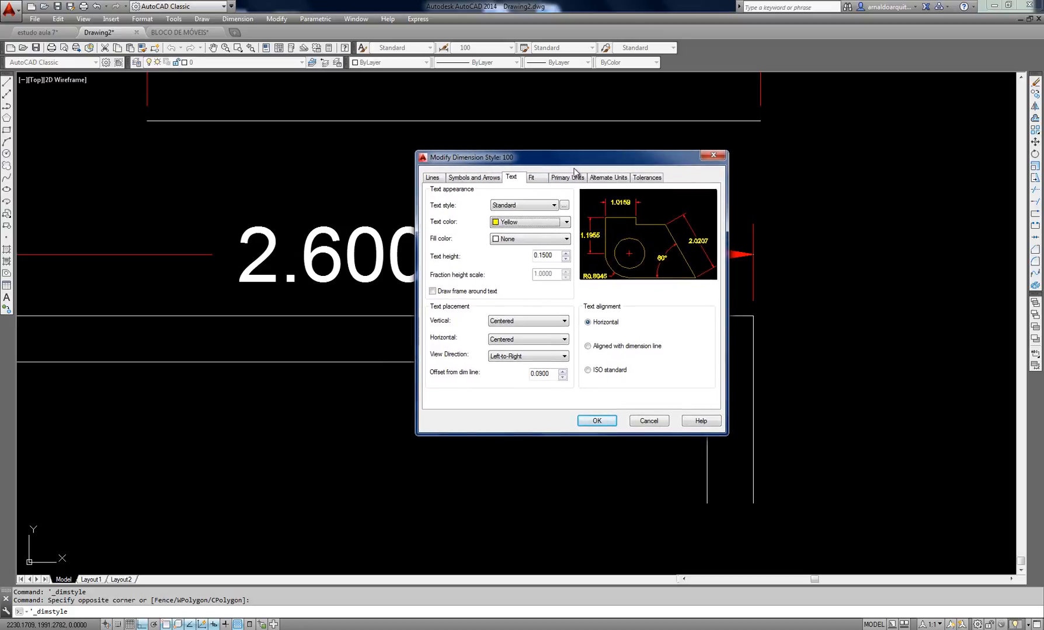
{"action": "left_click", "coordinate": [558, 258]}
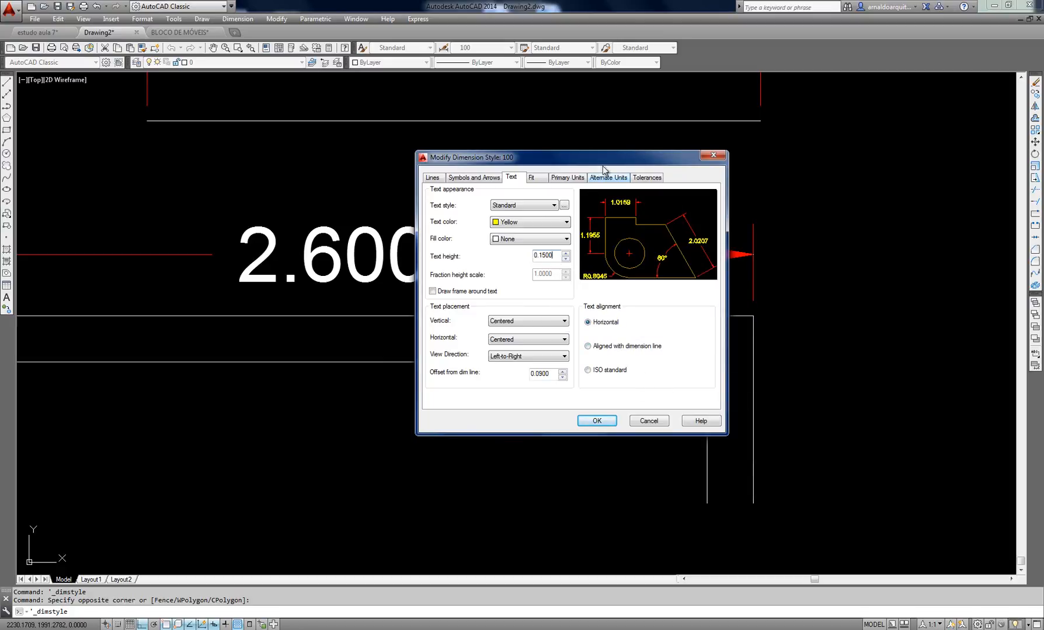
{"action": "left_click_drag", "start_coordinate": [600, 161], "coordinate": [603, 148]}
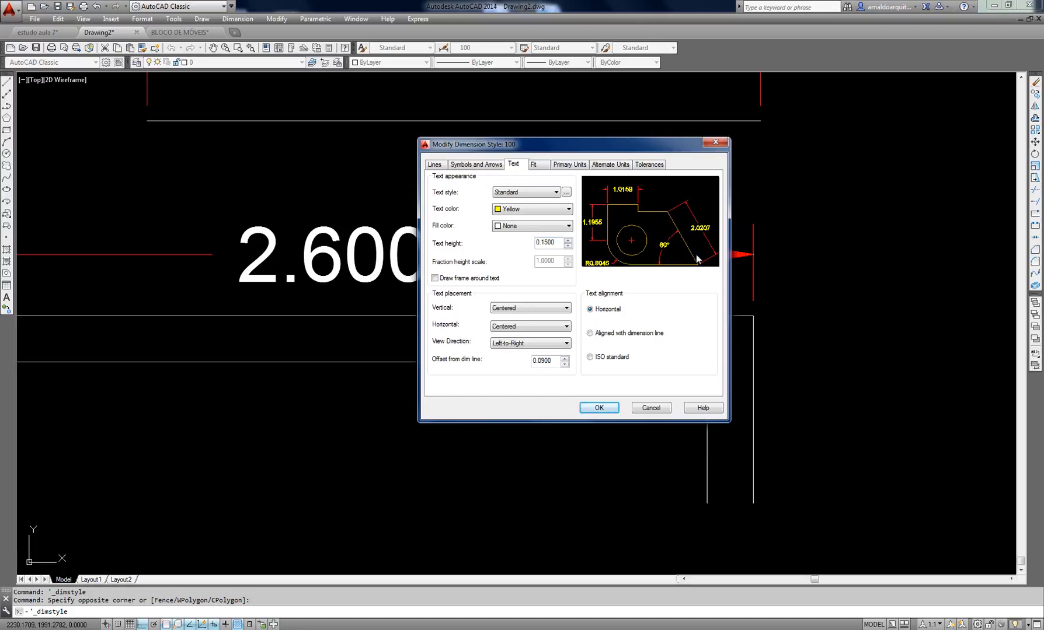
Try the Above vertical text placement for style 100 and return it to Centered
{"action": "left_click", "coordinate": [543, 314]}
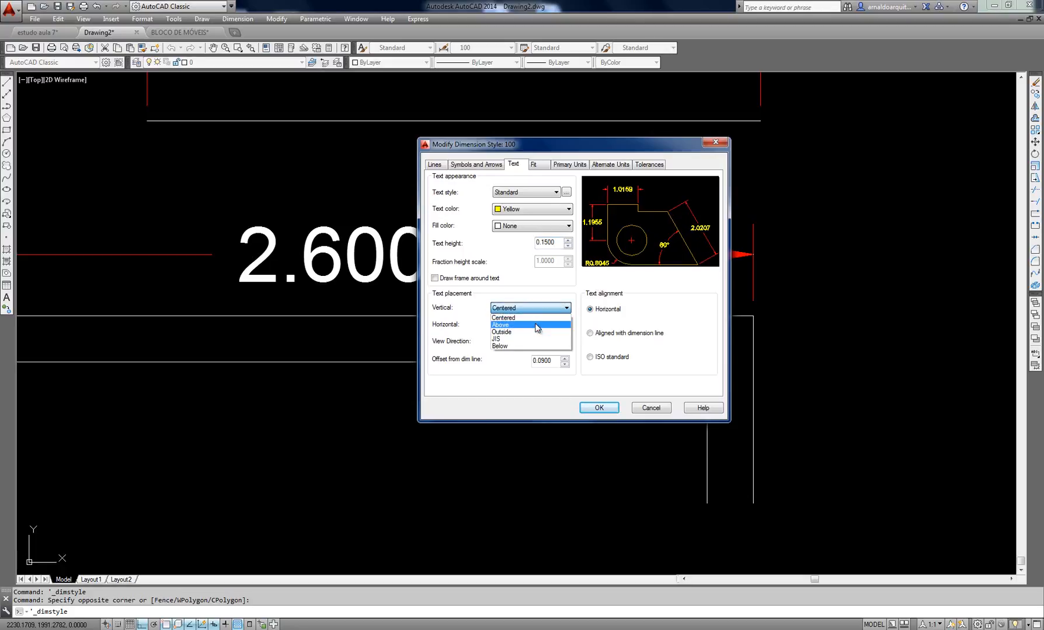
{"action": "left_click", "coordinate": [537, 325]}
{"action": "left_click", "coordinate": [532, 308]}
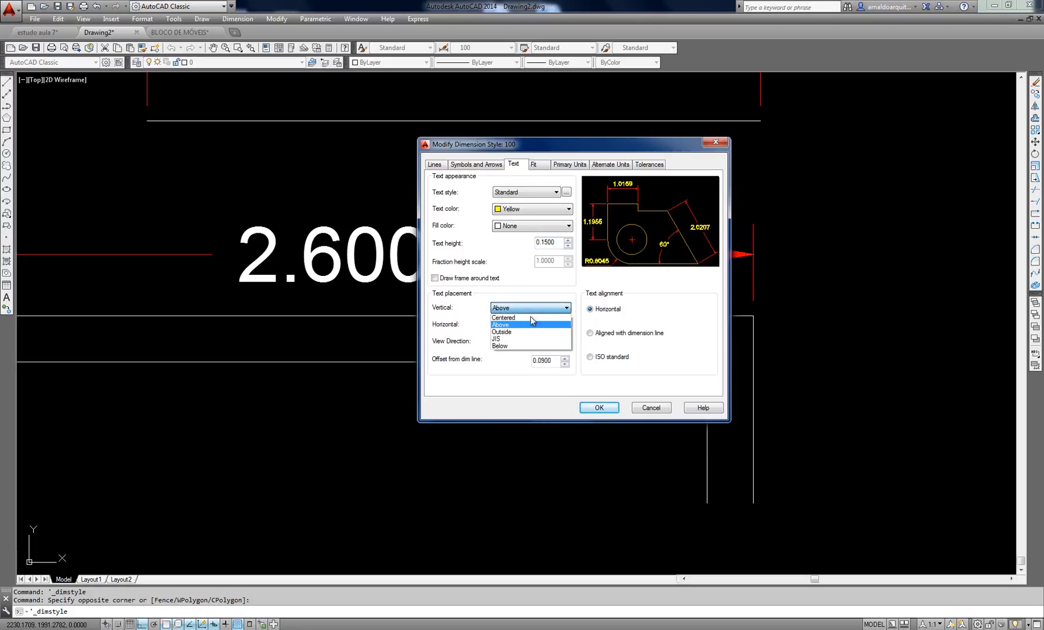
{"action": "left_click", "coordinate": [514, 317]}
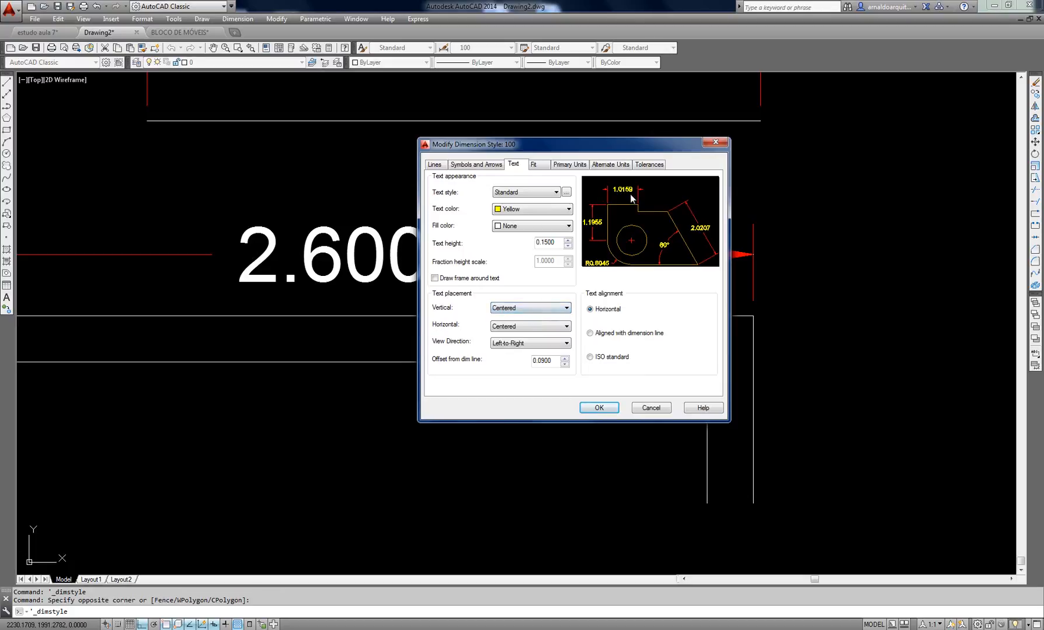
Save the changes to style 100, close the style manager and inspect both horizontal dimensions in the drawing
{"action": "left_click", "coordinate": [599, 408]}
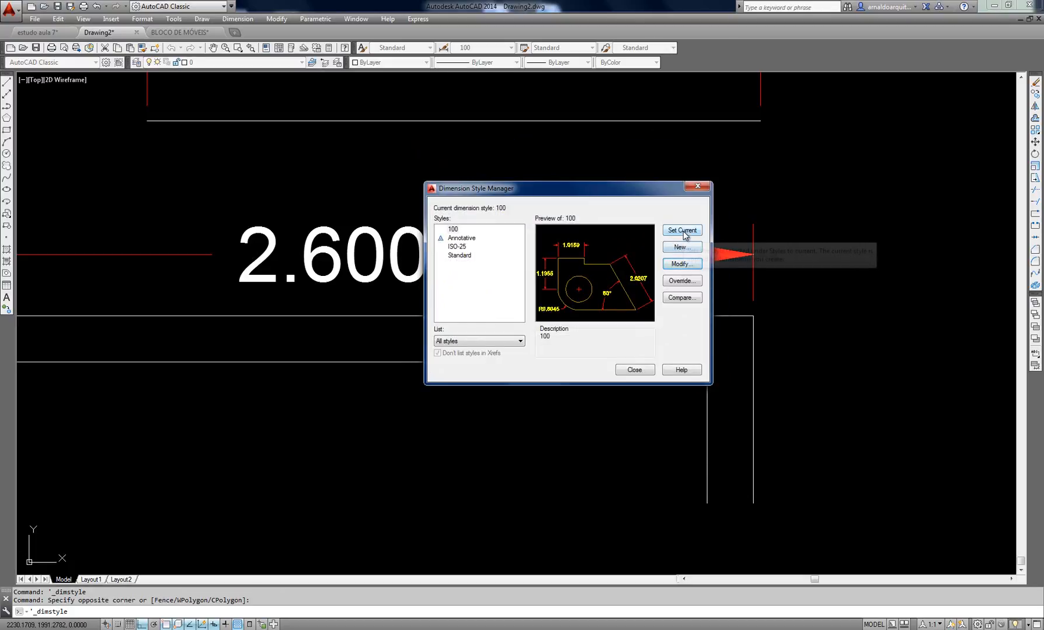
{"action": "left_click", "coordinate": [642, 370]}
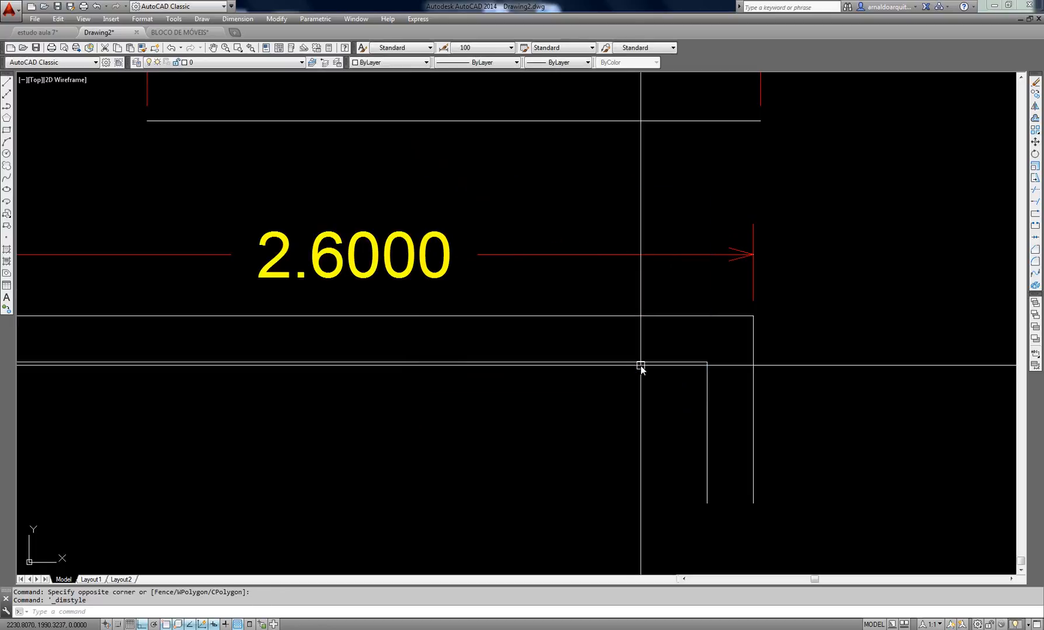
{"action": "scroll", "coordinate": [641, 366], "scroll_direction": "down", "scroll_amount": 4}
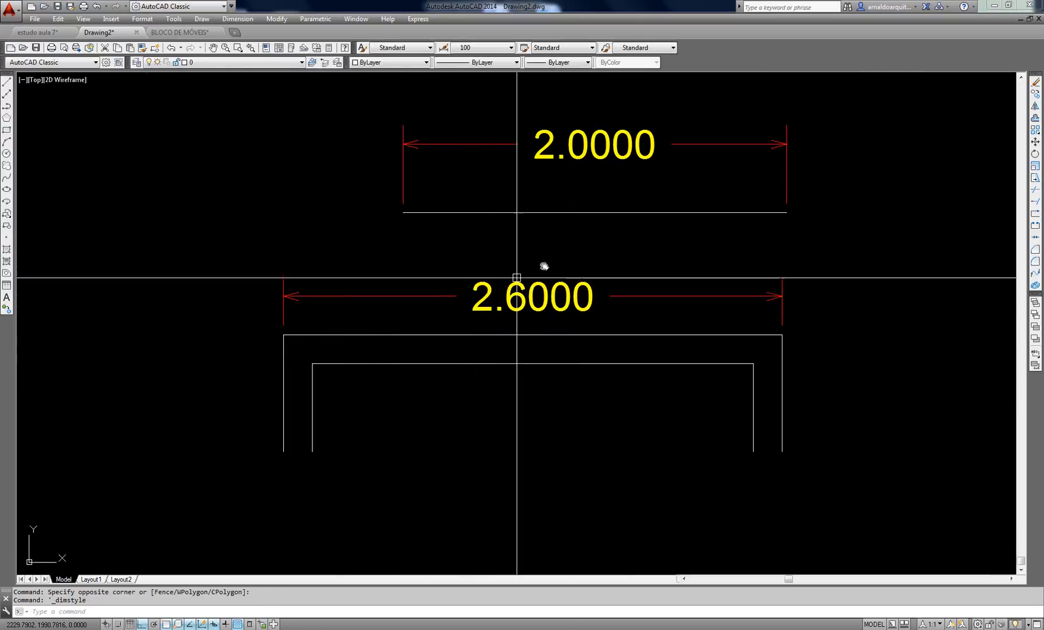
{"action": "mouse_move", "coordinate": [585, 246]}
{"action": "middle_mouse_down"}
{"action": "mouse_move", "coordinate": [547, 265]}
{"action": "mouse_move", "coordinate": [565, 282]}
{"action": "mouse_move", "coordinate": [634, 282]}
{"action": "mouse_move", "coordinate": [629, 292]}
{"action": "middle_mouse_up"}
{"action": "scroll", "coordinate": [564, 282], "scroll_direction": "up", "scroll_amount": 3}
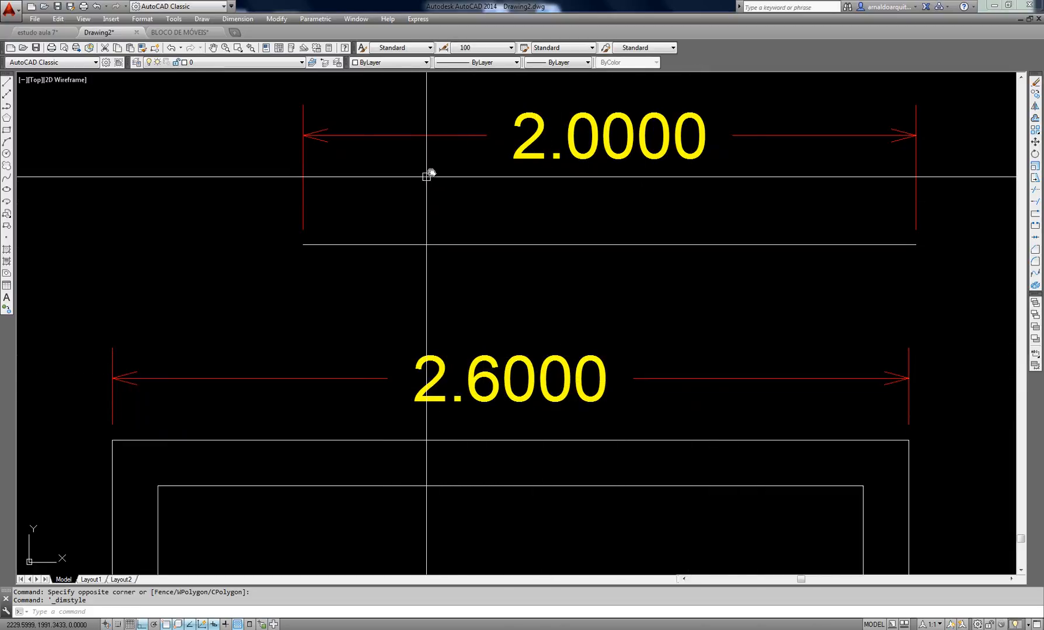
{"action": "middle_click_drag", "start_coordinate": [571, 173], "coordinate": [557, 170]}
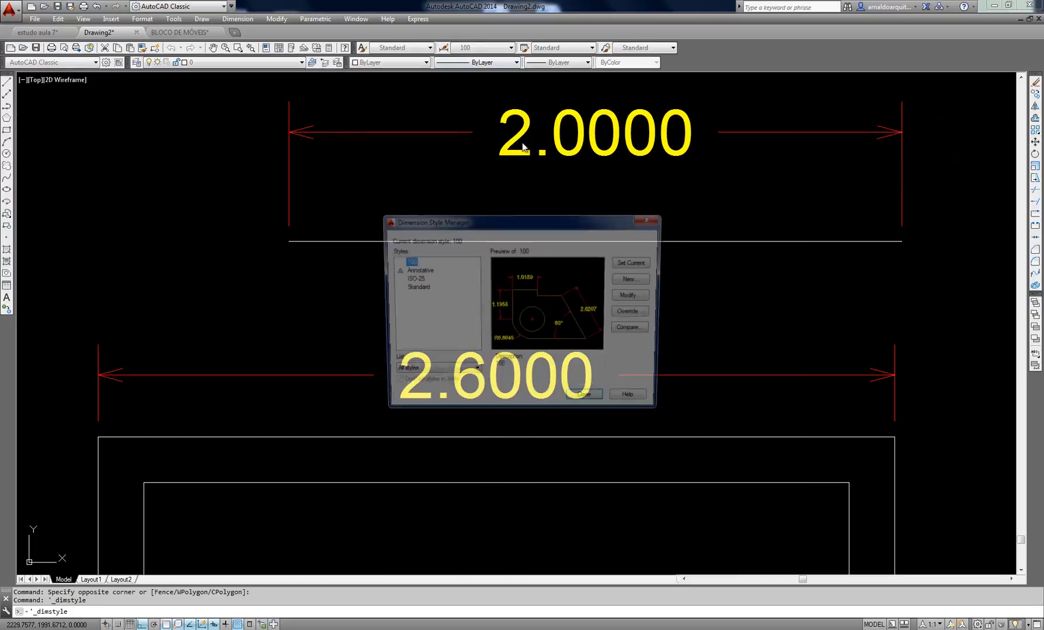
Set the vertical text placement of dimension style 100 to Above and apply it to the drawing
{"action": "left_click", "coordinate": [640, 297]}
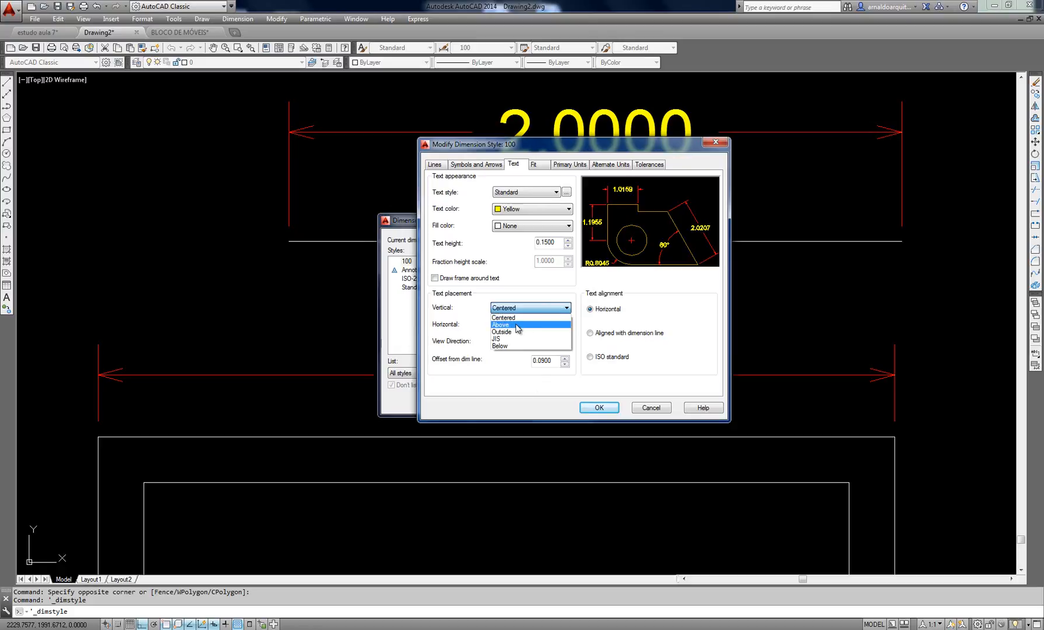
{"action": "left_click", "coordinate": [516, 325]}
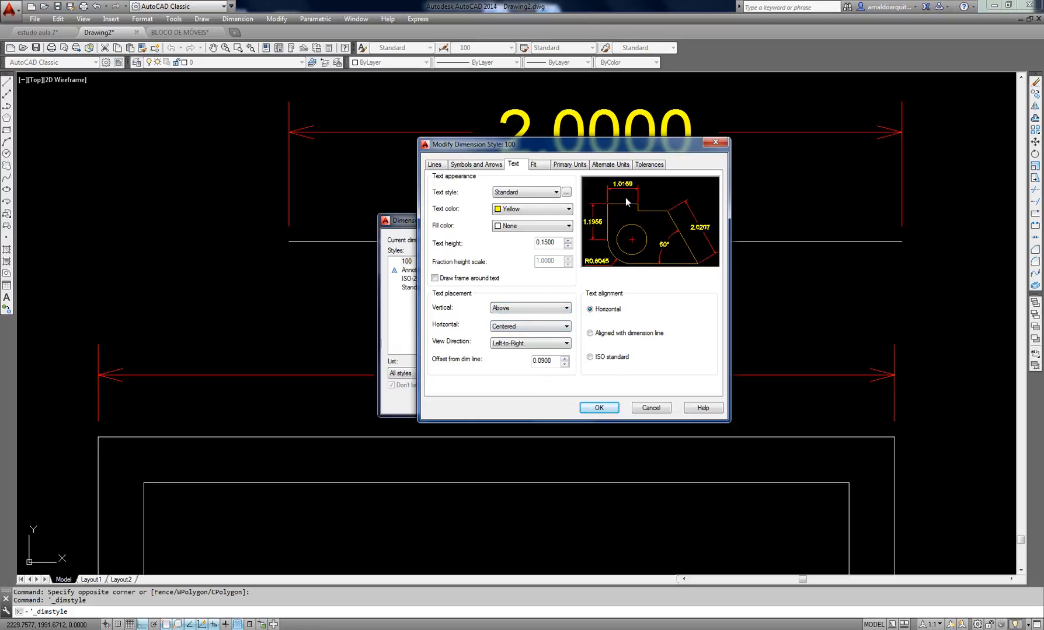
{"action": "left_click", "coordinate": [600, 408]}
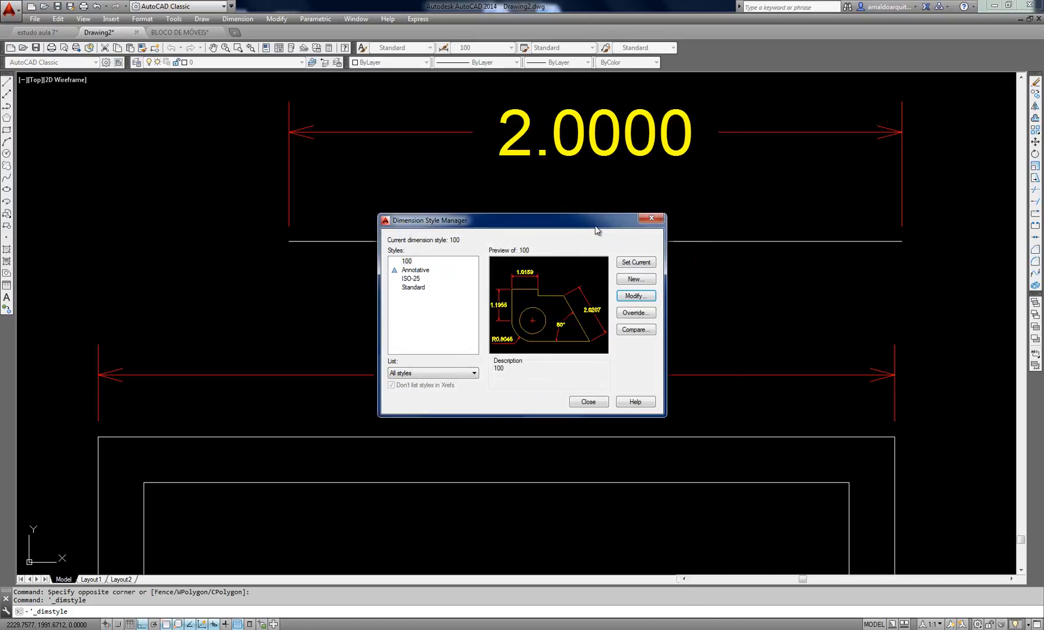
{"action": "left_click_drag", "start_coordinate": [594, 221], "coordinate": [583, 209]}
{"action": "left_click", "coordinate": [624, 284]}
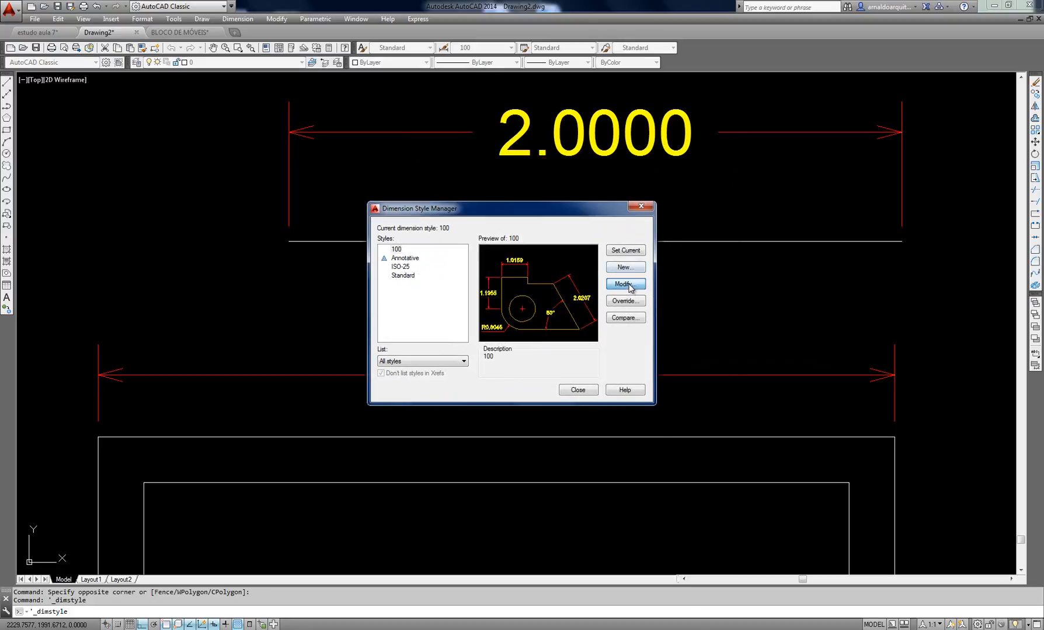
{"action": "left_click", "coordinate": [713, 145]}
{"action": "left_click", "coordinate": [577, 391]}
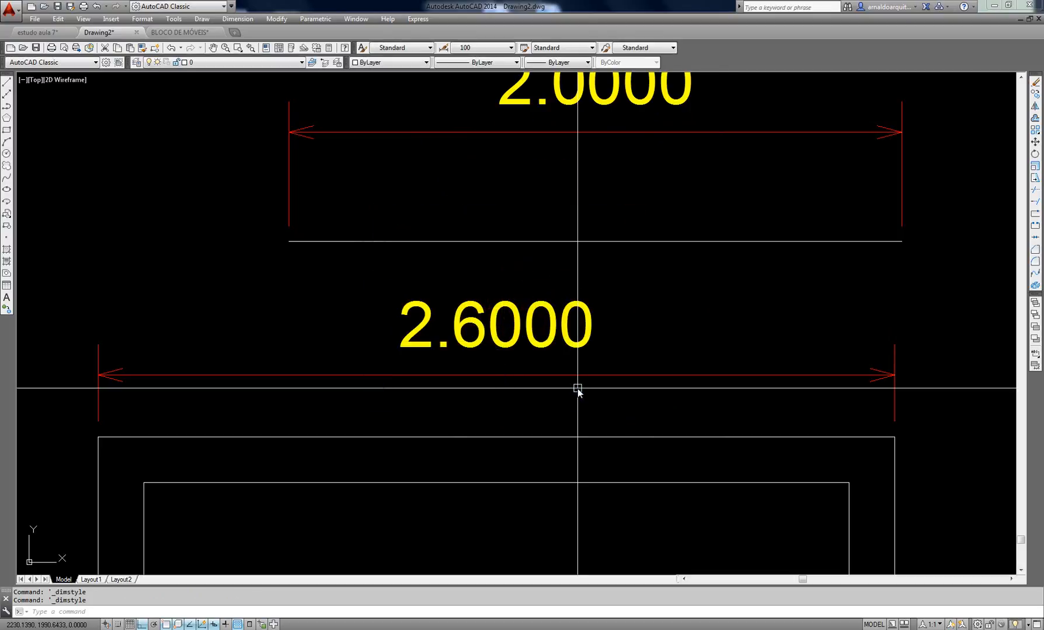
Examine where the text sits relative to the dimension lines on both horizontal dimensions
{"action": "middle_click_drag", "start_coordinate": [518, 308], "coordinate": [562, 320]}
{"action": "left_click", "coordinate": [561, 356]}
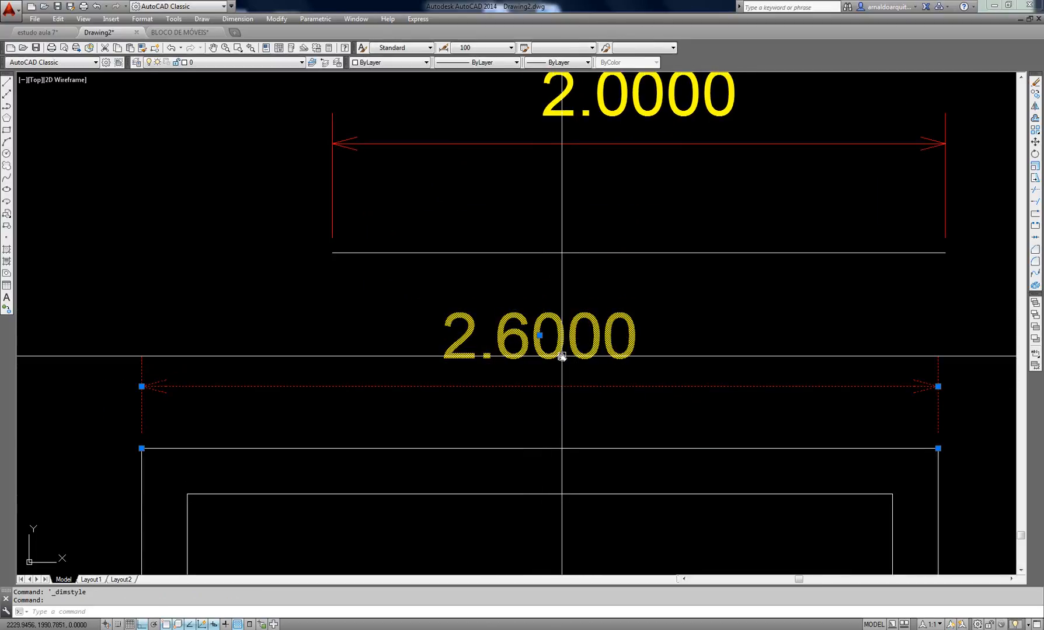
{"action": "middle_click_drag", "start_coordinate": [549, 373], "coordinate": [534, 412]}
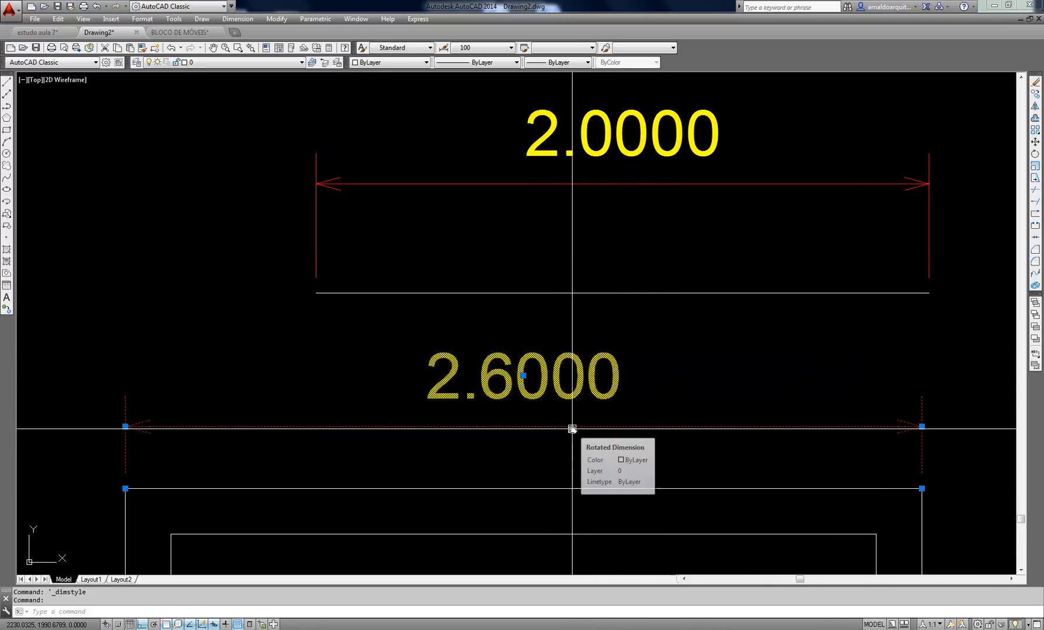
{"action": "key", "text": "Escape"}
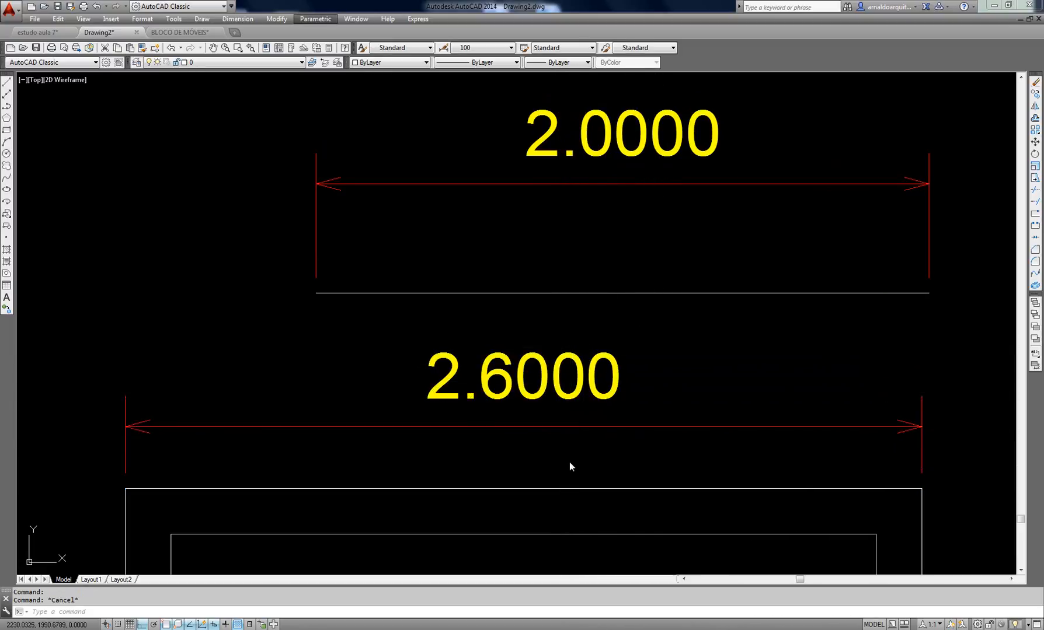
{"action": "left_click", "coordinate": [568, 448]}
{"action": "mouse_move", "coordinate": [590, 407]}
{"action": "middle_mouse_down"}
{"action": "mouse_move", "coordinate": [659, 356]}
{"action": "mouse_move", "coordinate": [645, 294]}
{"action": "mouse_move", "coordinate": [596, 277]}
{"action": "mouse_move", "coordinate": [567, 252]}
{"action": "middle_mouse_up"}
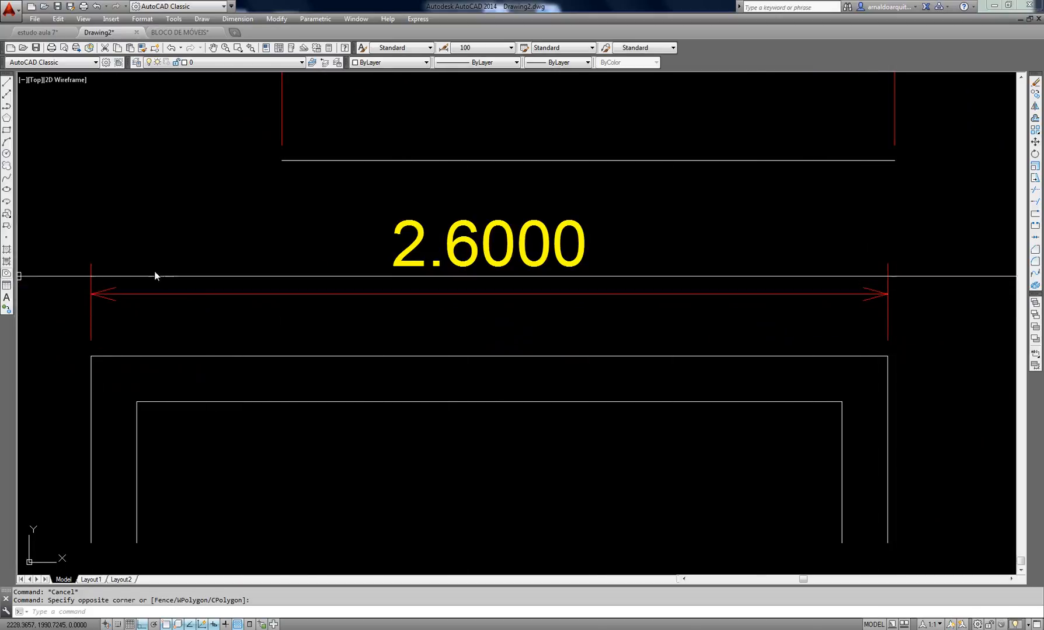
{"action": "mouse_move", "coordinate": [693, 319]}
{"action": "middle_mouse_down"}
{"action": "mouse_move", "coordinate": [613, 389]}
{"action": "mouse_move", "coordinate": [643, 365]}
{"action": "mouse_move", "coordinate": [643, 342]}
{"action": "mouse_move", "coordinate": [686, 388]}
{"action": "mouse_move", "coordinate": [724, 356]}
{"action": "middle_mouse_up"}
{"action": "scroll", "coordinate": [643, 342], "scroll_direction": "down", "scroll_amount": 2}
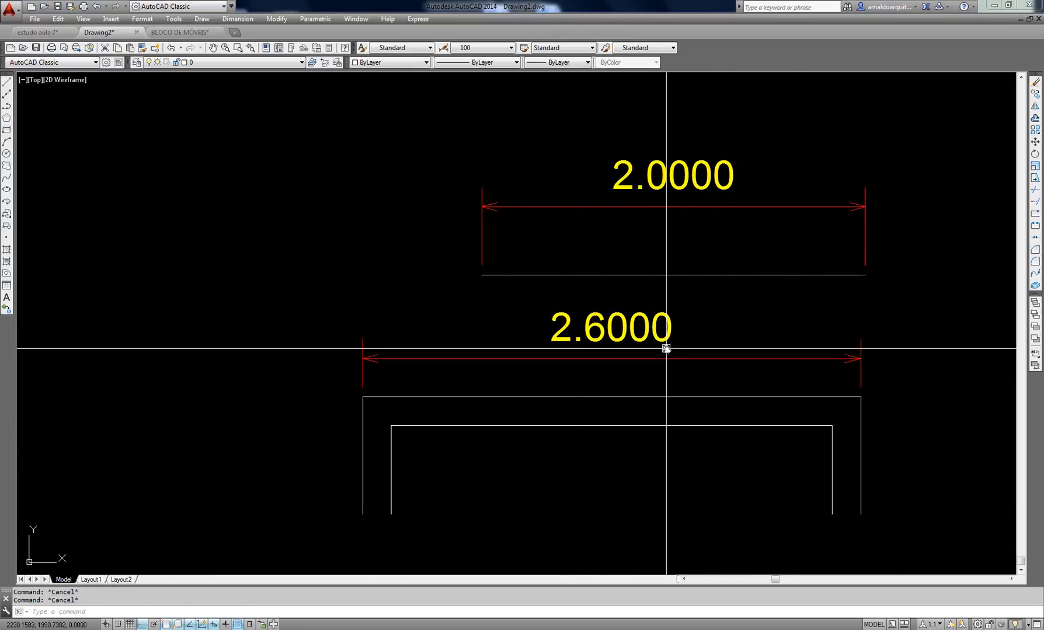
Reopen the text settings of dimension style 100 for modification and move the dialog aside
{"action": "left_click", "coordinate": [443, 47]}
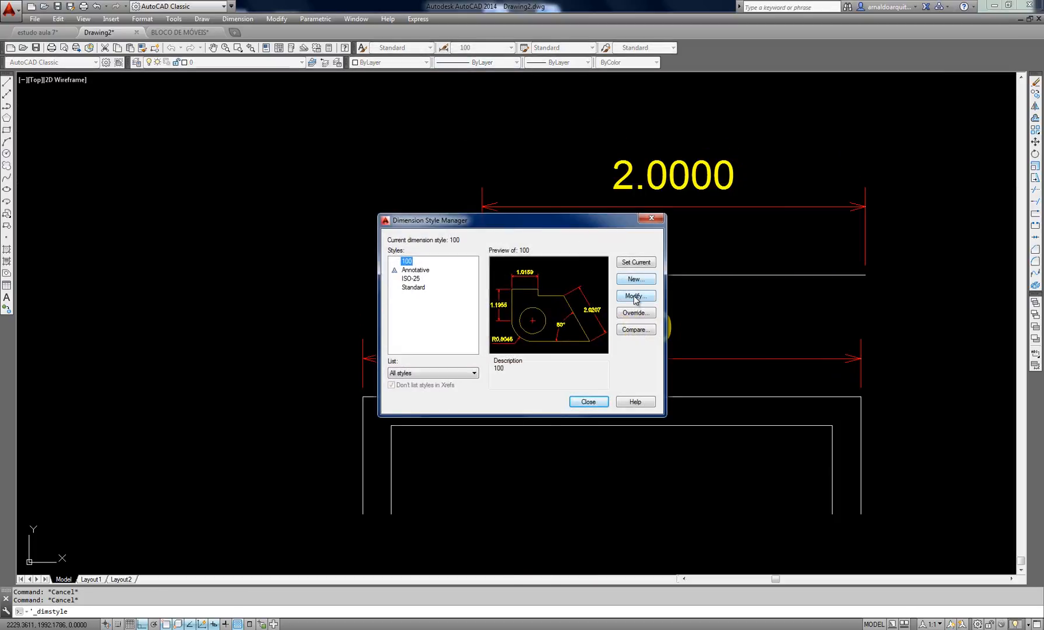
{"action": "left_click_drag", "start_coordinate": [614, 223], "coordinate": [332, 135]}
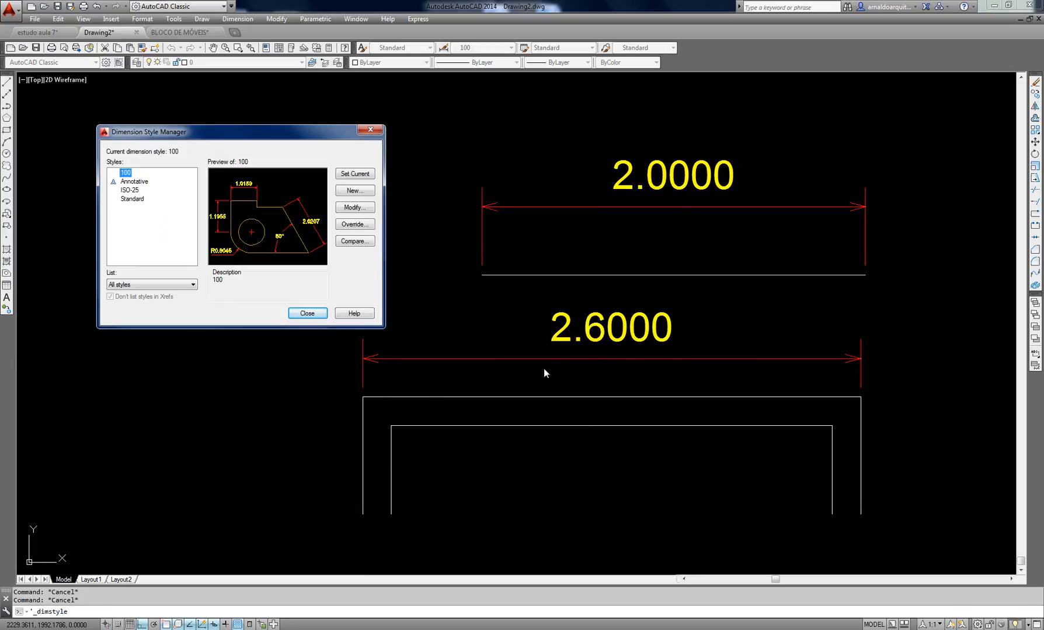
{"action": "left_click_drag", "start_coordinate": [306, 134], "coordinate": [662, 219]}
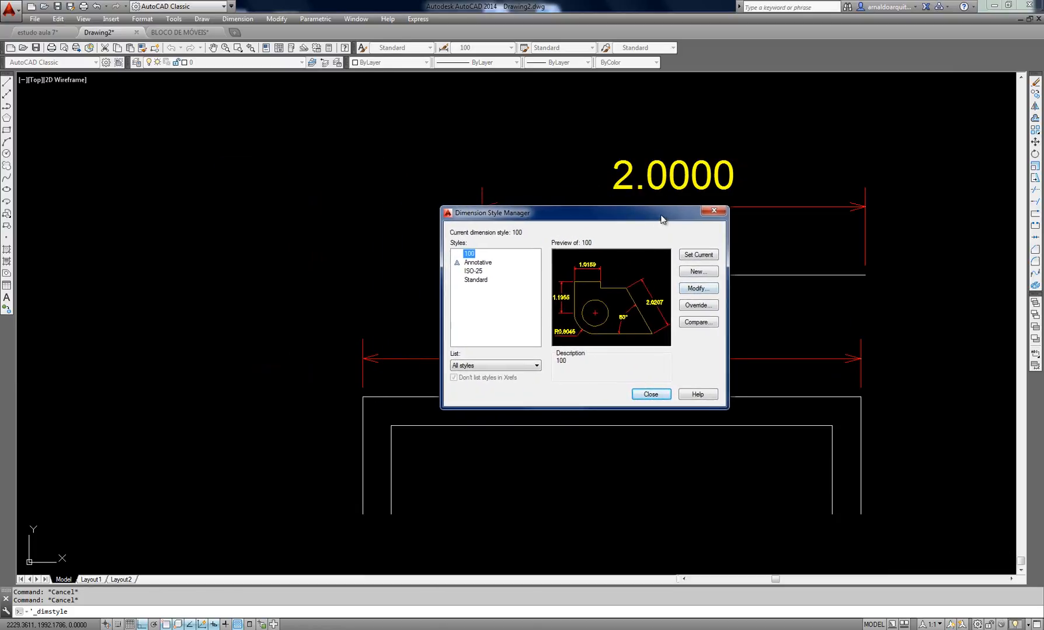
{"action": "left_click", "coordinate": [704, 290]}
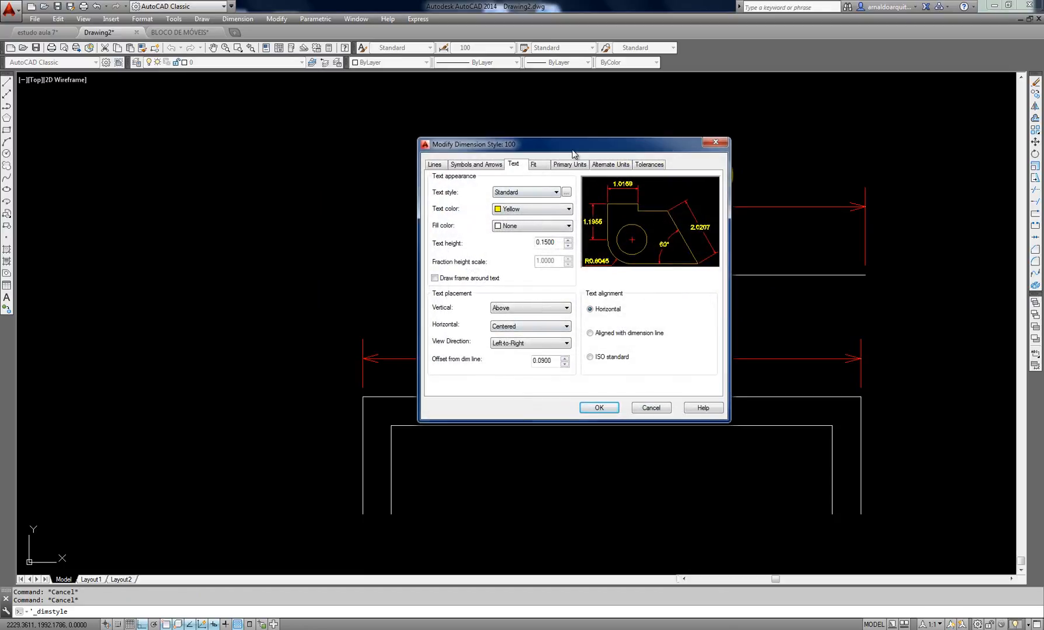
{"action": "left_click_drag", "start_coordinate": [574, 147], "coordinate": [296, 132]}
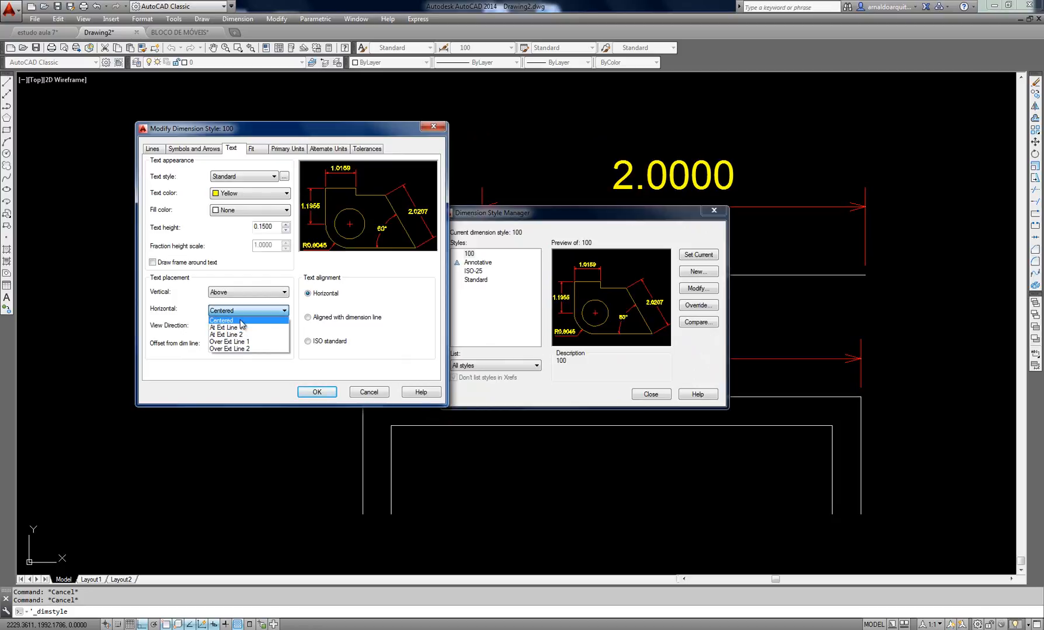
Try the At Ext Line 1 and Over Ext Line 1 horizontal text placements for style 100 and compare their previews
{"action": "left_click", "coordinate": [250, 275]}
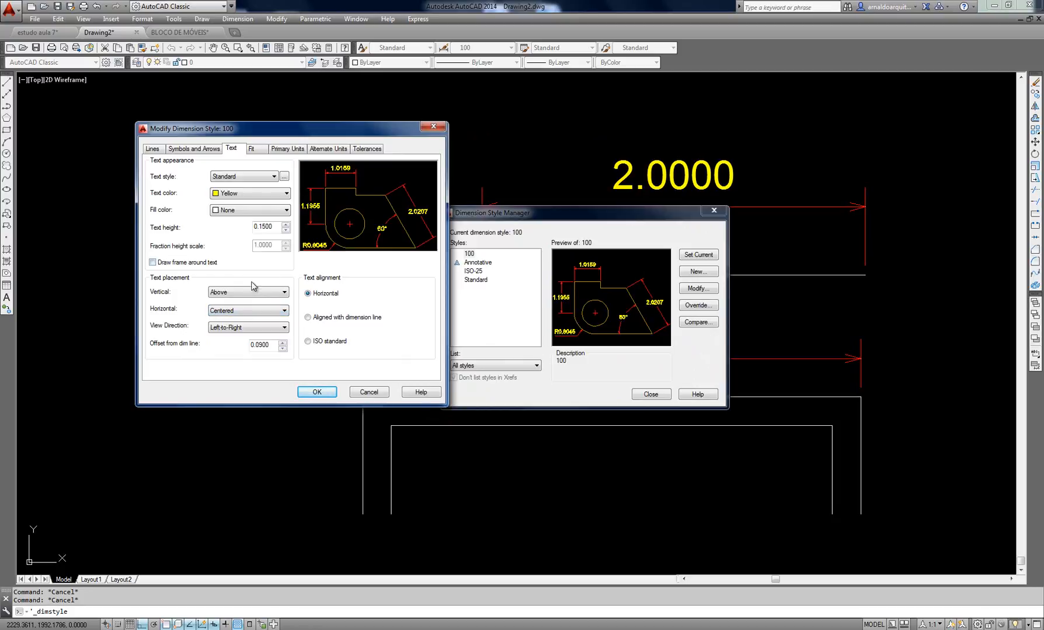
{"action": "left_click", "coordinate": [243, 312]}
{"action": "left_click", "coordinate": [244, 327]}
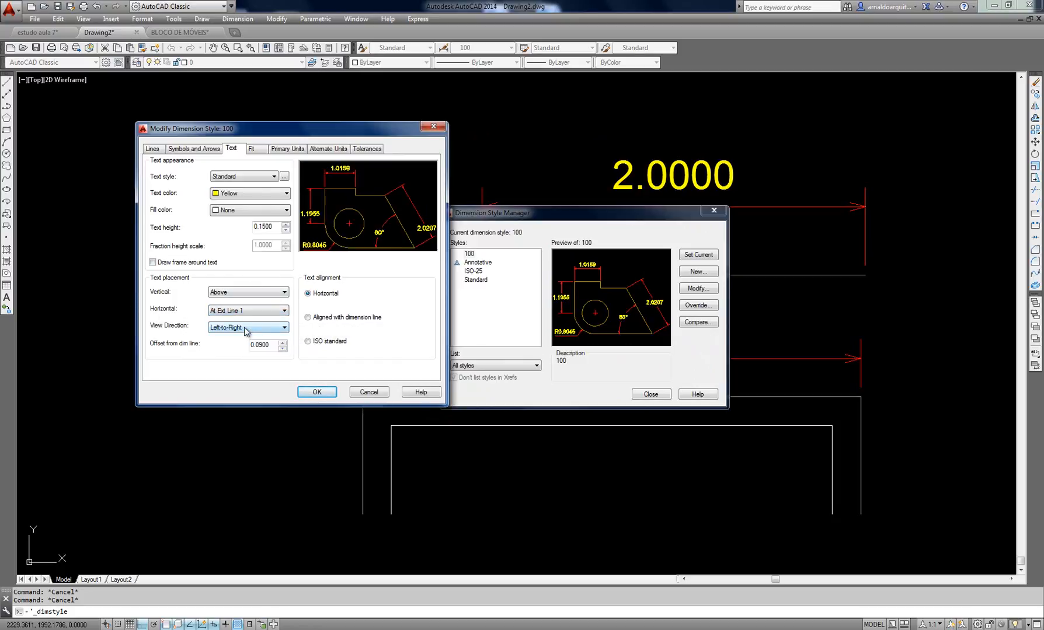
{"action": "left_click", "coordinate": [243, 312]}
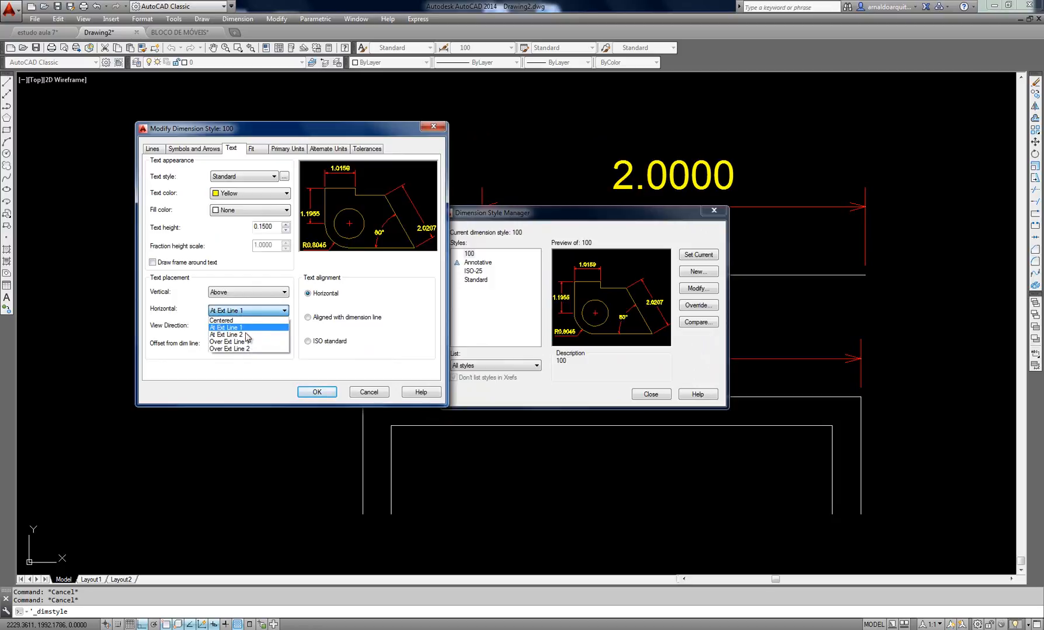
{"action": "left_click", "coordinate": [247, 344]}
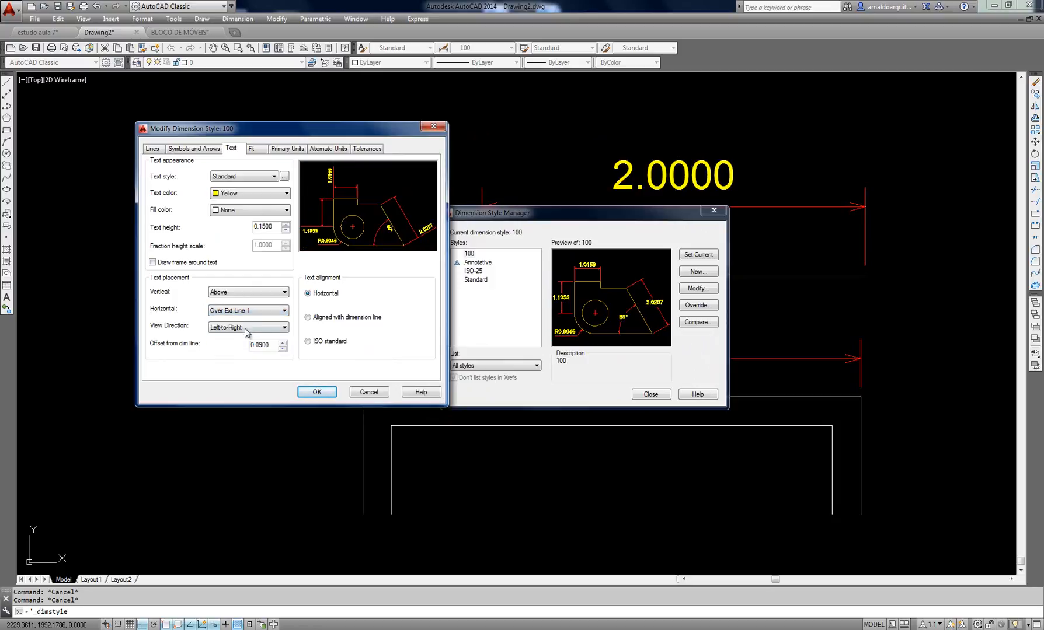
{"action": "left_click", "coordinate": [245, 328]}
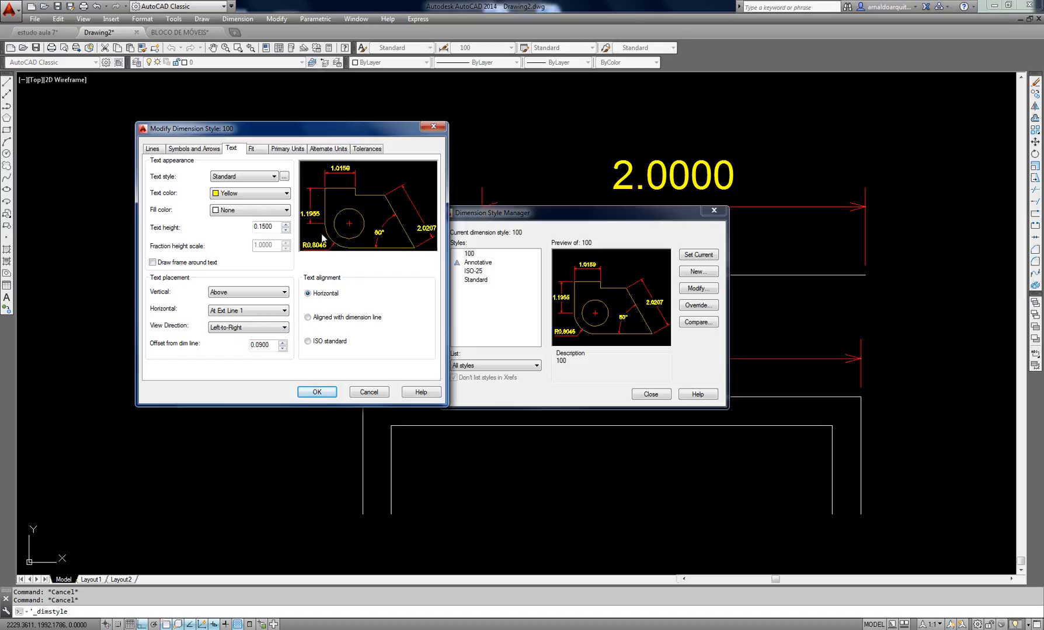
Try the Centered and At Ext Line 1 horizontal text placements for style 100 and compare their previews
{"action": "left_click", "coordinate": [248, 315]}
{"action": "left_click", "coordinate": [565, 144]}
{"action": "left_click_drag", "start_coordinate": [368, 136], "coordinate": [647, 150]}
{"action": "left_click", "coordinate": [512, 329]}
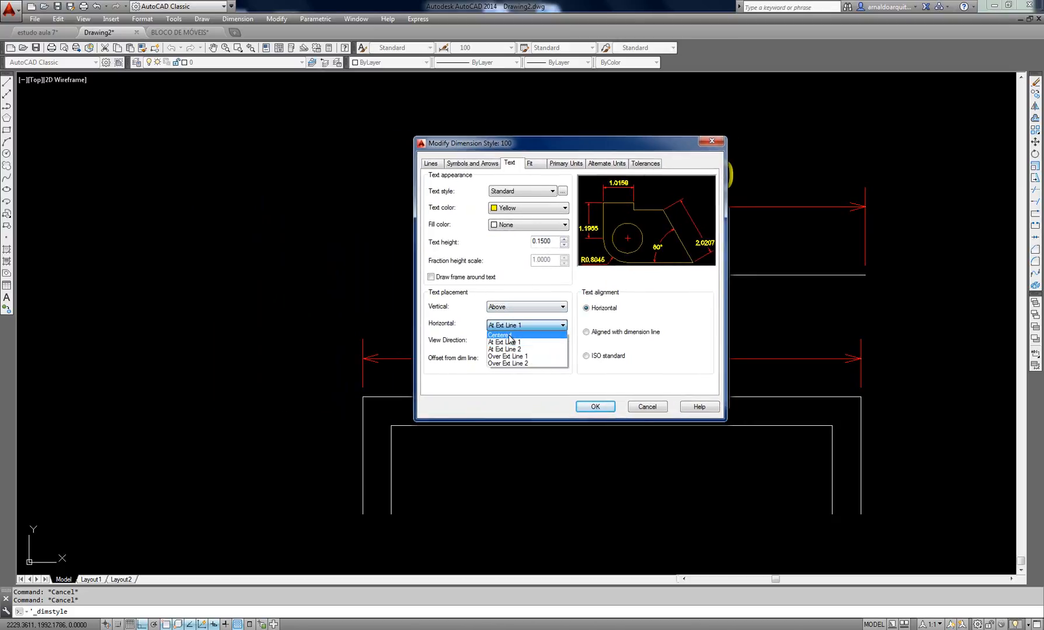
{"action": "left_click", "coordinate": [509, 335]}
{"action": "left_click", "coordinate": [511, 327]}
{"action": "left_click", "coordinate": [510, 342]}
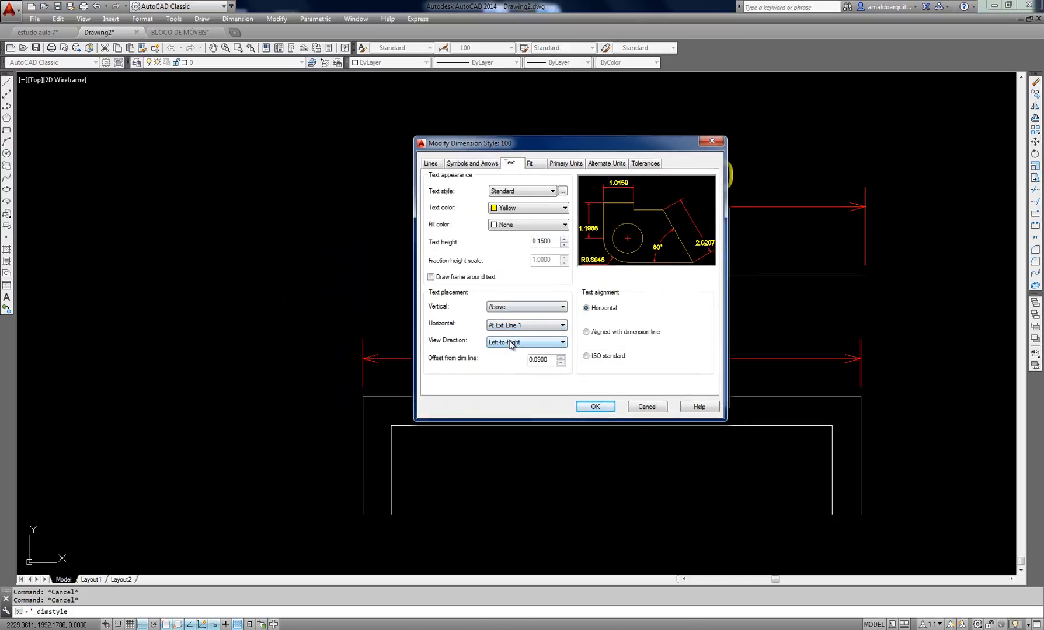
{"action": "left_click", "coordinate": [511, 327]}
{"action": "left_click", "coordinate": [511, 343]}
Set the horizontal text placement of dimension style 100 to Centered, apply it and close the style manager
{"action": "left_click", "coordinate": [511, 327]}
{"action": "left_click", "coordinate": [511, 336]}
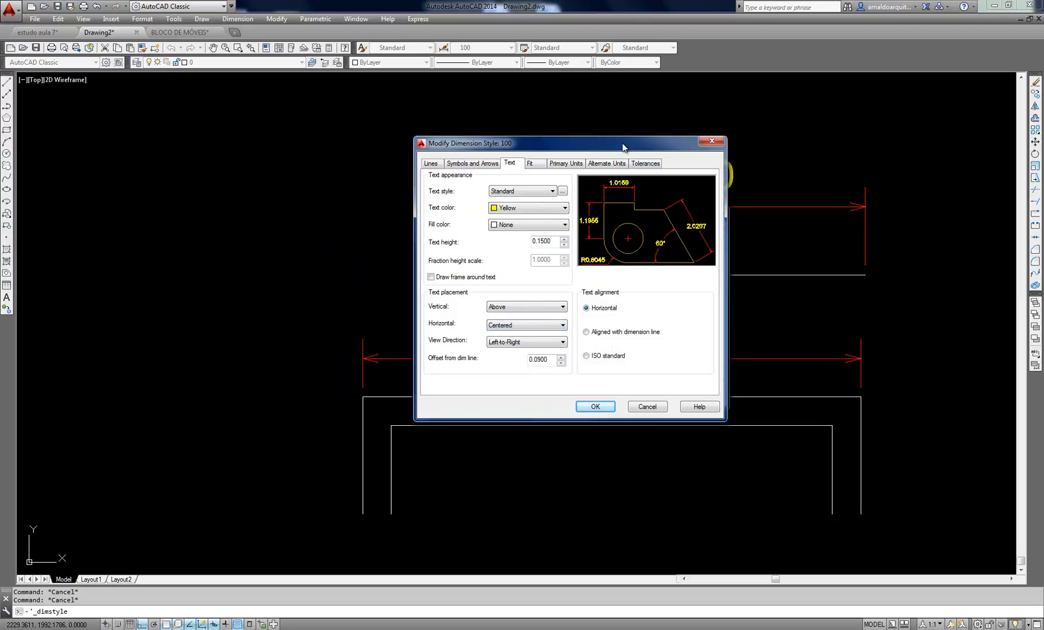
{"action": "left_click_drag", "start_coordinate": [622, 147], "coordinate": [657, 145]}
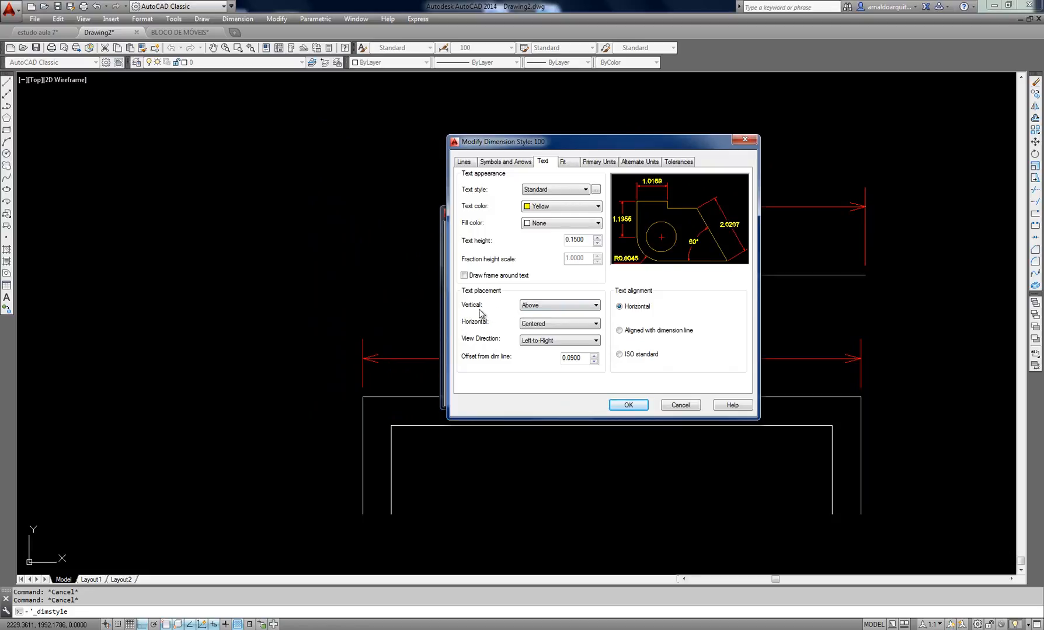
{"action": "left_click", "coordinate": [535, 322]}
{"action": "mouse_move", "coordinate": [641, 146]}
{"action": "left_mouse_down"}
{"action": "mouse_move", "coordinate": [478, 117]}
{"action": "mouse_move", "coordinate": [522, 115]}
{"action": "left_mouse_up"}
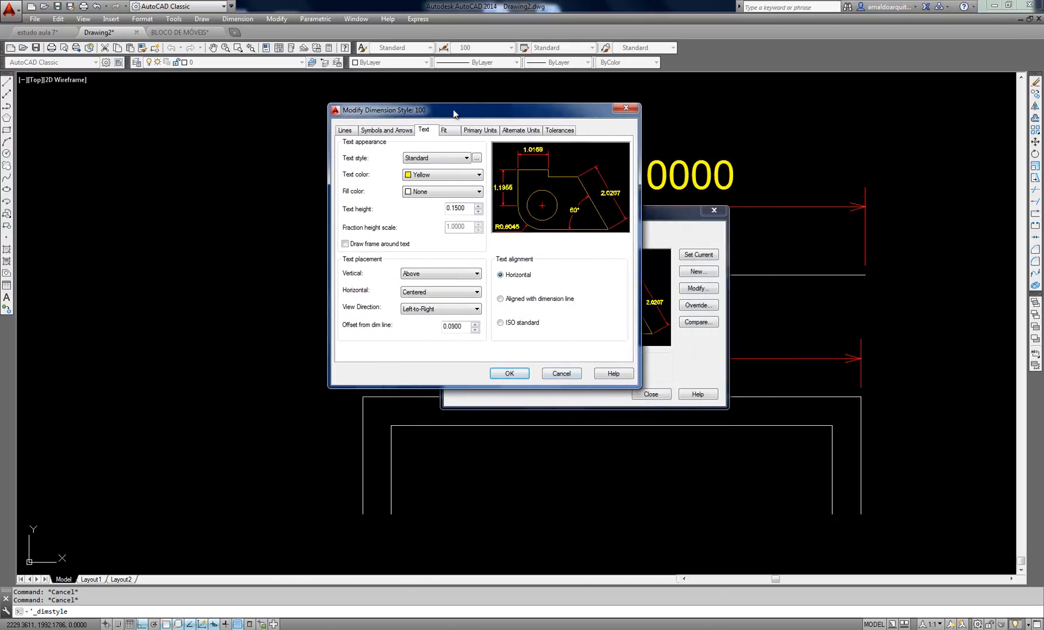
{"action": "left_click_drag", "start_coordinate": [454, 113], "coordinate": [479, 135]}
{"action": "left_click", "coordinate": [534, 396]}
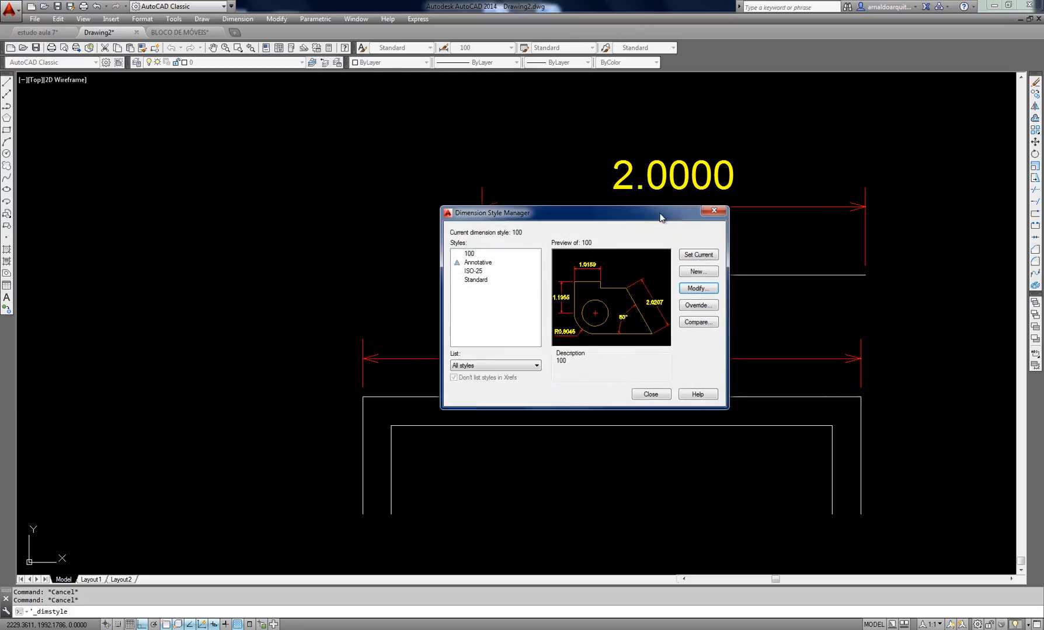
{"action": "left_click_drag", "start_coordinate": [660, 217], "coordinate": [619, 213]}
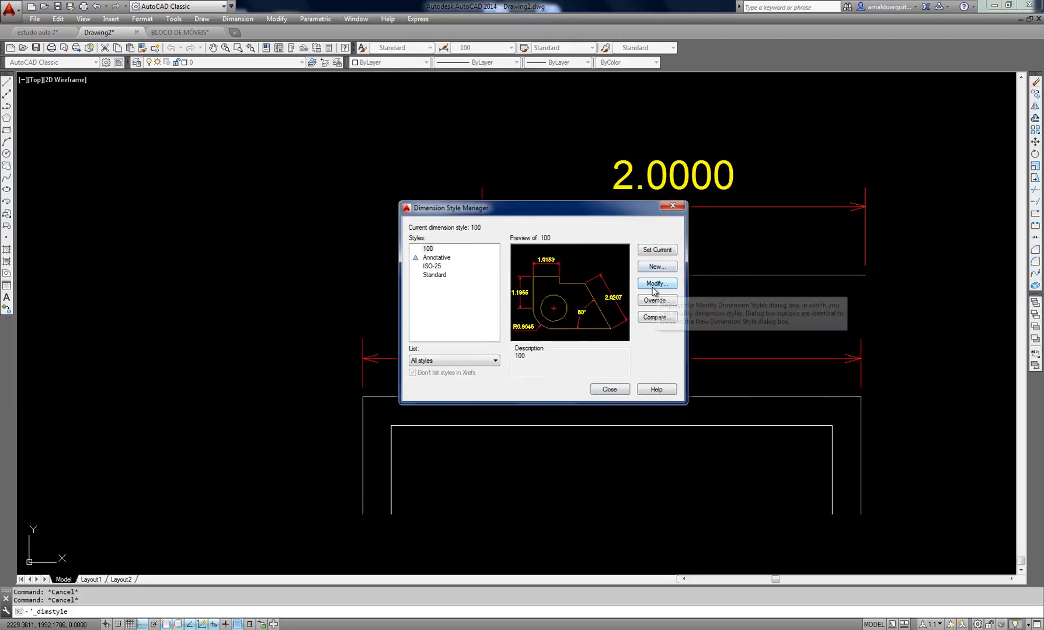
{"action": "left_click", "coordinate": [611, 392]}
{"action": "middle_click_drag", "start_coordinate": [734, 328], "coordinate": [460, 280]}
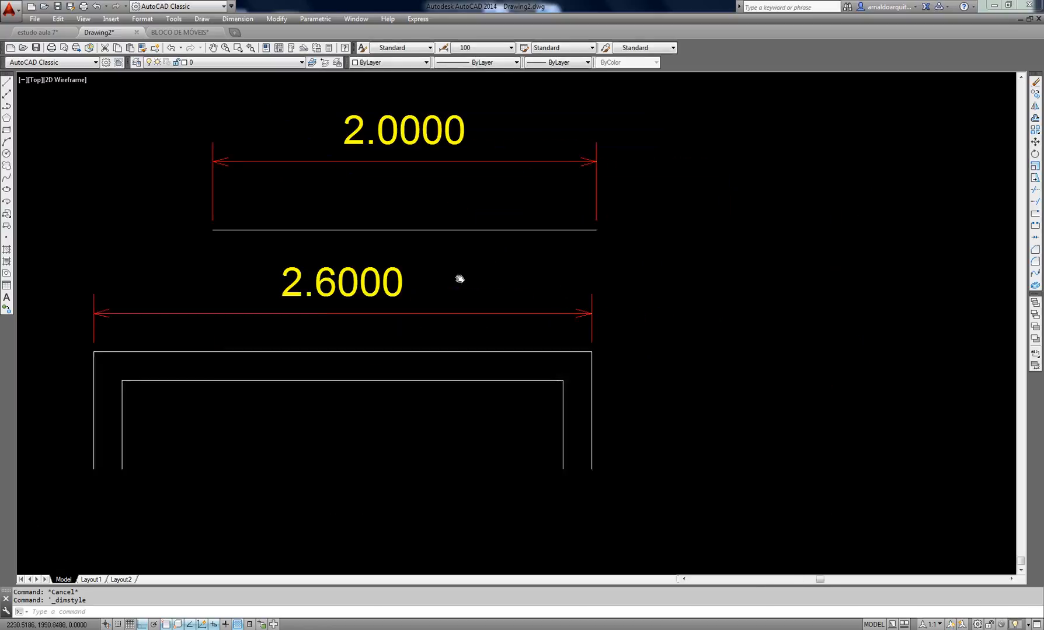
{"action": "scroll", "coordinate": [604, 300], "scroll_direction": "down", "scroll_amount": 4}
{"action": "scroll", "coordinate": [618, 362], "scroll_direction": "up", "scroll_amount": 2}
{"action": "middle_click_drag", "start_coordinate": [619, 363], "coordinate": [572, 328]}
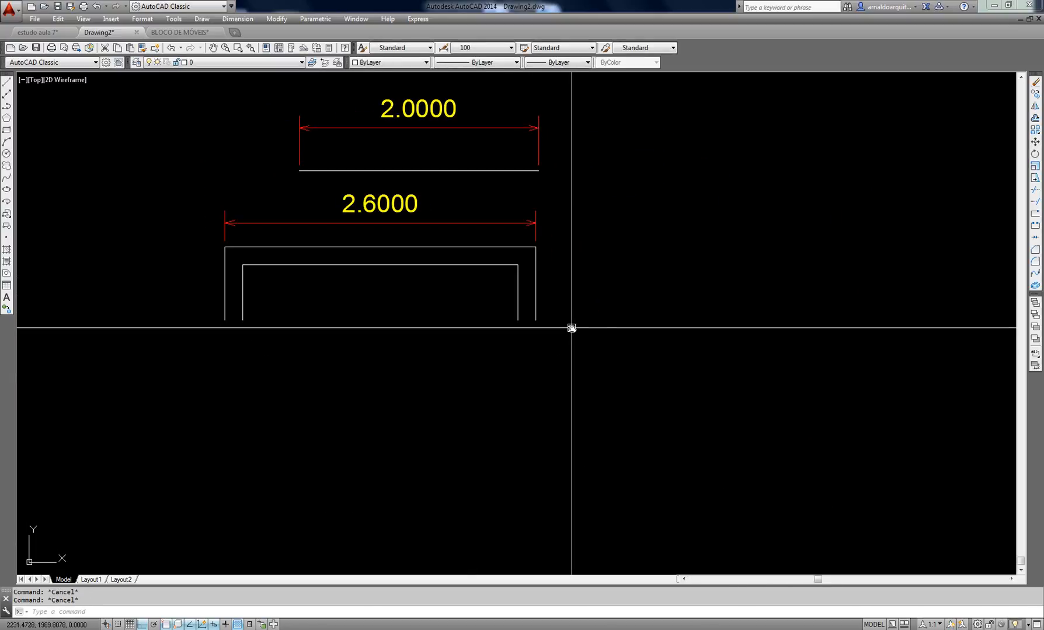
{"action": "key", "text": "Return"}
{"action": "key", "text": "Escape"}
{"action": "key", "text": "Escape"}
{"action": "key", "text": "Escape"}
Offset the outer horizontal line under the 2.6000 dimension downward by 3 units
{"action": "mouse_move", "coordinate": [517, 354]}
{"action": "middle_mouse_down"}
{"action": "mouse_move", "coordinate": [501, 310]}
{"action": "mouse_move", "coordinate": [546, 290]}
{"action": "middle_mouse_up"}
{"action": "type", "text": "o"}
{"action": "key", "text": "Return"}
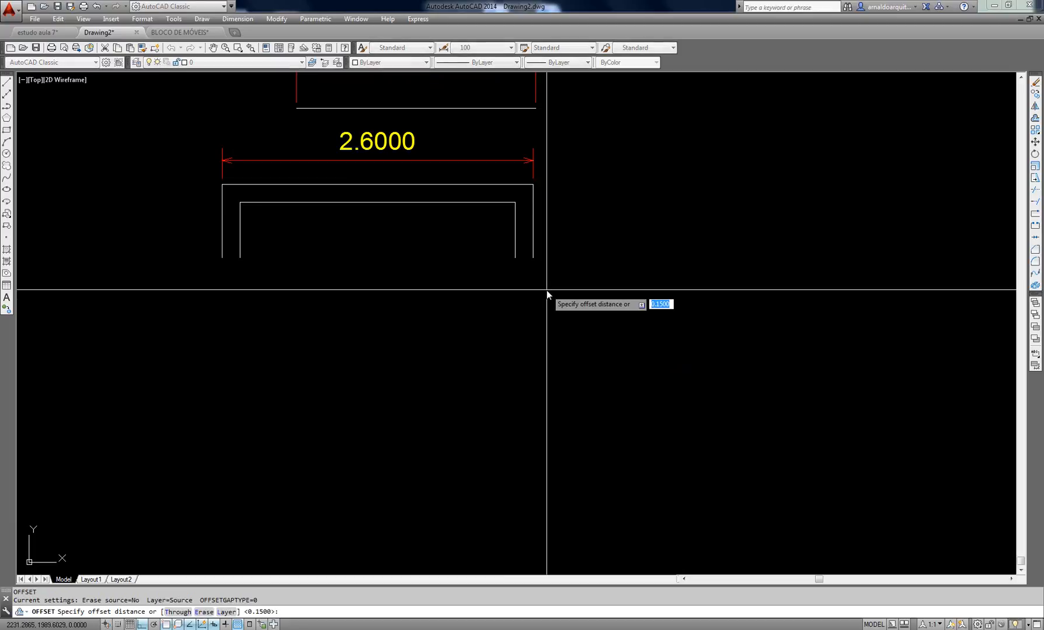
{"action": "type", "text": "3"}
{"action": "key", "text": "Return"}
{"action": "left_click", "coordinate": [484, 186]}
{"action": "left_click", "coordinate": [541, 331]}
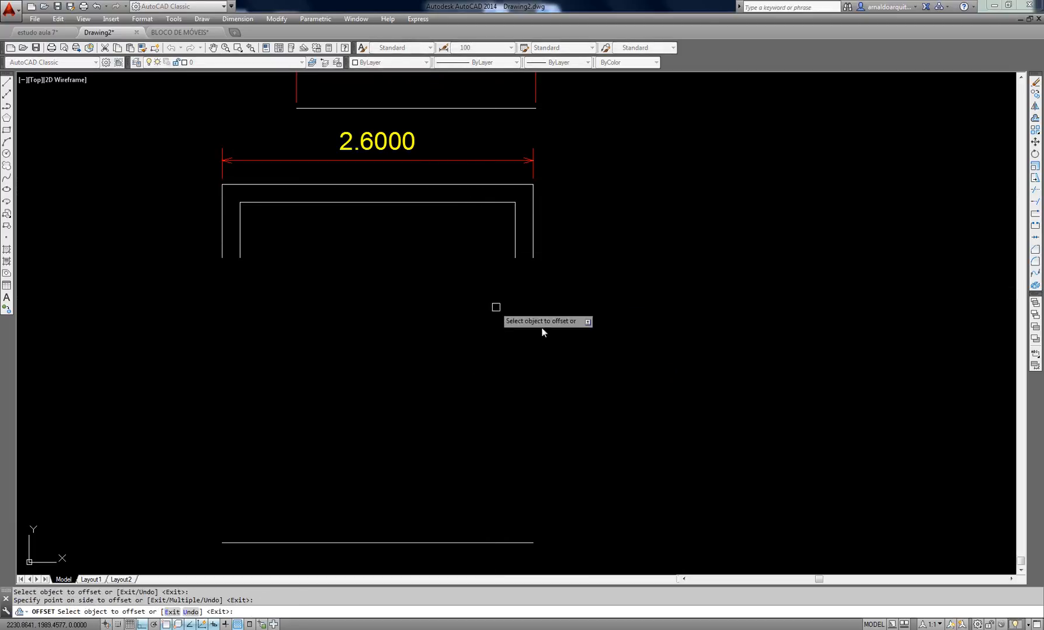
{"action": "key", "text": "Escape"}
{"action": "key", "text": "Escape"}
Extend the two right-hand vertical wall lines down to the new bottom line
{"action": "type", "text": "ex"}
{"action": "key", "text": "Return"}
{"action": "key", "text": "Return"}
{"action": "left_click", "coordinate": [543, 293]}
{"action": "left_click", "coordinate": [487, 247]}
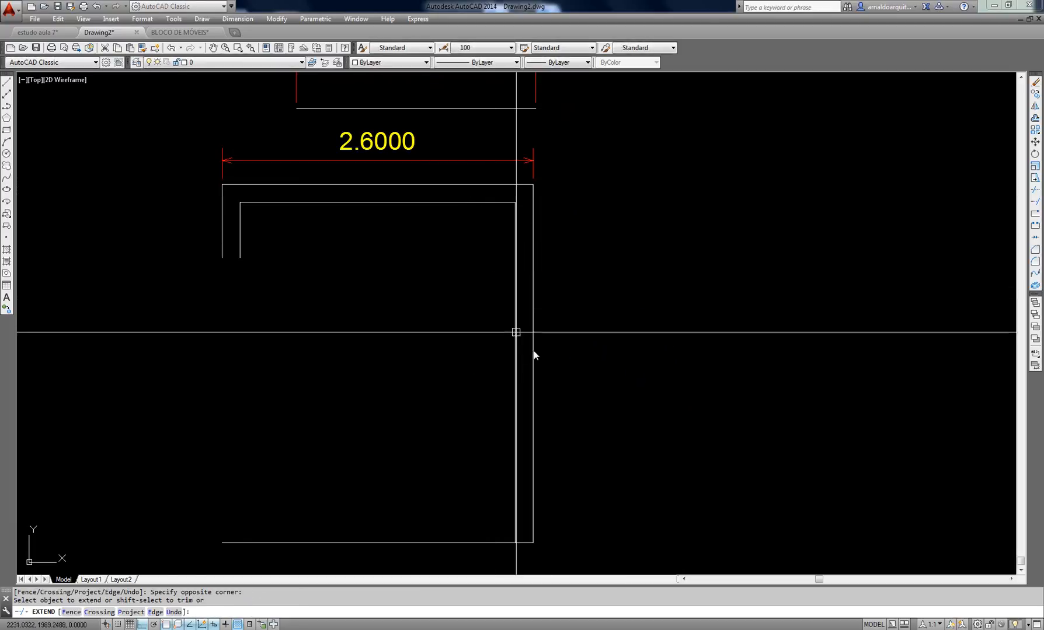
{"action": "key", "text": "Return"}
{"action": "key", "text": "Escape"}
{"action": "key", "text": "Escape"}
Trim the bottom line against the vertical wall lines, using all objects as cutting edges
{"action": "middle_click_drag", "start_coordinate": [486, 397], "coordinate": [482, 386]}
{"action": "type", "text": "tr"}
{"action": "key", "text": "Return"}
{"action": "key", "text": "Return"}
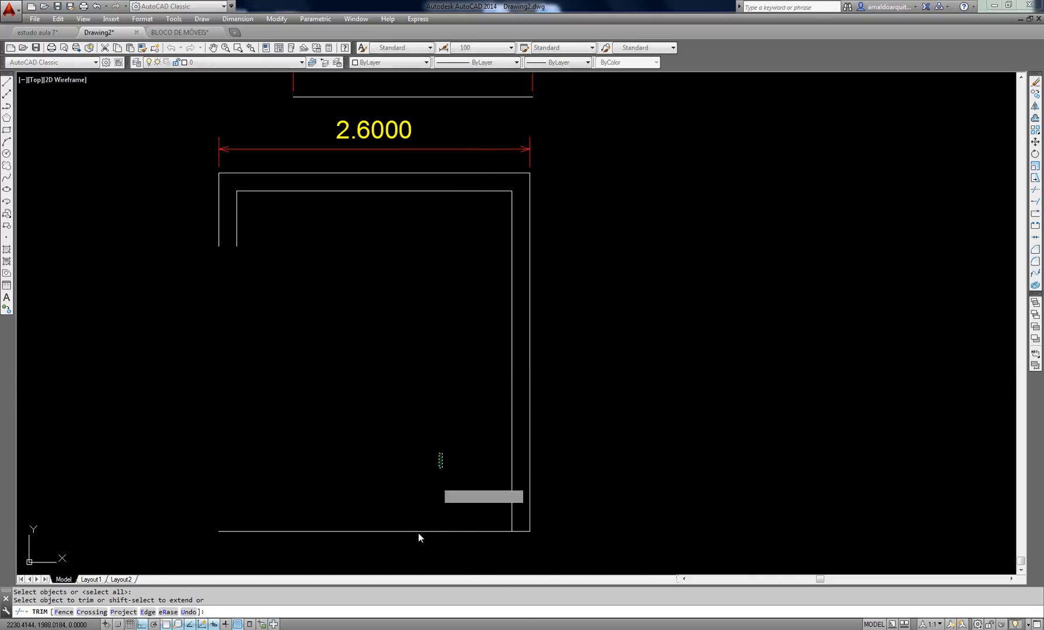
Trim off the leftover line at the wall's lower end and add a vertical linear dimension along the wall's outer right side
{"action": "left_click", "coordinate": [419, 532]}
{"action": "key", "text": "Escape"}
{"action": "left_click", "coordinate": [237, 18]}
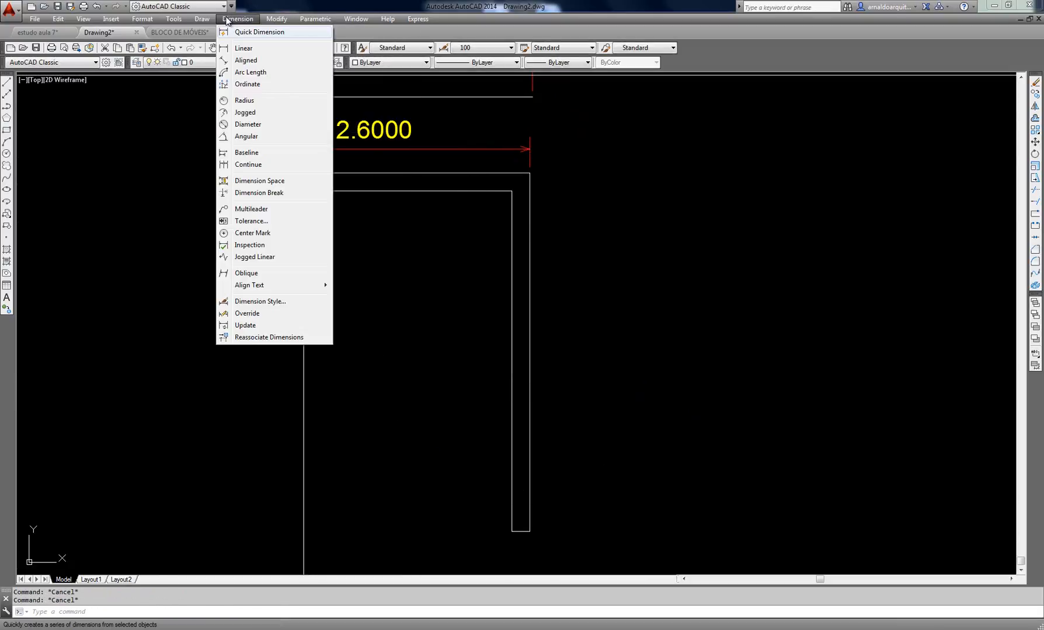
{"action": "left_click", "coordinate": [243, 49]}
{"action": "left_click", "coordinate": [532, 175]}
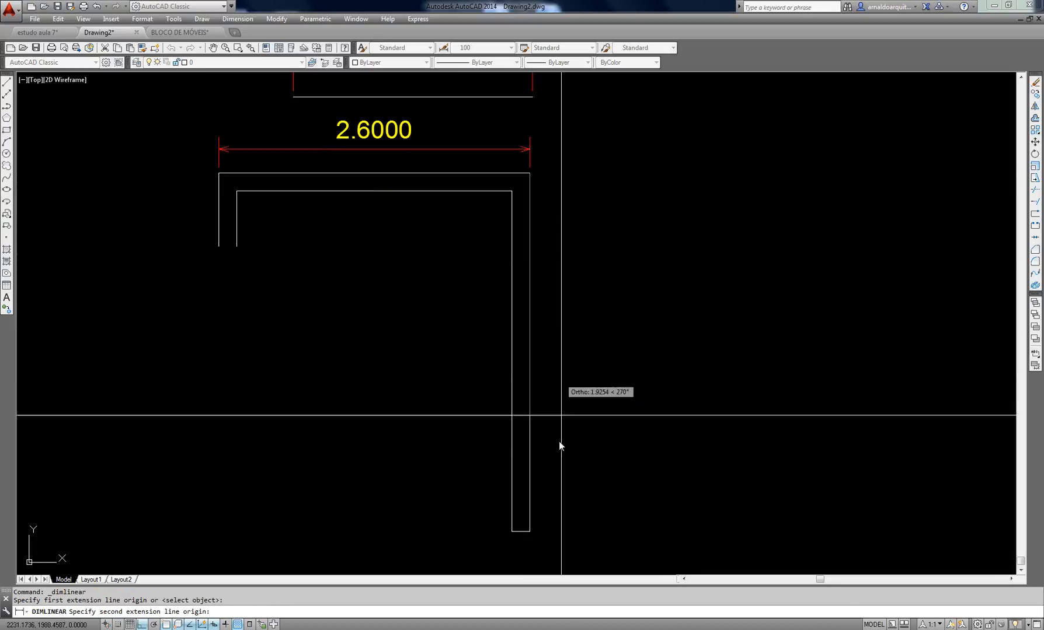
{"action": "left_click", "coordinate": [533, 530]}
{"action": "left_click", "coordinate": [592, 463]}
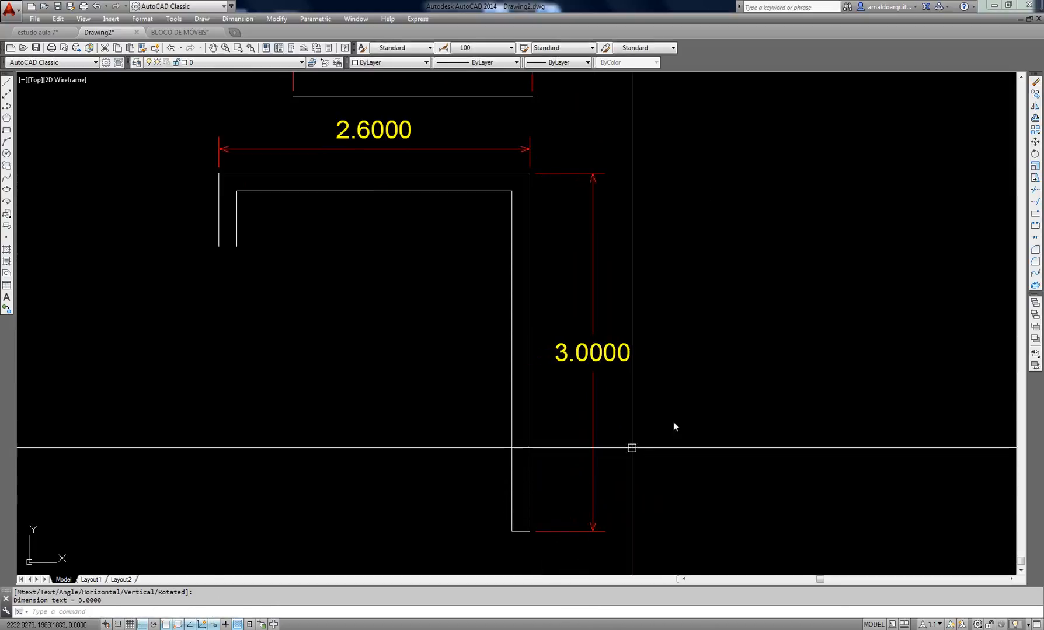
{"action": "key", "text": "Escape"}
Examine how the text sits on the vertical 3.0000 dimension compared with the horizontal 2.6000 dimension
{"action": "mouse_move", "coordinate": [690, 393]}
{"action": "middle_mouse_down"}
{"action": "mouse_move", "coordinate": [730, 384]}
{"action": "mouse_move", "coordinate": [745, 403]}
{"action": "middle_mouse_up"}
{"action": "scroll", "coordinate": [746, 340], "scroll_direction": "down", "scroll_amount": 2}
{"action": "middle_click_drag", "start_coordinate": [745, 341], "coordinate": [713, 387]}
{"action": "scroll", "coordinate": [696, 391], "scroll_direction": "up", "scroll_amount": 2}
{"action": "key", "text": "Escape"}
{"action": "left_click", "coordinate": [681, 373]}
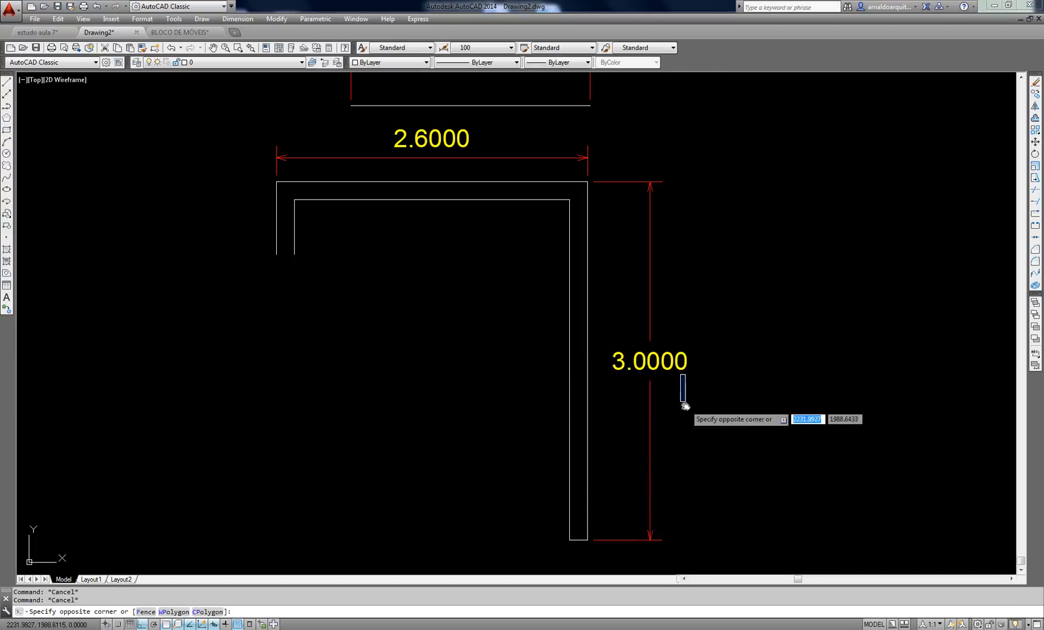
{"action": "left_click", "coordinate": [663, 386]}
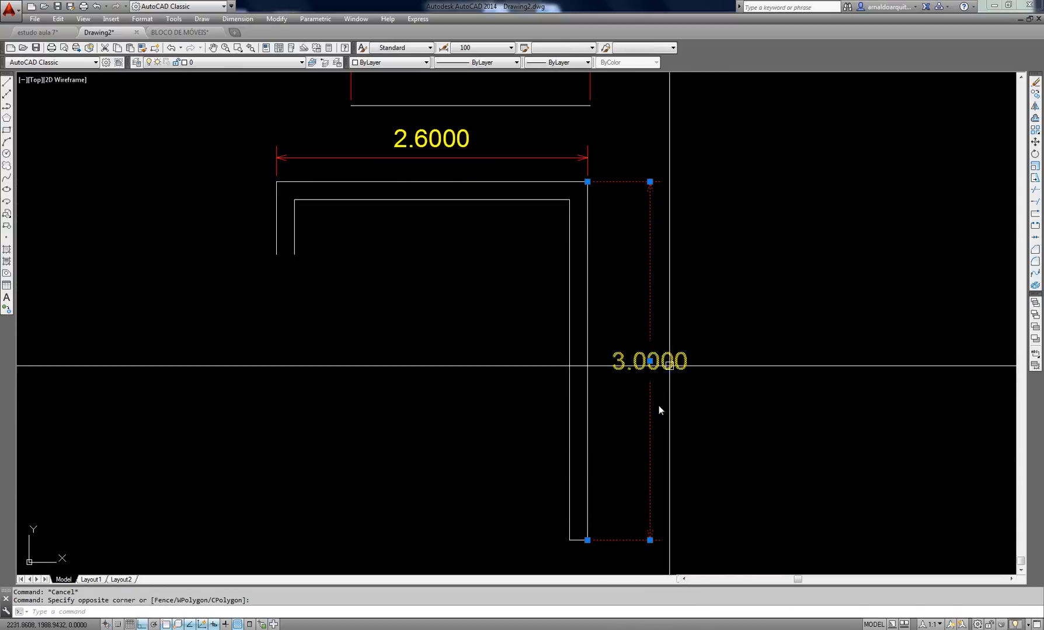
{"action": "left_click", "coordinate": [457, 156]}
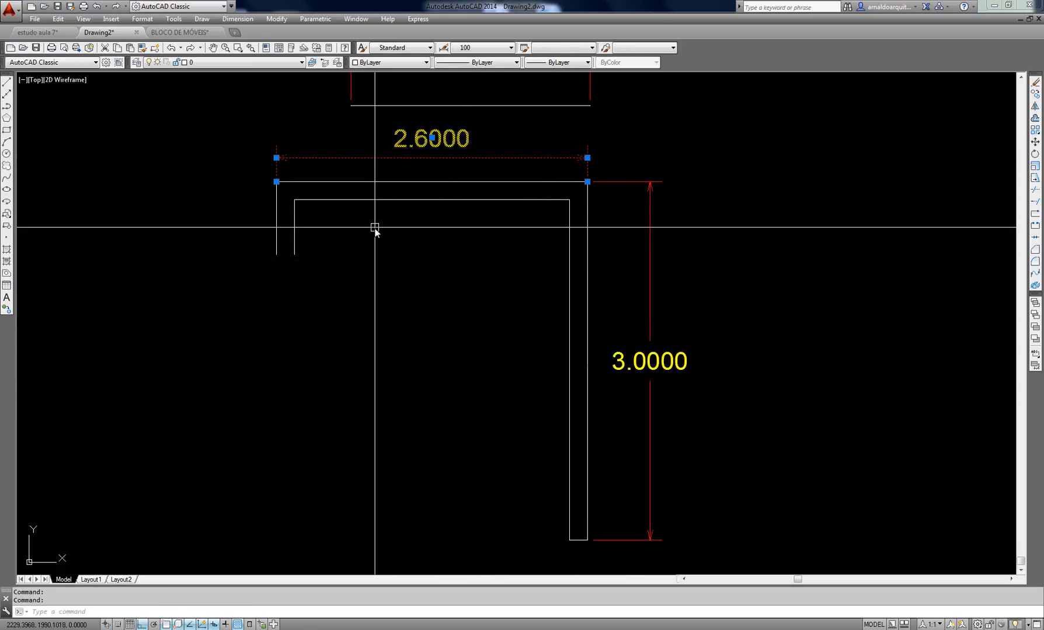
{"action": "middle_click_drag", "start_coordinate": [510, 236], "coordinate": [484, 293]}
{"action": "scroll", "coordinate": [485, 293], "scroll_direction": "down", "scroll_amount": 2}
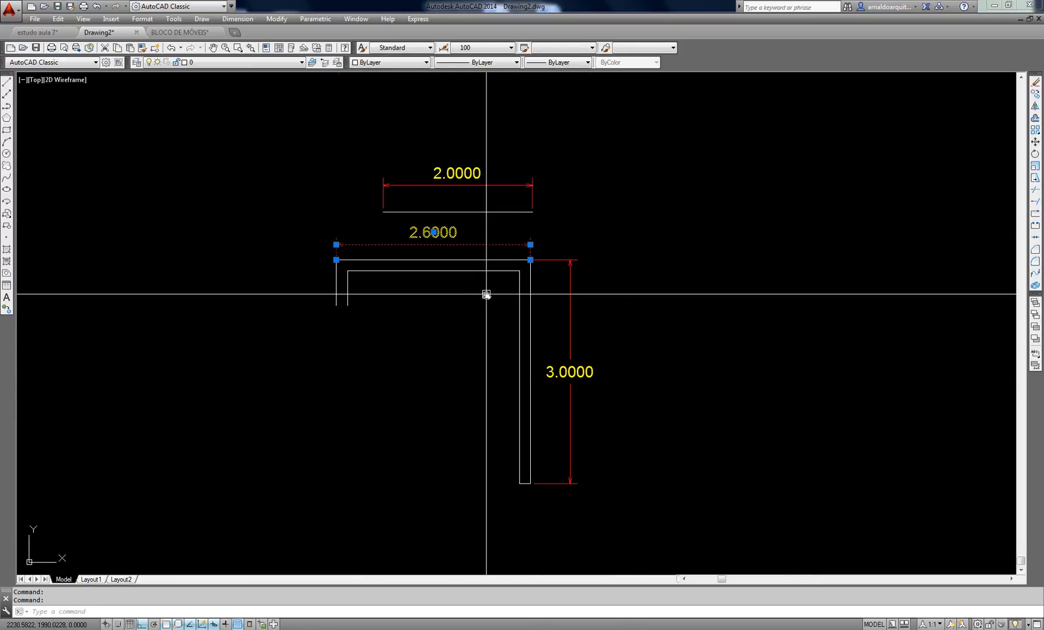
{"action": "key", "text": "Escape"}
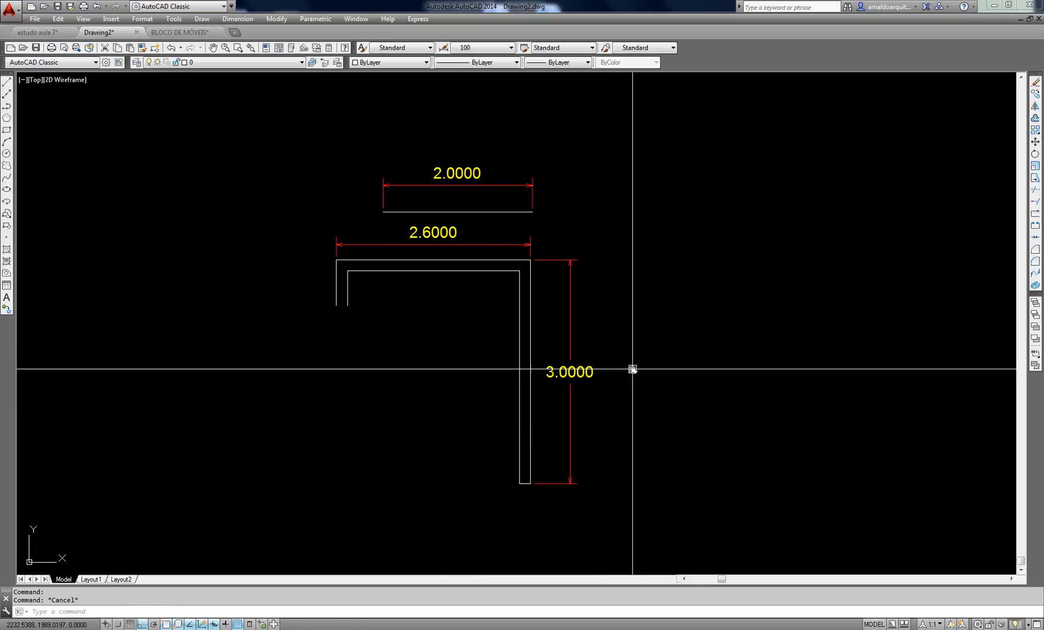
{"action": "left_click", "coordinate": [572, 375]}
{"action": "scroll", "coordinate": [574, 379], "scroll_direction": "up", "scroll_amount": 4}
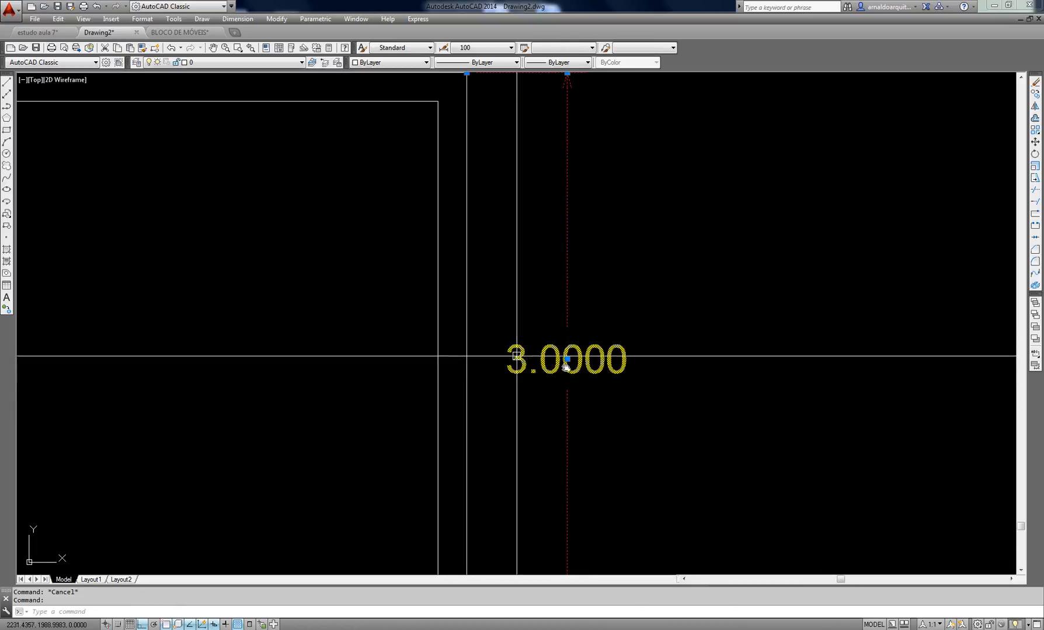
{"action": "scroll", "coordinate": [575, 374], "scroll_direction": "down", "scroll_amount": 2}
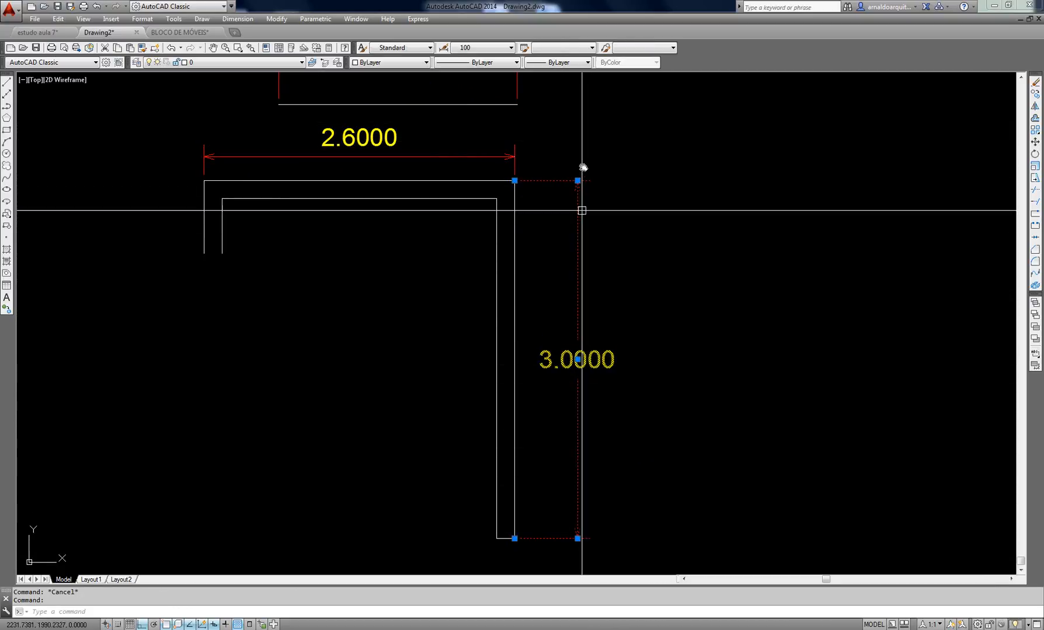
{"action": "key", "text": "Escape"}
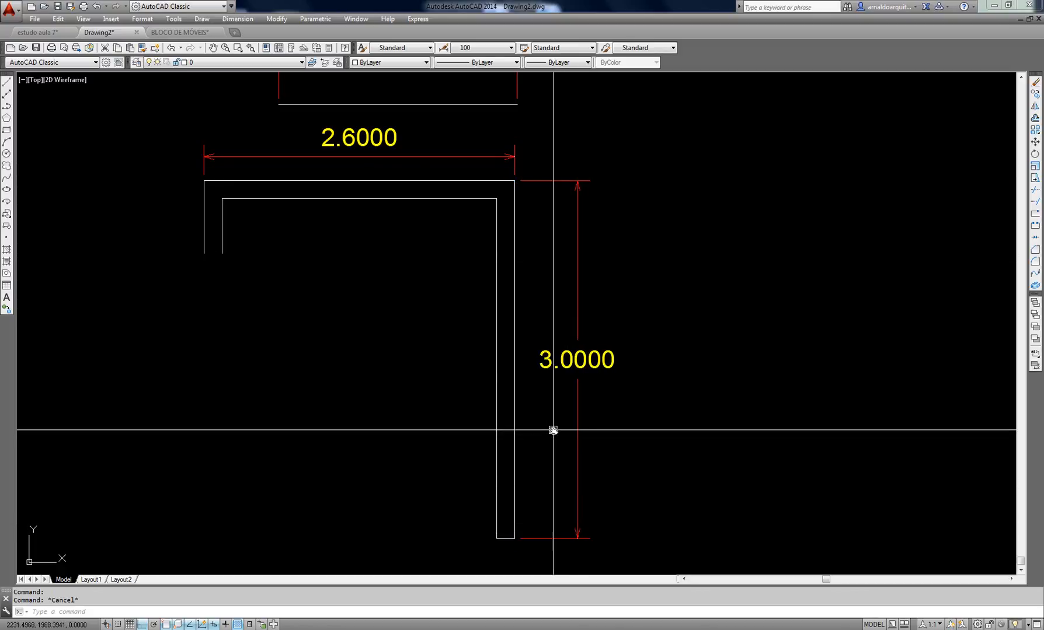
Set the text alignment of dimension style 100 to Aligned with dimension line and make the style current
{"action": "left_click", "coordinate": [442, 49]}
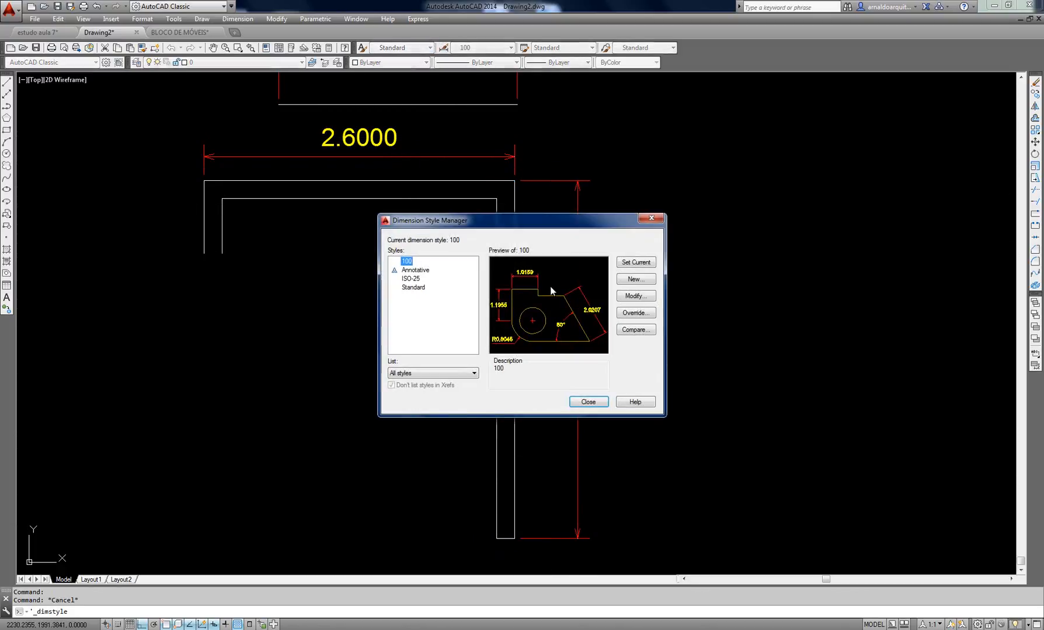
{"action": "left_click", "coordinate": [635, 296]}
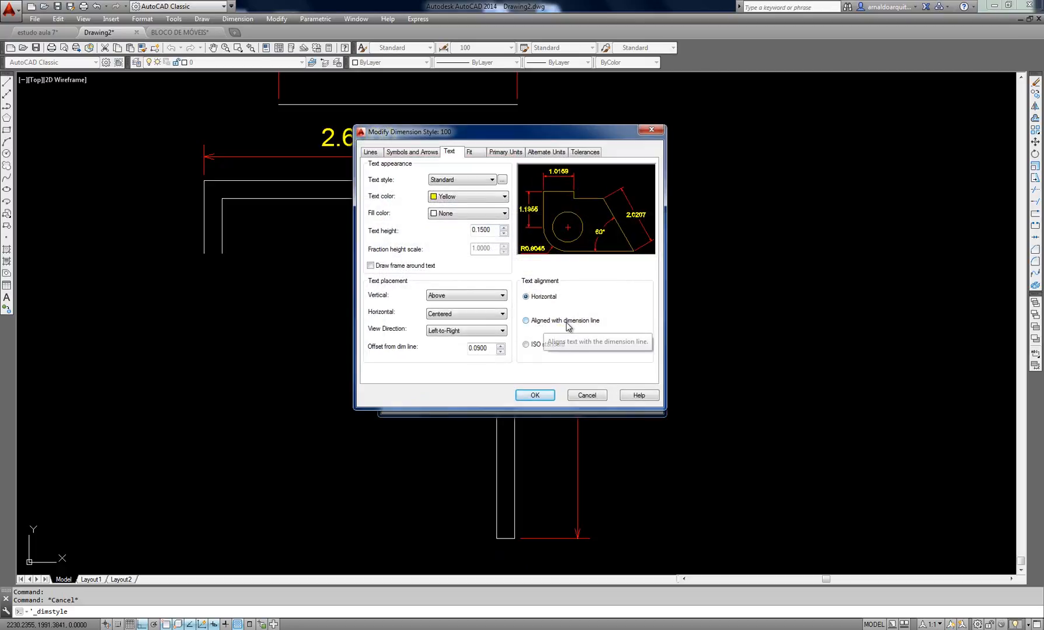
{"action": "left_click", "coordinate": [588, 323]}
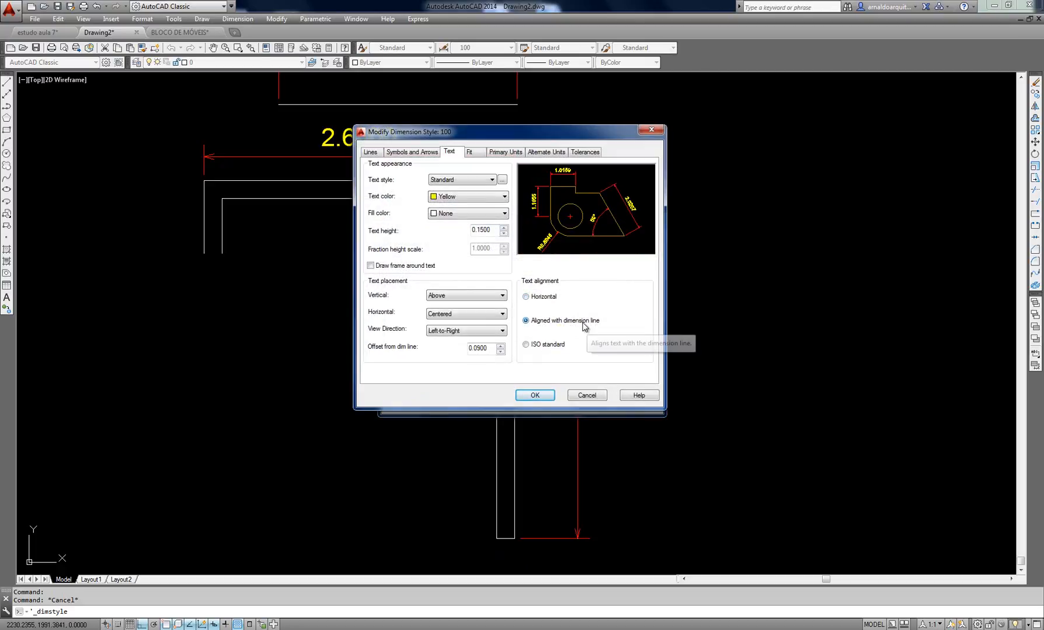
{"action": "left_click", "coordinate": [526, 297]}
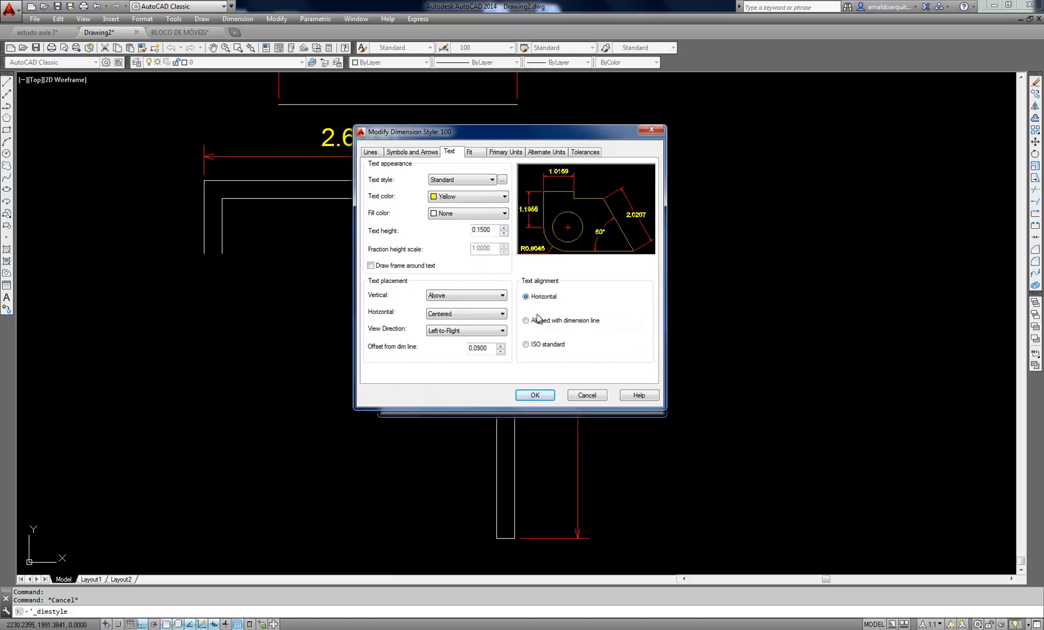
{"action": "left_click", "coordinate": [536, 321]}
{"action": "left_click", "coordinate": [540, 299]}
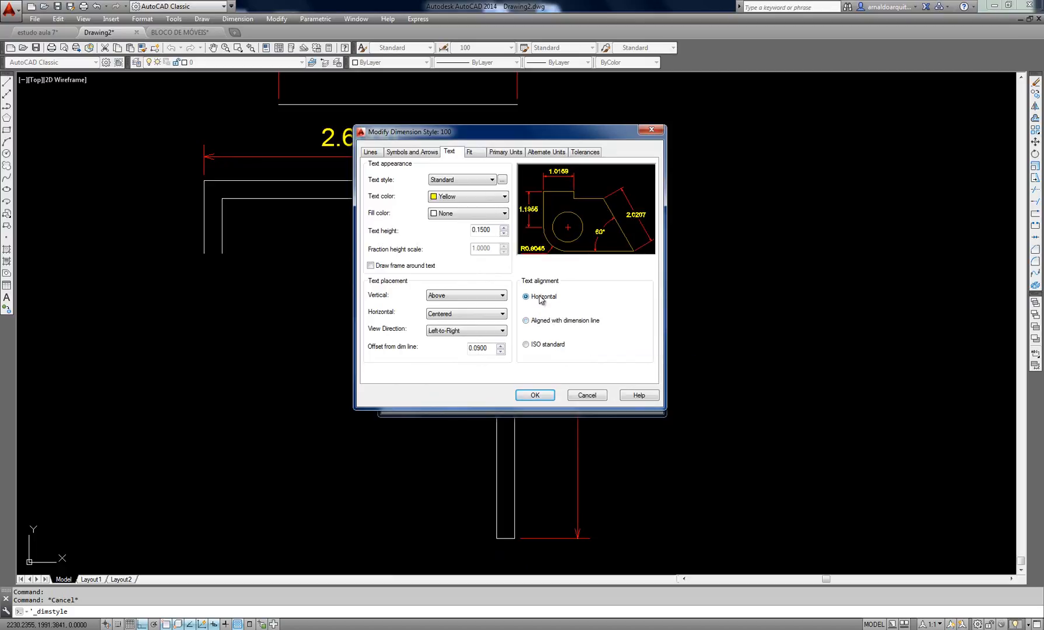
{"action": "left_click", "coordinate": [538, 325]}
{"action": "left_click", "coordinate": [533, 395]}
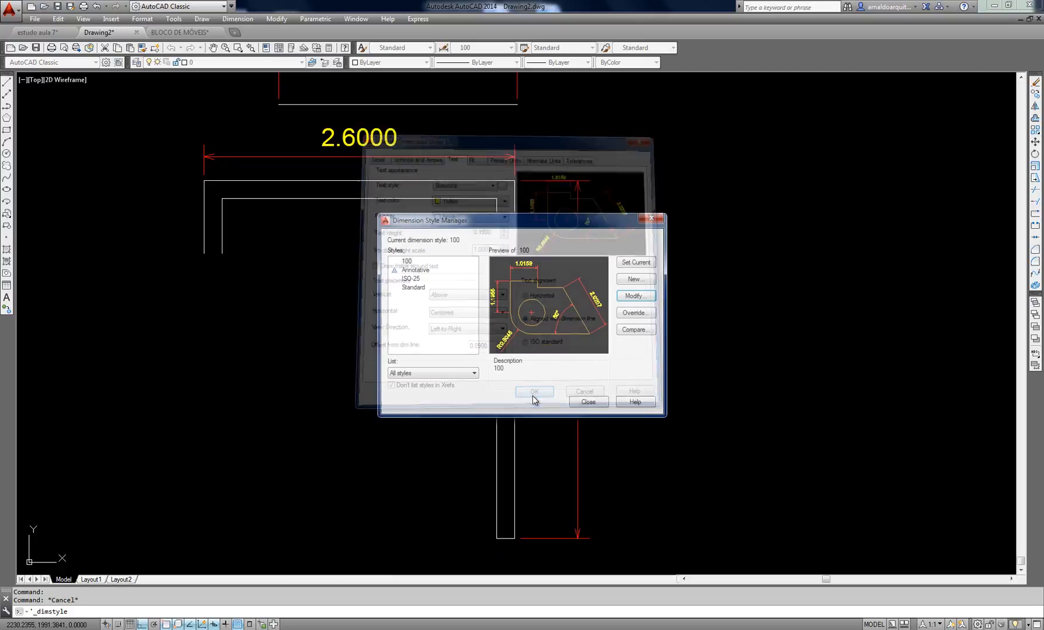
{"action": "left_click", "coordinate": [633, 264]}
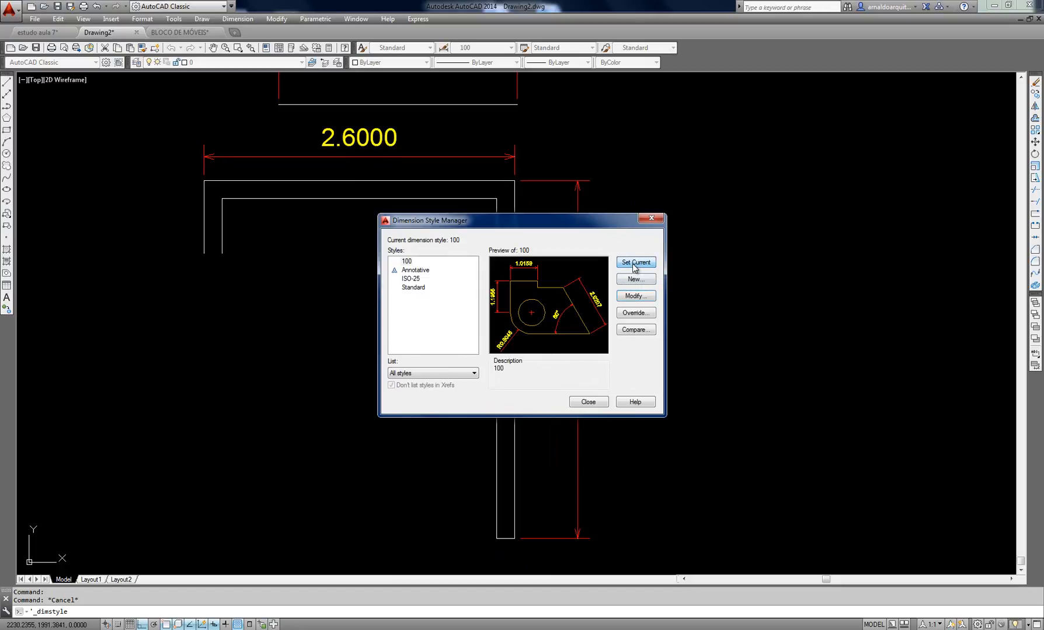
{"action": "left_click", "coordinate": [587, 402]}
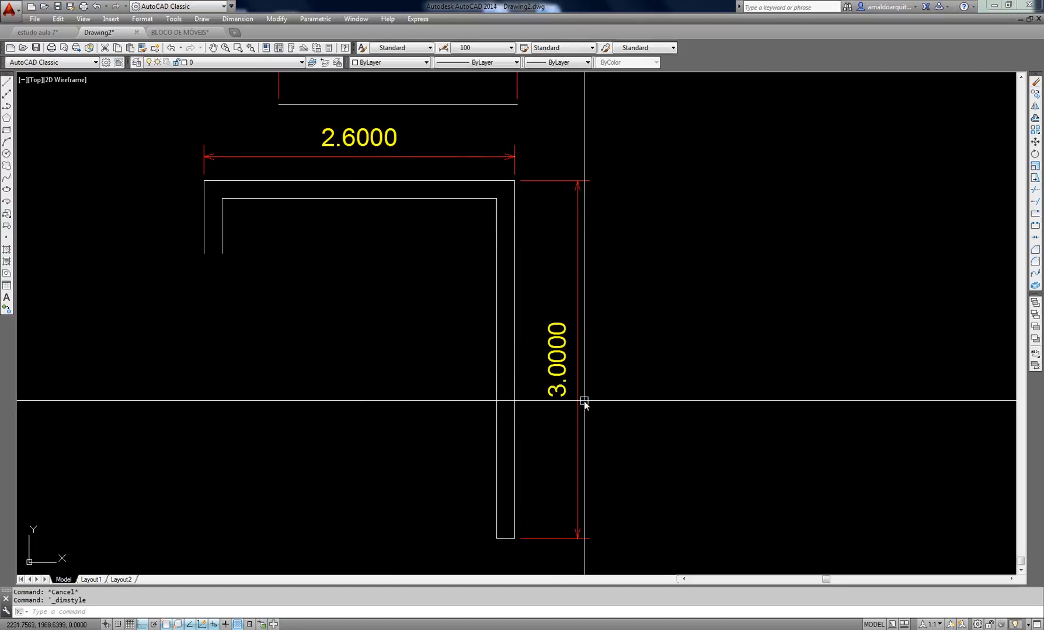
Inspect the text alignment of the vertical dimension beside the wall
{"action": "scroll", "coordinate": [624, 365], "scroll_direction": "down", "scroll_amount": 1}
{"action": "scroll", "coordinate": [630, 349], "scroll_direction": "up", "scroll_amount": 1}
{"action": "middle_click_drag", "start_coordinate": [671, 361], "coordinate": [677, 389]}
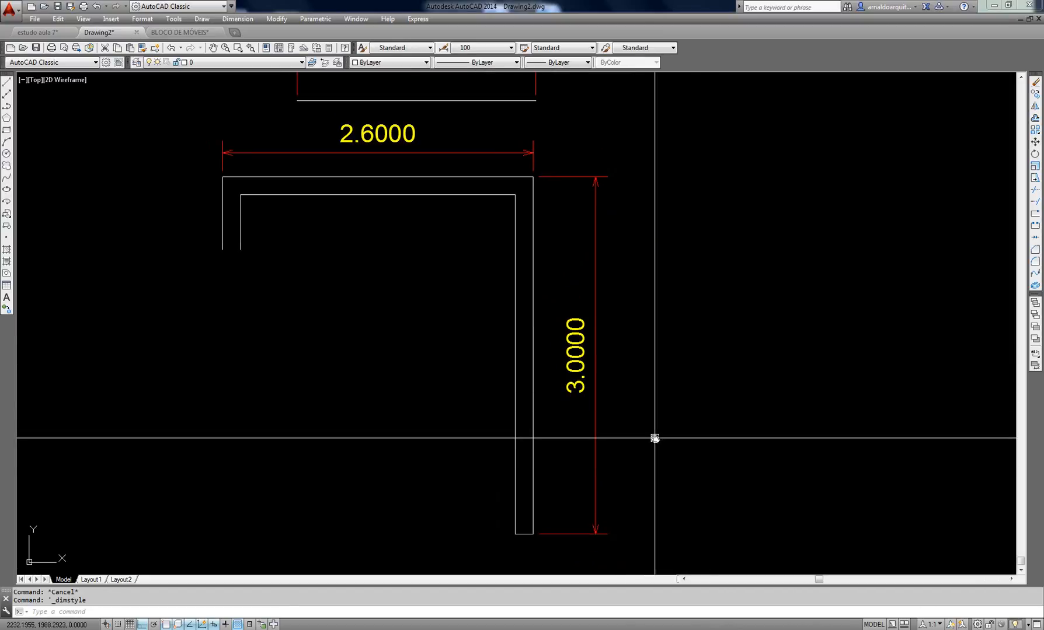
{"action": "left_click", "coordinate": [596, 365]}
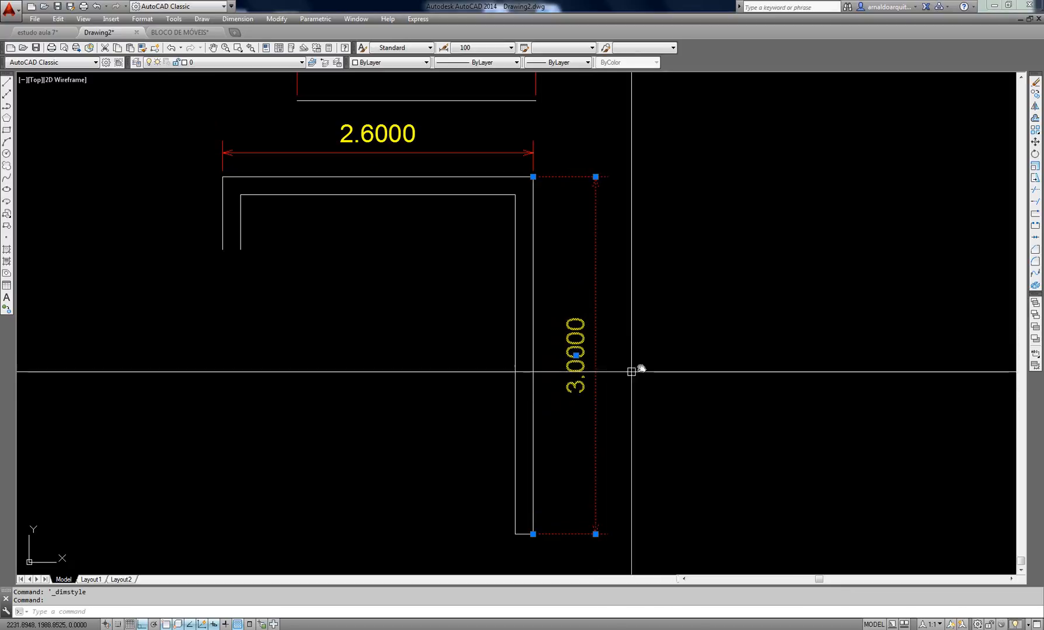
{"action": "key", "text": "Escape"}
{"action": "middle_click_drag", "start_coordinate": [588, 273], "coordinate": [590, 286]}
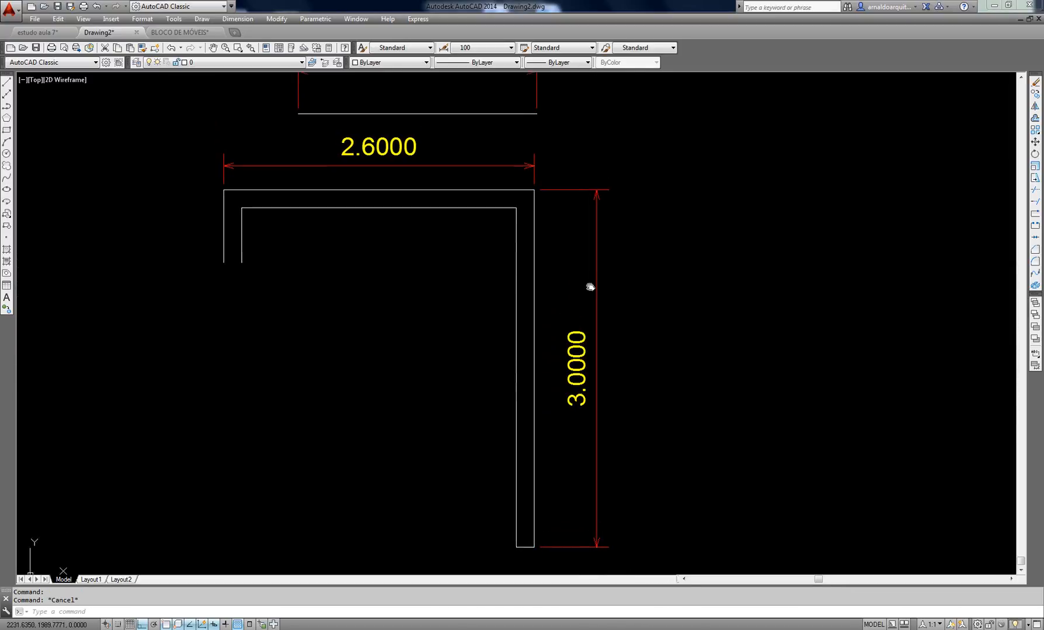
Review the text offset from the dimension line in the settings of dimension style 100
{"action": "left_click", "coordinate": [443, 47]}
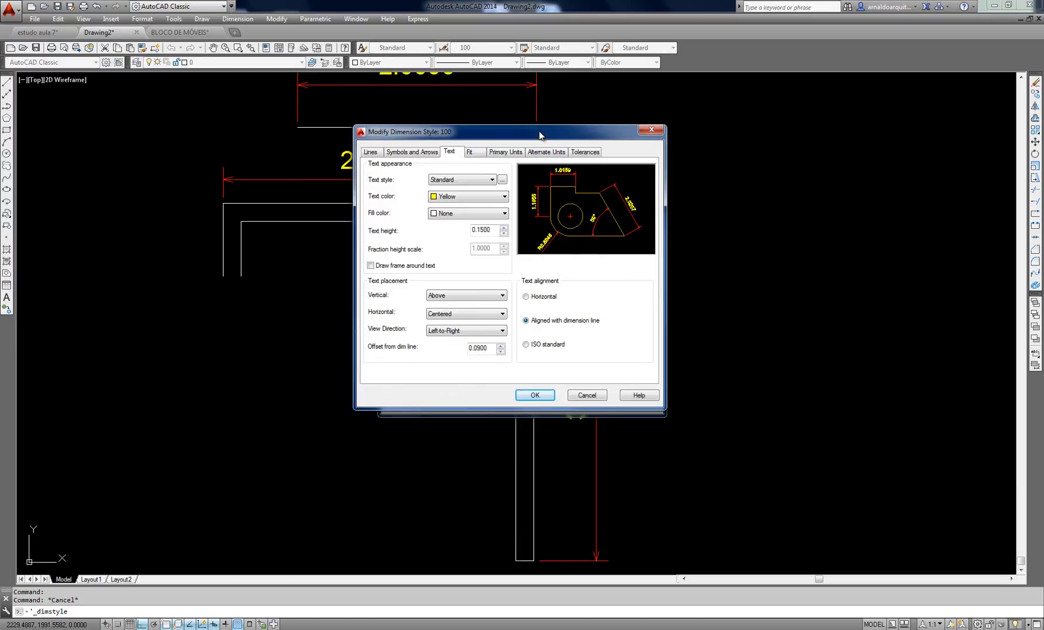
{"action": "left_click_drag", "start_coordinate": [539, 138], "coordinate": [573, 119]}
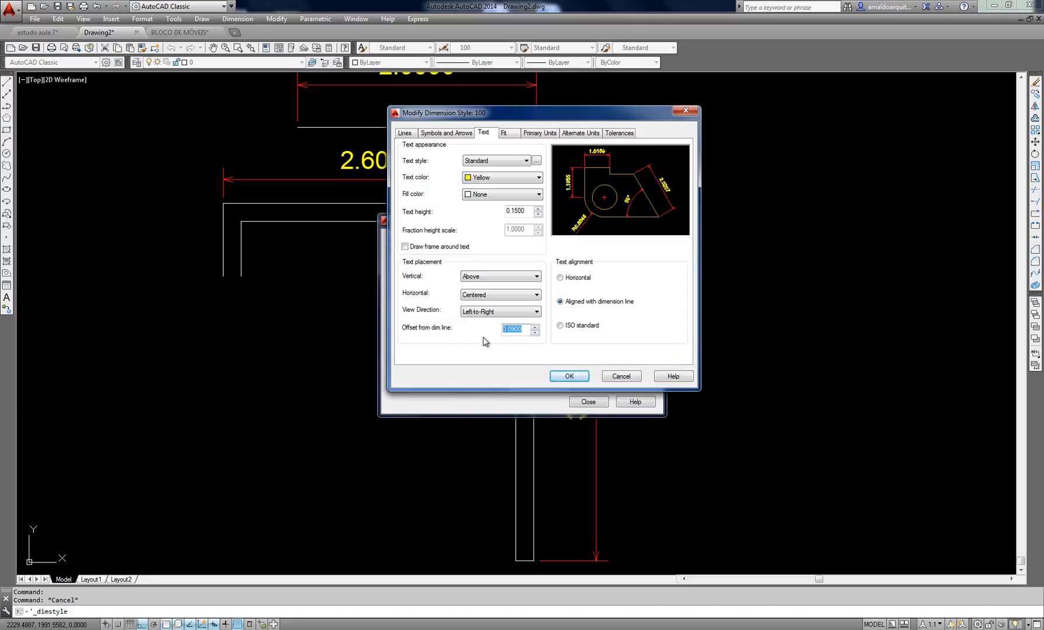
{"action": "left_click", "coordinate": [558, 374]}
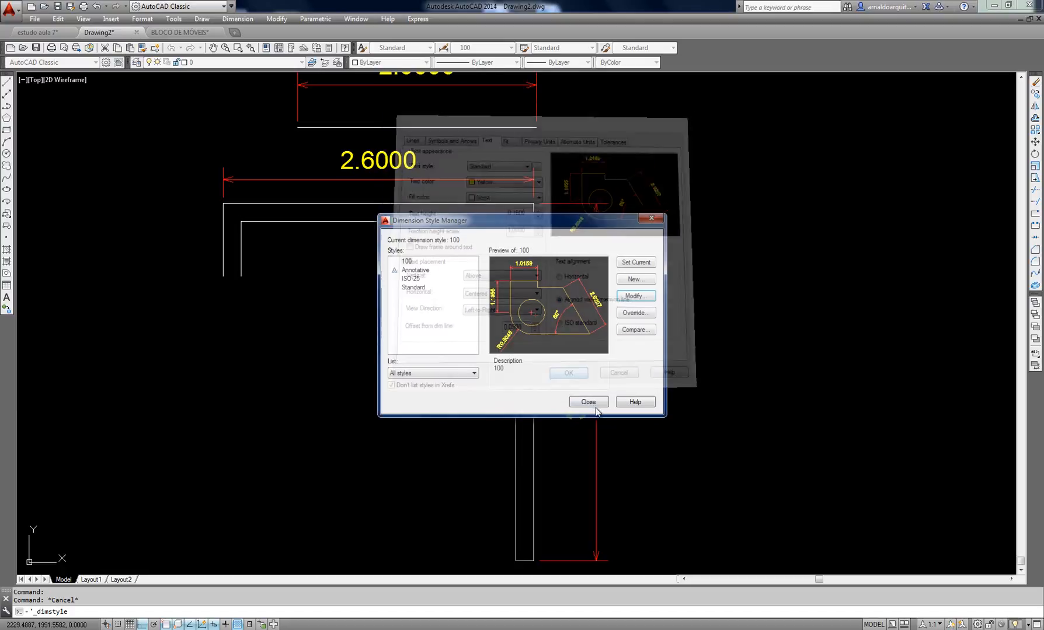
{"action": "left_click", "coordinate": [591, 402]}
Examine the gap between text and dimension line on the horizontal and vertical wall dimensions
{"action": "scroll", "coordinate": [396, 182], "scroll_direction": "up", "scroll_amount": 2}
{"action": "scroll", "coordinate": [396, 182], "scroll_direction": "up", "scroll_amount": 2}
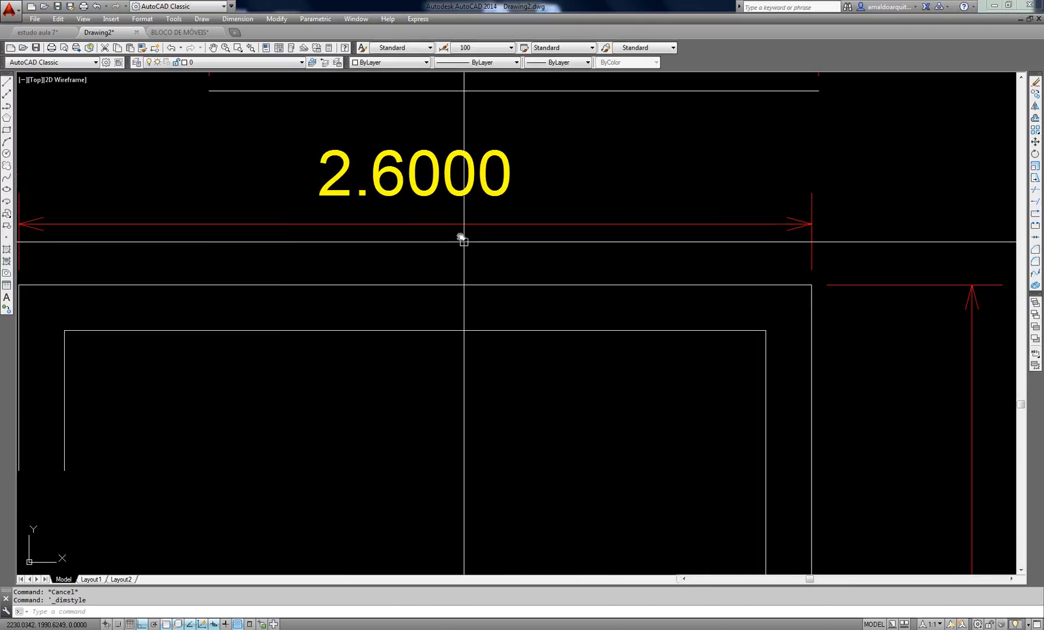
{"action": "left_click", "coordinate": [447, 226]}
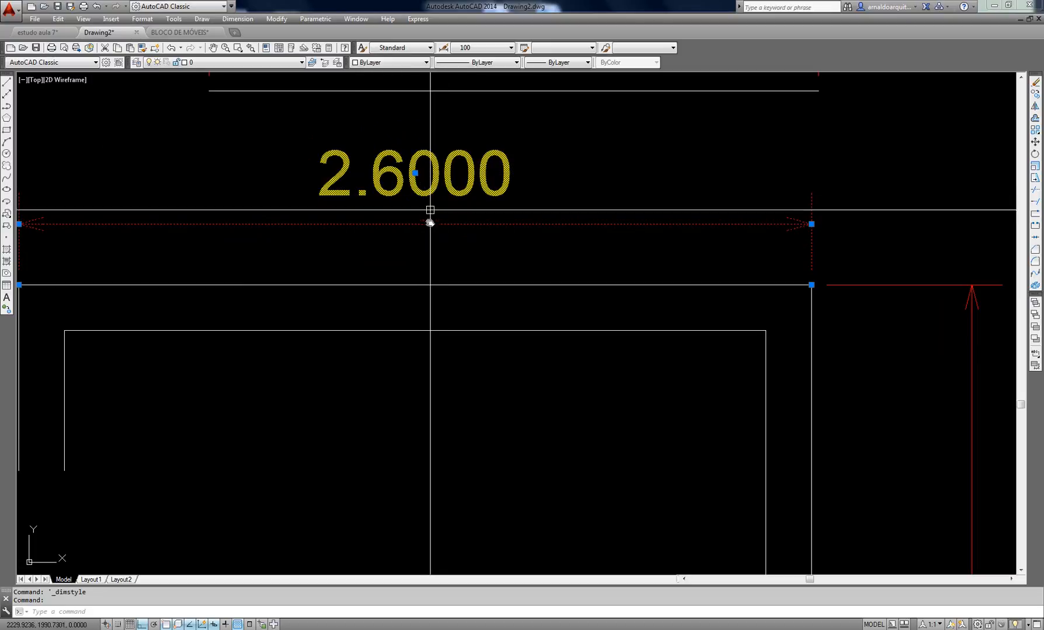
{"action": "scroll", "coordinate": [511, 181], "scroll_direction": "down", "scroll_amount": 2}
{"action": "middle_click_drag", "start_coordinate": [565, 219], "coordinate": [516, 195]}
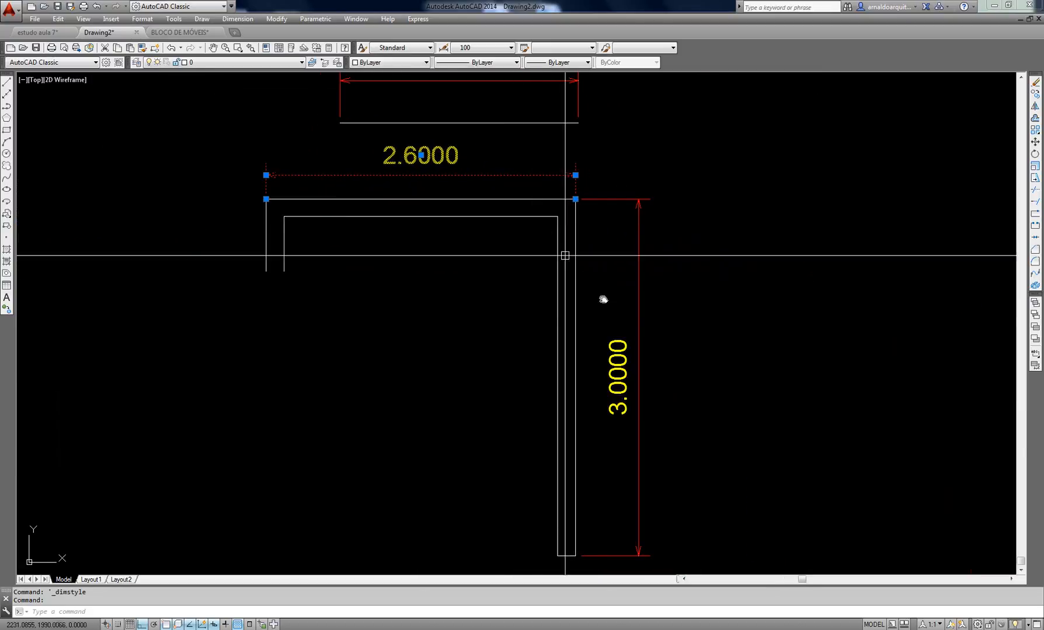
{"action": "scroll", "coordinate": [633, 410], "scroll_direction": "up", "scroll_amount": 3}
{"action": "left_click", "coordinate": [619, 411]}
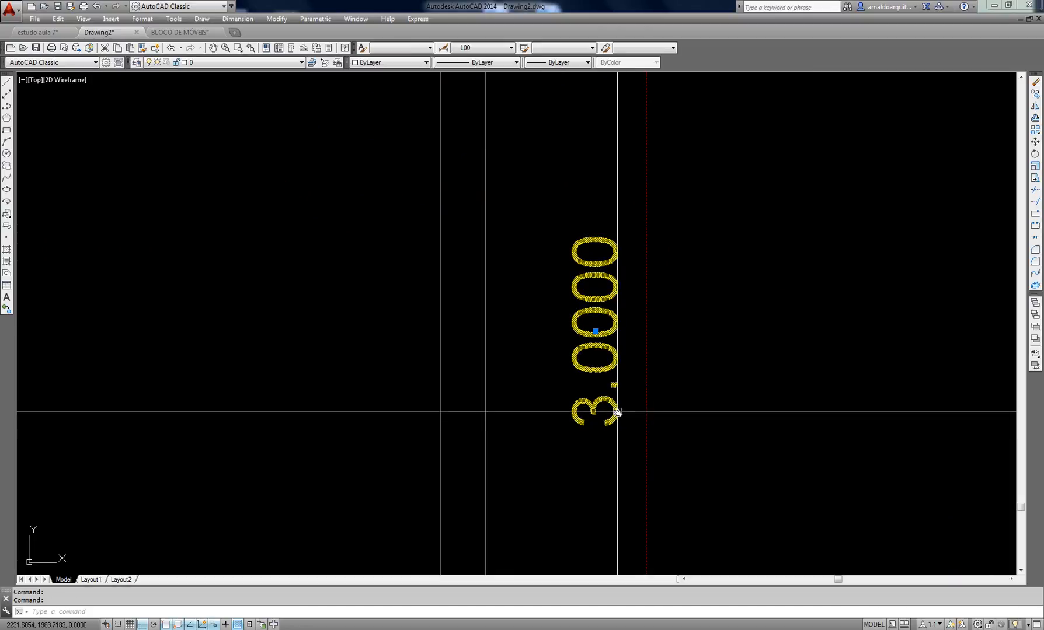
{"action": "scroll", "coordinate": [514, 260], "scroll_direction": "down", "scroll_amount": 2}
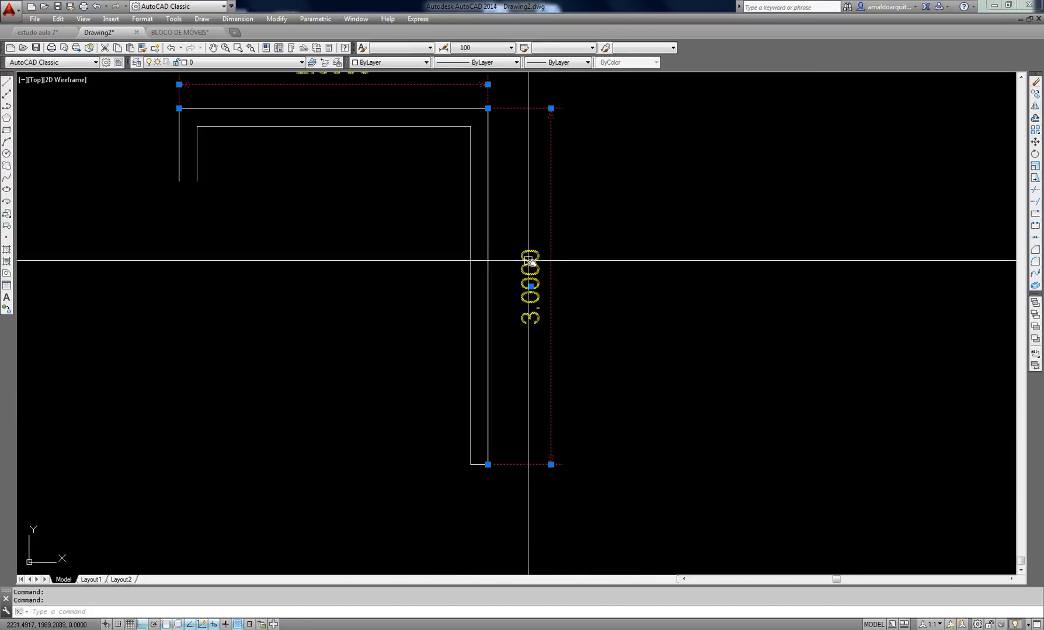
{"action": "key", "text": "Escape"}
{"action": "middle_click_drag", "start_coordinate": [555, 288], "coordinate": [589, 304]}
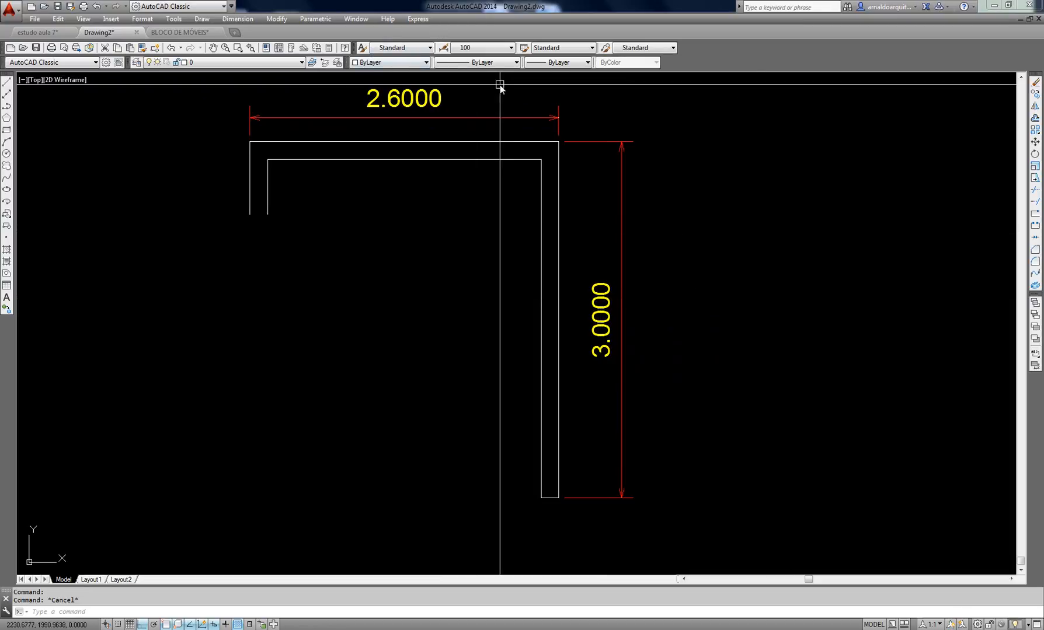
Edit the text offset from the dimension line in dimension style 100
{"action": "left_click", "coordinate": [443, 47]}
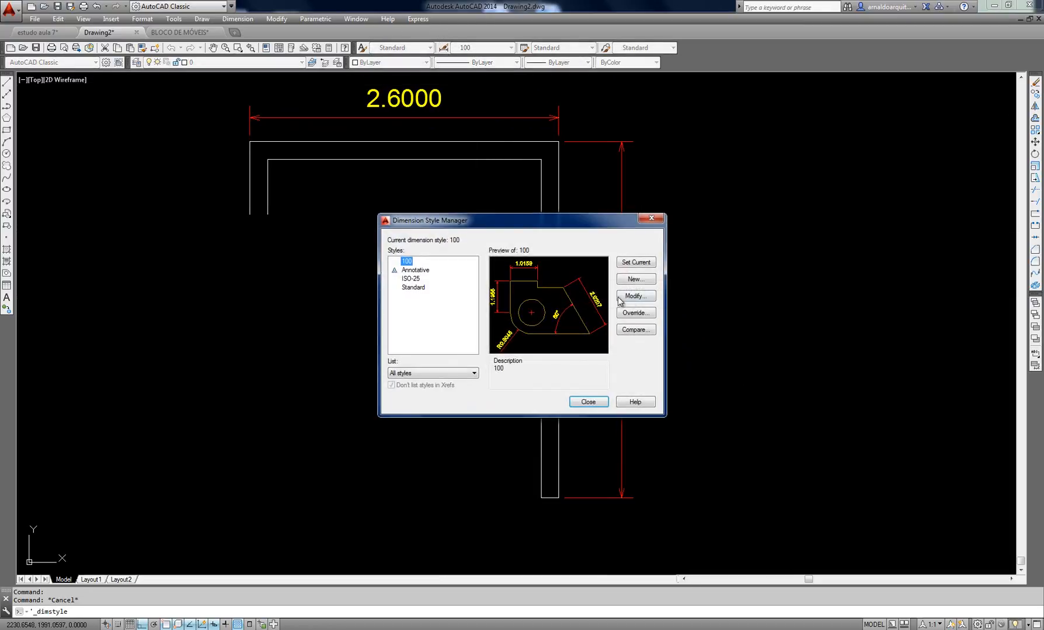
{"action": "left_click", "coordinate": [632, 297]}
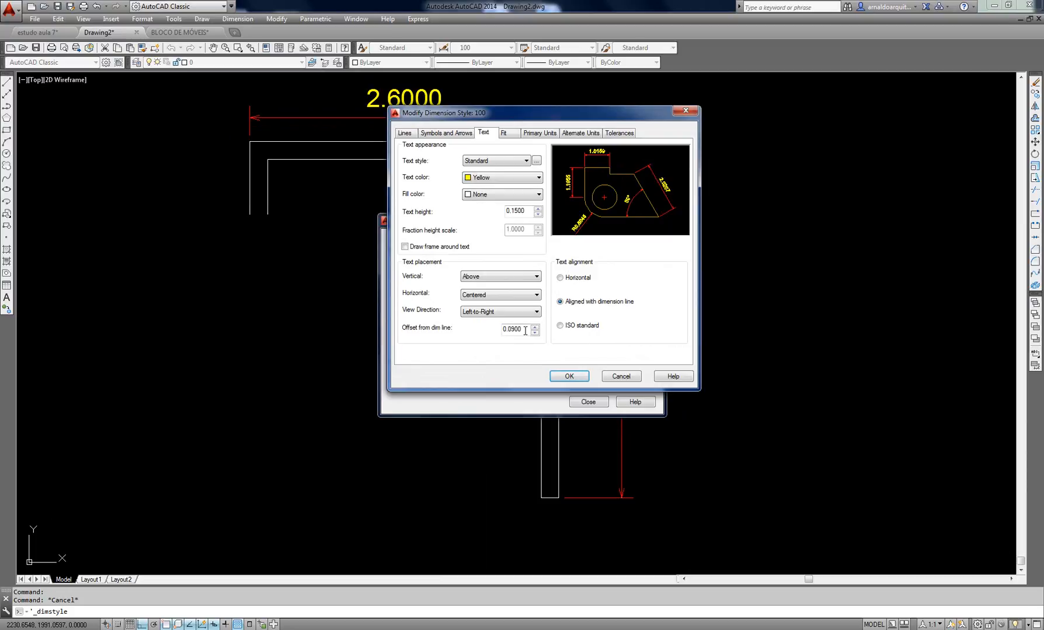
{"action": "key", "text": "BackSpace"}
{"action": "key", "text": "BackSpace"}
{"action": "key", "text": "BackSpace"}
Review the fit options of dimension style 100, apply the style's settings and make it the current style
{"action": "left_click", "coordinate": [503, 133]}
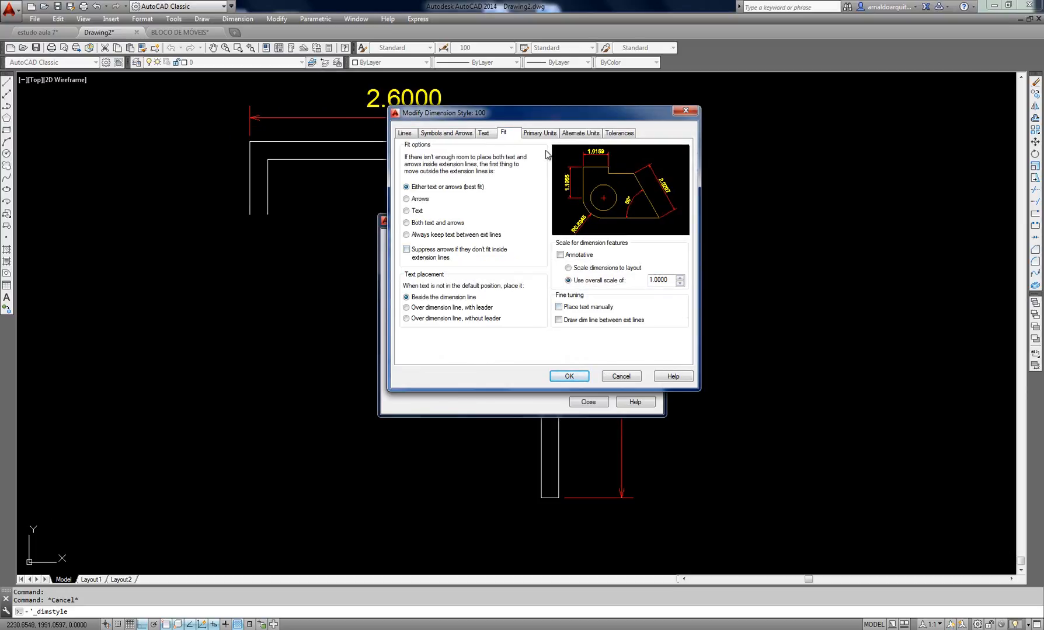
{"action": "mouse_move", "coordinate": [542, 121]}
{"action": "left_mouse_down"}
{"action": "mouse_move", "coordinate": [553, 124]}
{"action": "mouse_move", "coordinate": [539, 124]}
{"action": "left_mouse_up"}
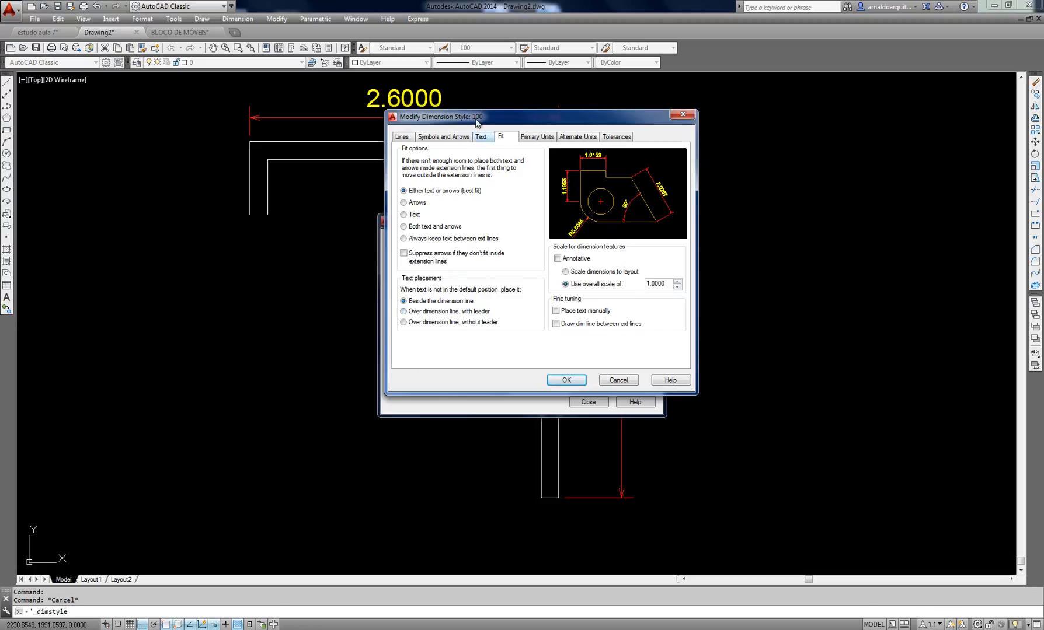
{"action": "mouse_move", "coordinate": [475, 118]}
{"action": "left_mouse_down"}
{"action": "mouse_move", "coordinate": [477, 156]}
{"action": "mouse_move", "coordinate": [464, 118]}
{"action": "mouse_move", "coordinate": [471, 137]}
{"action": "left_mouse_up"}
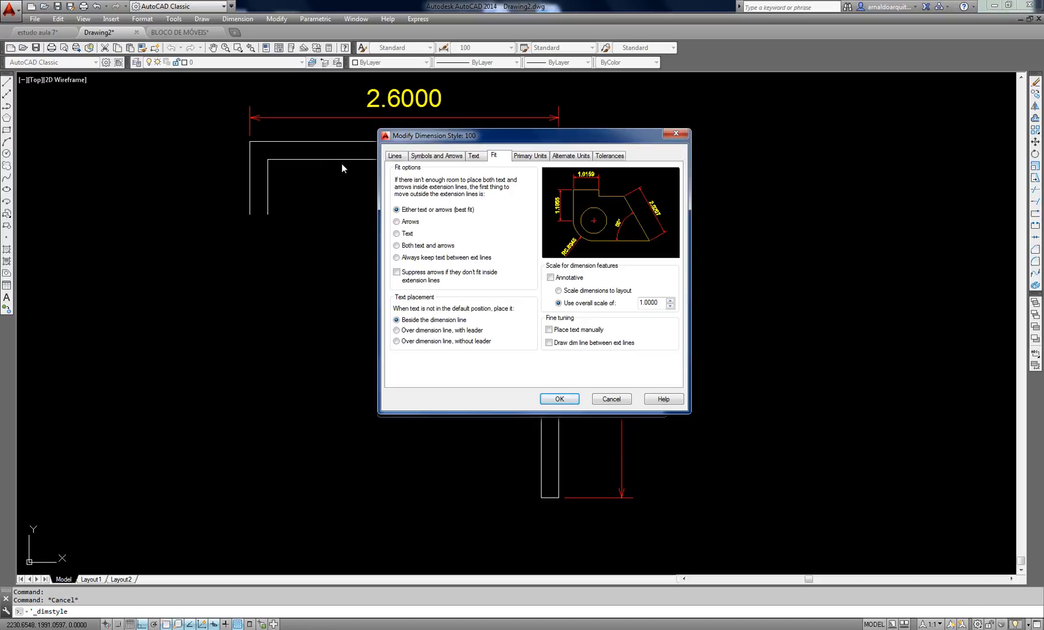
{"action": "left_click", "coordinate": [559, 399]}
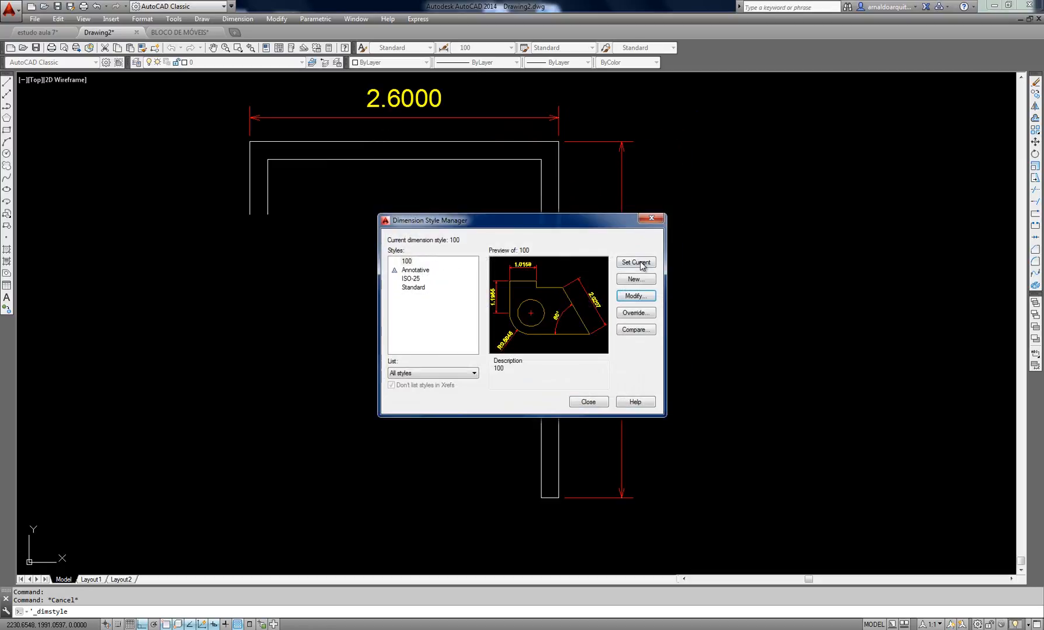
{"action": "left_click", "coordinate": [641, 265]}
{"action": "left_click", "coordinate": [652, 219]}
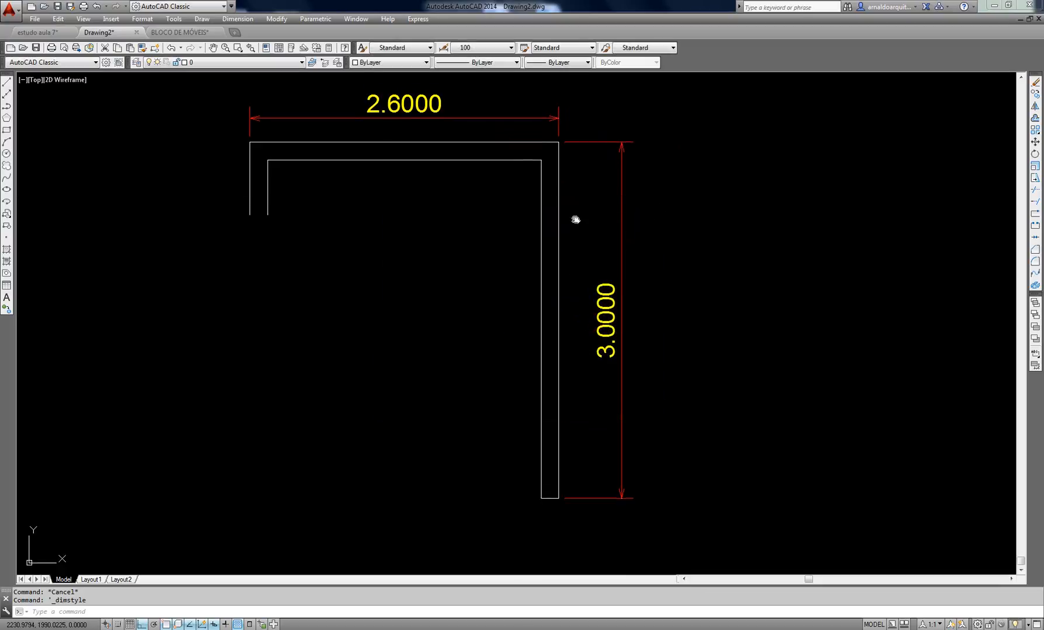
Stretch the outer origin of the horizontal wall dimension to line up with the inner face of the short left wall
{"action": "scroll", "coordinate": [573, 221], "scroll_direction": "up", "scroll_amount": 2}
{"action": "left_click", "coordinate": [421, 221]}
{"action": "left_click", "coordinate": [441, 212]}
{"action": "left_click", "coordinate": [397, 243]}
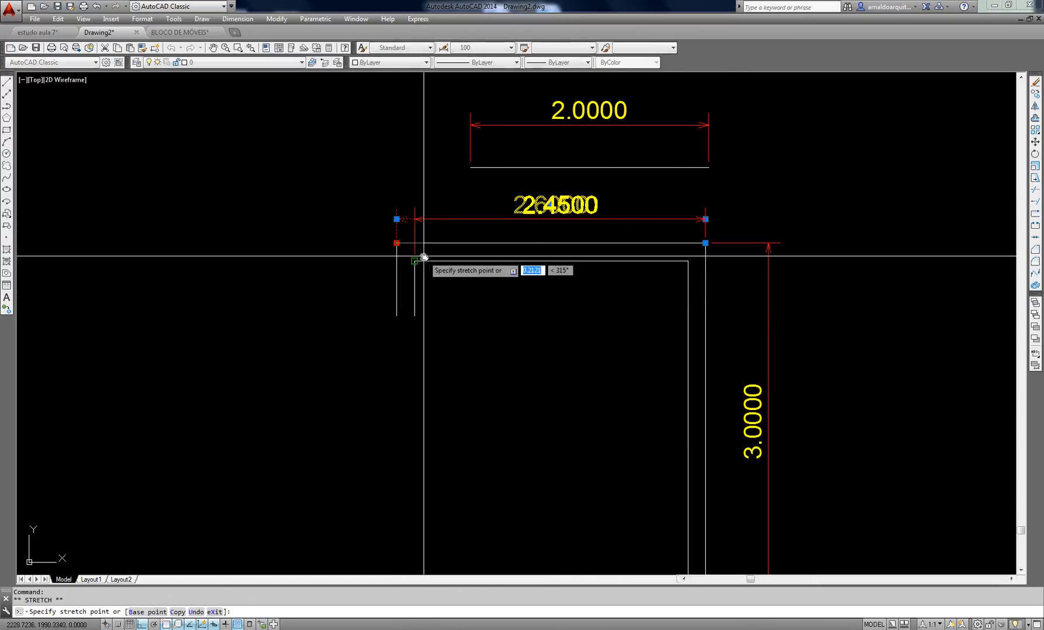
{"action": "scroll", "coordinate": [426, 242], "scroll_direction": "up", "scroll_amount": 2}
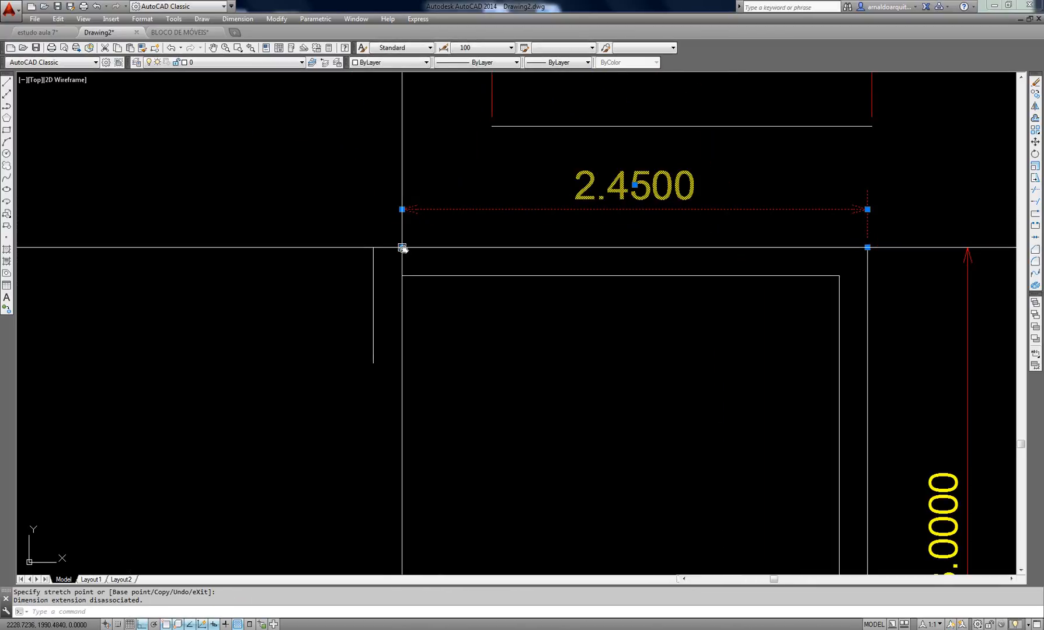
{"action": "key", "text": "Escape"}
{"action": "middle_click_drag", "start_coordinate": [424, 179], "coordinate": [459, 241]}
Add an aligned dimension across the thickness of the short left wall, placed above the horizontal wall dimension
{"action": "left_click", "coordinate": [237, 18]}
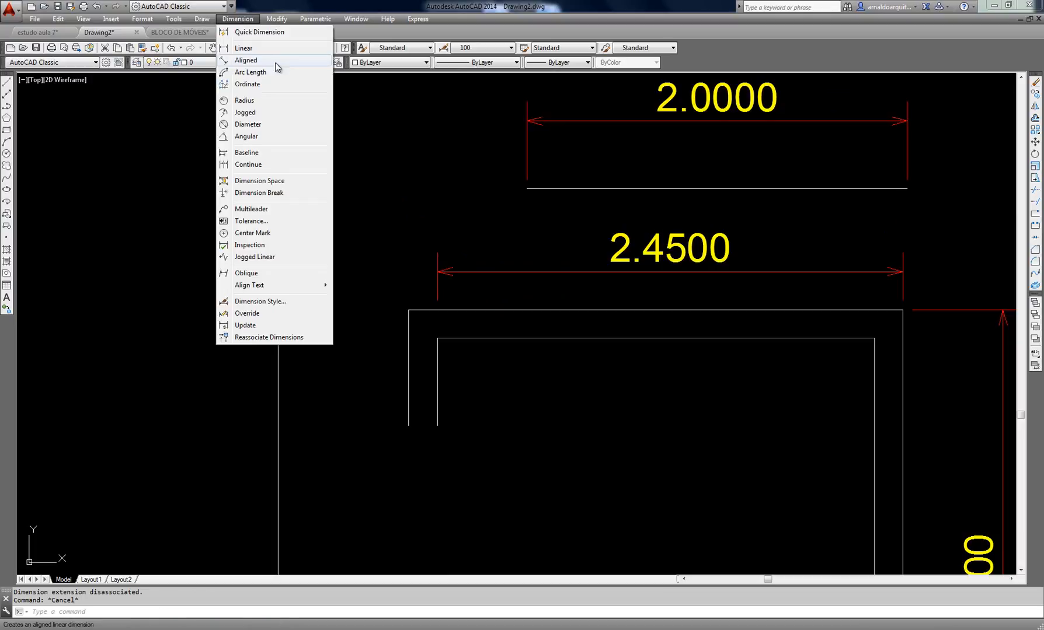
{"action": "left_click", "coordinate": [246, 61]}
{"action": "left_click", "coordinate": [437, 338]}
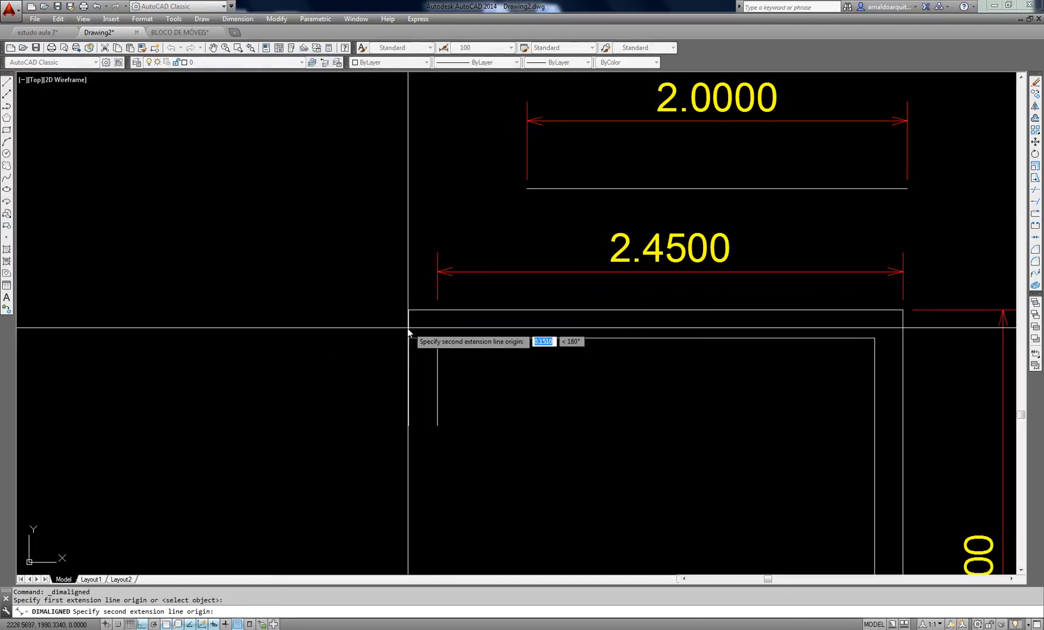
{"action": "left_click", "coordinate": [408, 332]}
{"action": "scroll", "coordinate": [409, 275], "scroll_direction": "up", "scroll_amount": 2}
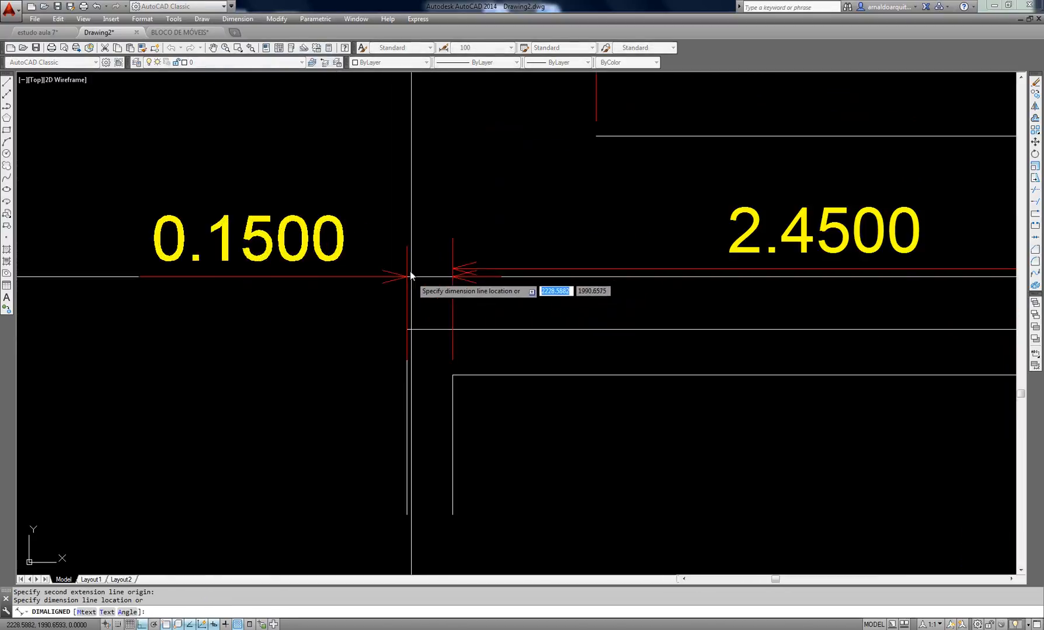
{"action": "left_click", "coordinate": [443, 211]}
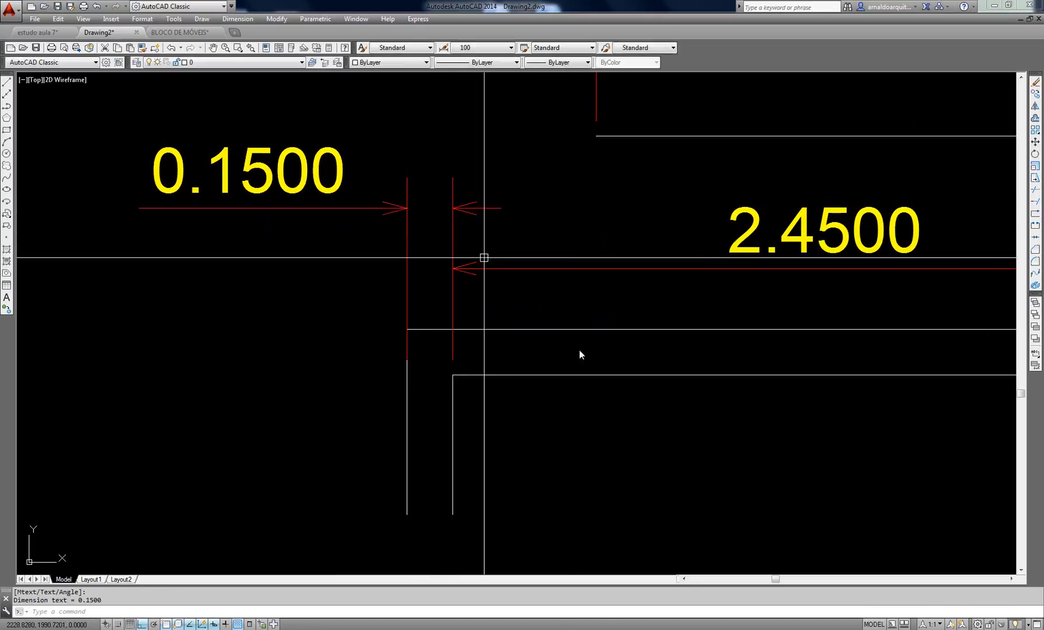
{"action": "middle_click_drag", "start_coordinate": [608, 369], "coordinate": [710, 394]}
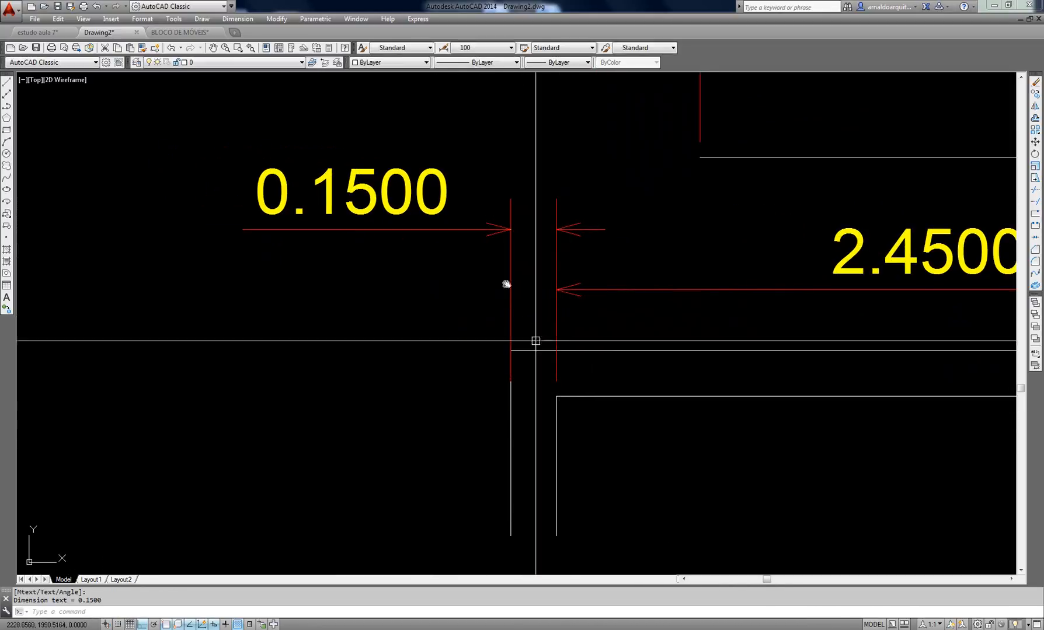
{"action": "middle_click_drag", "start_coordinate": [524, 253], "coordinate": [538, 300]}
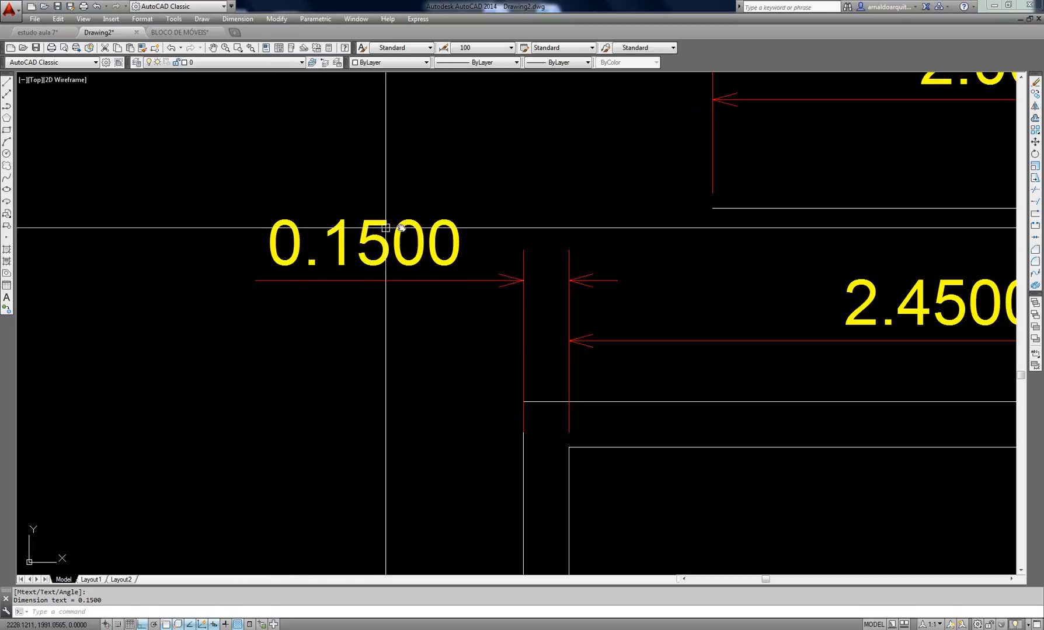
Examine where the text and arrows of the wall thickness dimension sit relative to its extension lines
{"action": "left_click", "coordinate": [555, 295]}
{"action": "left_click", "coordinate": [521, 308]}
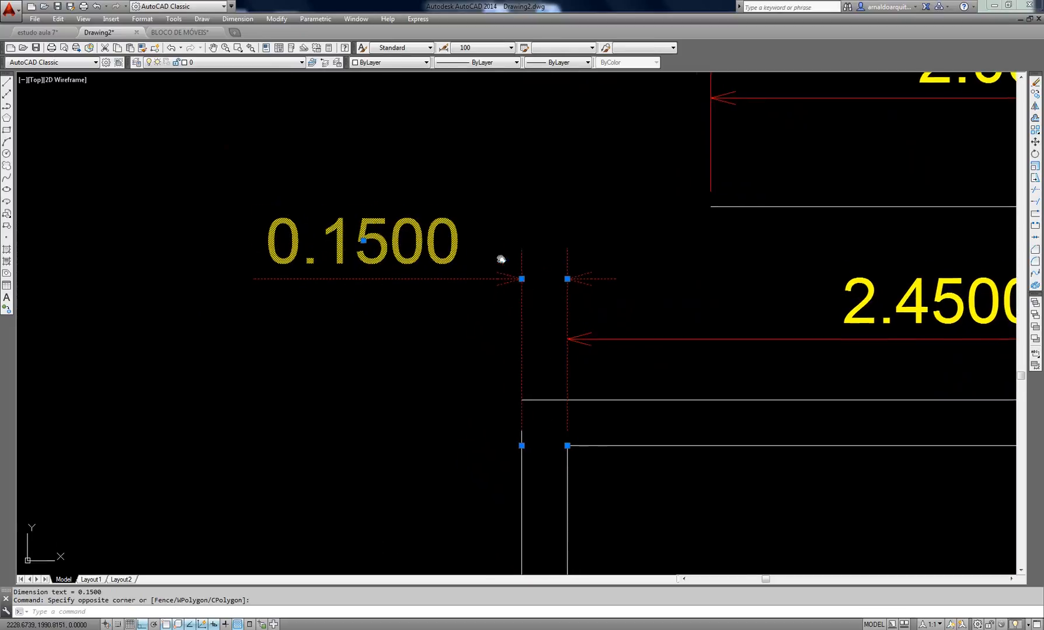
{"action": "middle_click_drag", "start_coordinate": [501, 259], "coordinate": [423, 196]}
{"action": "scroll", "coordinate": [337, 201], "scroll_direction": "down", "scroll_amount": 2}
{"action": "key", "text": "Escape"}
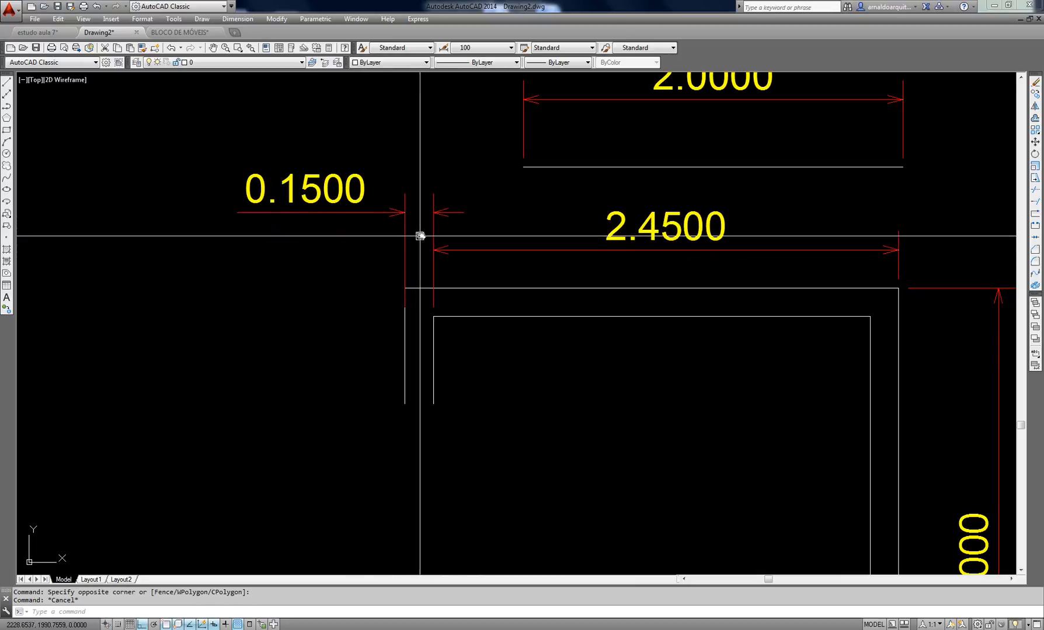
{"action": "left_click", "coordinate": [419, 235]}
{"action": "left_click", "coordinate": [365, 209]}
{"action": "mouse_move", "coordinate": [305, 188]}
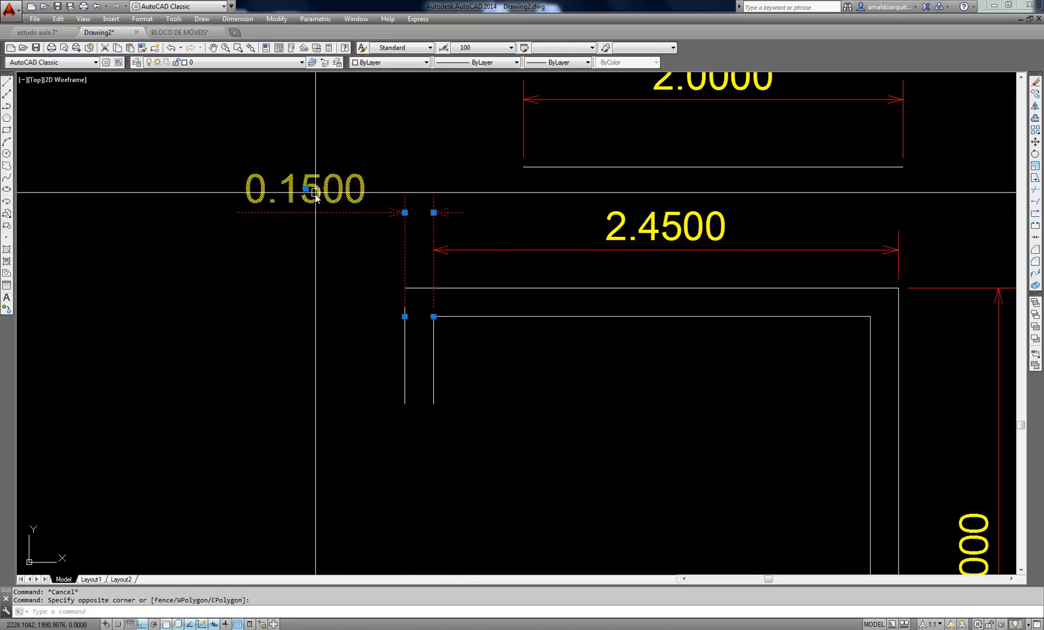
{"action": "key", "text": "Escape"}
{"action": "middle_click_drag", "start_coordinate": [431, 236], "coordinate": [415, 269]}
{"action": "mouse_move", "coordinate": [322, 208]}
{"action": "middle_mouse_down"}
{"action": "mouse_move", "coordinate": [314, 219]}
{"action": "mouse_move", "coordinate": [293, 214]}
{"action": "middle_mouse_up"}
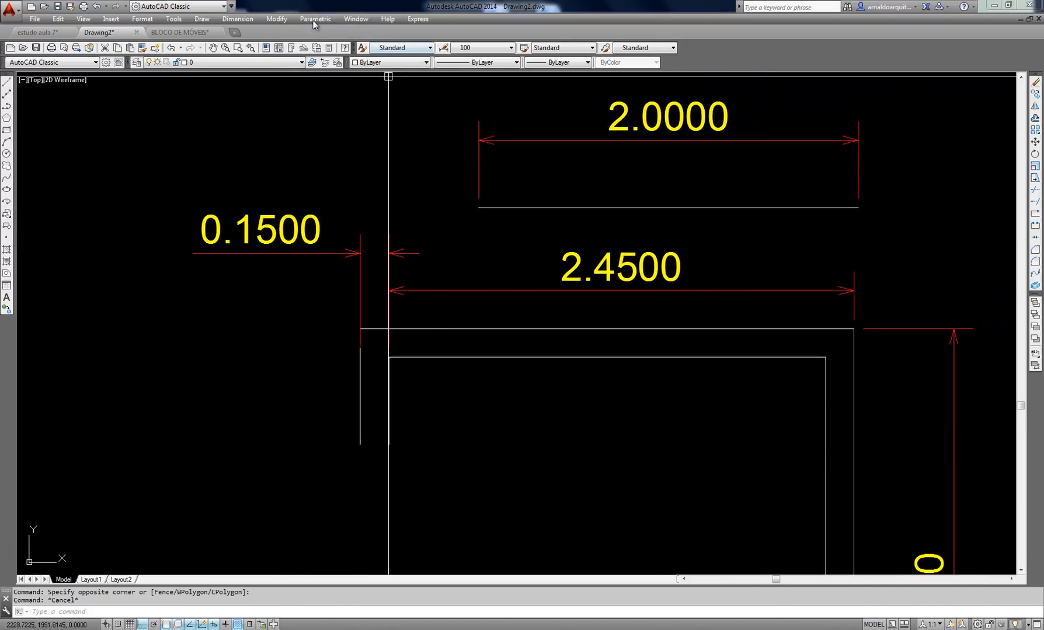
Set dimension style 100 to place displaced text over the dimension line with a leader, and check the wall thickness dimension
{"action": "left_click", "coordinate": [445, 50]}
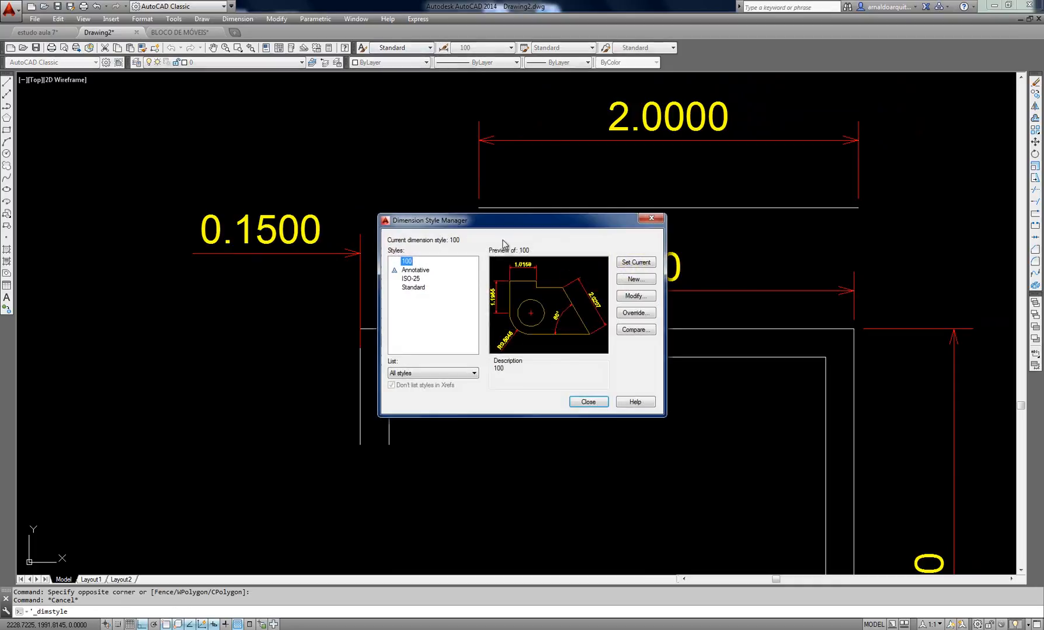
{"action": "left_click", "coordinate": [636, 295]}
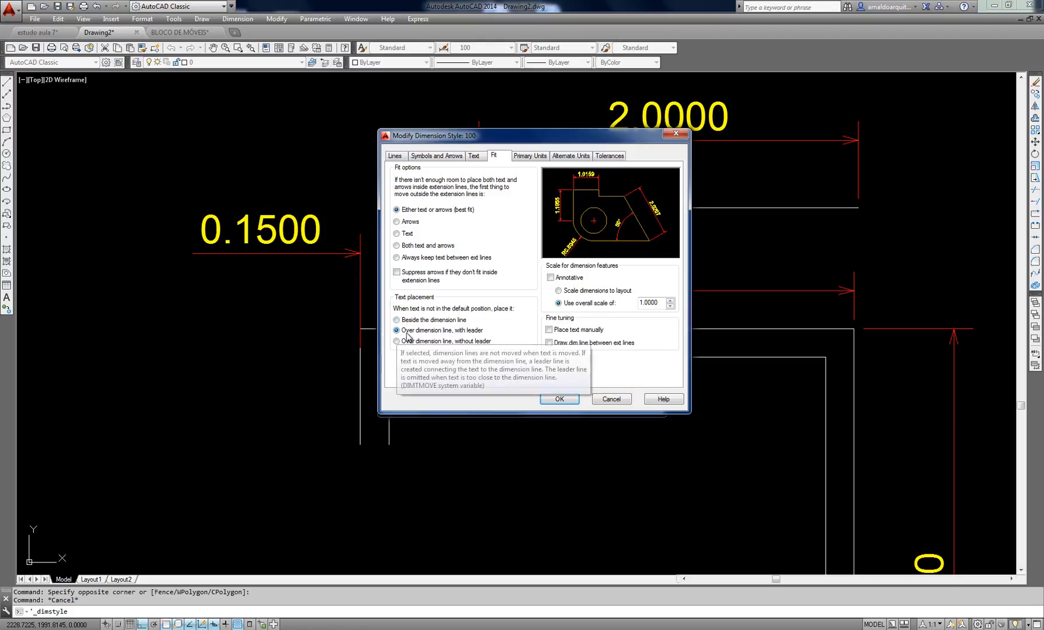
{"action": "left_click", "coordinate": [558, 399]}
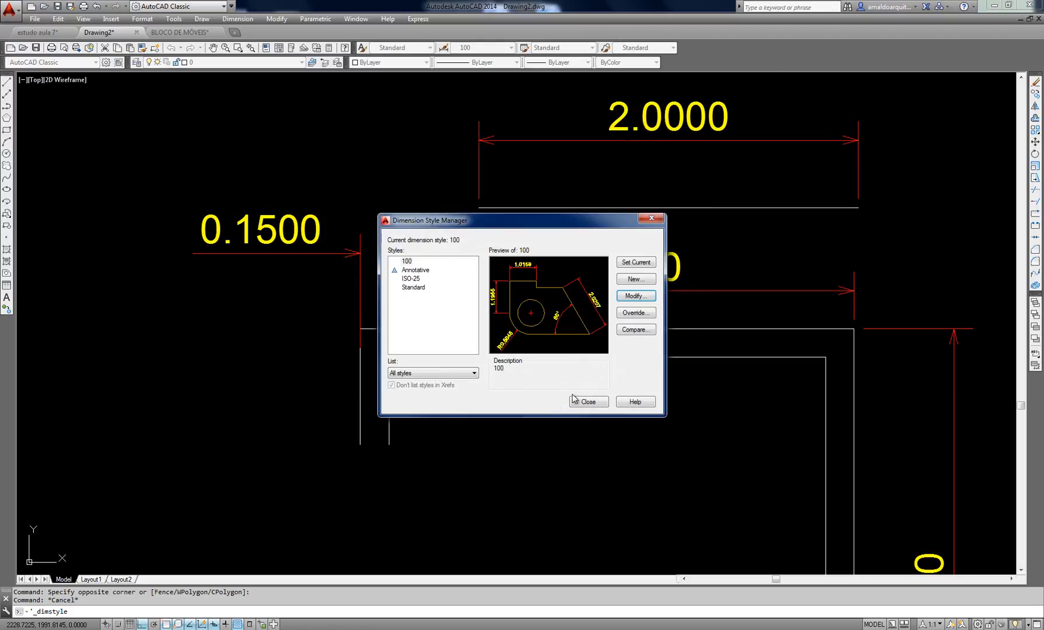
{"action": "left_click", "coordinate": [588, 402]}
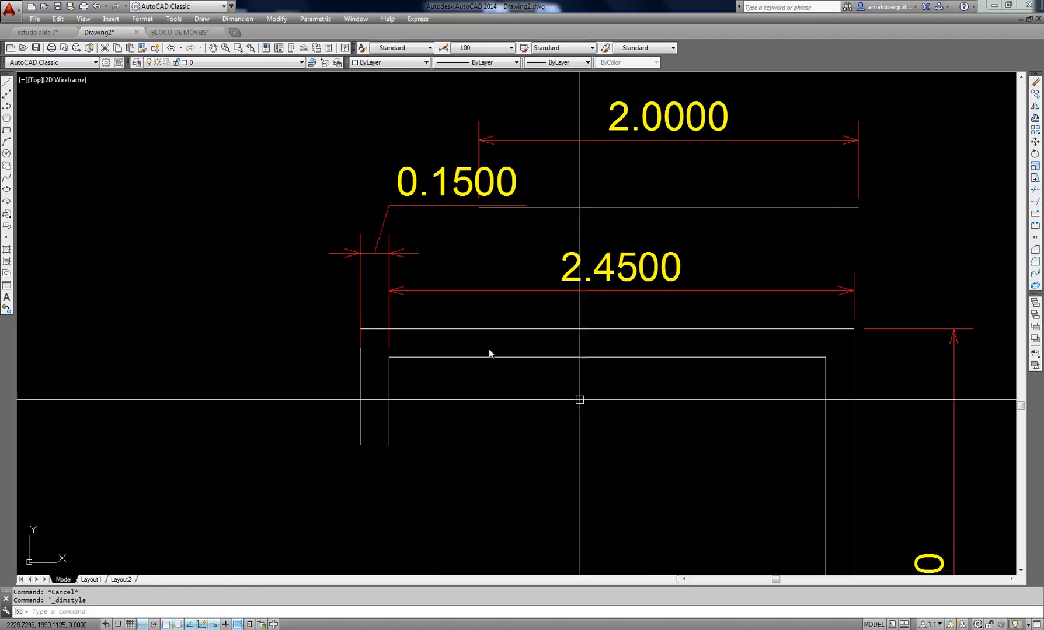
{"action": "middle_click_drag", "start_coordinate": [421, 261], "coordinate": [429, 291]}
{"action": "left_click", "coordinate": [416, 283]}
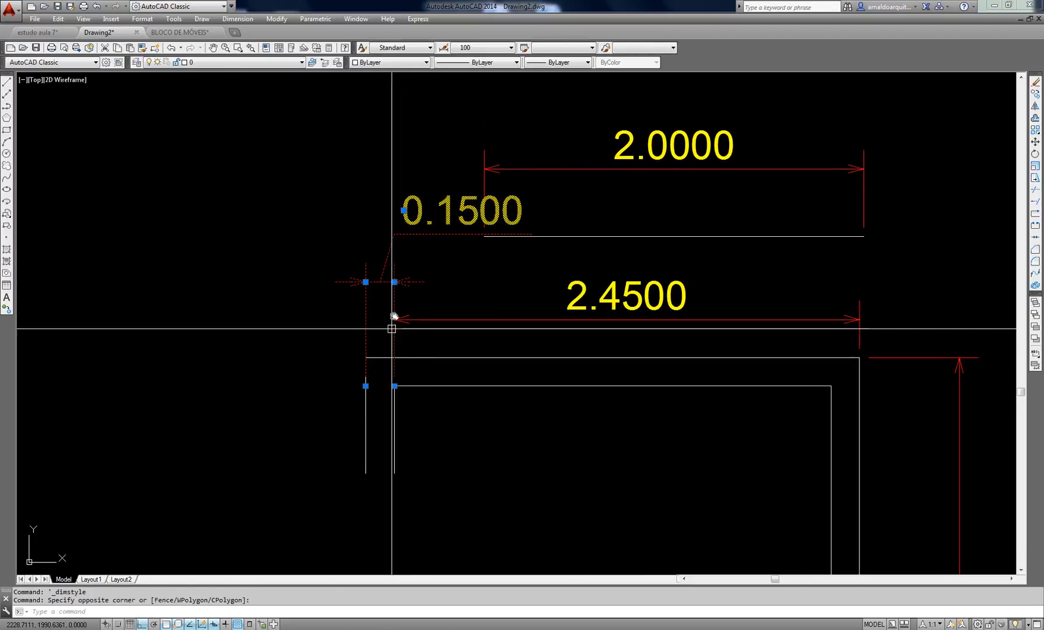
{"action": "left_click", "coordinate": [366, 387]}
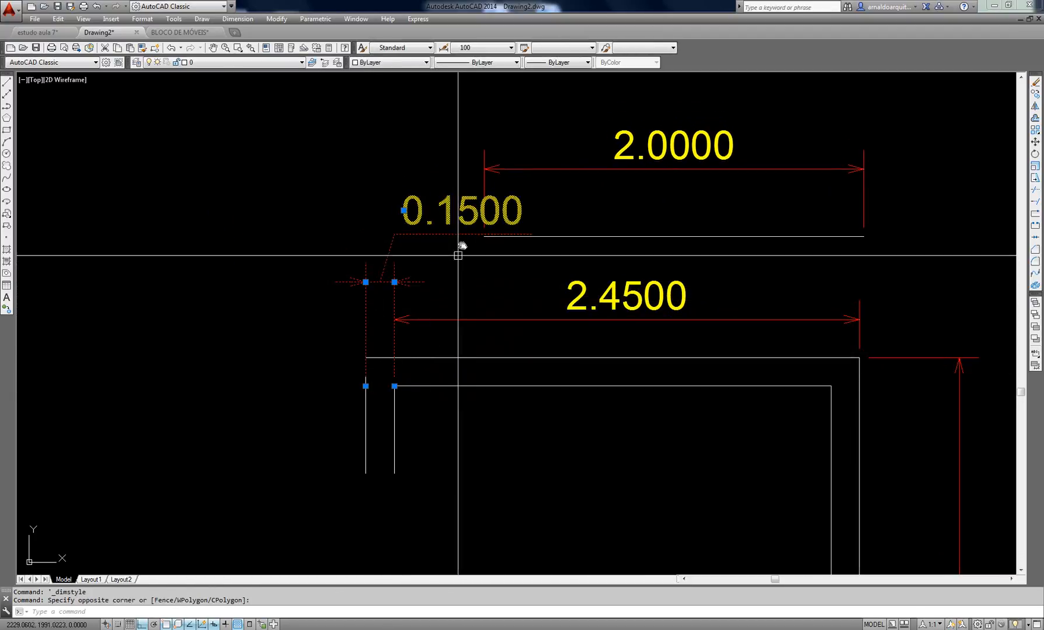
{"action": "key", "text": "Escape"}
Move the separate 2.0000 line and its dimension upward, clear of the wall thickness dimension text
{"action": "middle_click_drag", "start_coordinate": [664, 189], "coordinate": [550, 245]}
{"action": "type", "text": "m"}
{"action": "key", "text": "Return"}
{"action": "left_click", "coordinate": [790, 173]}
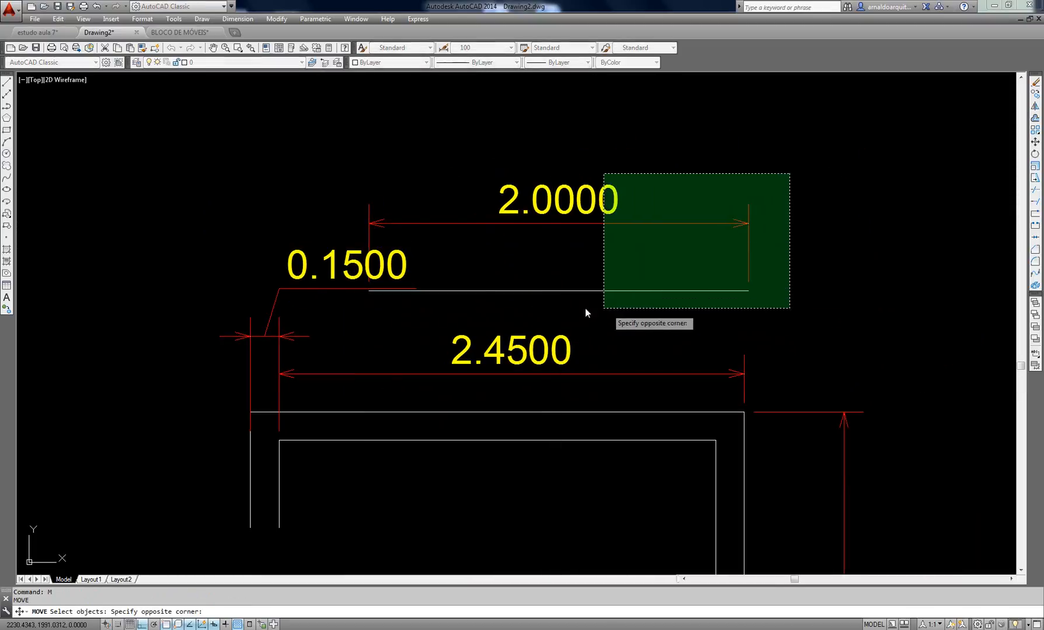
{"action": "left_click", "coordinate": [585, 308]}
{"action": "middle_click_drag", "start_coordinate": [542, 286], "coordinate": [457, 342]}
{"action": "key", "text": "Return"}
{"action": "left_click", "coordinate": [774, 397]}
{"action": "left_click", "coordinate": [787, 205]}
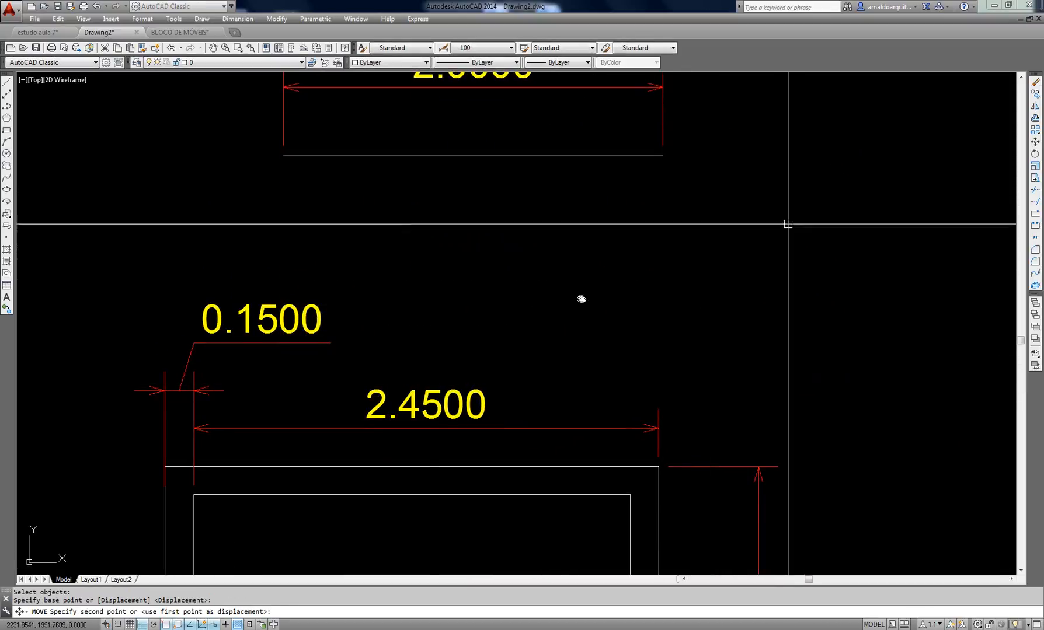
{"action": "key", "text": "Escape"}
Examine the leader and text placement of the wall thickness dimension up close
{"action": "middle_click_drag", "start_coordinate": [403, 303], "coordinate": [692, 205]}
{"action": "key", "text": "Escape"}
{"action": "scroll", "coordinate": [572, 268], "scroll_direction": "up", "scroll_amount": 2}
{"action": "middle_click_drag", "start_coordinate": [571, 270], "coordinate": [555, 307]}
{"action": "left_click", "coordinate": [442, 335]}
{"action": "left_click", "coordinate": [411, 366]}
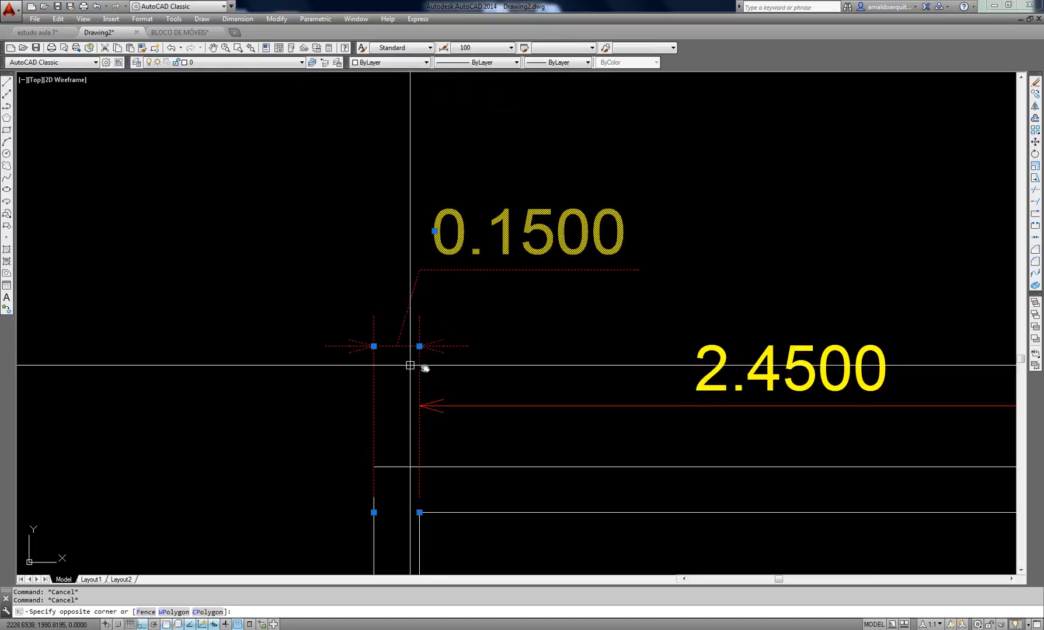
{"action": "key", "text": "Escape"}
{"action": "left_click", "coordinate": [483, 299]}
{"action": "left_click", "coordinate": [421, 307]}
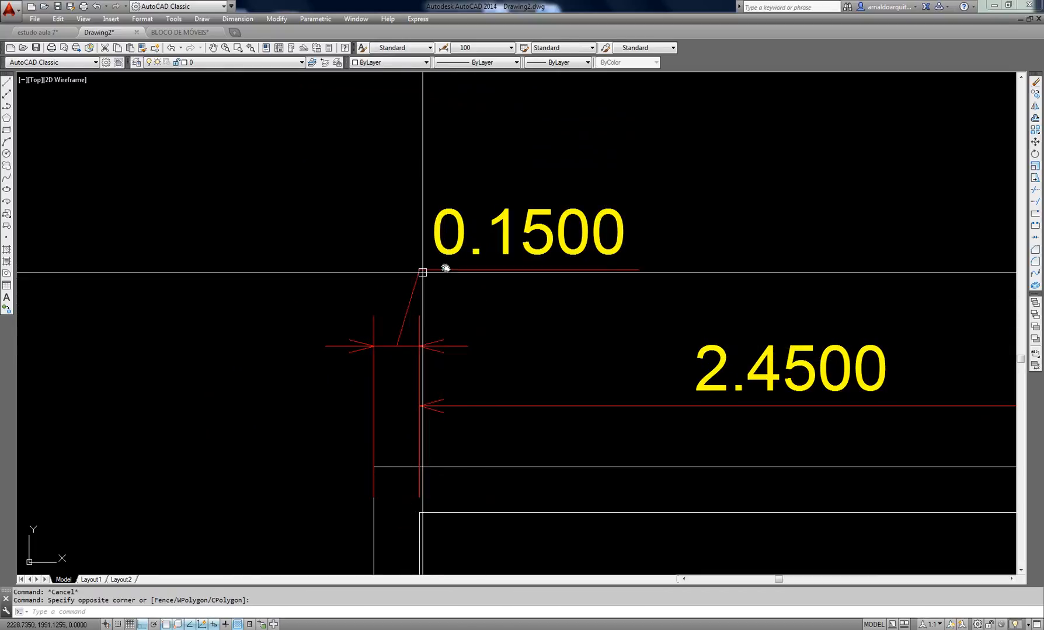
Delete the wall thickness dimension
{"action": "left_click", "coordinate": [622, 263]}
{"action": "left_click", "coordinate": [601, 277]}
{"action": "key", "text": "Escape"}
{"action": "left_click", "coordinate": [437, 226]}
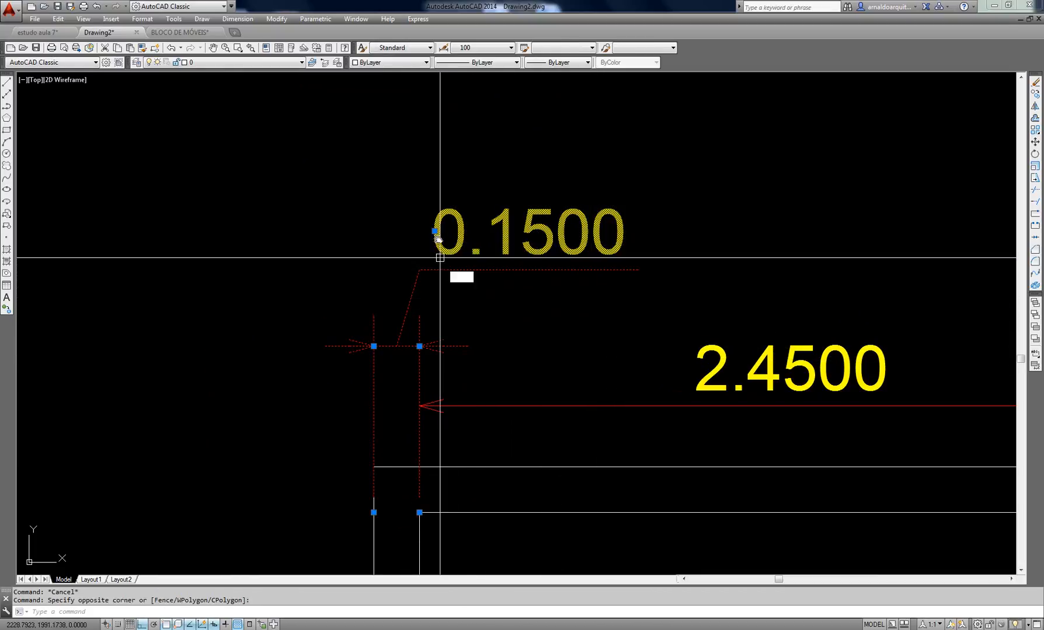
{"action": "key", "text": "Delete"}
Add a linear dimension across the short left wall's thickness, in line with the horizontal wall dimension
{"action": "left_click", "coordinate": [237, 18]}
{"action": "left_click", "coordinate": [275, 47]}
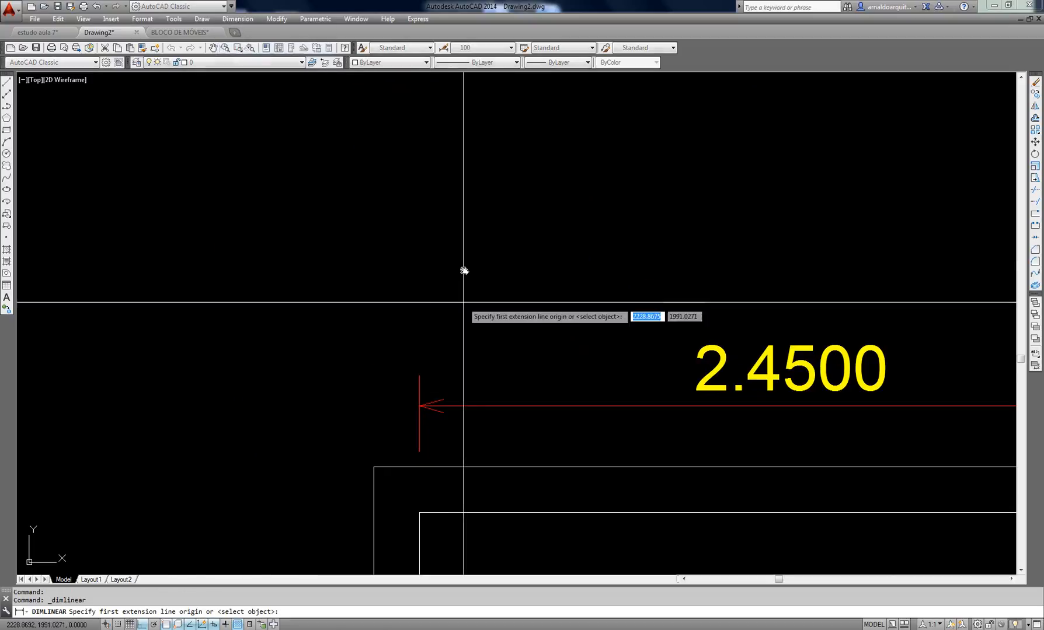
{"action": "middle_click_drag", "start_coordinate": [463, 272], "coordinate": [459, 203]}
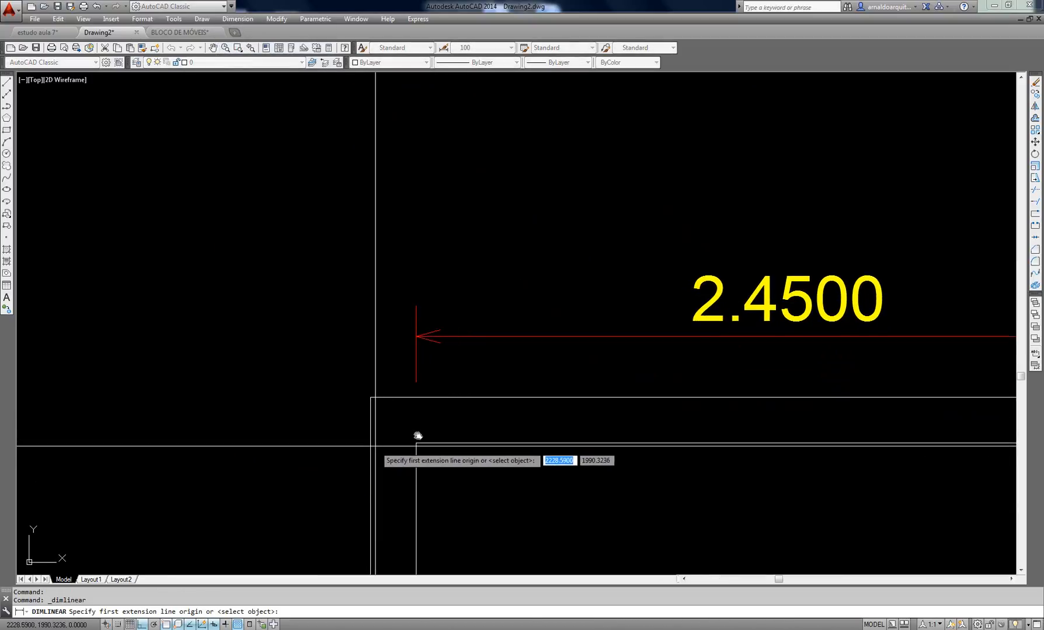
{"action": "left_click", "coordinate": [415, 444]}
{"action": "left_click", "coordinate": [379, 401]}
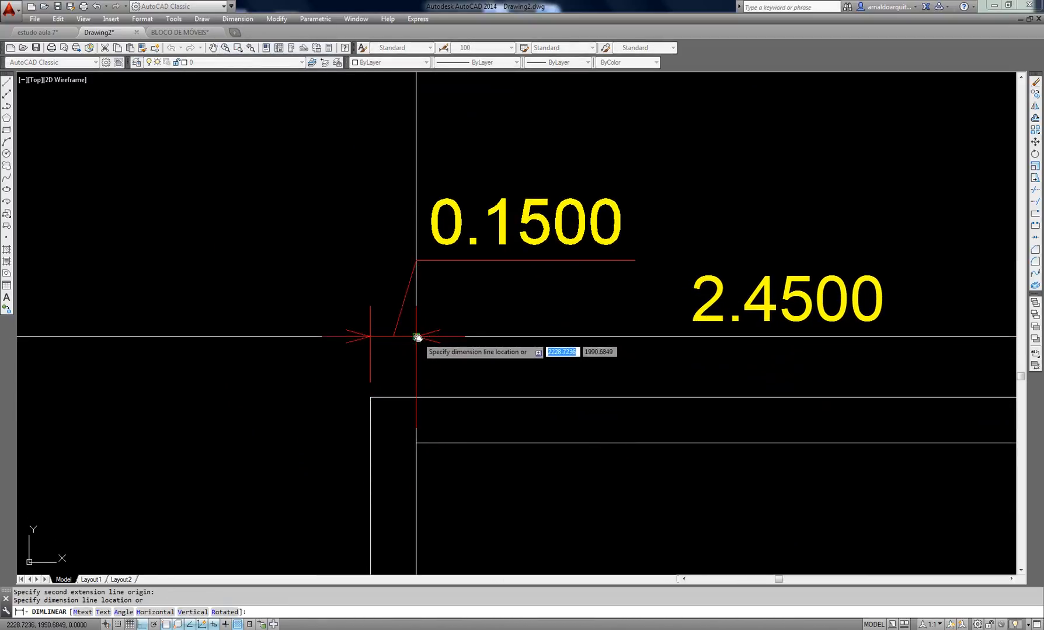
{"action": "left_click", "coordinate": [421, 341]}
{"action": "scroll", "coordinate": [516, 306], "scroll_direction": "down", "scroll_amount": 2}
{"action": "middle_click_drag", "start_coordinate": [516, 306], "coordinate": [459, 254]}
{"action": "key", "text": "Escape"}
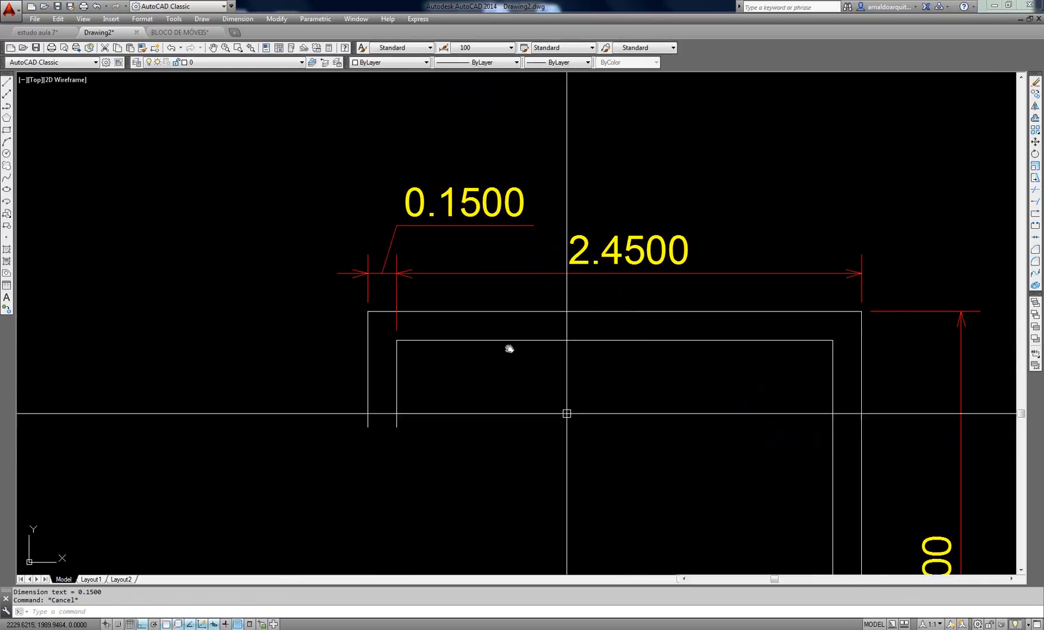
Set dimension style 100's text placement to over the dimension line, without leader
{"action": "middle_click_drag", "start_coordinate": [490, 361], "coordinate": [495, 377]}
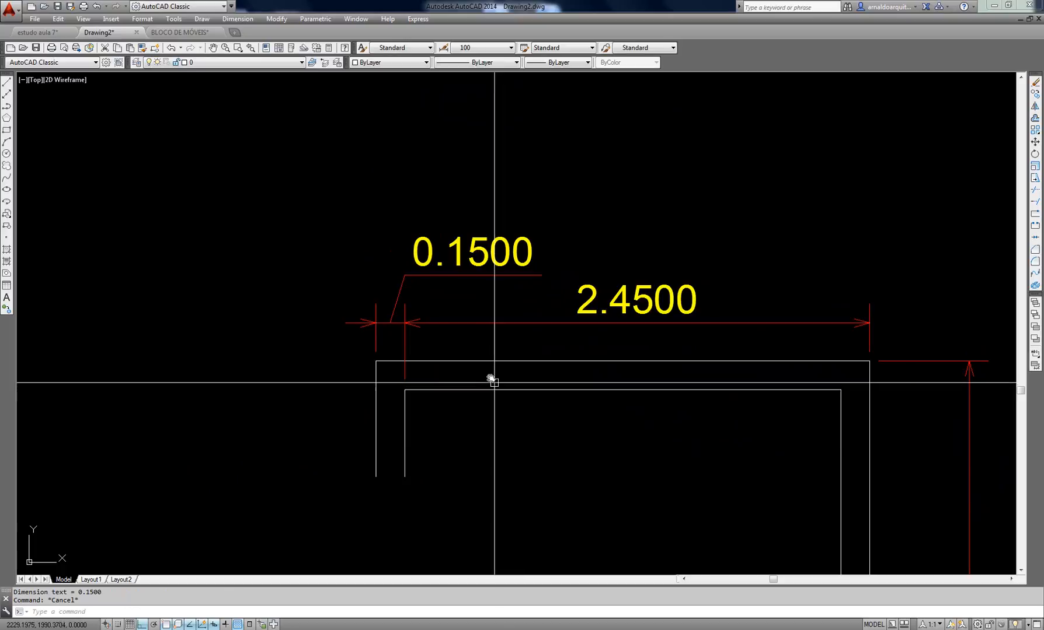
{"action": "middle_click_drag", "start_coordinate": [483, 299], "coordinate": [476, 301]}
{"action": "key", "text": "Escape"}
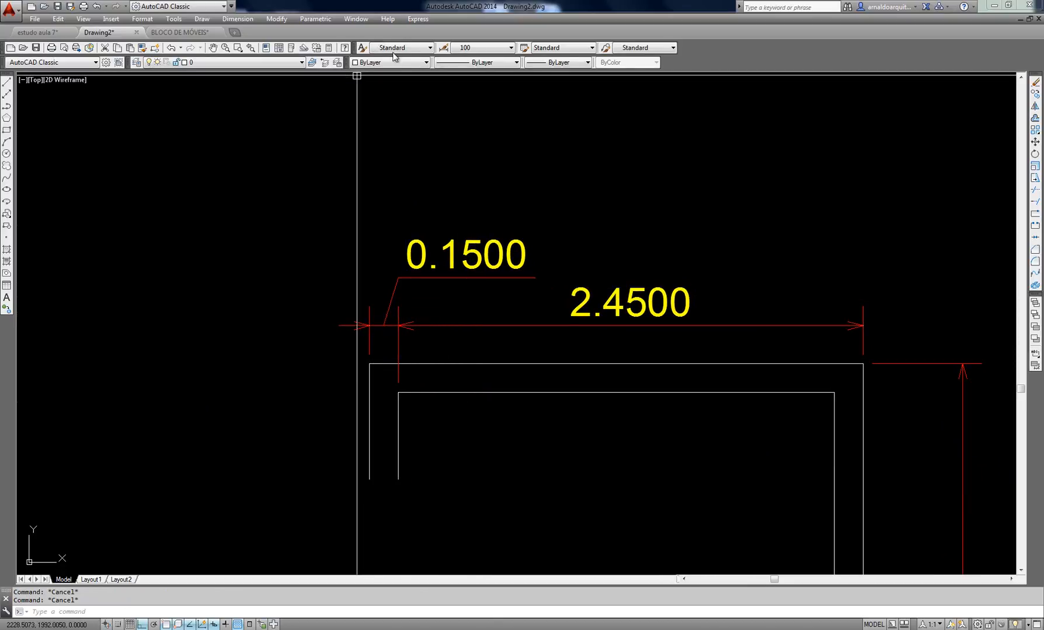
{"action": "left_click", "coordinate": [443, 47]}
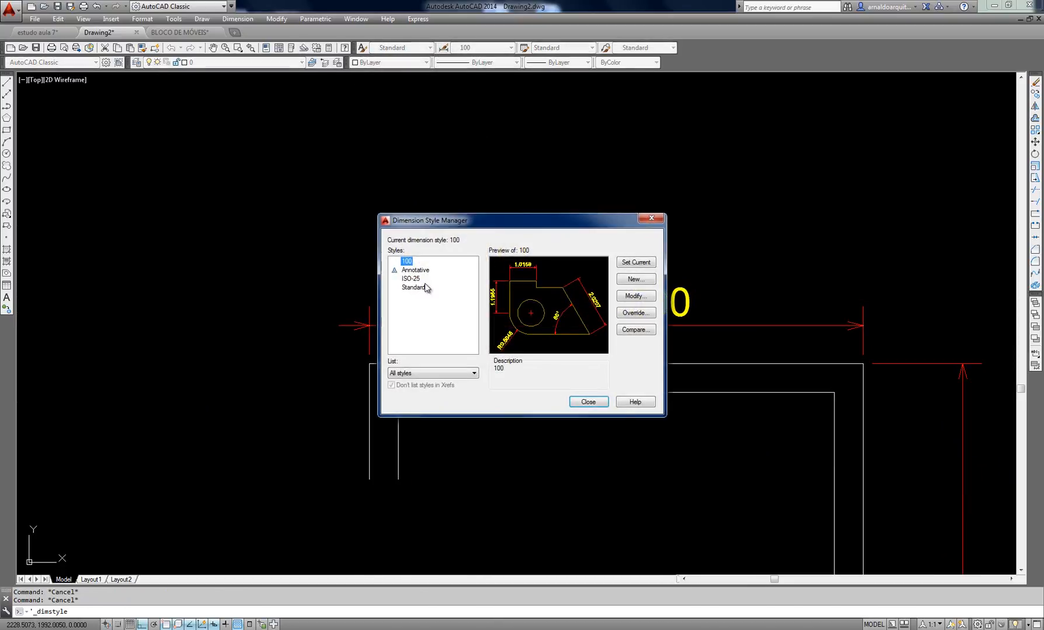
{"action": "left_click", "coordinate": [635, 296]}
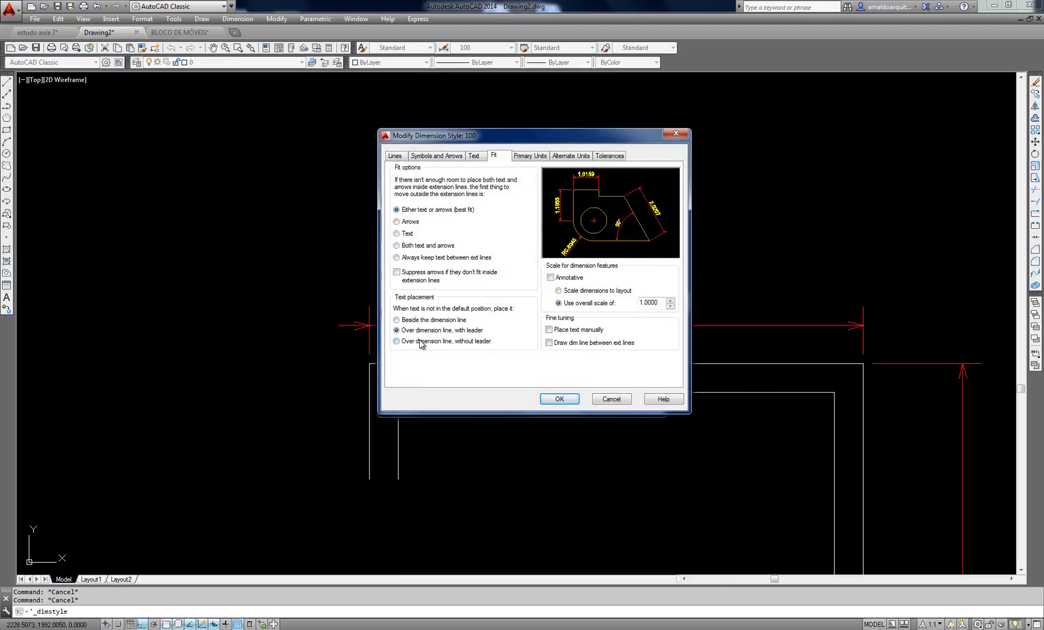
{"action": "left_click", "coordinate": [558, 399]}
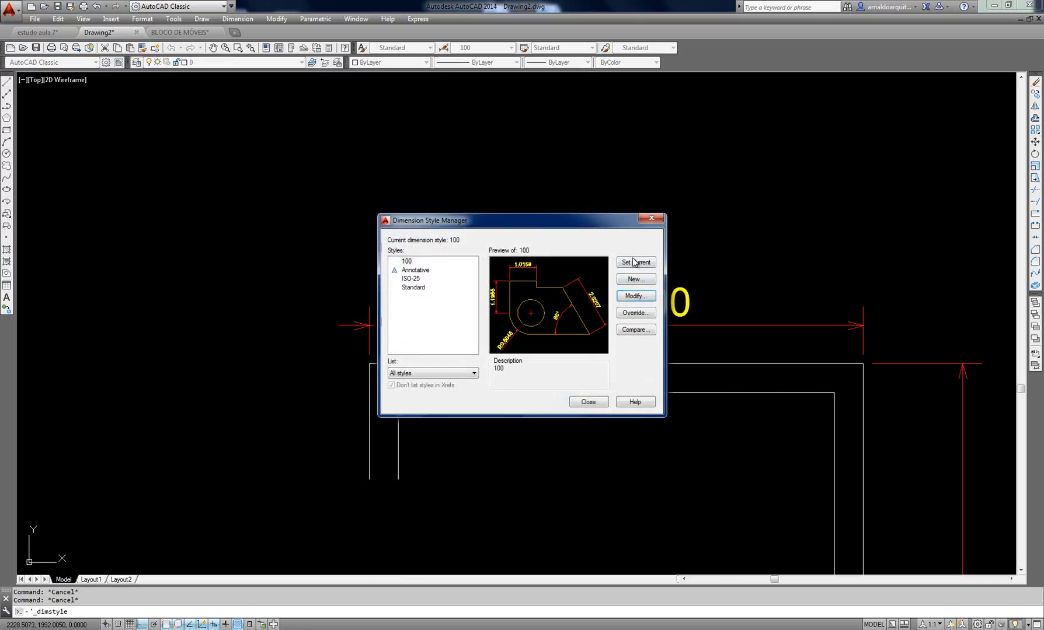
{"action": "left_click", "coordinate": [589, 401]}
Examine the text placement of the wall thickness dimension beside the horizontal wall length dimension
{"action": "middle_click_drag", "start_coordinate": [395, 314], "coordinate": [491, 288]}
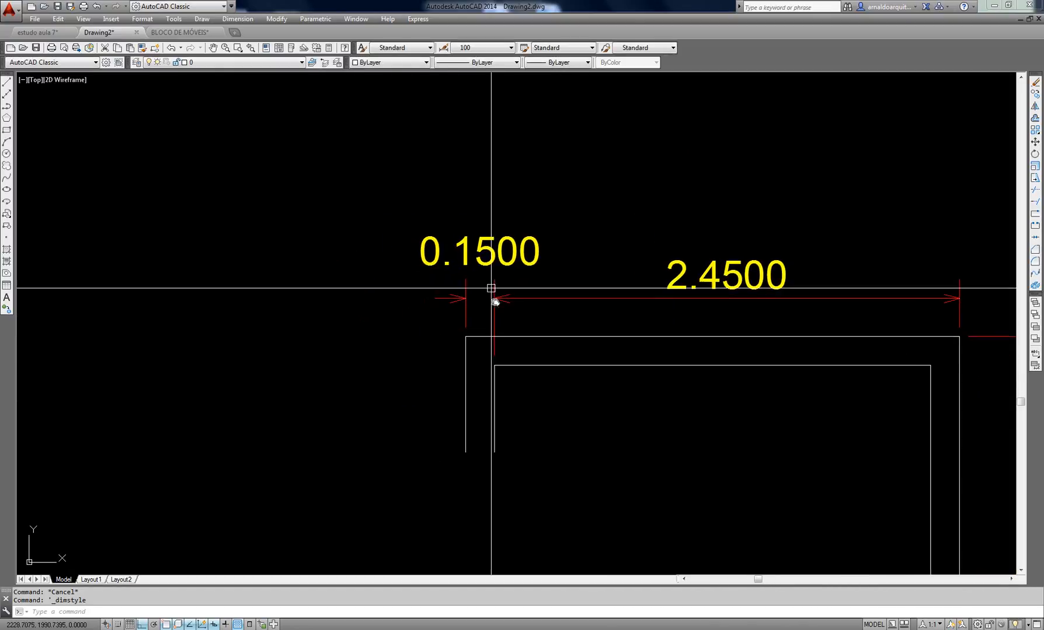
{"action": "scroll", "coordinate": [494, 302], "scroll_direction": "up", "scroll_amount": 2}
{"action": "mouse_move", "coordinate": [489, 340]}
{"action": "middle_mouse_down"}
{"action": "mouse_move", "coordinate": [242, 333]}
{"action": "mouse_move", "coordinate": [463, 315]}
{"action": "mouse_move", "coordinate": [395, 338]}
{"action": "mouse_move", "coordinate": [340, 340]}
{"action": "middle_mouse_up"}
{"action": "left_click", "coordinate": [322, 293]}
{"action": "left_click", "coordinate": [265, 243]}
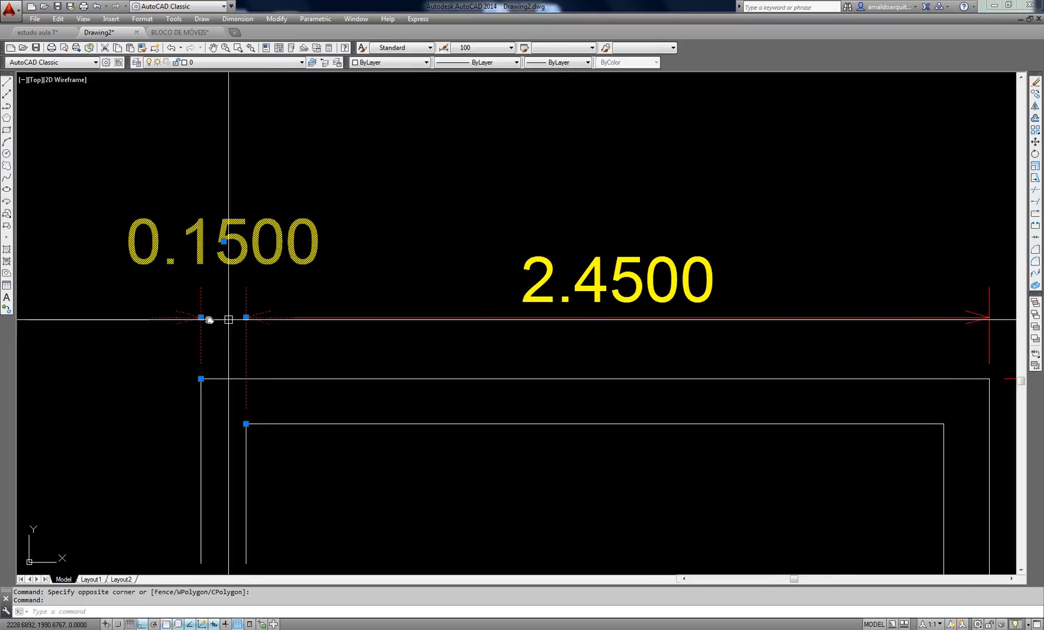
{"action": "key", "text": "Escape"}
{"action": "left_click", "coordinate": [513, 318]}
{"action": "middle_click_drag", "start_coordinate": [692, 319], "coordinate": [592, 297]}
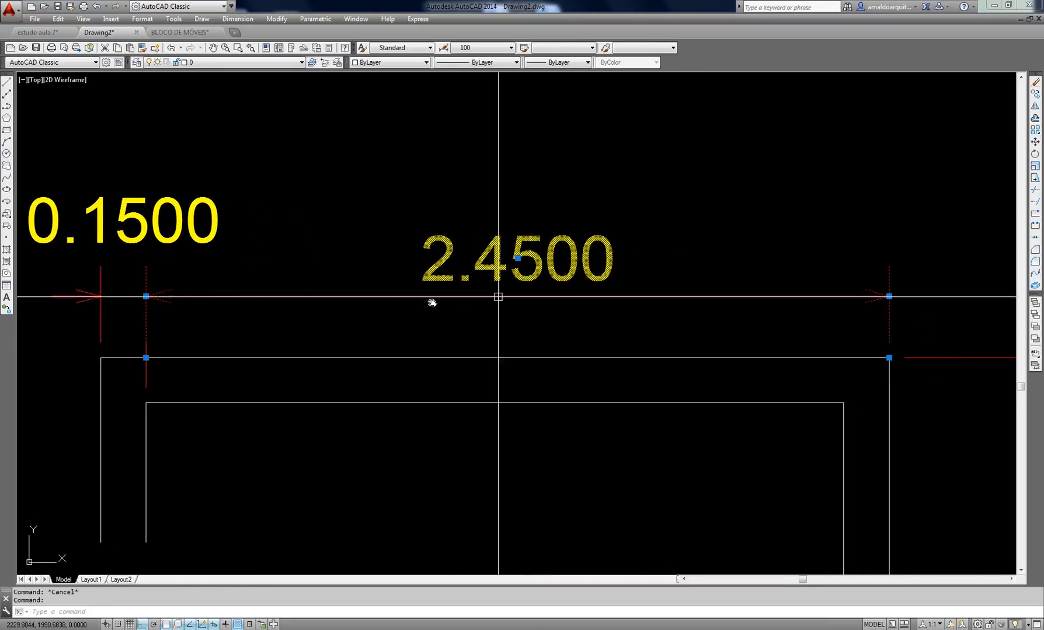
{"action": "middle_click_drag", "start_coordinate": [422, 320], "coordinate": [717, 353]}
{"action": "key", "text": "Escape"}
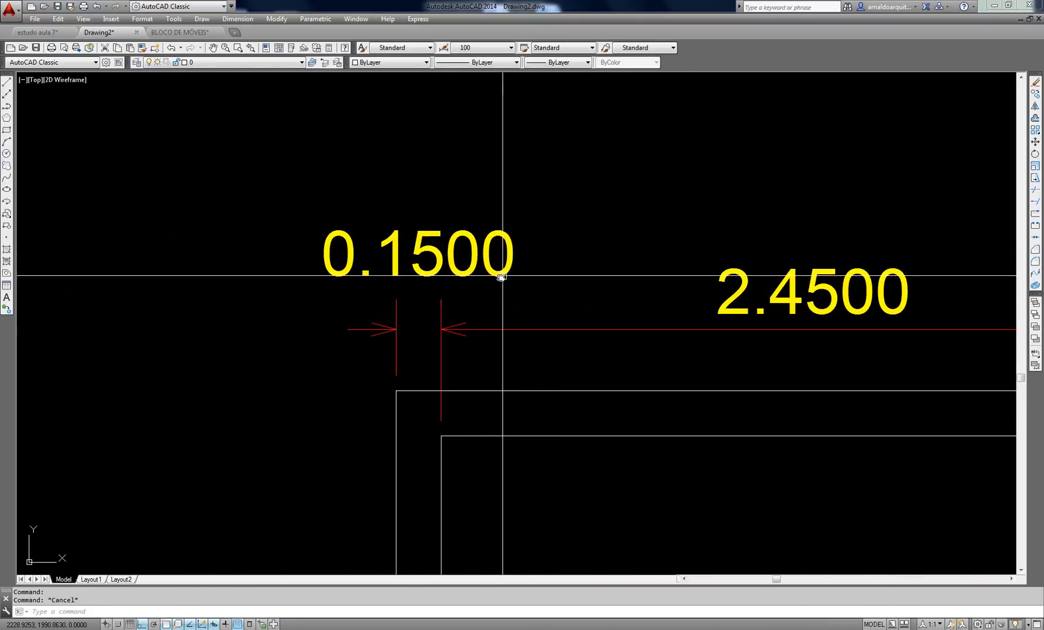
{"action": "middle_click_drag", "start_coordinate": [533, 220], "coordinate": [516, 233]}
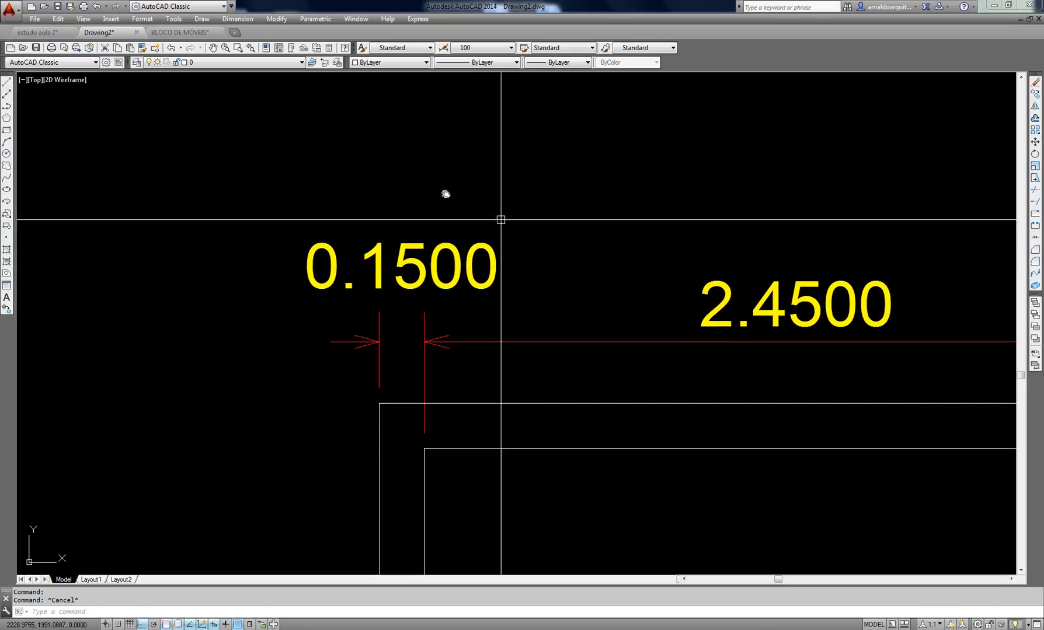
Restore dimension style 100's text placement to over the dimension line, with leader
{"action": "left_click", "coordinate": [443, 48]}
{"action": "left_click", "coordinate": [631, 295]}
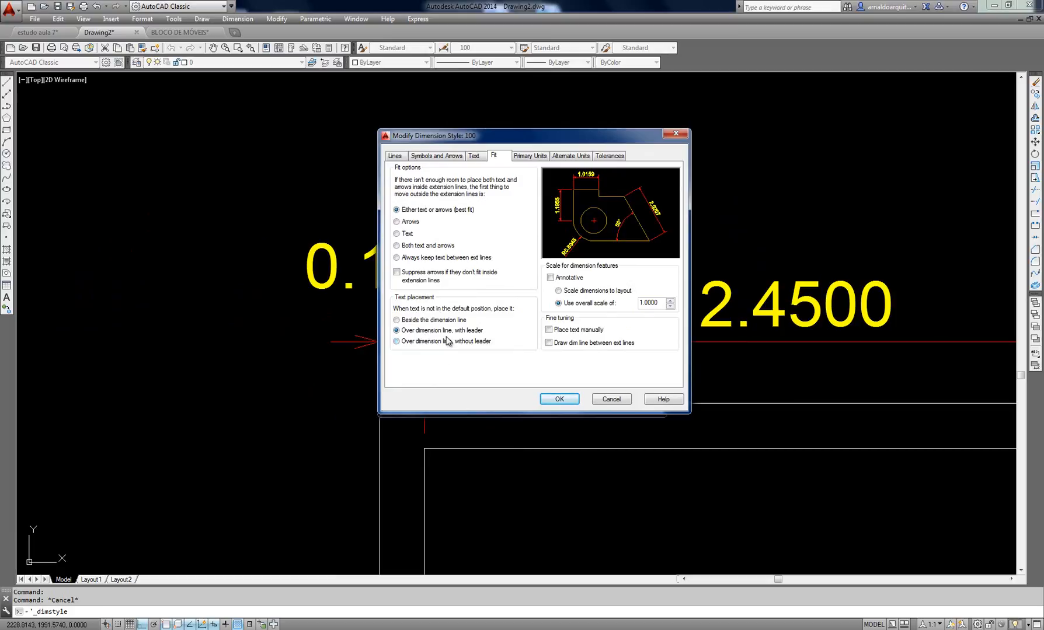
{"action": "left_click", "coordinate": [558, 401]}
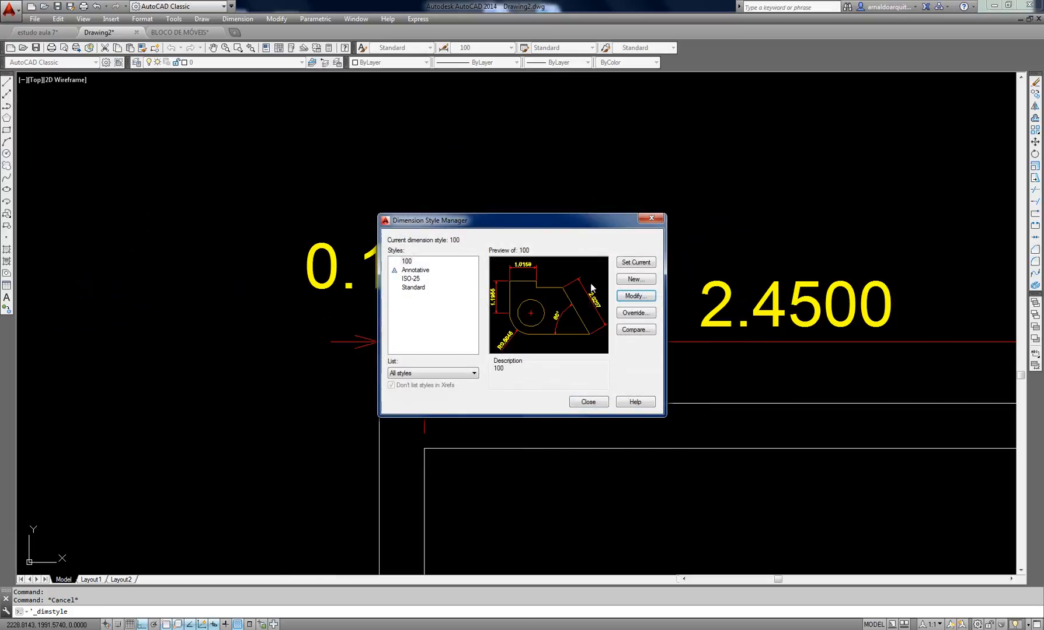
{"action": "left_click", "coordinate": [588, 401]}
{"action": "scroll", "coordinate": [386, 261], "scroll_direction": "down", "scroll_amount": 3}
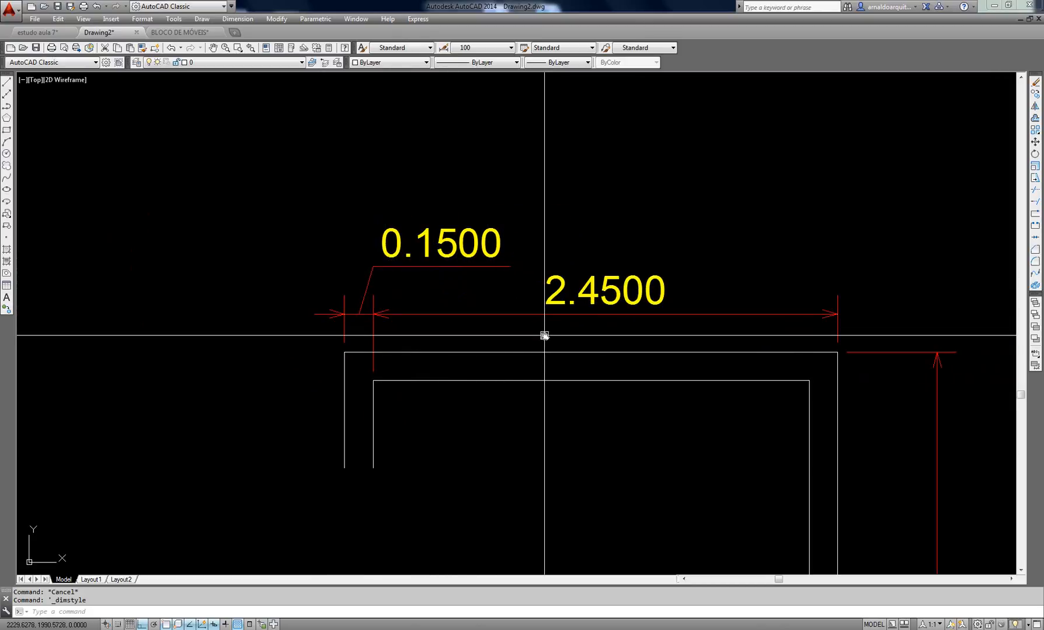
{"action": "middle_click_drag", "start_coordinate": [548, 353], "coordinate": [536, 351]}
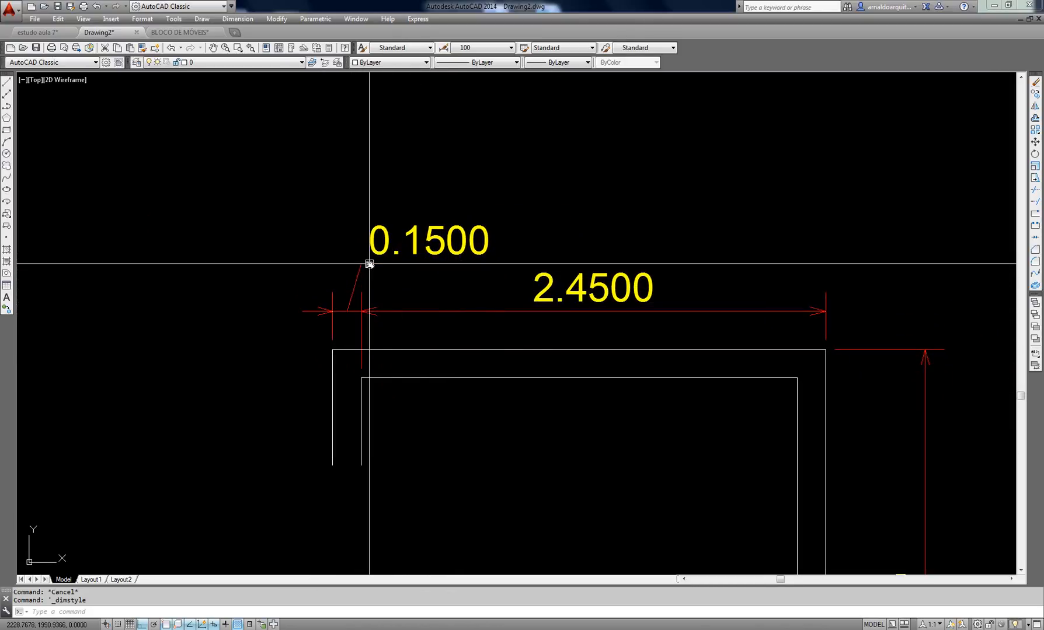
{"action": "middle_click_drag", "start_coordinate": [449, 214], "coordinate": [430, 262]}
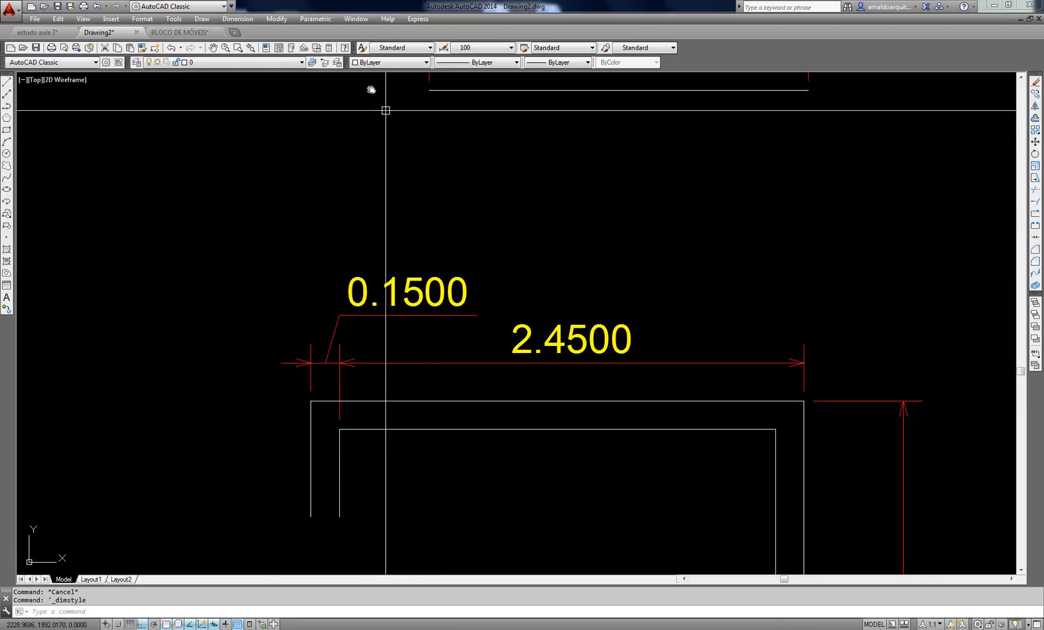
Set the linear unit format in dimension style 100's primary units to Architectural and apply it to the drawing
{"action": "left_click", "coordinate": [443, 47]}
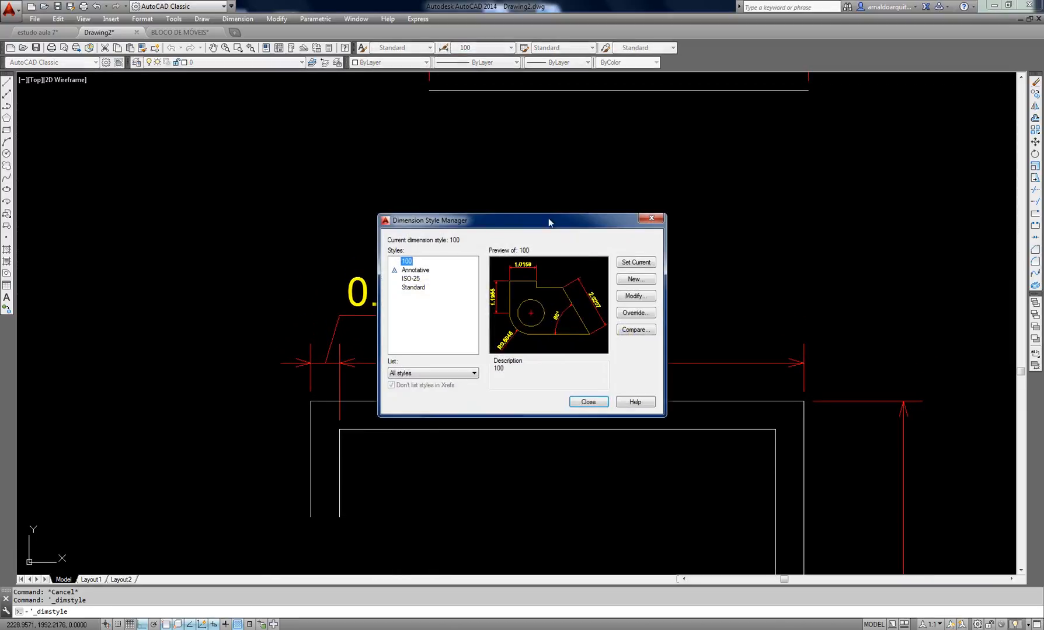
{"action": "left_click", "coordinate": [639, 297]}
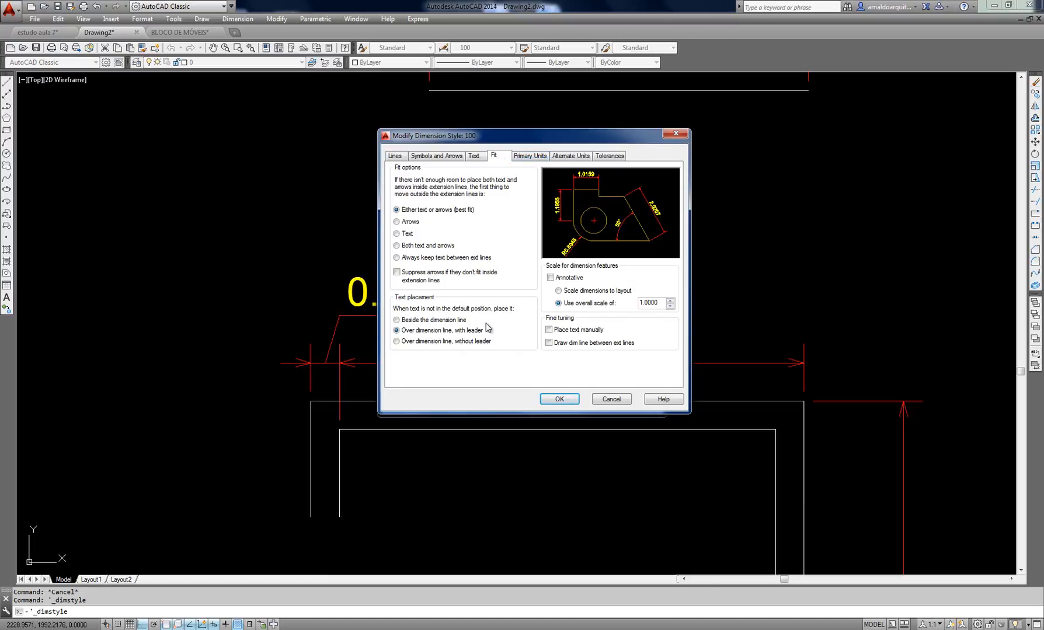
{"action": "left_click", "coordinate": [397, 331]}
{"action": "left_click", "coordinate": [402, 332]}
{"action": "left_click", "coordinate": [527, 158]}
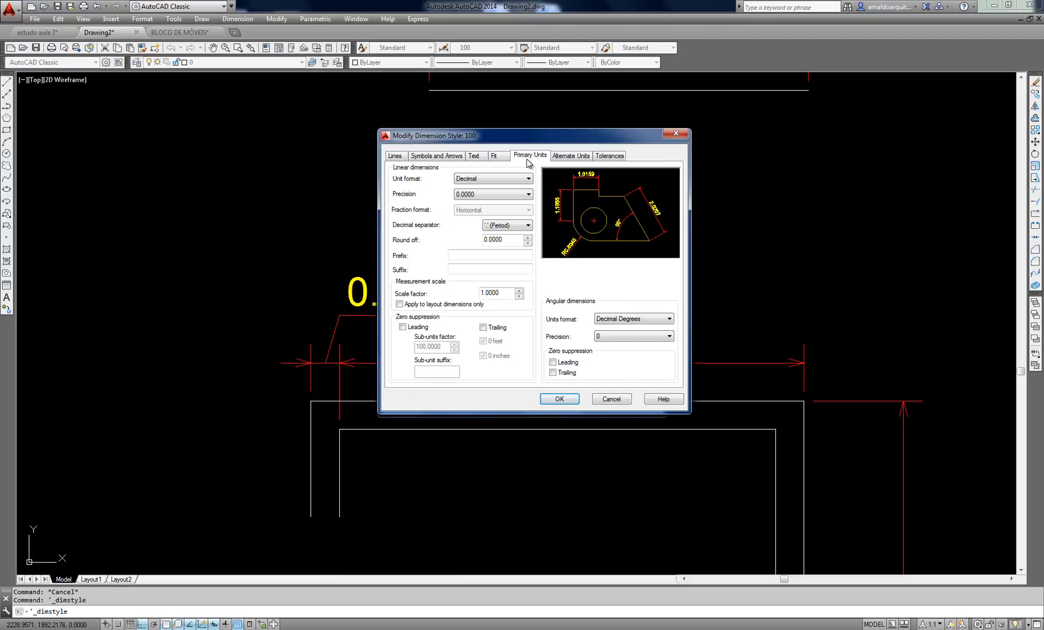
{"action": "left_click_drag", "start_coordinate": [539, 133], "coordinate": [531, 135]}
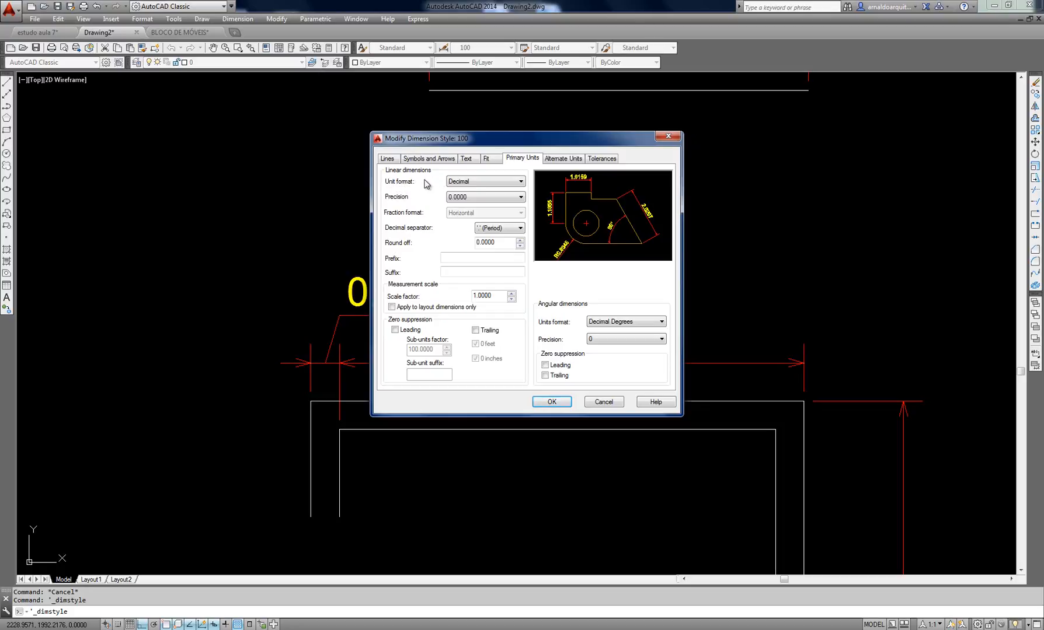
{"action": "left_click", "coordinate": [484, 182]}
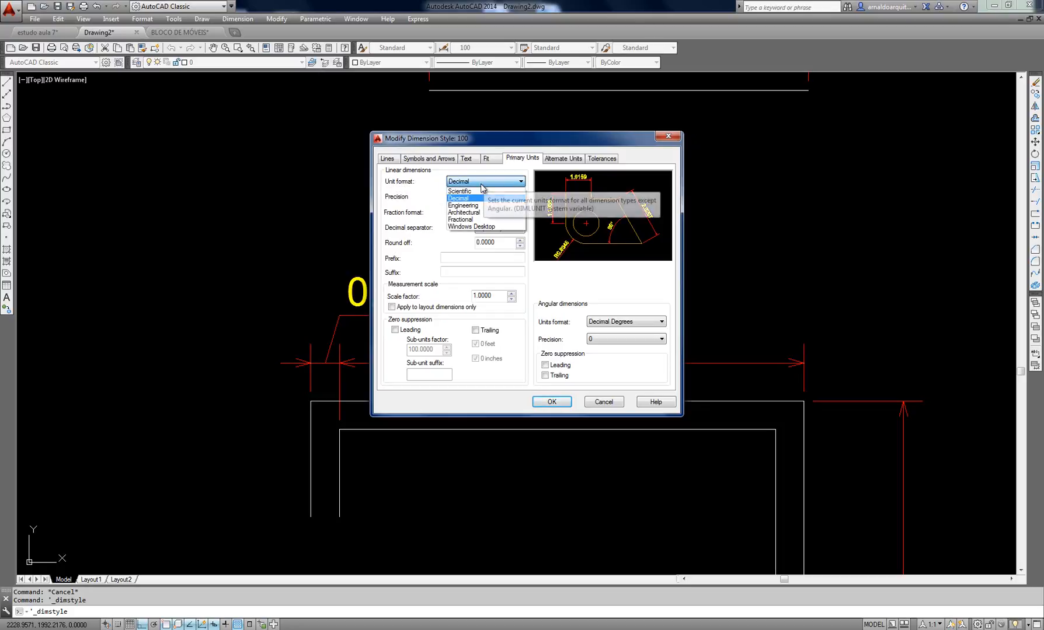
{"action": "left_click", "coordinate": [489, 213]}
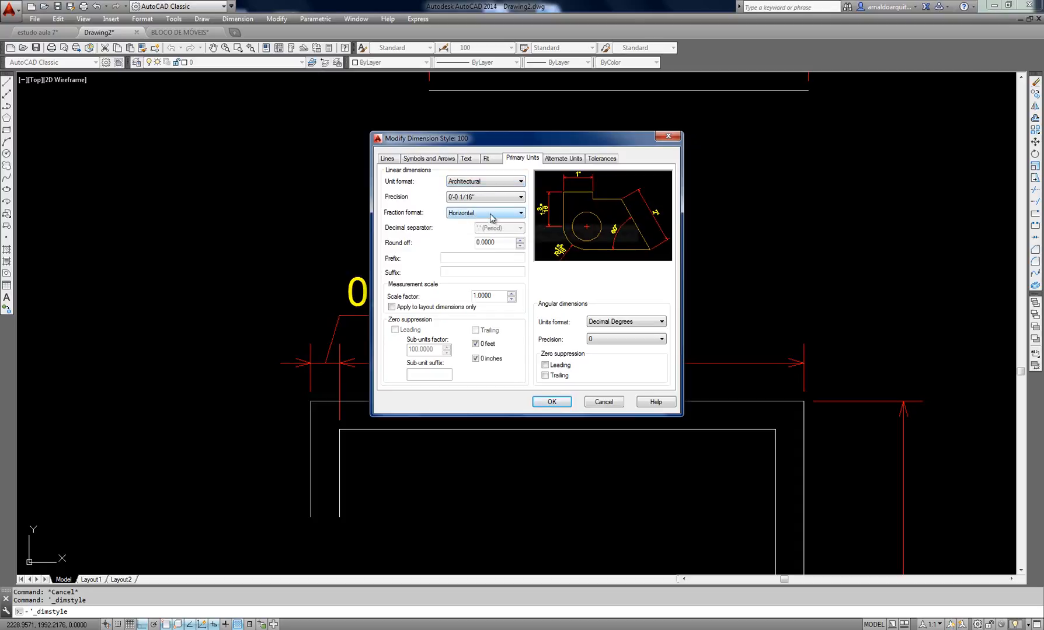
{"action": "left_click", "coordinate": [547, 403]}
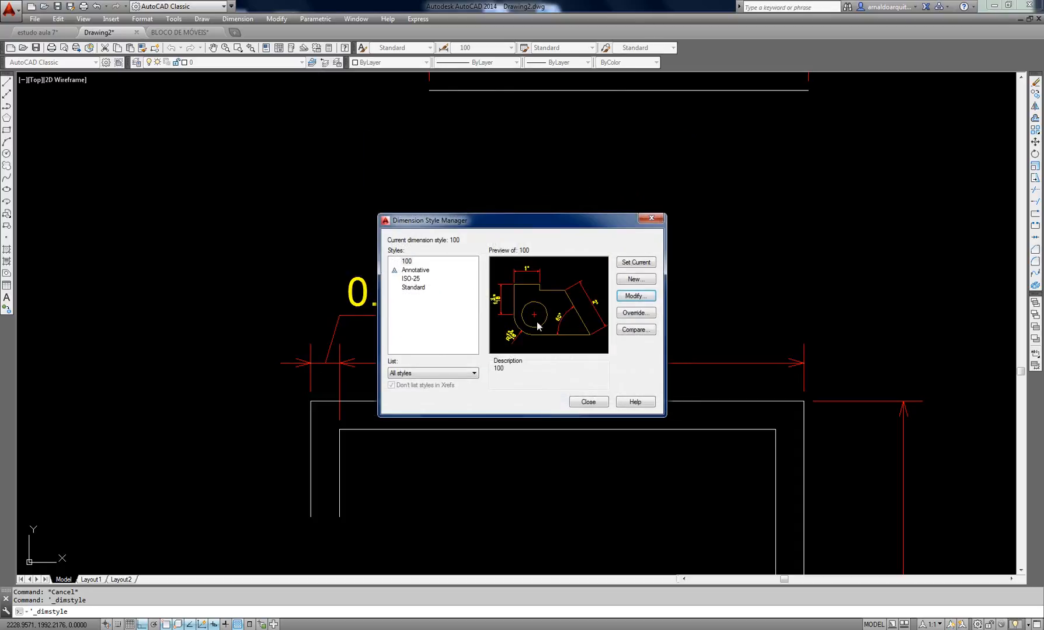
{"action": "left_click", "coordinate": [588, 402]}
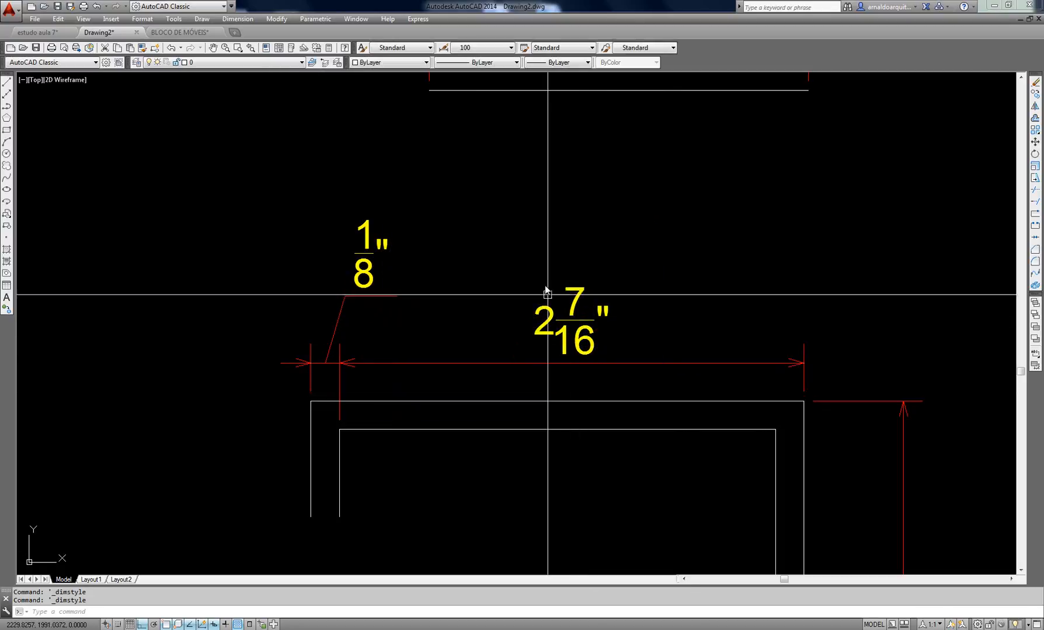
Check the wall dimensions in architectural units, and set dimension style 100's linear unit format back to Decimal
{"action": "middle_click_drag", "start_coordinate": [544, 285], "coordinate": [499, 265]}
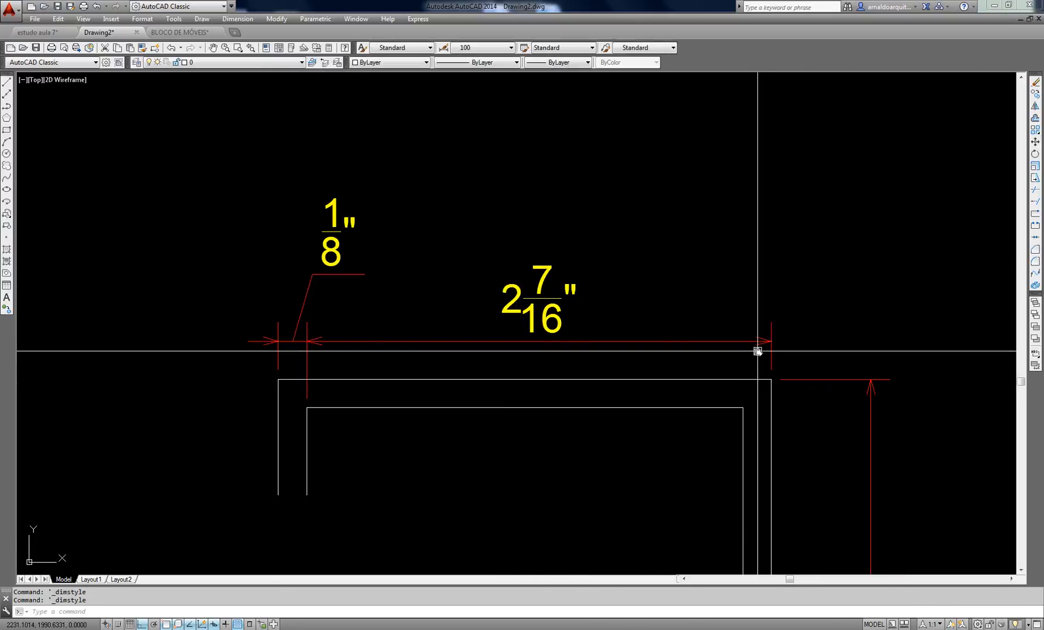
{"action": "left_click_drag", "start_coordinate": [687, 289], "coordinate": [664, 356]}
{"action": "middle_click_drag", "start_coordinate": [664, 356], "coordinate": [666, 358]}
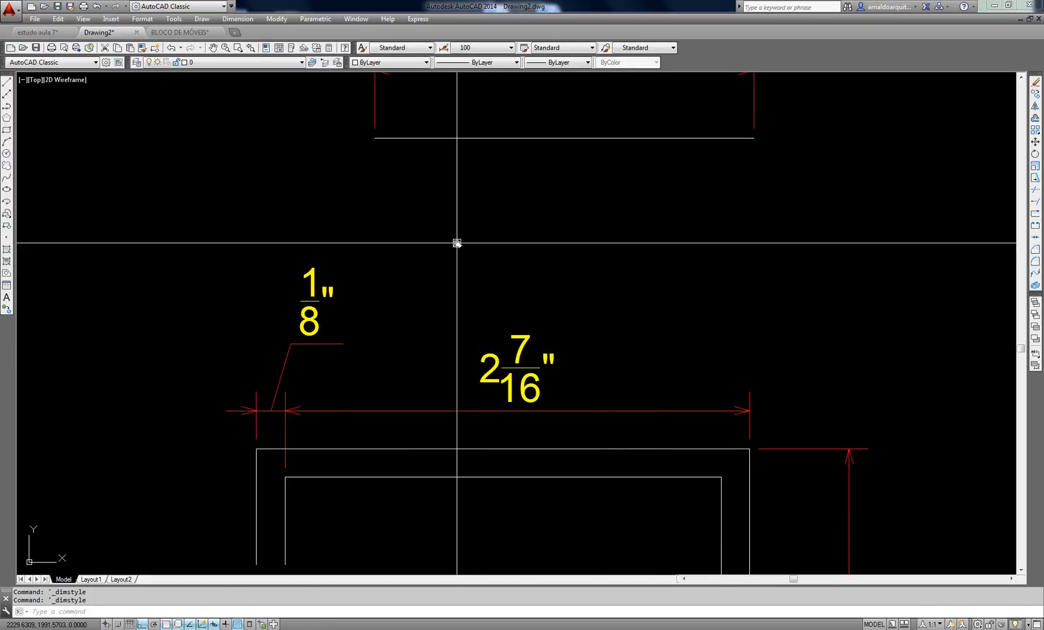
{"action": "scroll", "coordinate": [457, 243], "scroll_direction": "down", "scroll_amount": 2}
{"action": "scroll", "coordinate": [463, 320], "scroll_direction": "up", "scroll_amount": 2}
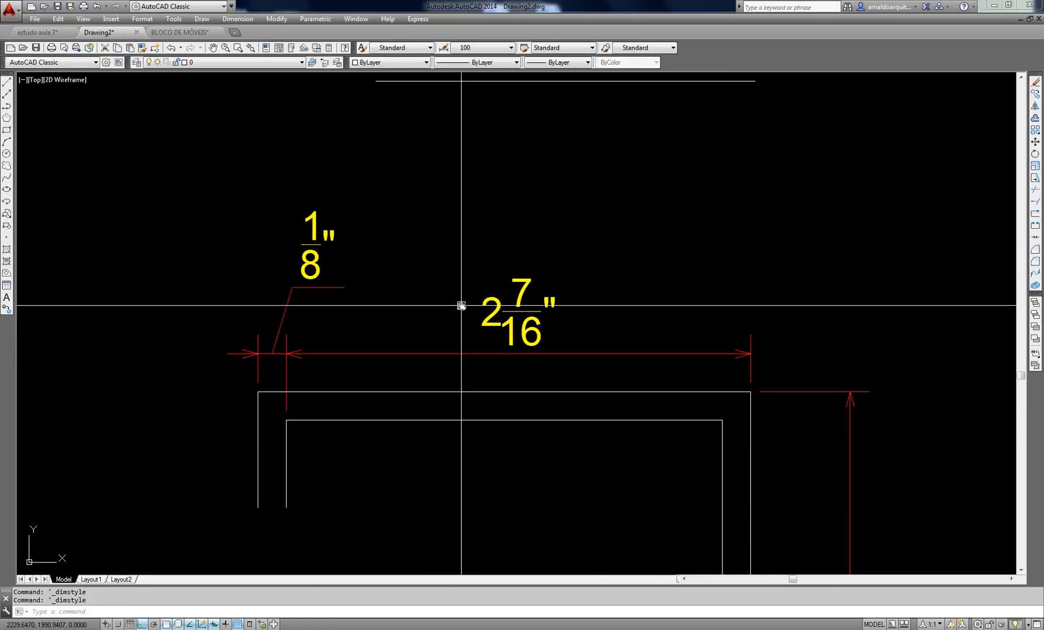
{"action": "key", "text": "Return"}
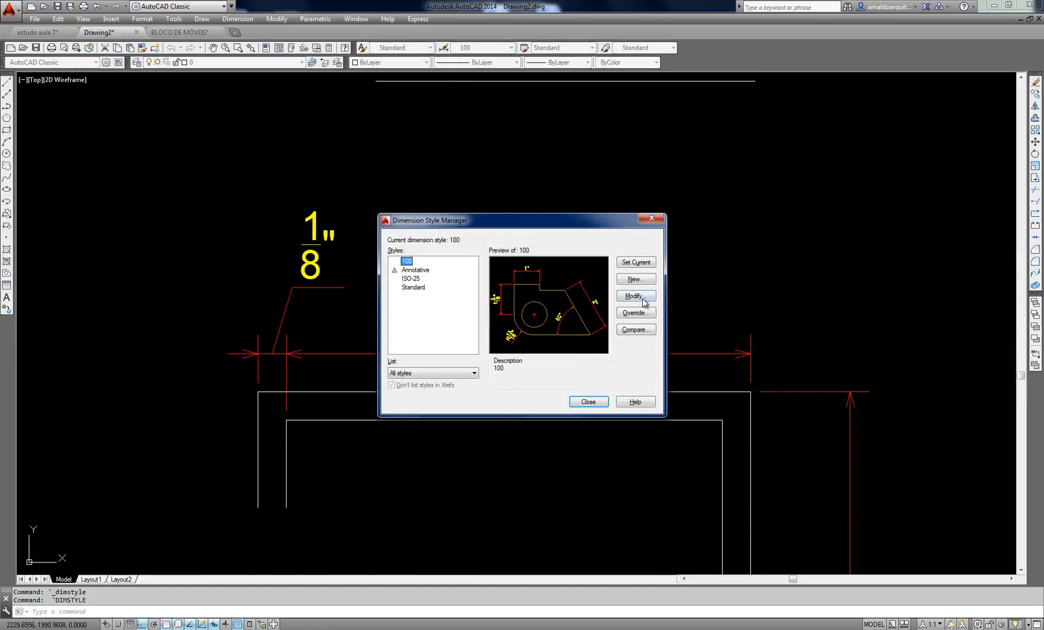
{"action": "left_click", "coordinate": [632, 296]}
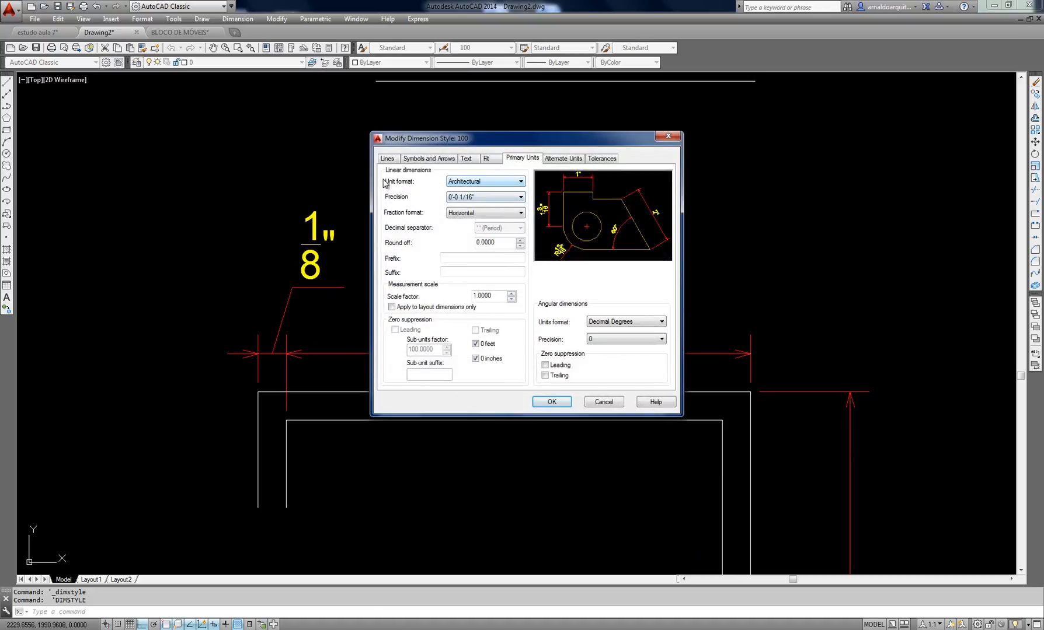
{"action": "left_click", "coordinate": [471, 181]}
{"action": "left_click", "coordinate": [470, 200]}
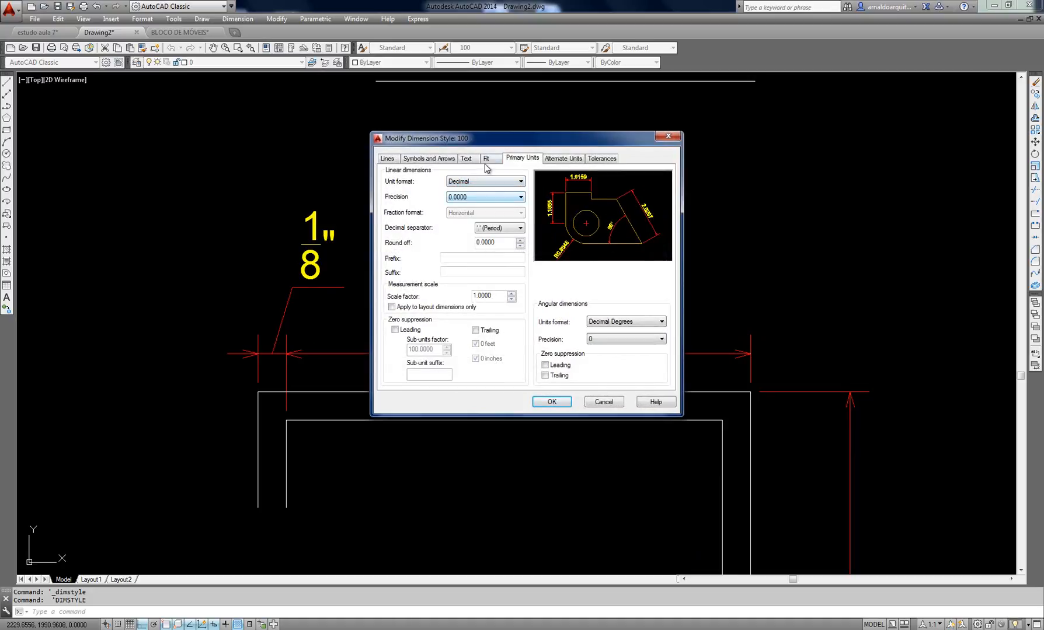
{"action": "mouse_move", "coordinate": [492, 144]}
{"action": "left_mouse_down"}
{"action": "mouse_move", "coordinate": [722, 129]}
{"action": "mouse_move", "coordinate": [490, 153]}
{"action": "mouse_move", "coordinate": [511, 147]}
{"action": "left_mouse_up"}
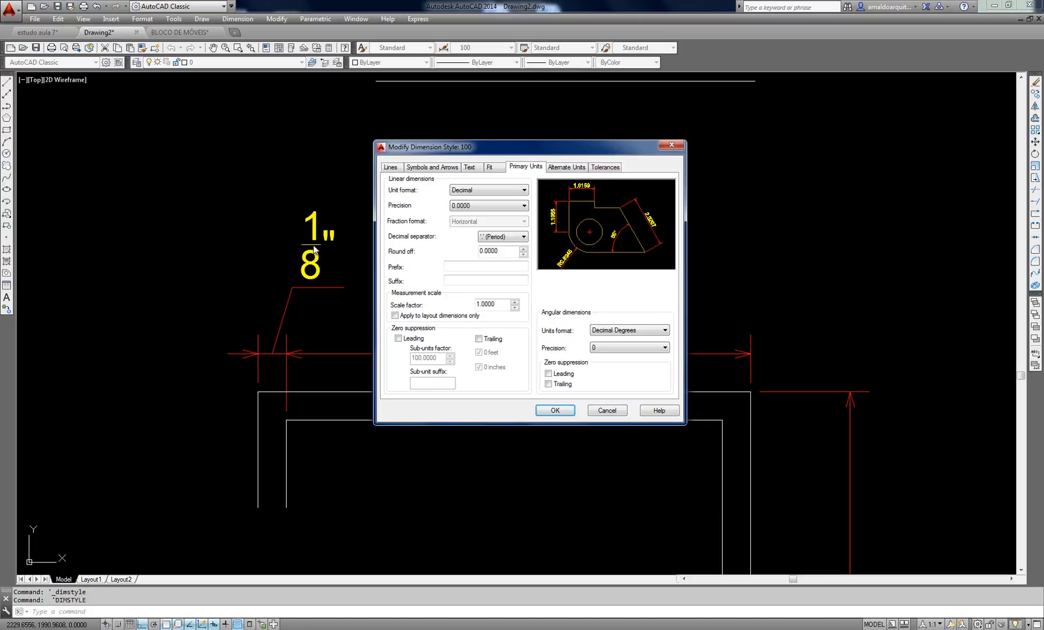
{"action": "left_click", "coordinate": [472, 192]}
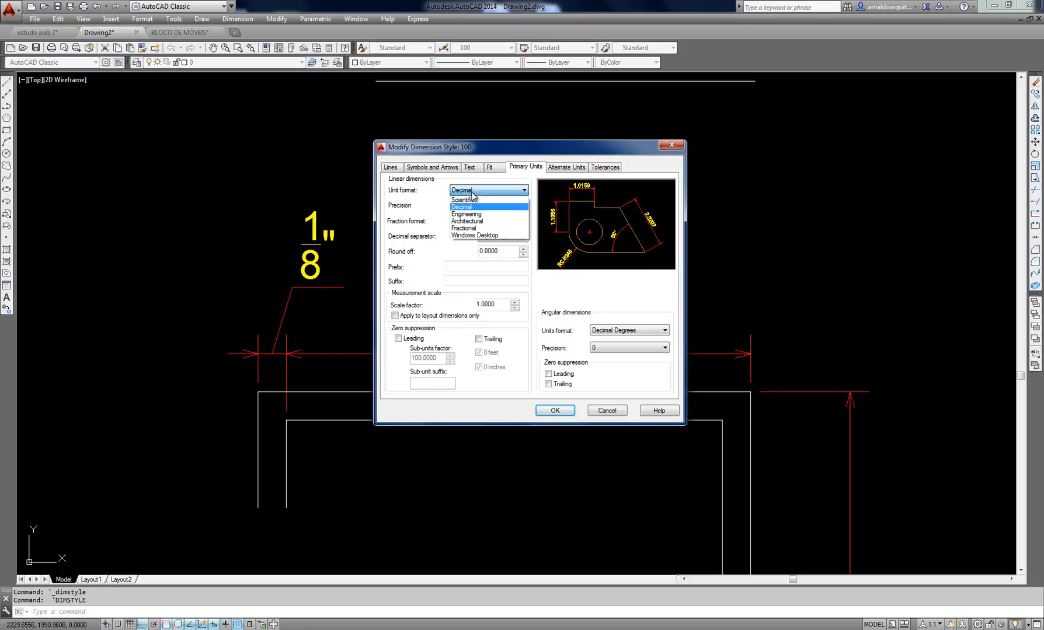
{"action": "left_click", "coordinate": [472, 192]}
{"action": "mouse_move", "coordinate": [490, 153]}
{"action": "left_mouse_down"}
{"action": "mouse_move", "coordinate": [727, 170]}
{"action": "mouse_move", "coordinate": [491, 143]}
{"action": "left_mouse_up"}
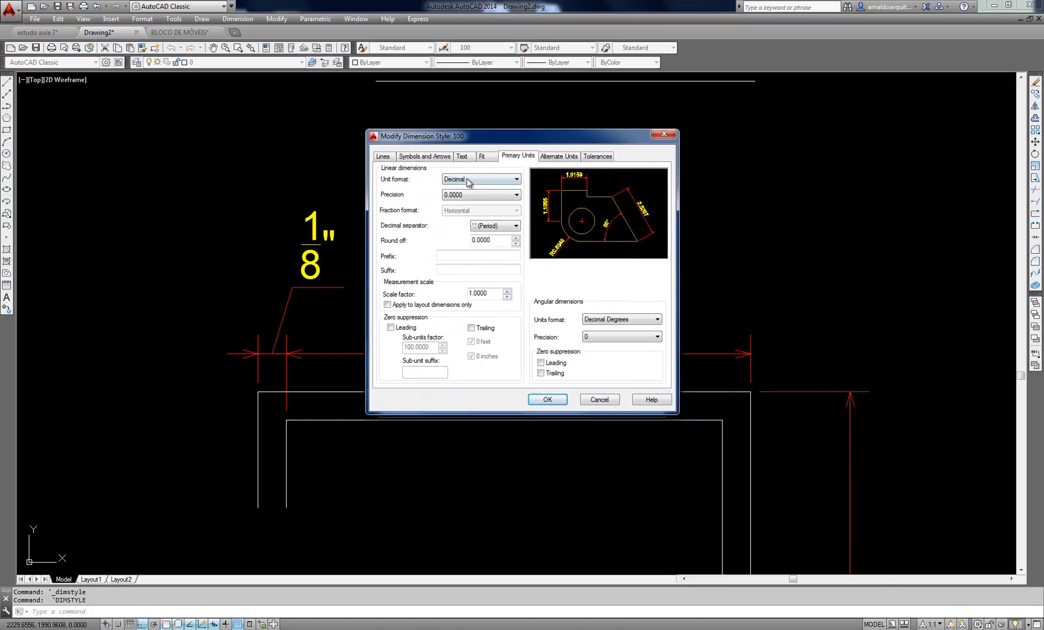
{"action": "left_click", "coordinate": [447, 181]}
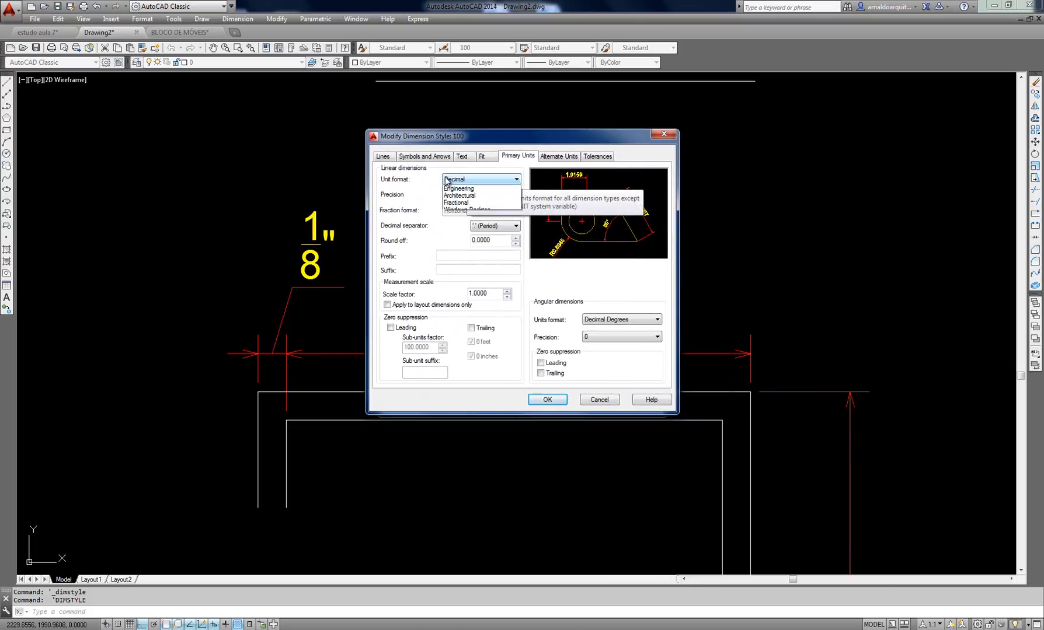
{"action": "left_click", "coordinate": [446, 181]}
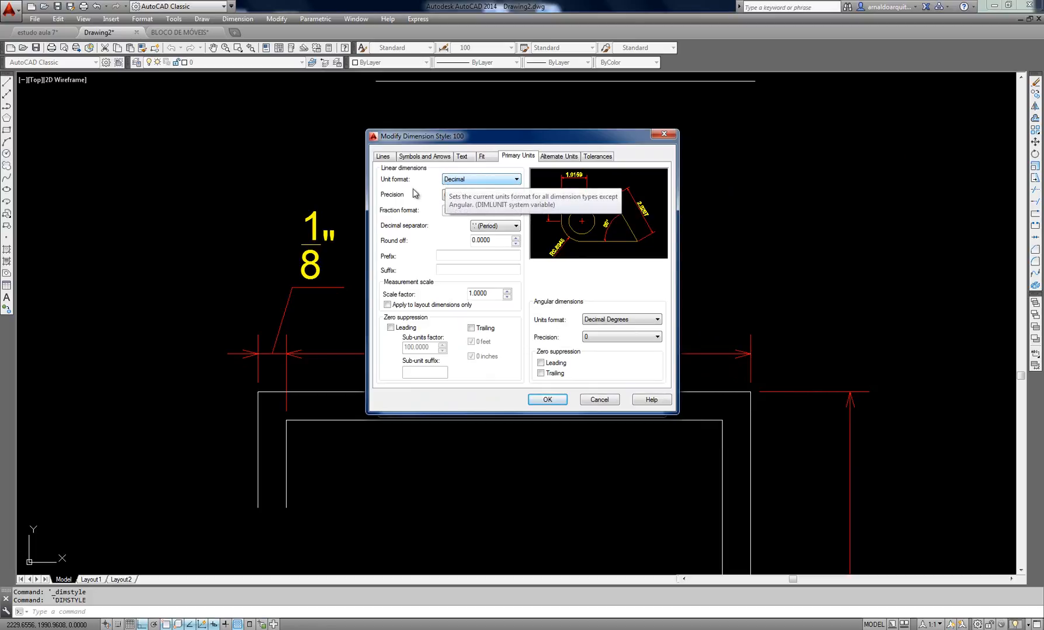
Set the linear dimension precision in dimension style 100's primary units to 0.00 and apply it to the drawing
{"action": "left_click", "coordinate": [469, 196]}
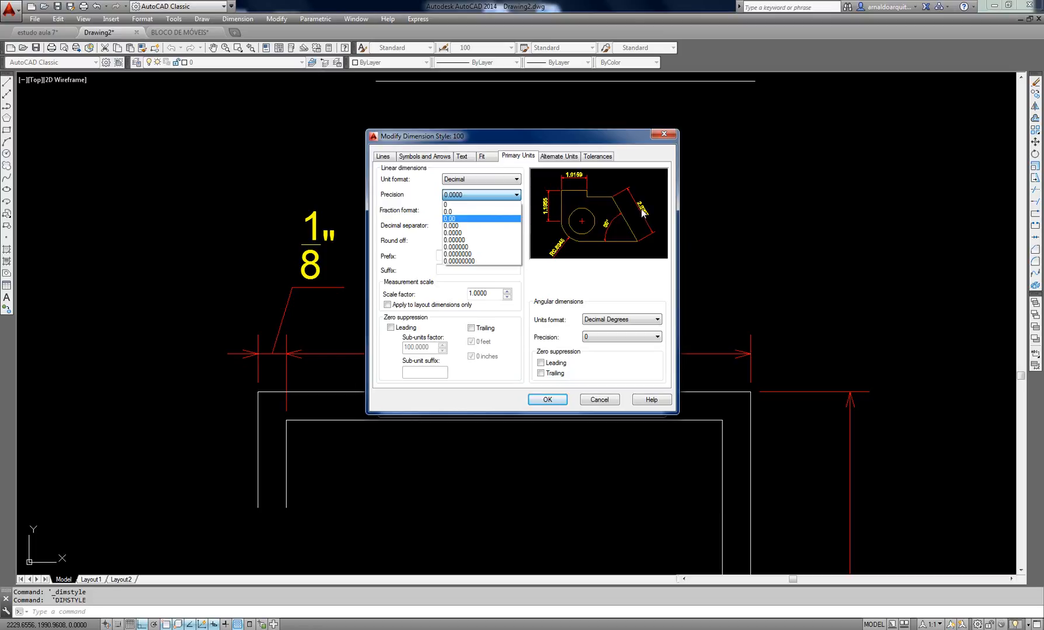
{"action": "left_click", "coordinate": [468, 219]}
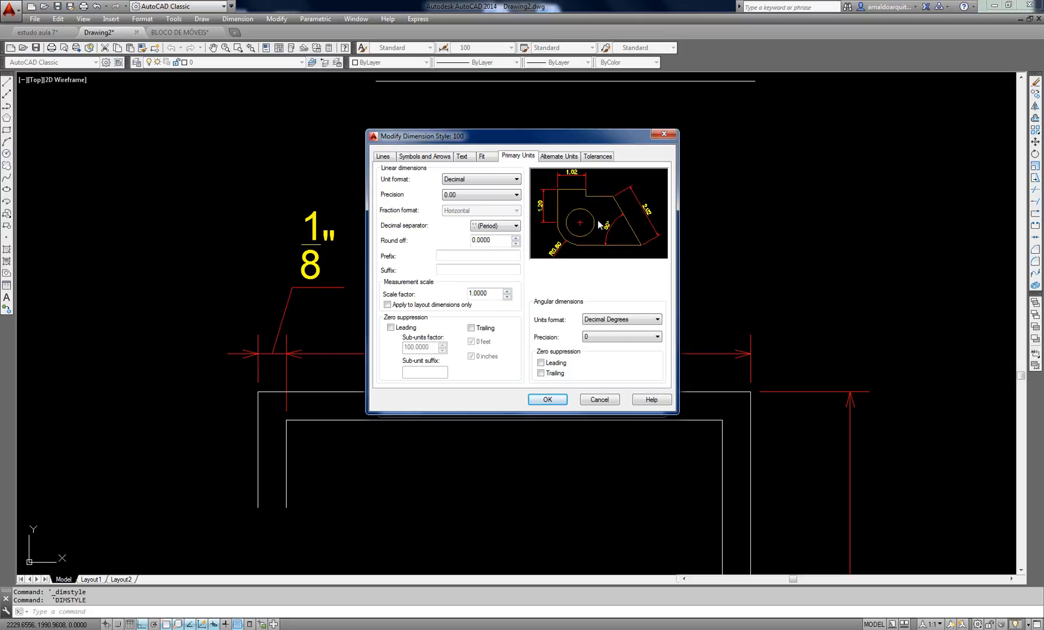
{"action": "left_click", "coordinate": [547, 399]}
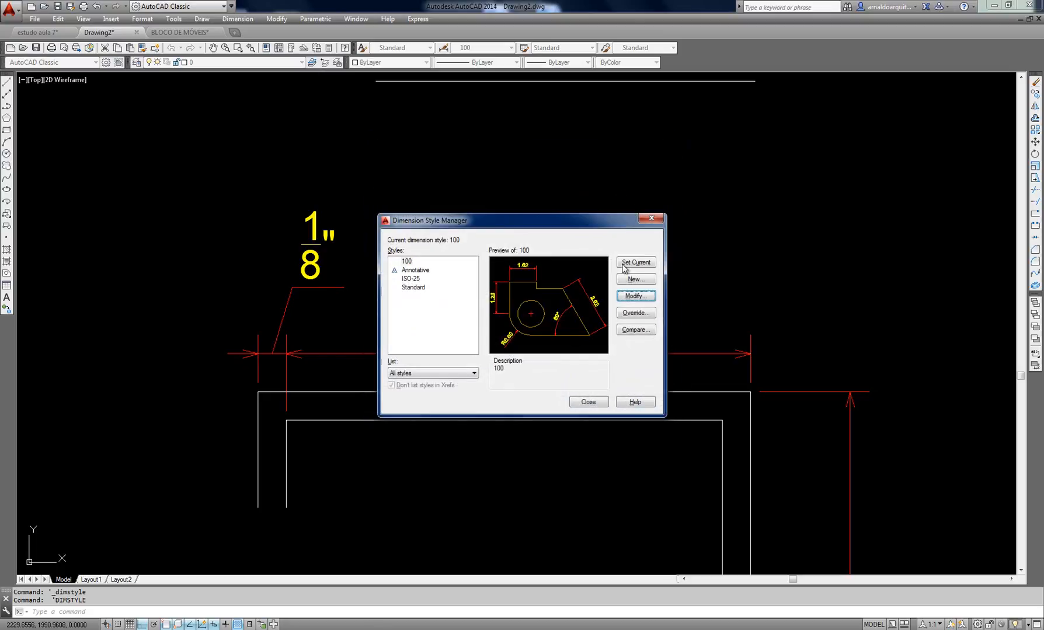
{"action": "left_click", "coordinate": [587, 404]}
Examine the wall thickness and horizontal wall length dimensions with two-decimal precision
{"action": "middle_click_drag", "start_coordinate": [521, 259], "coordinate": [555, 243]}
{"action": "scroll", "coordinate": [371, 263], "scroll_direction": "up", "scroll_amount": 2}
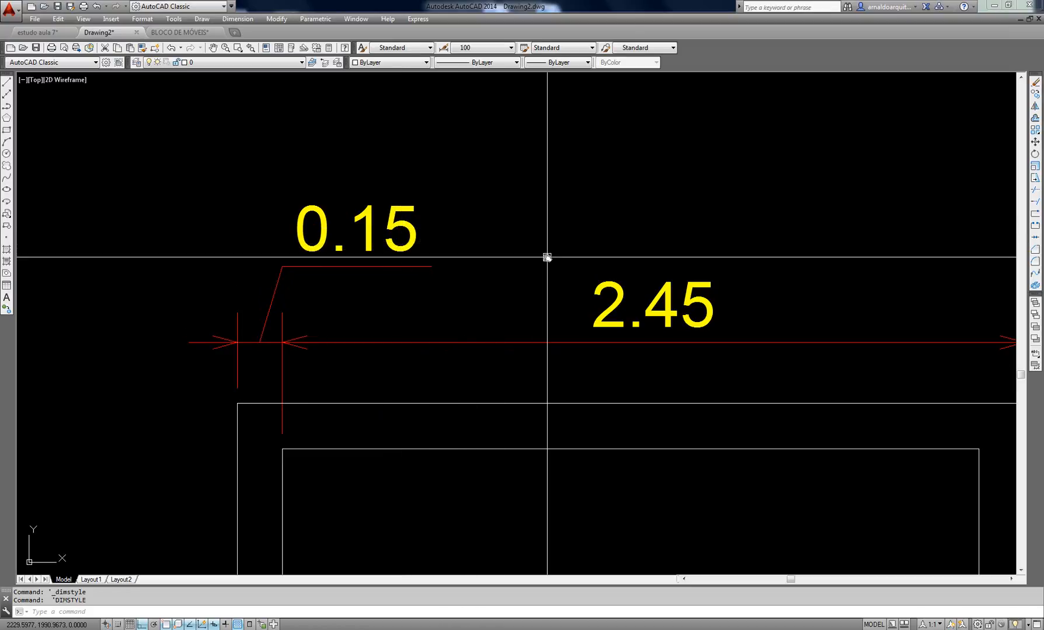
{"action": "middle_click_drag", "start_coordinate": [618, 269], "coordinate": [533, 264]}
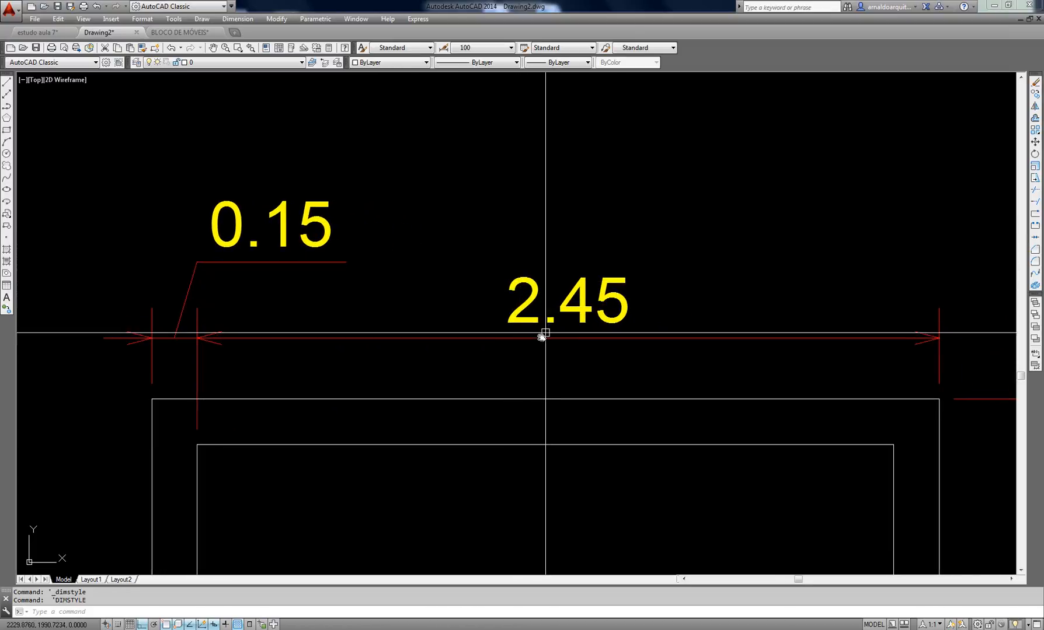
{"action": "middle_click_drag", "start_coordinate": [771, 310], "coordinate": [810, 284]}
{"action": "scroll", "coordinate": [690, 273], "scroll_direction": "down", "scroll_amount": 2}
{"action": "middle_click_drag", "start_coordinate": [691, 285], "coordinate": [628, 280]}
{"action": "scroll", "coordinate": [501, 275], "scroll_direction": "up", "scroll_amount": 2}
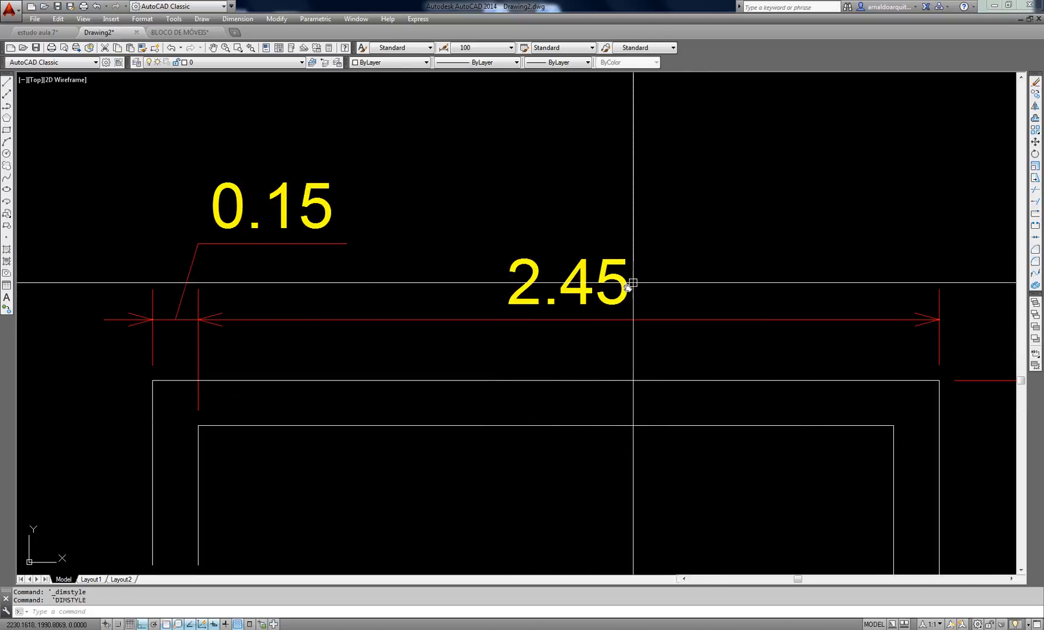
{"action": "middle_click_drag", "start_coordinate": [606, 294], "coordinate": [570, 300]}
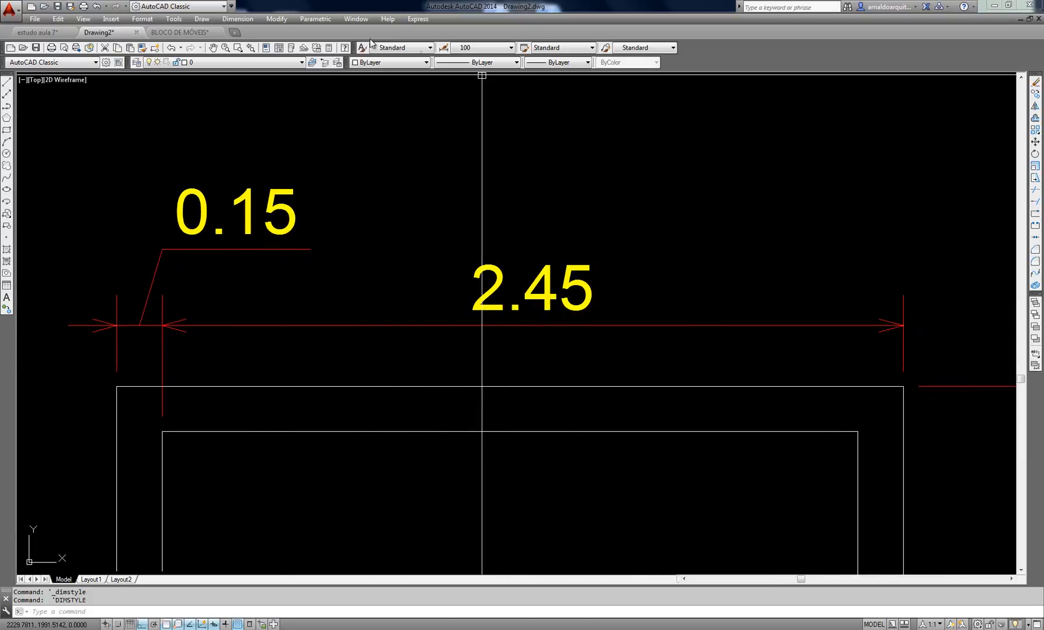
Set the decimal separator in dimension style 100's primary units to Comma, keeping the linear precision at 0.00
{"action": "left_click", "coordinate": [443, 47]}
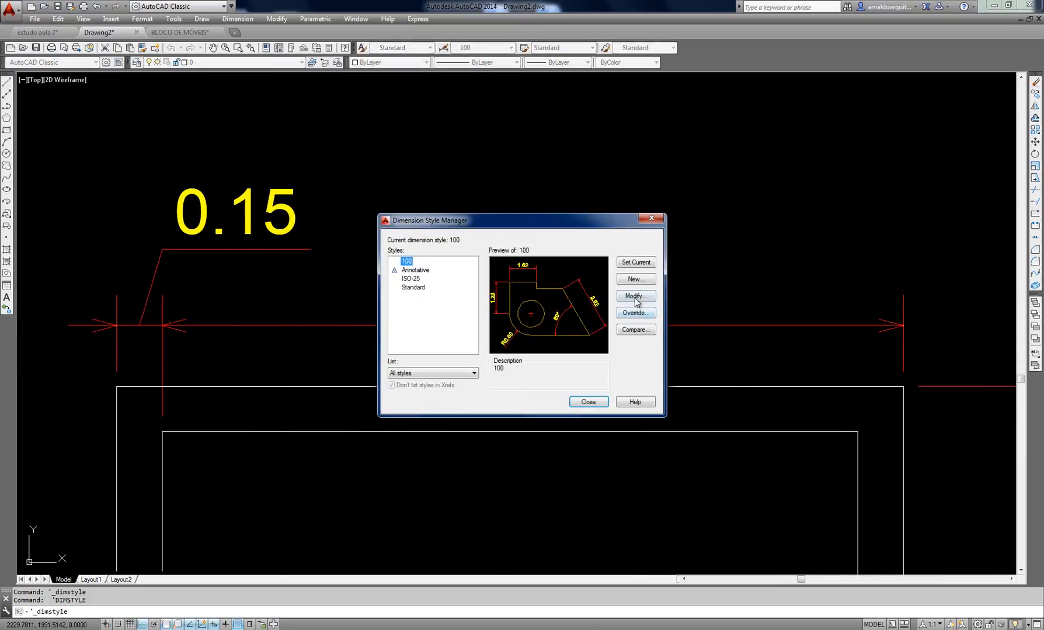
{"action": "left_click", "coordinate": [636, 297]}
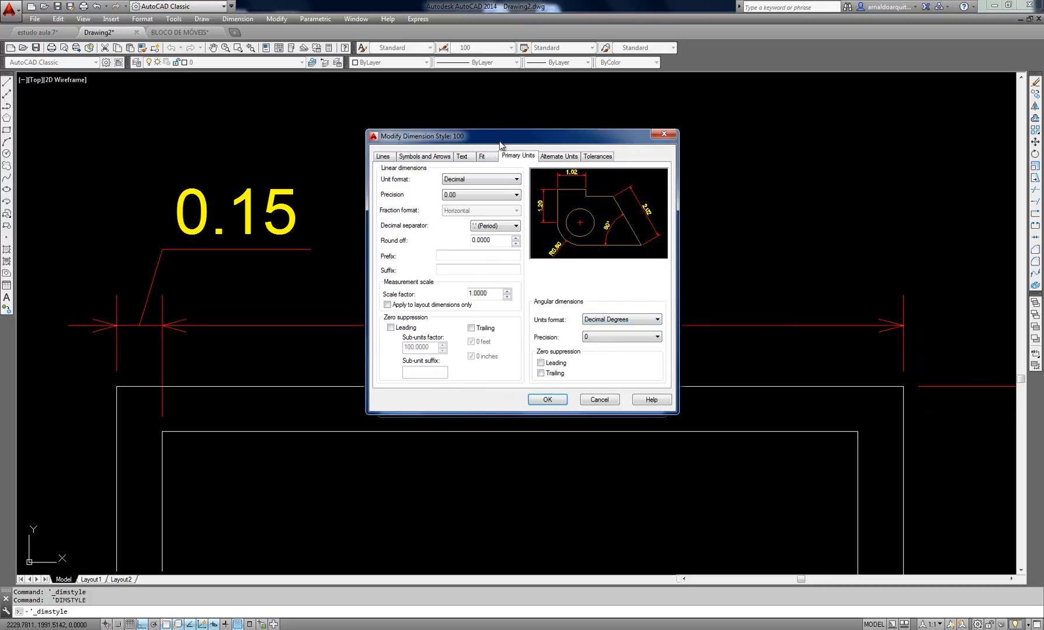
{"action": "left_click", "coordinate": [443, 186]}
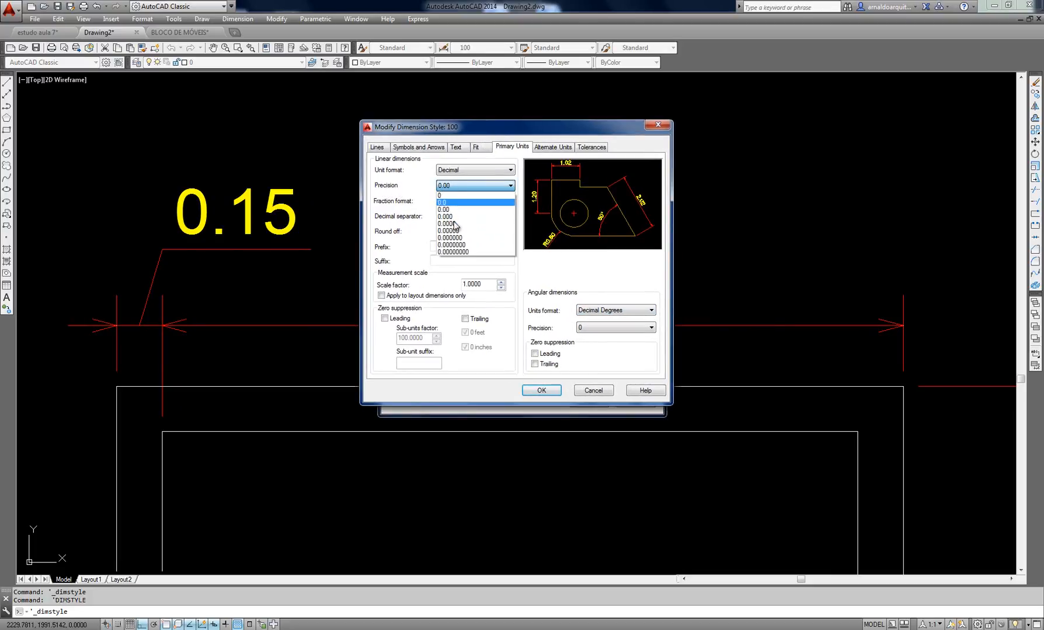
{"action": "left_click", "coordinate": [461, 210]}
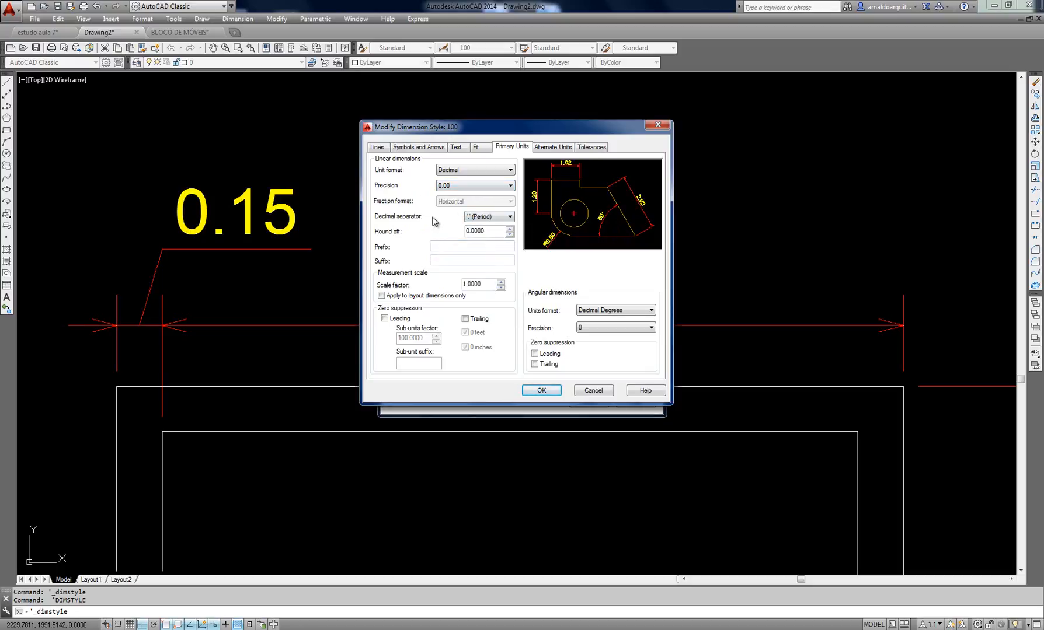
{"action": "left_click", "coordinate": [495, 217]}
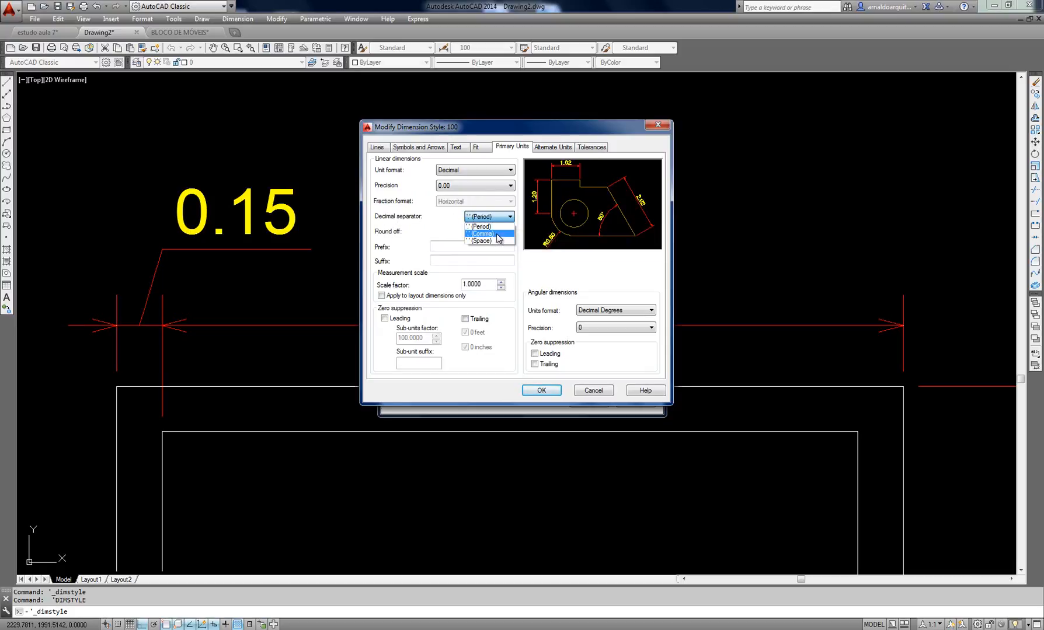
{"action": "left_click", "coordinate": [482, 234]}
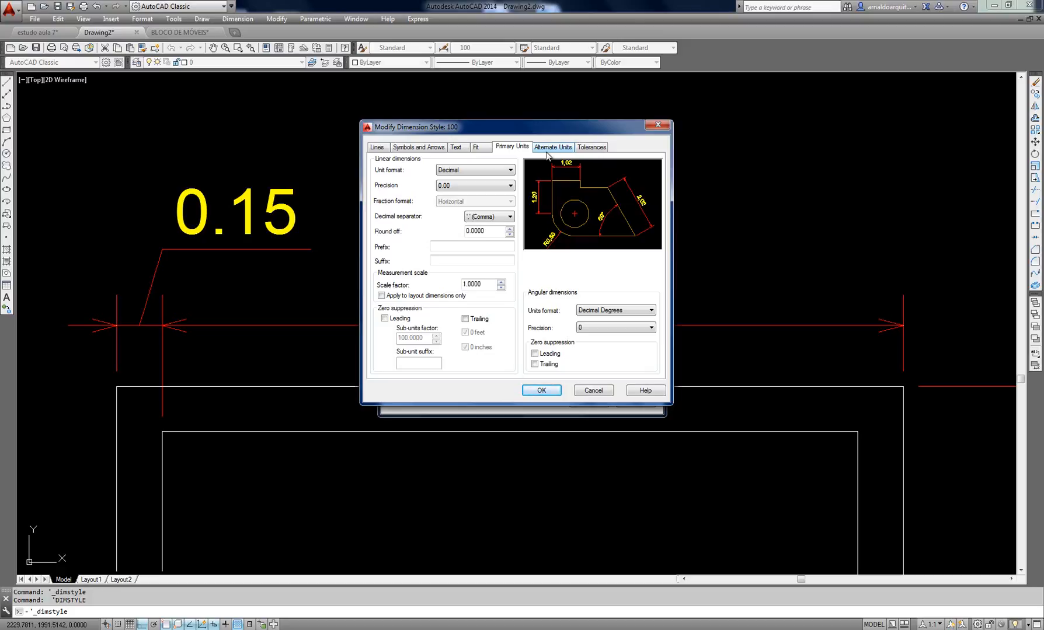
{"action": "left_click", "coordinate": [479, 219]}
{"action": "left_click", "coordinate": [490, 234]}
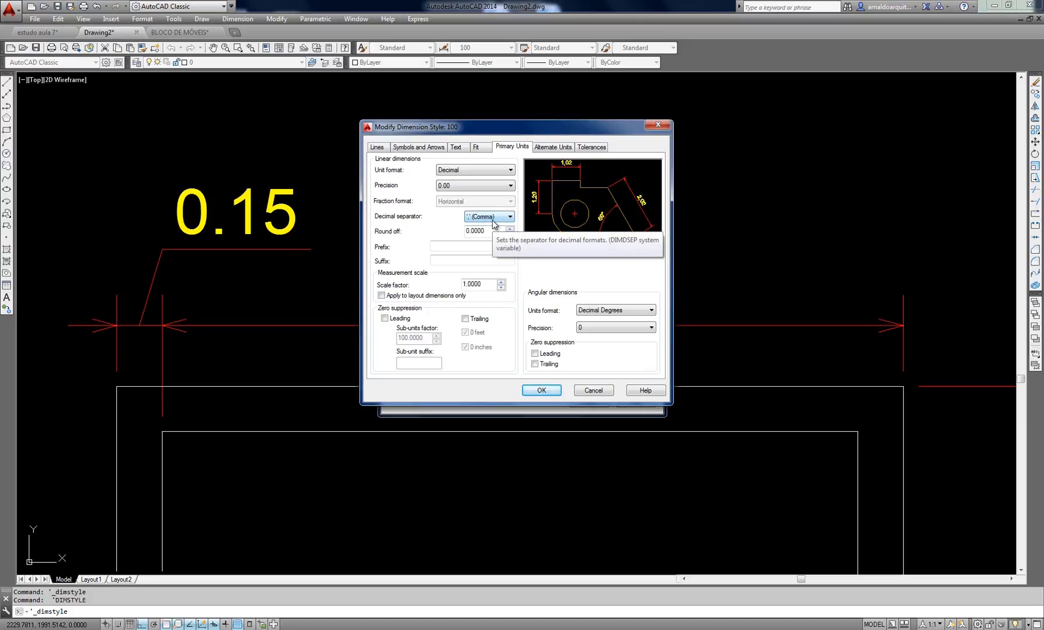
Add the suffix m to dimension style 100's linear dimensions and apply the style as current
{"action": "left_click_drag", "start_coordinate": [555, 131], "coordinate": [761, 144]}
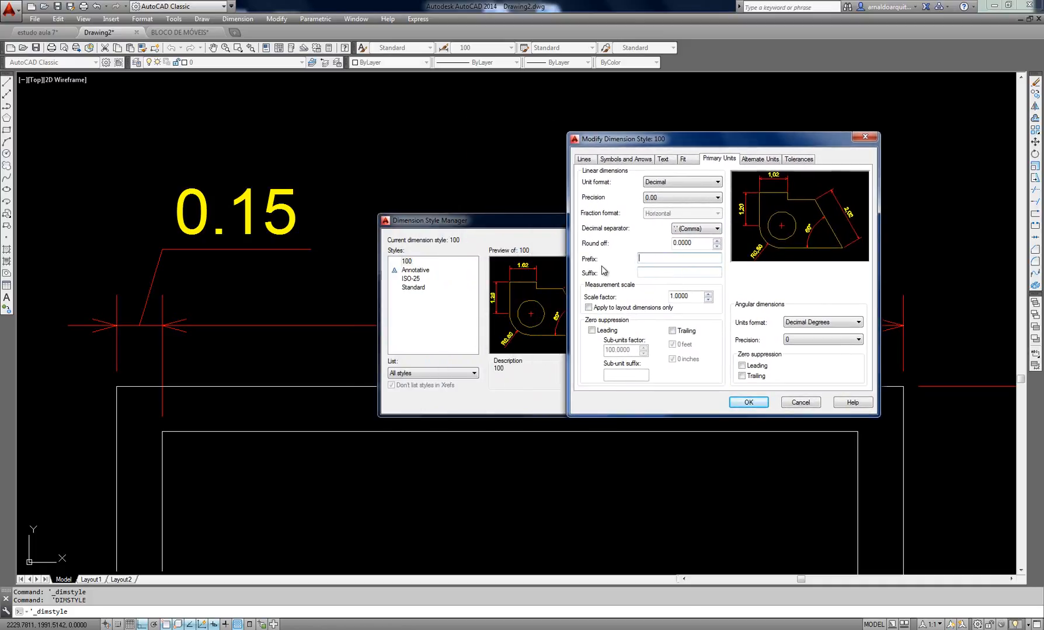
{"action": "left_click", "coordinate": [641, 260]}
{"action": "type", "text": "m"}
{"action": "left_click", "coordinate": [757, 406]}
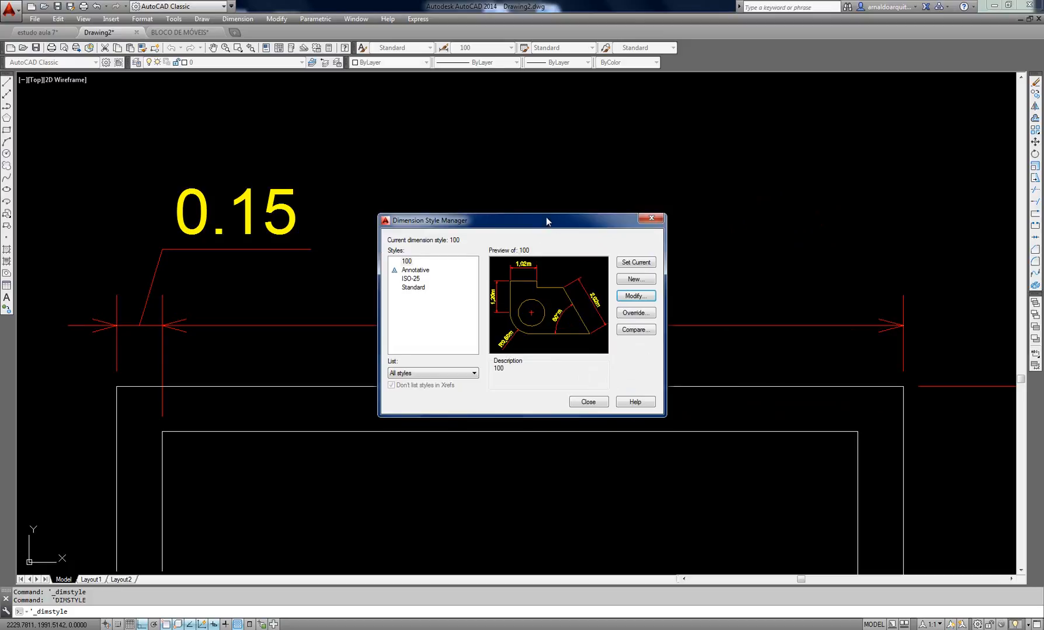
{"action": "left_click_drag", "start_coordinate": [547, 221], "coordinate": [505, 158]}
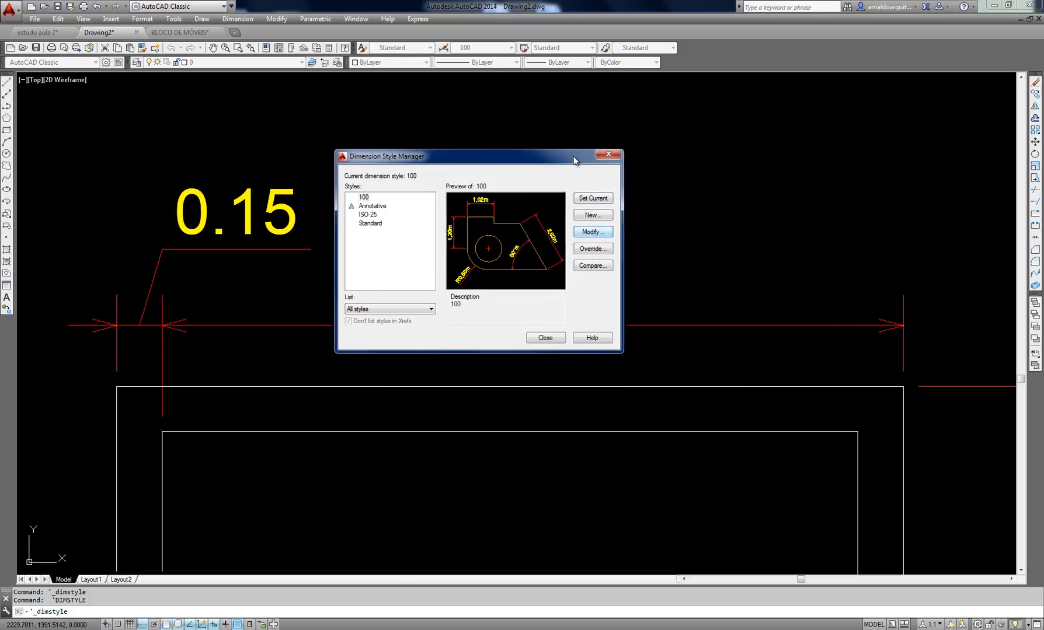
{"action": "left_click_drag", "start_coordinate": [574, 160], "coordinate": [611, 161]}
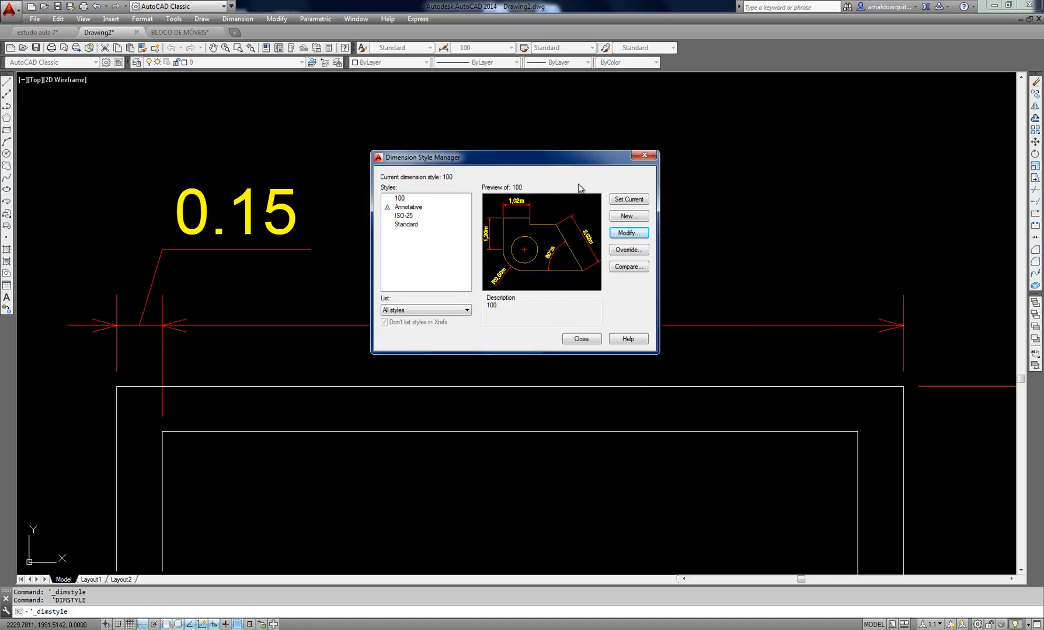
{"action": "left_click", "coordinate": [629, 199]}
{"action": "left_click", "coordinate": [581, 339]}
Check the wall dimensions with the suffix, then clear the suffix from dimension style 100 and apply the style to the drawing
{"action": "middle_click_drag", "start_coordinate": [543, 222], "coordinate": [506, 240]}
{"action": "scroll", "coordinate": [497, 242], "scroll_direction": "down", "scroll_amount": 3}
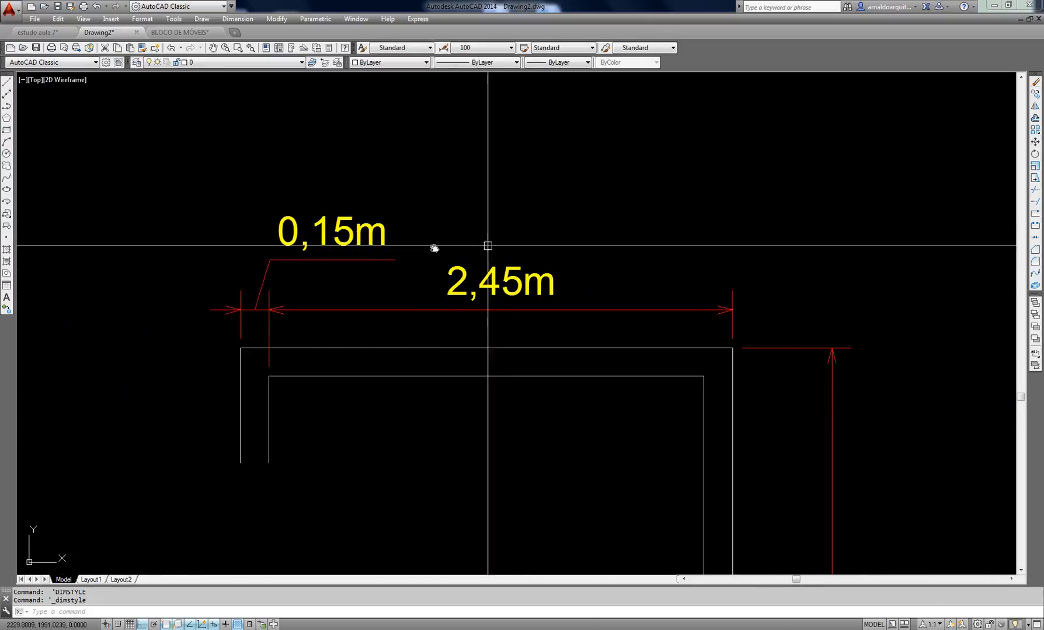
{"action": "scroll", "coordinate": [487, 246], "scroll_direction": "up", "scroll_amount": 2}
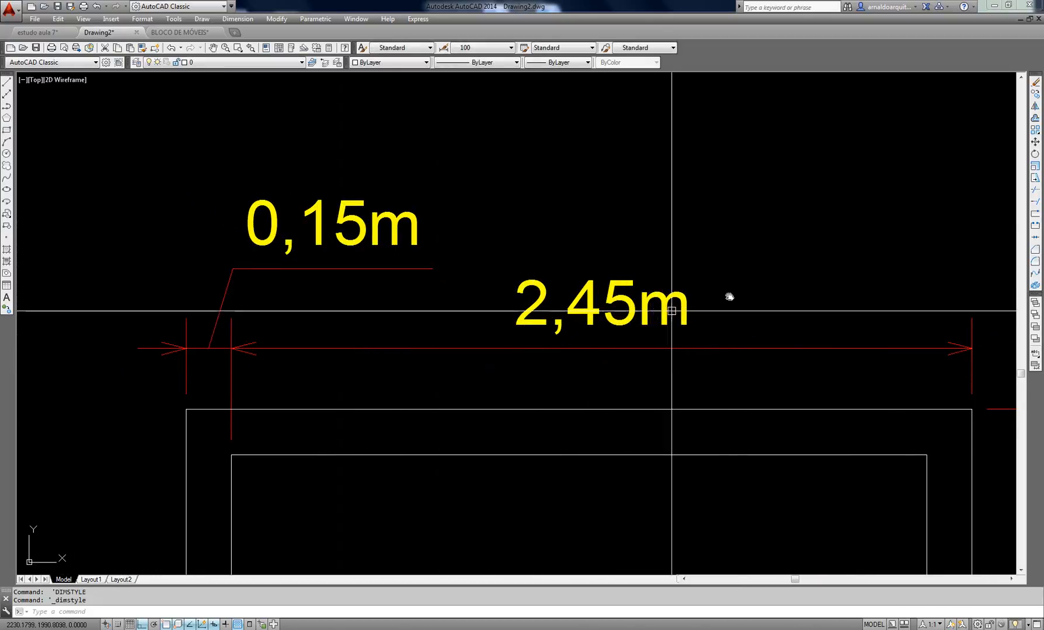
{"action": "middle_click_drag", "start_coordinate": [698, 319], "coordinate": [660, 323]}
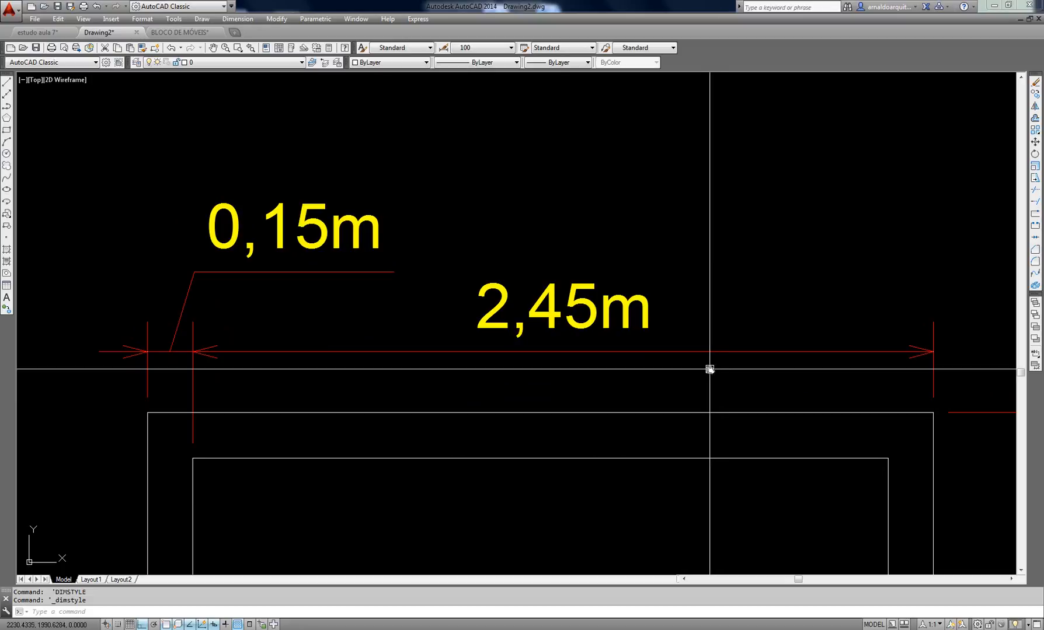
{"action": "left_click", "coordinate": [445, 48]}
{"action": "left_click", "coordinate": [641, 298]}
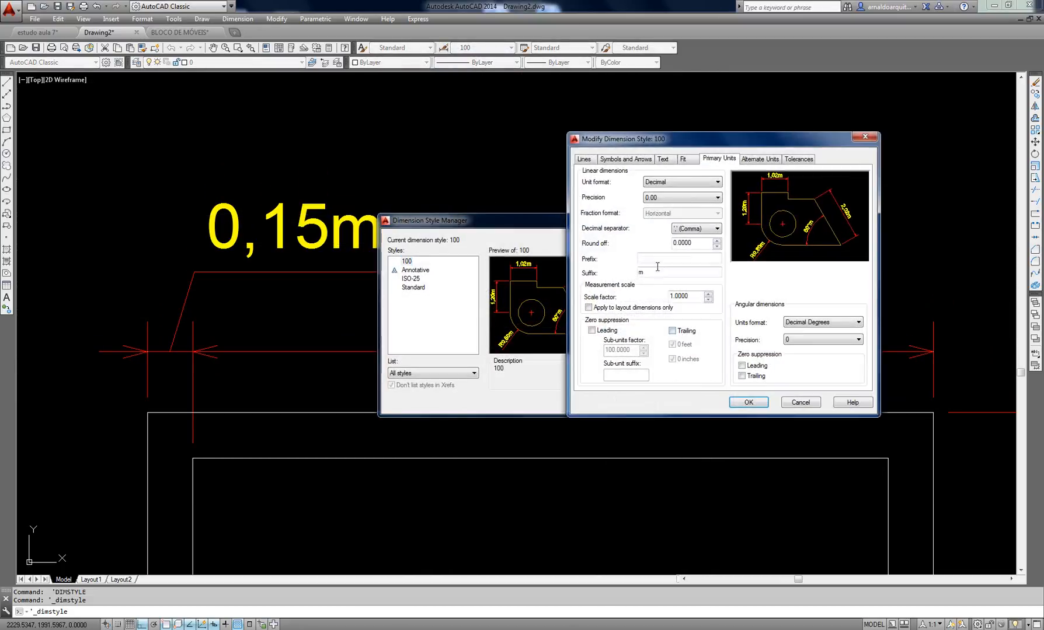
{"action": "left_click_drag", "start_coordinate": [758, 144], "coordinate": [607, 144]}
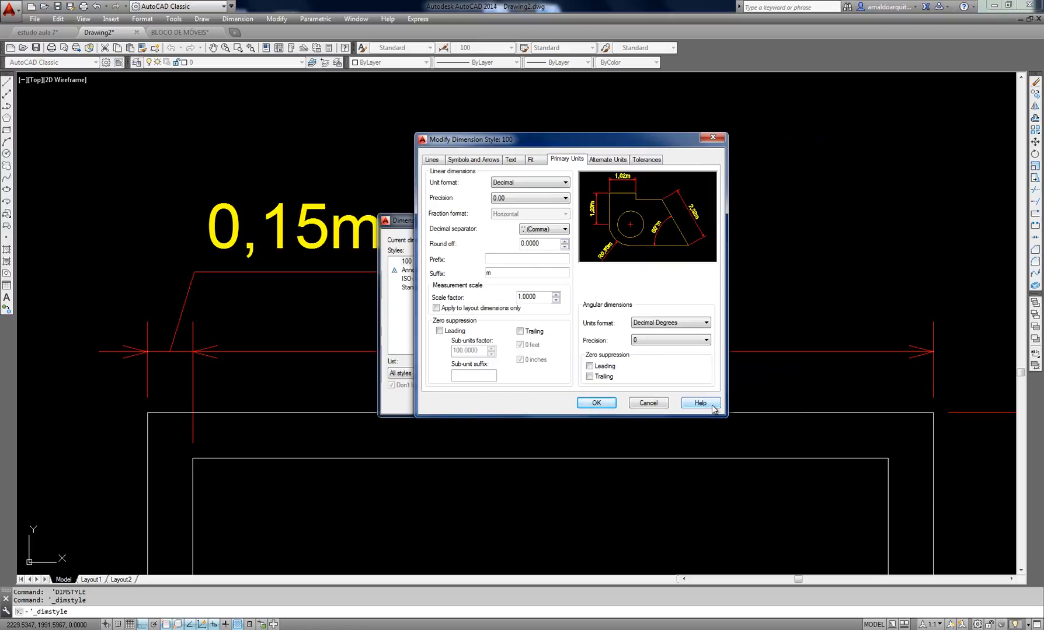
{"action": "left_click", "coordinate": [493, 274]}
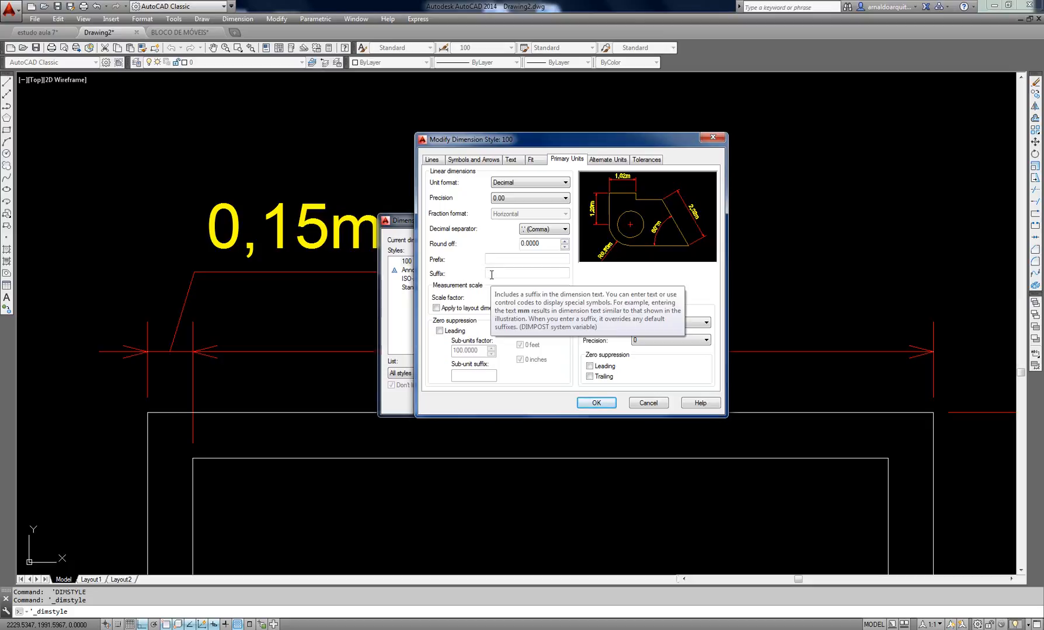
{"action": "left_click", "coordinate": [495, 259]}
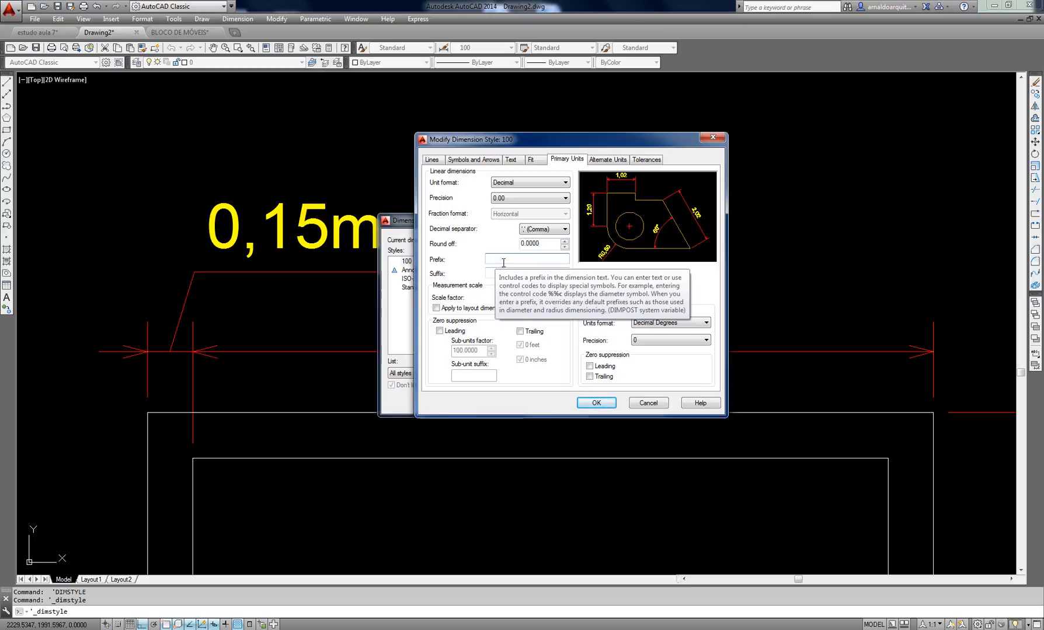
{"action": "left_click", "coordinate": [596, 402]}
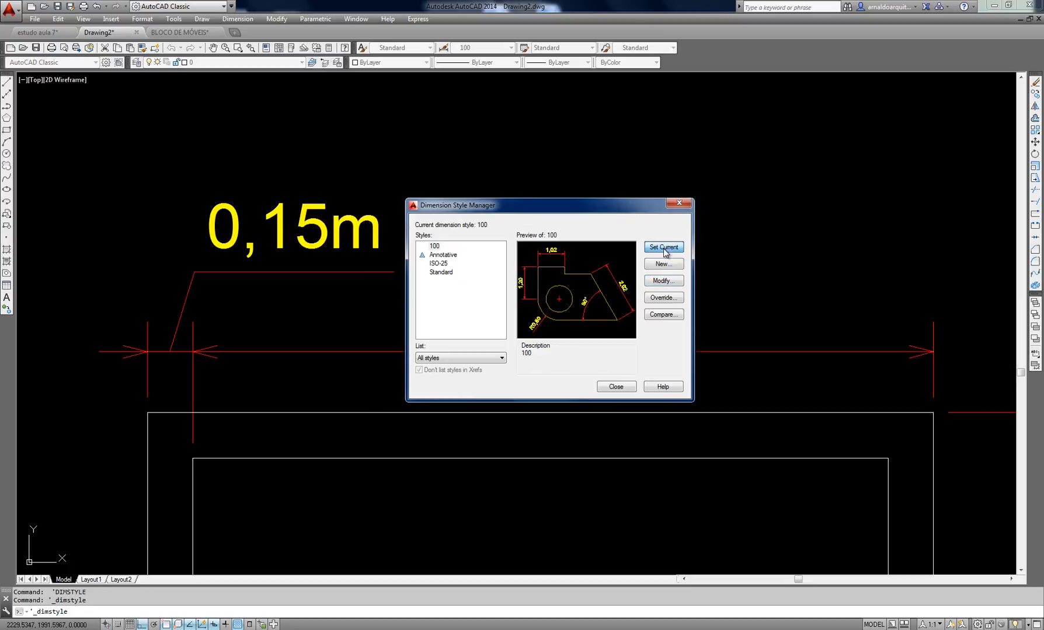
{"action": "left_click", "coordinate": [614, 386]}
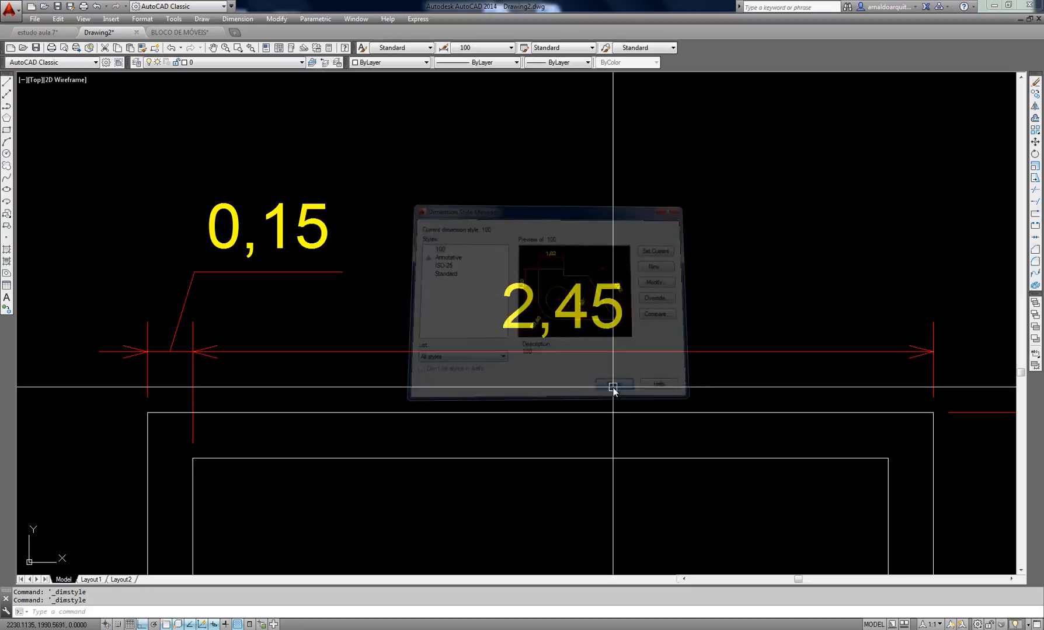
Check the wall thickness dimension without the suffix, and reopen dimension style 100's primary units for modification
{"action": "left_click", "coordinate": [347, 229]}
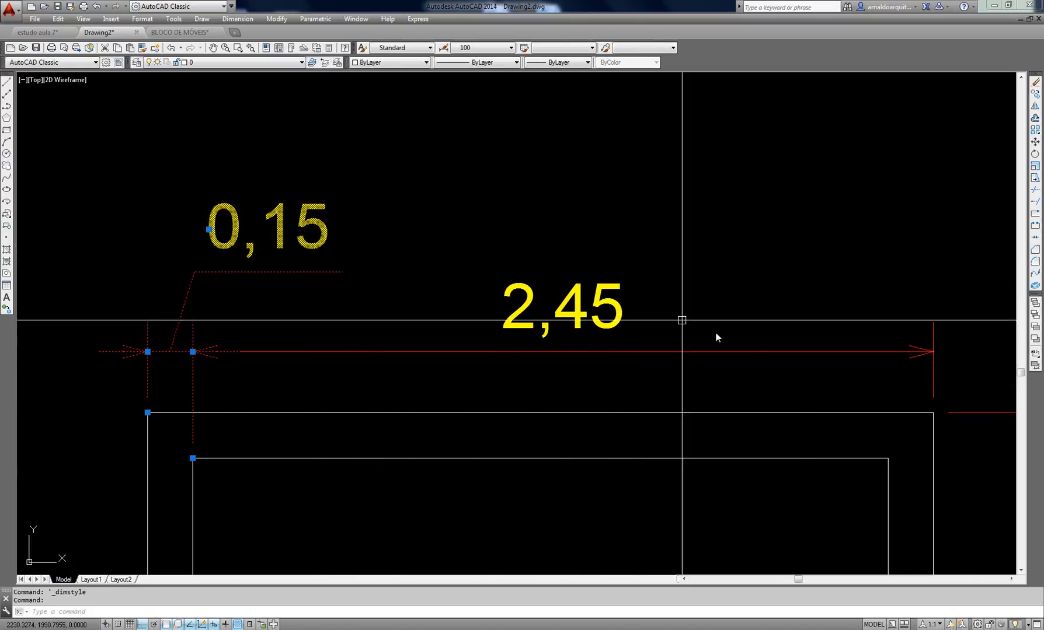
{"action": "key", "text": "Escape"}
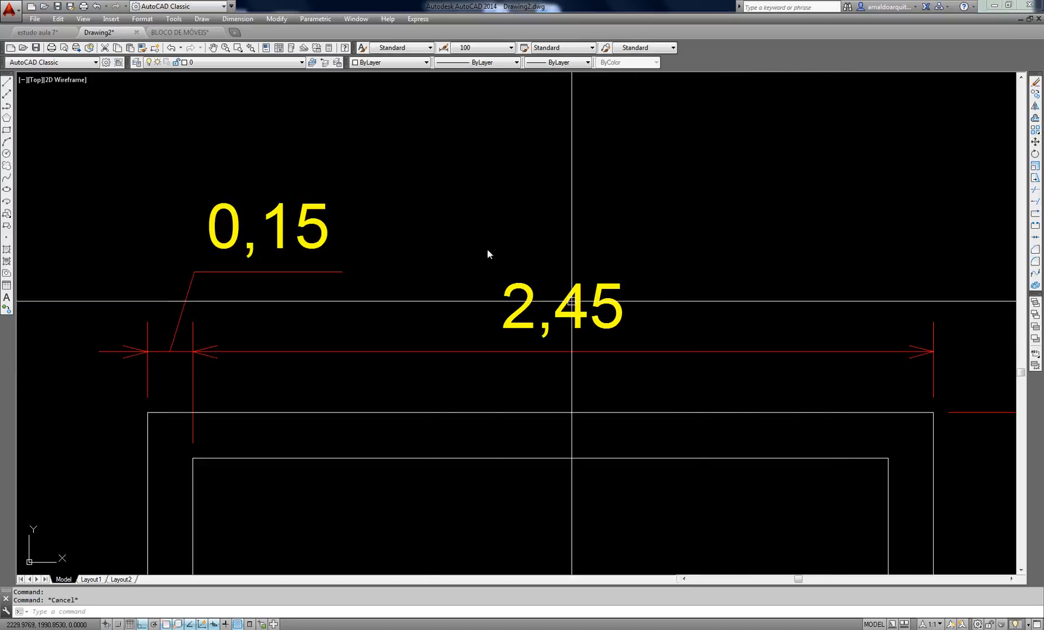
{"action": "left_click", "coordinate": [443, 47]}
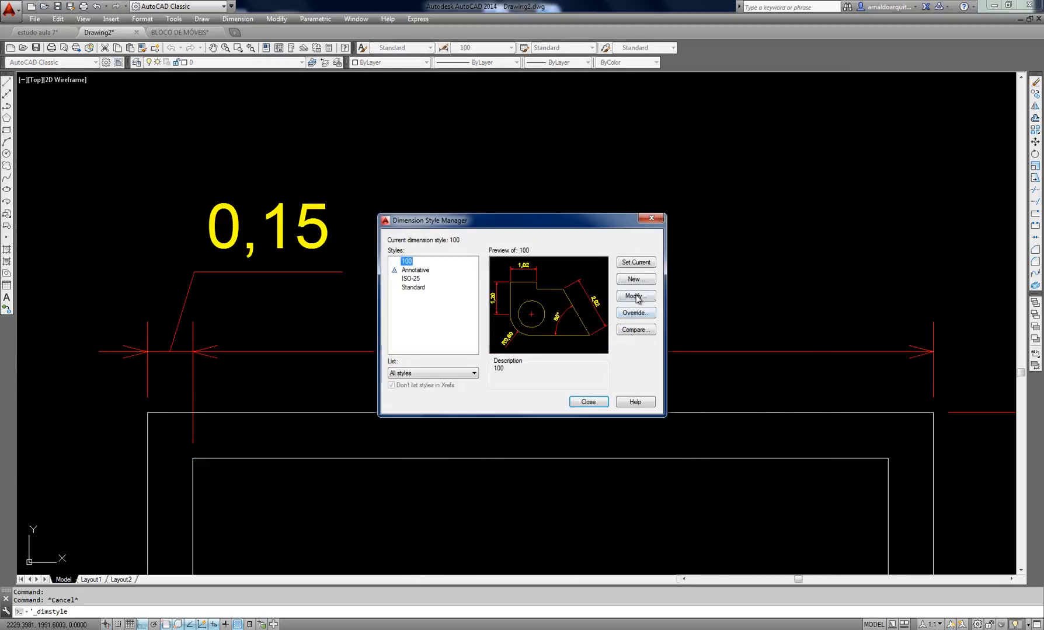
{"action": "left_click", "coordinate": [636, 296]}
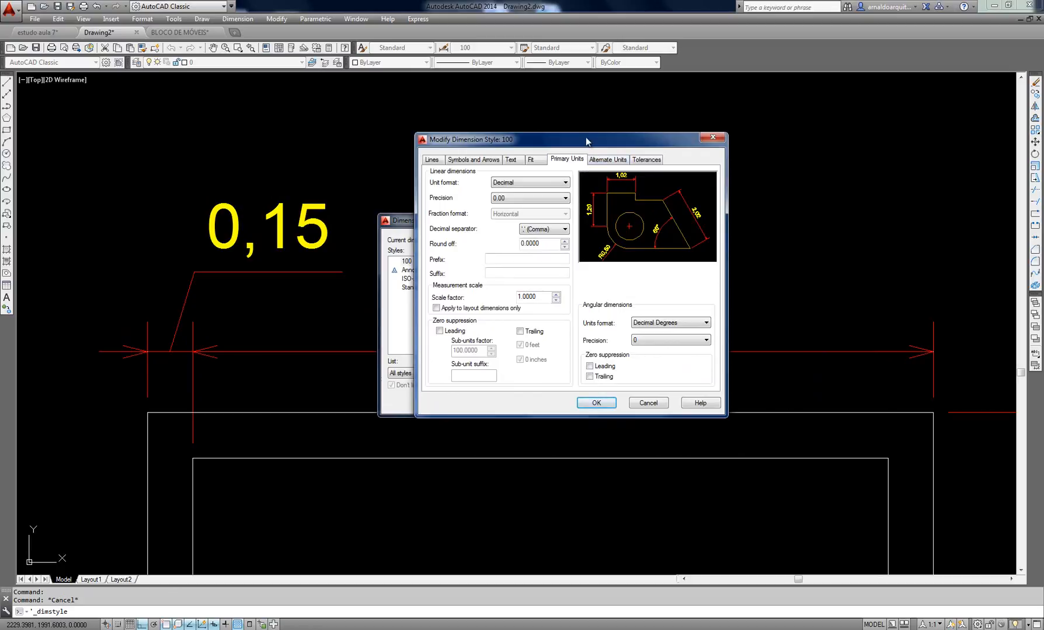
{"action": "left_click_drag", "start_coordinate": [585, 137], "coordinate": [564, 135]}
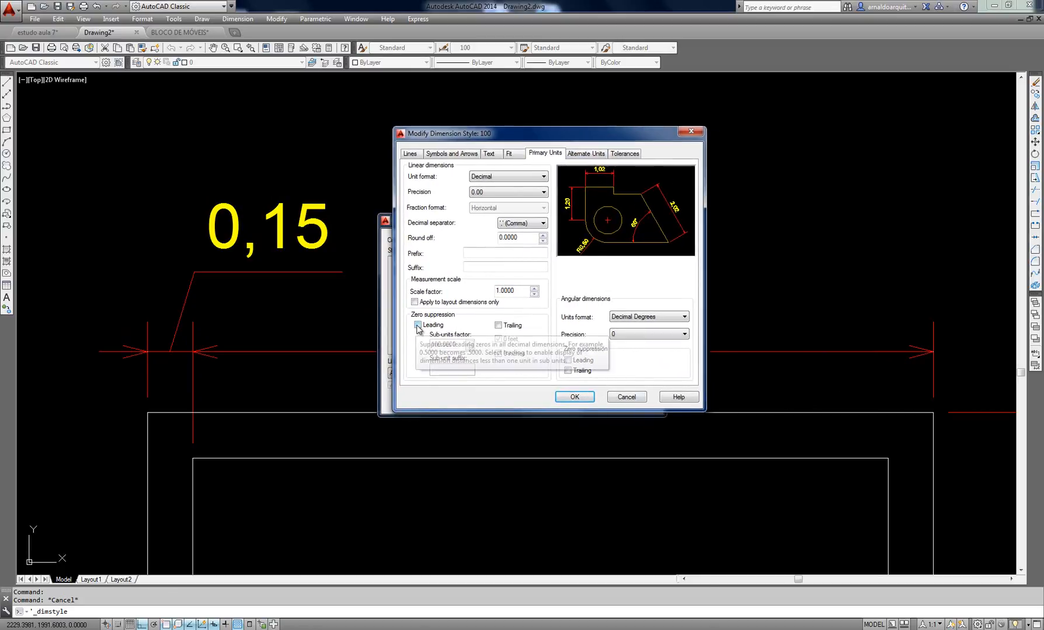
Try suppressing leading zeros in dimension style 100's linear dimensions, comparing the preview, and turn the suppression off again
{"action": "left_click", "coordinate": [417, 325]}
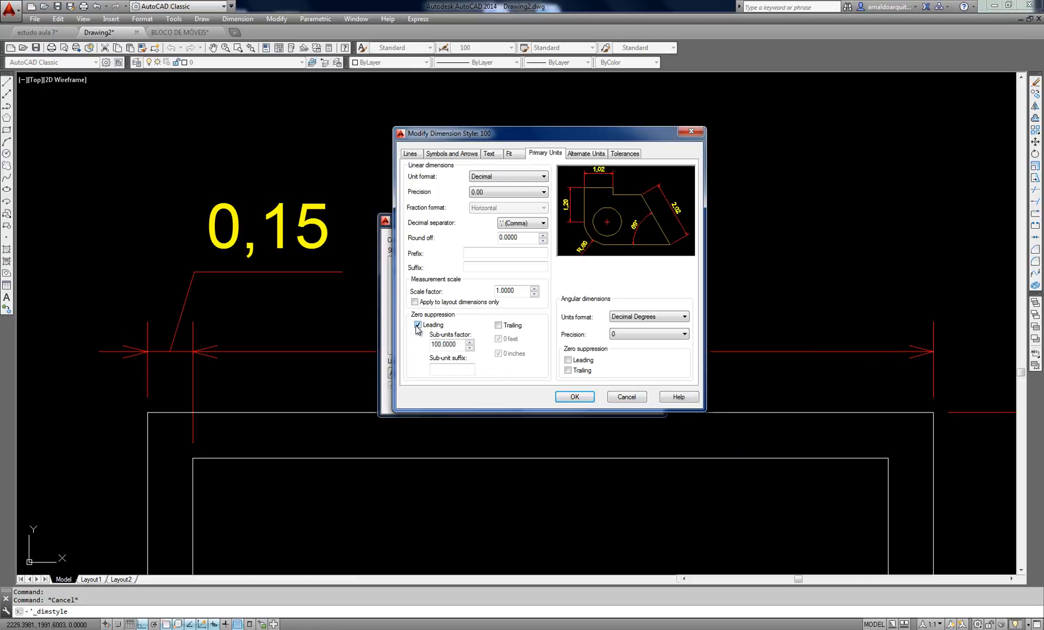
{"action": "left_click", "coordinate": [418, 326]}
{"action": "left_click", "coordinate": [418, 326]}
{"action": "left_click", "coordinate": [418, 325]}
{"action": "left_click", "coordinate": [418, 325]}
{"action": "left_click", "coordinate": [417, 325]}
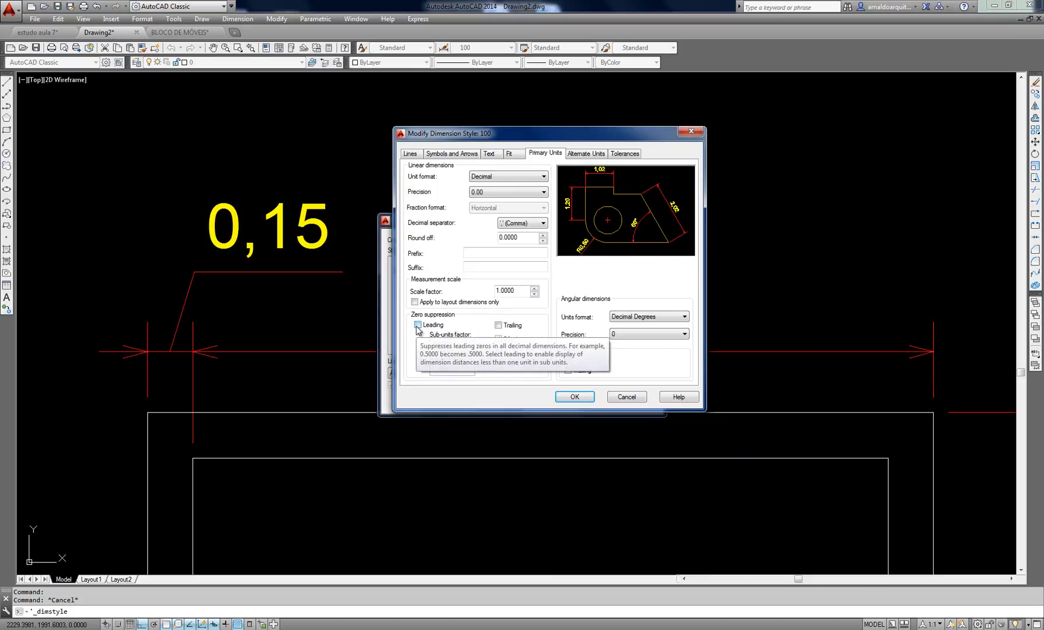
{"action": "left_click", "coordinate": [418, 326]}
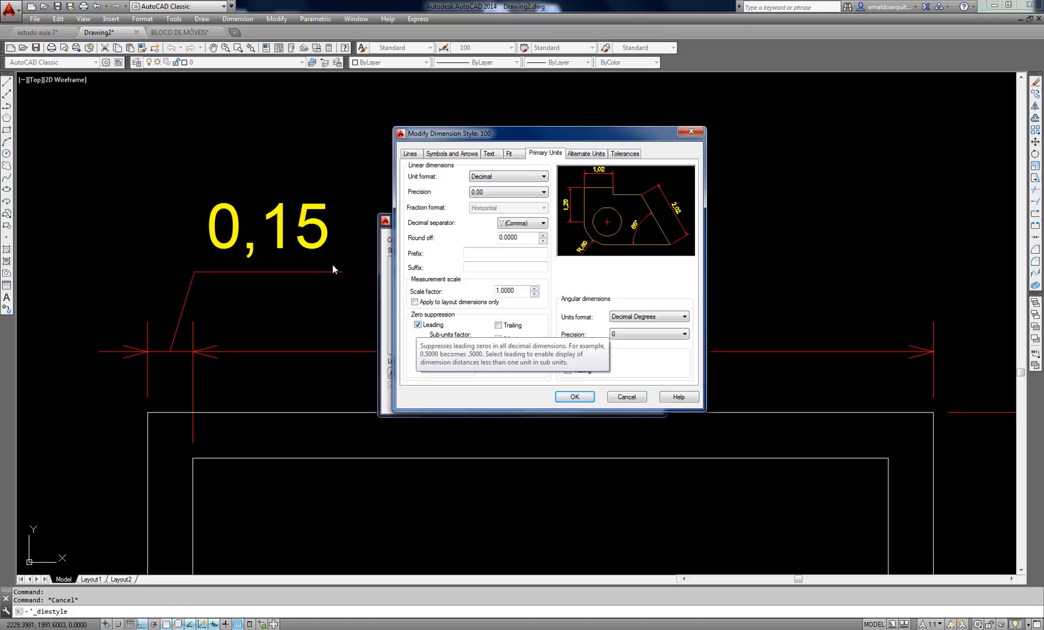
{"action": "left_click", "coordinate": [307, 240]}
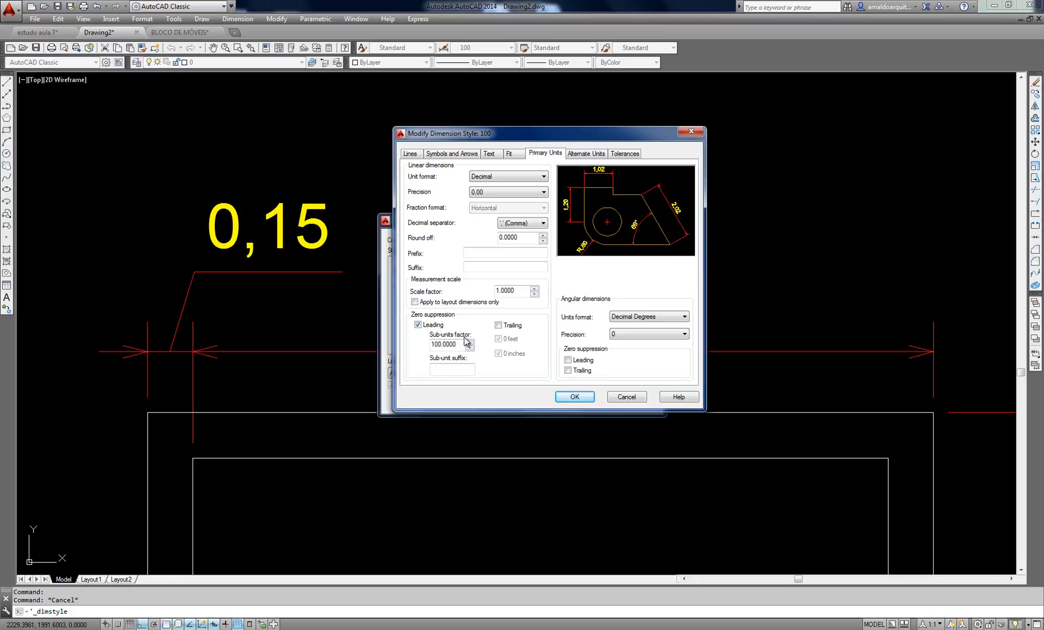
{"action": "left_click", "coordinate": [418, 325]}
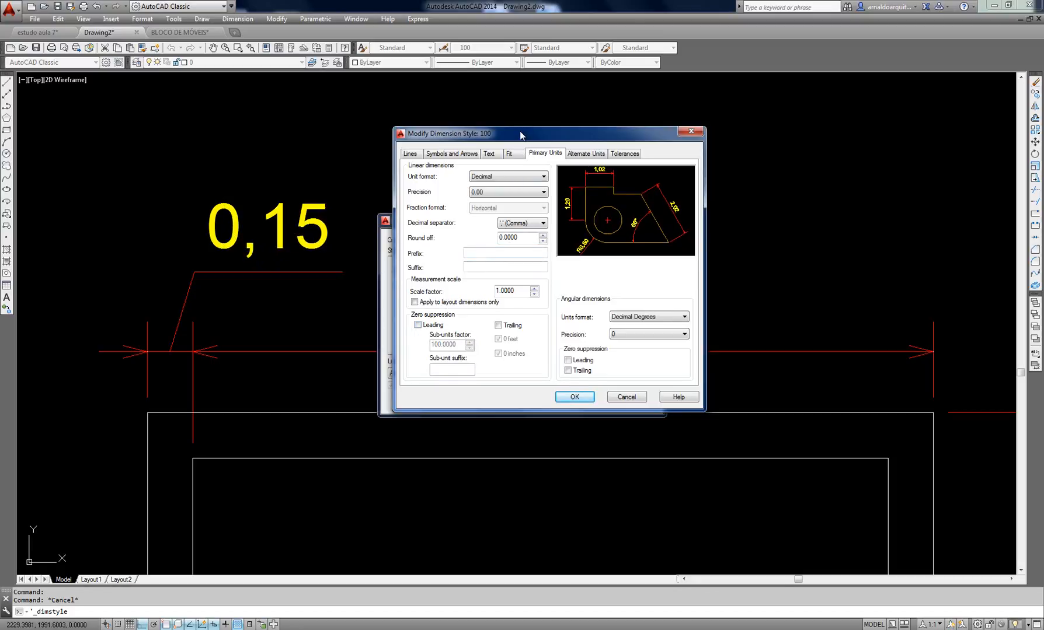
Try trailing zero suppression, alone and combined with leading, for the linear dimensions, and leave both options off
{"action": "left_click_drag", "start_coordinate": [521, 133], "coordinate": [514, 138]}
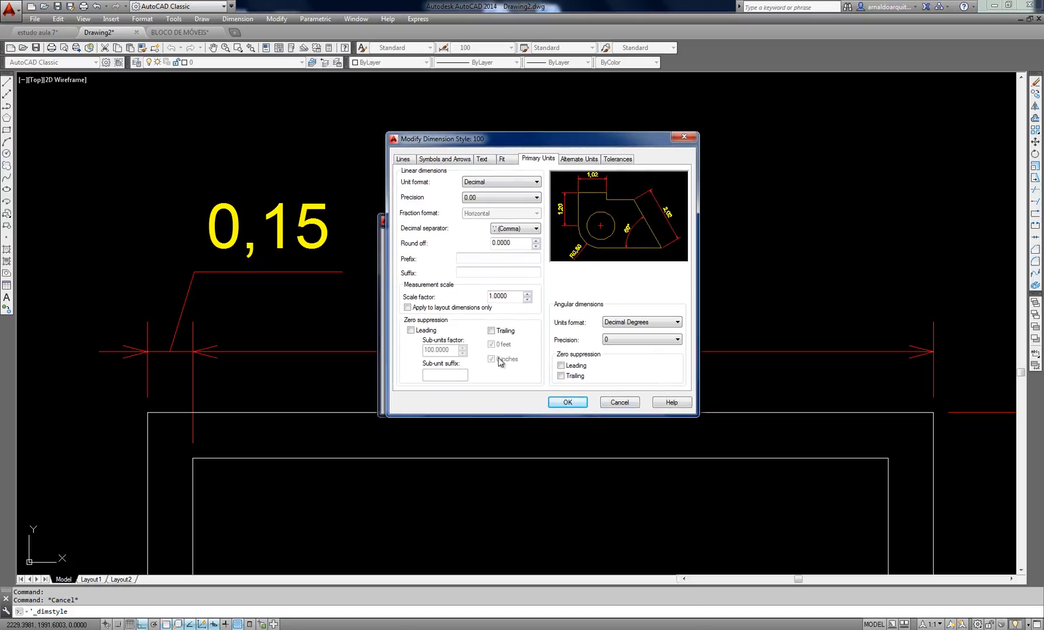
{"action": "left_click", "coordinate": [490, 332]}
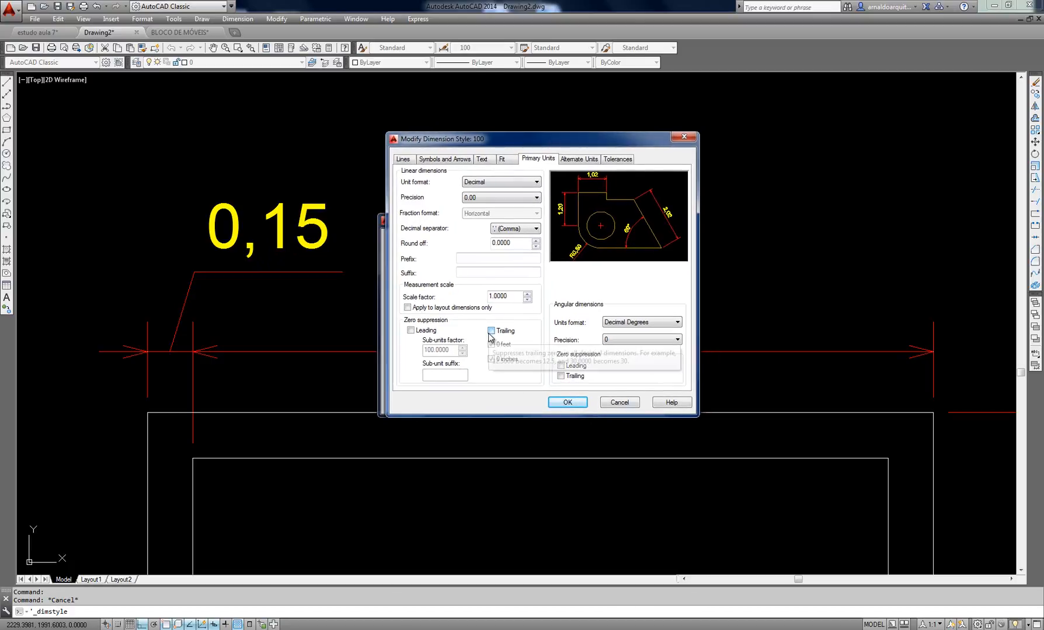
{"action": "left_click", "coordinate": [489, 332]}
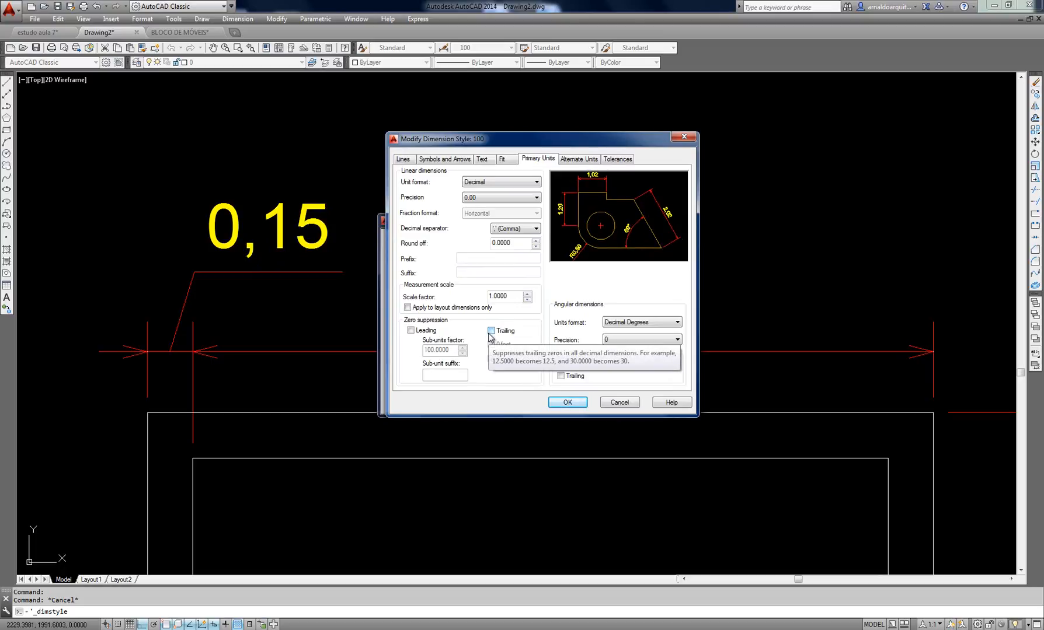
{"action": "left_click", "coordinate": [490, 331]}
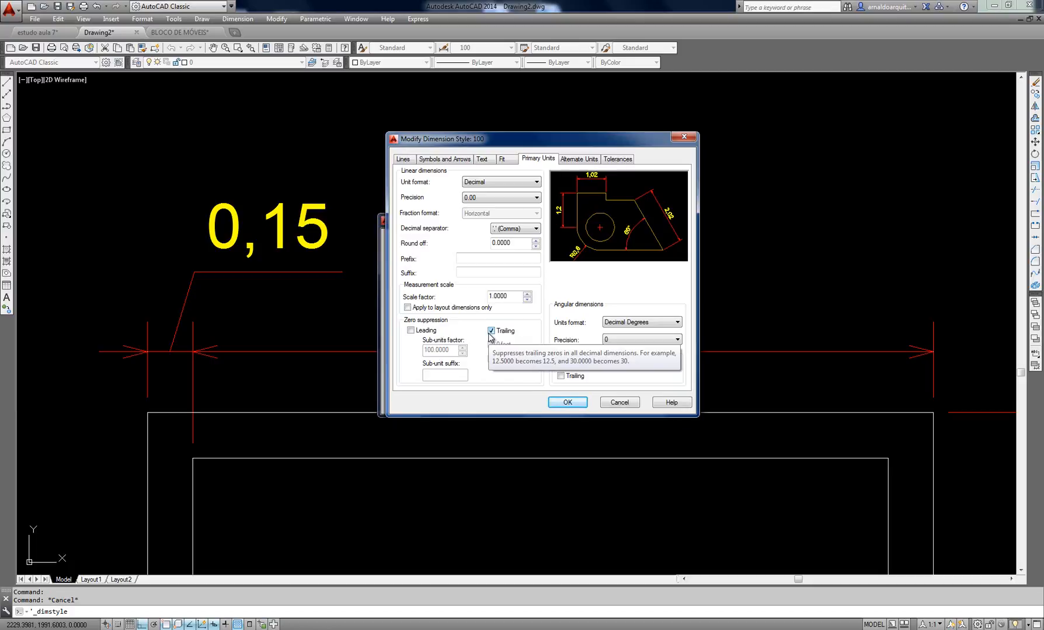
{"action": "left_click", "coordinate": [490, 331]}
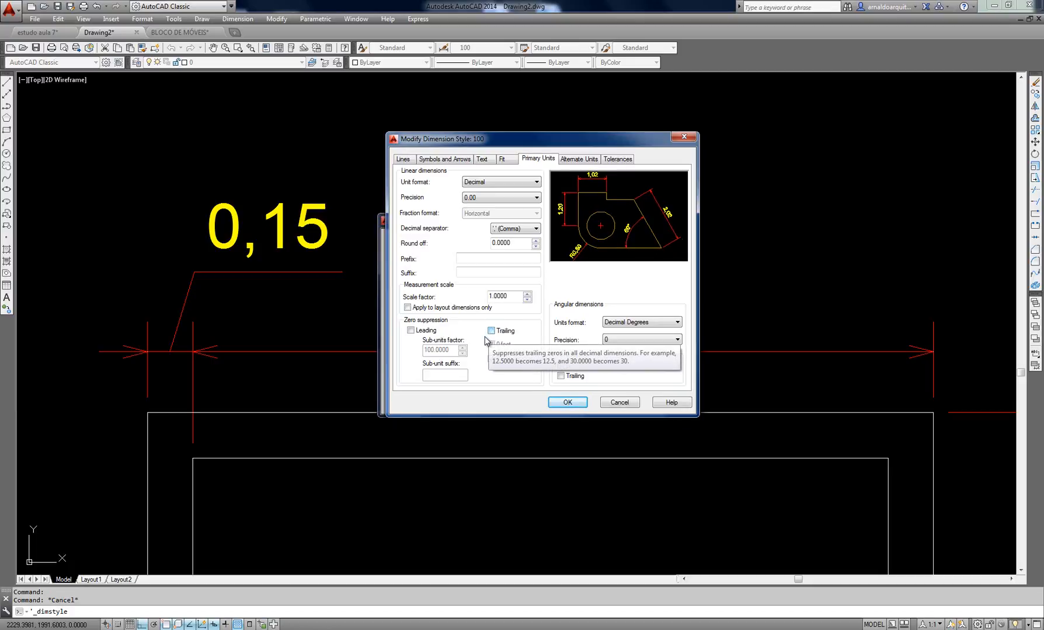
{"action": "left_click", "coordinate": [491, 331]}
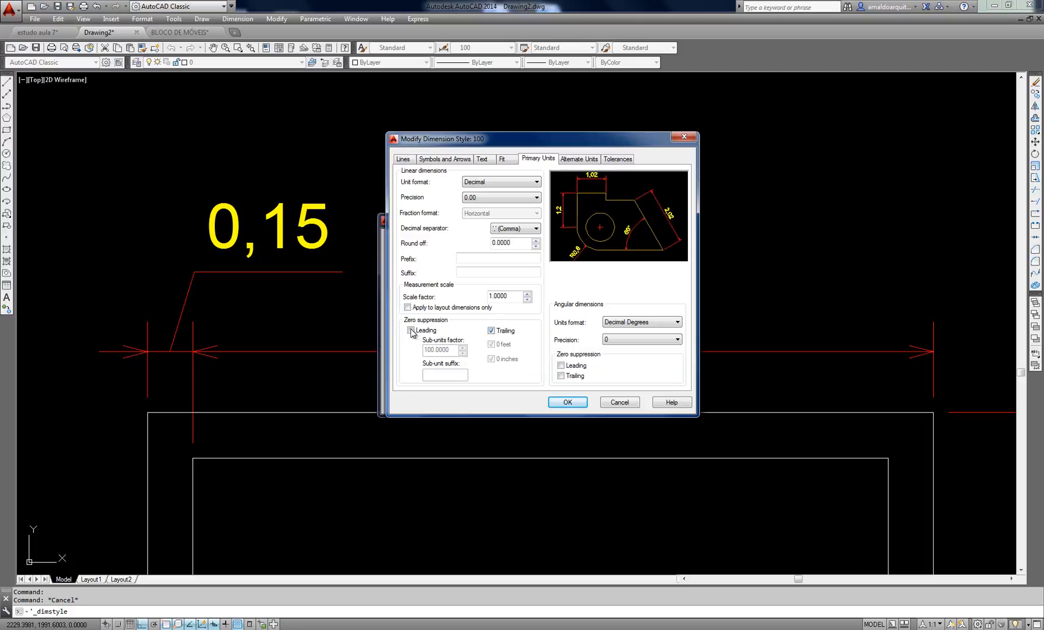
{"action": "left_click", "coordinate": [410, 330]}
{"action": "left_click", "coordinate": [491, 331]}
{"action": "left_click", "coordinate": [410, 331]}
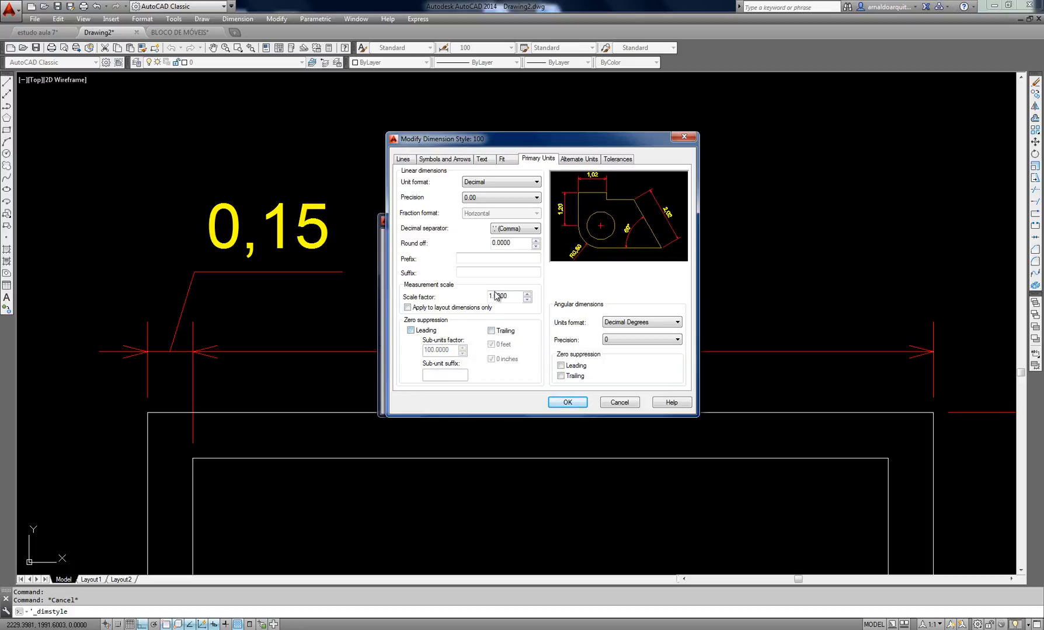
Look through dimension style 100's alternate units and tolerance settings, and return to its primary units
{"action": "left_click_drag", "start_coordinate": [556, 140], "coordinate": [516, 135]}
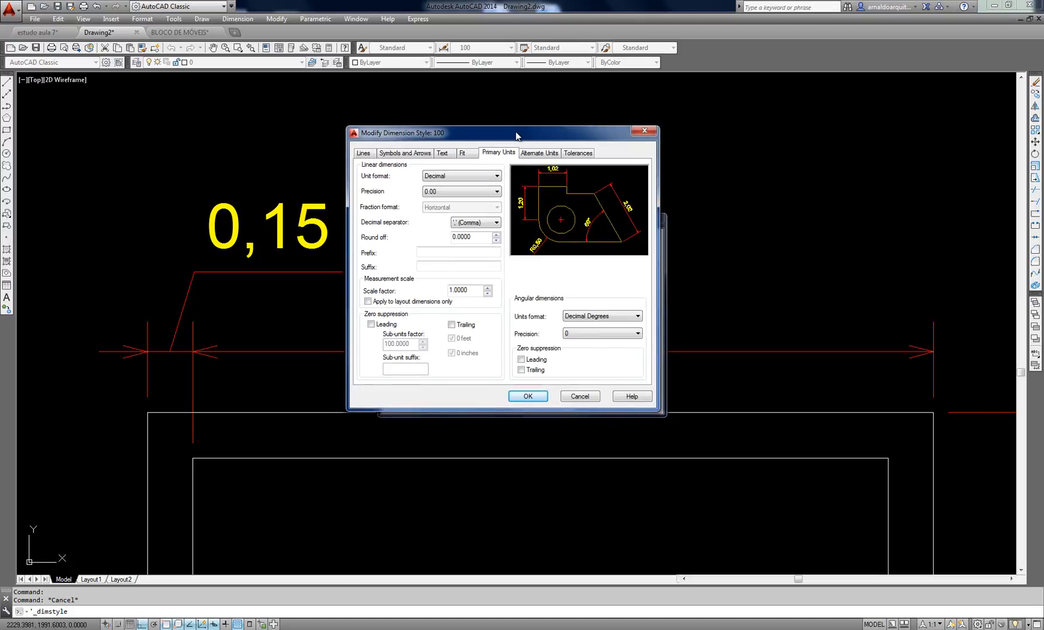
{"action": "left_click", "coordinate": [537, 154]}
{"action": "left_click", "coordinate": [578, 153]}
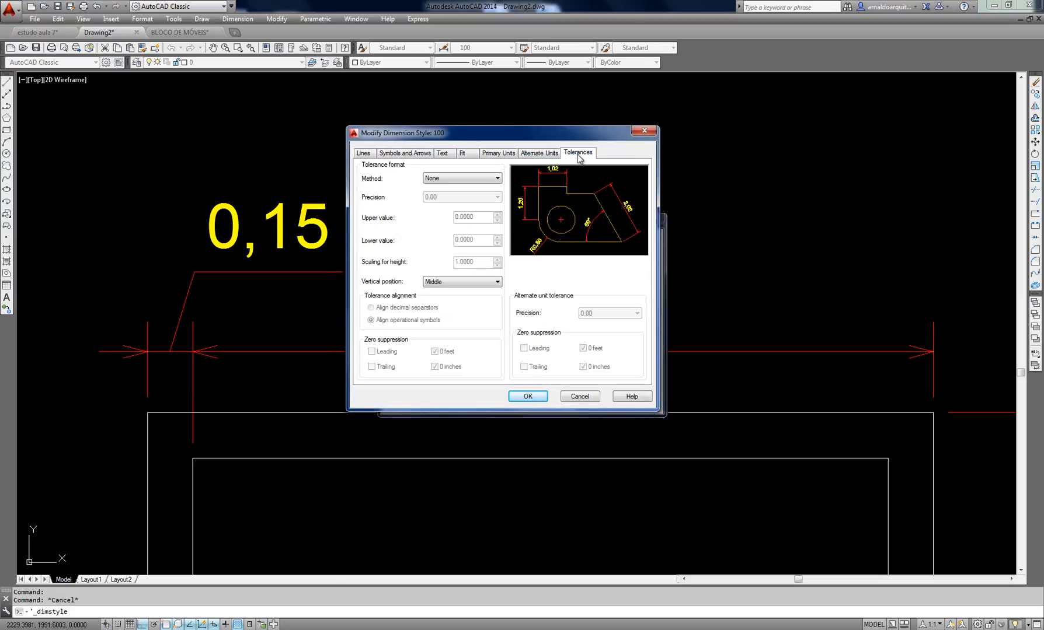
{"action": "left_click", "coordinate": [538, 154]}
{"action": "left_click", "coordinate": [505, 154]}
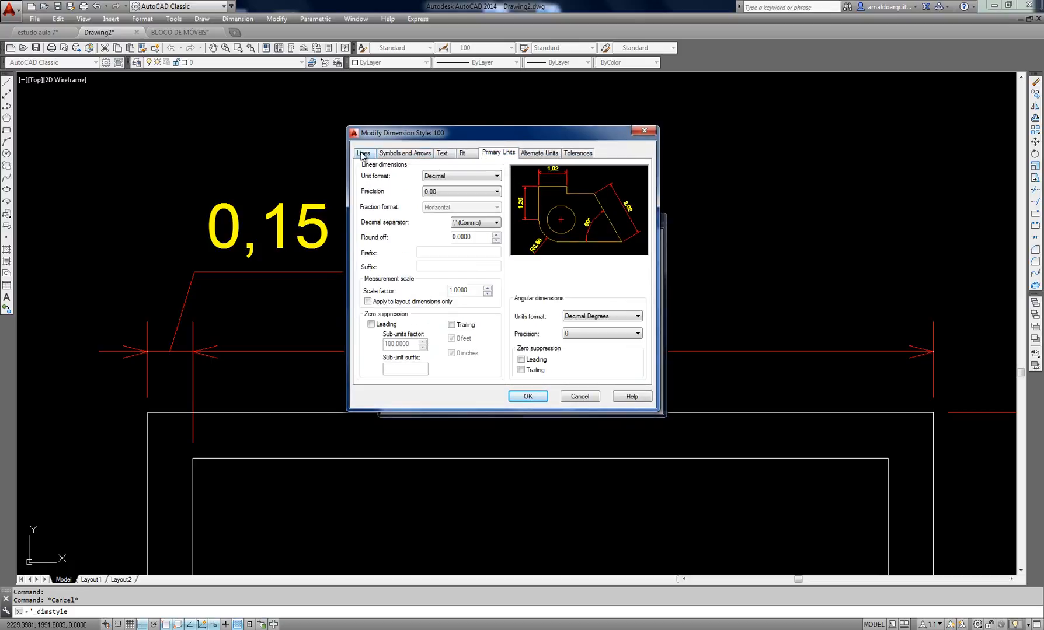
Review the dimension and extension line colors, the extension beyond dimension lines and the offset from origin in dimension style 100
{"action": "left_click", "coordinate": [363, 155]}
{"action": "left_click_drag", "start_coordinate": [529, 133], "coordinate": [559, 129]}
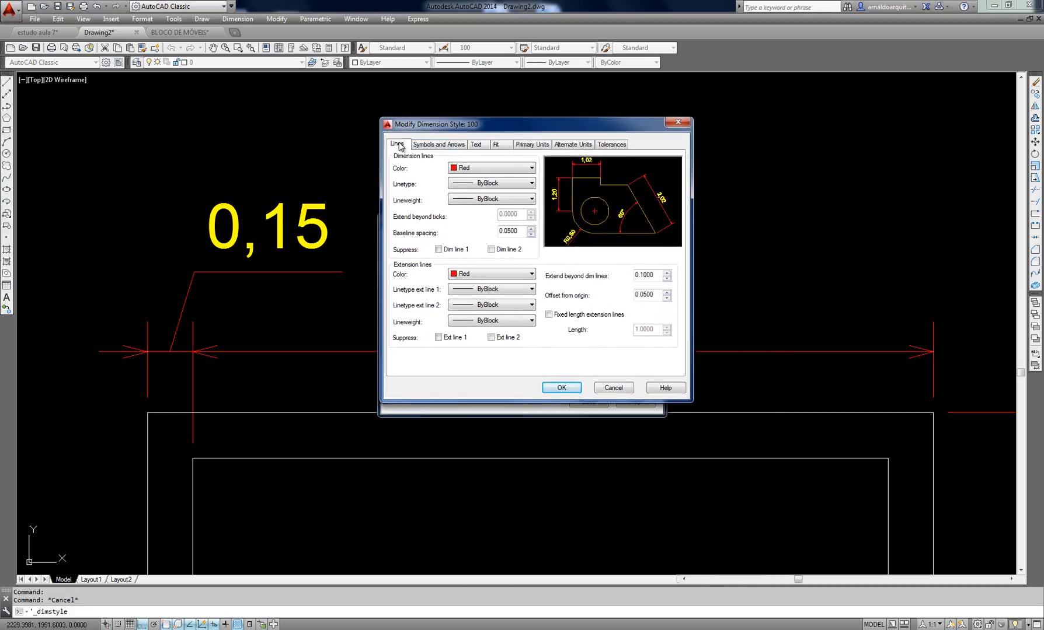
{"action": "left_click", "coordinate": [487, 171]}
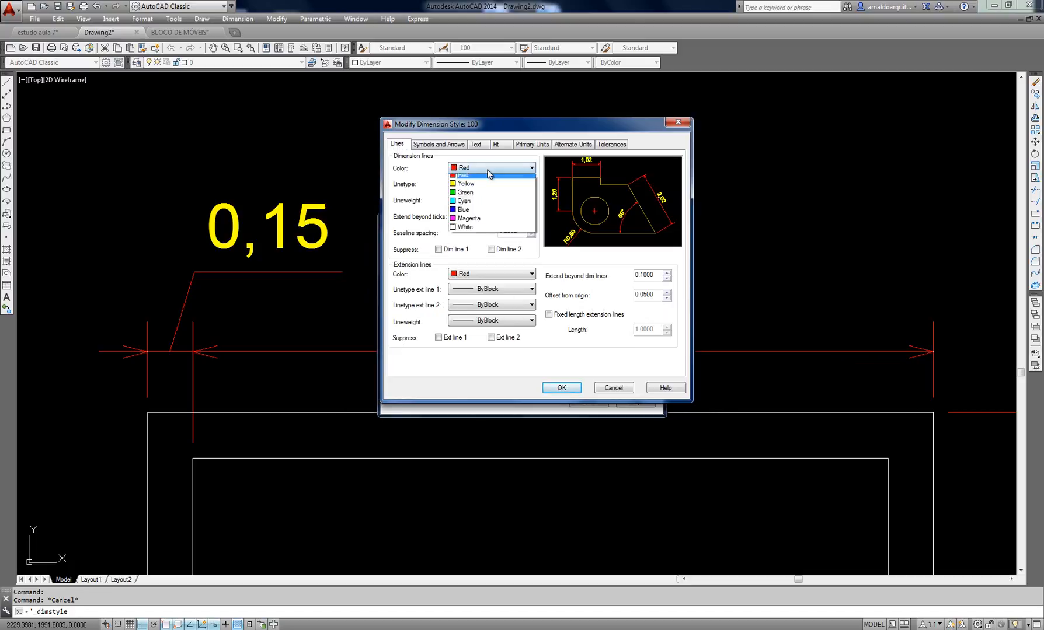
{"action": "left_click", "coordinate": [485, 194]}
{"action": "left_click", "coordinate": [467, 275]}
{"action": "left_click", "coordinate": [468, 275]}
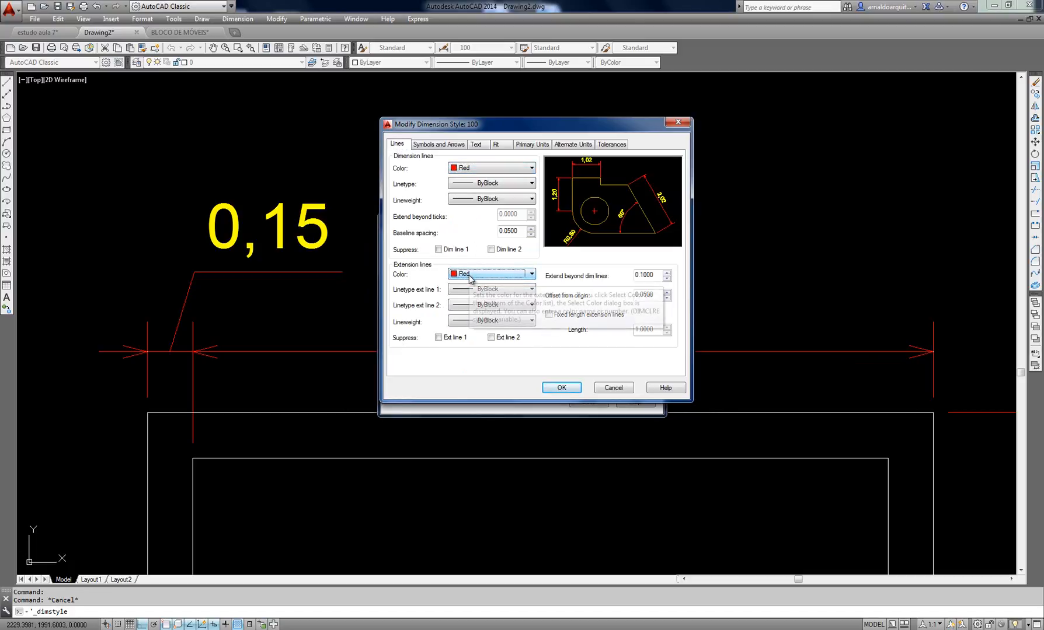
{"action": "left_click", "coordinate": [657, 276]}
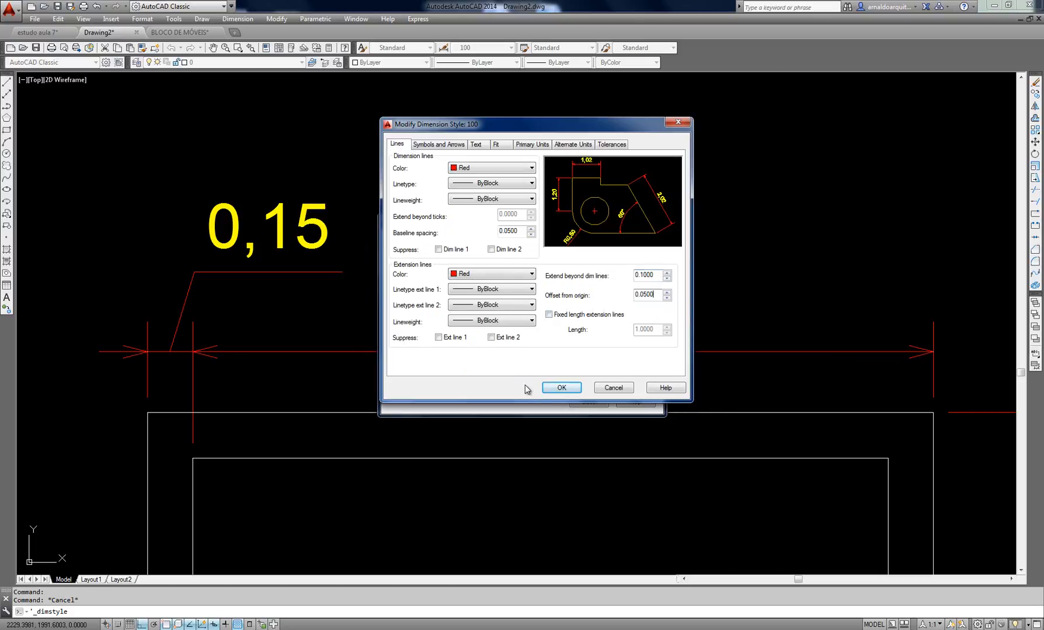
{"action": "left_click_drag", "start_coordinate": [656, 296], "coordinate": [600, 300]}
Review the arrowhead types and arrow size in dimension style 100
{"action": "left_click", "coordinate": [441, 145]}
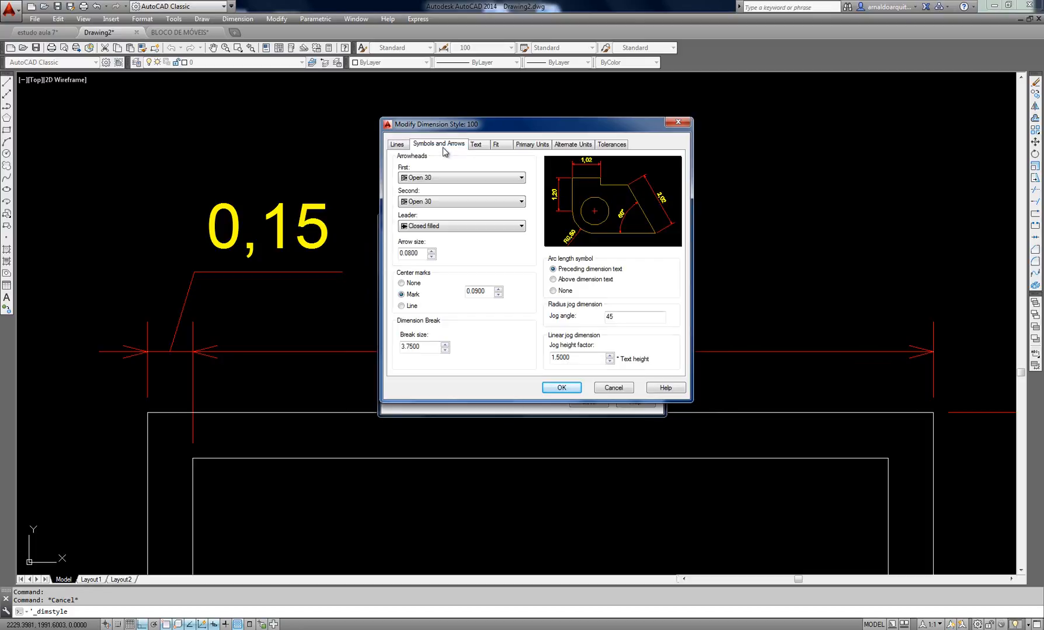
{"action": "left_click", "coordinate": [444, 178]}
{"action": "left_click", "coordinate": [444, 178]}
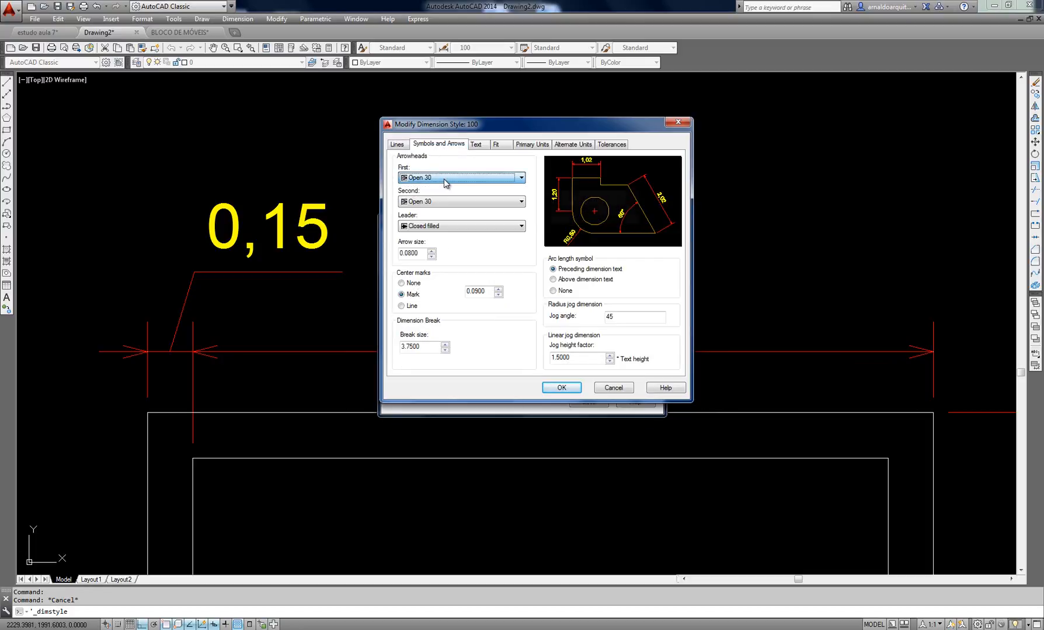
{"action": "left_click", "coordinate": [422, 256]}
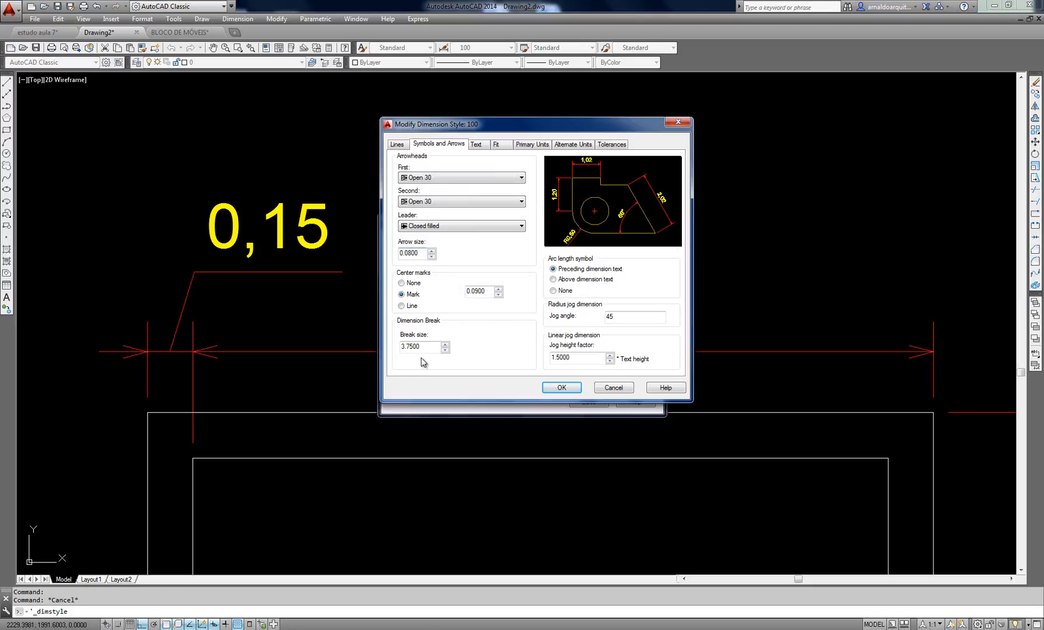
Review dimension style 100's text color, height, vertical placement, offset from the dimension line and text alignment
{"action": "left_click", "coordinate": [476, 146]}
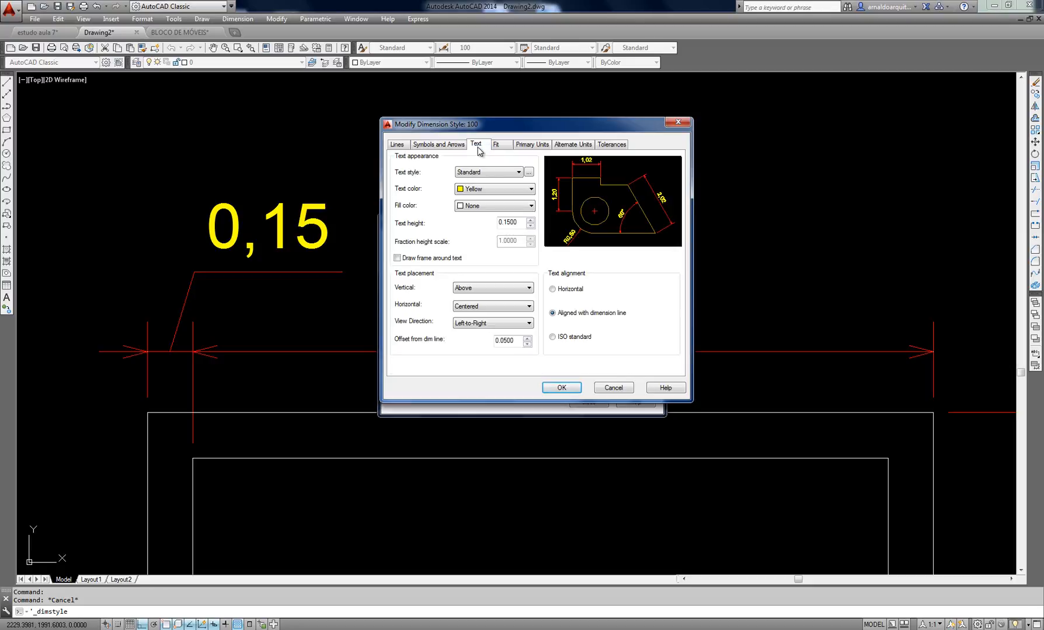
{"action": "left_click", "coordinate": [506, 189]}
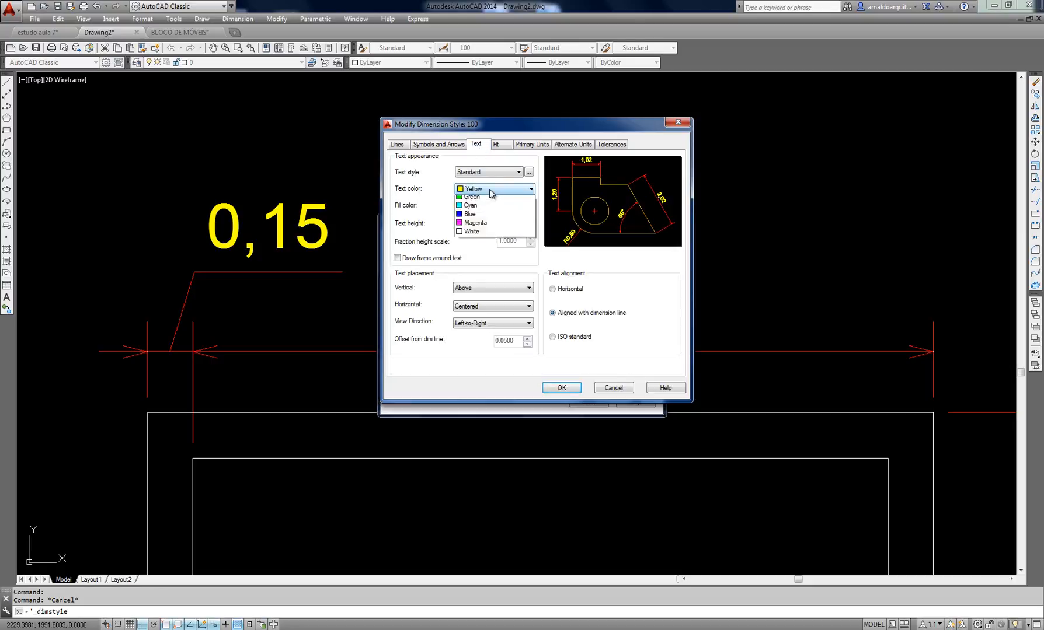
{"action": "left_click", "coordinate": [485, 196]}
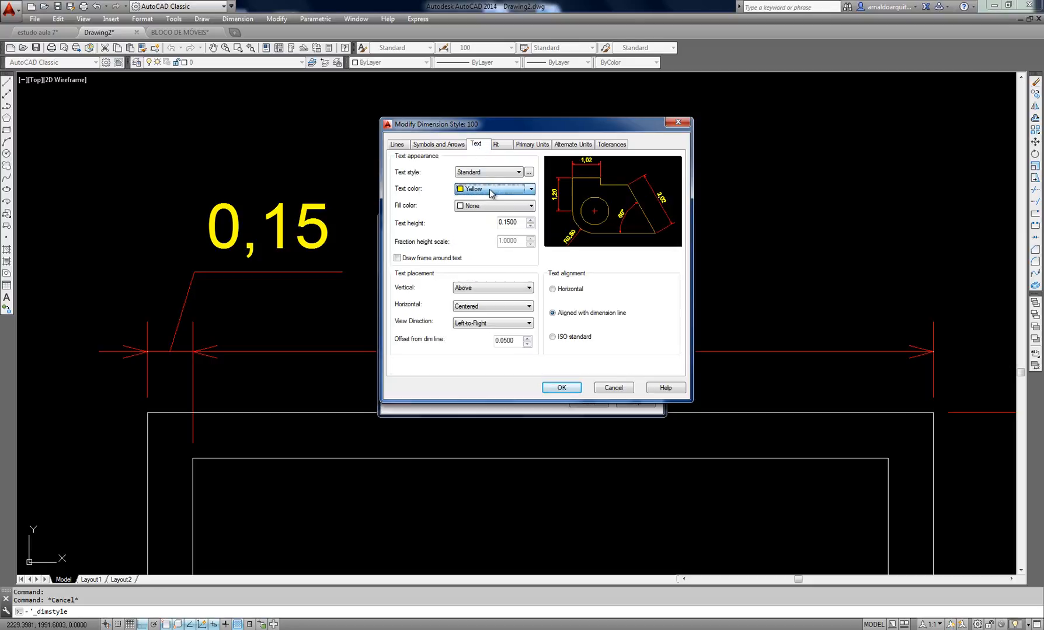
{"action": "left_click", "coordinate": [507, 223]}
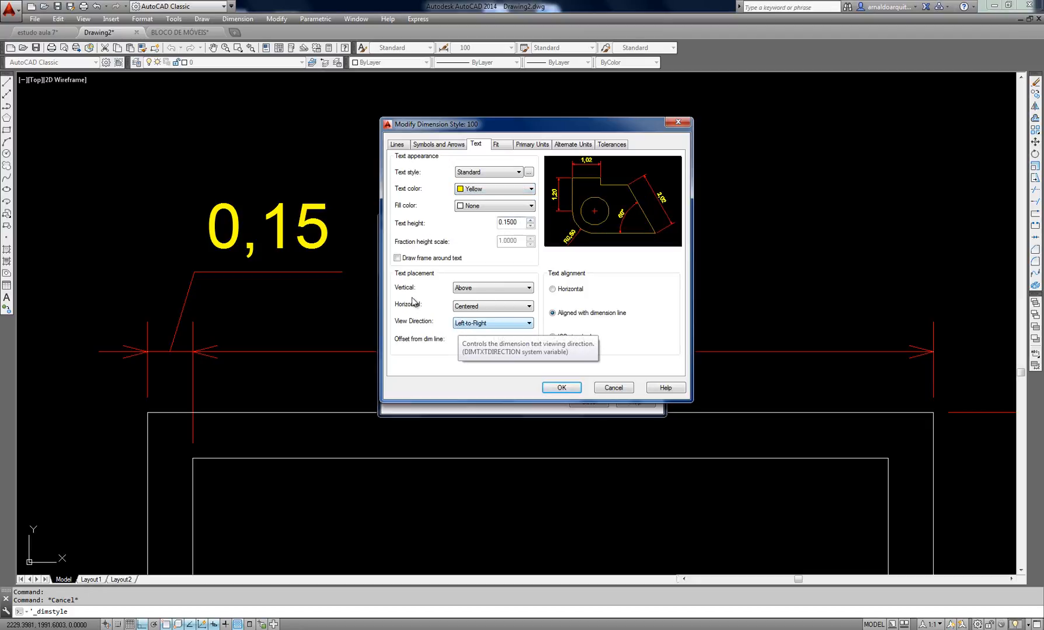
{"action": "left_click", "coordinate": [500, 288]}
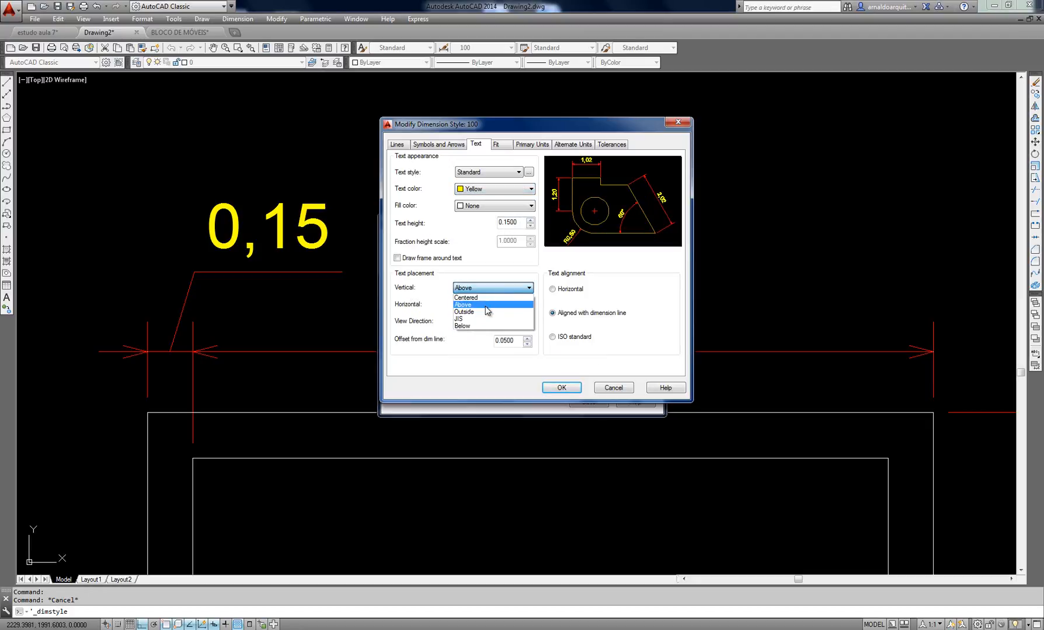
{"action": "left_click", "coordinate": [488, 304]}
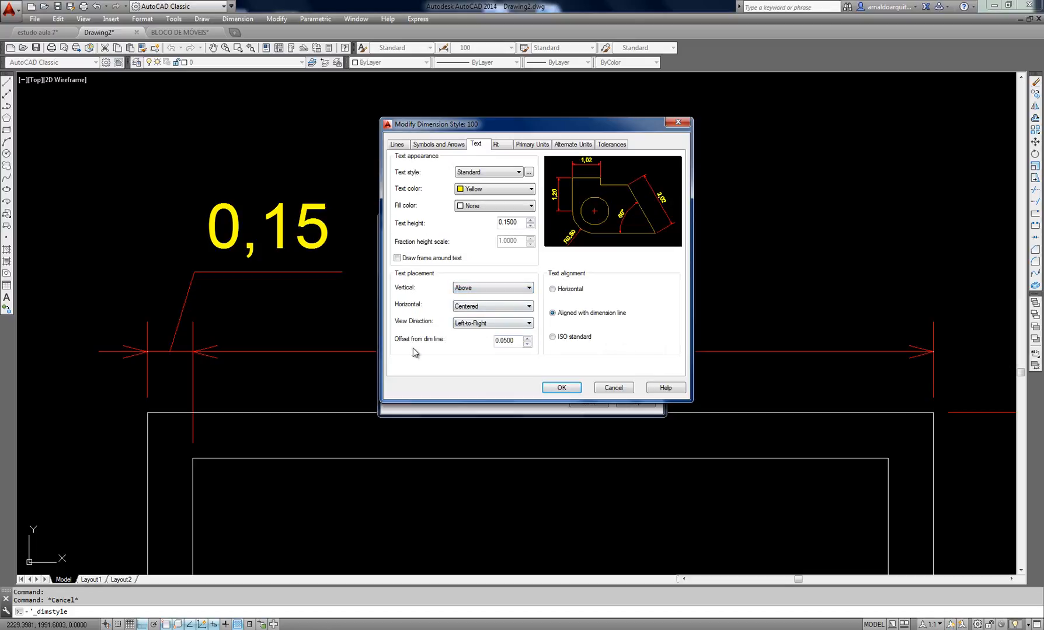
{"action": "left_click_drag", "start_coordinate": [517, 342], "coordinate": [490, 342]}
{"action": "left_click", "coordinate": [568, 318]}
{"action": "left_click", "coordinate": [564, 290]}
{"action": "left_click", "coordinate": [559, 315]}
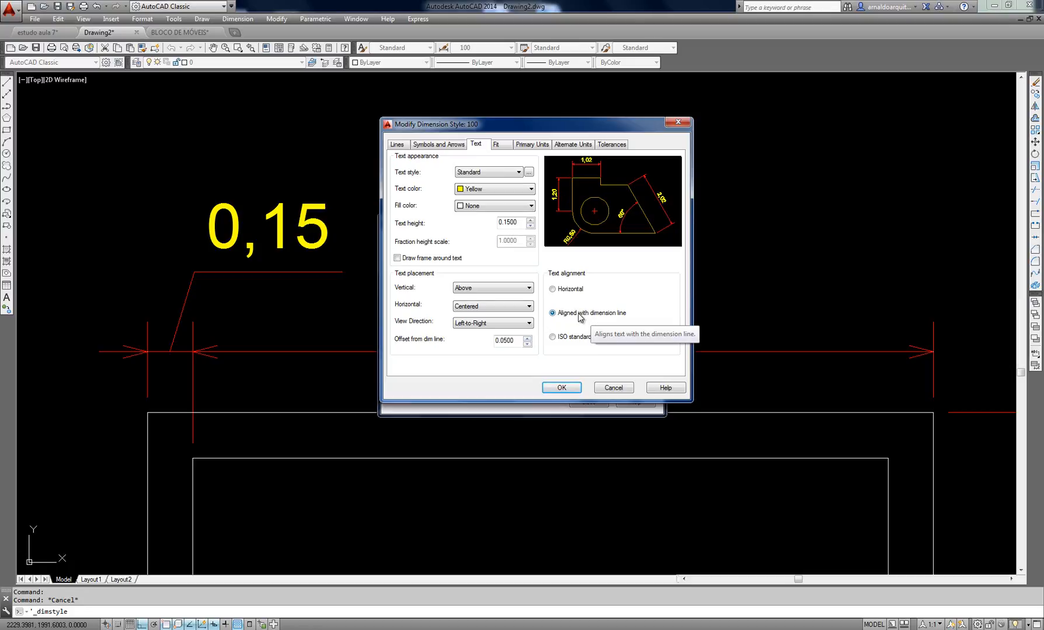
Review dimension style 100's fit options, including where text is placed when it is not in its default position
{"action": "left_click", "coordinate": [496, 146]}
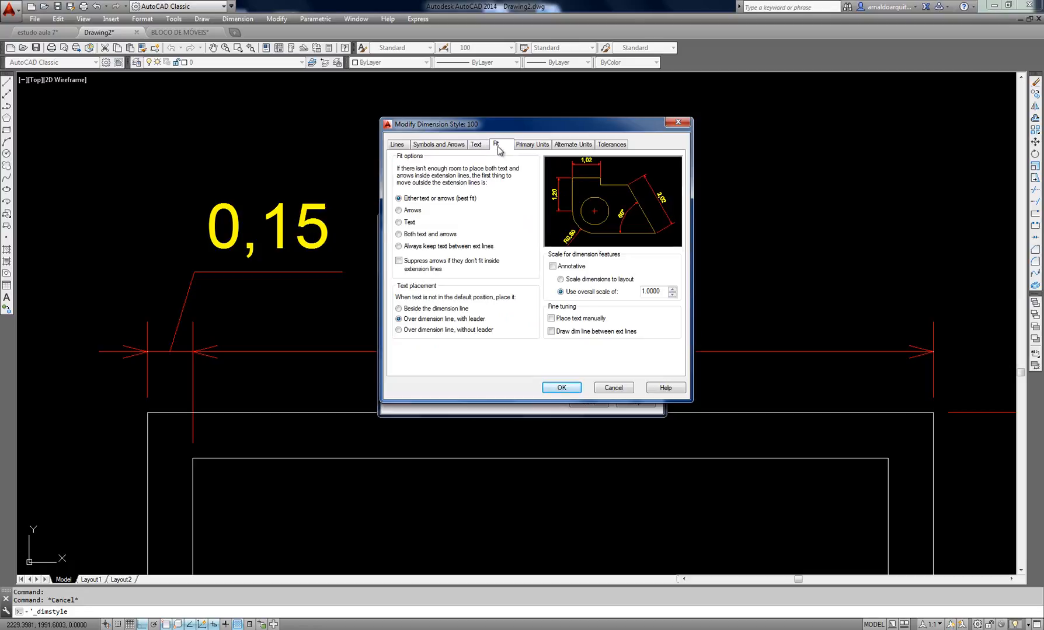
{"action": "left_click", "coordinate": [399, 319]}
{"action": "left_click", "coordinate": [400, 309]}
Choose a precision of 0.00 and a comma decimal separator in dimension style 100's primary units
{"action": "left_click", "coordinate": [532, 145]}
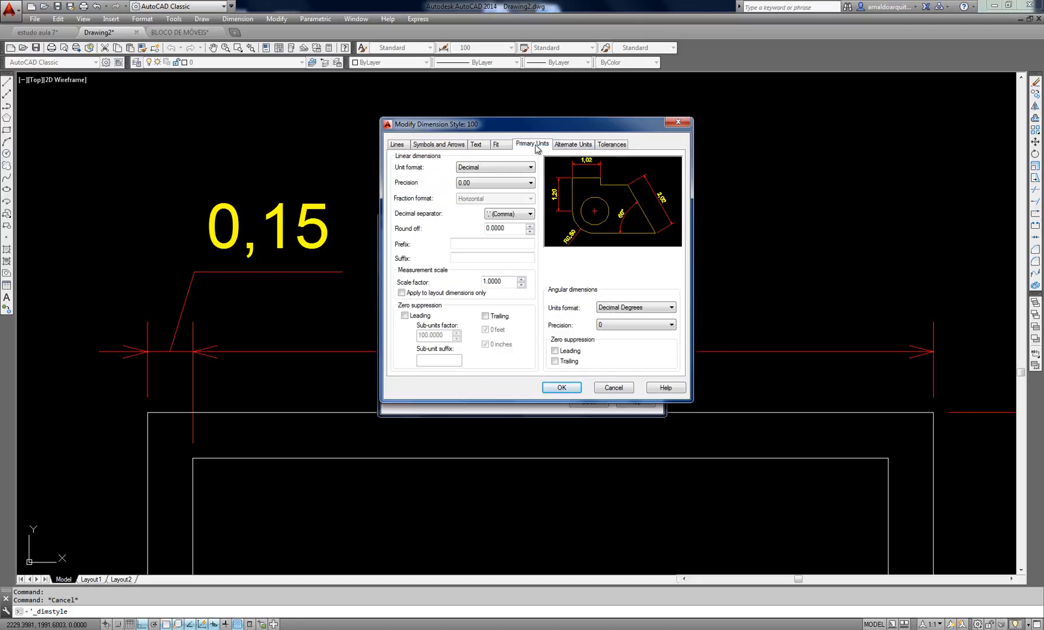
{"action": "left_click", "coordinate": [467, 183]}
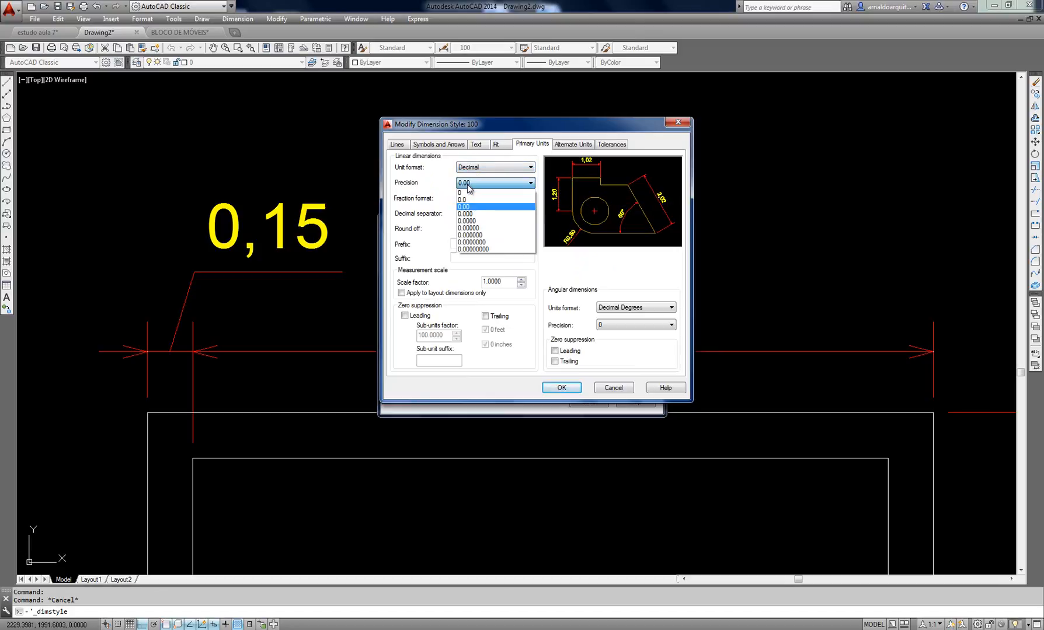
{"action": "left_click", "coordinate": [472, 206]}
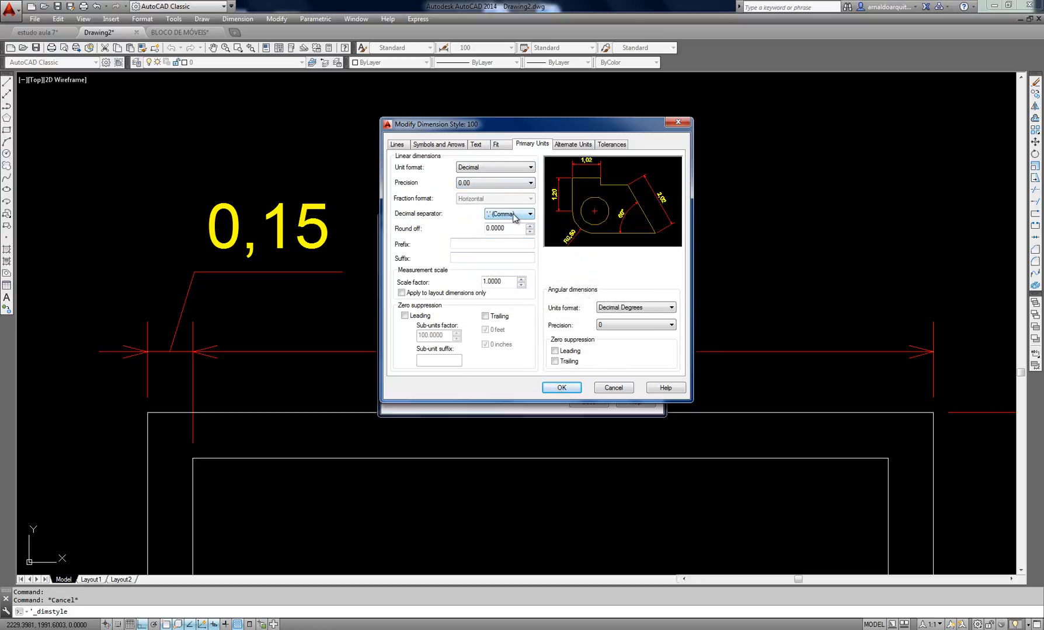
{"action": "left_click", "coordinate": [516, 217]}
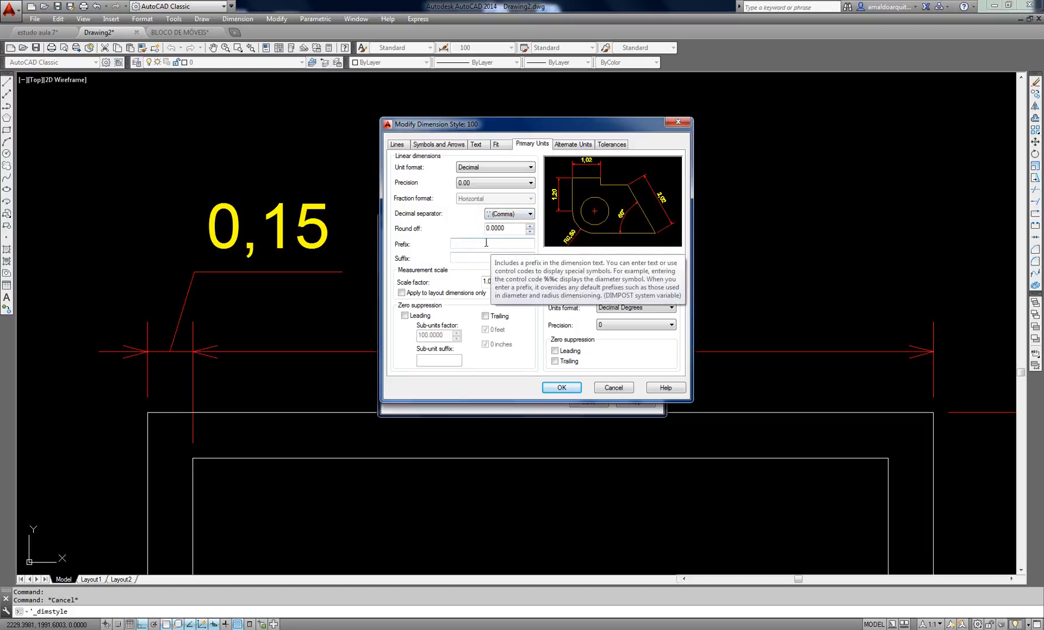
{"action": "left_click", "coordinate": [506, 215]}
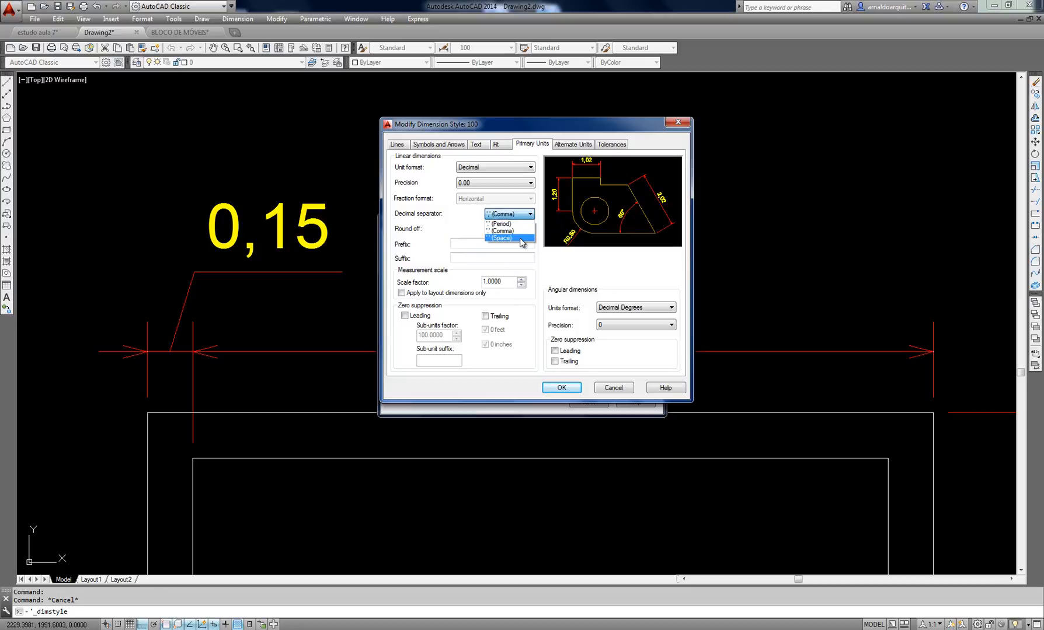
{"action": "left_click", "coordinate": [503, 231]}
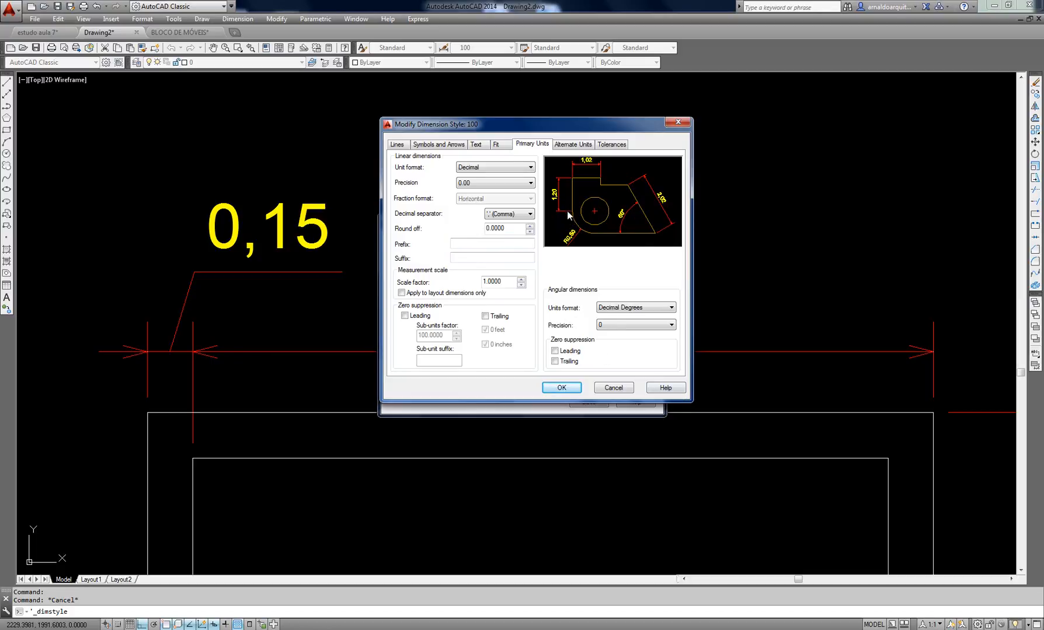
Look through dimension style 100's alternate units and tolerance settings, and accept the style's settings
{"action": "left_click", "coordinate": [574, 145]}
{"action": "left_click", "coordinate": [613, 145]}
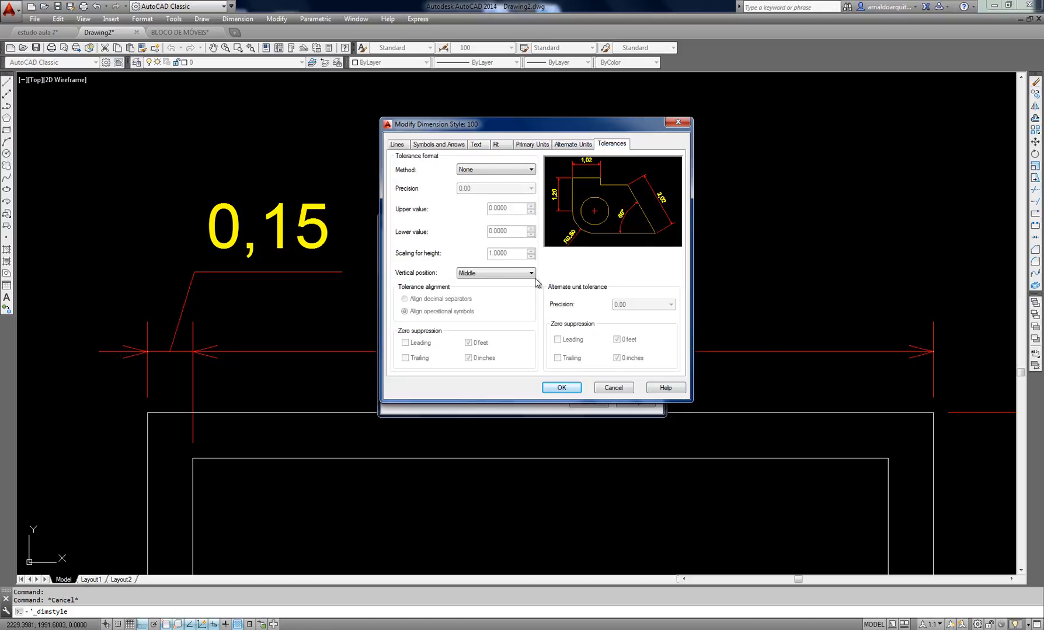
{"action": "left_click_drag", "start_coordinate": [497, 130], "coordinate": [475, 136]}
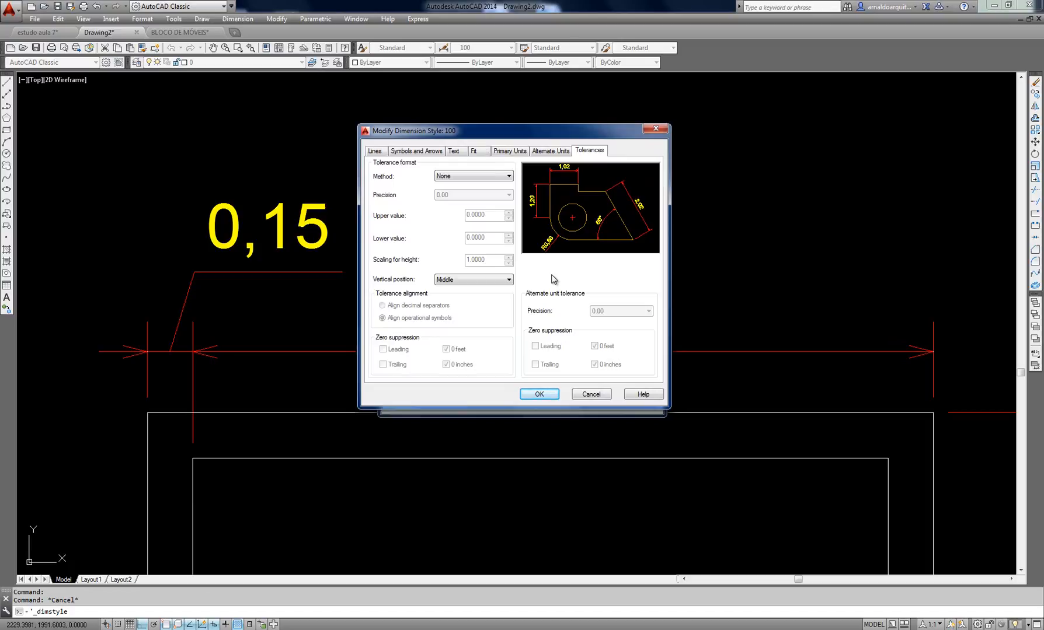
{"action": "left_click", "coordinate": [541, 395]}
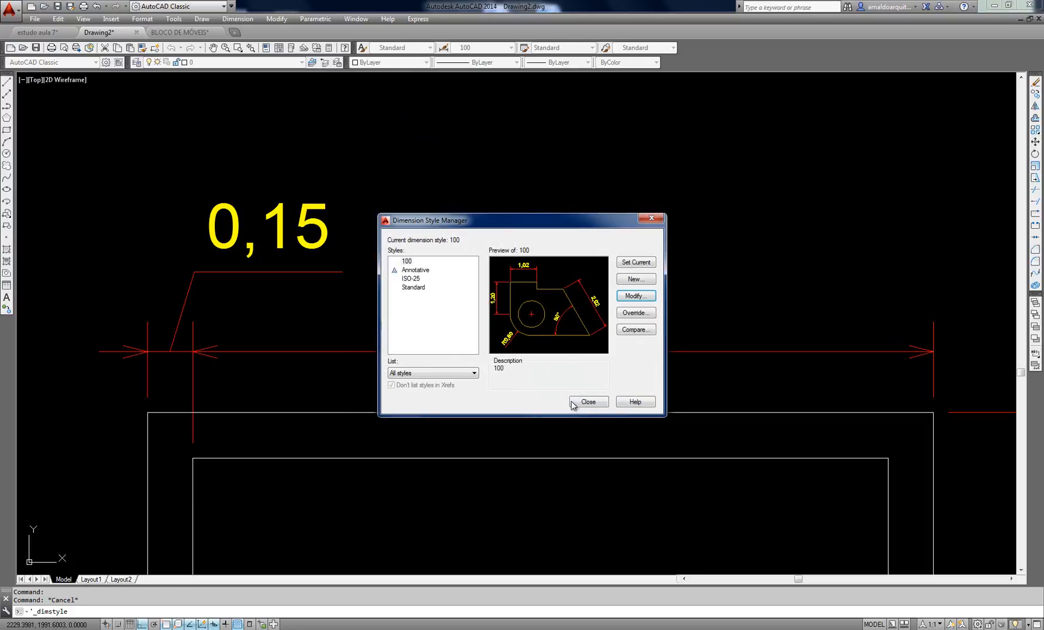
Select style 100 in the Dimension Style Manager and close the manager
{"action": "left_click_drag", "start_coordinate": [541, 223], "coordinate": [524, 213]}
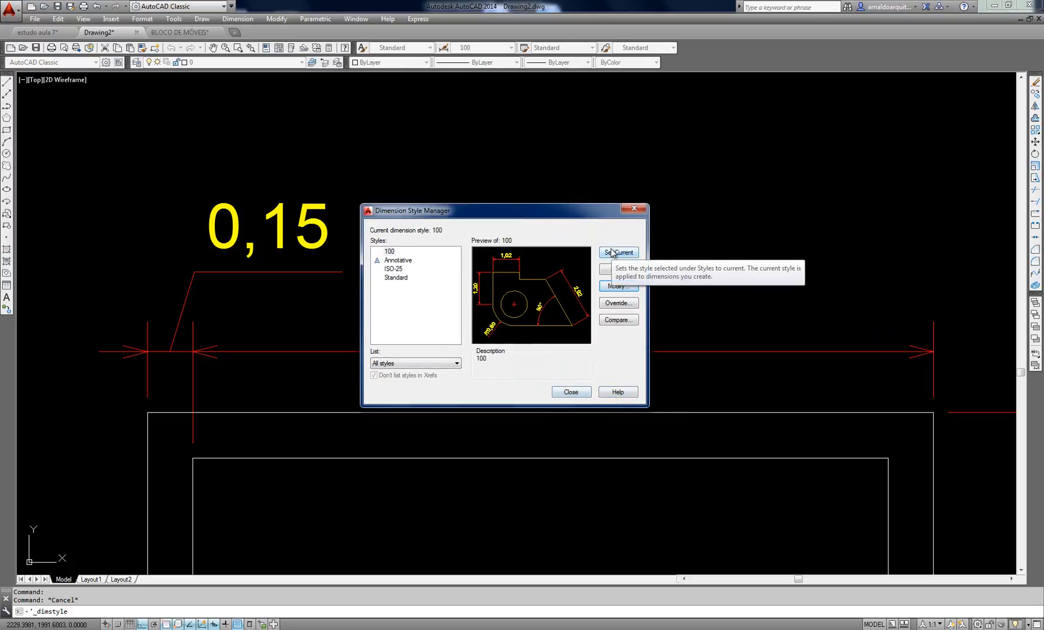
{"action": "left_click_drag", "start_coordinate": [589, 218], "coordinate": [592, 185]}
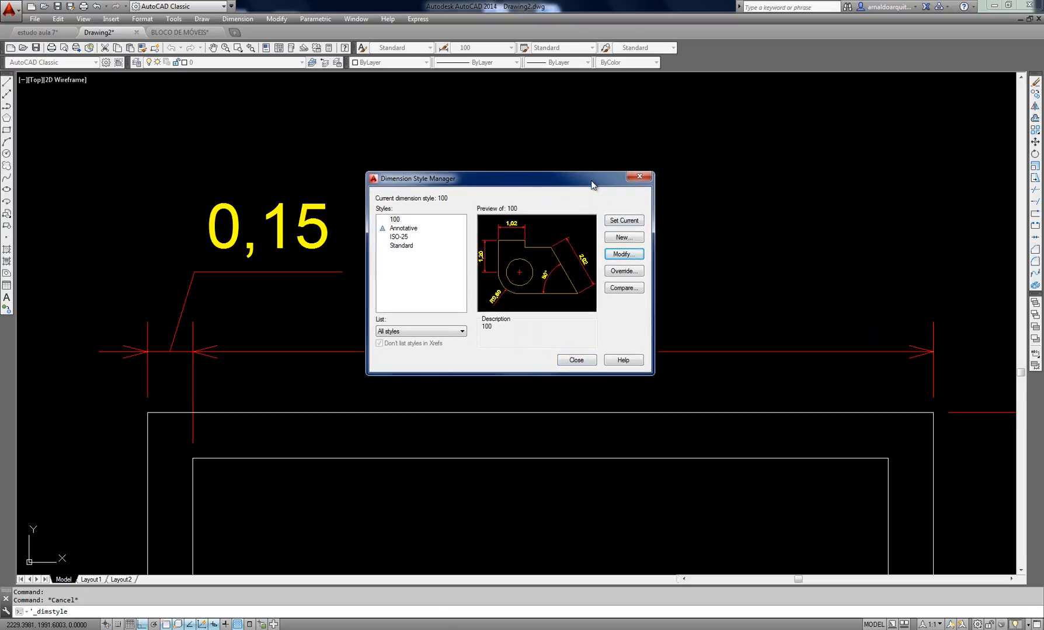
{"action": "left_click_drag", "start_coordinate": [591, 184], "coordinate": [570, 168]}
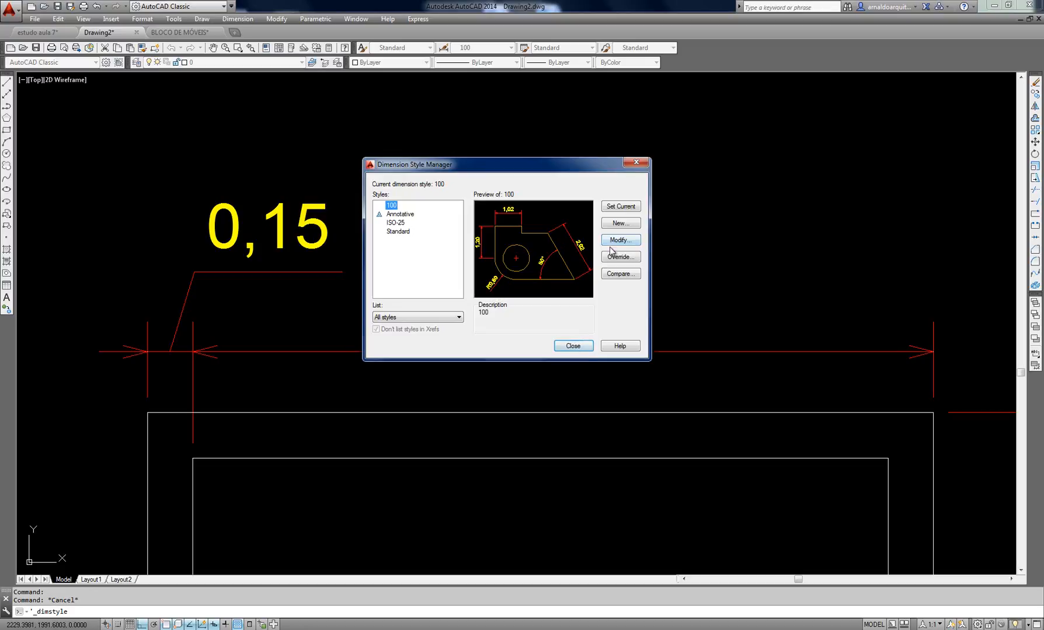
{"action": "left_click", "coordinate": [573, 345]}
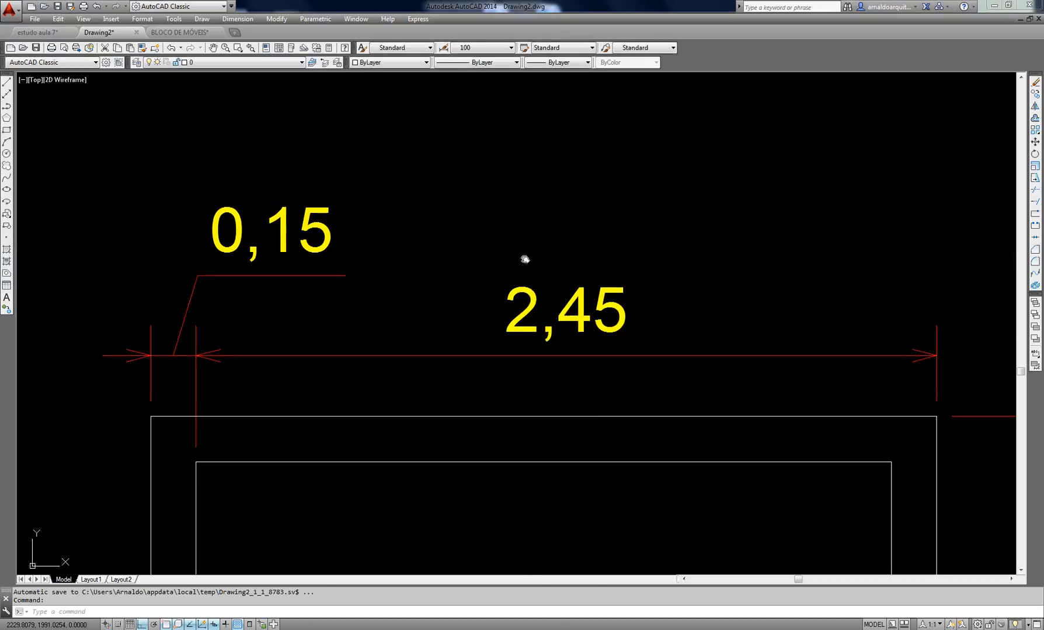
Examine the wall outline's dimensions, and look through the dimension styles available in the estudo aula 7 drawing
{"action": "scroll", "coordinate": [492, 240], "scroll_direction": "down", "scroll_amount": 3}
{"action": "middle_click_drag", "start_coordinate": [491, 240], "coordinate": [462, 257]}
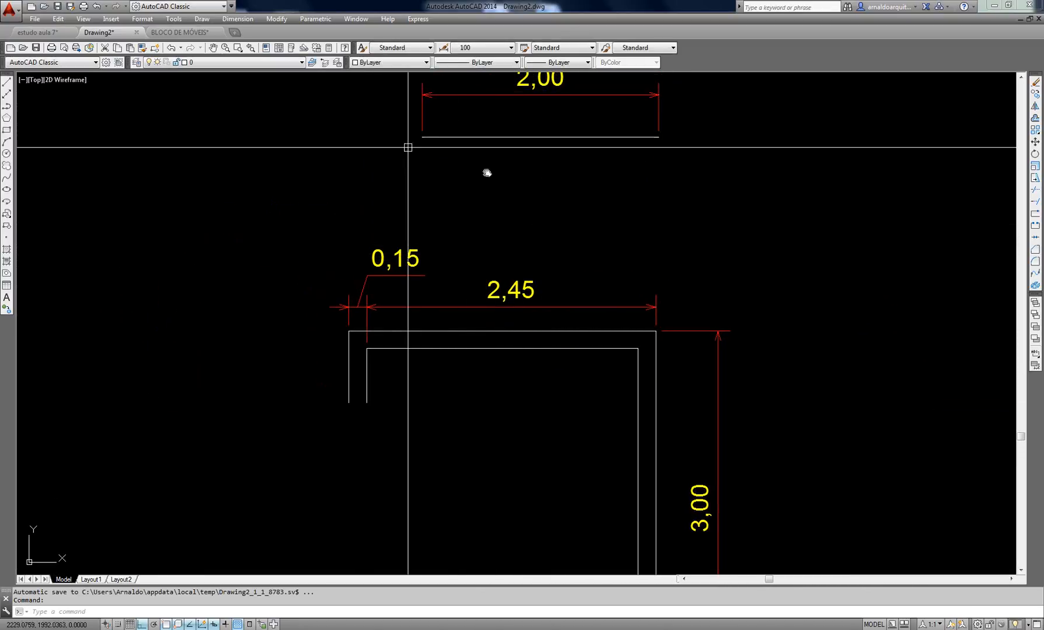
{"action": "middle_click_drag", "start_coordinate": [542, 135], "coordinate": [545, 160]}
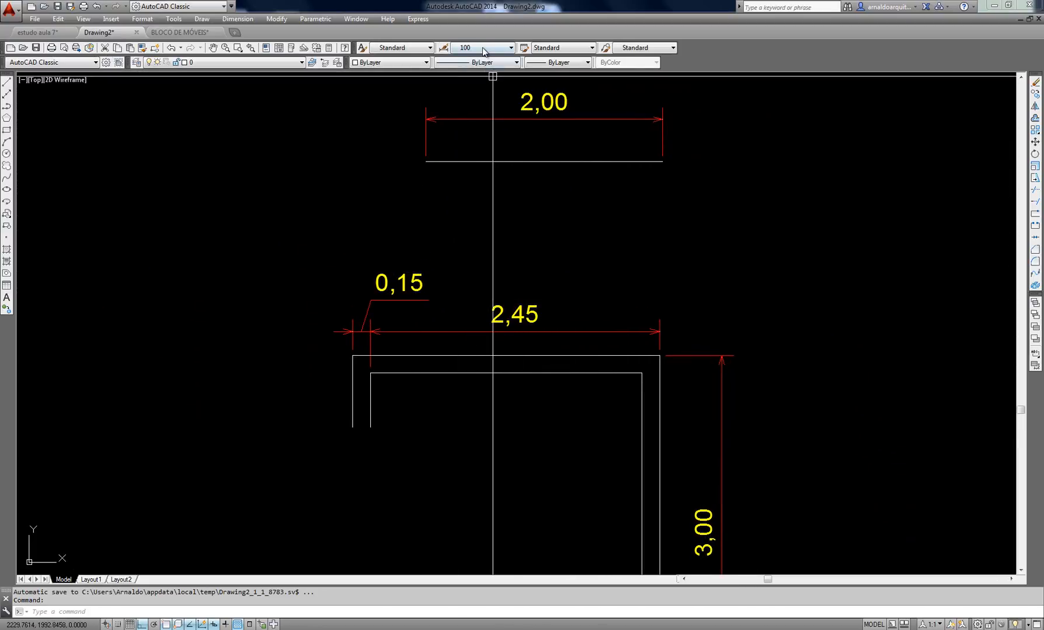
{"action": "left_click", "coordinate": [38, 32]}
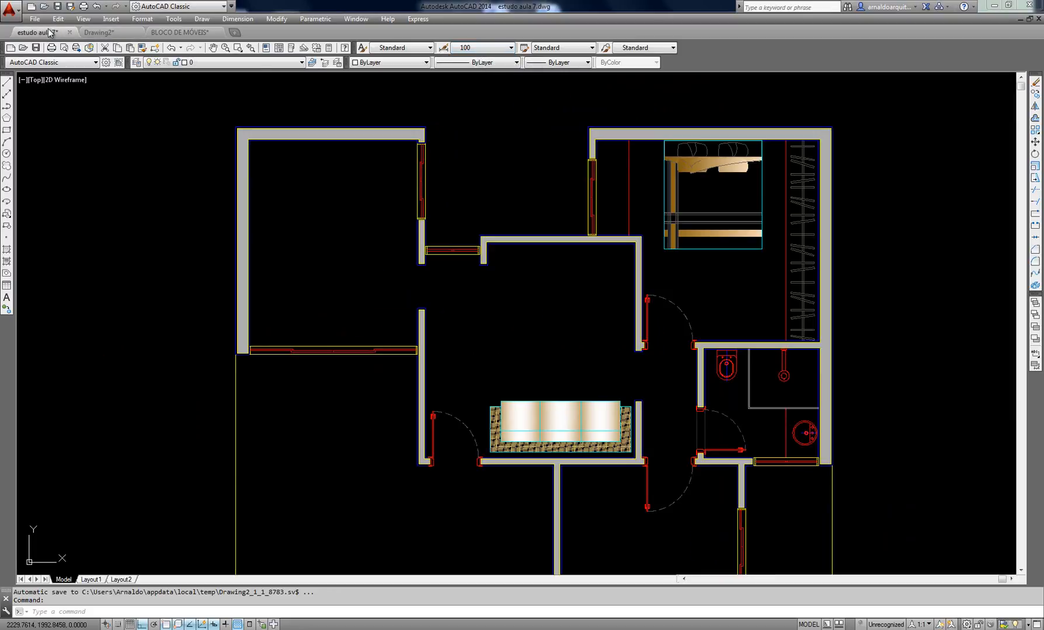
{"action": "left_click", "coordinate": [482, 47]}
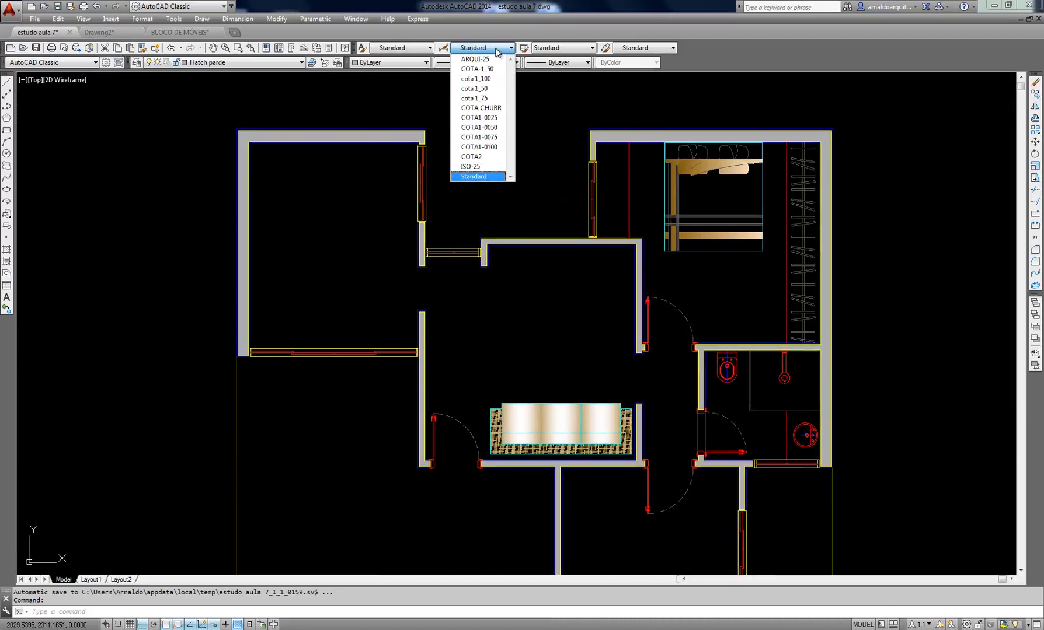
{"action": "left_click", "coordinate": [557, 105]}
{"action": "middle_click_drag", "start_coordinate": [514, 180], "coordinate": [494, 158]}
Return to Drawing2 and look through the dimension styles available there
{"action": "left_click", "coordinate": [99, 32]}
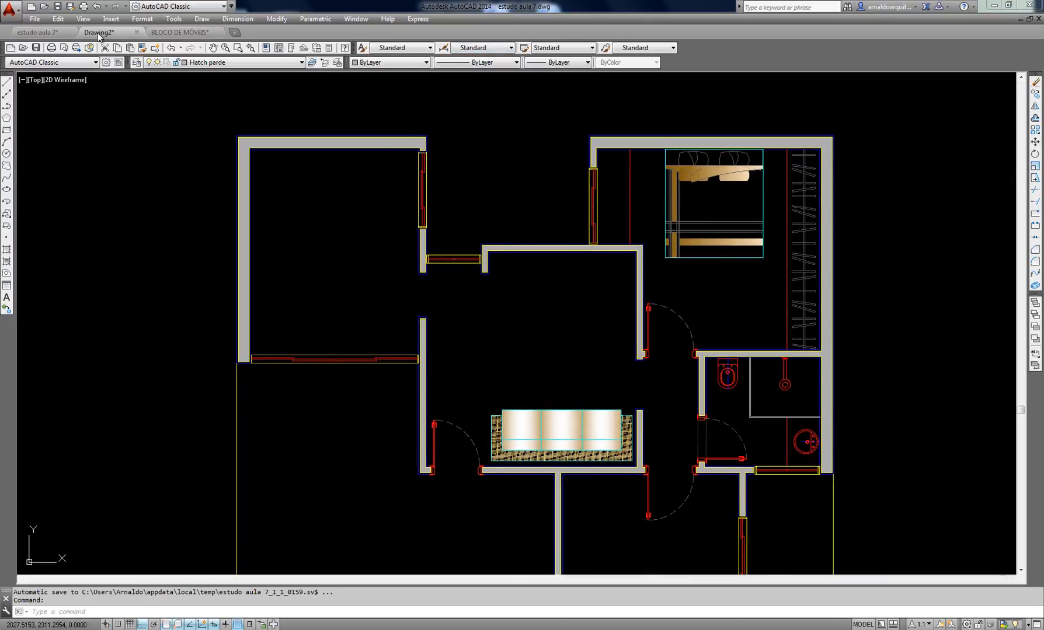
{"action": "left_click", "coordinate": [41, 32]}
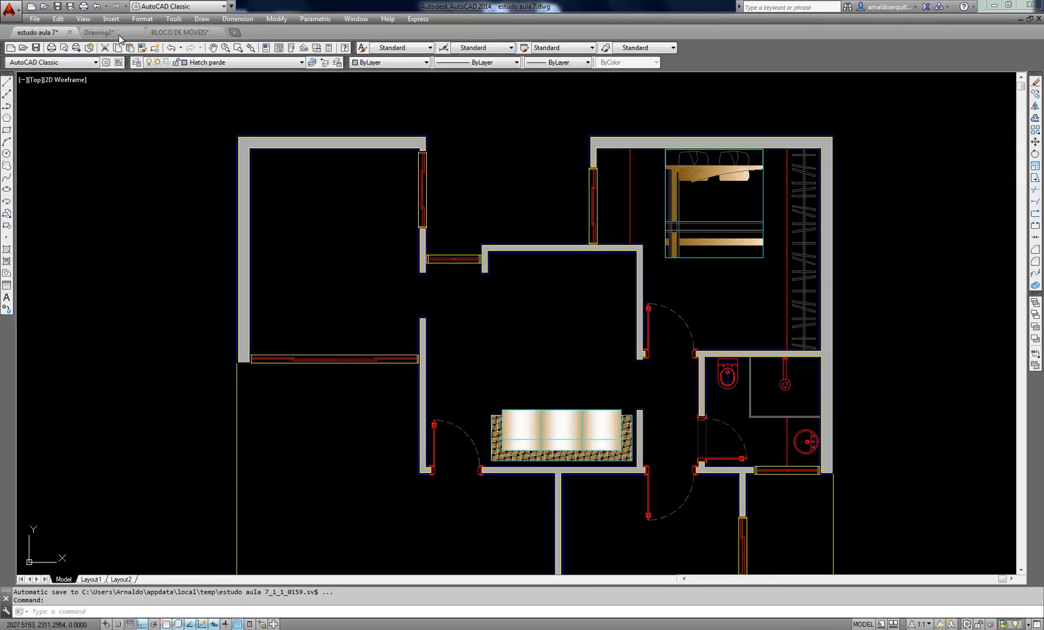
{"action": "left_click", "coordinate": [118, 35]}
{"action": "middle_click_drag", "start_coordinate": [536, 233], "coordinate": [514, 256]}
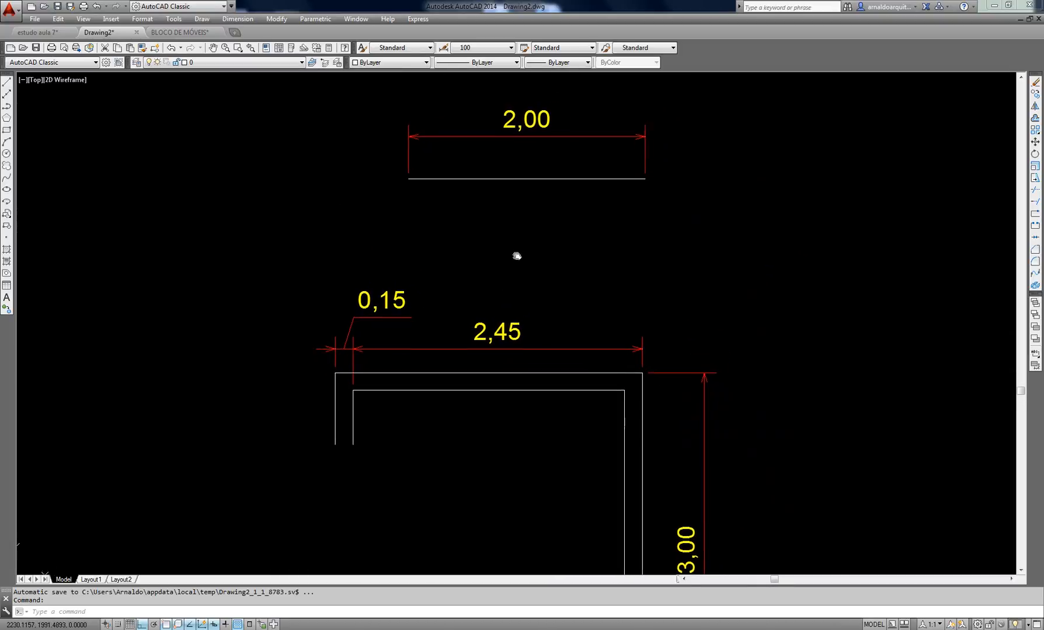
{"action": "left_click", "coordinate": [488, 51]}
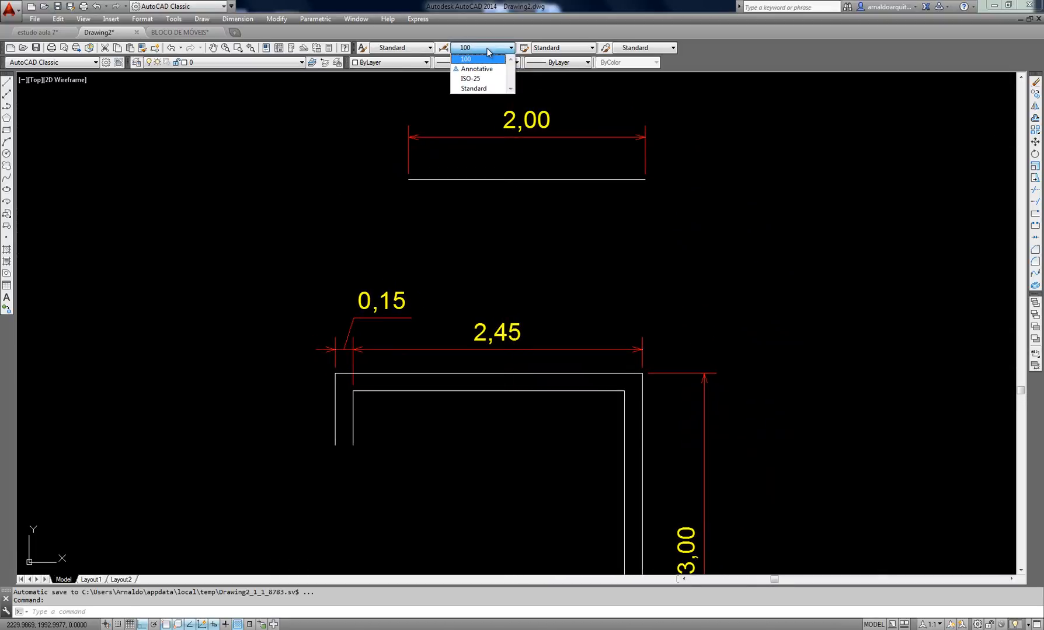
{"action": "left_click", "coordinate": [463, 107]}
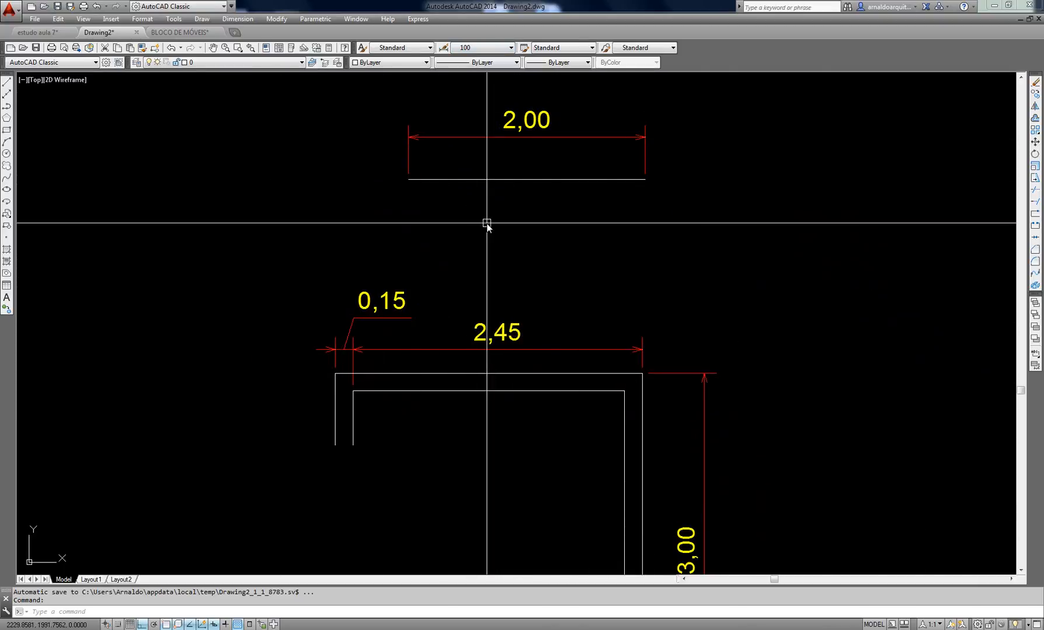
Choose 100 as the current dimension style in Drawing2
{"action": "middle_click_drag", "start_coordinate": [485, 224], "coordinate": [468, 237]}
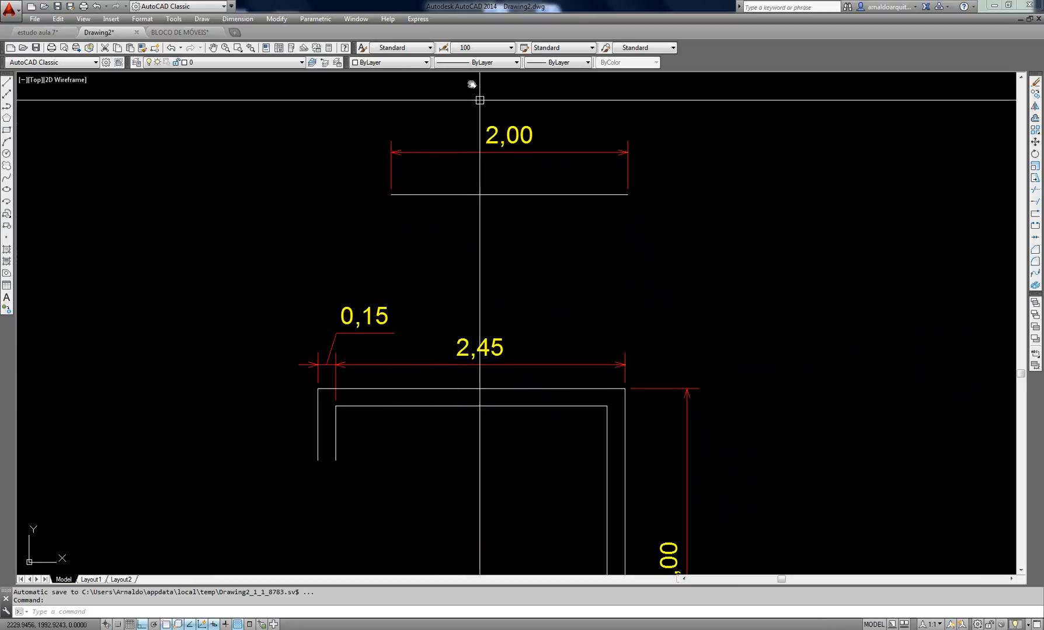
{"action": "left_click", "coordinate": [467, 48]}
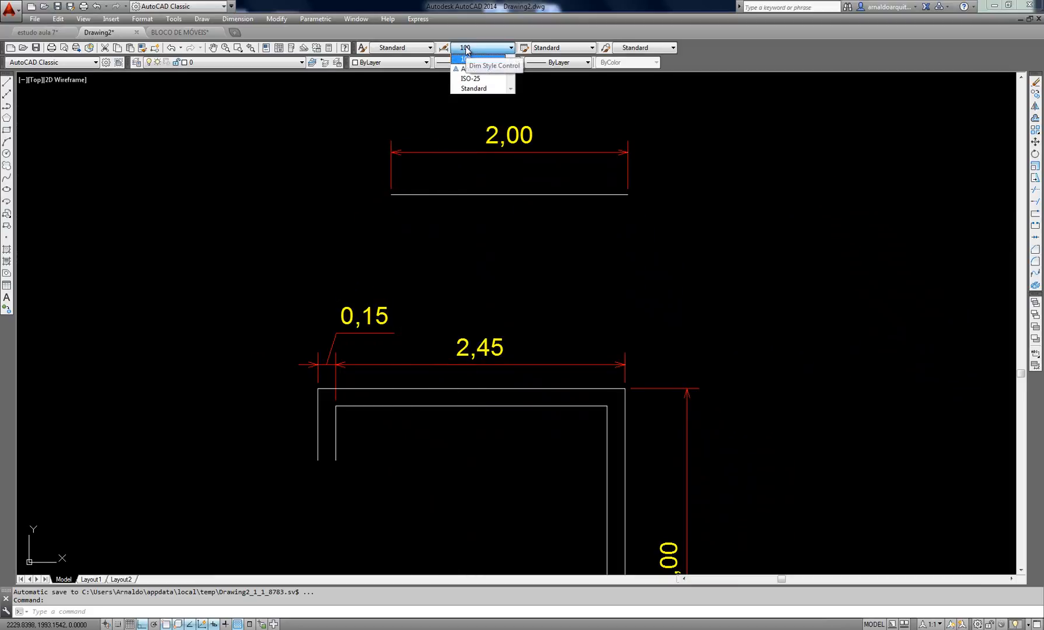
{"action": "left_click", "coordinate": [467, 58]}
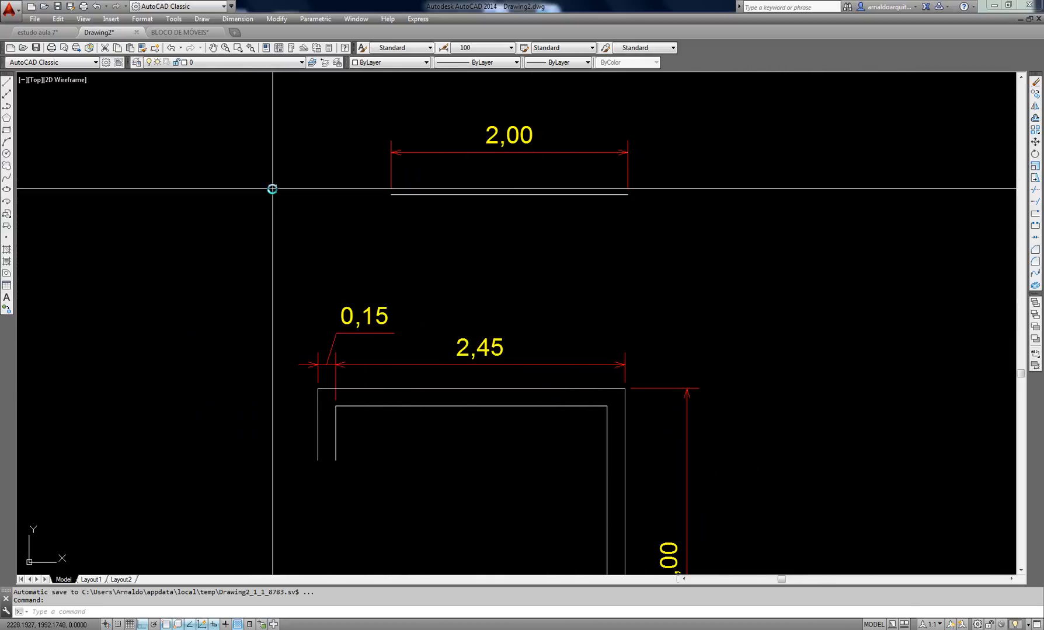
{"action": "middle_click_drag", "start_coordinate": [254, 239], "coordinate": [305, 231]}
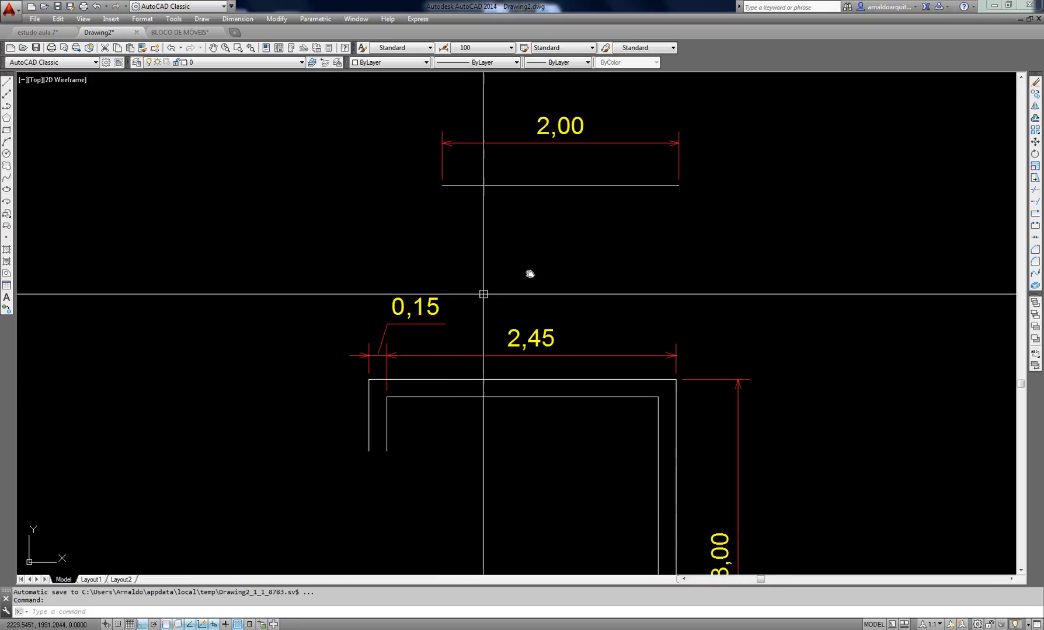
Switch to the estudo aula 7 drawing and examine the floor plan's walls and rooms
{"action": "left_click", "coordinate": [41, 32]}
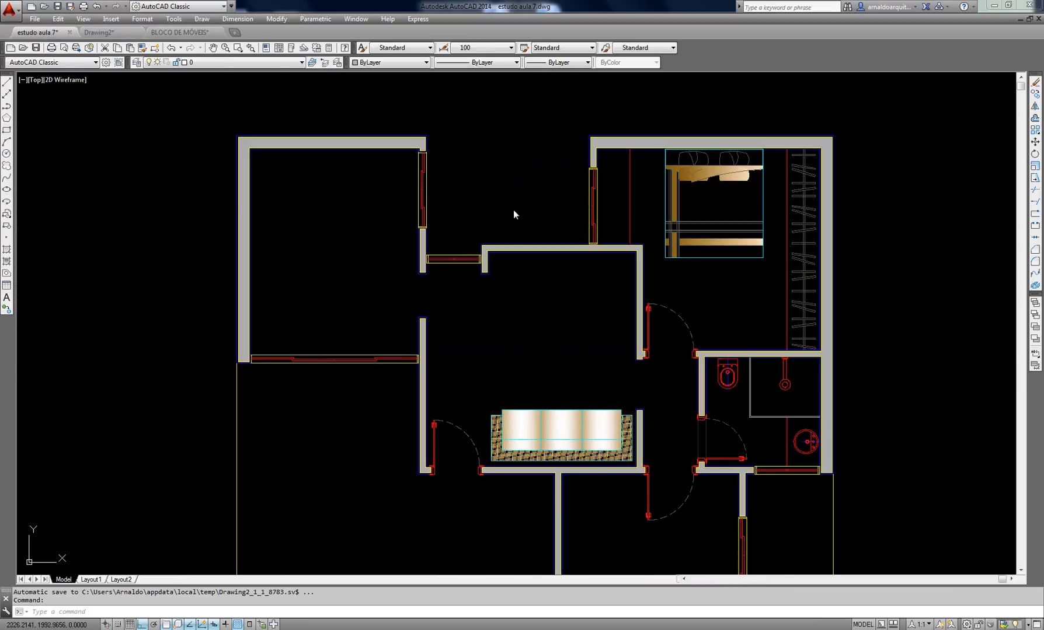
{"action": "middle_click_drag", "start_coordinate": [494, 203], "coordinate": [437, 163]}
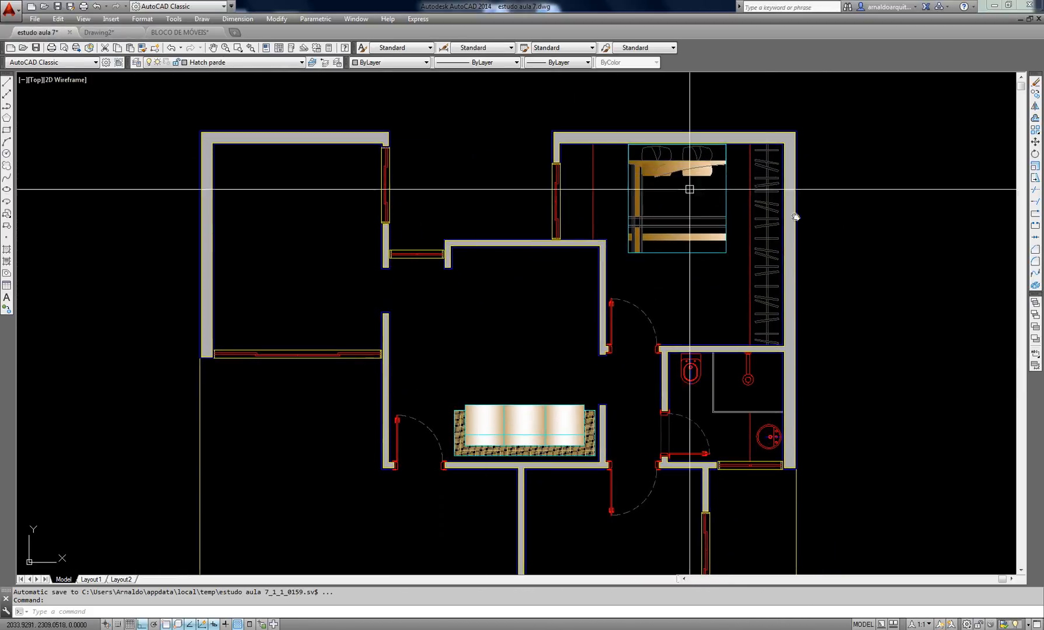
{"action": "scroll", "coordinate": [624, 233], "scroll_direction": "down", "scroll_amount": 3}
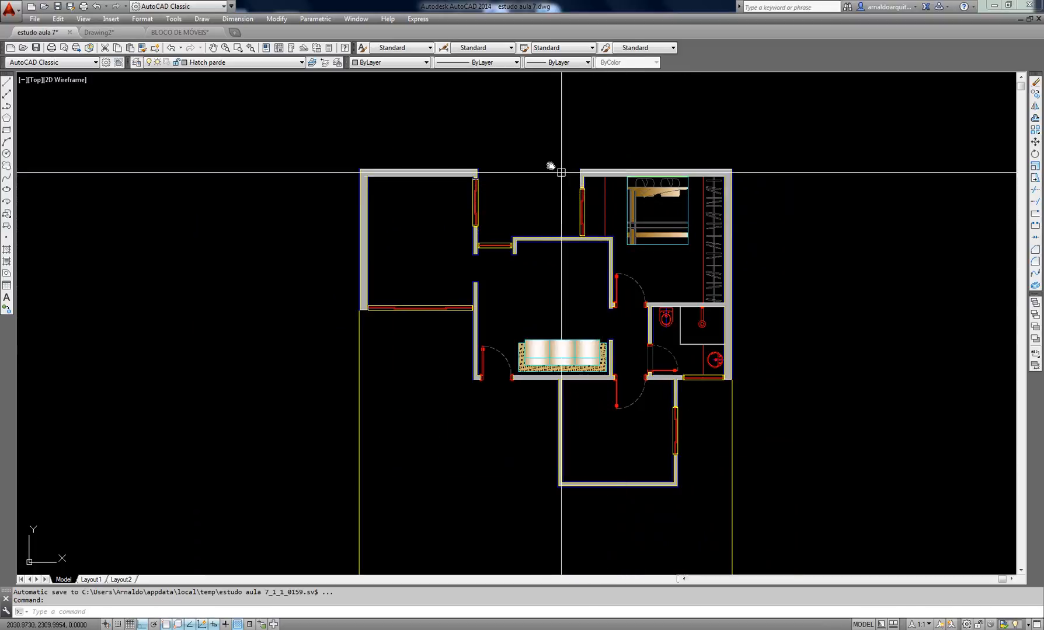
{"action": "scroll", "coordinate": [487, 153], "scroll_direction": "up", "scroll_amount": 6}
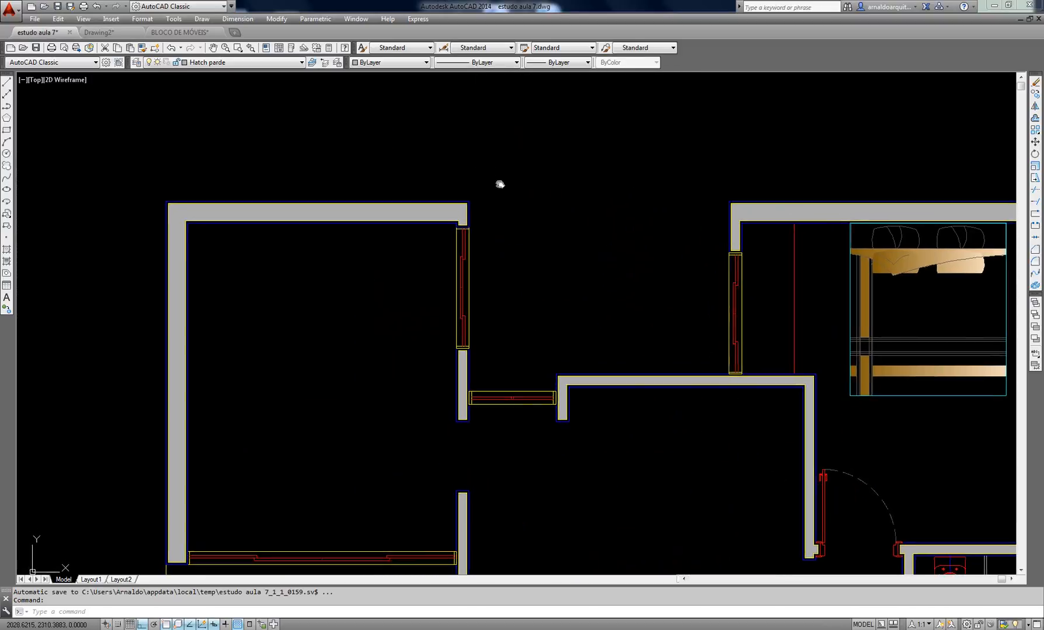
{"action": "middle_click_drag", "start_coordinate": [598, 228], "coordinate": [446, 171]}
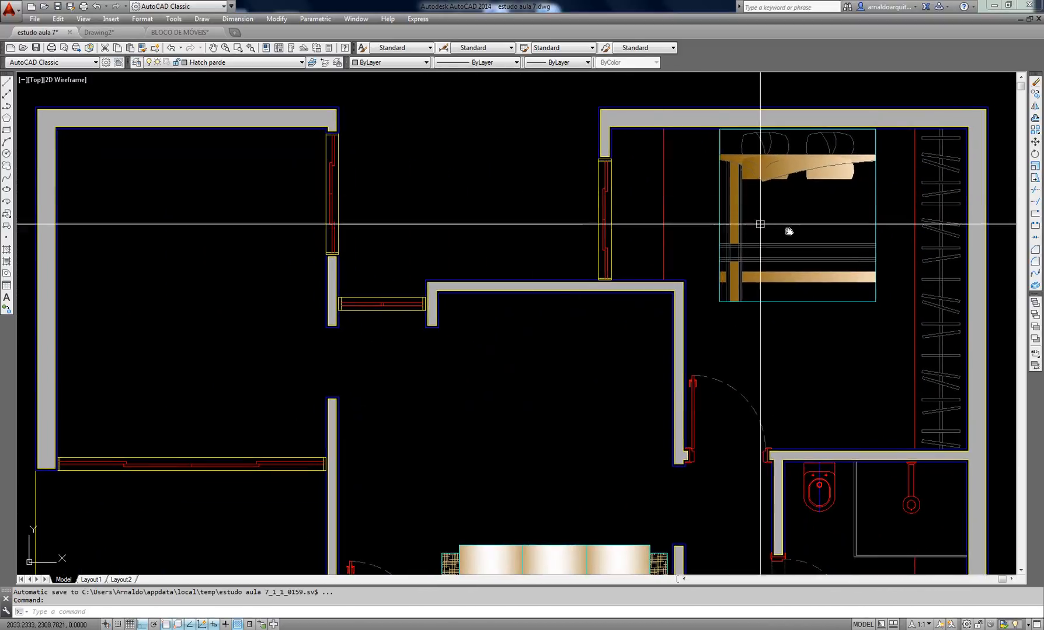
{"action": "scroll", "coordinate": [789, 231], "scroll_direction": "down", "scroll_amount": 2}
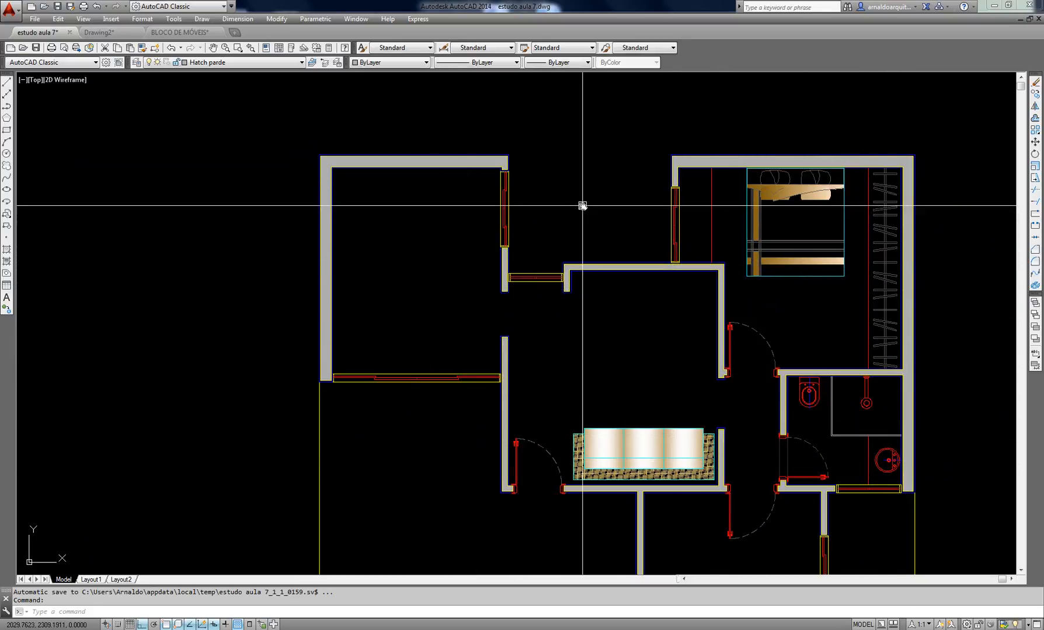
{"action": "scroll", "coordinate": [582, 204], "scroll_direction": "up", "scroll_amount": 3}
{"action": "middle_click_drag", "start_coordinate": [582, 205], "coordinate": [515, 202]}
{"action": "scroll", "coordinate": [508, 175], "scroll_direction": "down", "scroll_amount": 2}
{"action": "mouse_move", "coordinate": [508, 163]}
{"action": "middle_mouse_down"}
{"action": "mouse_move", "coordinate": [515, 144]}
{"action": "mouse_move", "coordinate": [520, 163]}
{"action": "middle_mouse_up"}
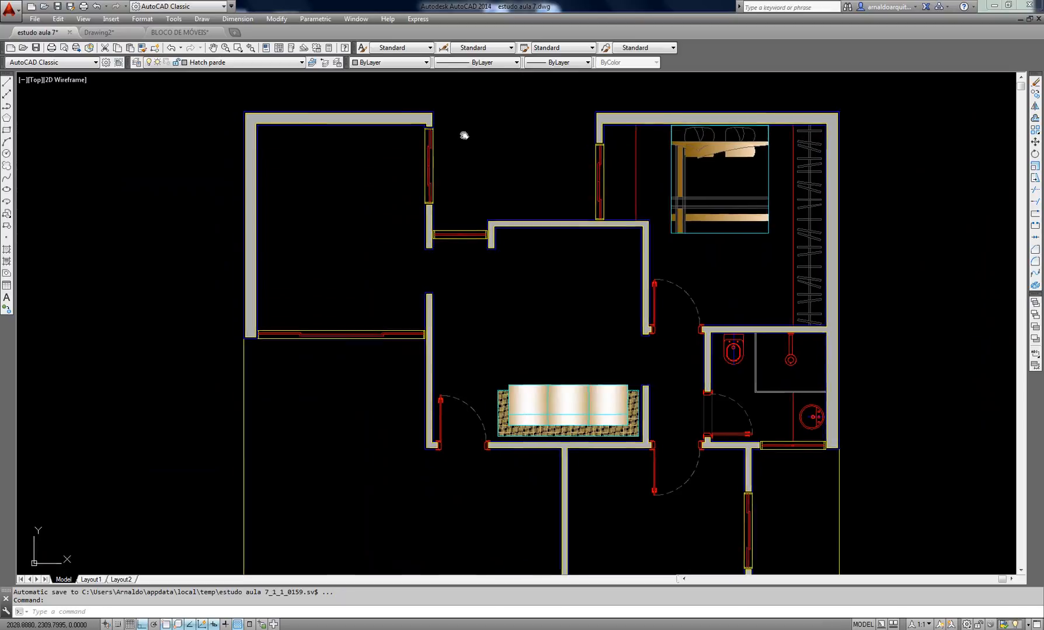
{"action": "middle_click_drag", "start_coordinate": [586, 176], "coordinate": [588, 203]}
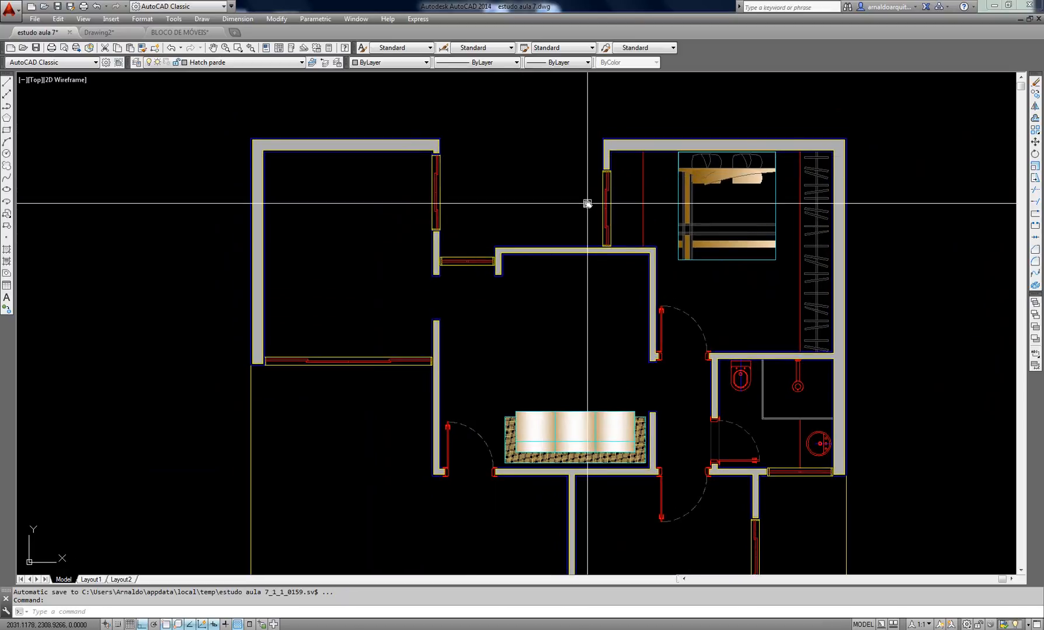
Add a horizontal linear dimension across the upper-left room's inner width in the Standard style, placed above the top wall
{"action": "middle_click_drag", "start_coordinate": [507, 174], "coordinate": [515, 233]}
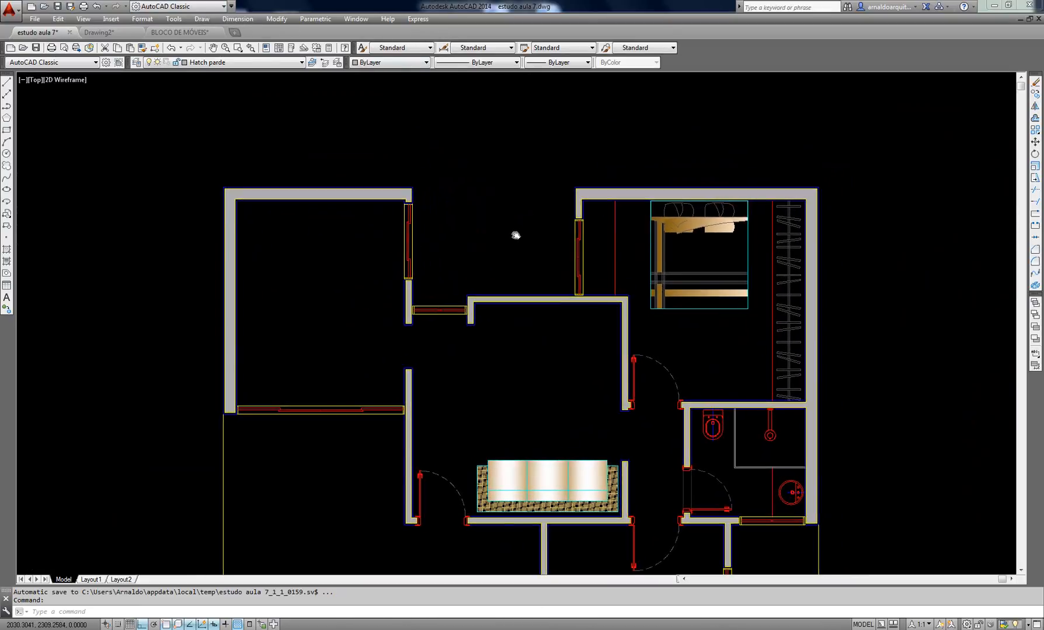
{"action": "left_click", "coordinate": [237, 19]}
{"action": "left_click", "coordinate": [247, 47]}
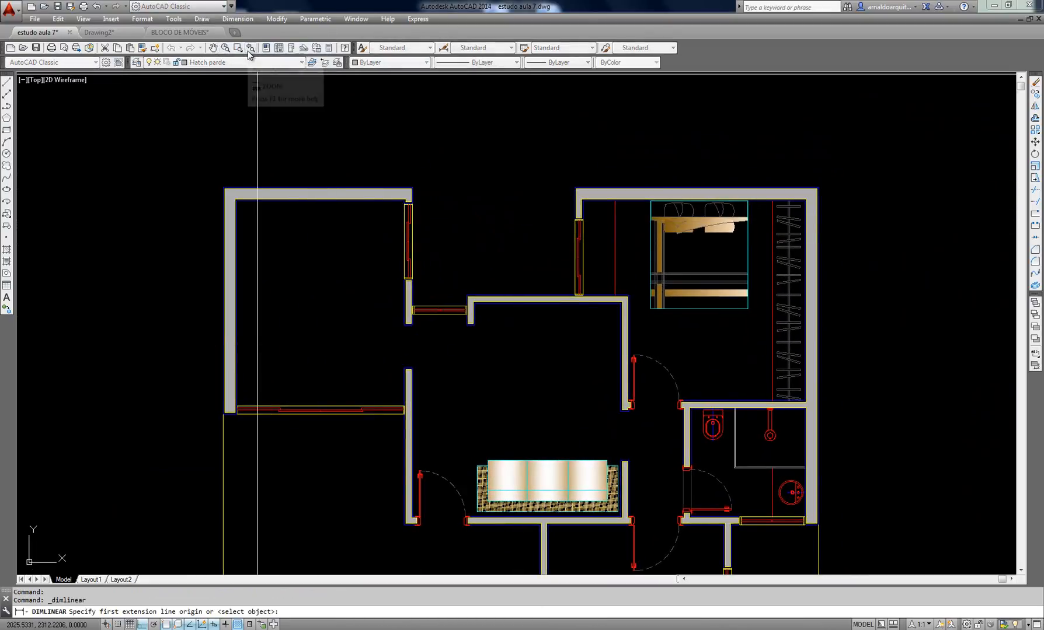
{"action": "middle_click_drag", "start_coordinate": [345, 159], "coordinate": [376, 177]}
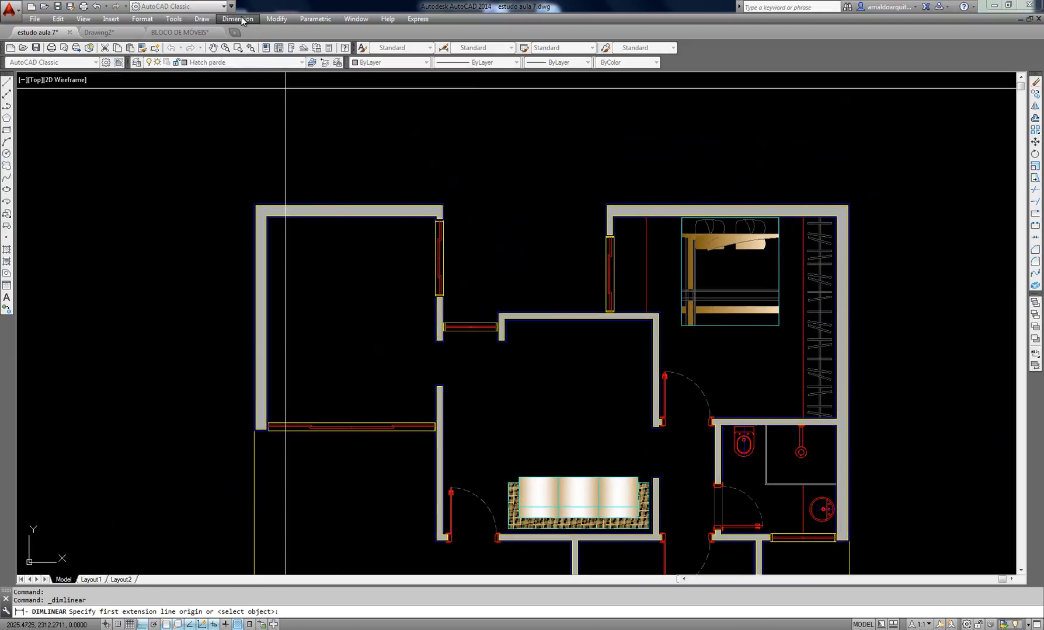
{"action": "left_click", "coordinate": [237, 19]}
{"action": "left_click", "coordinate": [242, 51]}
{"action": "scroll", "coordinate": [336, 178], "scroll_direction": "up", "scroll_amount": 2}
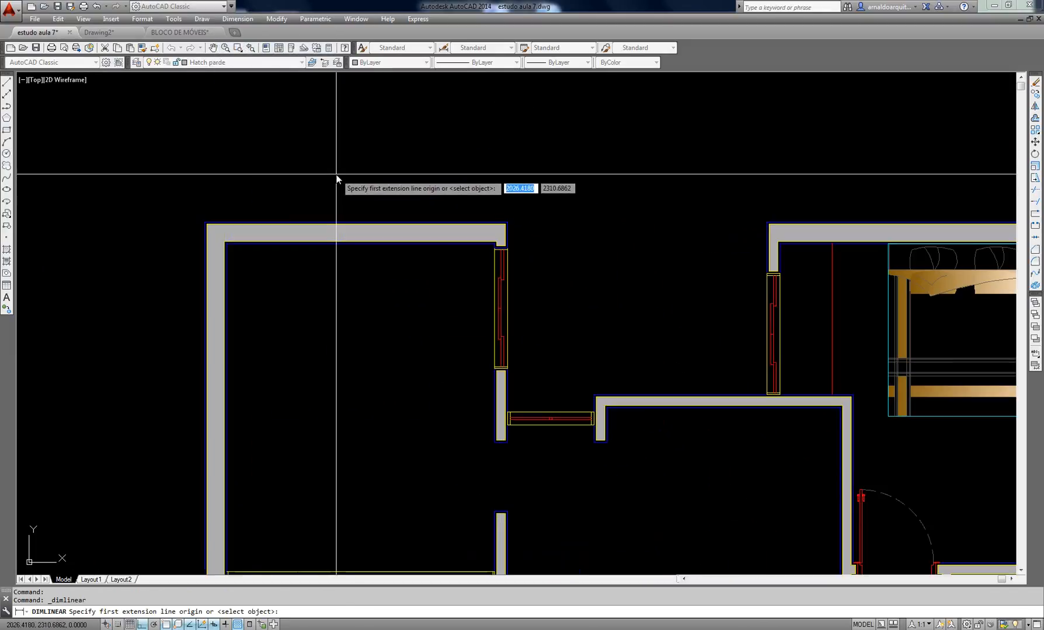
{"action": "scroll", "coordinate": [336, 177], "scroll_direction": "up", "scroll_amount": 4}
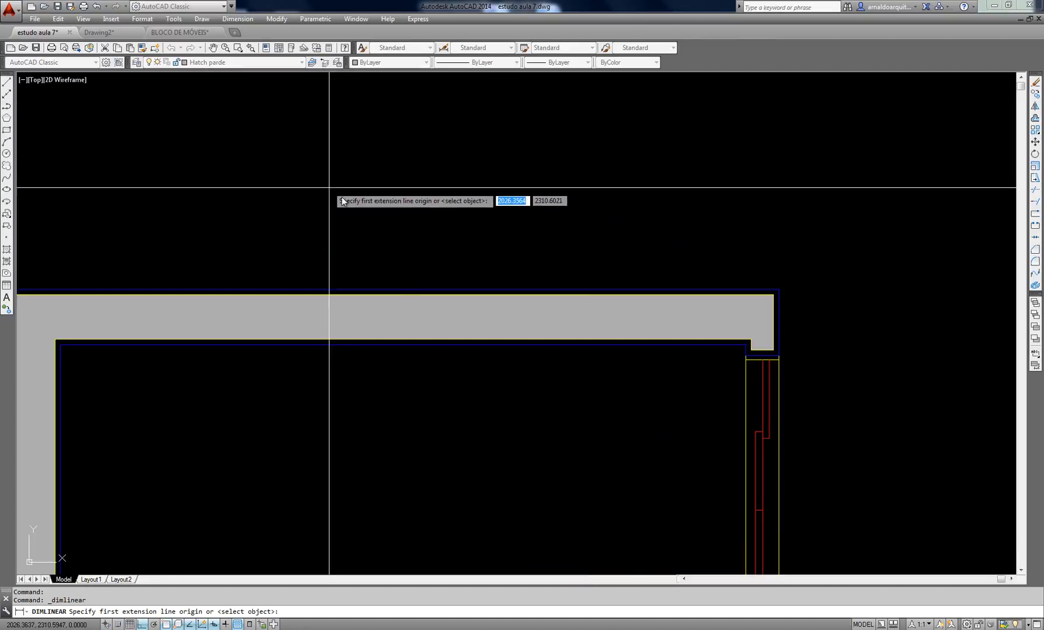
{"action": "middle_click_drag", "start_coordinate": [501, 230], "coordinate": [550, 212]}
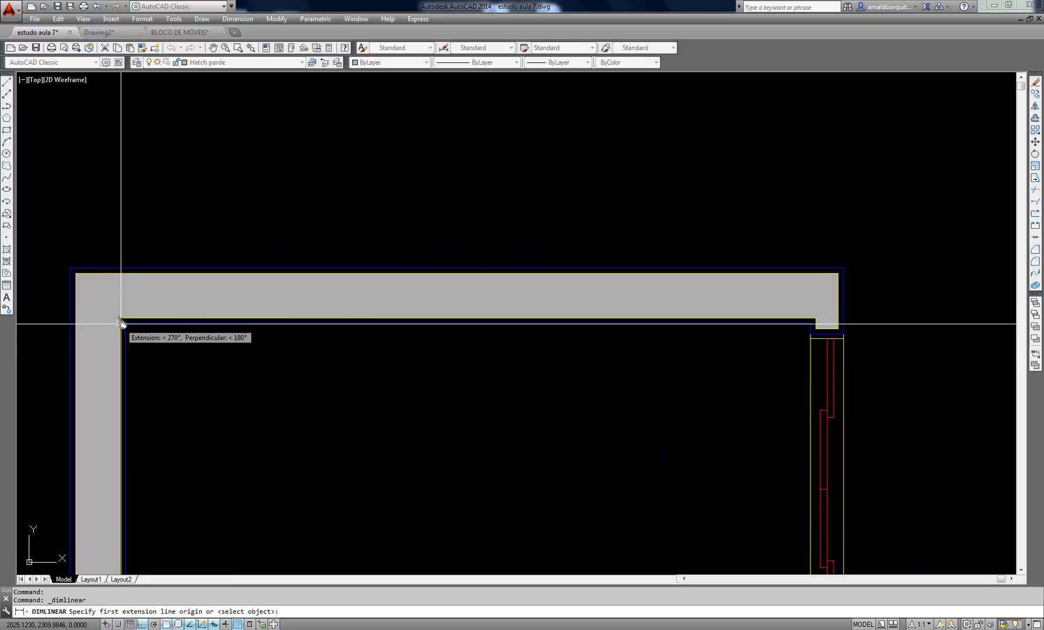
{"action": "scroll", "coordinate": [125, 323], "scroll_direction": "up", "scroll_amount": 4}
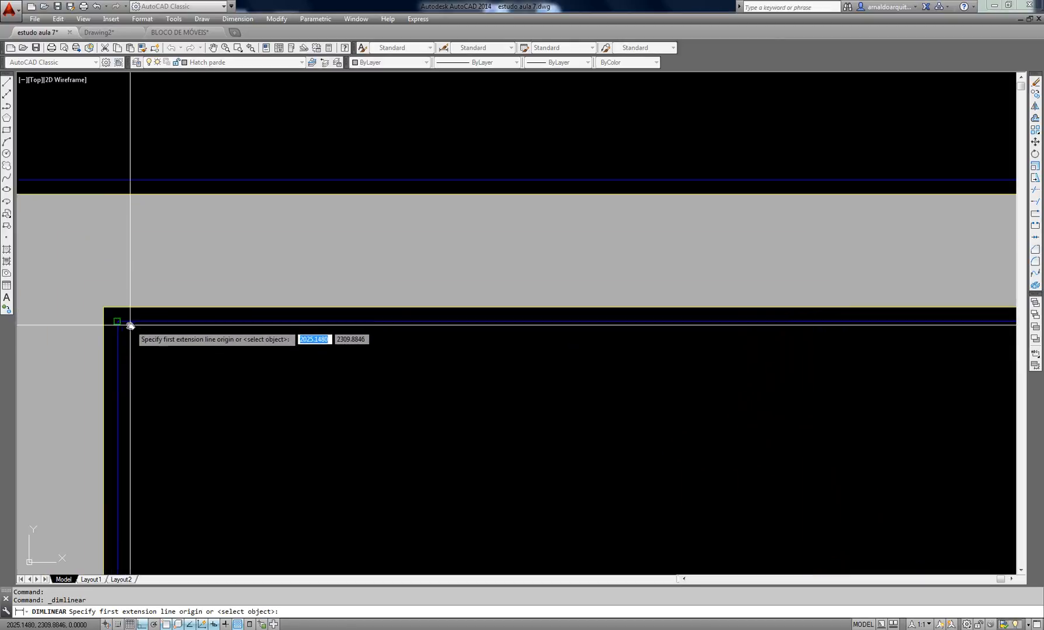
{"action": "scroll", "coordinate": [361, 344], "scroll_direction": "down", "scroll_amount": 6}
{"action": "middle_click_drag", "start_coordinate": [363, 347], "coordinate": [280, 289]}
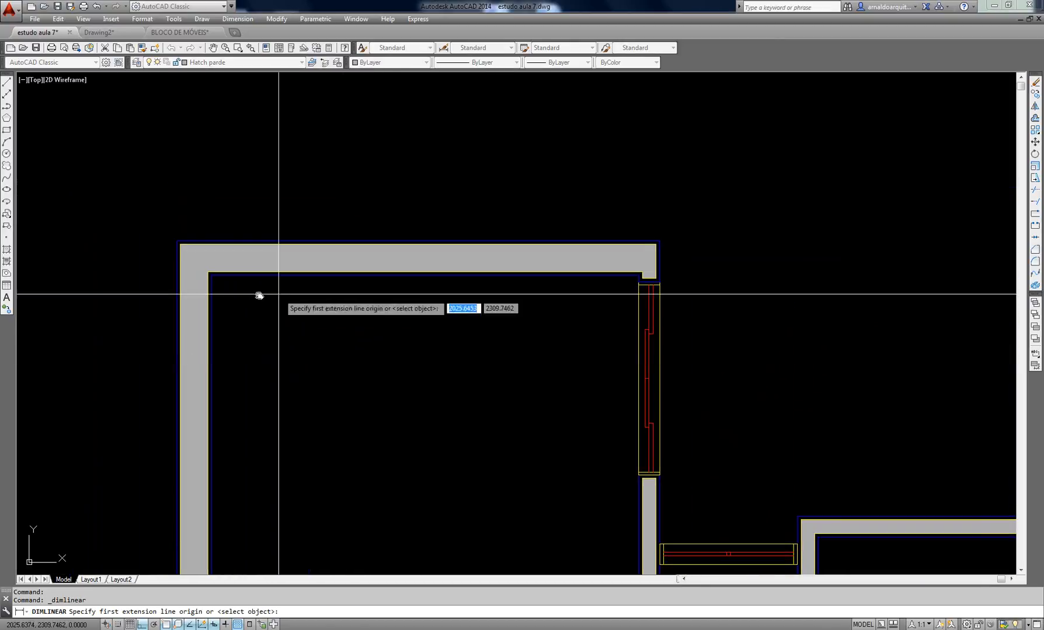
{"action": "left_click", "coordinate": [212, 276]}
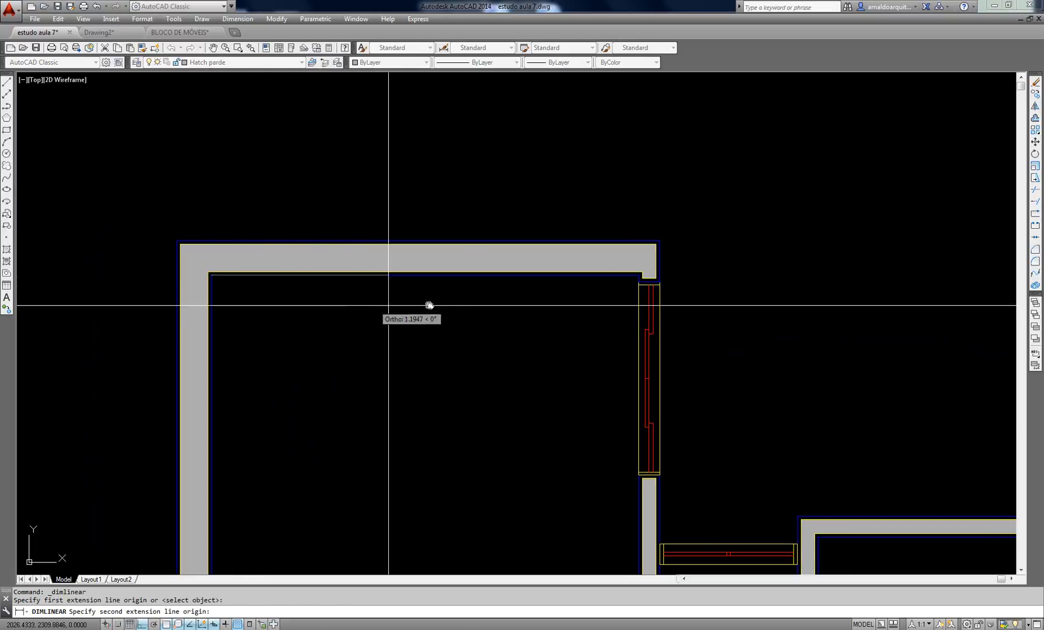
{"action": "left_click", "coordinate": [639, 275]}
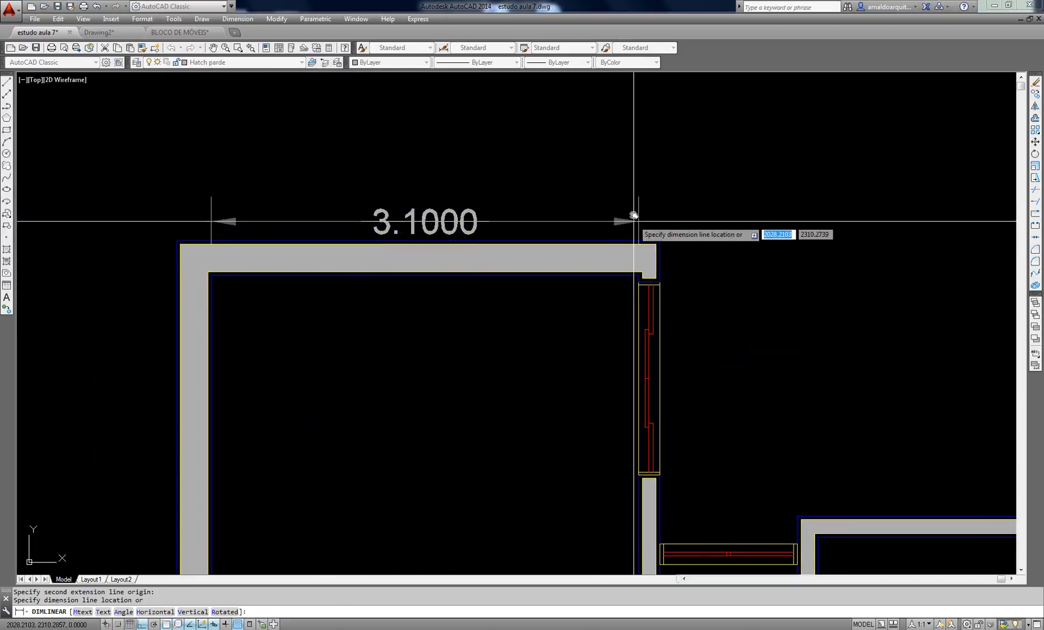
{"action": "left_click", "coordinate": [406, 190]}
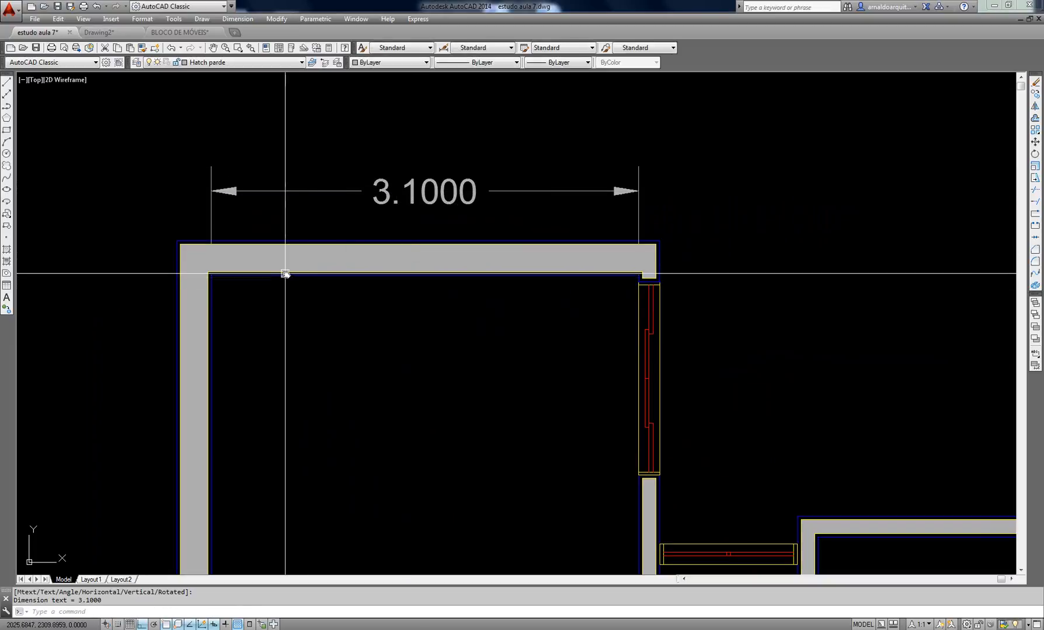
Delete the Standard-style dimension above the upper-left room
{"action": "middle_click_drag", "start_coordinate": [421, 210], "coordinate": [438, 209]}
{"action": "middle_click_drag", "start_coordinate": [524, 205], "coordinate": [634, 222]}
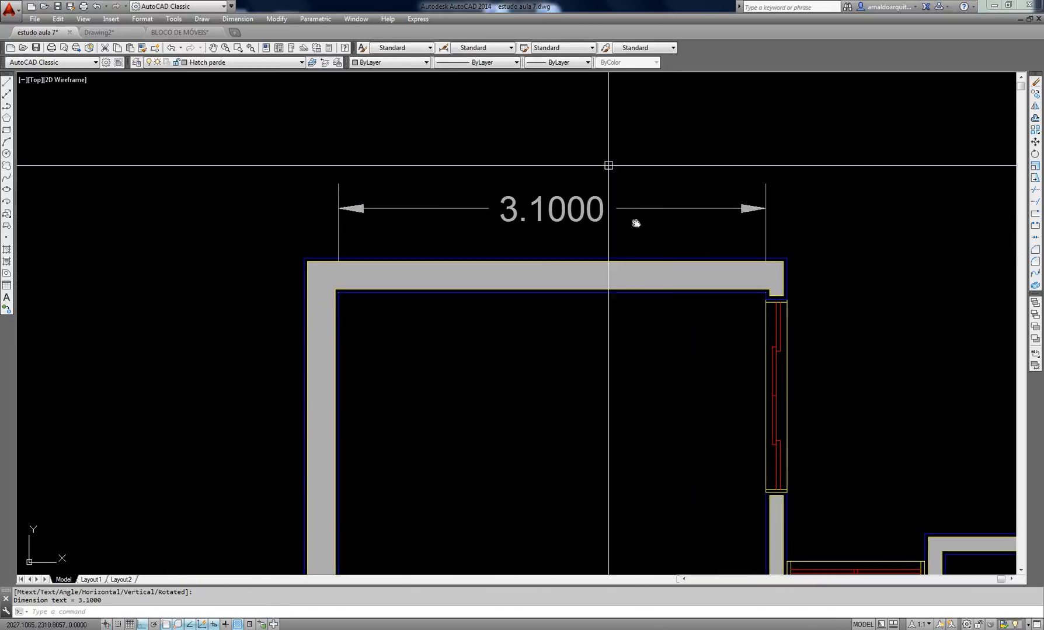
{"action": "left_click", "coordinate": [652, 179]}
{"action": "left_click", "coordinate": [570, 210]}
{"action": "key", "text": "Delete"}
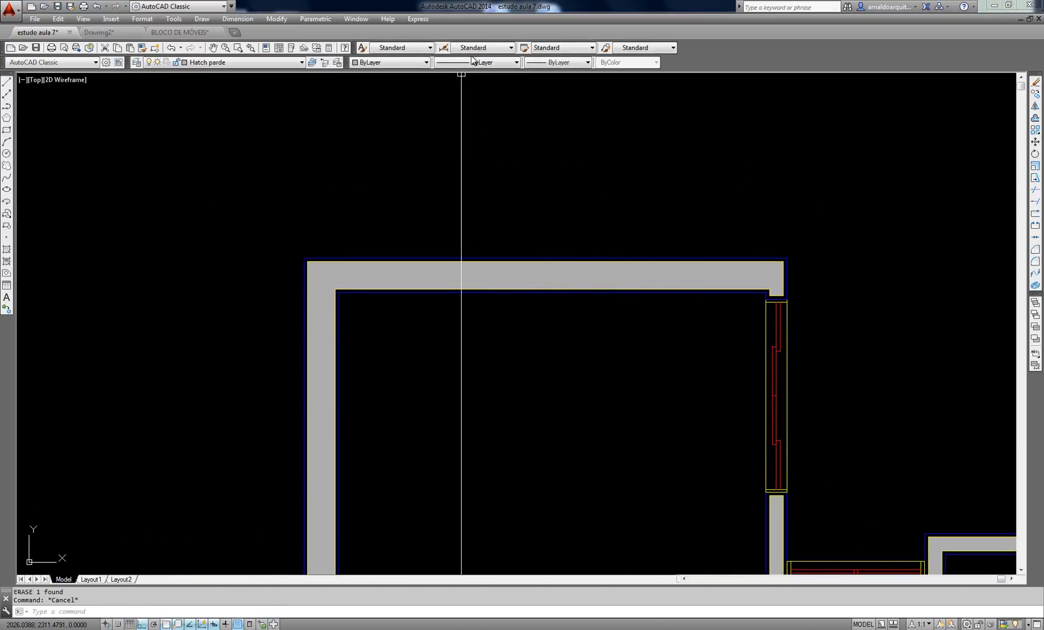
Set cota 1_100 as the current dimension style
{"action": "left_click", "coordinate": [483, 48]}
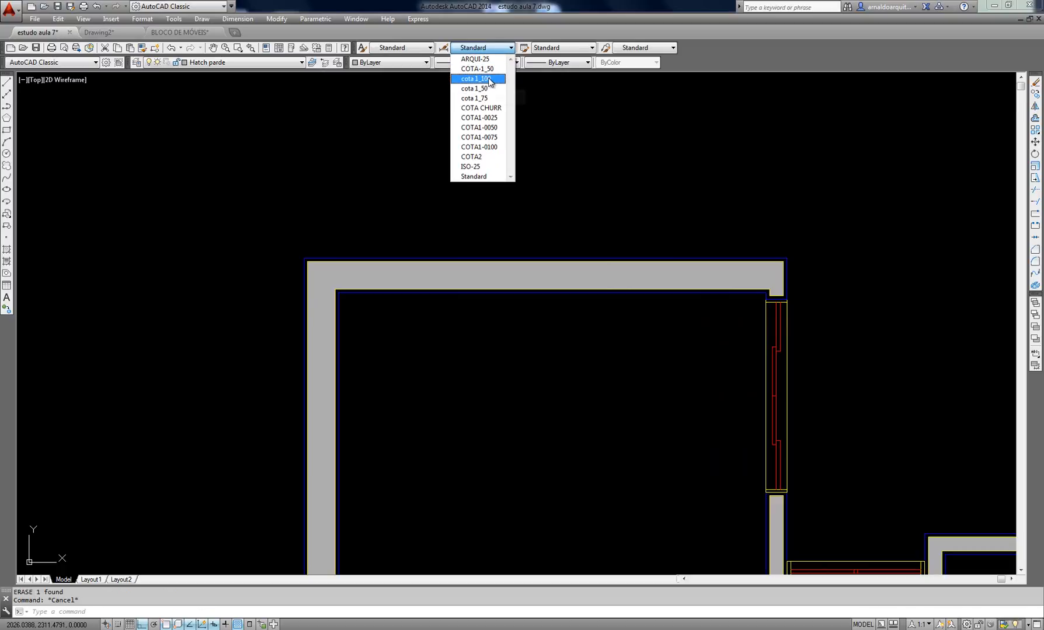
{"action": "left_click", "coordinate": [476, 78]}
{"action": "middle_click_drag", "start_coordinate": [468, 212], "coordinate": [436, 238]}
Place a linear dimension in the cota 1_100 style between the upper-left room's inner top corners, above the wall
{"action": "left_click", "coordinate": [237, 19]}
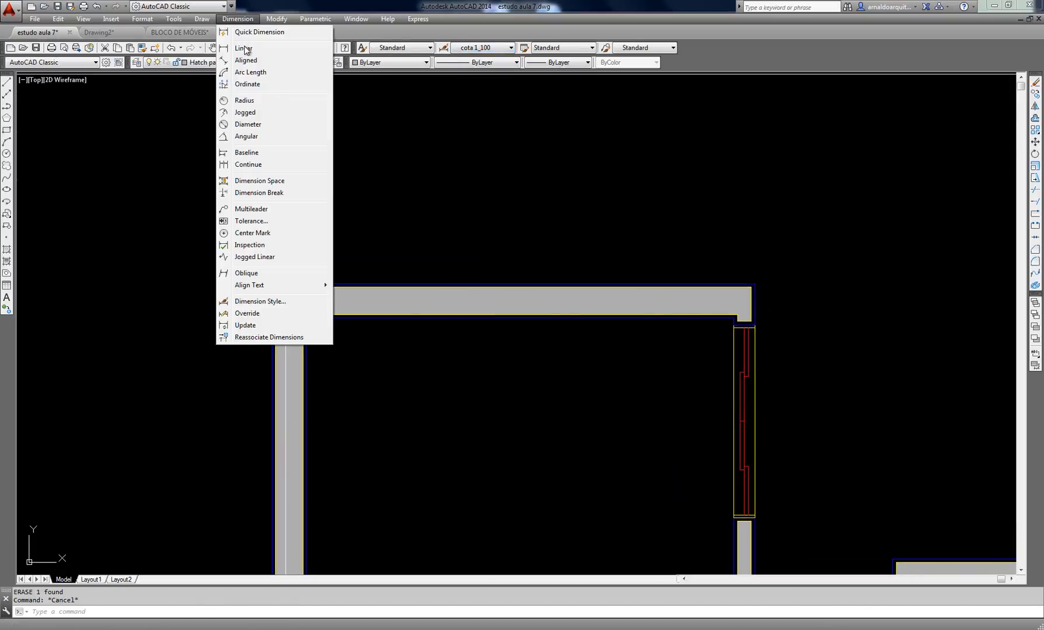
{"action": "left_click", "coordinate": [242, 44]}
{"action": "left_click", "coordinate": [304, 318]}
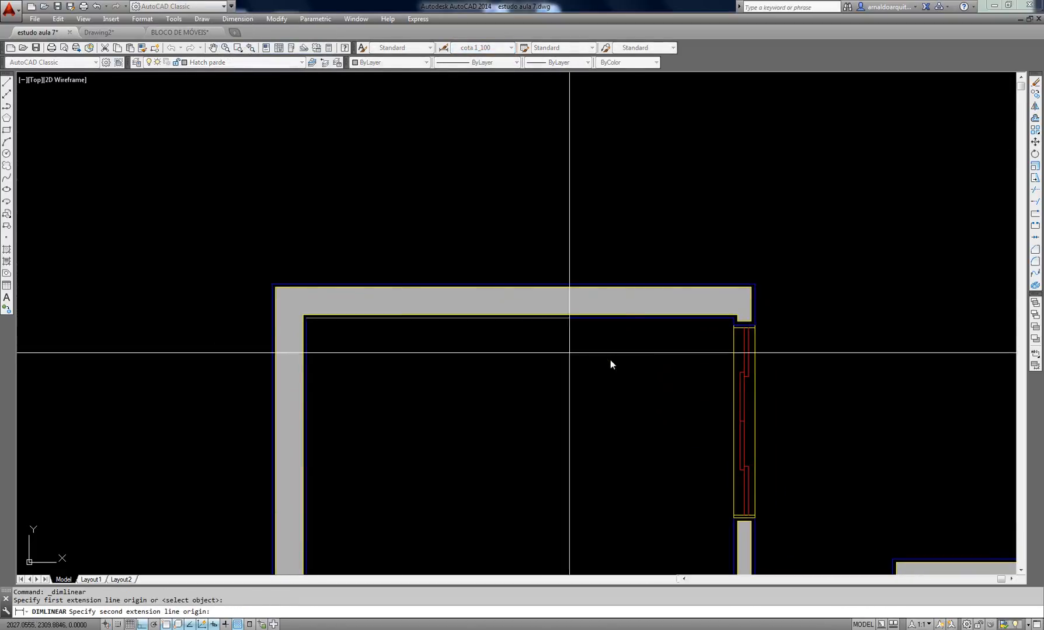
{"action": "left_click", "coordinate": [733, 318]}
{"action": "left_click", "coordinate": [713, 248]}
{"action": "middle_click_drag", "start_coordinate": [470, 287], "coordinate": [455, 294]}
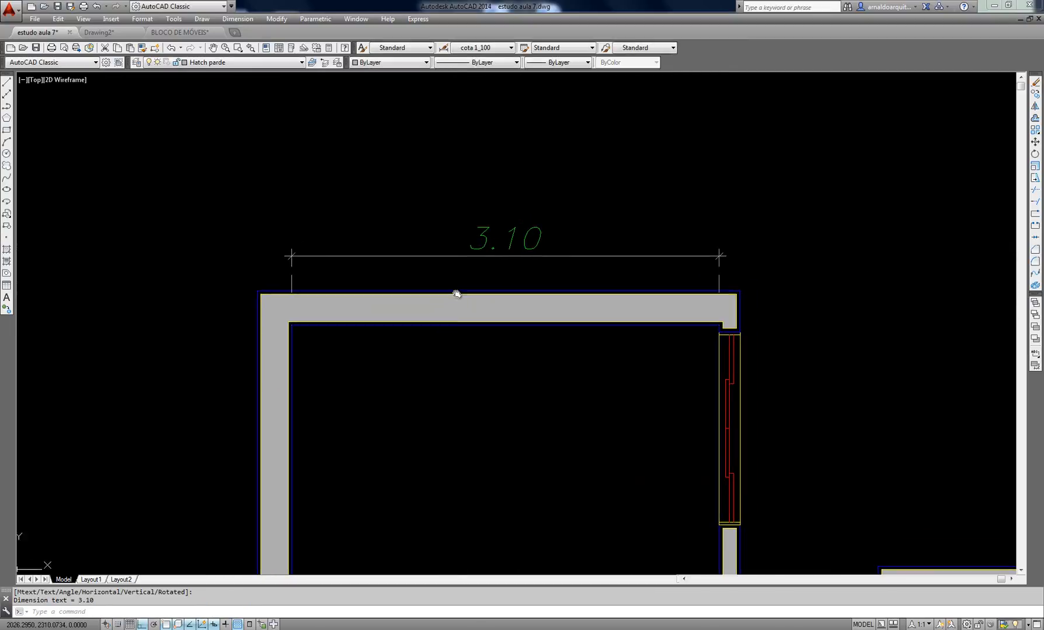
Erase the cota 1_100 trial dimension above the upper-left room's top wall
{"action": "key", "text": "Escape"}
{"action": "left_click", "coordinate": [501, 272]}
{"action": "left_click", "coordinate": [484, 255]}
{"action": "type", "text": "e"}
{"action": "key", "text": "space"}
{"action": "key", "text": "Escape"}
Check the drawing's existing layers and create a new layer named Cotas
{"action": "middle_click_drag", "start_coordinate": [282, 169], "coordinate": [260, 150]}
{"action": "left_click", "coordinate": [222, 63]}
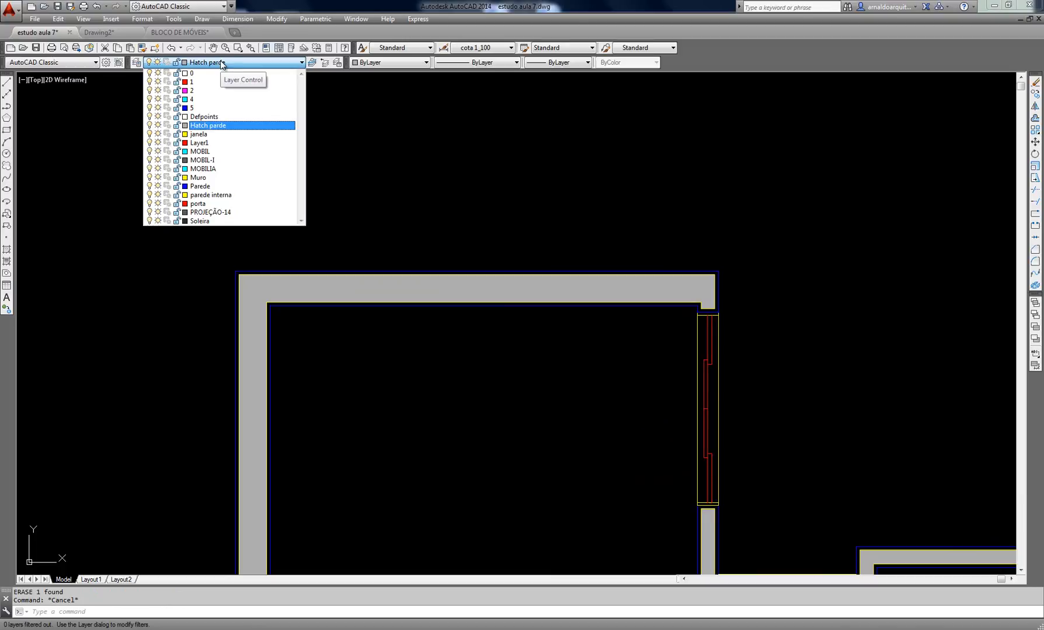
{"action": "left_click", "coordinate": [370, 145]}
{"action": "key", "text": "Escape"}
{"action": "left_click", "coordinate": [138, 63]}
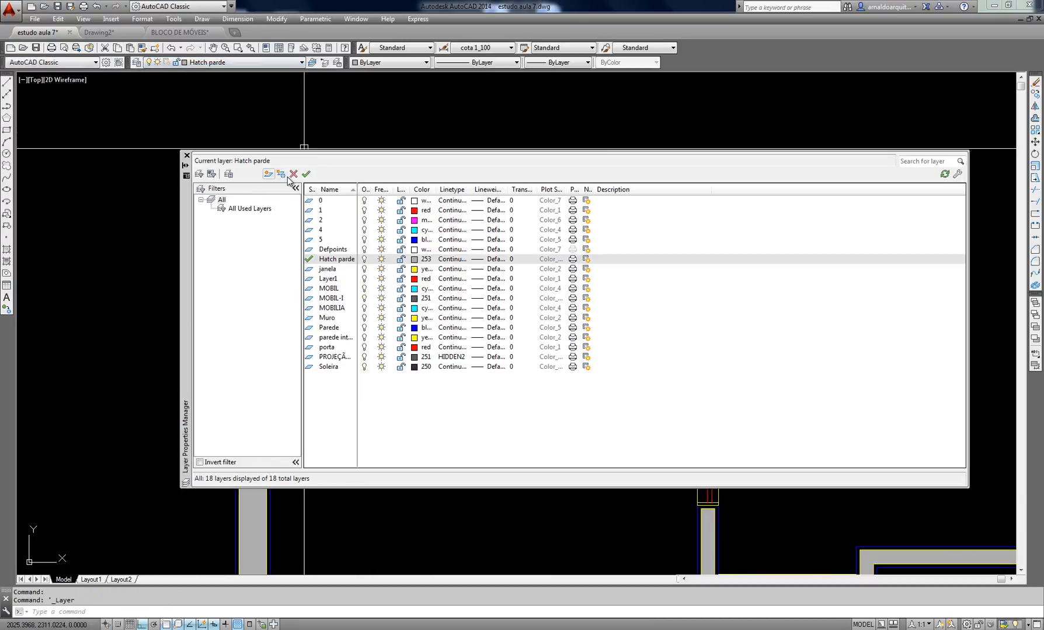
{"action": "left_click", "coordinate": [268, 174]}
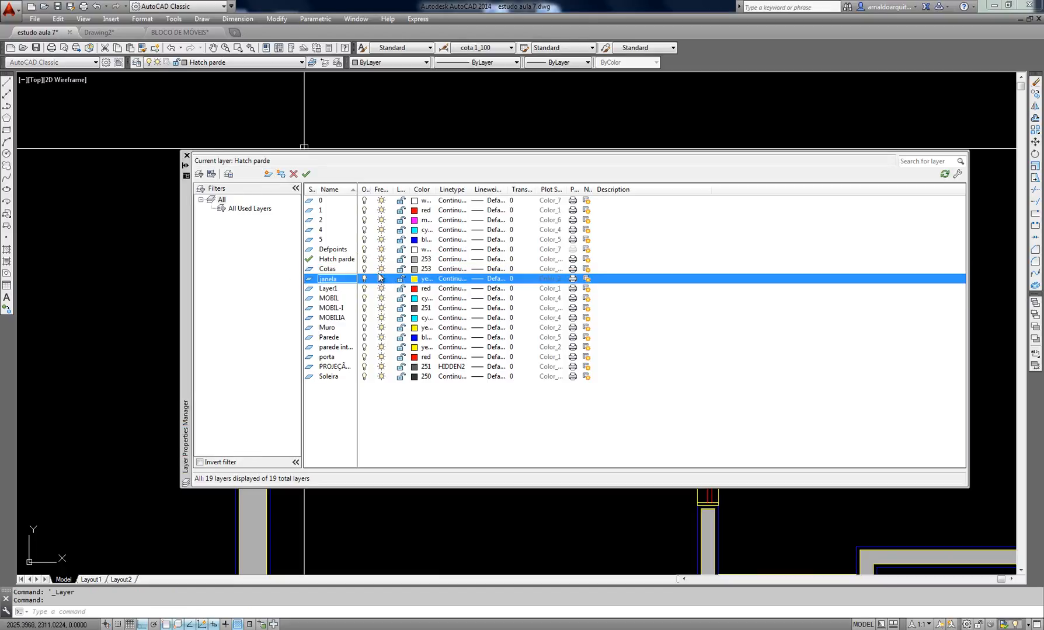
Set the Cotas layer's colour to red and make it the current layer
{"action": "left_click", "coordinate": [421, 269]}
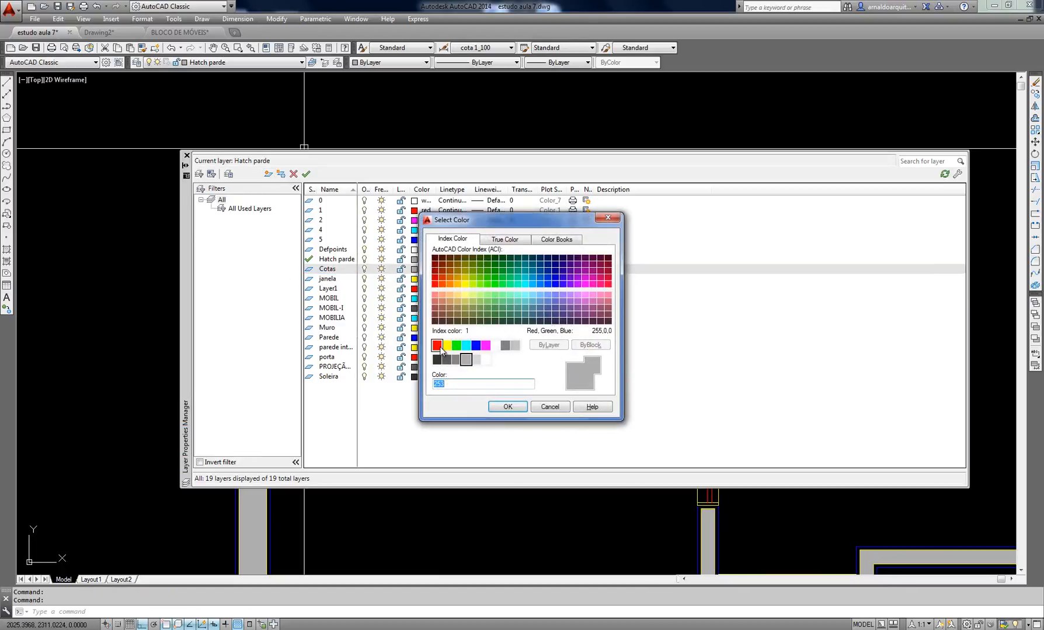
{"action": "left_click", "coordinate": [437, 345]}
{"action": "left_click", "coordinate": [508, 407]}
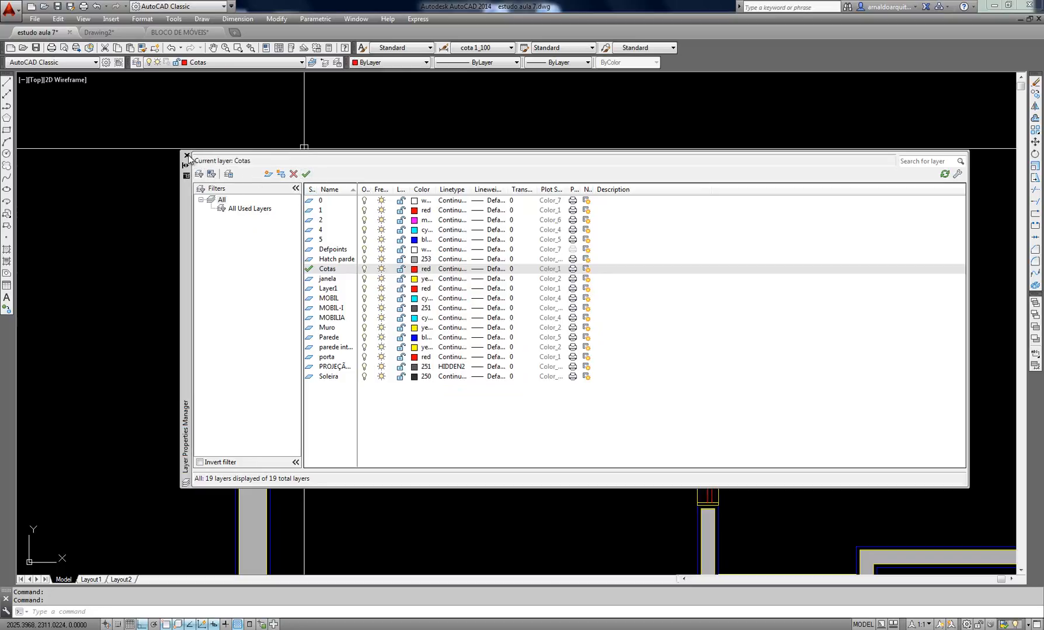
{"action": "left_click", "coordinate": [186, 156]}
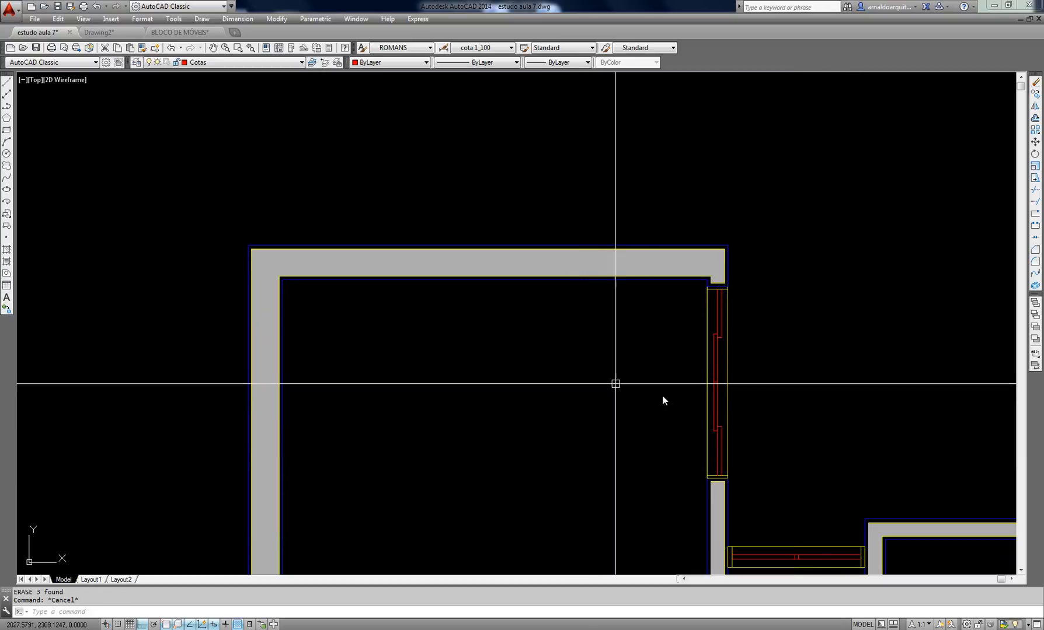
Review the dimension styles available in the drawing, keeping cota 1_100 current
{"action": "scroll", "coordinate": [470, 234], "scroll_direction": "down", "scroll_amount": 2}
{"action": "mouse_move", "coordinate": [470, 234]}
{"action": "middle_mouse_down"}
{"action": "mouse_move", "coordinate": [305, 235]}
{"action": "mouse_move", "coordinate": [363, 165]}
{"action": "mouse_move", "coordinate": [454, 212]}
{"action": "mouse_move", "coordinate": [442, 284]}
{"action": "mouse_move", "coordinate": [448, 231]}
{"action": "mouse_move", "coordinate": [429, 240]}
{"action": "mouse_move", "coordinate": [479, 321]}
{"action": "mouse_move", "coordinate": [486, 243]}
{"action": "middle_mouse_up"}
{"action": "scroll", "coordinate": [450, 226], "scroll_direction": "up", "scroll_amount": 2}
{"action": "key", "text": "Escape"}
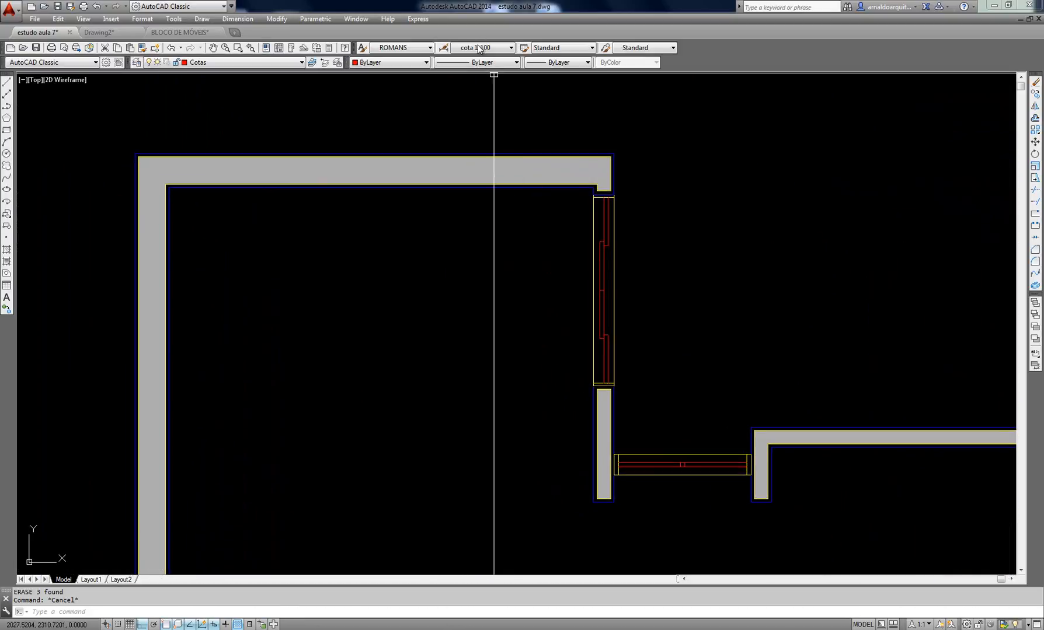
{"action": "left_click", "coordinate": [479, 47]}
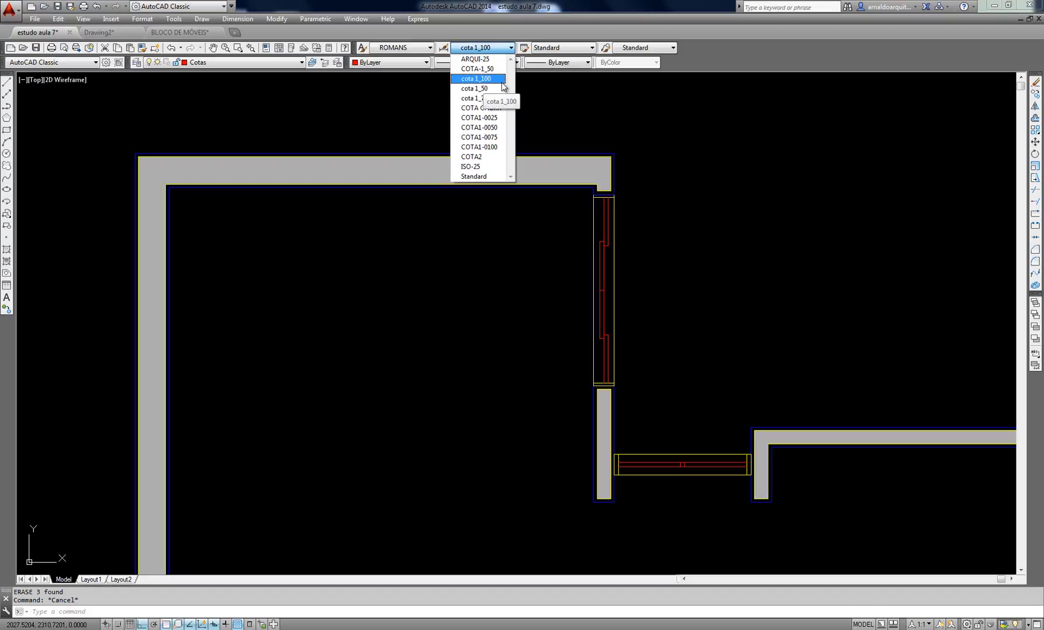
{"action": "left_click", "coordinate": [599, 140]}
{"action": "middle_click_drag", "start_coordinate": [467, 160], "coordinate": [515, 203]}
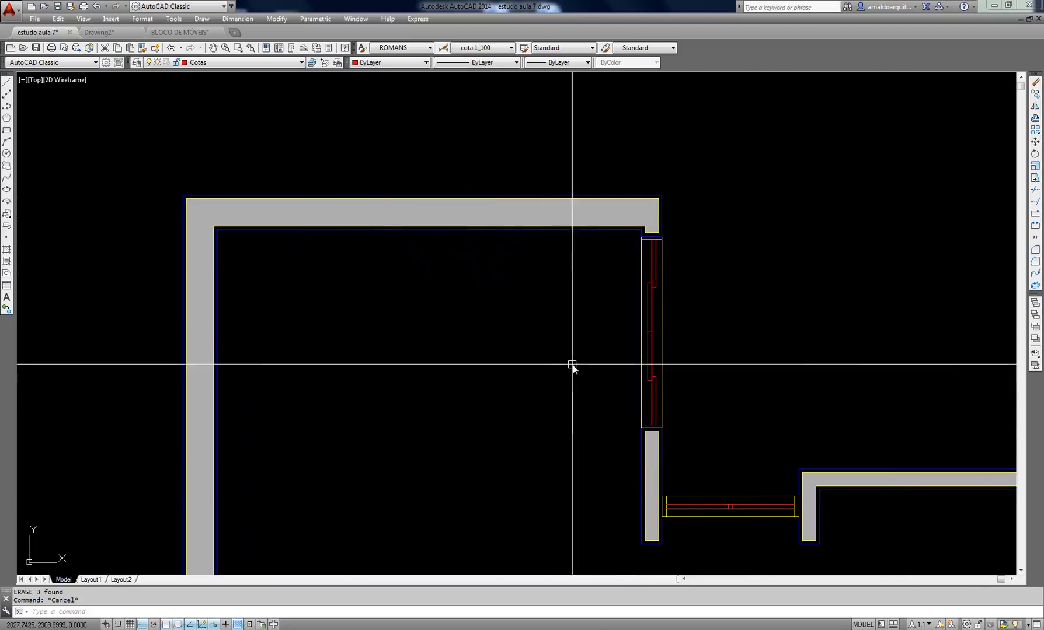
Dimension the upper-left room's inner width on the Cotas layer with a linear dimension placed above the top wall
{"action": "scroll", "coordinate": [571, 364], "scroll_direction": "down", "scroll_amount": 4}
{"action": "mouse_move", "coordinate": [578, 388]}
{"action": "middle_mouse_down"}
{"action": "mouse_move", "coordinate": [438, 241]}
{"action": "mouse_move", "coordinate": [421, 267]}
{"action": "mouse_move", "coordinate": [449, 270]}
{"action": "mouse_move", "coordinate": [470, 241]}
{"action": "middle_mouse_up"}
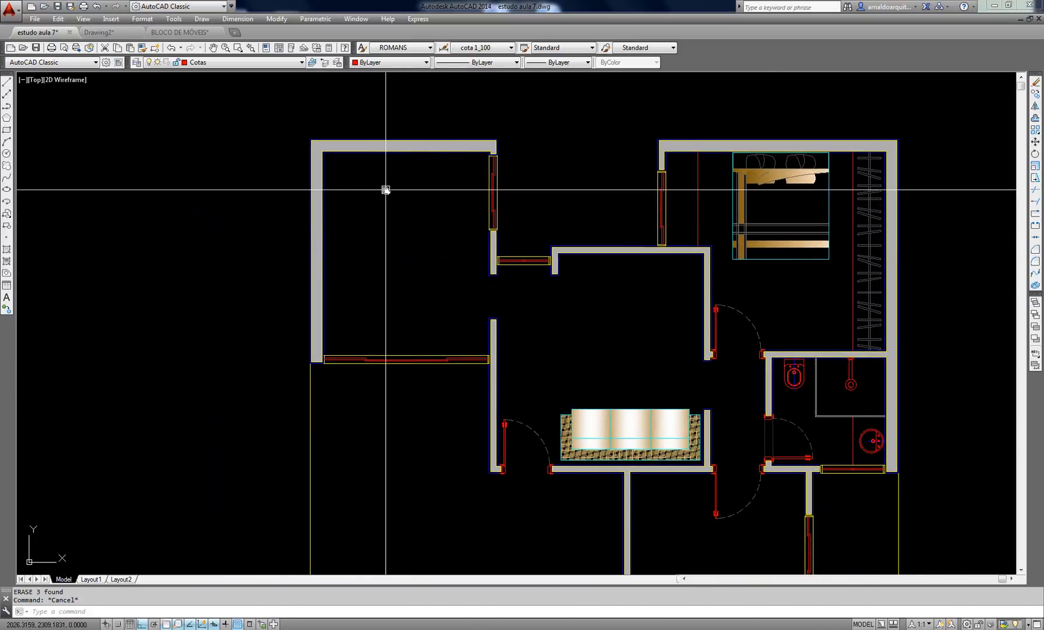
{"action": "scroll", "coordinate": [385, 189], "scroll_direction": "up", "scroll_amount": 2}
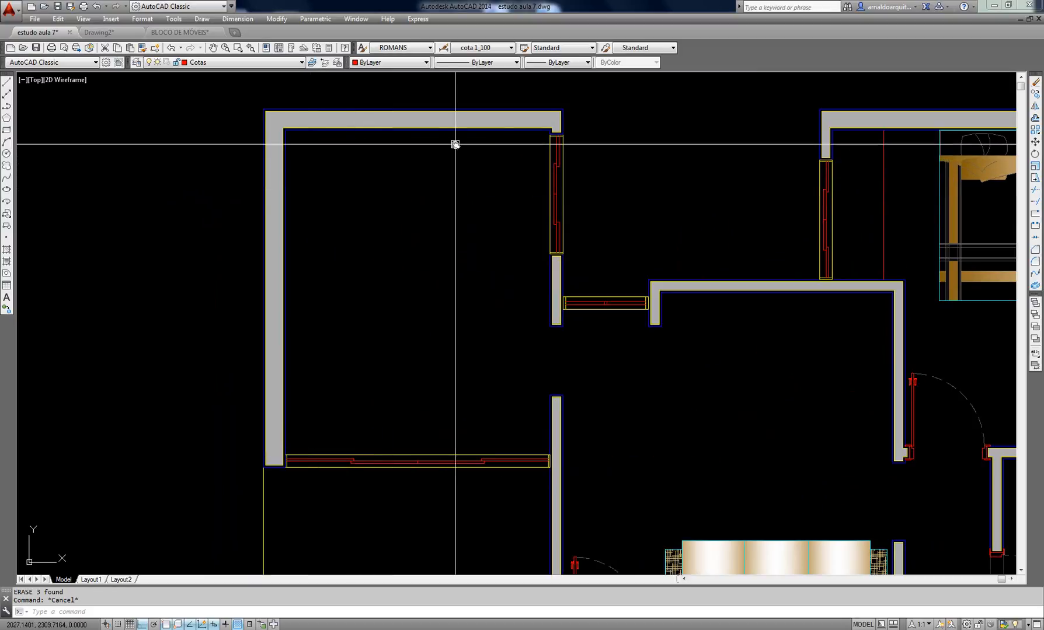
{"action": "middle_click_drag", "start_coordinate": [446, 124], "coordinate": [449, 151]}
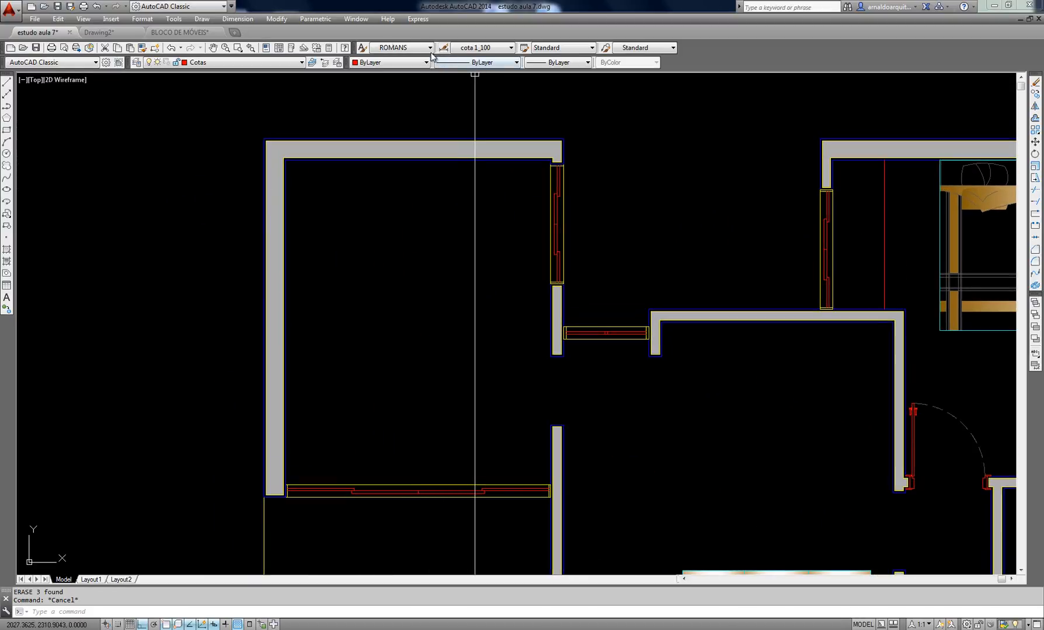
{"action": "left_click", "coordinate": [237, 18]}
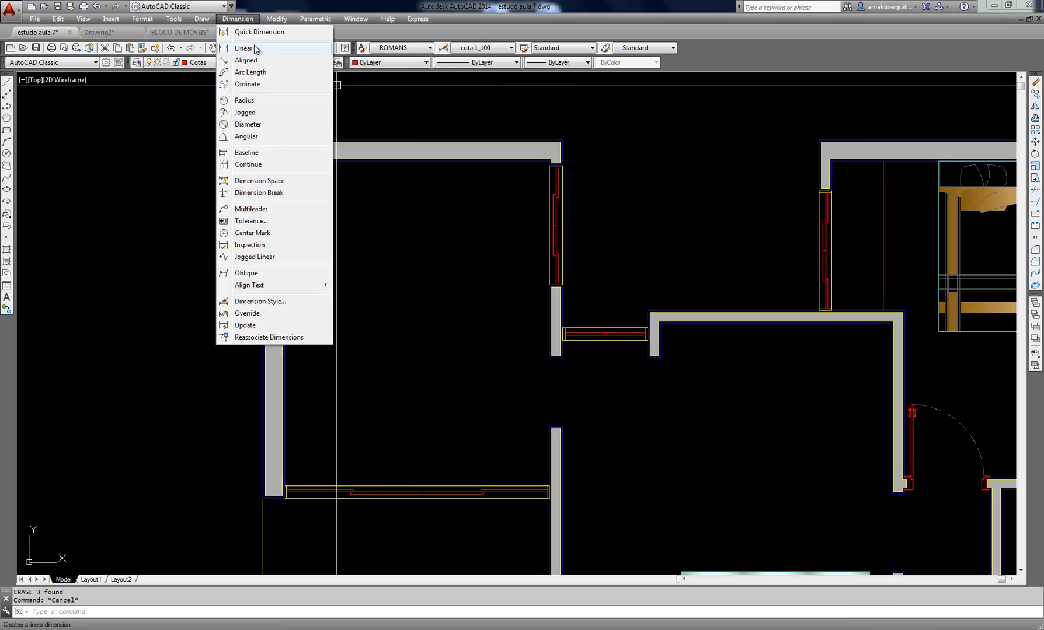
{"action": "left_click", "coordinate": [243, 50]}
{"action": "left_click", "coordinate": [283, 160]}
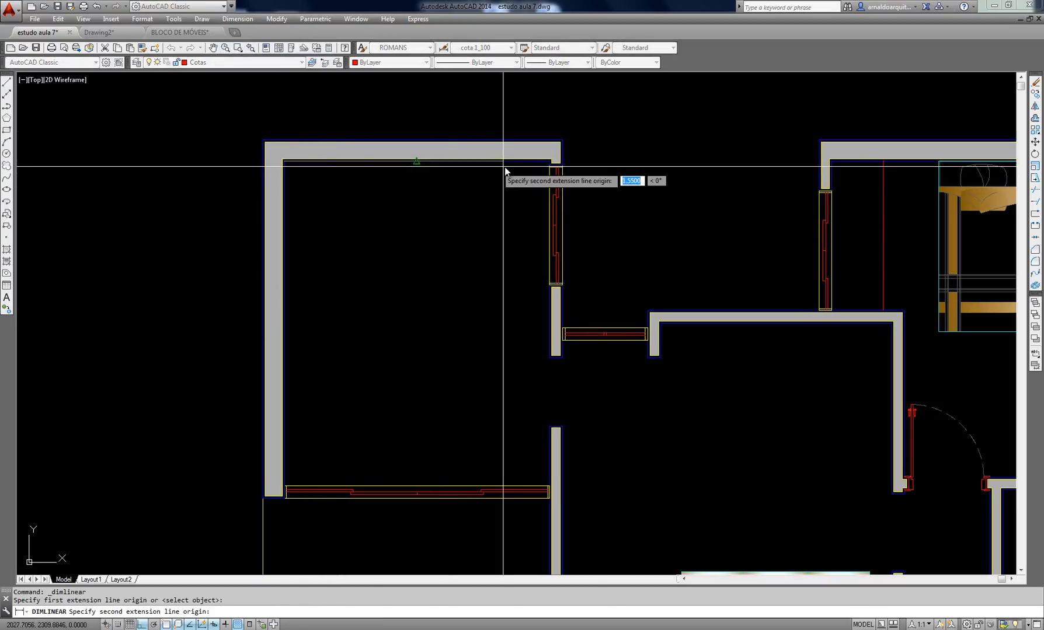
{"action": "left_click", "coordinate": [527, 164]}
{"action": "middle_click_drag", "start_coordinate": [516, 168], "coordinate": [551, 210]}
{"action": "scroll", "coordinate": [485, 175], "scroll_direction": "up", "scroll_amount": 3}
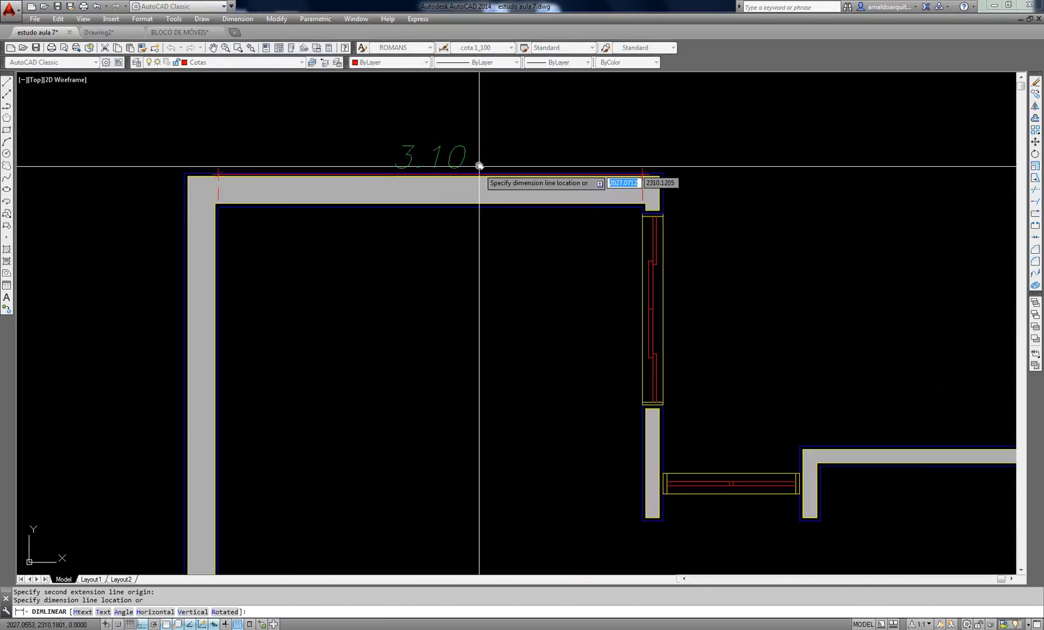
{"action": "left_click", "coordinate": [482, 145]}
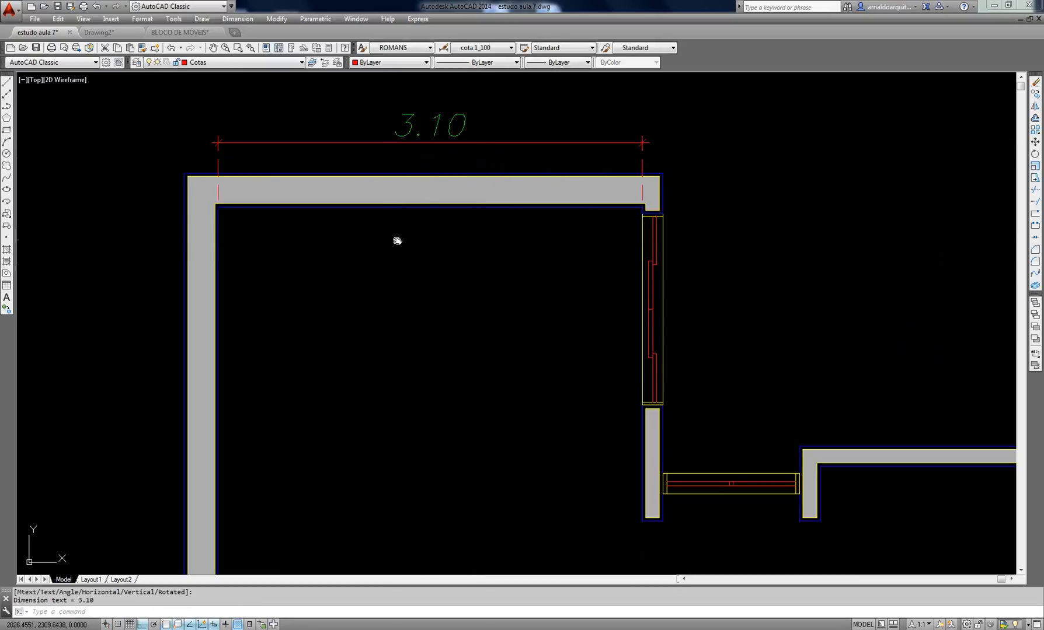
Add a linear dimension across the window on the upper-left room's lower side, placed inside the room just above the window
{"action": "middle_click_drag", "start_coordinate": [396, 240], "coordinate": [461, 108]}
{"action": "scroll", "coordinate": [445, 219], "scroll_direction": "down", "scroll_amount": 2}
{"action": "middle_click_drag", "start_coordinate": [445, 219], "coordinate": [439, 274]}
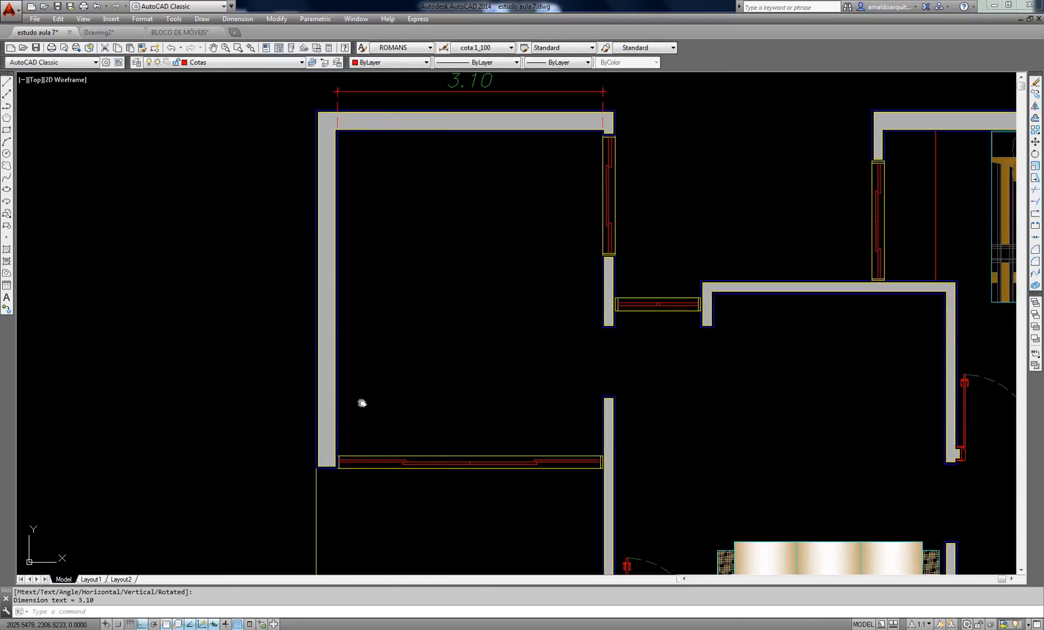
{"action": "key", "text": "Return"}
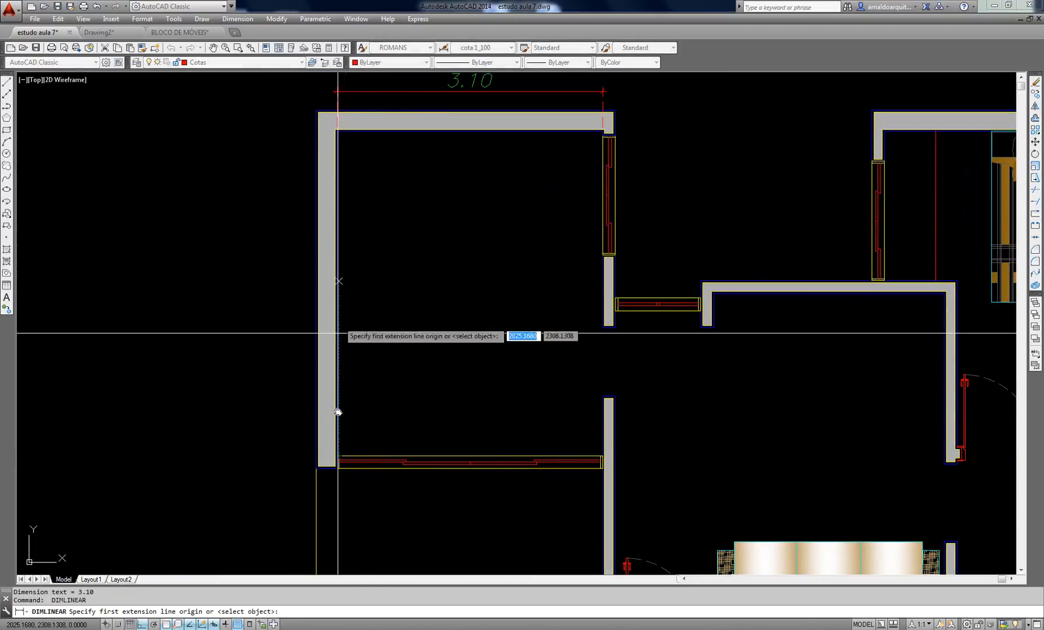
{"action": "left_click", "coordinate": [337, 455]}
{"action": "left_click", "coordinate": [601, 457]}
{"action": "left_click", "coordinate": [587, 436]}
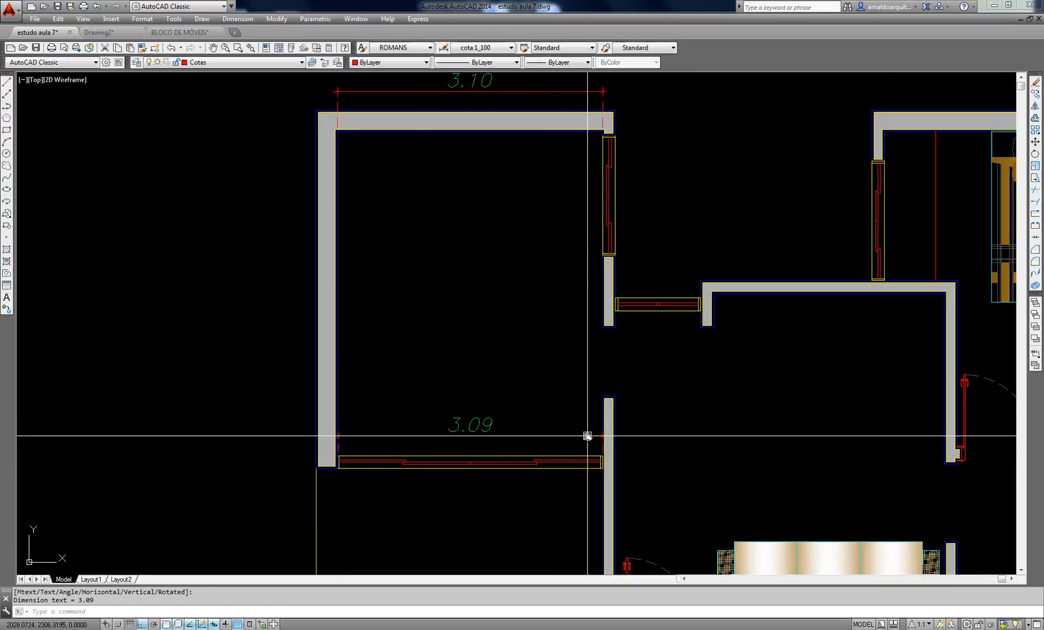
Stretch the left end of the lower window's dimension to the inner line of the left outer wall
{"action": "scroll", "coordinate": [587, 436], "scroll_direction": "up", "scroll_amount": 8}
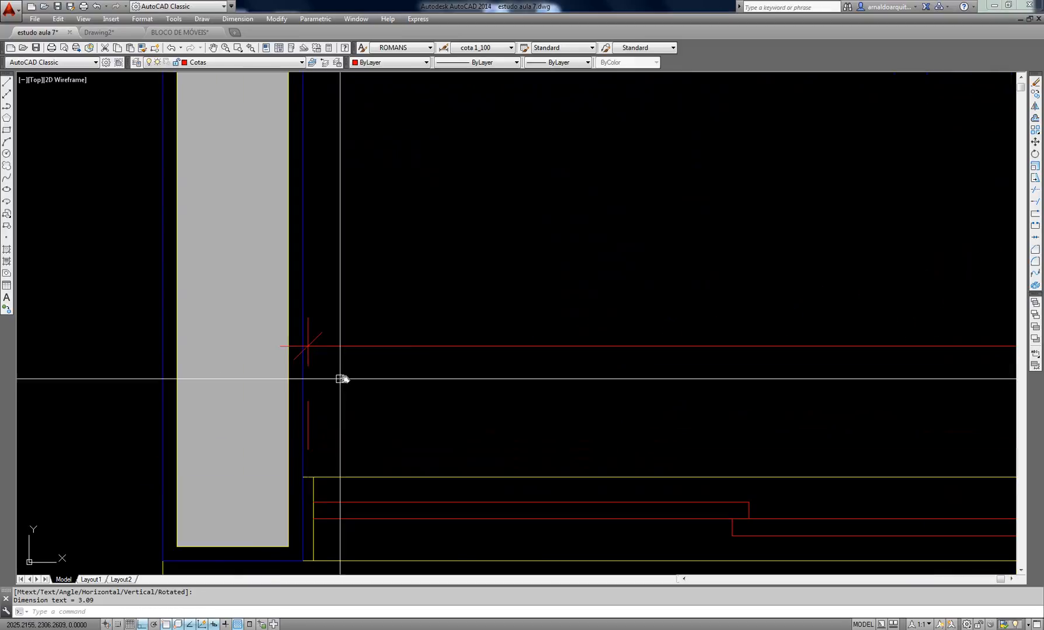
{"action": "left_click", "coordinate": [342, 348]}
{"action": "left_click", "coordinate": [302, 477]}
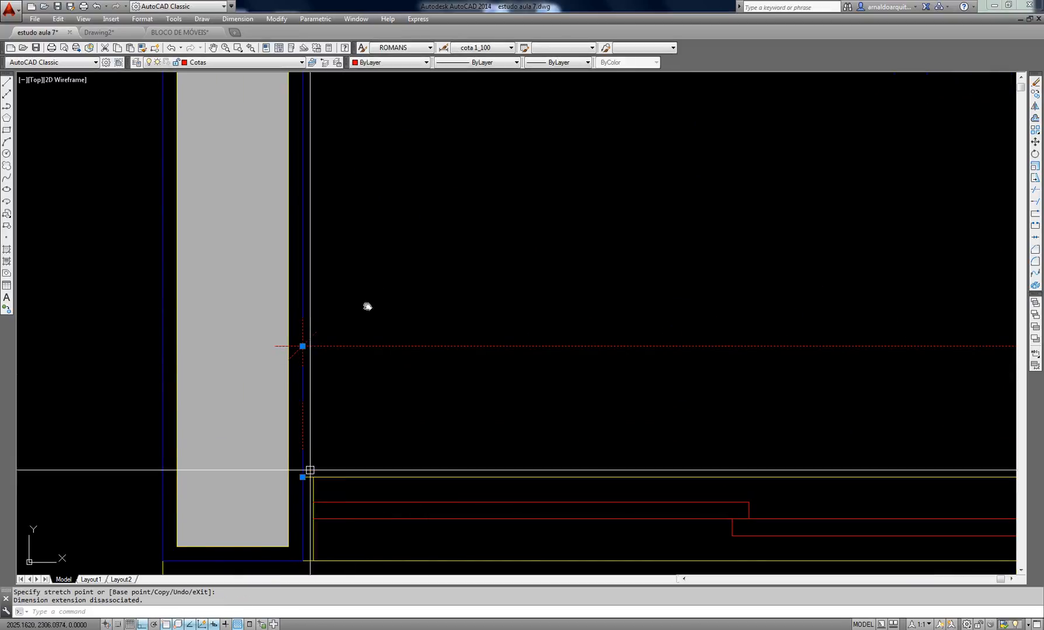
{"action": "middle_click_drag", "start_coordinate": [367, 306], "coordinate": [365, 283]}
{"action": "scroll", "coordinate": [365, 282], "scroll_direction": "down", "scroll_amount": 6}
{"action": "scroll", "coordinate": [531, 226], "scroll_direction": "down", "scroll_amount": 2}
{"action": "key", "text": "Escape"}
{"action": "scroll", "coordinate": [629, 172], "scroll_direction": "down", "scroll_amount": 2}
{"action": "middle_click_drag", "start_coordinate": [629, 172], "coordinate": [497, 340]}
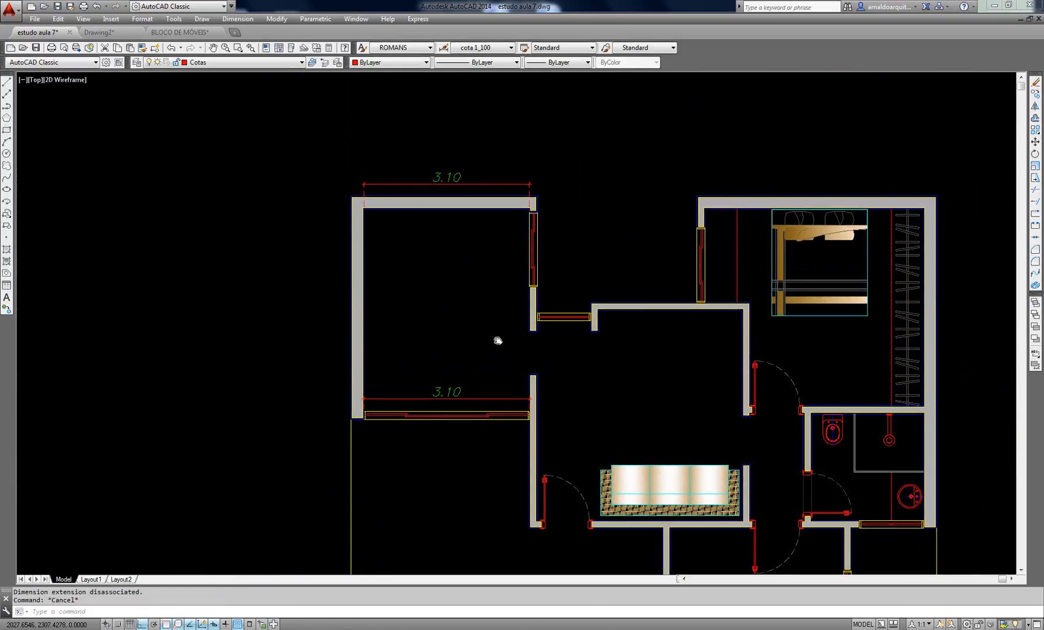
Erase the linear dimension above the upper-left room's lower window
{"action": "left_click", "coordinate": [444, 390]}
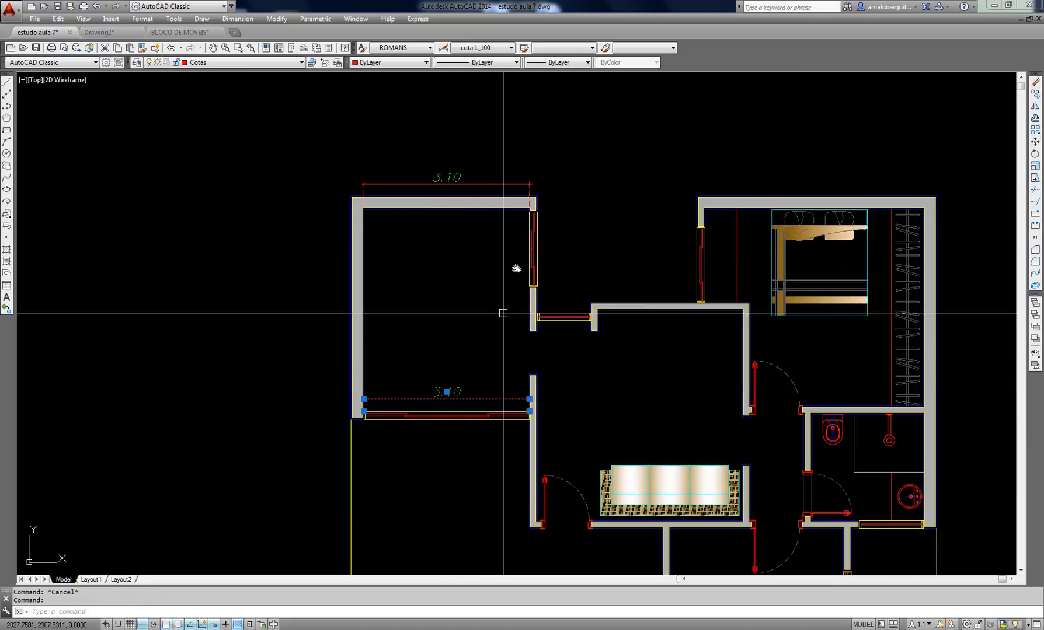
{"action": "left_click", "coordinate": [455, 209]}
{"action": "key", "text": "Escape"}
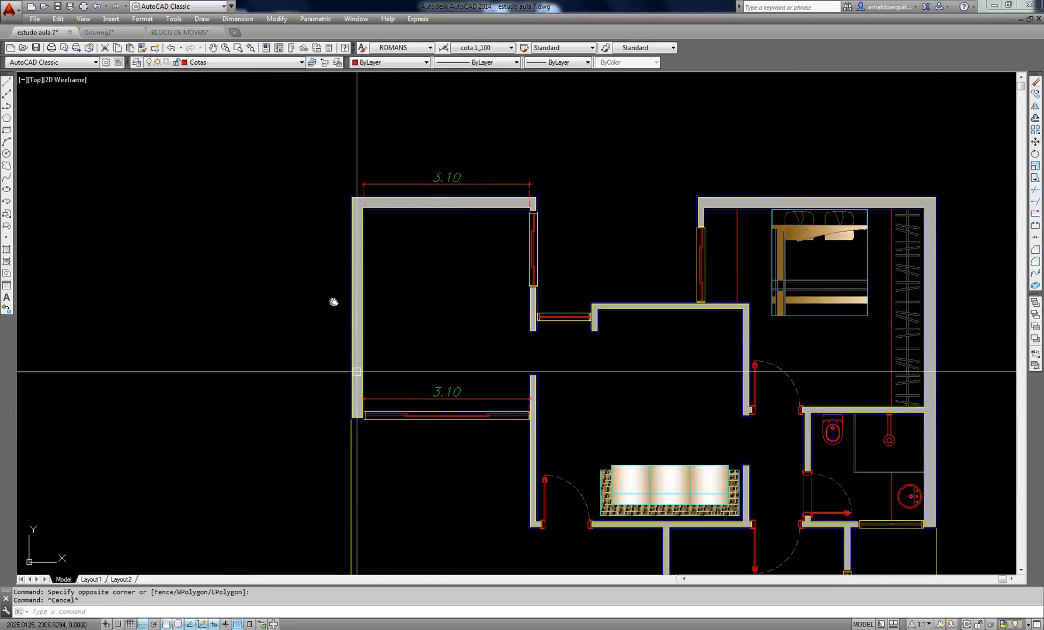
{"action": "left_click", "coordinate": [437, 393]}
{"action": "type", "text": "e"}
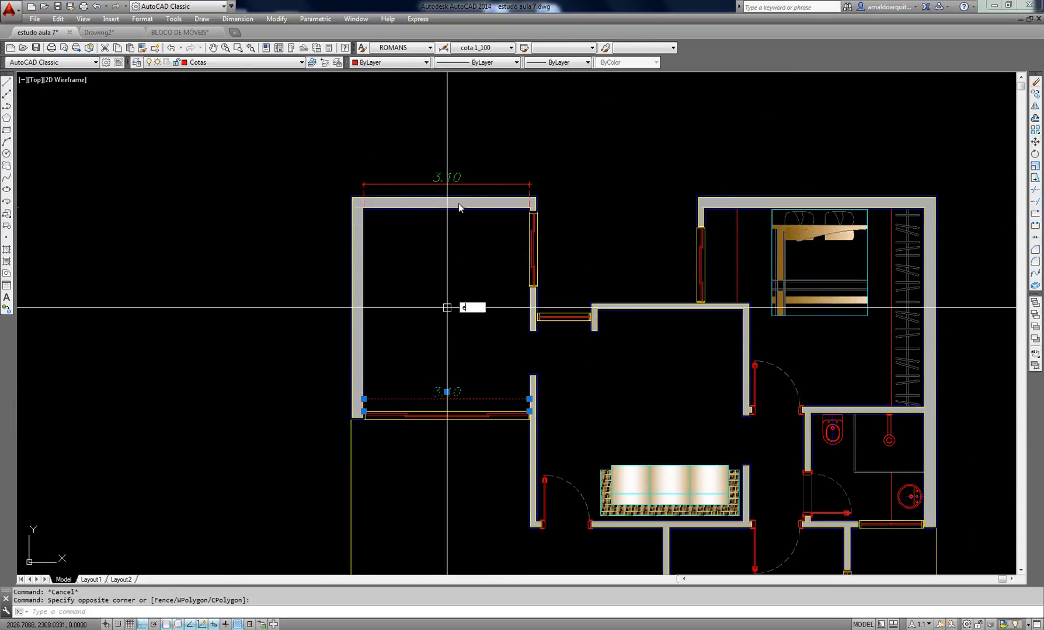
{"action": "key", "text": "Return"}
{"action": "scroll", "coordinate": [454, 179], "scroll_direction": "up", "scroll_amount": 4}
{"action": "key", "text": "Escape"}
Dimension the left outer wall's thickness with a linear dimension aligned with the room-width dimension above the top wall
{"action": "middle_click_drag", "start_coordinate": [442, 161], "coordinate": [463, 177]}
{"action": "left_click", "coordinate": [238, 19]}
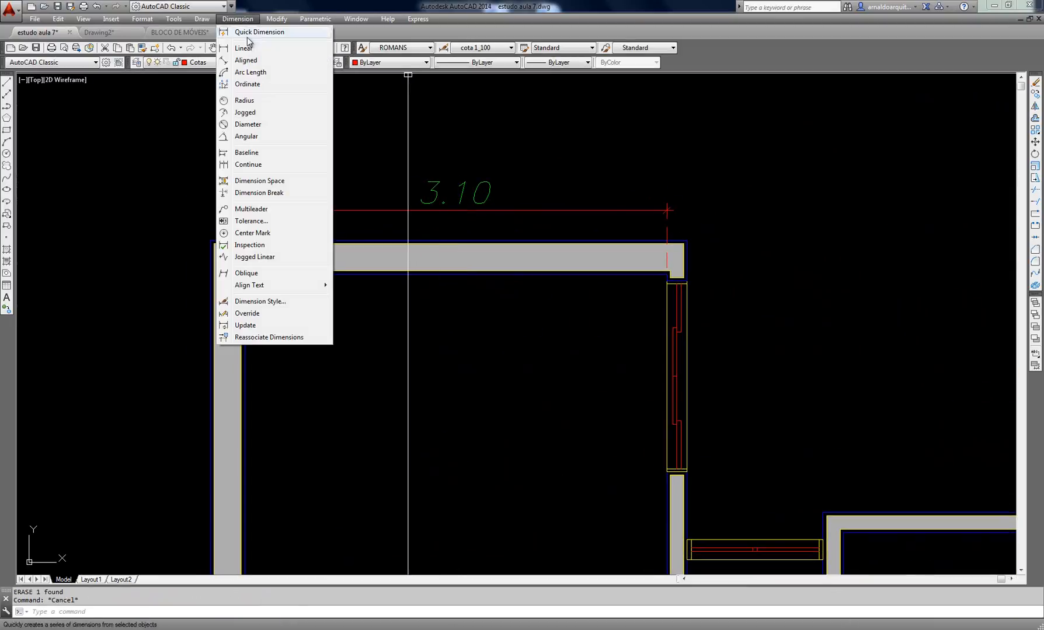
{"action": "left_click", "coordinate": [243, 49]}
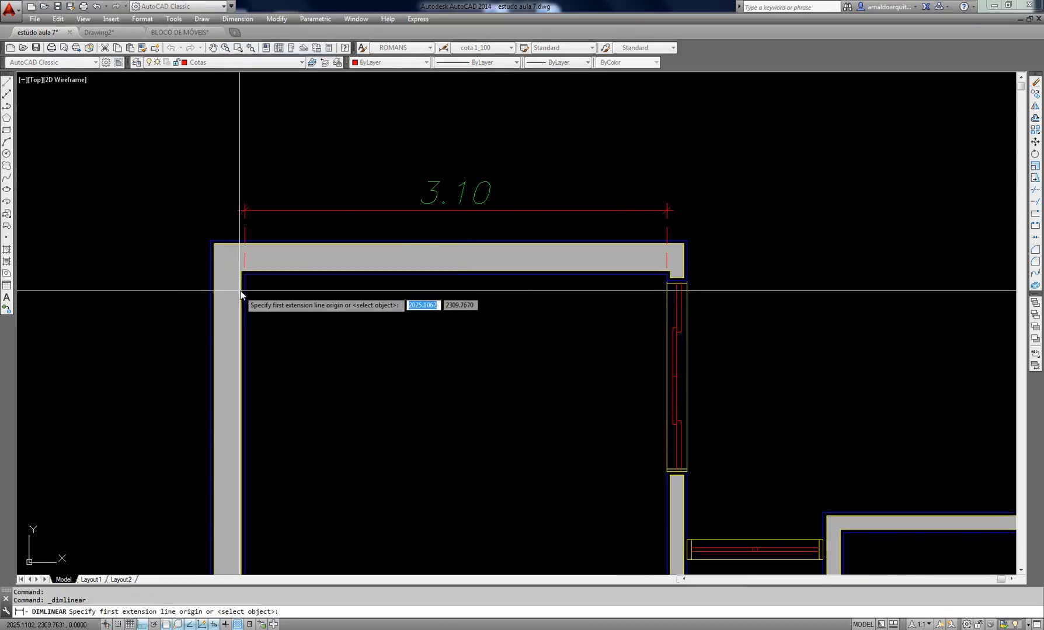
{"action": "left_click", "coordinate": [210, 275]}
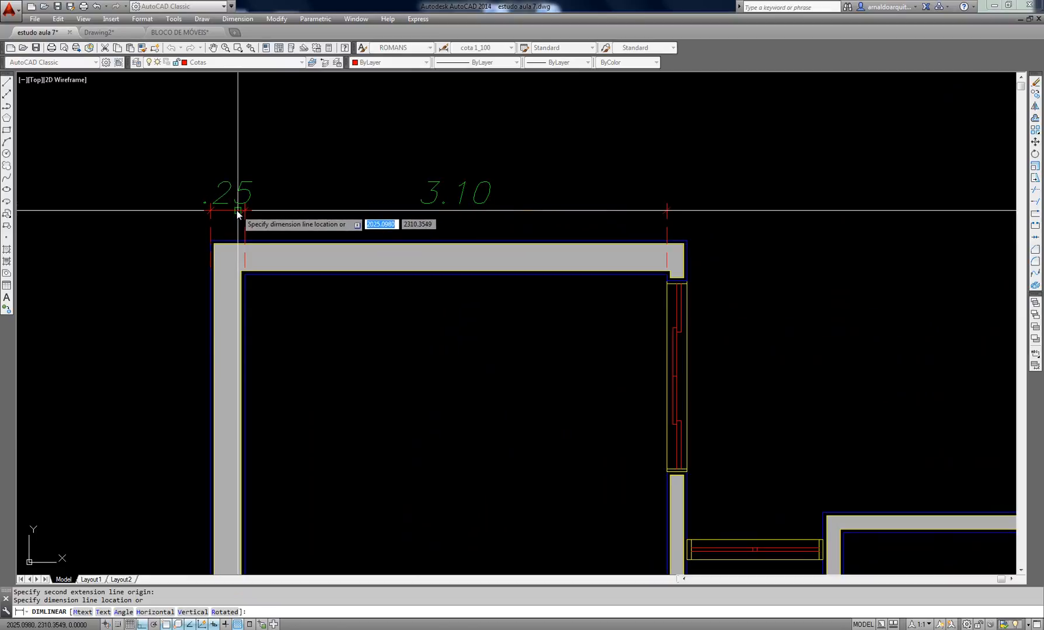
{"action": "scroll", "coordinate": [237, 214], "scroll_direction": "up", "scroll_amount": 4}
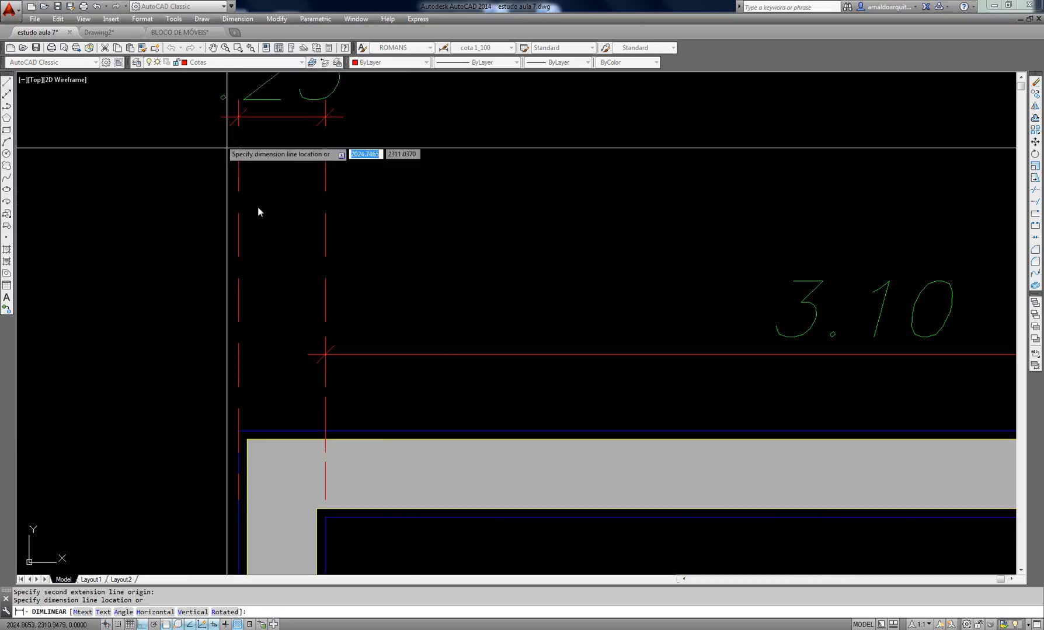
{"action": "left_click", "coordinate": [310, 354]}
Dimension the thickness of the upper-left room's right wall, in line with the dimensions above the top wall
{"action": "scroll", "coordinate": [393, 213], "scroll_direction": "down", "scroll_amount": 4}
{"action": "middle_click_drag", "start_coordinate": [546, 262], "coordinate": [363, 205]}
{"action": "scroll", "coordinate": [638, 233], "scroll_direction": "up", "scroll_amount": 4}
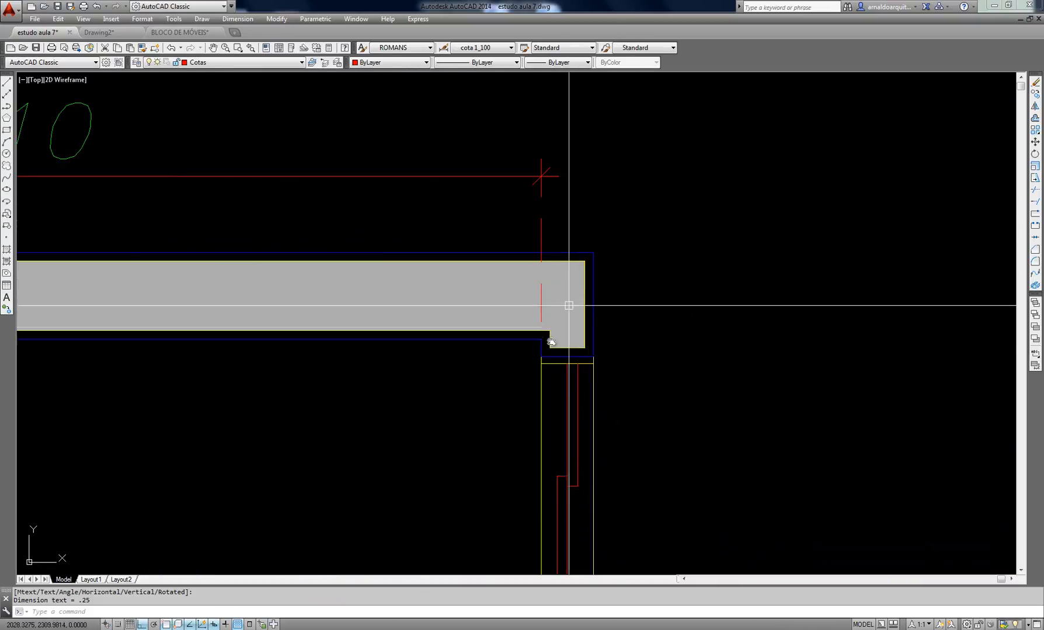
{"action": "key", "text": "space"}
{"action": "left_click", "coordinate": [540, 345]}
{"action": "left_click", "coordinate": [593, 344]}
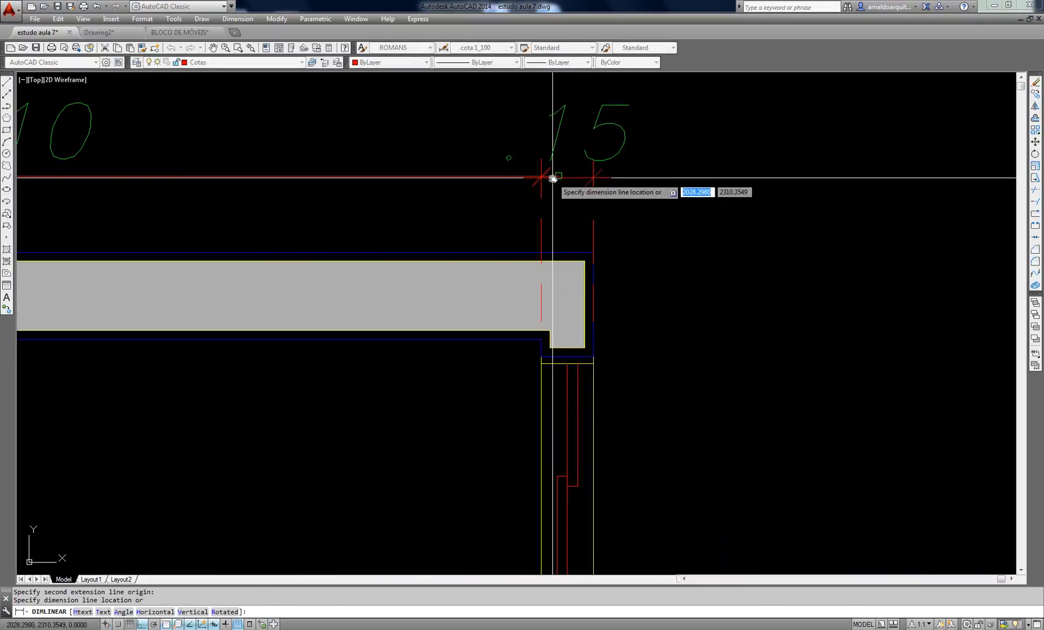
{"action": "left_click", "coordinate": [558, 176]}
Dimension the open gap between the upper-left room and the bedroom with a linear dimension in the same row
{"action": "scroll", "coordinate": [358, 249], "scroll_direction": "down", "scroll_amount": 5}
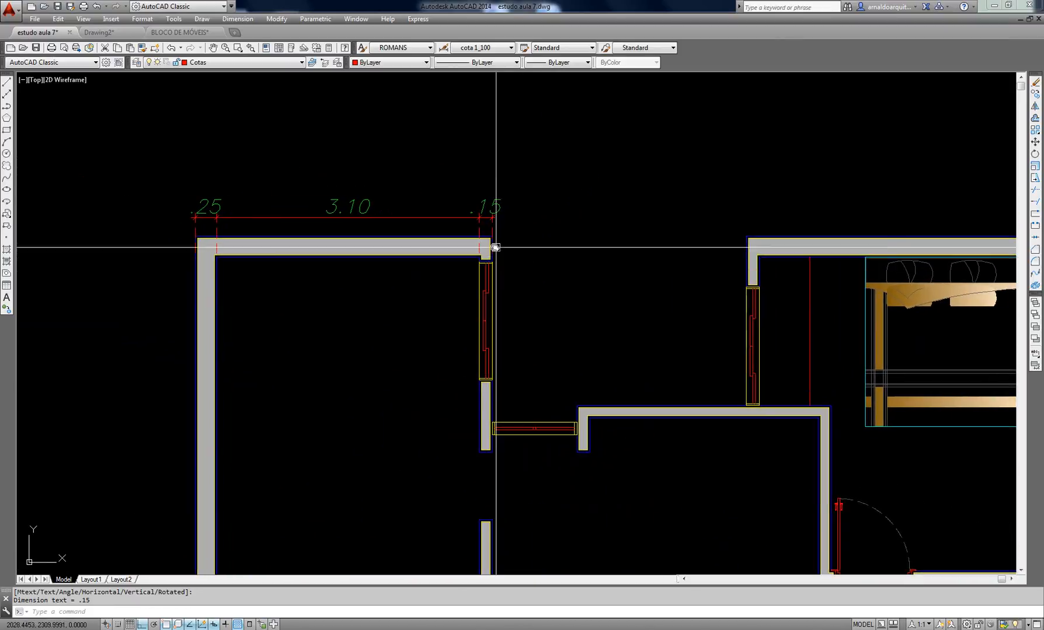
{"action": "scroll", "coordinate": [493, 234], "scroll_direction": "up", "scroll_amount": 2}
{"action": "key", "text": "space"}
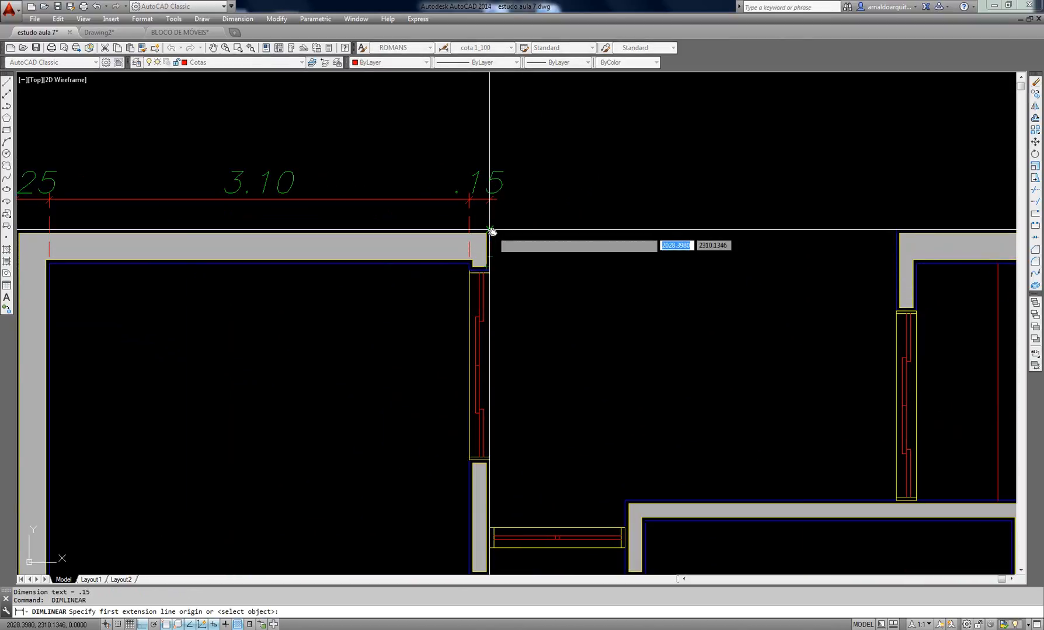
{"action": "left_click", "coordinate": [895, 232]}
{"action": "left_click", "coordinate": [496, 199]}
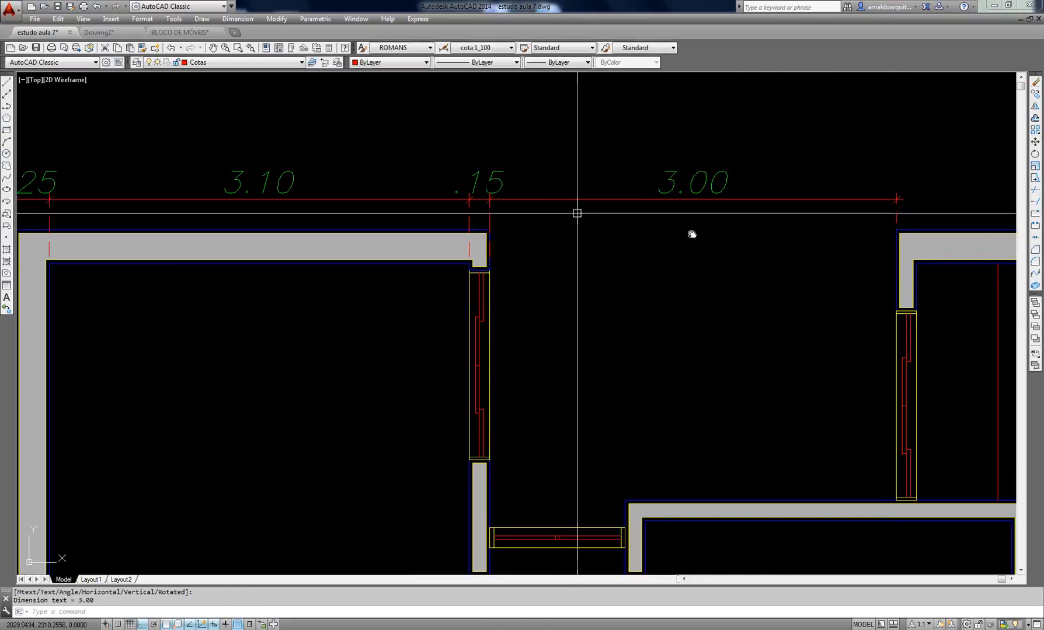
Dimension the bedroom's left wall thickness and its inner width with linear dimensions in the same row
{"action": "middle_click_drag", "start_coordinate": [690, 233], "coordinate": [396, 250]}
{"action": "key", "text": "Return"}
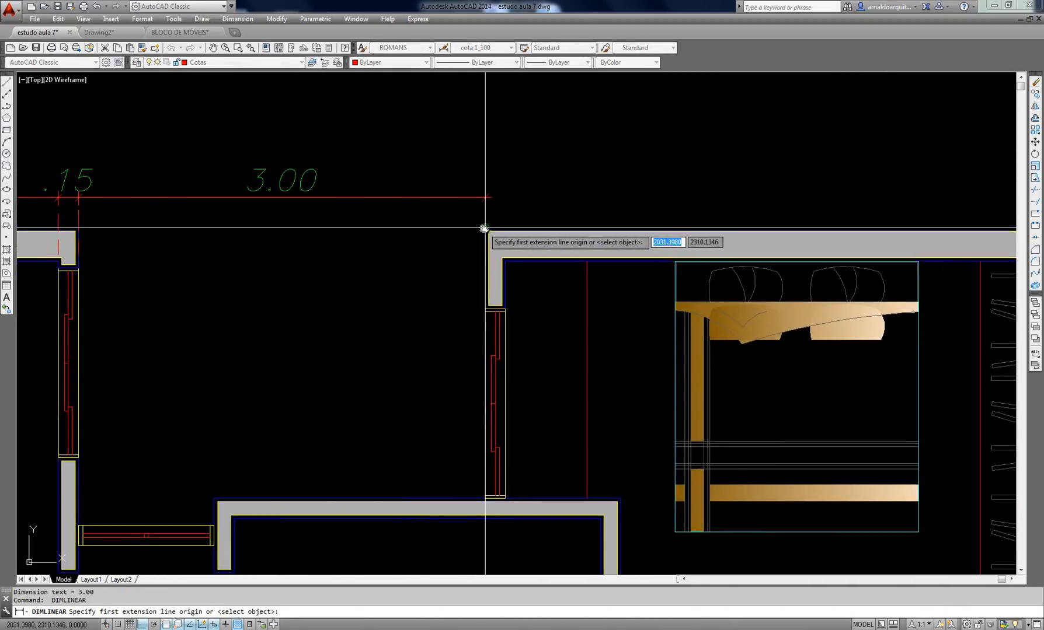
{"action": "left_click", "coordinate": [492, 198]}
{"action": "scroll", "coordinate": [409, 258], "scroll_direction": "up", "scroll_amount": 2}
{"action": "middle_click_drag", "start_coordinate": [535, 243], "coordinate": [291, 295]}
{"action": "key", "text": "Return"}
{"action": "left_click", "coordinate": [278, 209]}
{"action": "scroll", "coordinate": [335, 241], "scroll_direction": "down", "scroll_amount": 4}
{"action": "left_click", "coordinate": [777, 290]}
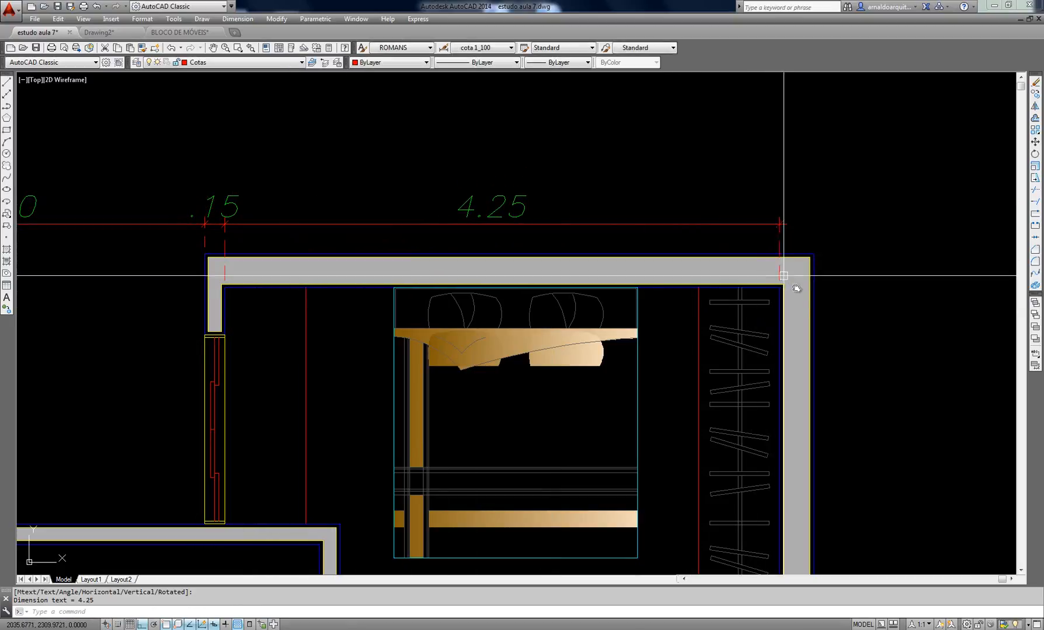
Dimension the bedroom's right outer wall thickness with a linear dimension in the same row
{"action": "key", "text": "Return"}
{"action": "left_click", "coordinate": [780, 286]}
{"action": "left_click", "coordinate": [811, 257]}
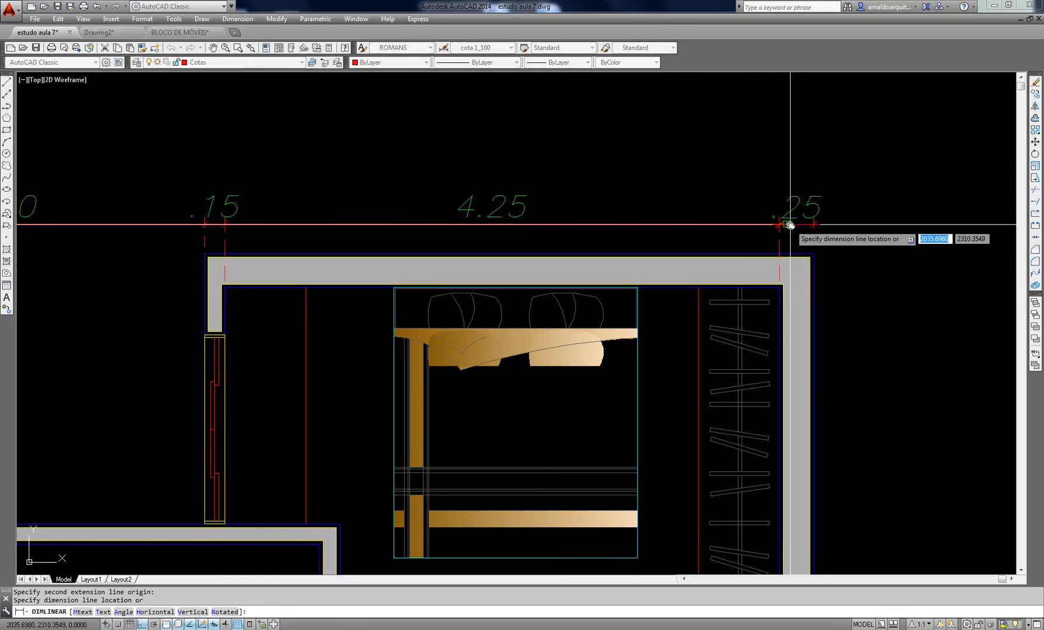
{"action": "left_click", "coordinate": [789, 225]}
Erase the entire row of seven linear dimensions above the floor plan's top walls
{"action": "scroll", "coordinate": [668, 231], "scroll_direction": "down", "scroll_amount": 8}
{"action": "scroll", "coordinate": [465, 221], "scroll_direction": "up", "scroll_amount": 6}
{"action": "middle_click_drag", "start_coordinate": [599, 251], "coordinate": [580, 285]}
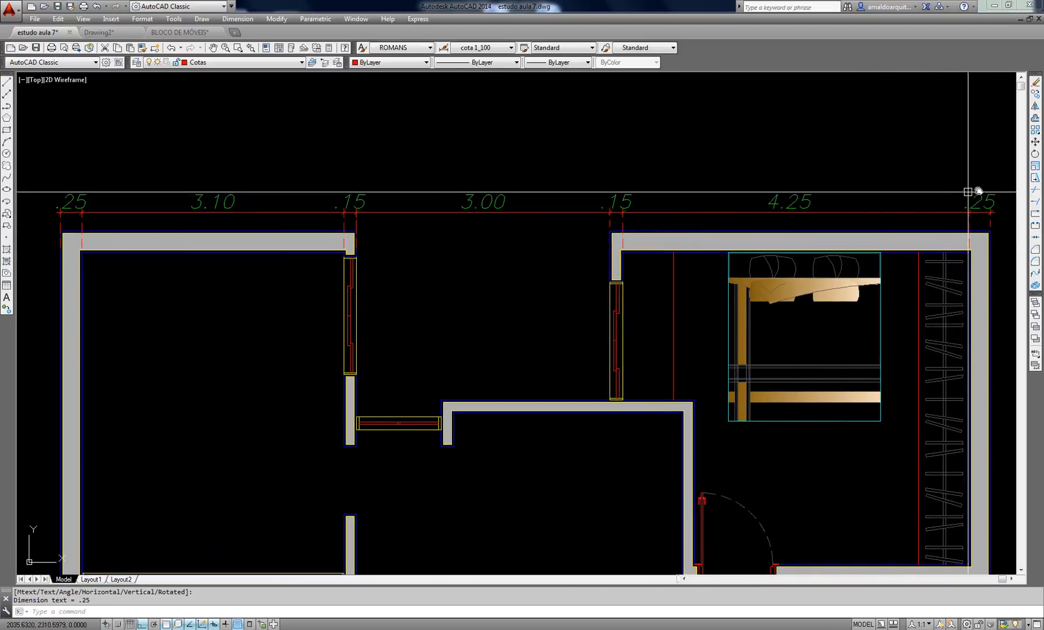
{"action": "left_click", "coordinate": [967, 191]}
{"action": "left_click", "coordinate": [62, 208]}
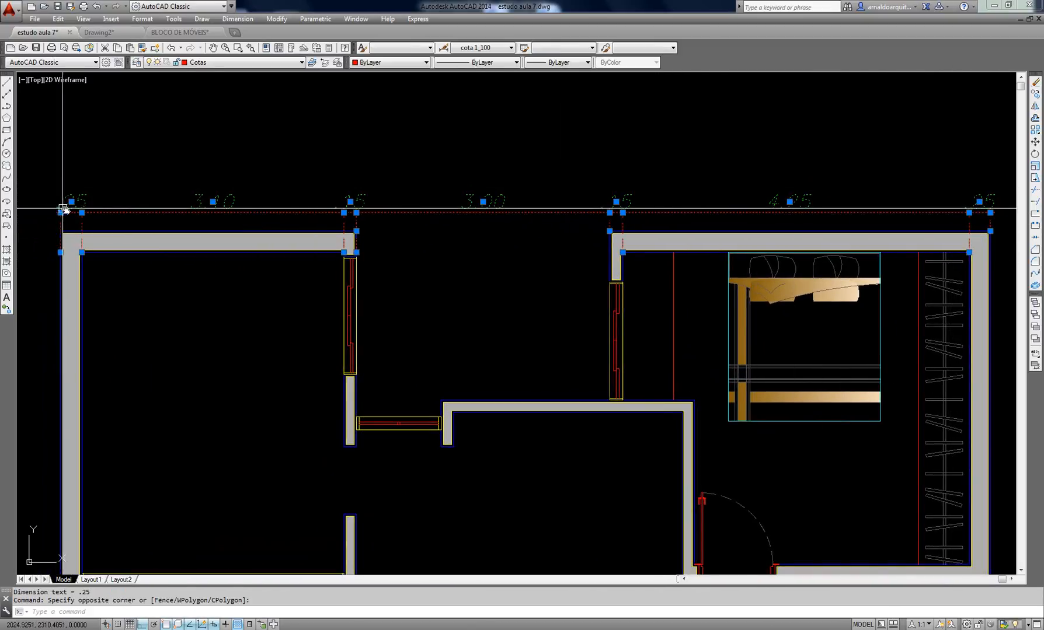
{"action": "key", "text": "Delete"}
{"action": "key", "text": "Escape"}
Dimension the left outer wall's thickness at the plan's upper-left corner with a linear dimension above the top wall
{"action": "middle_click_drag", "start_coordinate": [102, 167], "coordinate": [257, 153]}
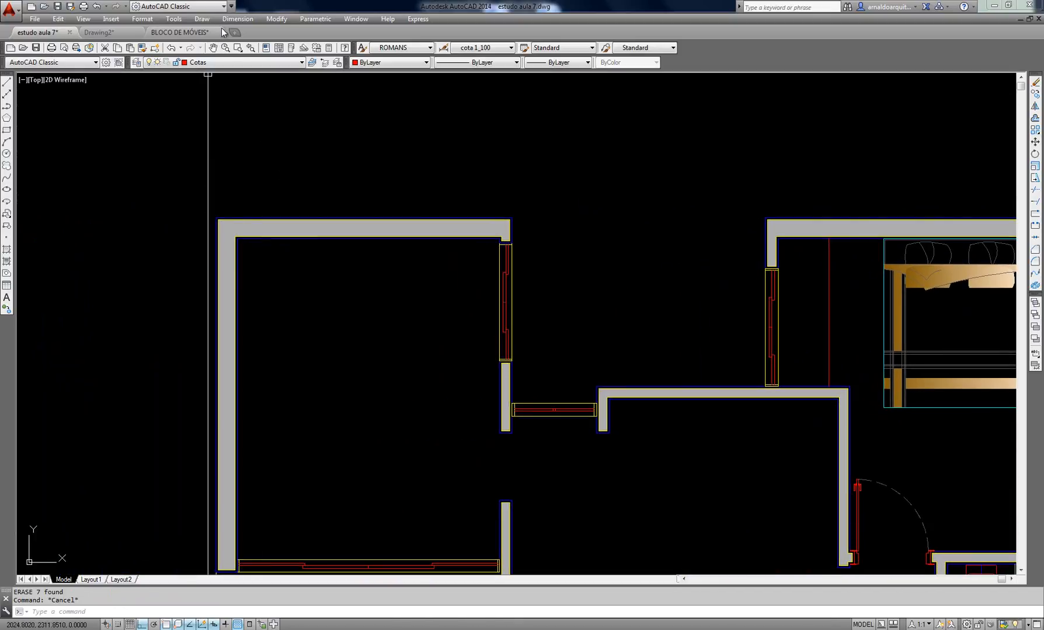
{"action": "left_click", "coordinate": [237, 18]}
{"action": "left_click", "coordinate": [251, 44]}
{"action": "scroll", "coordinate": [215, 216], "scroll_direction": "up", "scroll_amount": 4}
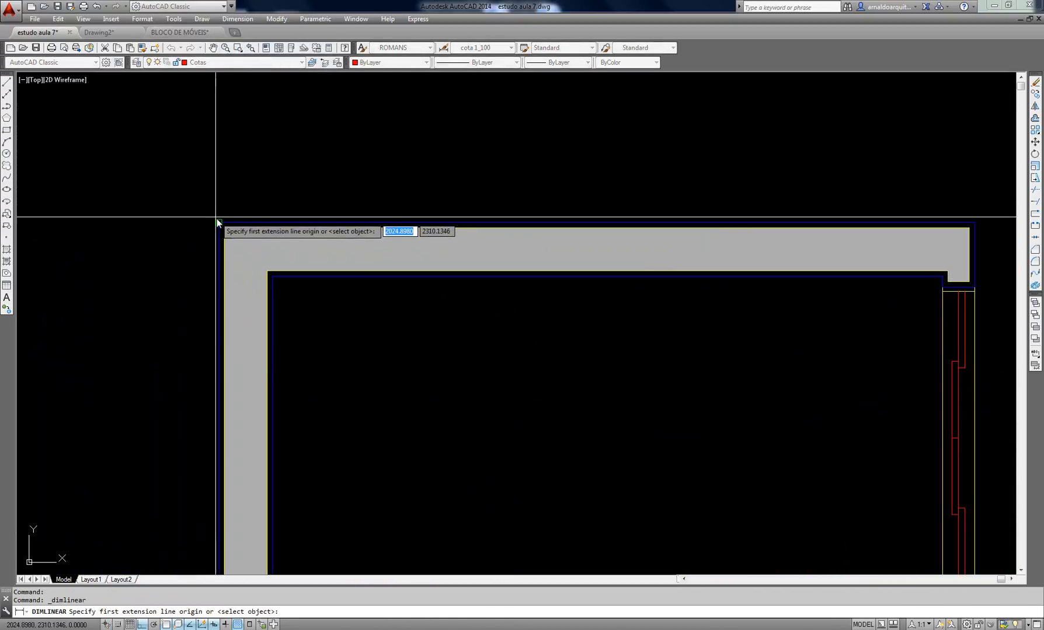
{"action": "left_click", "coordinate": [218, 224]}
{"action": "left_click", "coordinate": [272, 276]}
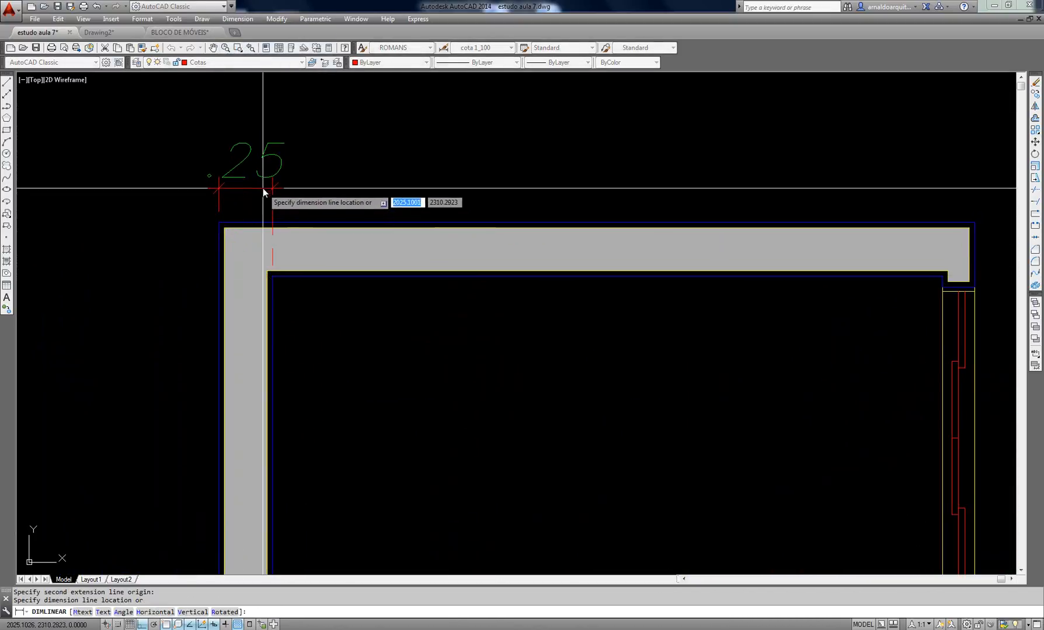
{"action": "left_click", "coordinate": [270, 156]}
Examine the grip options offered at the inner end of the left outer wall's thickness dimension
{"action": "scroll", "coordinate": [323, 172], "scroll_direction": "down", "scroll_amount": 2}
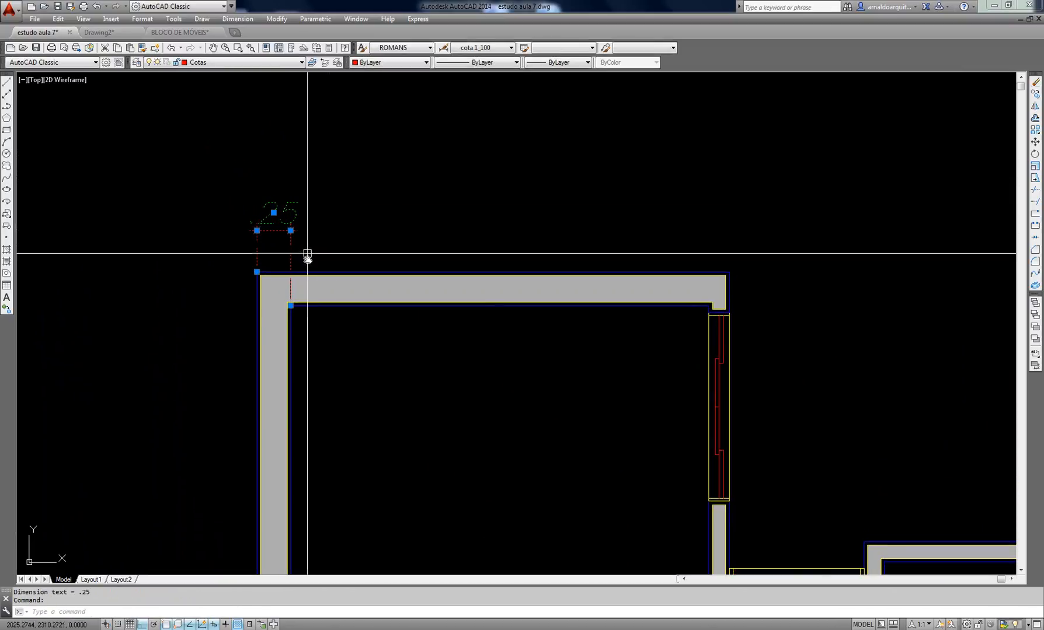
{"action": "middle_click_drag", "start_coordinate": [312, 268], "coordinate": [288, 270]}
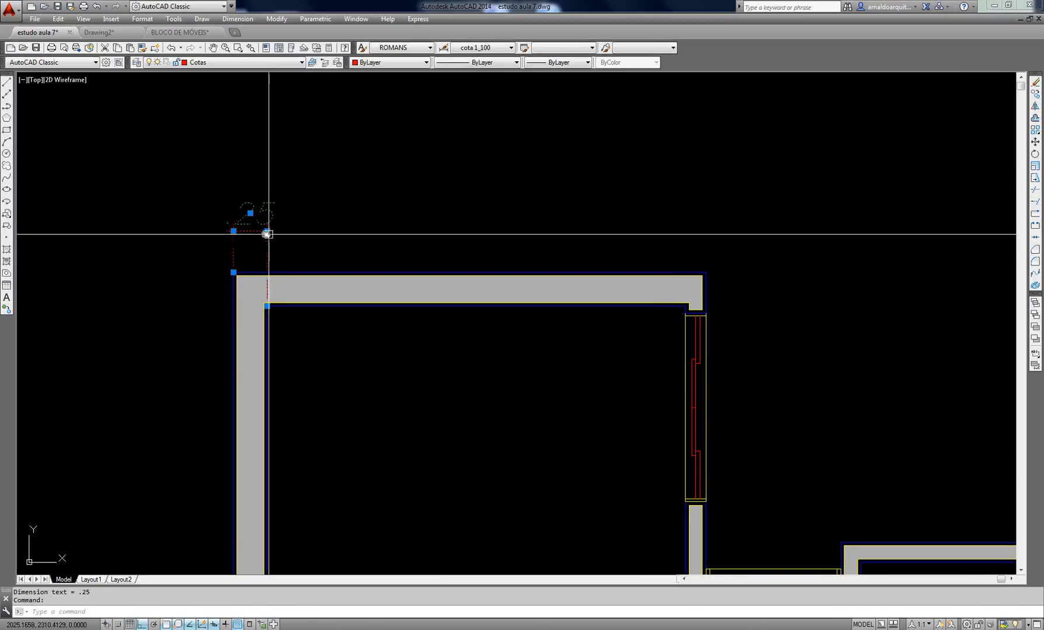
{"action": "mouse_move", "coordinate": [267, 231]}
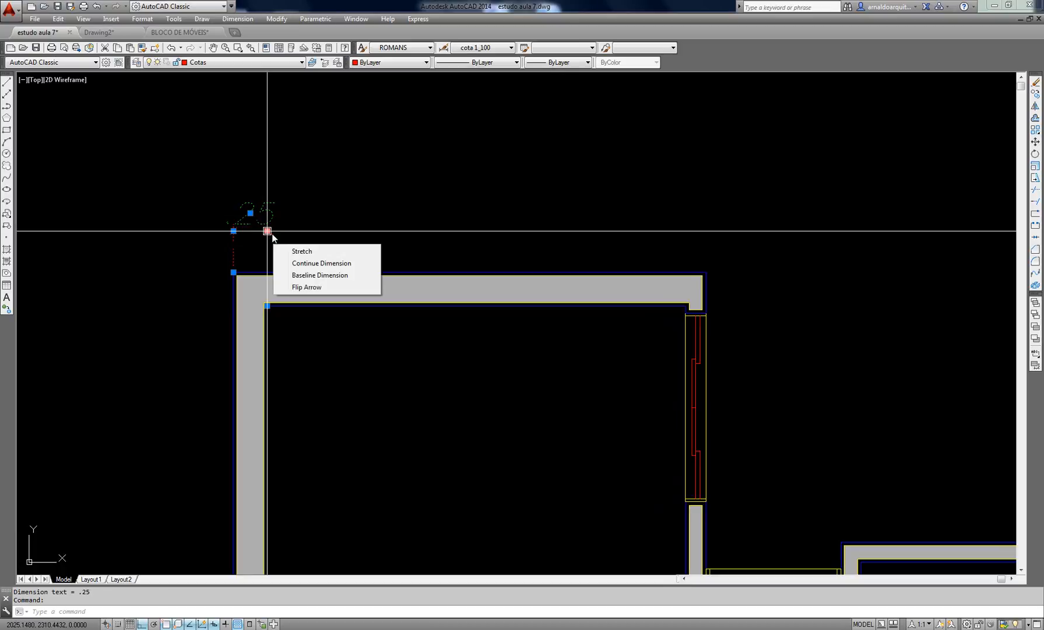
{"action": "left_click", "coordinate": [267, 231]}
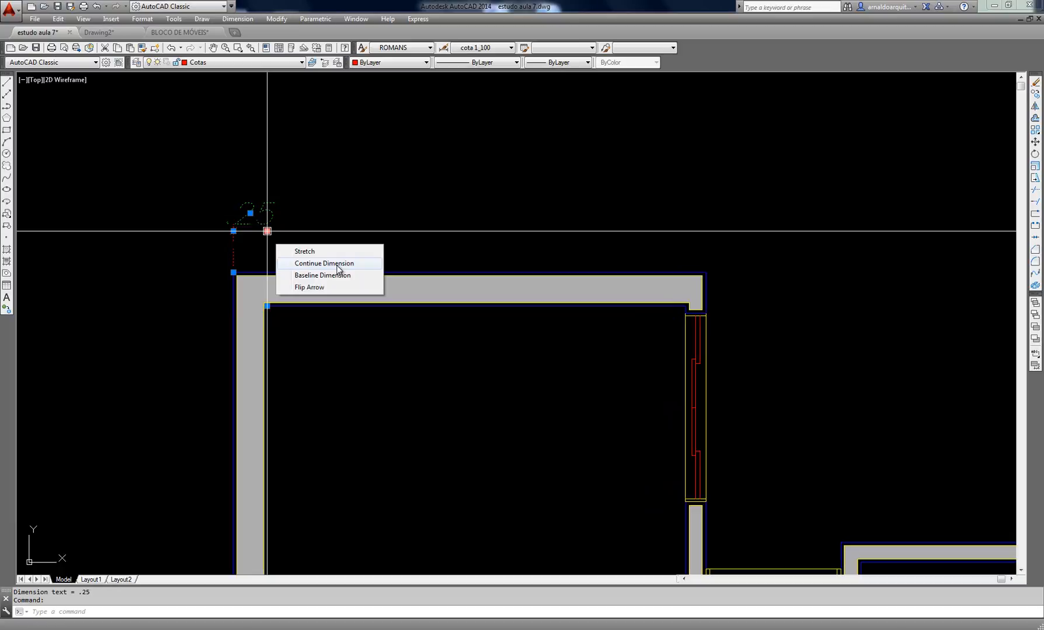
{"action": "key", "text": "Escape"}
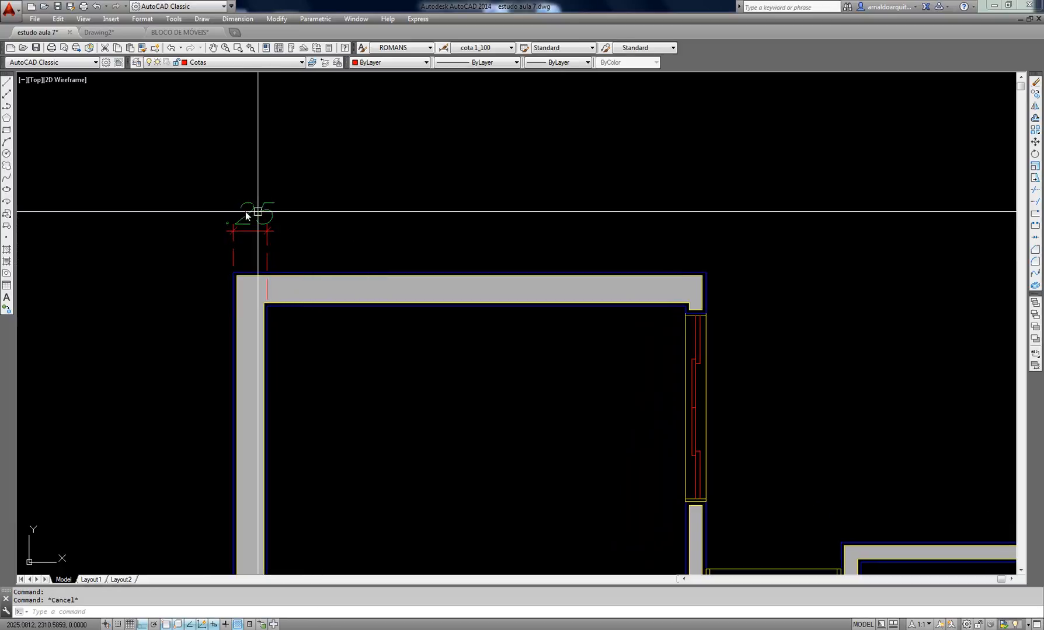
Replace the left outer wall's thickness dimension with a new linear dimension placed closer to the top wall
{"action": "left_click", "coordinate": [265, 233]}
{"action": "key", "text": "Delete"}
{"action": "left_click", "coordinate": [238, 19]}
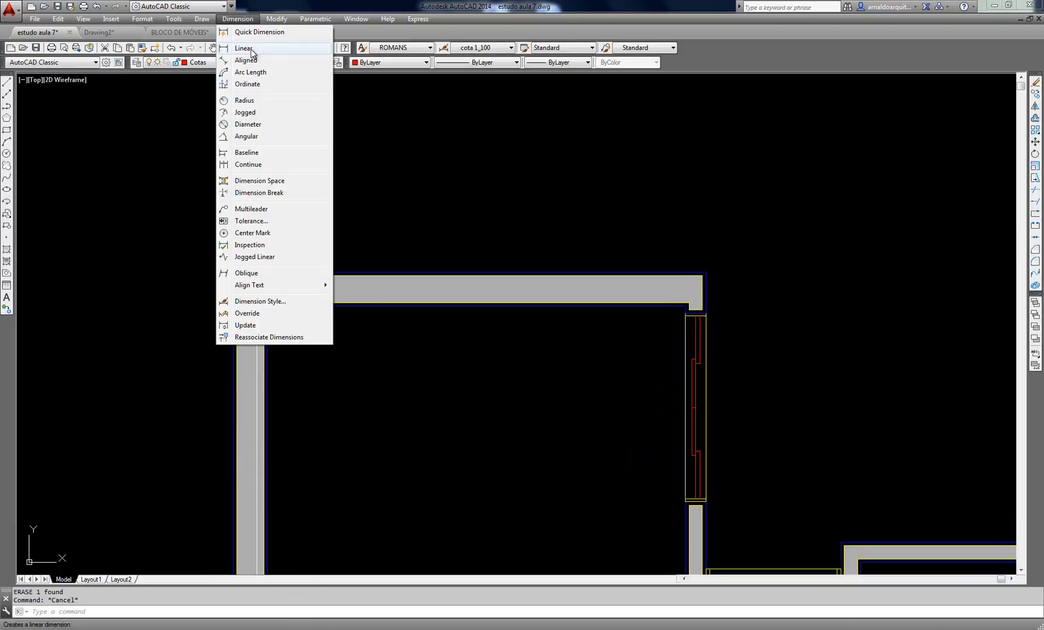
{"action": "left_click", "coordinate": [240, 47]}
{"action": "left_click", "coordinate": [265, 305]}
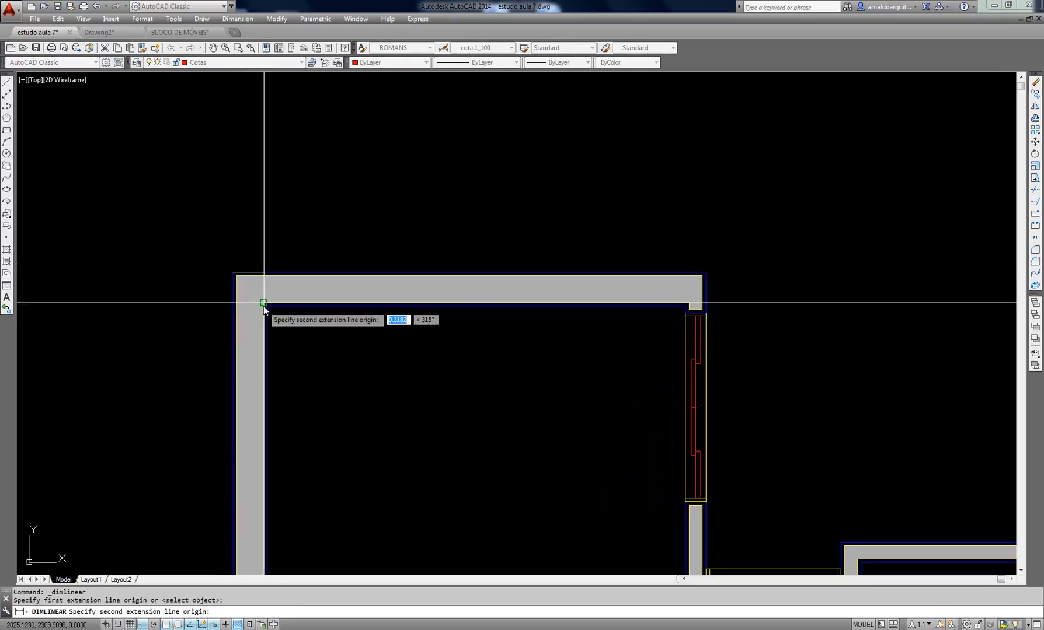
{"action": "left_click", "coordinate": [235, 273]}
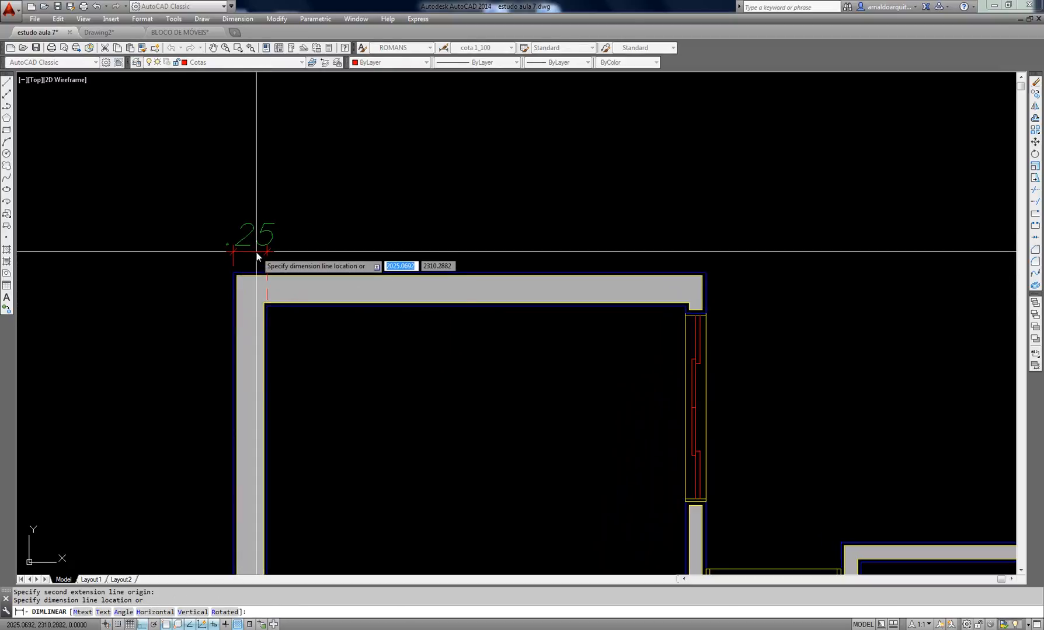
{"action": "left_click", "coordinate": [256, 253]}
Continue the top dimension chain from the left outer wall across the left room, its right wall and the open gap
{"action": "left_click", "coordinate": [264, 251]}
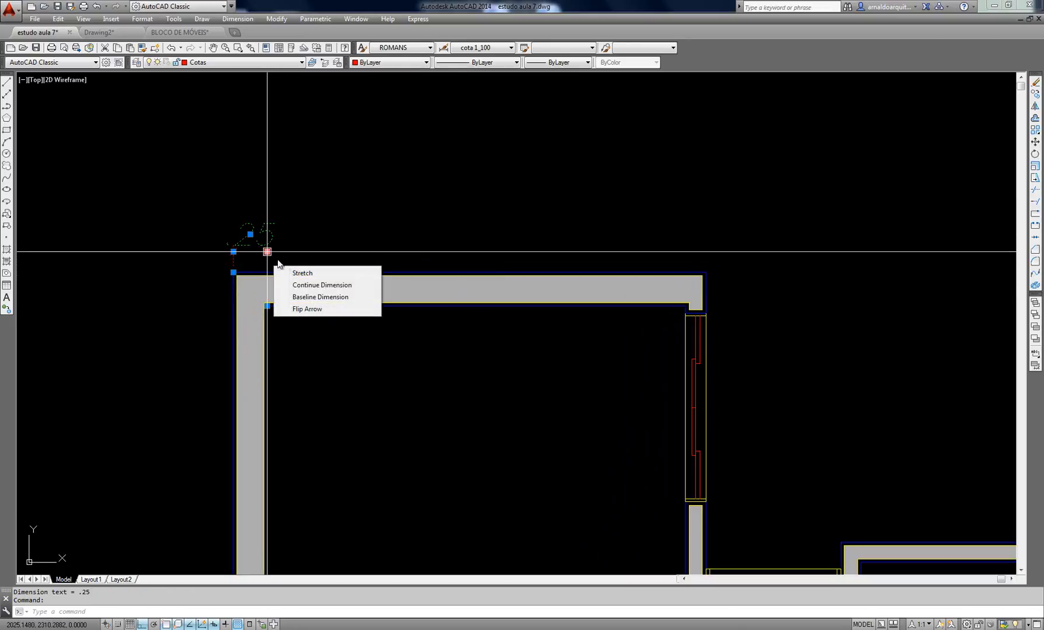
{"action": "left_click", "coordinate": [319, 285]}
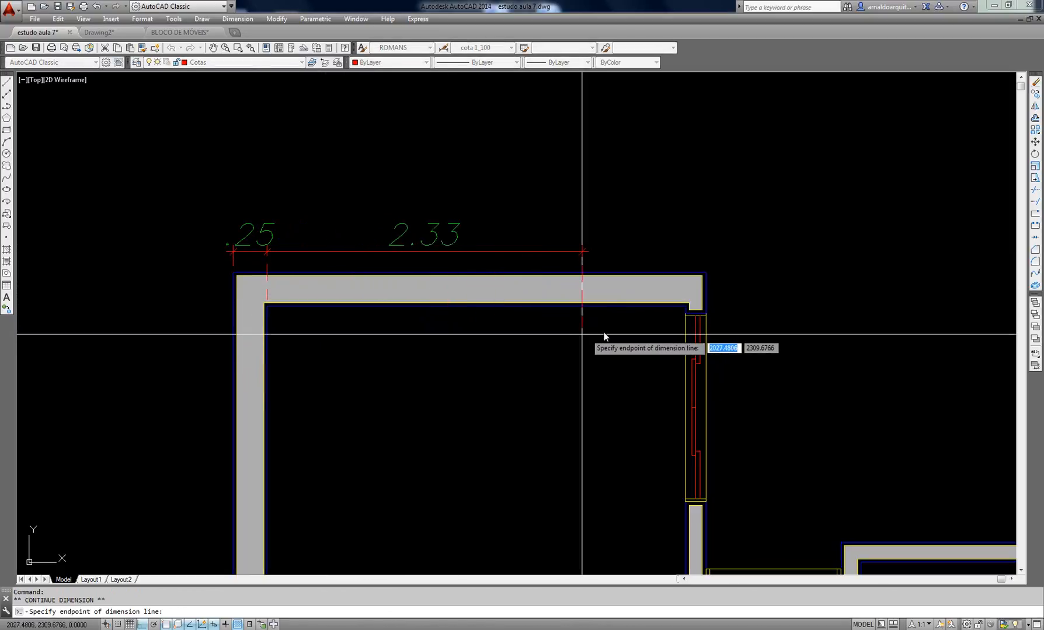
{"action": "left_click", "coordinate": [685, 305]}
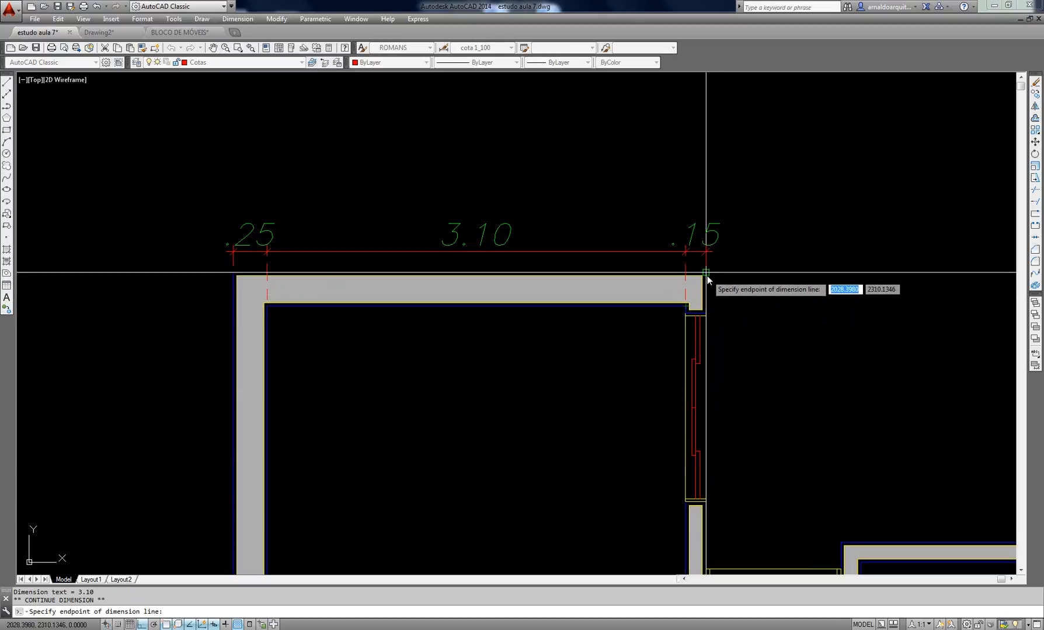
{"action": "middle_click_drag", "start_coordinate": [826, 282], "coordinate": [345, 268]}
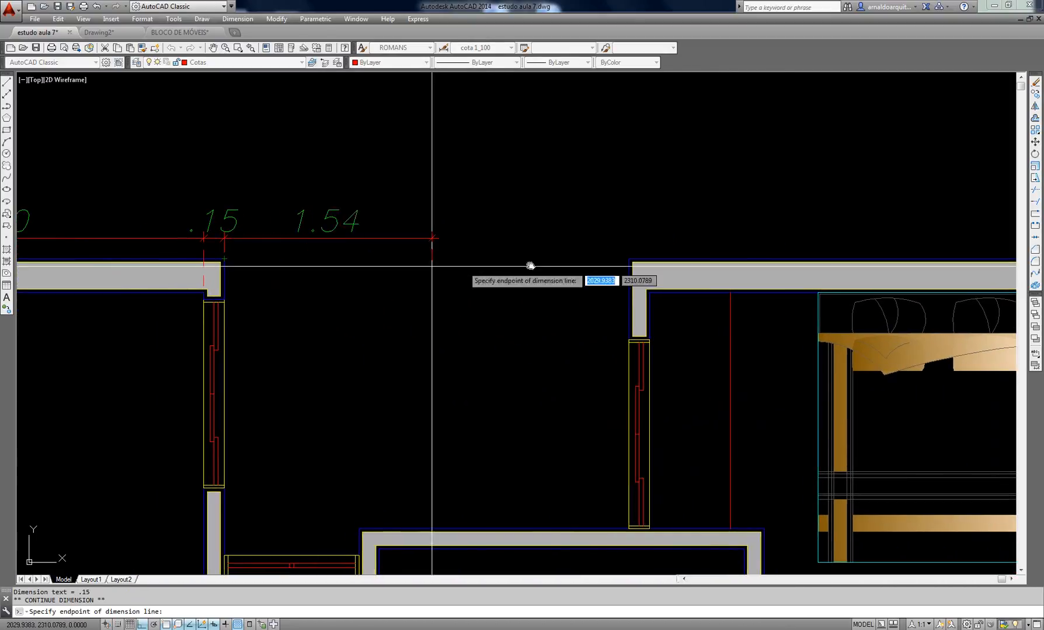
{"action": "left_click", "coordinate": [630, 258]}
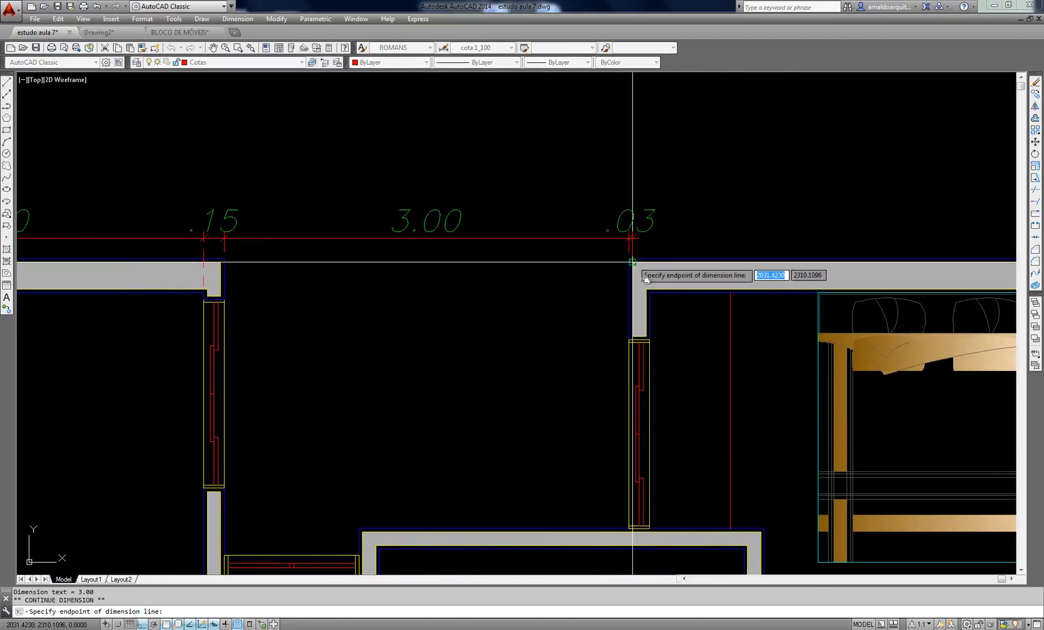
Extend the top dimension chain over the bedroom's left wall, its interior width and the right outer wall, finishing the chain
{"action": "left_click", "coordinate": [649, 292]}
{"action": "middle_click_drag", "start_coordinate": [429, 298], "coordinate": [313, 298]}
{"action": "middle_click_drag", "start_coordinate": [899, 298], "coordinate": [508, 299]}
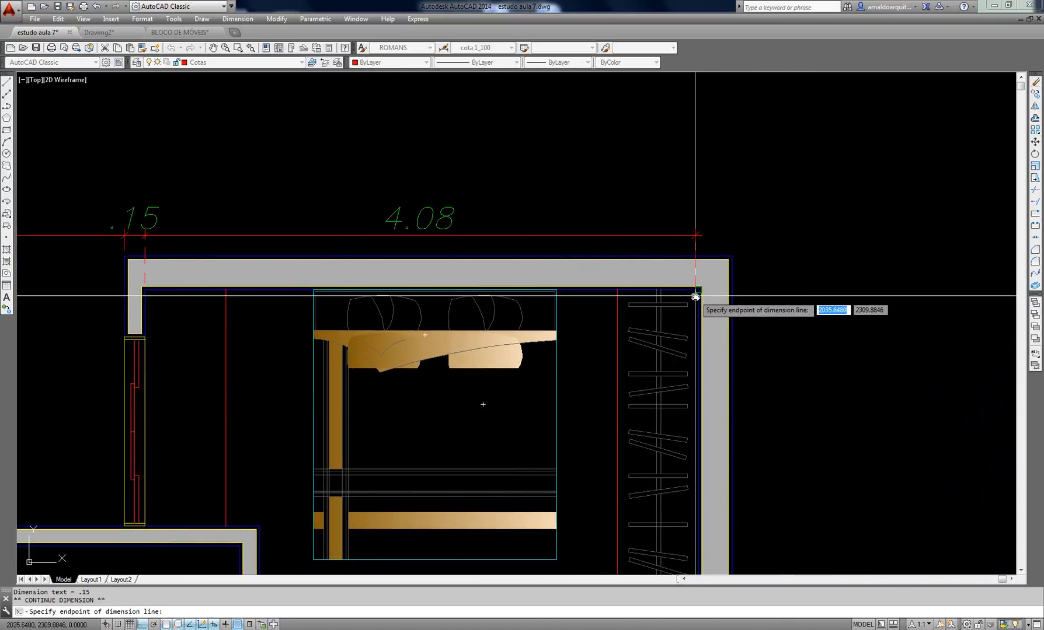
{"action": "left_click", "coordinate": [699, 287]}
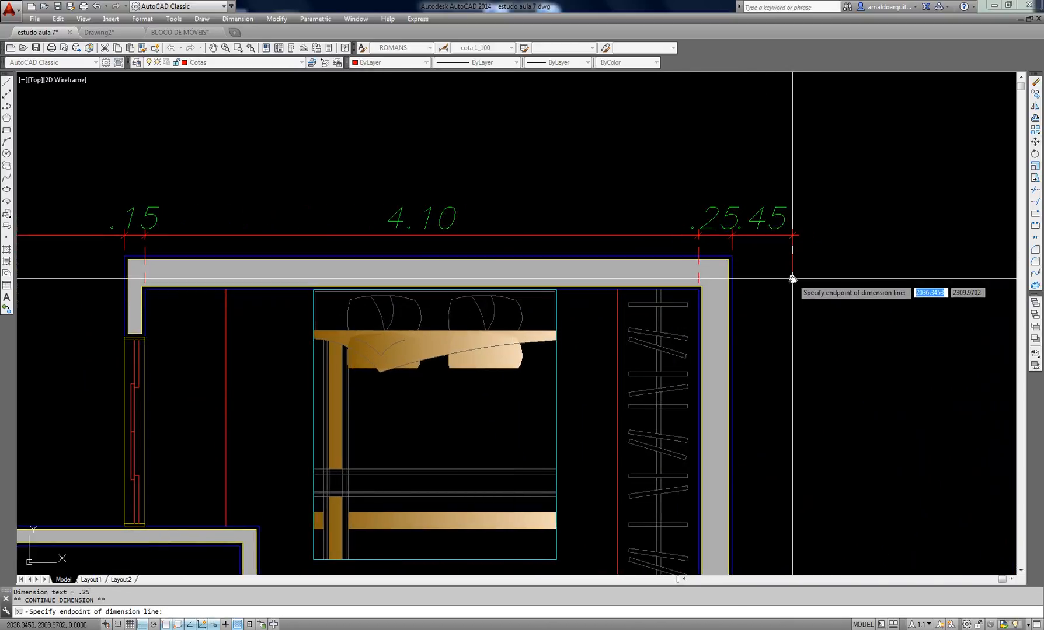
{"action": "left_click", "coordinate": [730, 315]}
{"action": "key", "text": "Escape"}
Examine the continued dimension chain above the top walls, including the bedroom wall and width dimensions
{"action": "middle_click_drag", "start_coordinate": [375, 317], "coordinate": [431, 345]}
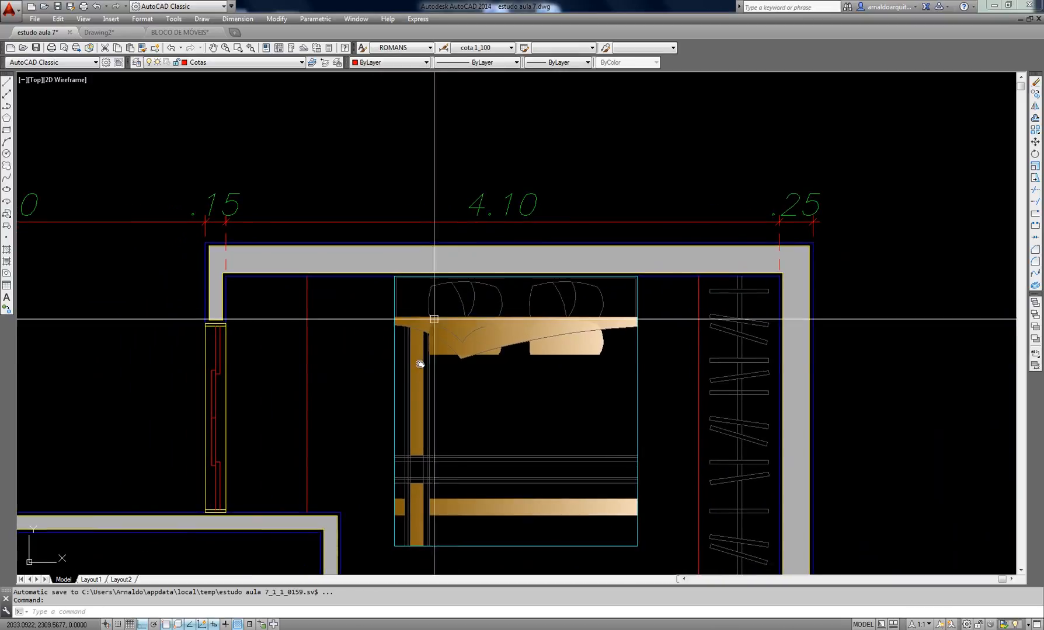
{"action": "scroll", "coordinate": [325, 298], "scroll_direction": "up", "scroll_amount": 2}
{"action": "scroll", "coordinate": [155, 272], "scroll_direction": "up", "scroll_amount": 2}
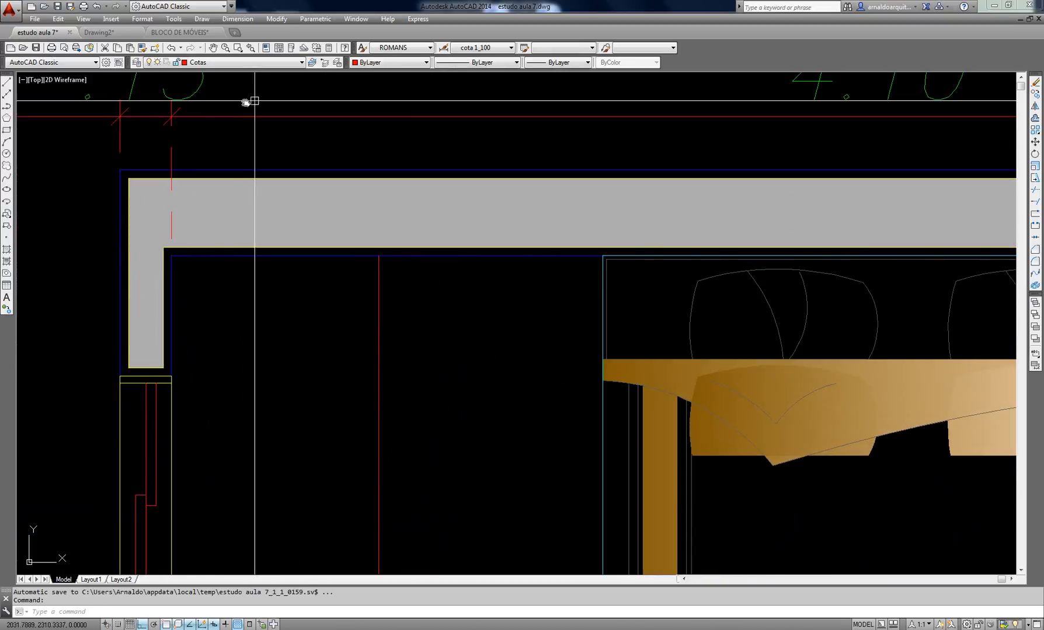
{"action": "left_click", "coordinate": [250, 101]}
{"action": "left_click", "coordinate": [210, 174]}
{"action": "middle_click_drag", "start_coordinate": [257, 241], "coordinate": [243, 265]}
{"action": "key", "text": "Escape"}
{"action": "scroll", "coordinate": [242, 266], "scroll_direction": "down", "scroll_amount": 2}
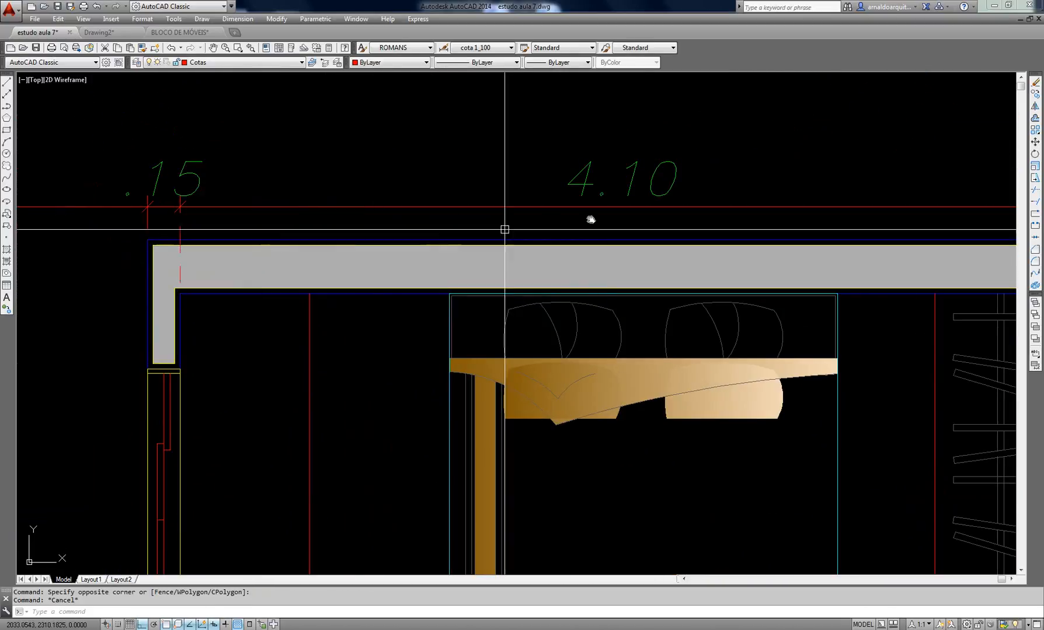
{"action": "left_click", "coordinate": [625, 175]}
{"action": "left_click", "coordinate": [618, 179]}
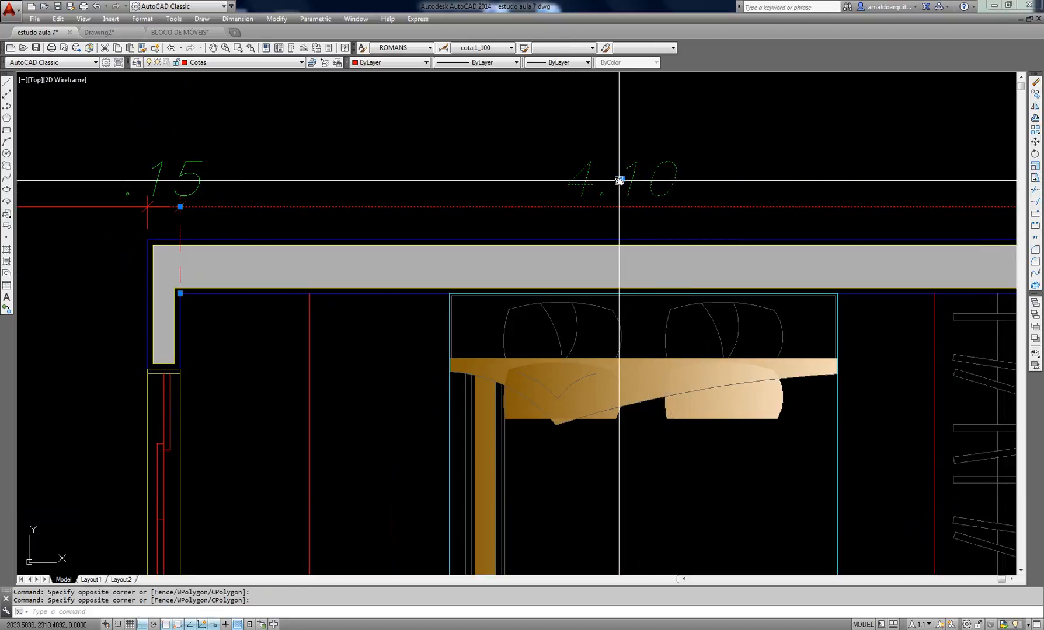
{"action": "scroll", "coordinate": [429, 298], "scroll_direction": "down", "scroll_amount": 3}
{"action": "middle_click_drag", "start_coordinate": [545, 257], "coordinate": [538, 256]}
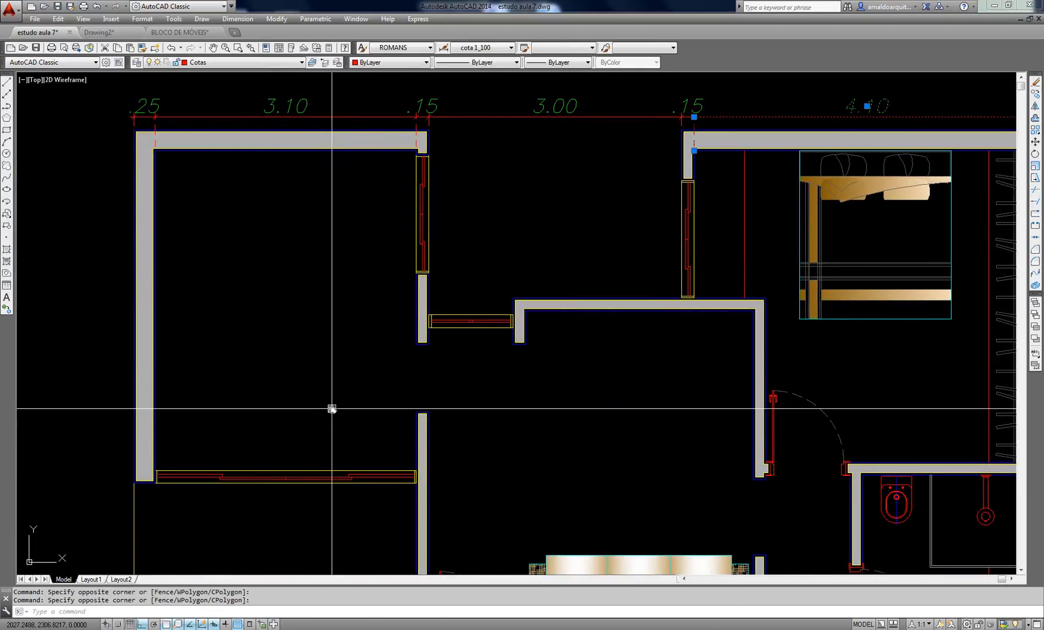
{"action": "key", "text": "Escape"}
{"action": "mouse_move", "coordinate": [489, 338]}
{"action": "middle_mouse_down"}
{"action": "mouse_move", "coordinate": [549, 325]}
{"action": "mouse_move", "coordinate": [560, 305]}
{"action": "middle_mouse_up"}
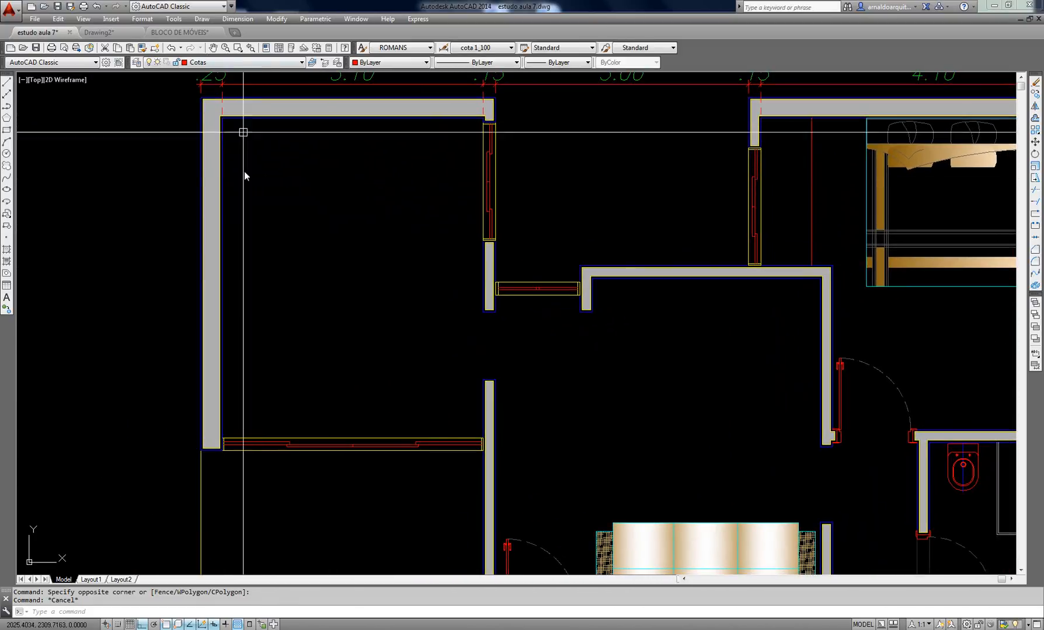
{"action": "middle_click_drag", "start_coordinate": [244, 191], "coordinate": [248, 254]}
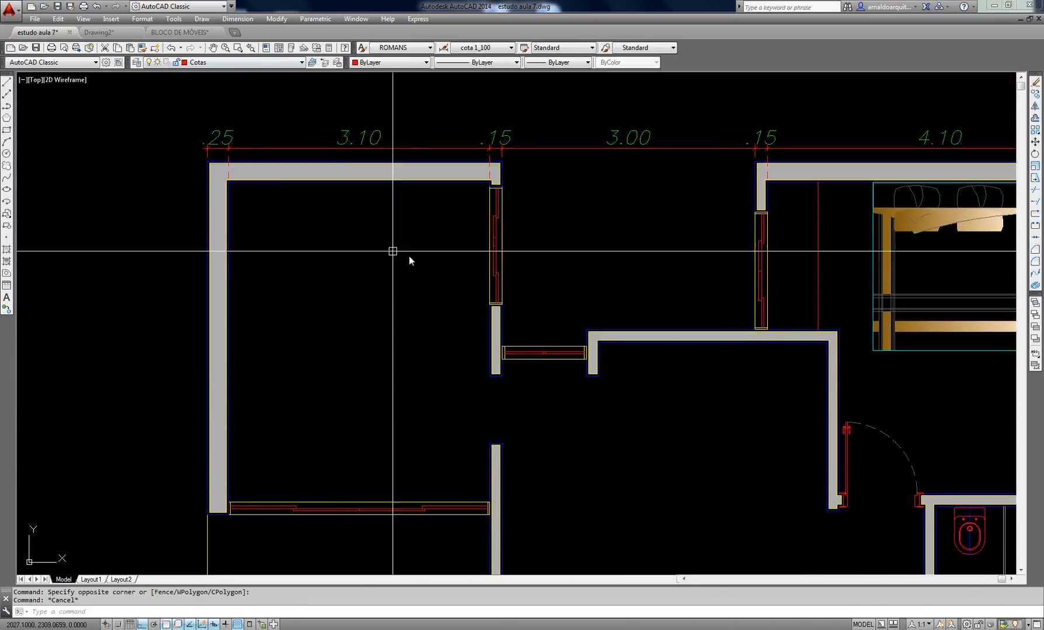
{"action": "scroll", "coordinate": [409, 256], "scroll_direction": "down", "scroll_amount": 2}
{"action": "middle_click_drag", "start_coordinate": [360, 305], "coordinate": [344, 264]}
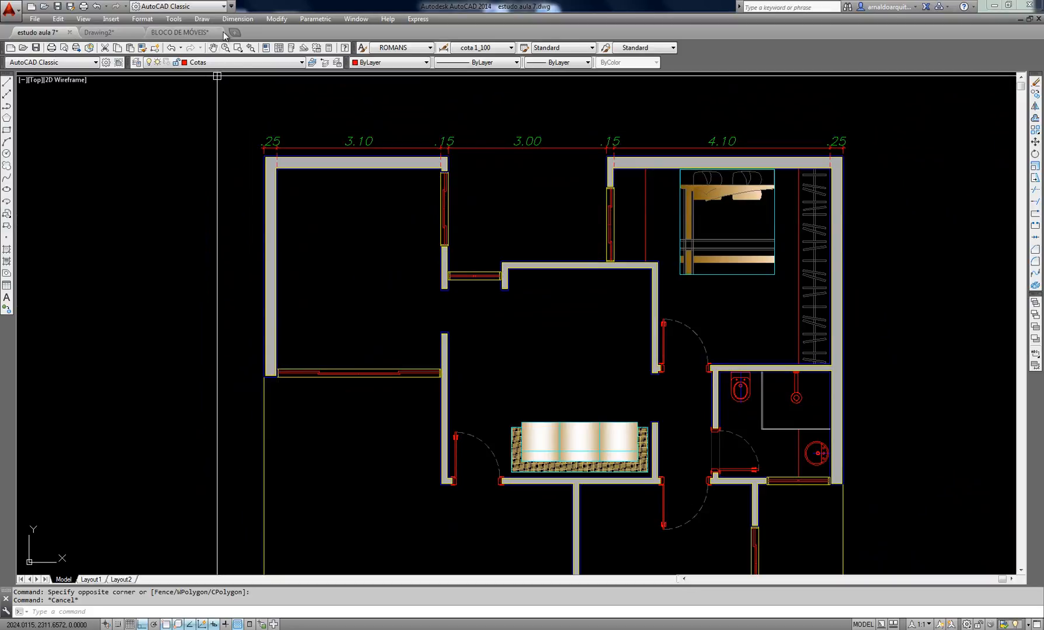
Add a vertical linear dimension for the top wall's thickness outside the plan's upper-left corner
{"action": "left_click", "coordinate": [238, 19]}
{"action": "left_click", "coordinate": [245, 44]}
{"action": "scroll", "coordinate": [268, 158], "scroll_direction": "up", "scroll_amount": 6}
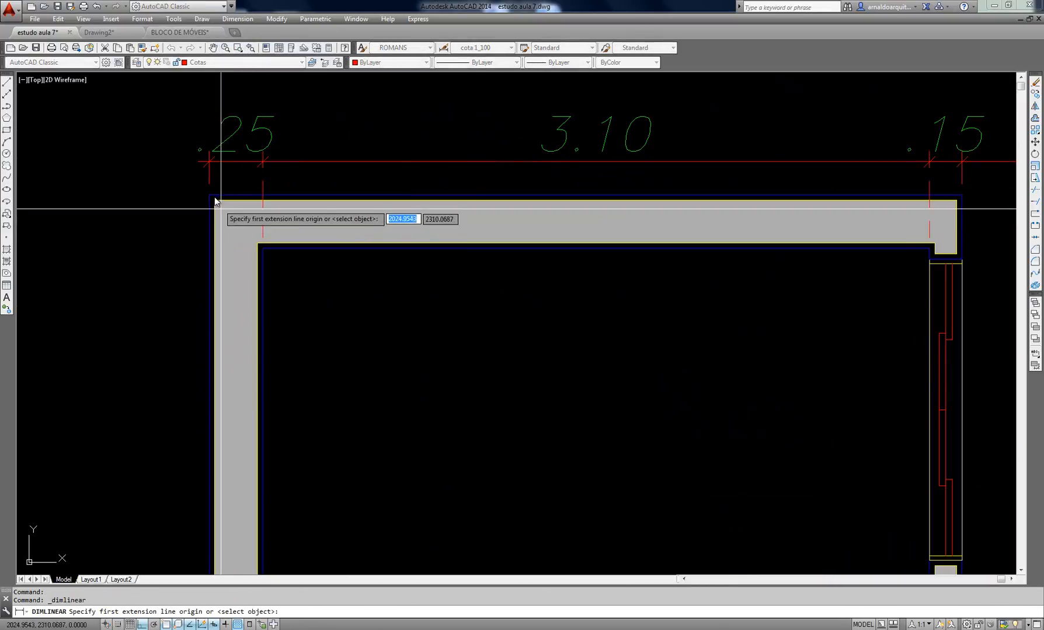
{"action": "left_click", "coordinate": [209, 194]}
{"action": "left_click", "coordinate": [263, 248]}
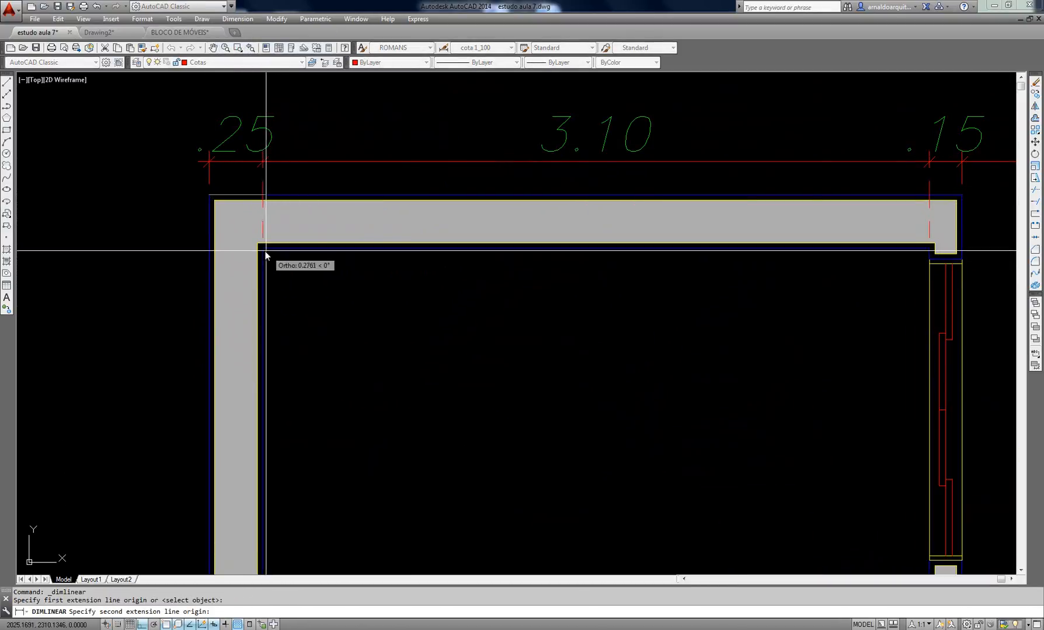
{"action": "left_click", "coordinate": [144, 266]}
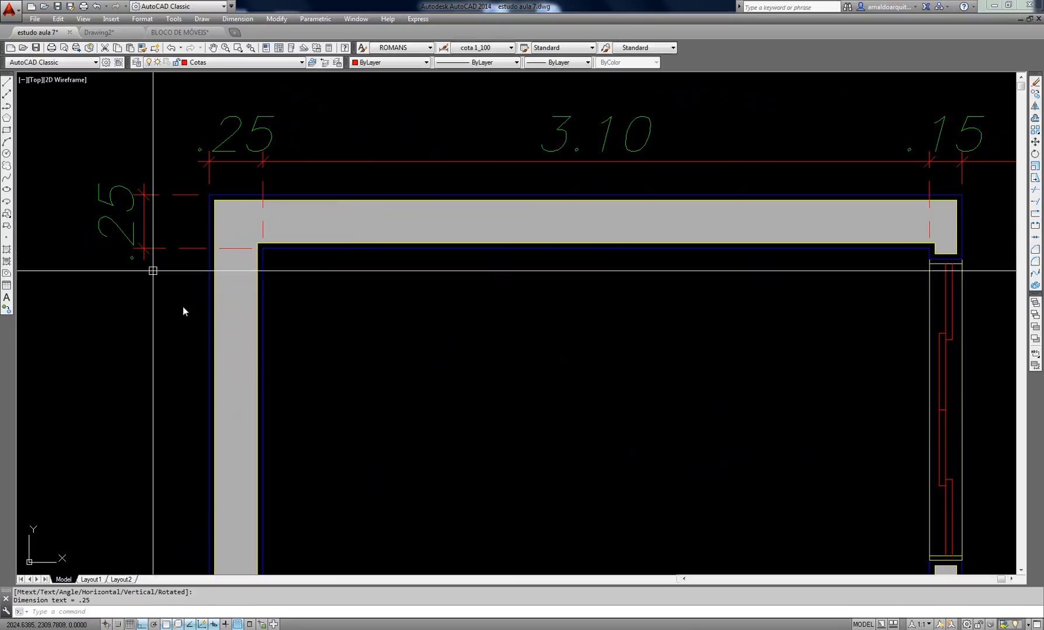
Try baseline dimensions from the top wall's thickness dimension down to the inner and outer edges of the left room's lower window
{"action": "middle_click_drag", "start_coordinate": [204, 287], "coordinate": [294, 197]}
{"action": "left_click", "coordinate": [233, 167]}
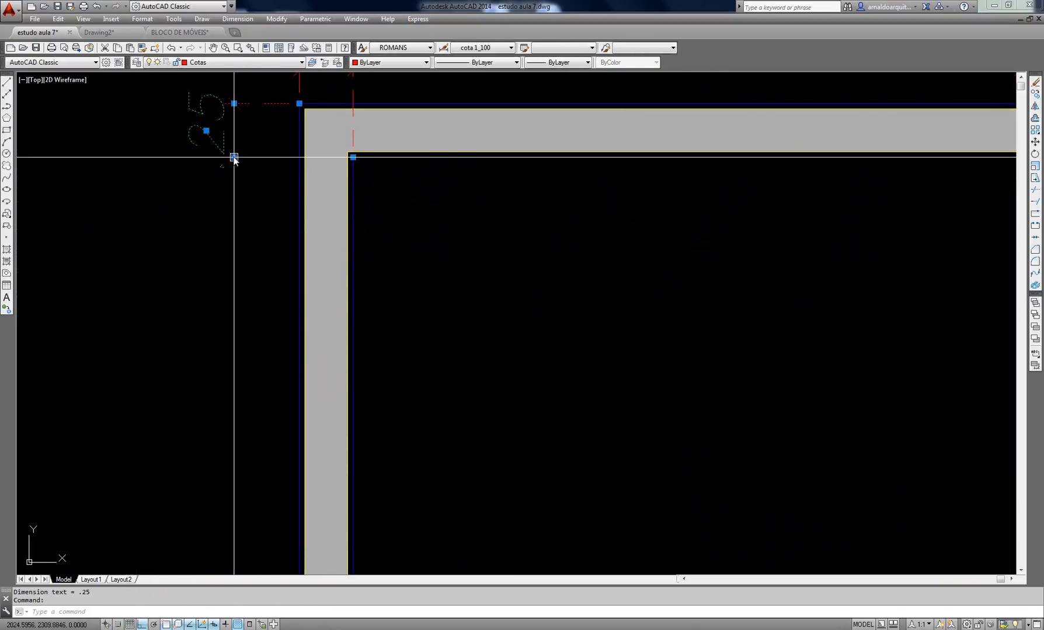
{"action": "left_click", "coordinate": [269, 199]}
{"action": "scroll", "coordinate": [292, 328], "scroll_direction": "down", "scroll_amount": 2}
{"action": "middle_click_drag", "start_coordinate": [296, 293], "coordinate": [289, 79]}
{"action": "scroll", "coordinate": [326, 517], "scroll_direction": "up", "scroll_amount": 5}
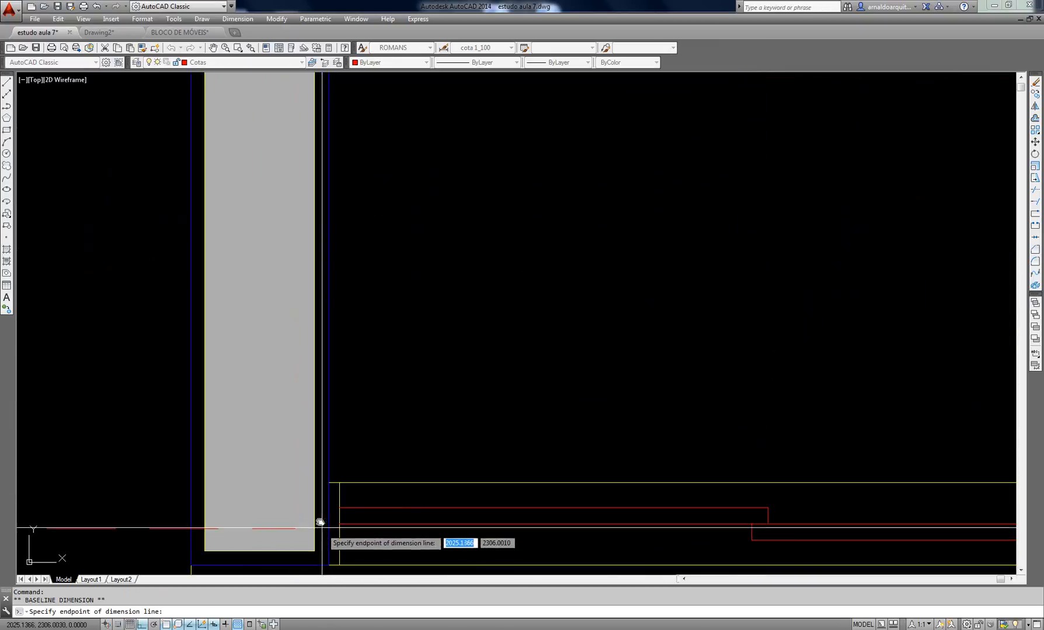
{"action": "left_click", "coordinate": [325, 482]}
{"action": "middle_click_drag", "start_coordinate": [298, 517], "coordinate": [343, 310]}
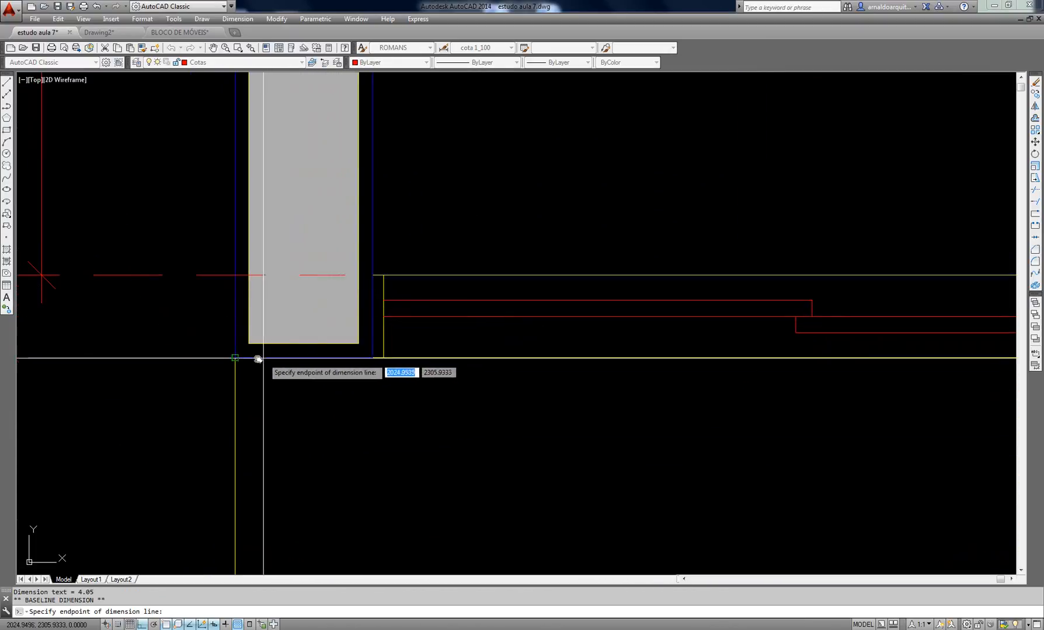
{"action": "scroll", "coordinate": [397, 394], "scroll_direction": "down", "scroll_amount": 3}
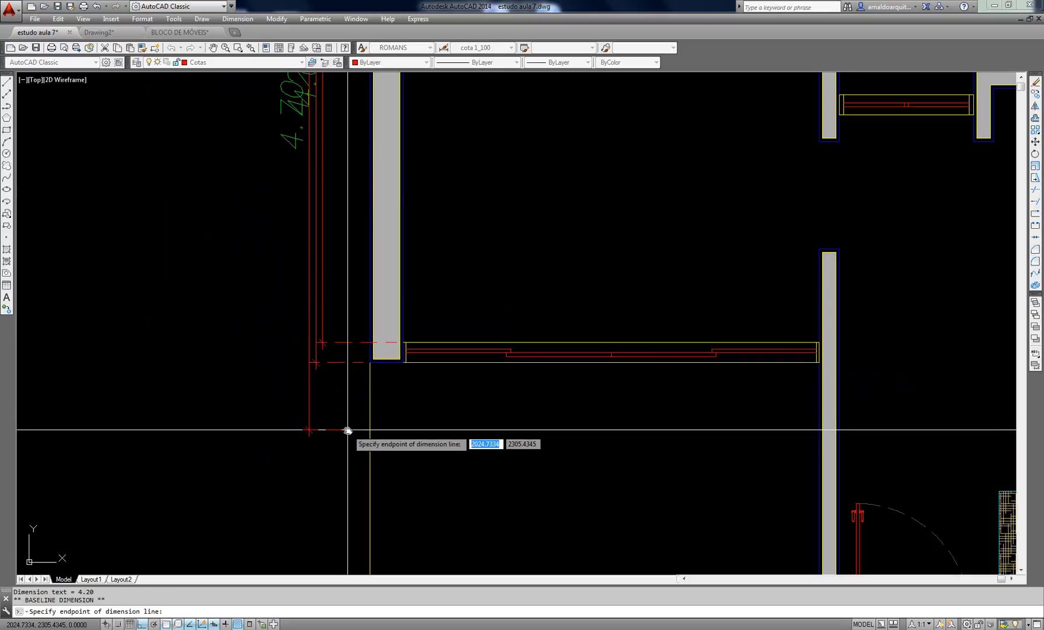
{"action": "middle_click_drag", "start_coordinate": [347, 431], "coordinate": [338, 475]}
{"action": "key", "text": "Return"}
Erase the vertical thickness dimension and both baseline dimensions beside the left outer wall
{"action": "scroll", "coordinate": [324, 384], "scroll_direction": "down", "scroll_amount": 1}
{"action": "middle_click_drag", "start_coordinate": [361, 268], "coordinate": [361, 273]}
{"action": "left_click", "coordinate": [299, 233]}
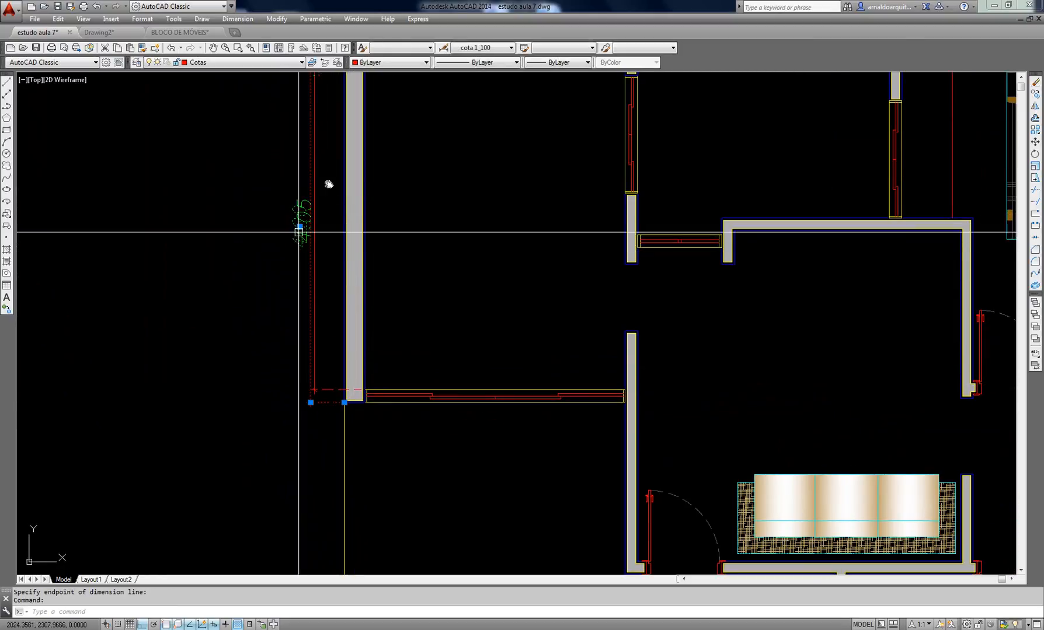
{"action": "middle_click_drag", "start_coordinate": [328, 186], "coordinate": [276, 349]}
{"action": "type", "text": "e"}
{"action": "key", "text": "space"}
{"action": "left_click_drag", "start_coordinate": [271, 266], "coordinate": [250, 320]}
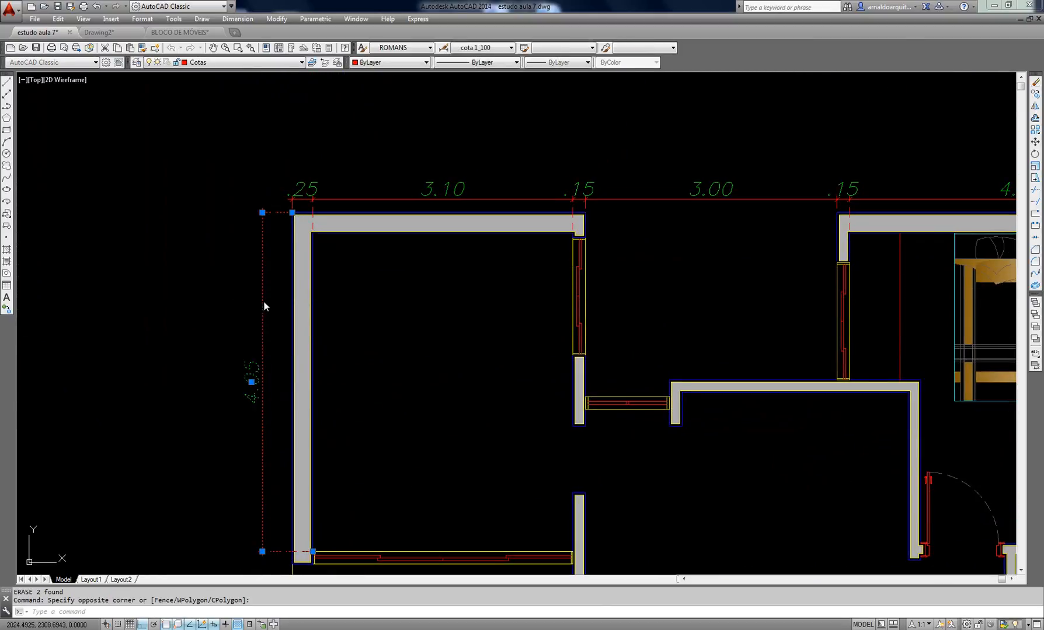
Redo the top wall's thickness as a vertical linear dimension beside the left outer wall
{"action": "left_click", "coordinate": [229, 25]}
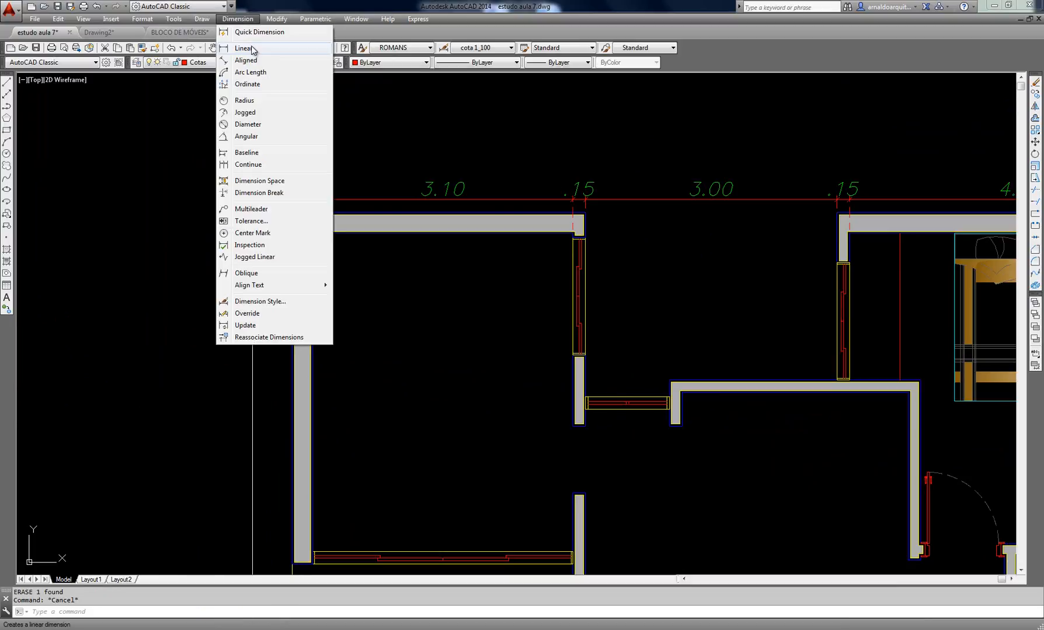
{"action": "left_click", "coordinate": [282, 45]}
{"action": "scroll", "coordinate": [294, 210], "scroll_direction": "up", "scroll_amount": 4}
{"action": "left_click", "coordinate": [292, 225]}
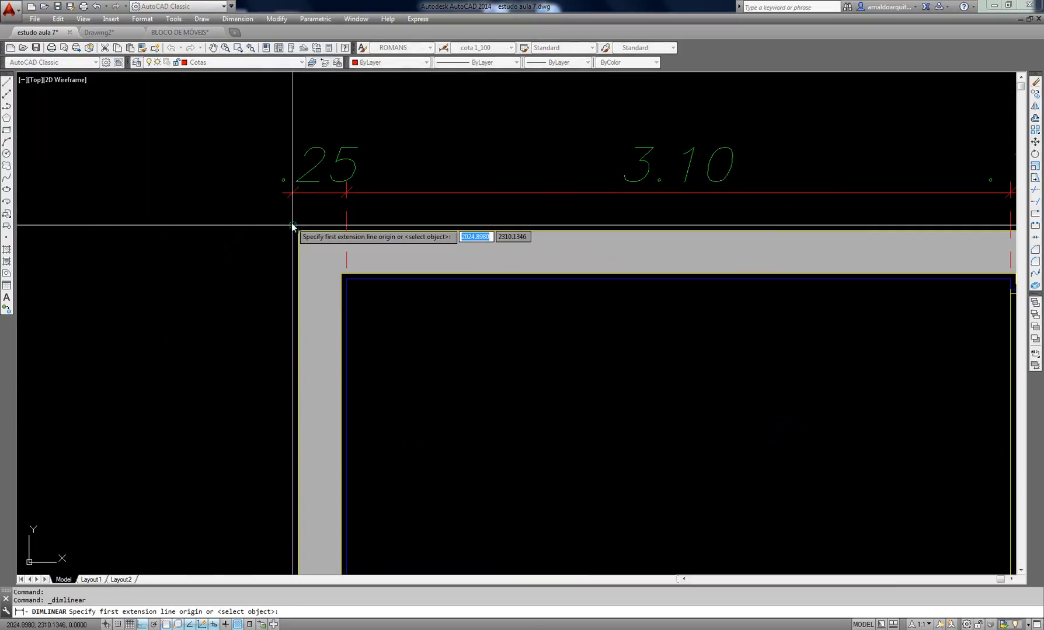
{"action": "left_click", "coordinate": [345, 278]}
{"action": "left_click", "coordinate": [239, 279]}
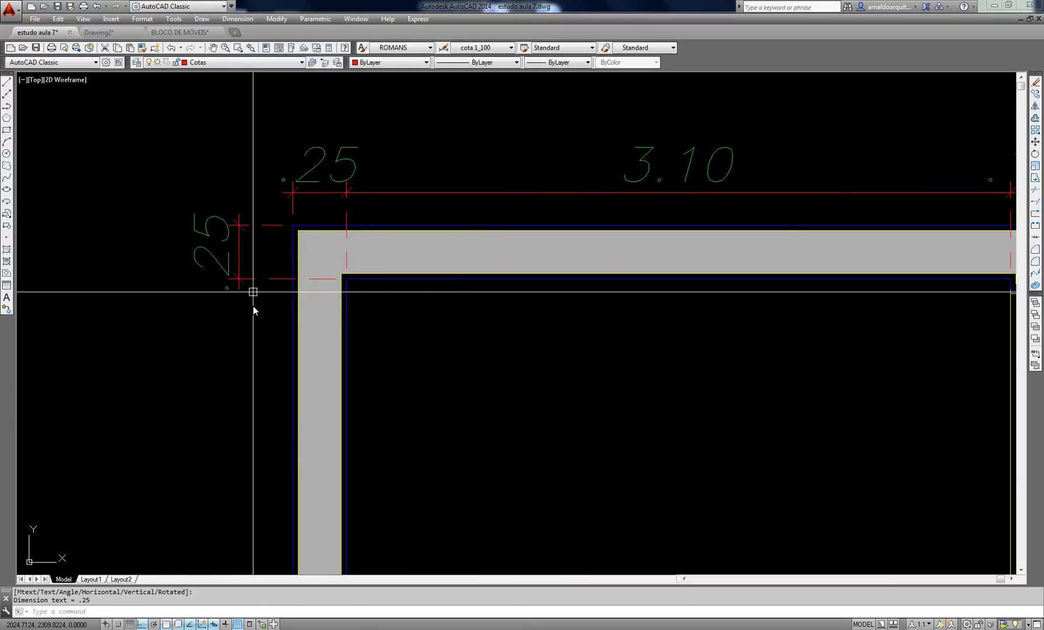
Continue the vertical dimension chain down the left room's interior length and across the thickness of its lower window wall
{"action": "middle_click_drag", "start_coordinate": [253, 306], "coordinate": [280, 216]}
{"action": "left_click", "coordinate": [265, 187]}
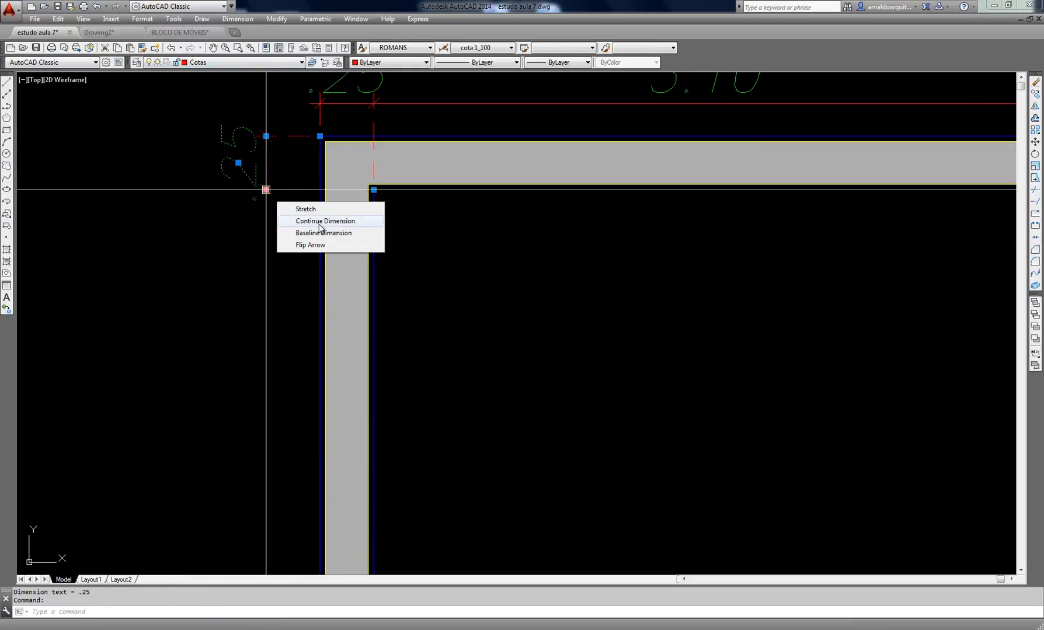
{"action": "left_click", "coordinate": [320, 228]}
{"action": "scroll", "coordinate": [324, 230], "scroll_direction": "down", "scroll_amount": 4}
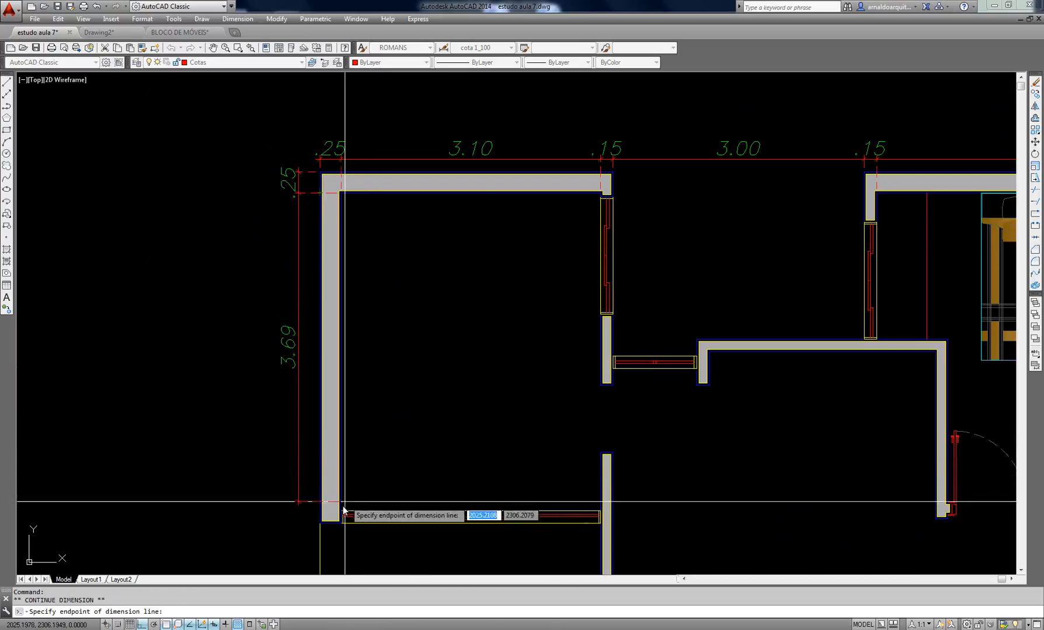
{"action": "scroll", "coordinate": [342, 514], "scroll_direction": "up", "scroll_amount": 8}
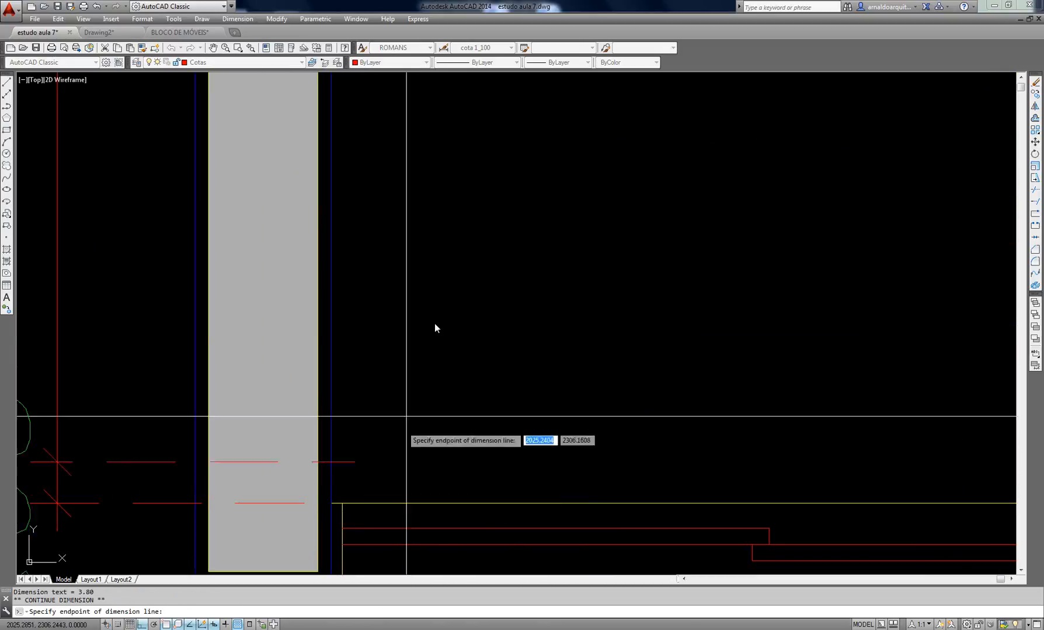
{"action": "scroll", "coordinate": [435, 323], "scroll_direction": "down", "scroll_amount": 6}
{"action": "scroll", "coordinate": [405, 356], "scroll_direction": "up", "scroll_amount": 8}
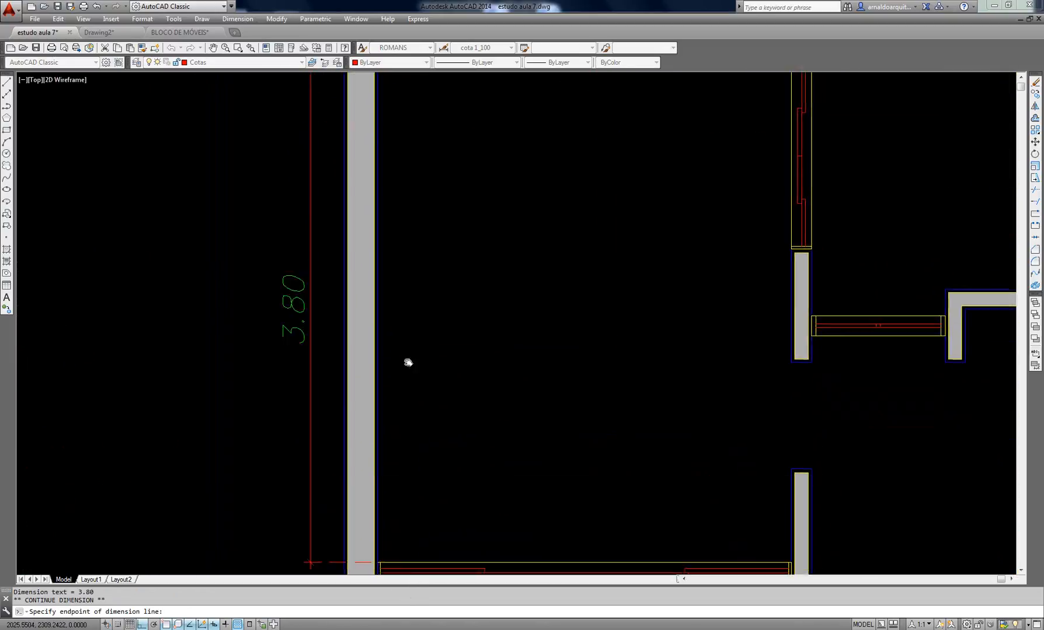
{"action": "scroll", "coordinate": [406, 346], "scroll_direction": "down", "scroll_amount": 6}
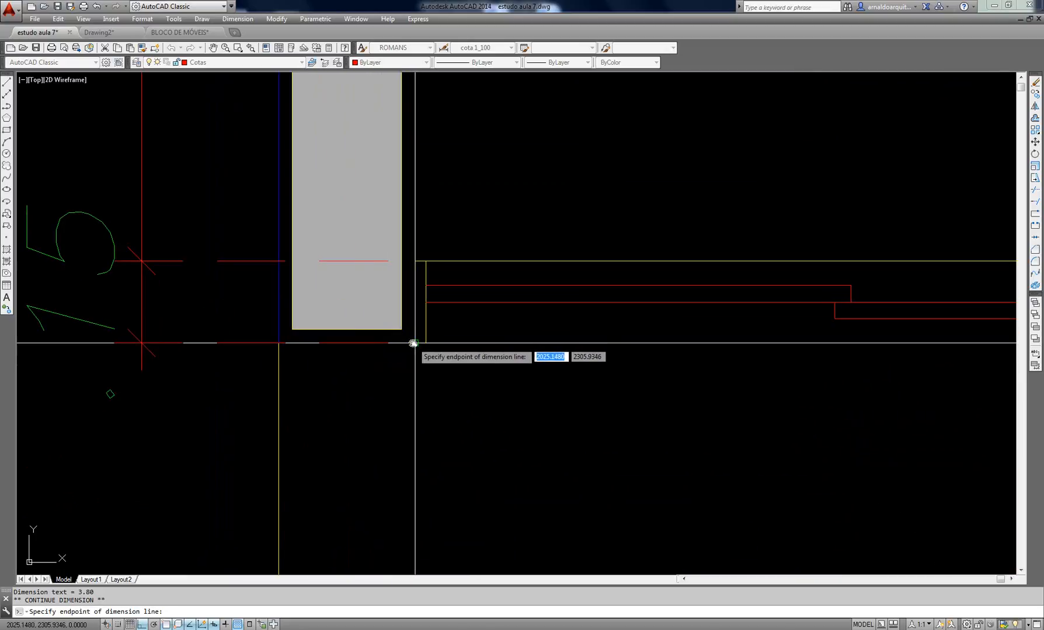
Extend the vertical chain from the lower window wall down to the lower outer corner of the wall beside the entrance door
{"action": "middle_click_drag", "start_coordinate": [400, 306], "coordinate": [353, 82]}
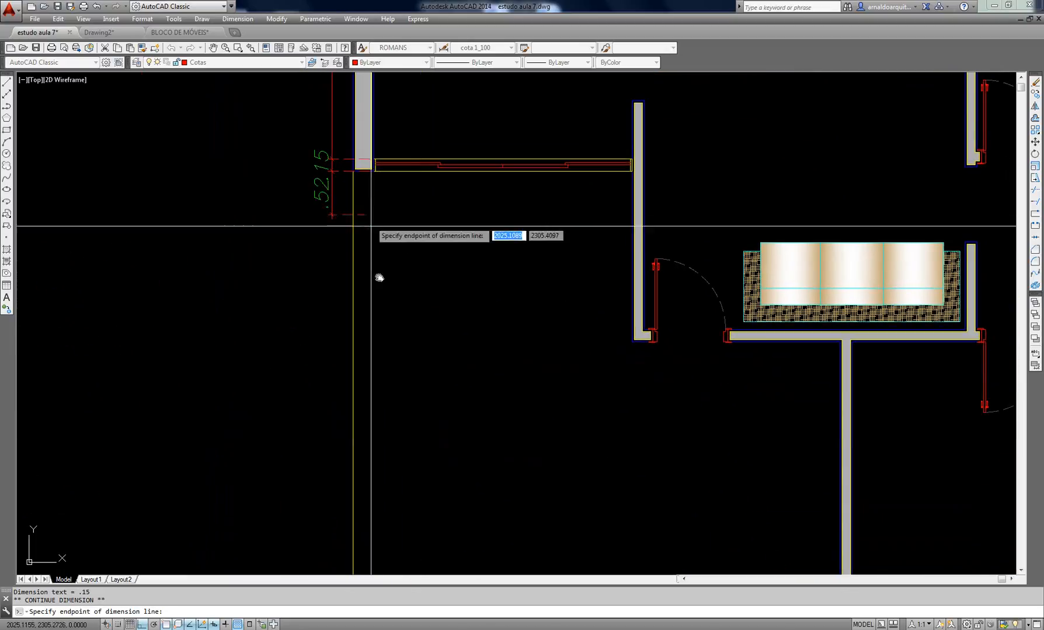
{"action": "scroll", "coordinate": [380, 284], "scroll_direction": "up", "scroll_amount": 2}
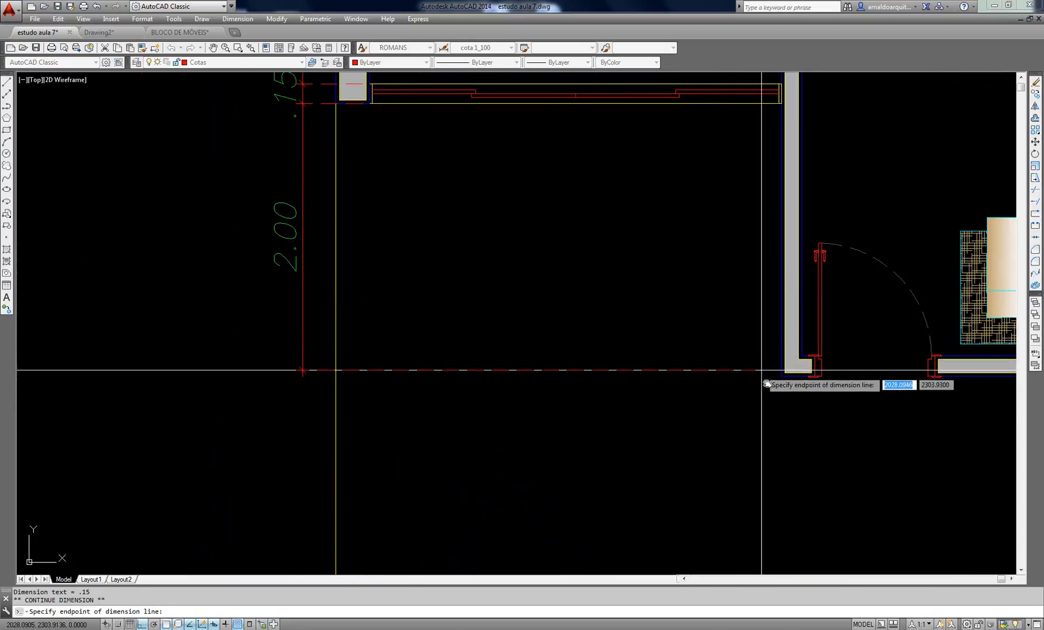
{"action": "left_click", "coordinate": [780, 376]}
{"action": "middle_click_drag", "start_coordinate": [606, 430], "coordinate": [568, 322]}
{"action": "scroll", "coordinate": [378, 244], "scroll_direction": "down", "scroll_amount": 5}
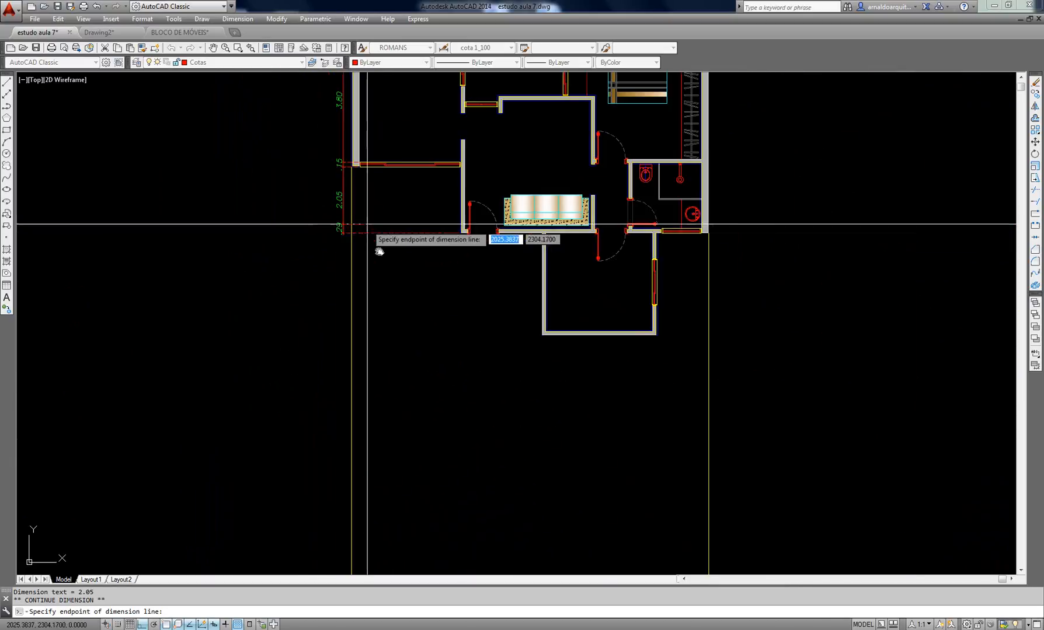
Extend the vertical dimension chain from the house's lower outer corner down to the lower boundary corner of the lot
{"action": "scroll", "coordinate": [391, 412], "scroll_direction": "up", "scroll_amount": 4}
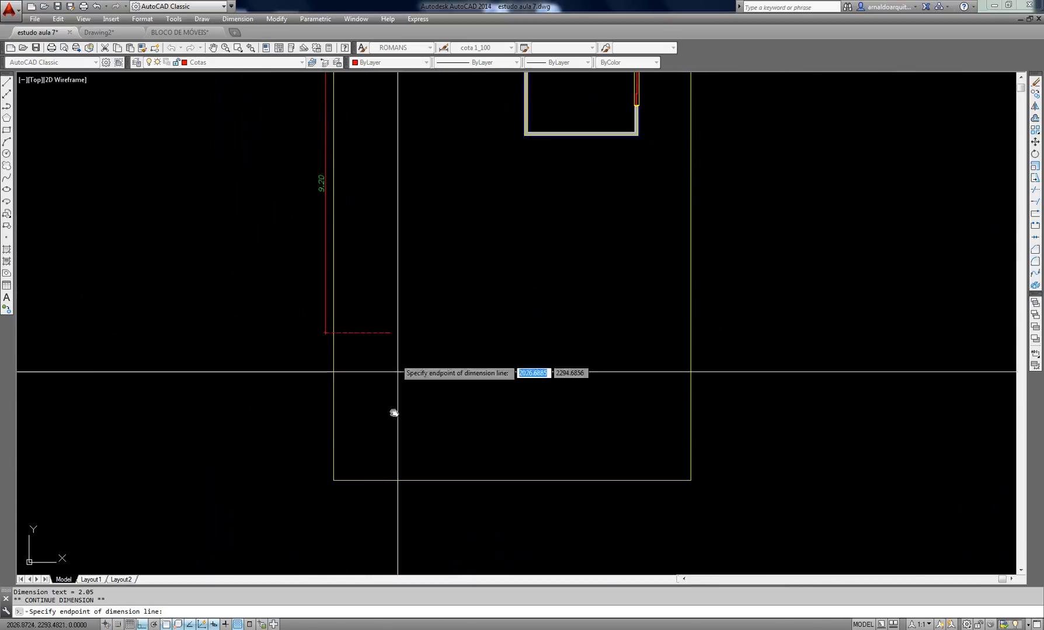
{"action": "left_click", "coordinate": [350, 481]}
{"action": "key", "text": "Escape"}
Add a horizontal linear dimension between the two wall ends on either side of the small central window
{"action": "middle_click_drag", "start_coordinate": [412, 225], "coordinate": [392, 437]}
{"action": "scroll", "coordinate": [311, 218], "scroll_direction": "up", "scroll_amount": 4}
{"action": "mouse_move", "coordinate": [310, 218]}
{"action": "middle_mouse_down"}
{"action": "mouse_move", "coordinate": [288, 293]}
{"action": "mouse_move", "coordinate": [186, 267]}
{"action": "middle_mouse_up"}
{"action": "middle_click_drag", "start_coordinate": [530, 366], "coordinate": [343, 353]}
{"action": "scroll", "coordinate": [436, 385], "scroll_direction": "down", "scroll_amount": 2}
{"action": "scroll", "coordinate": [305, 197], "scroll_direction": "up", "scroll_amount": 2}
{"action": "scroll", "coordinate": [454, 297], "scroll_direction": "down", "scroll_amount": 3}
{"action": "scroll", "coordinate": [408, 306], "scroll_direction": "up", "scroll_amount": 5}
{"action": "scroll", "coordinate": [367, 242], "scroll_direction": "down", "scroll_amount": 2}
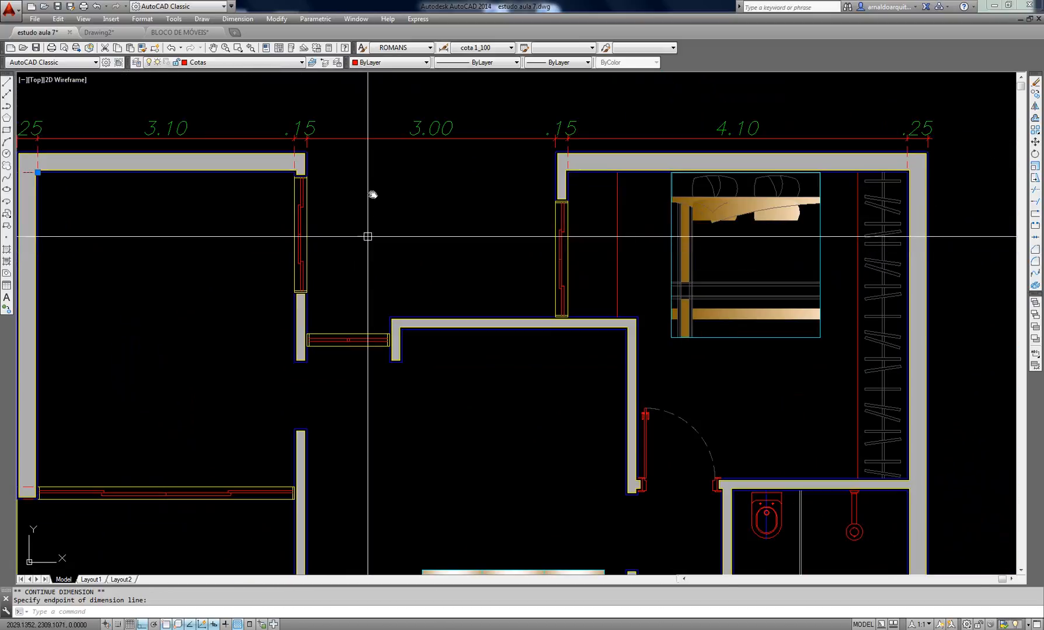
{"action": "left_click", "coordinate": [238, 18]}
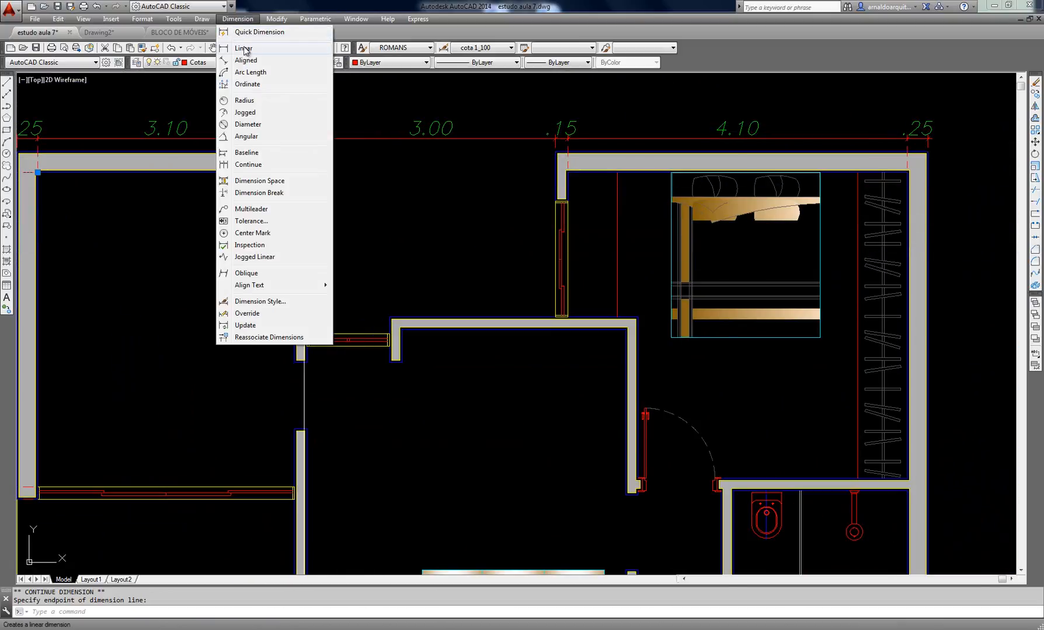
{"action": "left_click", "coordinate": [247, 47]}
{"action": "scroll", "coordinate": [342, 354], "scroll_direction": "up", "scroll_amount": 2}
{"action": "left_click", "coordinate": [285, 368]}
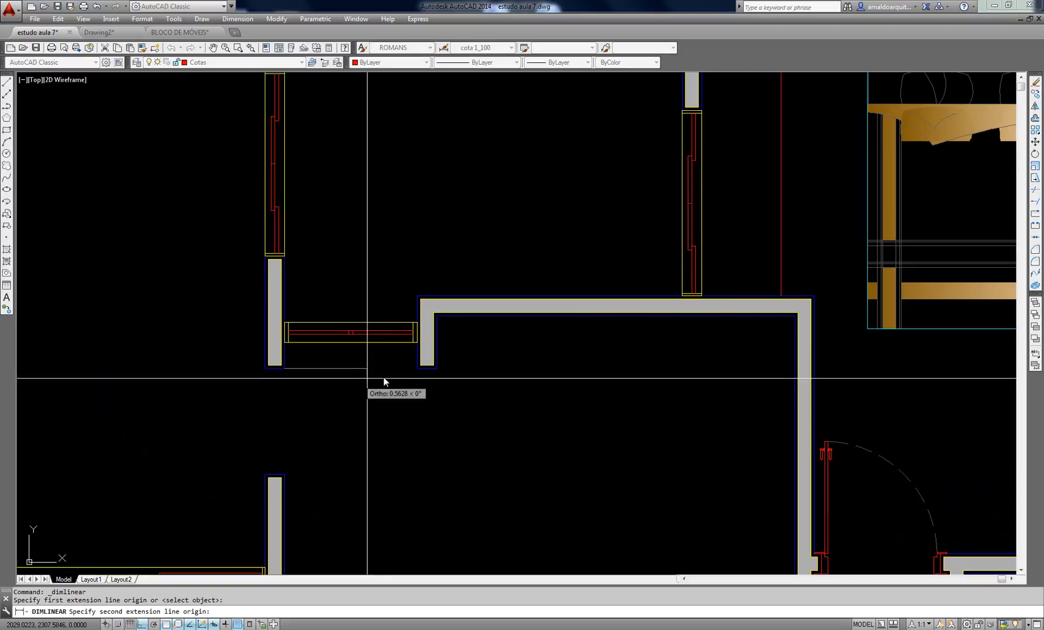
{"action": "left_click", "coordinate": [417, 368]}
{"action": "scroll", "coordinate": [374, 362], "scroll_direction": "up", "scroll_amount": 2}
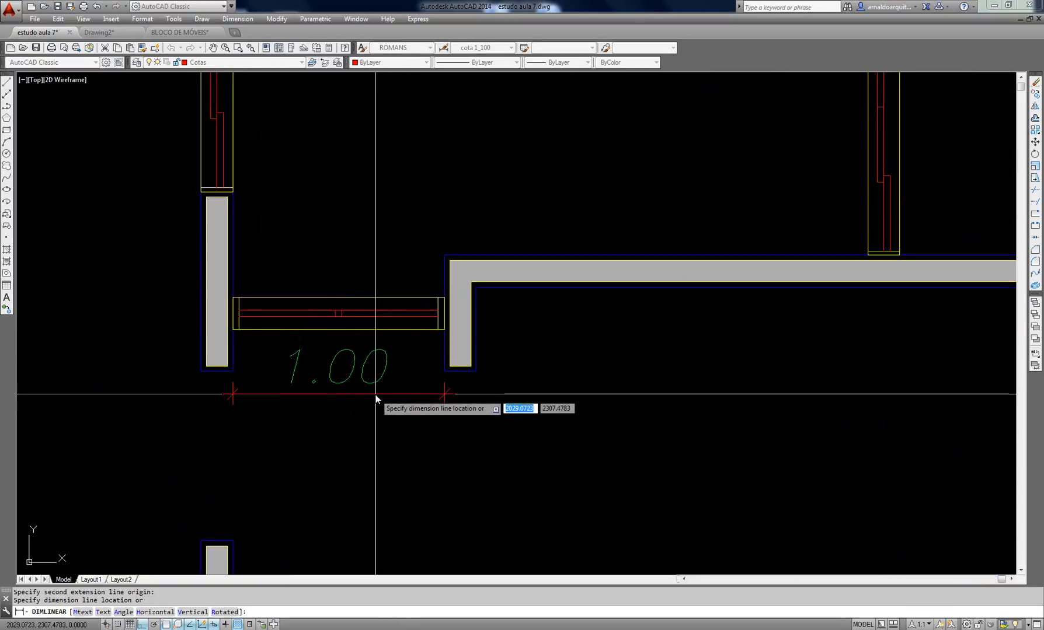
{"action": "left_click", "coordinate": [376, 425]}
Move the small window's dimension line from below the opening to just above the window
{"action": "middle_click_drag", "start_coordinate": [365, 485], "coordinate": [417, 333]}
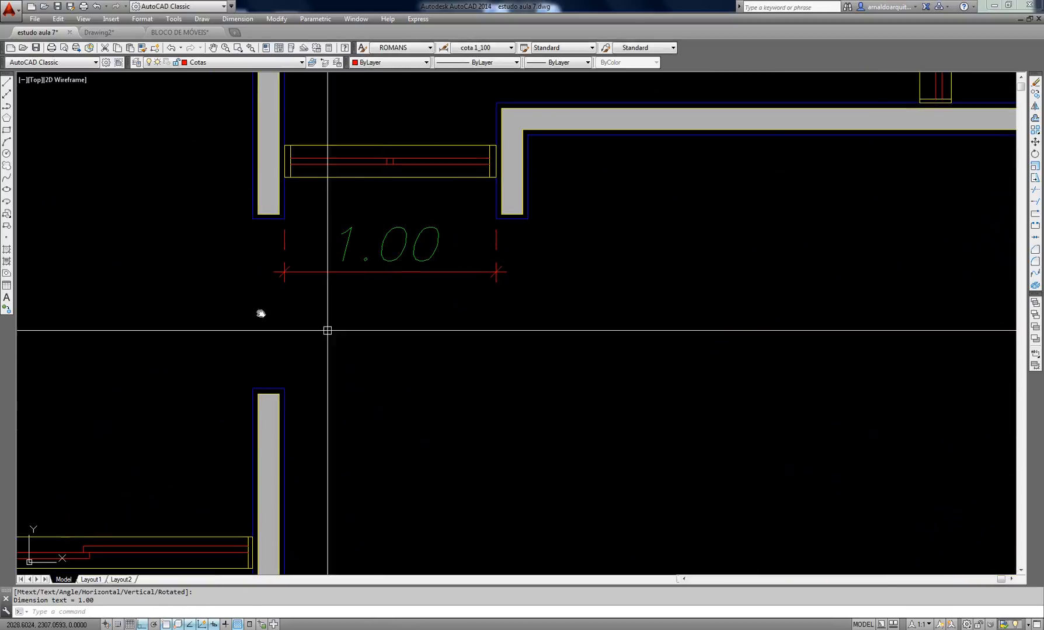
{"action": "left_click", "coordinate": [371, 301]}
{"action": "left_click", "coordinate": [316, 272]}
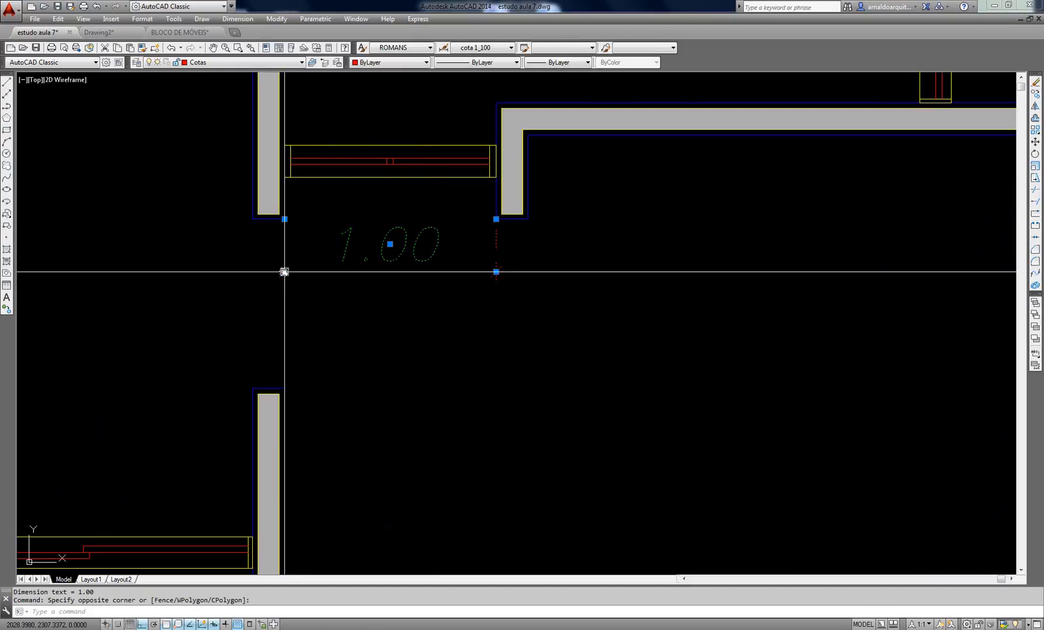
{"action": "left_click", "coordinate": [284, 271]}
{"action": "middle_click_drag", "start_coordinate": [338, 94], "coordinate": [318, 221]}
{"action": "left_click", "coordinate": [319, 208]}
{"action": "key", "text": "Escape"}
{"action": "scroll", "coordinate": [463, 393], "scroll_direction": "down", "scroll_amount": 2}
{"action": "mouse_move", "coordinate": [463, 393]}
{"action": "middle_mouse_down"}
{"action": "mouse_move", "coordinate": [315, 301]}
{"action": "mouse_move", "coordinate": [321, 348]}
{"action": "middle_mouse_up"}
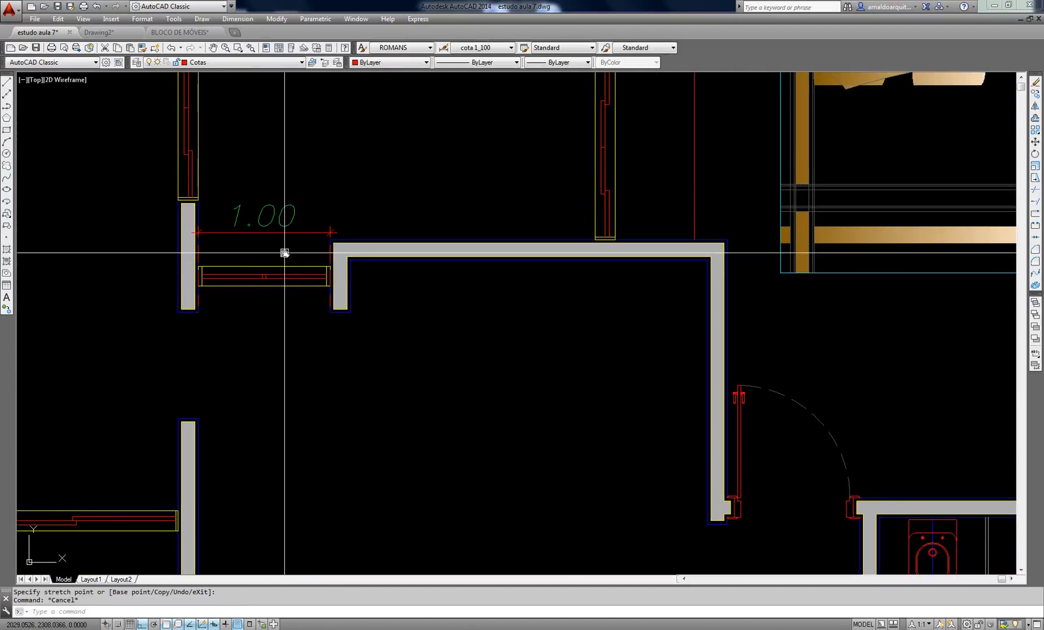
{"action": "left_click", "coordinate": [243, 21]}
{"action": "left_click", "coordinate": [243, 44]}
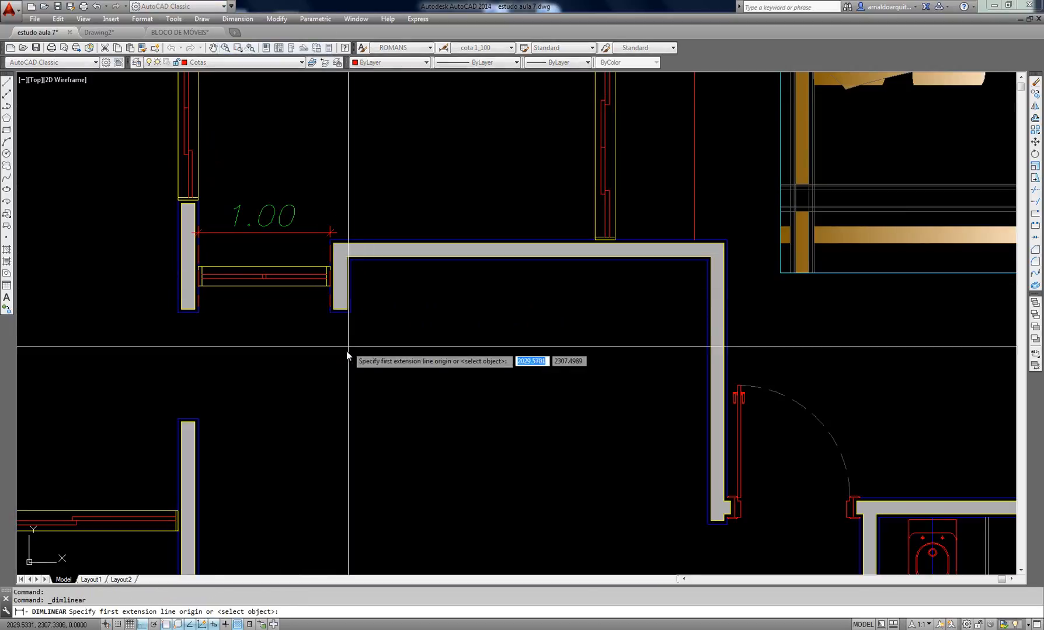
{"action": "middle_click_drag", "start_coordinate": [347, 350], "coordinate": [409, 249]}
{"action": "middle_click_drag", "start_coordinate": [247, 388], "coordinate": [467, 361]}
{"action": "middle_click_drag", "start_coordinate": [310, 328], "coordinate": [458, 295]}
{"action": "left_click", "coordinate": [170, 340]}
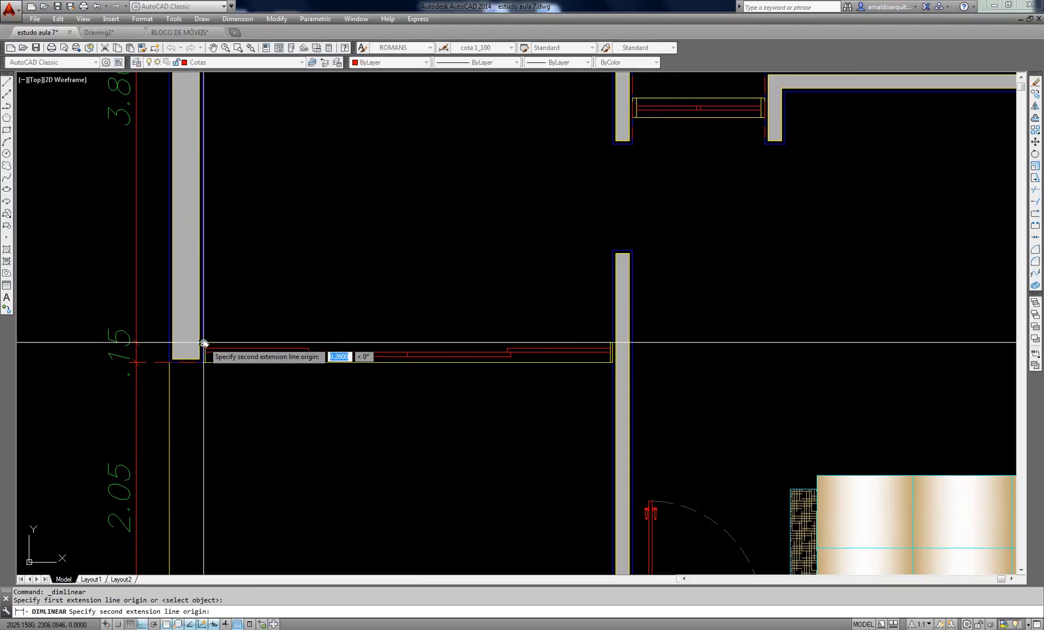
{"action": "key", "text": "Escape"}
{"action": "key", "text": "Escape"}
Dimension the left outer wall's thickness at its lower end, placing the horizontal dimension line below the wall
{"action": "key", "text": "space"}
{"action": "left_click", "coordinate": [170, 364]}
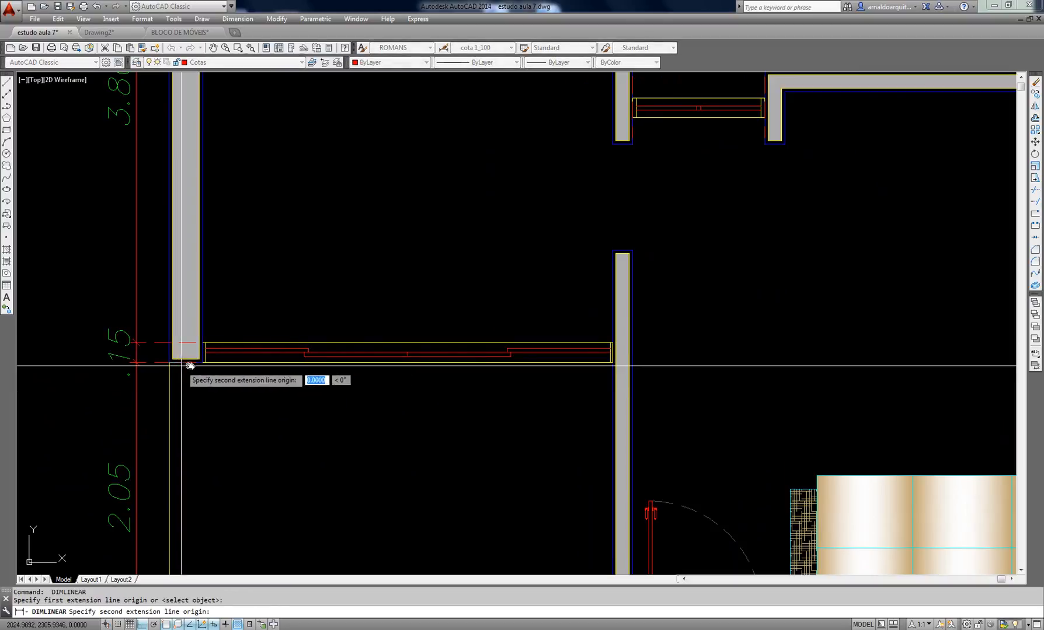
{"action": "scroll", "coordinate": [203, 363], "scroll_direction": "up", "scroll_amount": 2}
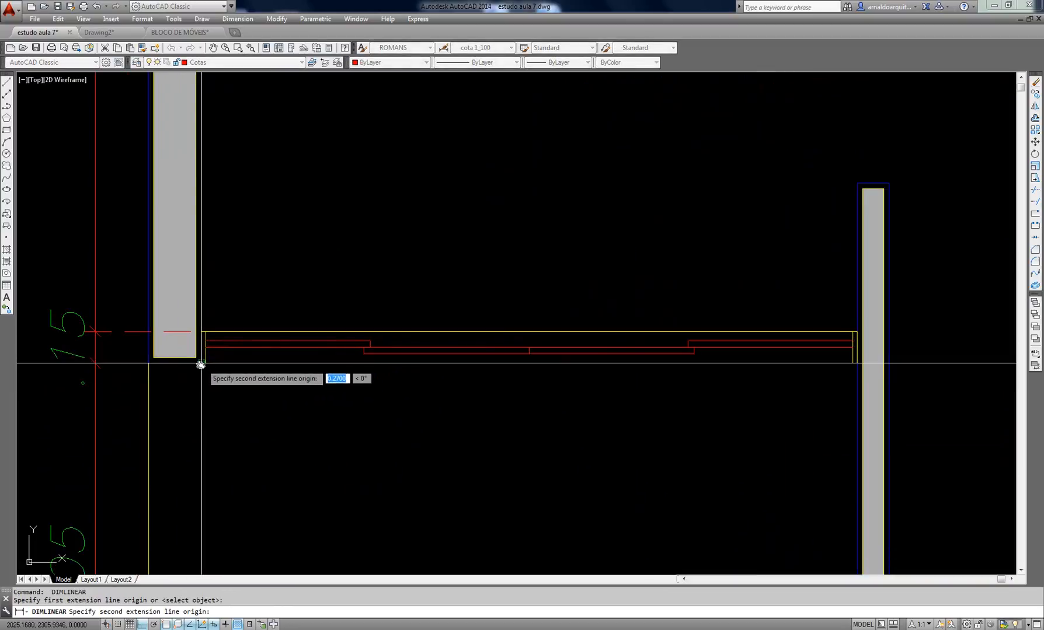
{"action": "left_click", "coordinate": [202, 363]}
{"action": "left_click", "coordinate": [204, 465]}
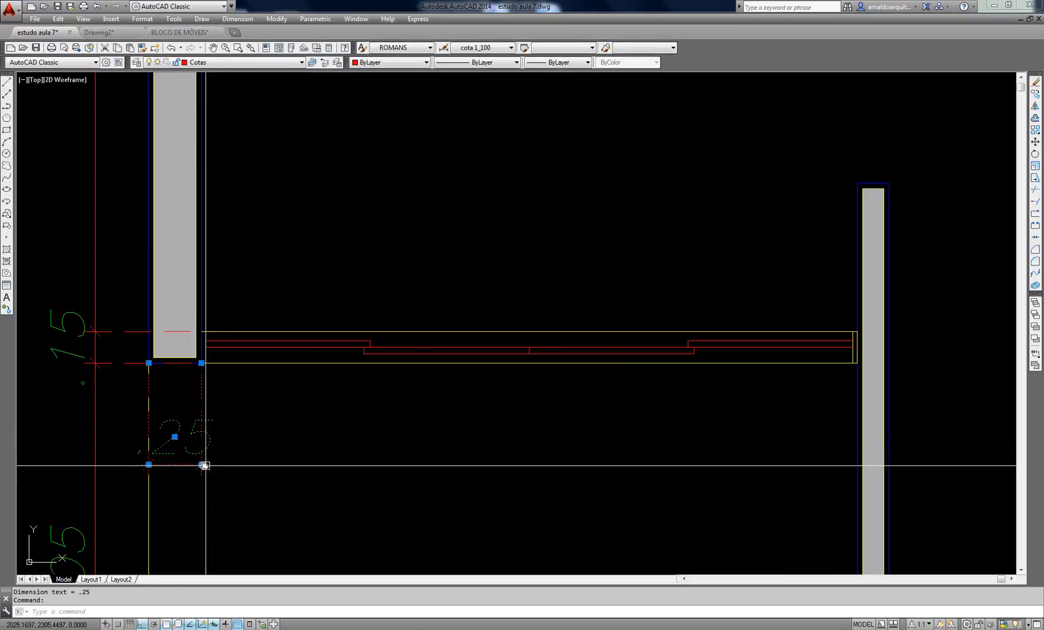
Continue the horizontal dimension chain across the left room's width and the thickness of its inner wall
{"action": "left_click", "coordinate": [244, 495]}
{"action": "middle_click_drag", "start_coordinate": [736, 414], "coordinate": [366, 312]}
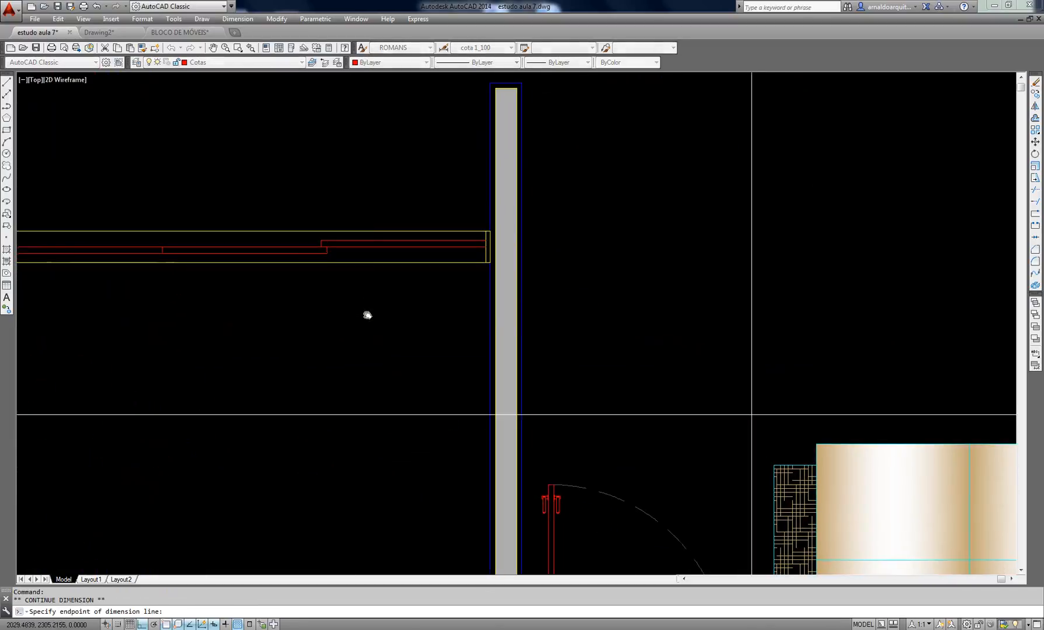
{"action": "left_click", "coordinate": [493, 263]}
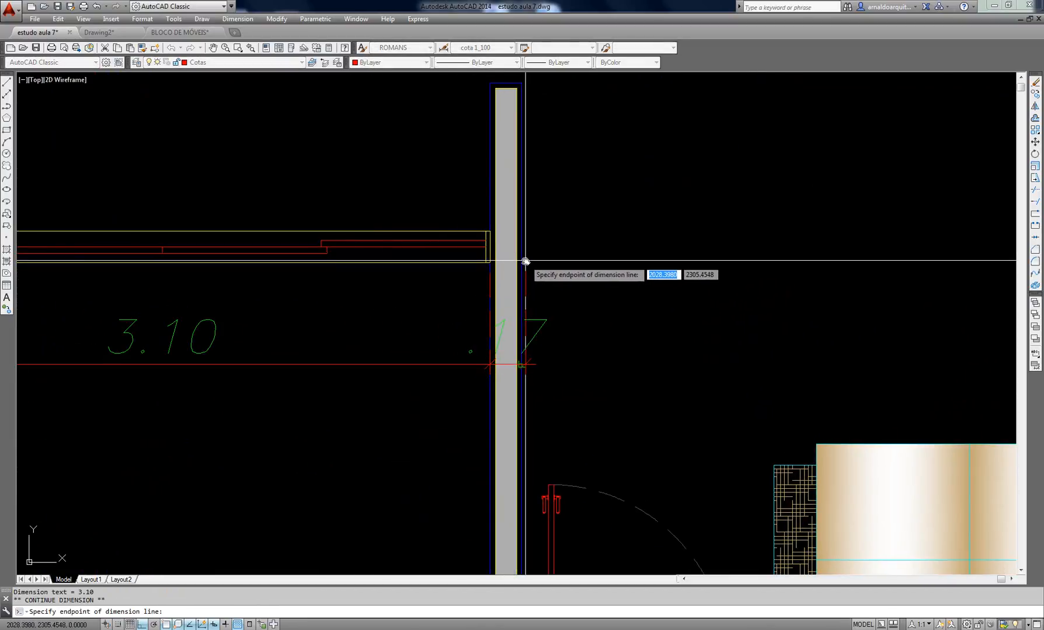
{"action": "middle_click_drag", "start_coordinate": [506, 88], "coordinate": [456, 169]}
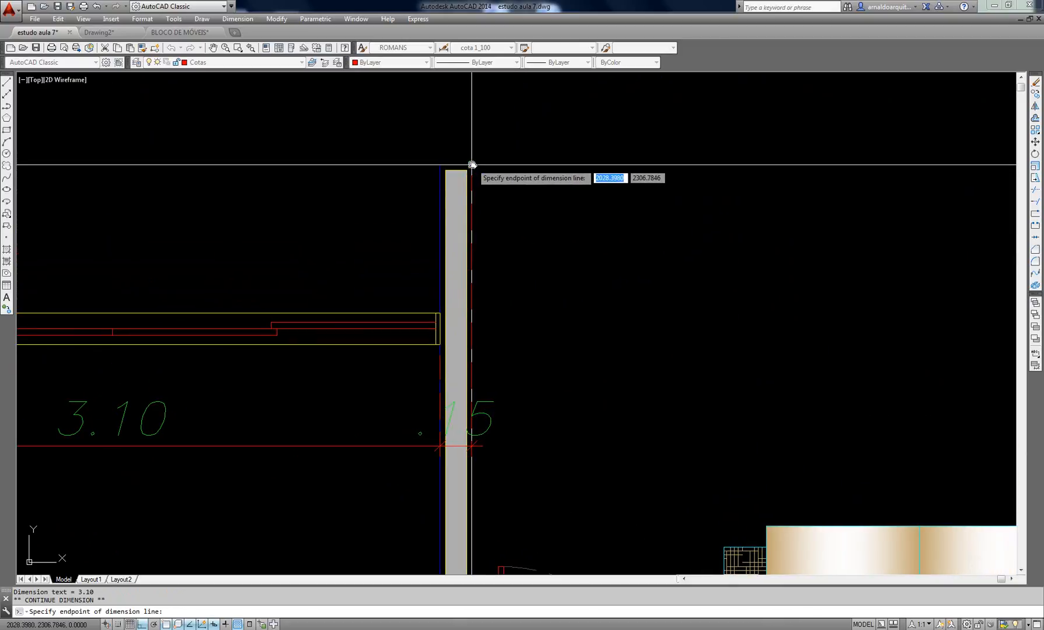
{"action": "left_click", "coordinate": [473, 164]}
Continue the horizontal chain across the passage below the small window and the thickness of the adjoining wall stub
{"action": "scroll", "coordinate": [549, 290], "scroll_direction": "down", "scroll_amount": 2}
{"action": "middle_click_drag", "start_coordinate": [531, 288], "coordinate": [384, 380]}
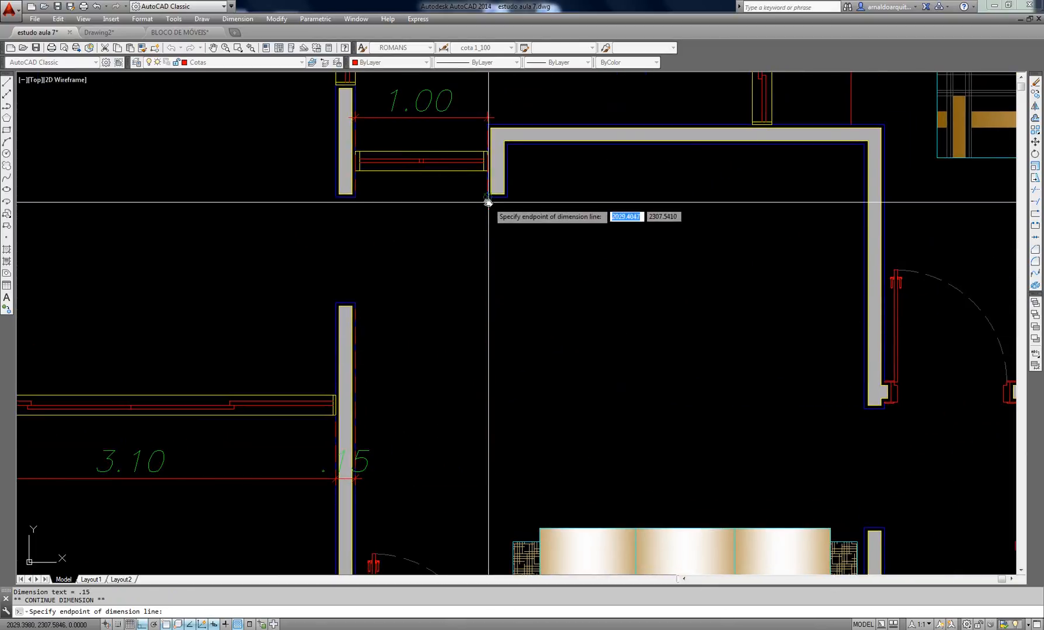
{"action": "left_click", "coordinate": [488, 200]}
{"action": "middle_click_drag", "start_coordinate": [551, 288], "coordinate": [484, 272]}
{"action": "left_click", "coordinate": [422, 187]}
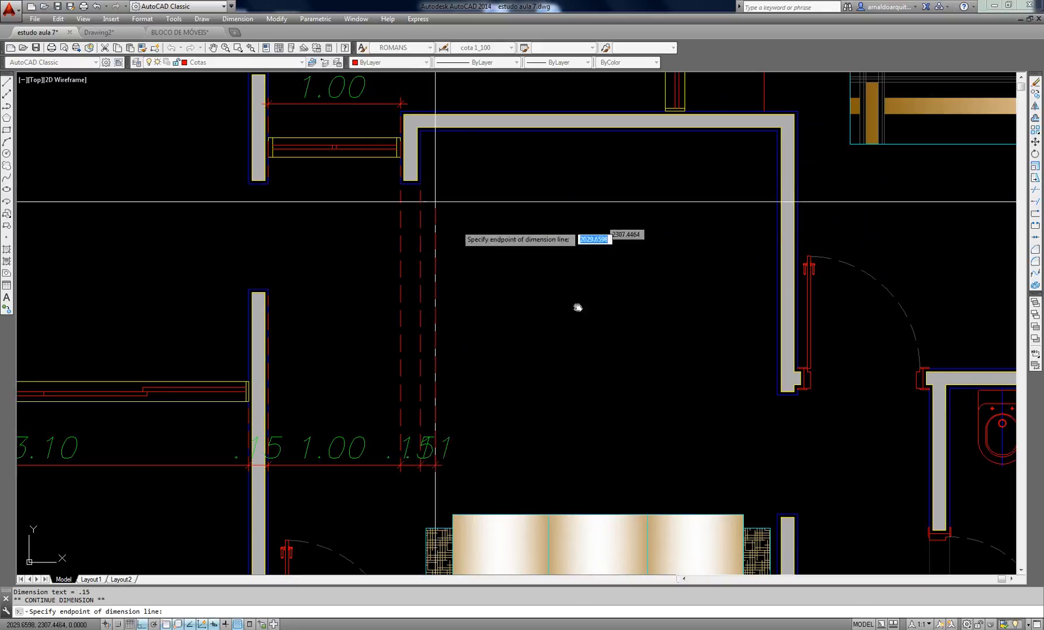
Continue the horizontal chain across the central room above the sofa and the thickness of its right-hand wall
{"action": "middle_click_drag", "start_coordinate": [578, 307], "coordinate": [410, 233]}
{"action": "scroll", "coordinate": [413, 232], "scroll_direction": "down", "scroll_amount": 2}
{"action": "middle_click_drag", "start_coordinate": [544, 272], "coordinate": [519, 326]}
{"action": "scroll", "coordinate": [519, 325], "scroll_direction": "up", "scroll_amount": 2}
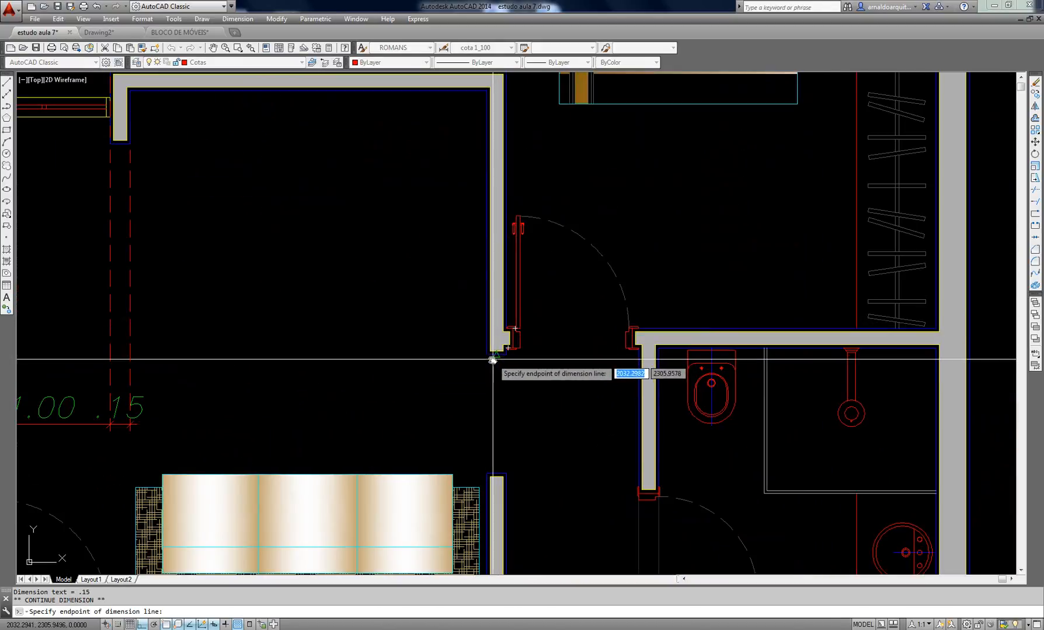
{"action": "left_click", "coordinate": [487, 358]}
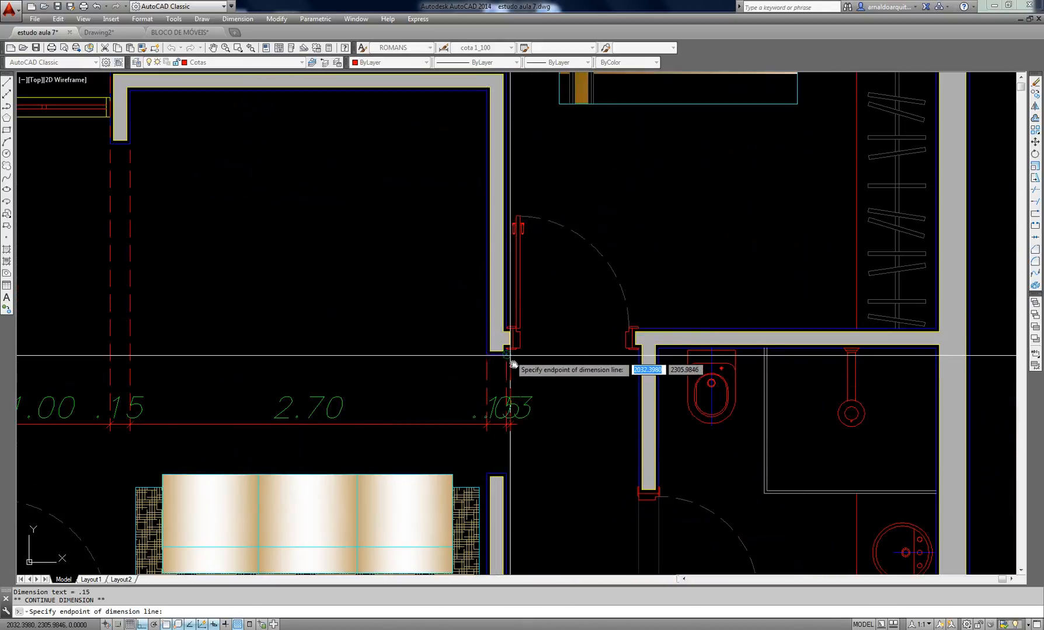
{"action": "left_click", "coordinate": [511, 362]}
Continue the horizontal chain across the hallway in front of the bathroom and the thickness of the bathroom's left wall
{"action": "middle_click_drag", "start_coordinate": [512, 362], "coordinate": [386, 345]}
{"action": "scroll", "coordinate": [442, 309], "scroll_direction": "up", "scroll_amount": 3}
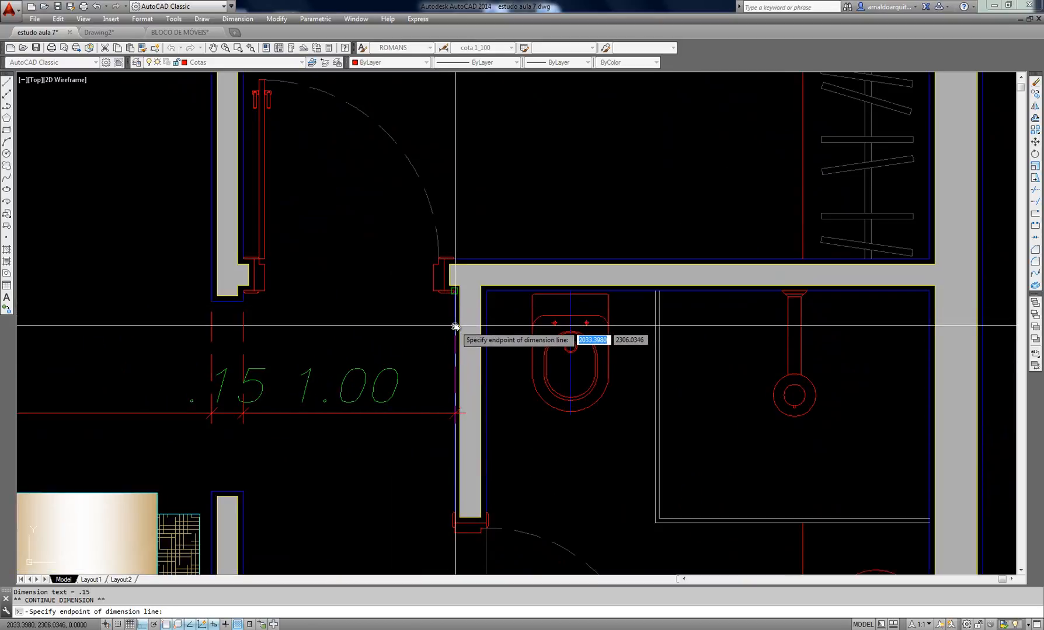
{"action": "left_click", "coordinate": [456, 327]}
{"action": "middle_click_drag", "start_coordinate": [502, 383], "coordinate": [442, 366]}
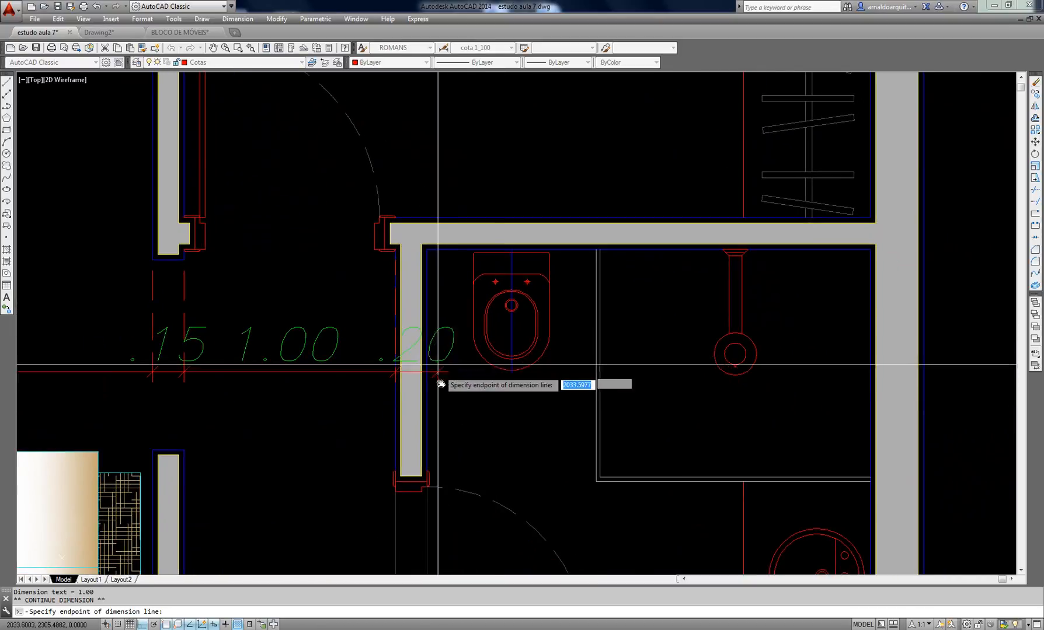
{"action": "left_click", "coordinate": [432, 259]}
Finish the horizontal chain across the bathroom's interior width and the thickness of the right outer wall
{"action": "middle_click_drag", "start_coordinate": [505, 348], "coordinate": [349, 294]}
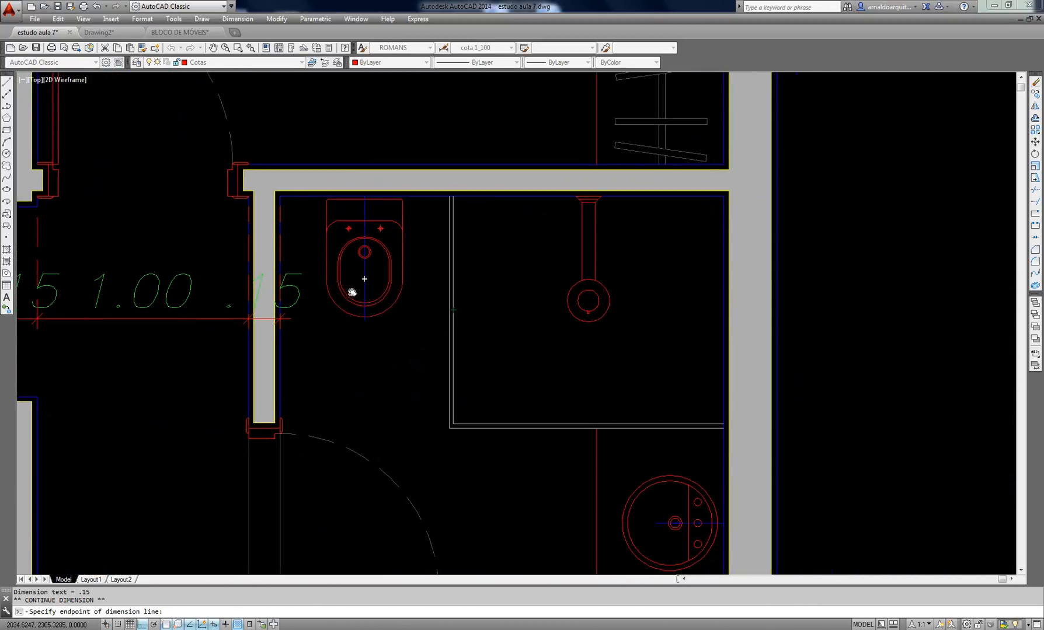
{"action": "middle_click_drag", "start_coordinate": [464, 317], "coordinate": [347, 306]}
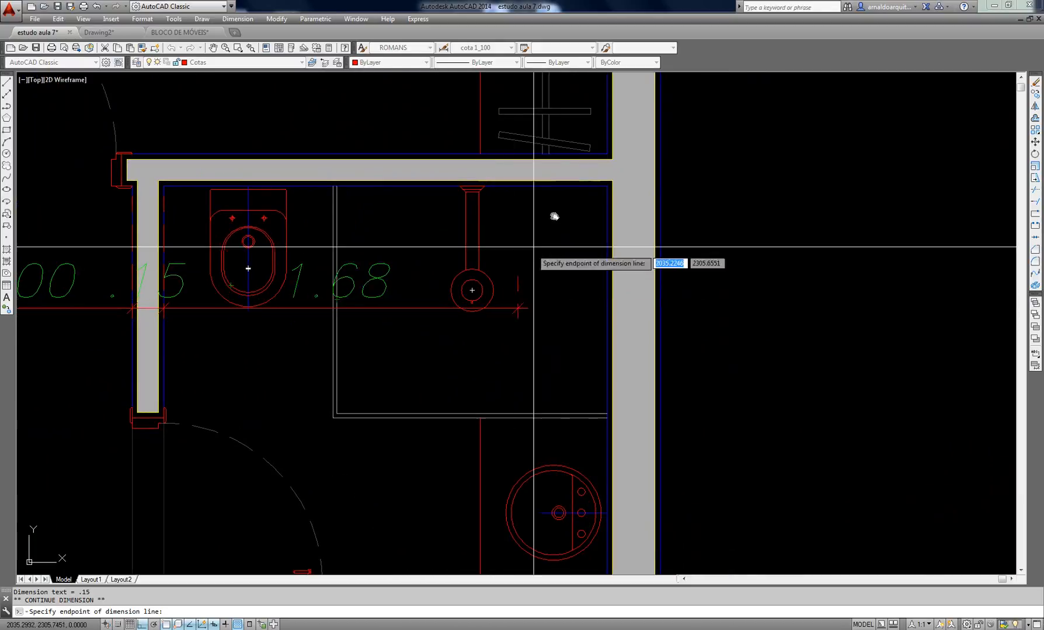
{"action": "left_click", "coordinate": [609, 184]}
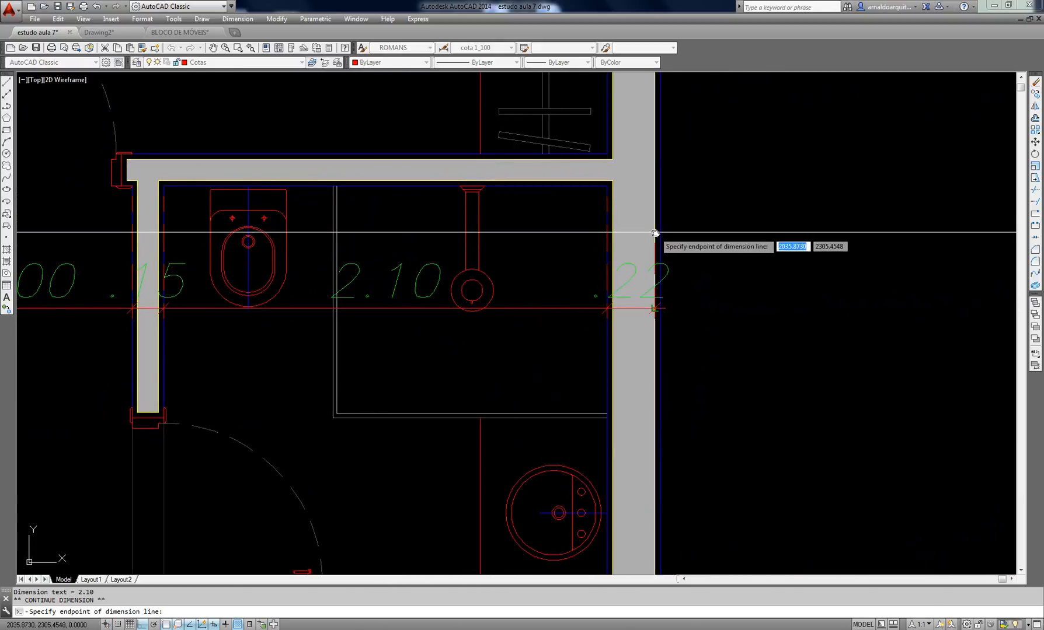
{"action": "scroll", "coordinate": [666, 234], "scroll_direction": "down", "scroll_amount": 4}
{"action": "middle_click_drag", "start_coordinate": [666, 234], "coordinate": [508, 282]}
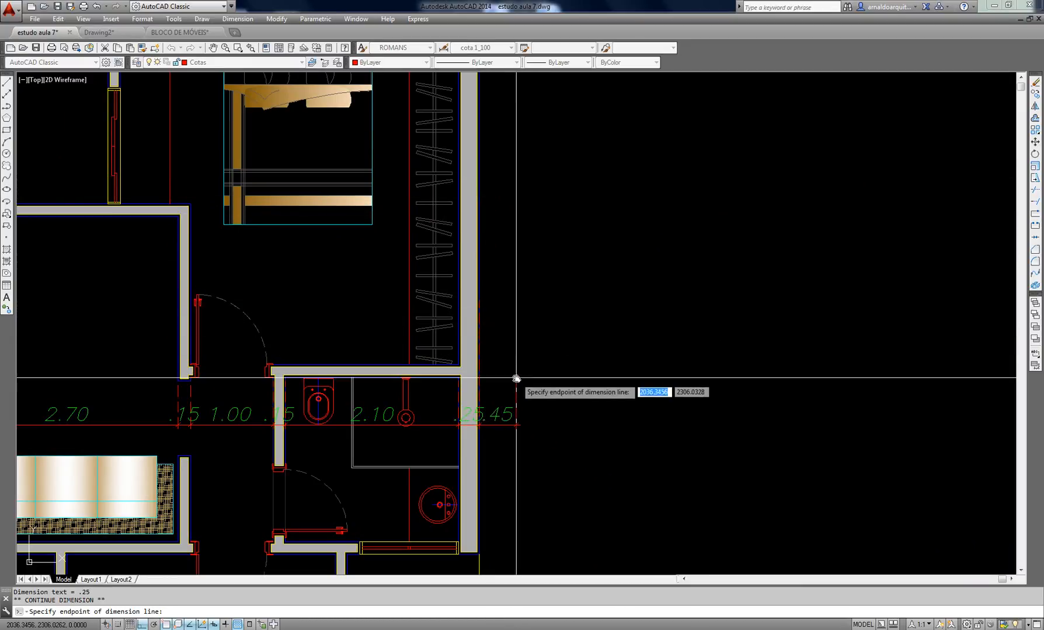
{"action": "middle_click_drag", "start_coordinate": [513, 438], "coordinate": [740, 340]}
{"action": "middle_click_drag", "start_coordinate": [573, 353], "coordinate": [605, 349]}
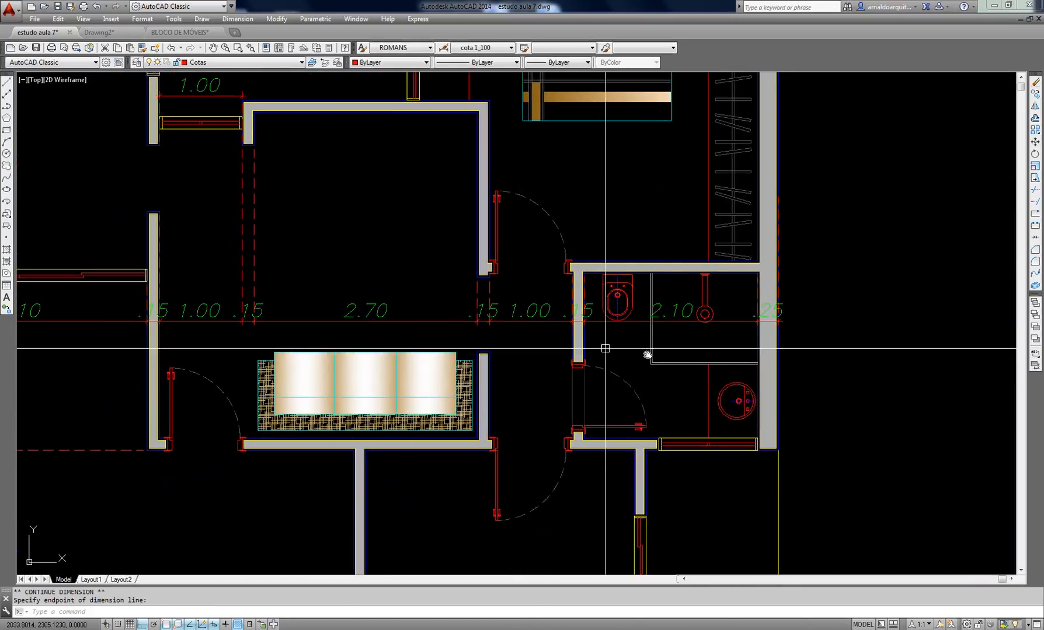
Examine the dimension chains along the top, left side and middle of the floor plan
{"action": "scroll", "coordinate": [640, 350], "scroll_direction": "up", "scroll_amount": 2}
{"action": "scroll", "coordinate": [729, 332], "scroll_direction": "down", "scroll_amount": 2}
{"action": "middle_click_drag", "start_coordinate": [456, 364], "coordinate": [566, 382]}
{"action": "scroll", "coordinate": [520, 306], "scroll_direction": "down", "scroll_amount": 2}
{"action": "middle_click_drag", "start_coordinate": [520, 307], "coordinate": [497, 404]}
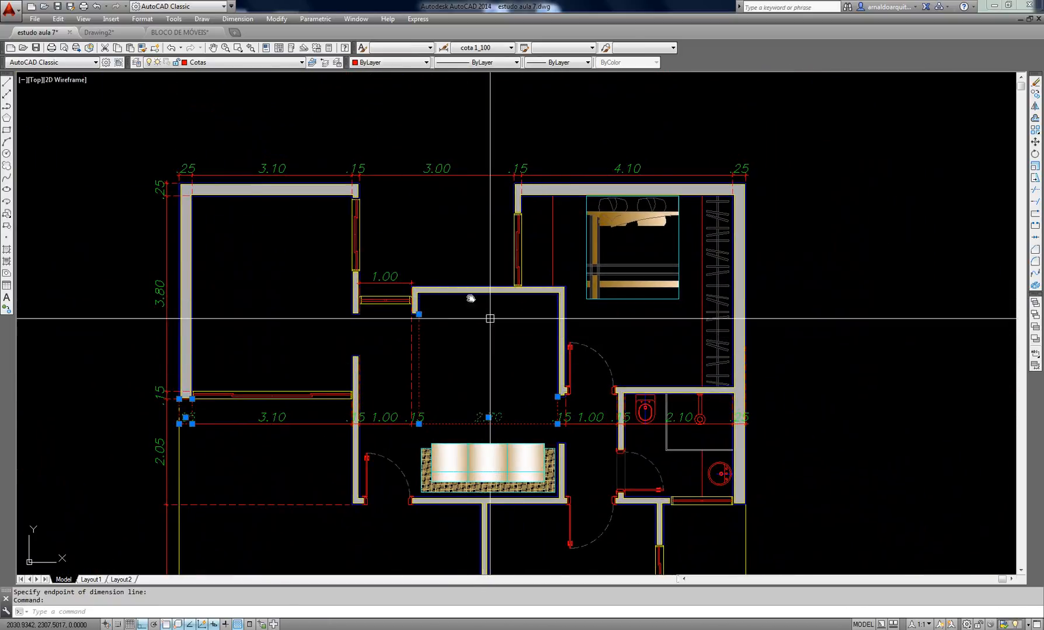
{"action": "middle_click_drag", "start_coordinate": [524, 374], "coordinate": [508, 291]}
{"action": "key", "text": "Escape"}
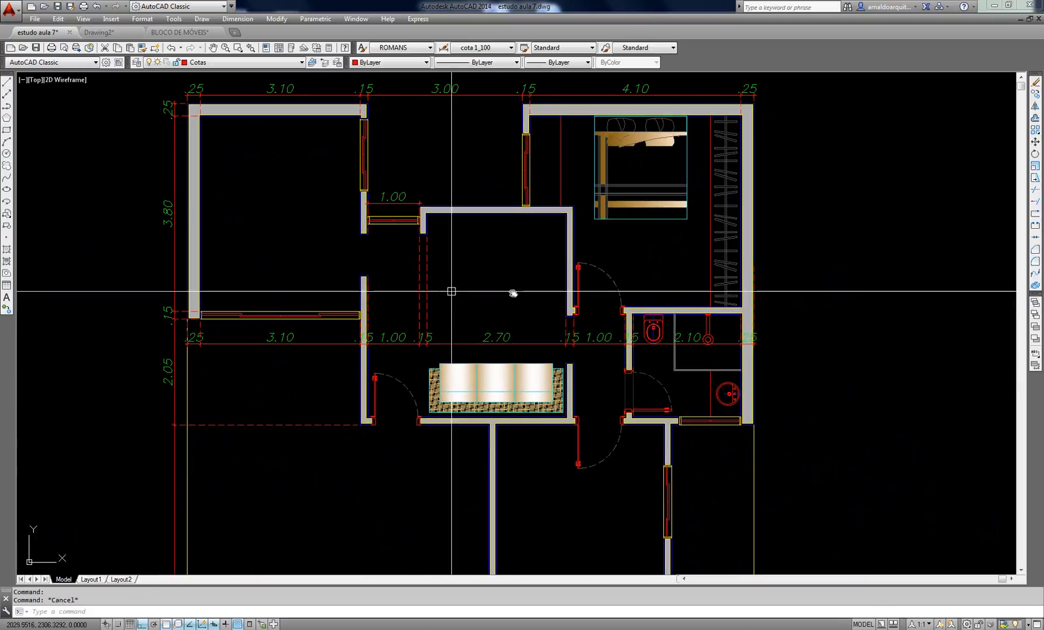
{"action": "scroll", "coordinate": [536, 273], "scroll_direction": "up", "scroll_amount": 2}
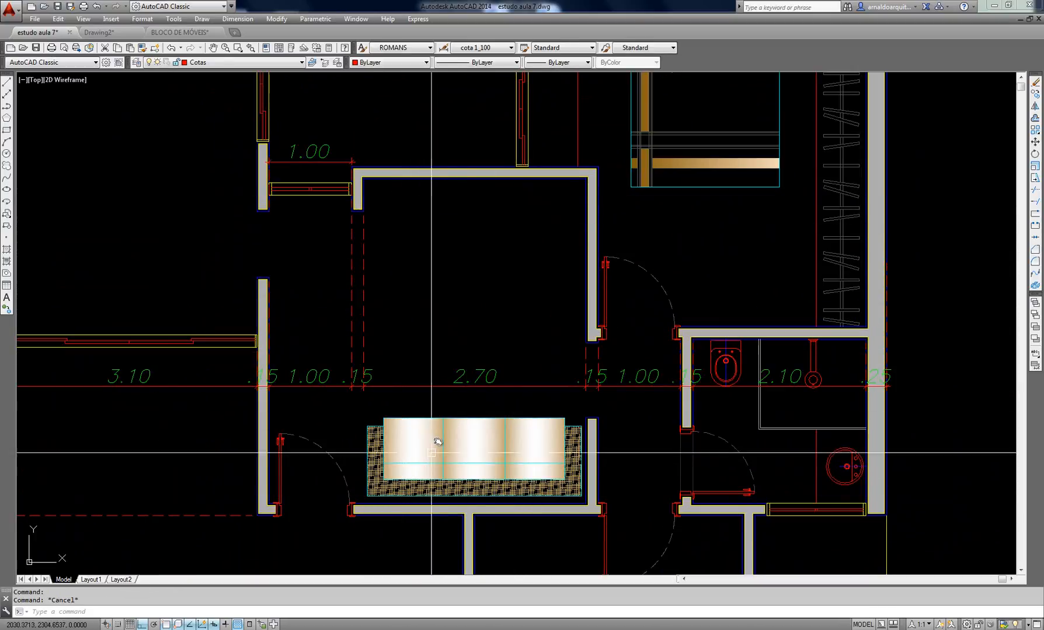
{"action": "scroll", "coordinate": [558, 403], "scroll_direction": "down", "scroll_amount": 2}
{"action": "mouse_move", "coordinate": [559, 402]}
{"action": "middle_mouse_down"}
{"action": "mouse_move", "coordinate": [528, 431]}
{"action": "mouse_move", "coordinate": [521, 363]}
{"action": "middle_mouse_up"}
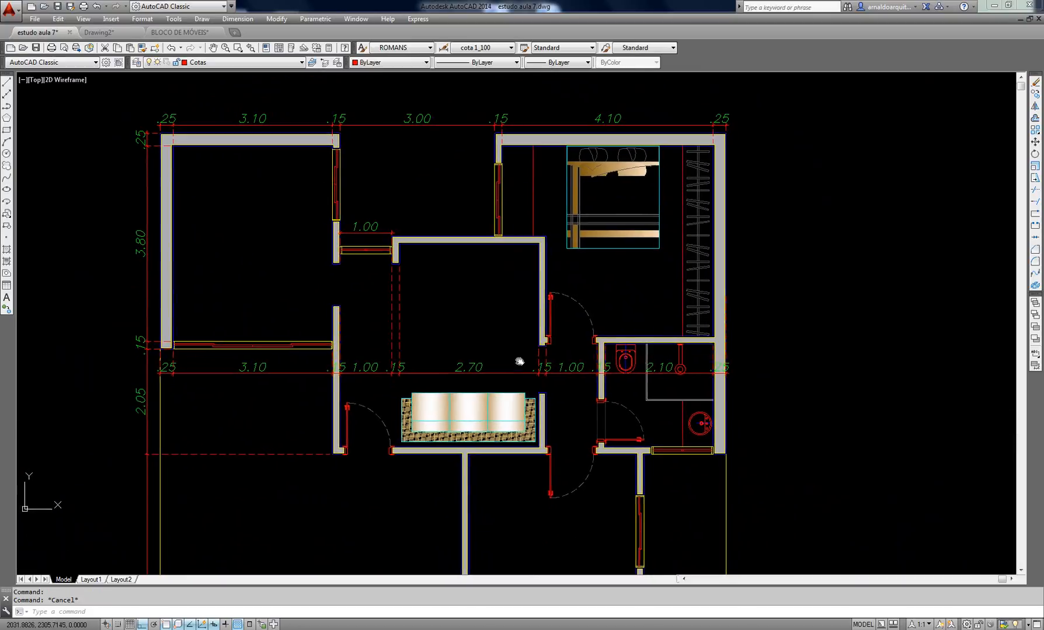
{"action": "mouse_move", "coordinate": [554, 443]}
{"action": "middle_mouse_down"}
{"action": "mouse_move", "coordinate": [524, 480]}
{"action": "mouse_move", "coordinate": [547, 443]}
{"action": "mouse_move", "coordinate": [514, 381]}
{"action": "middle_mouse_up"}
{"action": "left_click", "coordinate": [477, 408]}
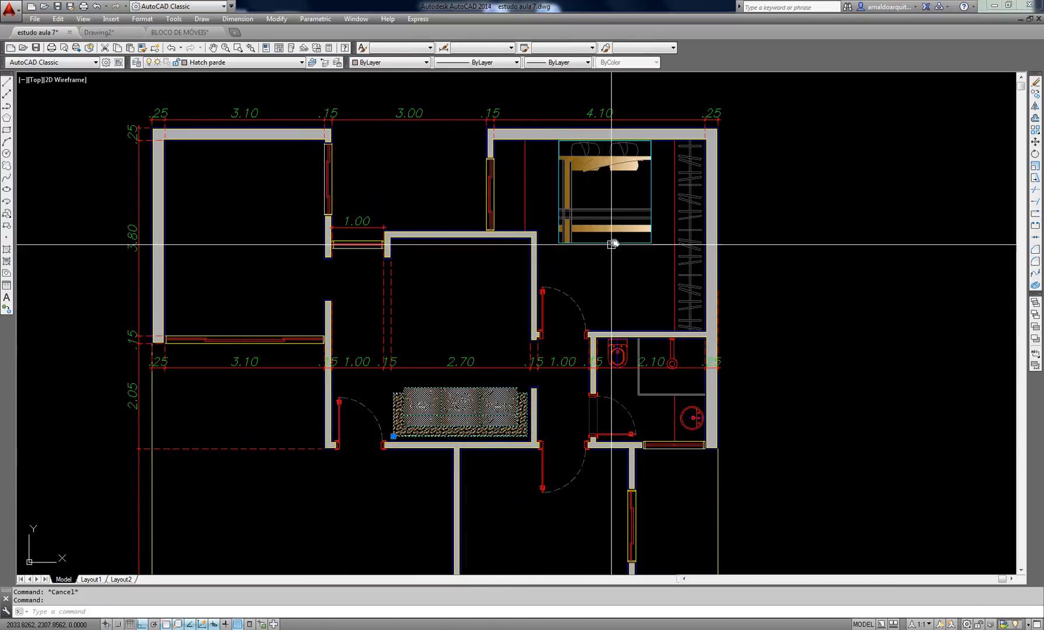
{"action": "key", "text": "Escape"}
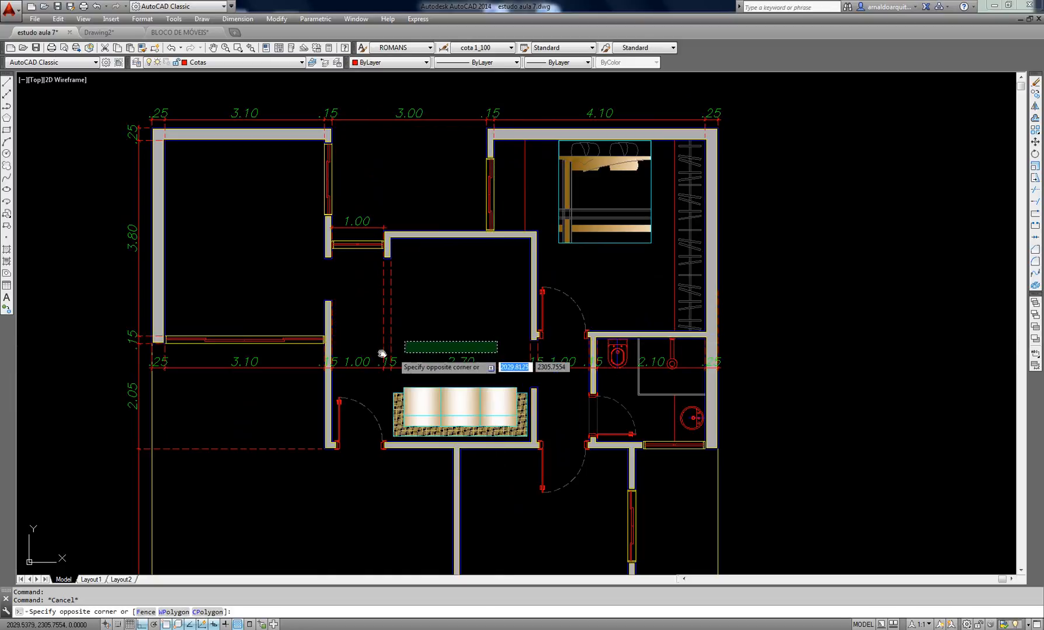
{"action": "left_click", "coordinate": [356, 368]}
{"action": "left_click", "coordinate": [275, 368]}
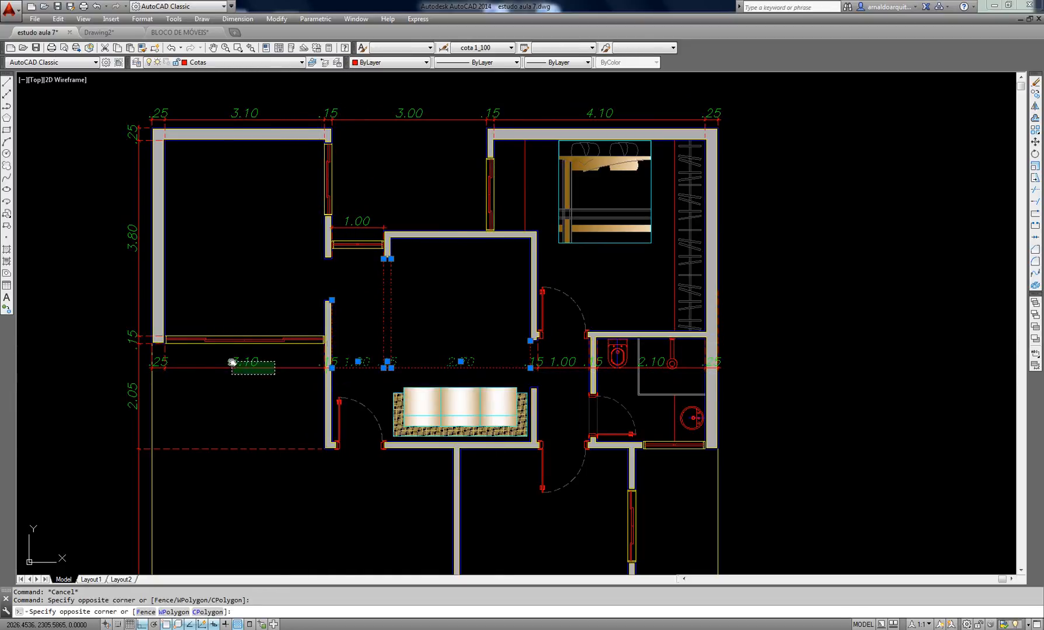
{"action": "left_click", "coordinate": [228, 362]}
{"action": "key", "text": "Escape"}
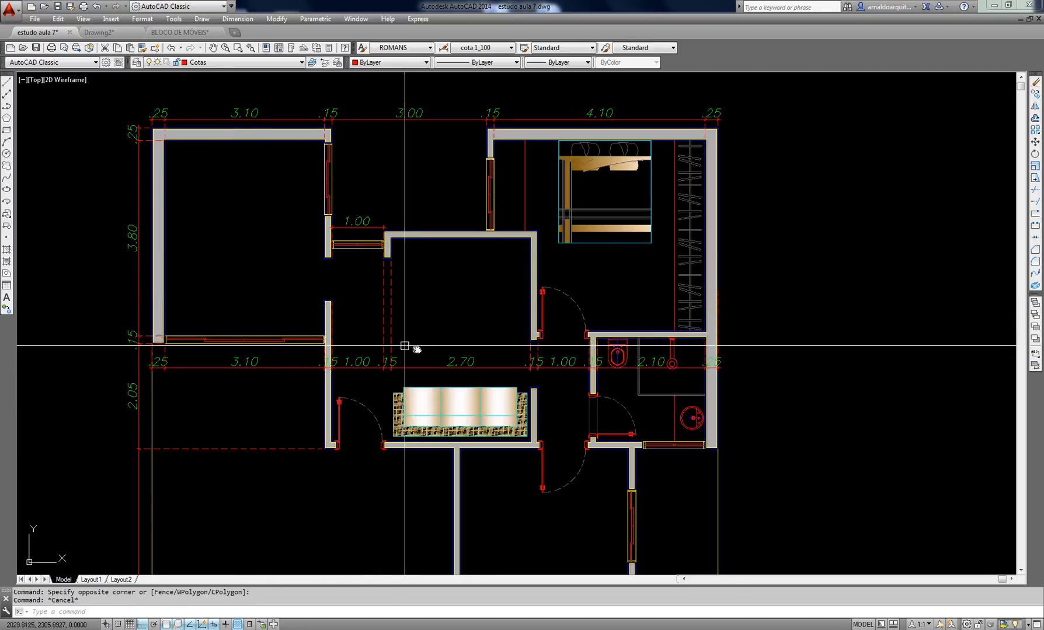
Inspect individual dimensions in the middle horizontal chain and at the upper-left outer wall corner
{"action": "middle_click_drag", "start_coordinate": [405, 346], "coordinate": [436, 352]}
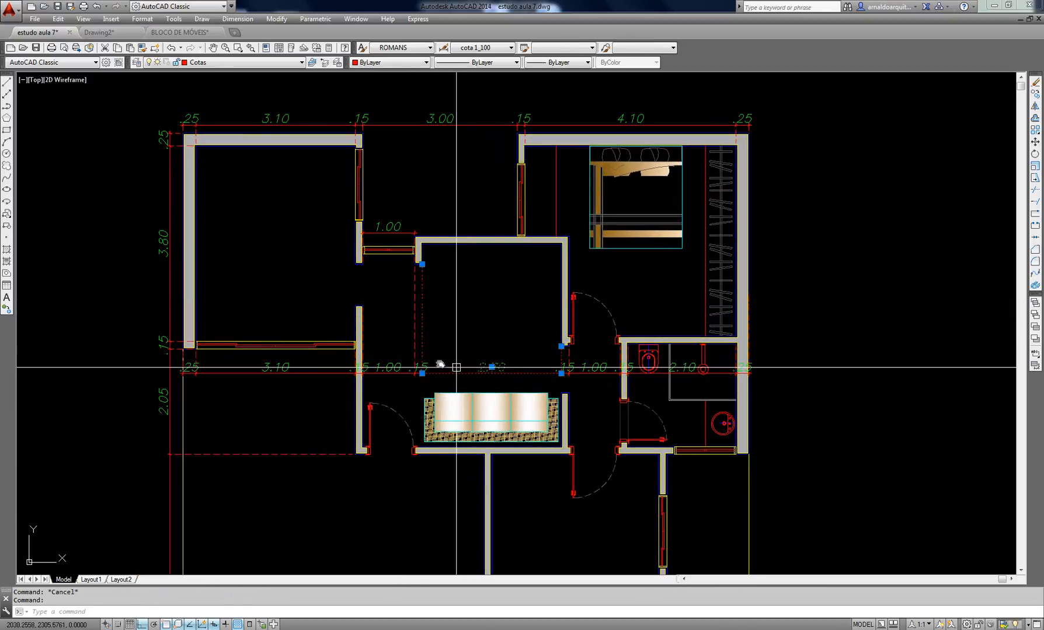
{"action": "key", "text": "Escape"}
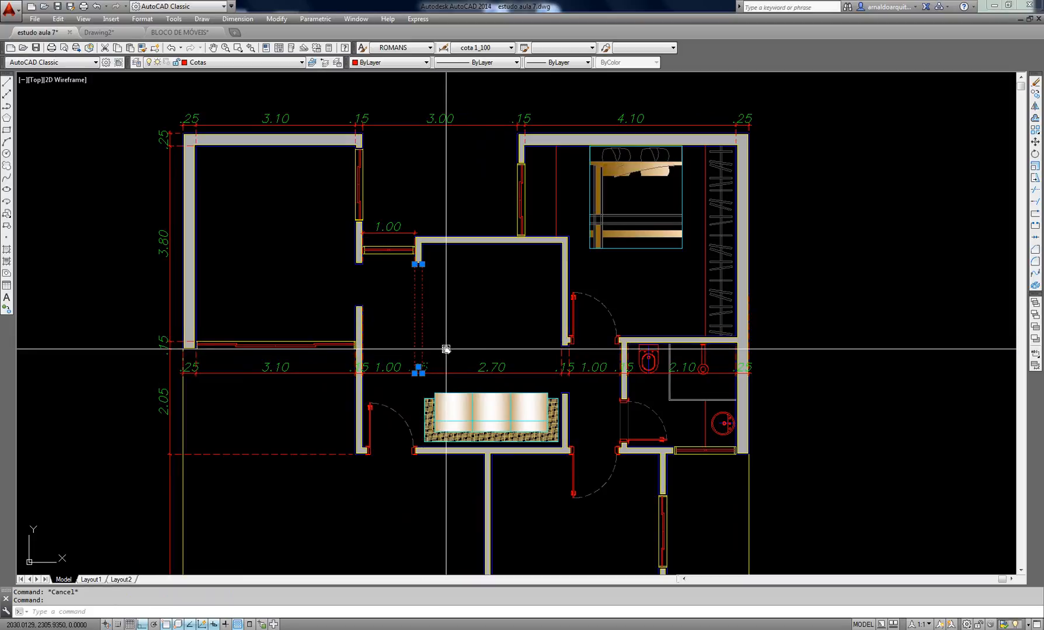
{"action": "key", "text": "Escape"}
{"action": "left_click", "coordinate": [193, 370]}
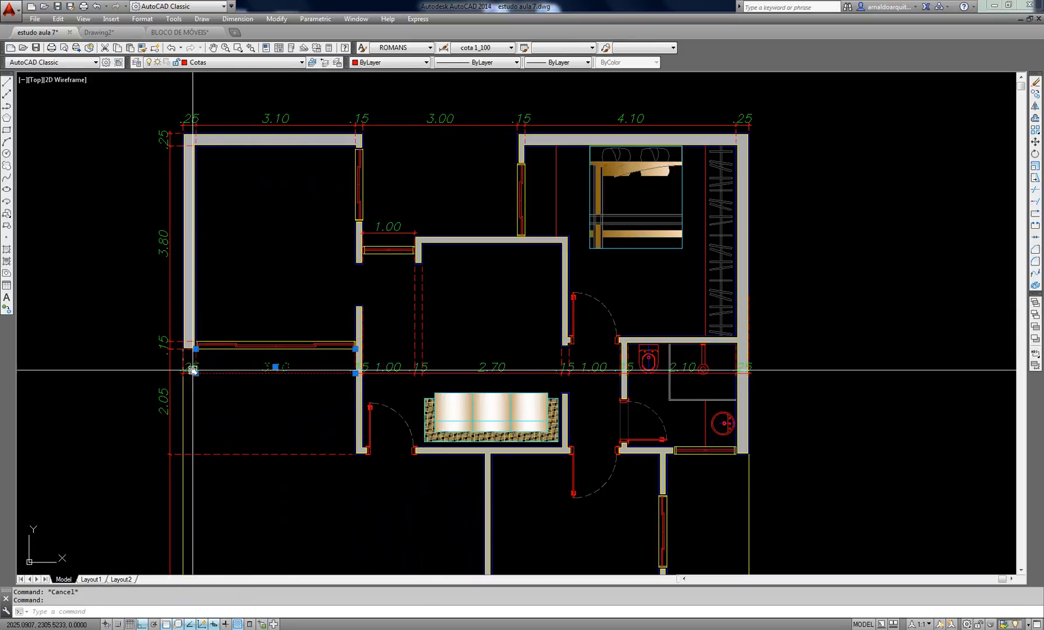
{"action": "left_click", "coordinate": [193, 114]}
{"action": "key", "text": "Escape"}
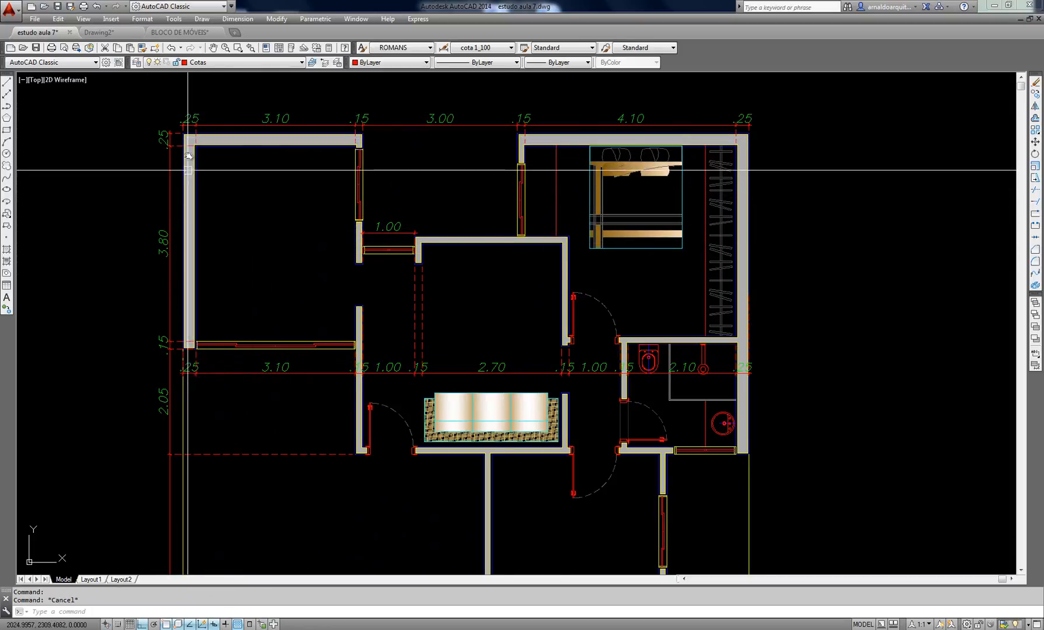
{"action": "left_click", "coordinate": [171, 126]}
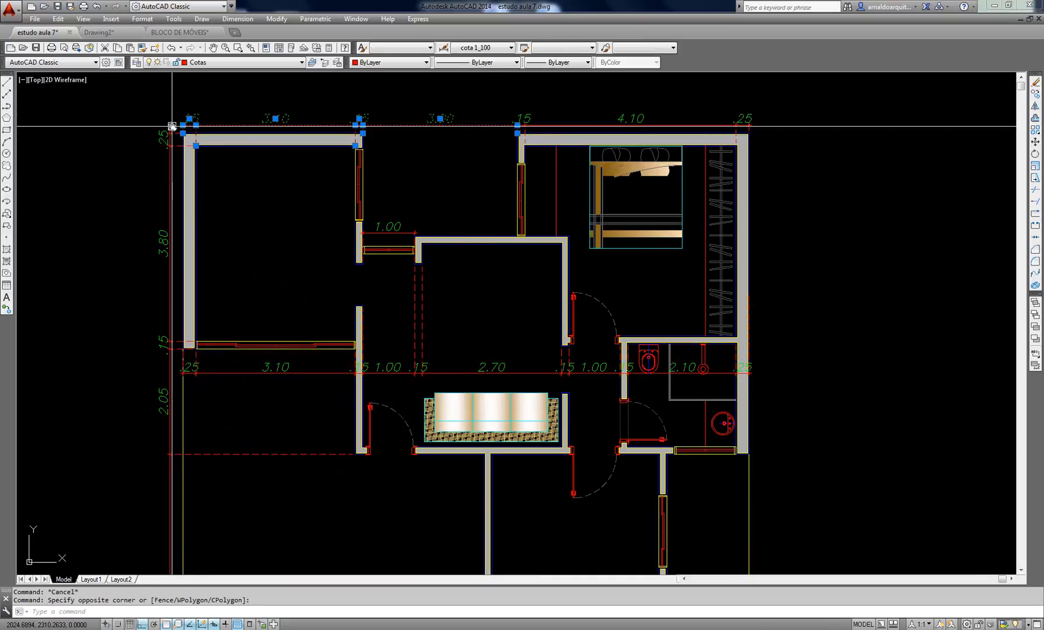
{"action": "key", "text": "Escape"}
{"action": "left_click", "coordinate": [190, 125]}
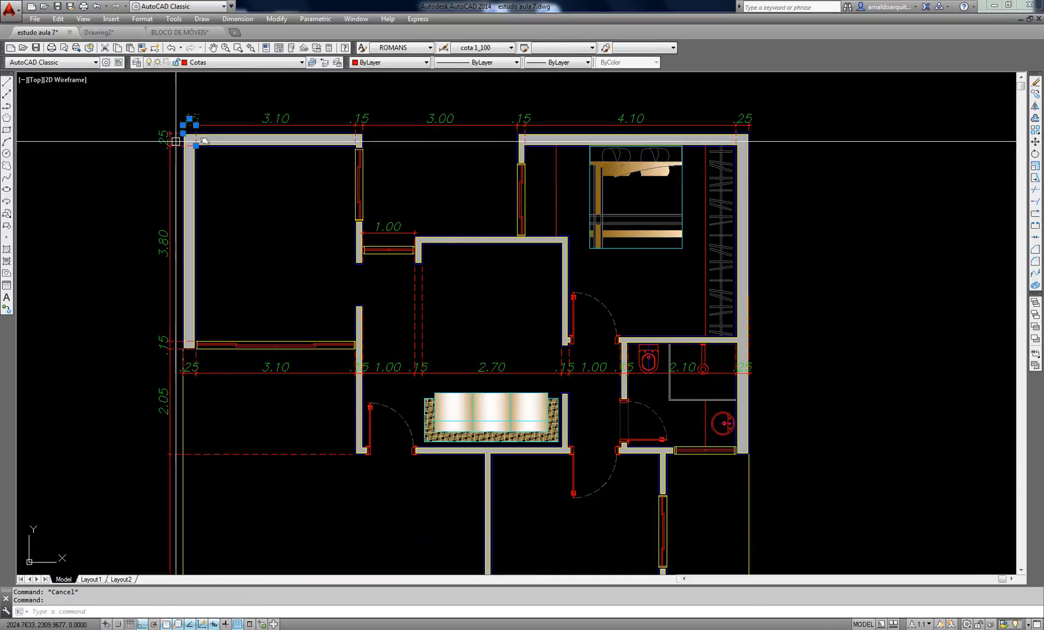
{"action": "key", "text": "Escape"}
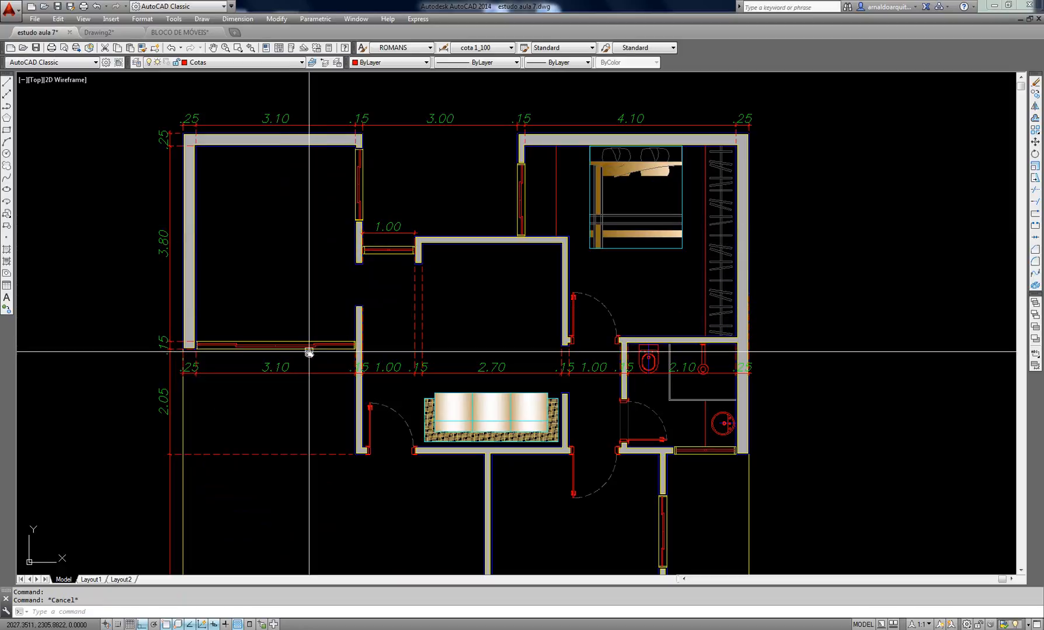
Undo the middle horizontal chain, the small window's dimension and the left vertical chain, leaving only the top chain
{"action": "scroll", "coordinate": [450, 285], "scroll_direction": "up", "scroll_amount": 3}
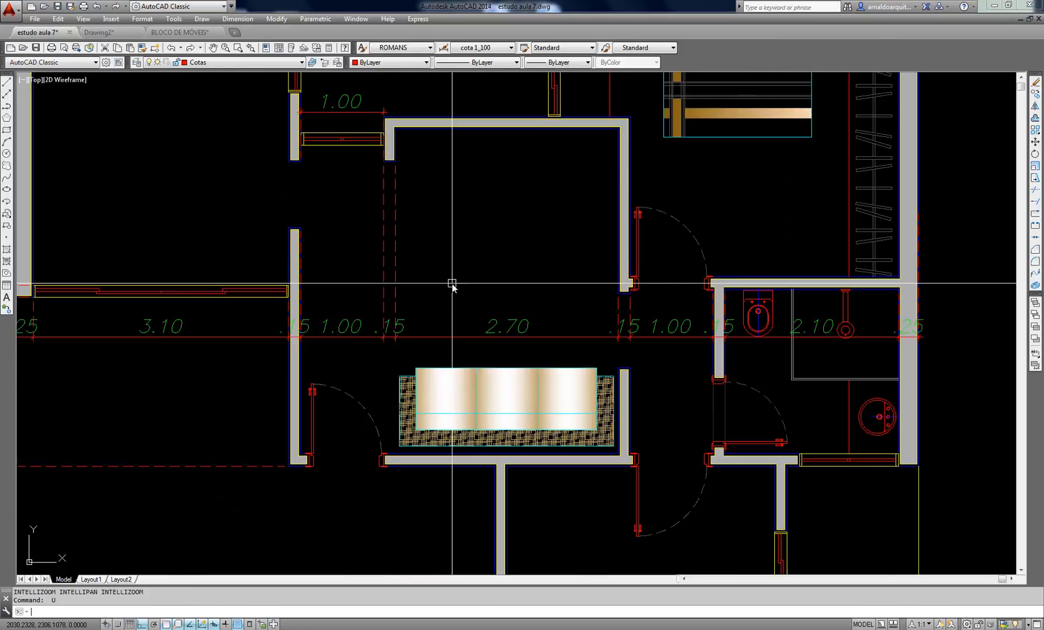
{"action": "scroll", "coordinate": [451, 285], "scroll_direction": "up", "scroll_amount": 5}
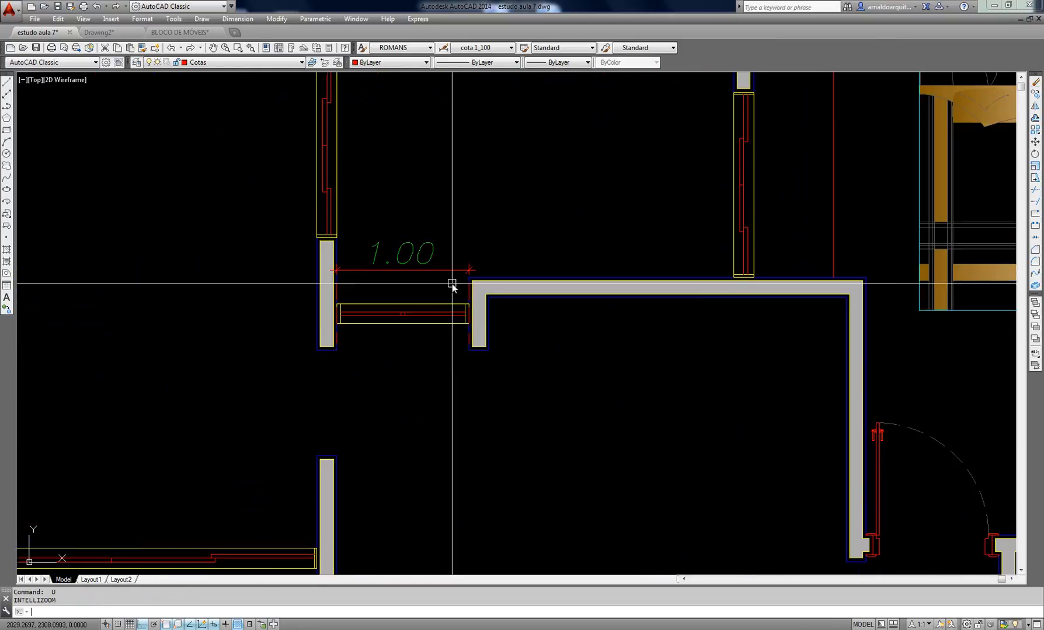
{"action": "scroll", "coordinate": [451, 284], "scroll_direction": "down", "scroll_amount": 6}
{"action": "scroll", "coordinate": [452, 284], "scroll_direction": "up", "scroll_amount": 2}
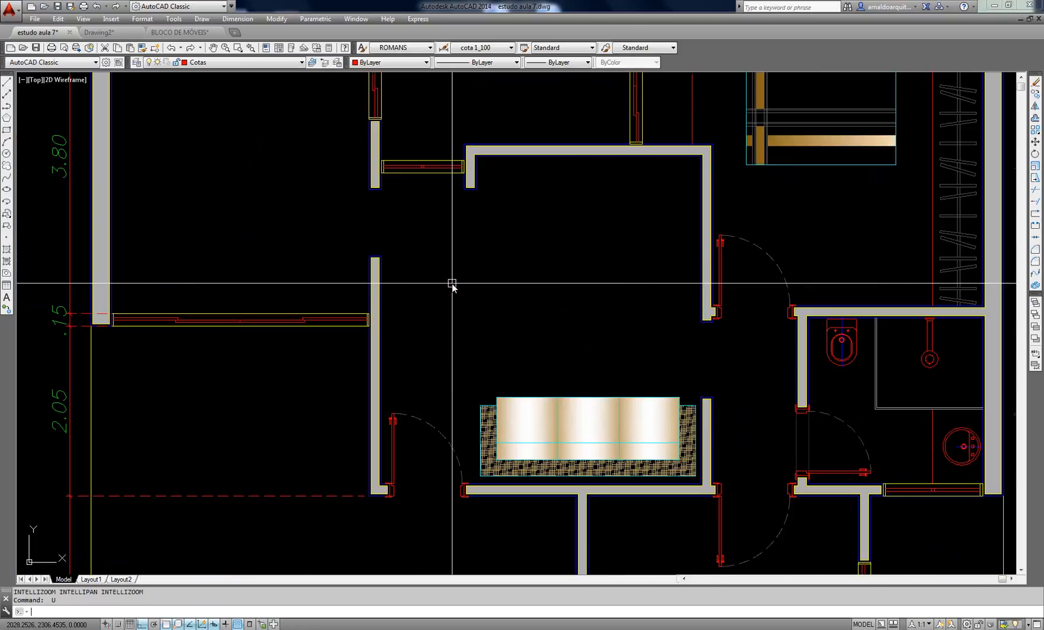
{"action": "scroll", "coordinate": [452, 284], "scroll_direction": "down", "scroll_amount": 1}
{"action": "key", "text": "ctrl+z"}
{"action": "key", "text": "ctrl+z"}
{"action": "key", "text": "ctrl+z"}
{"action": "key", "text": "ctrl+z"}
{"action": "key", "text": "ctrl+z"}
{"action": "key", "text": "ctrl+z"}
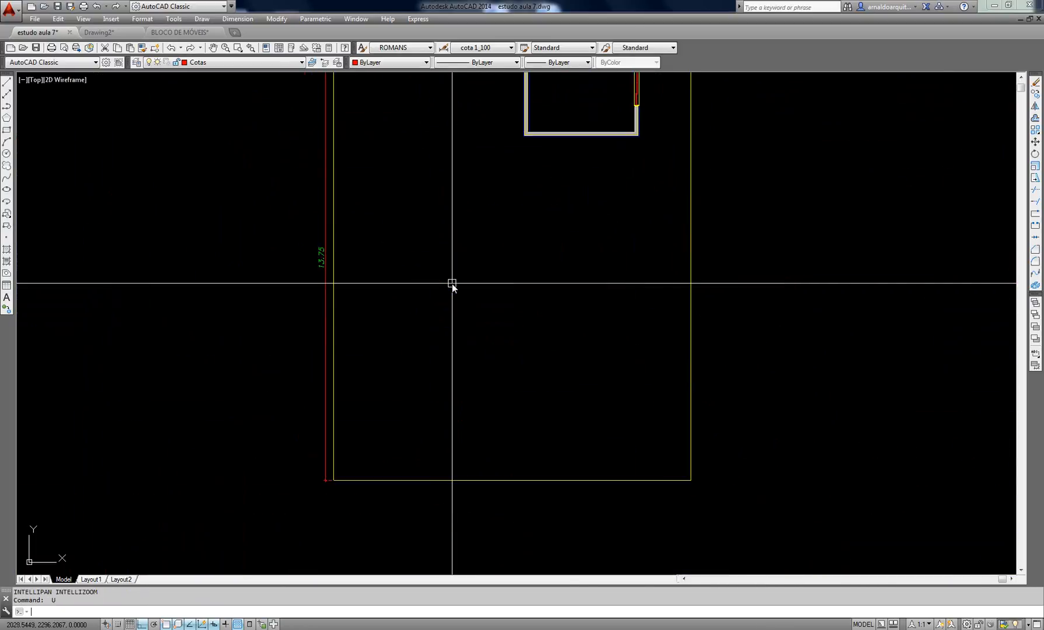
{"action": "key", "text": "ctrl+z"}
{"action": "key", "text": "ctrl+z"}
{"action": "scroll", "coordinate": [426, 225], "scroll_direction": "down", "scroll_amount": 4}
{"action": "key", "text": "Escape"}
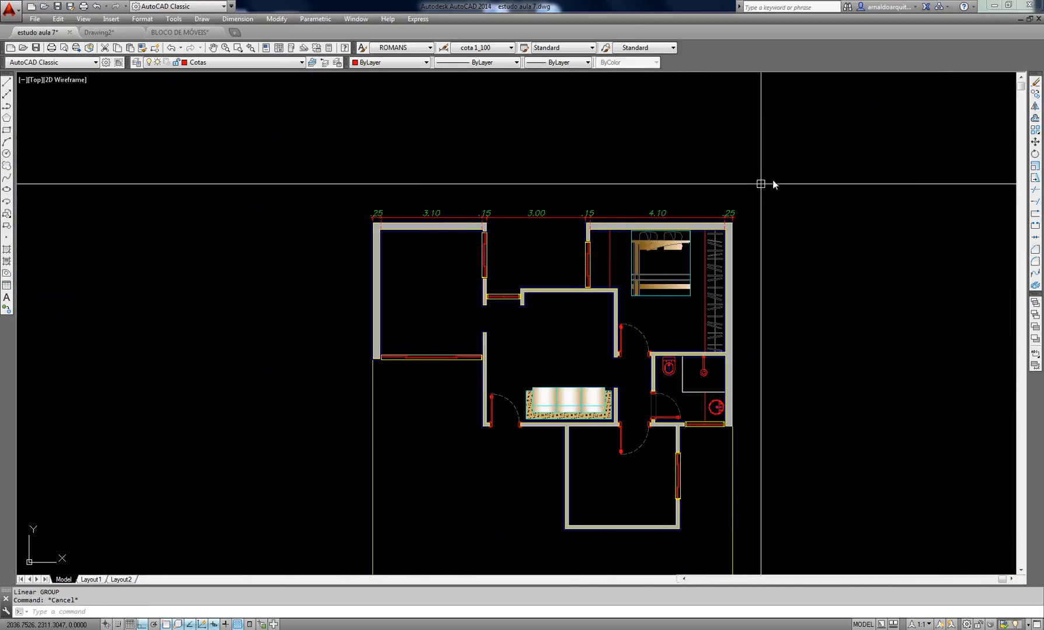
Delete the whole dimension chain along the top of the floor plan
{"action": "left_click", "coordinate": [768, 182]}
{"action": "left_click", "coordinate": [373, 218]}
{"action": "key", "text": "Delete"}
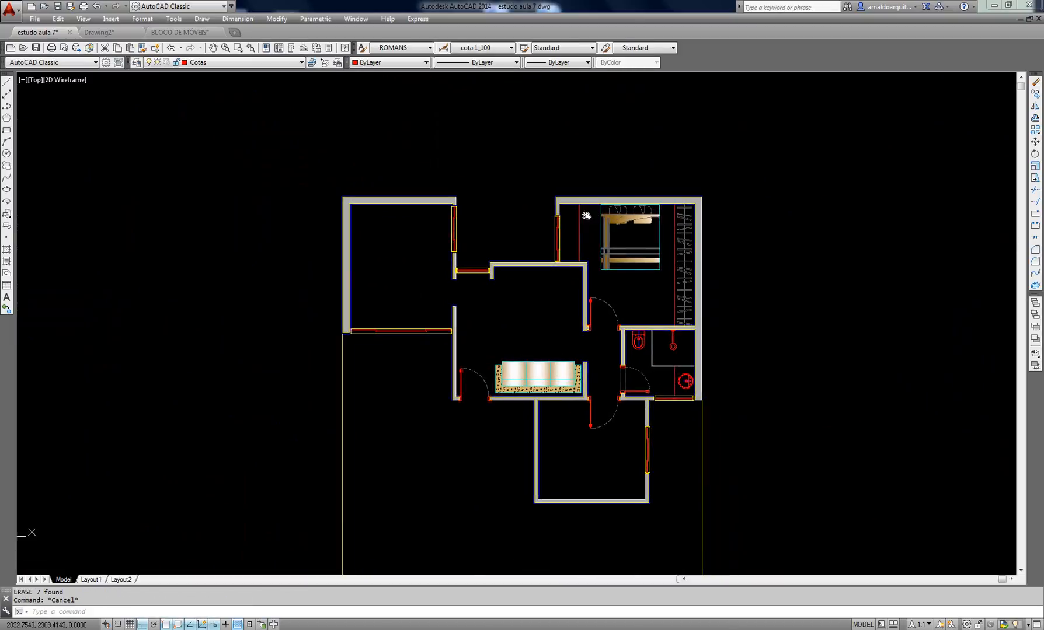
Review the line settings of the cota 1_100 dimension style without changing them
{"action": "scroll", "coordinate": [533, 244], "scroll_direction": "up", "scroll_amount": 2}
{"action": "mouse_move", "coordinate": [533, 244]}
{"action": "middle_mouse_down"}
{"action": "mouse_move", "coordinate": [469, 195]}
{"action": "mouse_move", "coordinate": [485, 233]}
{"action": "middle_mouse_up"}
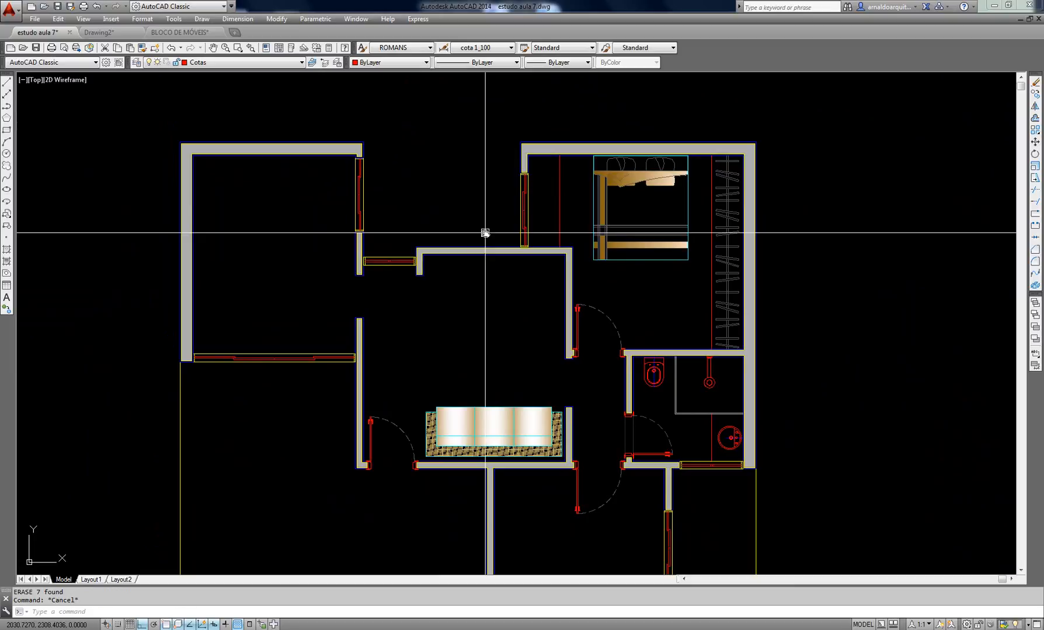
{"action": "scroll", "coordinate": [442, 290], "scroll_direction": "up", "scroll_amount": 1}
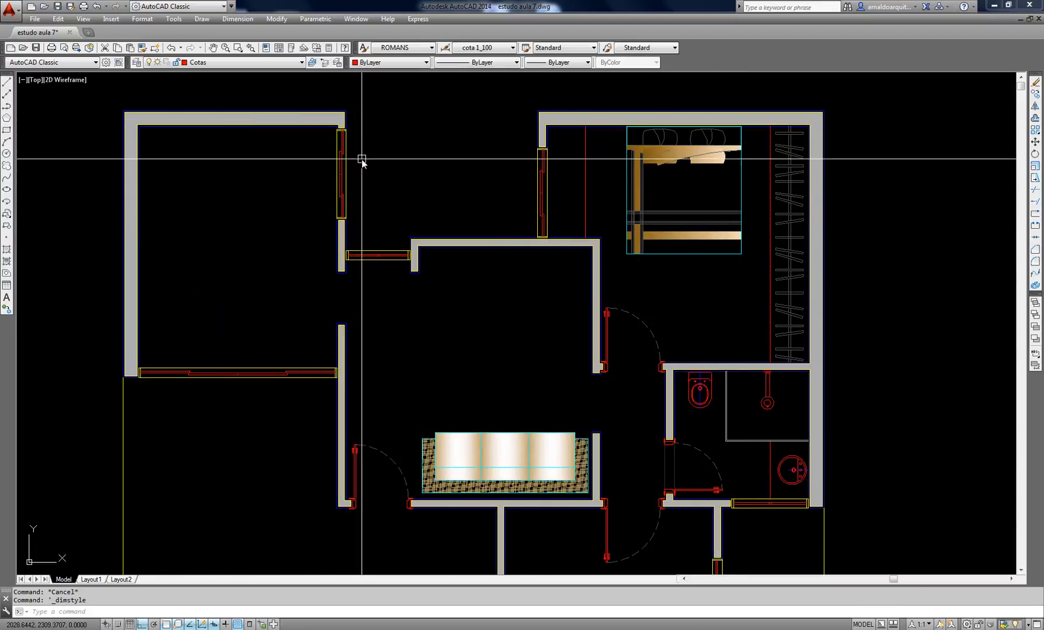
{"action": "middle_click_drag", "start_coordinate": [362, 159], "coordinate": [373, 152]}
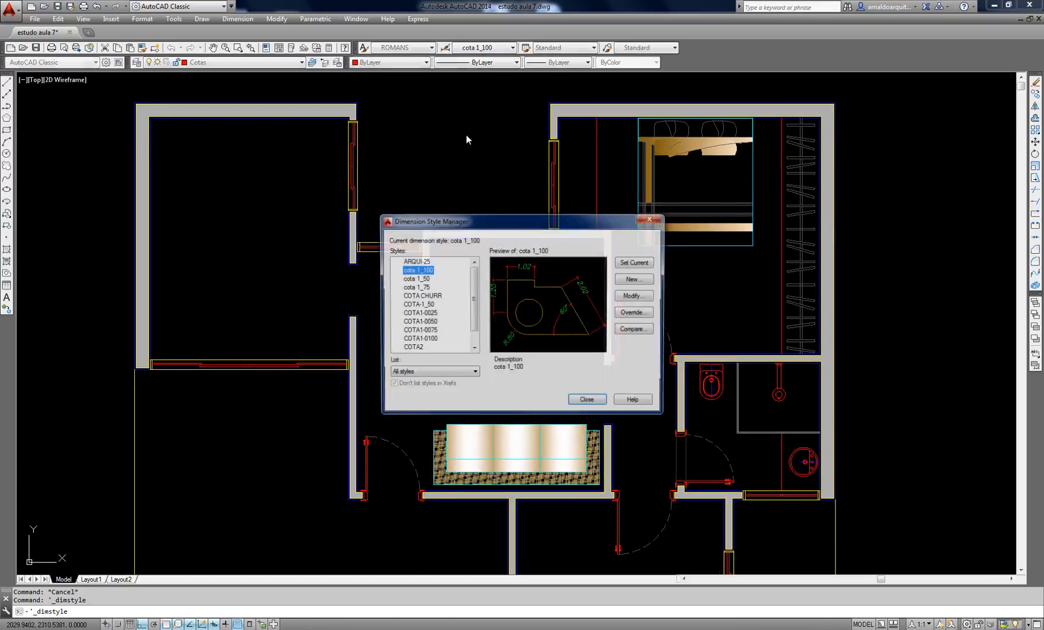
{"action": "left_click_drag", "start_coordinate": [474, 224], "coordinate": [465, 223]}
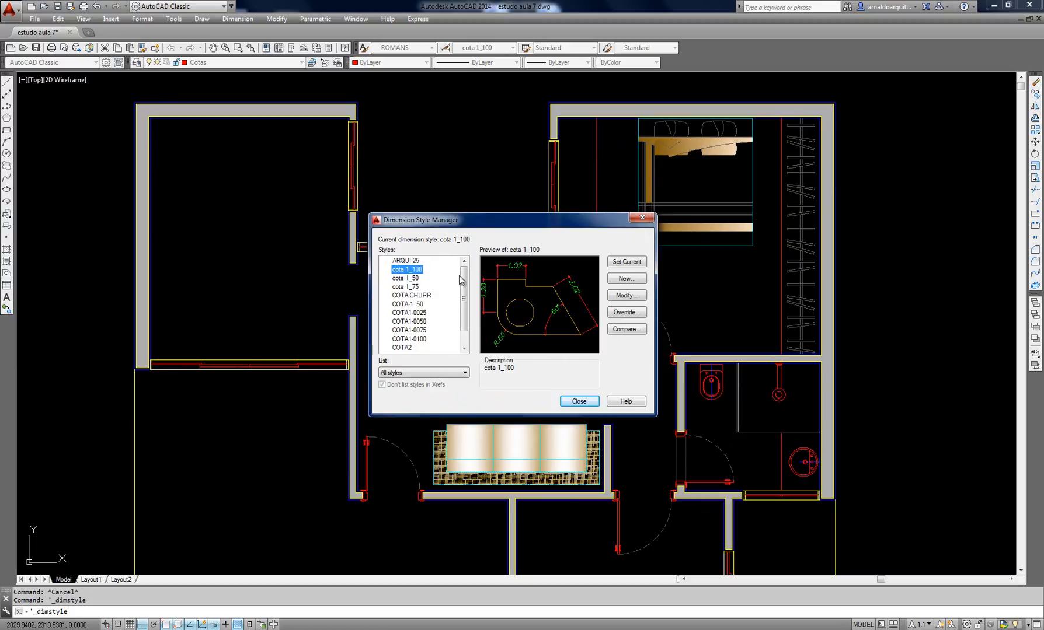
{"action": "left_click", "coordinate": [625, 296]}
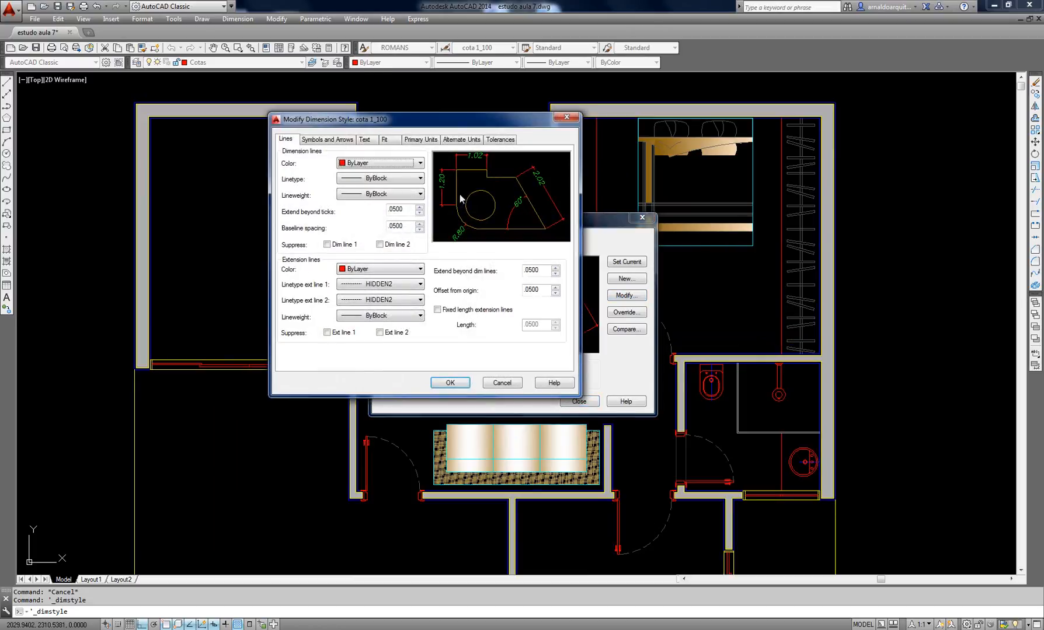
{"action": "left_click_drag", "start_coordinate": [424, 127], "coordinate": [457, 136]}
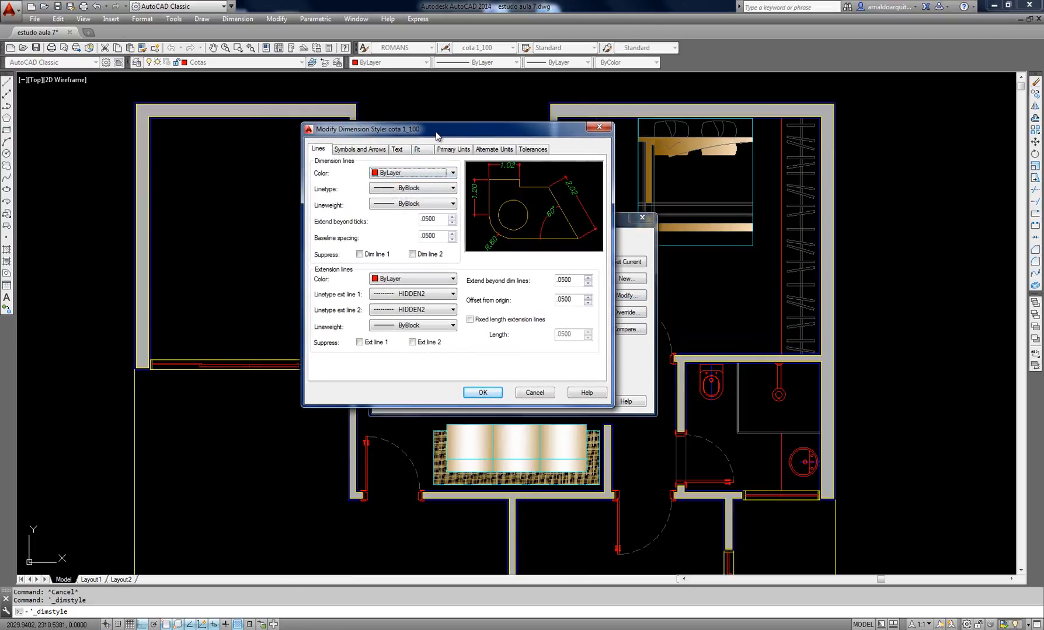
{"action": "left_click_drag", "start_coordinate": [437, 134], "coordinate": [426, 135]}
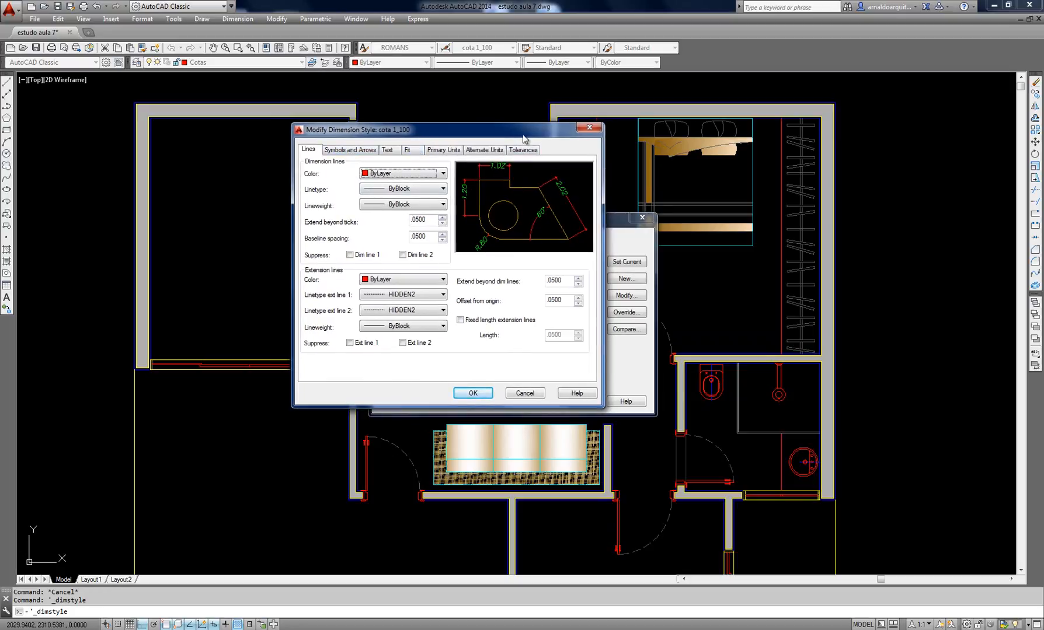
{"action": "left_click_drag", "start_coordinate": [522, 134], "coordinate": [508, 135]}
{"action": "left_click", "coordinate": [584, 128]}
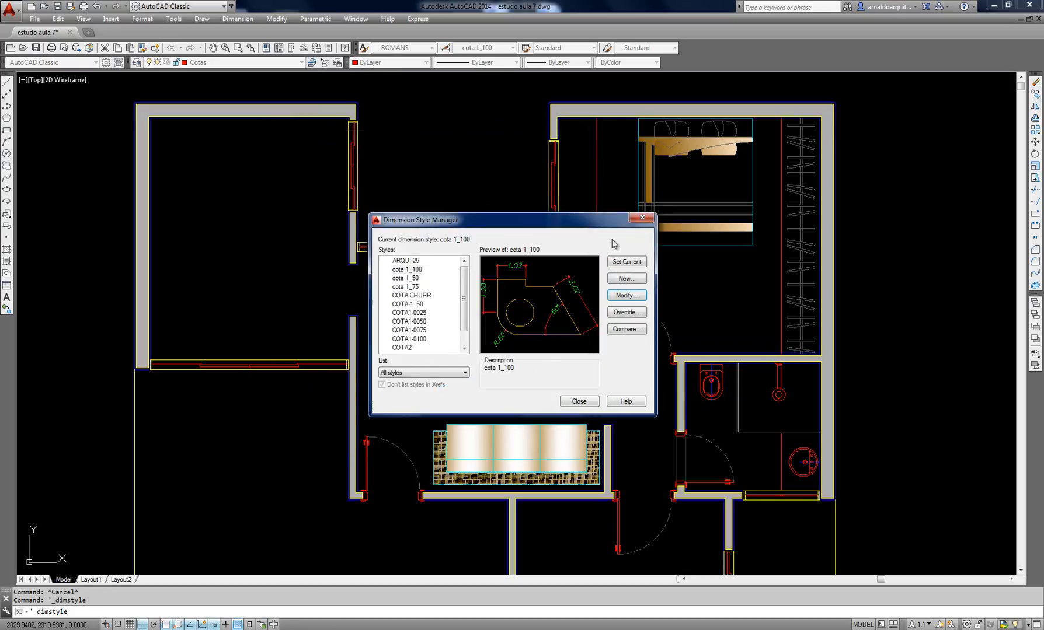
Create a dimension style named layout based on cota 1_100, suppressing both dimension lines and both extension lines
{"action": "left_click", "coordinate": [626, 279]}
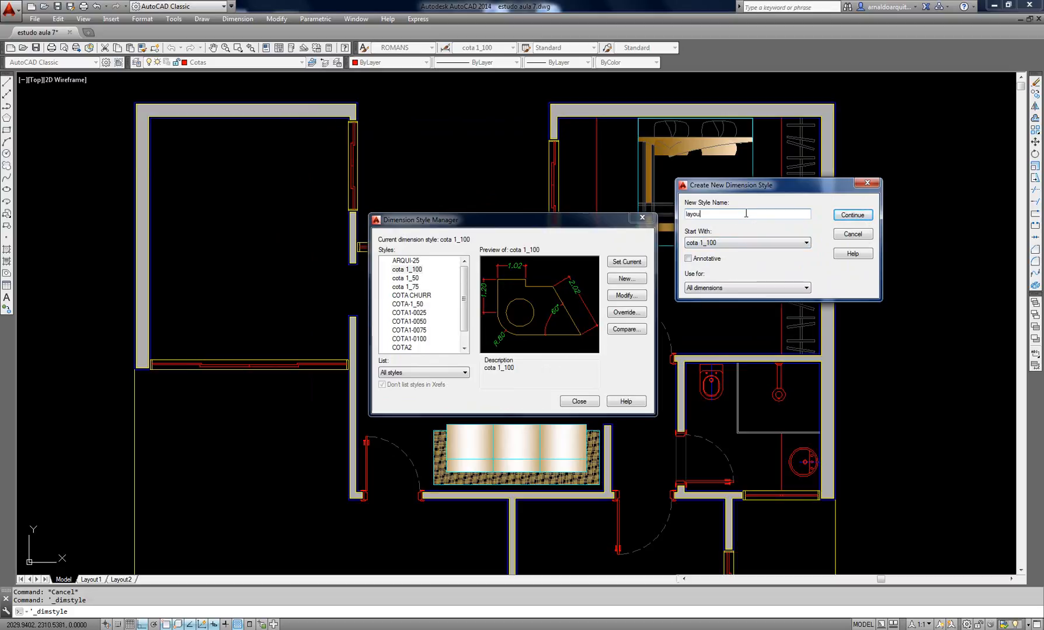
{"action": "left_click_drag", "start_coordinate": [774, 196], "coordinate": [776, 181]}
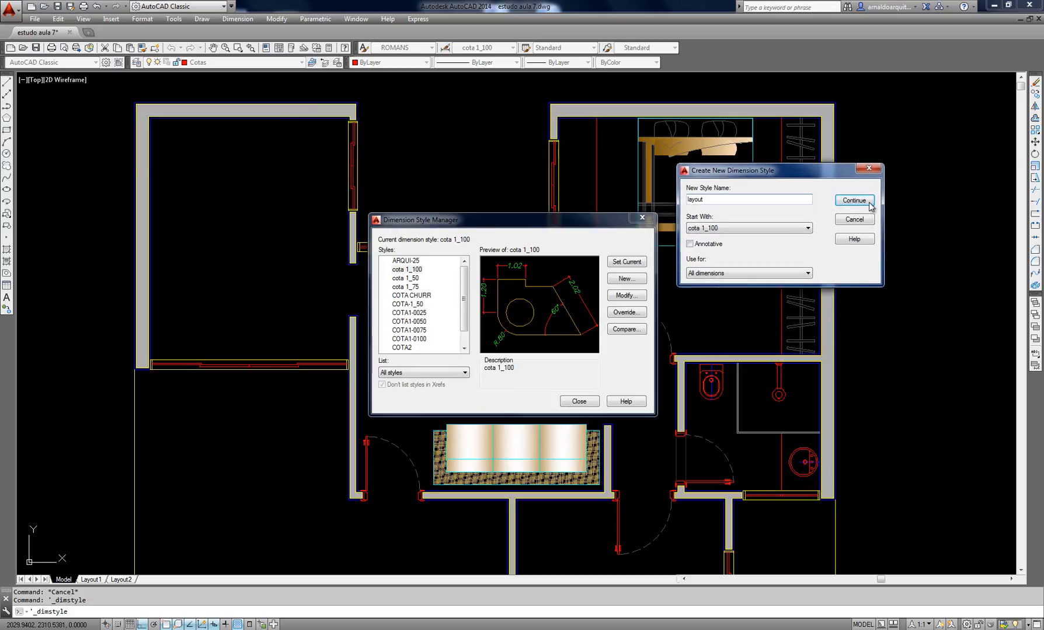
{"action": "left_click", "coordinate": [854, 200]}
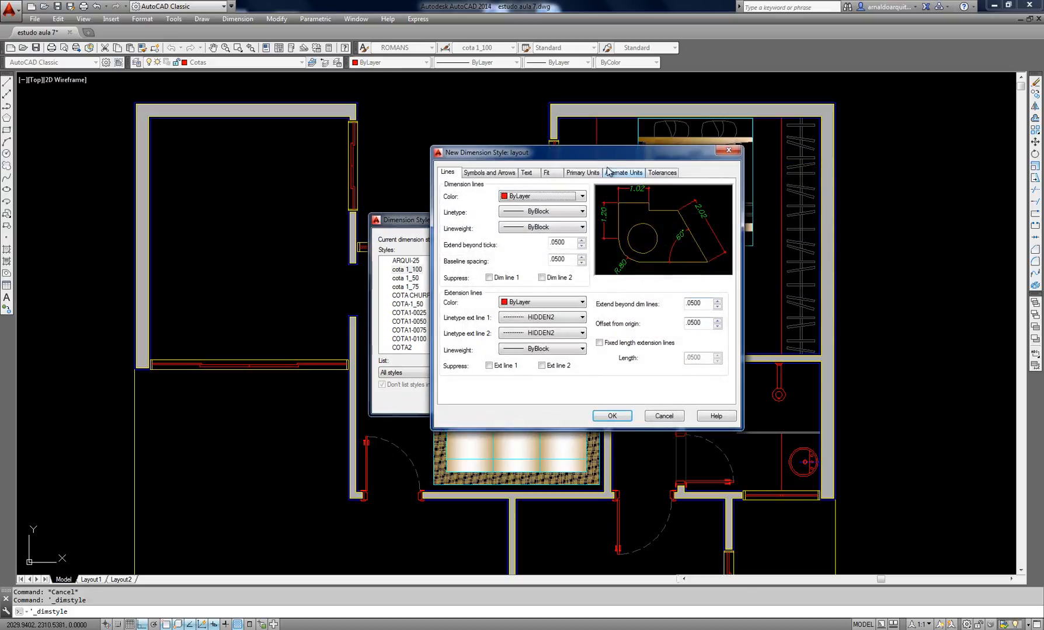
{"action": "left_click_drag", "start_coordinate": [611, 158], "coordinate": [621, 161]}
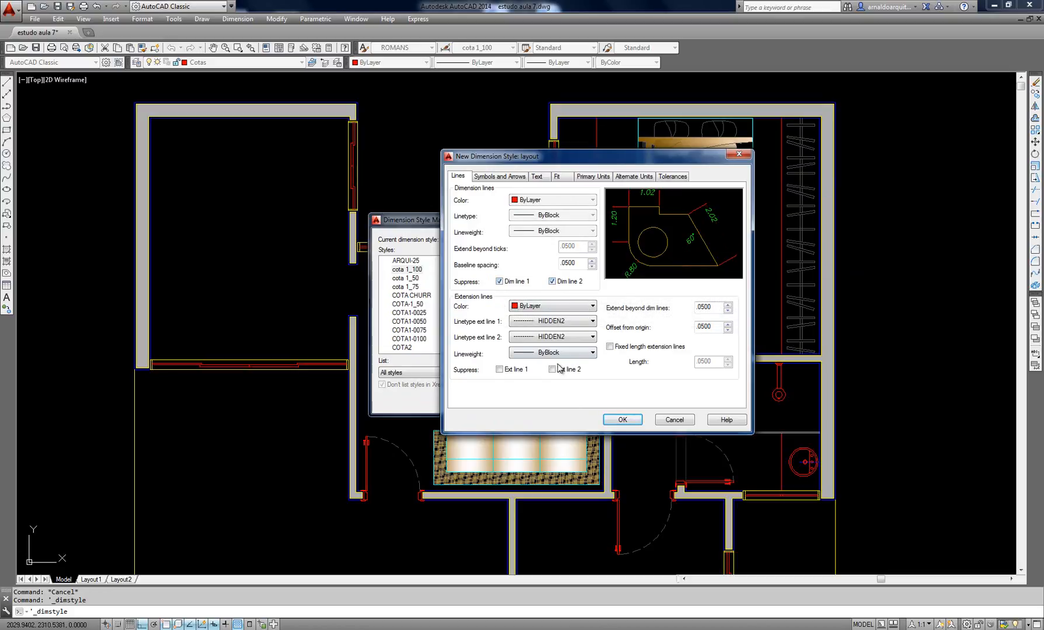
{"action": "left_click", "coordinate": [499, 370]}
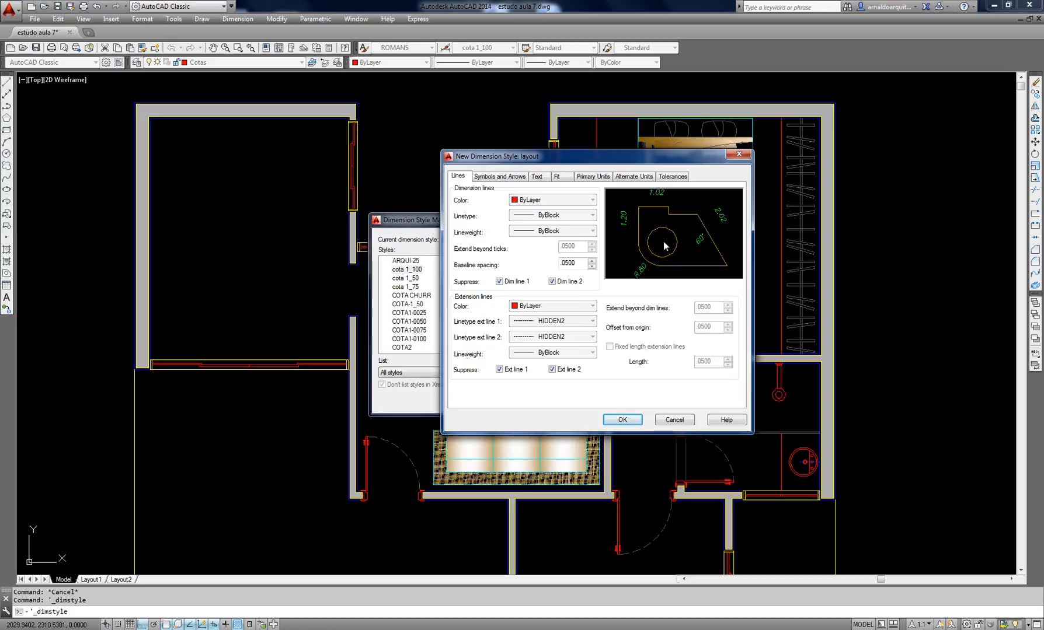
Enable manual text placement for the layout style, save it and make it the current dimension style
{"action": "left_click", "coordinate": [559, 177]}
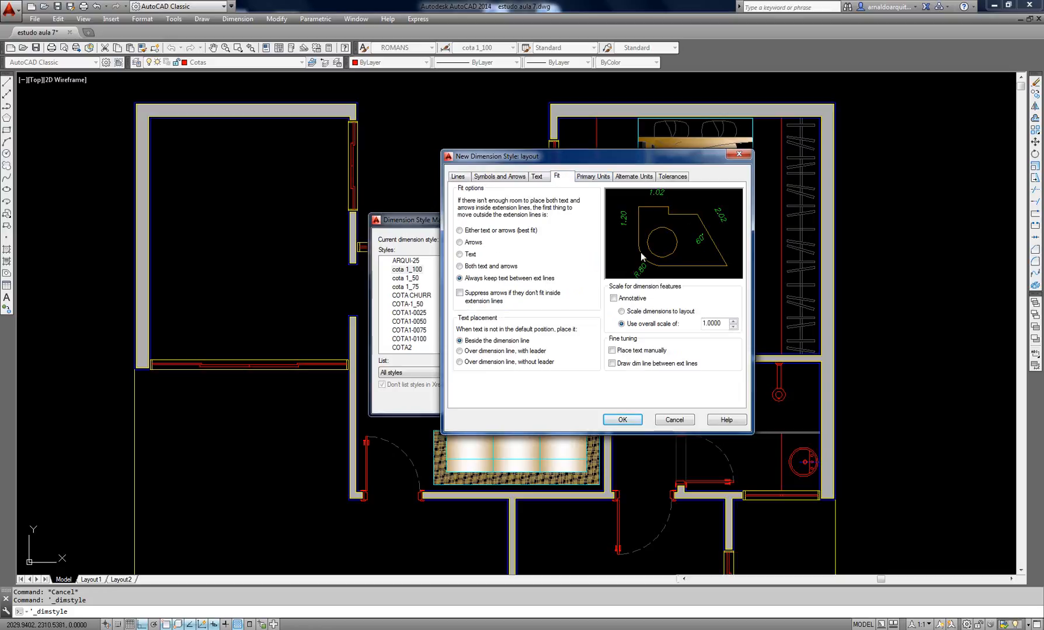
{"action": "left_click", "coordinate": [614, 351]}
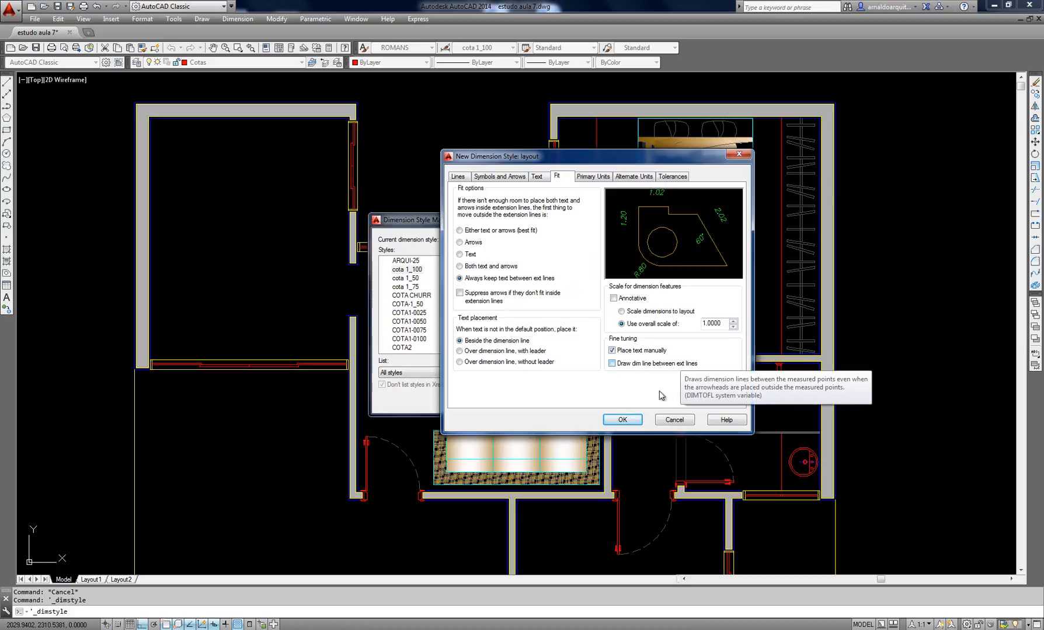
{"action": "left_click", "coordinate": [621, 420]}
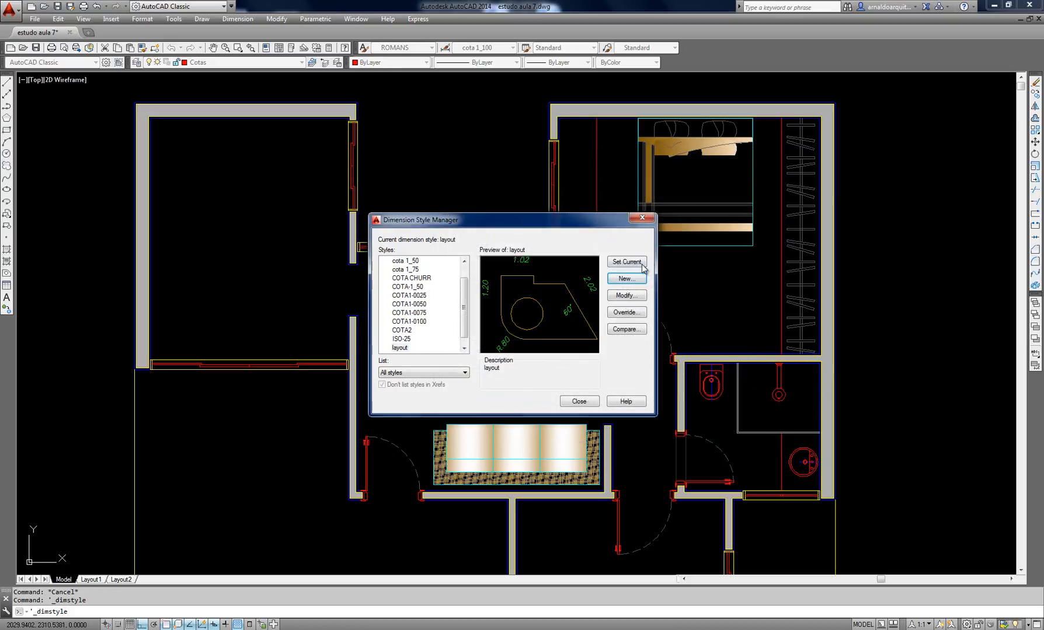
{"action": "left_click", "coordinate": [579, 401]}
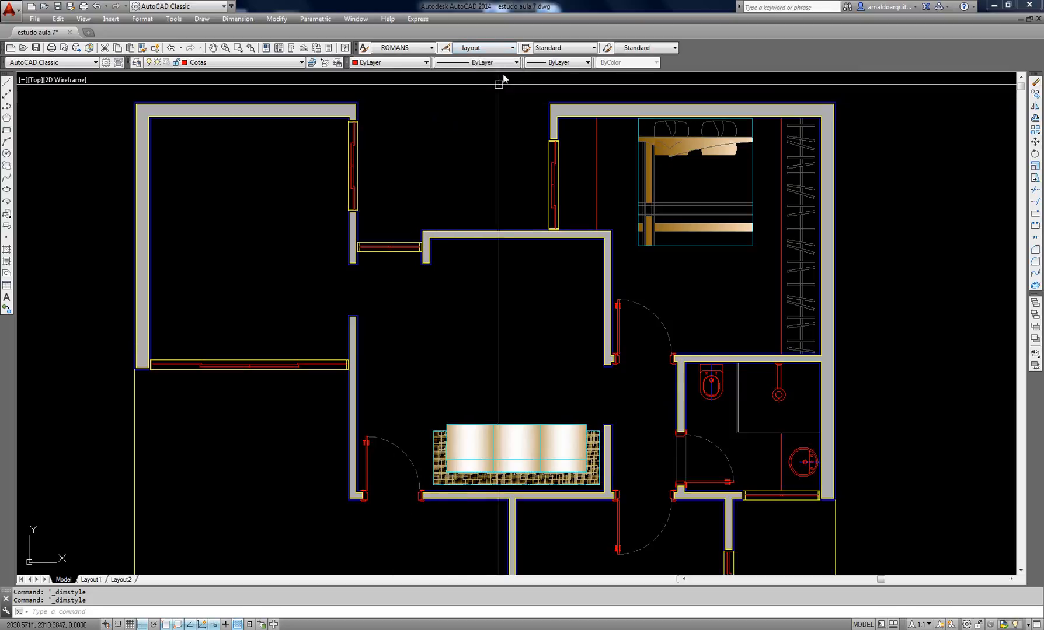
Add a linear dimension for the upper-left room's interior width, placing its text inside just below the top wall
{"action": "left_click", "coordinate": [241, 21]}
{"action": "left_click", "coordinate": [245, 46]}
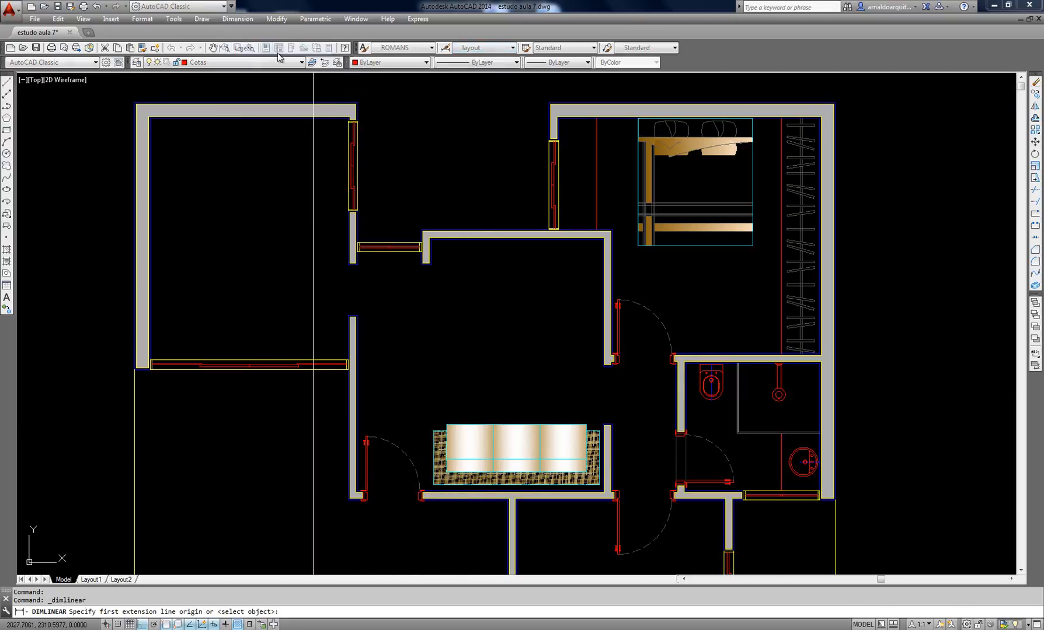
{"action": "middle_click_drag", "start_coordinate": [271, 131], "coordinate": [333, 172]}
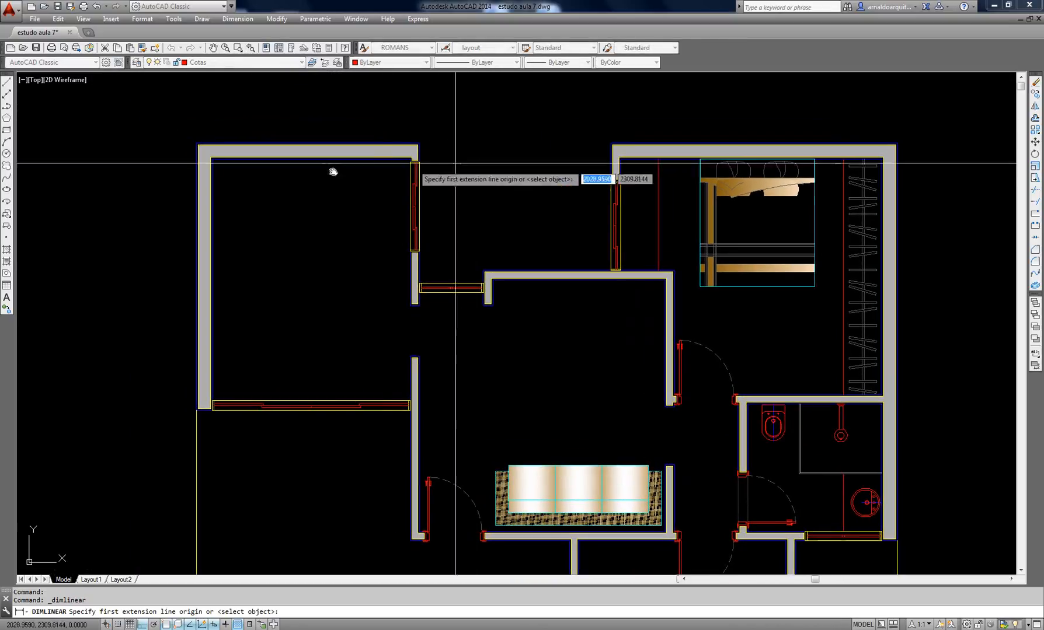
{"action": "left_click", "coordinate": [211, 158]}
{"action": "left_click", "coordinate": [401, 160]}
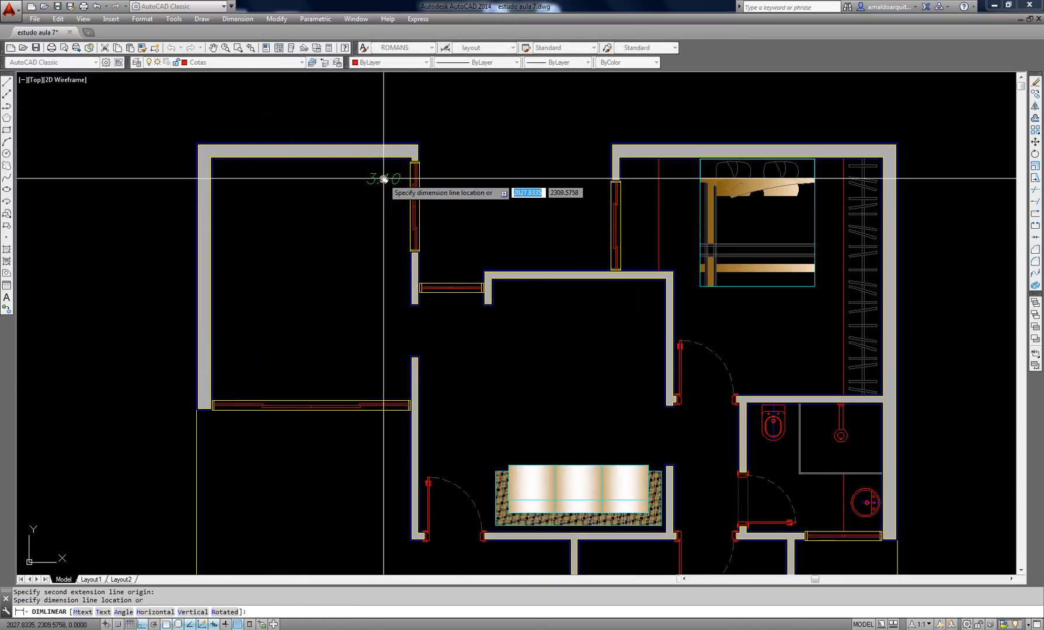
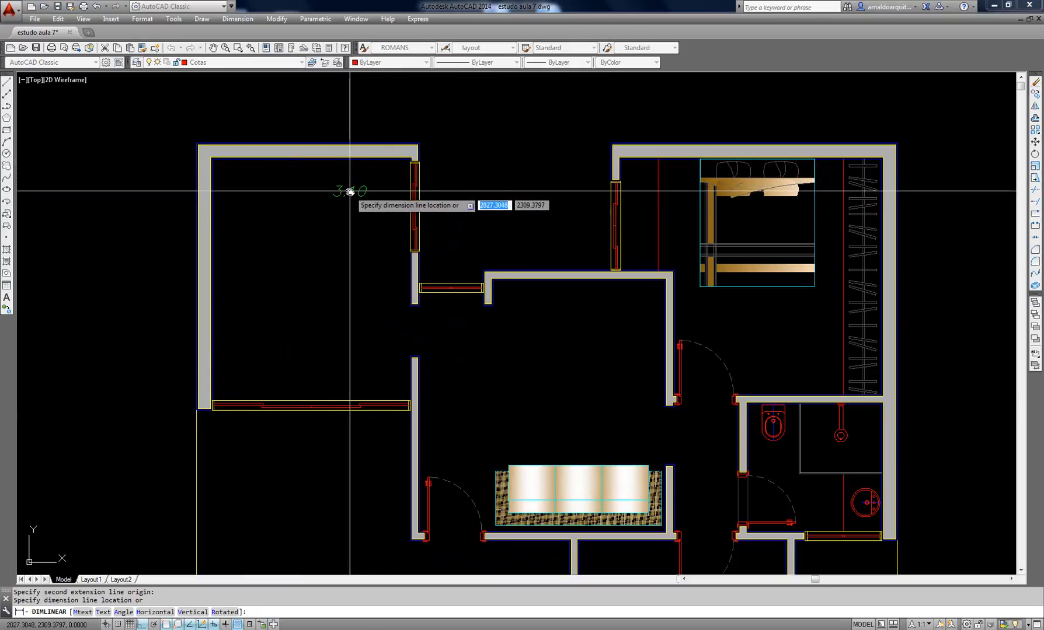
{"action": "left_click", "coordinate": [249, 165]}
{"action": "middle_click_drag", "start_coordinate": [604, 168], "coordinate": [379, 185]}
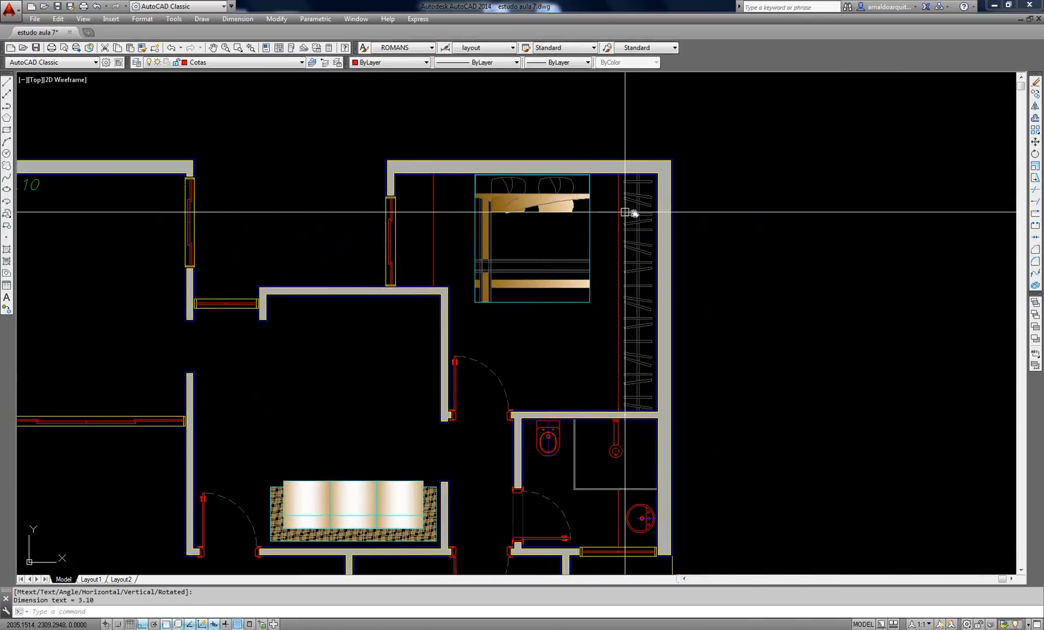
Add a linear dimension for the upper-right bedroom's full interior width, placing its text just below the top wall, left of the bed
{"action": "scroll", "coordinate": [629, 213], "scroll_direction": "up", "scroll_amount": 2}
{"action": "middle_click_drag", "start_coordinate": [517, 183], "coordinate": [518, 195]}
{"action": "left_click", "coordinate": [238, 18]}
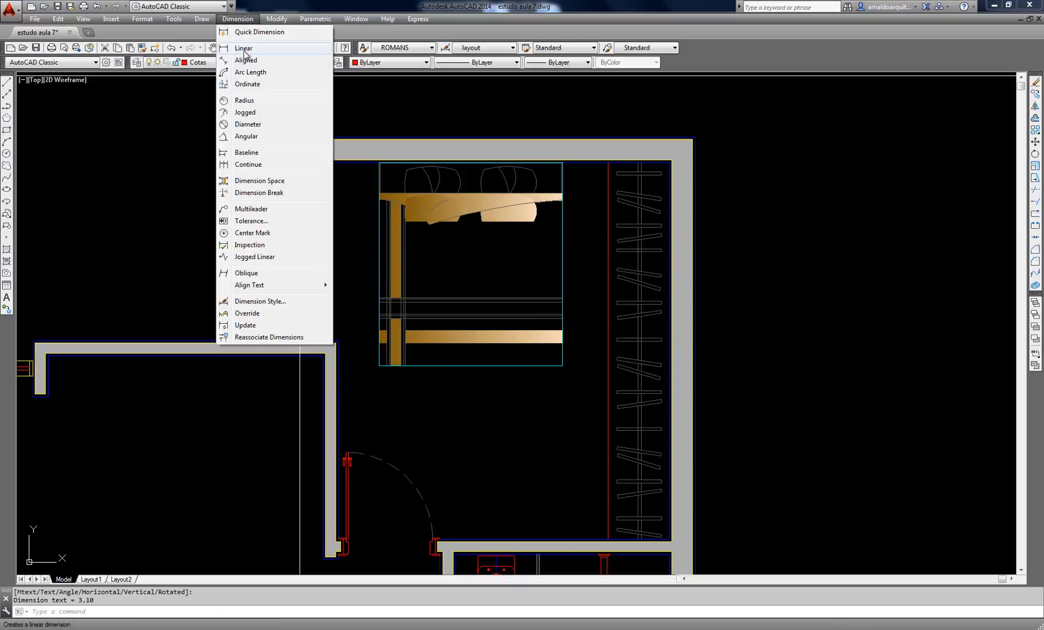
{"action": "left_click", "coordinate": [251, 49]}
{"action": "left_click", "coordinate": [250, 162]}
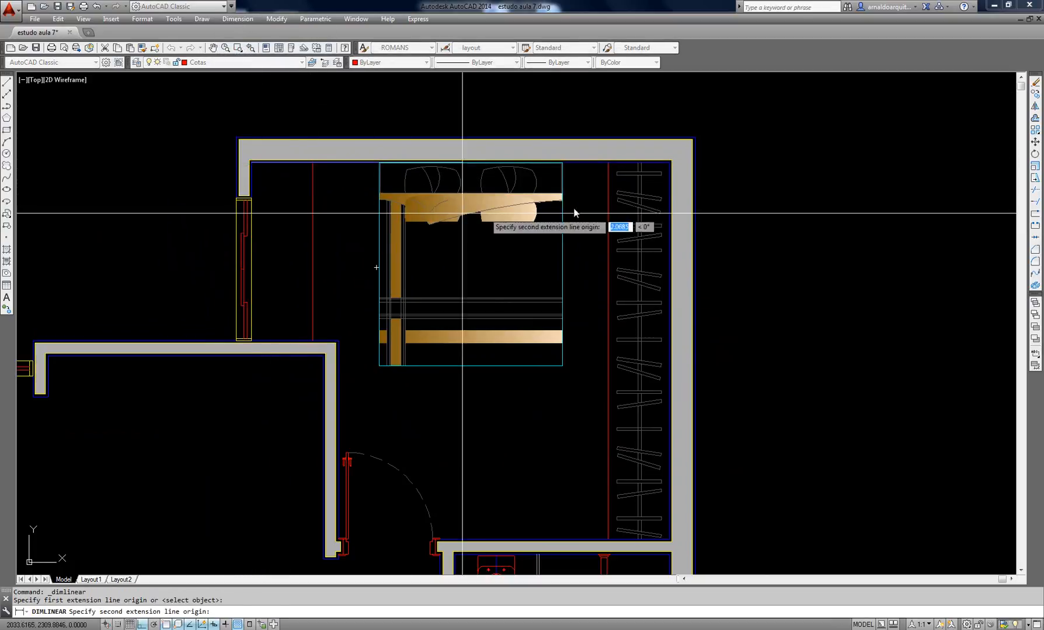
{"action": "left_click", "coordinate": [693, 150]}
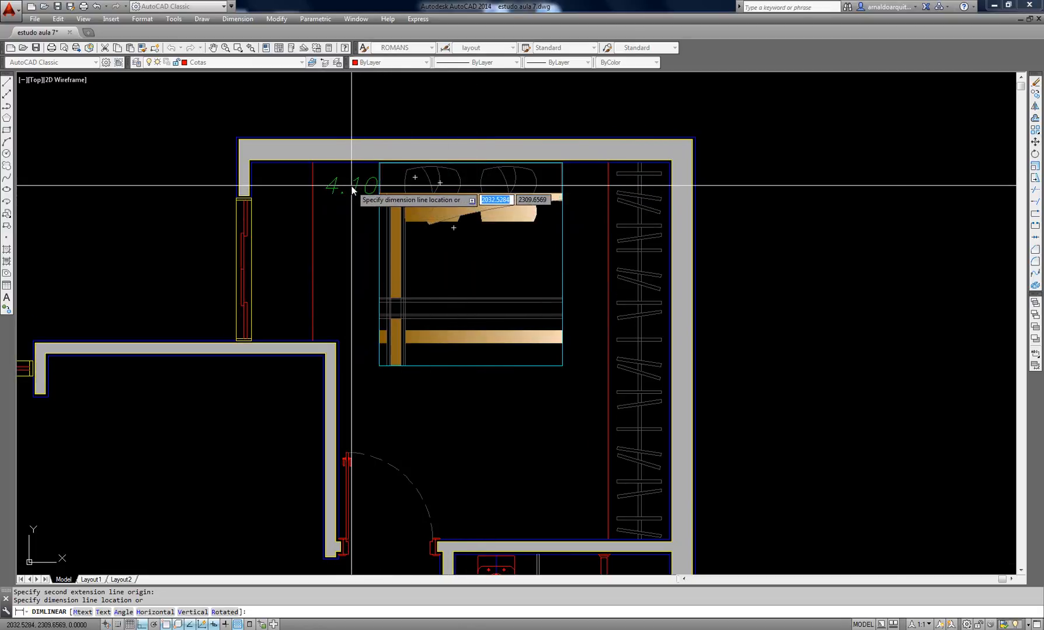
{"action": "scroll", "coordinate": [350, 202], "scroll_direction": "up", "scroll_amount": 2}
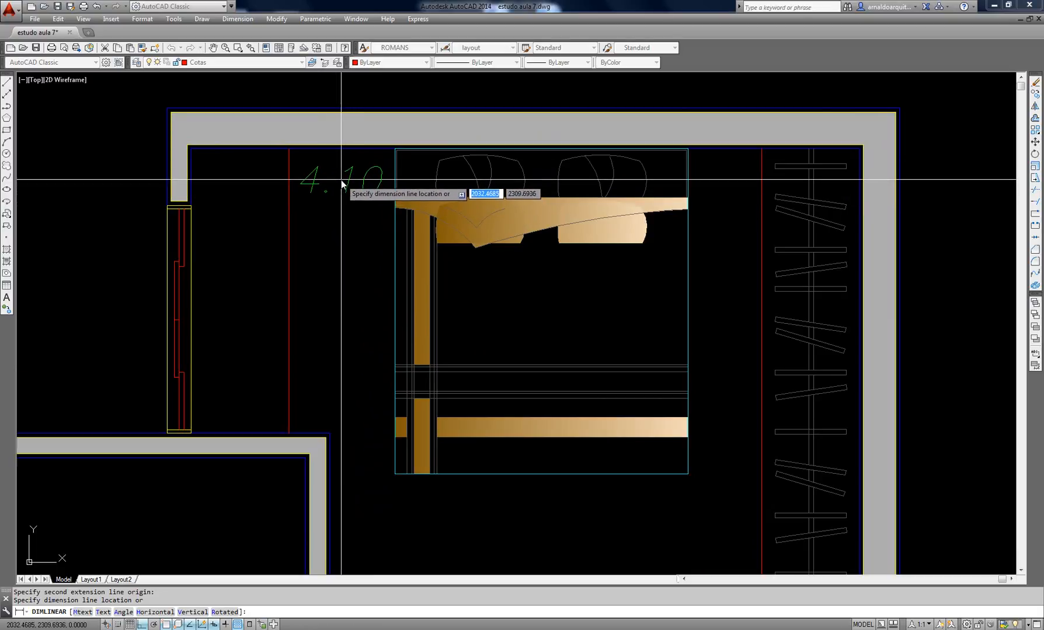
{"action": "left_click", "coordinate": [342, 179]}
Add a vertical linear dimension for the bedroom's interior depth along the right wall, placing its text between the bed and the wardrobe
{"action": "mouse_move", "coordinate": [587, 281]}
{"action": "middle_mouse_down"}
{"action": "mouse_move", "coordinate": [546, 231]}
{"action": "mouse_move", "coordinate": [432, 201]}
{"action": "middle_mouse_up"}
{"action": "scroll", "coordinate": [432, 201], "scroll_direction": "down", "scroll_amount": 2}
{"action": "mouse_move", "coordinate": [555, 194]}
{"action": "middle_mouse_down"}
{"action": "mouse_move", "coordinate": [559, 205]}
{"action": "mouse_move", "coordinate": [540, 198]}
{"action": "middle_mouse_up"}
{"action": "left_click", "coordinate": [240, 19]}
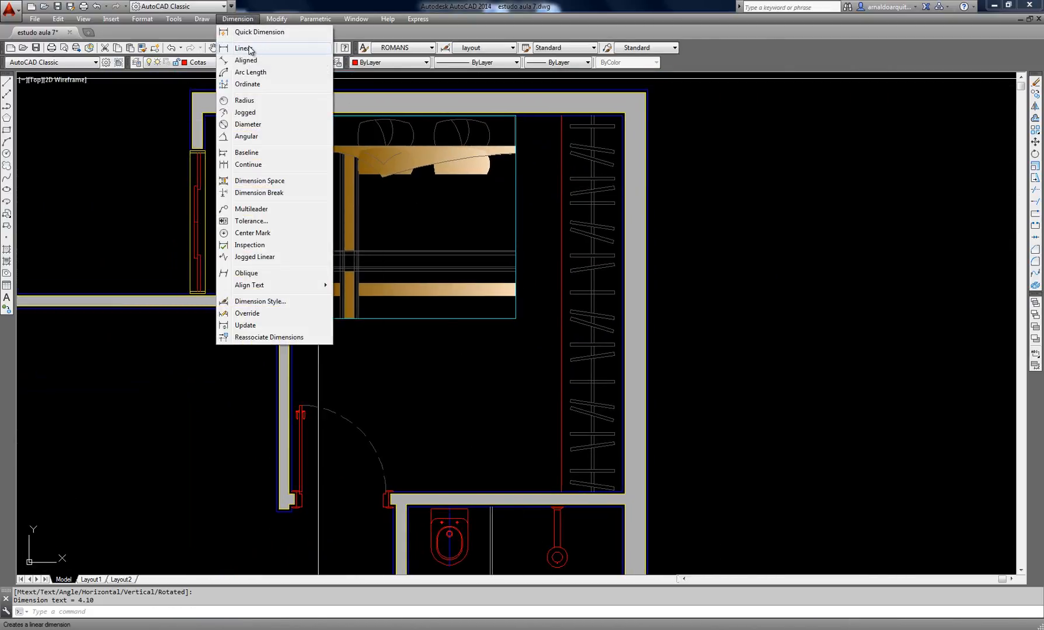
{"action": "left_click", "coordinate": [250, 50]}
{"action": "left_click", "coordinate": [624, 112]}
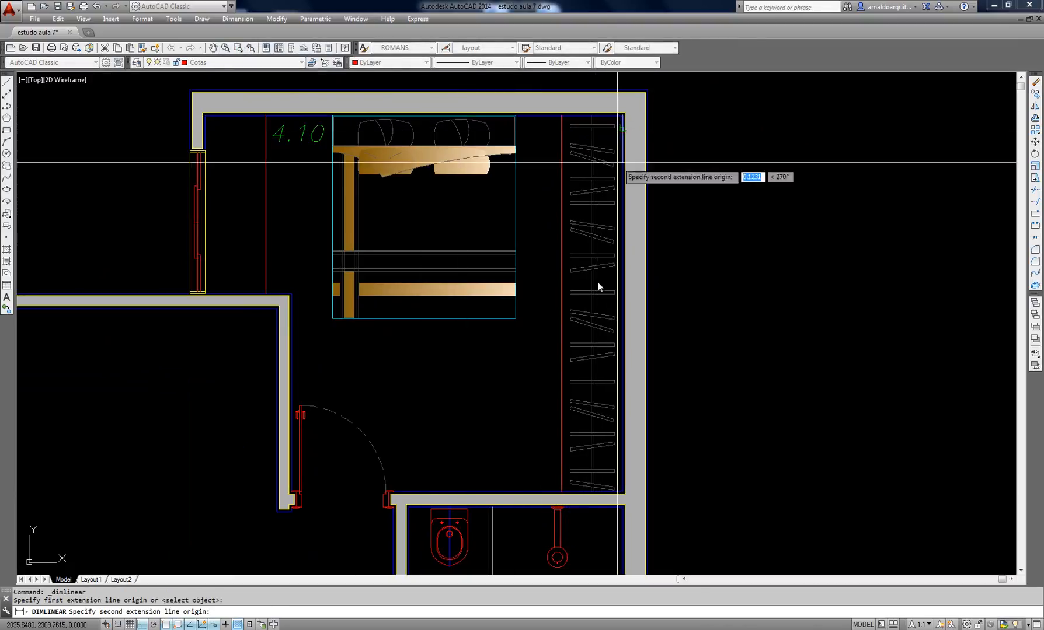
{"action": "left_click", "coordinate": [625, 494]}
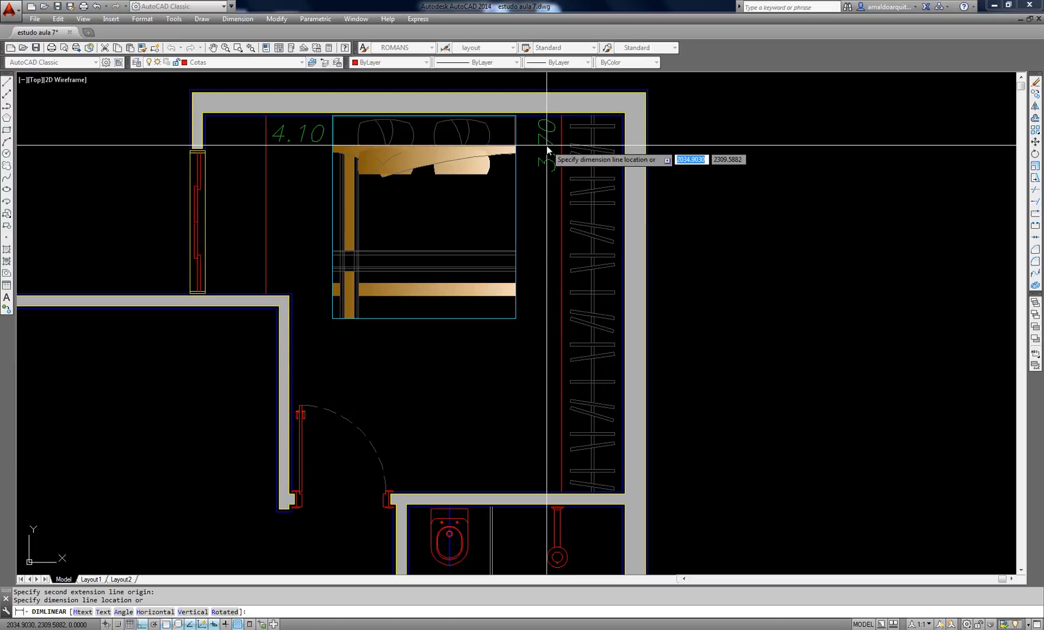
{"action": "left_click", "coordinate": [549, 355]}
Add a linear dimension for the bedroom's narrower lower width, from the right wall to the door-side wall, with text just above the bathroom wall
{"action": "mouse_move", "coordinate": [549, 354]}
{"action": "middle_mouse_down"}
{"action": "mouse_move", "coordinate": [555, 263]}
{"action": "mouse_move", "coordinate": [564, 304]}
{"action": "middle_mouse_up"}
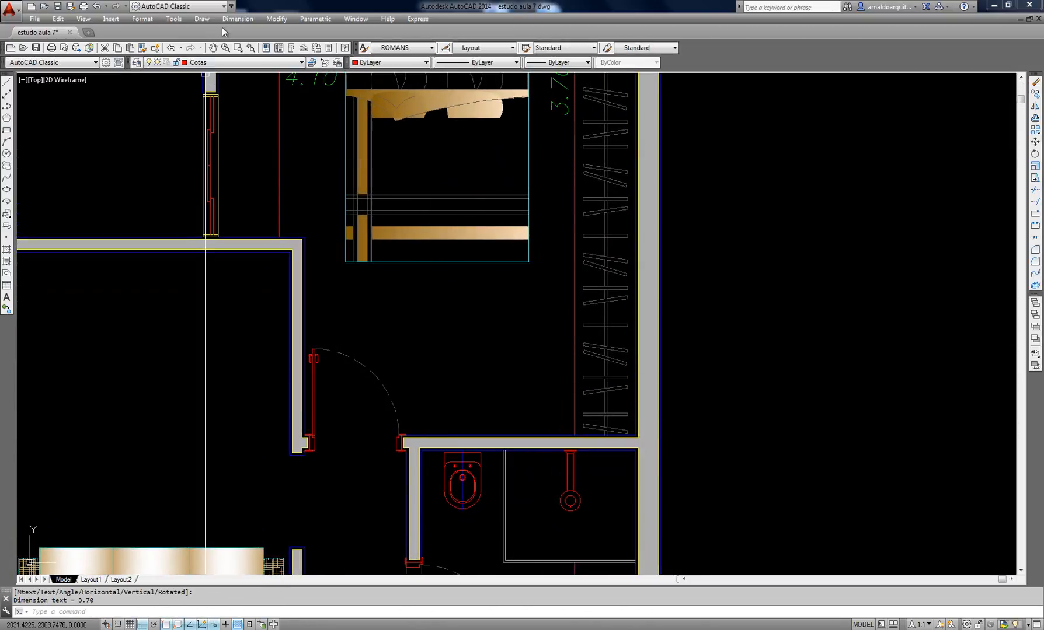
{"action": "left_click", "coordinate": [237, 18]}
{"action": "left_click", "coordinate": [245, 45]}
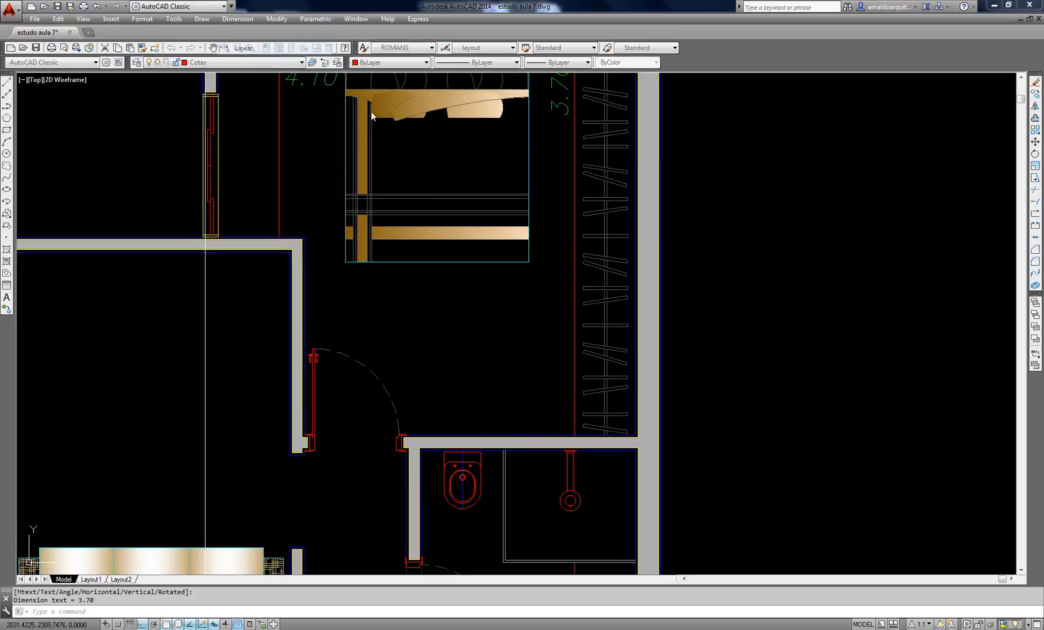
{"action": "left_click", "coordinate": [627, 439]}
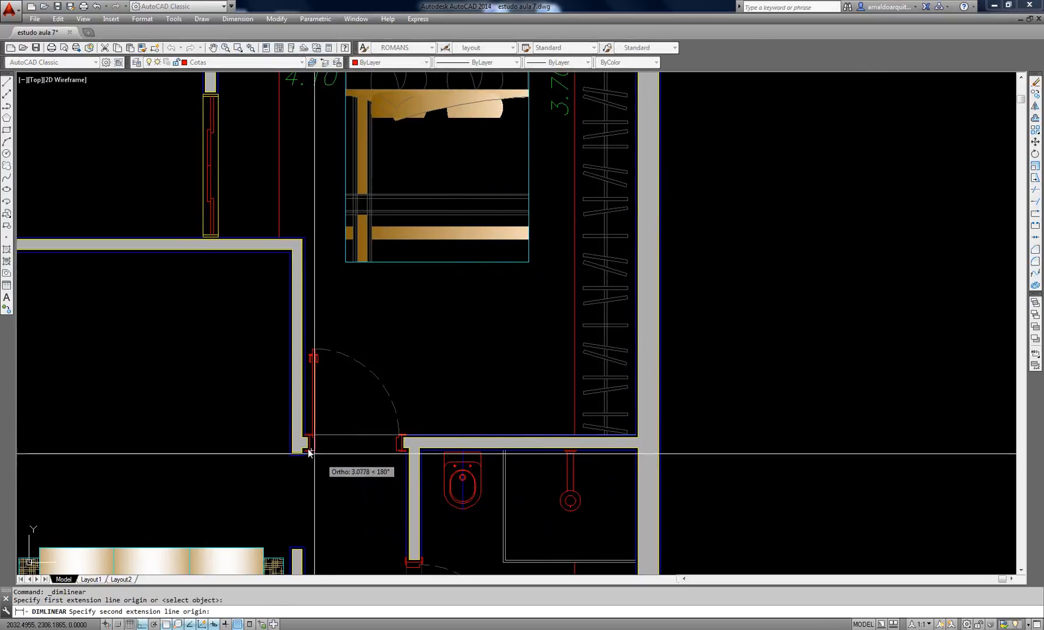
{"action": "scroll", "coordinate": [308, 453], "scroll_direction": "up", "scroll_amount": 6}
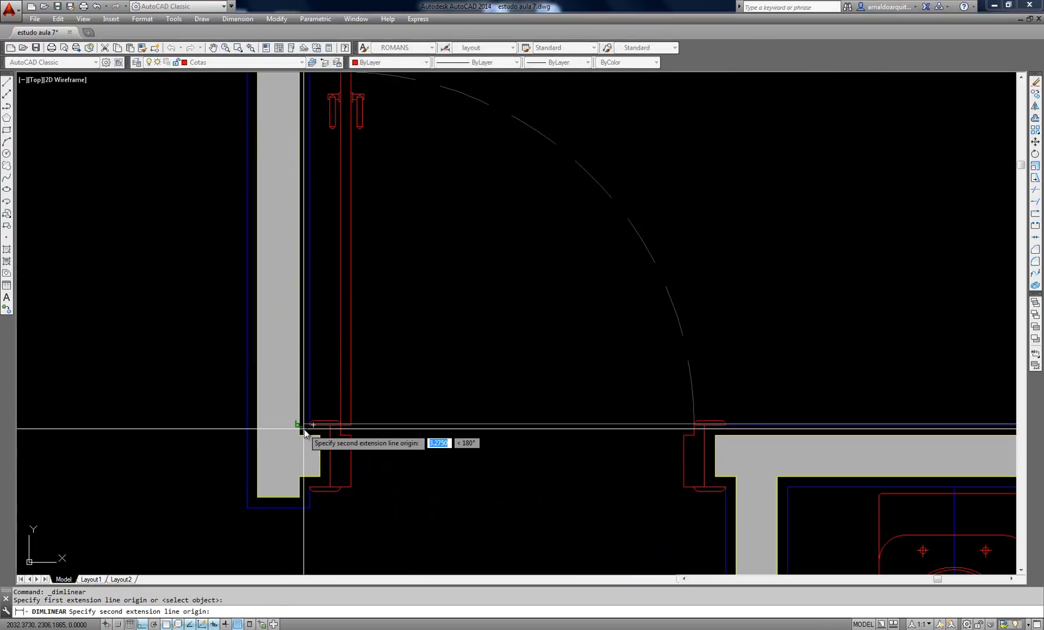
{"action": "left_click", "coordinate": [306, 426]}
{"action": "scroll", "coordinate": [305, 427], "scroll_direction": "down", "scroll_amount": 5}
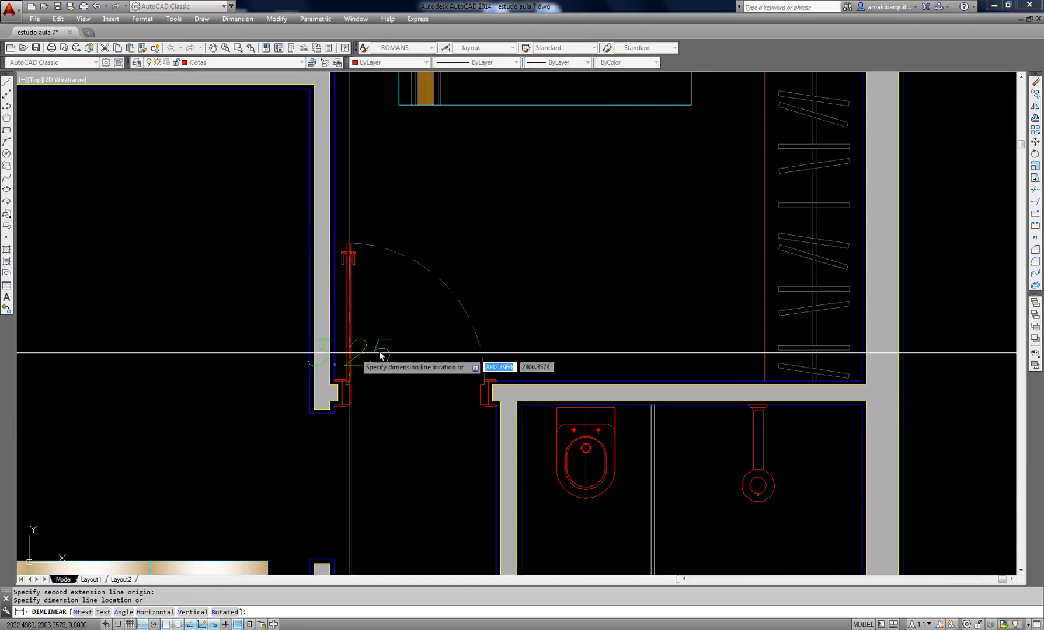
{"action": "left_click", "coordinate": [710, 363]}
Add a vertical linear dimension for the bedroom's short window-side wall, placing its text inside the room beside the window
{"action": "scroll", "coordinate": [682, 238], "scroll_direction": "down", "scroll_amount": 4}
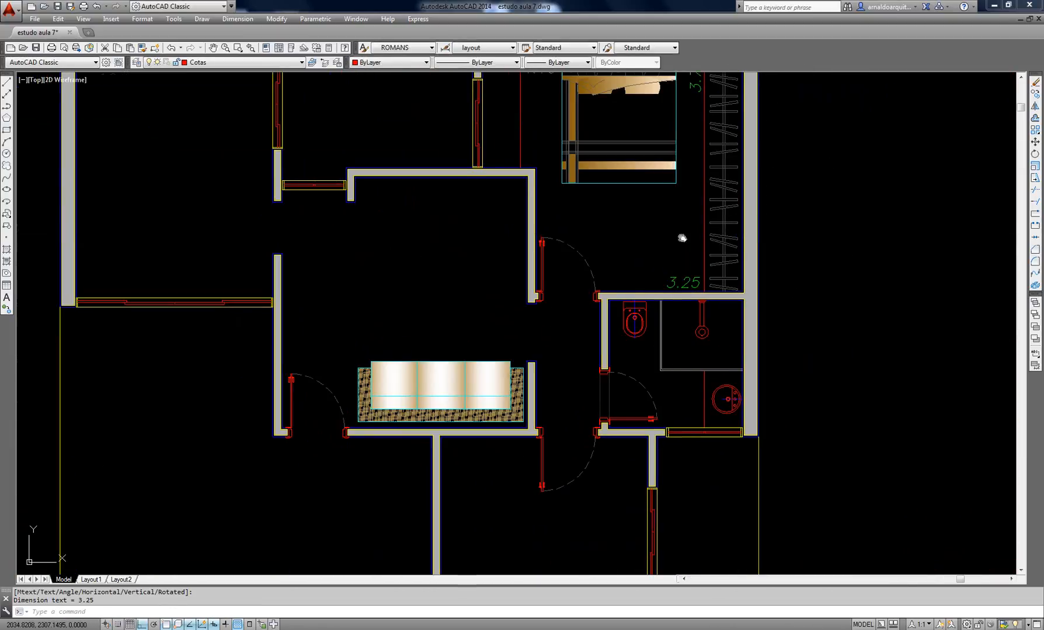
{"action": "middle_click_drag", "start_coordinate": [682, 238], "coordinate": [602, 346]}
{"action": "scroll", "coordinate": [602, 346], "scroll_direction": "up", "scroll_amount": 2}
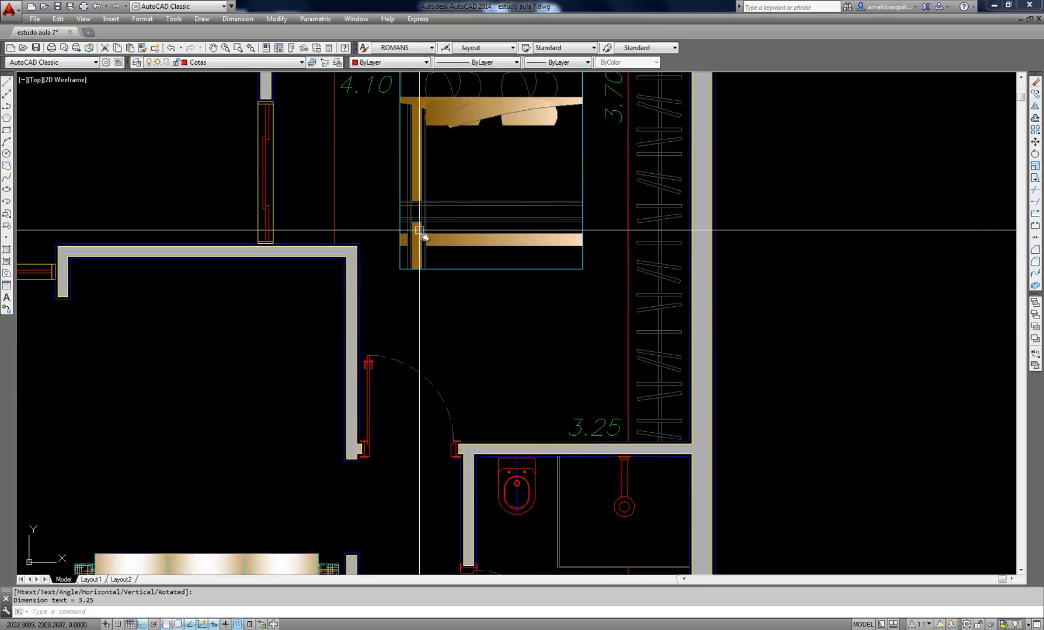
{"action": "middle_click_drag", "start_coordinate": [419, 230], "coordinate": [479, 299]}
{"action": "scroll", "coordinate": [373, 243], "scroll_direction": "up", "scroll_amount": 2}
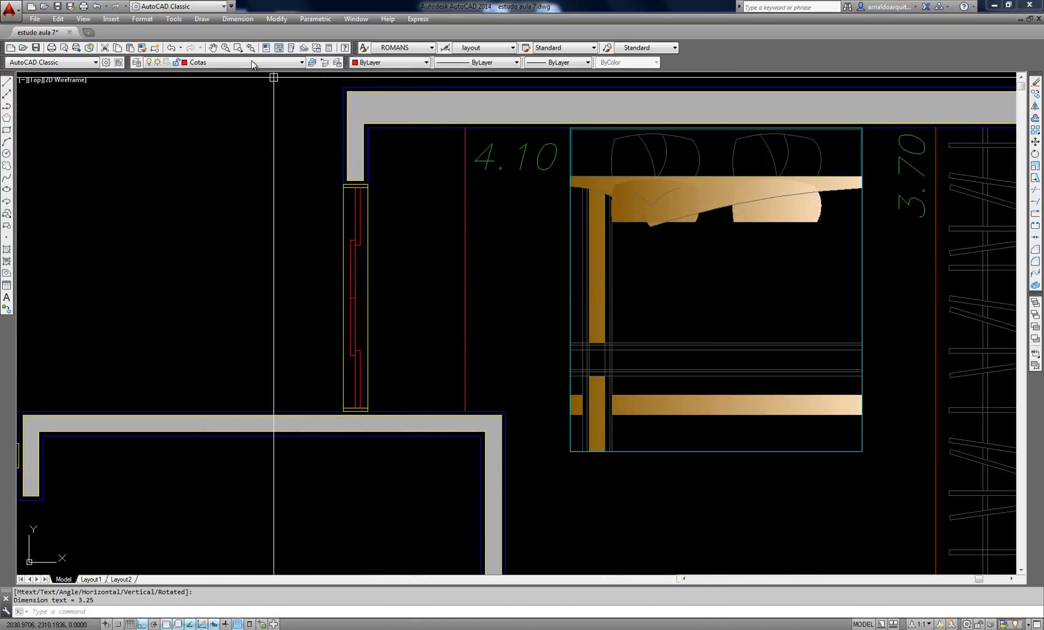
{"action": "left_click", "coordinate": [237, 18]}
{"action": "left_click", "coordinate": [239, 47]}
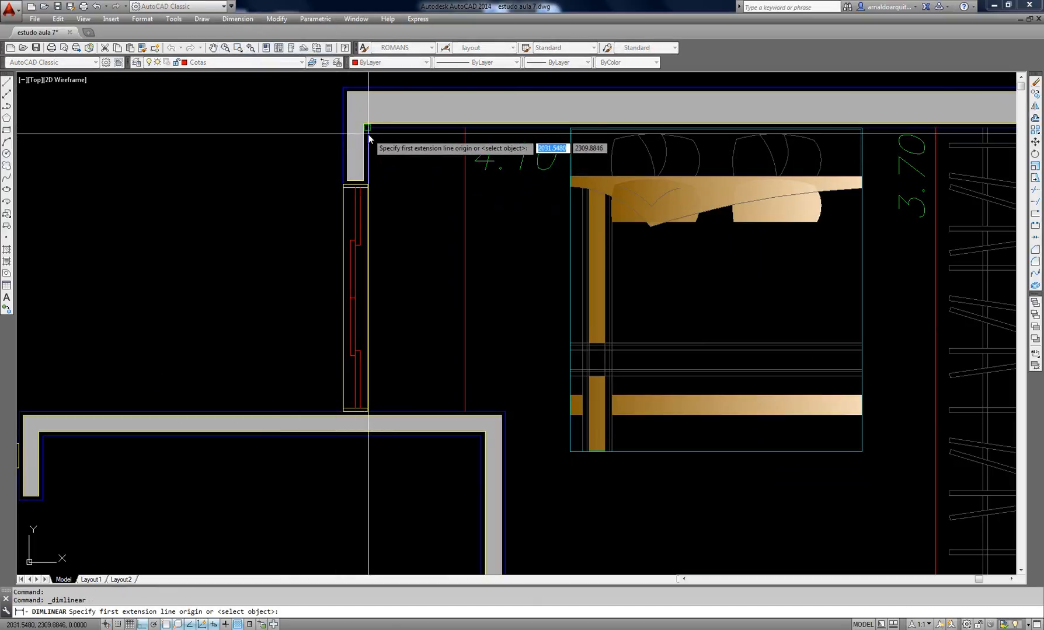
{"action": "left_click", "coordinate": [366, 147]}
{"action": "left_click", "coordinate": [372, 414]}
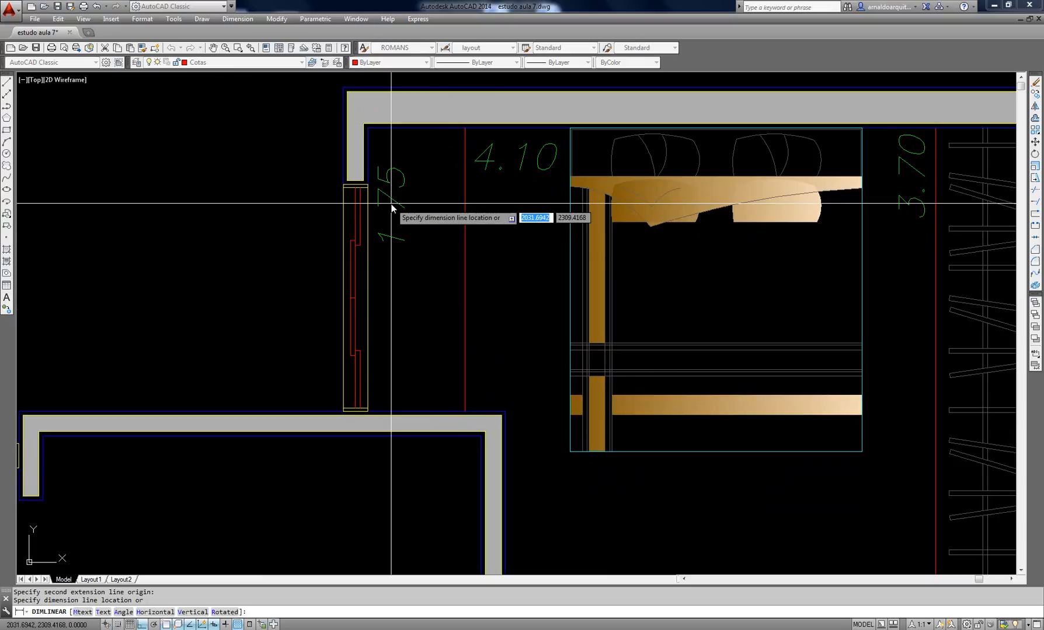
{"action": "scroll", "coordinate": [391, 207], "scroll_direction": "down", "scroll_amount": 3}
{"action": "scroll", "coordinate": [397, 210], "scroll_direction": "up", "scroll_amount": 3}
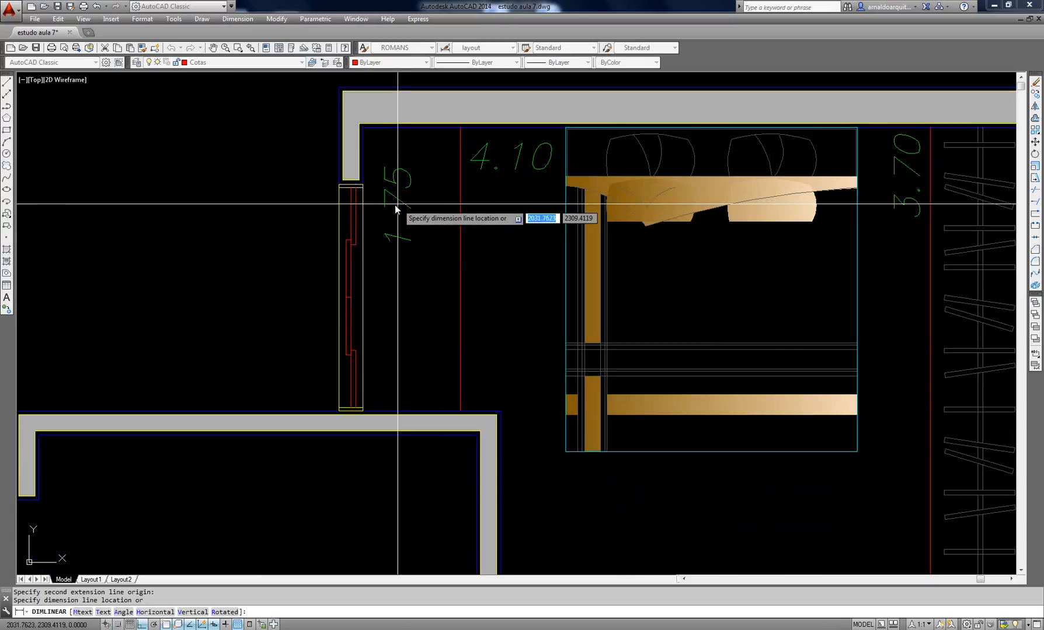
{"action": "left_click", "coordinate": [387, 219]}
Review the bedroom dimensions and the rest of the floor plan for rooms still lacking dimensions
{"action": "mouse_move", "coordinate": [524, 233]}
{"action": "middle_mouse_down"}
{"action": "mouse_move", "coordinate": [640, 280]}
{"action": "mouse_move", "coordinate": [620, 275]}
{"action": "mouse_move", "coordinate": [569, 219]}
{"action": "mouse_move", "coordinate": [474, 194]}
{"action": "mouse_move", "coordinate": [459, 206]}
{"action": "middle_mouse_up"}
{"action": "scroll", "coordinate": [575, 179], "scroll_direction": "down", "scroll_amount": 2}
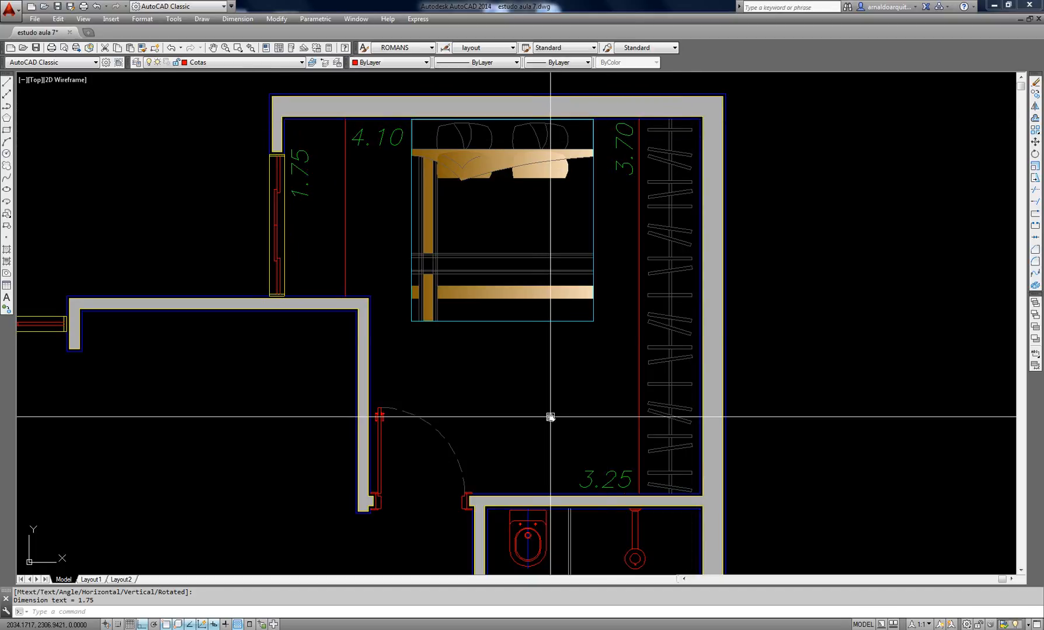
{"action": "middle_click_drag", "start_coordinate": [551, 417], "coordinate": [590, 305]}
{"action": "scroll", "coordinate": [519, 232], "scroll_direction": "down", "scroll_amount": 2}
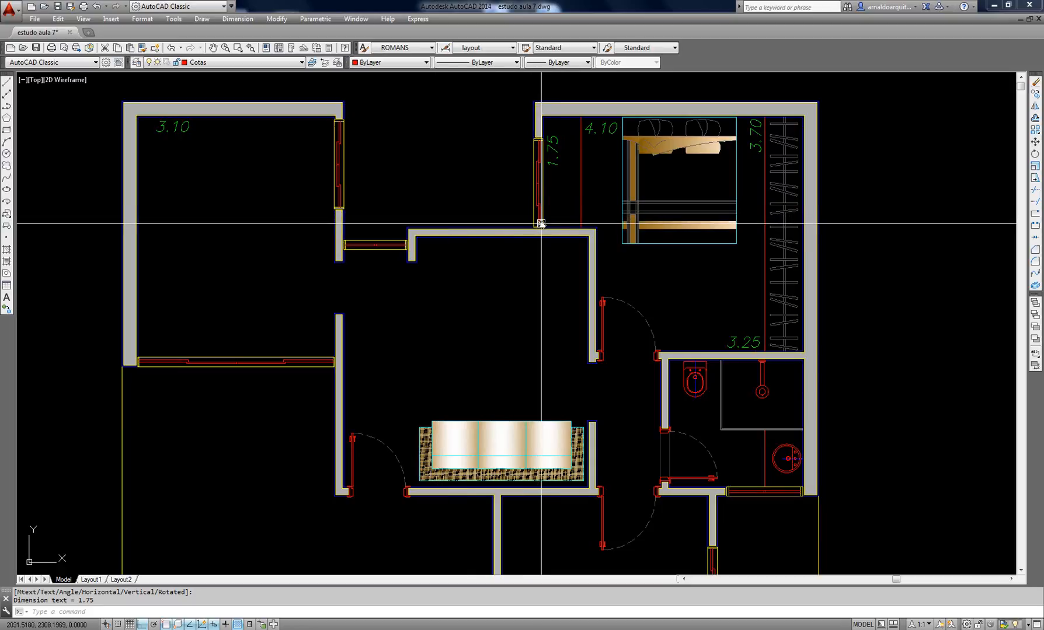
{"action": "scroll", "coordinate": [576, 282], "scroll_direction": "down", "scroll_amount": 4}
{"action": "scroll", "coordinate": [581, 306], "scroll_direction": "up", "scroll_amount": 2}
{"action": "middle_click_drag", "start_coordinate": [580, 307], "coordinate": [564, 282]}
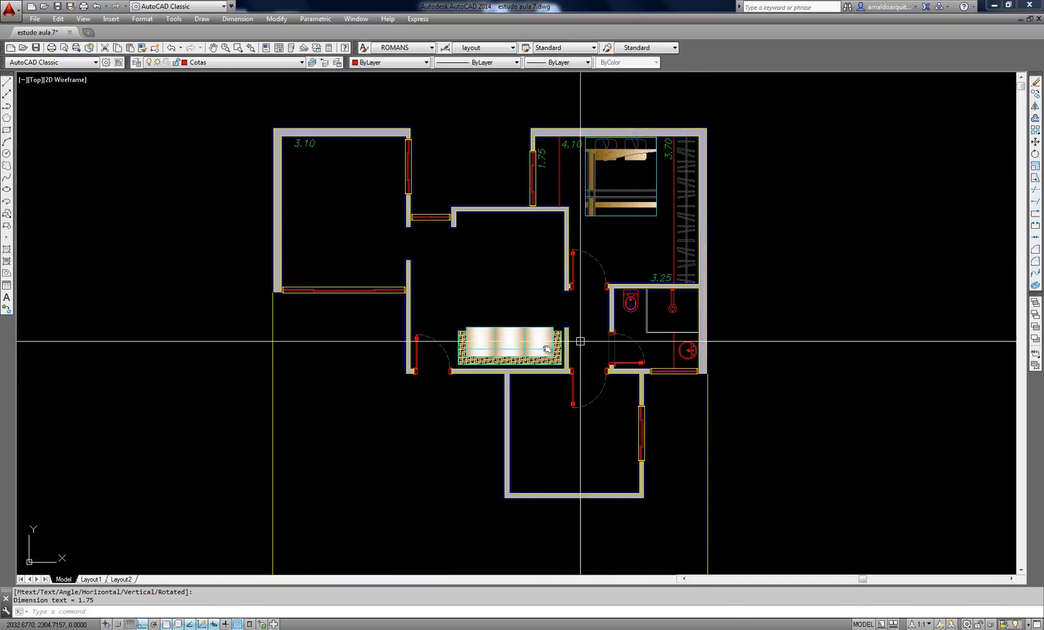
{"action": "middle_click_drag", "start_coordinate": [566, 243], "coordinate": [586, 250]}
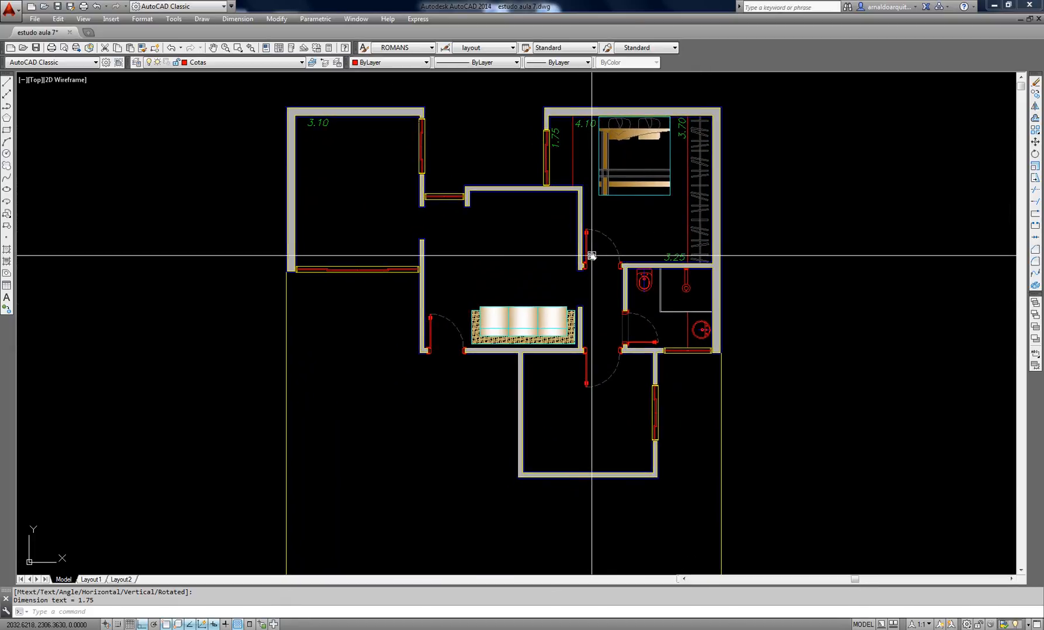